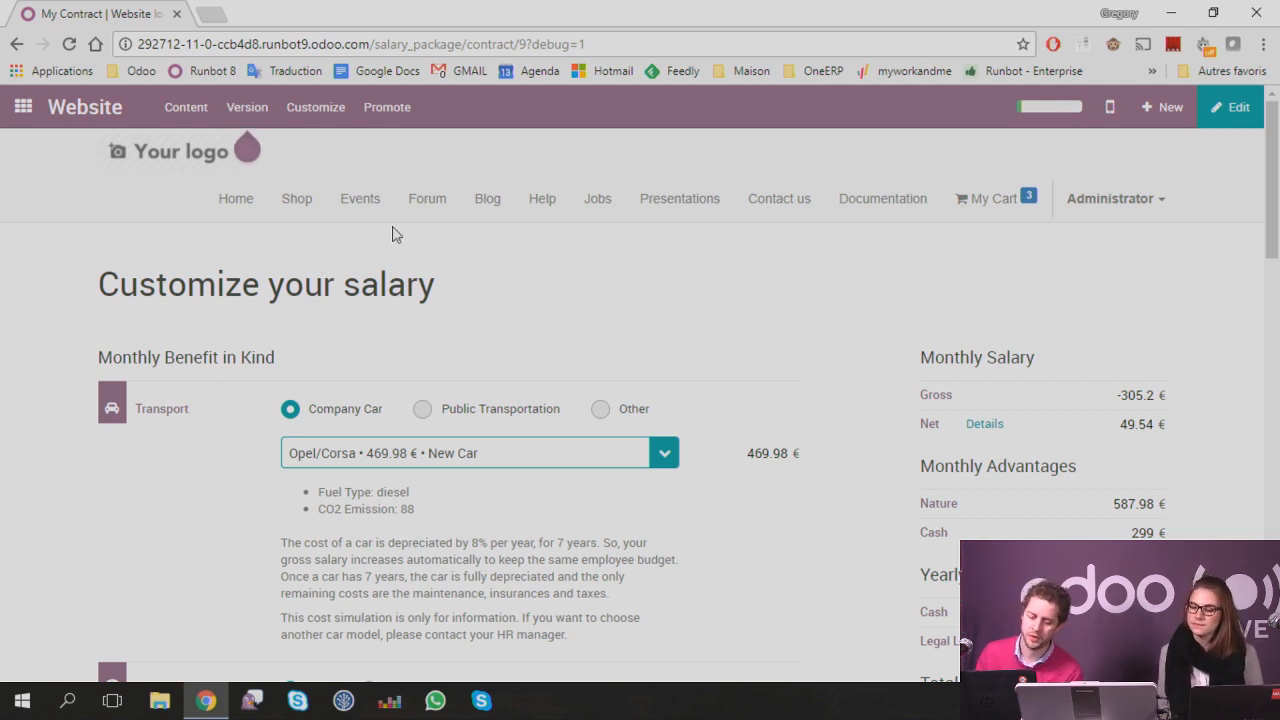
Step: Switch the transport benefit to Other and back to Company Car
scroll(428, 277, "down", 1)
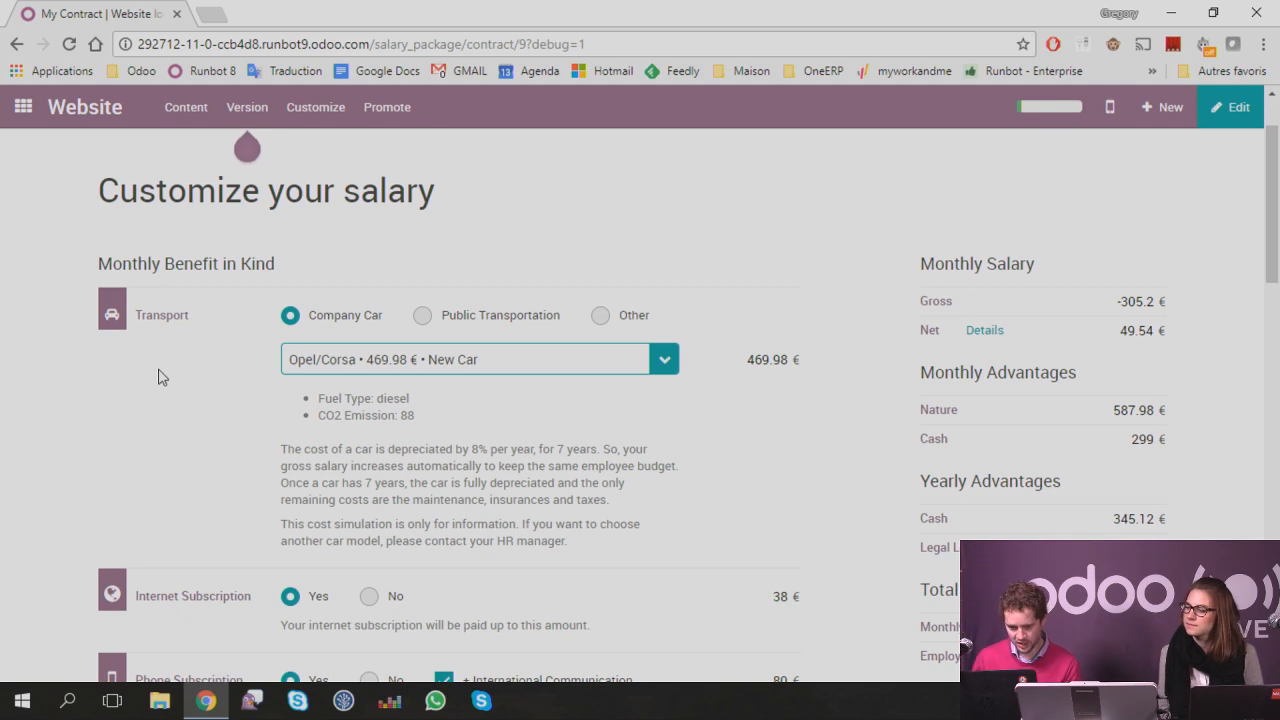
scroll(160, 376, "down", 1)
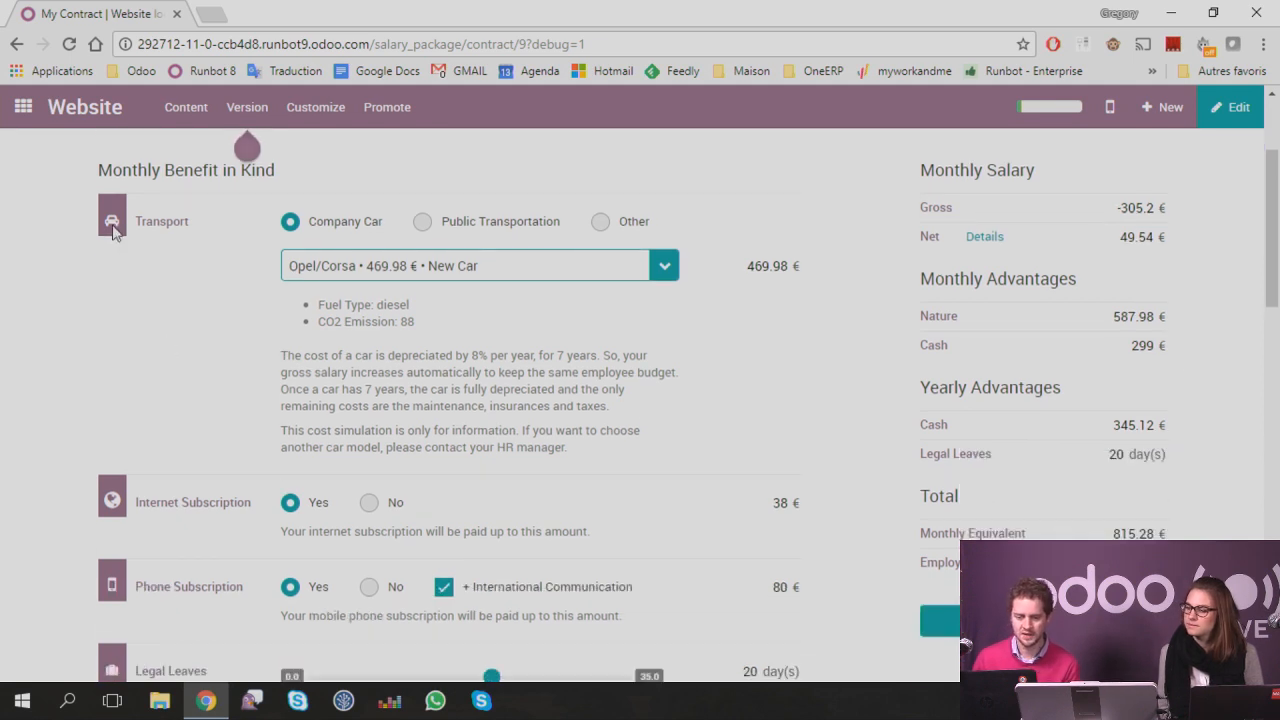
left_click(297, 278)
left_click(333, 228)
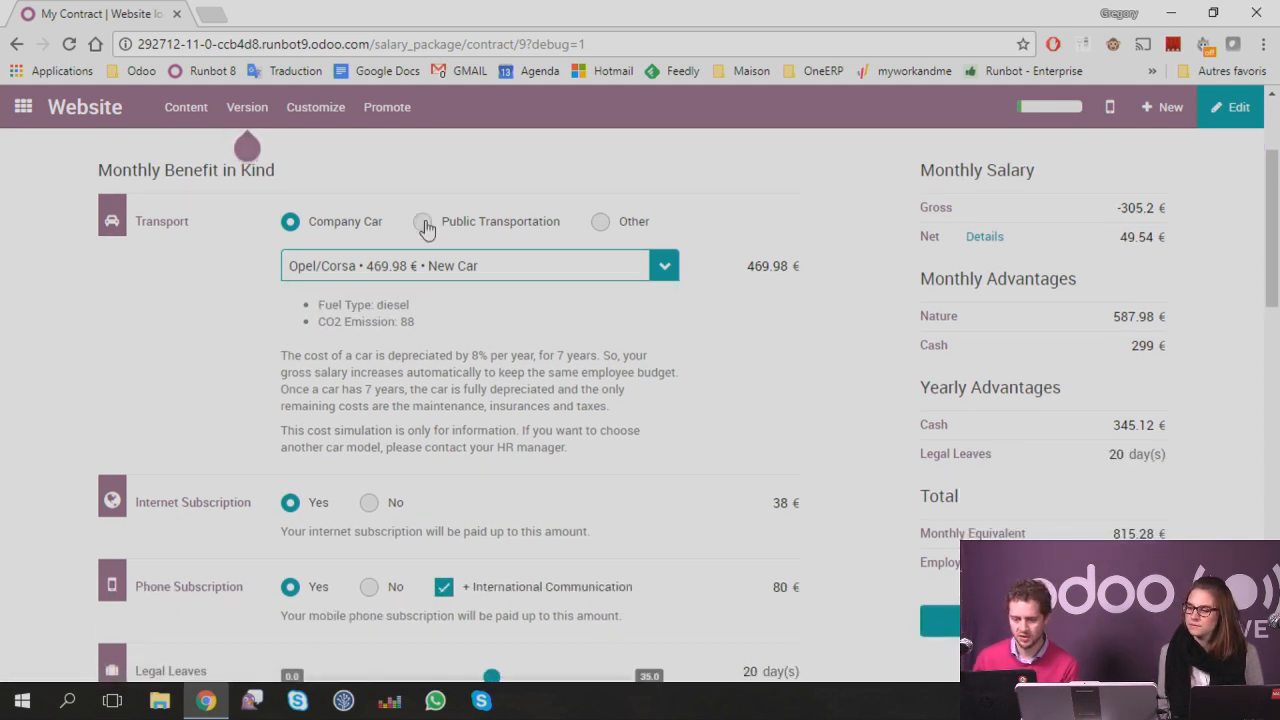
left_click(606, 226)
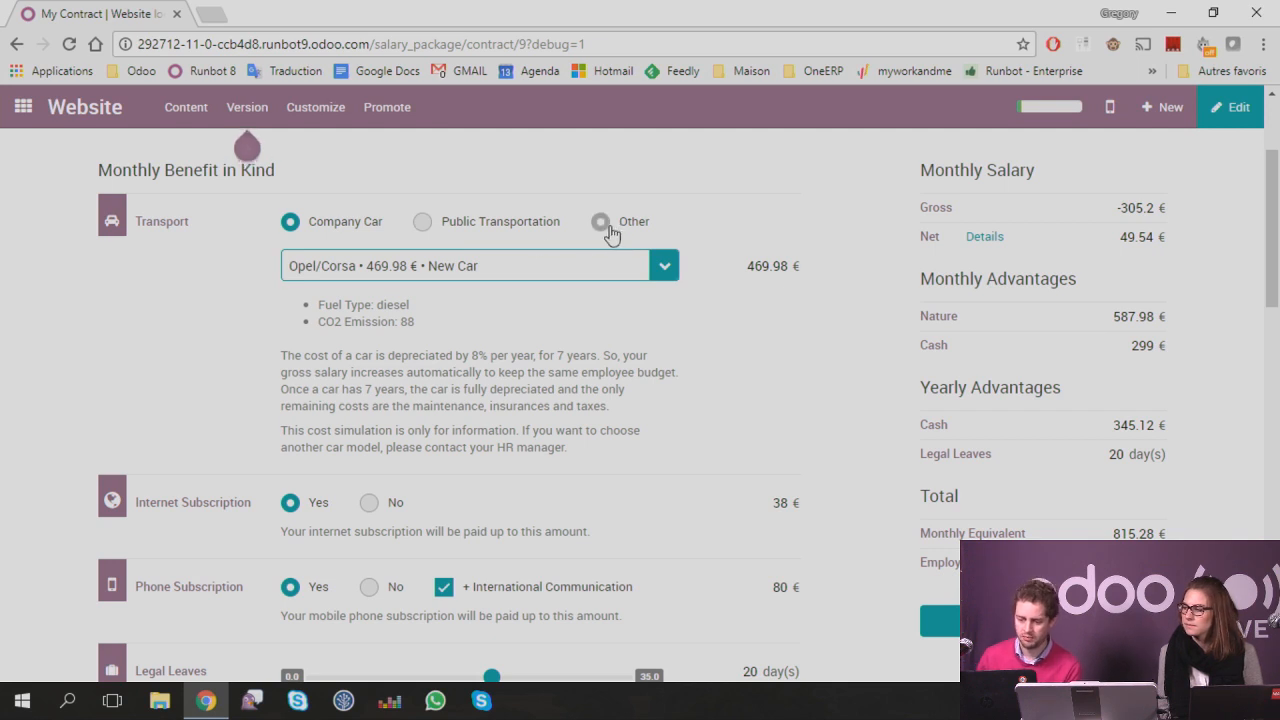
left_click(358, 228)
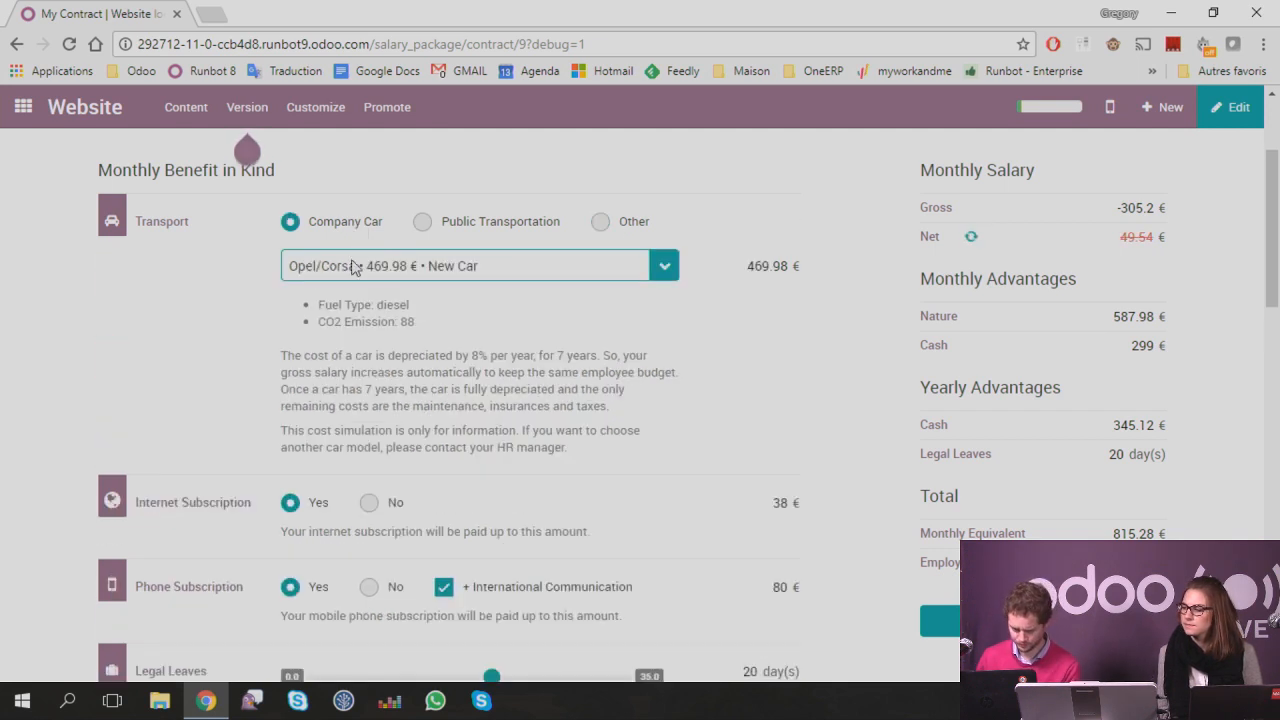
Step: Set Internet Subscription to No in the monthly benefits in kind and check the monthly salary summary
scroll(237, 250, "down", 1)
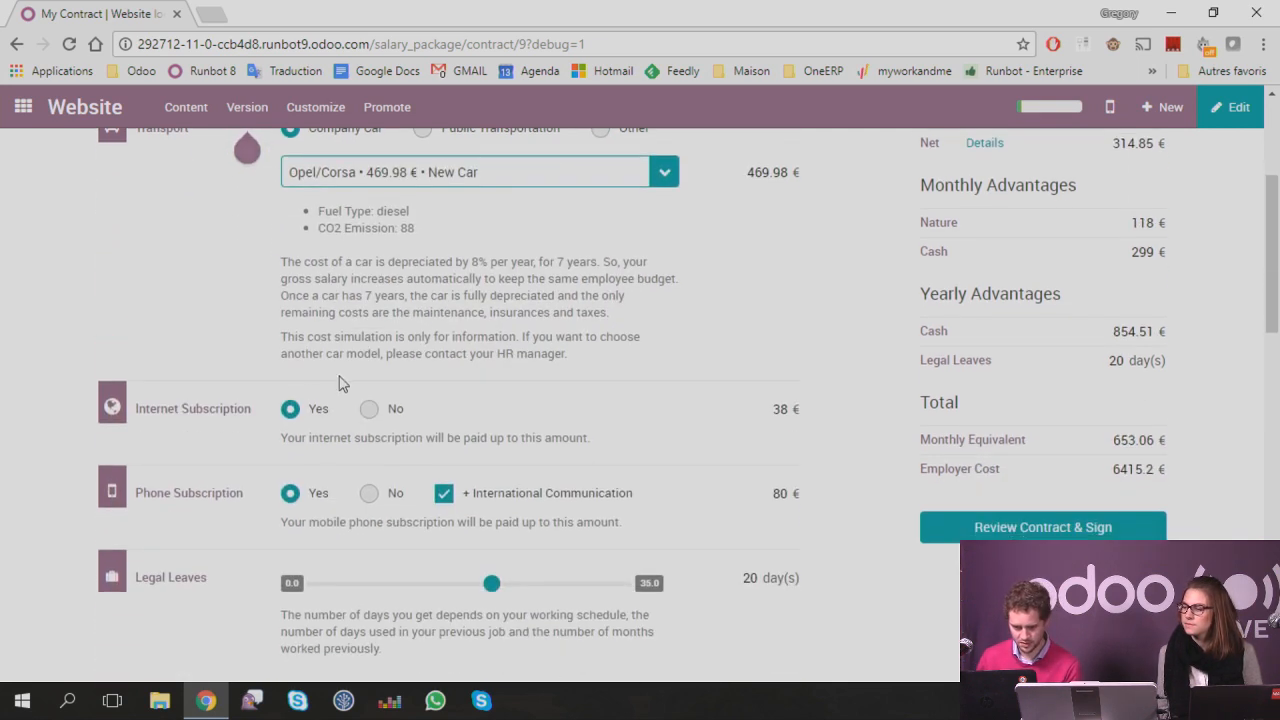
scroll(167, 420, "down", 2)
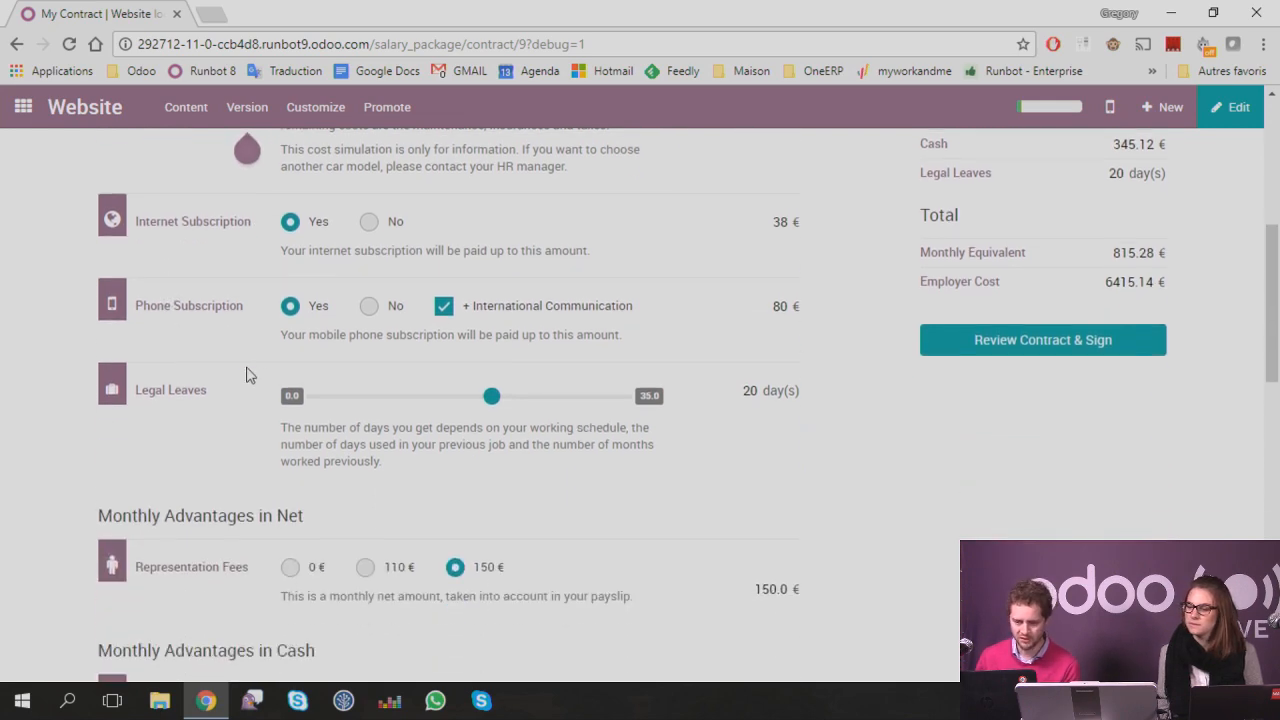
left_click(366, 221)
scroll(378, 272, "up", 5)
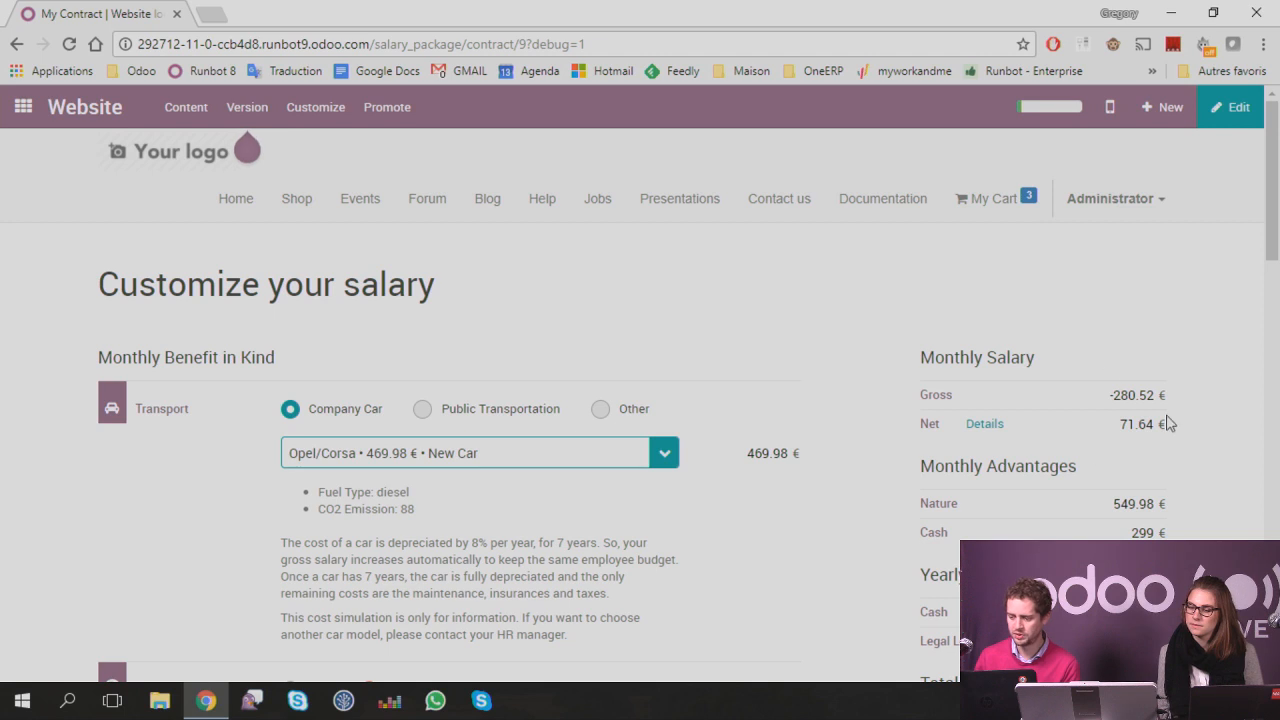
Step: Review the salary package's totals and its remaining net, monthly cash and yearly cash advantages
scroll(920, 403, "down", 2)
scroll(837, 408, "up", 2)
scroll(760, 340, "down", 3)
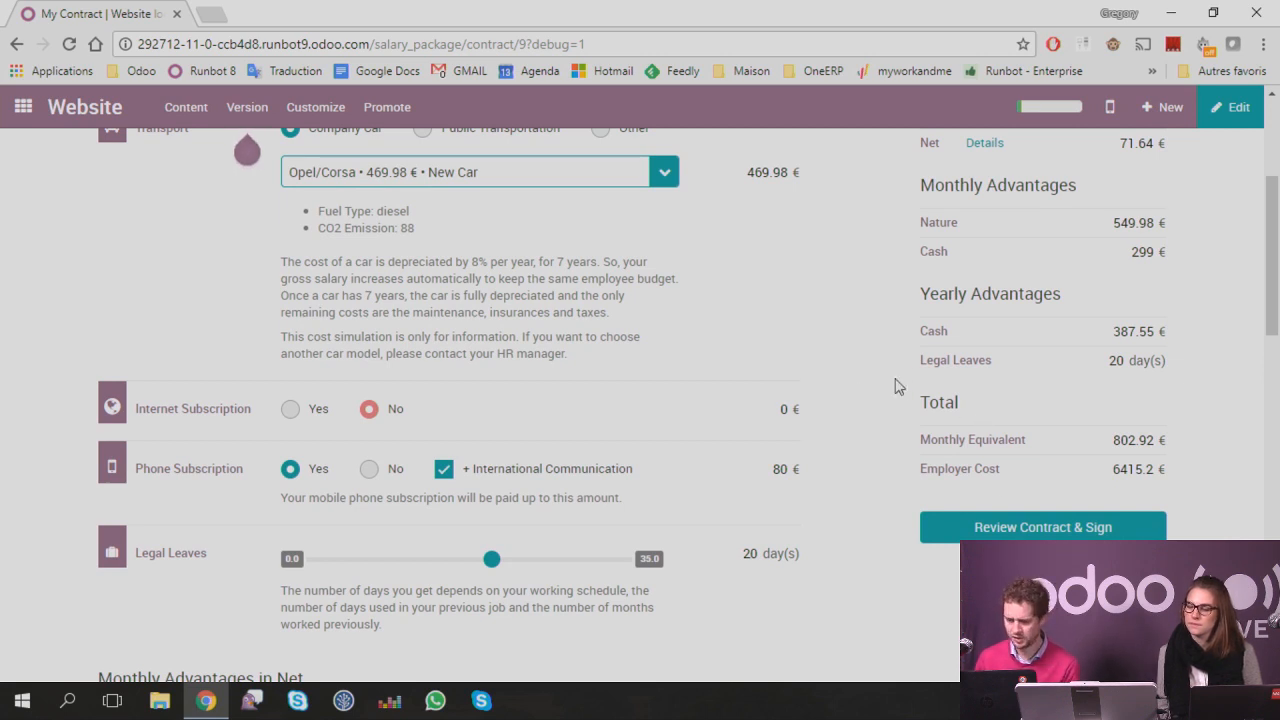
scroll(888, 375, "down", 4)
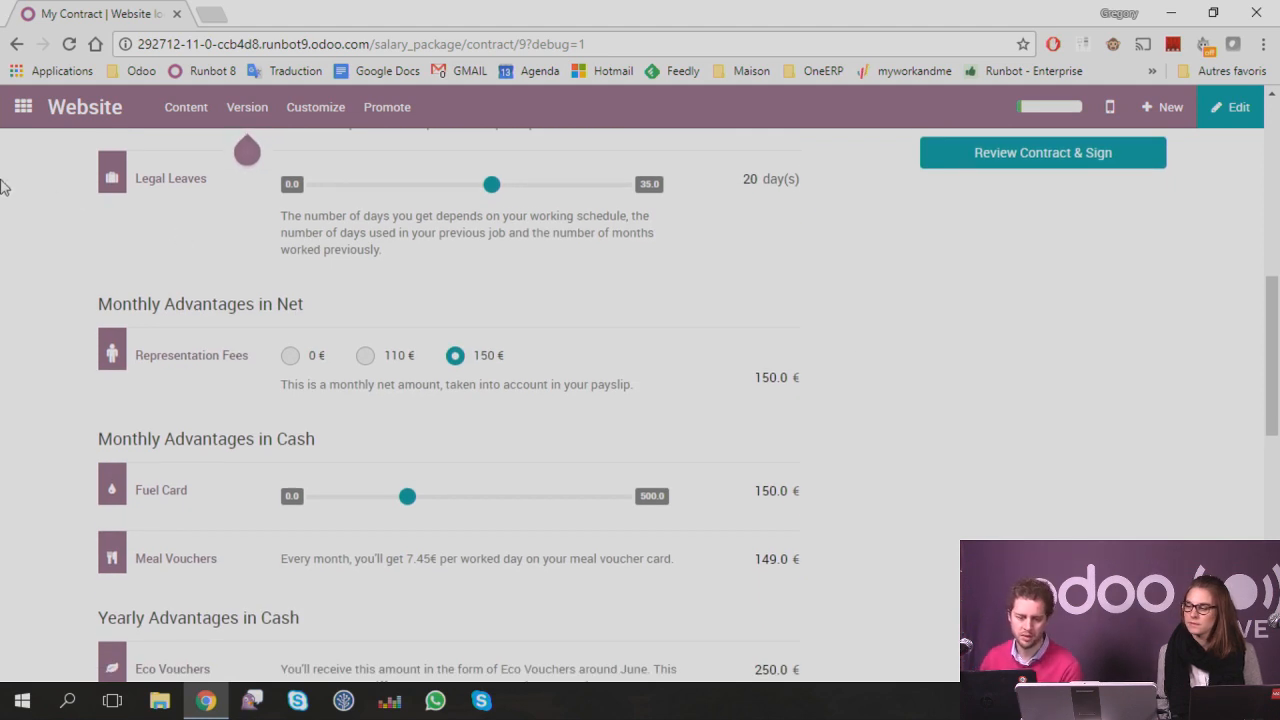
scroll(80, 292, "down", 2)
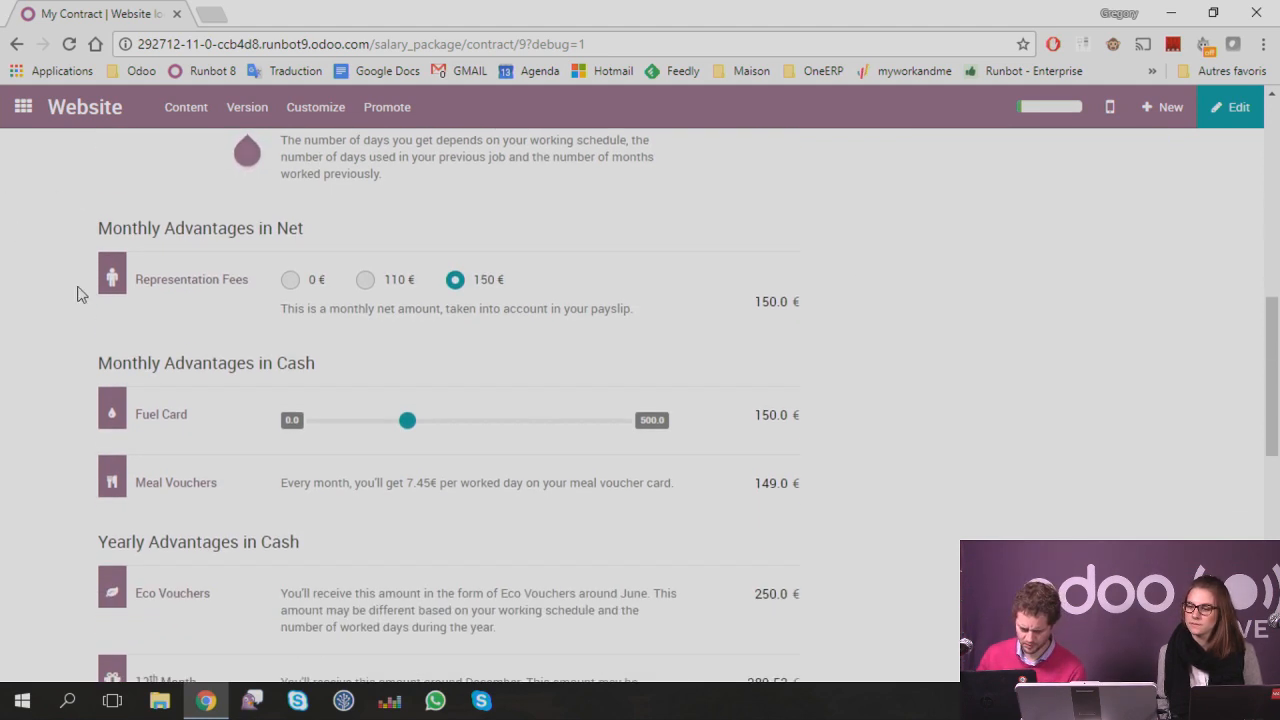
scroll(56, 290, "down", 1)
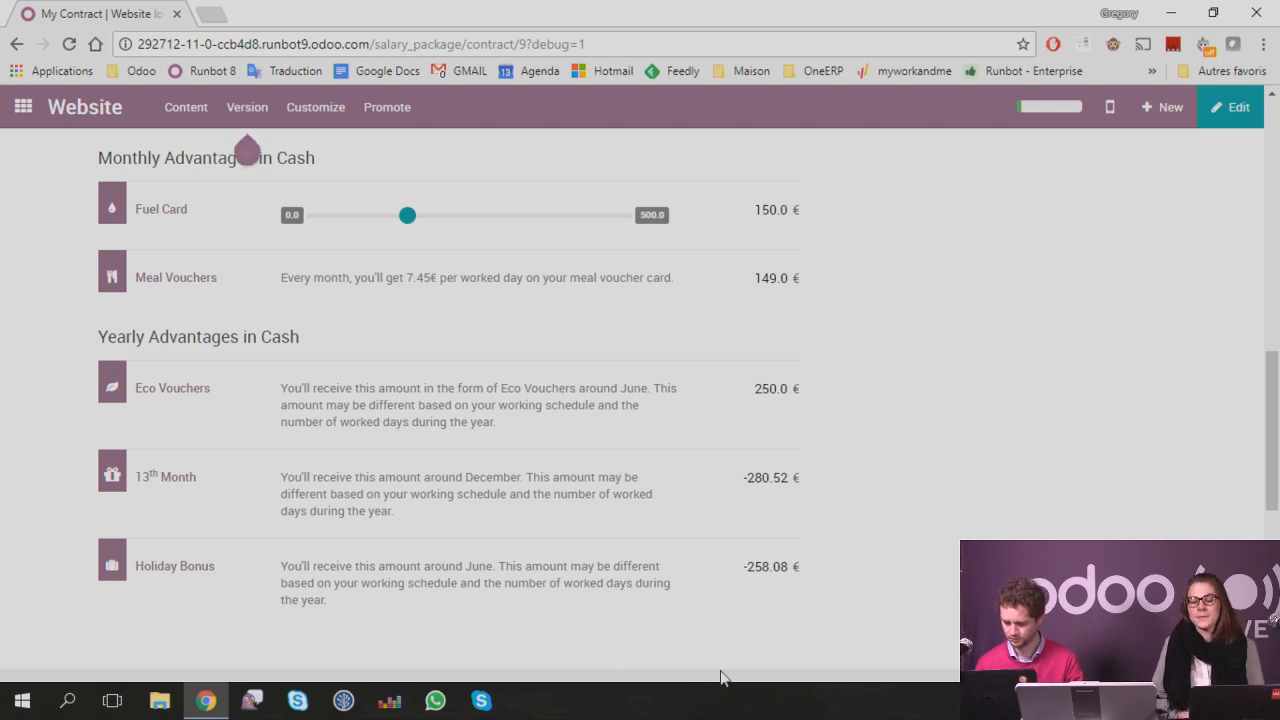
right_click(1110, 701)
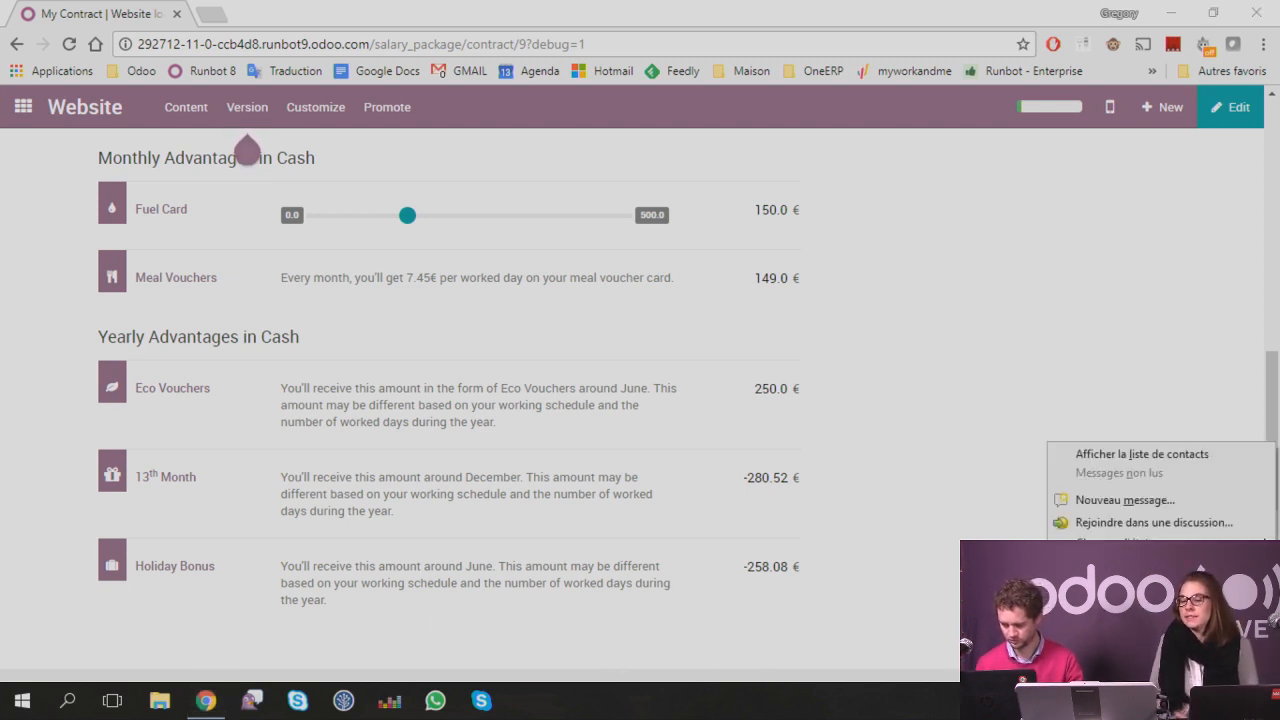
left_click(1100, 688)
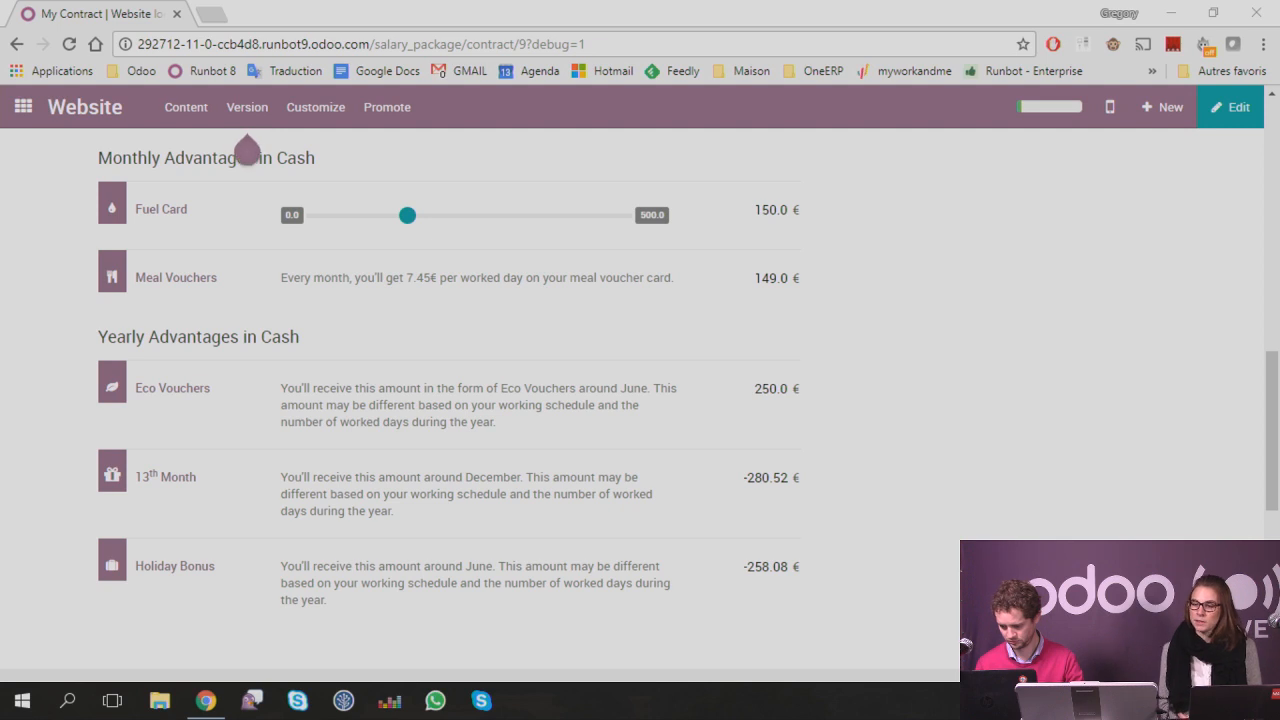
right_click(1062, 701)
left_click(1050, 688)
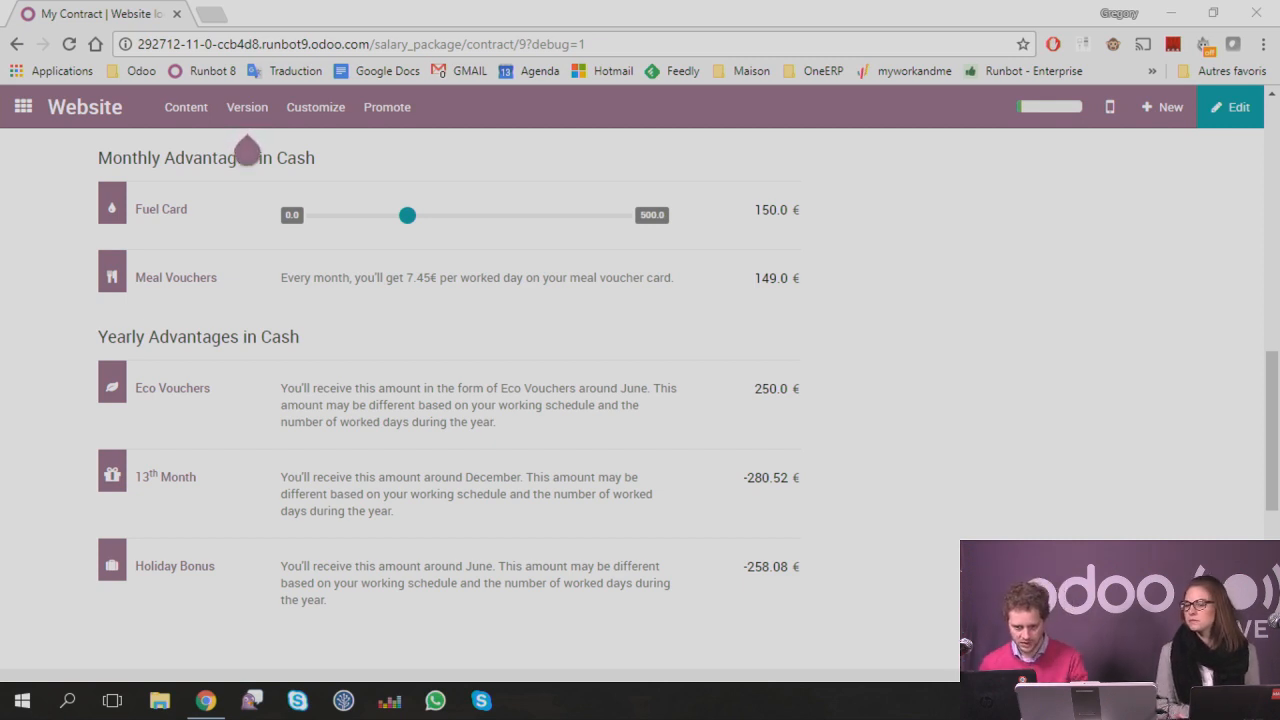
Step: Leave the website and open the Accounting app from the apps overview
left_click(22, 120)
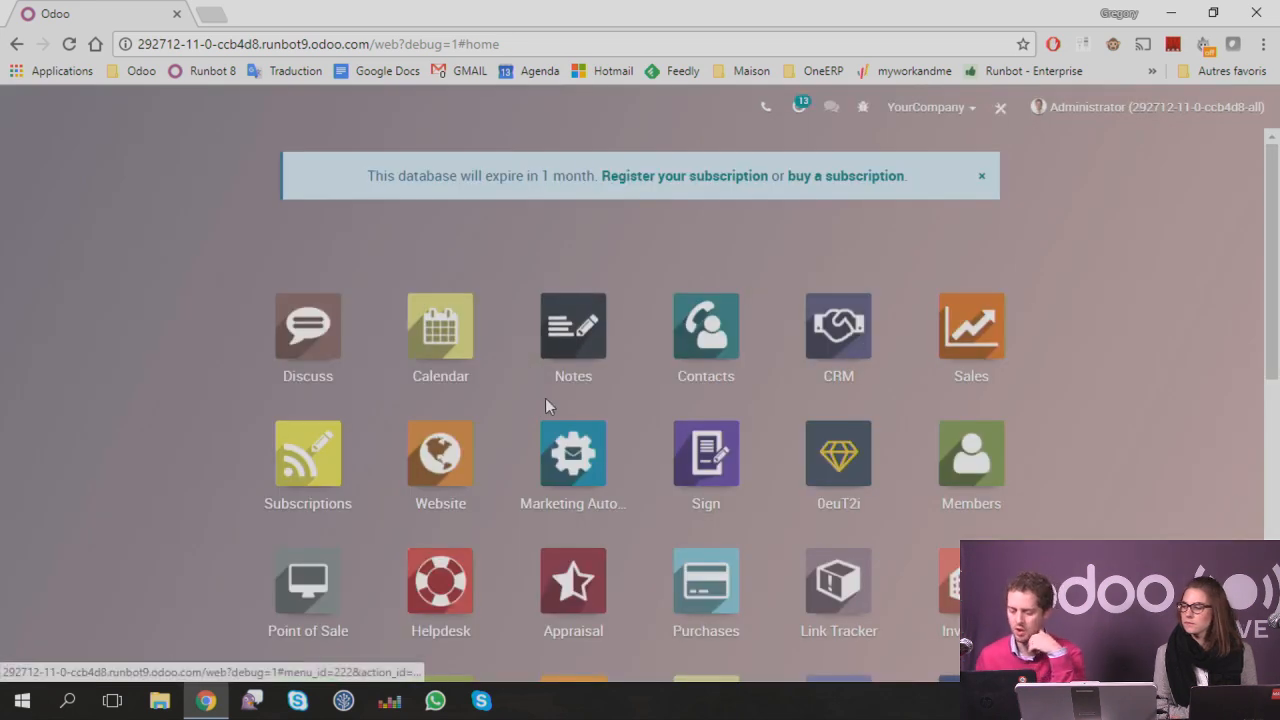
scroll(550, 400, "down", 3)
scroll(607, 397, "down", 2)
left_click(565, 345)
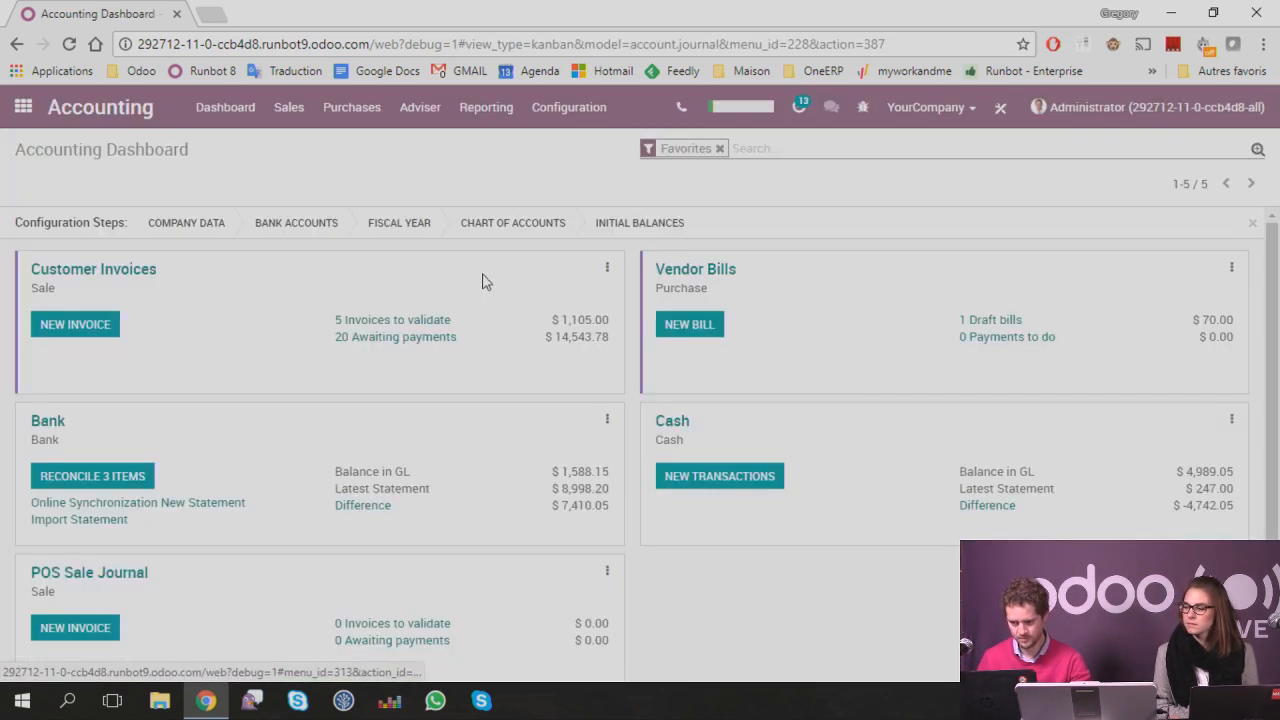
Step: List the customer invoices and open the paid Agrolait invoice of $247.00
left_click(289, 109)
left_click(335, 176)
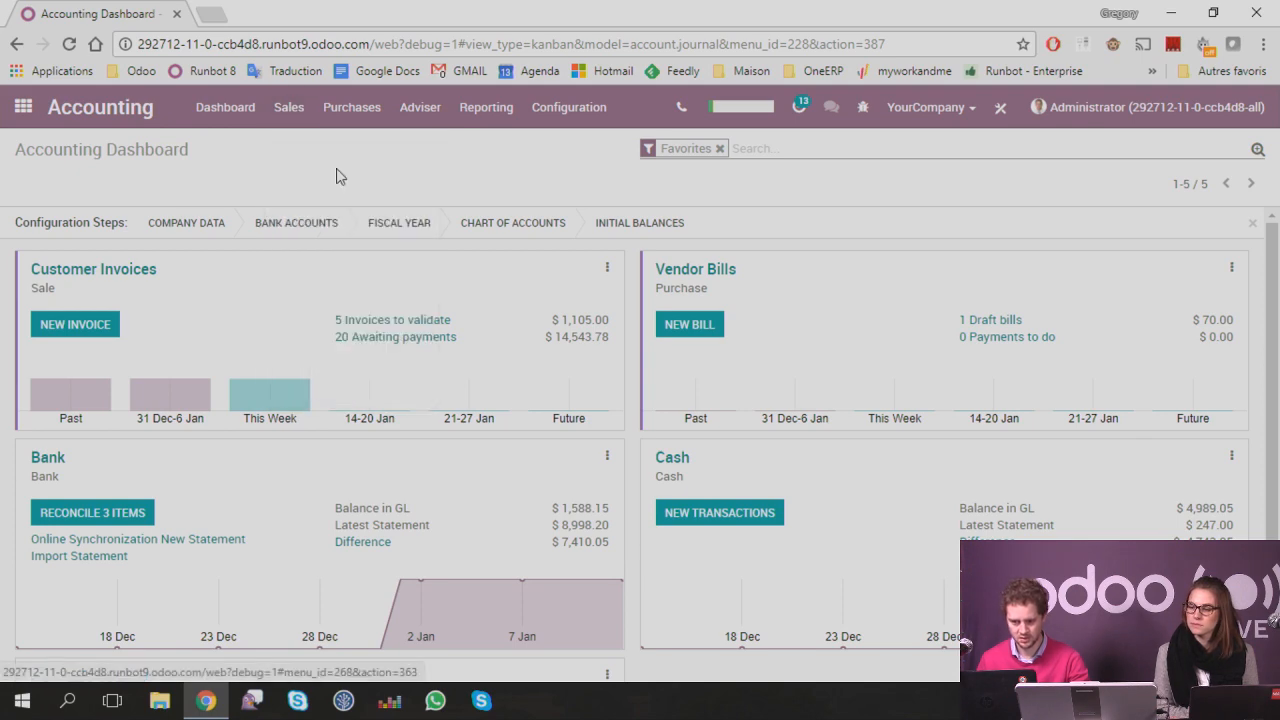
scroll(706, 310, "down", 1)
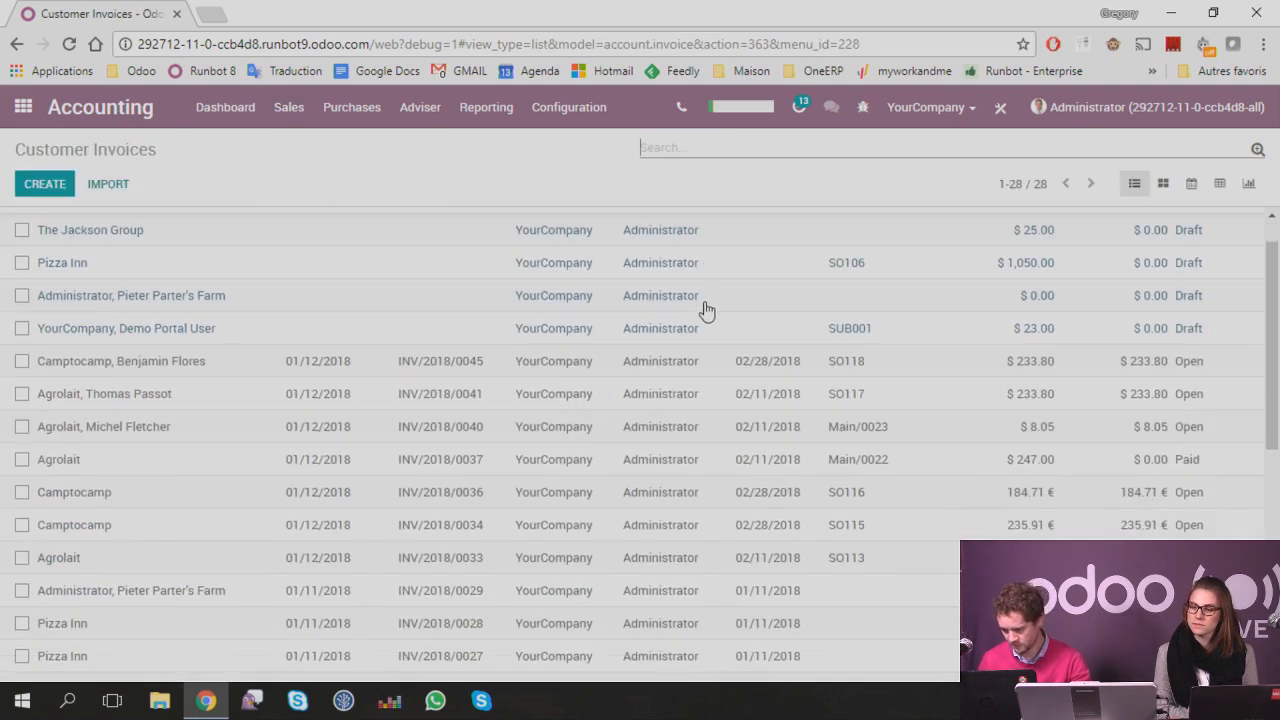
scroll(706, 310, "down", 2)
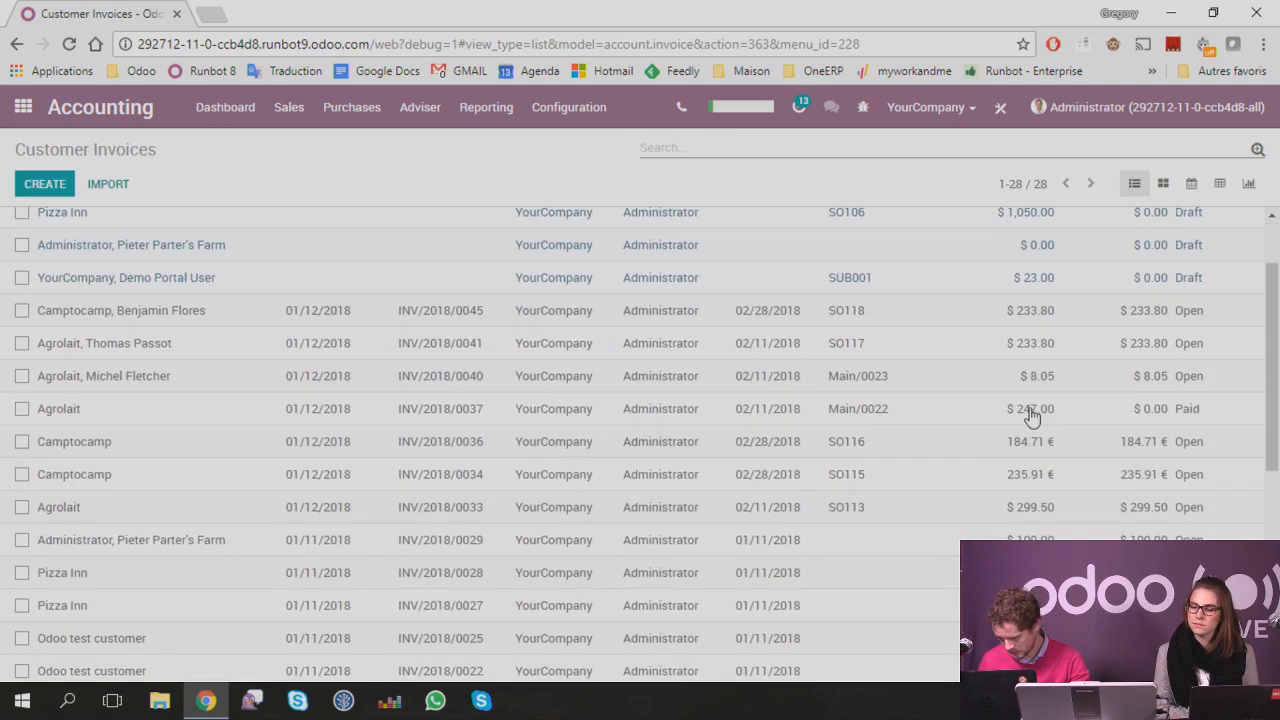
left_click(531, 410)
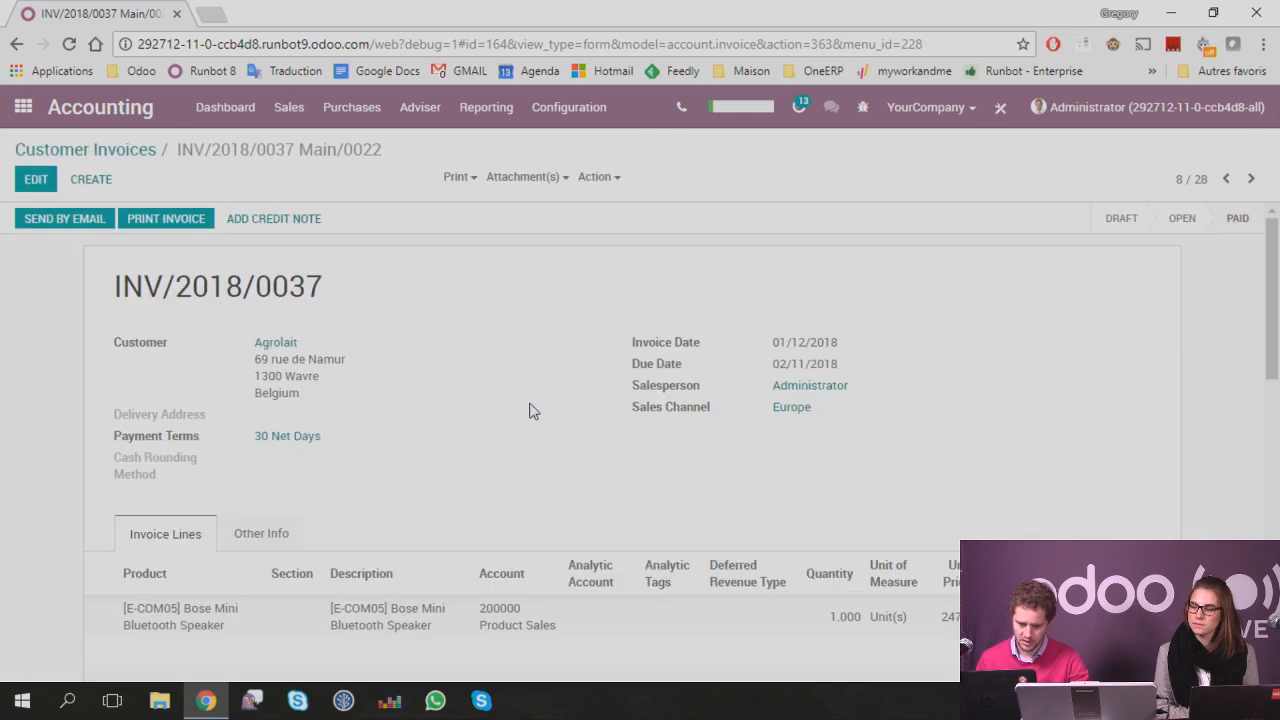
Step: Try to delete the paid Agrolait invoice
left_click(600, 178)
left_click(615, 201)
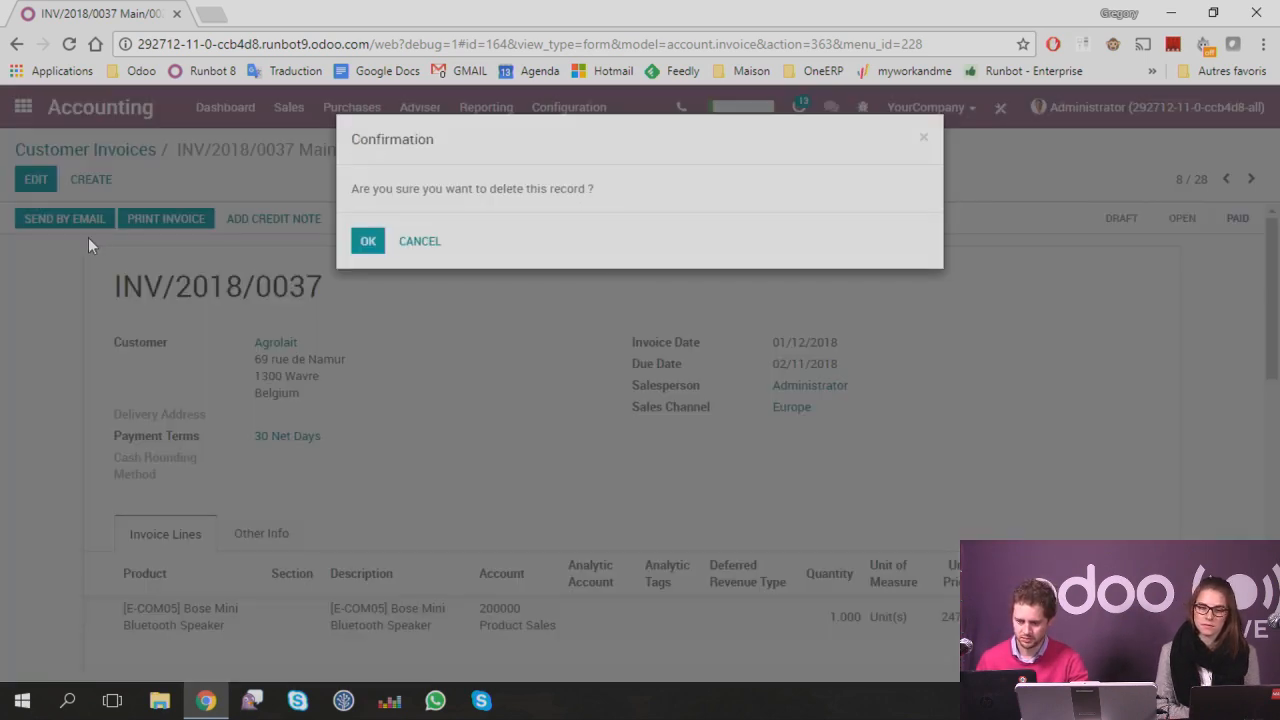
left_click(364, 246)
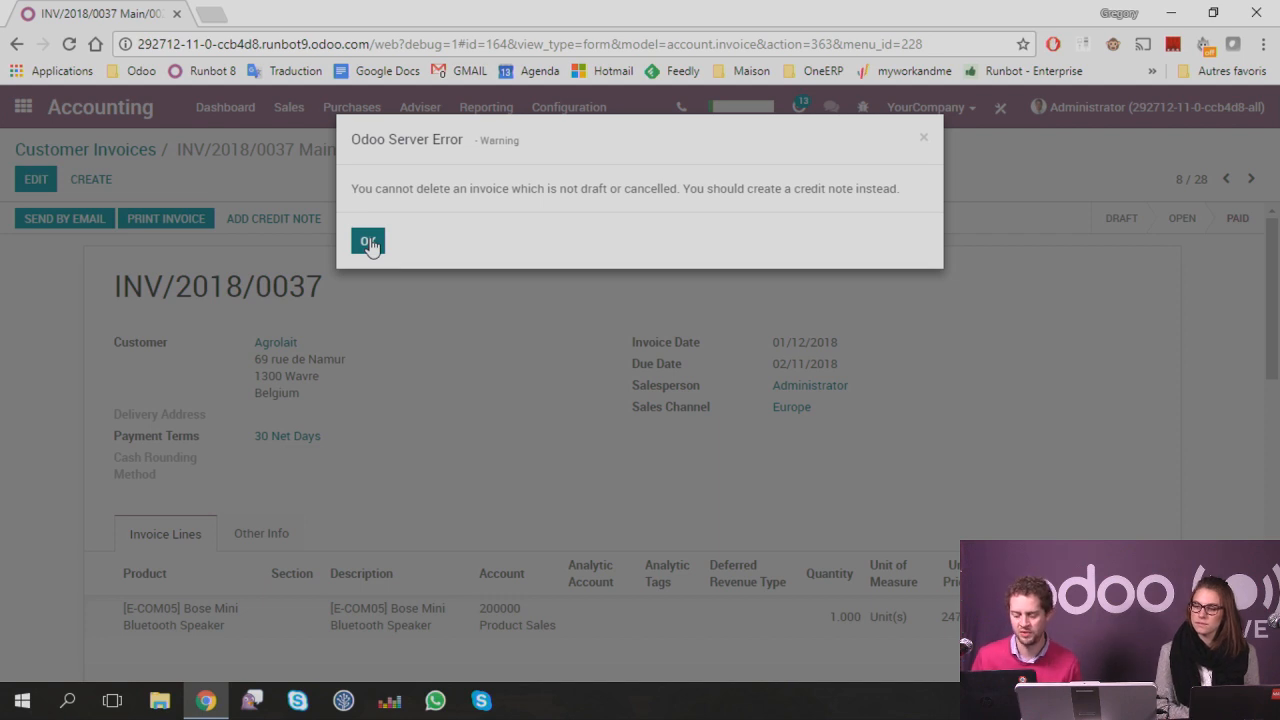
left_click(368, 243)
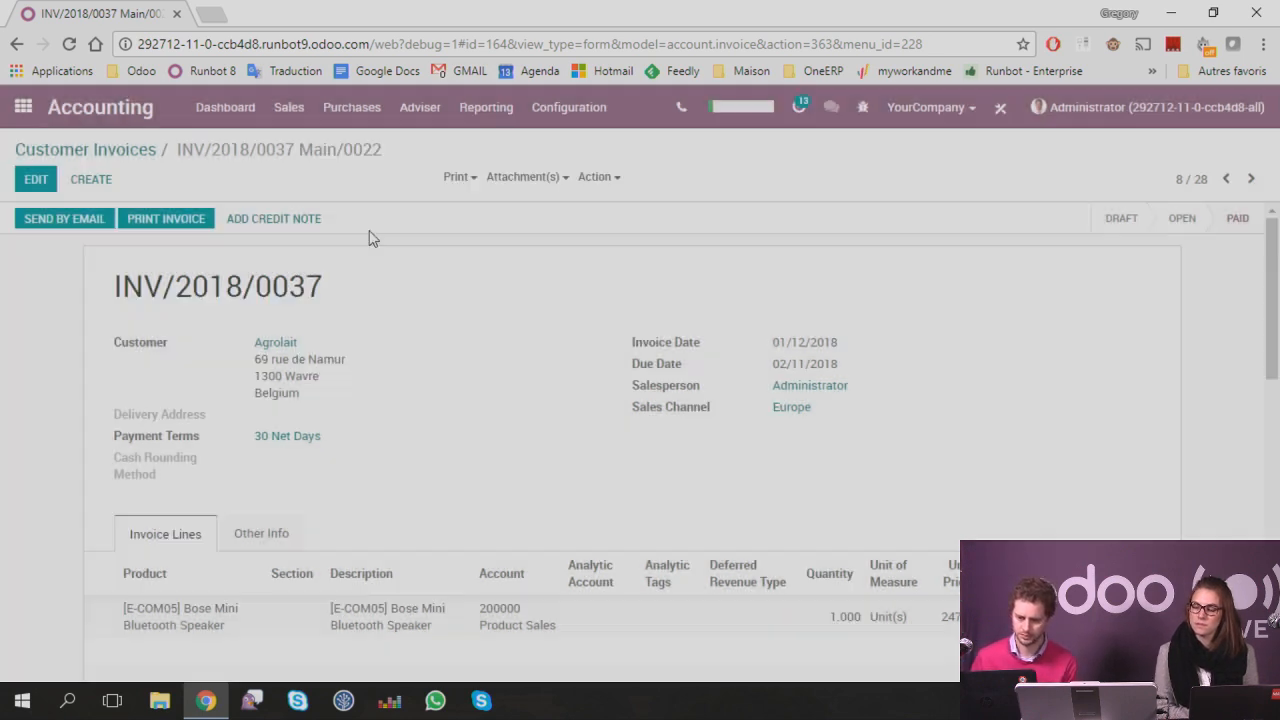
Step: Try to add a credit note to the paid invoice with refund method "Cancel: create credit note and reconcile" and reason "I want to DELETE THIS"
left_click(276, 219)
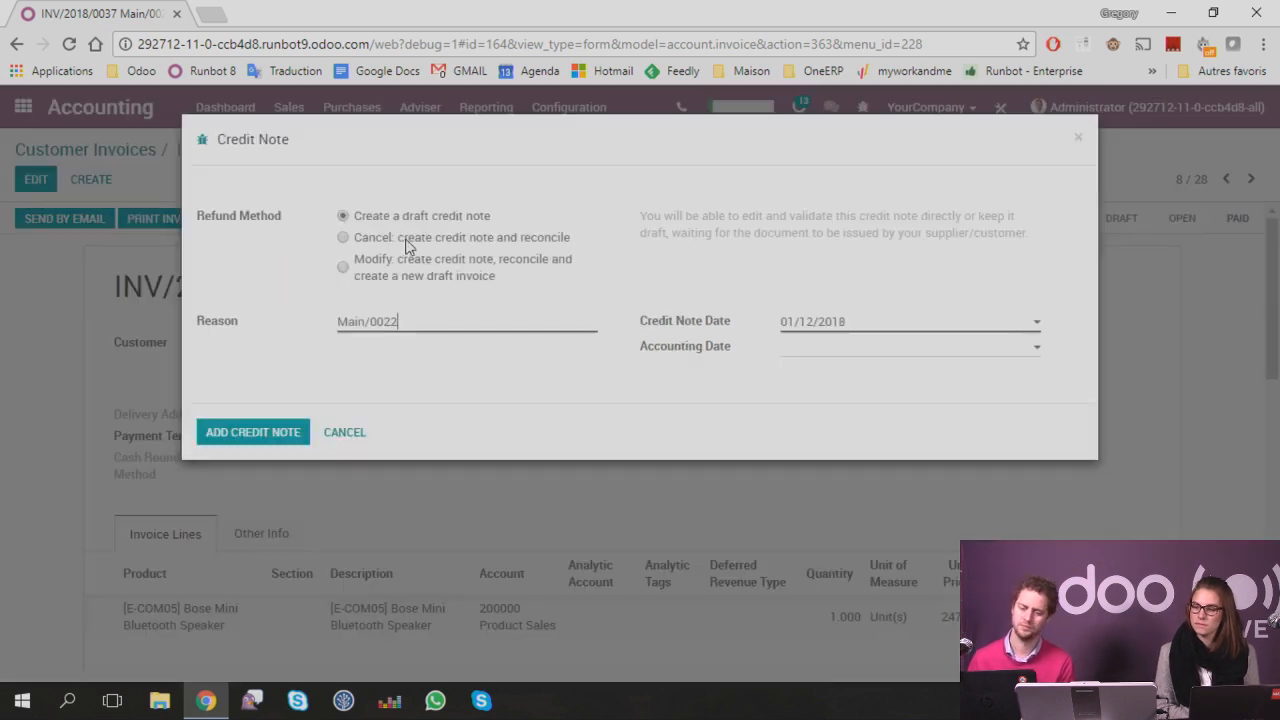
left_click(389, 240)
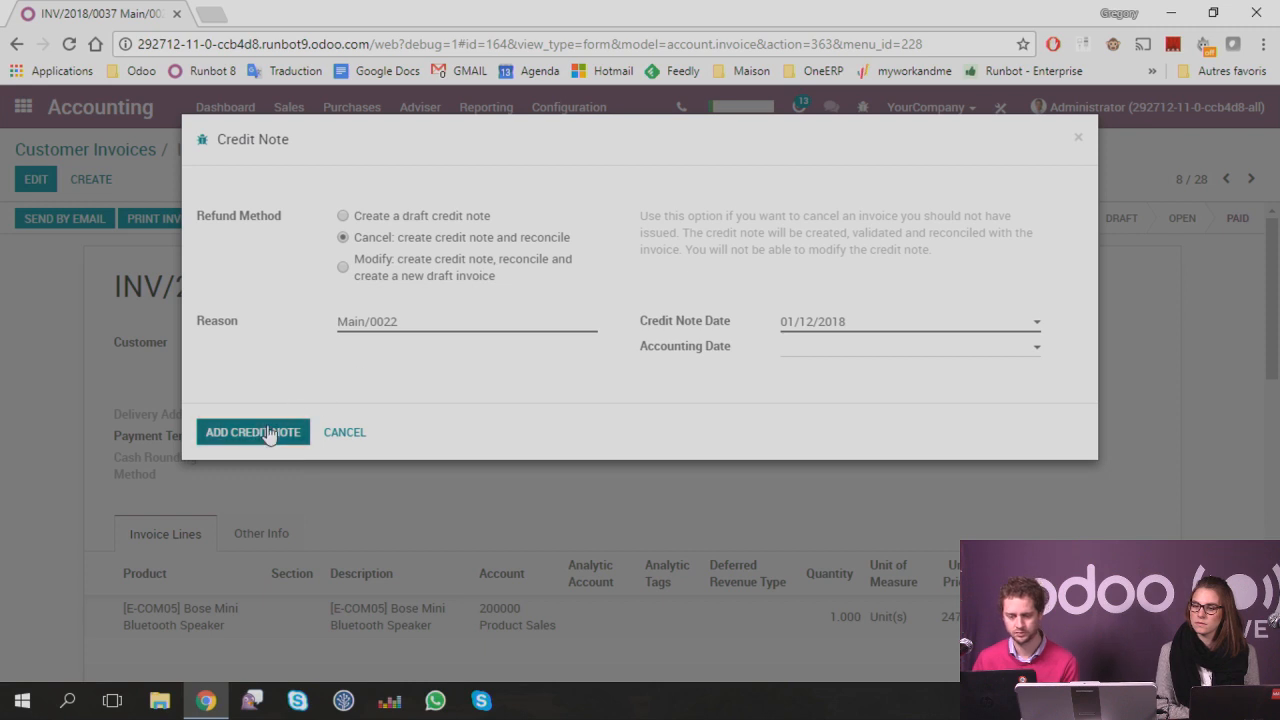
triple_click(356, 317)
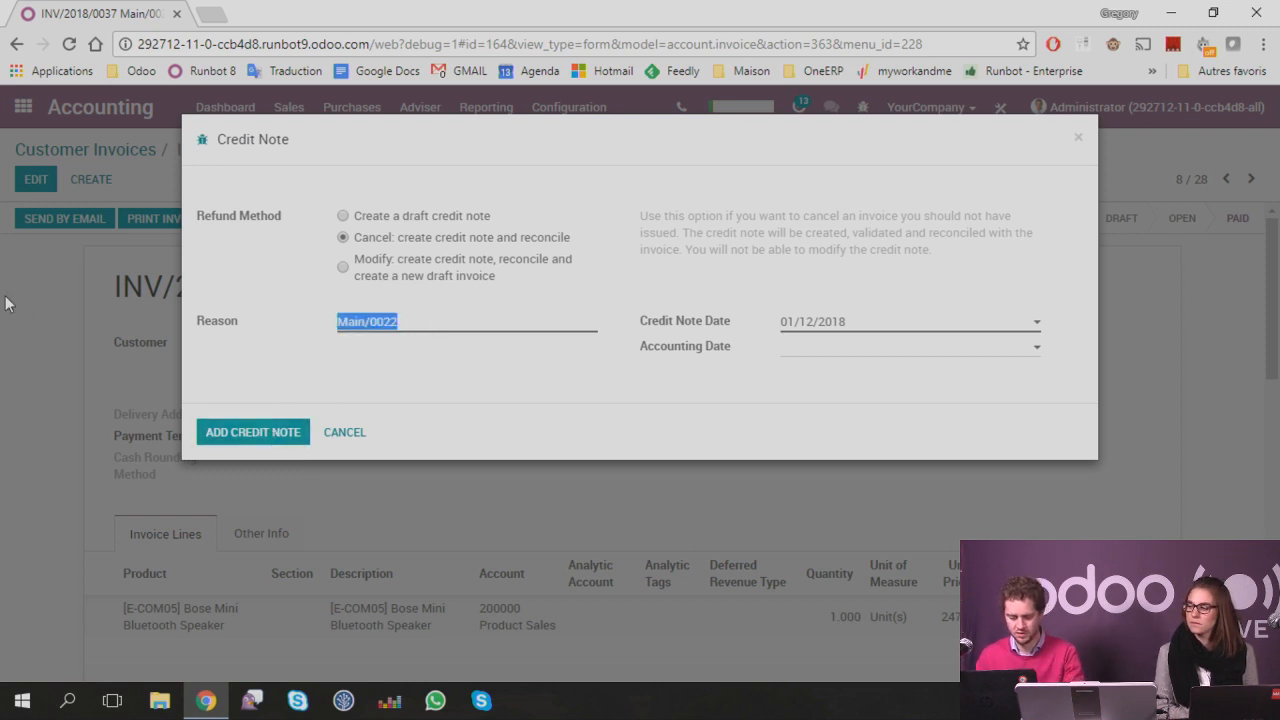
type("I want to DELETE THIS")
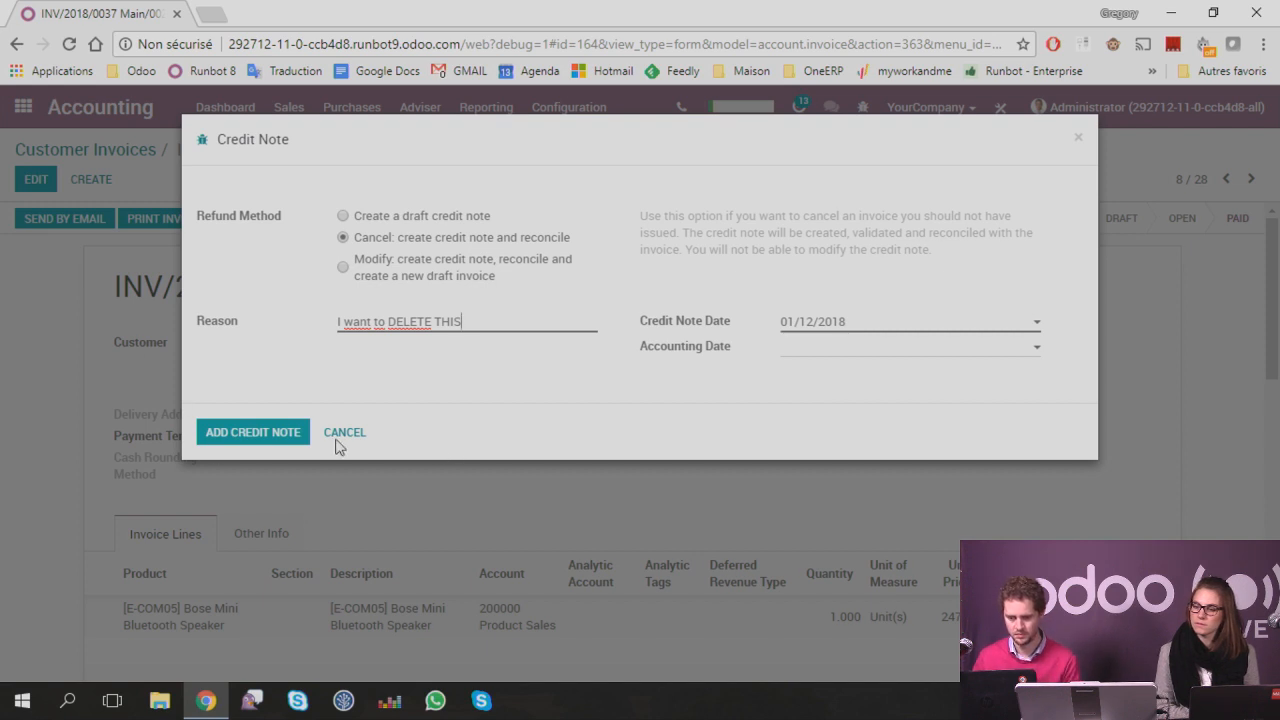
left_click(229, 440)
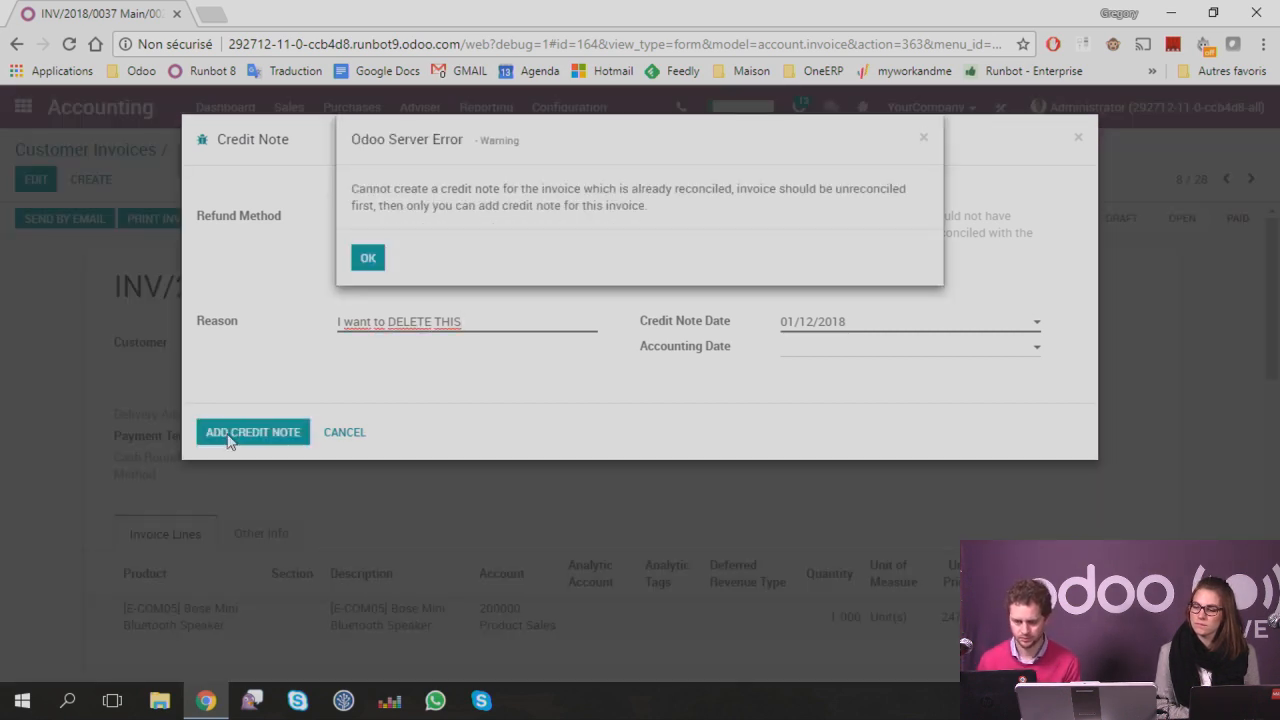
left_click(367, 259)
left_click(1078, 137)
Step: Unreconcile the $247.00 cash payment from the Agrolait invoice
scroll(828, 384, "down", 3)
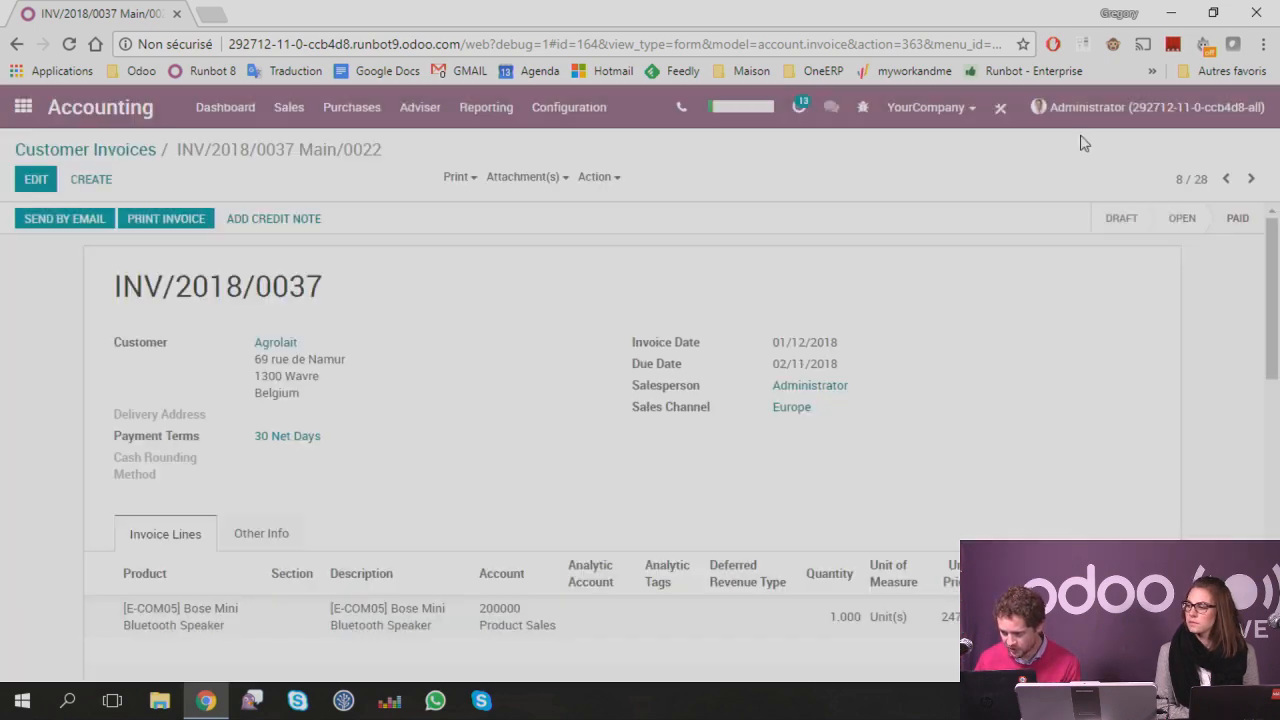
scroll(828, 384, "down", 3)
left_click(954, 263)
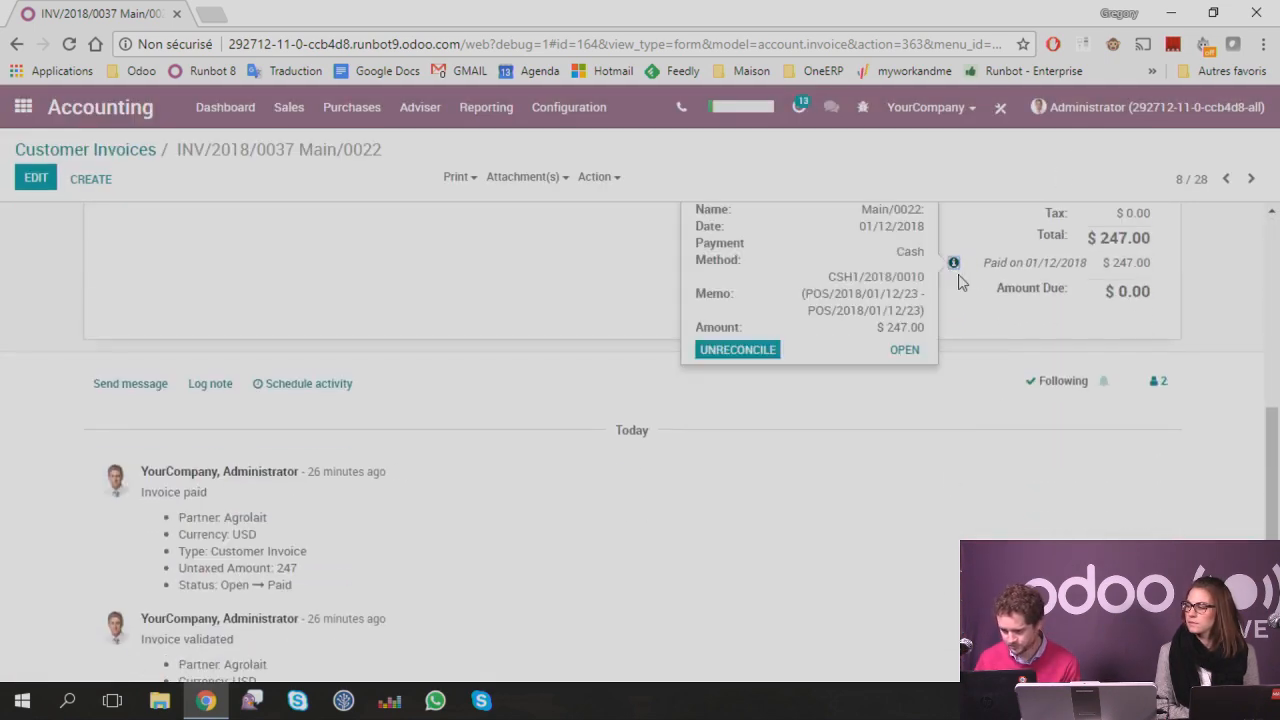
left_click(757, 350)
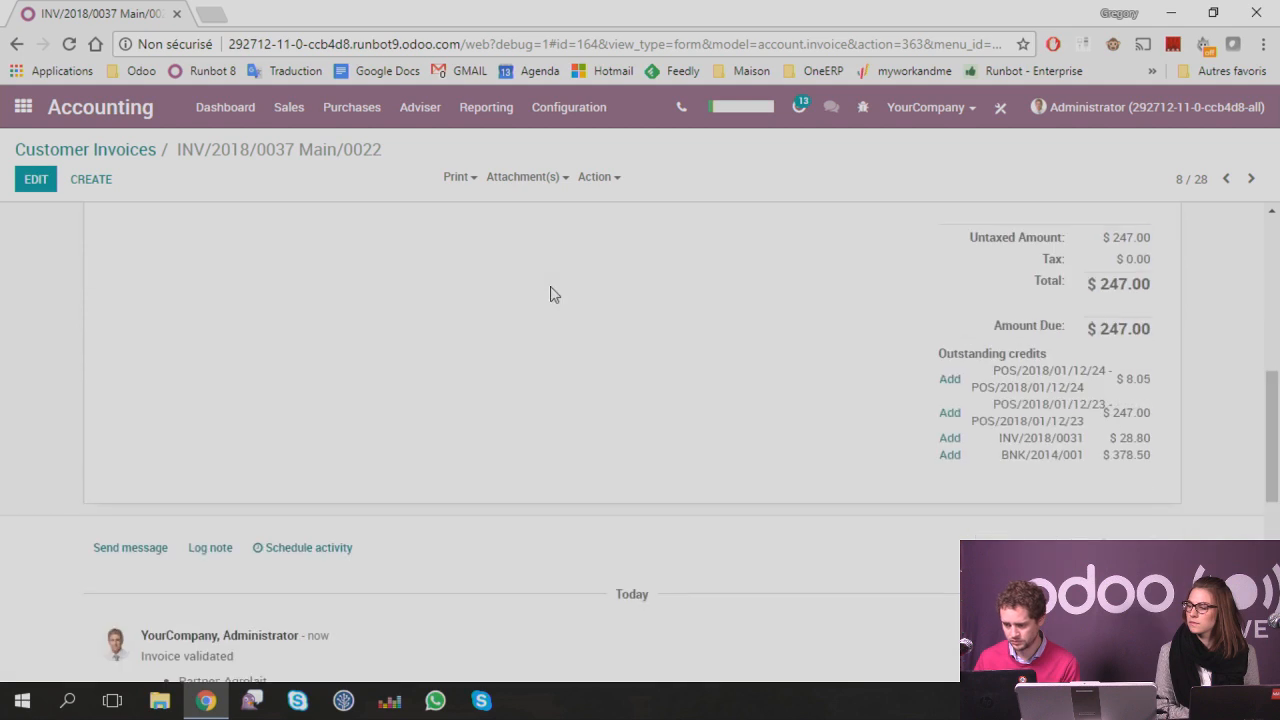
Step: Add a draft credit note to the Agrolait invoice with the reason "Incorrect invoice."
scroll(551, 291, "up", 5)
scroll(389, 263, "up", 1)
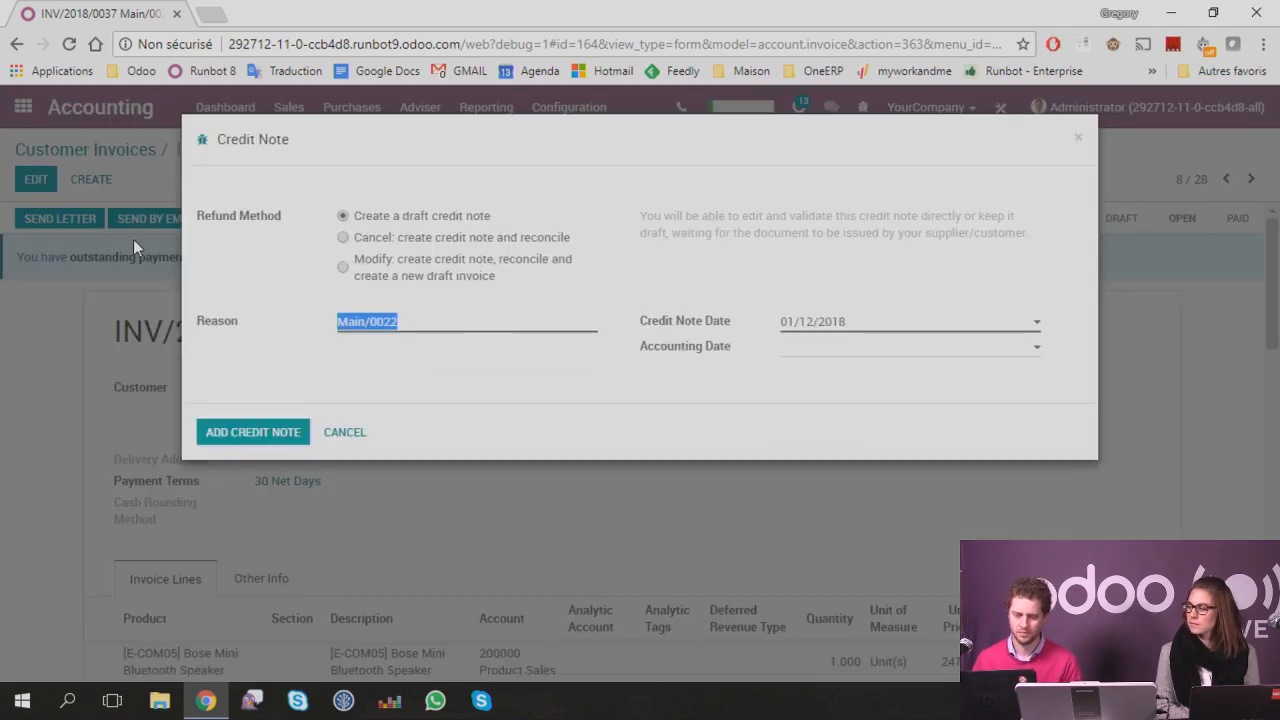
type("Incorrect")
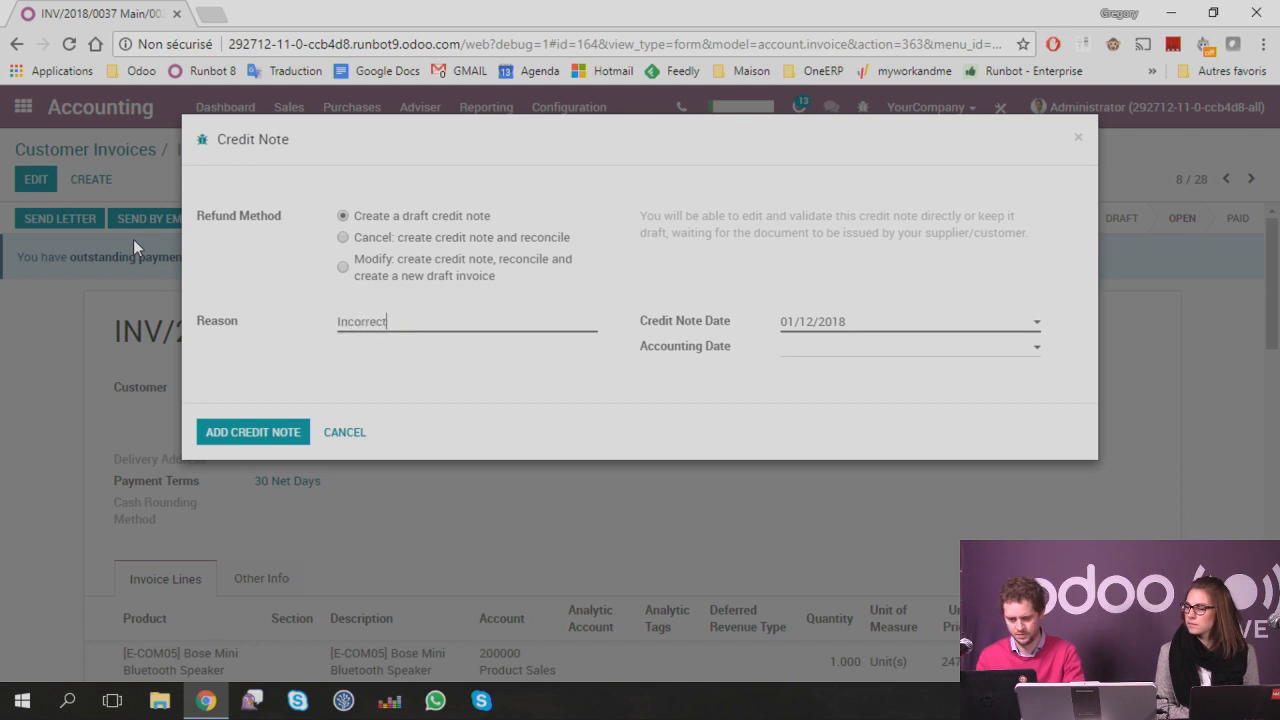
type(" invoice.")
left_click(265, 425)
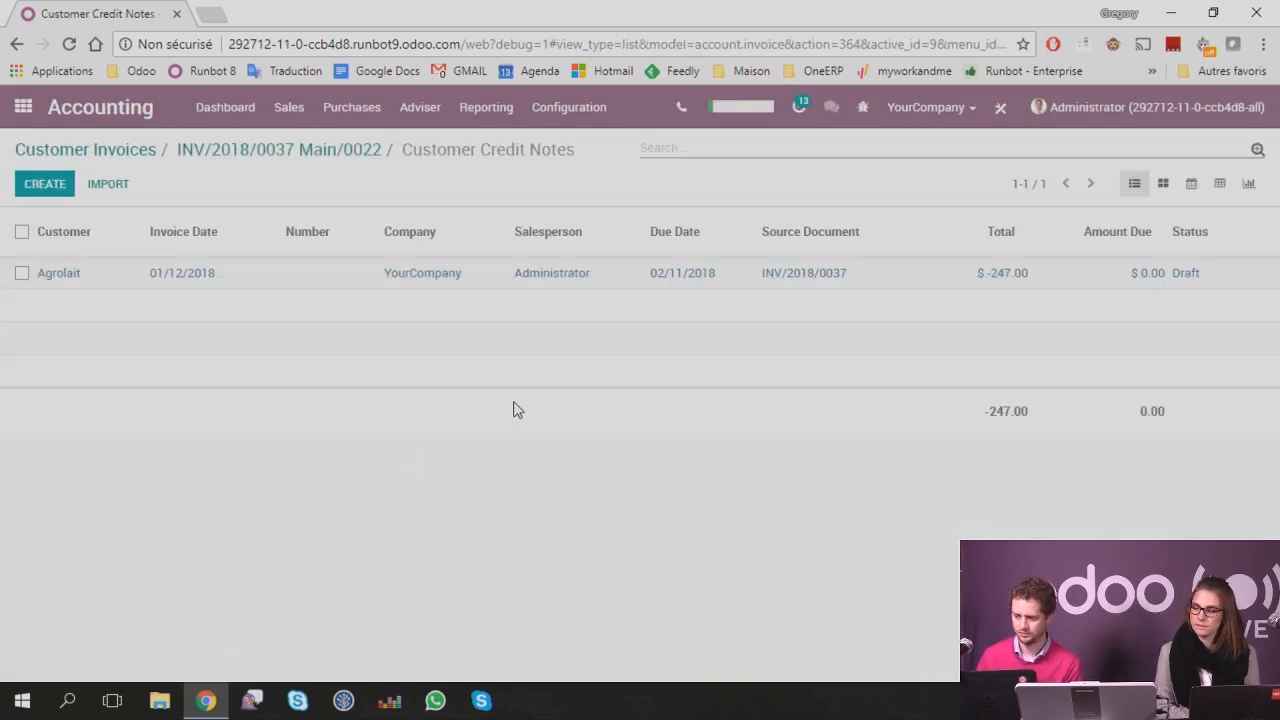
Step: Validate Agrolait's draft credit note and return to invoice INV/2018/0037
left_click(341, 288)
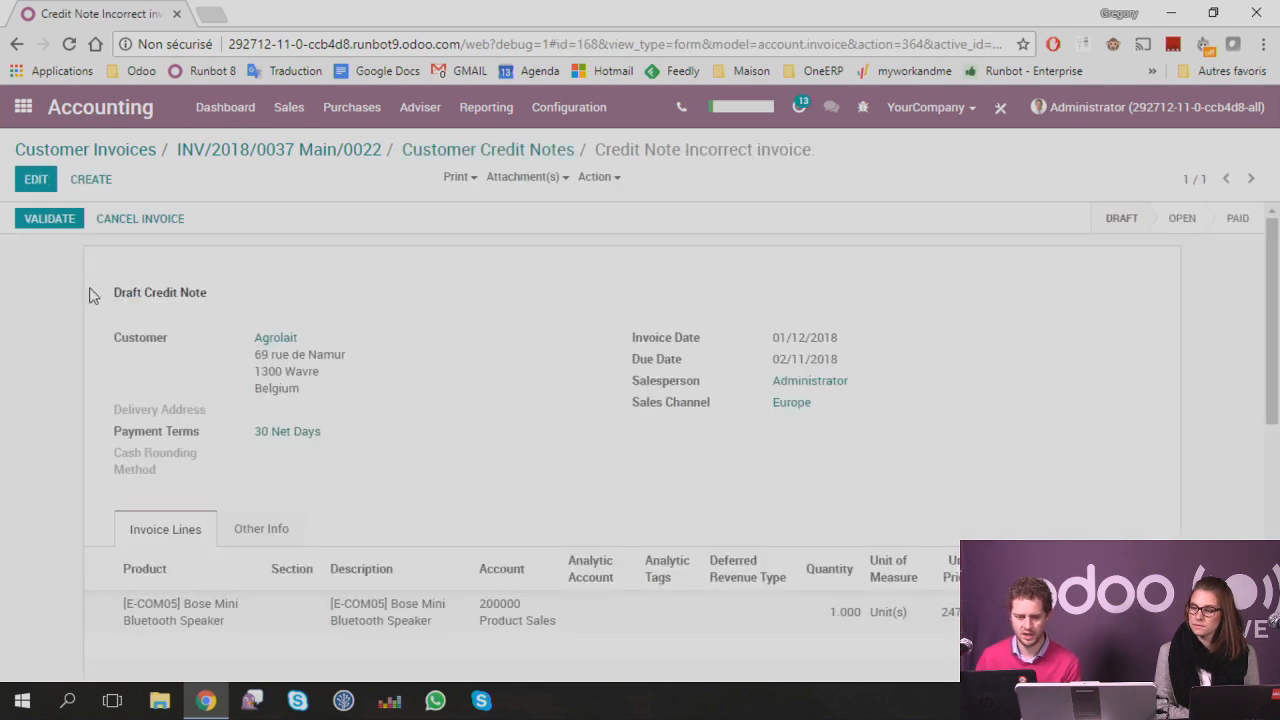
left_click(58, 212)
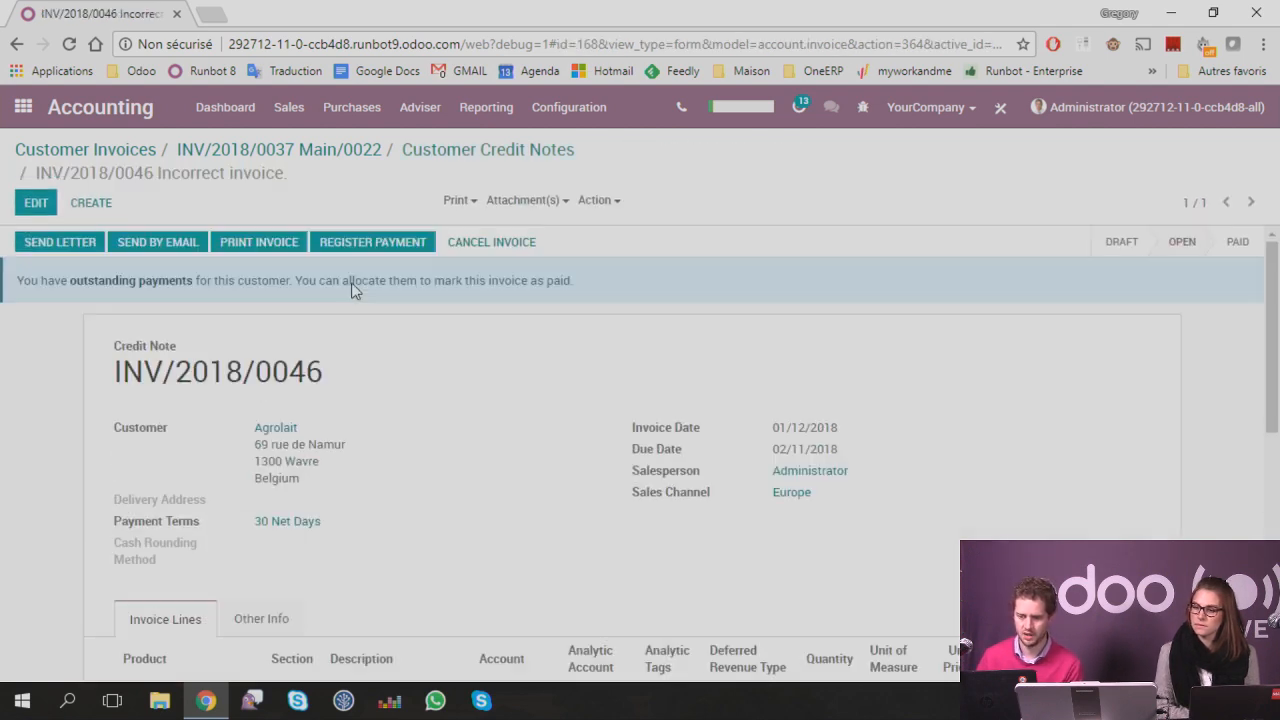
left_click(296, 163)
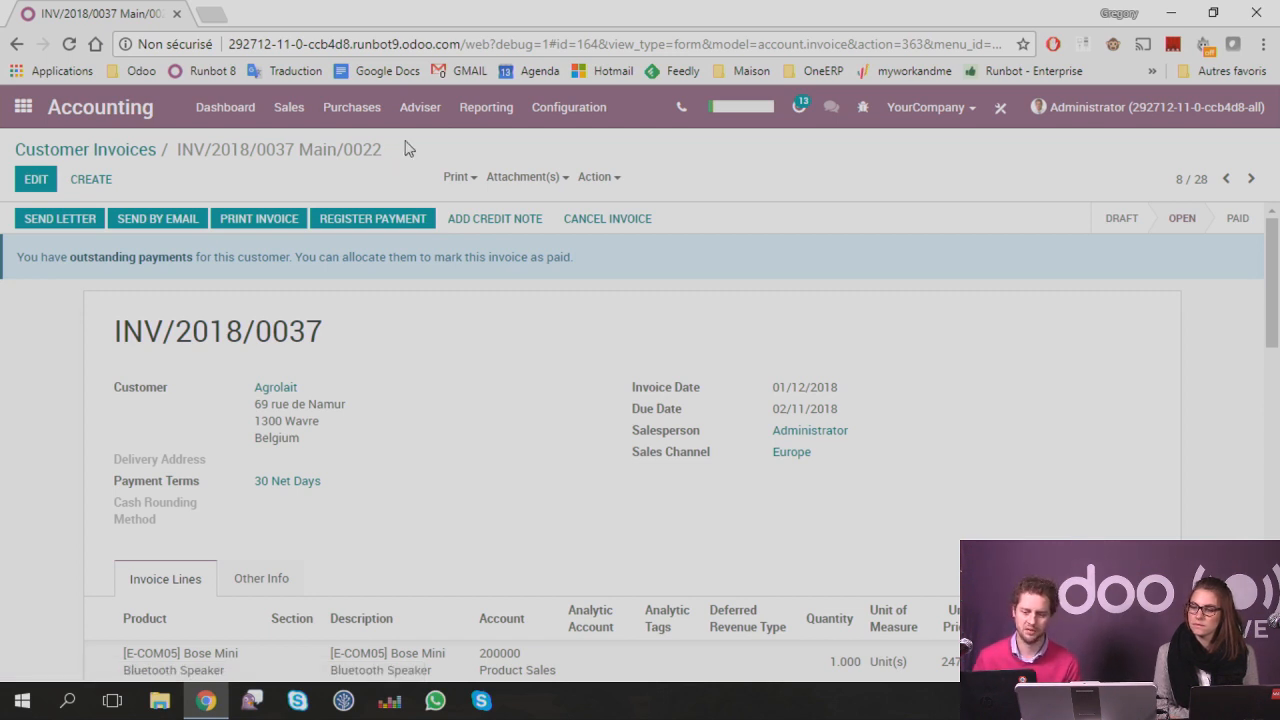
Step: List the journal entries of the Bank (USD) journal only, without the Miscellaneous Operations filter
left_click(422, 110)
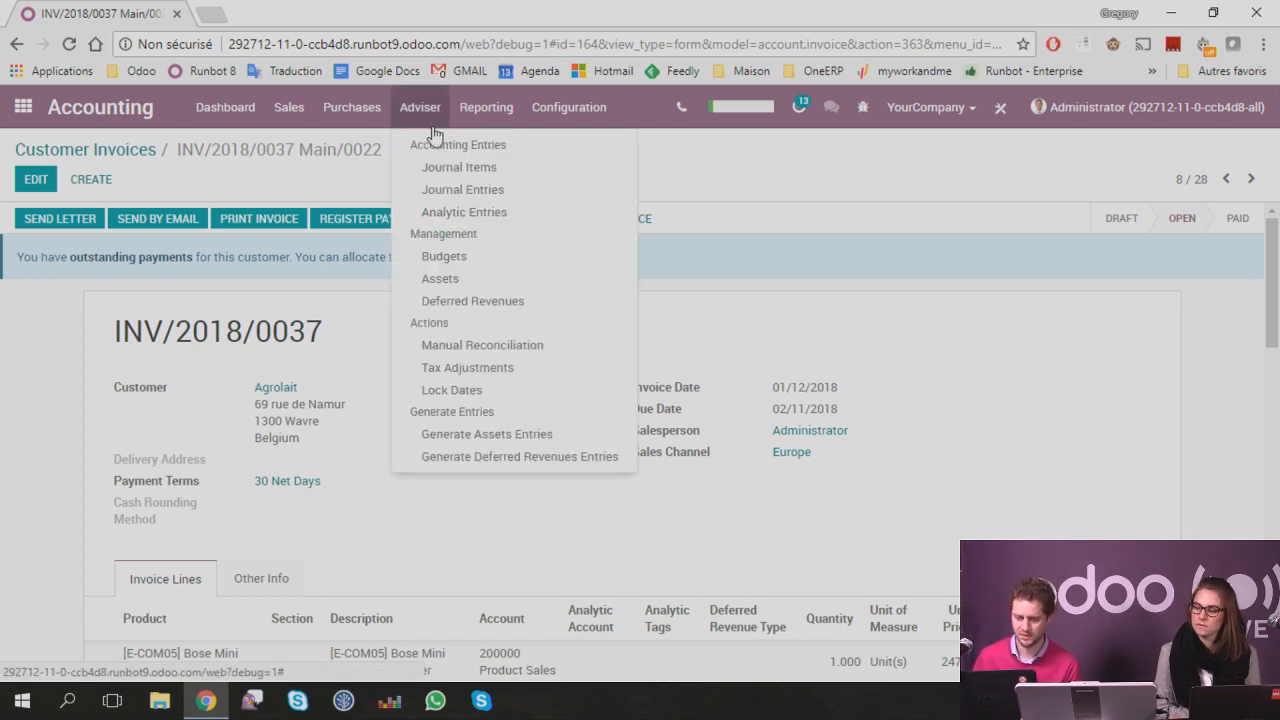
left_click(481, 196)
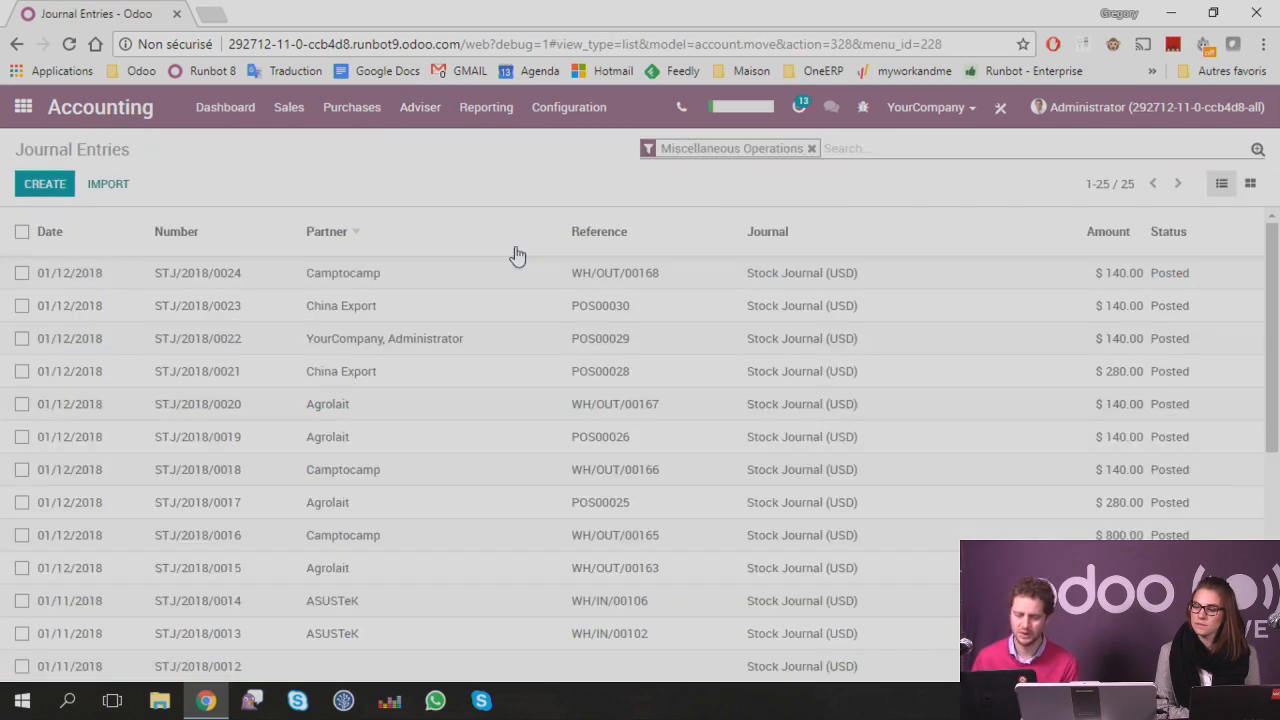
left_click(852, 148)
type("bank")
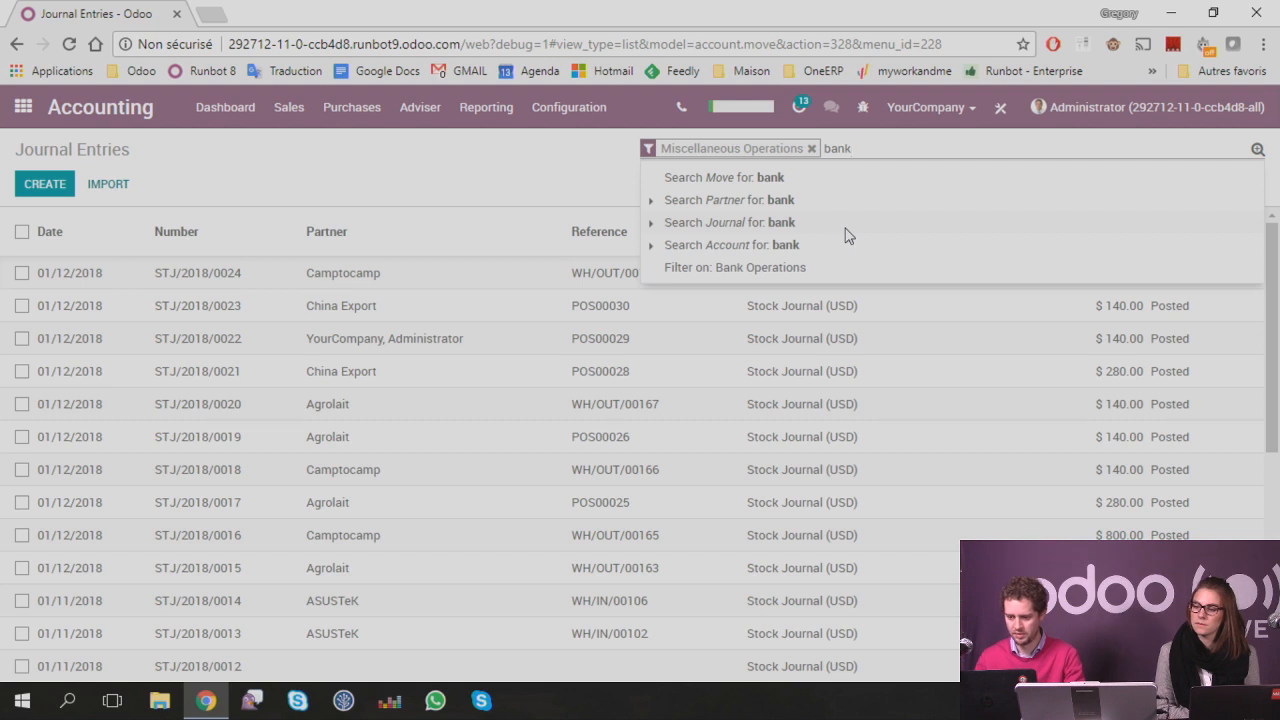
key("Right")
key("Down")
key("Return")
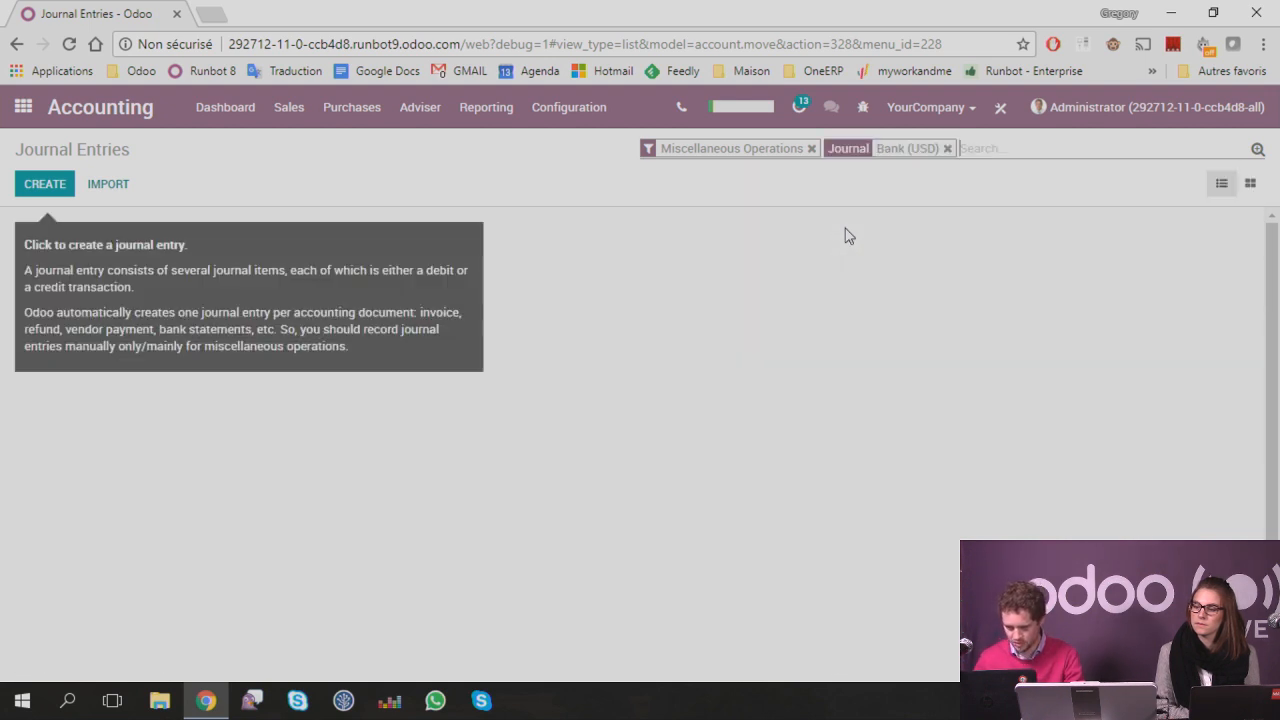
left_click(812, 148)
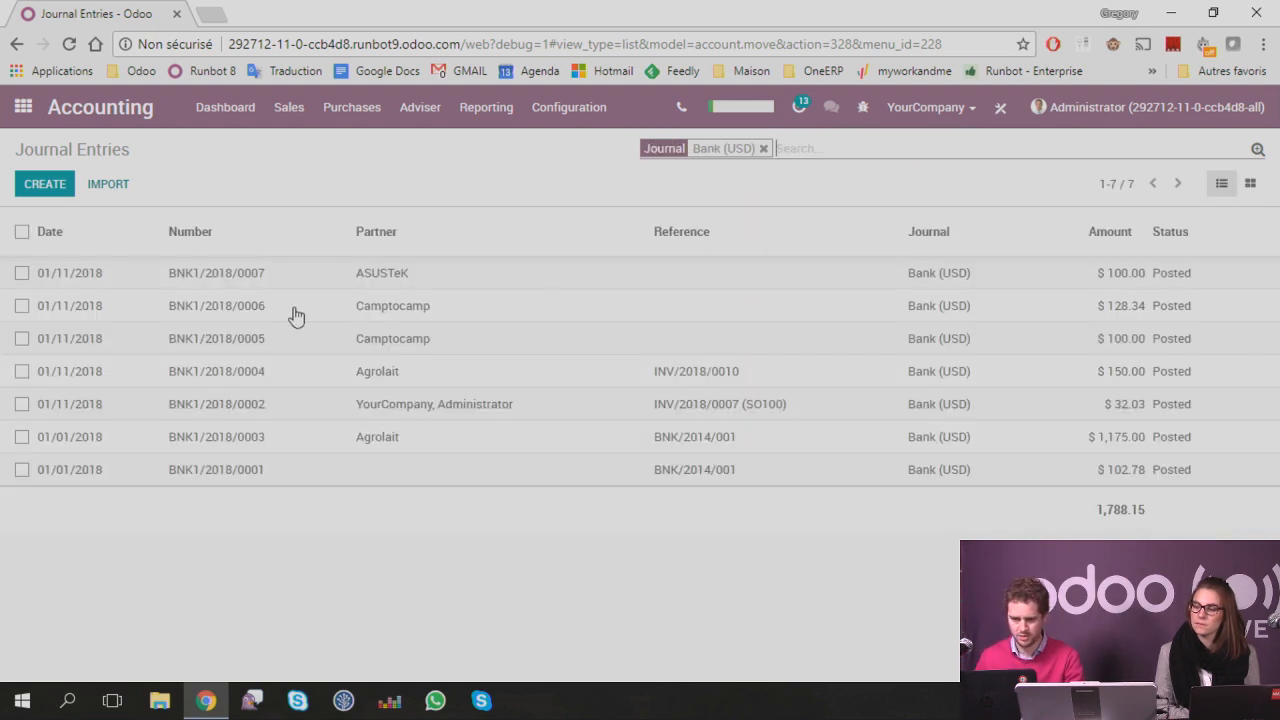
Step: Reverse Camptocamp's bank journal entry BNK1/2018/0006
left_click(360, 315)
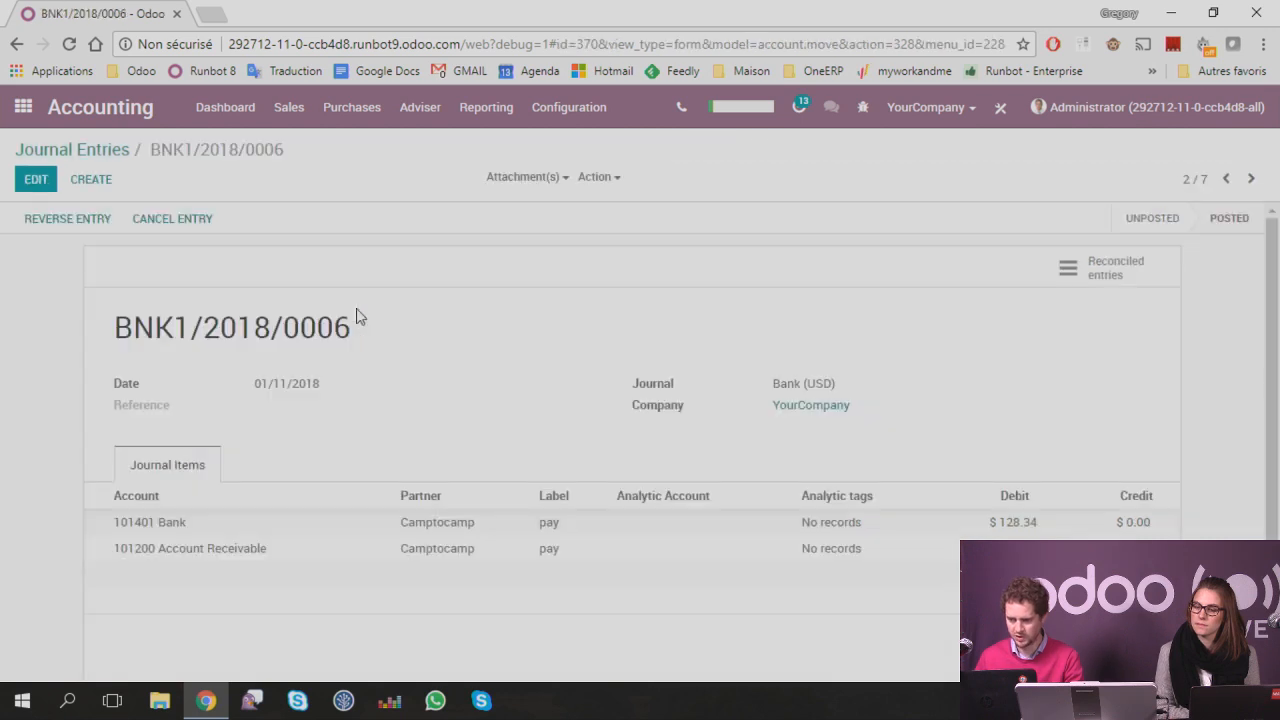
left_click(68, 218)
left_click(274, 285)
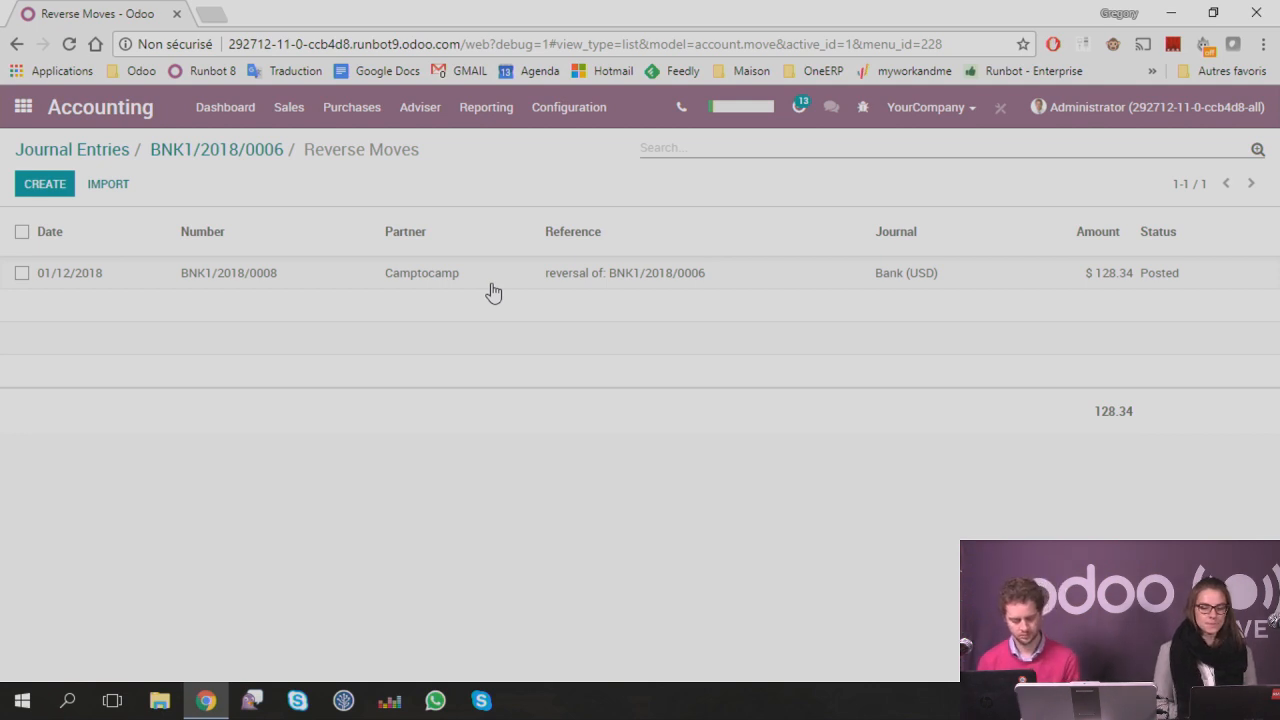
Step: View the personal dashboard in the trial database, and open the Odoo Runbot site in a new browser tab
key("alt+h")
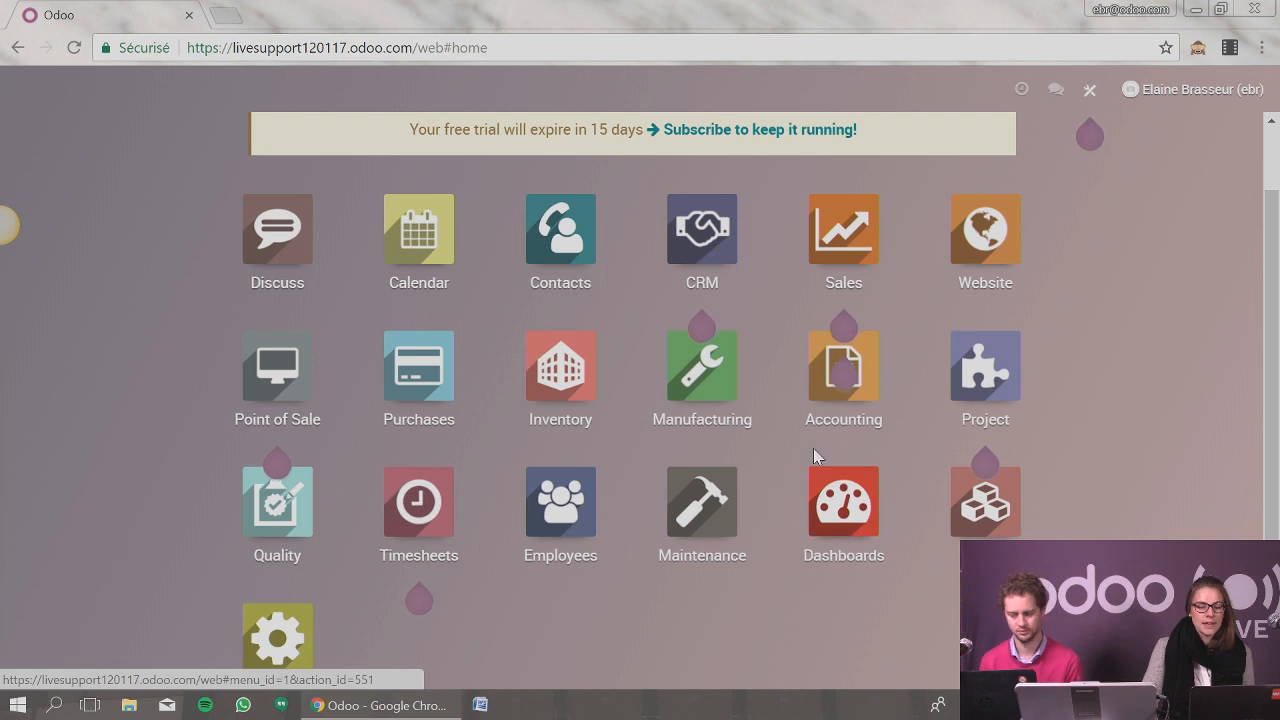
left_click(843, 494)
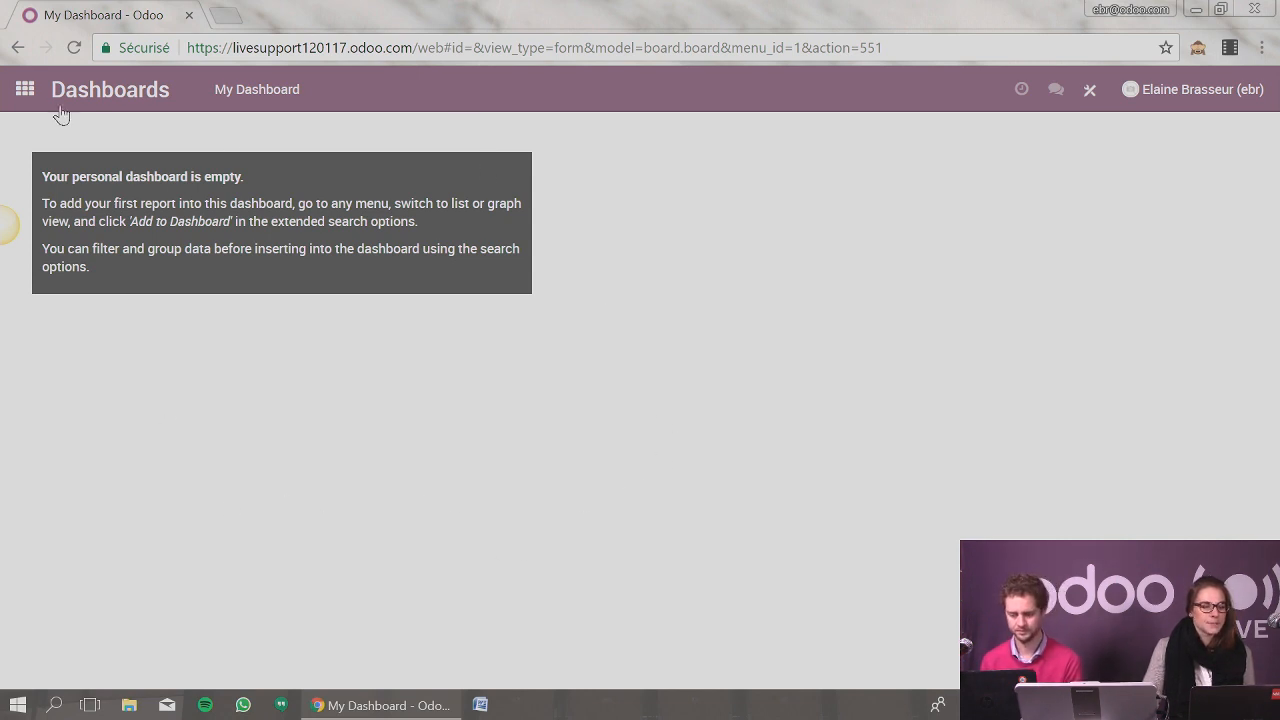
left_click(226, 17)
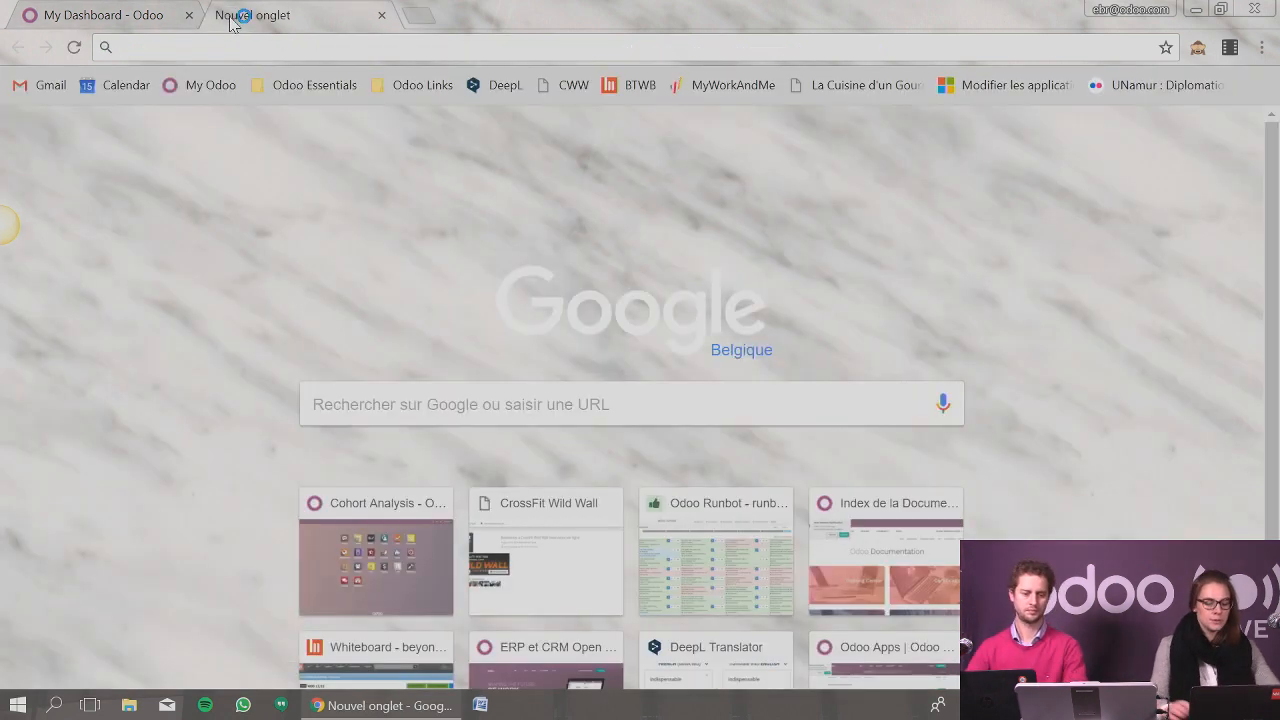
type("run")
key("Return")
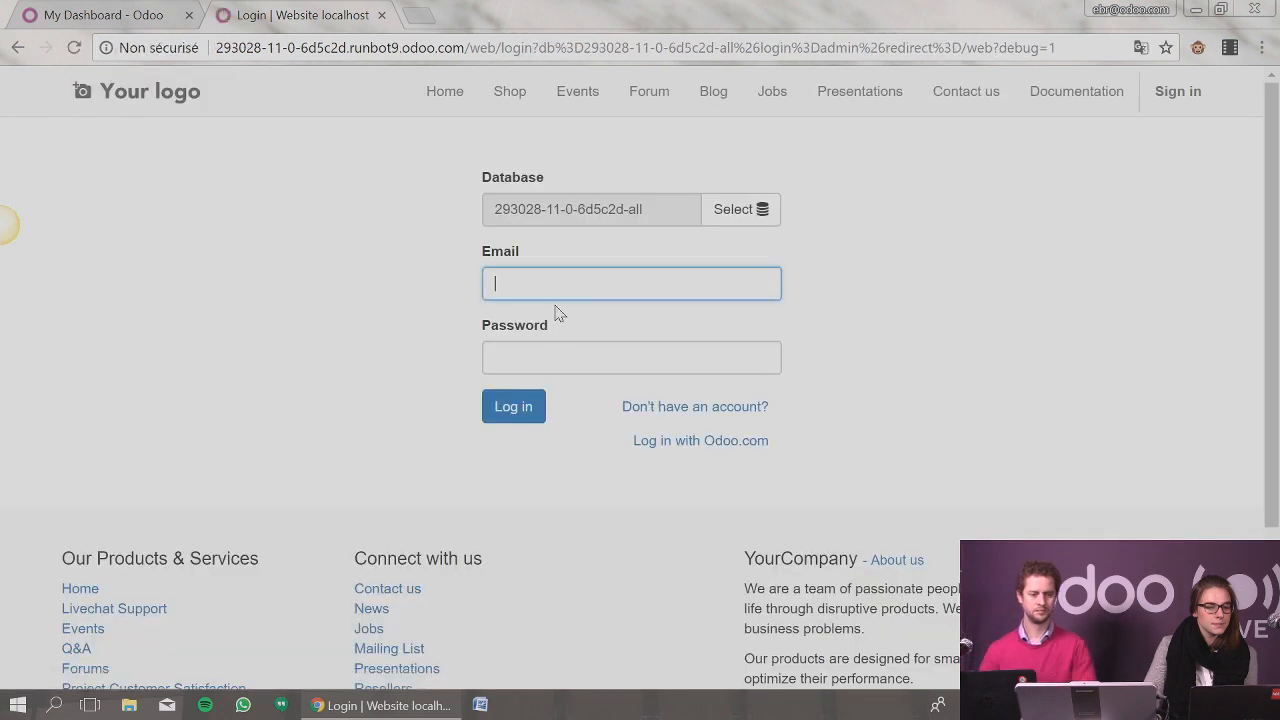
left_click(600, 287)
left_click(577, 315)
left_click(508, 405)
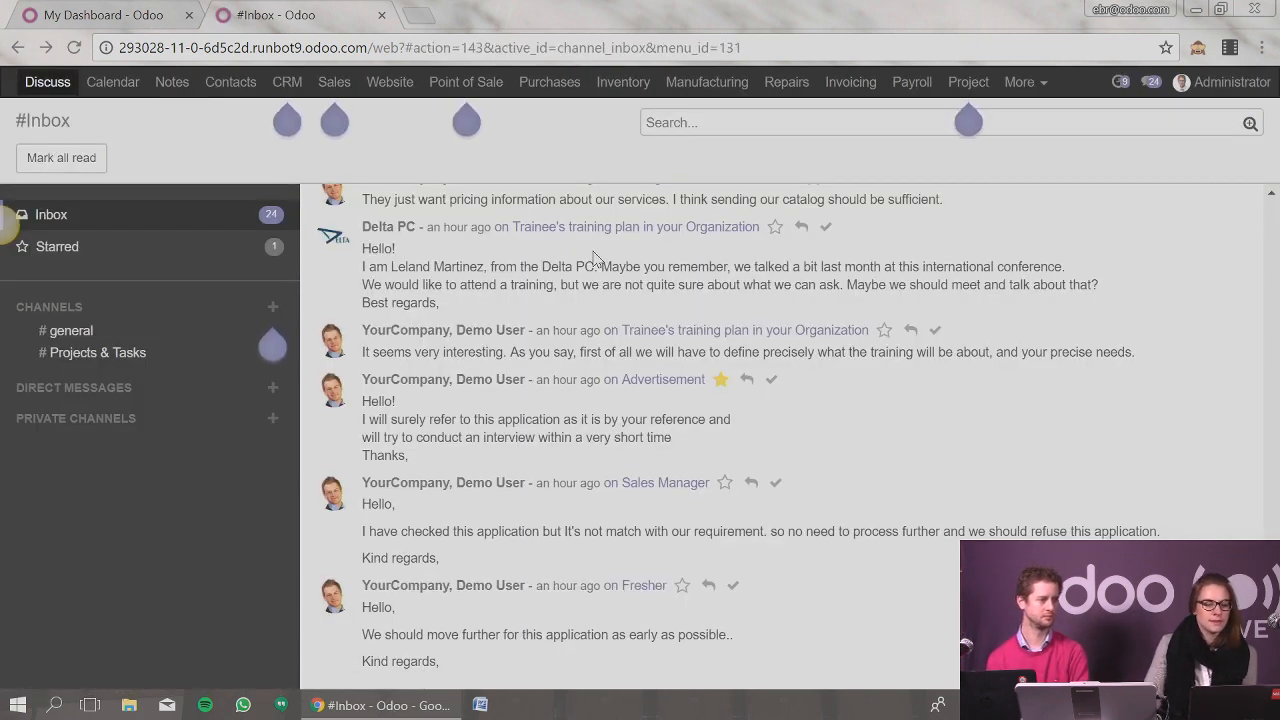
left_click(18, 47)
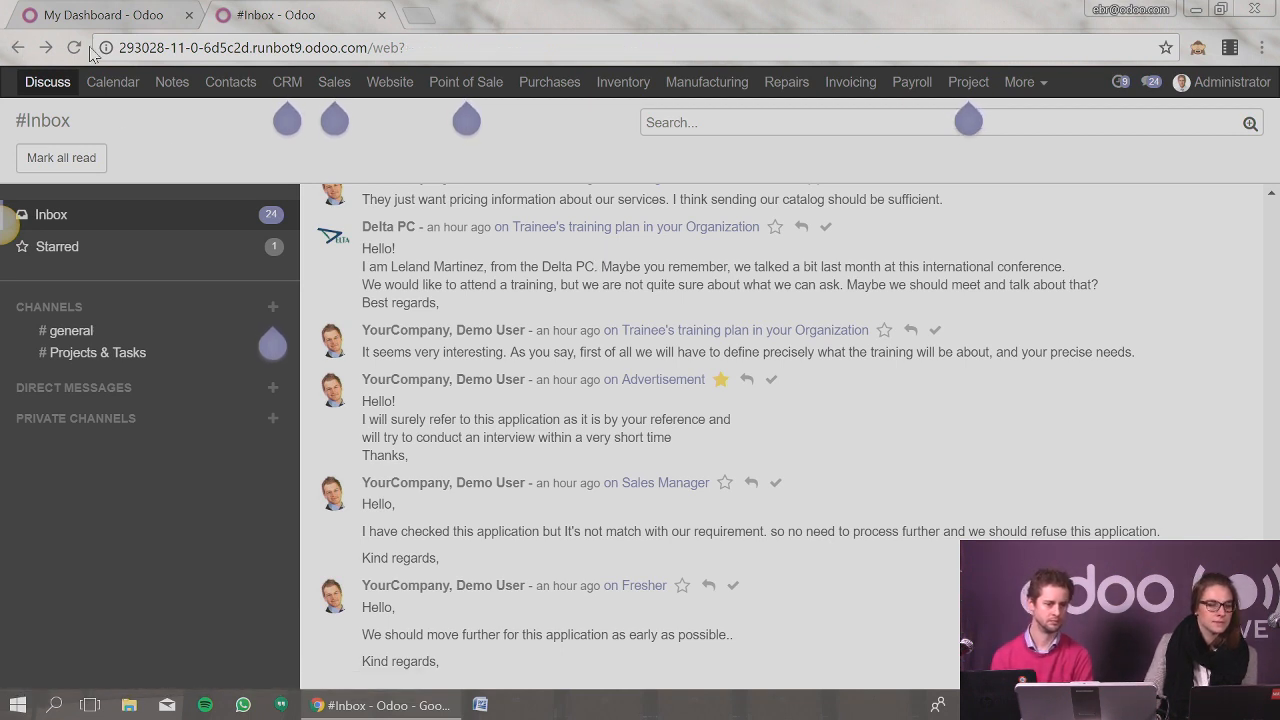
left_click(18, 47)
left_click(18, 47)
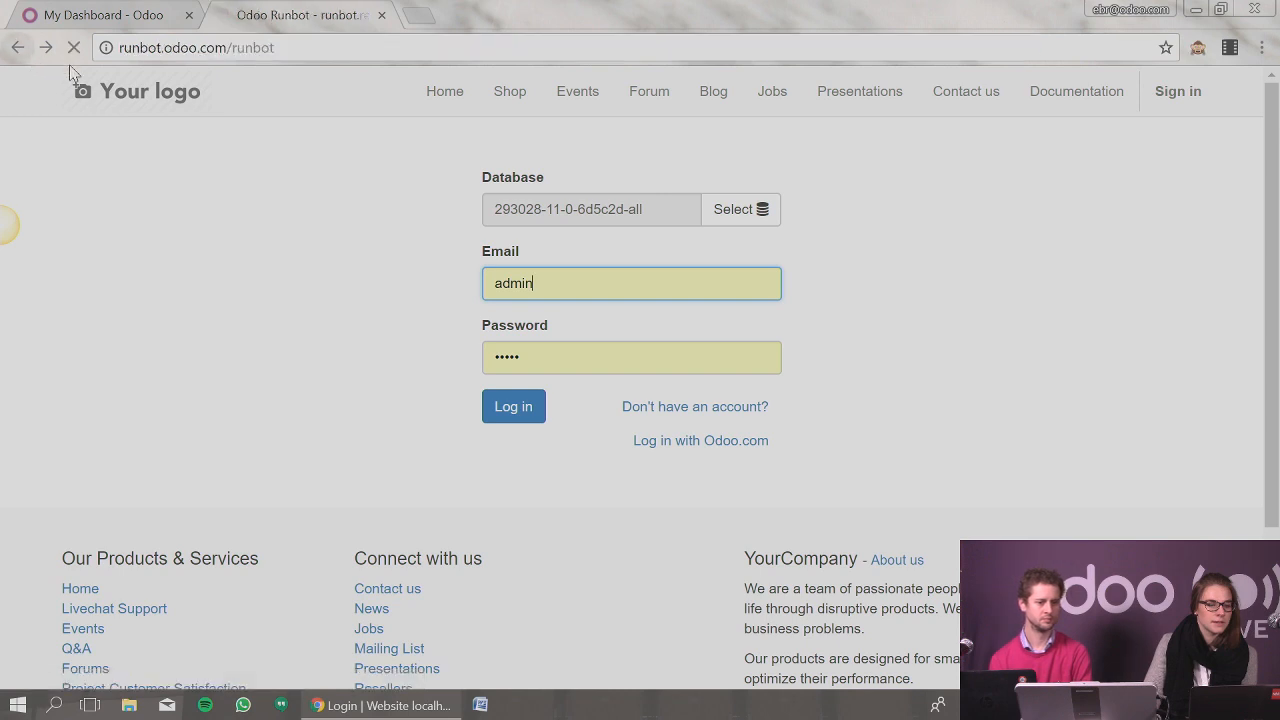
Step: Launch an 11.0 build of odoo/enterprise from Runbot and log in with the saved email and password
left_click(680, 93)
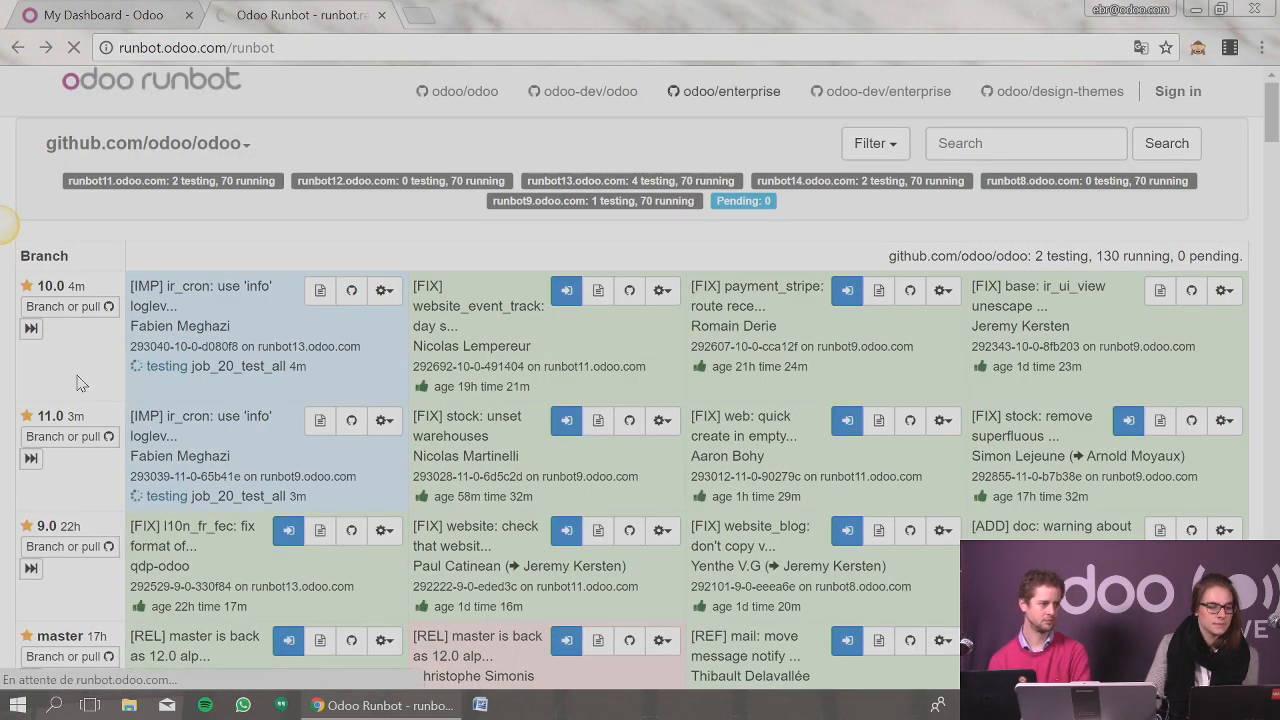
left_click(32, 441)
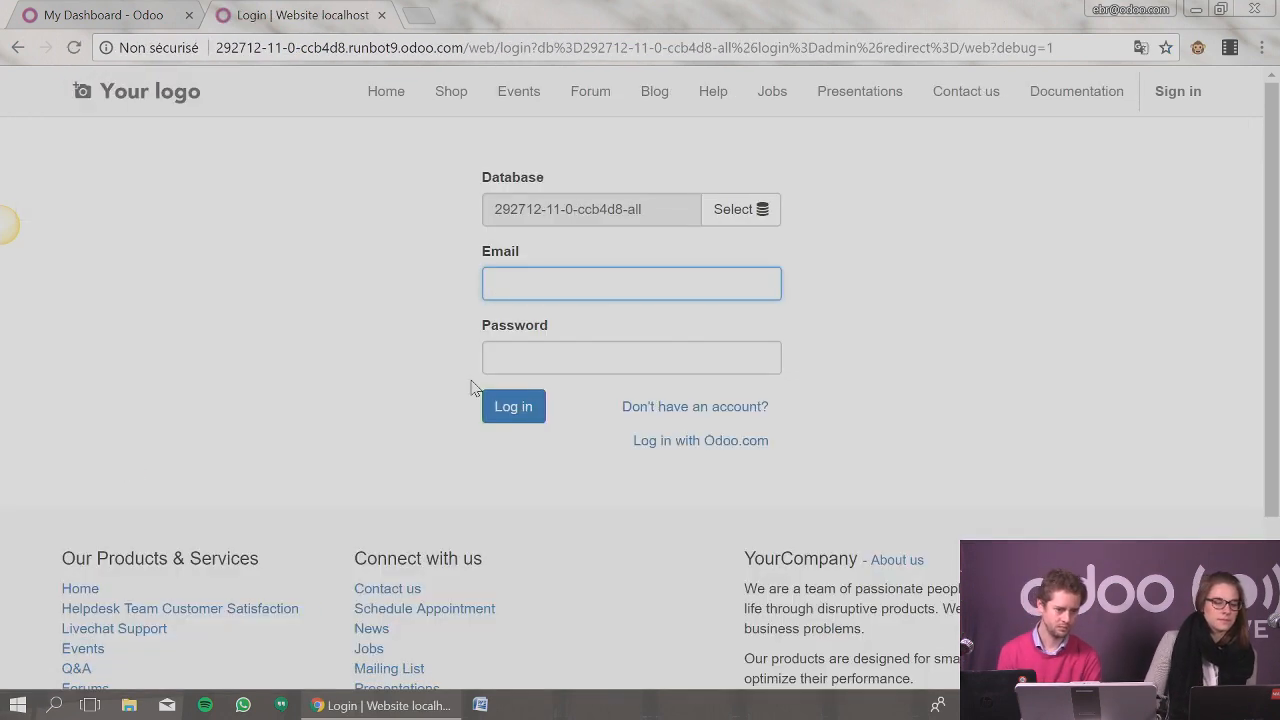
left_click(530, 288)
left_click(523, 313)
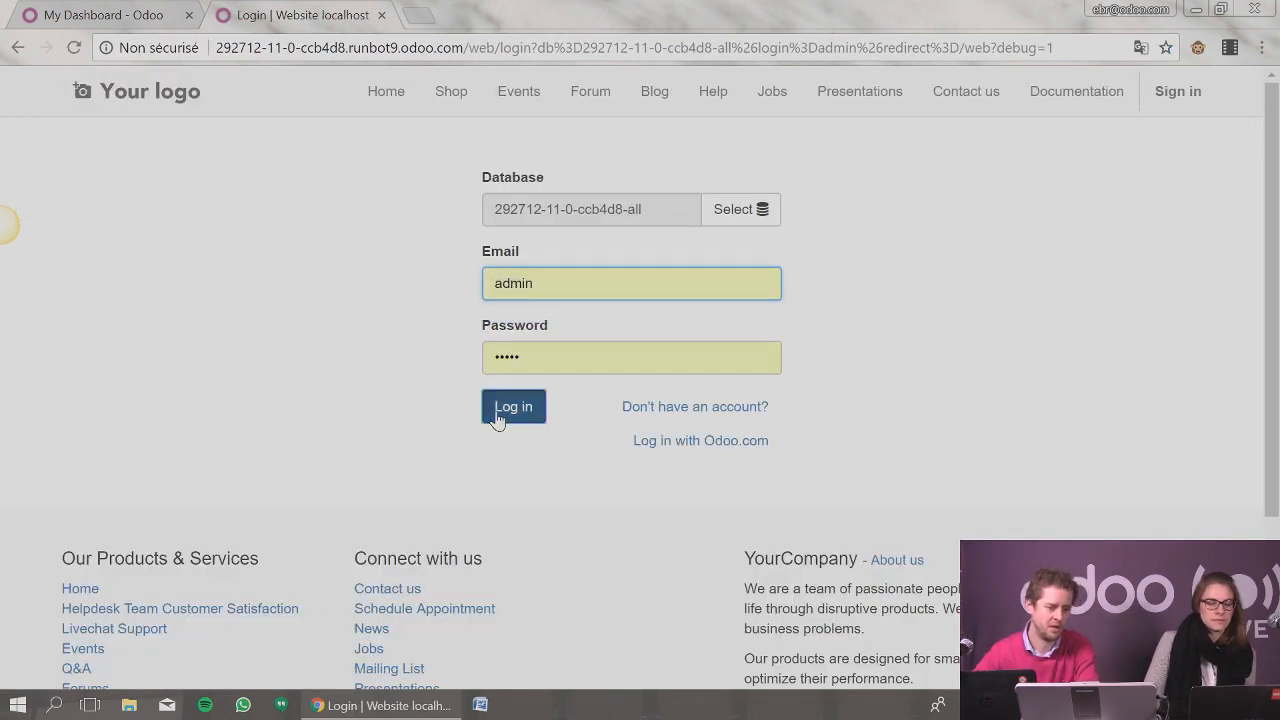
left_click(510, 410)
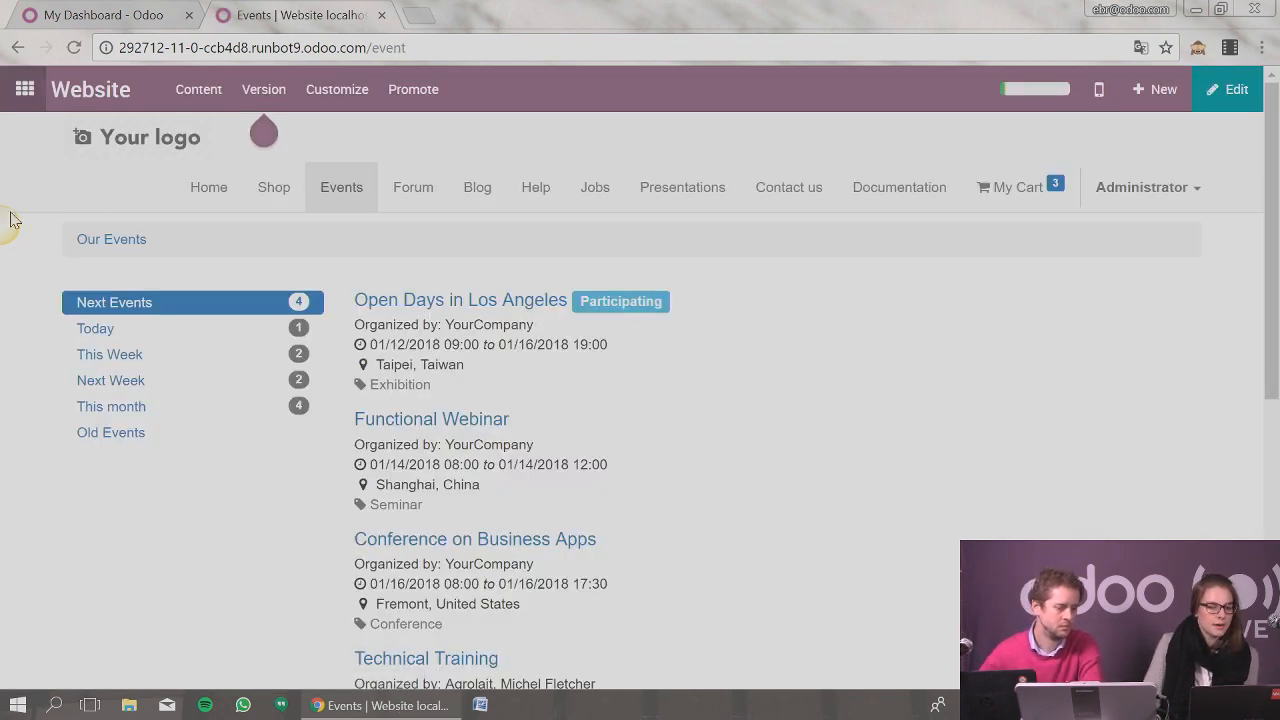
Step: Open the personal dashboard in the Dashboards app of the enterprise database
left_click(26, 90)
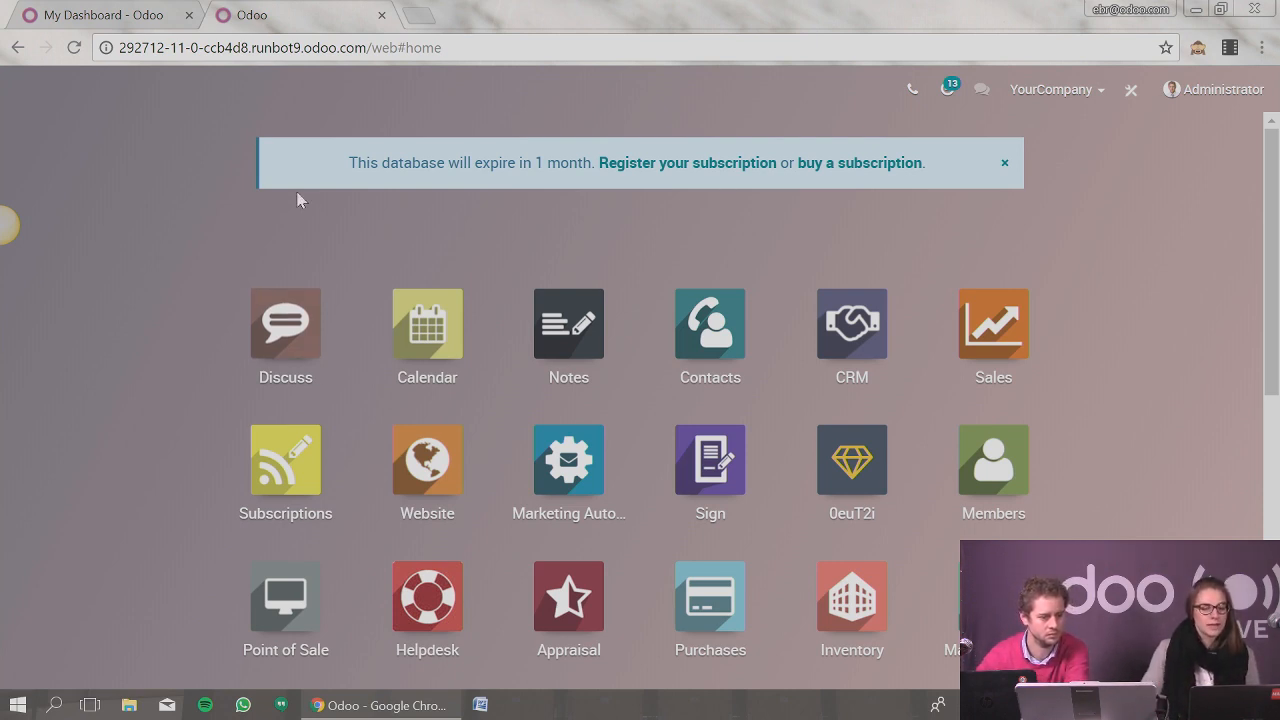
scroll(1126, 285, "down", 2)
scroll(1126, 285, "down", 4)
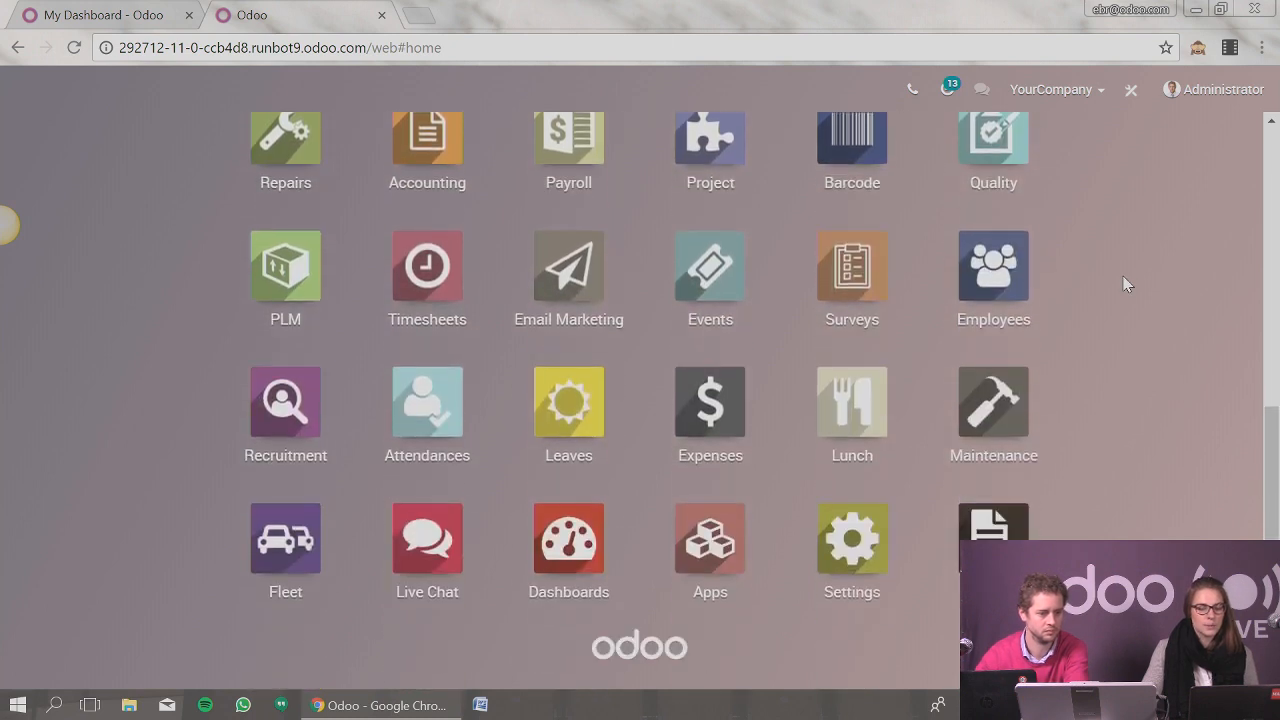
left_click(583, 541)
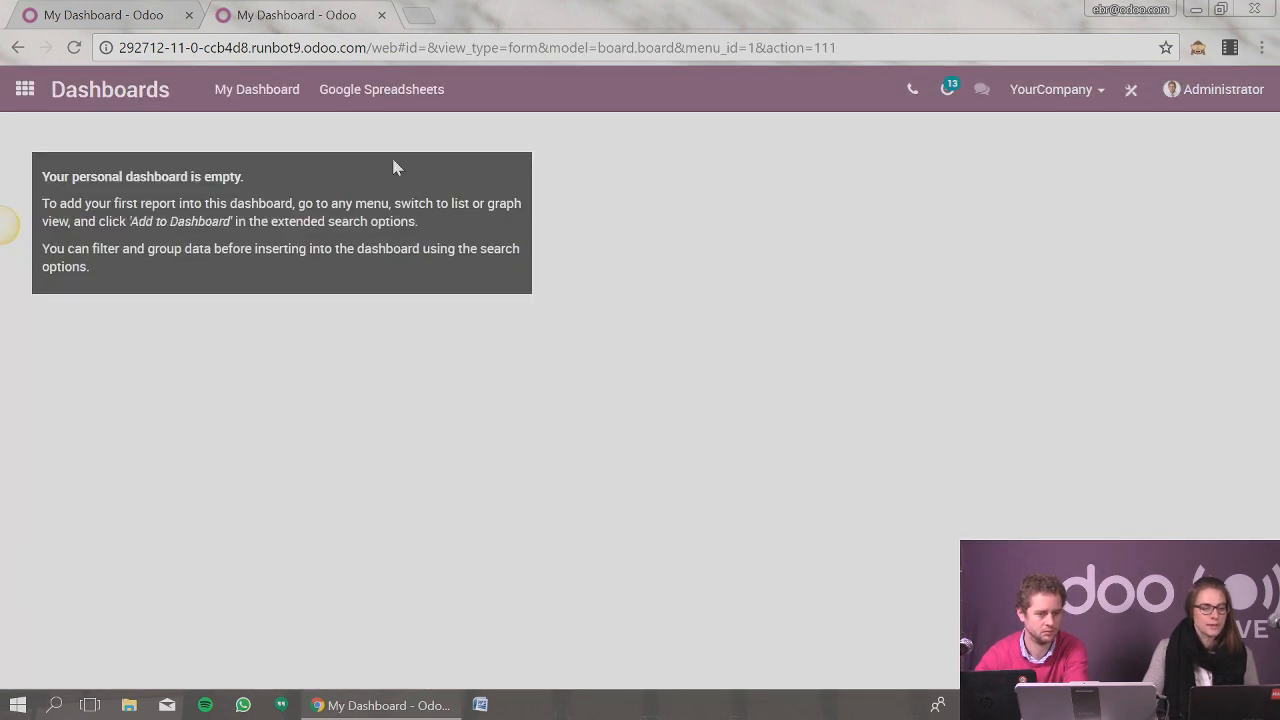
Step: Open the Sales Analysis report of the Sales app as a pivot table
left_click(25, 89)
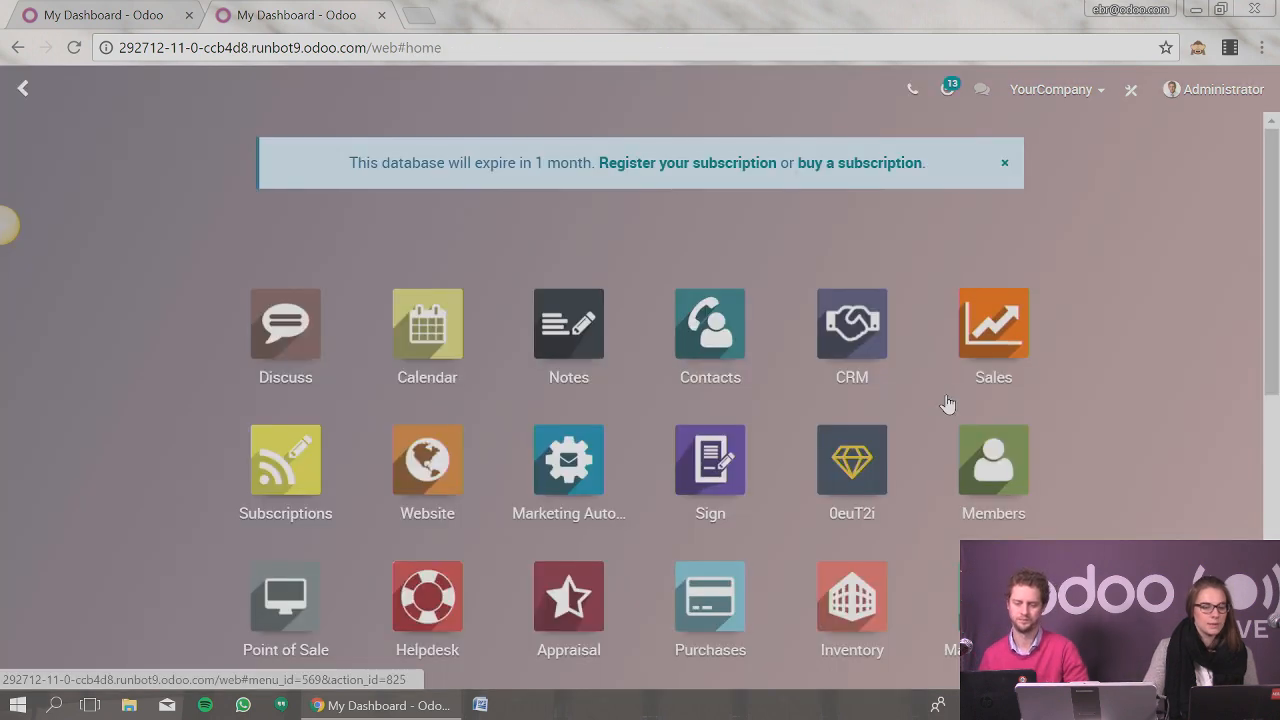
left_click(993, 323)
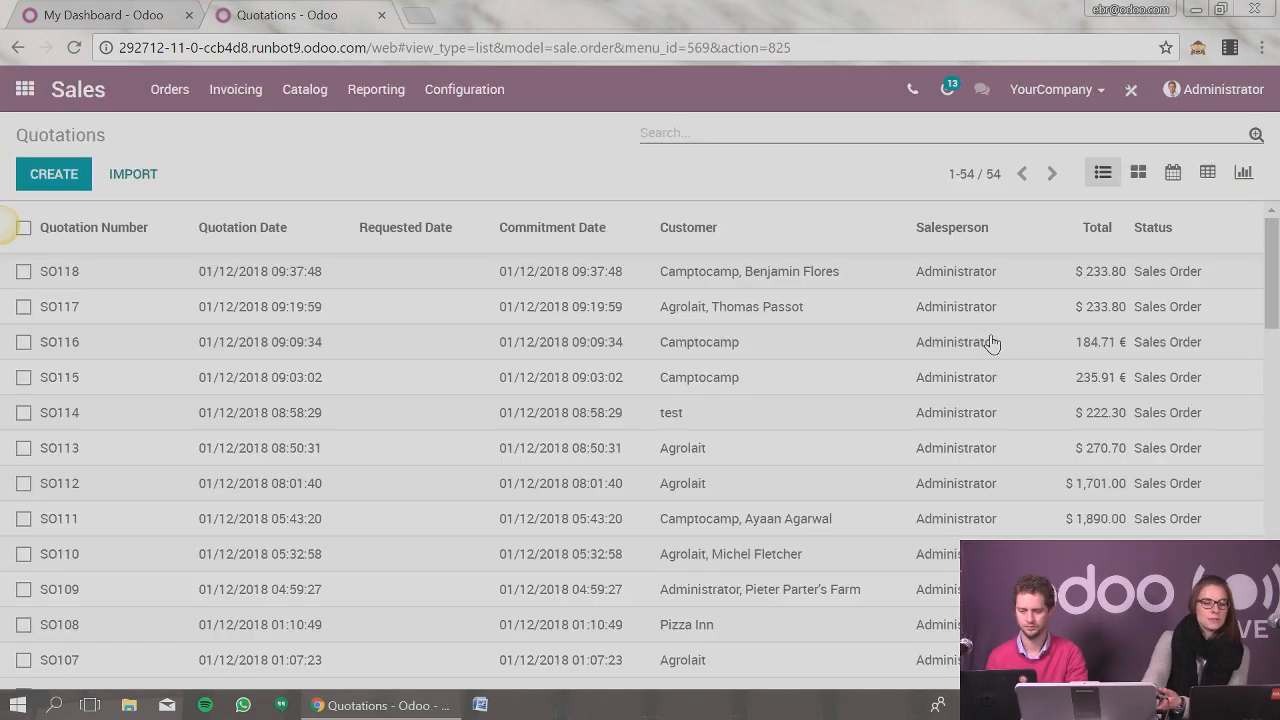
left_click(394, 104)
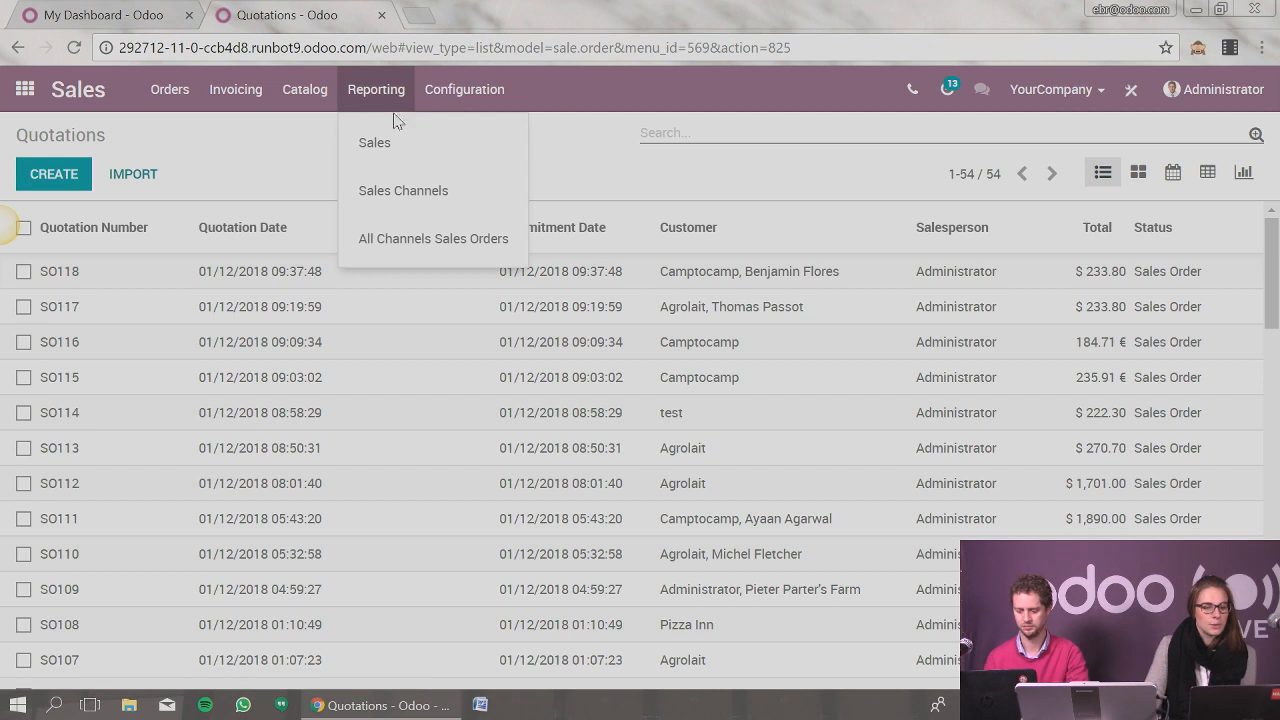
left_click(395, 145)
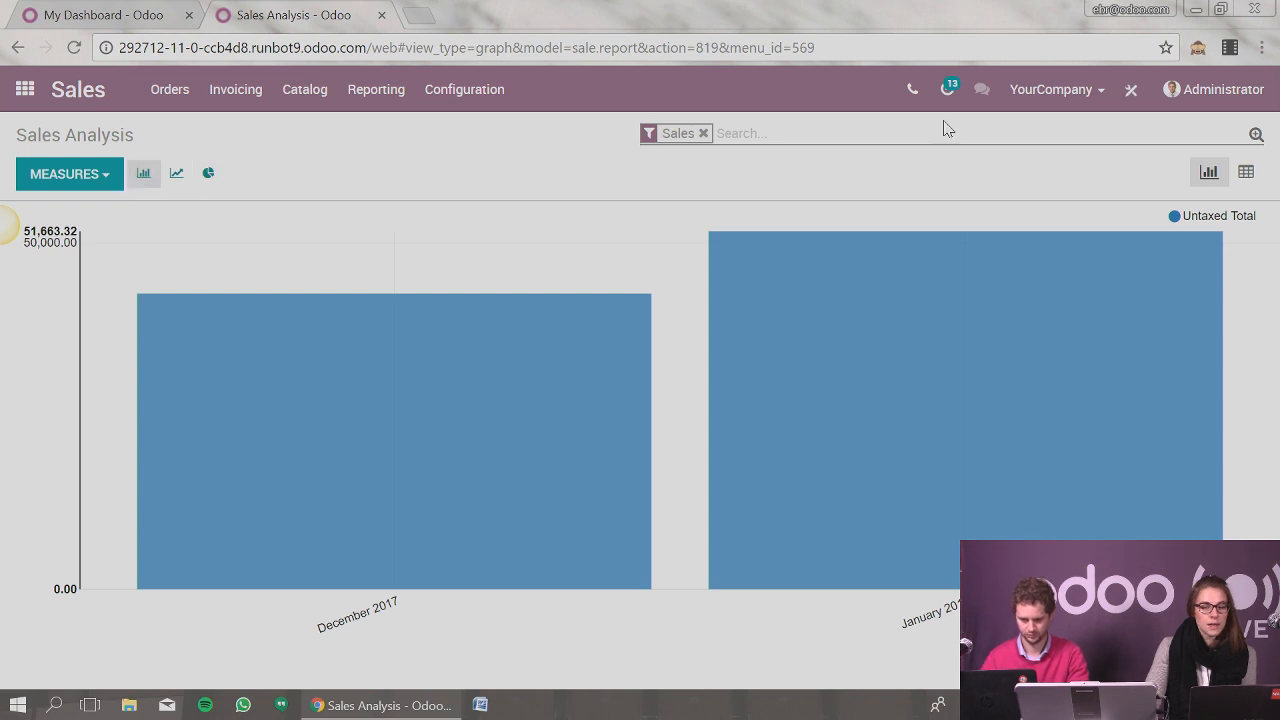
left_click(1245, 174)
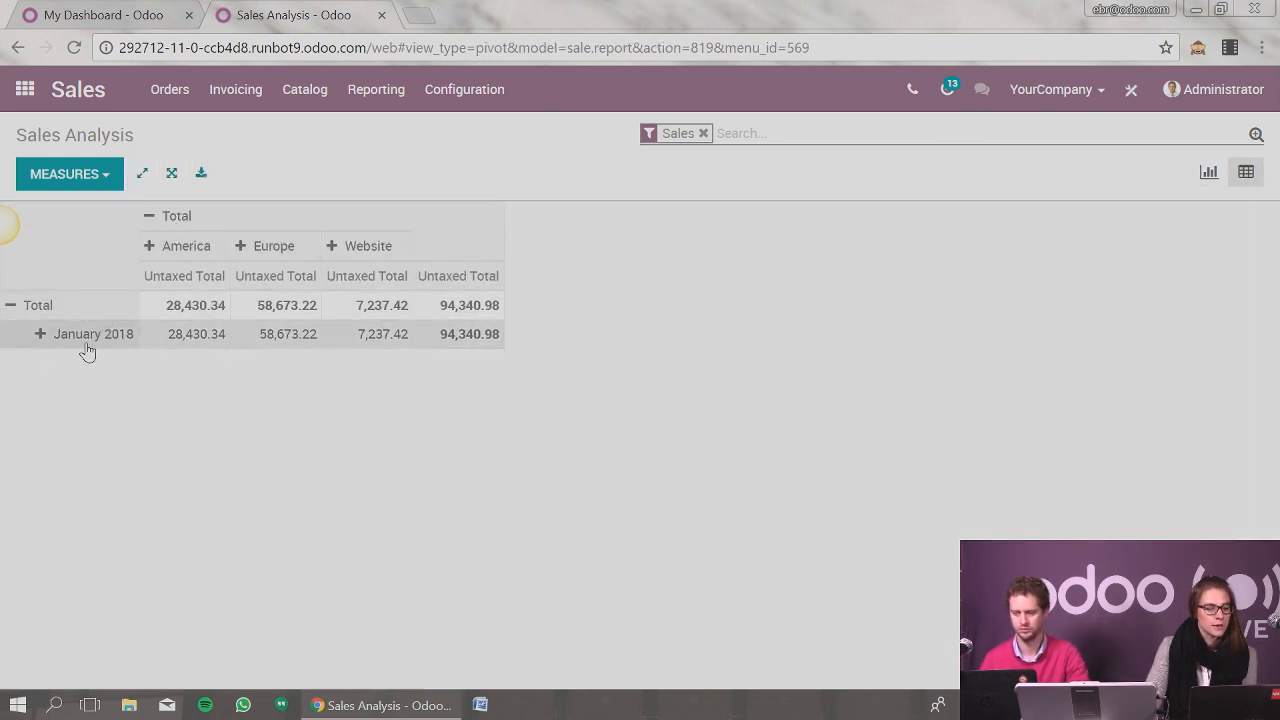
Step: Regroup the pivot table's rows by Date Order per month
left_click(10, 306)
left_click(10, 313)
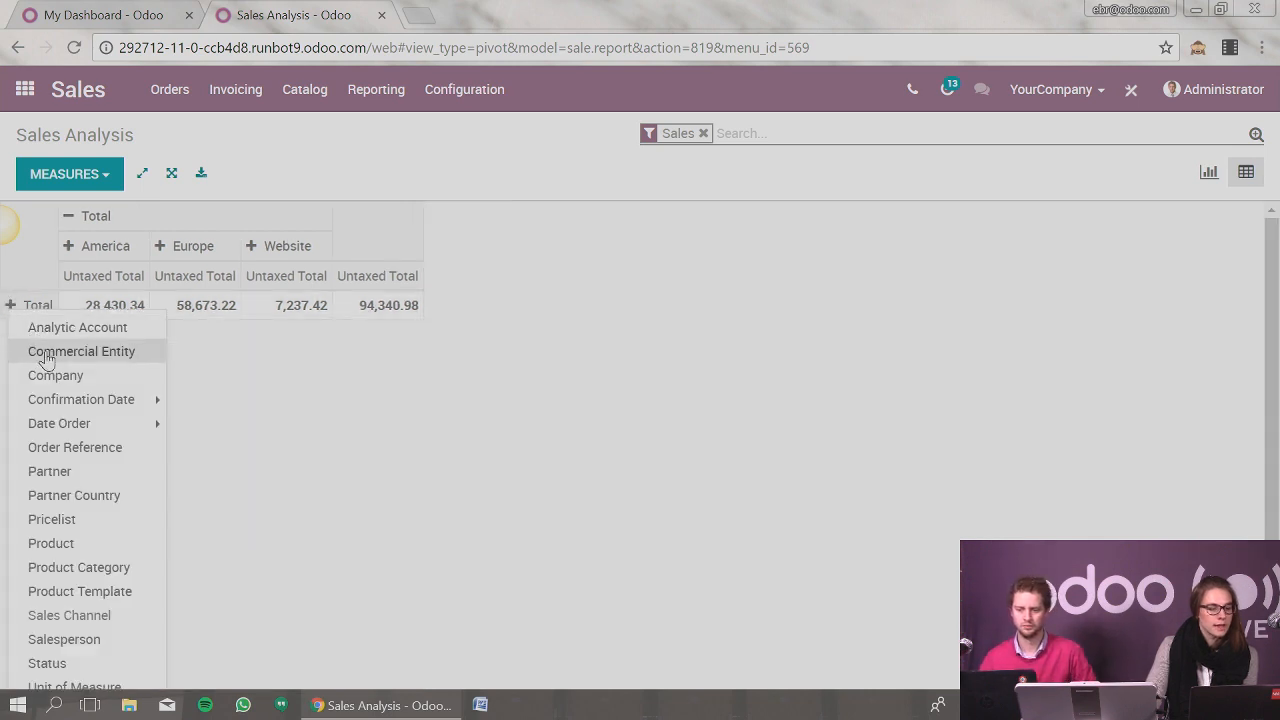
mouse_move(75, 425)
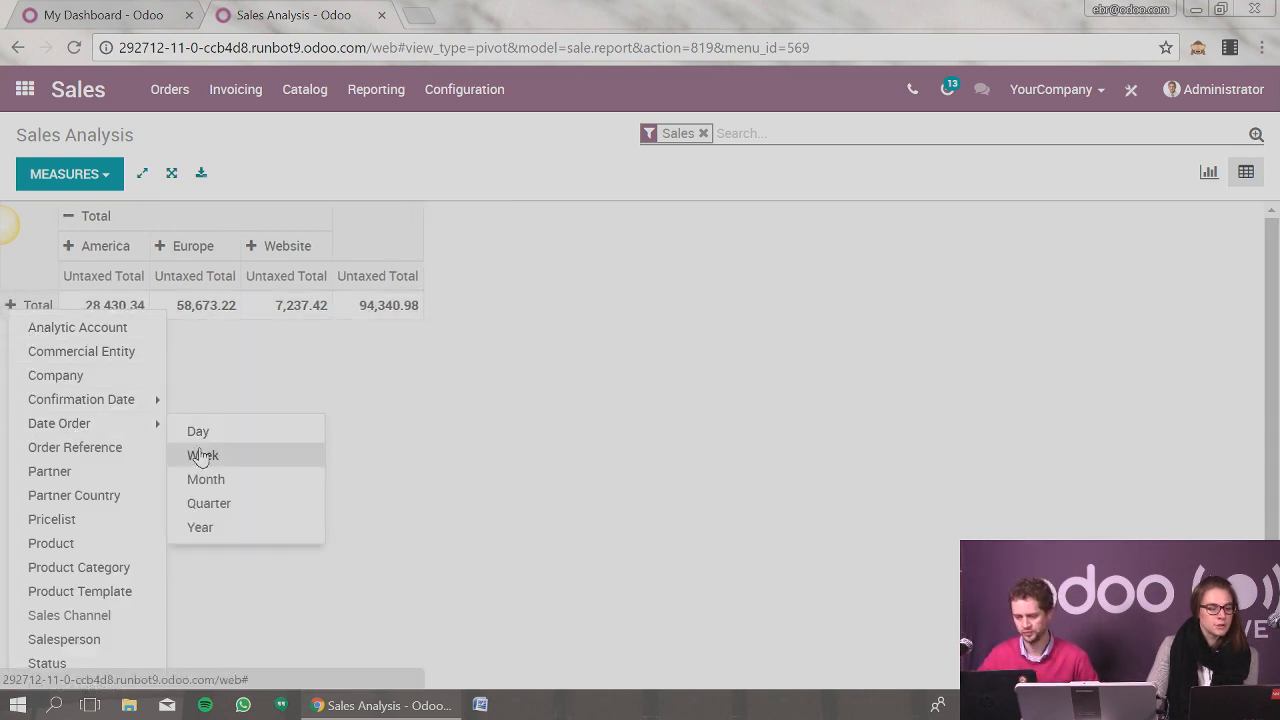
left_click(207, 480)
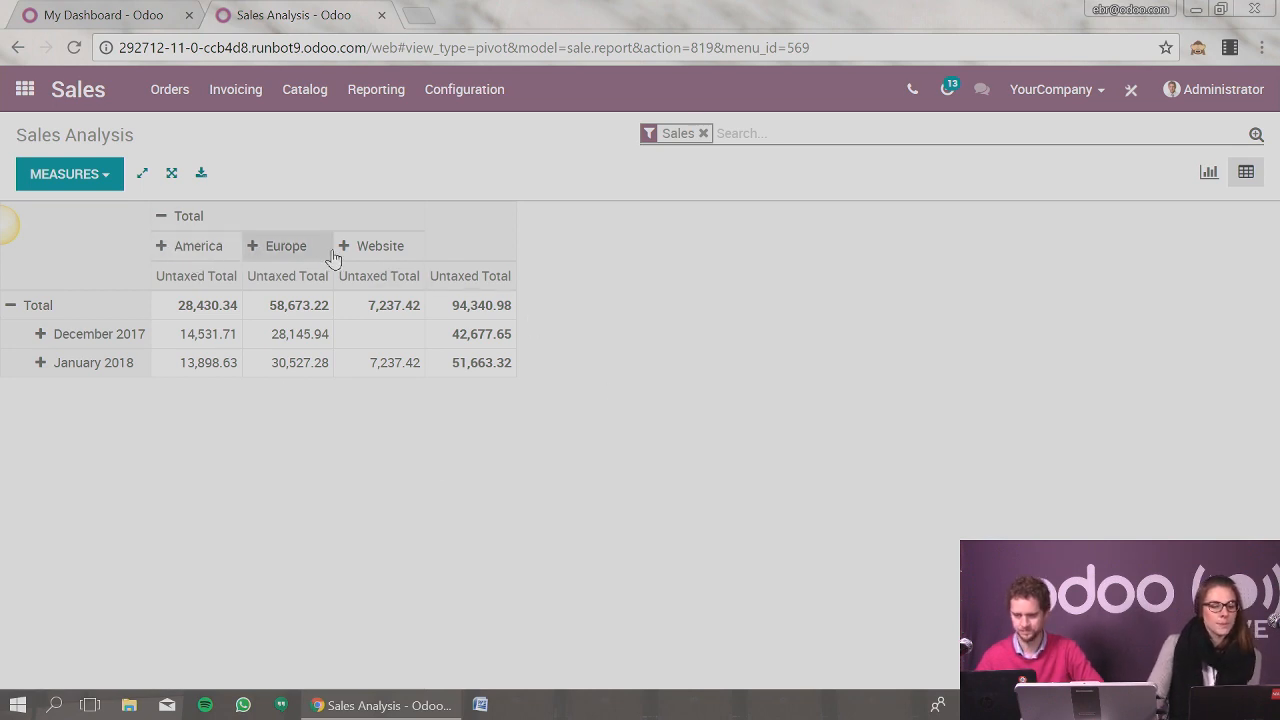
Step: Regroup the pivot table's columns by Product instead of by sales channel
left_click(159, 224)
left_click(160, 218)
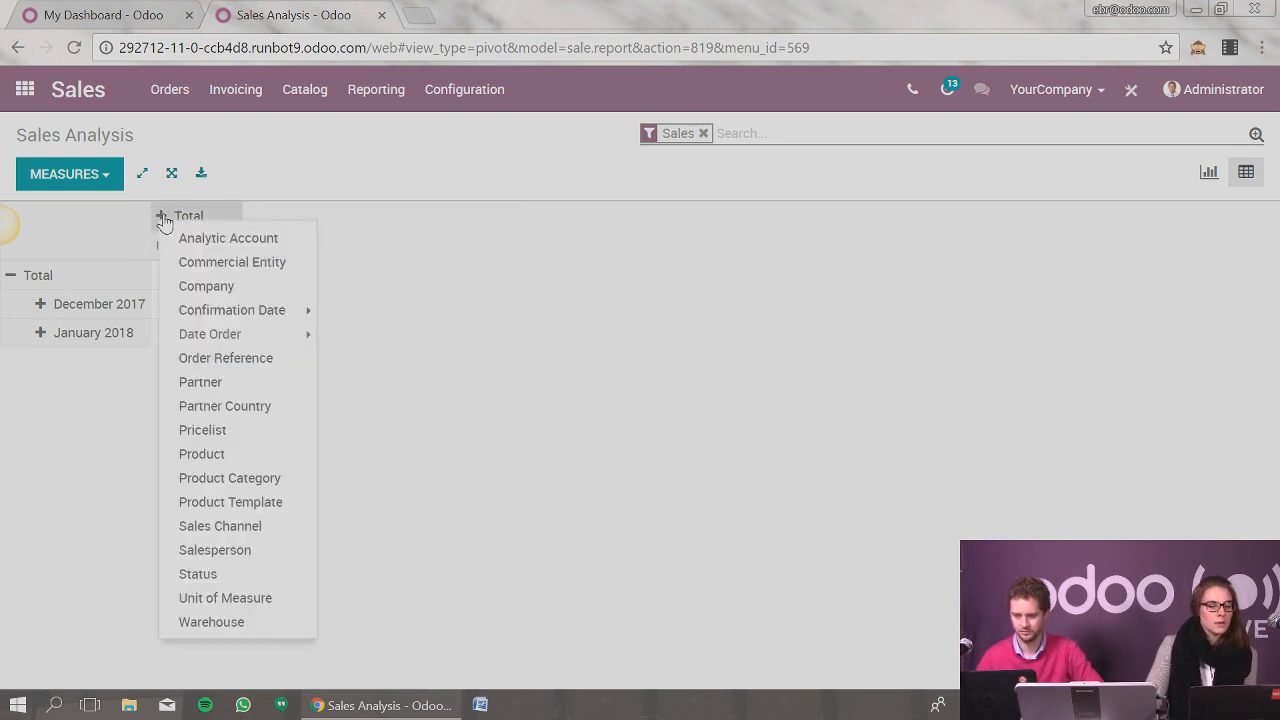
left_click(276, 452)
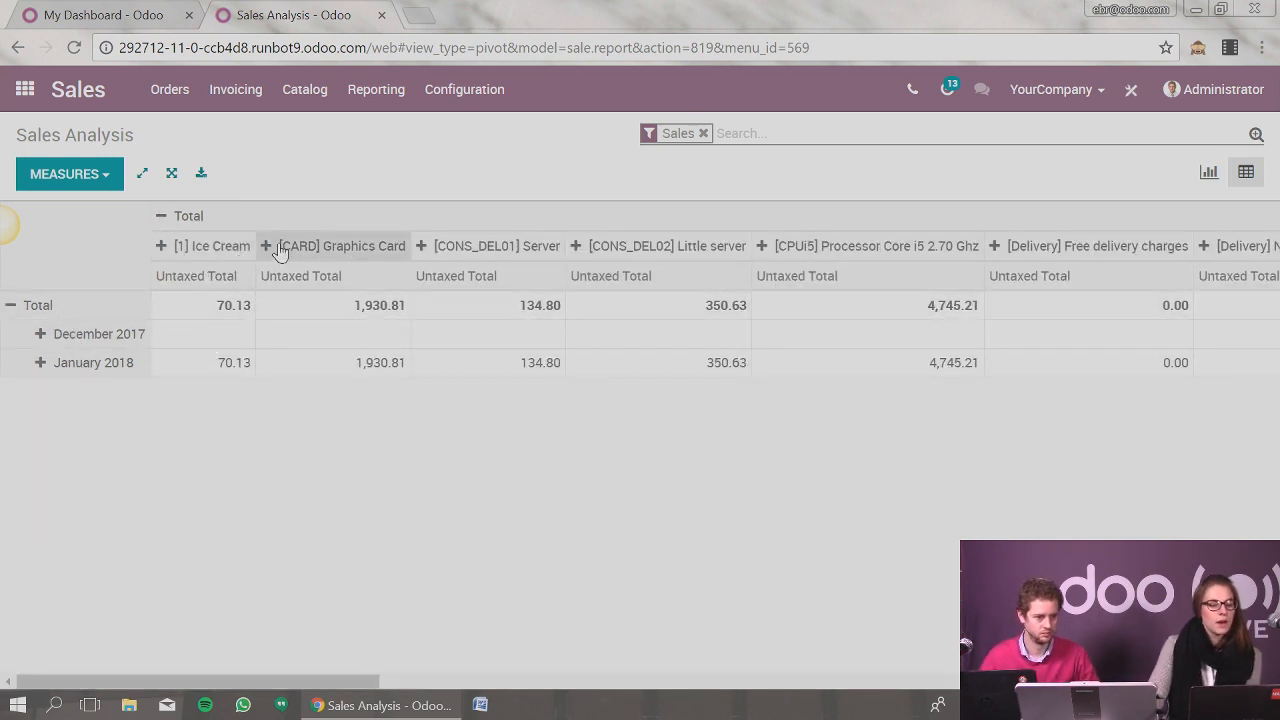
Step: Add the pivot report to the personal dashboard under the name Sales Analysis
left_click(1256, 135)
left_click(903, 174)
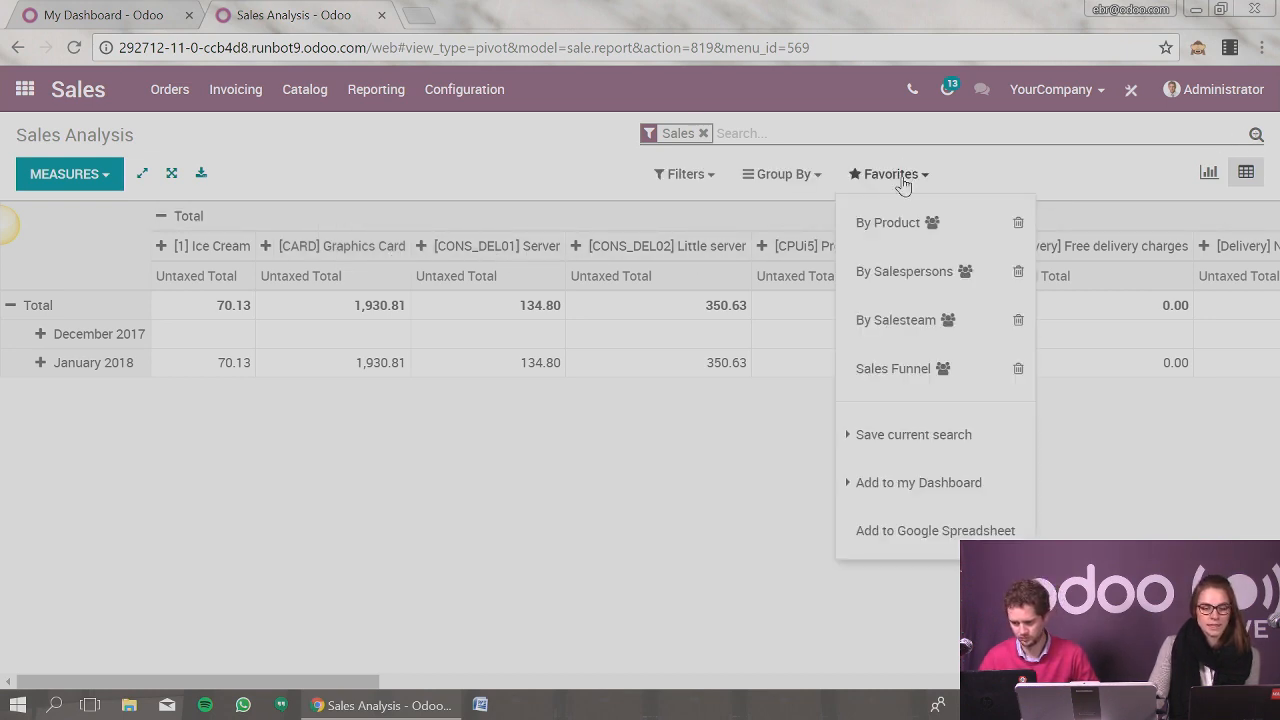
left_click(891, 484)
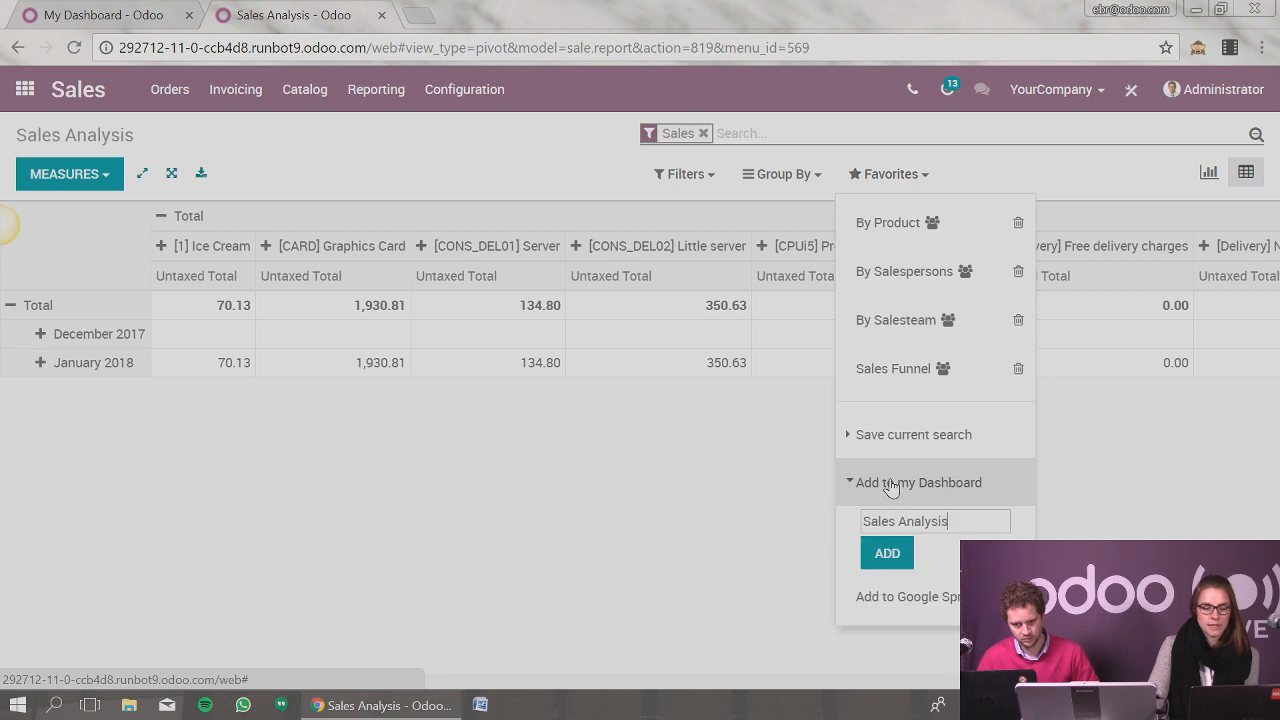
left_click_drag(961, 521, 867, 527)
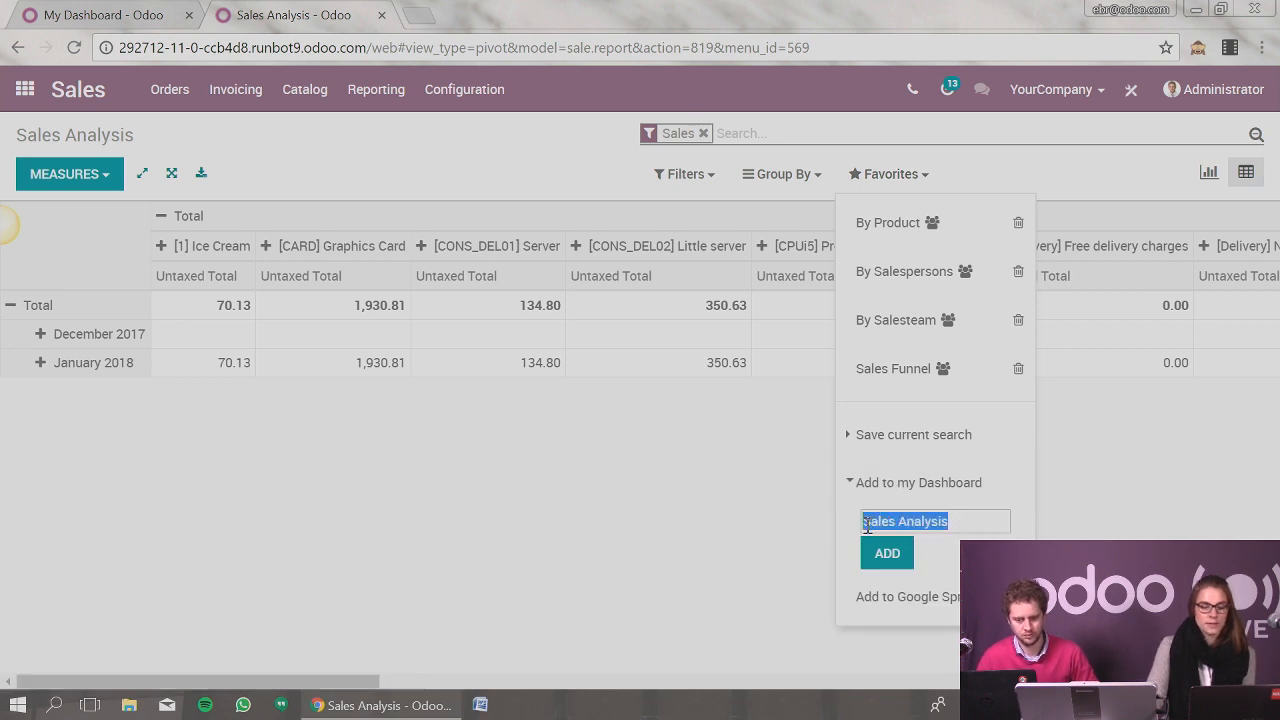
left_click(887, 553)
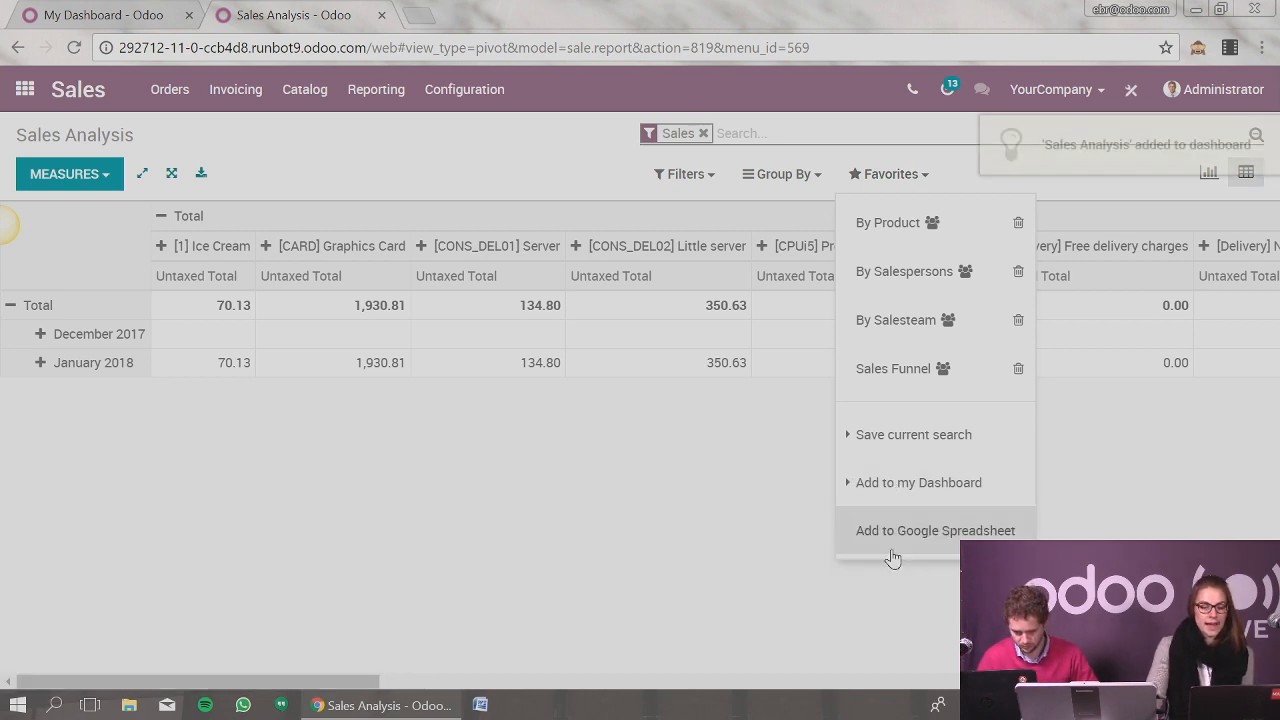
left_click(606, 396)
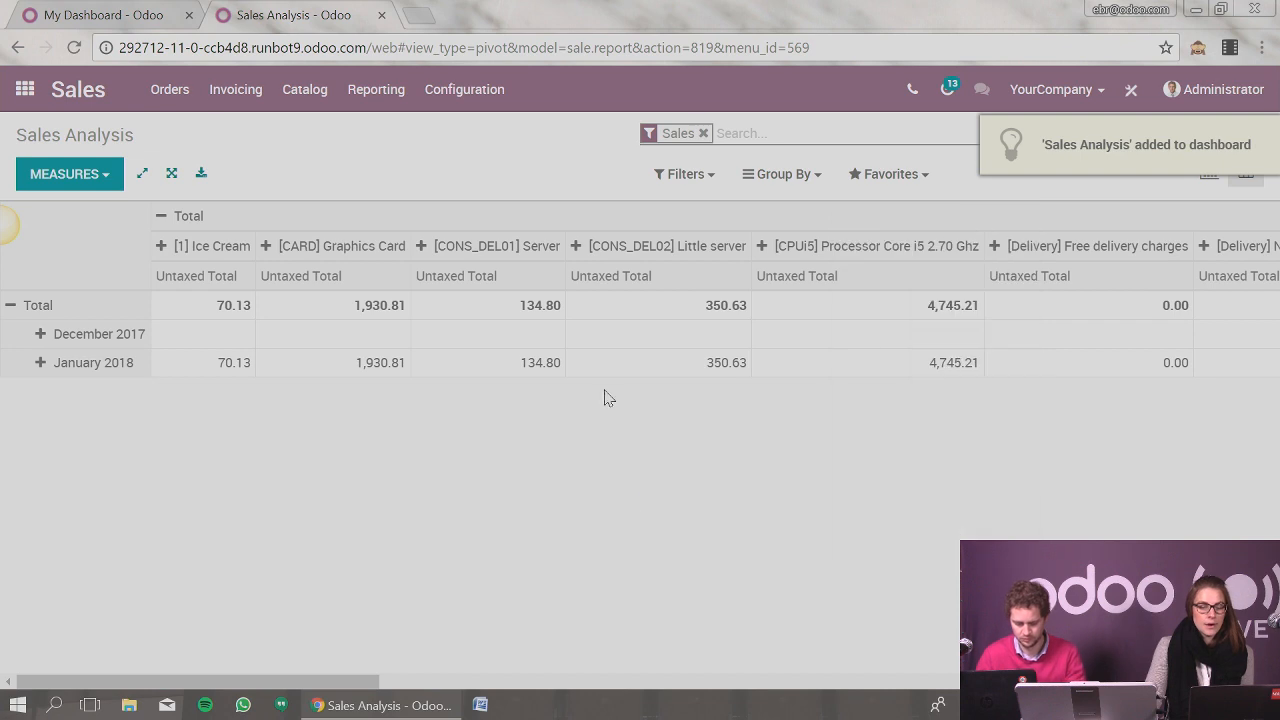
Step: Open the Dashboards app and check the Sales Analysis pivot on the personal dashboard
left_click(25, 89)
scroll(1049, 331, "down", 5)
left_click(570, 577)
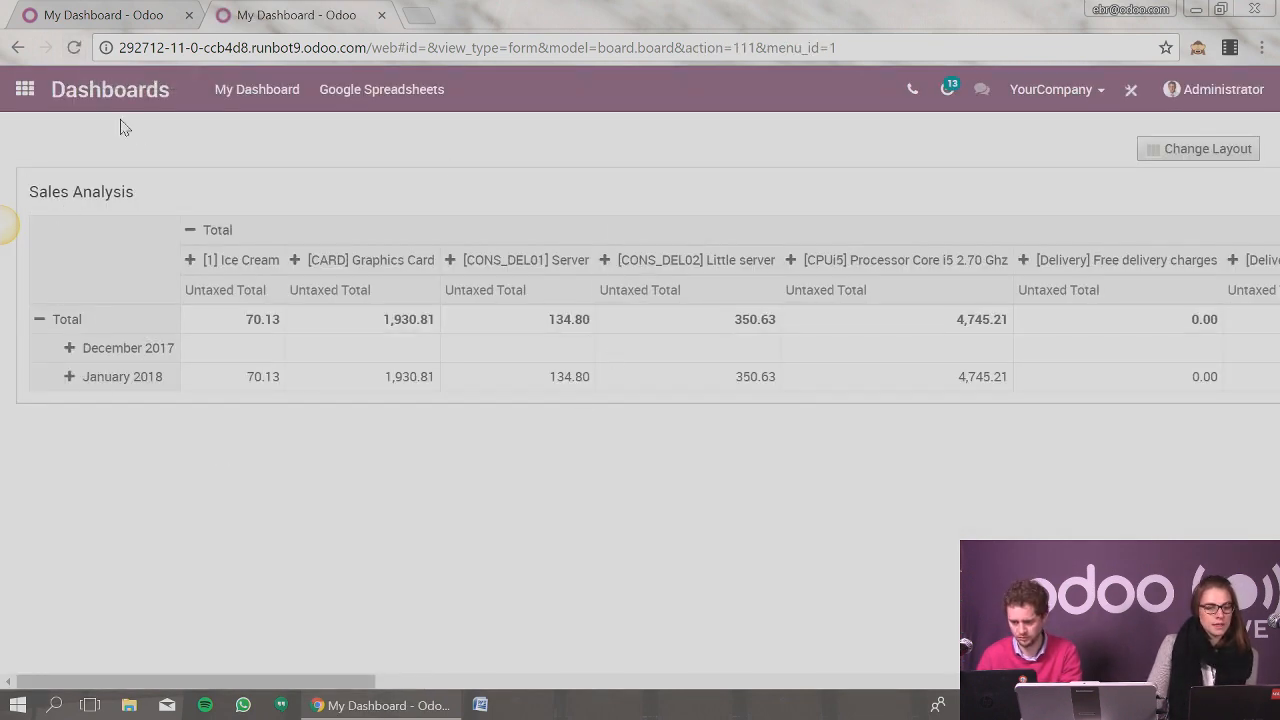
left_click(24, 89)
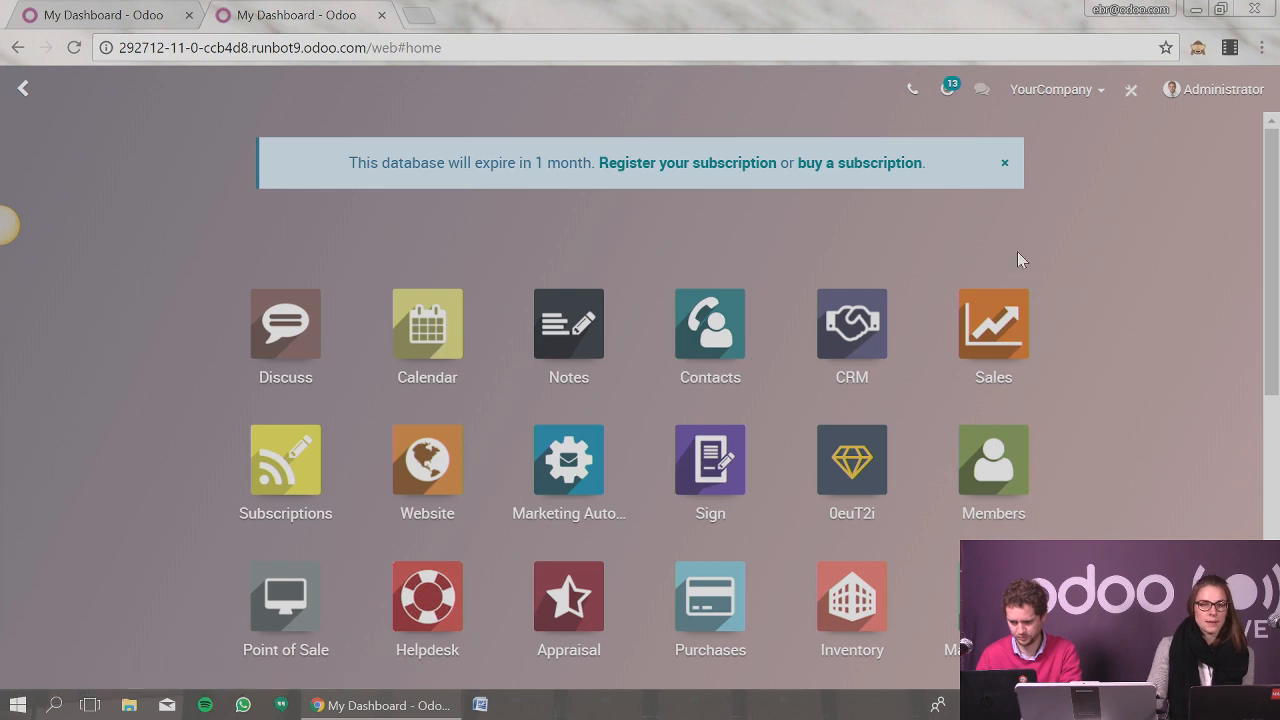
scroll(1017, 251, "down", 5)
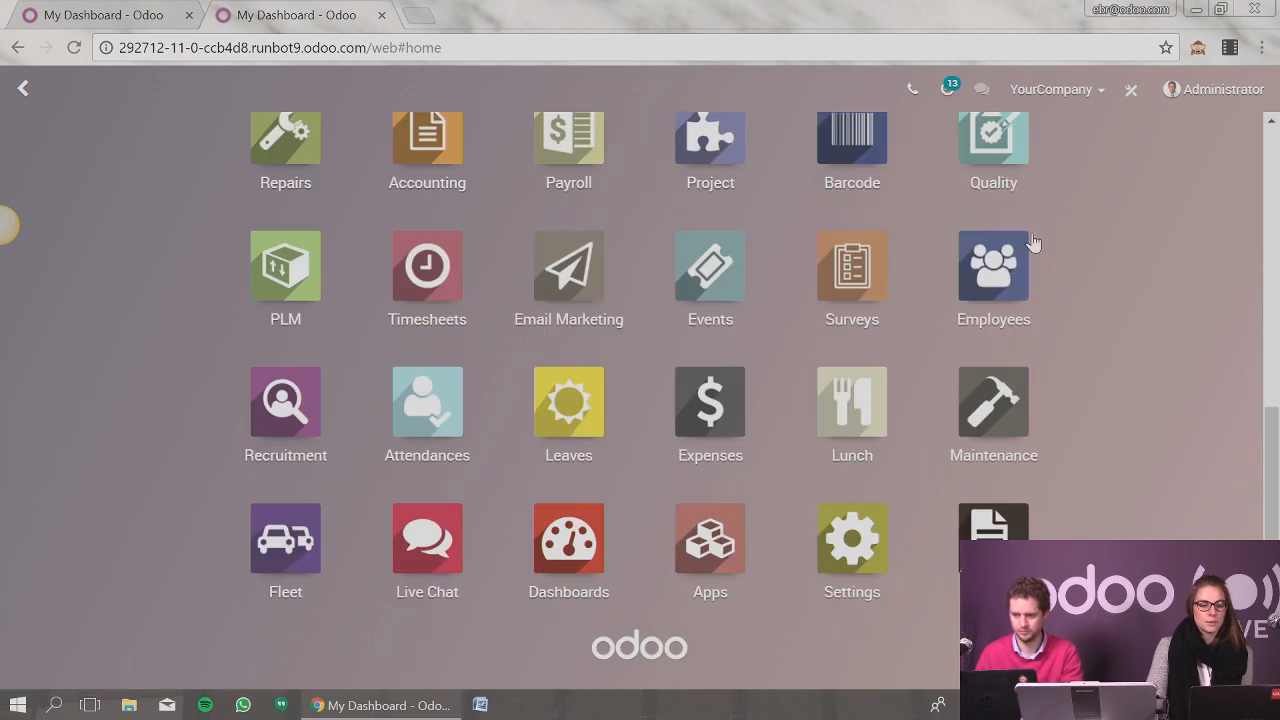
left_click(585, 568)
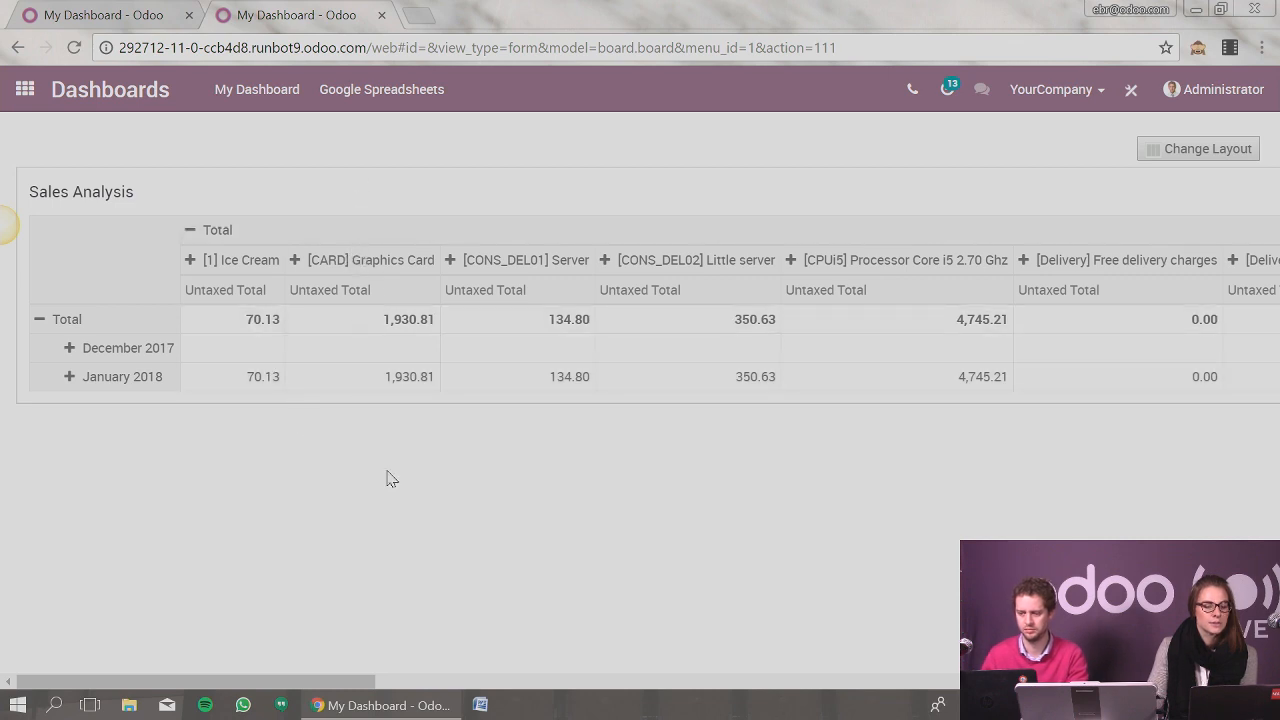
left_click(25, 92)
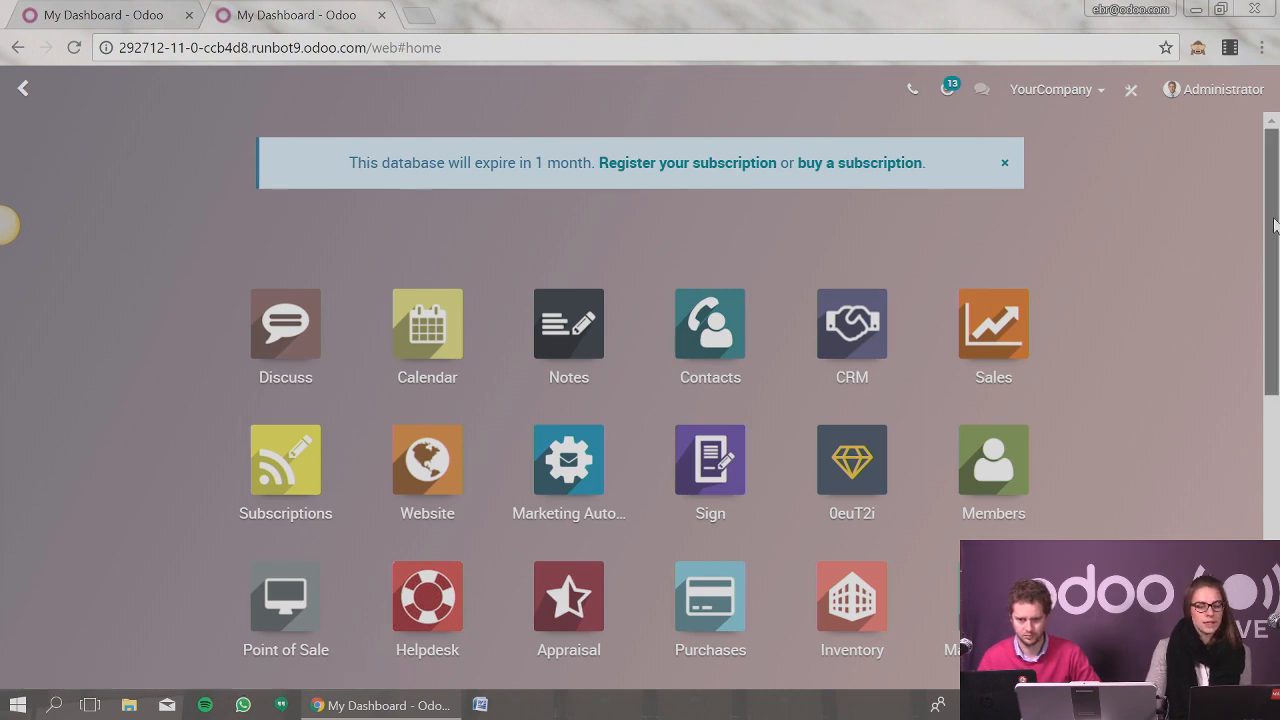
scroll(1265, 228, "down", 6)
scroll(1037, 380, "up", 6)
scroll(489, 529, "down", 3)
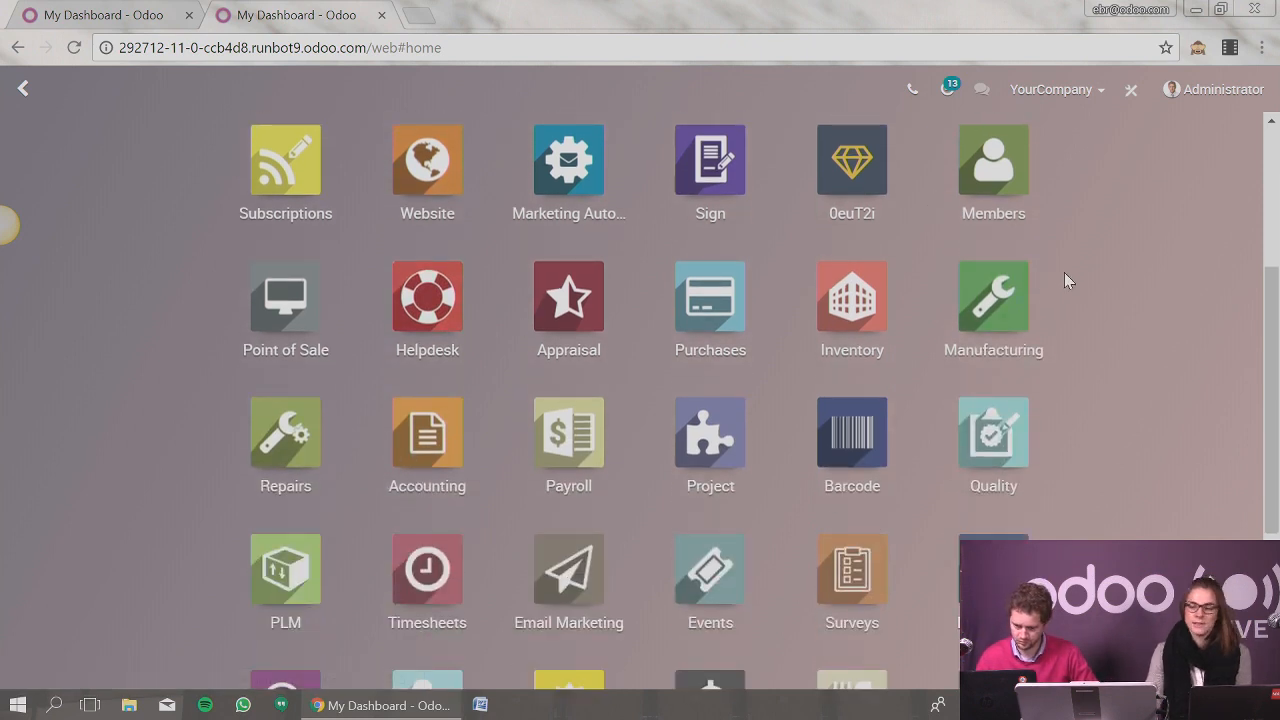
scroll(1178, 408, "up", 3)
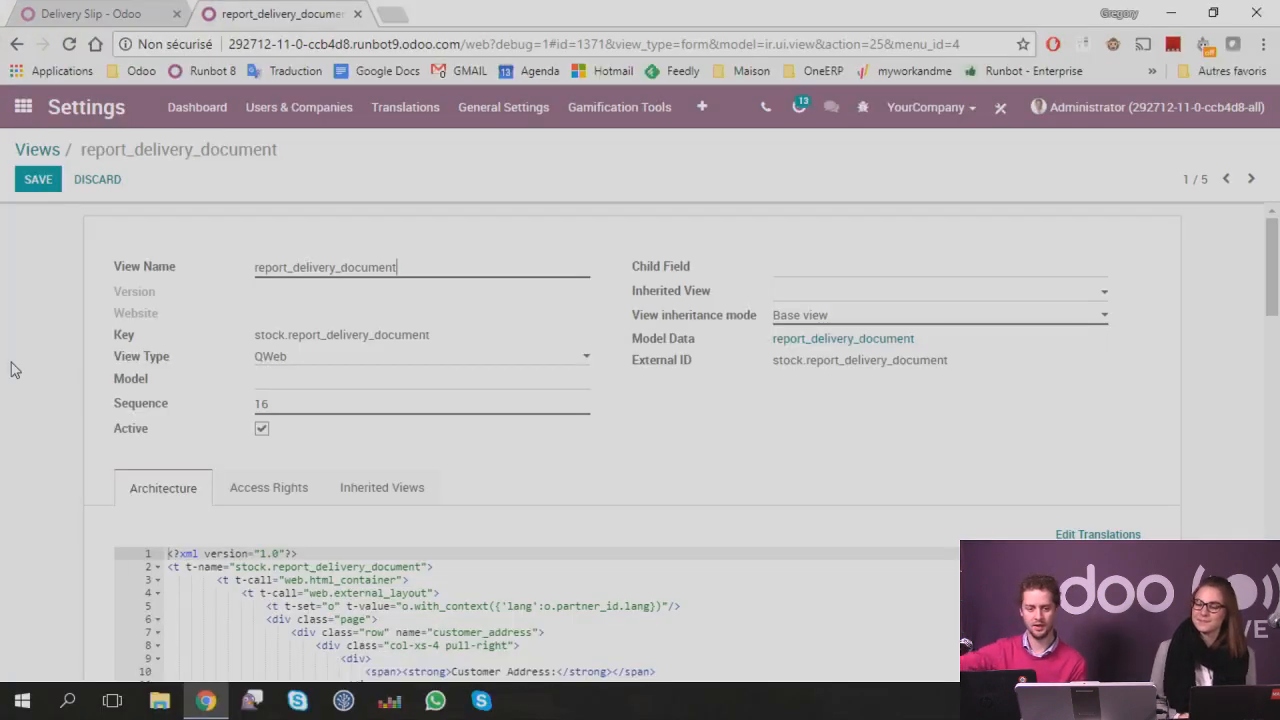
Step: Open the list of QWeb views belonging to the Delivery Slip report
left_click(108, 15)
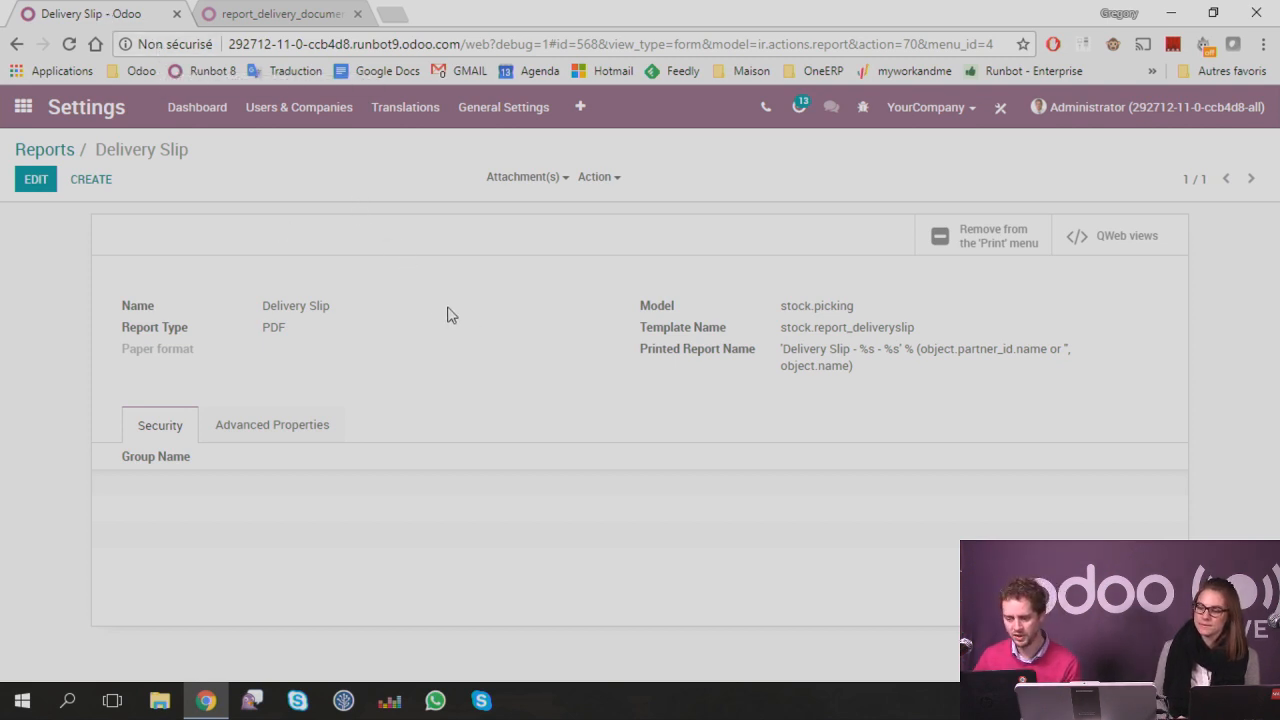
left_click(35, 179)
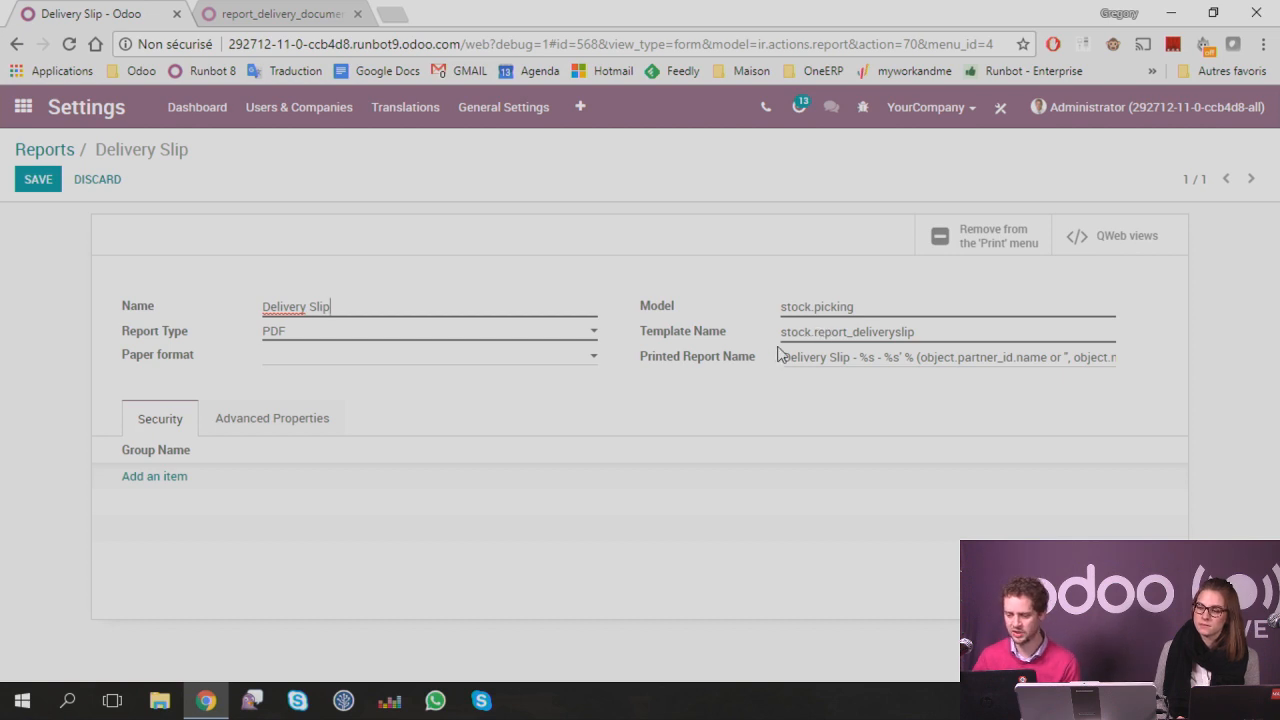
left_click(1124, 240)
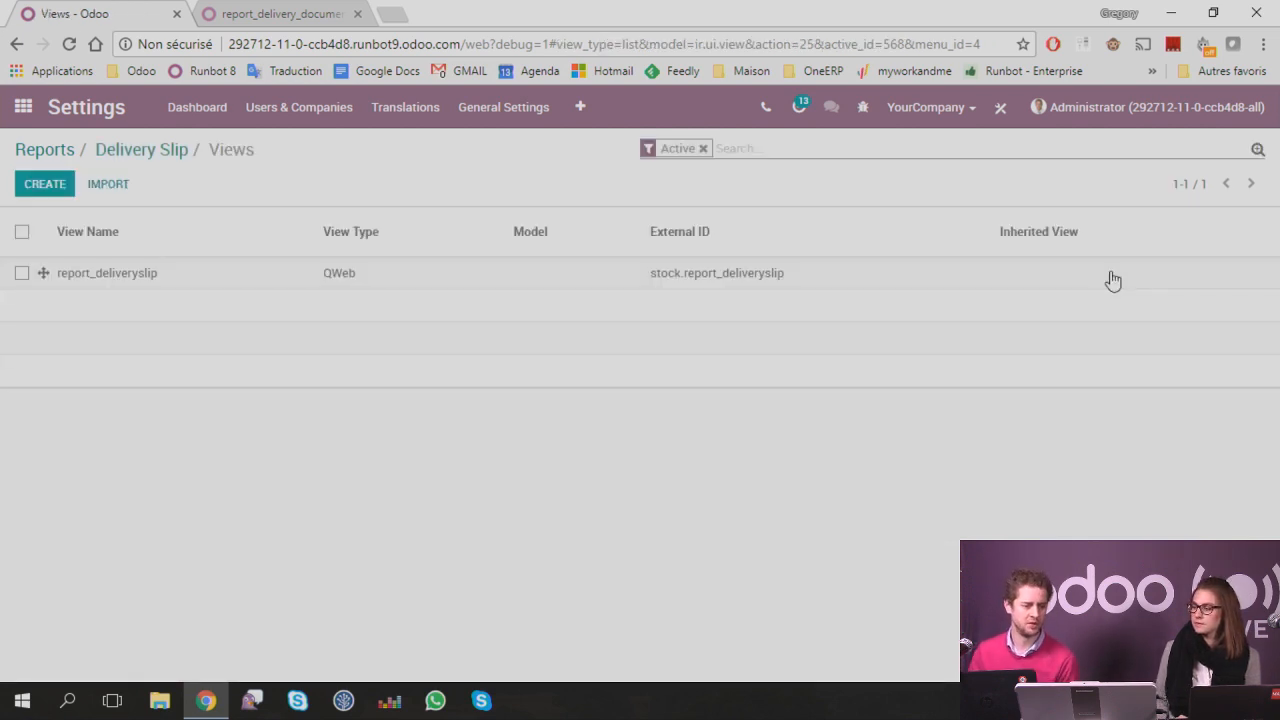
Step: Open the report_deliveryslip view in edit mode and examine its architecture code
left_click(349, 278)
left_click(32, 184)
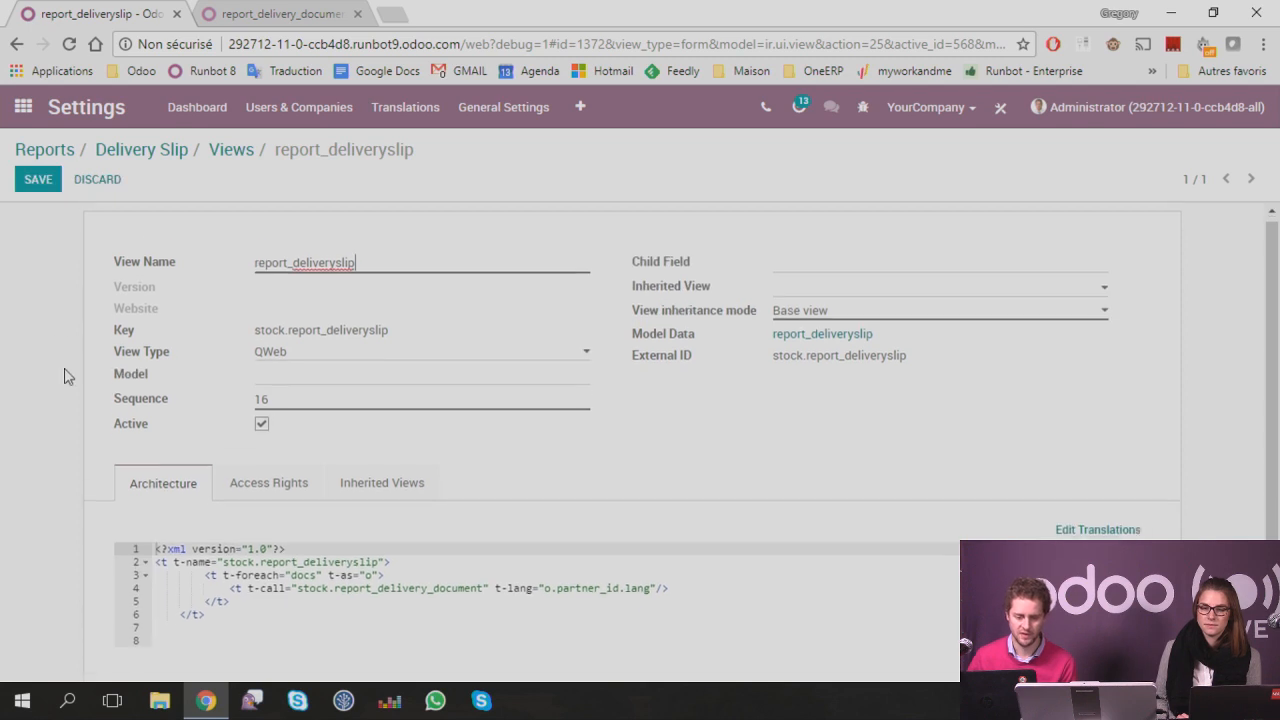
scroll(160, 480, "down", 1)
left_click_drag(268, 597, 4, 540)
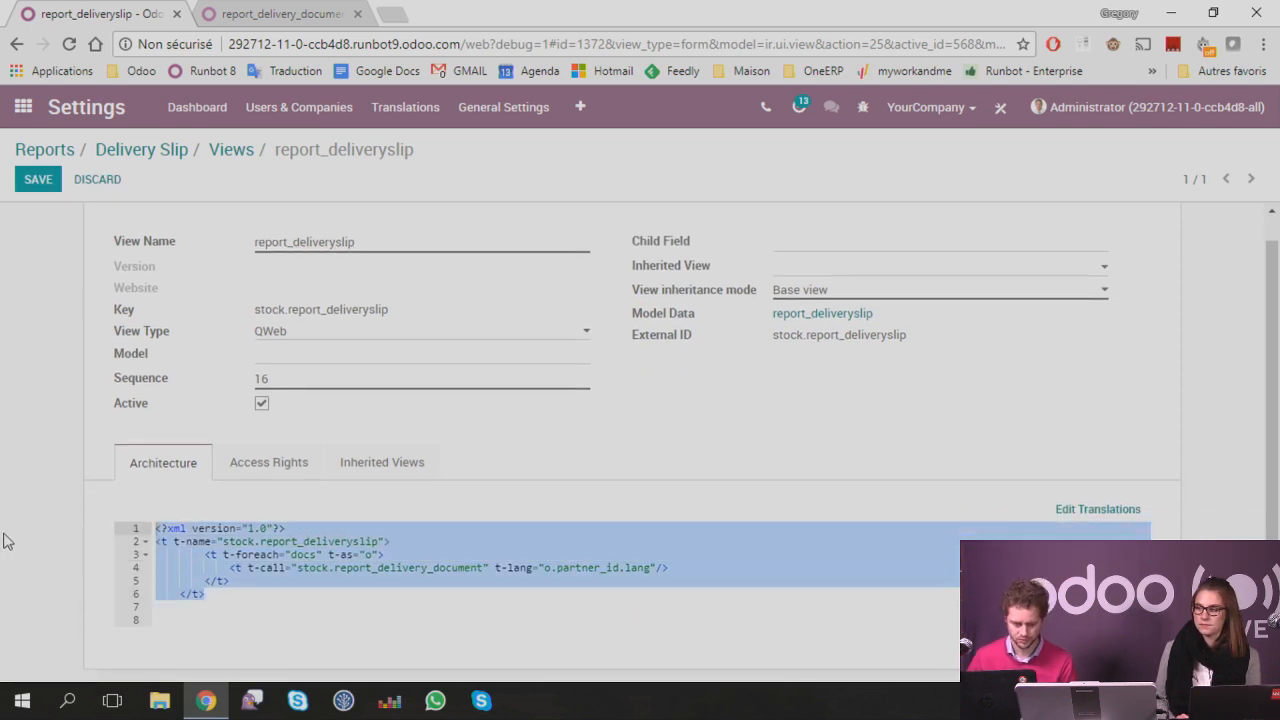
Step: Review the architecture of the report_delivery_document view and the code of its inherited view report_delivery_document2
left_click(281, 14)
scroll(57, 305, "down", 3)
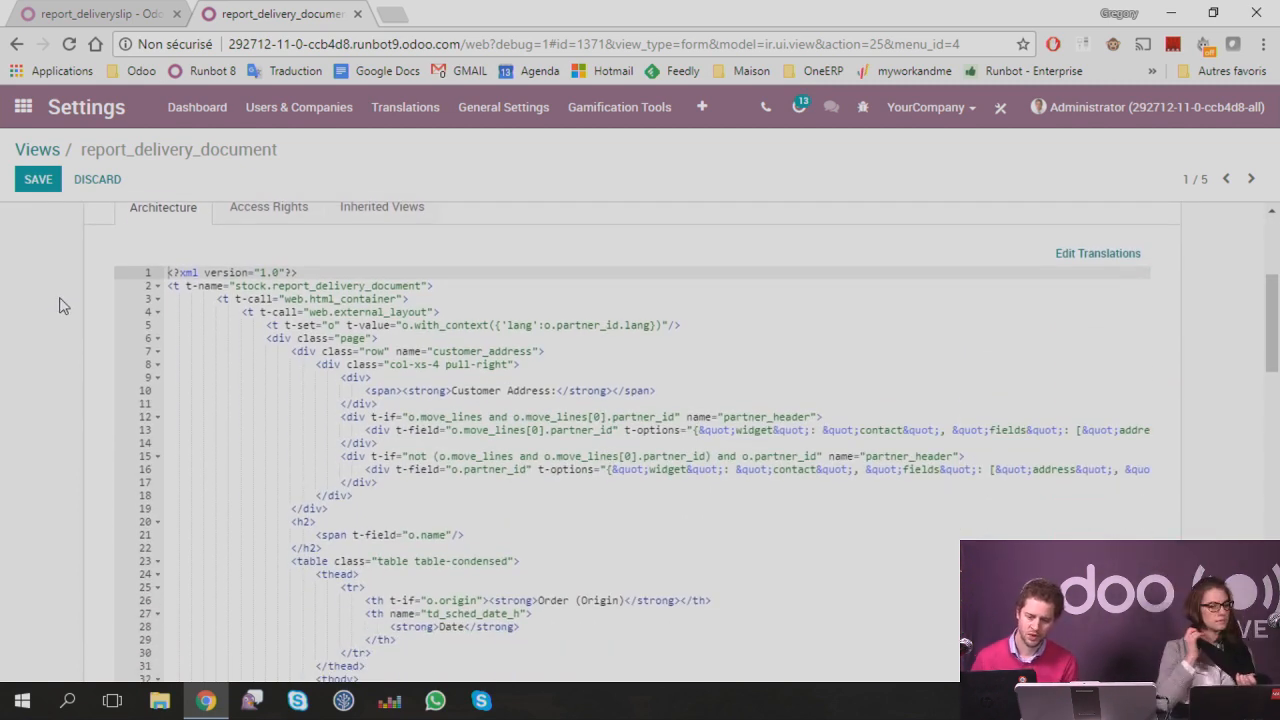
scroll(59, 305, "up", 2)
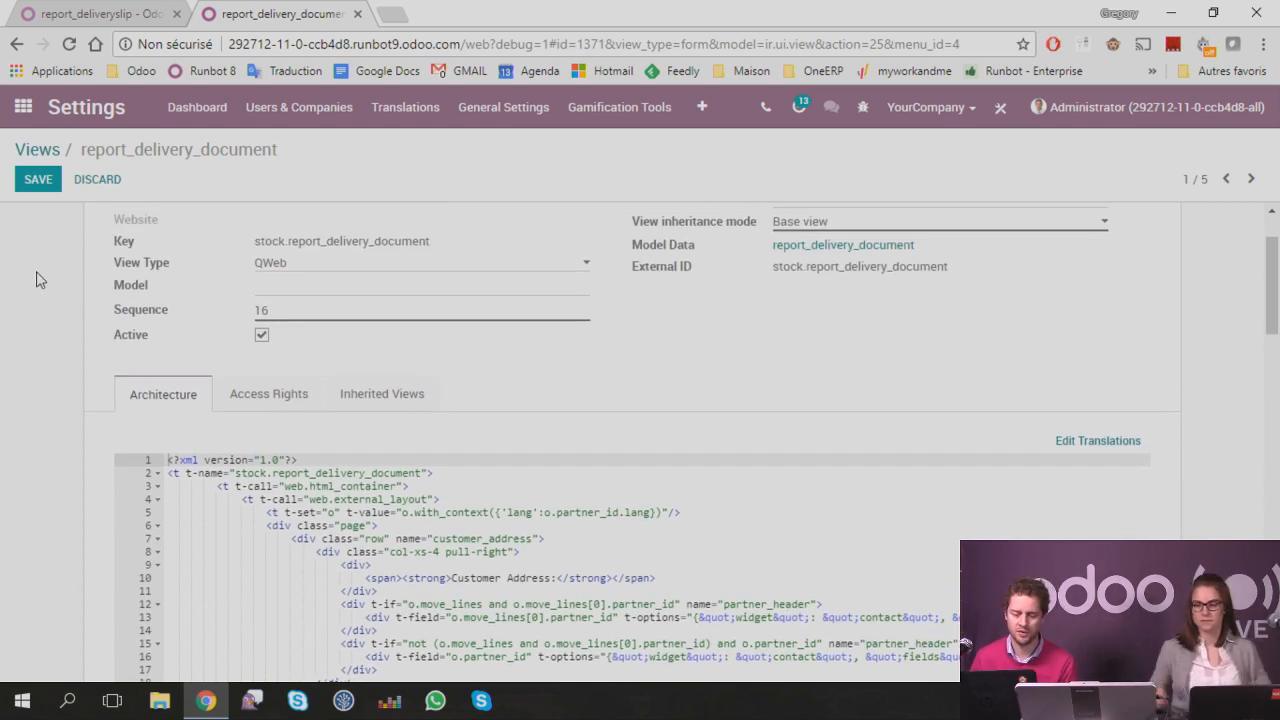
left_click(375, 393)
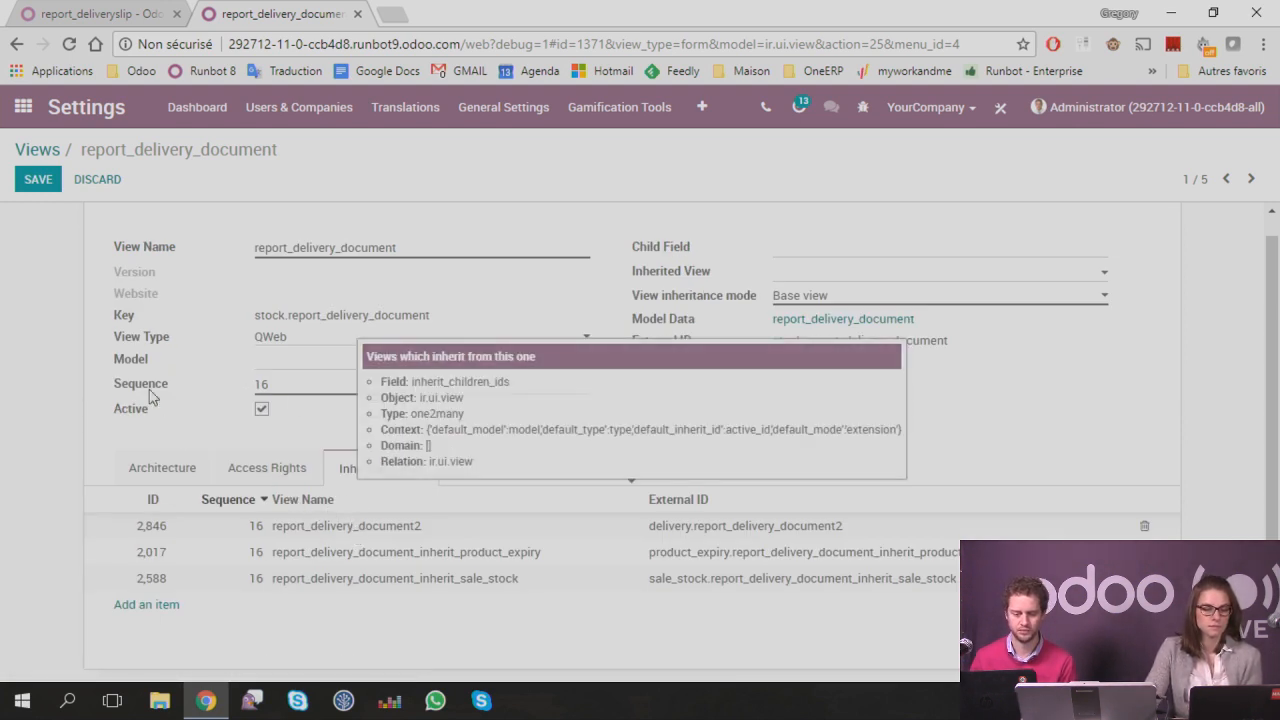
left_click(360, 527)
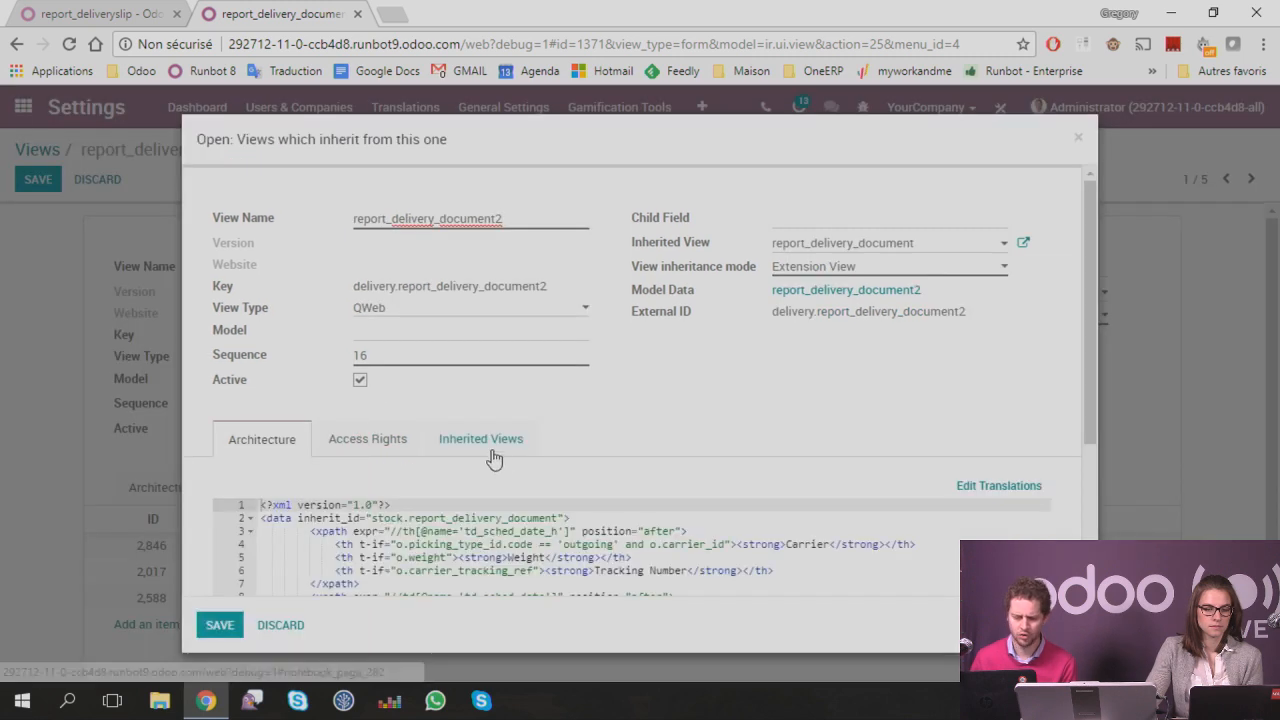
scroll(490, 445, "down", 3)
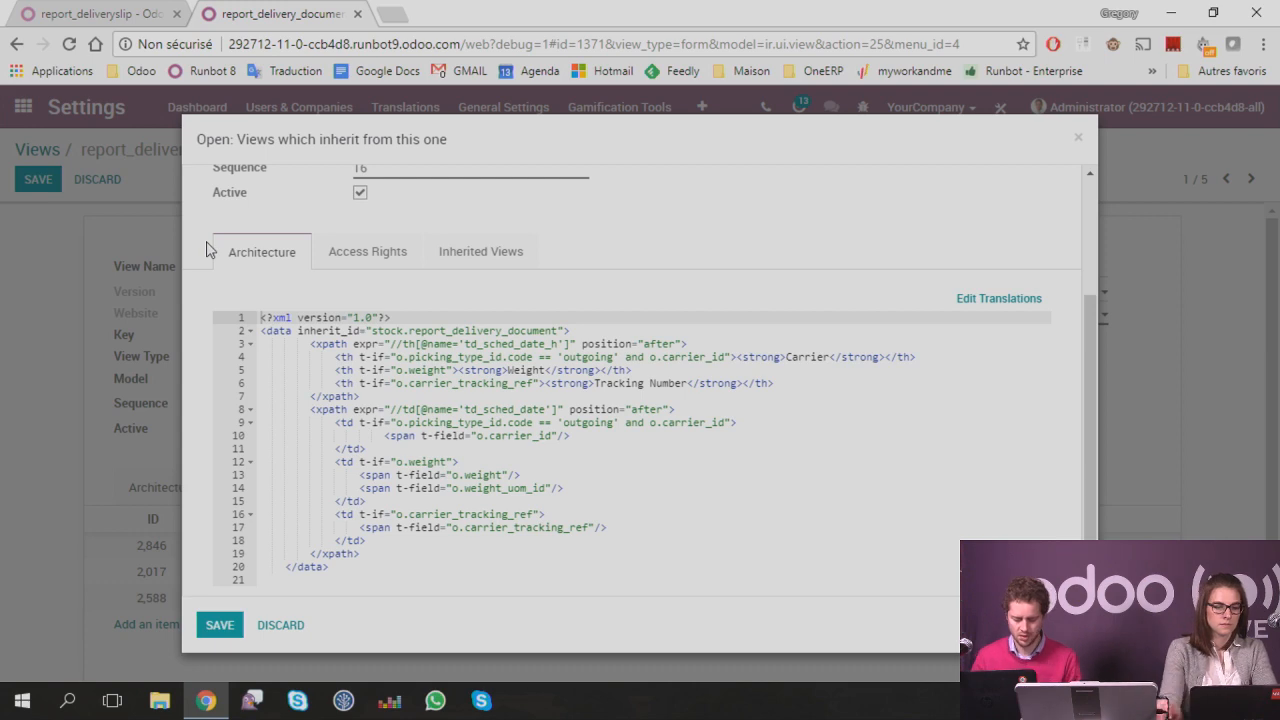
Step: Open the QWeb reference page of the Odoo 11.0 developer documentation in a new browser tab
key("ctrl+t")
type("www.o")
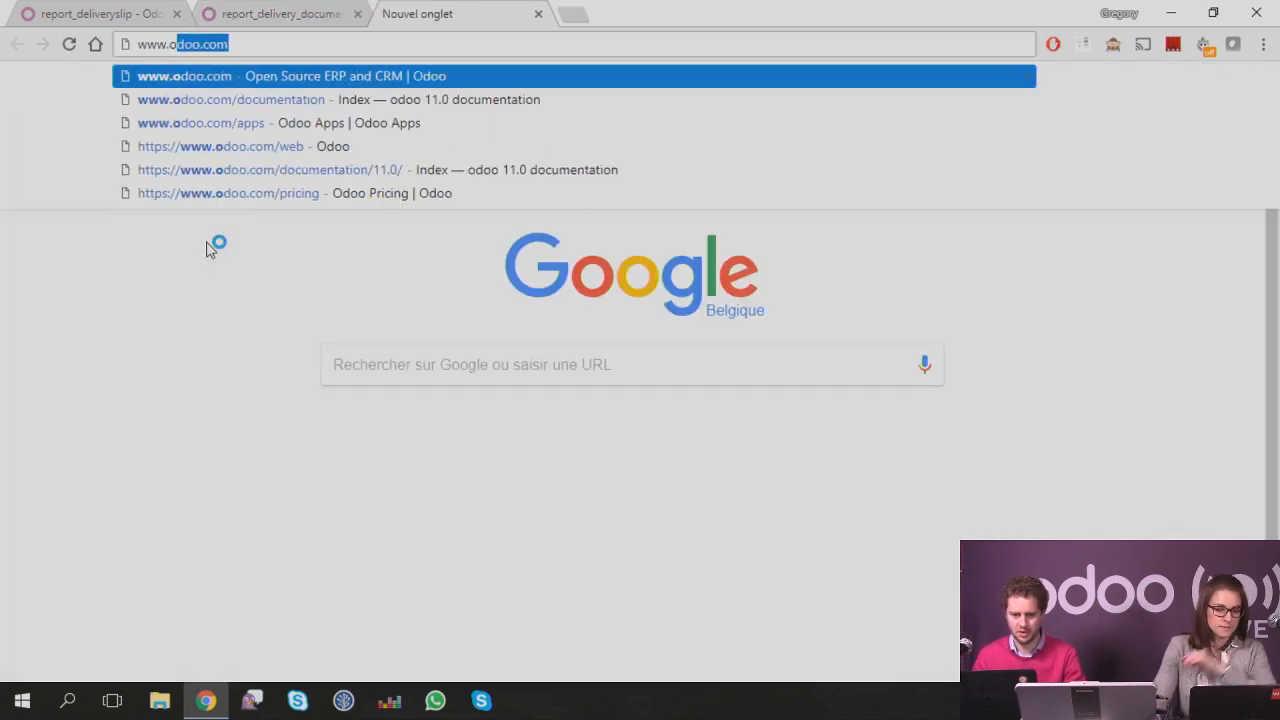
key("Down")
key("Return")
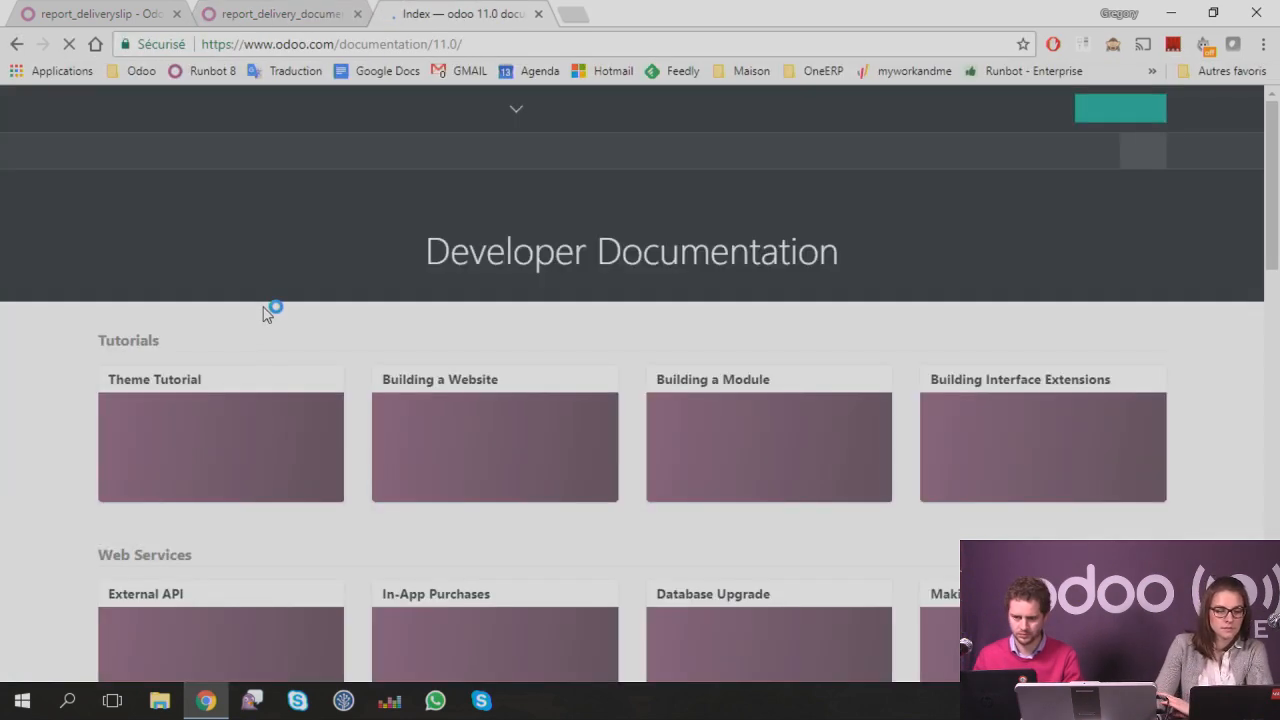
scroll(260, 310, "down", 5)
scroll(155, 295, "down", 5)
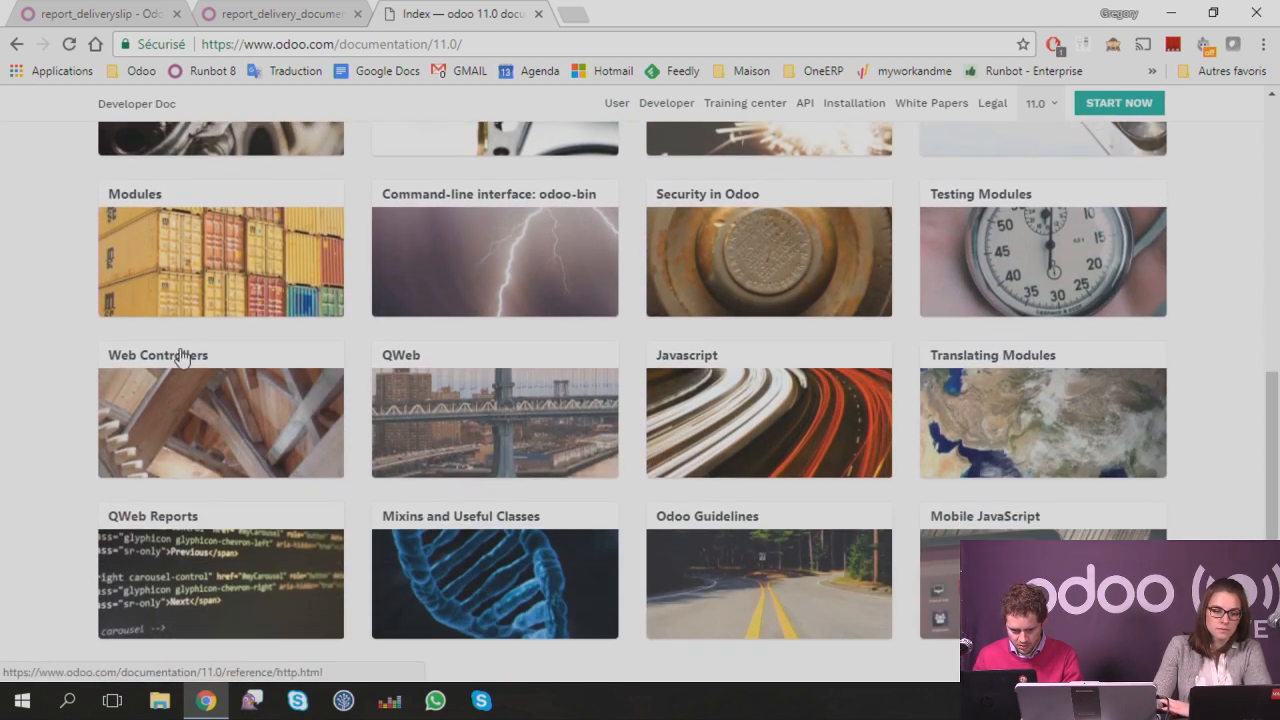
scroll(203, 355, "down", 1)
left_click(506, 309)
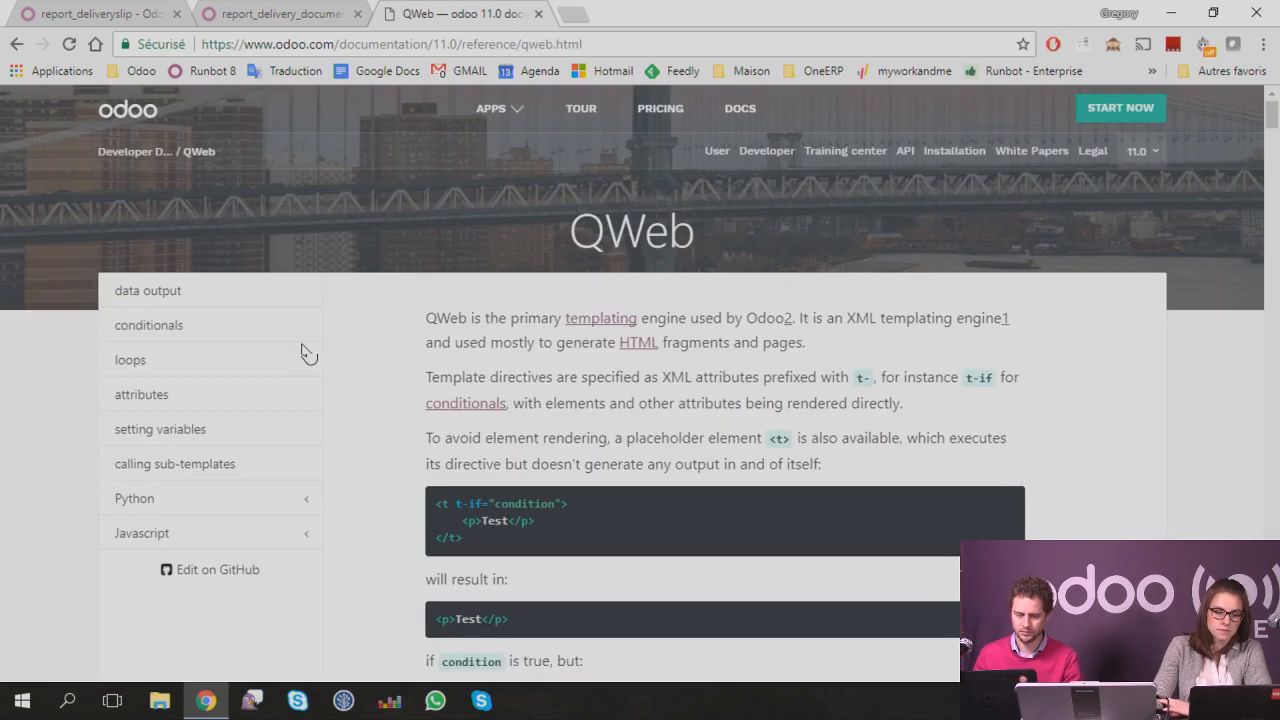
scroll(457, 334, "down", 1)
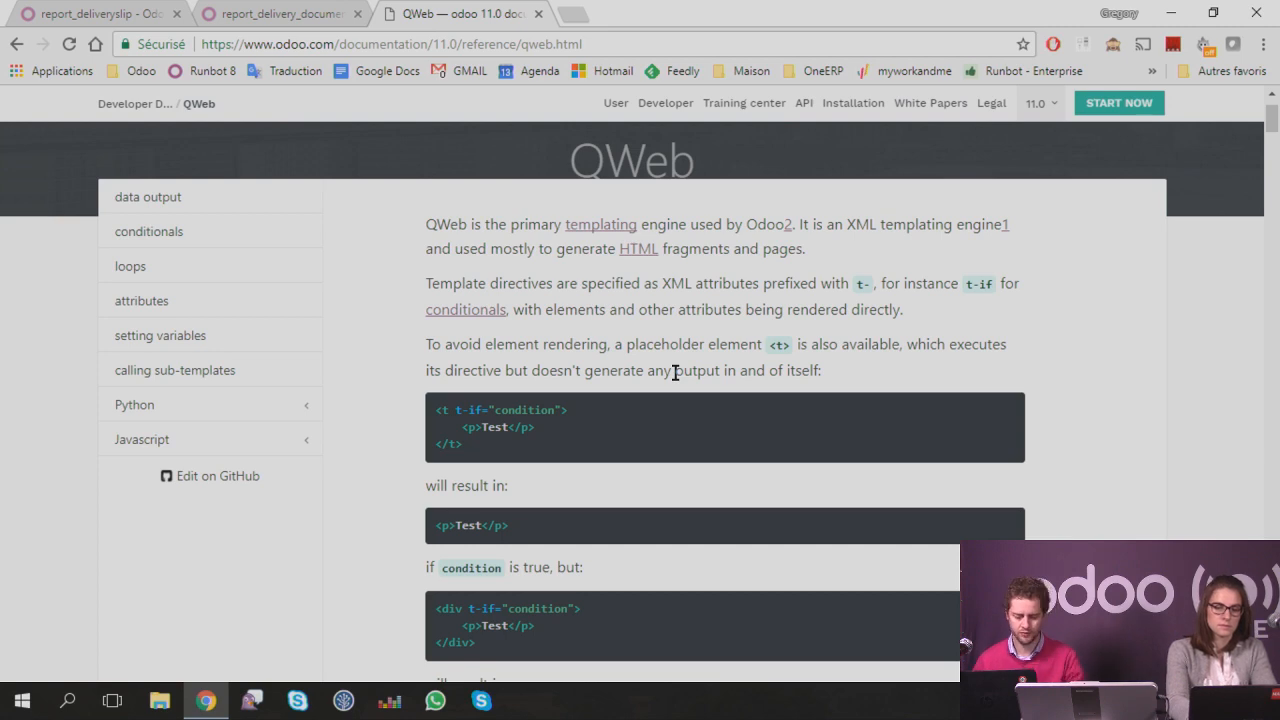
Step: Return to the report_delivery_document view, close the inherited view, and locate the o.name span in its architecture code
key("ctrl+shift+Tab")
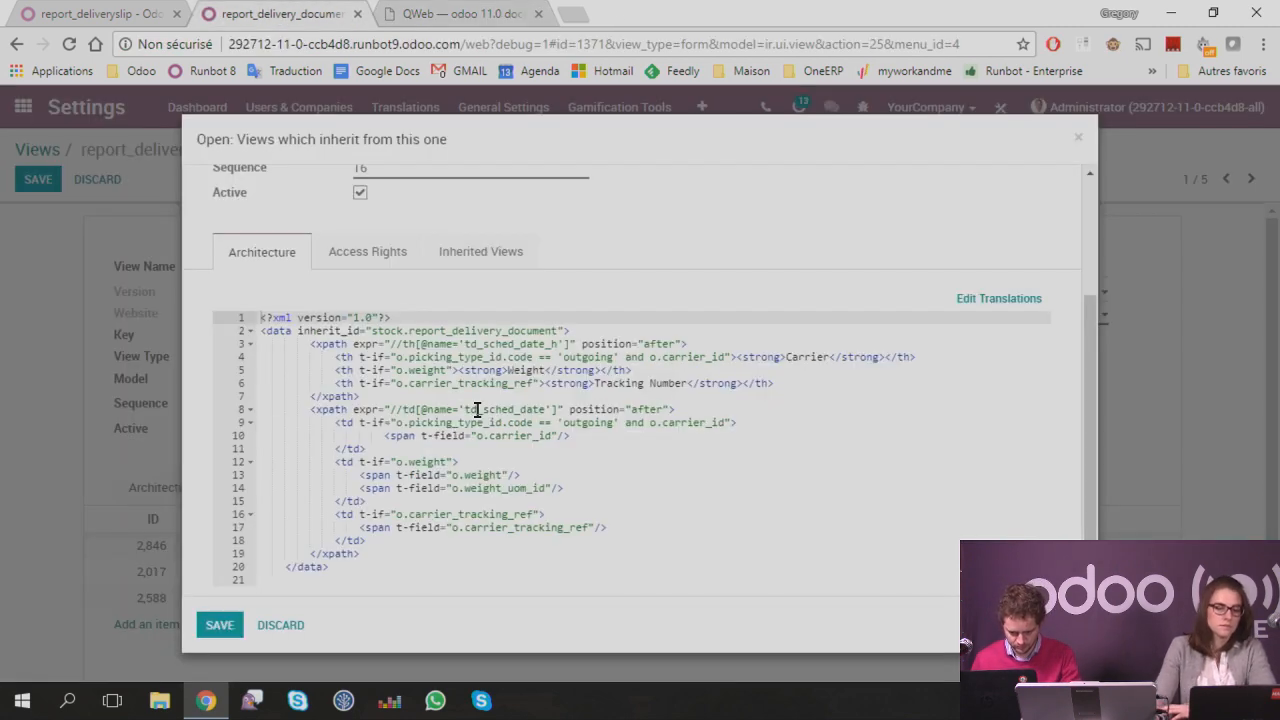
key("Escape")
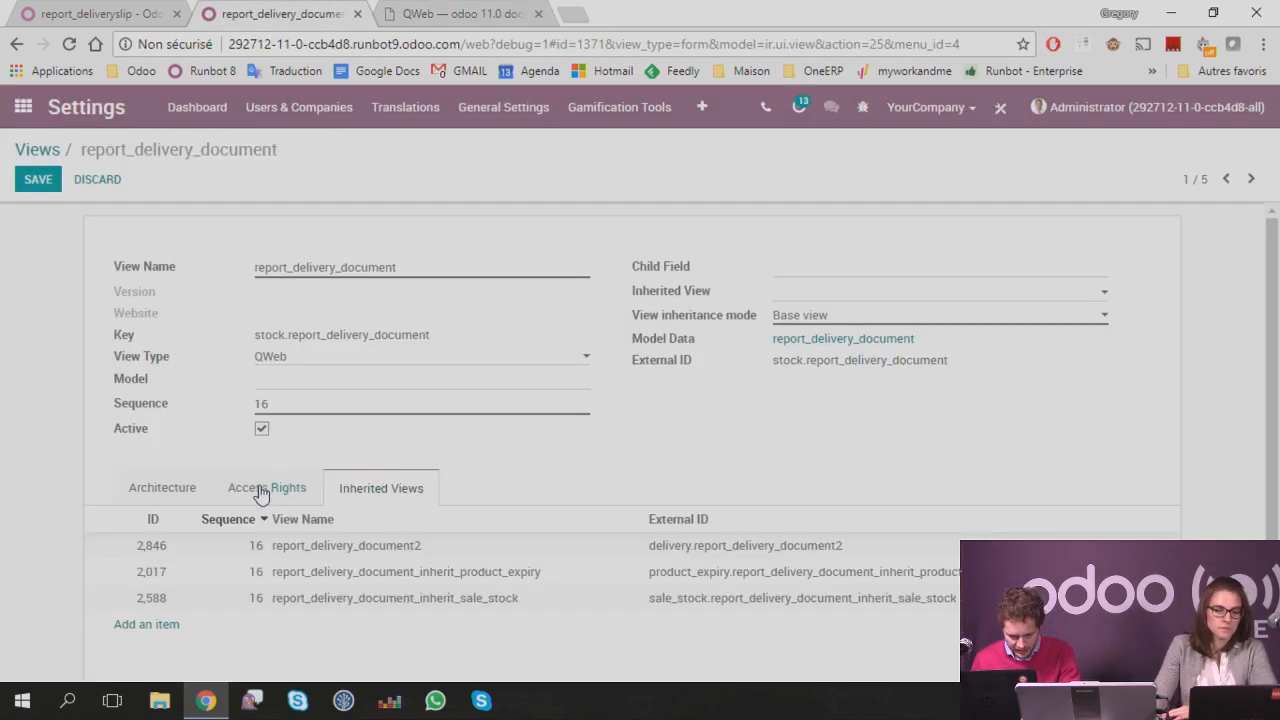
left_click(157, 488)
scroll(400, 343, "down", 5)
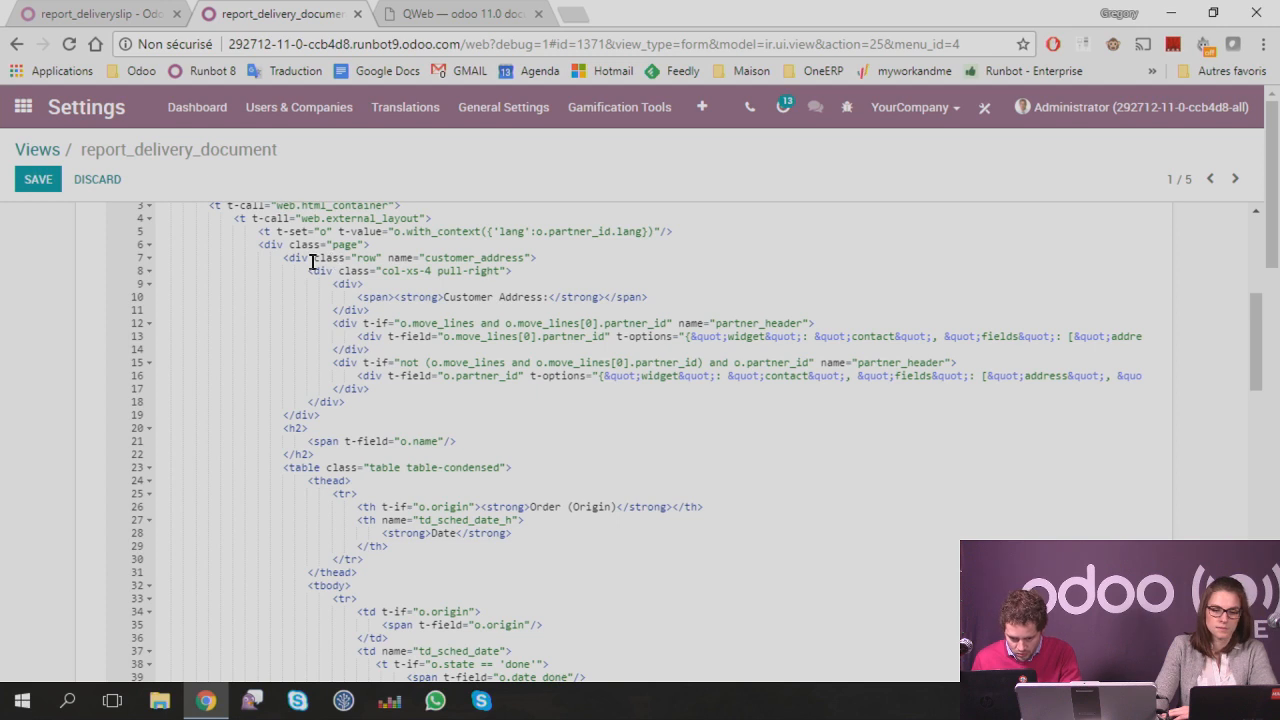
scroll(310, 276, "down", 2)
scroll(310, 276, "down", 2)
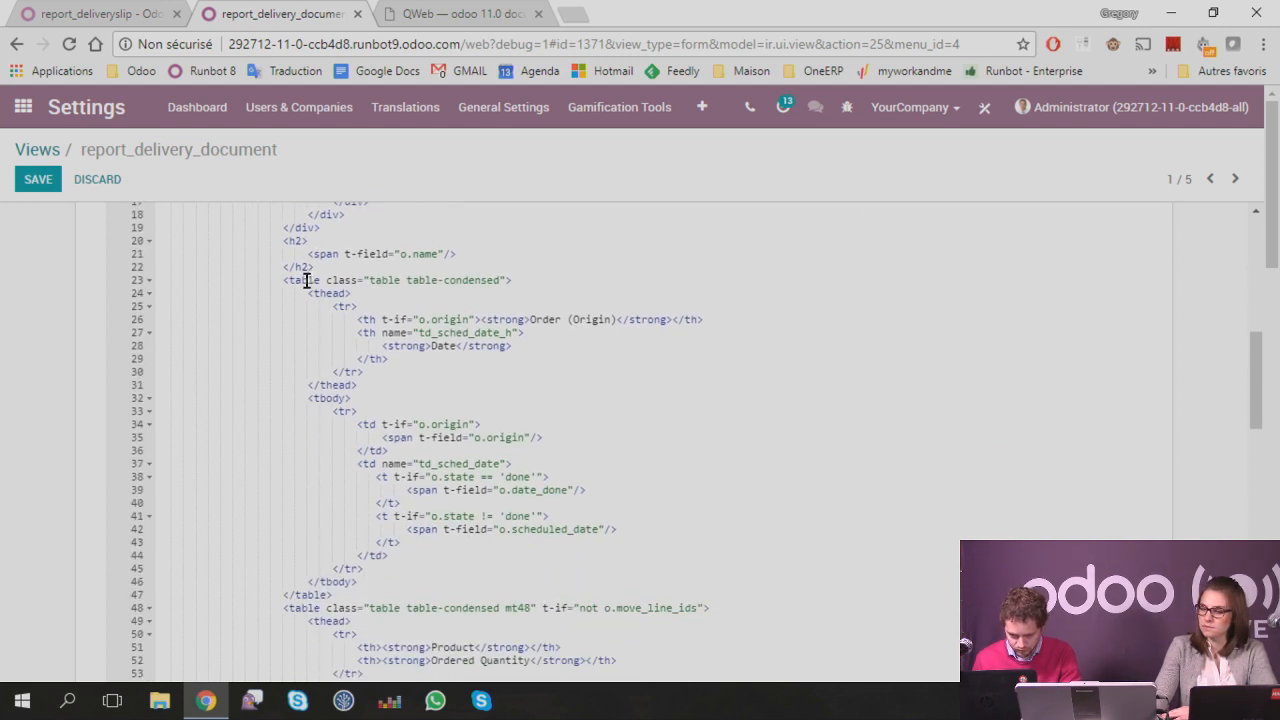
left_click_drag(308, 254, 456, 255)
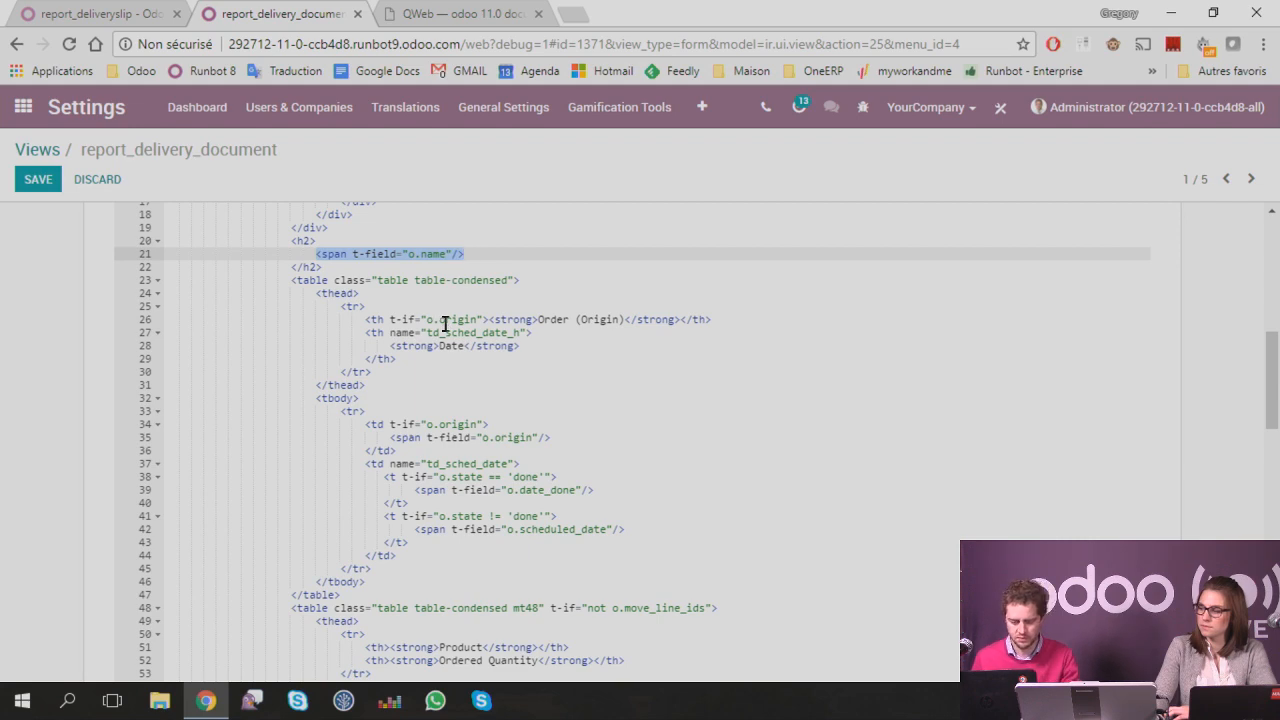
Step: Add a new inherited view to report_delivery_document and name it blah blah
scroll(427, 279, "up", 4)
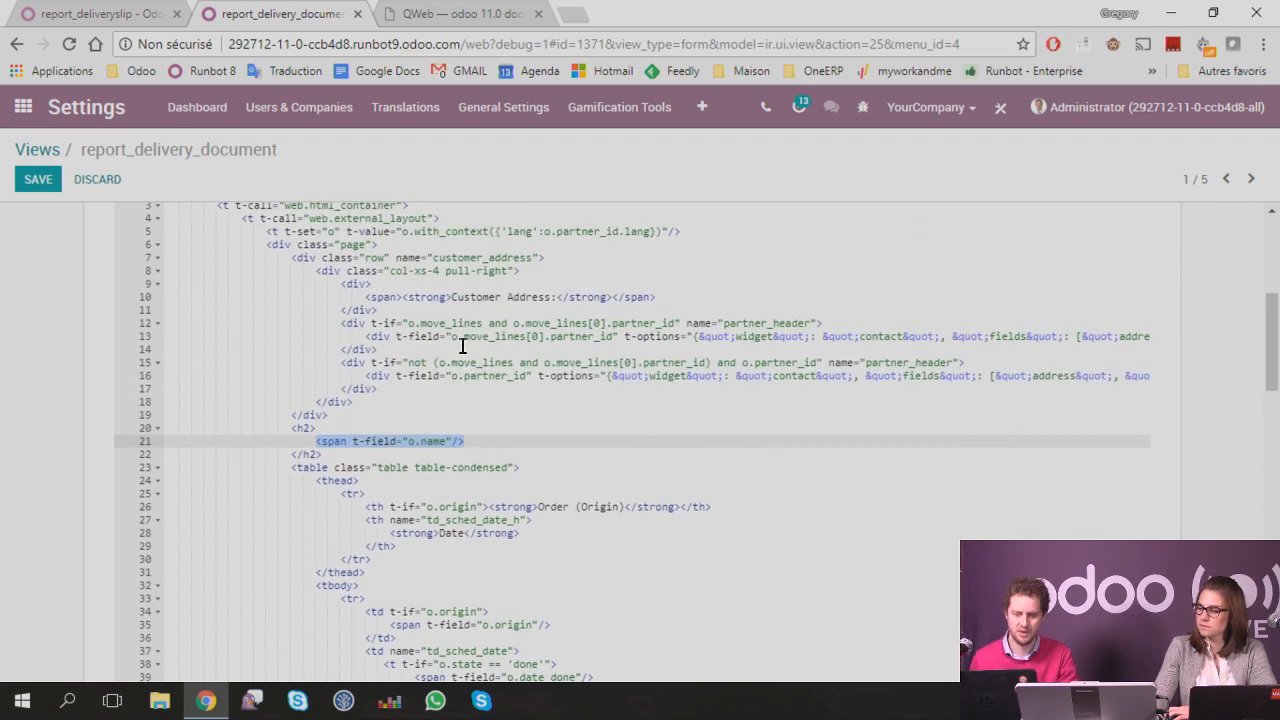
scroll(455, 328, "up", 5)
left_click(406, 374)
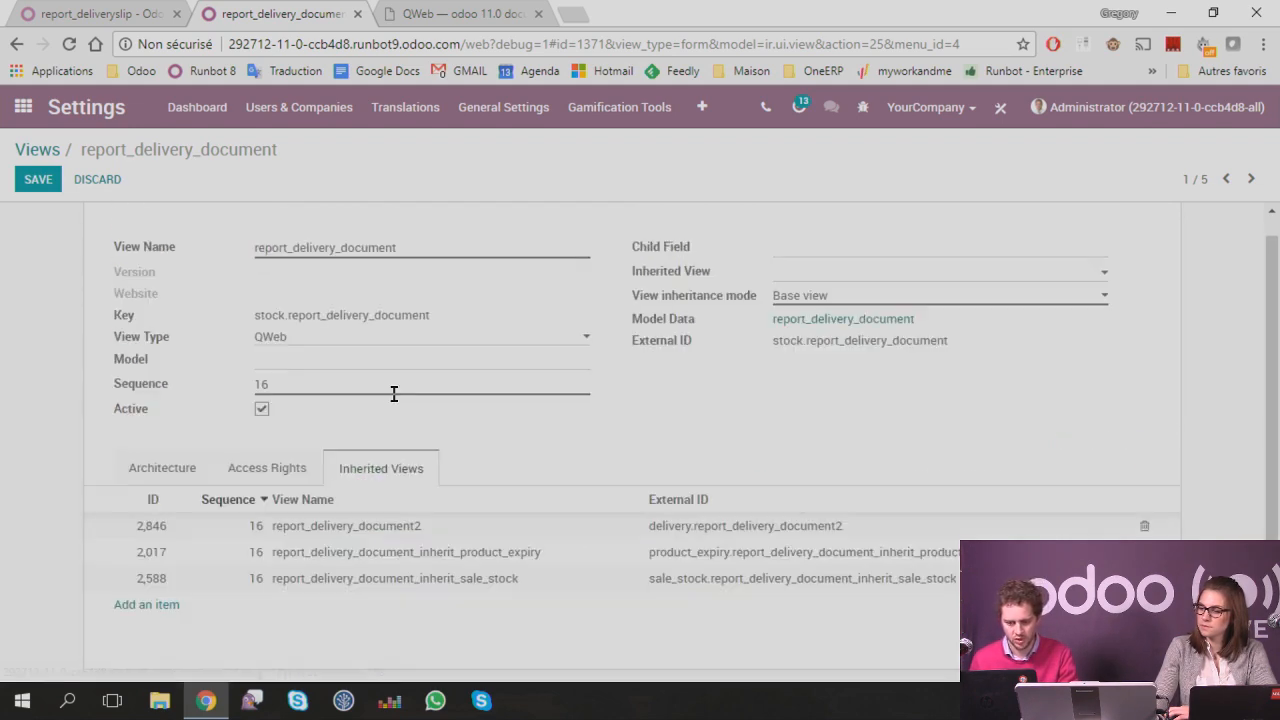
left_click(147, 605)
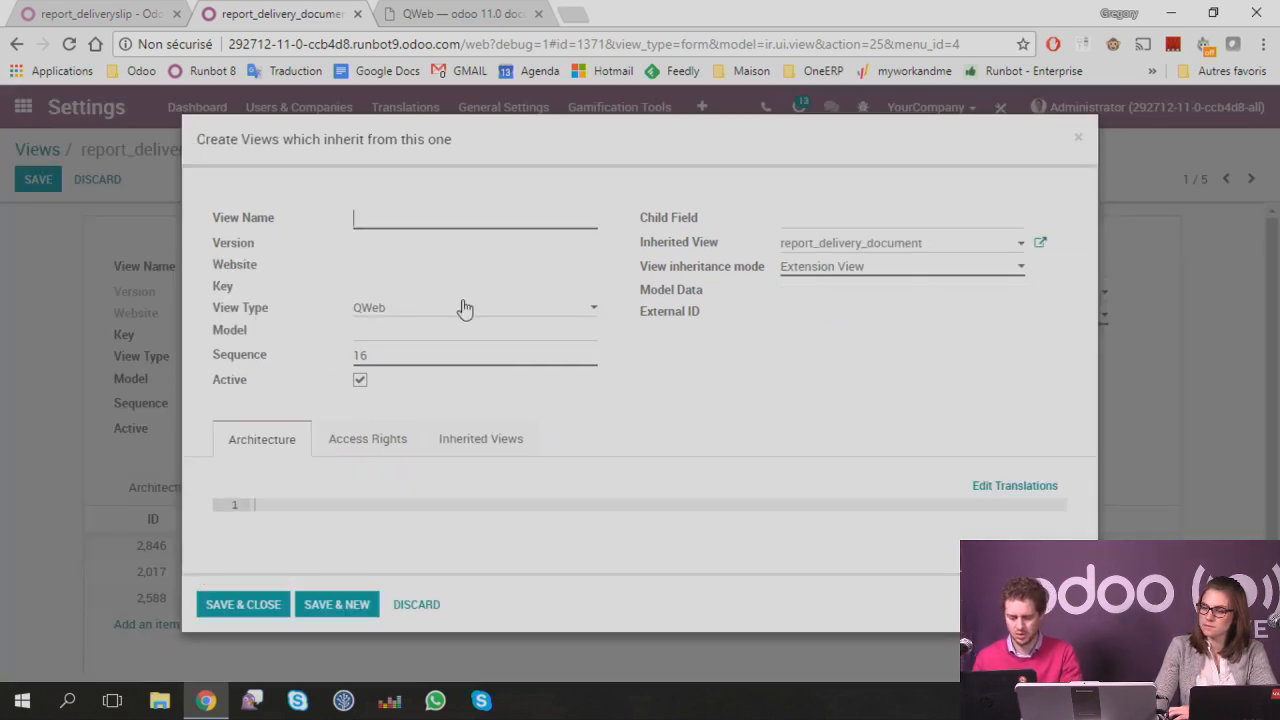
type("blah l")
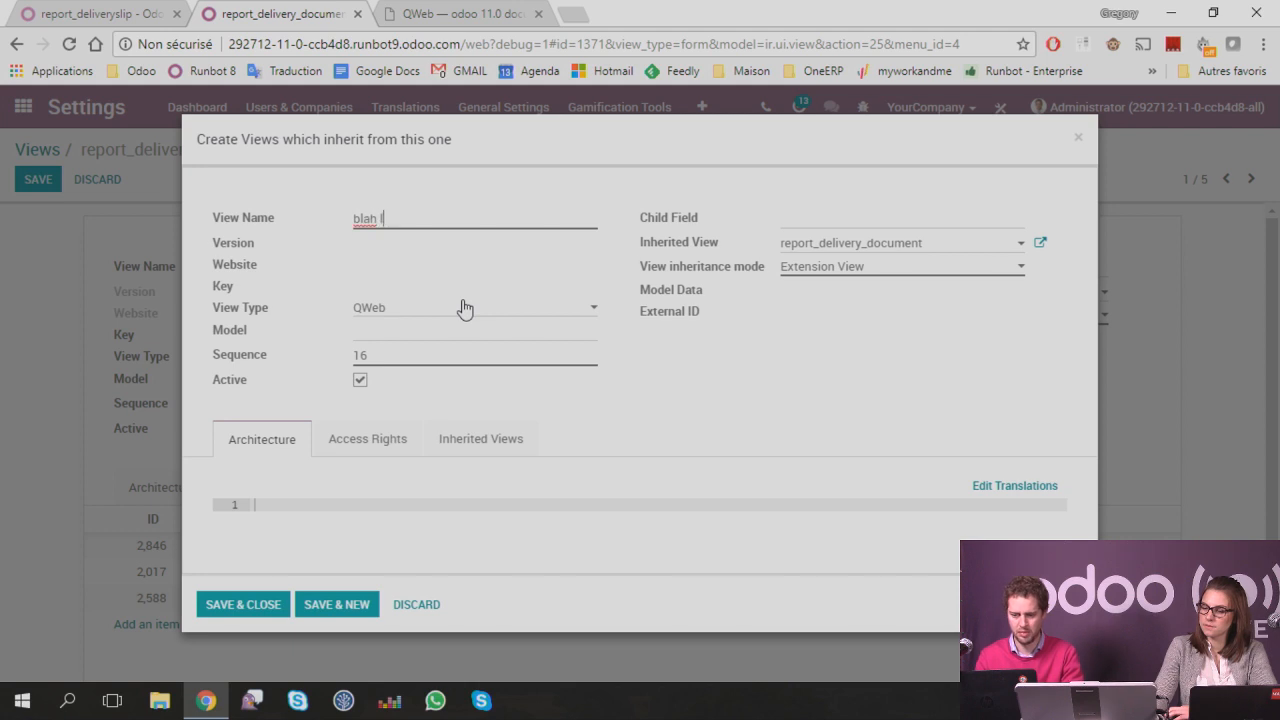
key("BackSpace")
type("blah")
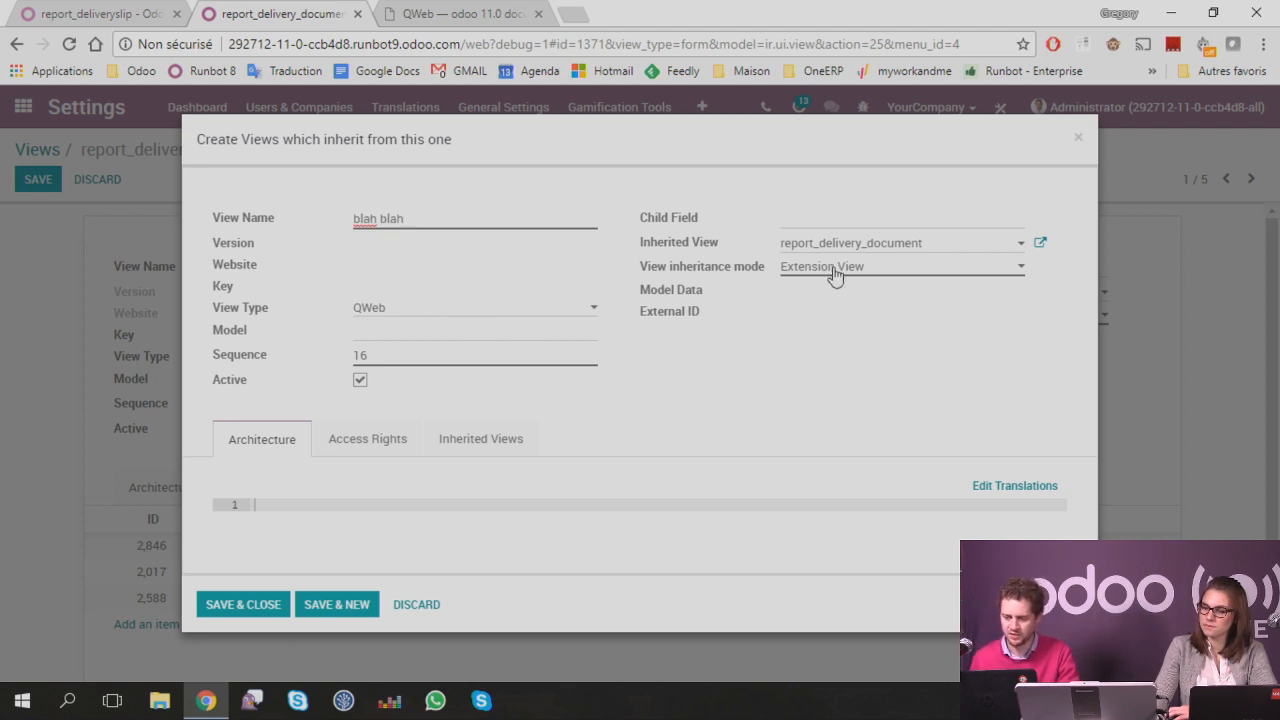
Step: Write an xpath element in the new view's architecture with expr //span[@t-field='o.name'] and position after
left_click(299, 503)
type("<")
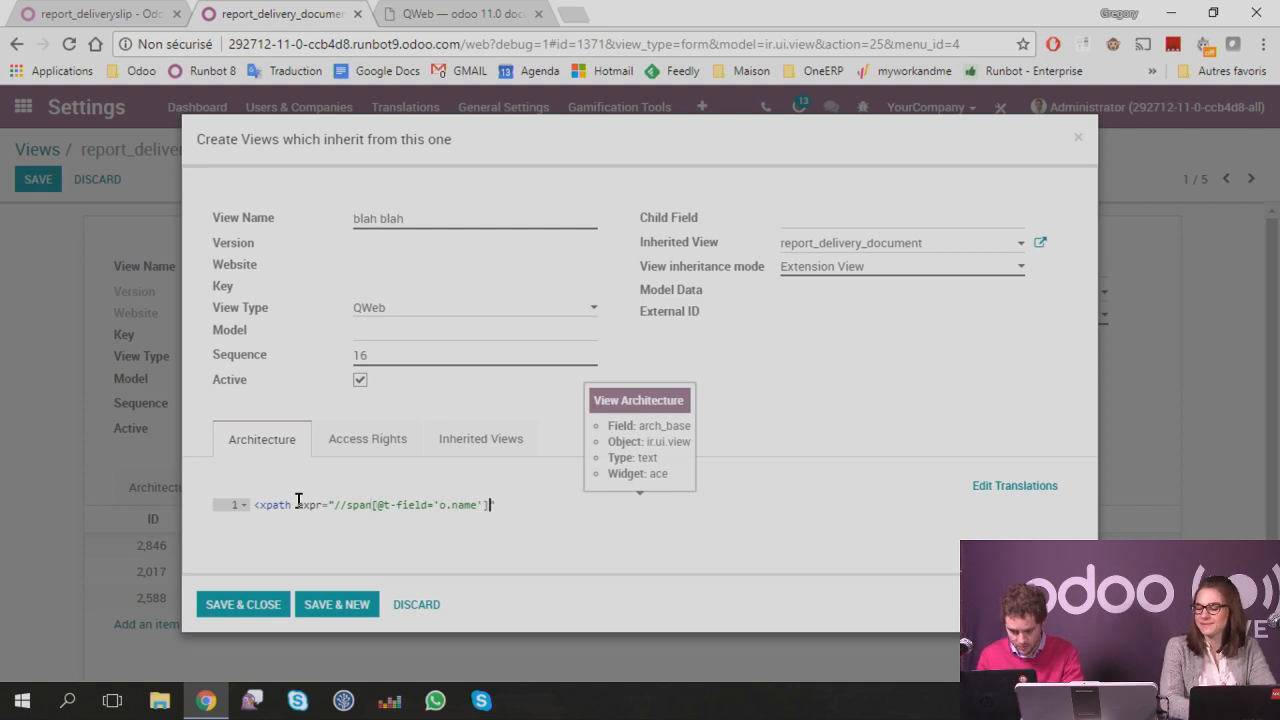
type("osuition=\"afte")
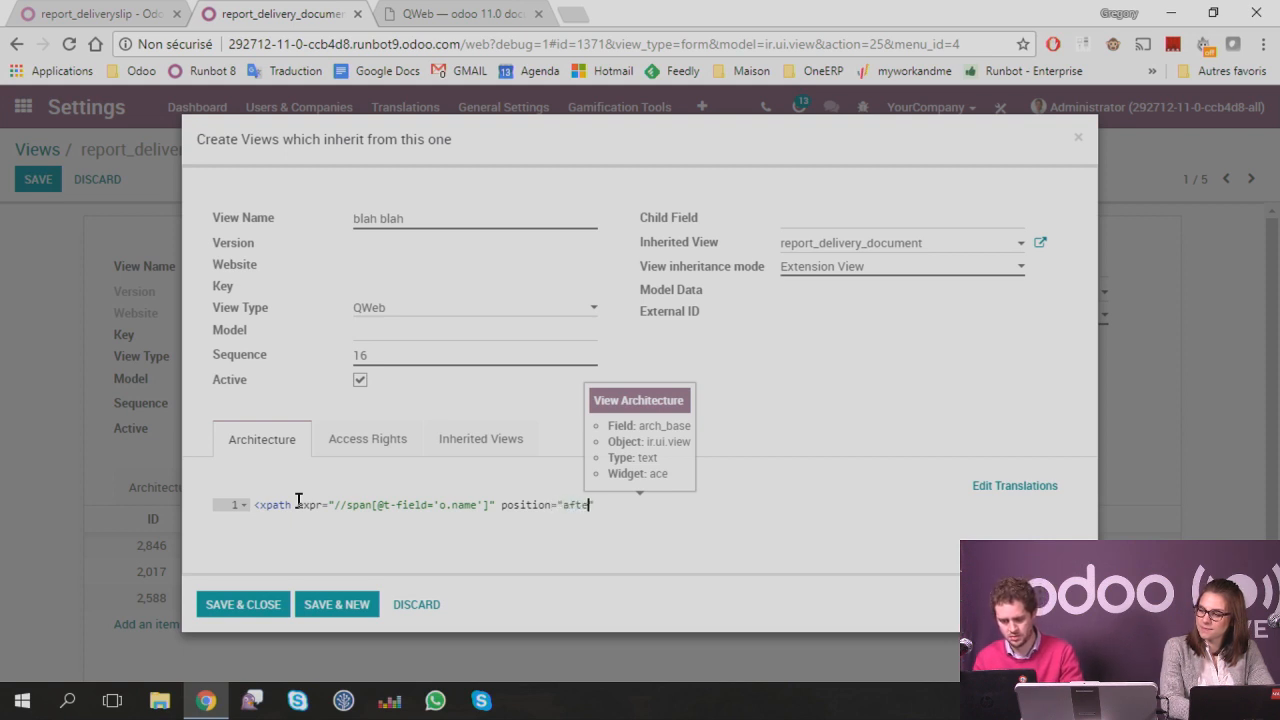
type(">")
key("Return")
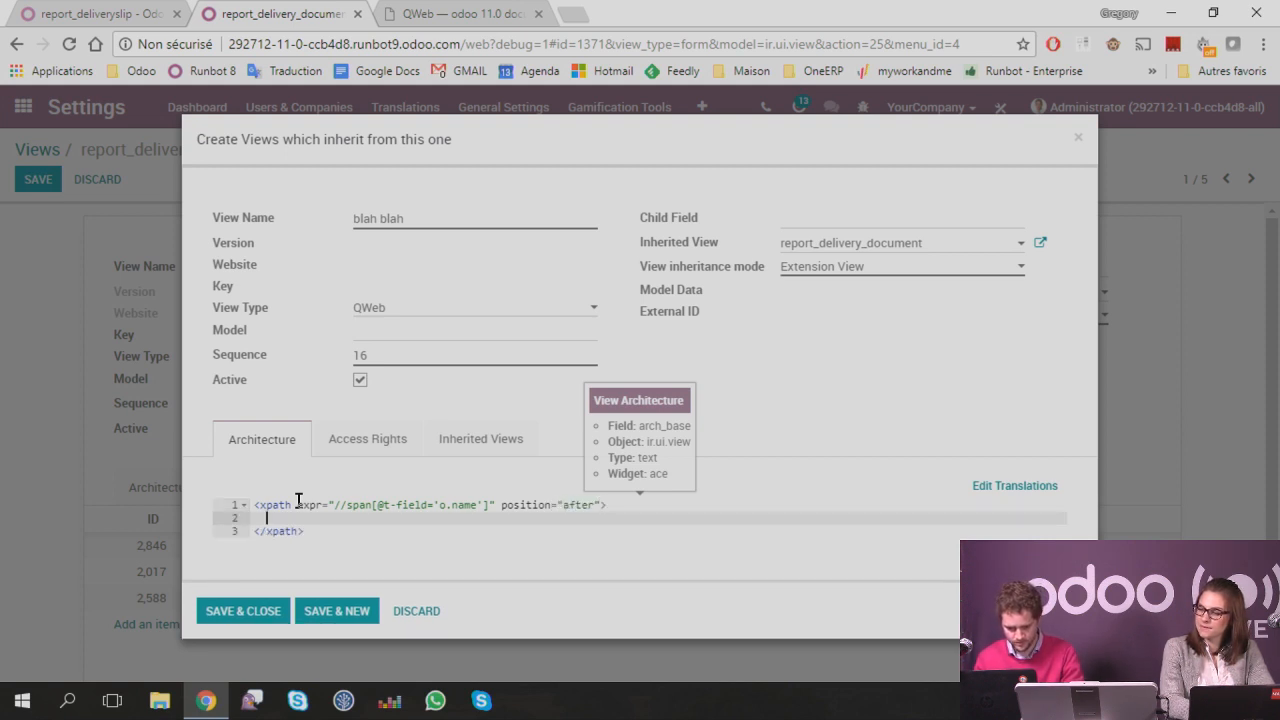
Step: Insert <b>HELLO</b> inside the xpath element, and save both the new inherited view and report_delivery_document
type("s")
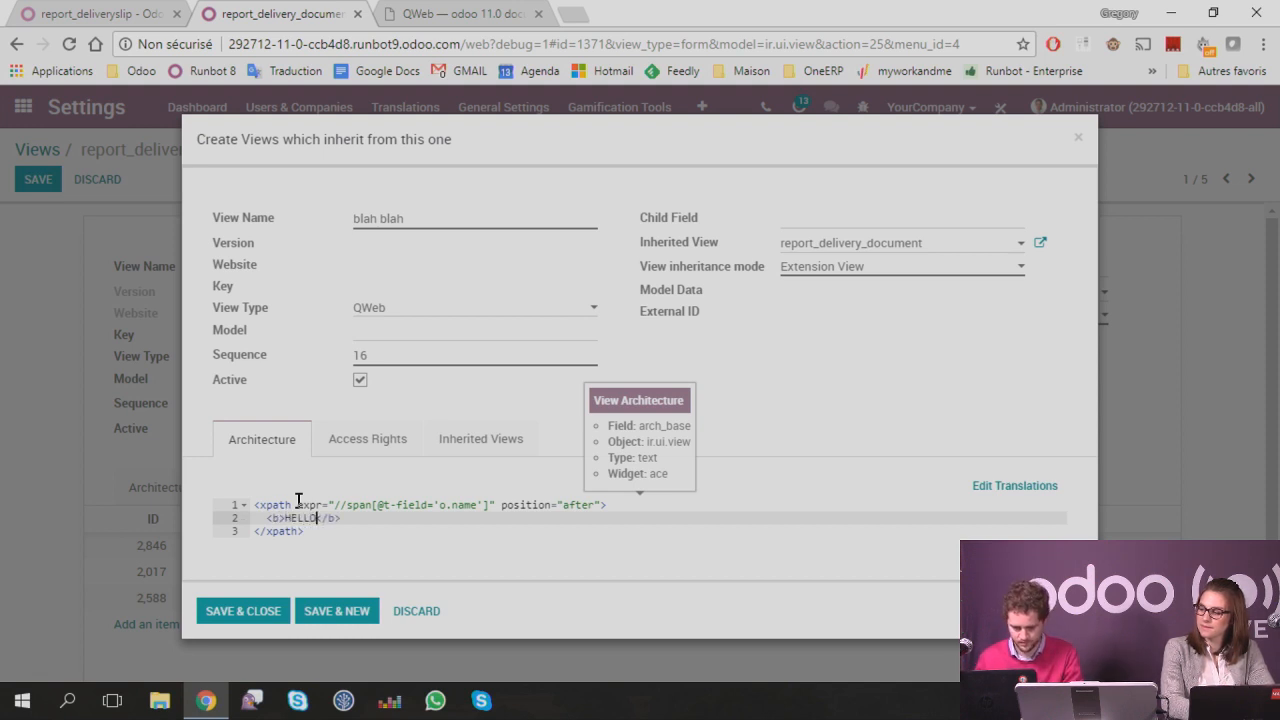
left_click(240, 612)
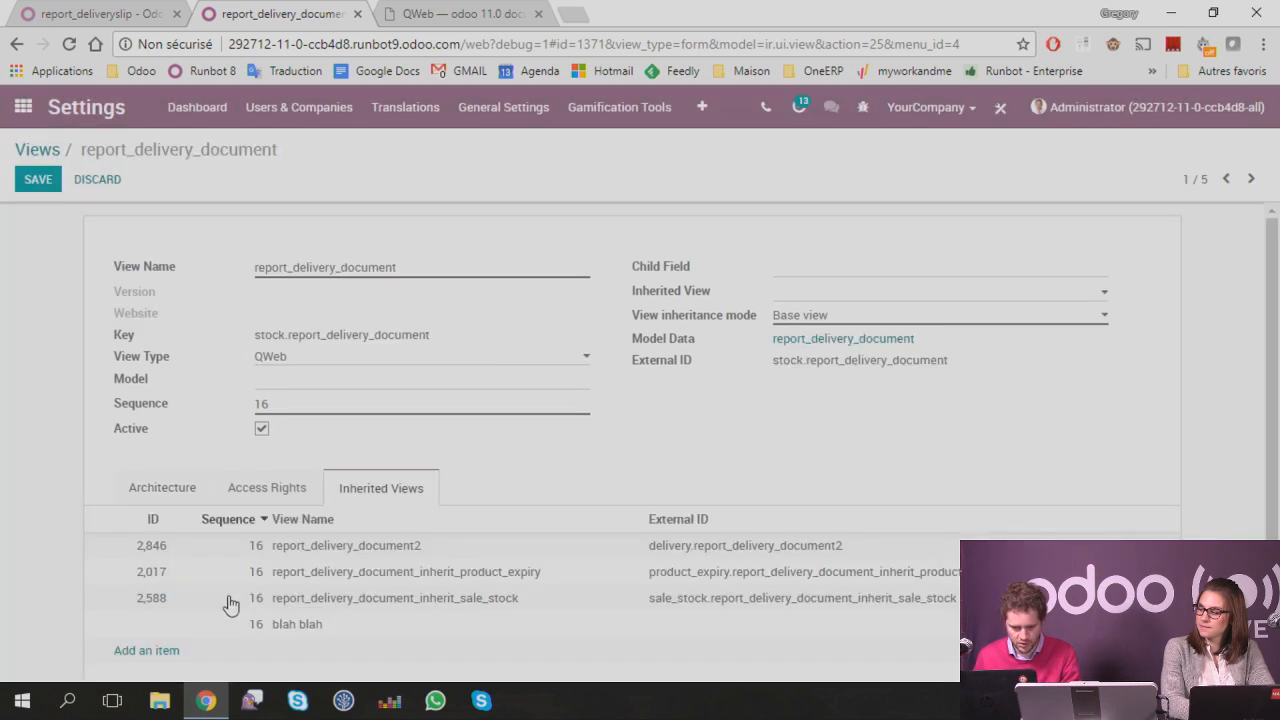
left_click(28, 187)
Step: In the report_deliveryslip browser tab, go to the Inventory app and open YourCompany's ready Delivery Orders
left_click(142, 16)
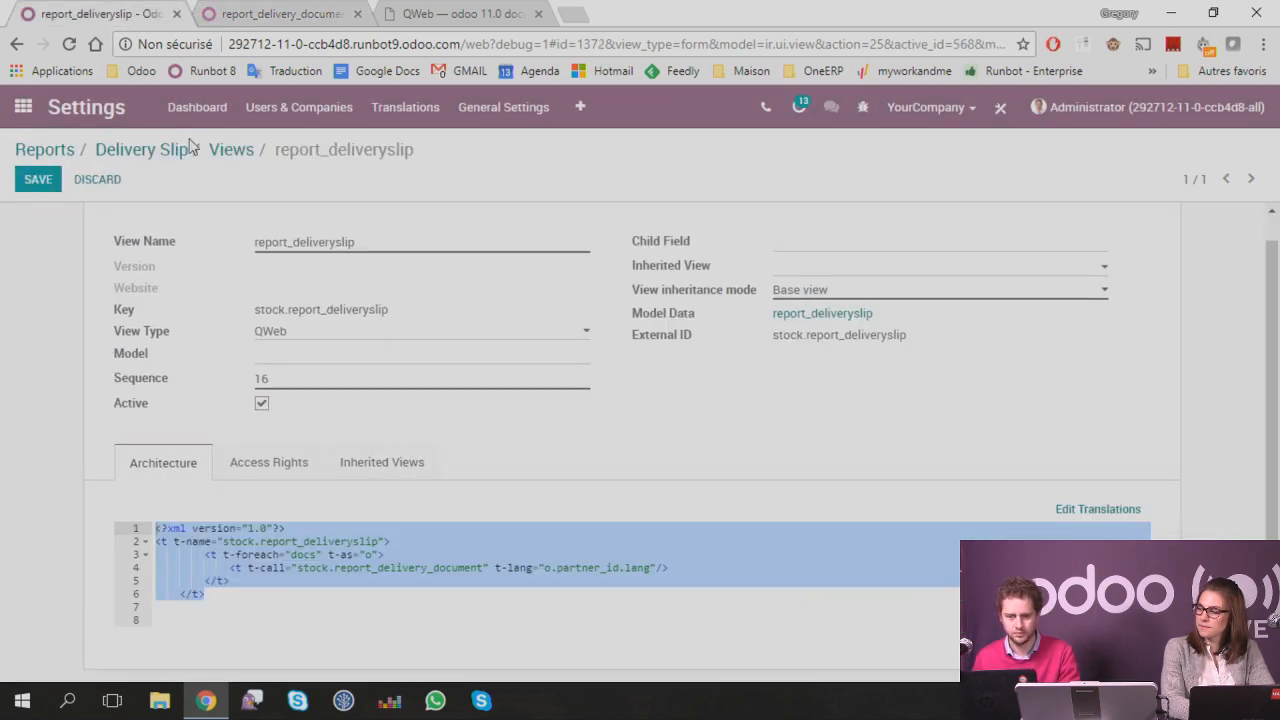
left_click(22, 107)
scroll(471, 306, "down", 2)
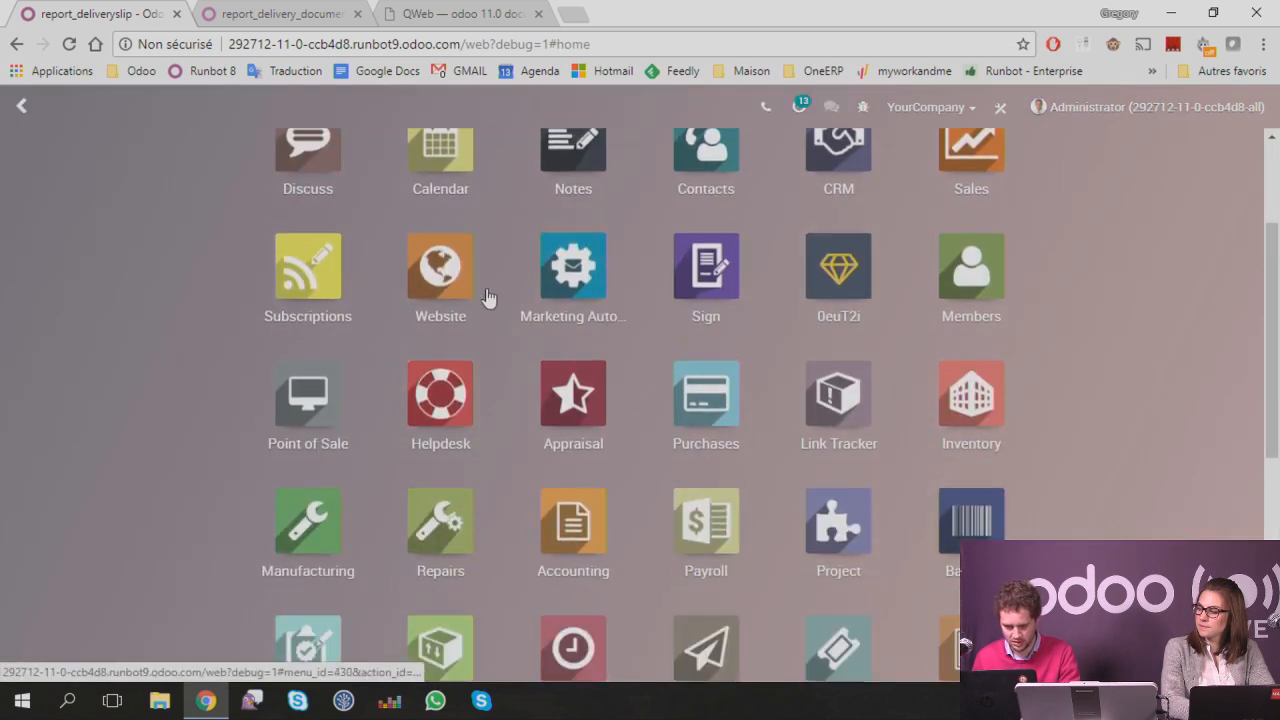
type("²")
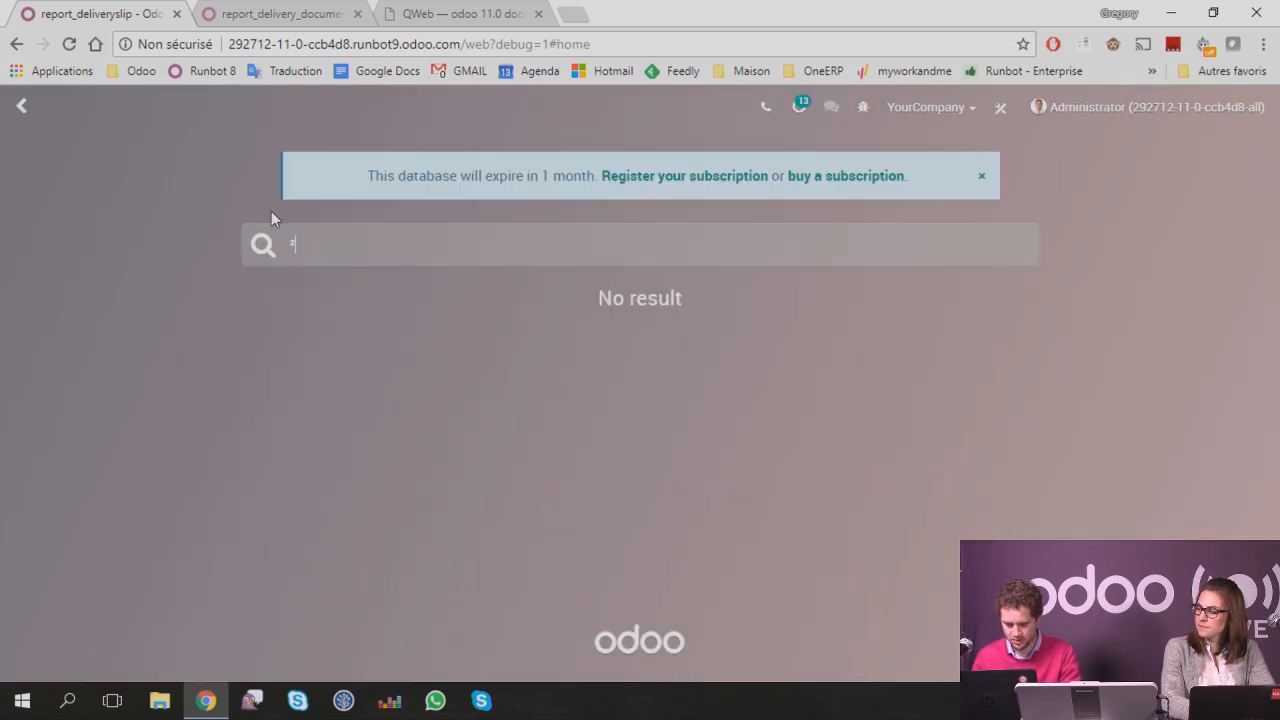
key("BackSpace")
scroll(380, 378, "down", 1)
scroll(380, 380, "down", 3)
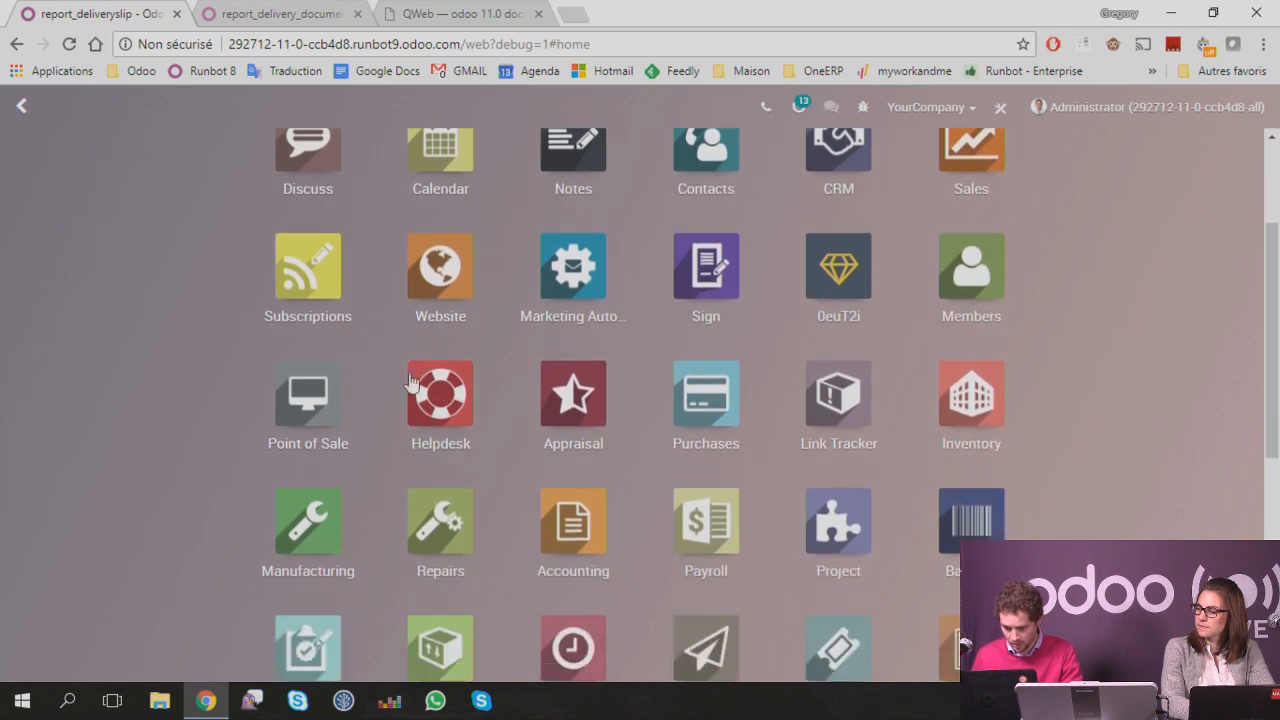
left_click(990, 306)
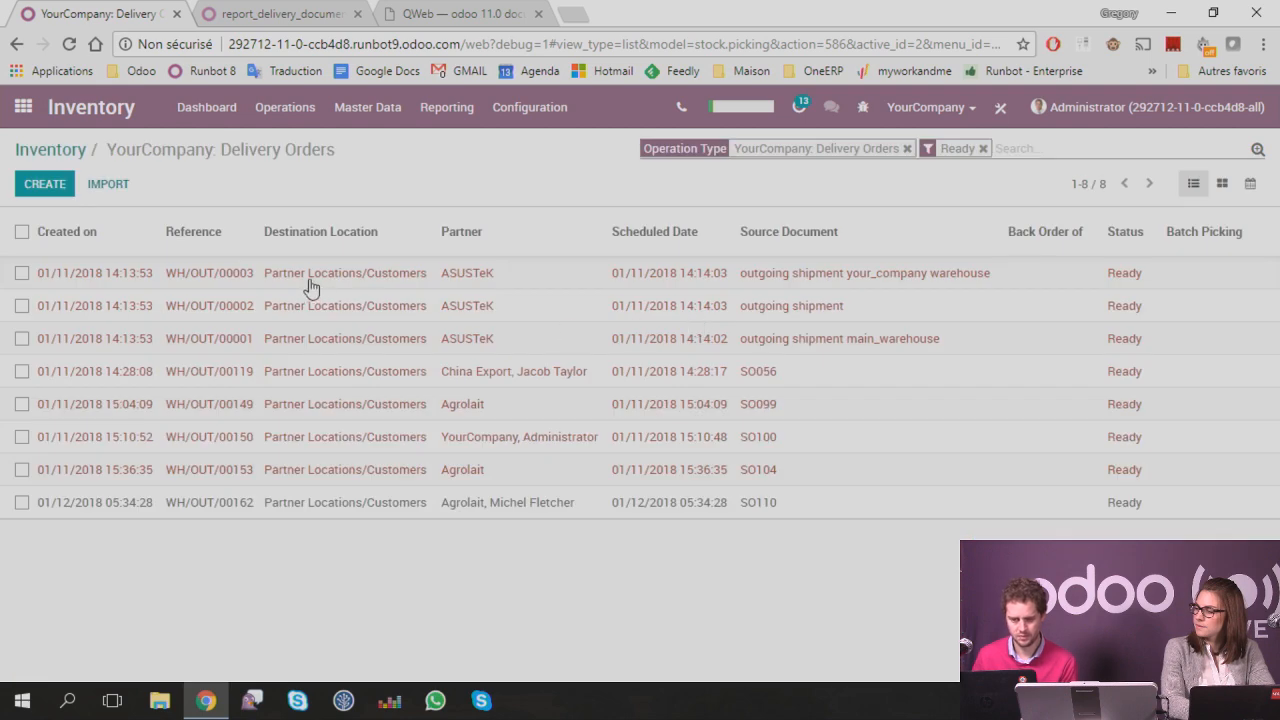
Step: Print the delivery slip of the first ASUSTeK delivery order and check the document heading in the generated PDF
left_click(311, 285)
left_click(457, 177)
left_click(475, 227)
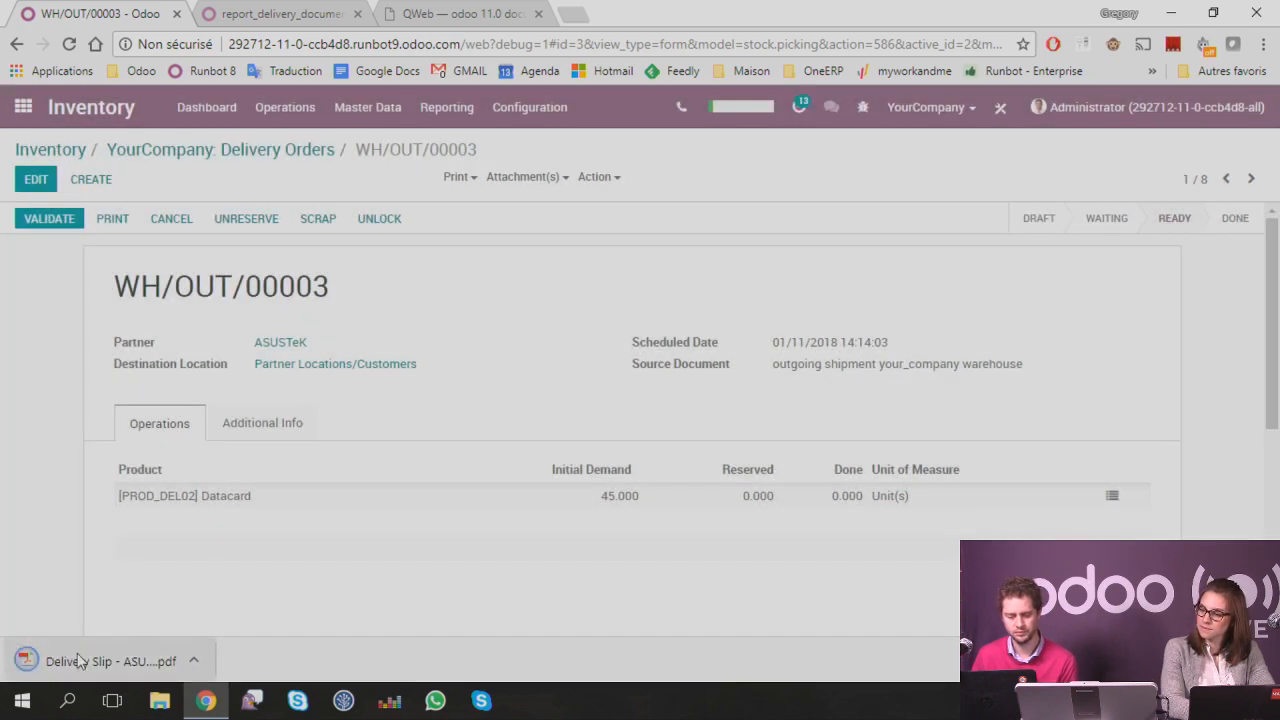
left_click(26, 645)
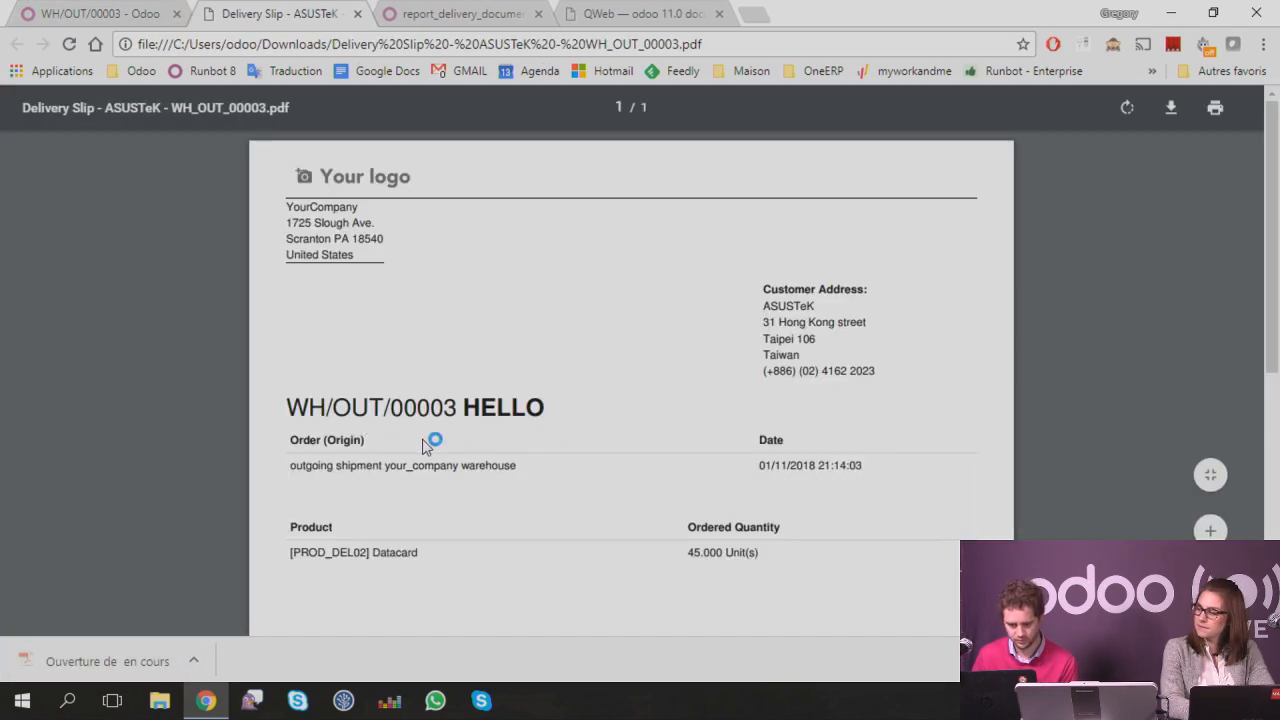
left_click_drag(465, 412, 559, 413)
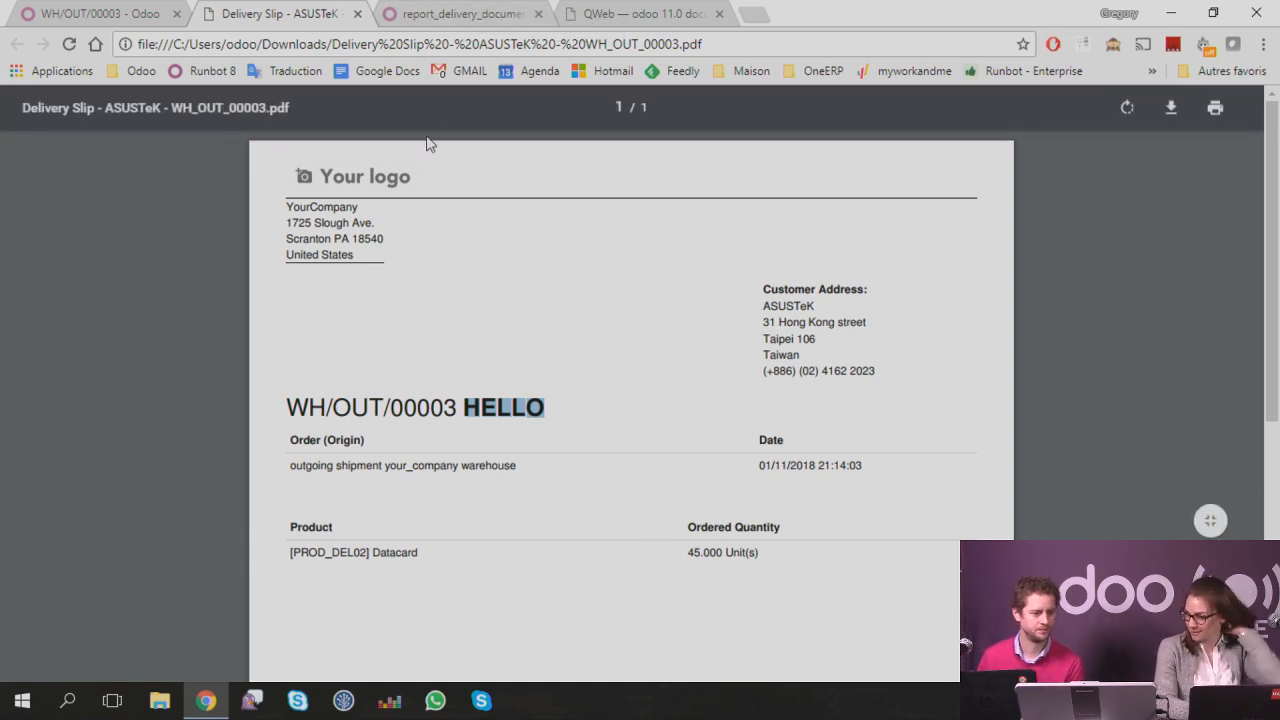
Step: Return to the report_delivery_document view and display its architecture code
left_click(460, 14)
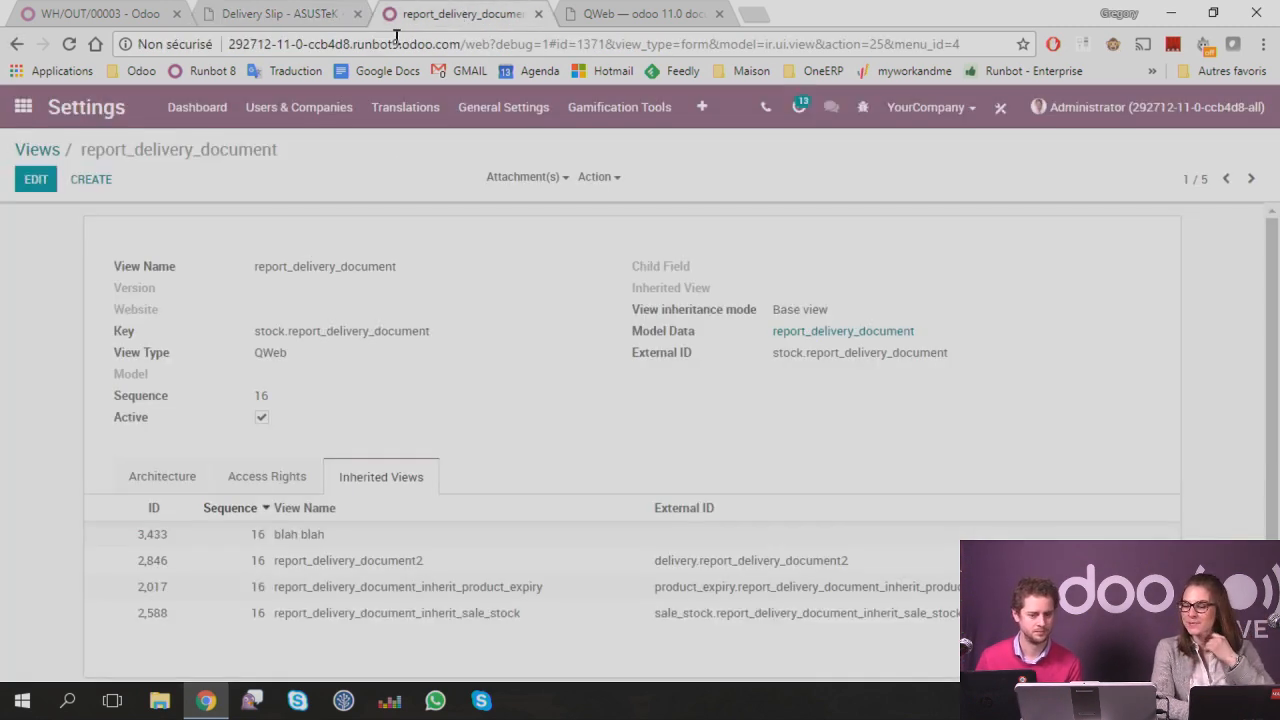
left_click(170, 488)
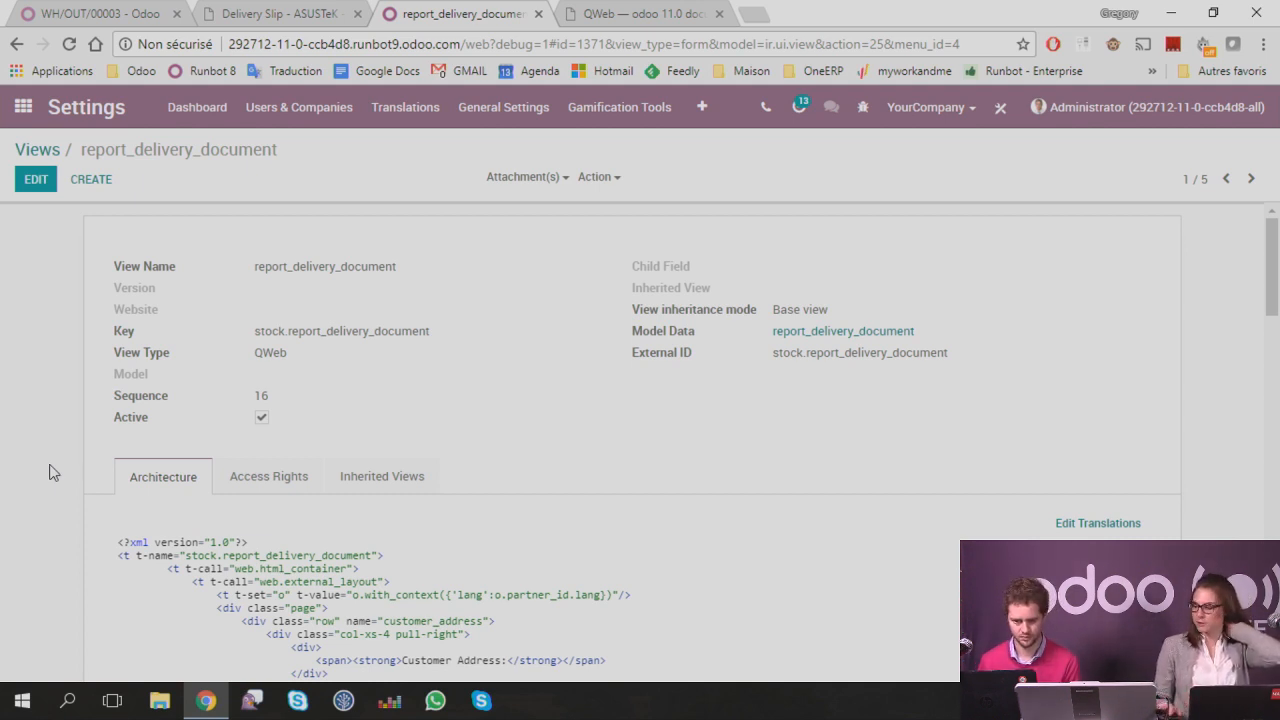
Step: Open the Quality app and display its existing quality checks
left_click(23, 107)
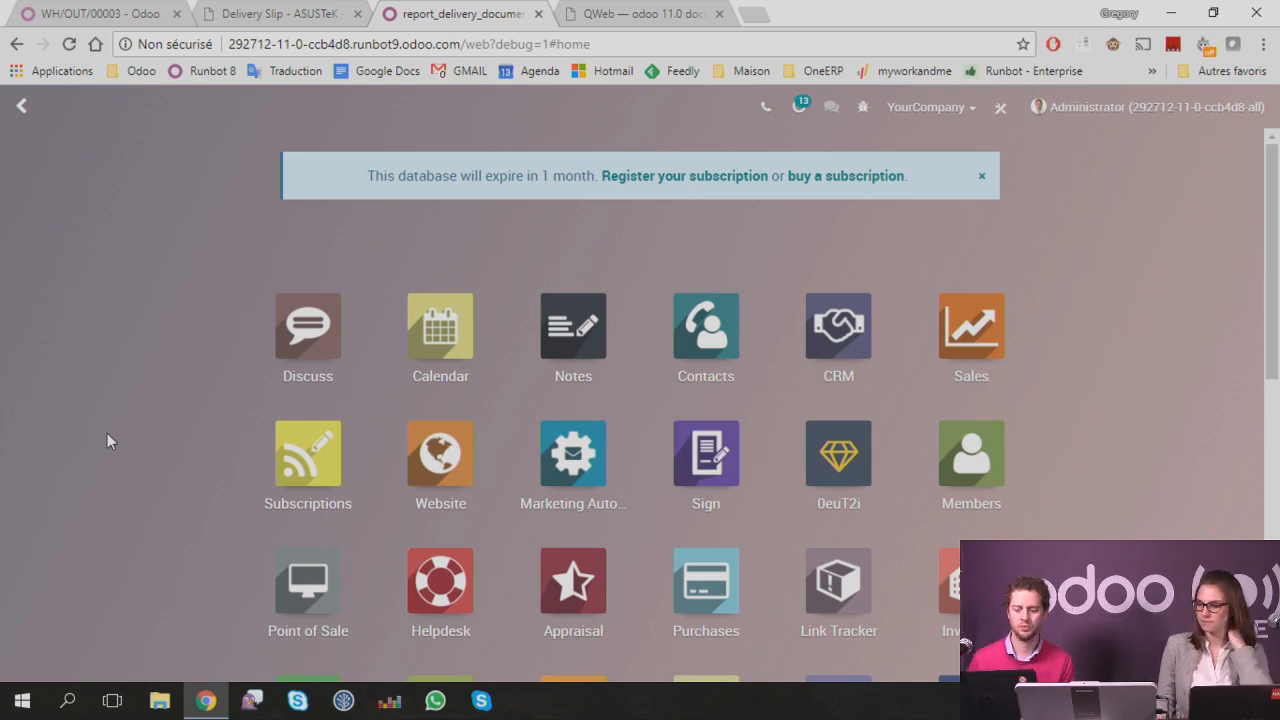
scroll(107, 433, "down", 2)
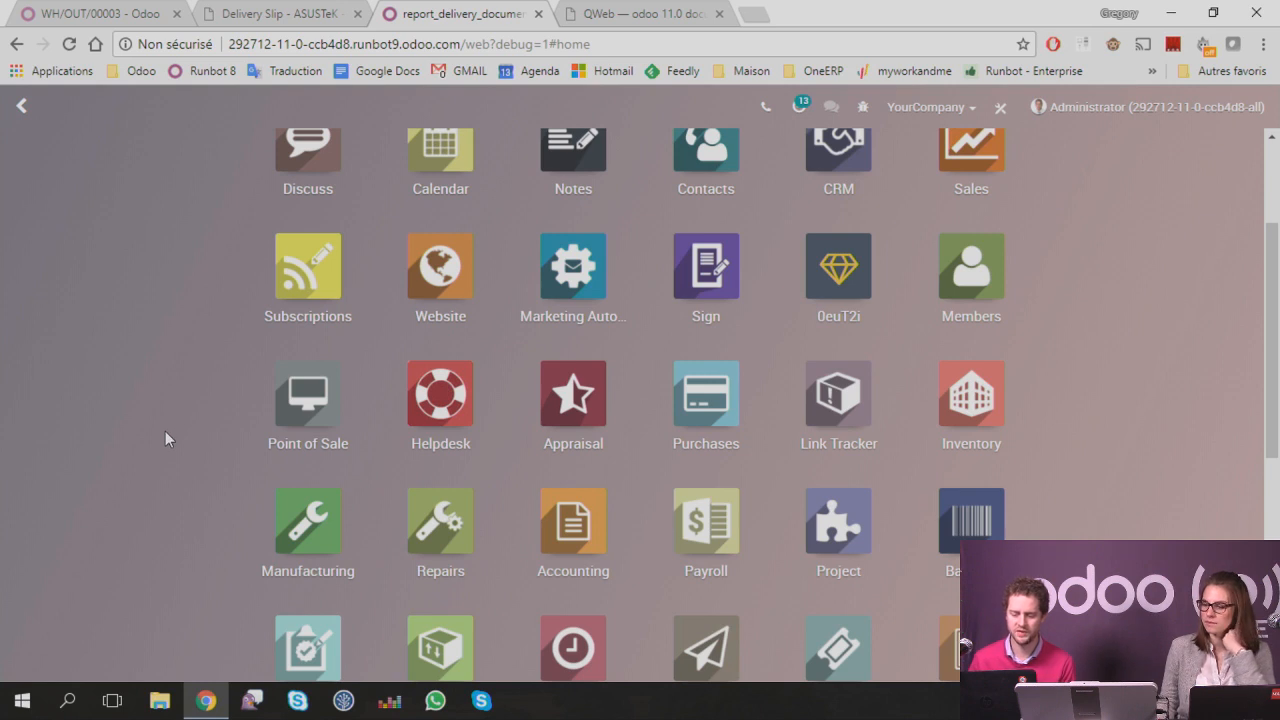
scroll(423, 472, "down", 2)
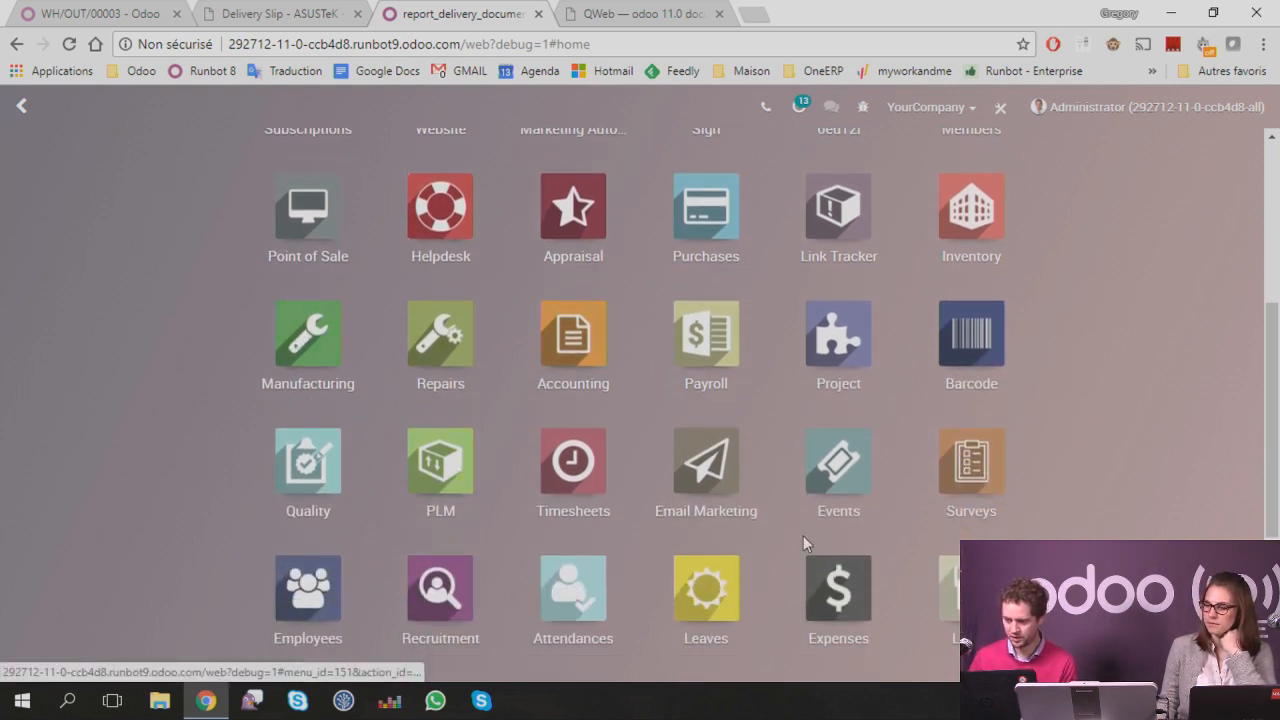
scroll(533, 270, "down", 2)
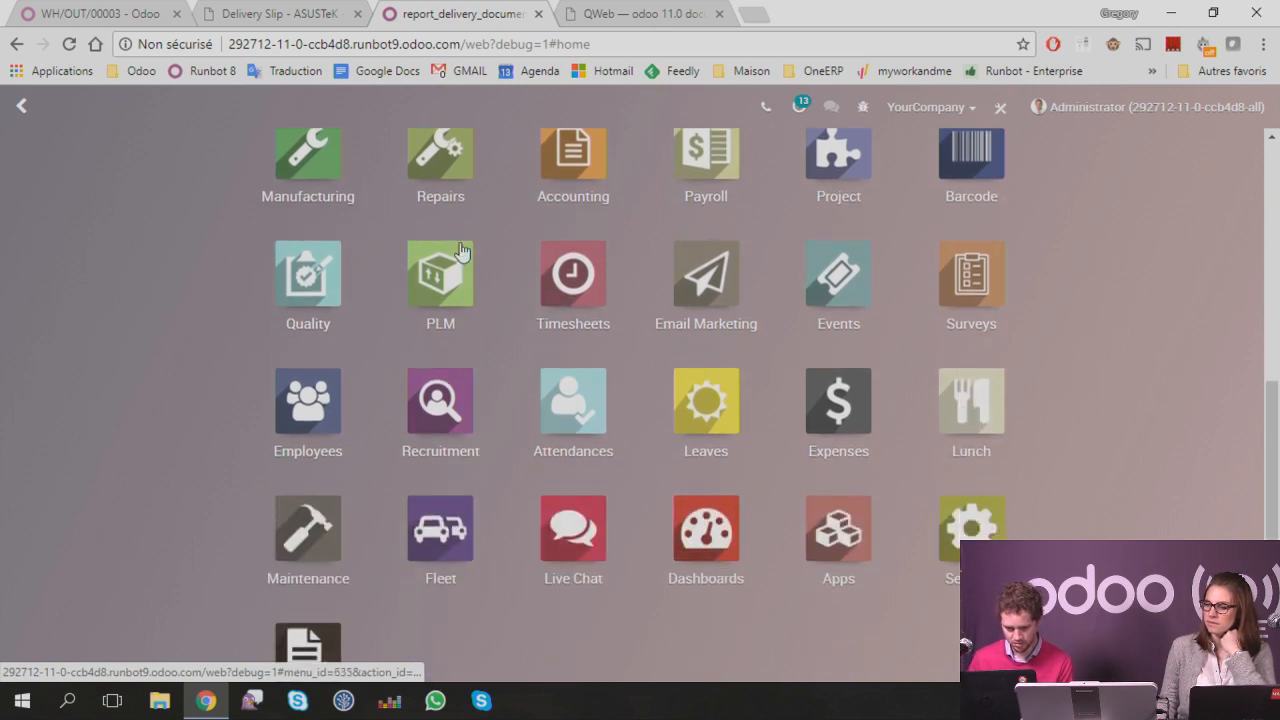
left_click(308, 273)
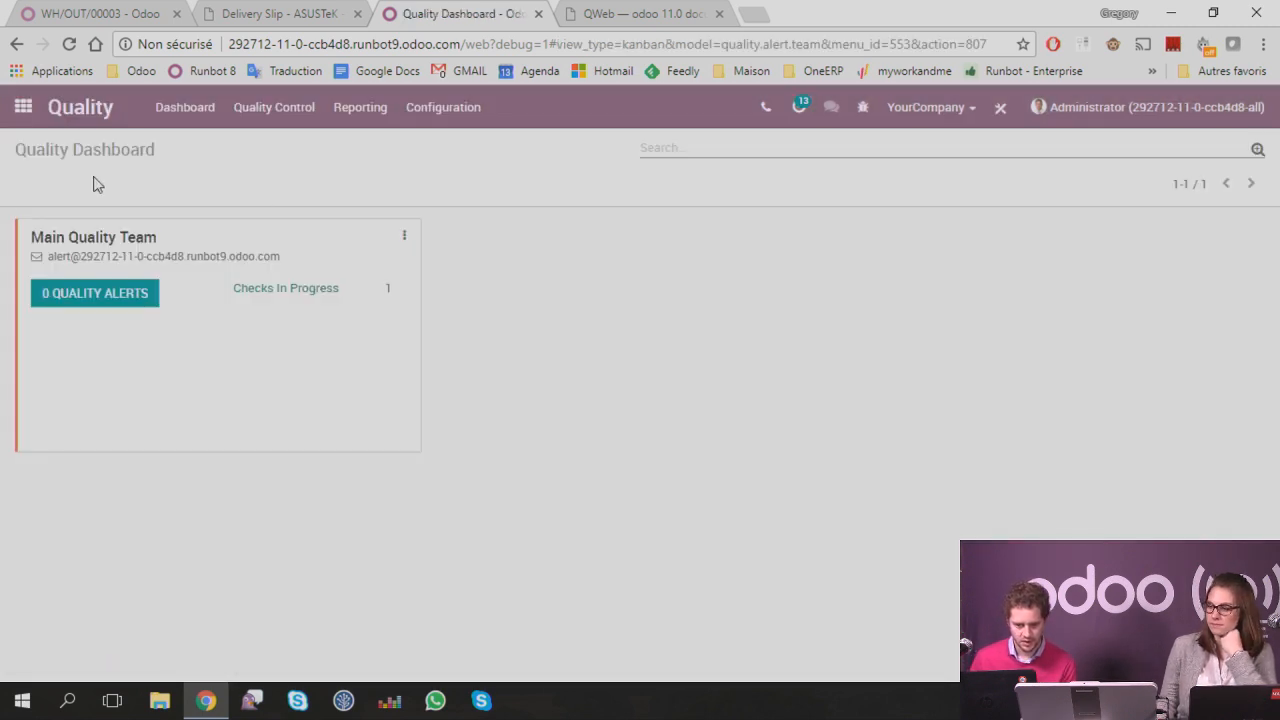
left_click(412, 119)
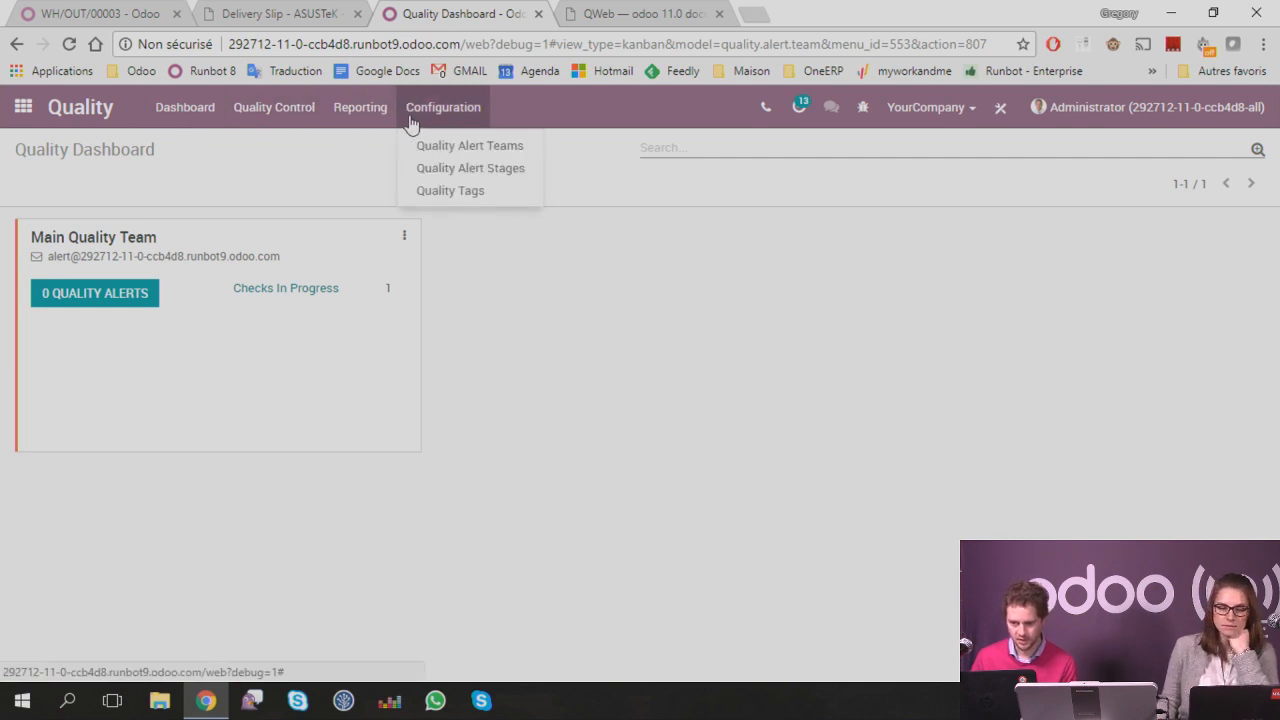
mouse_move(266, 117)
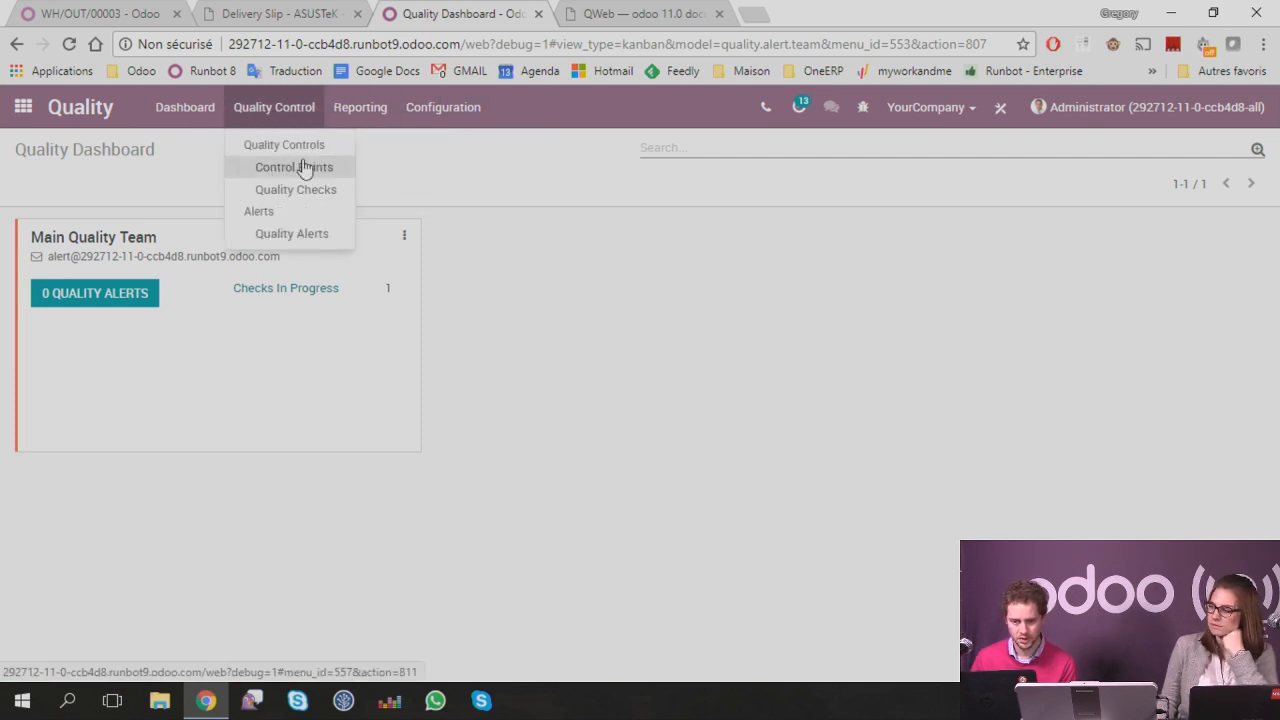
left_click(300, 190)
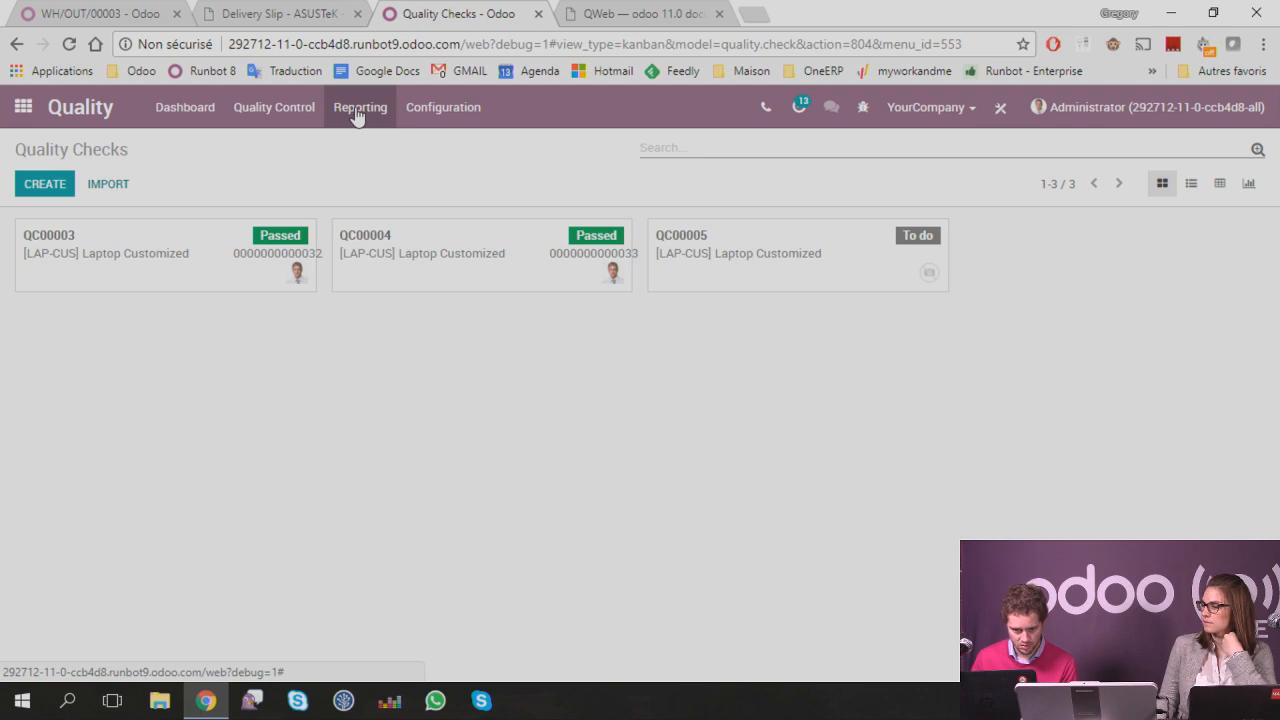
Step: Look at a blank quality check form, leave it unsaved, and open the settings of the Main Quality Team
left_click(56, 189)
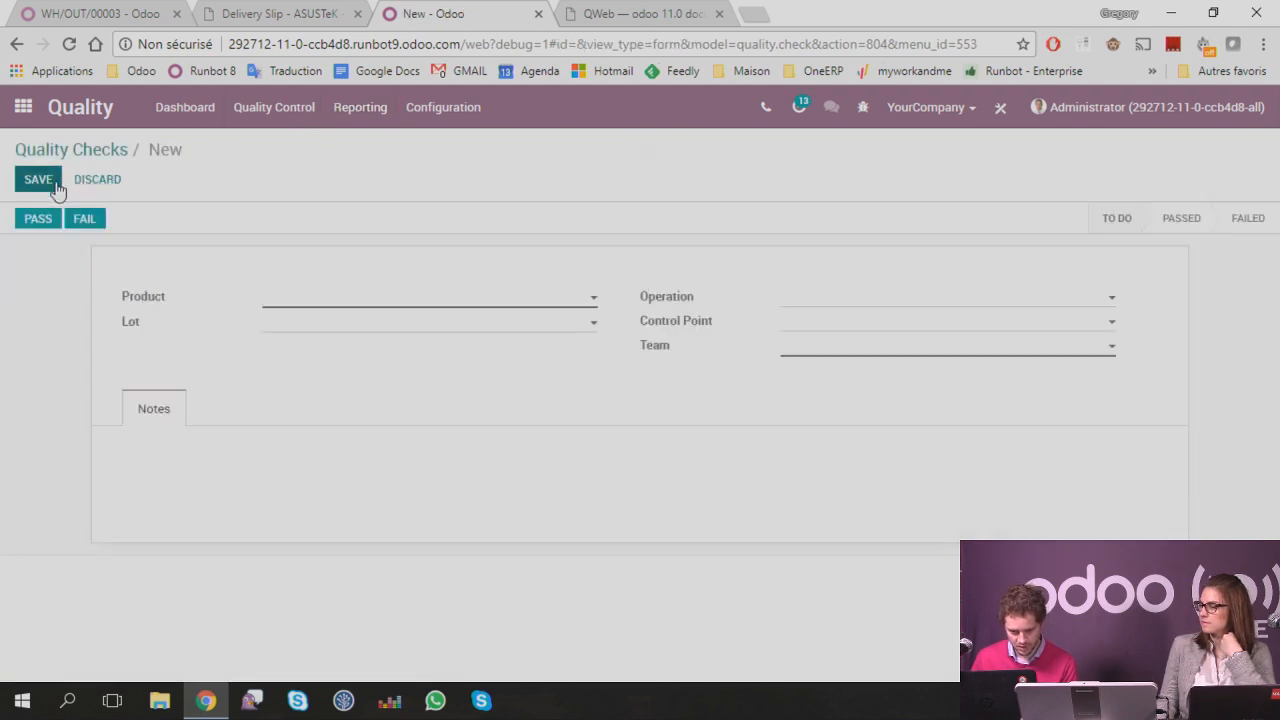
left_click(210, 118)
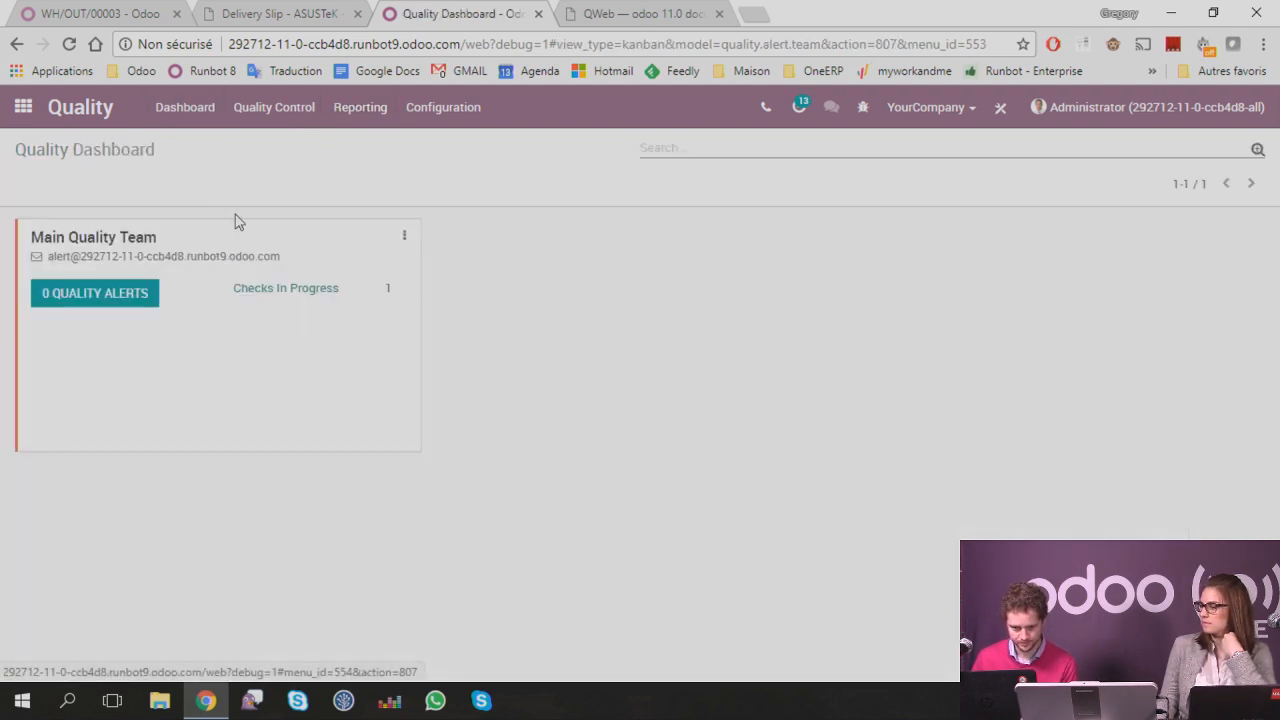
left_click(404, 237)
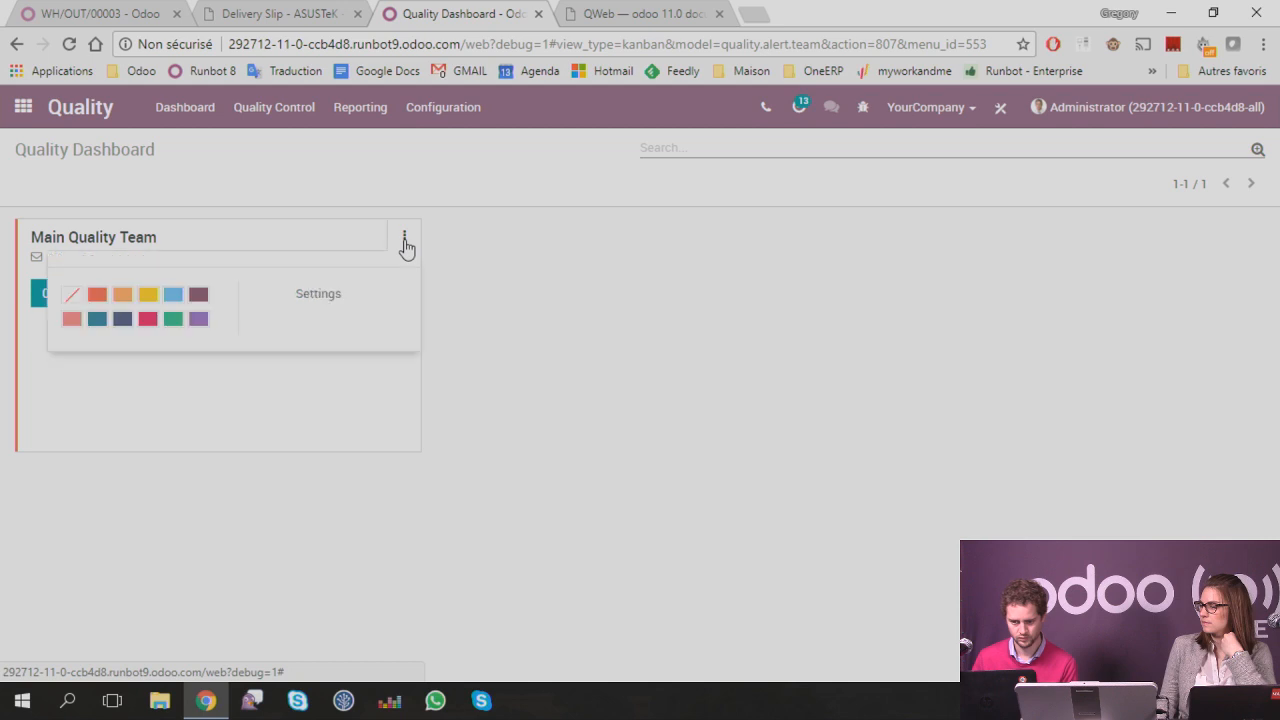
left_click(314, 301)
Step: Open the Inventory app's overview and look through the operation types of the different warehouses
left_click(44, 113)
scroll(501, 335, "down", 3)
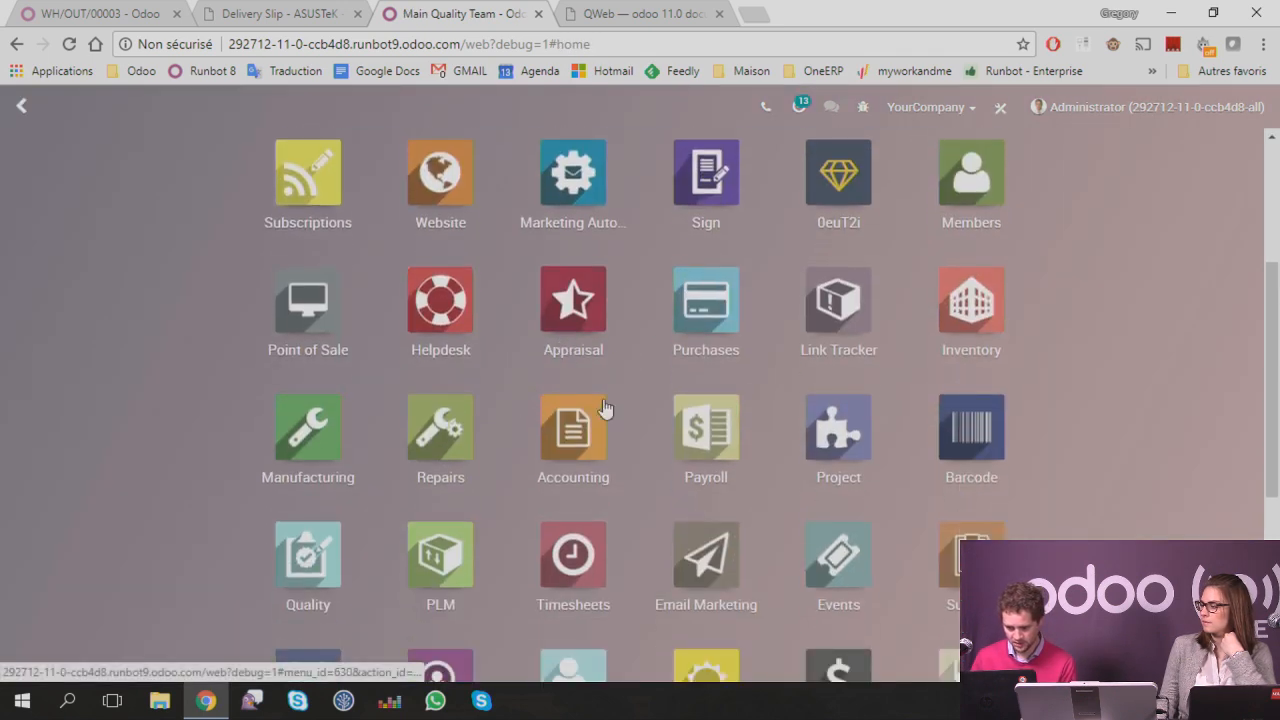
left_click(962, 318)
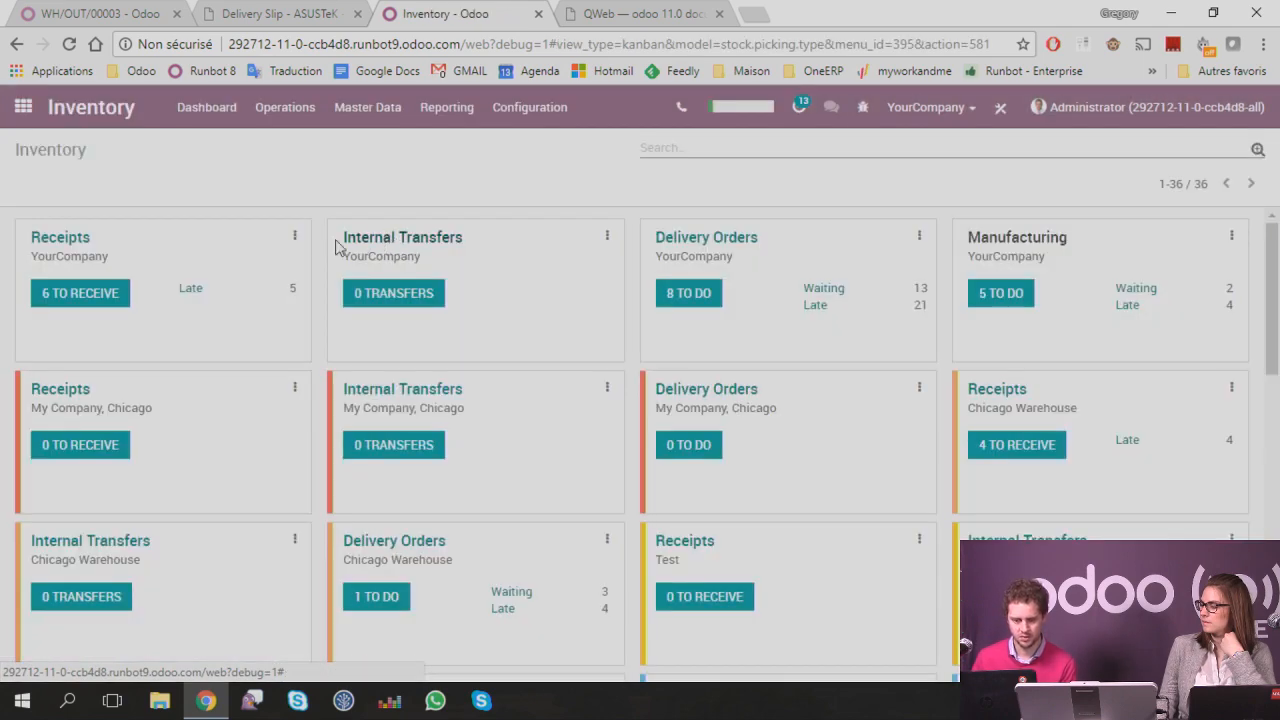
scroll(740, 294, "down", 1)
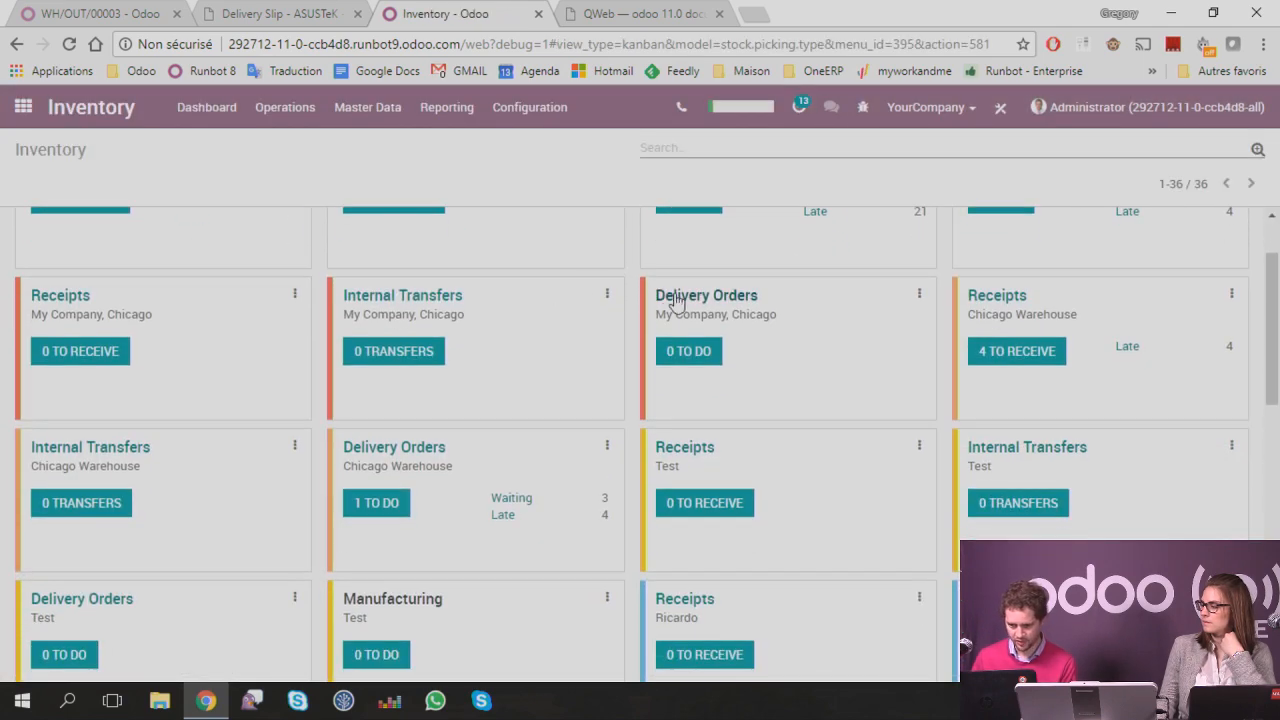
scroll(677, 300, "down", 1)
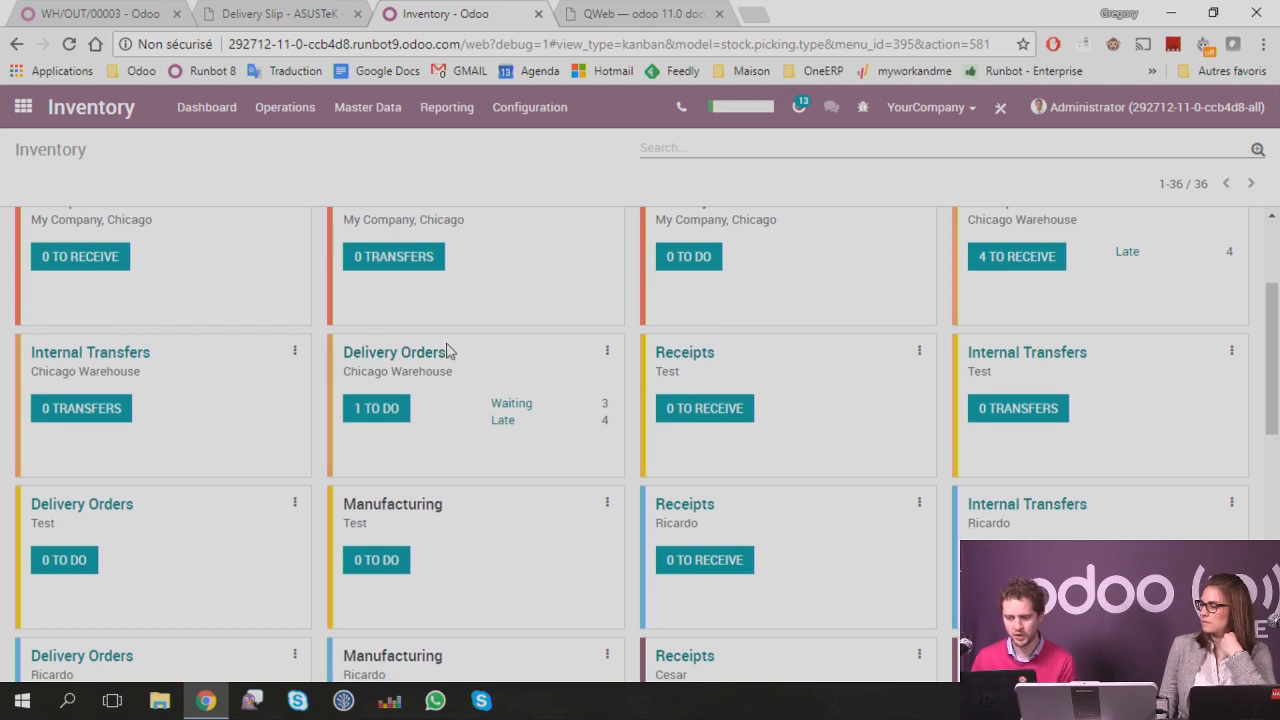
Step: Open the settings of the Test warehouse's Receipts operation type
scroll(447, 350, "down", 1)
left_click(919, 260)
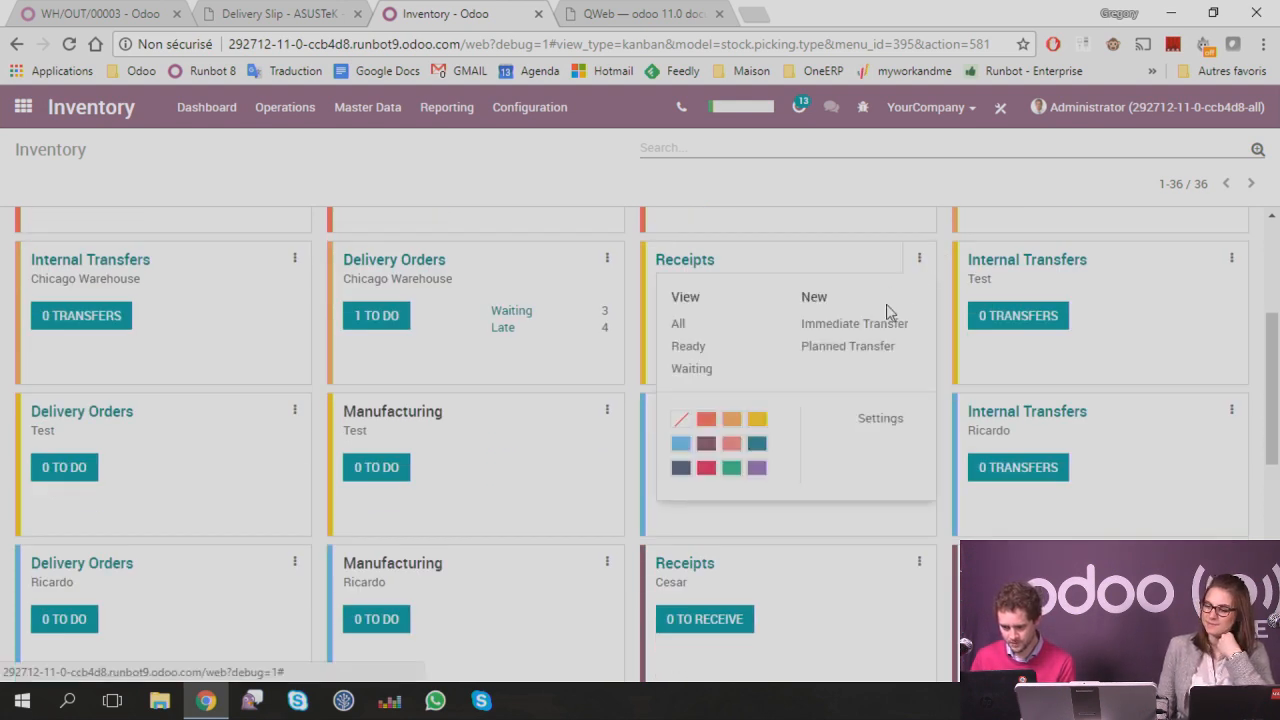
left_click(880, 418)
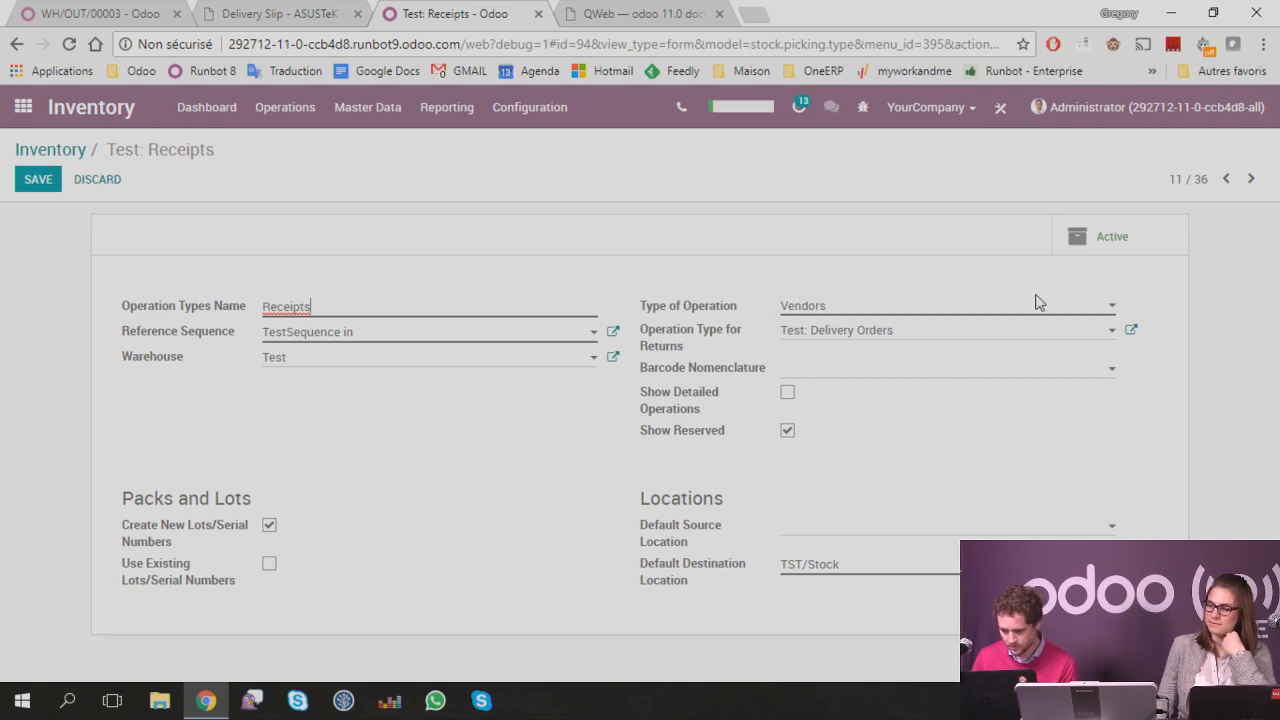
Step: Return to the Inventory app, open the first record in the list of all transfers, and browse the following transfers
left_click(22, 107)
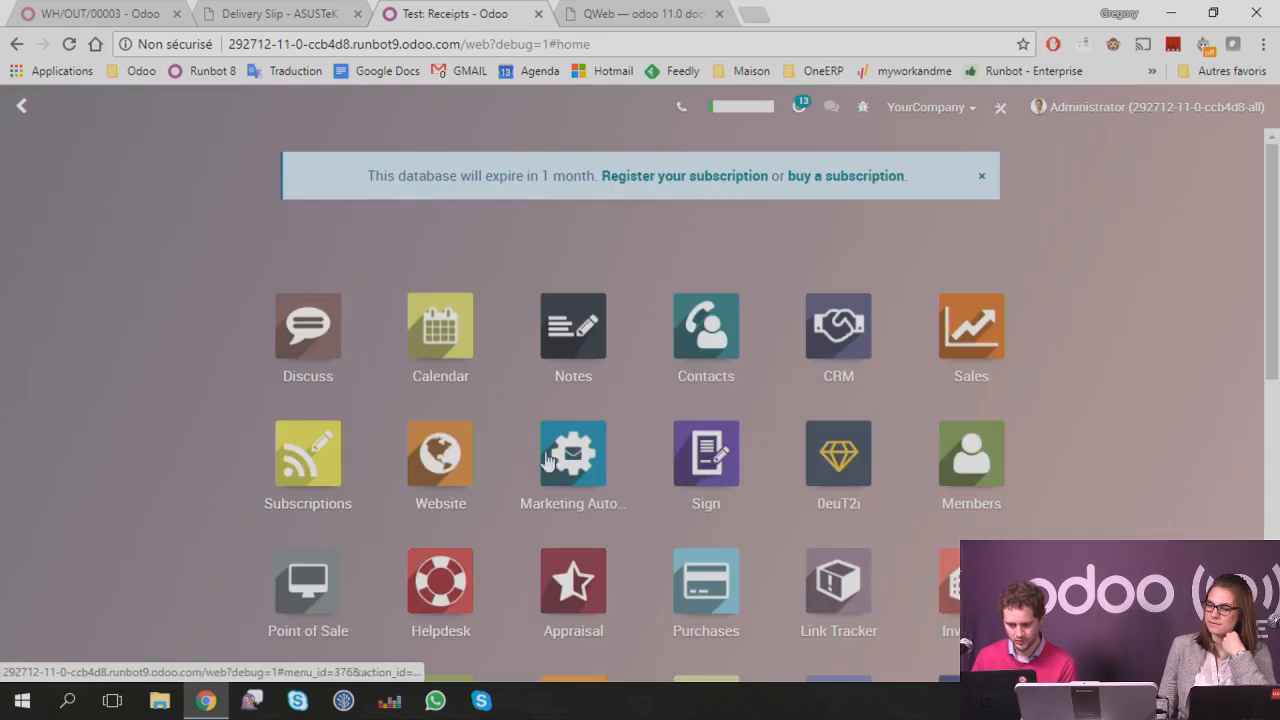
scroll(600, 440, "down", 4)
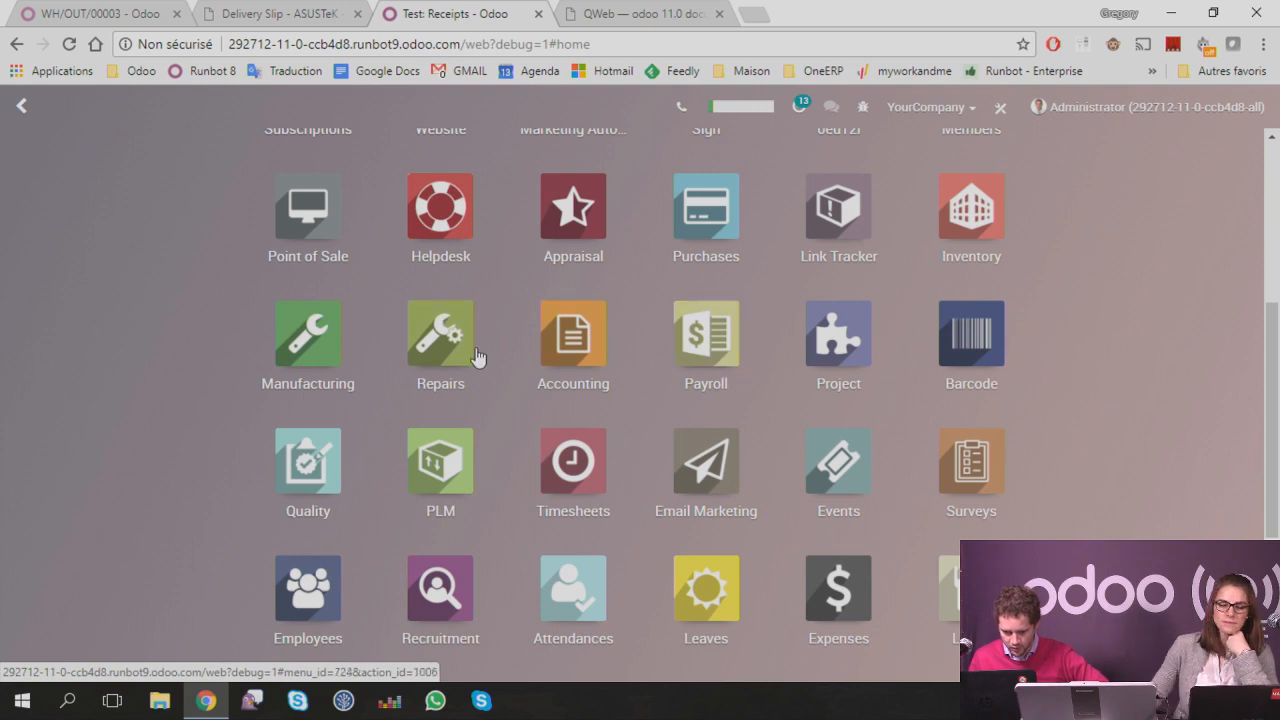
left_click(950, 235)
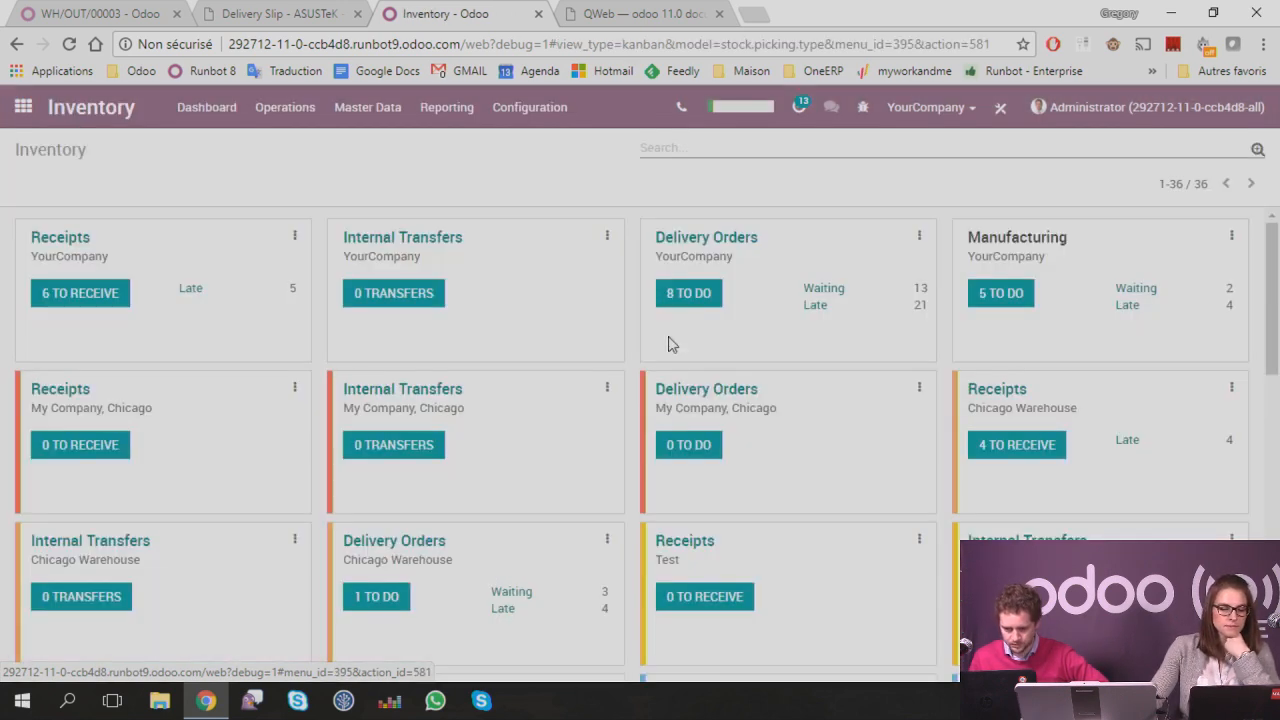
left_click(285, 107)
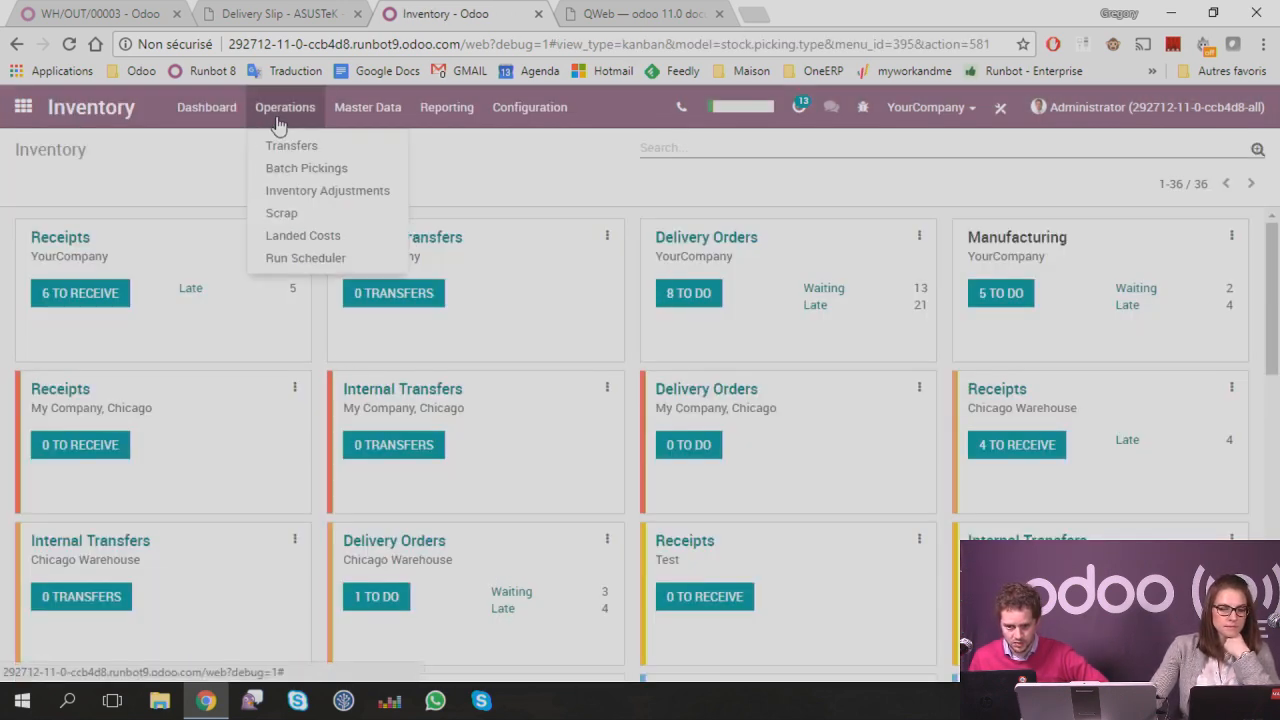
left_click(320, 149)
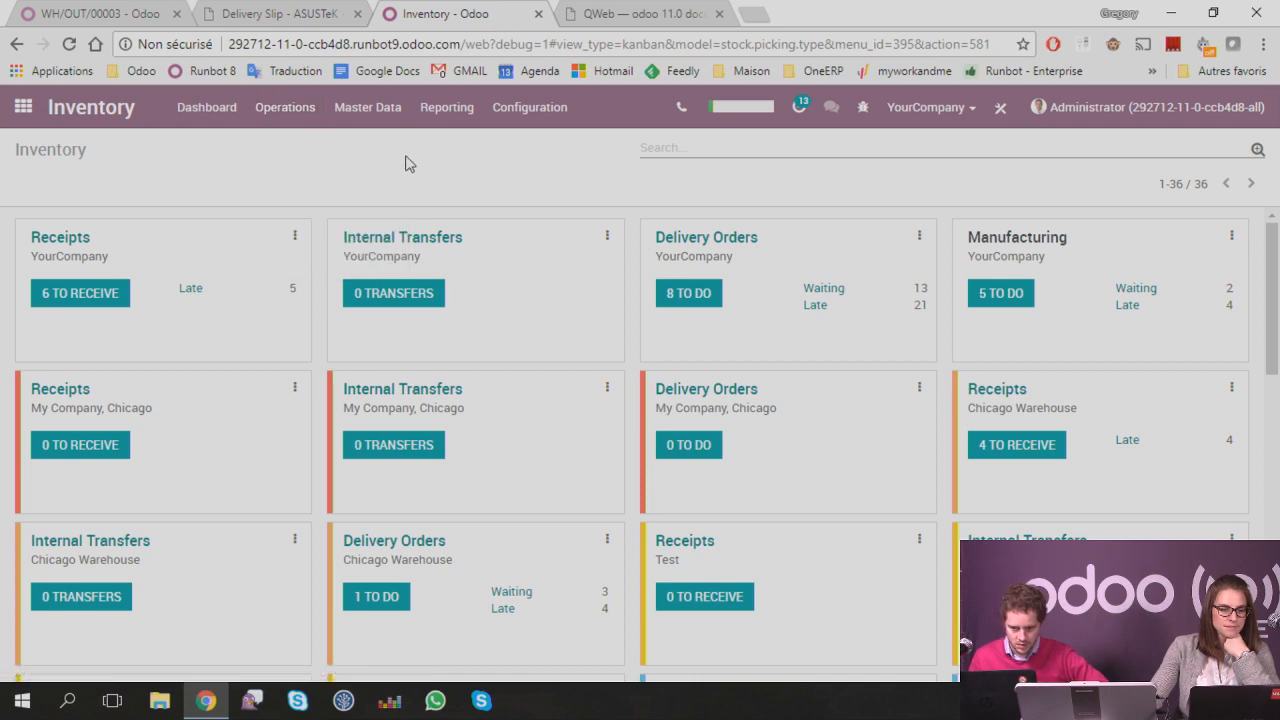
left_click(123, 312)
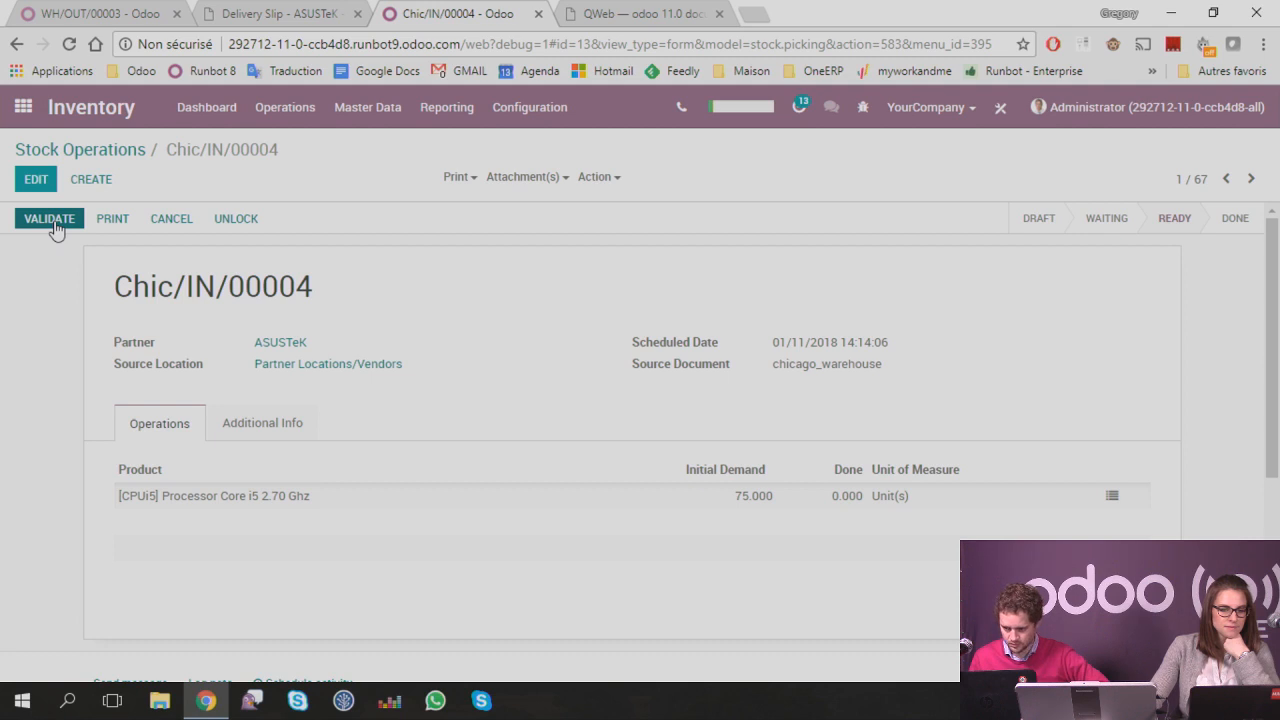
left_click(1251, 178)
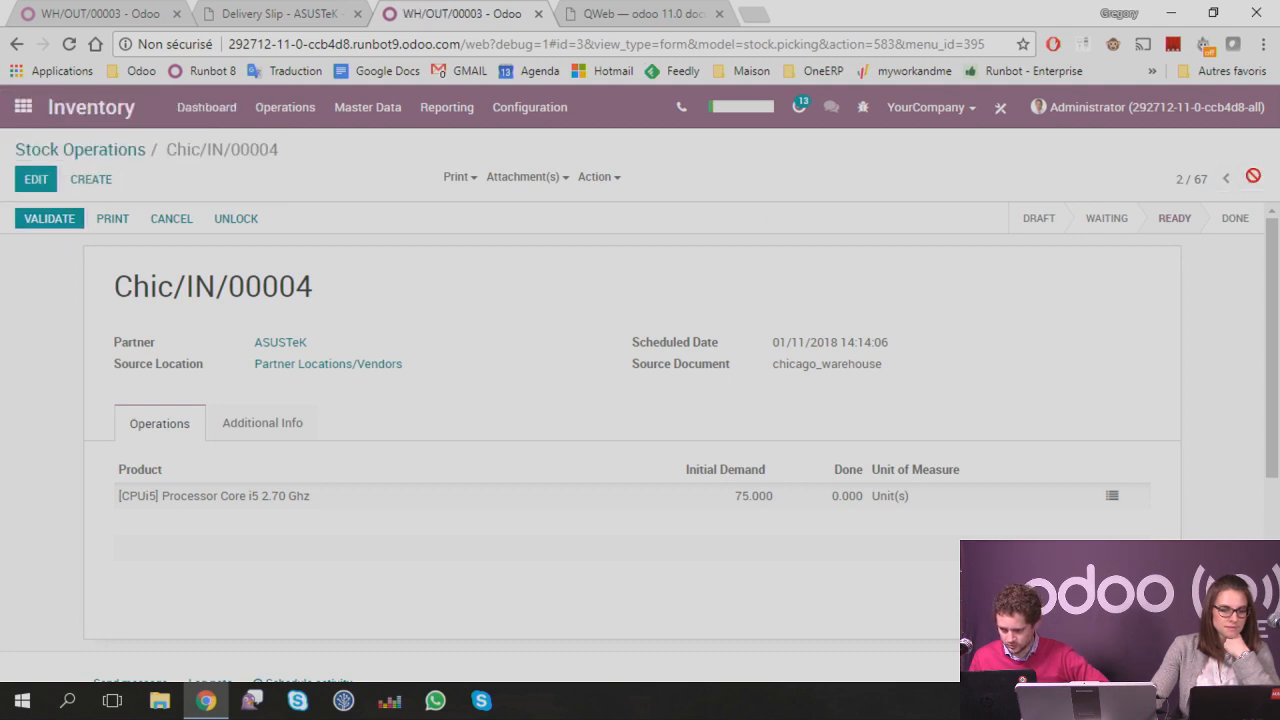
left_click(1251, 178)
Step: Open YourCompany's ready receipts from the Inventory dashboard and browse from WH/IN/00003 to WH/IN/00004
left_click(224, 116)
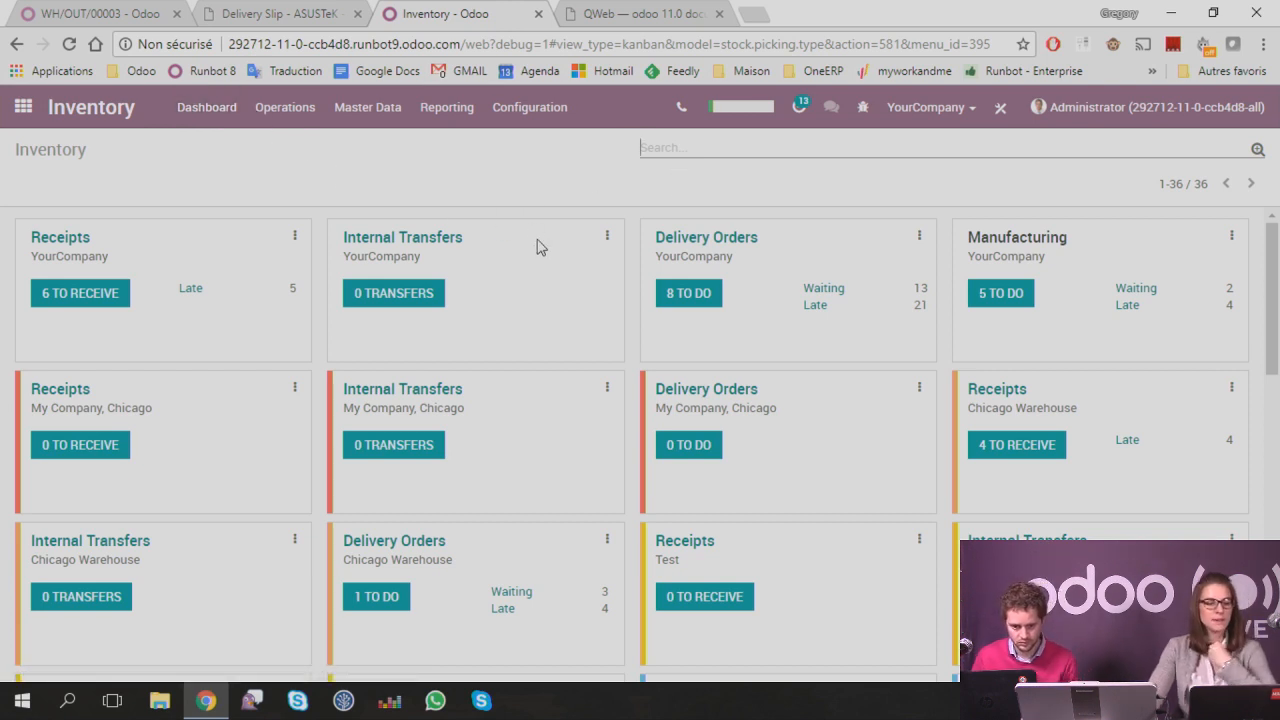
left_click(100, 300)
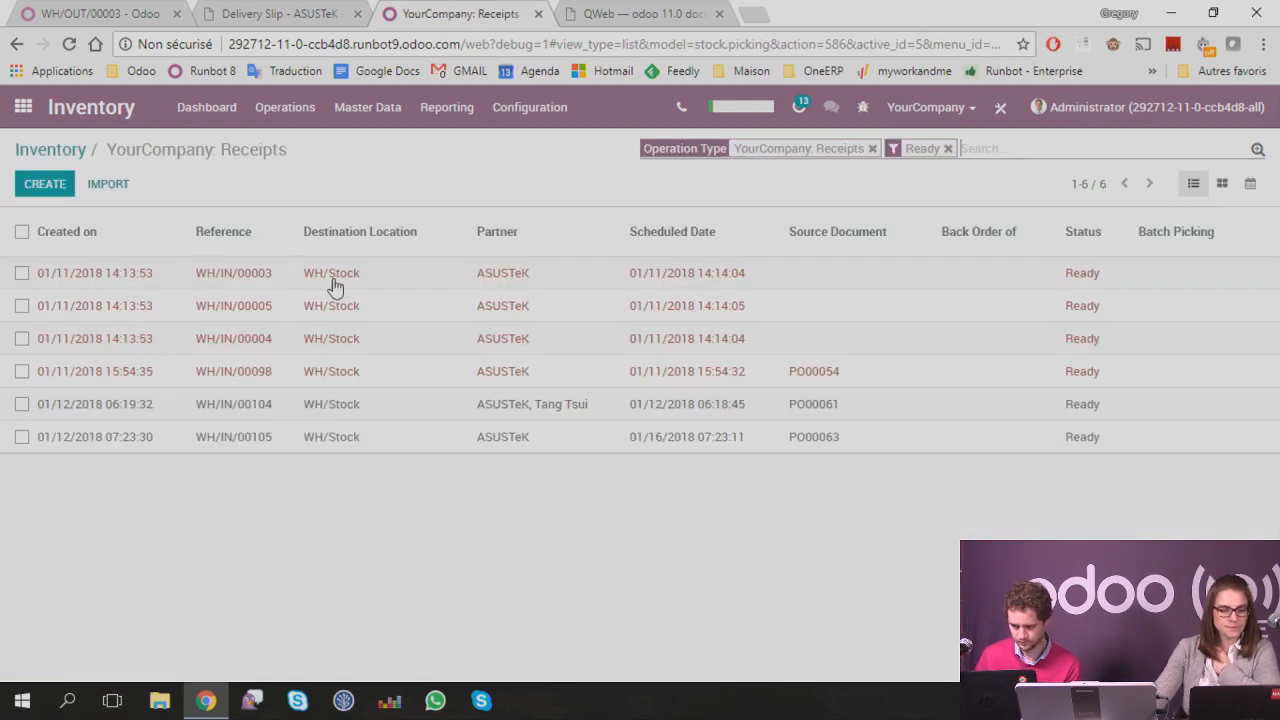
left_click(335, 287)
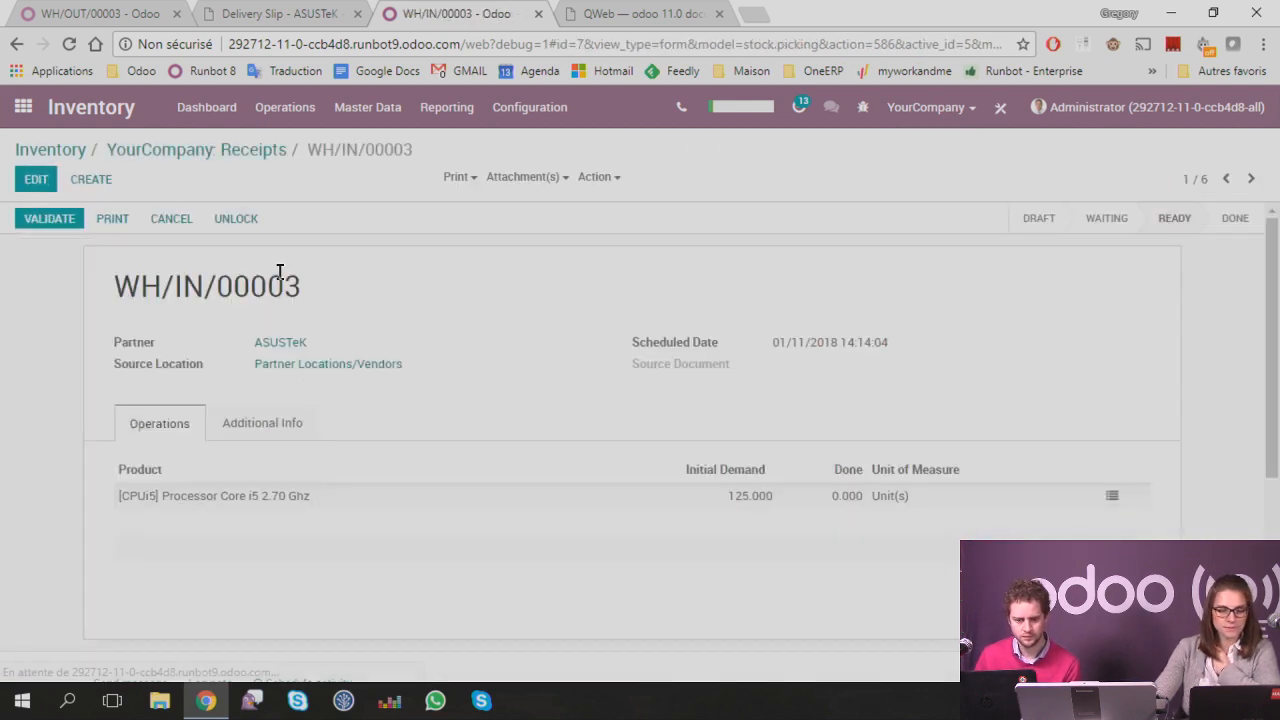
left_click(52, 219)
left_click(222, 286)
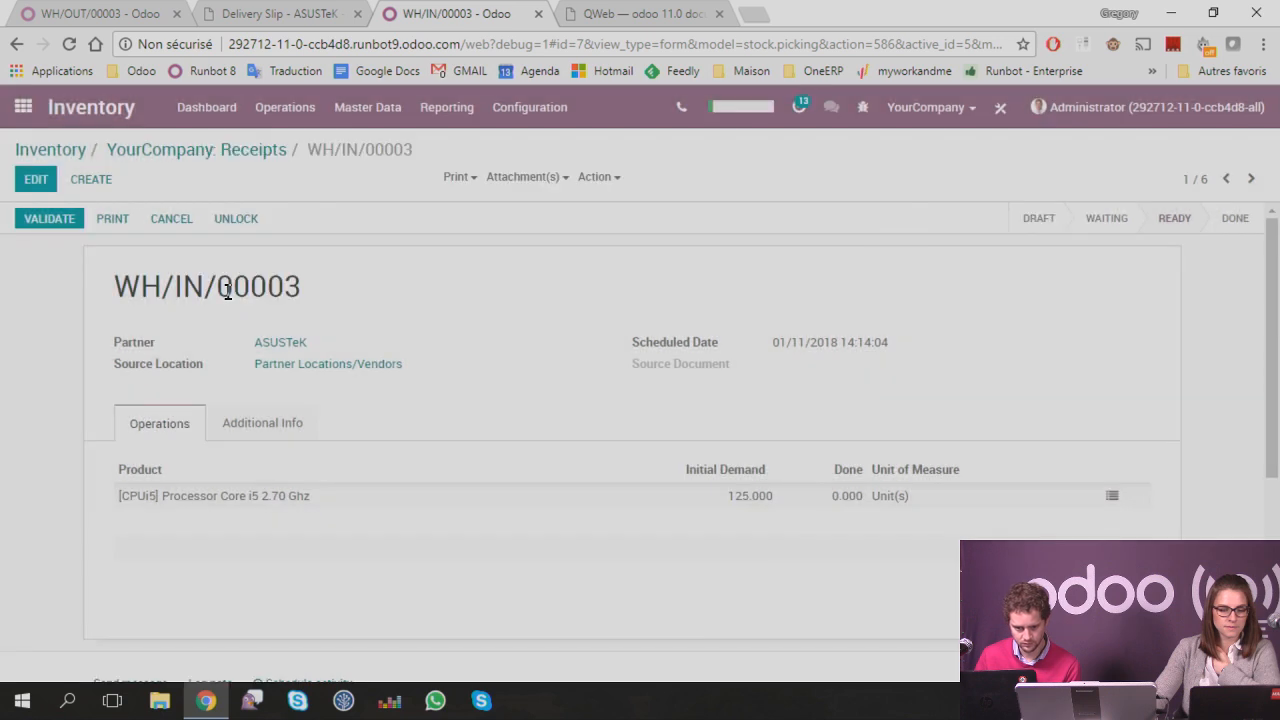
left_click(1251, 178)
left_click(1251, 183)
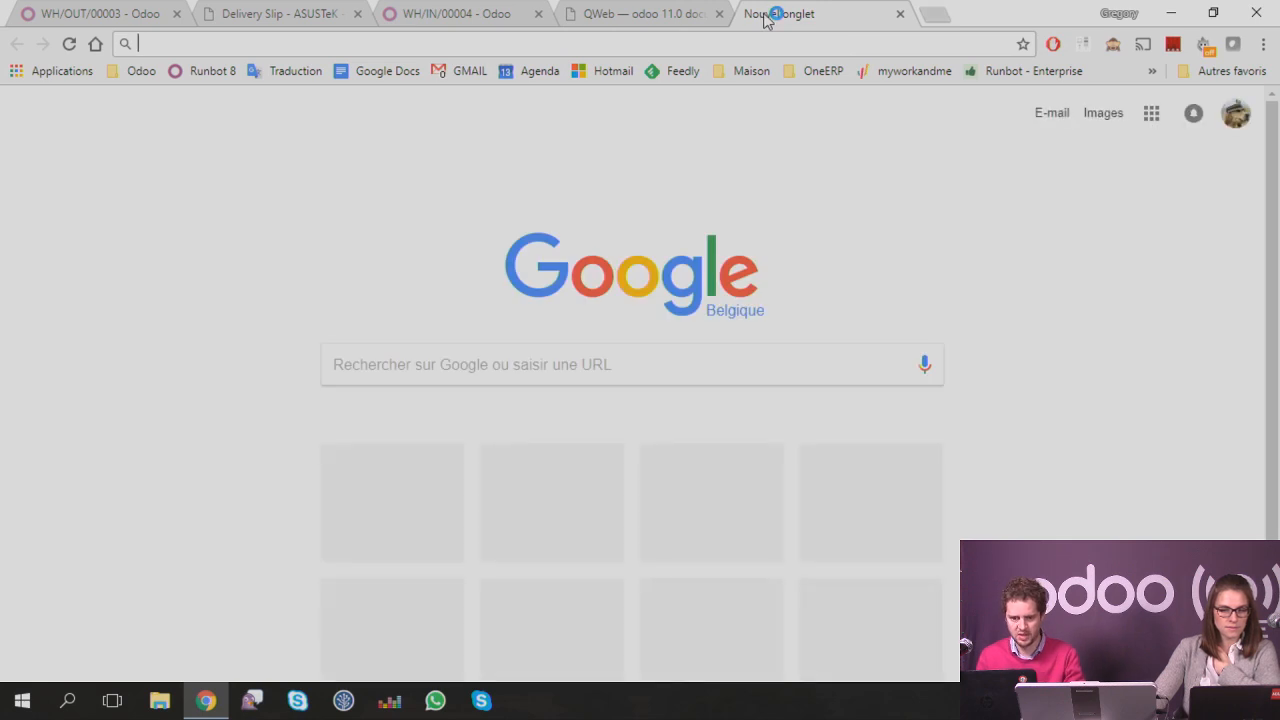
Step: Open the Odoo 11.0 user documentation in a new browser tab and go to its Inventory section
type("www.o")
key("Down")
key("Return")
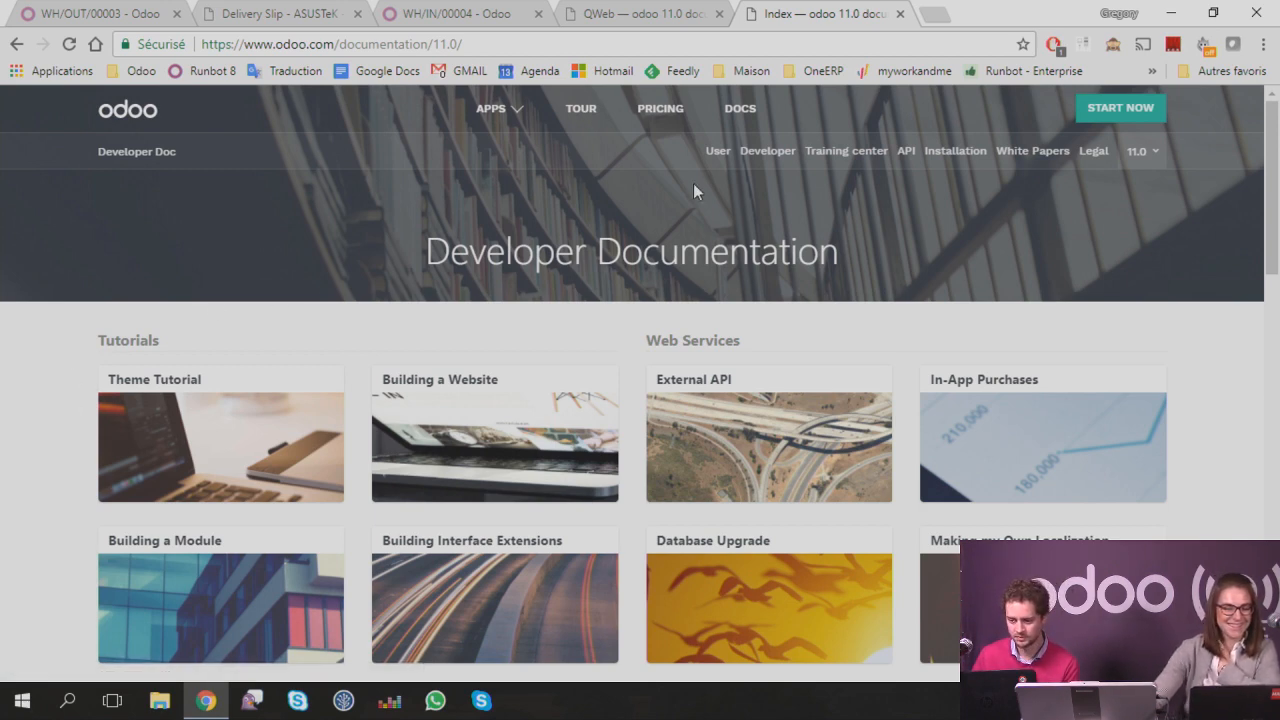
left_click(712, 165)
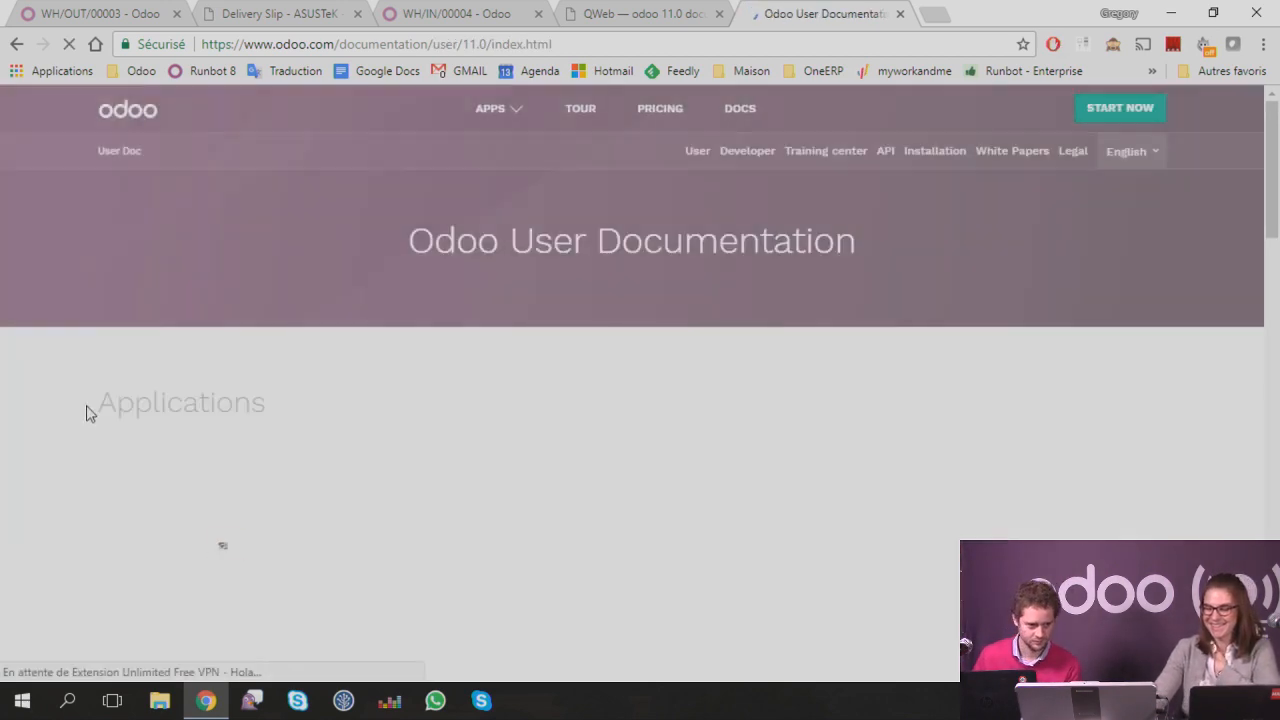
scroll(243, 437, "down", 5)
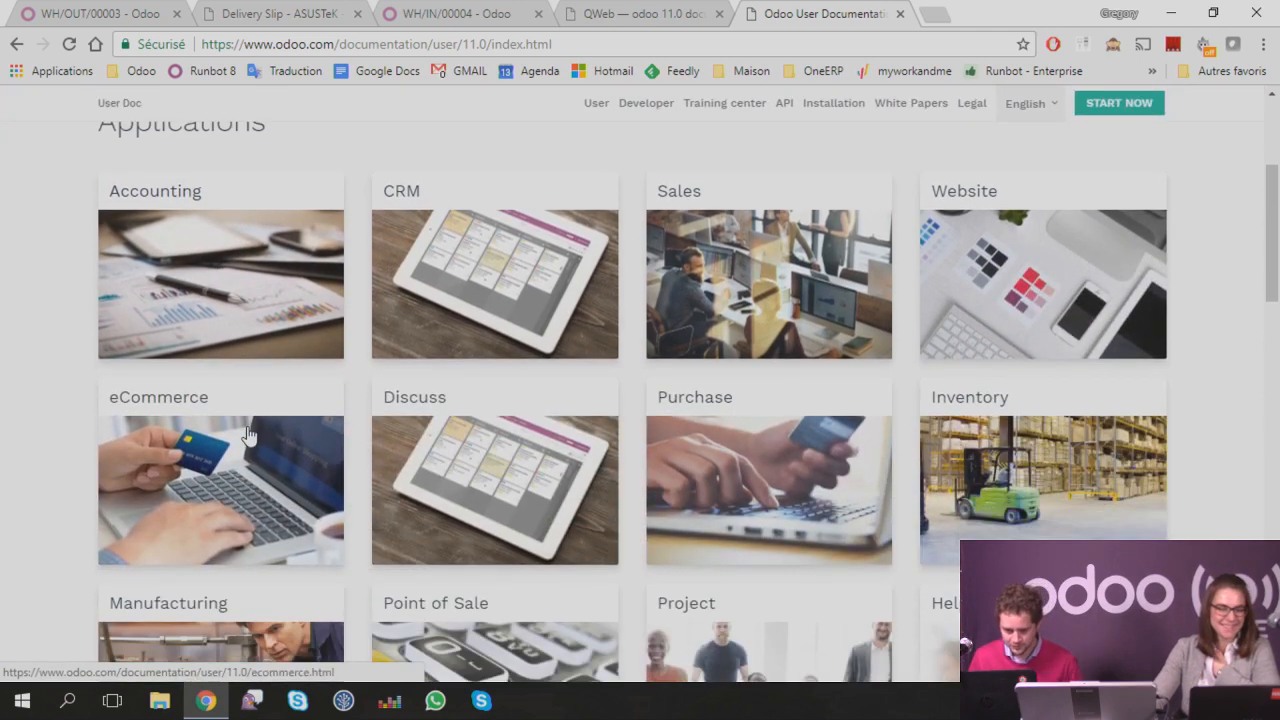
scroll(250, 437, "down", 1)
scroll(420, 430, "up", 1)
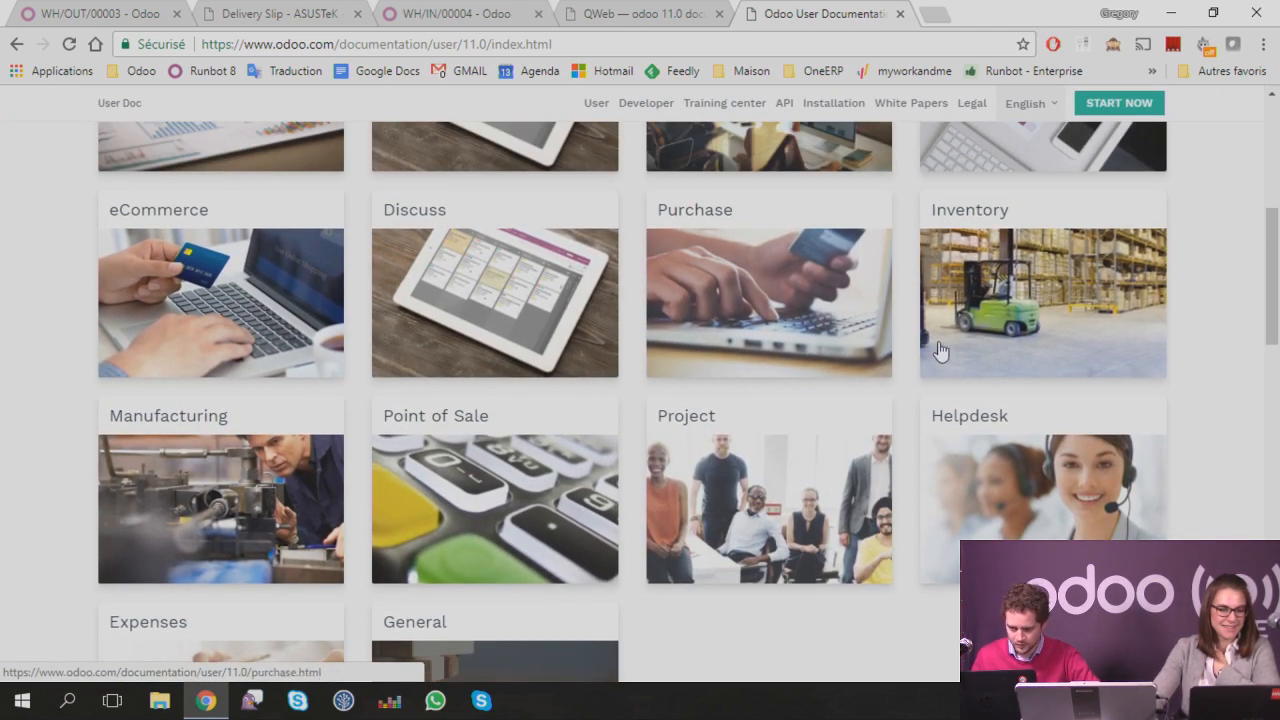
left_click(978, 330)
Step: Search the Inventory documentation page for "qualit" and read the article on adding a quality control step in goods receipt (3 steps)
scroll(505, 450, "down", 3)
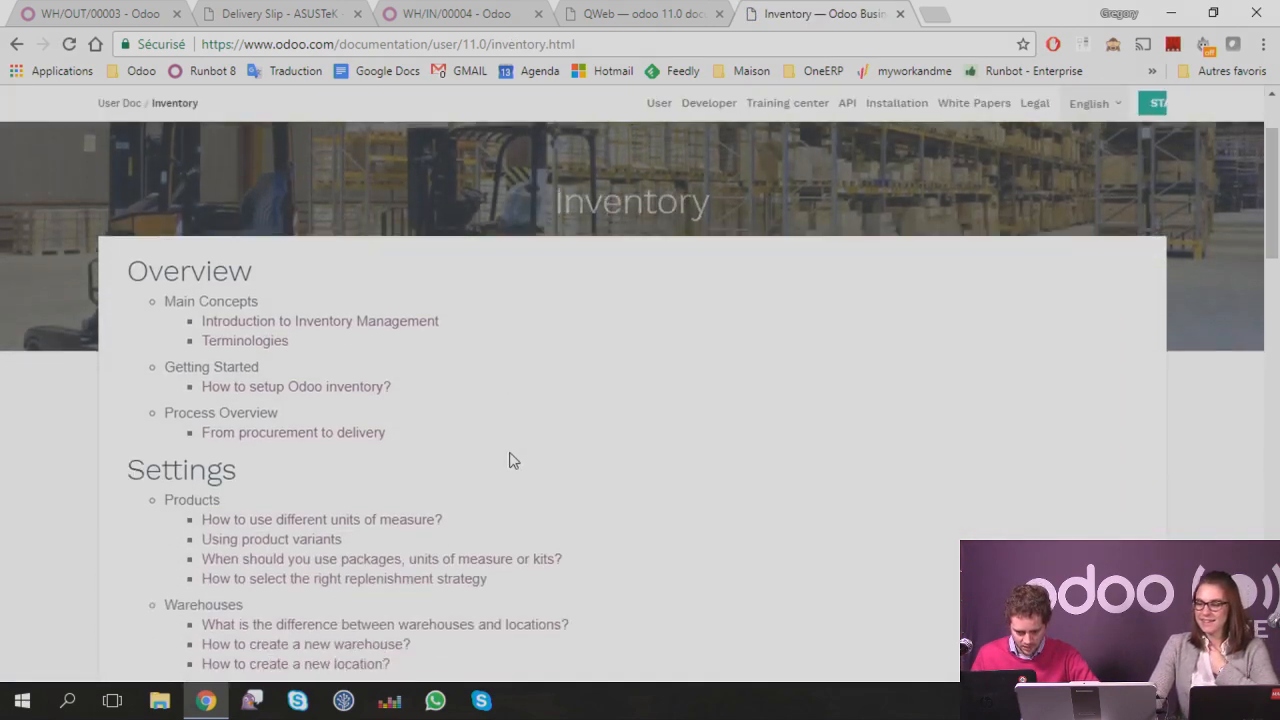
scroll(507, 458, "down", 2)
key("ctrl+f")
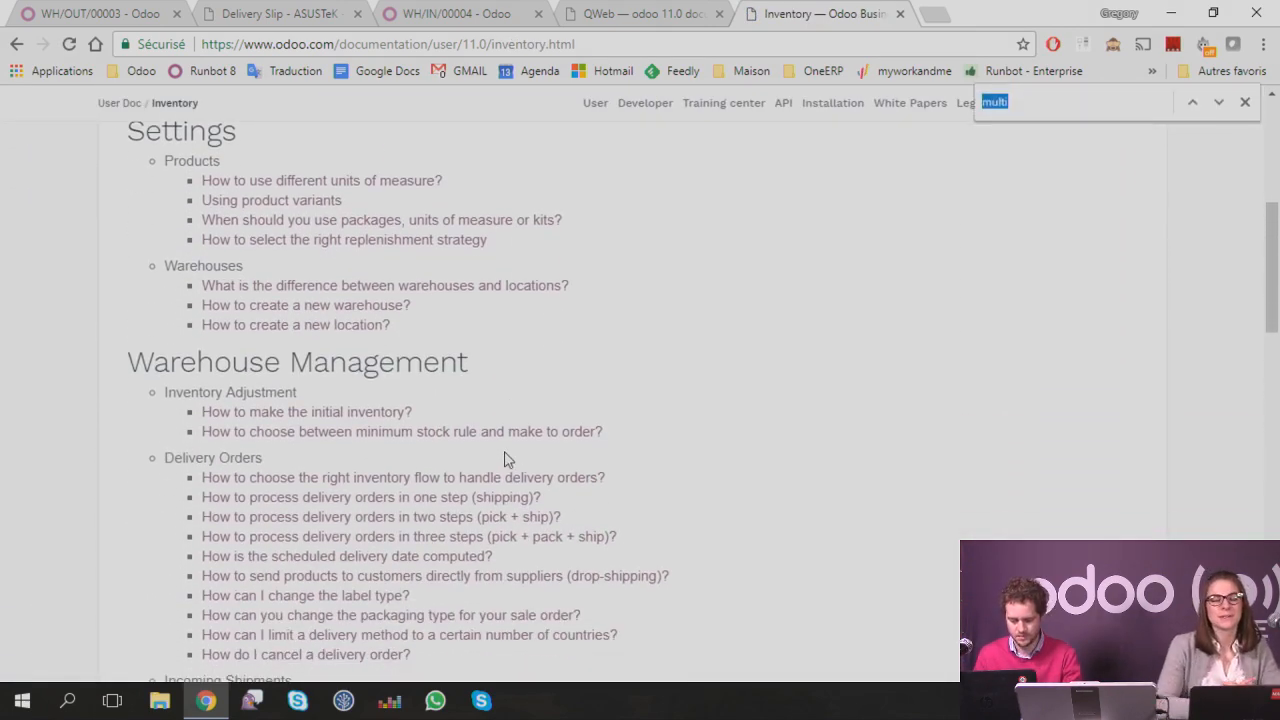
type("quali")
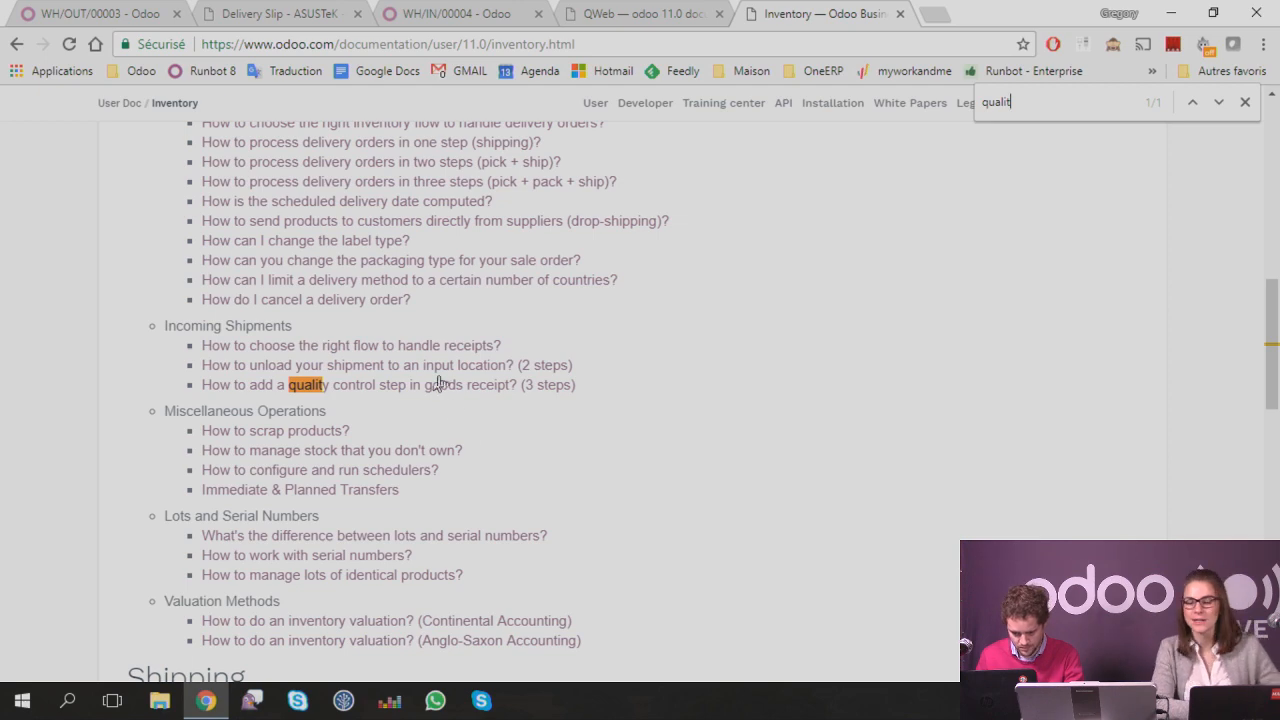
left_click(439, 390)
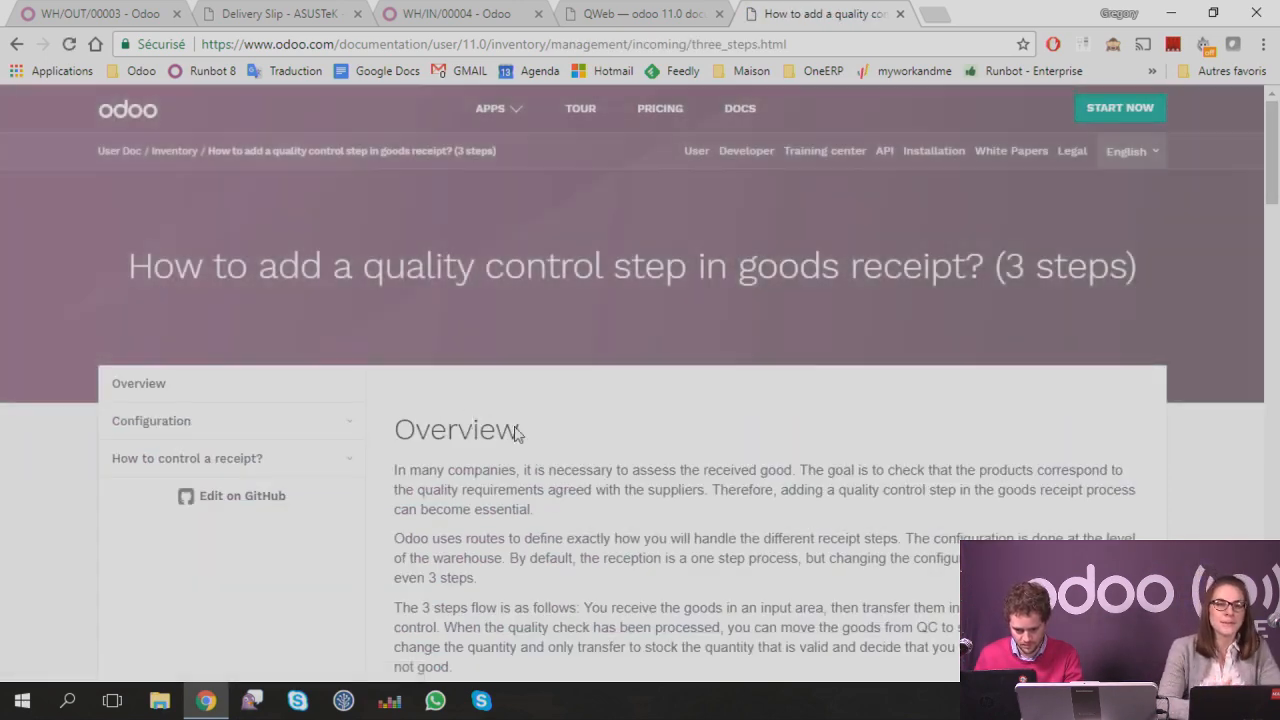
scroll(497, 428, "down", 5)
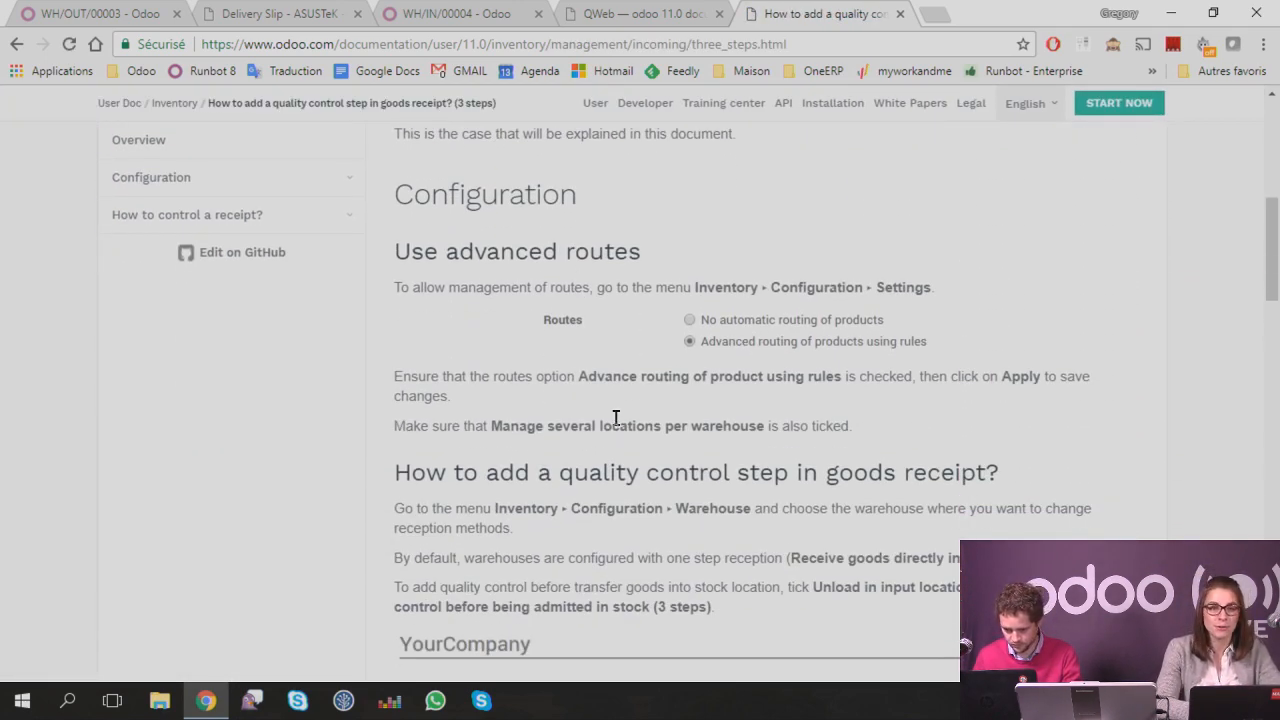
scroll(616, 417, "down", 3)
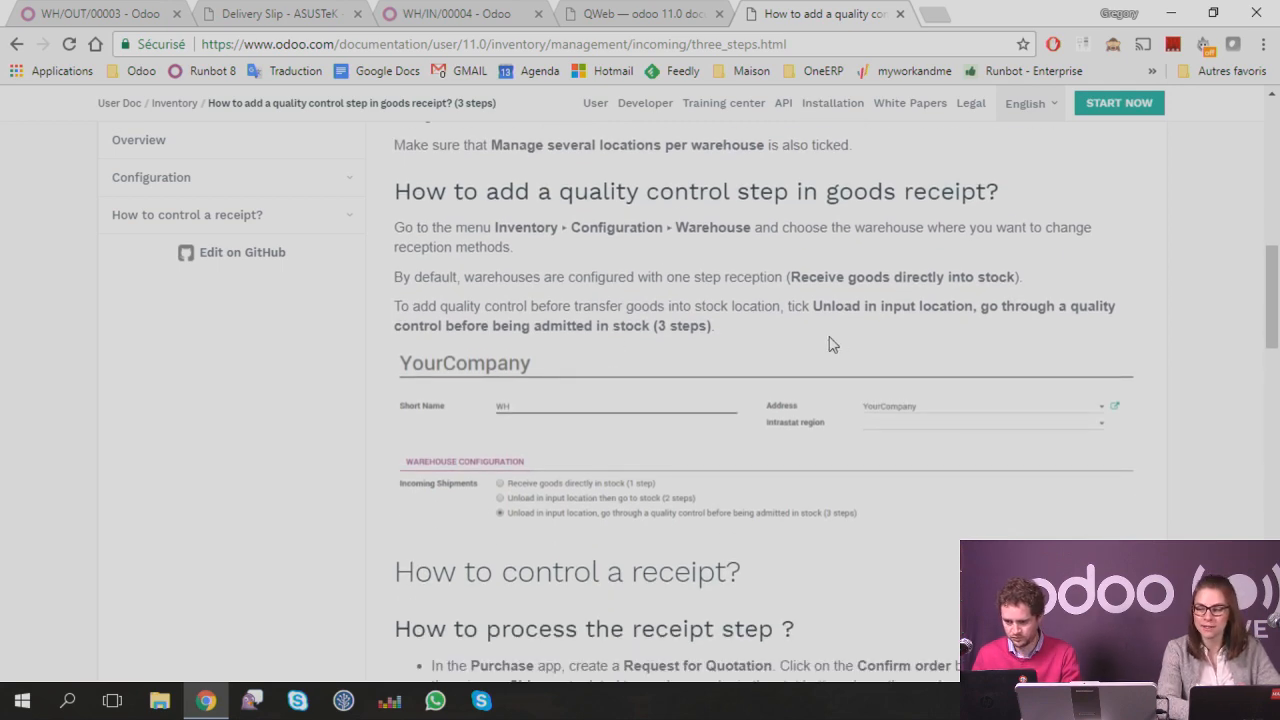
scroll(829, 344, "down", 8)
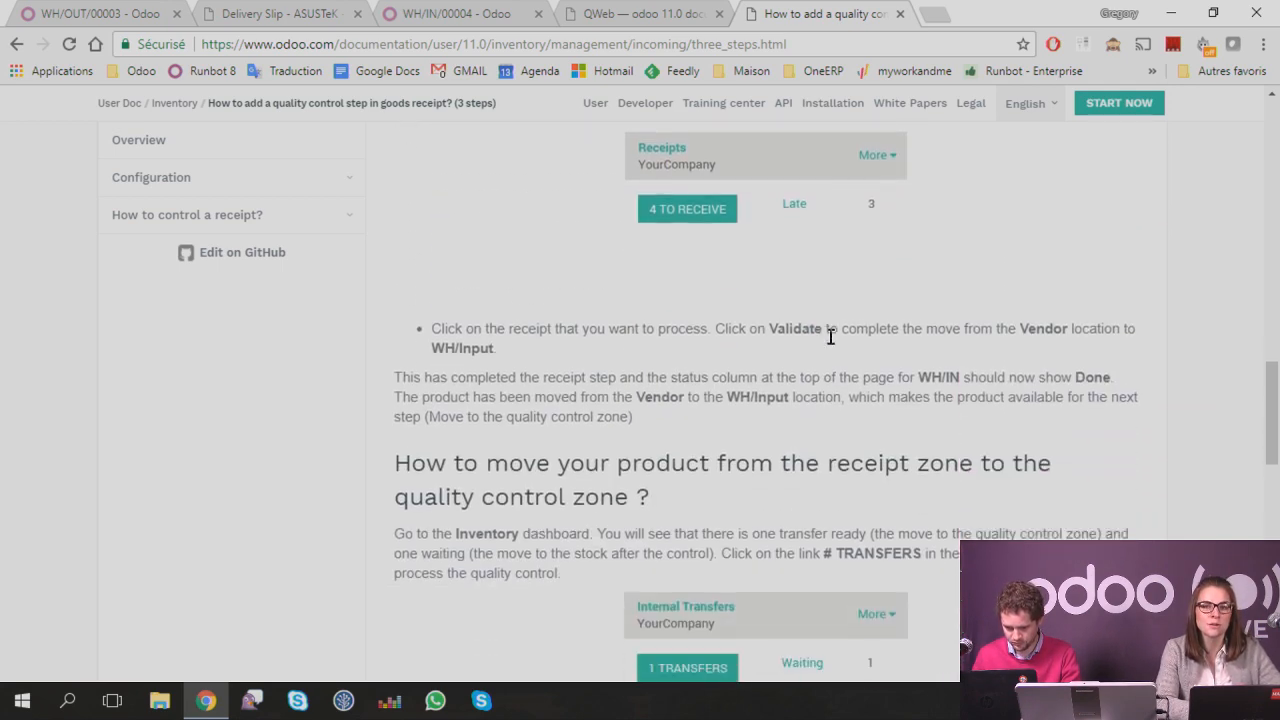
scroll(829, 344, "down", 9)
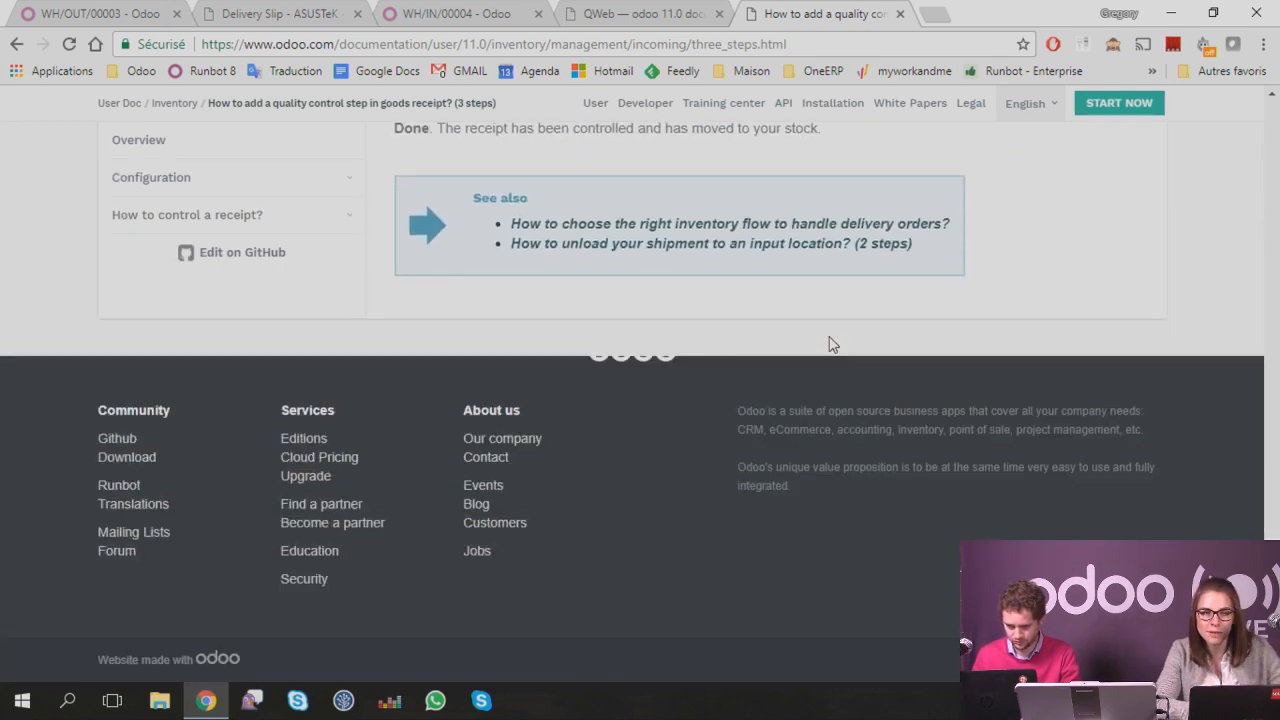
Step: Return to the Inventory app and open the YourCompany warehouse for editing
left_click(455, 12)
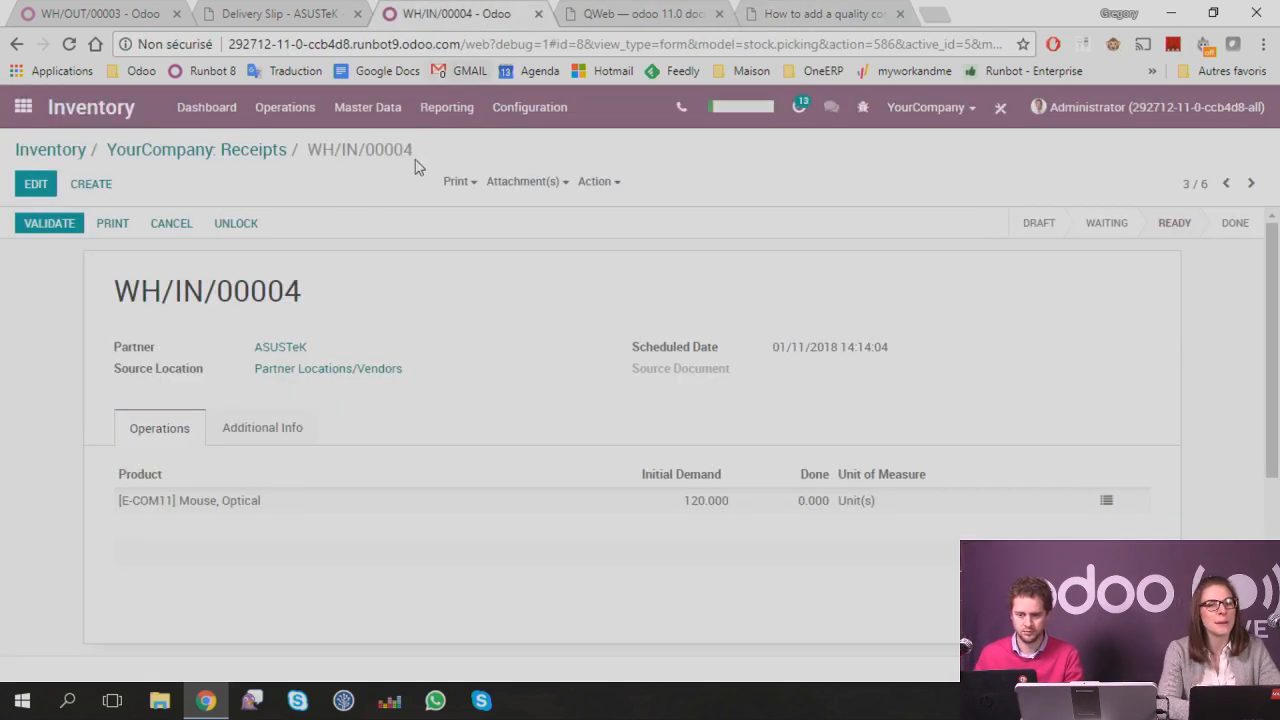
left_click(525, 108)
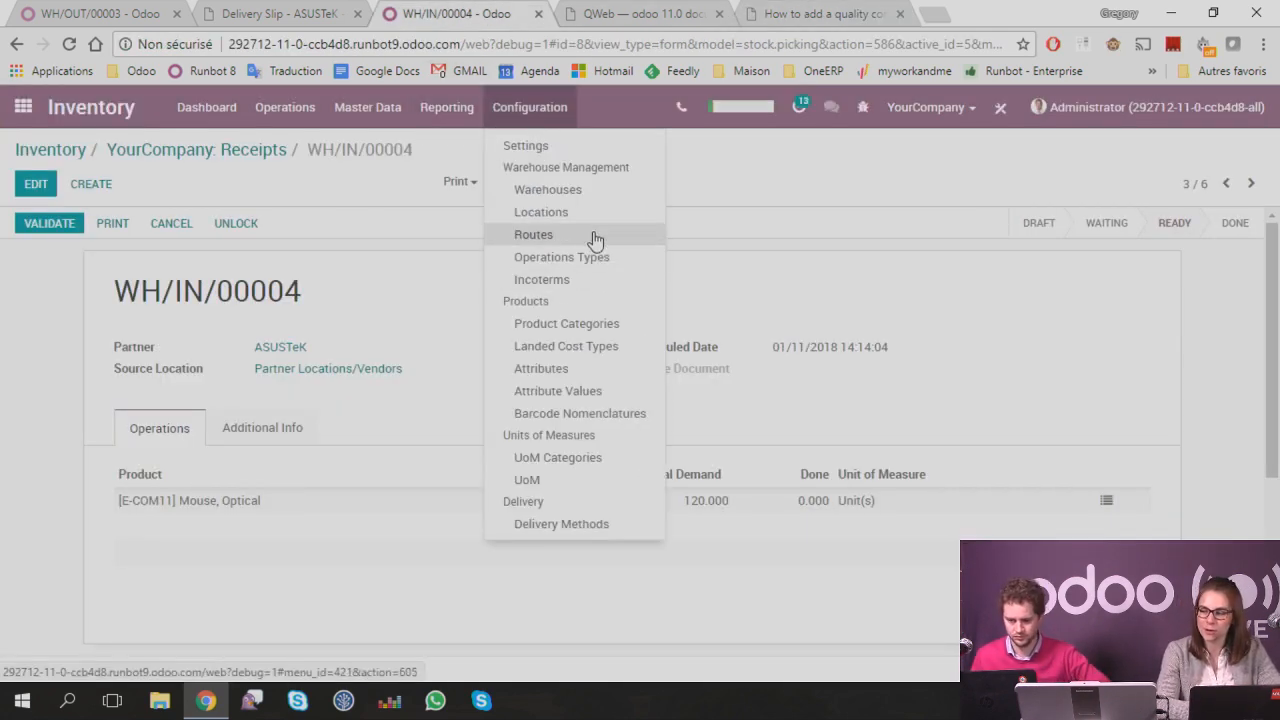
left_click(600, 190)
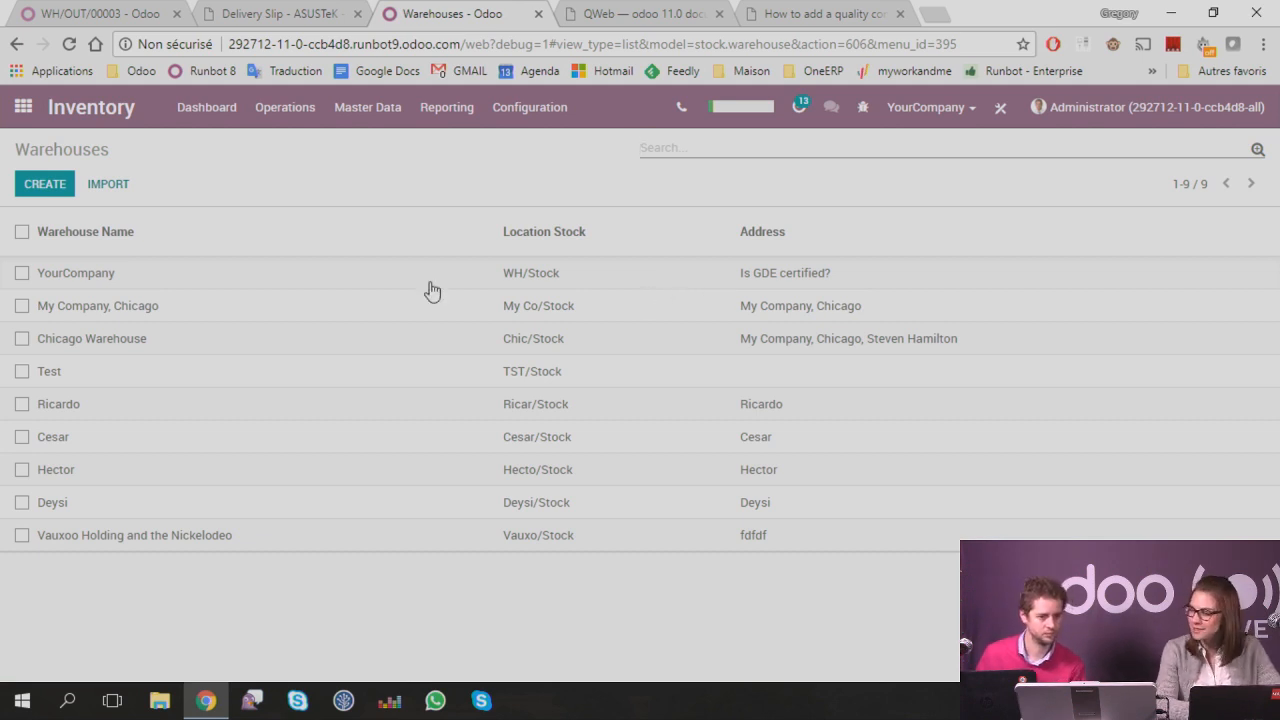
left_click(92, 268)
left_click(50, 188)
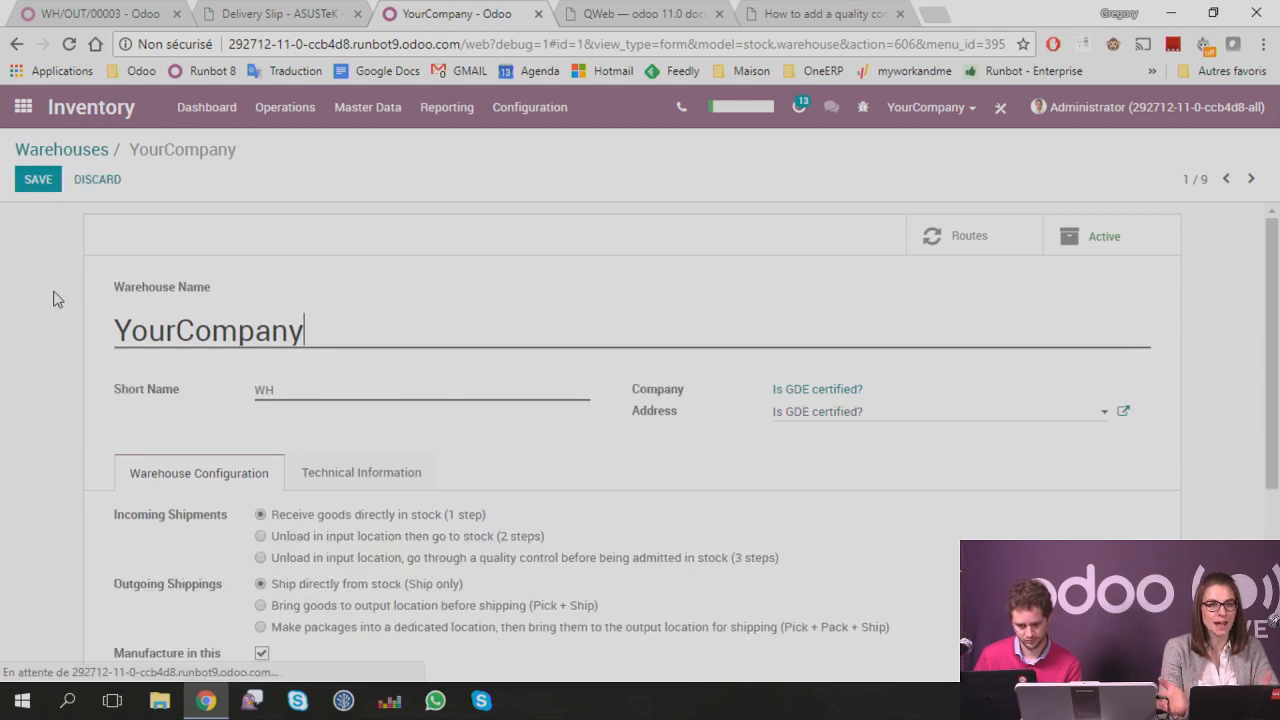
Step: Set the warehouse's Incoming Shipments to go through a quality control before being admitted in stock (3 steps) and save it
scroll(51, 300, "down", 2)
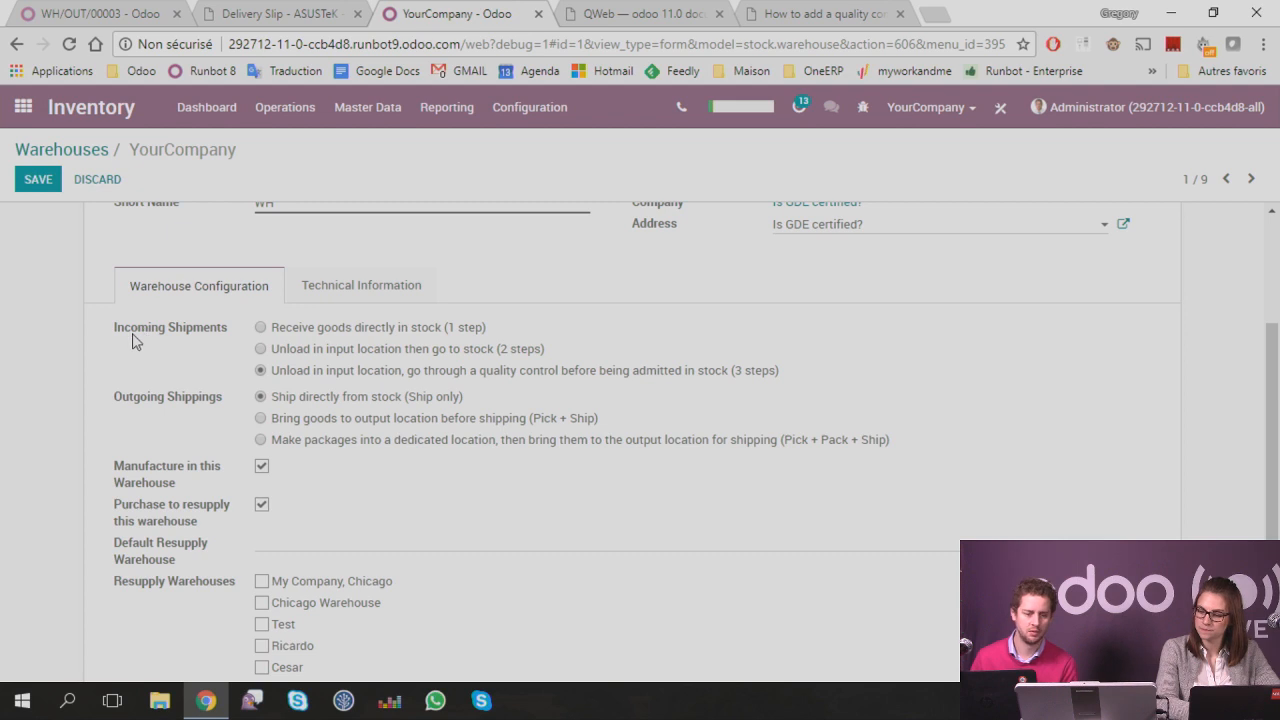
mouse_move(132, 335)
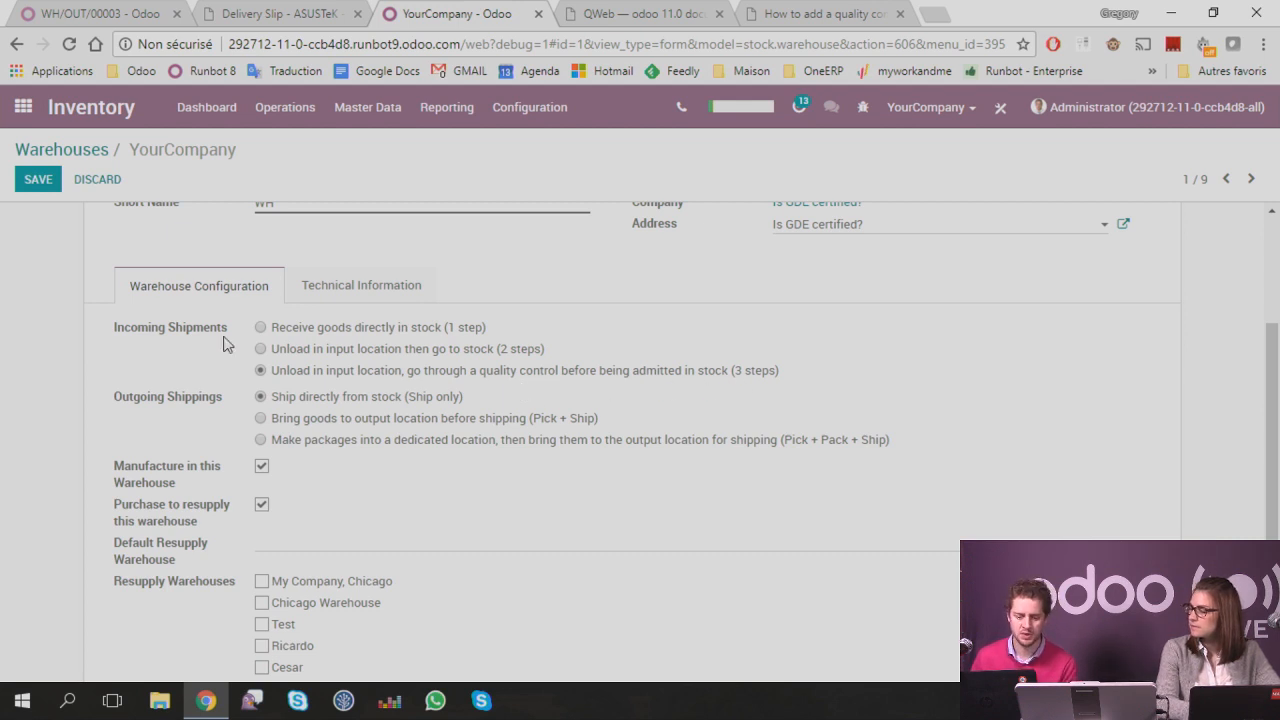
left_click(40, 180)
scroll(200, 515, "down", 1)
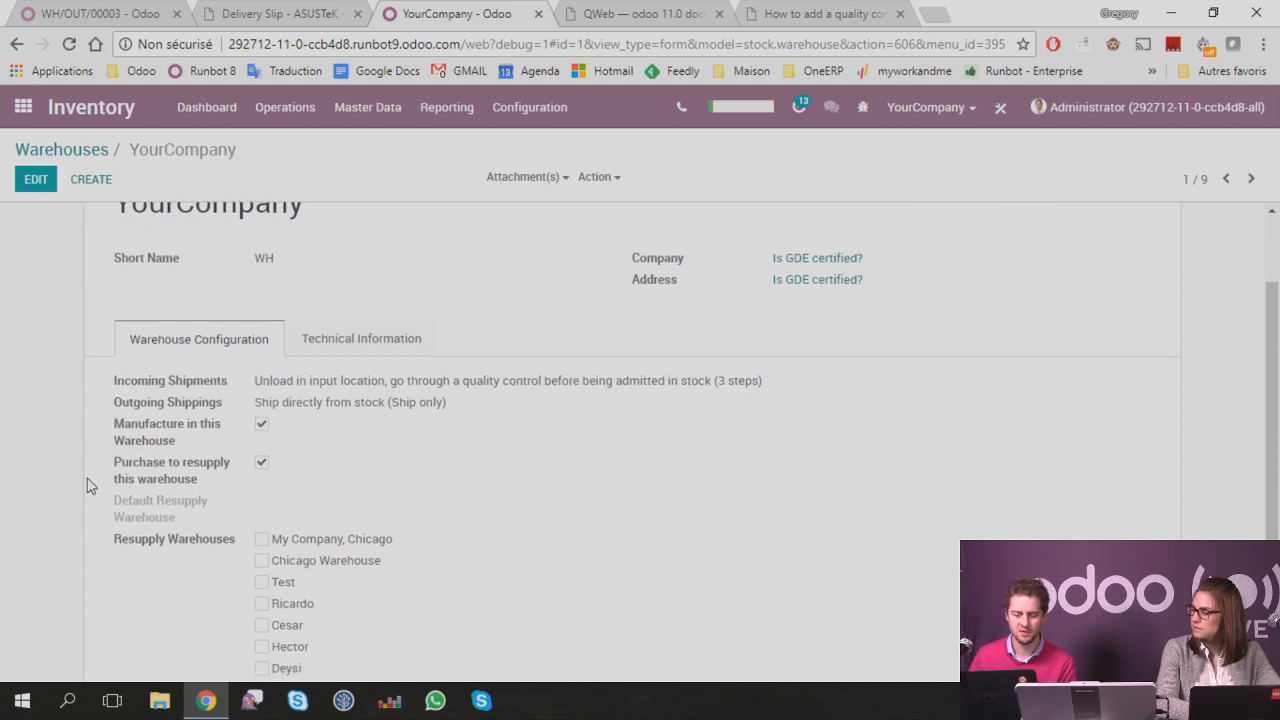
scroll(80, 430, "down", 1)
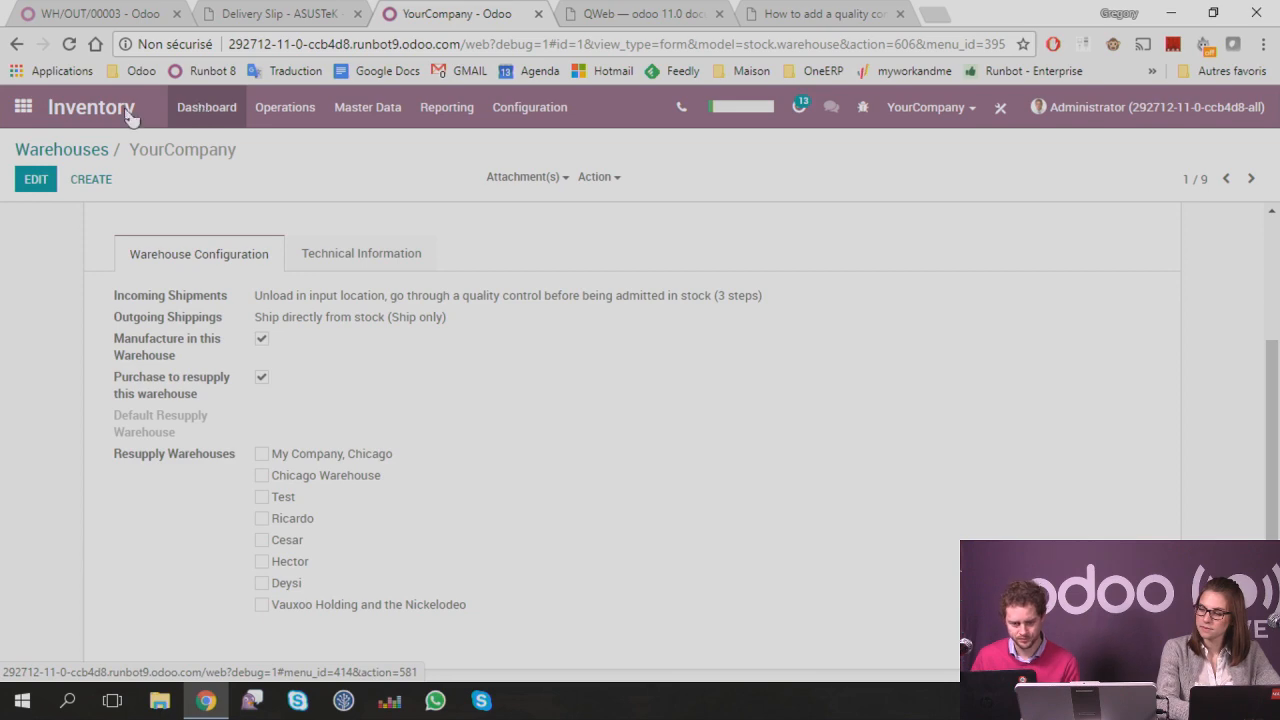
Step: Create a new request for quotation in the Purchases app with ASUSTeK as the vendor
left_click(23, 106)
scroll(895, 393, "down", 3)
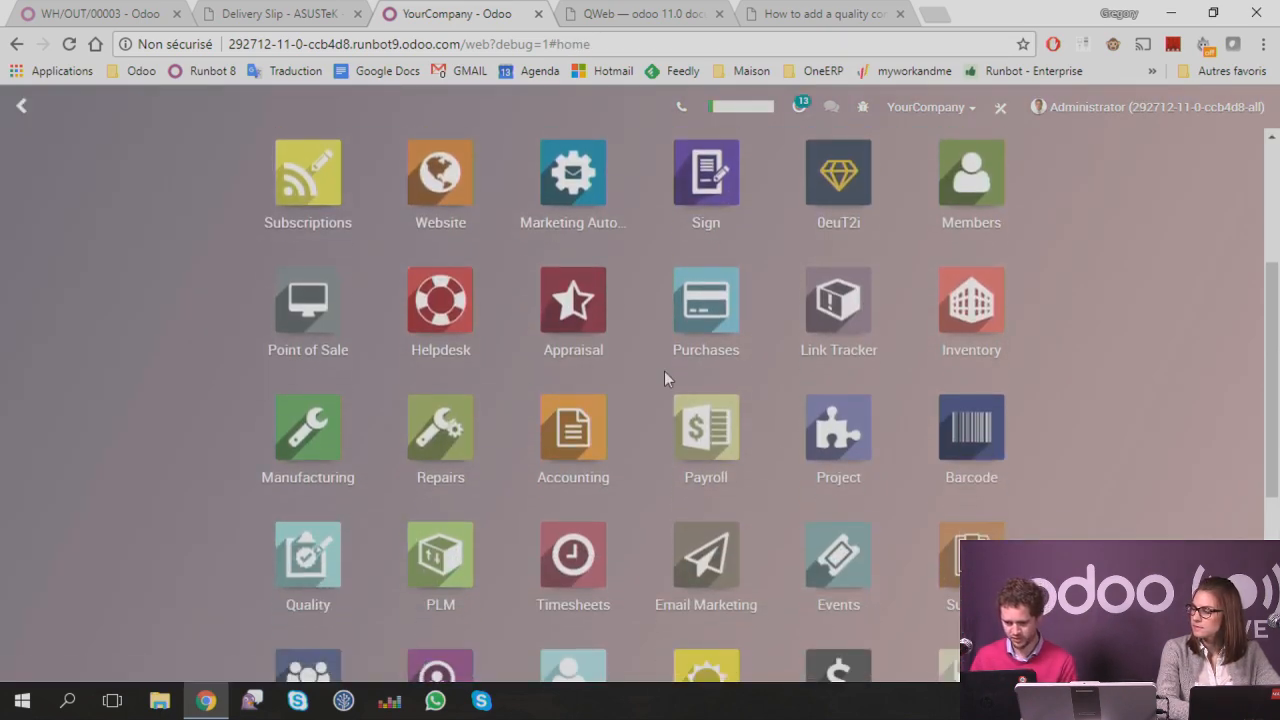
left_click(707, 318)
left_click(30, 183)
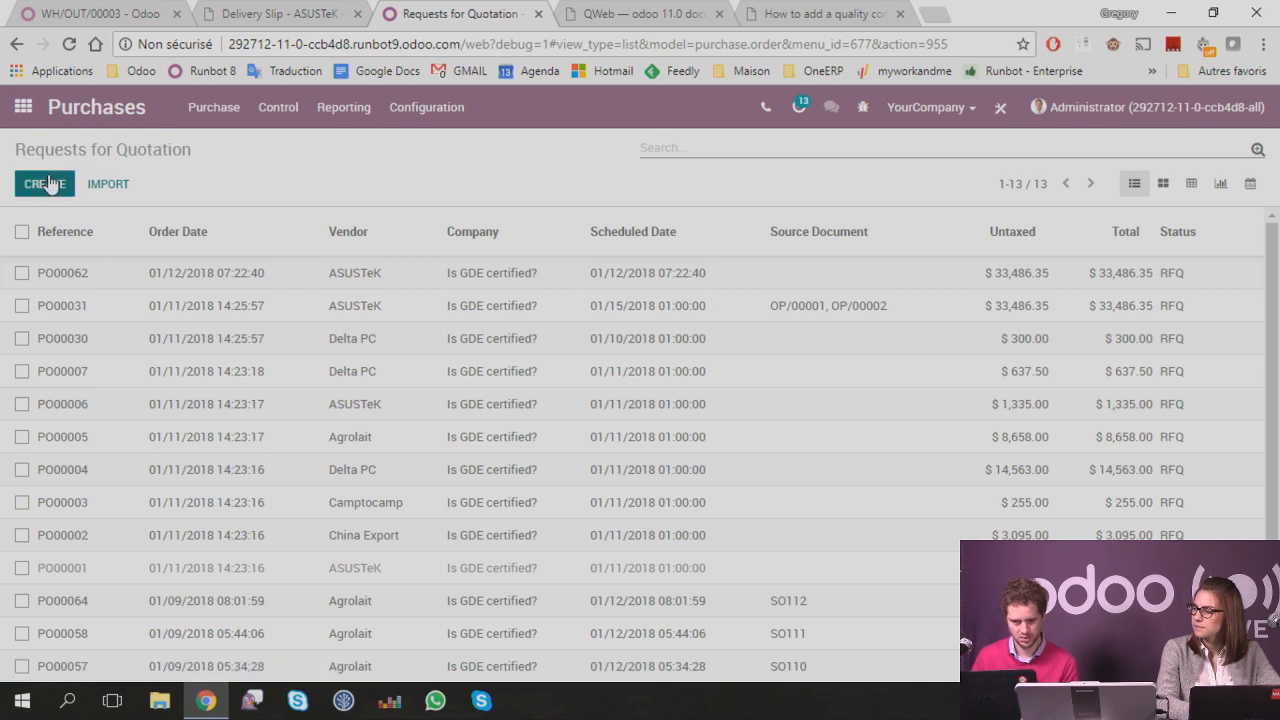
key("Down")
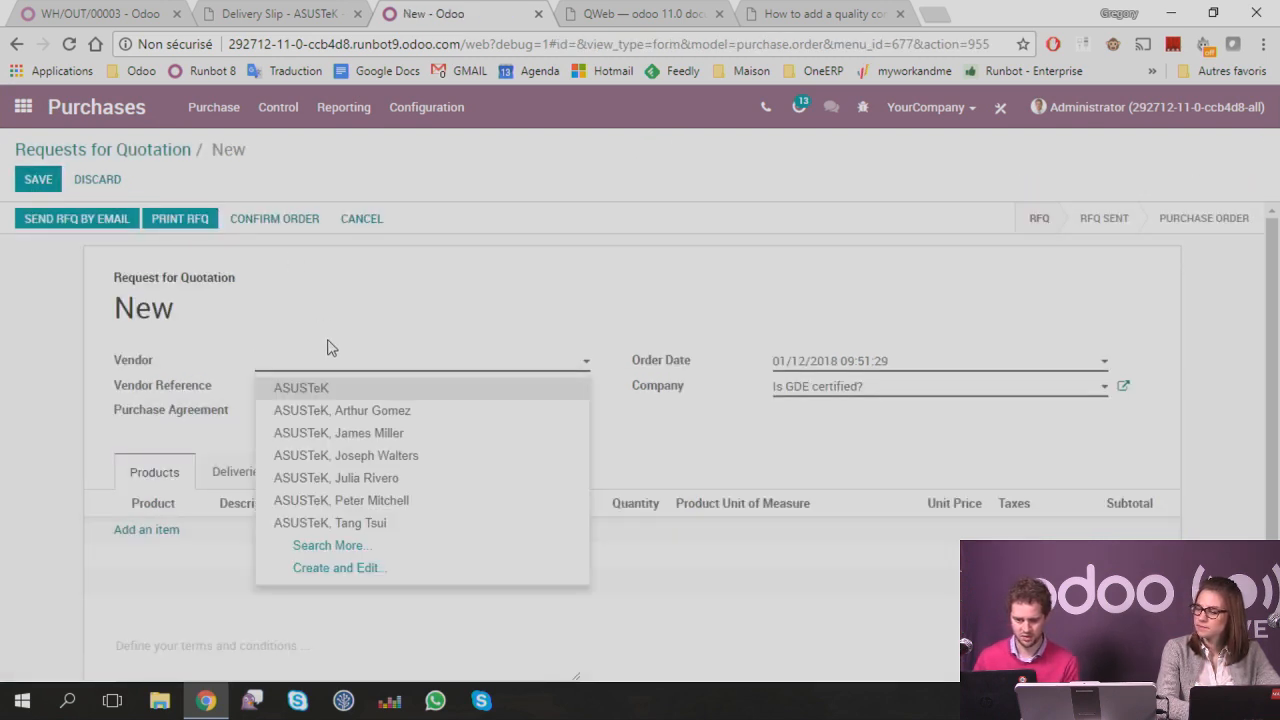
key("Return")
Step: Add the product [E-COM09] iMac to the request for quotation and dismiss the incoming chat window
left_click(140, 531)
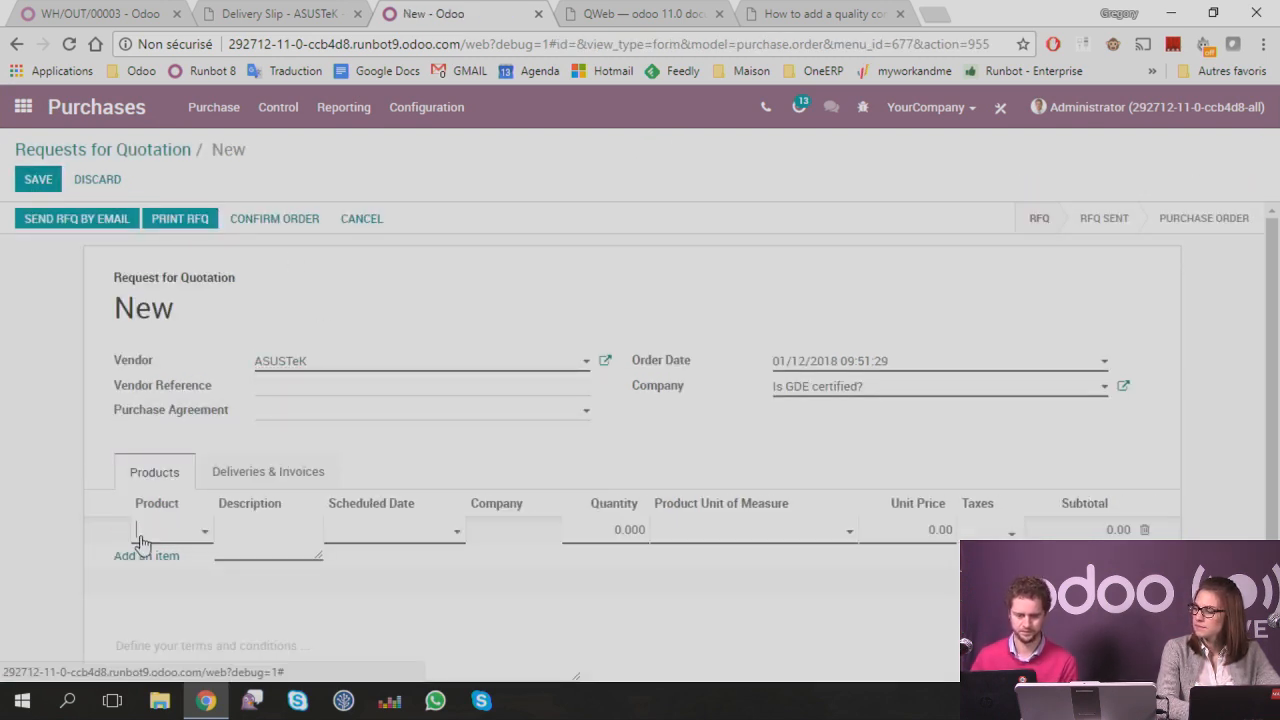
left_click(163, 529)
type("im")
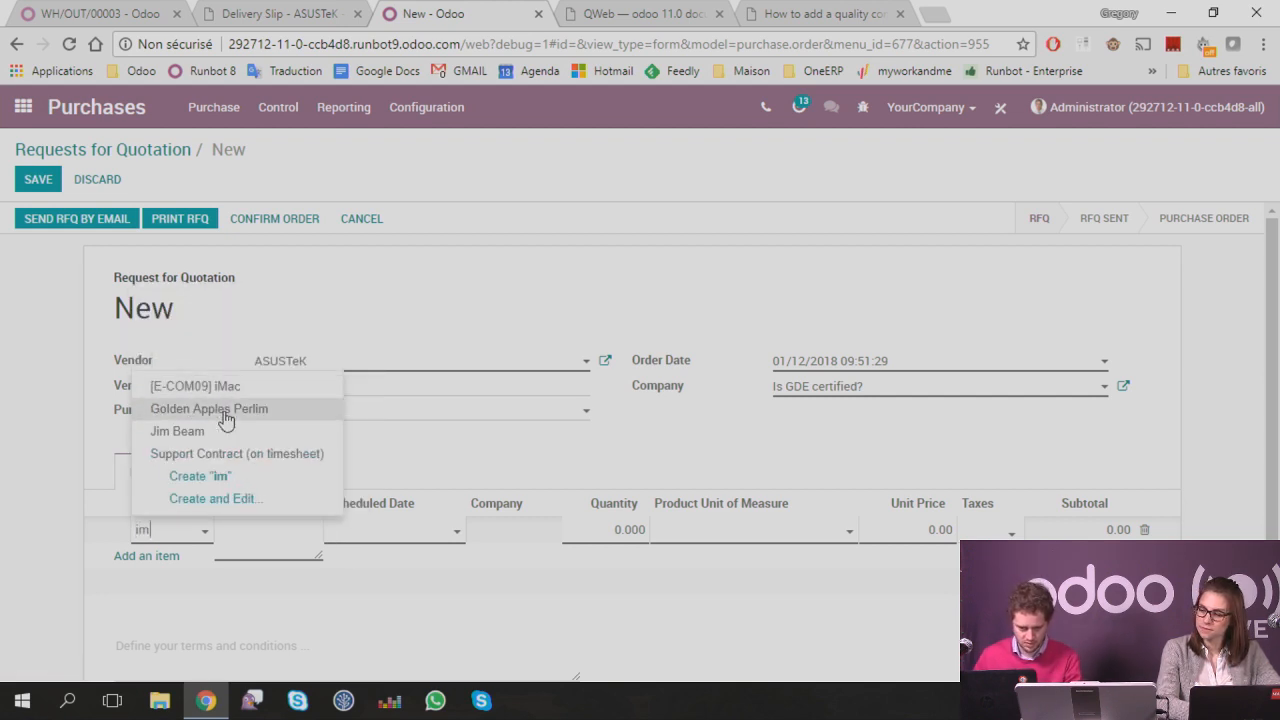
left_click(232, 388)
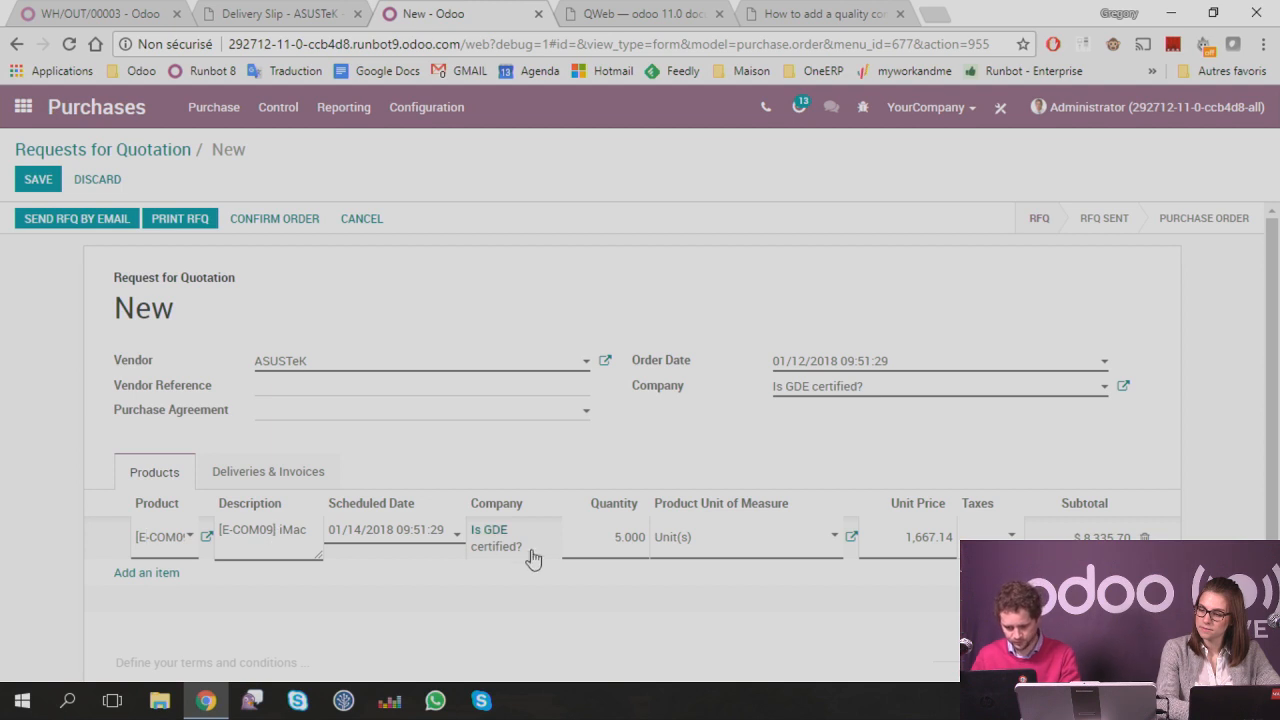
scroll(860, 450, "down", 1)
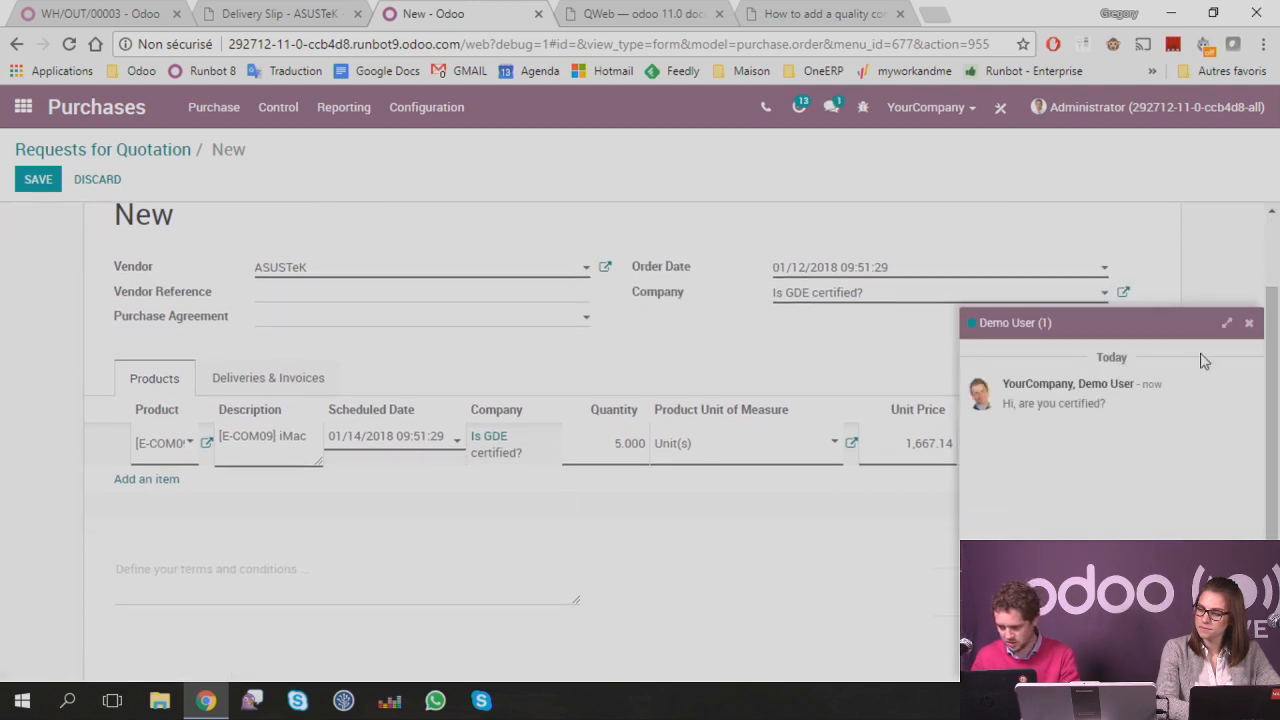
left_click(1249, 323)
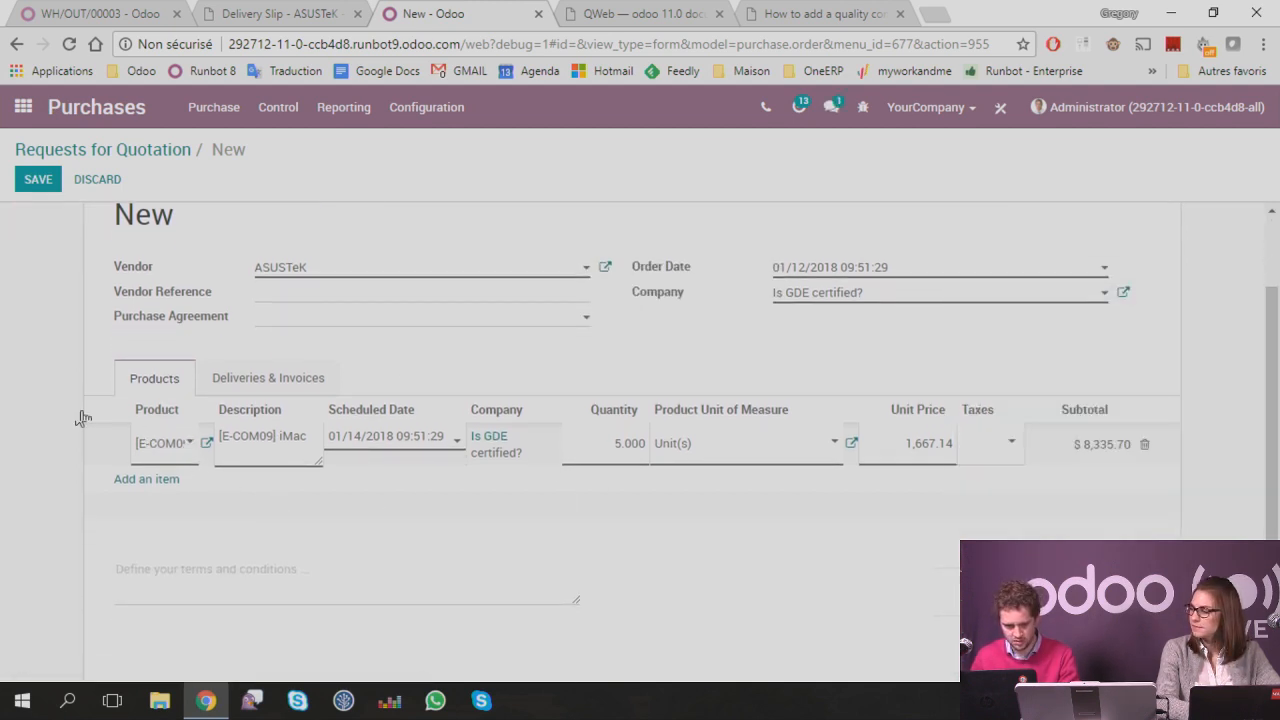
Step: Confirm the iMac purchase order and open its incoming receipt
left_click(49, 317)
scroll(45, 314, "up", 2)
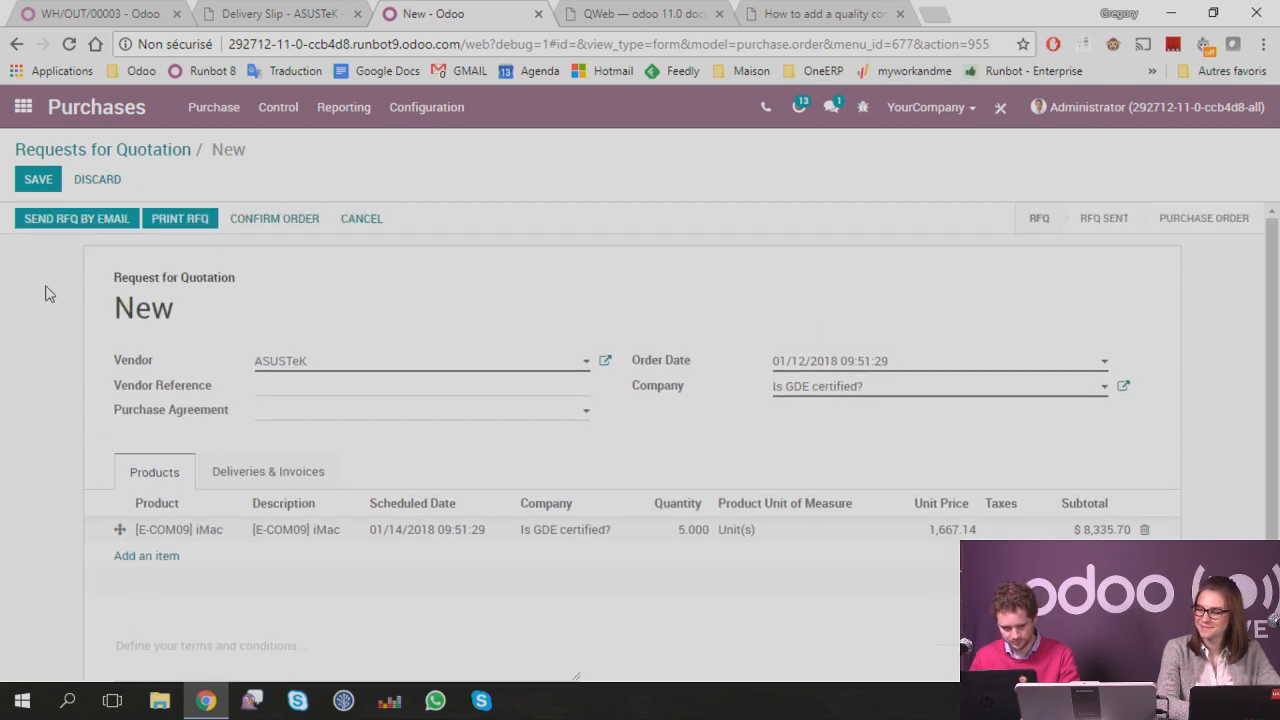
left_click(252, 219)
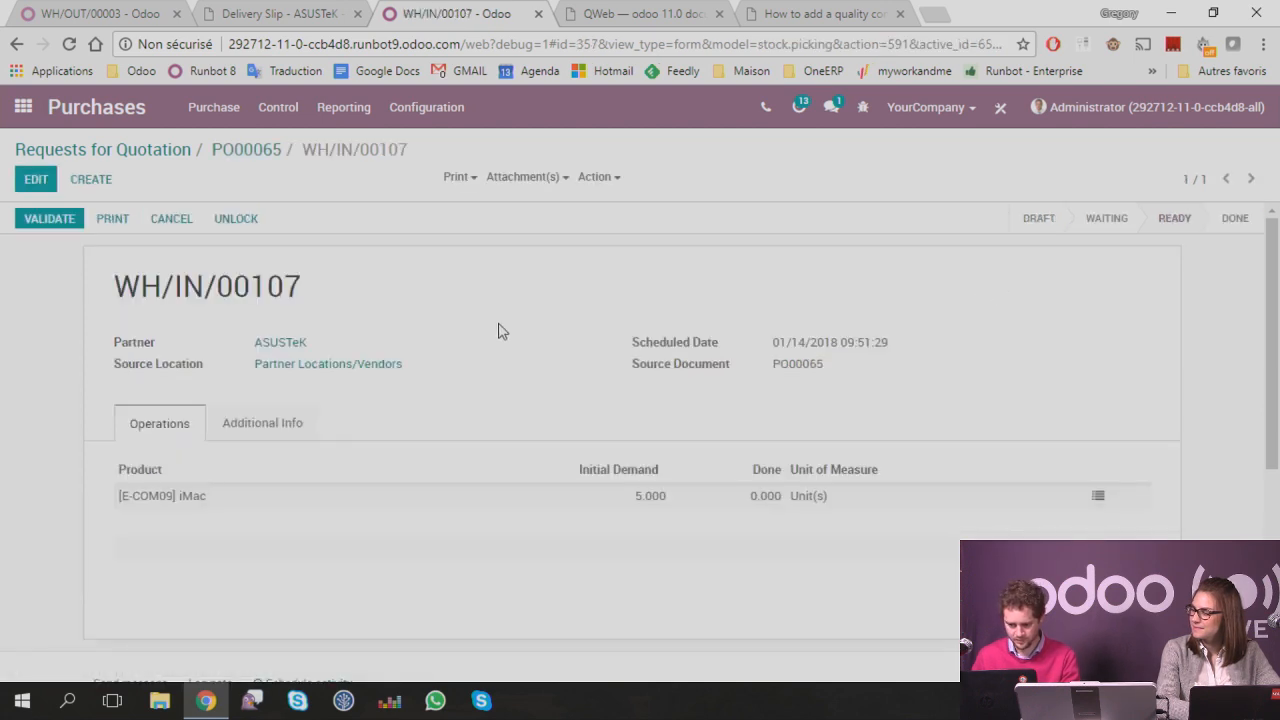
Step: Check the source and destination locations of the iMac stock move, and validate the receipt by processing all reserved quantities
left_click(196, 505)
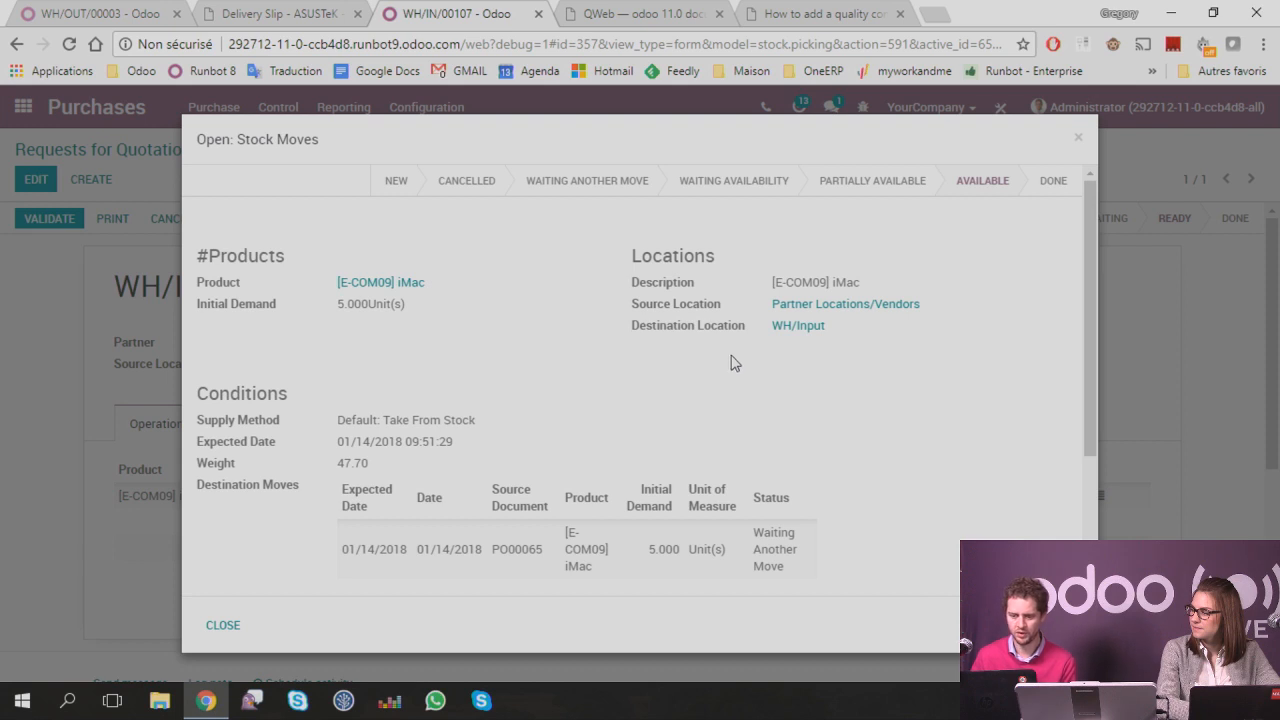
left_click_drag(626, 306, 684, 306)
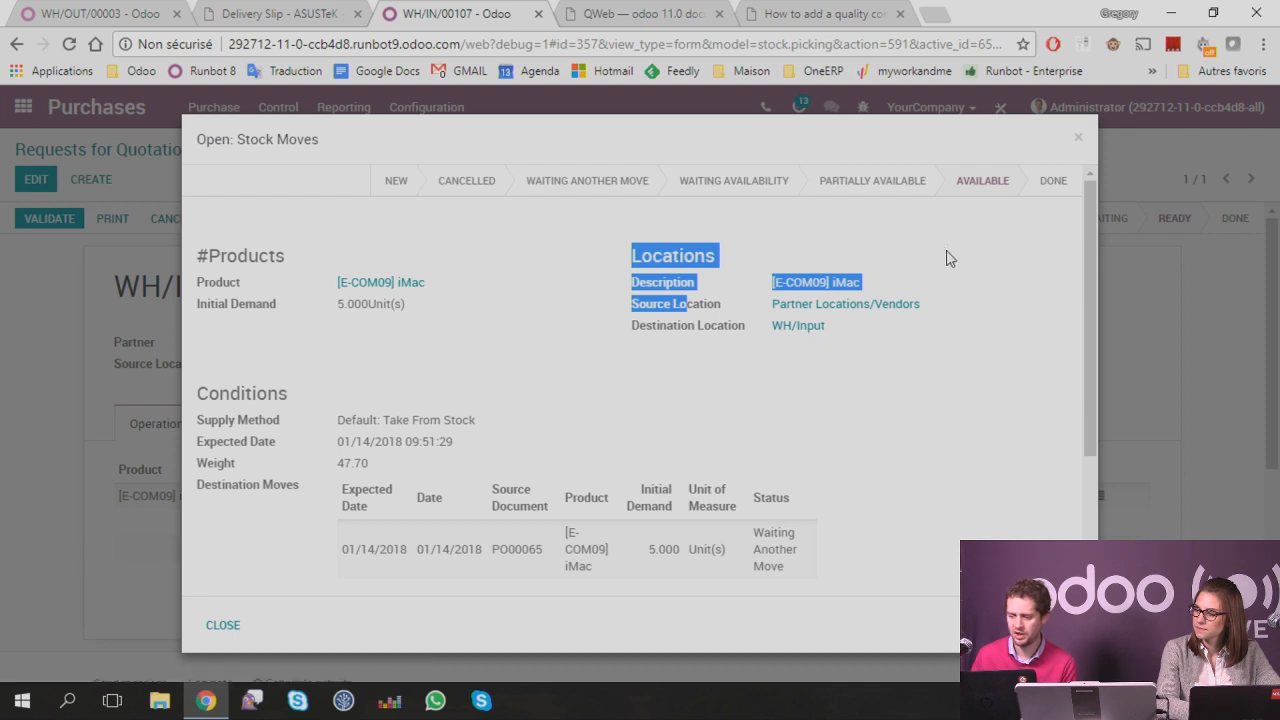
left_click(1077, 139)
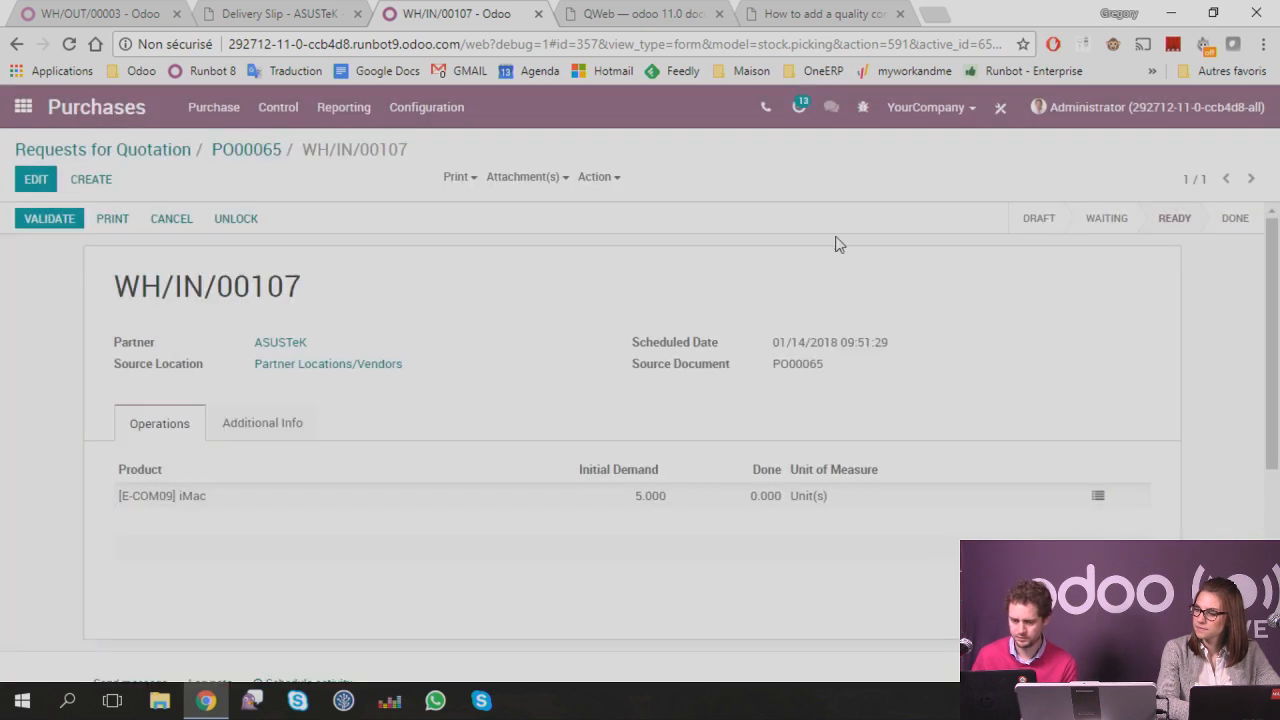
left_click(50, 220)
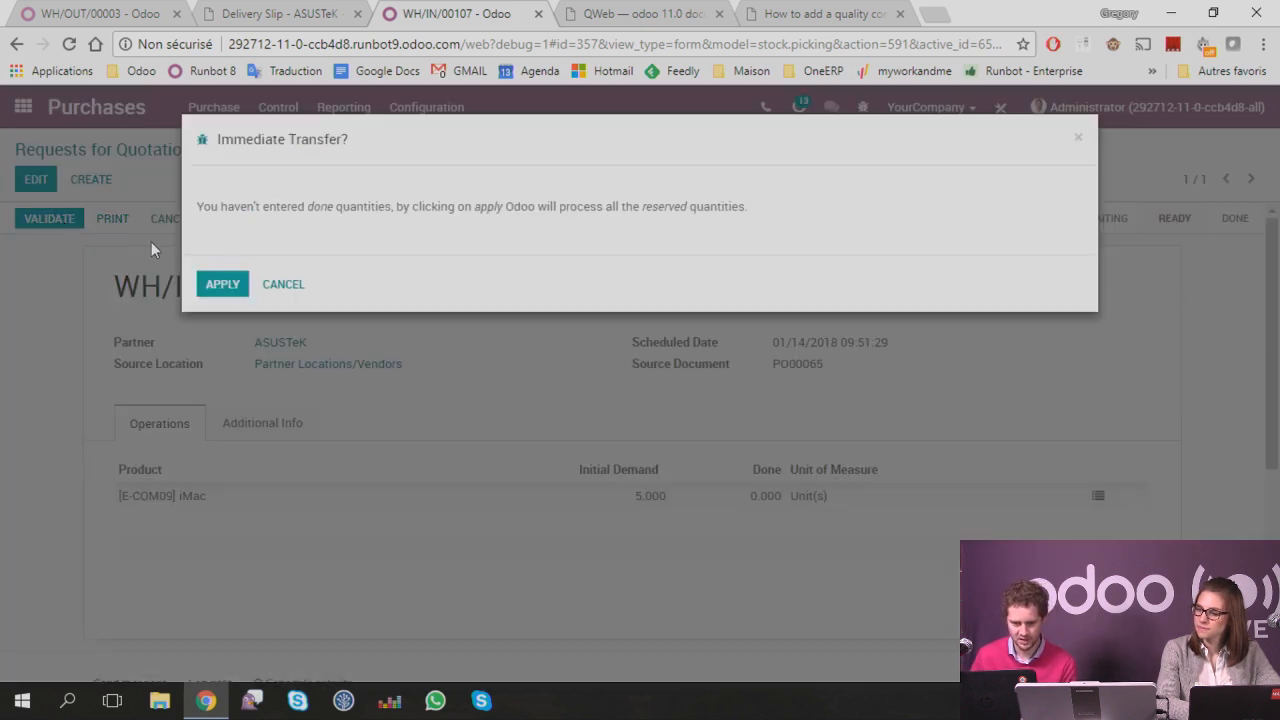
left_click(225, 285)
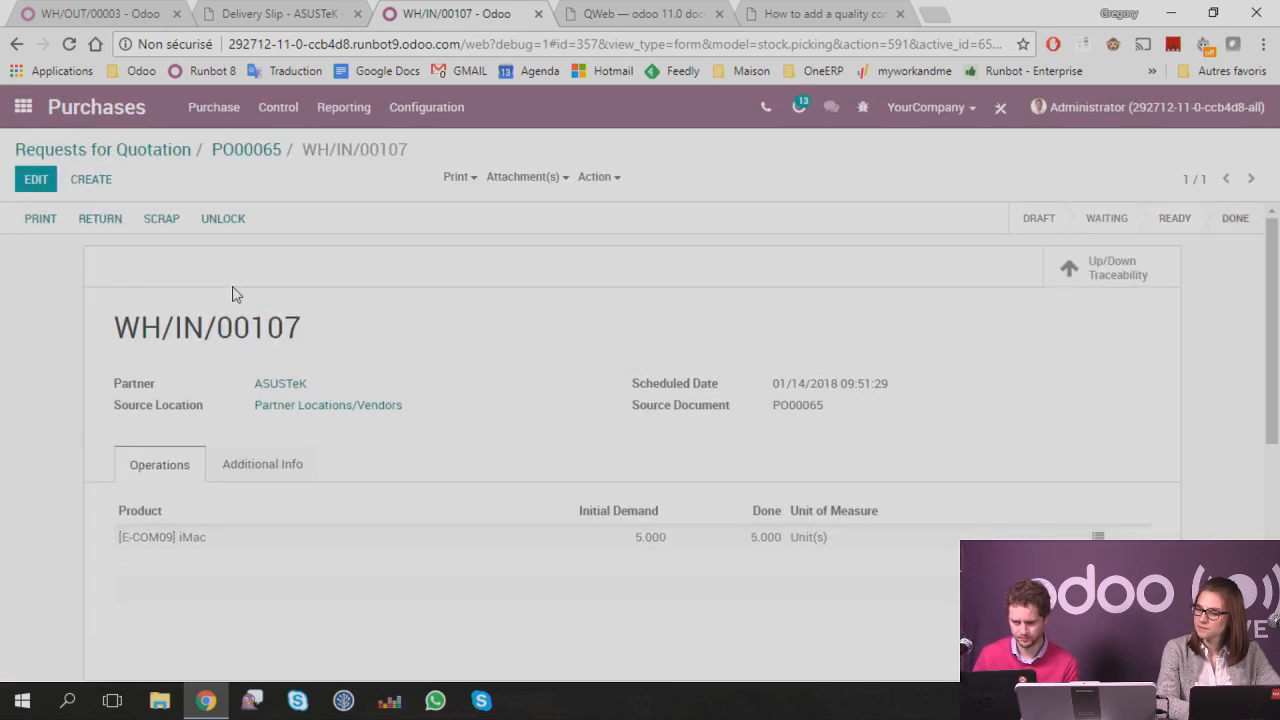
Step: Duplicate the browser tab, dismiss the server error, and open the list of all stock operations in the Inventory app
right_click(424, 14)
left_click(484, 82)
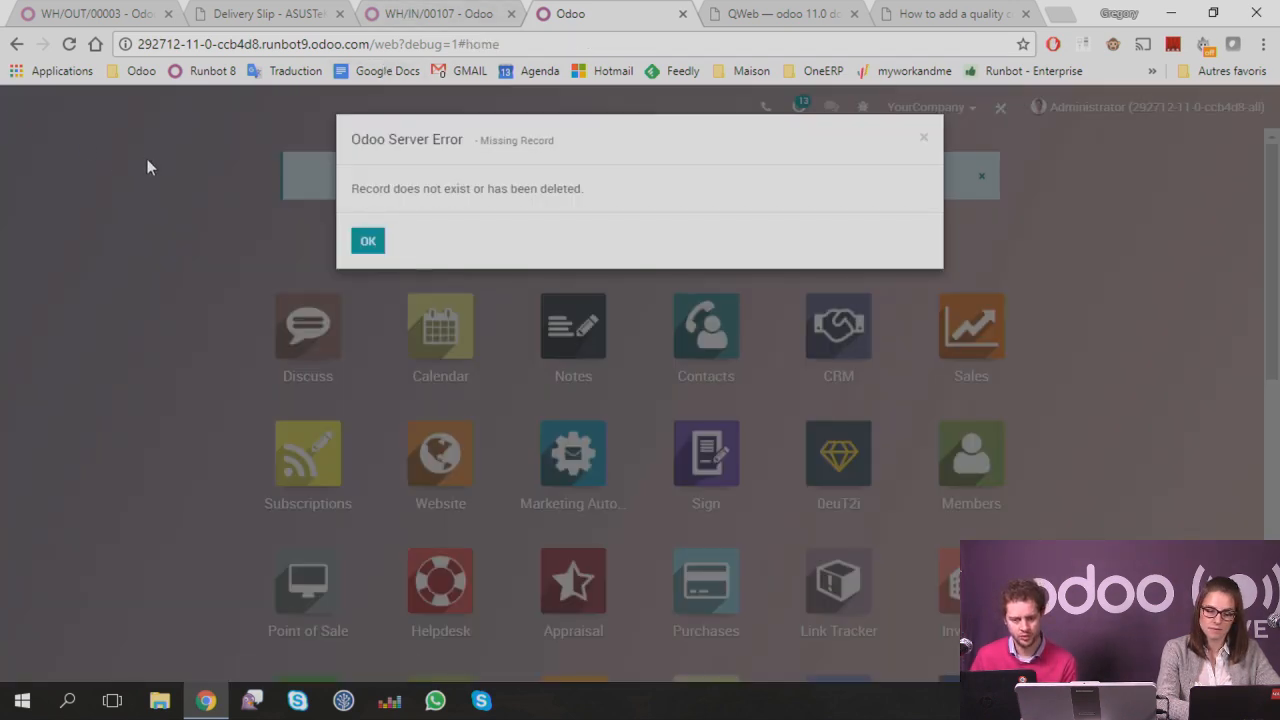
left_click(368, 240)
scroll(420, 370, "down", 2)
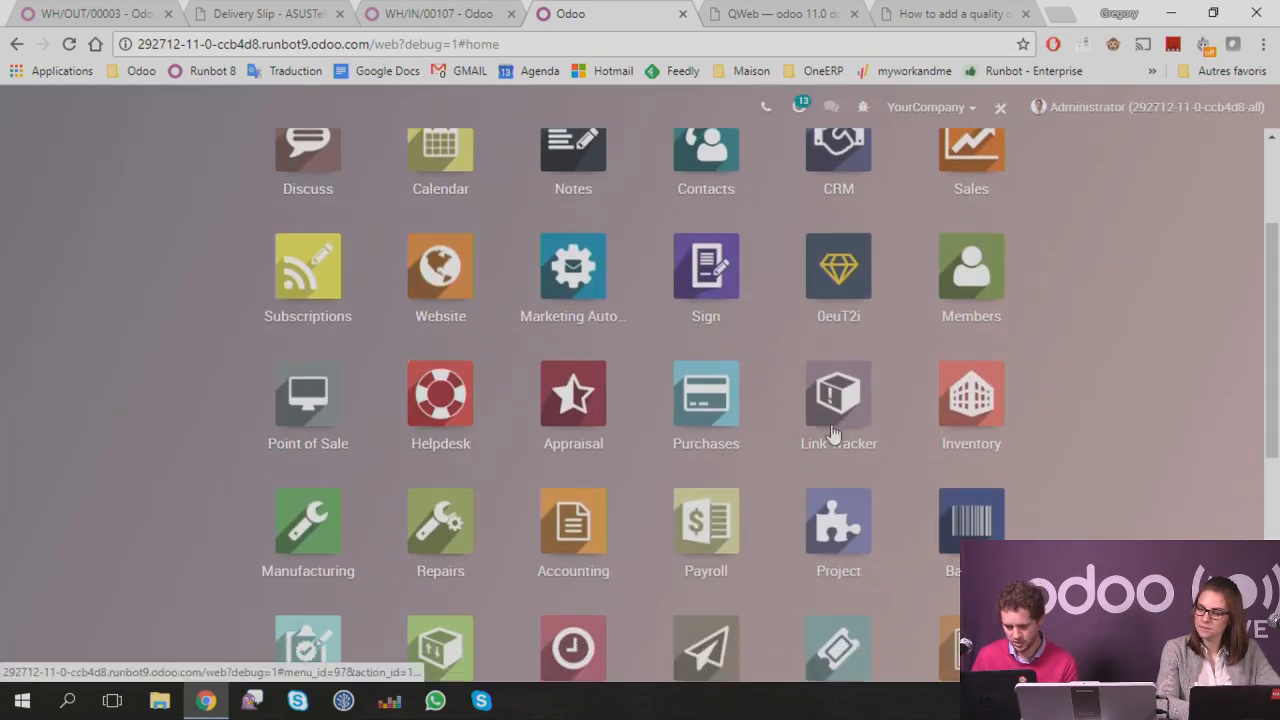
left_click(973, 400)
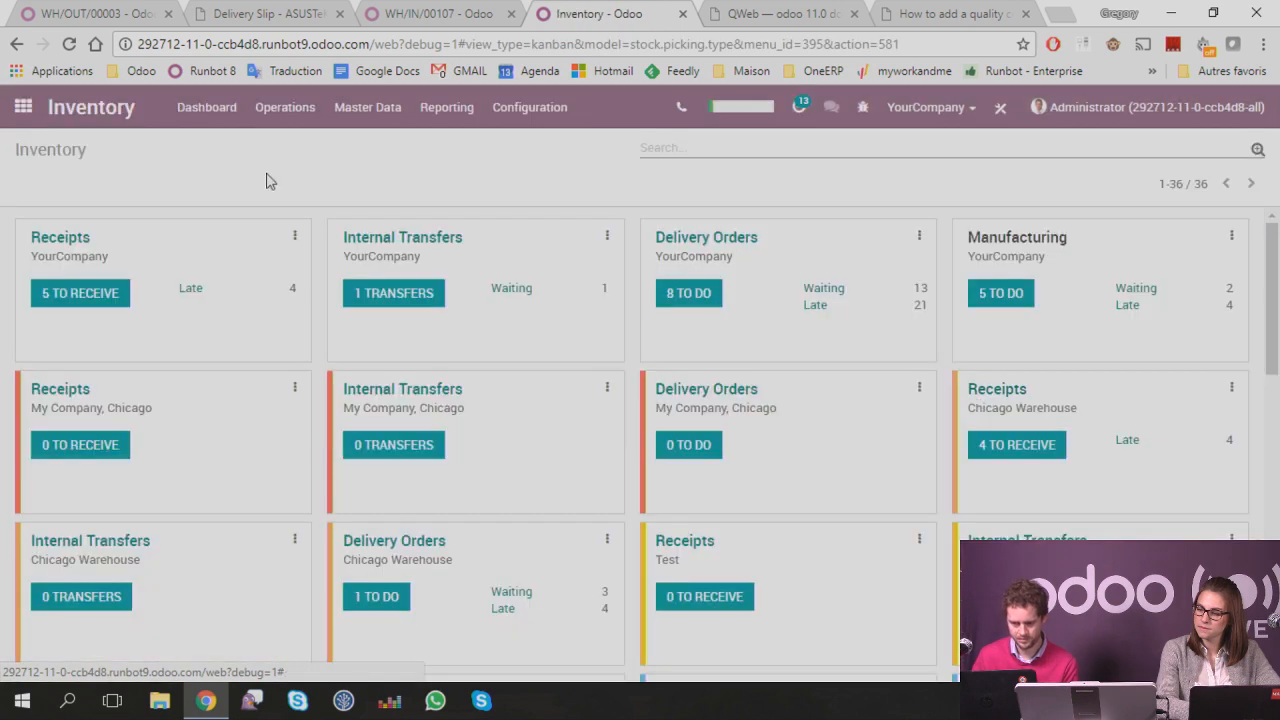
left_click(290, 107)
left_click(303, 148)
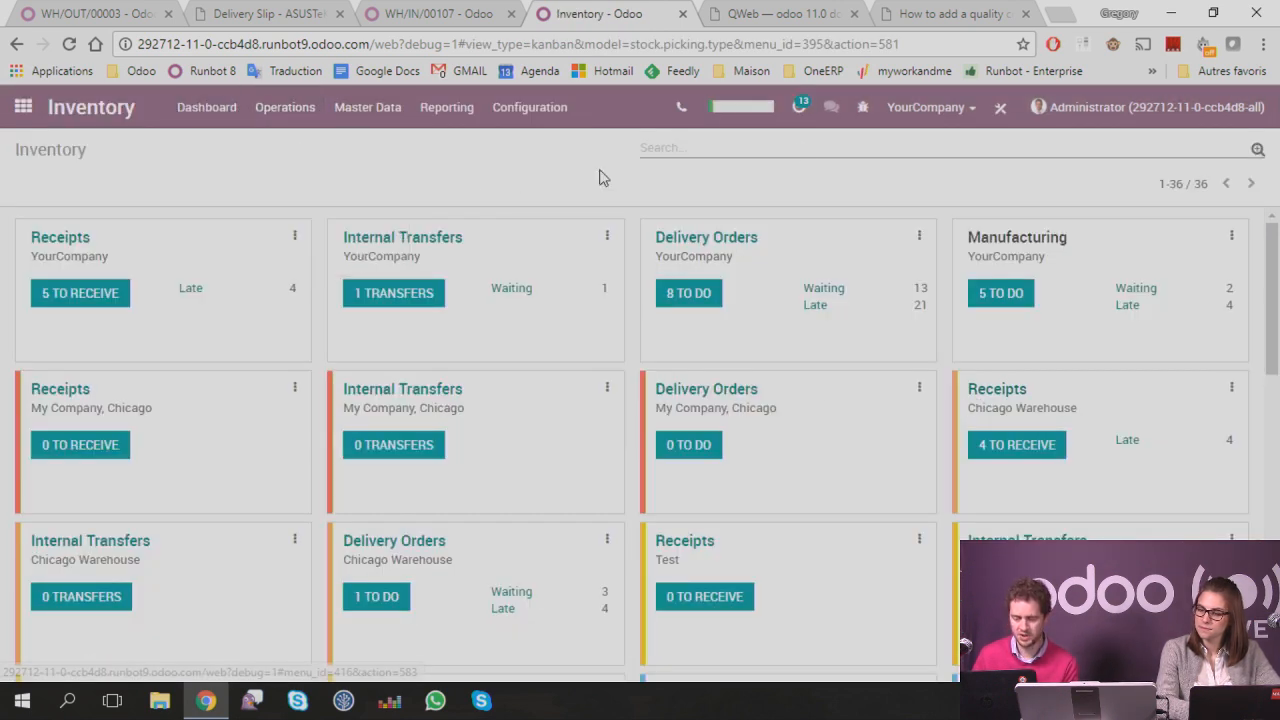
Step: Filter the stock operations by product [E-COM09] iMac and select transfers WH/IN/00107, WH/INT/00003 and WH/INT/00002
type("im")
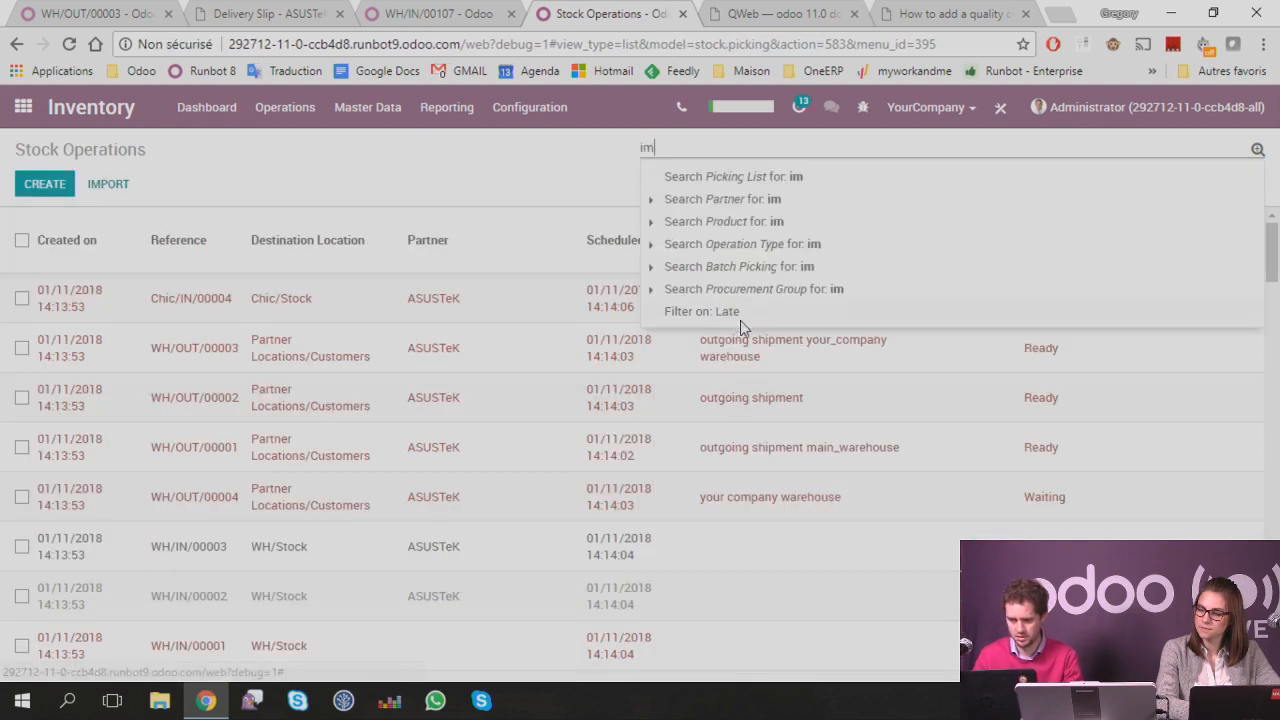
key("Down")
key("Right")
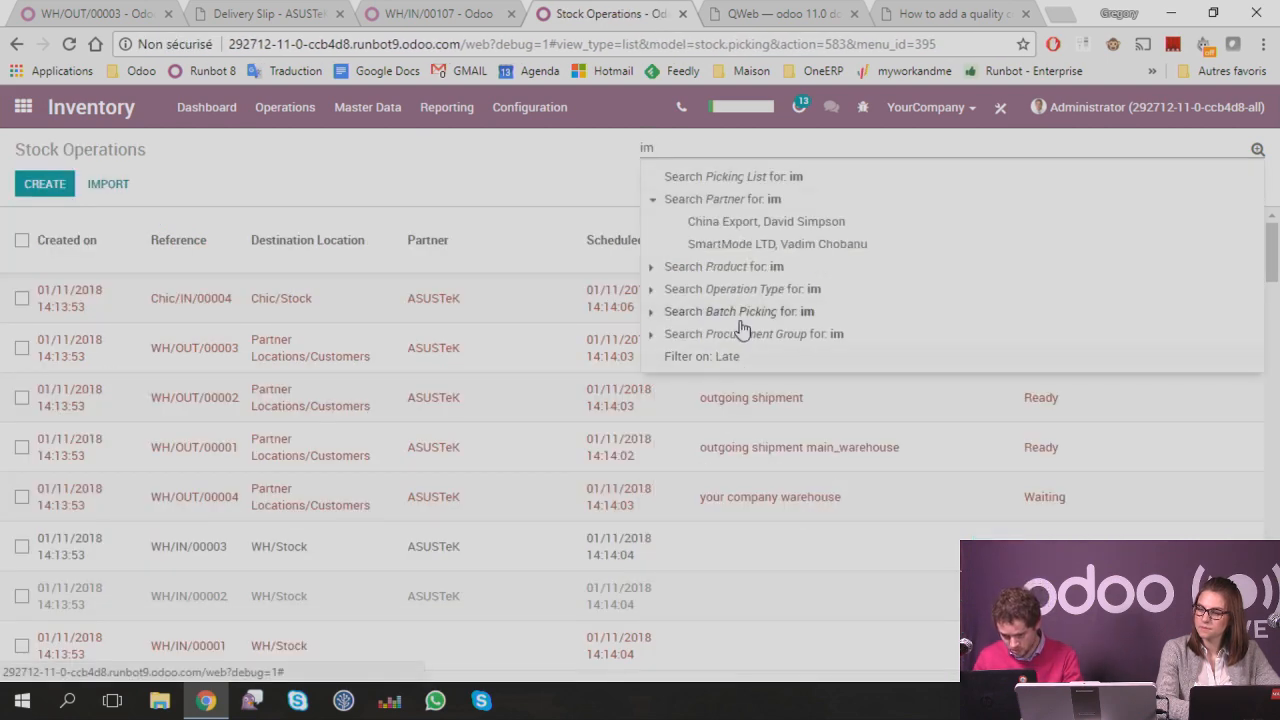
key("Right")
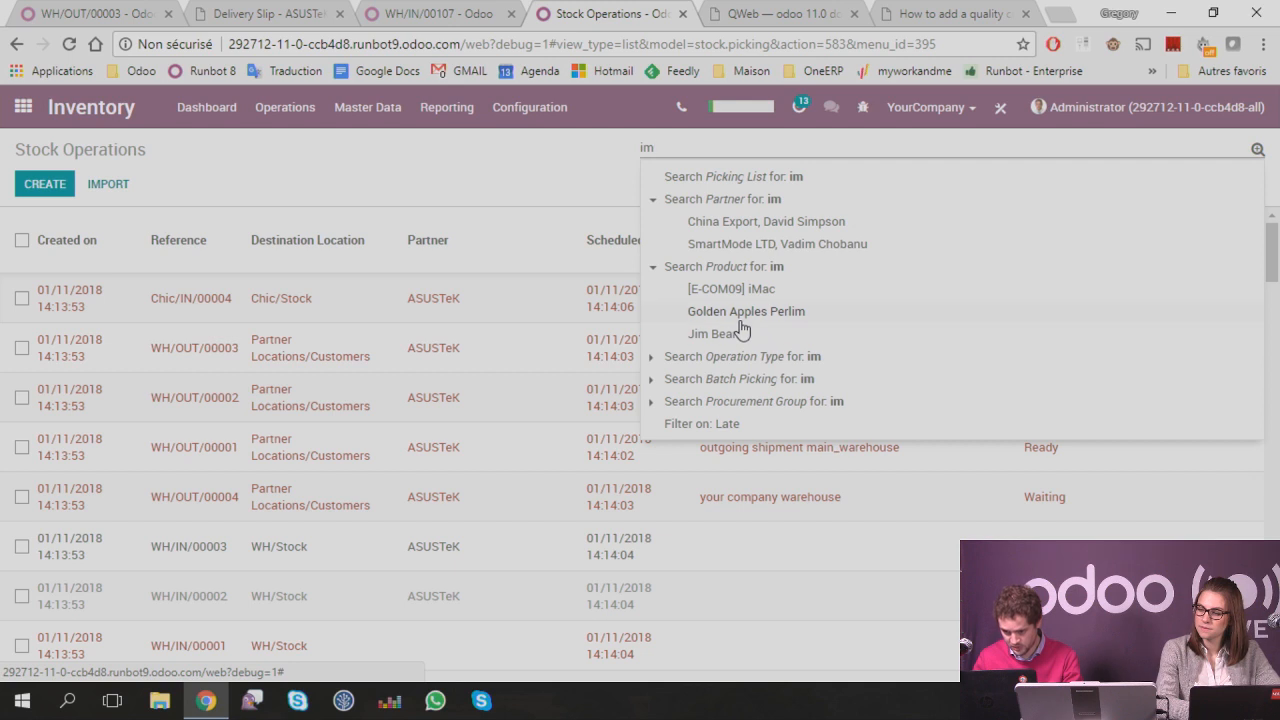
key("Return")
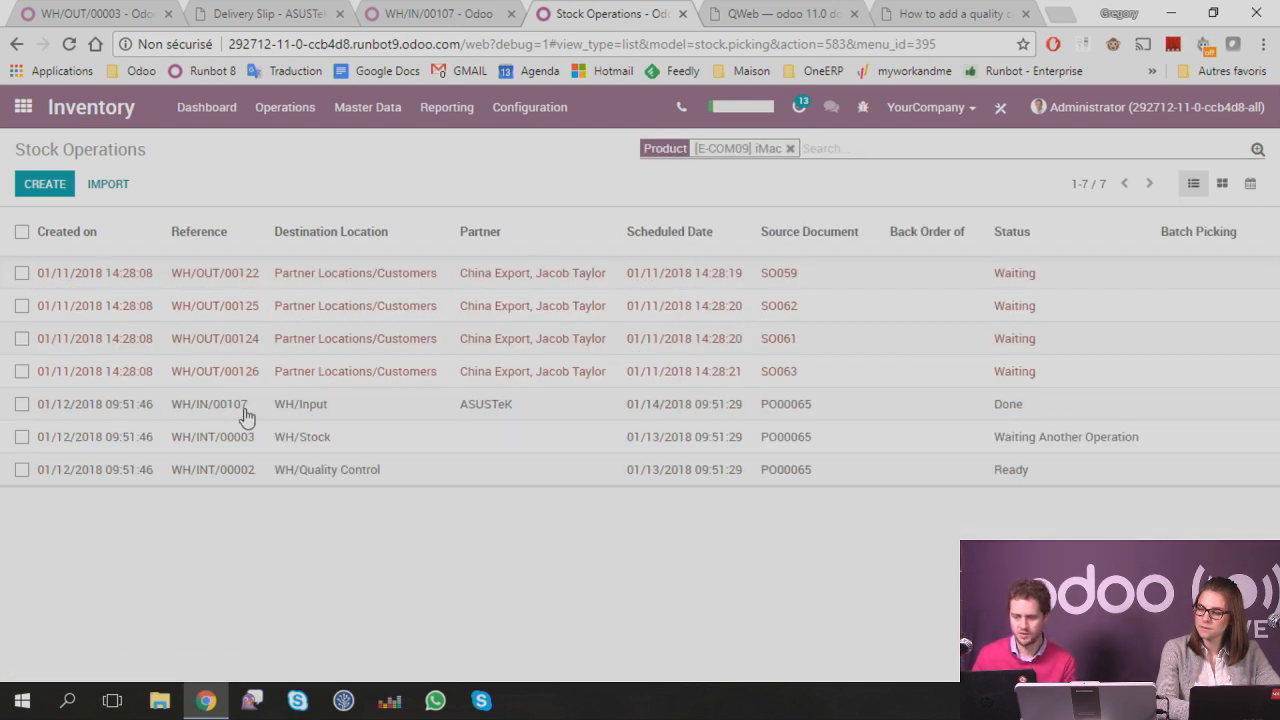
left_click(21, 405)
left_click(21, 437)
left_click(21, 470)
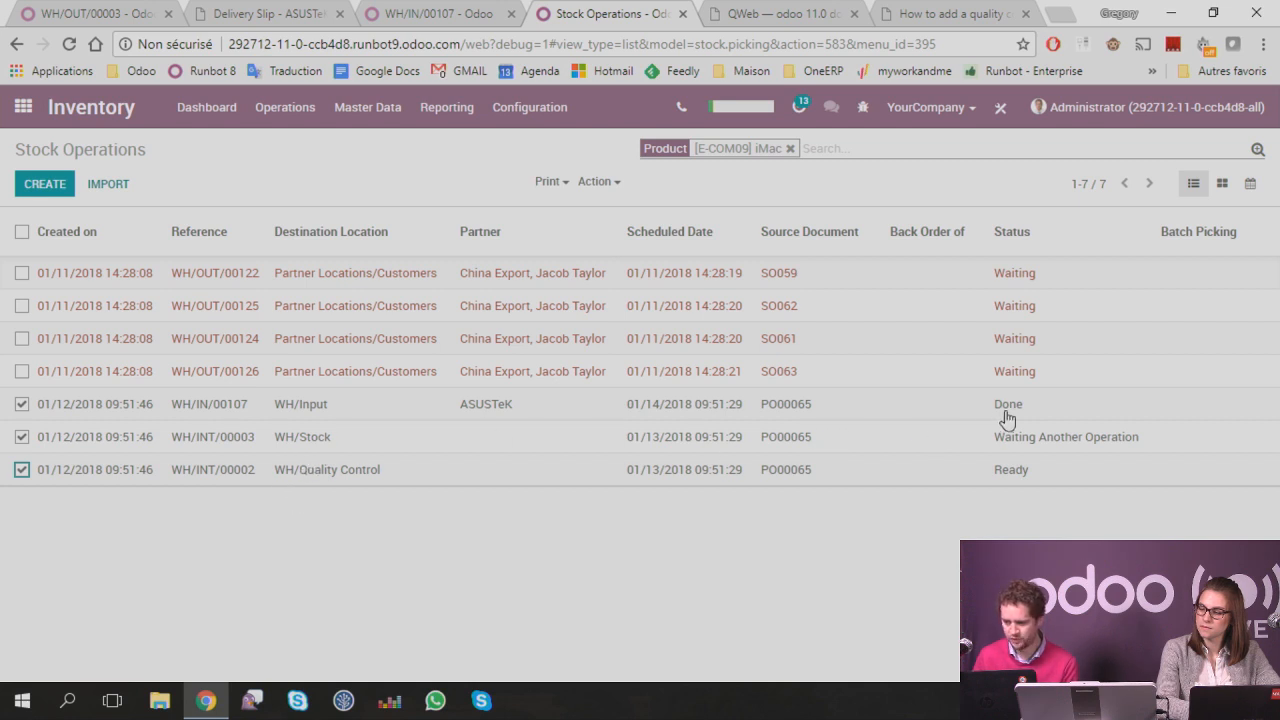
Step: Review the iMac stock move on transfer WH/INT/00002 to WH/Quality Control, and validate the transfer for all reserved quantities
left_click(329, 472)
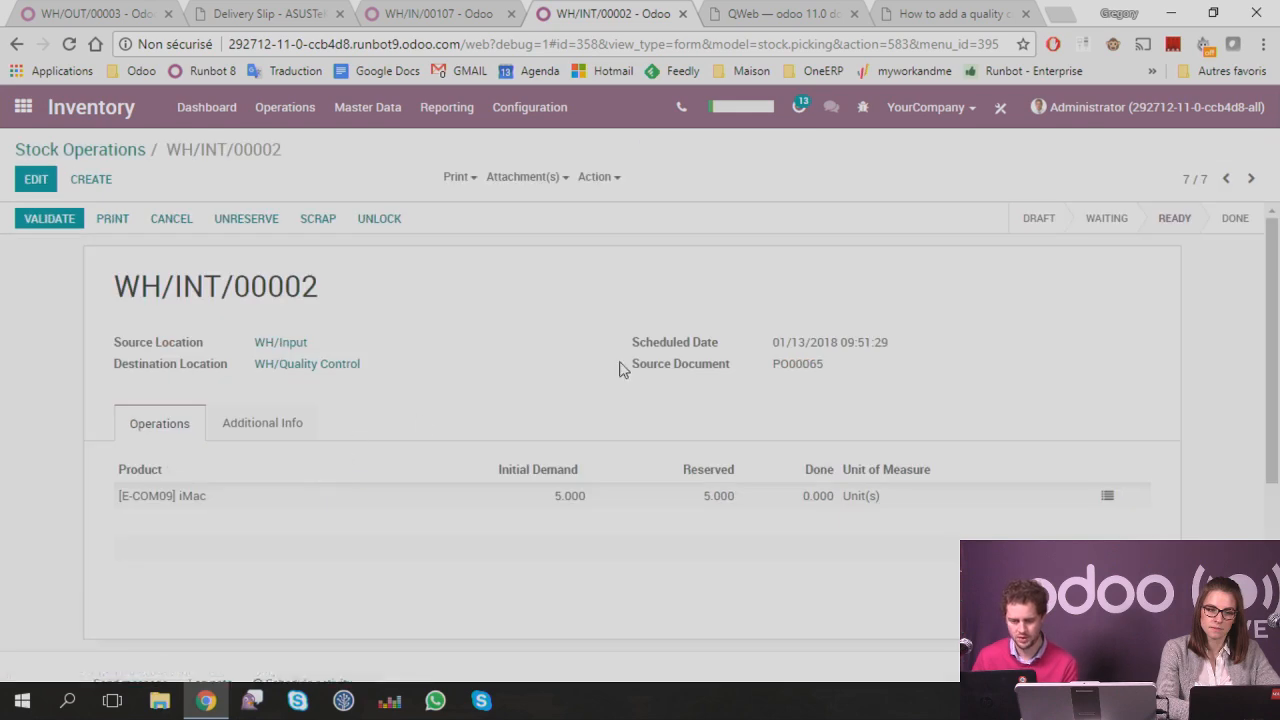
left_click(286, 508)
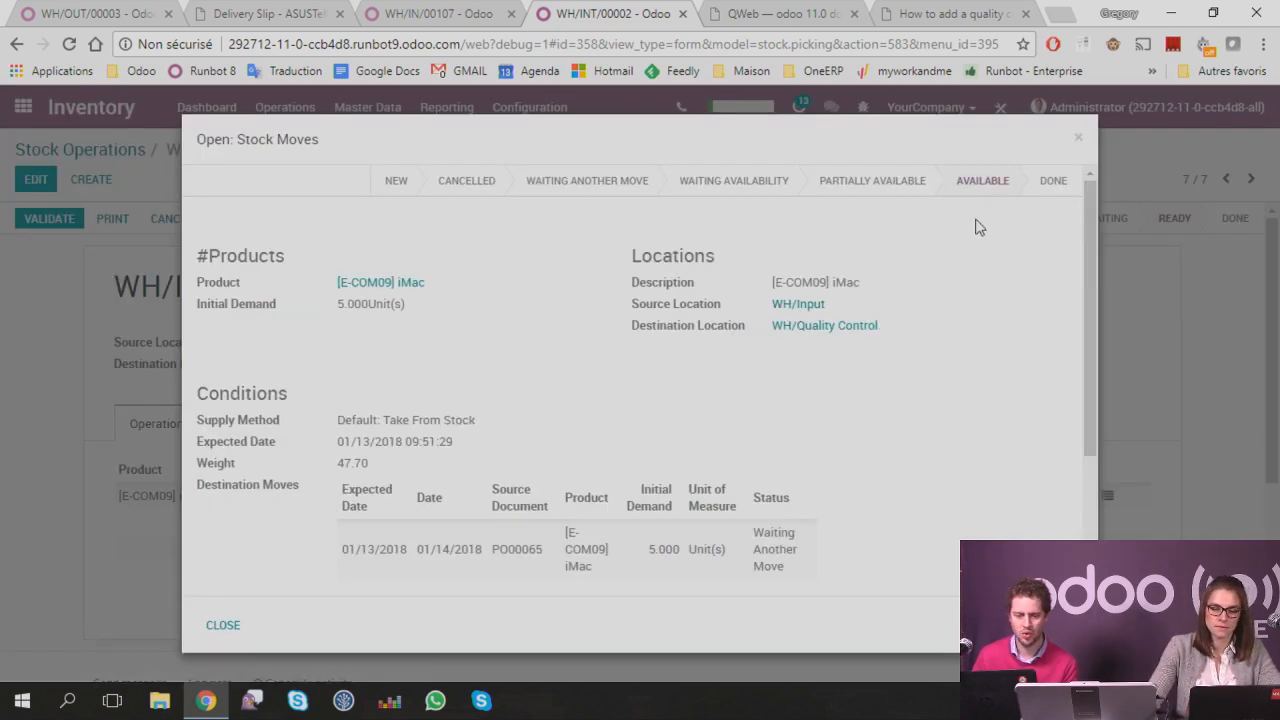
left_click(1078, 137)
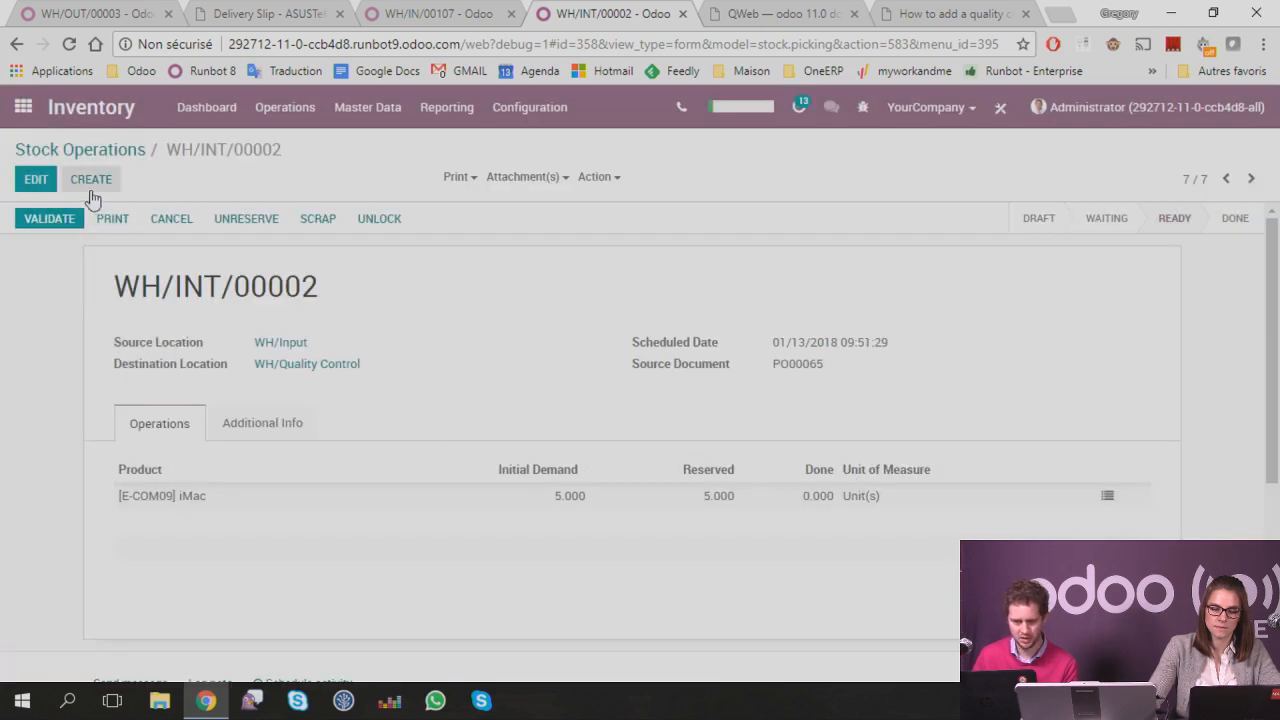
left_click(50, 218)
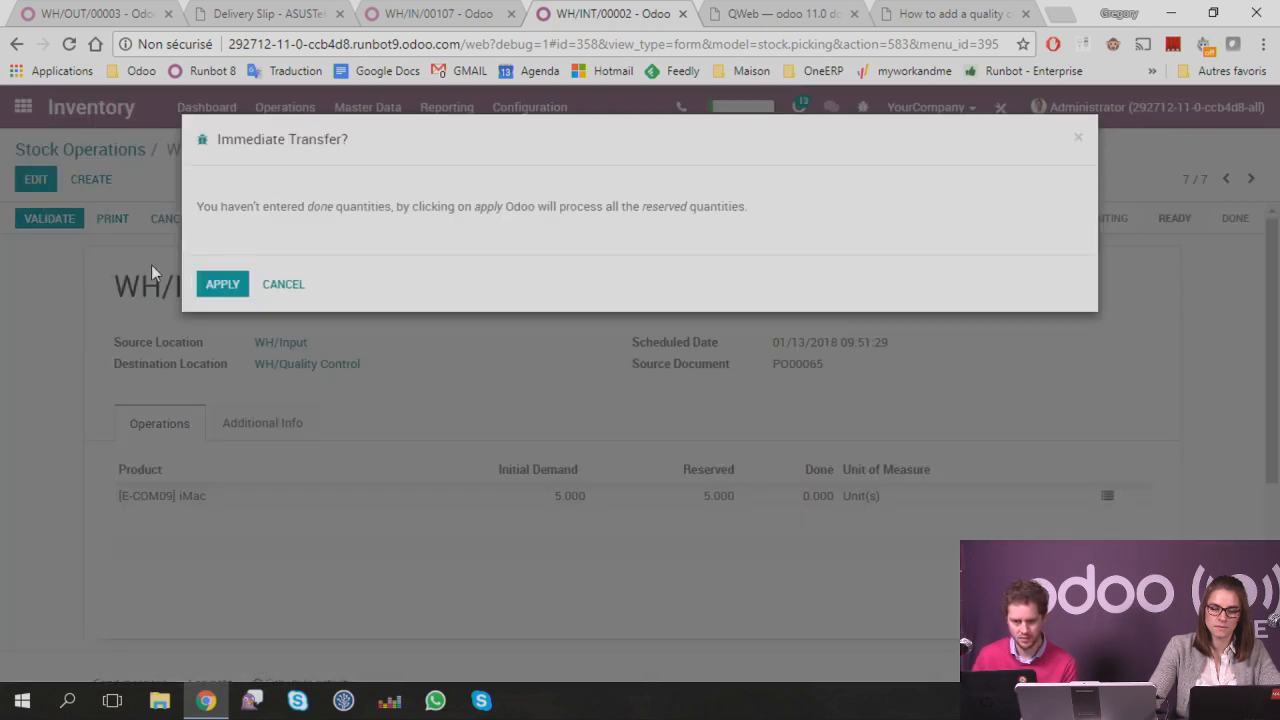
left_click(221, 286)
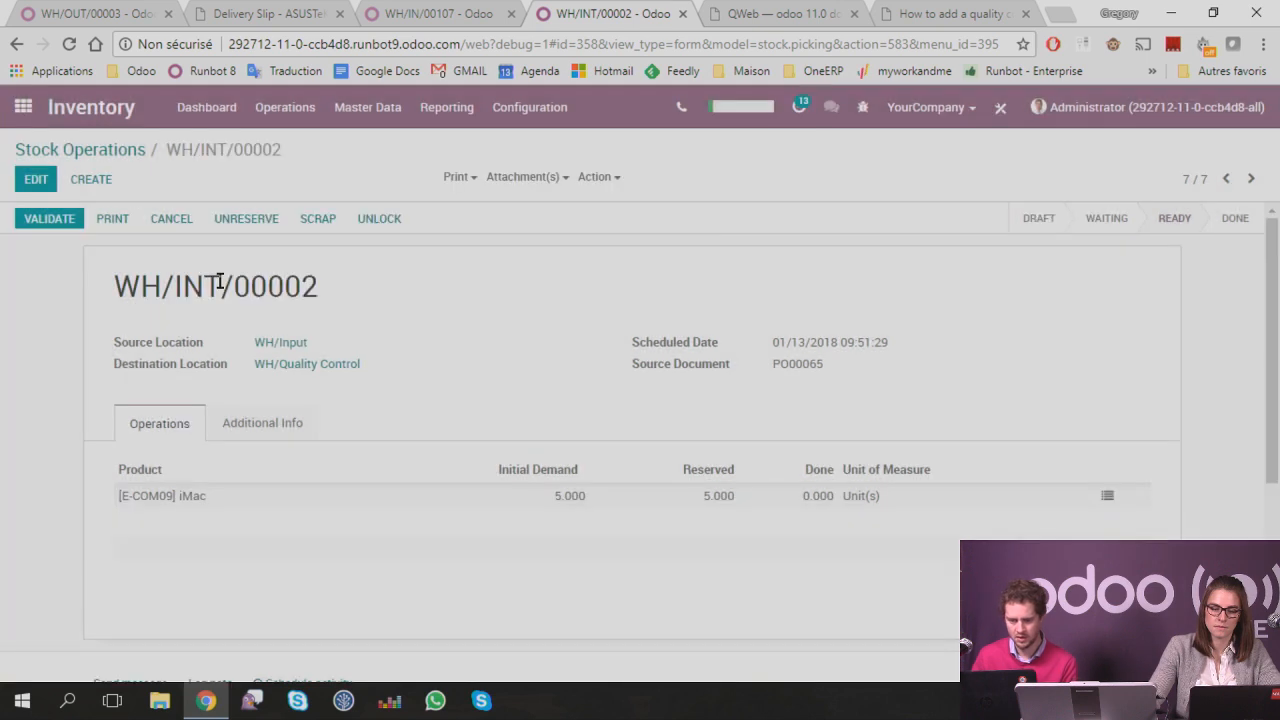
Step: Return to the stock operations list, recheck transfer WH/INT/00002, and go to transfer WH/INT/00003
left_click(120, 150)
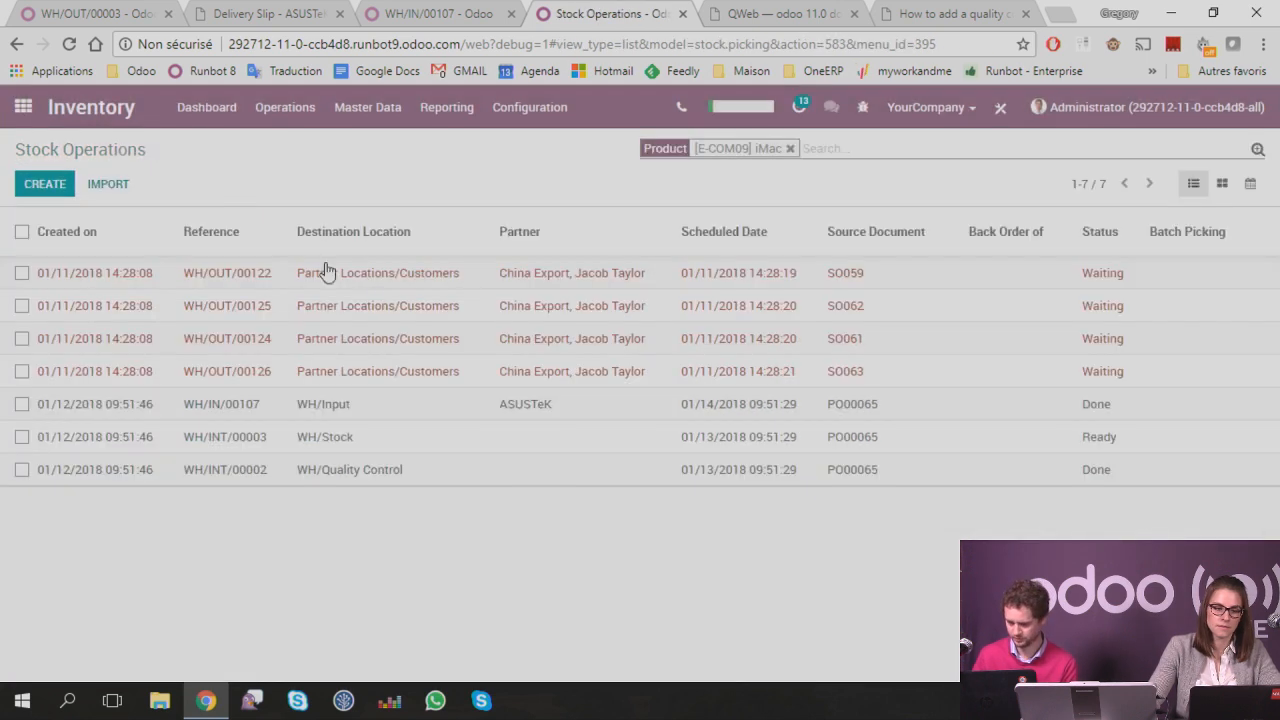
left_click(202, 468)
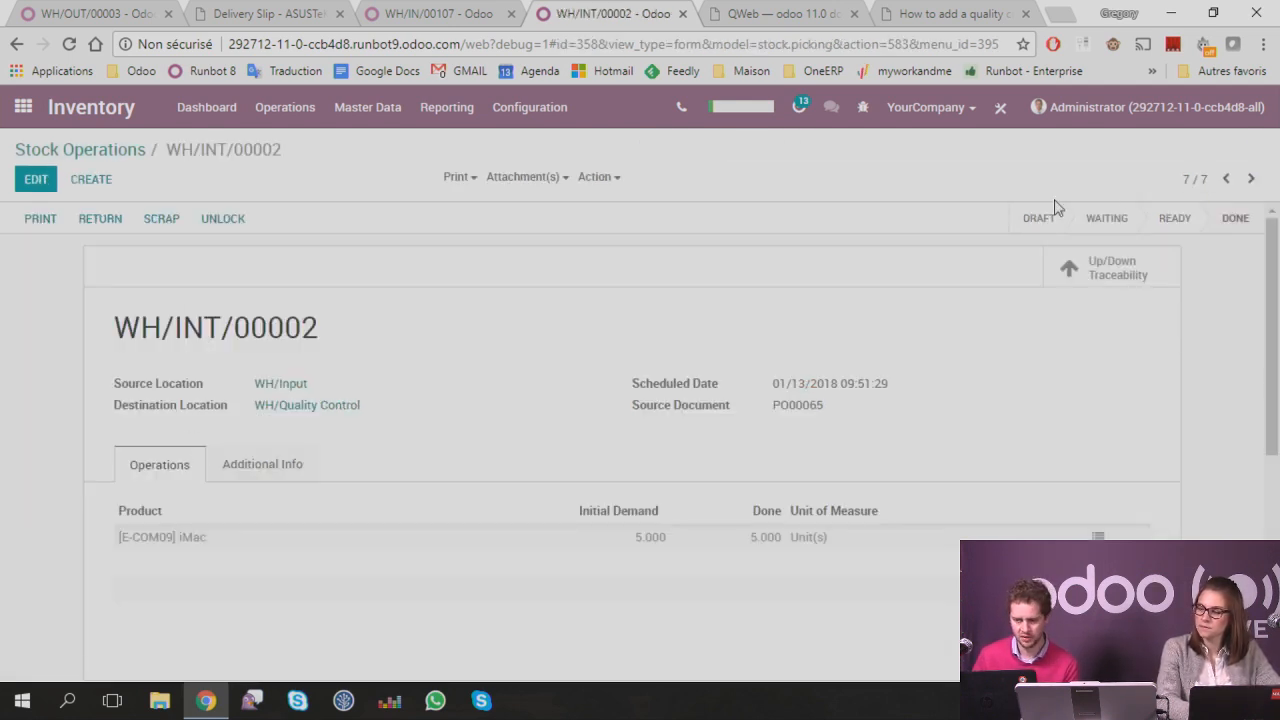
left_click(1226, 178)
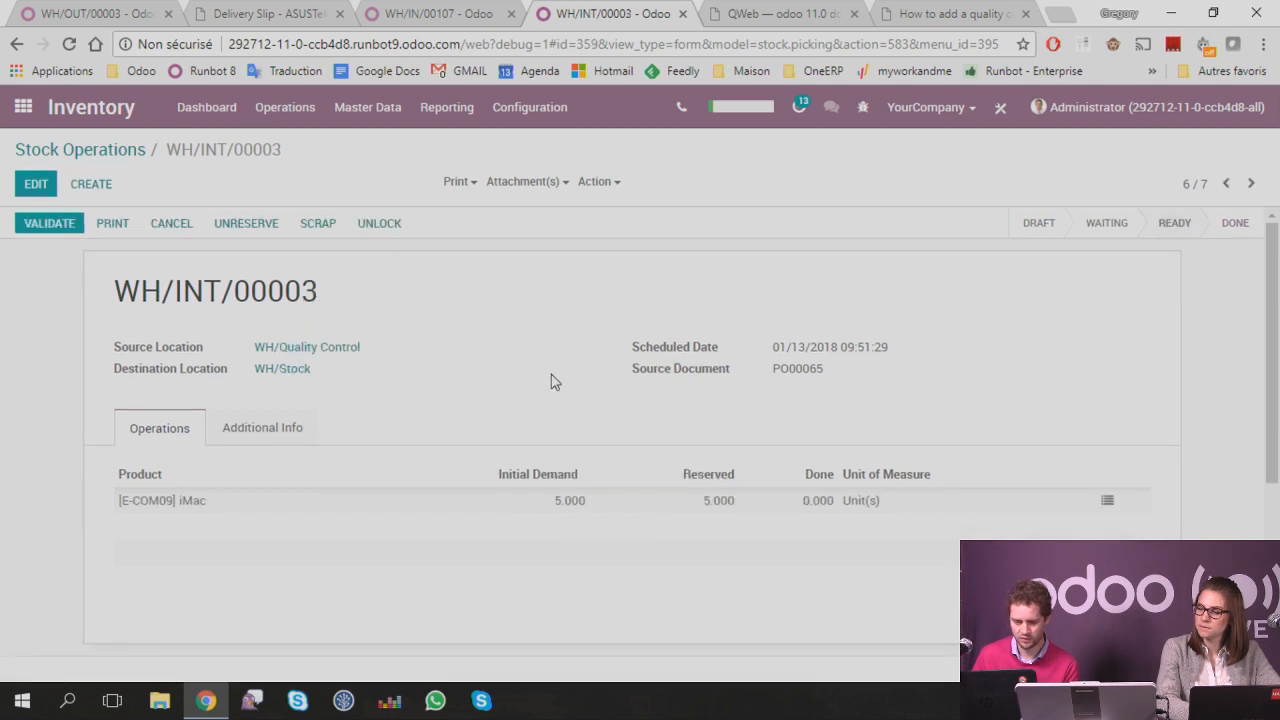
Step: Review the iMac stock move from WH/Quality Control to WH/Stock, and validate transfer WH/INT/00003 for all reserved quantities
left_click(557, 503)
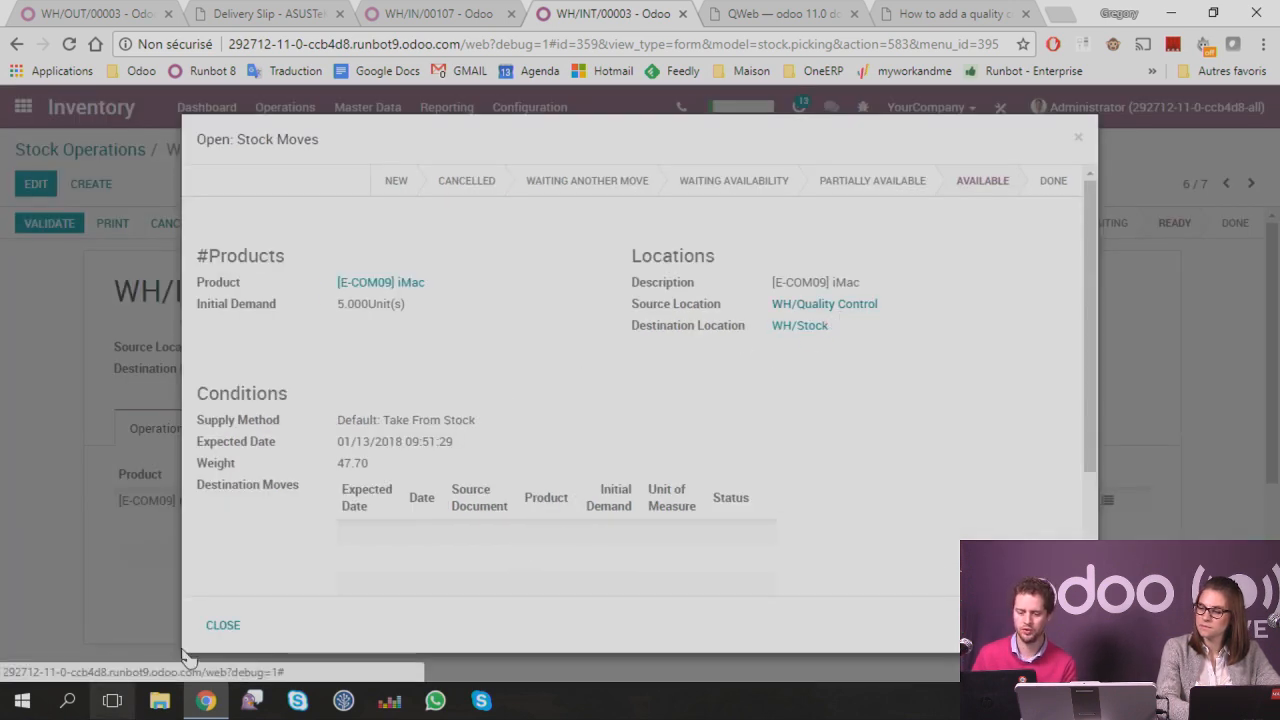
left_click(220, 624)
left_click(52, 223)
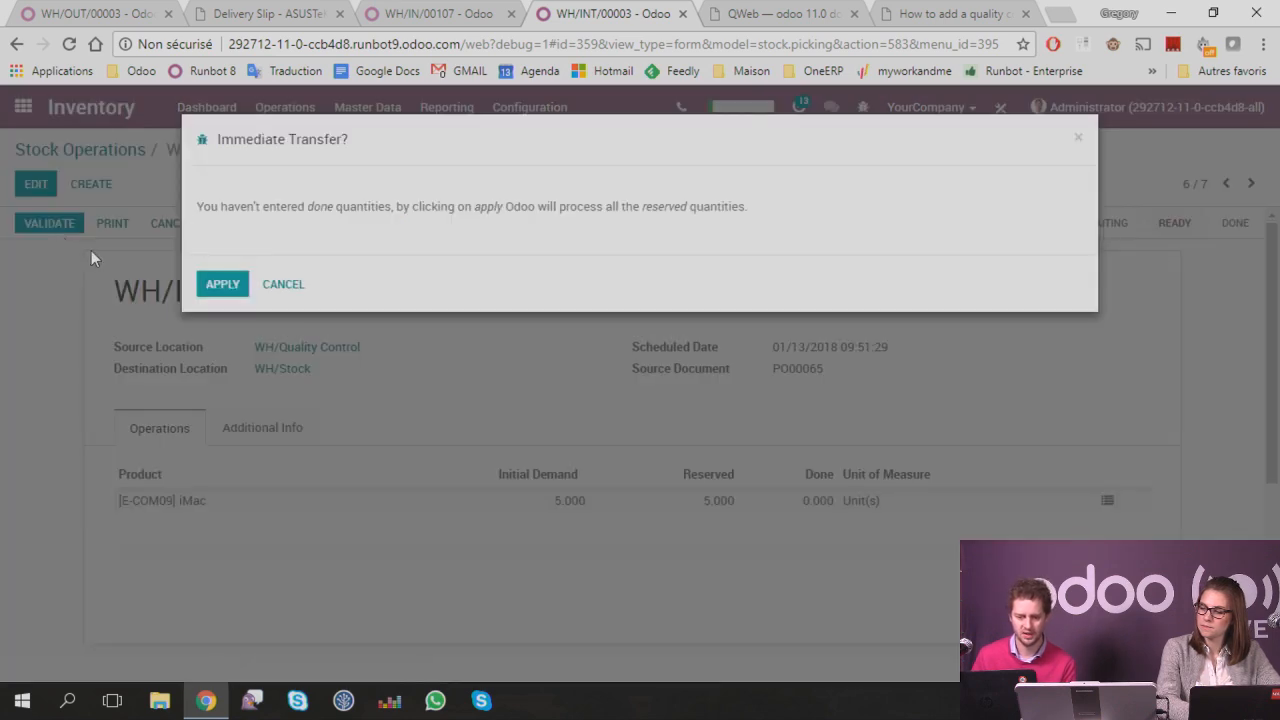
left_click(221, 285)
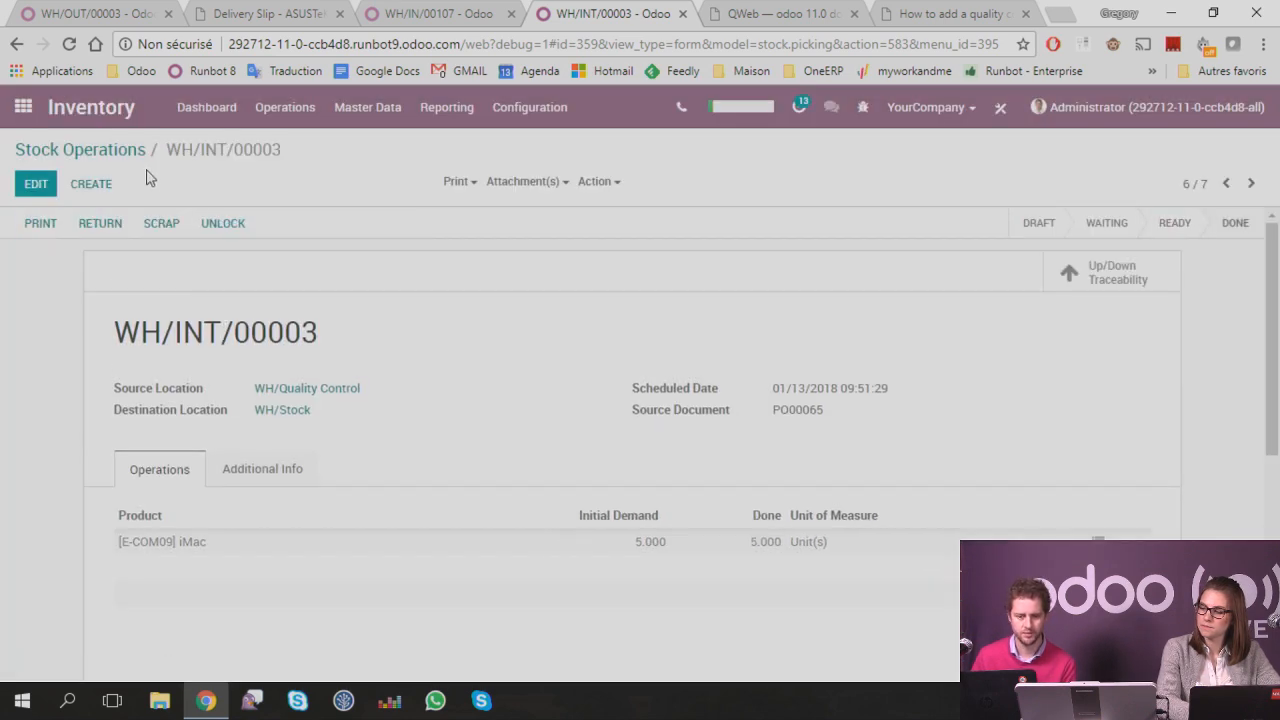
Step: Return to the stock operations list and look through the installed apps on the home screen
left_click(124, 153)
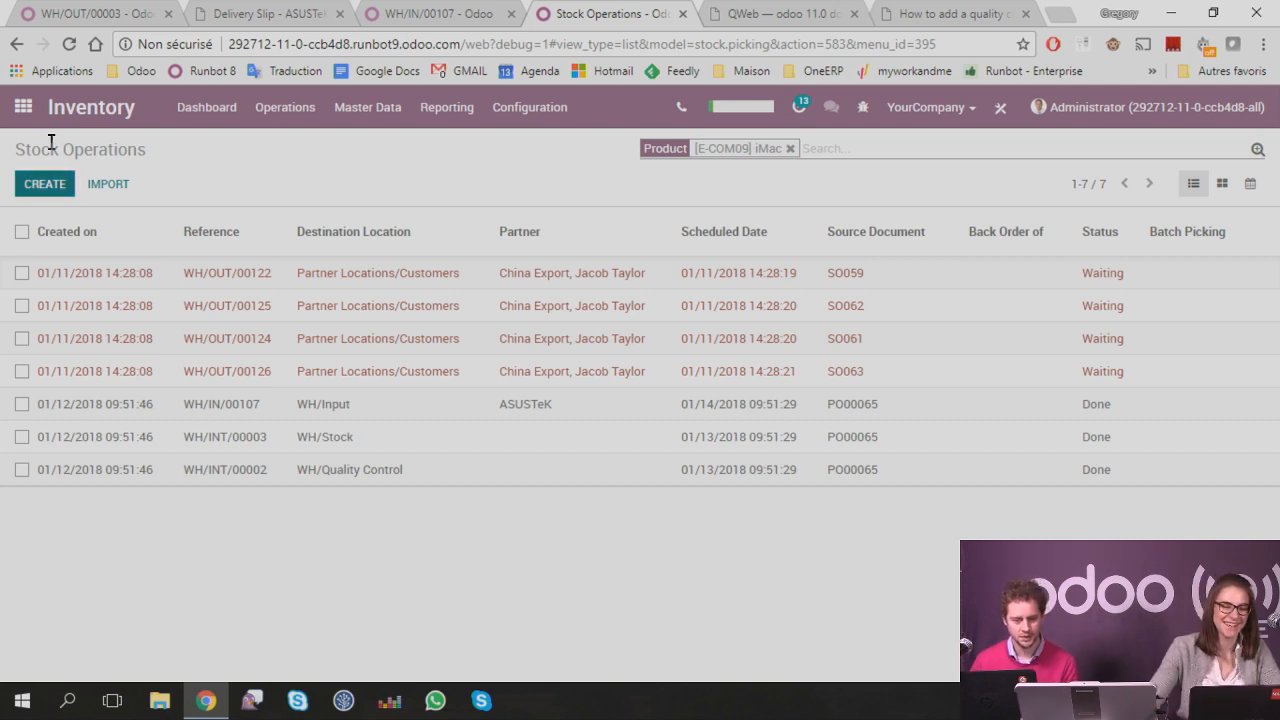
left_click(22, 106)
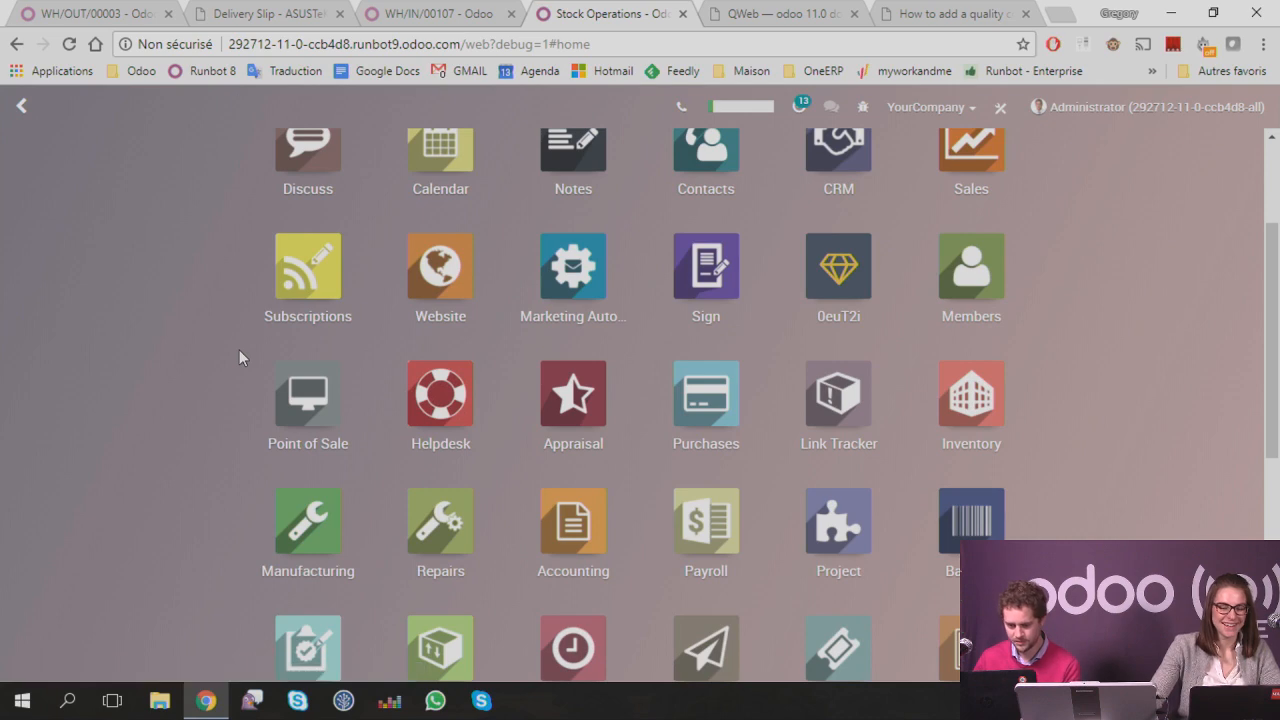
scroll(603, 404, "down", 4)
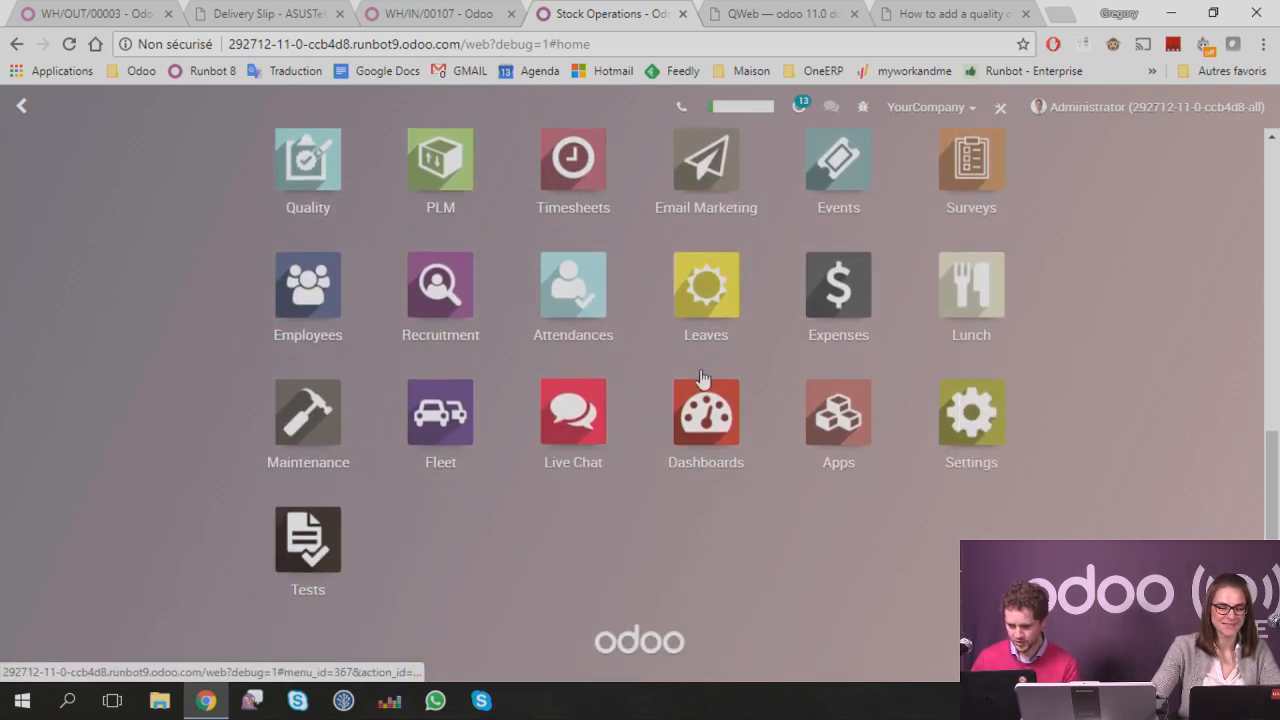
scroll(372, 280, "up", 1)
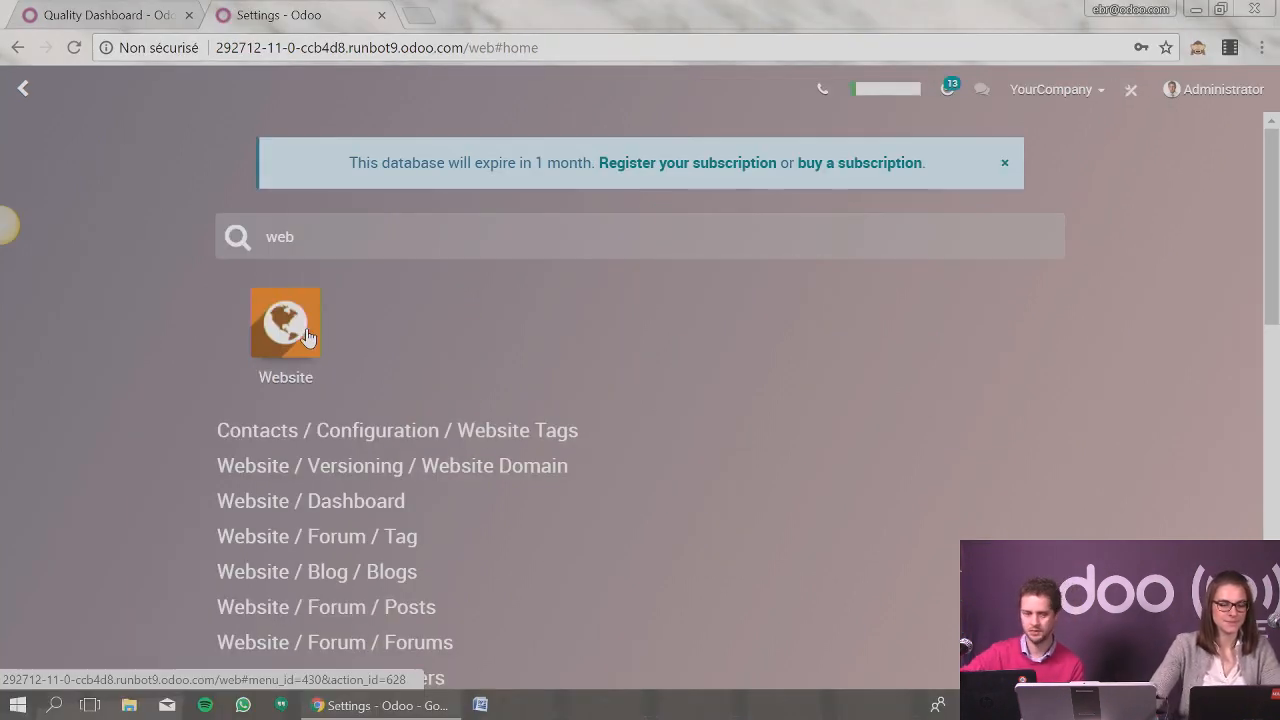
Step: Go to the Website app and bring up its settings
left_click(300, 330)
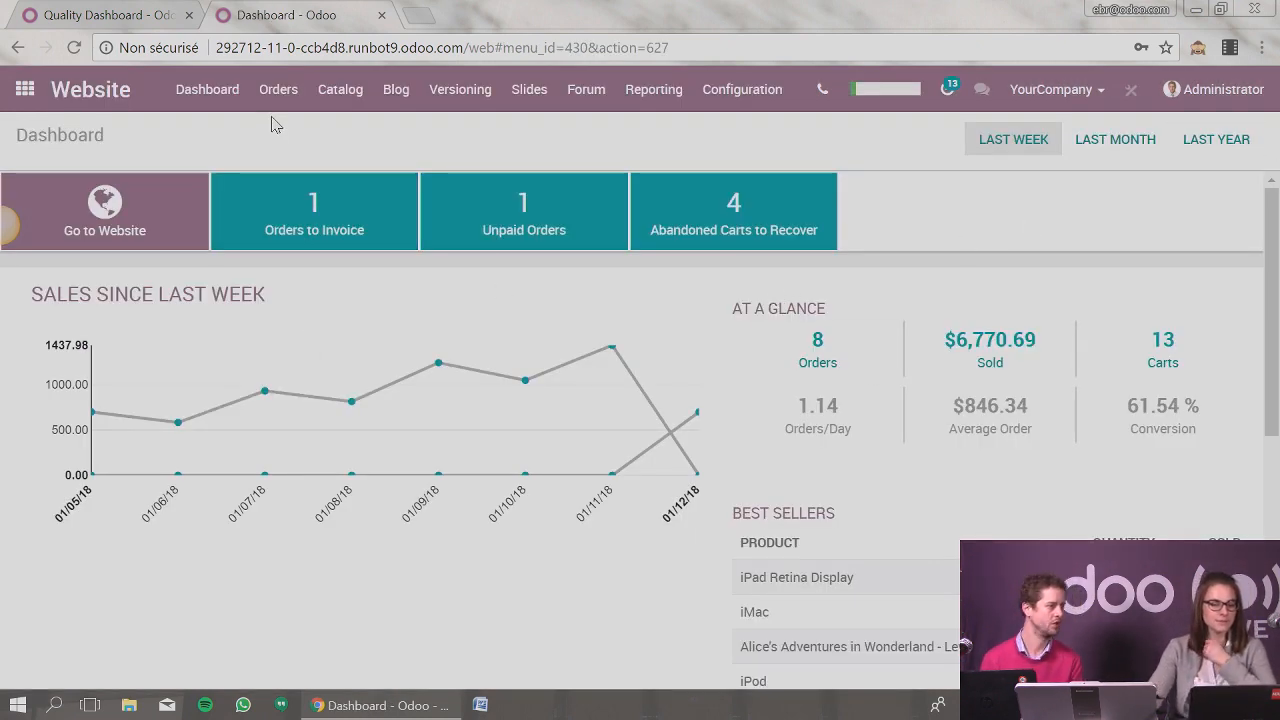
left_click(749, 89)
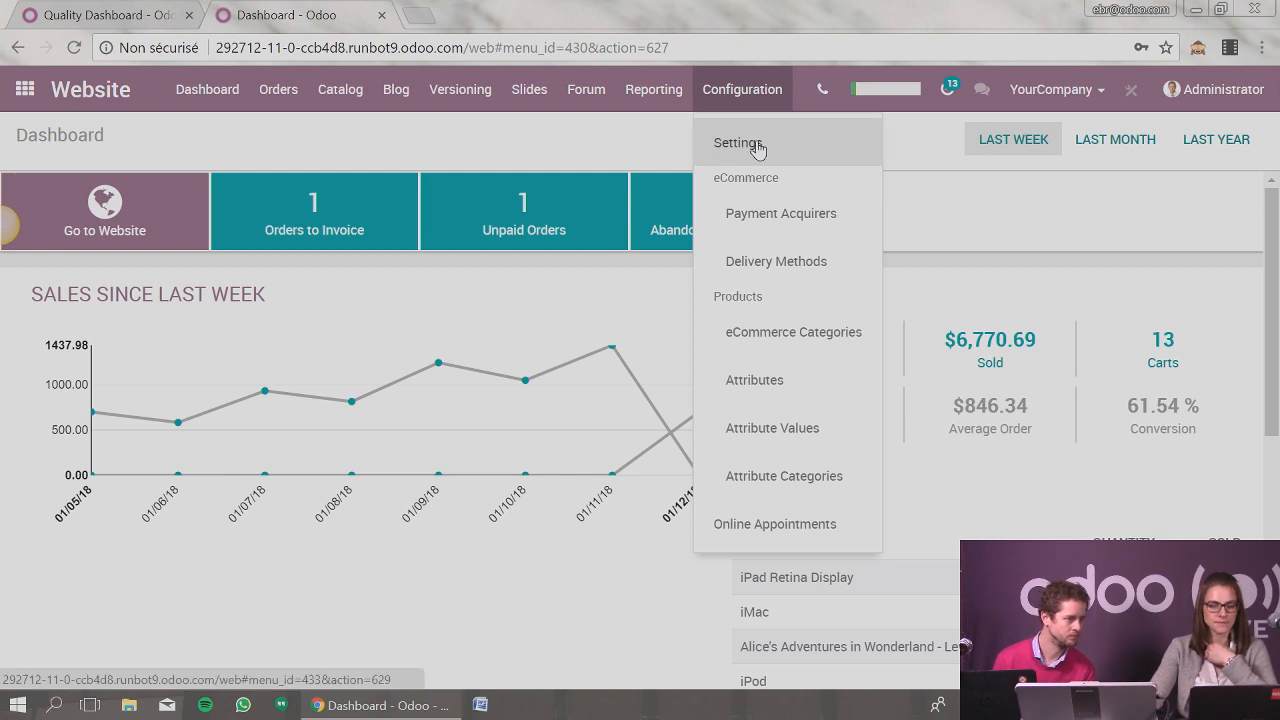
left_click(737, 143)
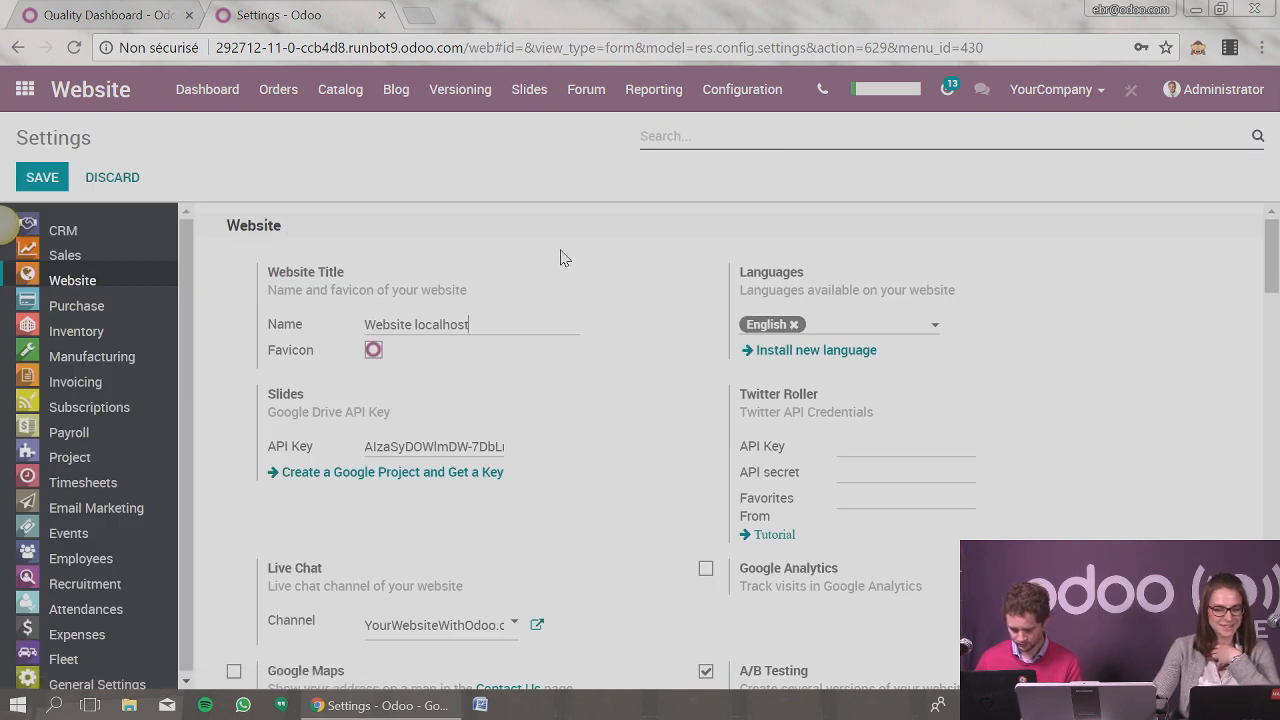
Step: Examine the Website settings for the product catalog, customer experience, taxes, pricing, shipping, invoicing, orders and communication
scroll(370, 343, "down", 2)
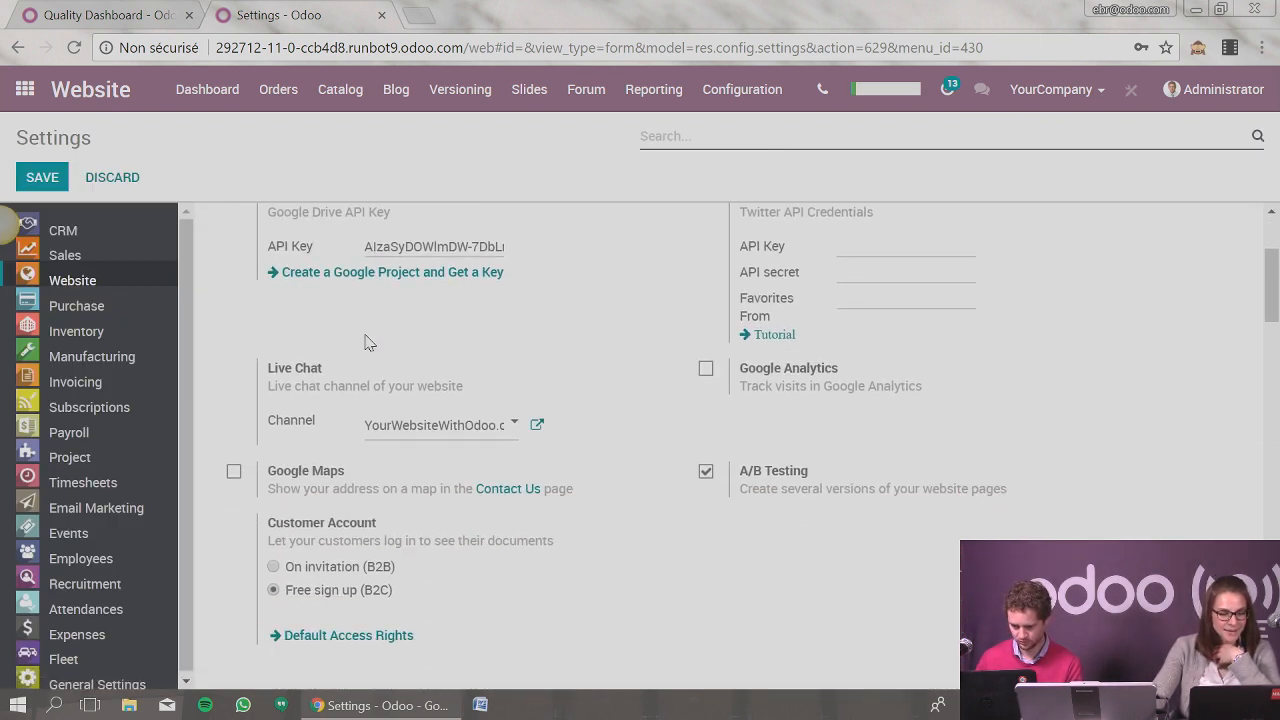
scroll(370, 343, "down", 4)
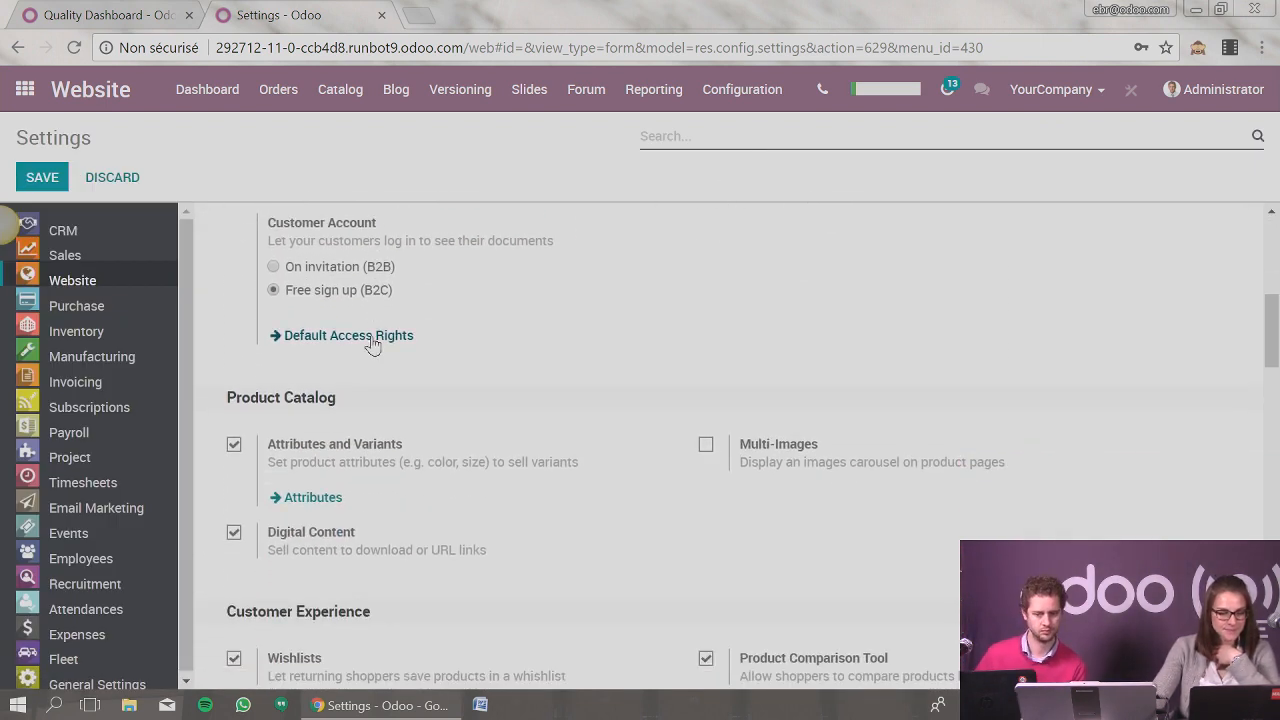
scroll(557, 441, "down", 1)
scroll(660, 440, "down", 1)
scroll(686, 434, "down", 1)
scroll(686, 436, "down", 3)
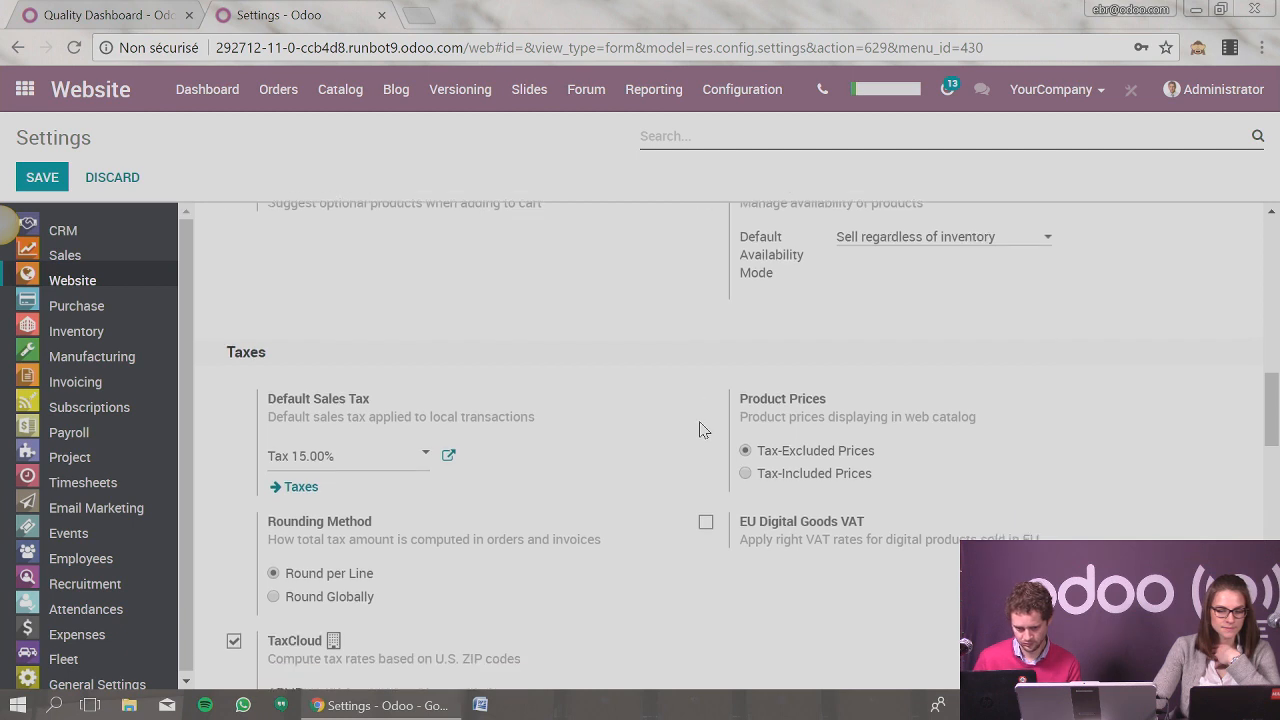
scroll(700, 430, "down", 3)
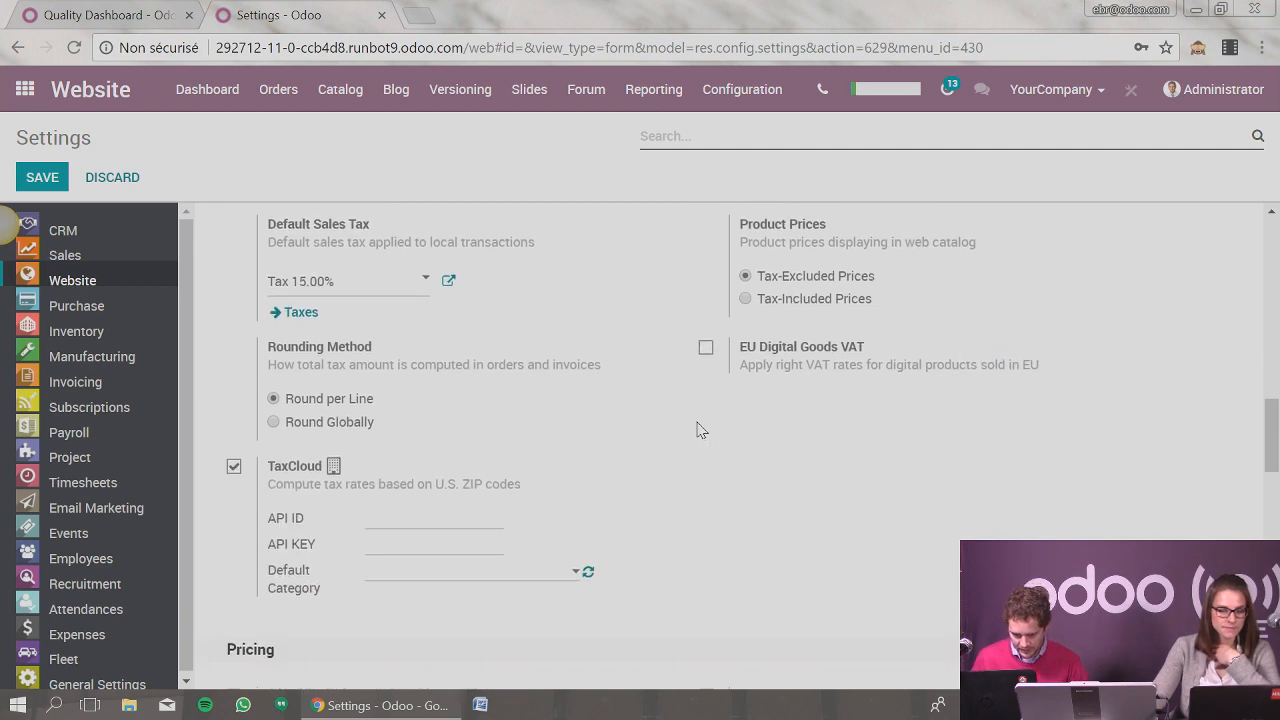
scroll(700, 430, "down", 4)
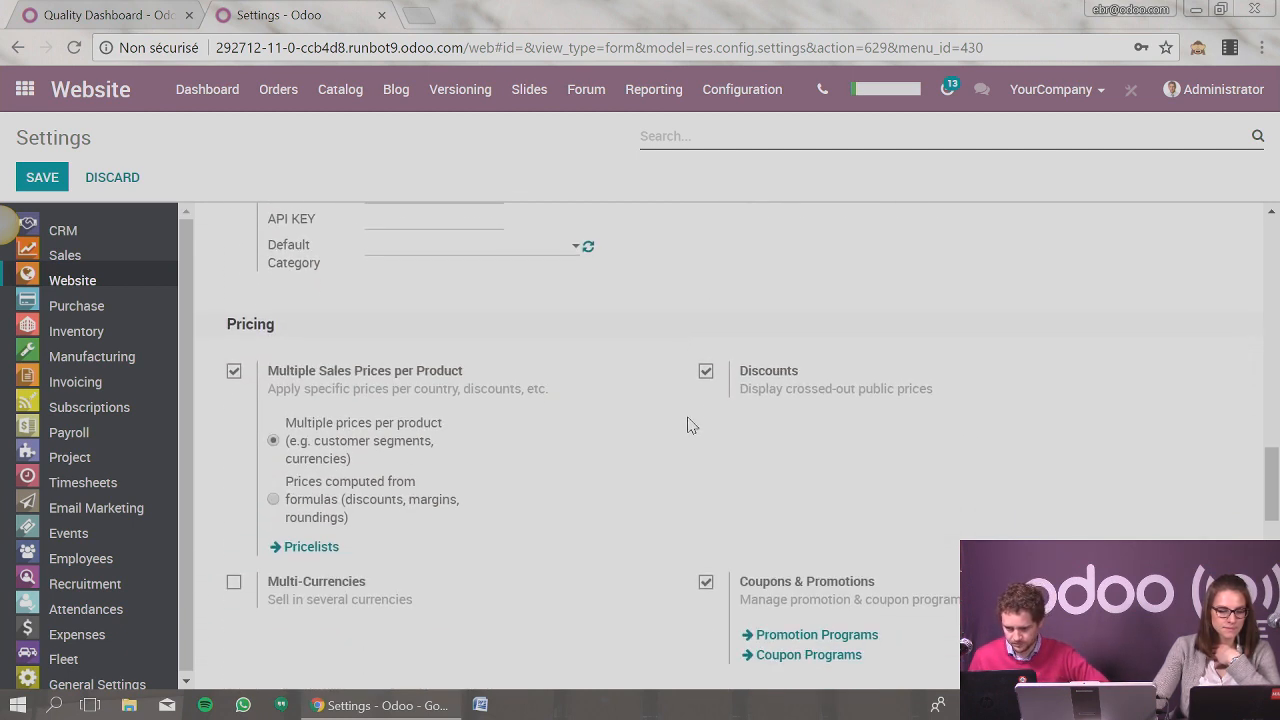
scroll(686, 428, "down", 3)
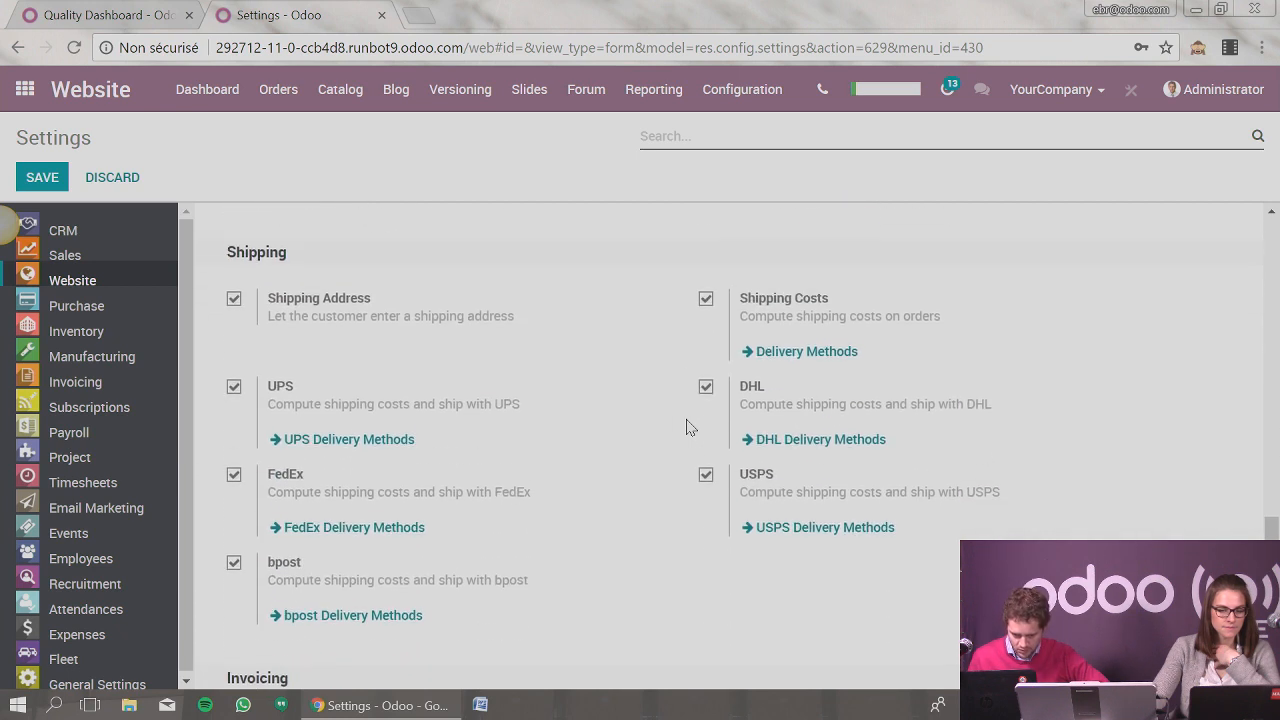
scroll(686, 428, "down", 3)
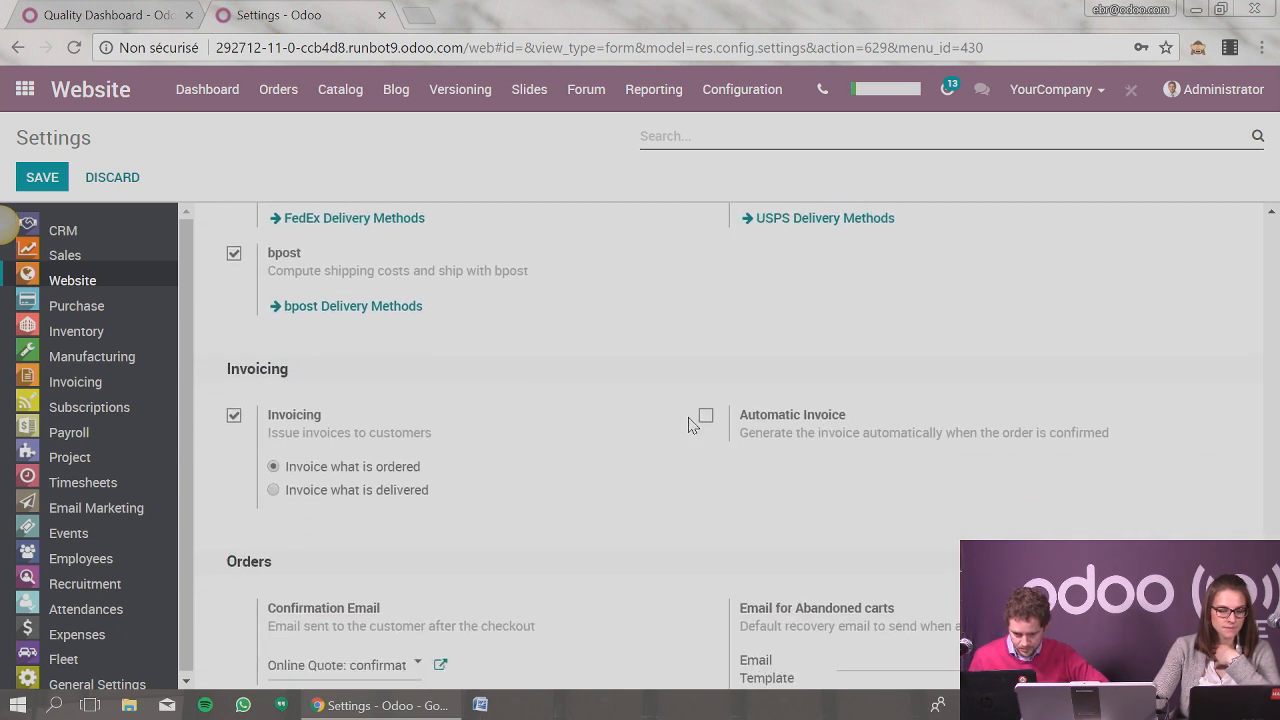
scroll(688, 425, "down", 3)
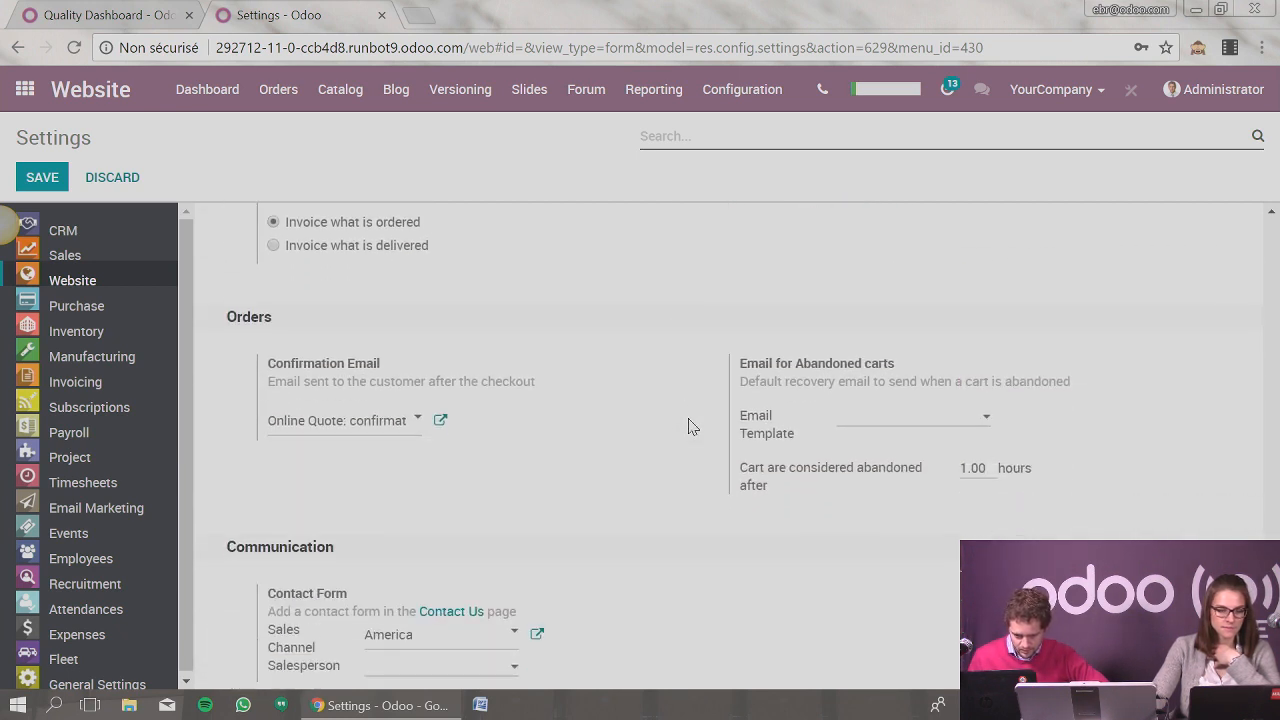
scroll(706, 471, "up", 20)
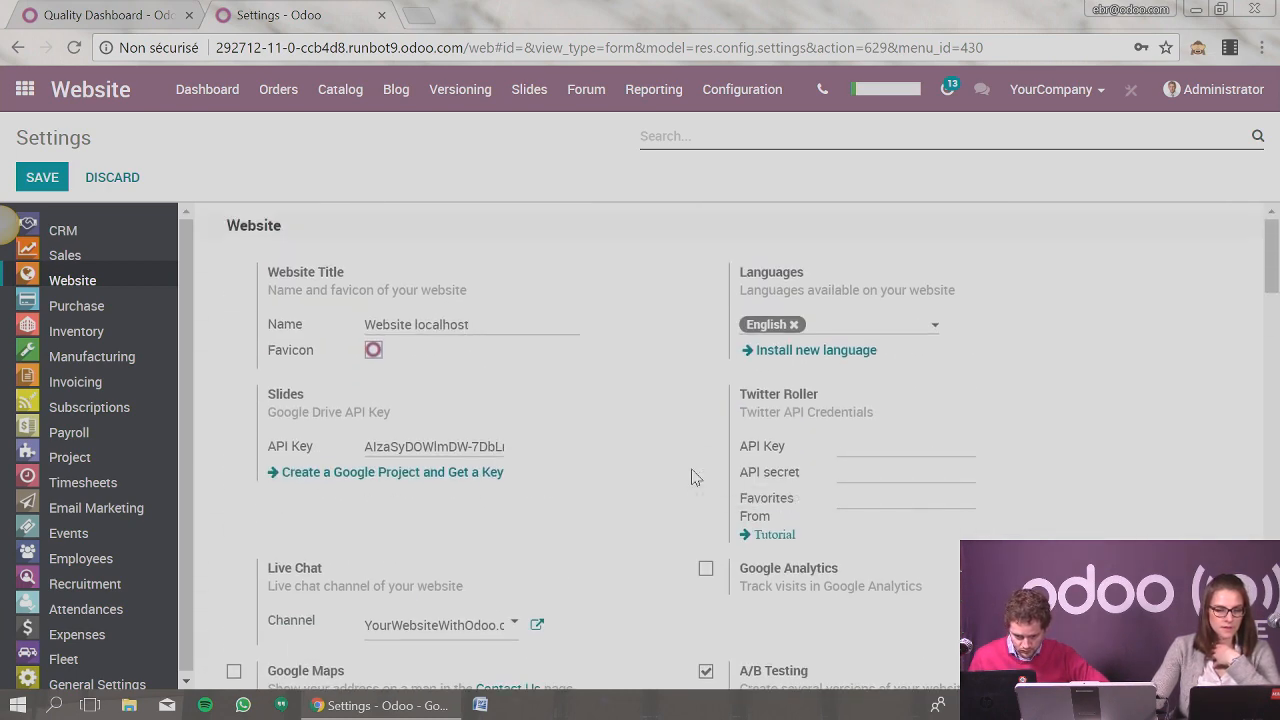
Step: Return to the Website dashboard and go to the live website
left_click(765, 118)
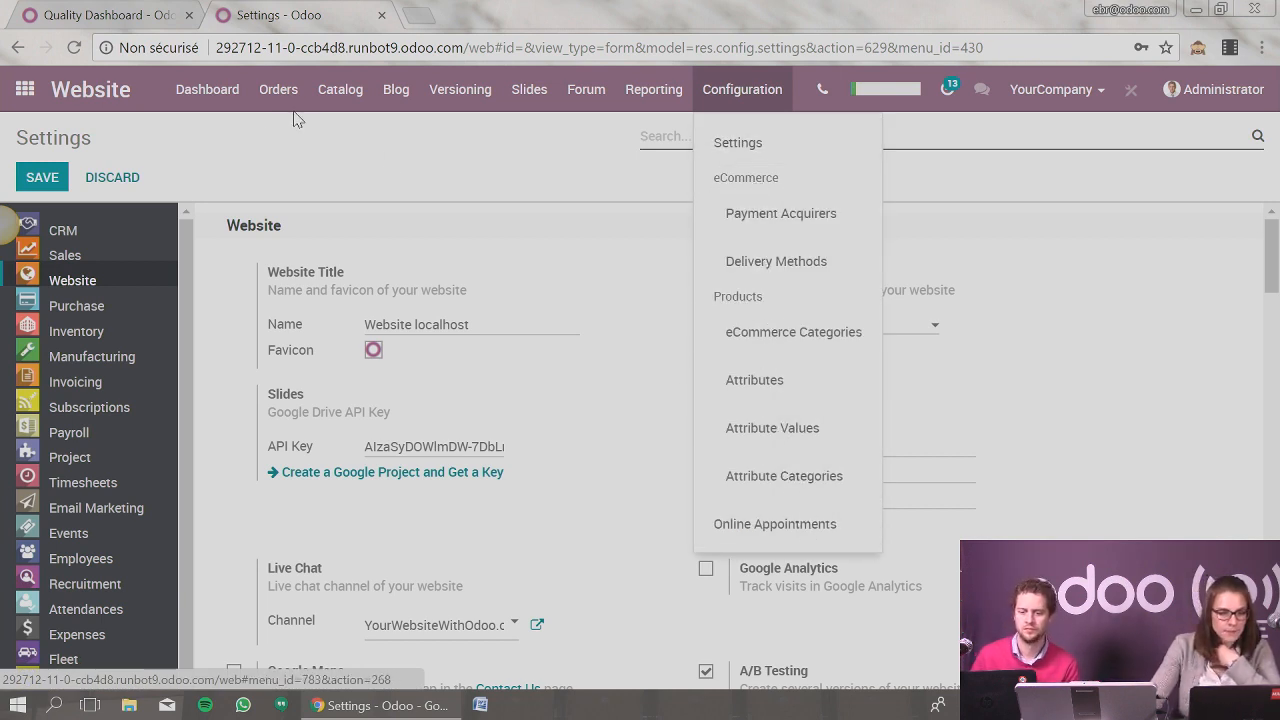
left_click(226, 107)
left_click(229, 100)
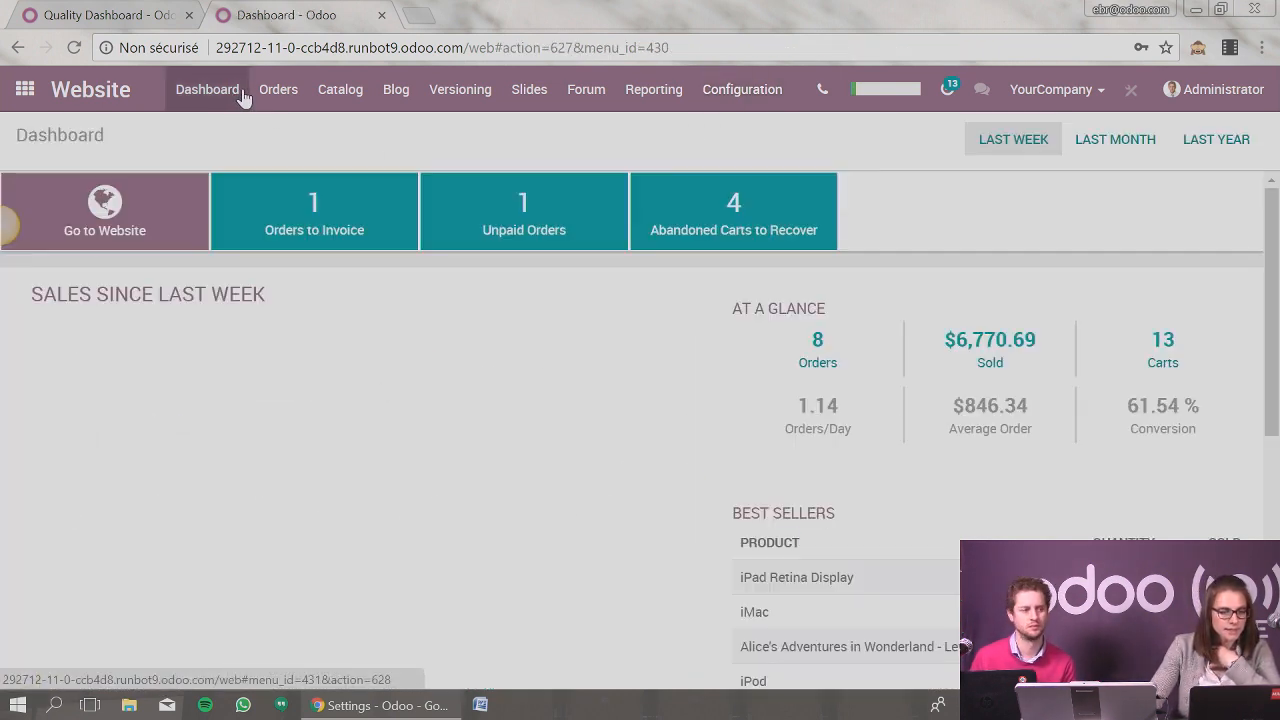
left_click(156, 208)
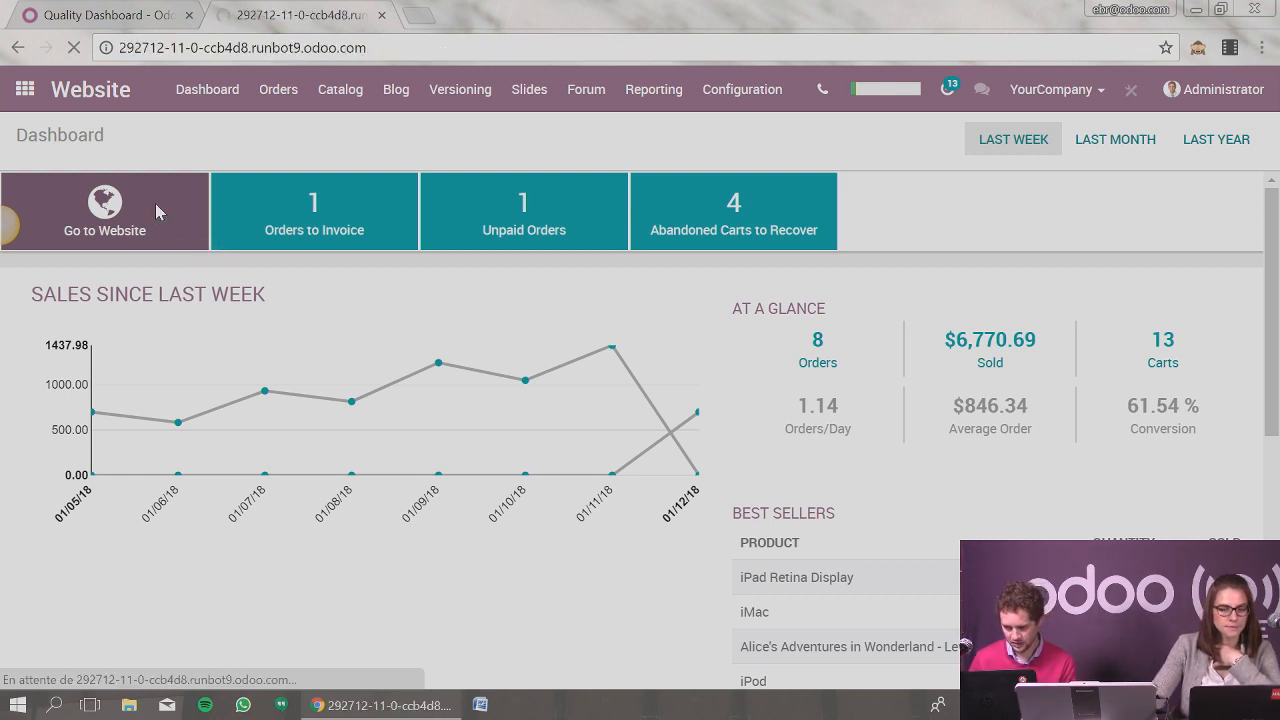
Step: Find Alice's Adventures in Wonderland in the website shop and display its product page
left_click(274, 188)
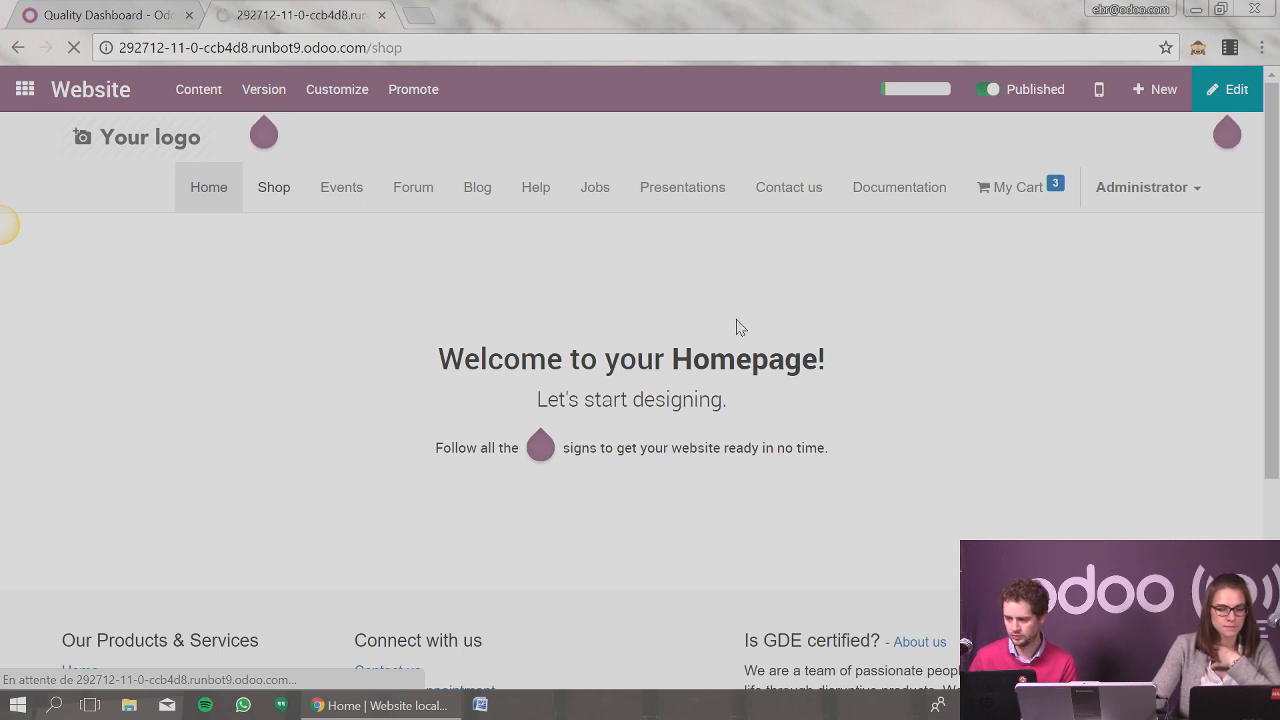
scroll(707, 311, "down", 1)
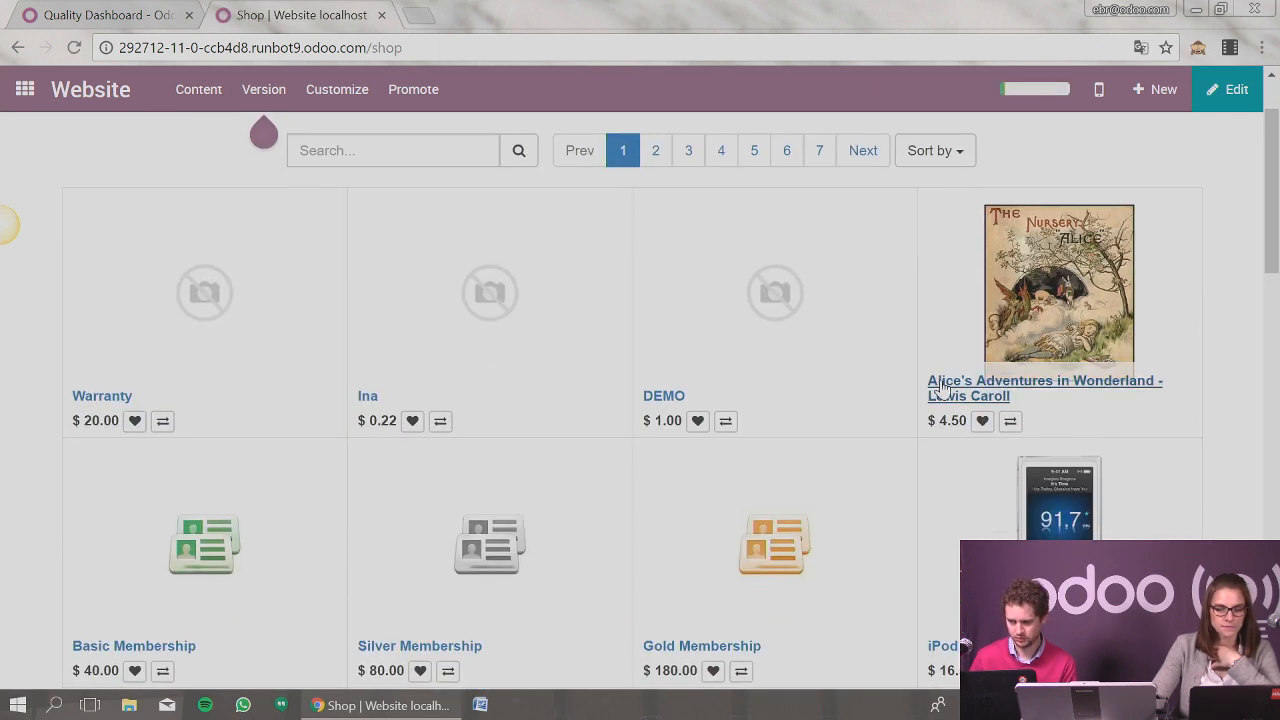
left_click(942, 390)
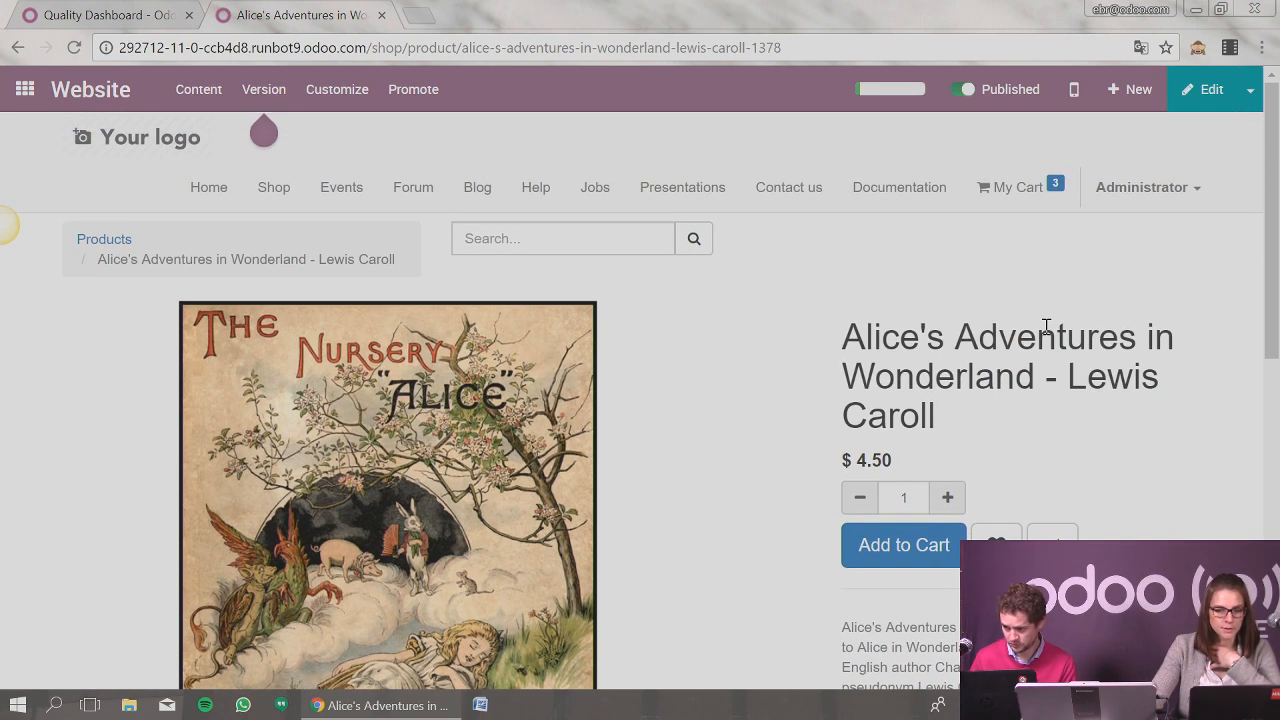
Step: Put the Alice's Adventures in Wonderland product page into edit mode and look over its full layout
left_click(1207, 93)
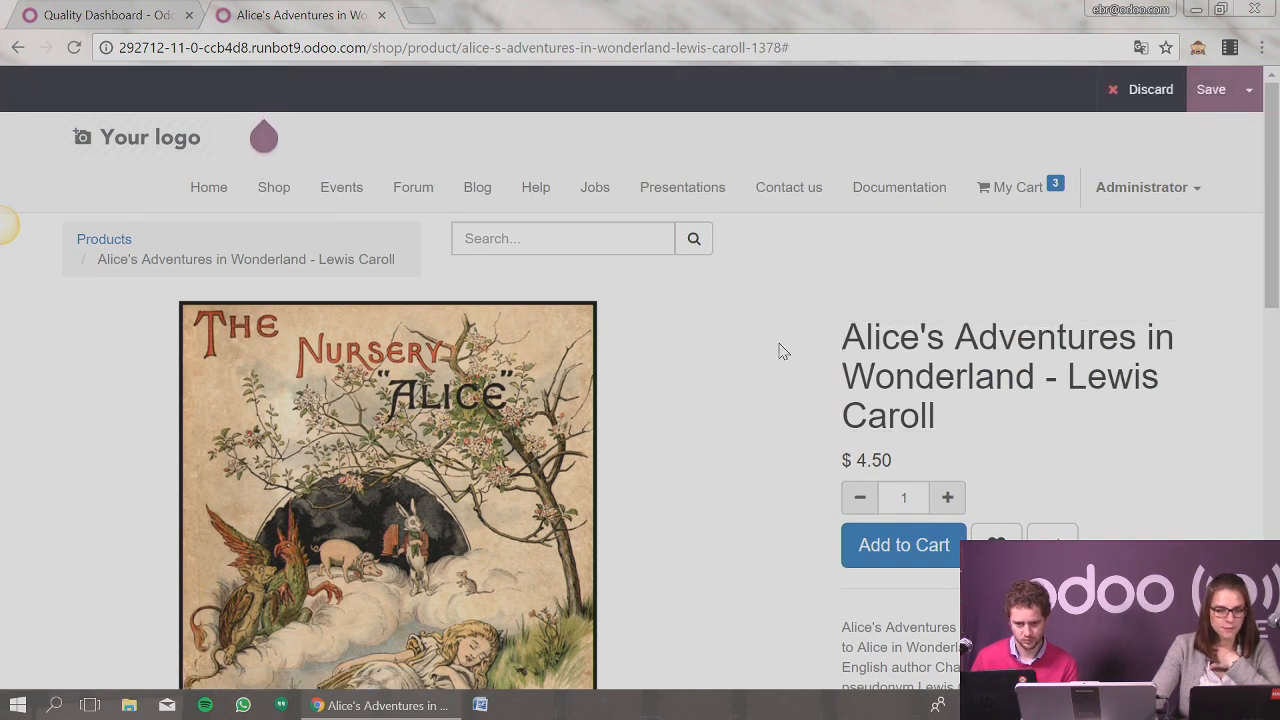
scroll(770, 355, "down", 2)
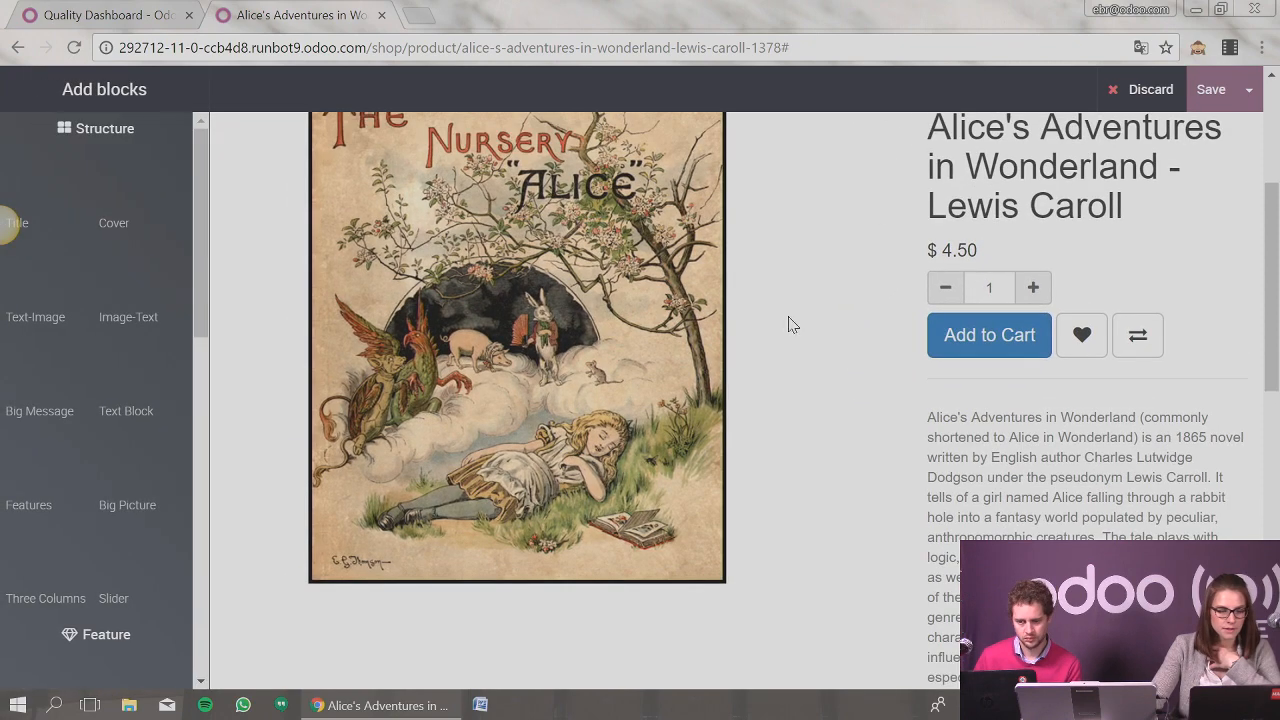
scroll(836, 312, "down", 1)
scroll(834, 312, "down", 10)
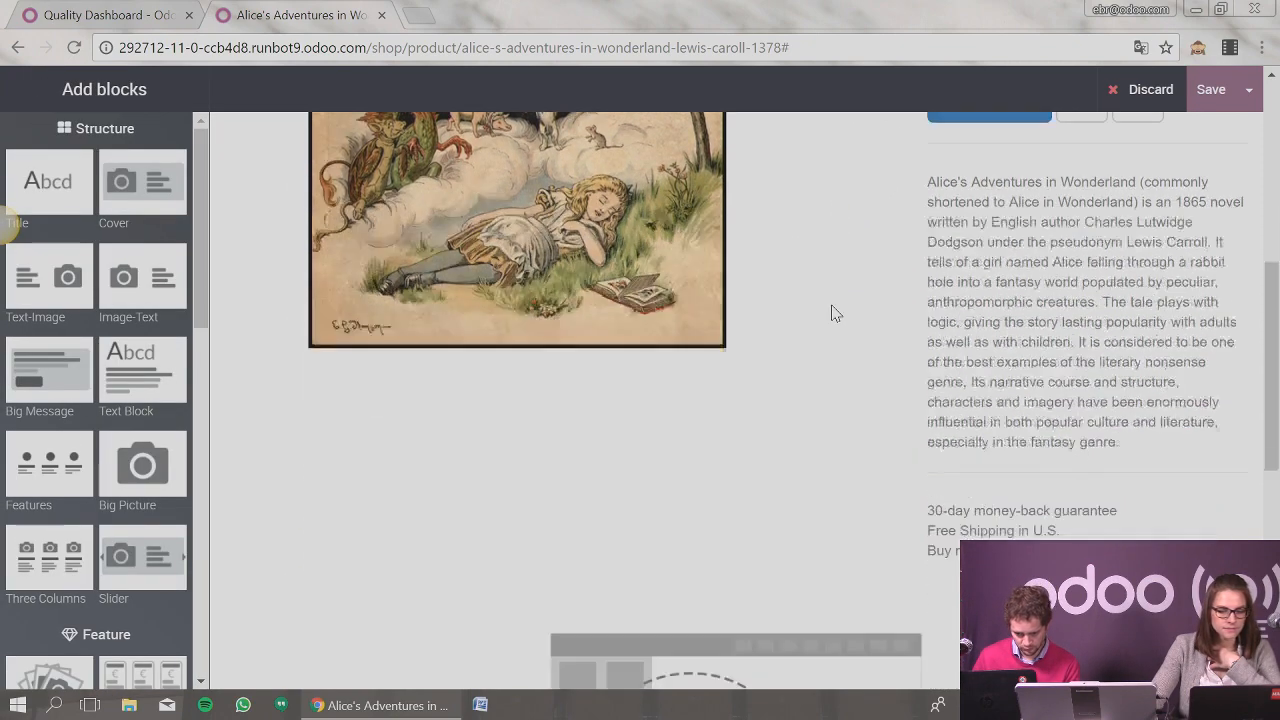
scroll(834, 315, "up", 11)
scroll(836, 318, "up", 3)
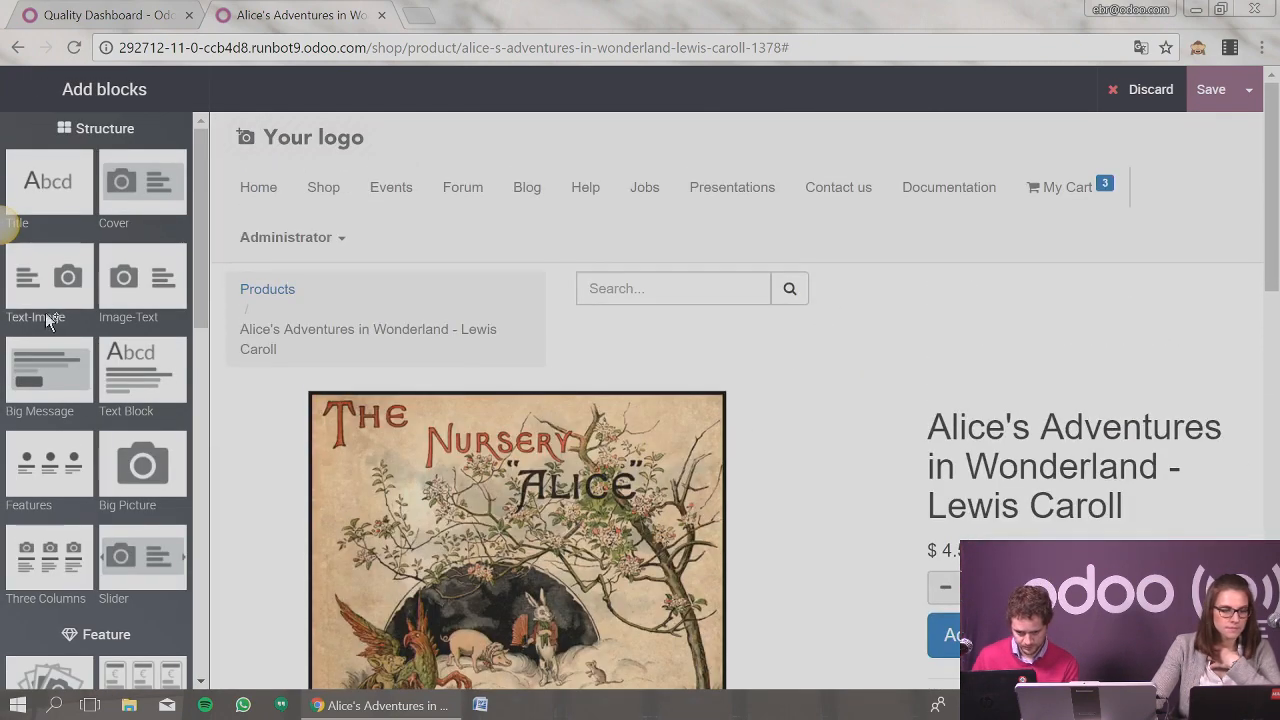
Step: Look through the available building blocks for the product page and leave edit mode, discarding any changes
scroll(90, 317, "down", 6)
scroll(91, 316, "down", 6)
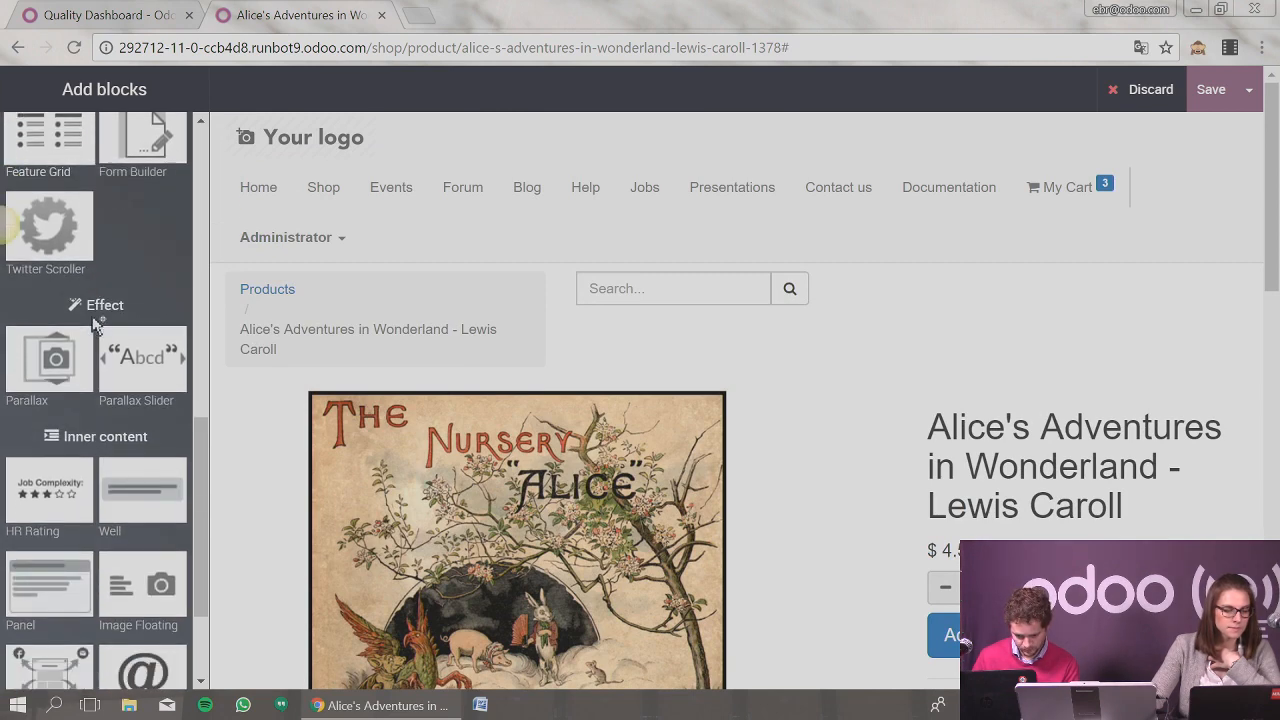
scroll(92, 333, "up", 5)
scroll(93, 333, "up", 5)
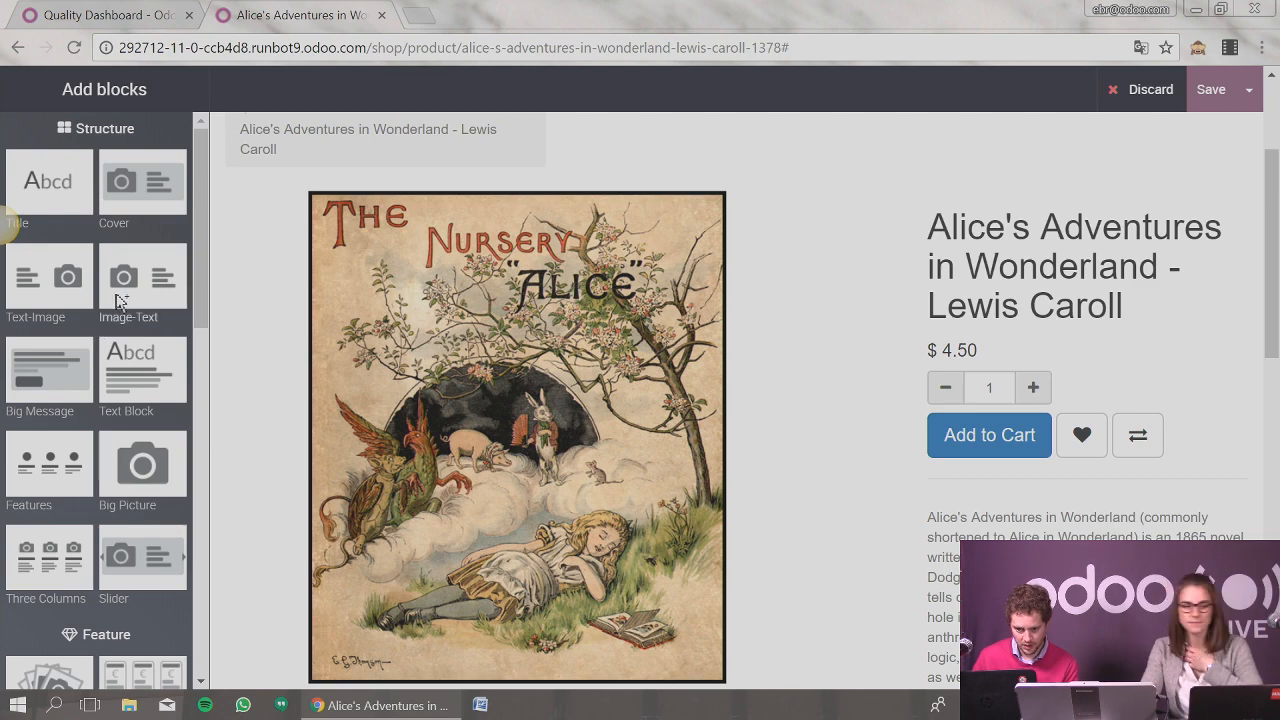
scroll(920, 294, "up", 2)
left_click(1146, 101)
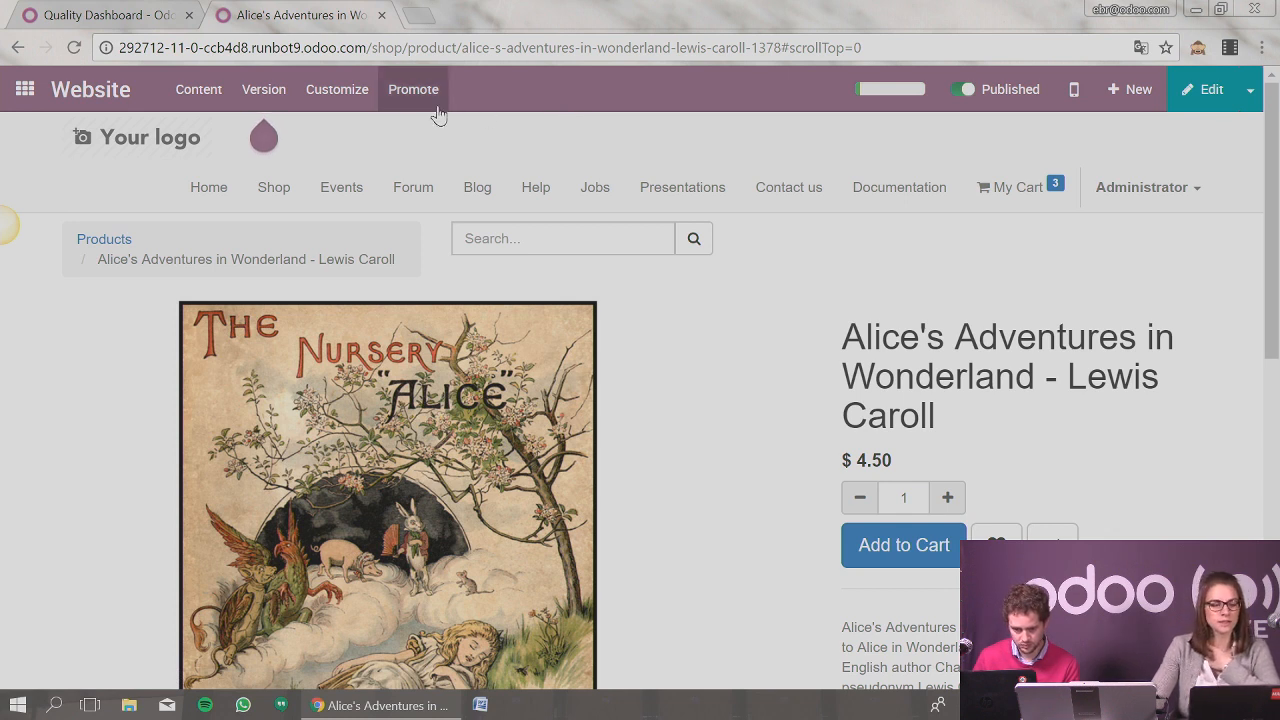
Step: Check the website's page management list and return to the Alice's Adventures in Wonderland product page
left_click(264, 91)
left_click(200, 89)
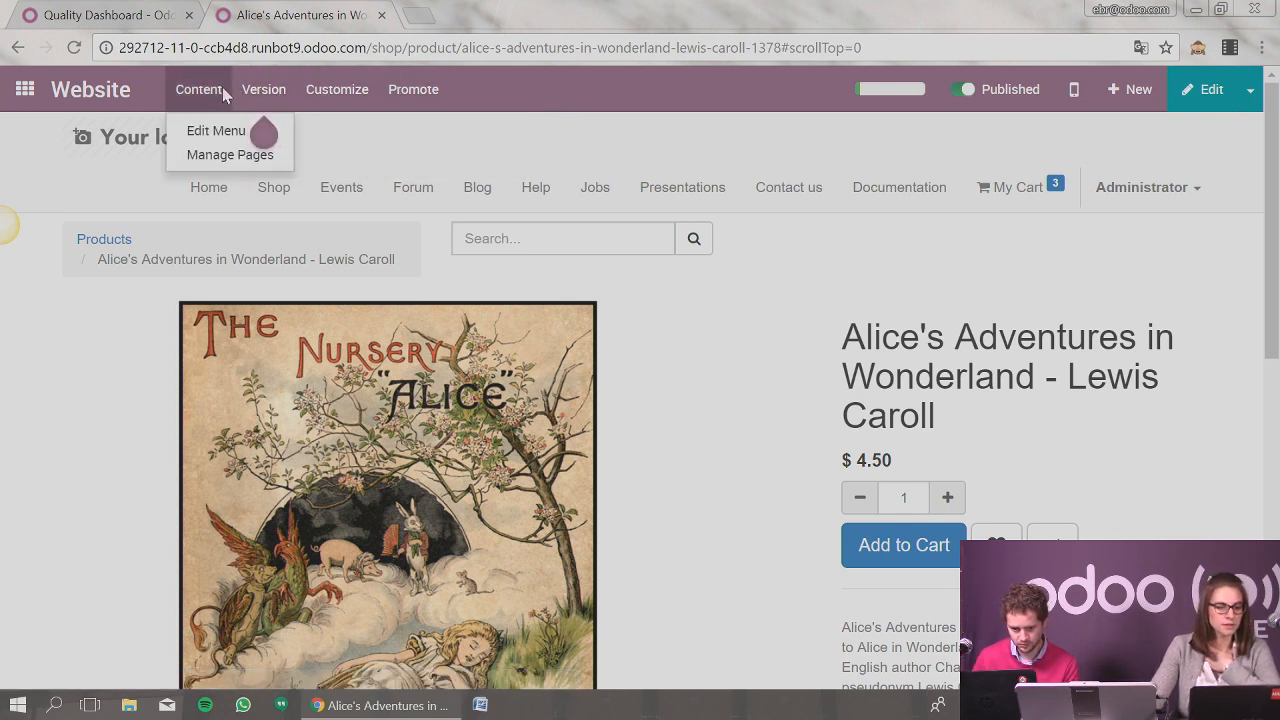
left_click(214, 161)
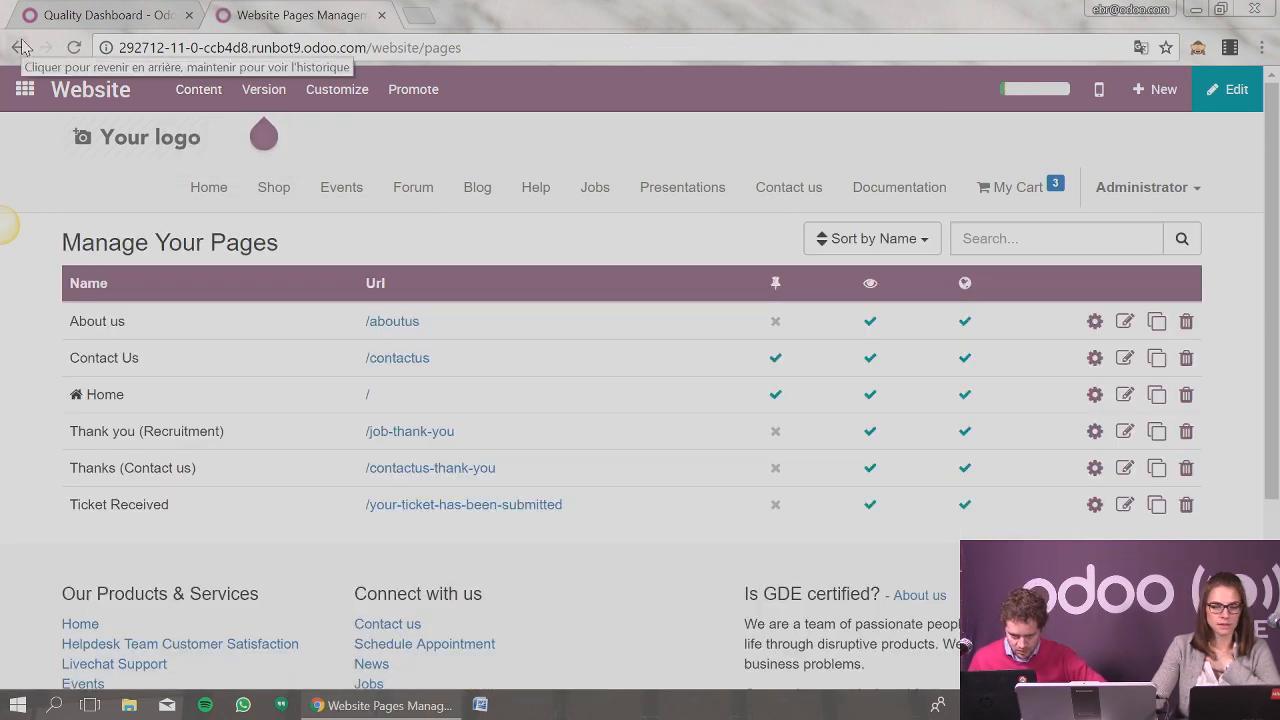
left_click(22, 47)
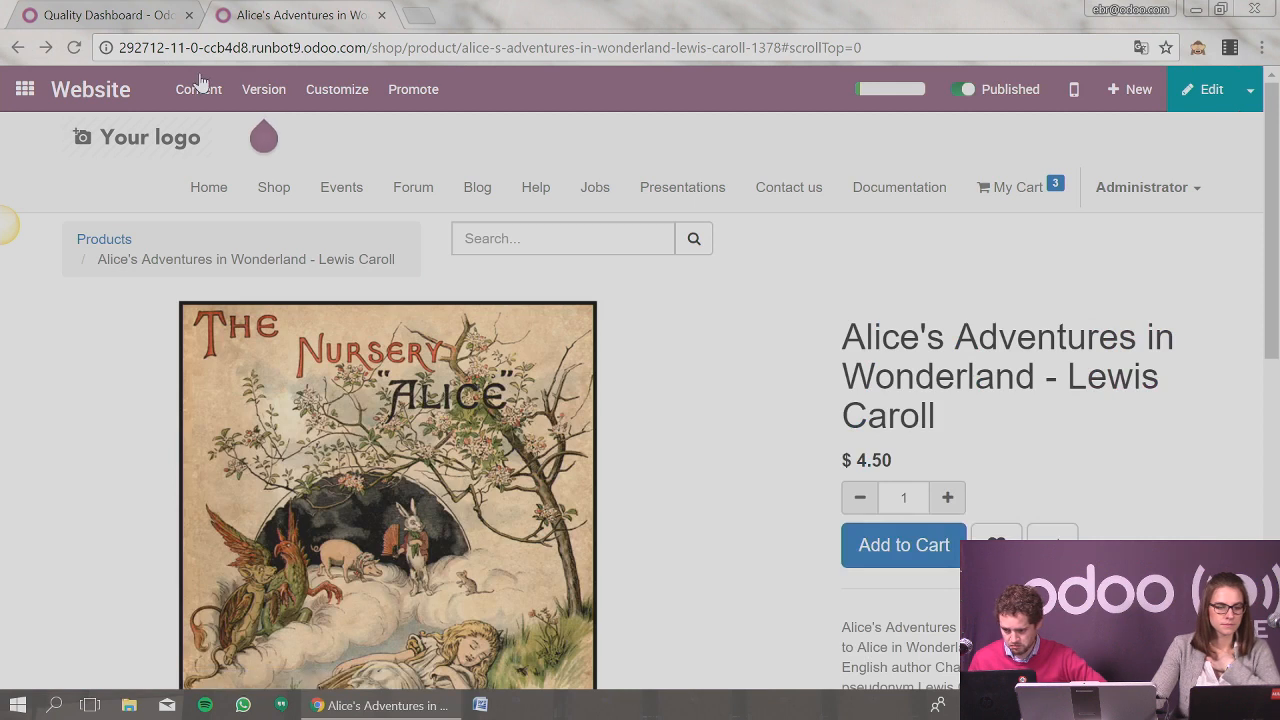
Step: Examine the customization and promotion options available for the product page
left_click(274, 89)
left_click(329, 100)
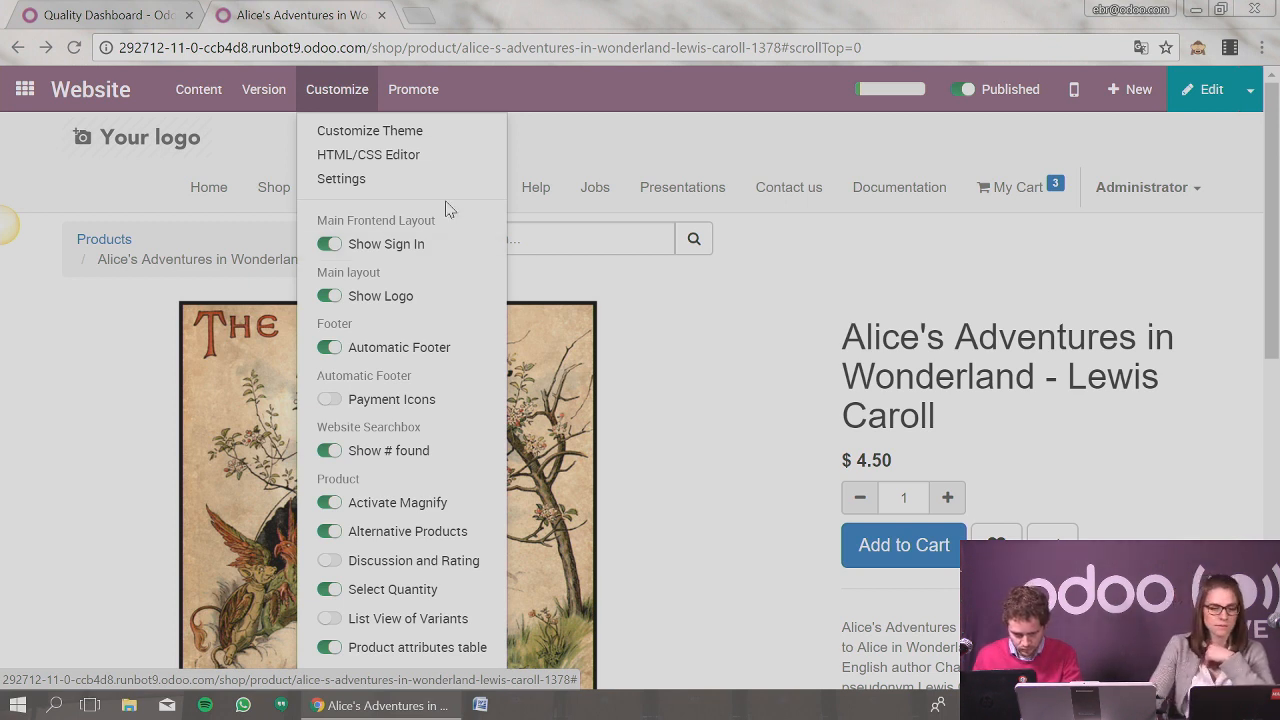
left_click(414, 92)
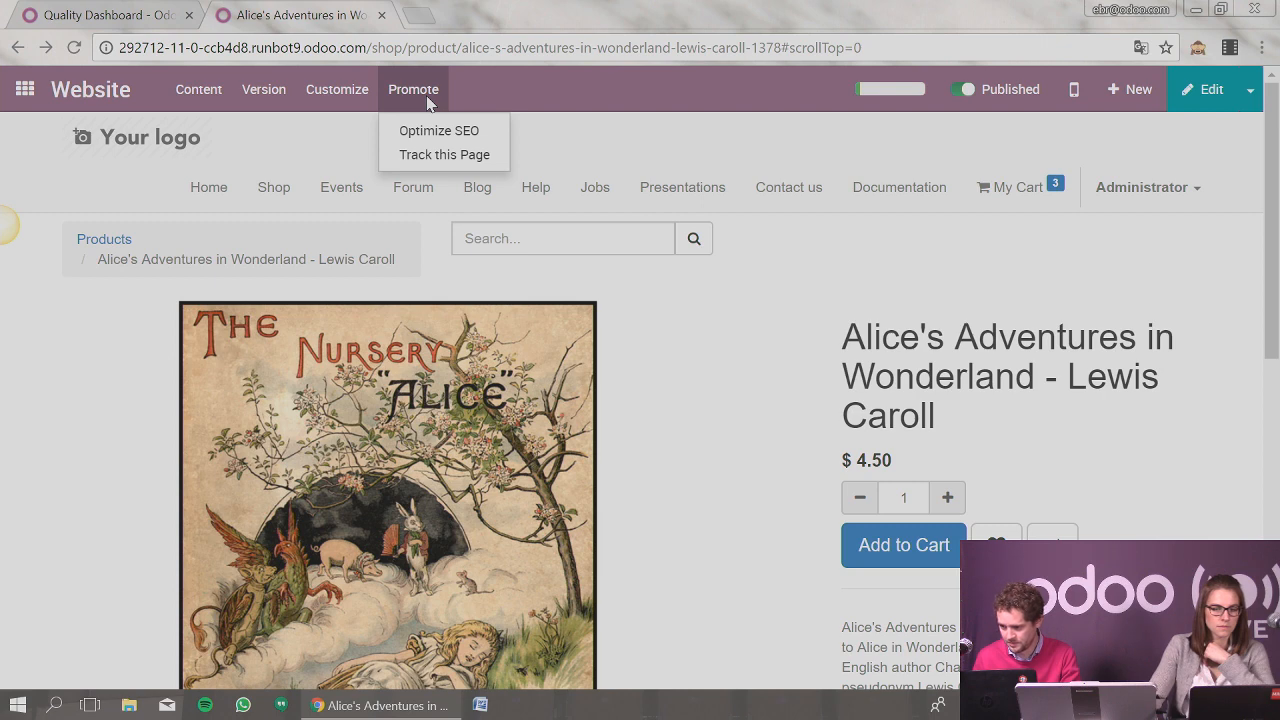
left_click(880, 281)
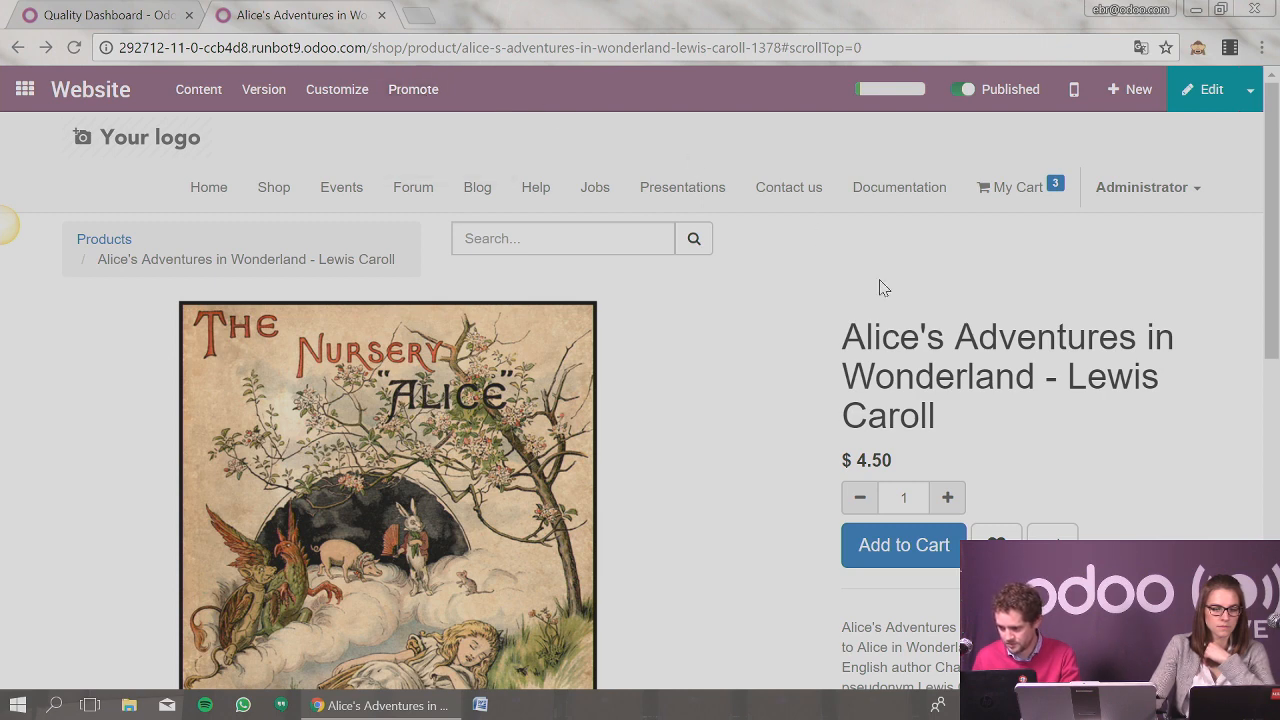
Step: Look over the Alice's Adventures in Wonderland product page, from the product description down to the company section in the footer
scroll(620, 470, "down", 6)
scroll(620, 468, "down", 1)
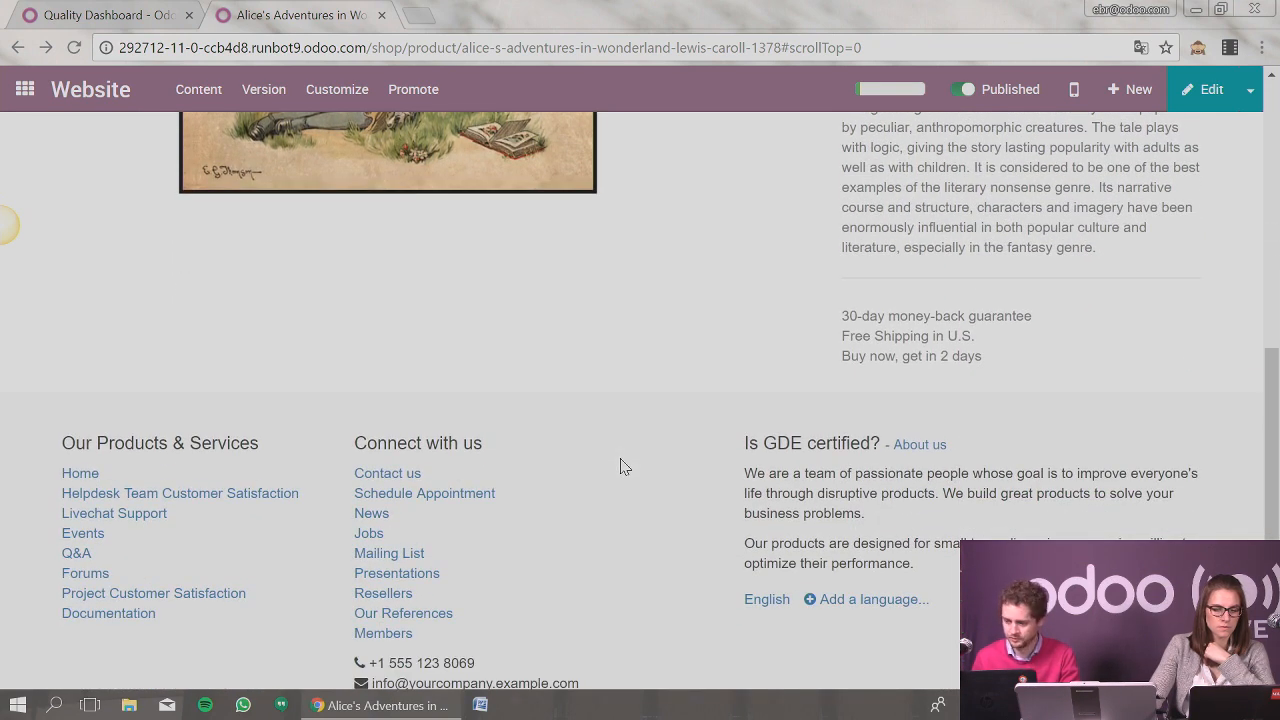
scroll(620, 464, "up", 7)
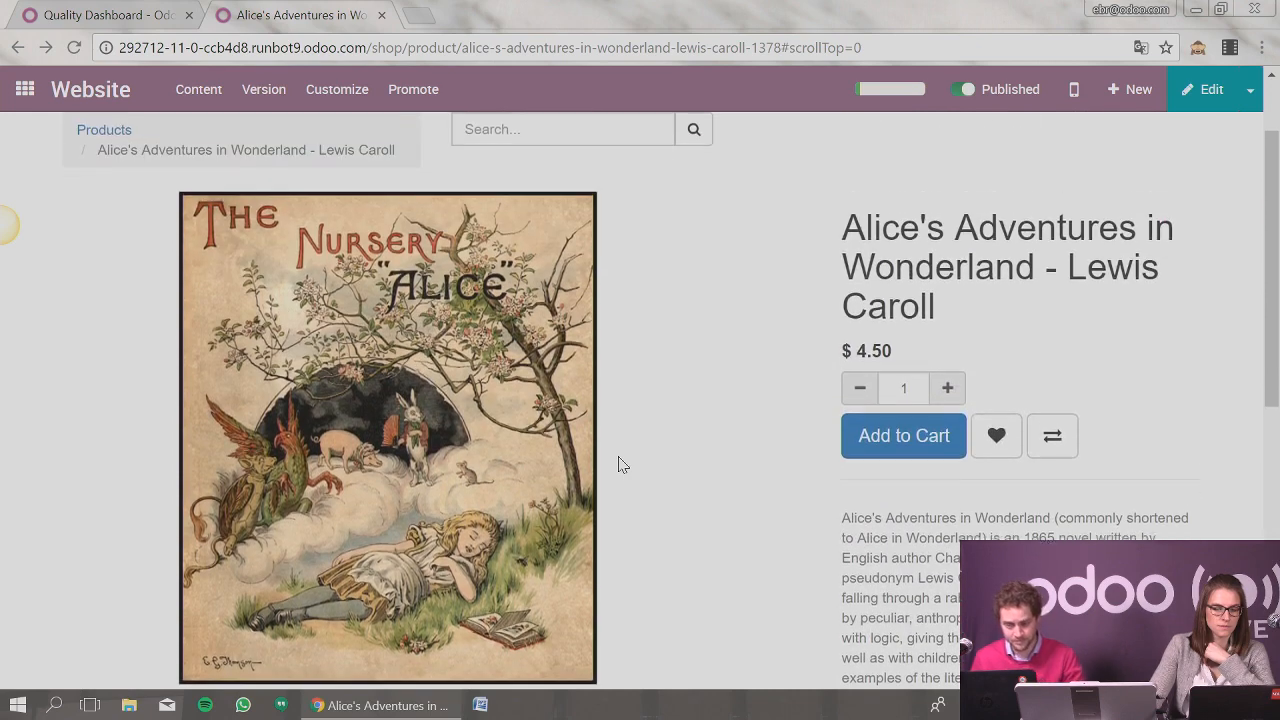
scroll(620, 464, "down", 4)
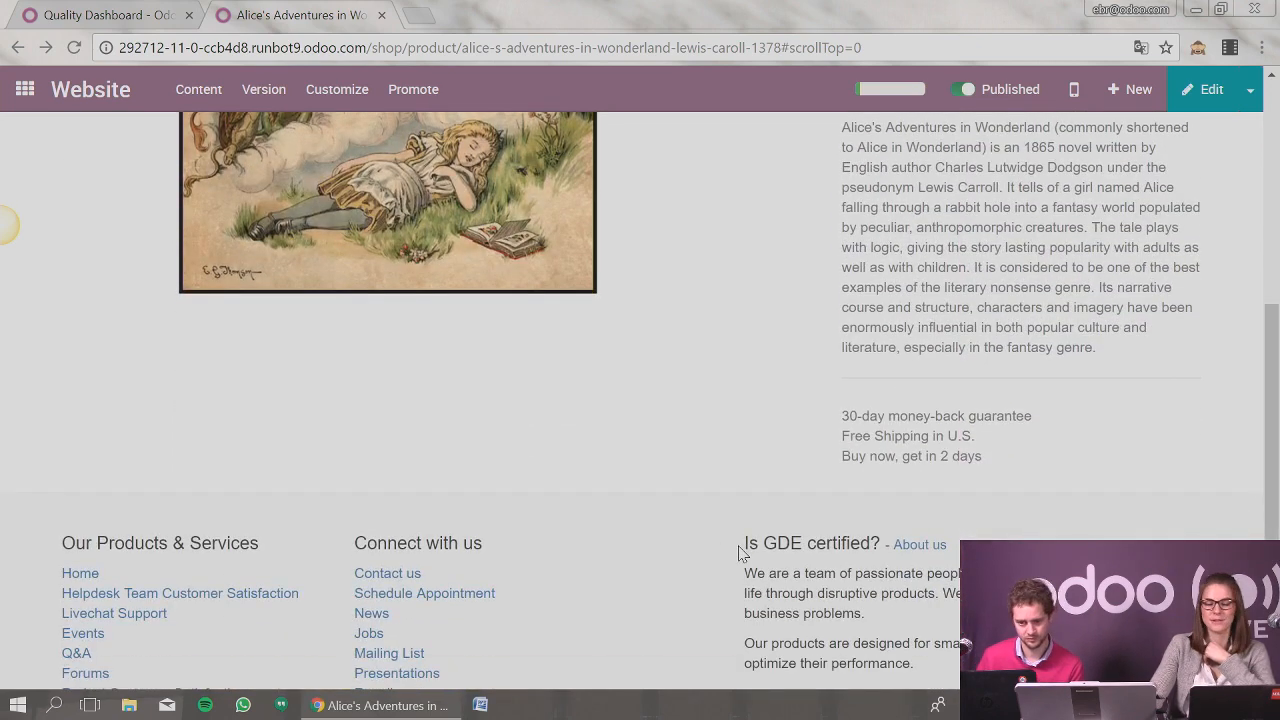
left_click_drag(748, 545, 884, 535)
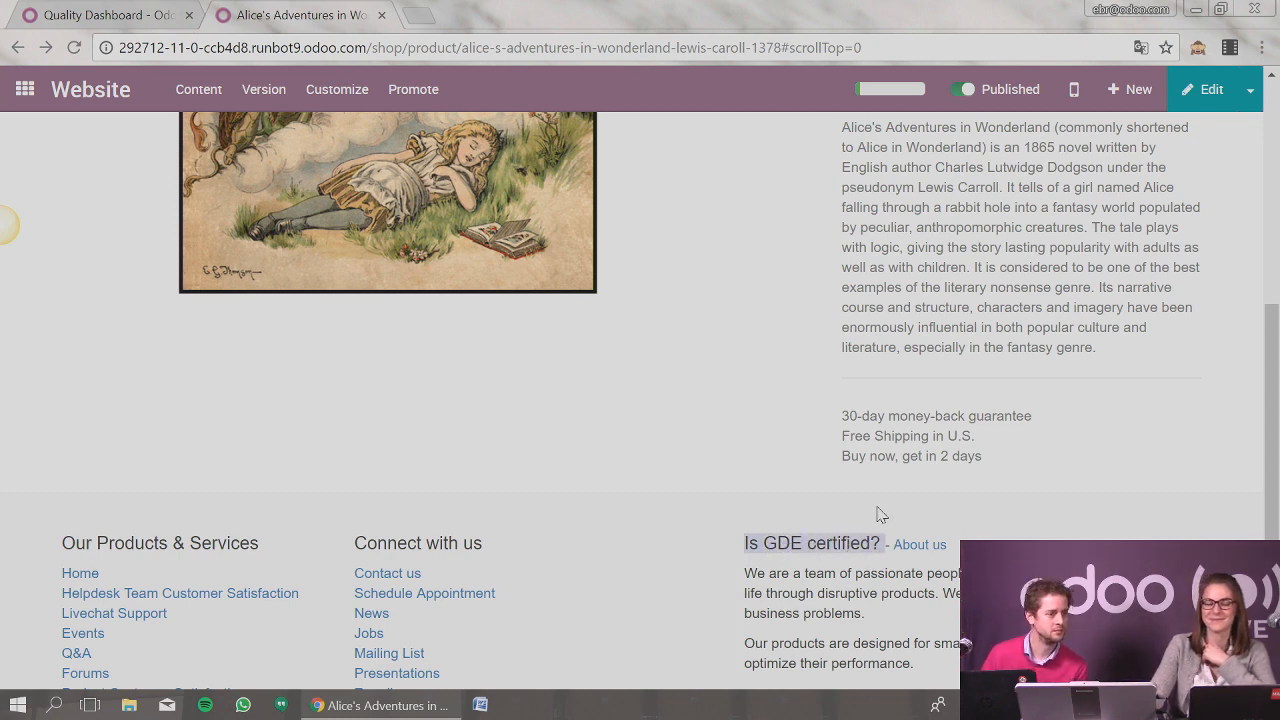
scroll(910, 288, "up", 2)
scroll(910, 288, "up", 4)
Step: Return to the main app overview and look over the available apps
left_click(25, 89)
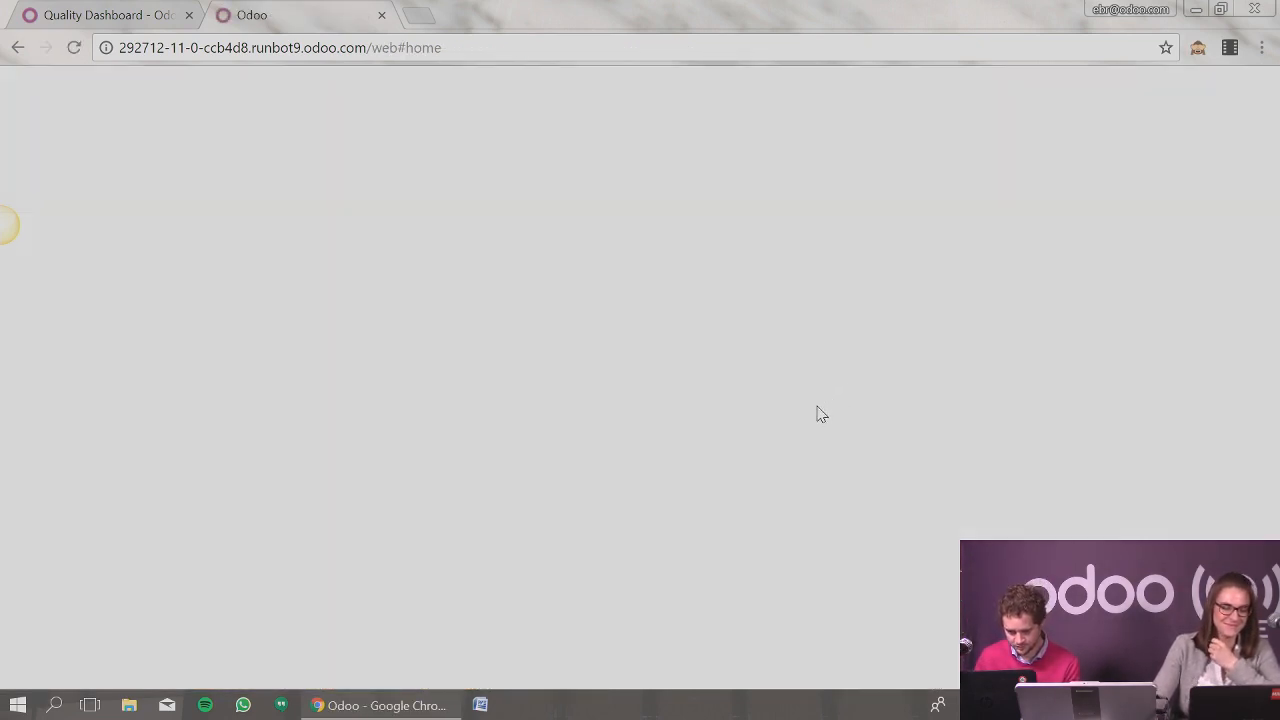
scroll(1030, 325, "down", 1)
scroll(1034, 328, "up", 1)
scroll(1034, 328, "down", 1)
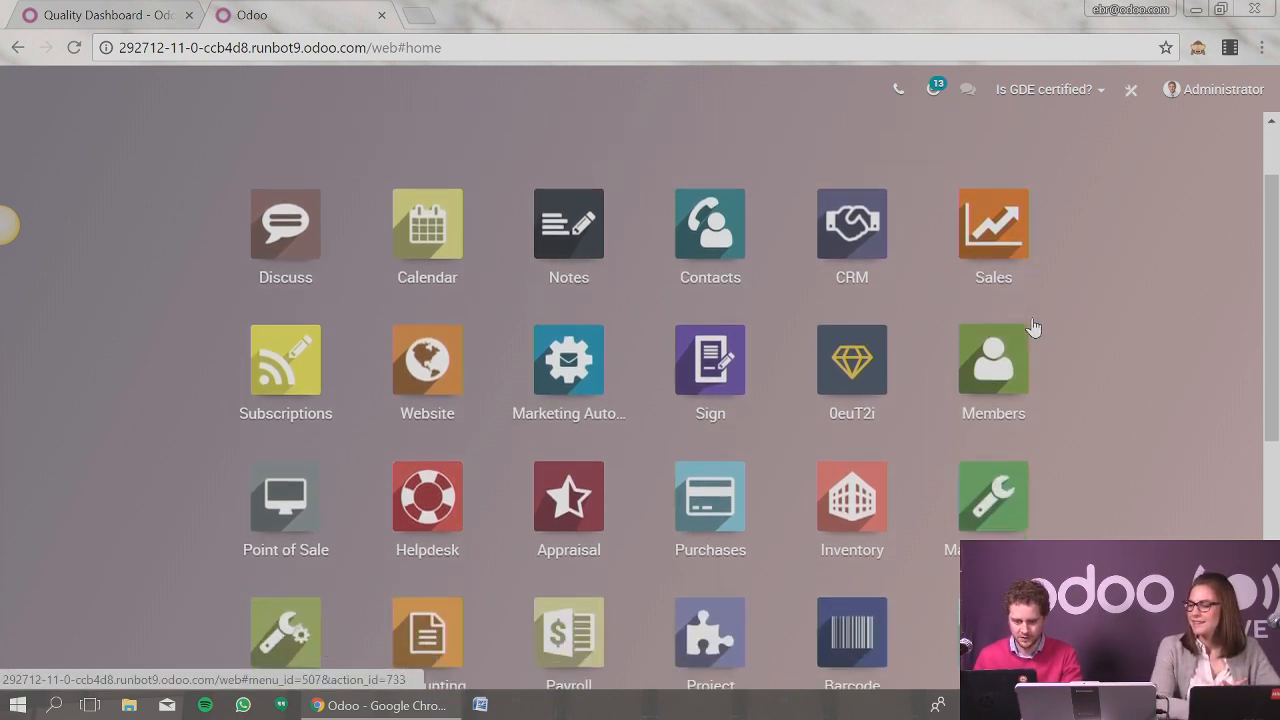
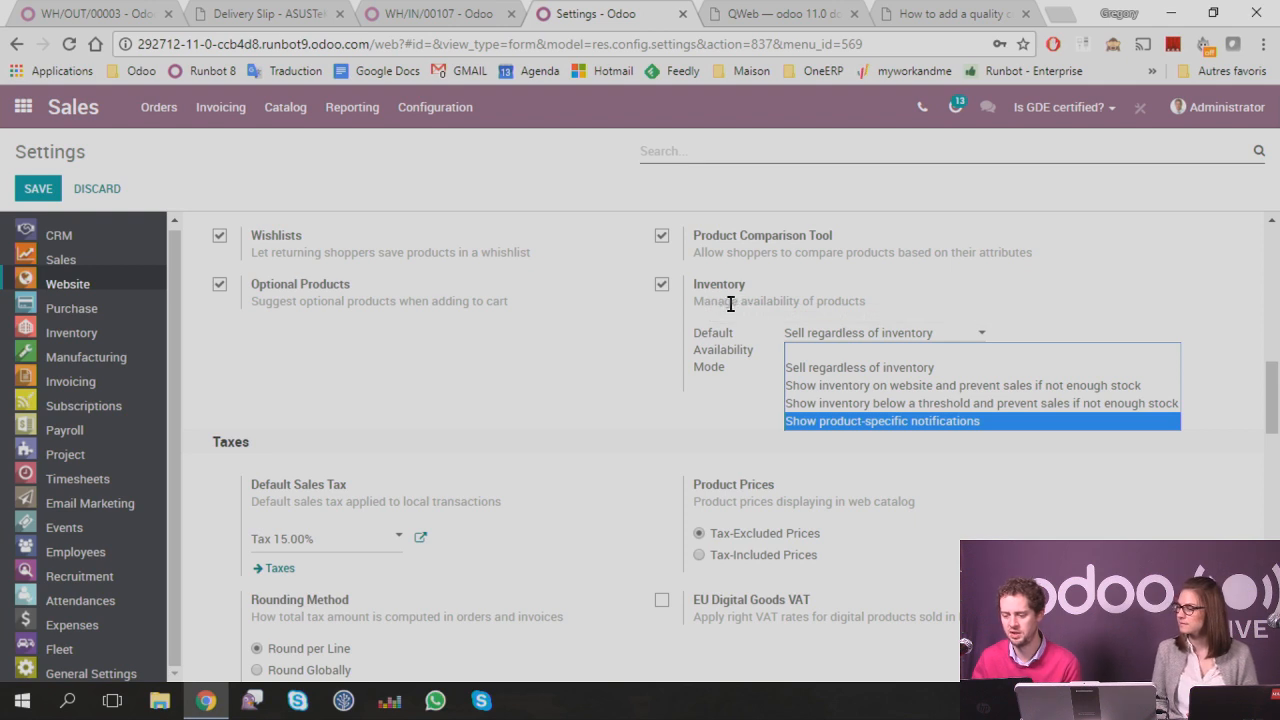
Step: Try to save the default availability mode as "Show inventory on website and prevent sales if not enough stock"
left_click(882, 400)
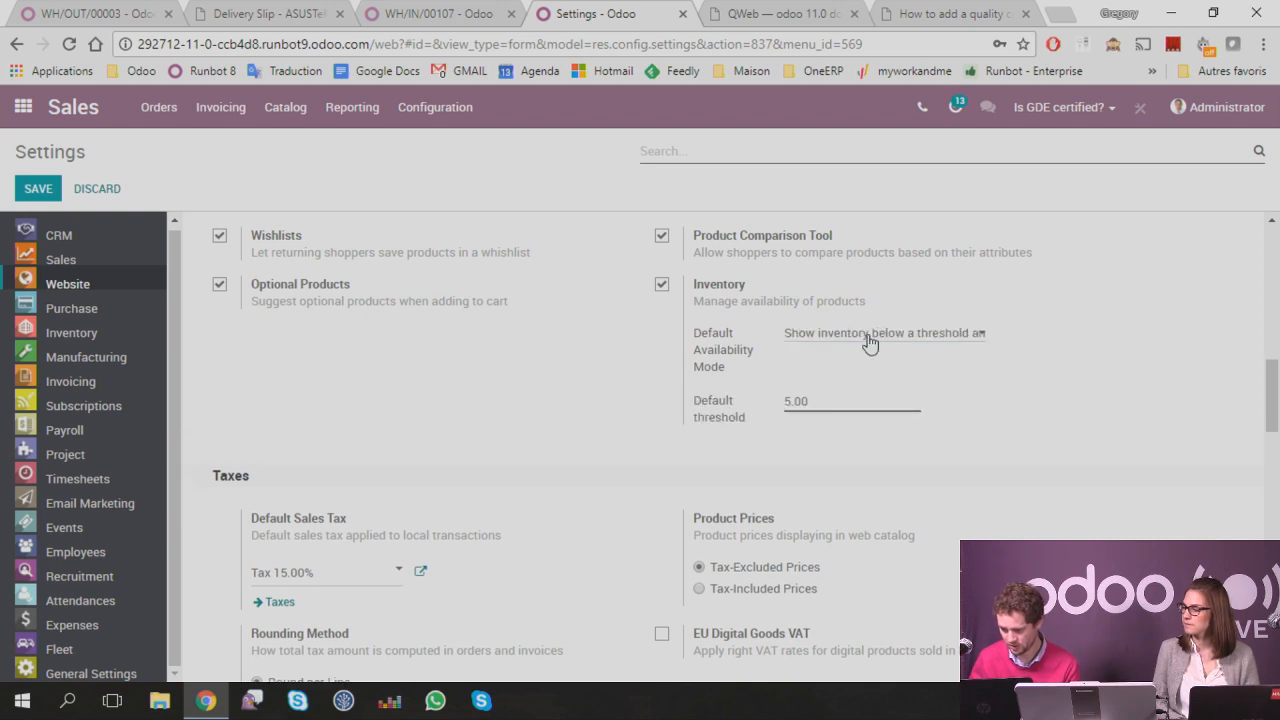
left_click(866, 340)
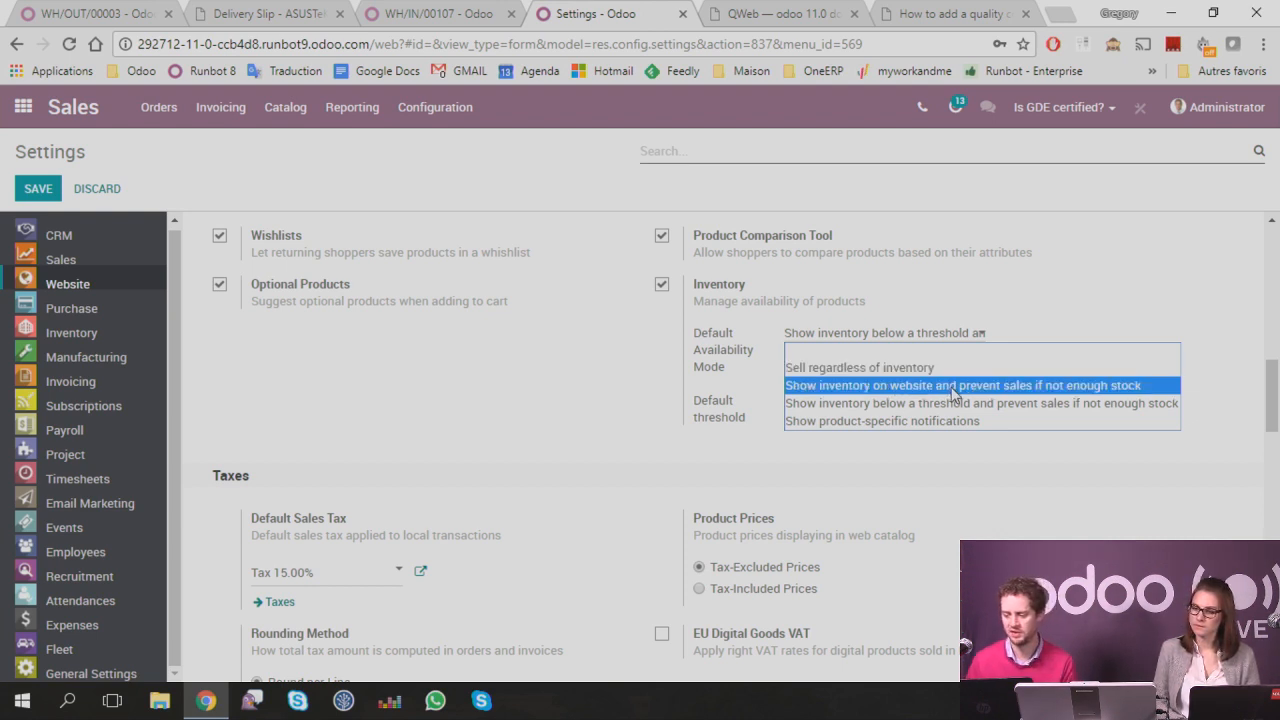
left_click(1005, 386)
scroll(491, 403, "up", 5)
left_click(38, 188)
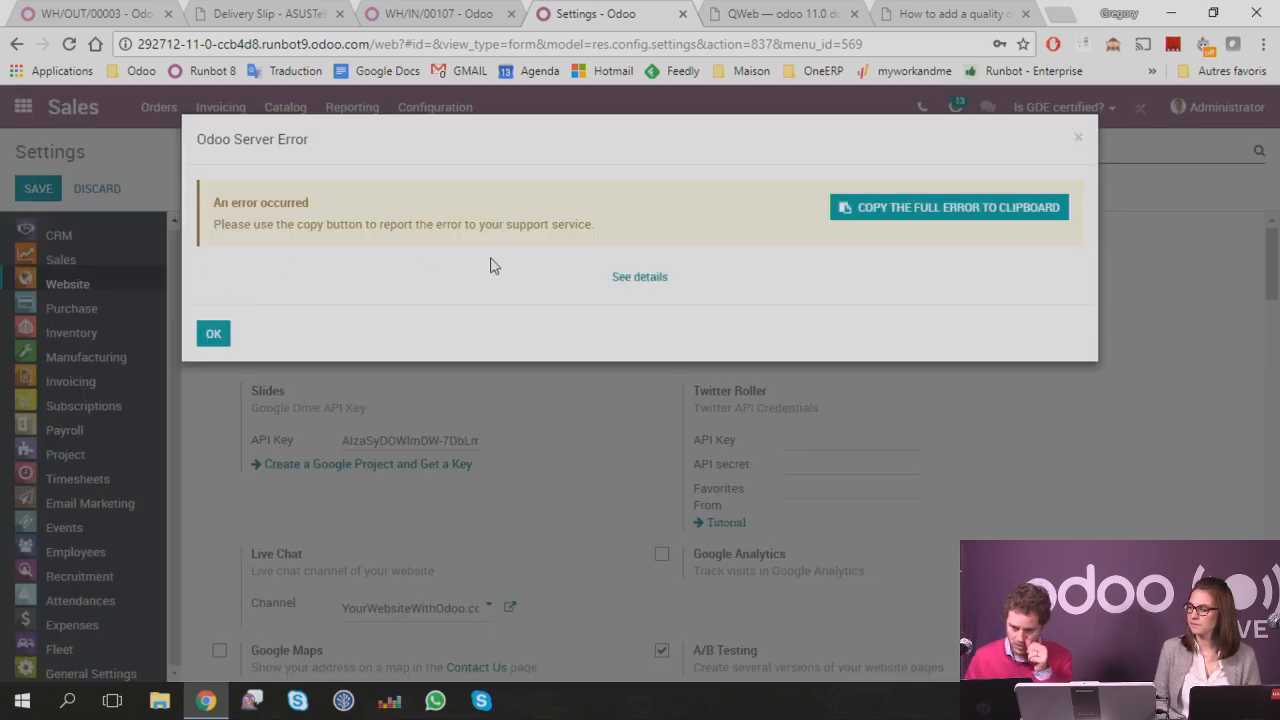
Step: Check the server error's details, dismiss it, and select the 292712-11-0-ccb4d8-all database
left_click(612, 282)
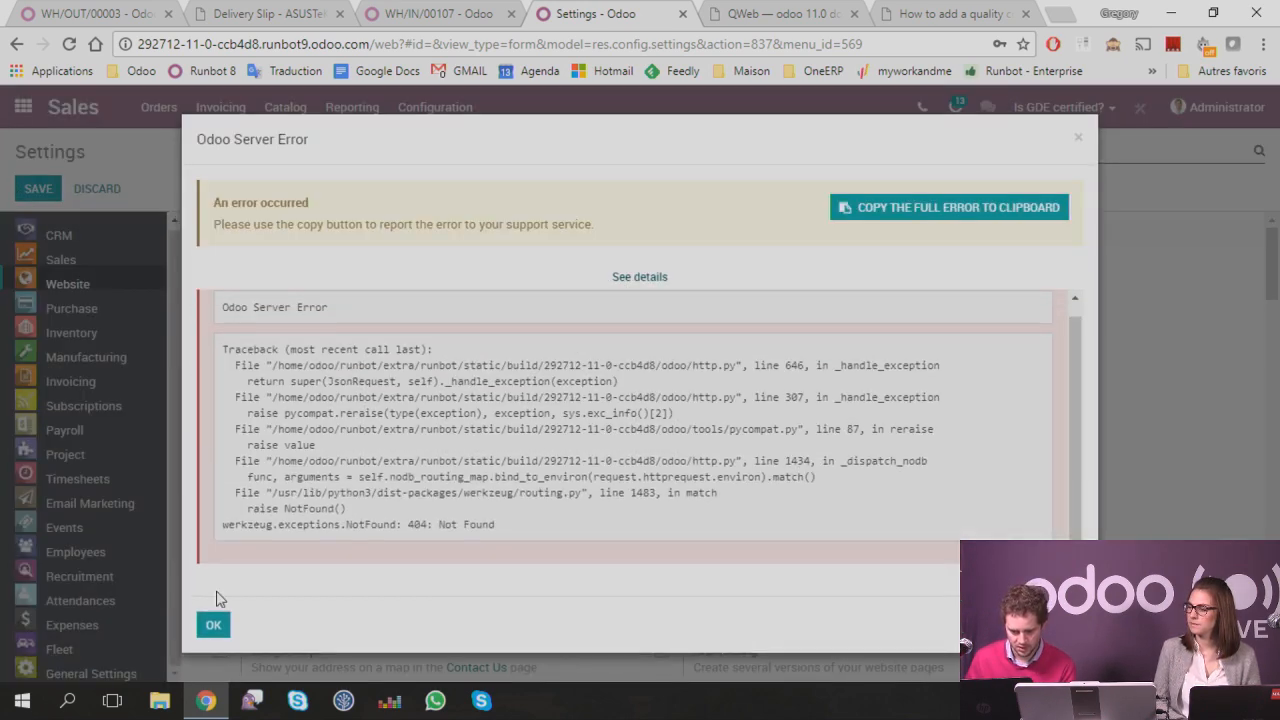
left_click(215, 625)
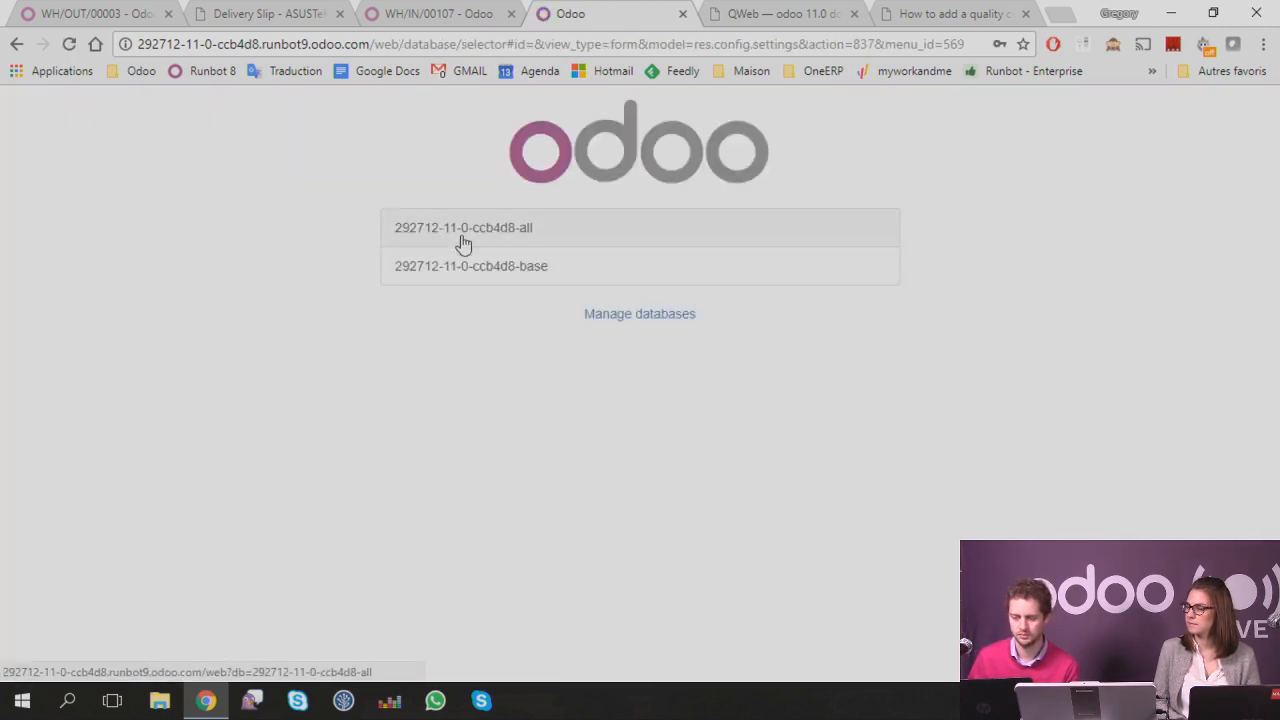
left_click(461, 239)
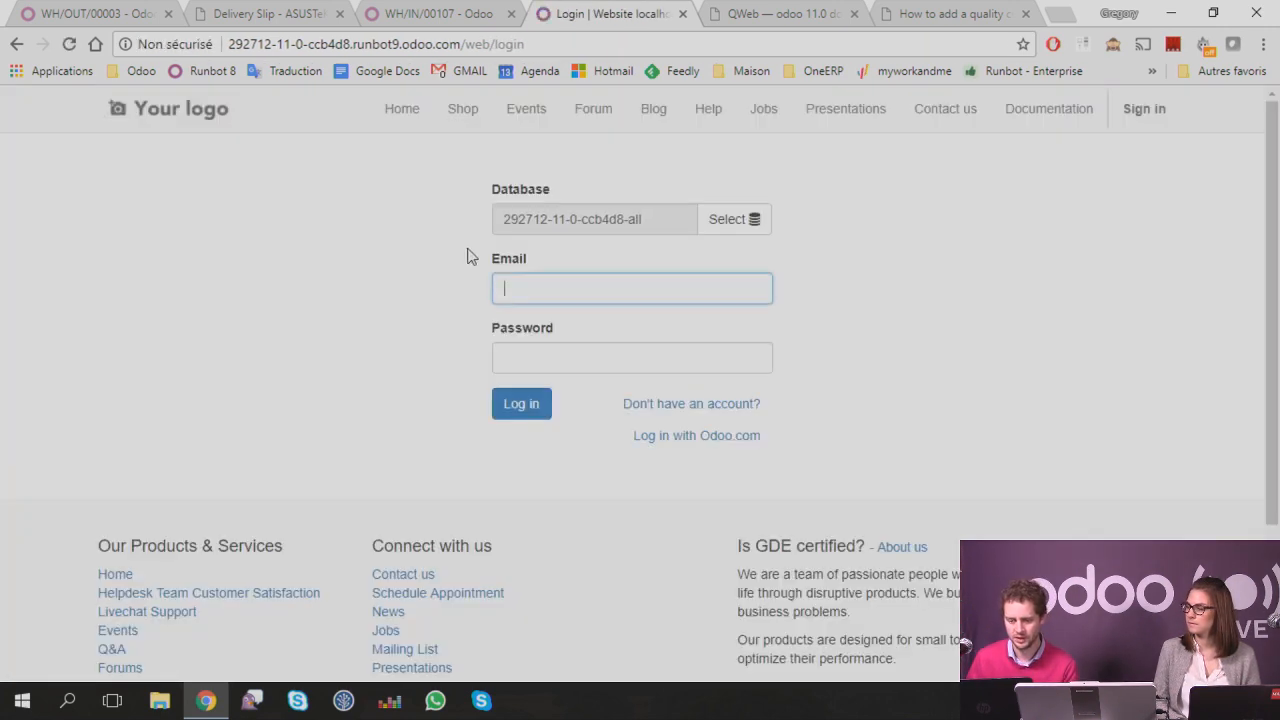
Step: Log in to the selected database by filling in the account's login and password
left_click(528, 286)
type("a")
key("Down")
key("Return")
key("ctrl+a")
type("a")
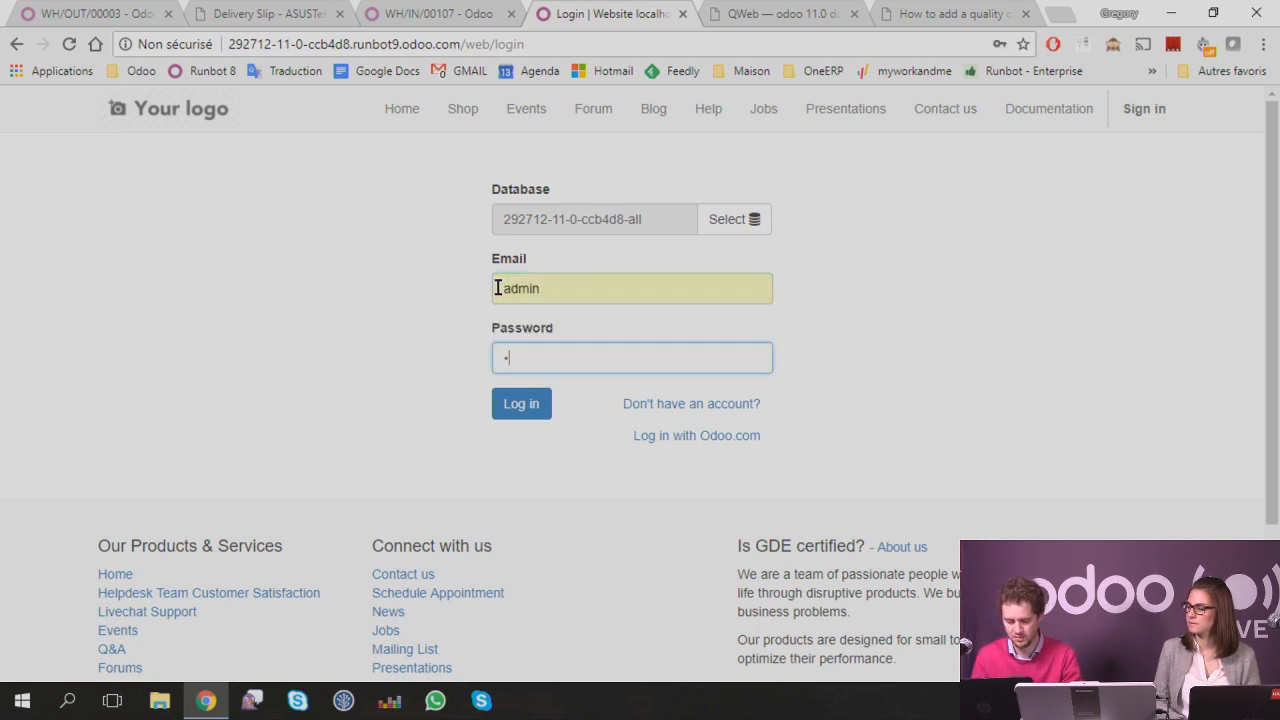
key("Return")
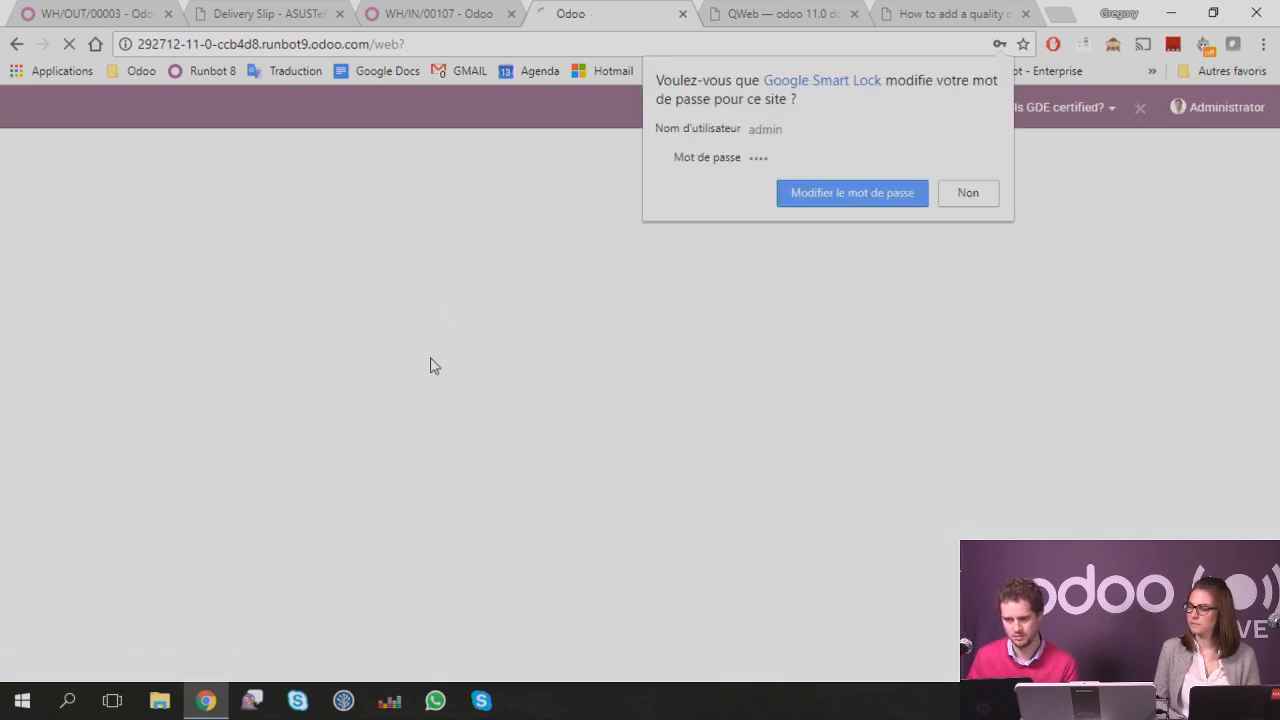
Step: Go to the Website app and open its configuration settings
left_click(24, 109)
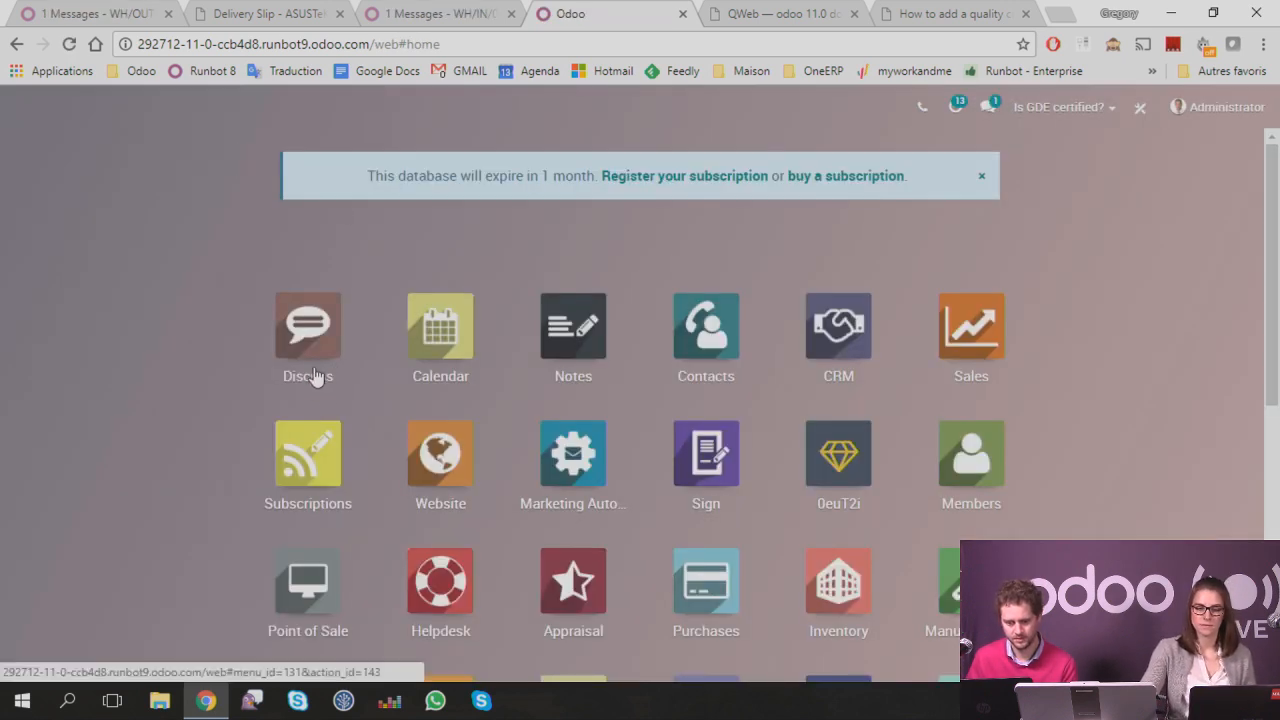
scroll(522, 370, "down", 2)
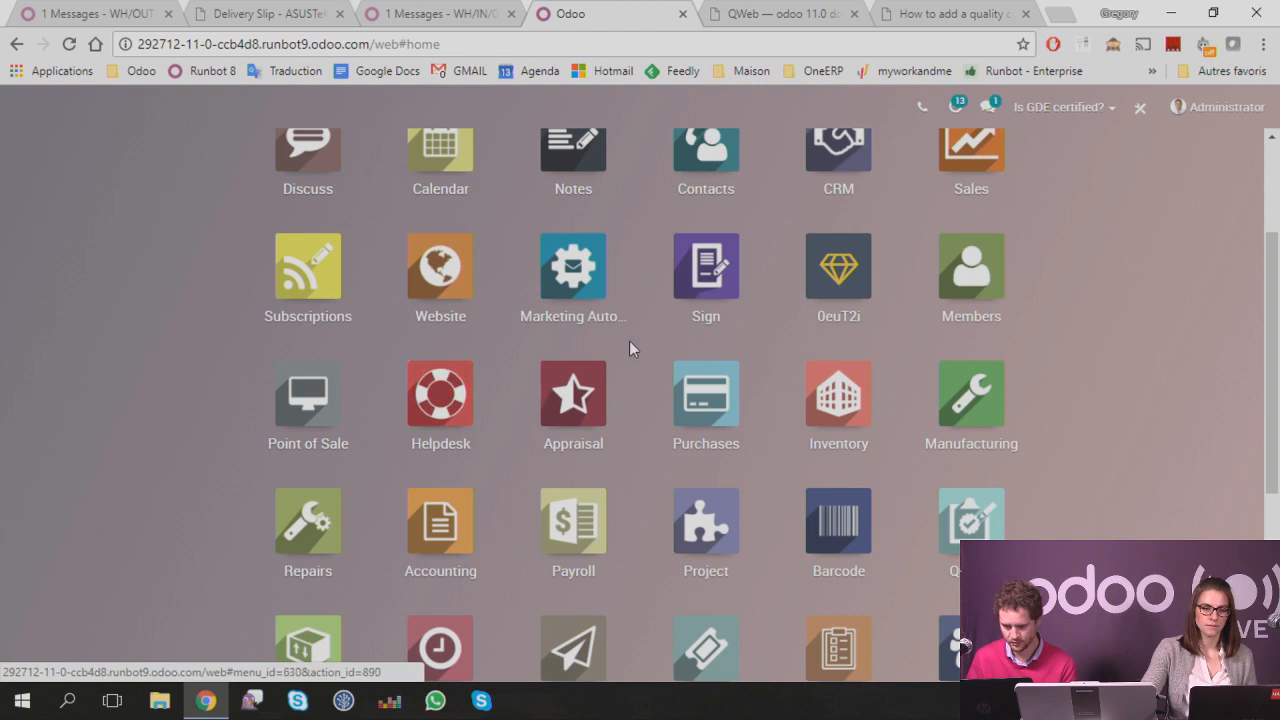
scroll(819, 353, "up", 1)
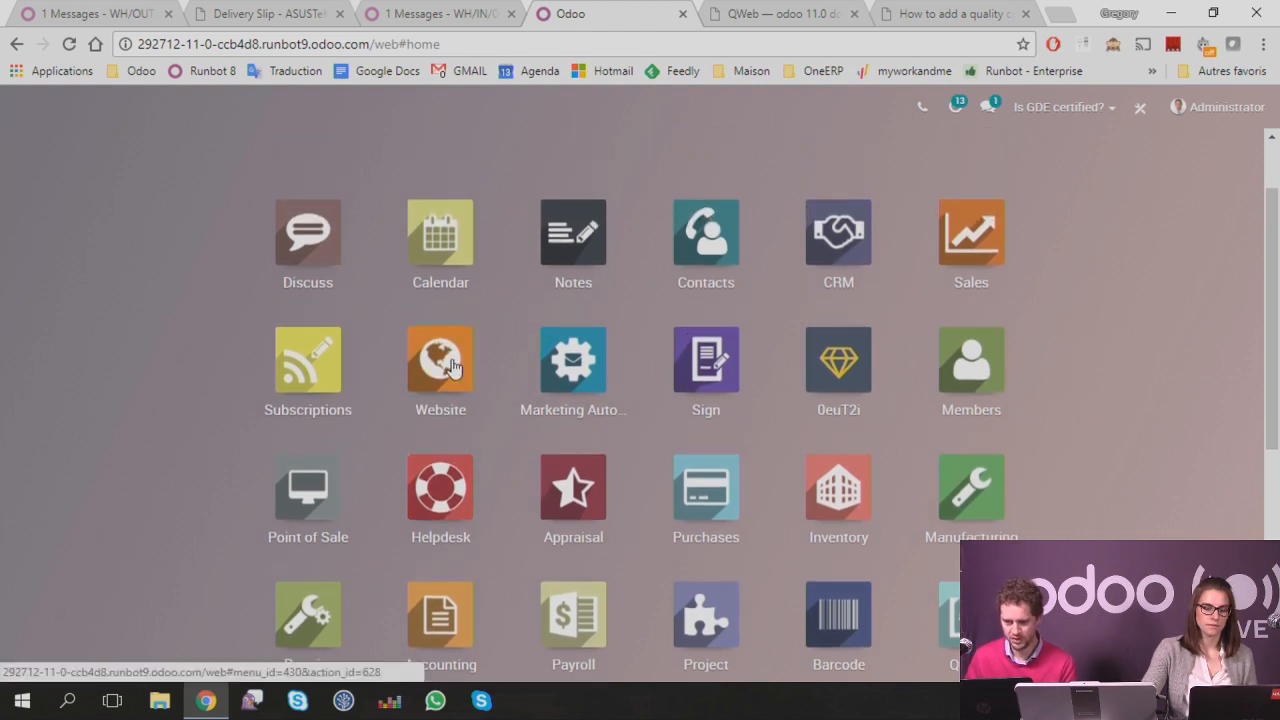
left_click(440, 362)
left_click(695, 107)
left_click(709, 147)
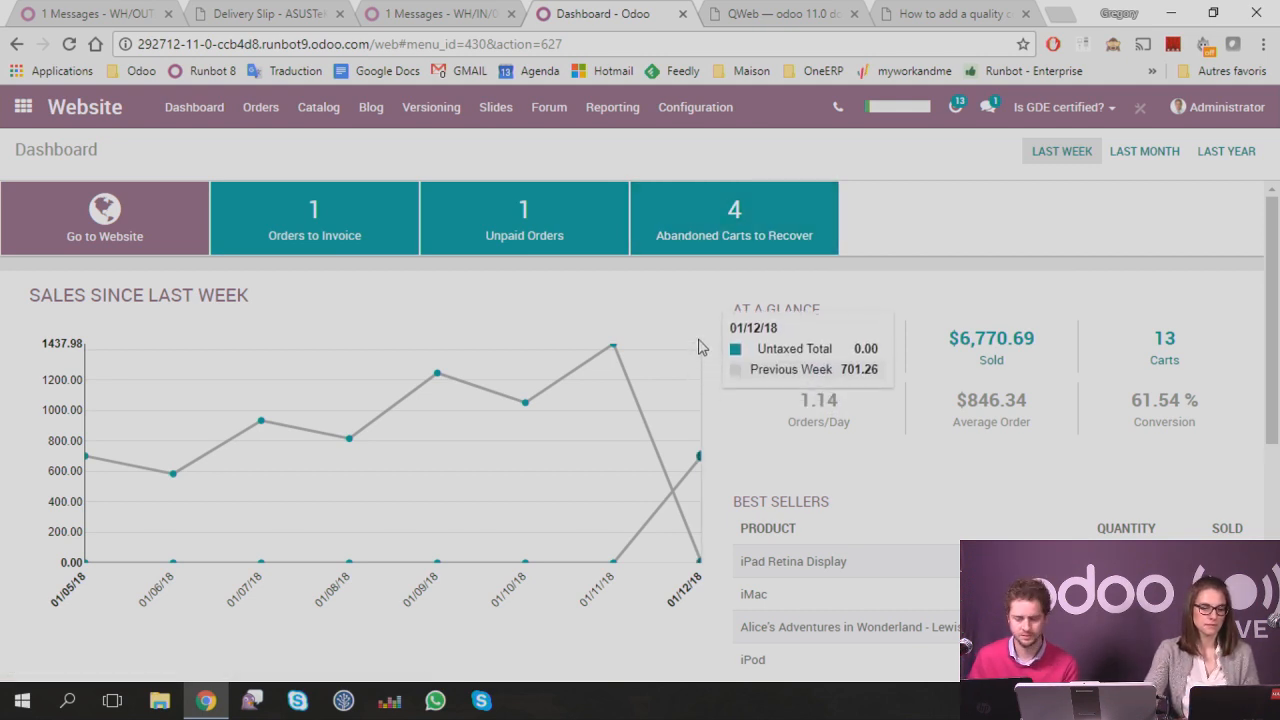
Step: Set the default availability mode to "Show inventory on website and prevent sales if not enough stock" and save the settings
scroll(1030, 370, "down", 7)
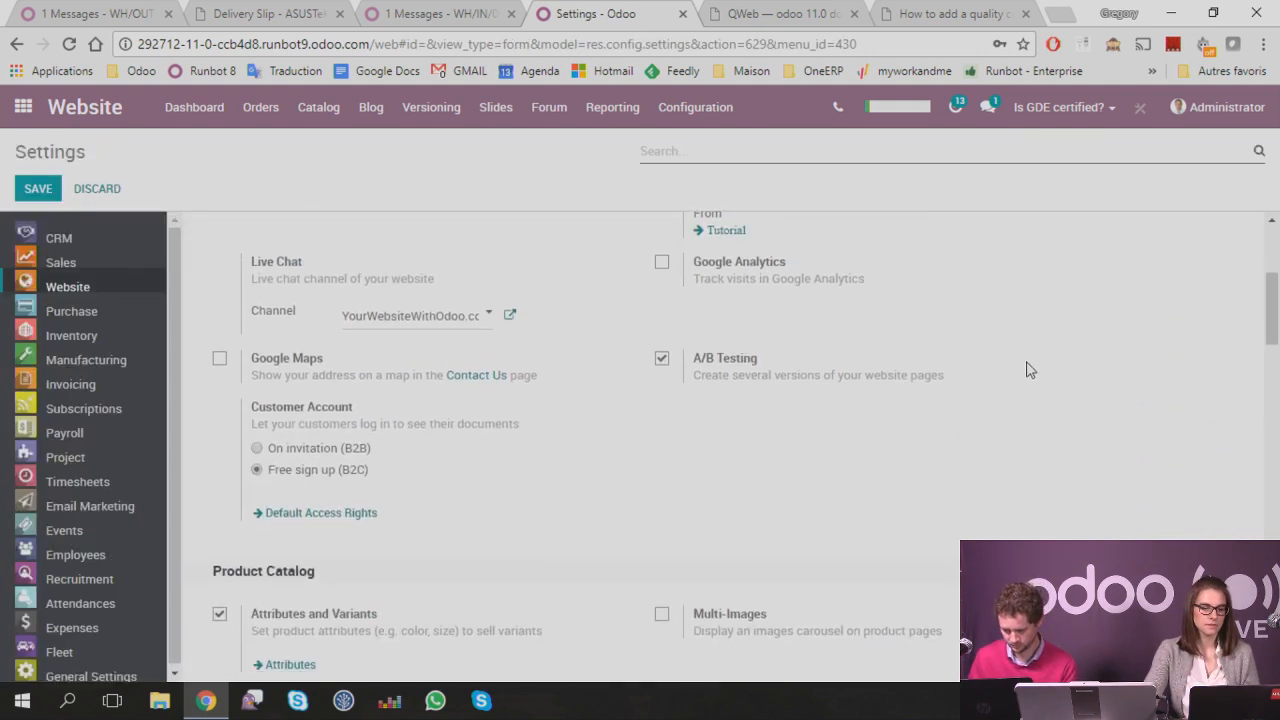
left_click(950, 462)
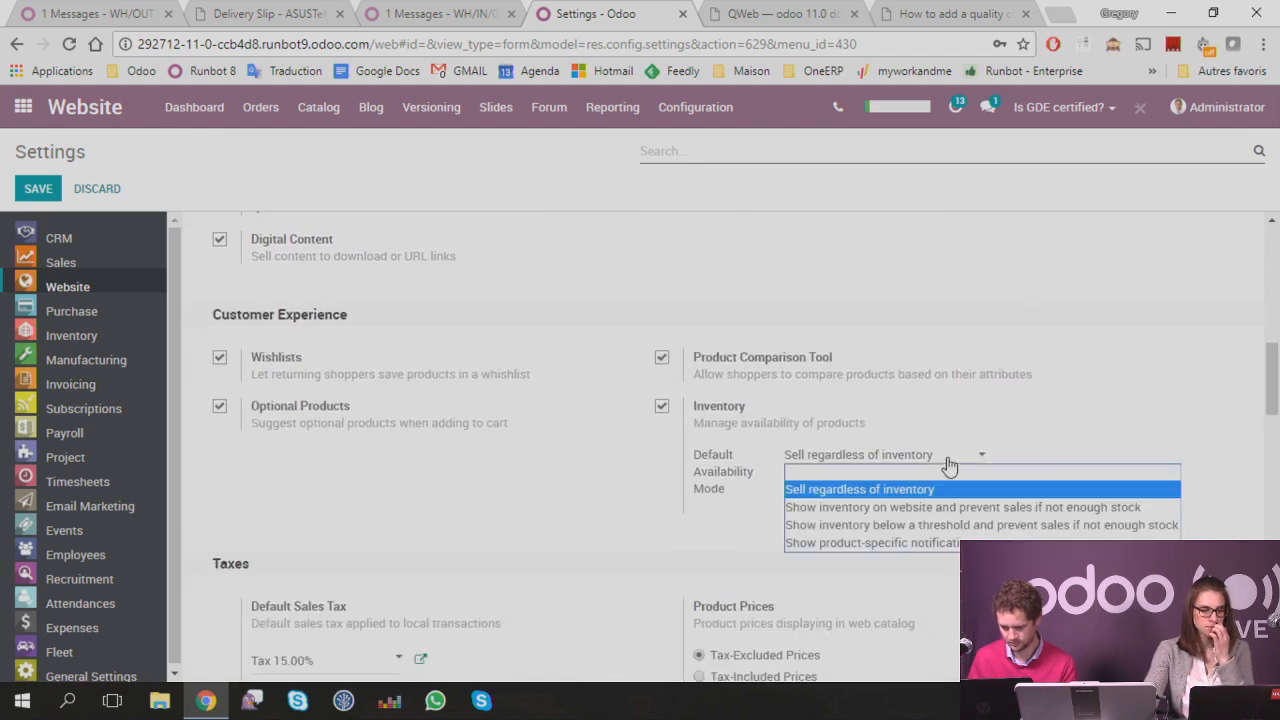
left_click(826, 507)
scroll(572, 505, "up", 5)
left_click(38, 188)
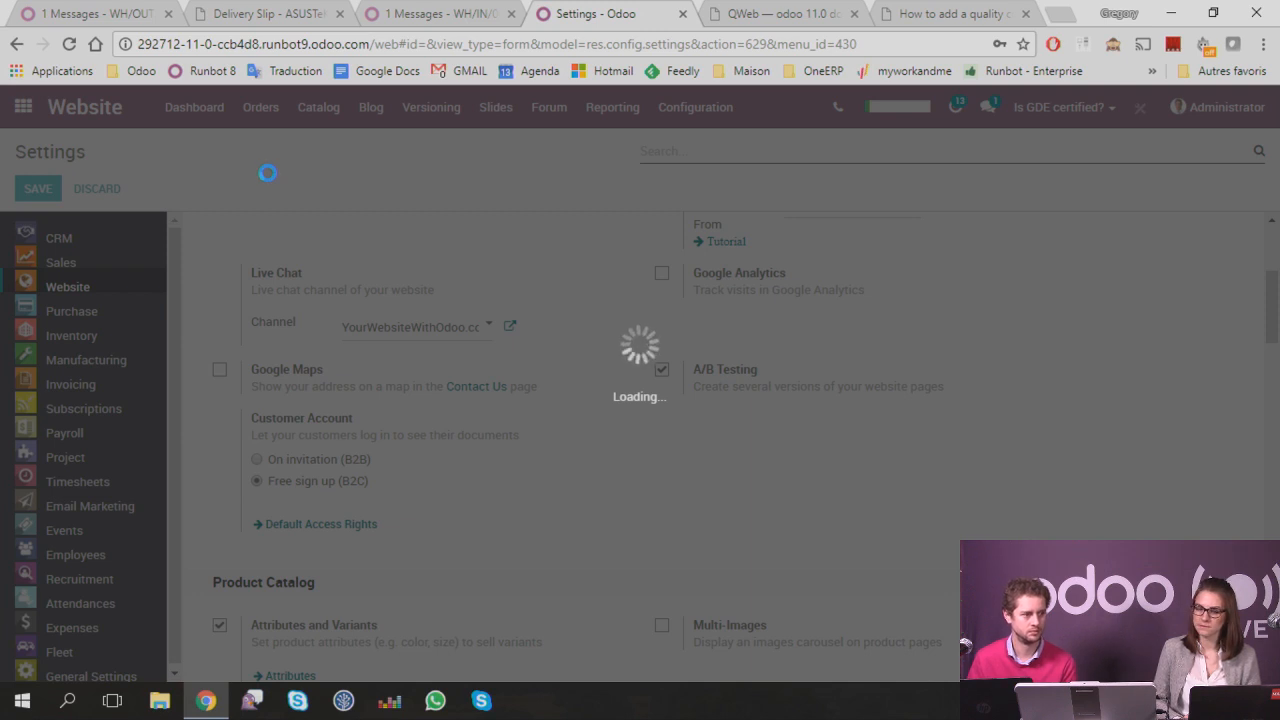
Step: Read the viewer questions in the chat window on the WH/OUT/00003 delivery order, and close the chat
left_click(100, 16)
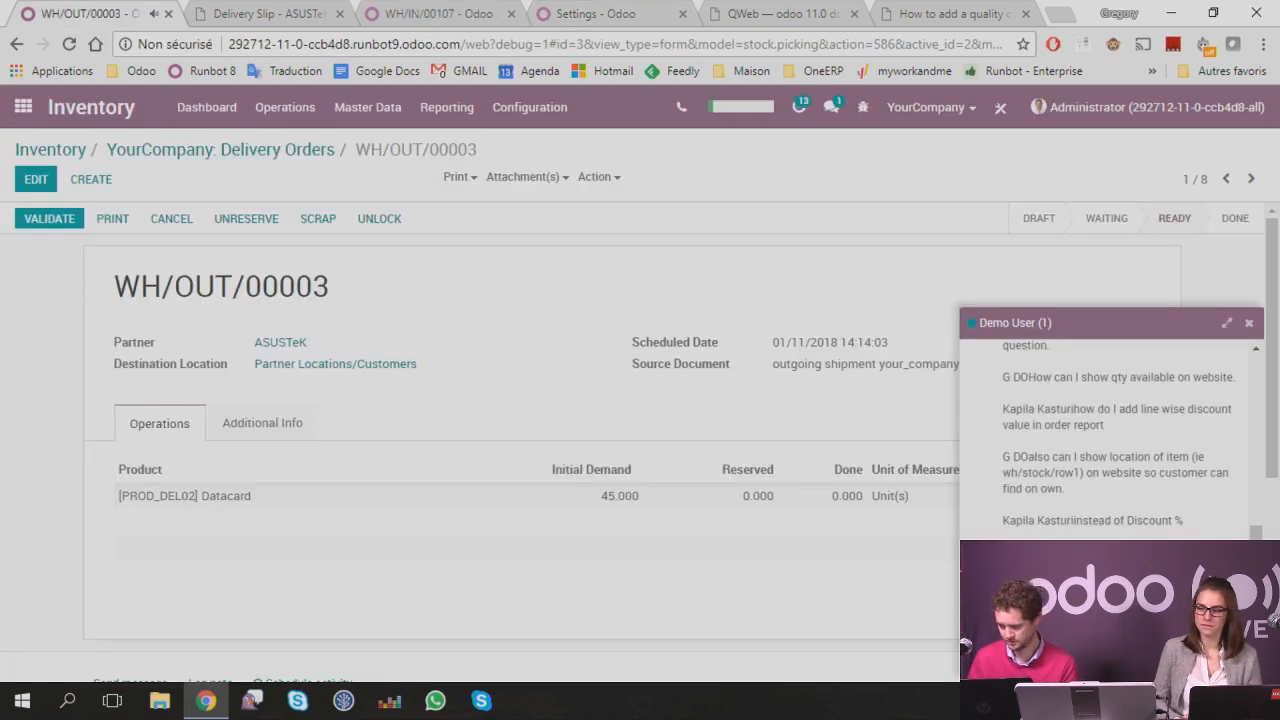
scroll(1080, 620, "up", 3)
scroll(1080, 450, "up", 2)
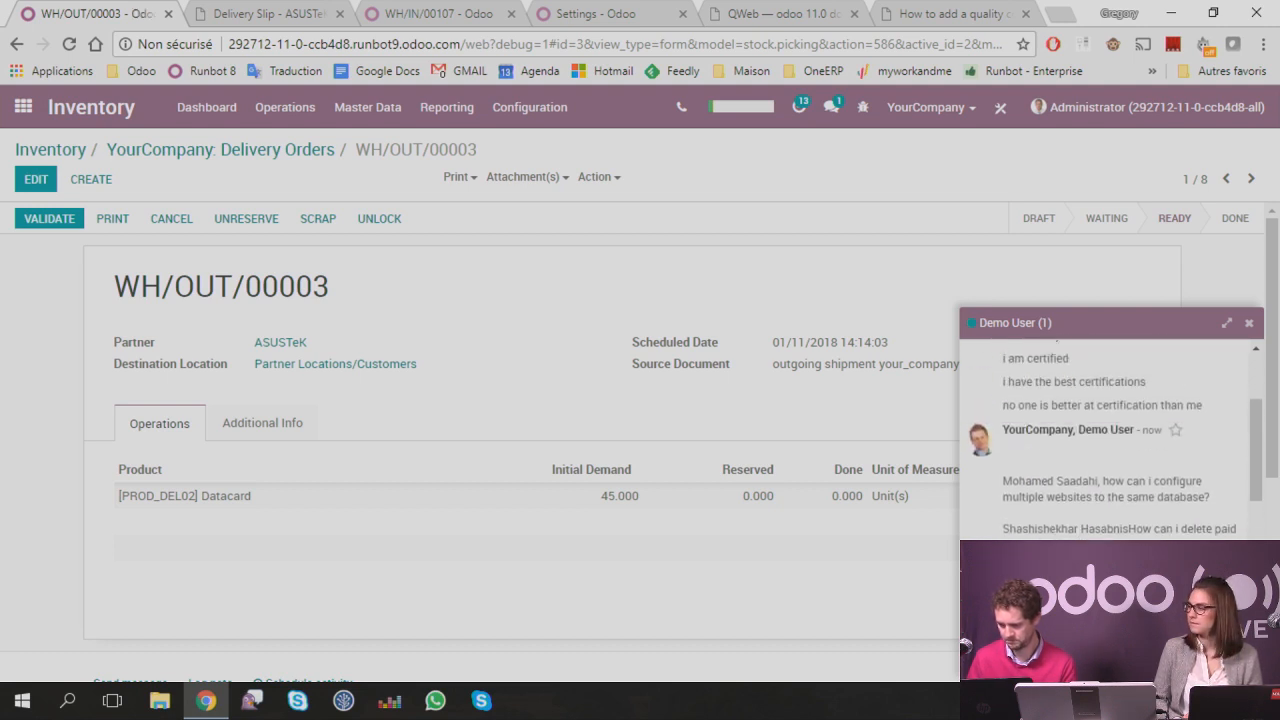
scroll(1105, 440, "up", 2)
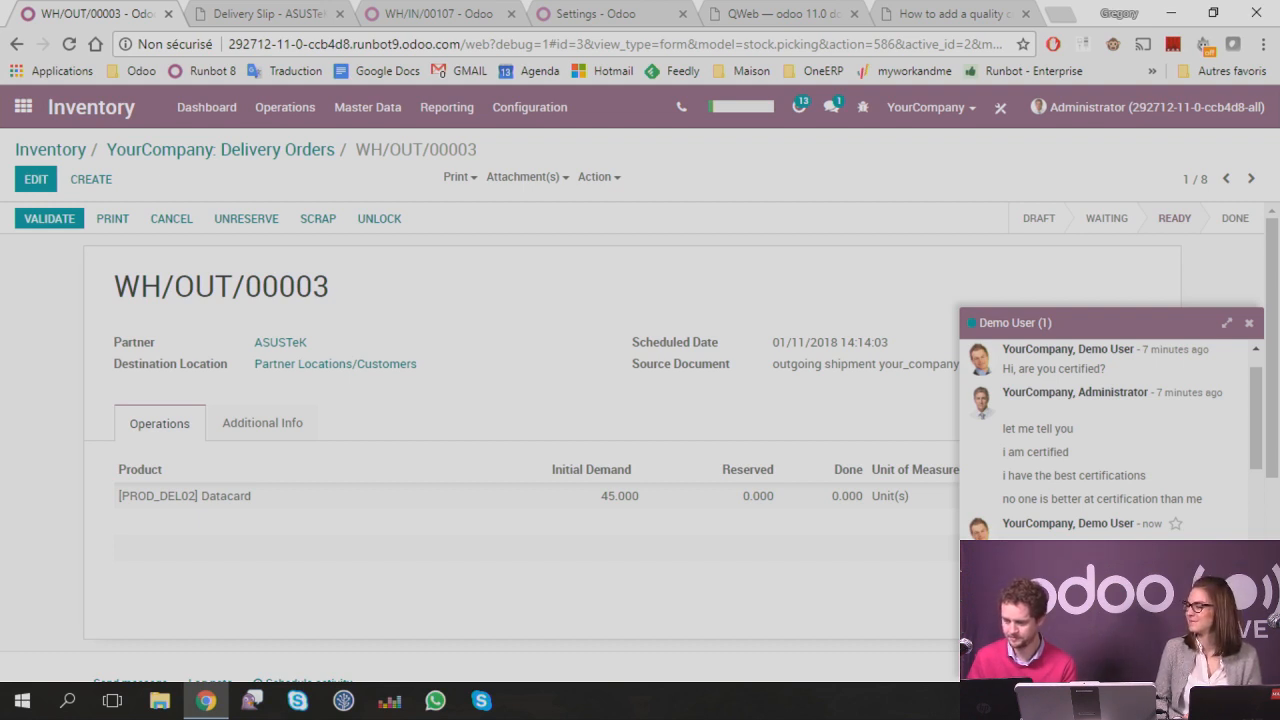
scroll(1108, 450, "up", 1)
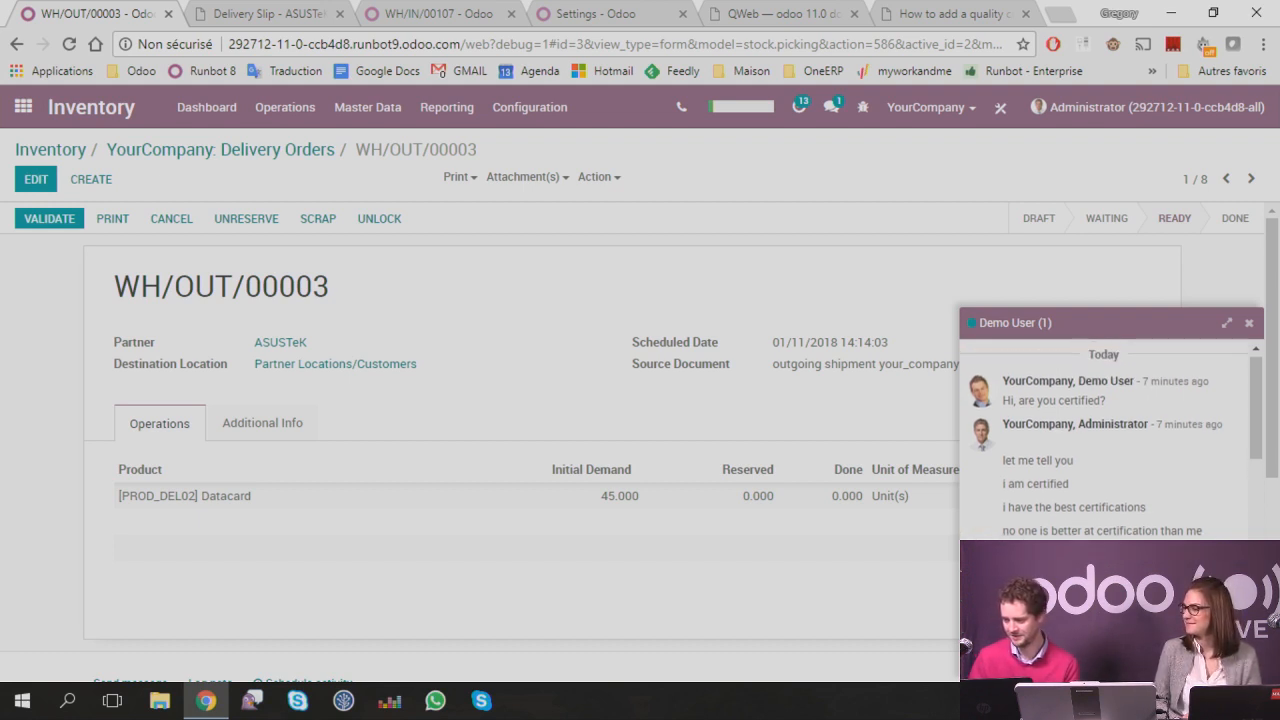
scroll(1108, 500, "down", 6)
scroll(1108, 530, "down", 3)
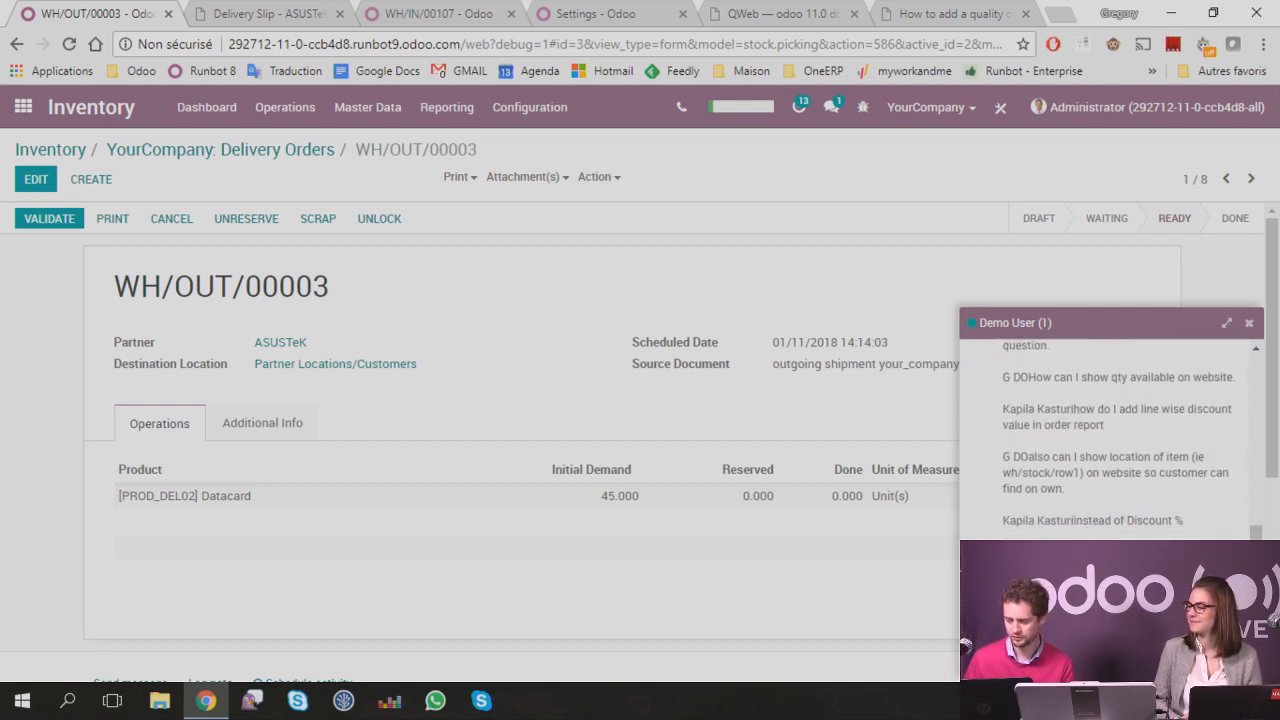
left_click(1249, 323)
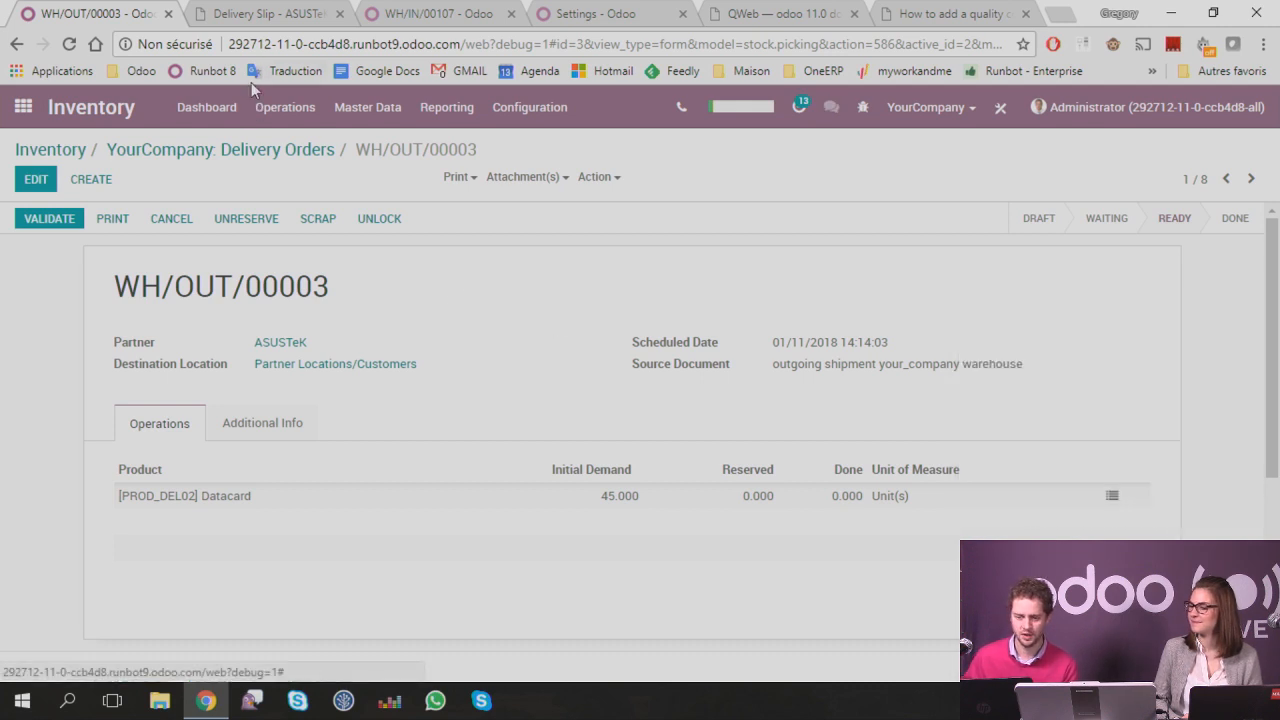
Step: Return to the website settings and look through the full list of options
left_click(385, 12)
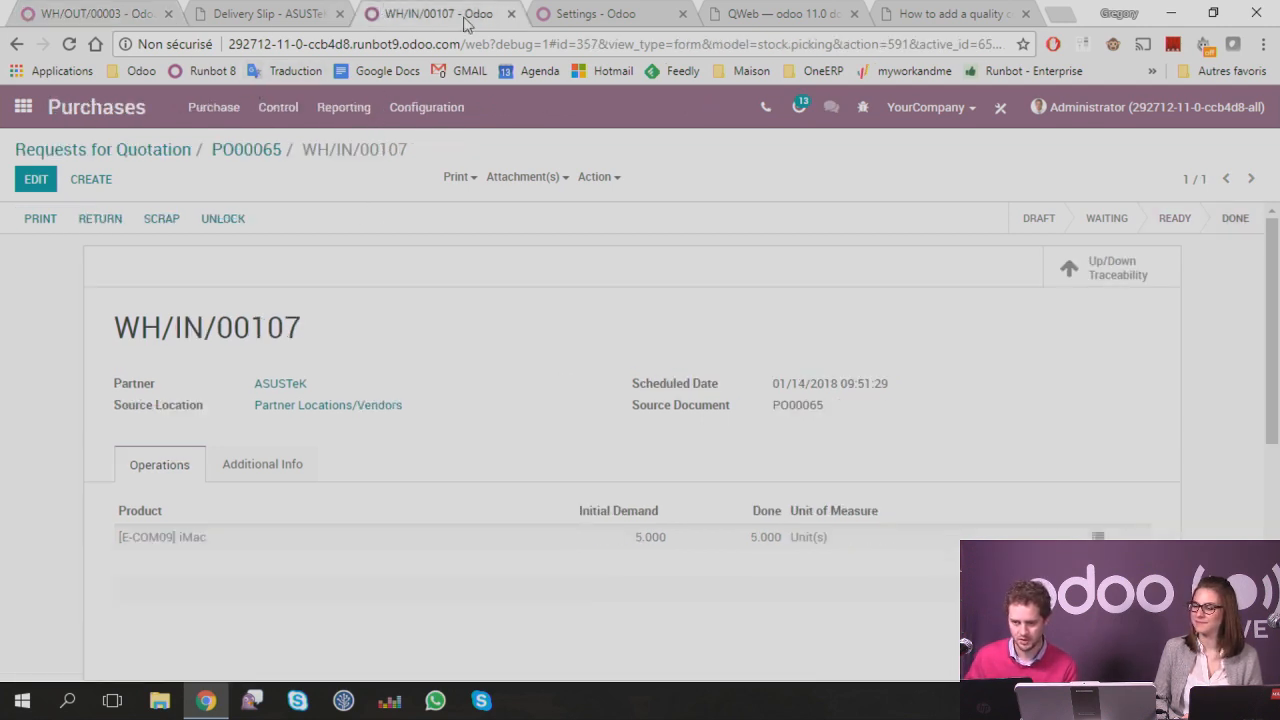
left_click(569, 14)
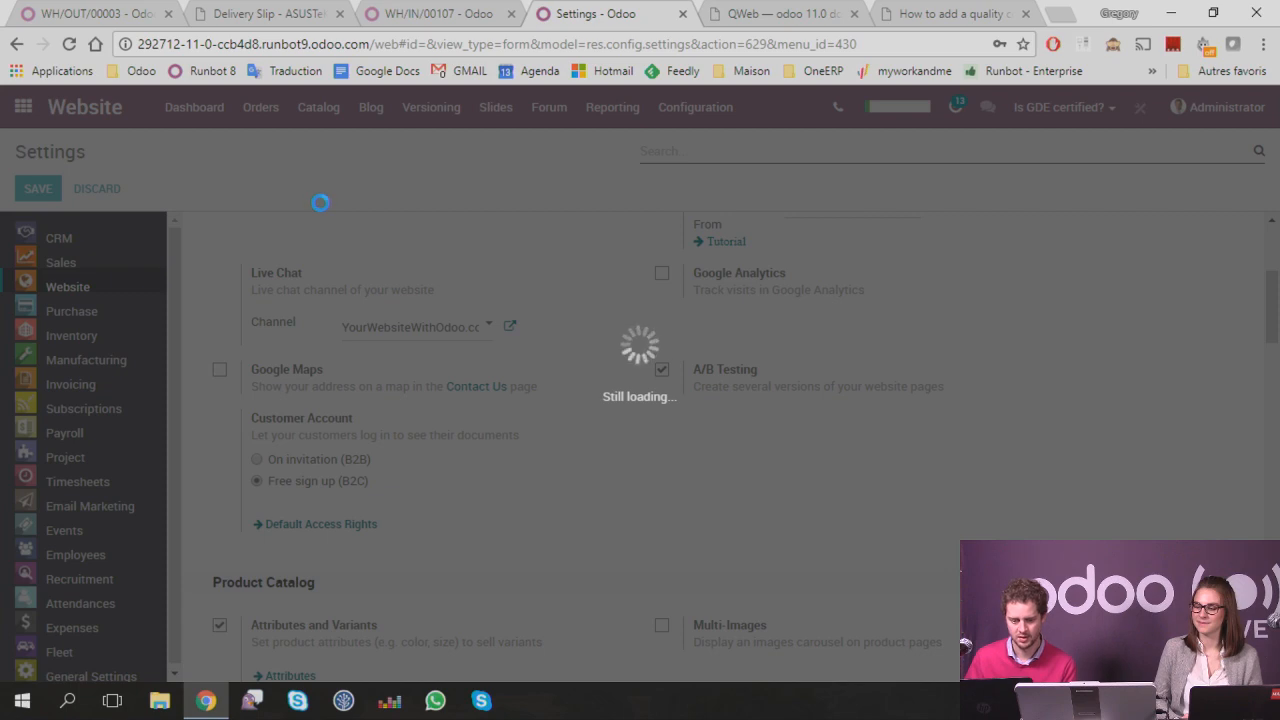
scroll(590, 418, "down", 1)
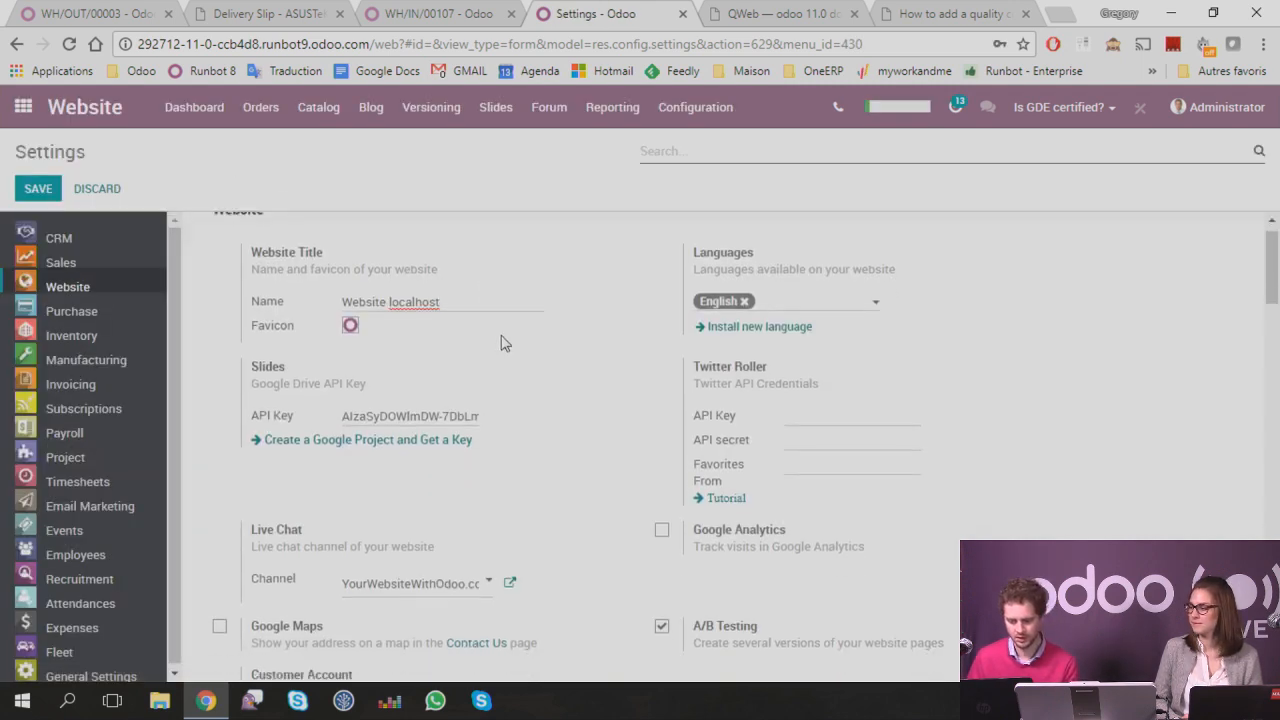
scroll(490, 321, "down", 15)
scroll(483, 340, "down", 10)
scroll(483, 340, "up", 12)
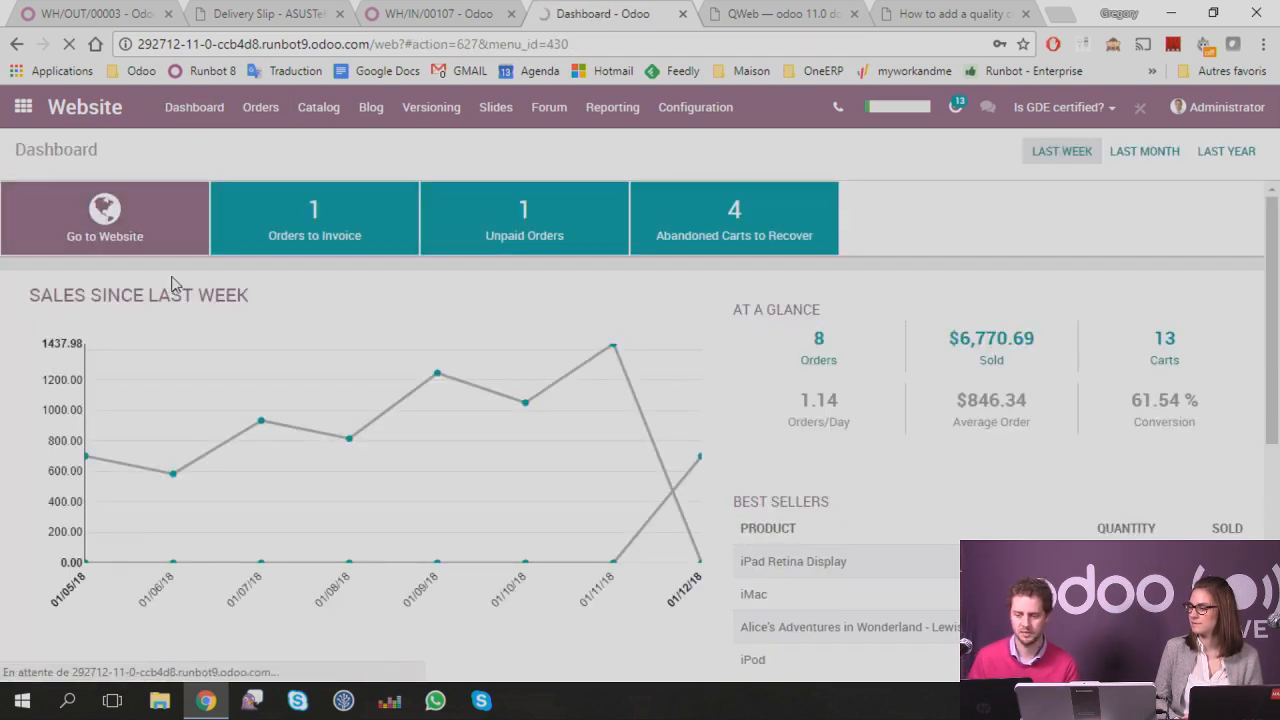
Step: Open the website's shop, check the Warranty product page, and go back to the product list
left_click(191, 252)
left_click(306, 206)
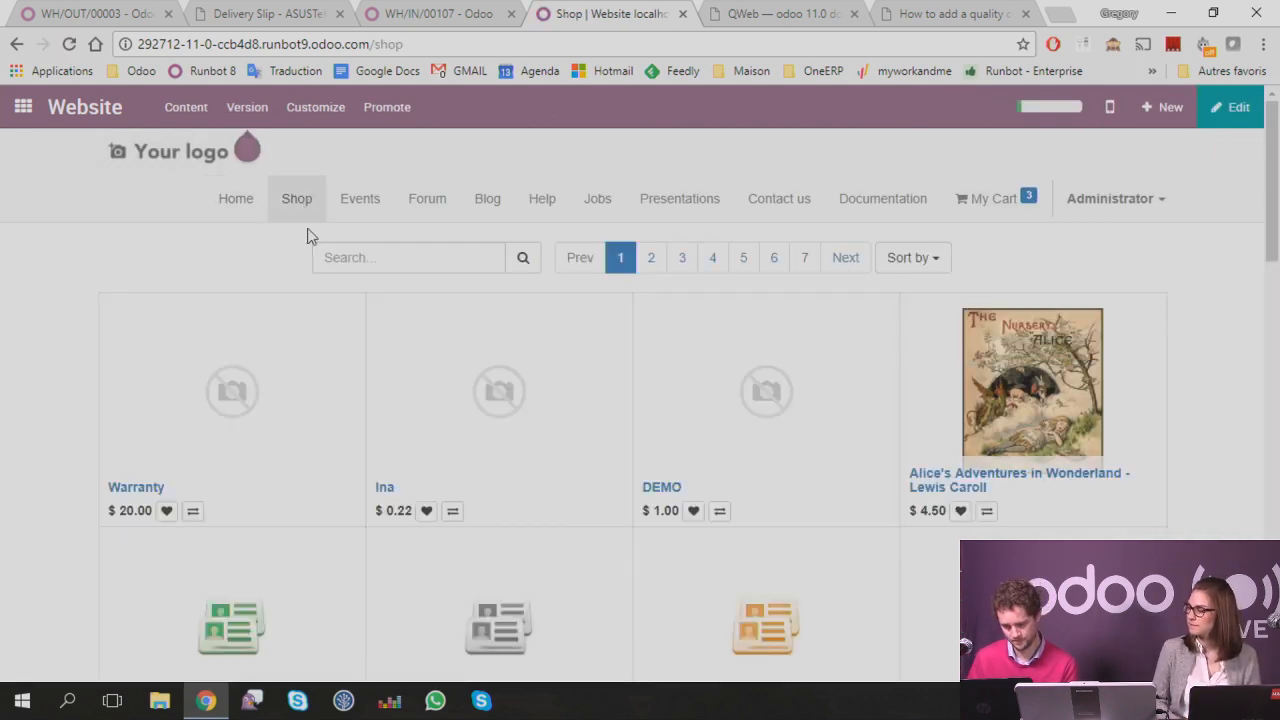
left_click(224, 405)
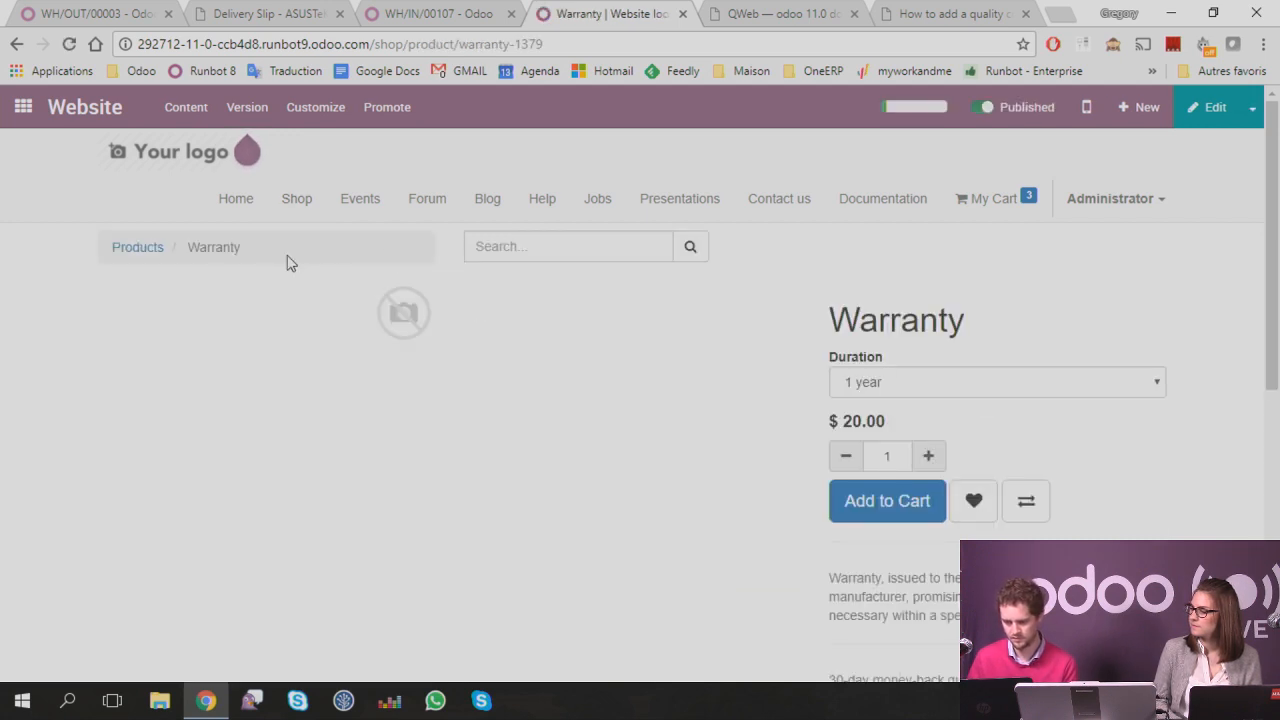
scroll(286, 262, "down", 2)
left_click(14, 43)
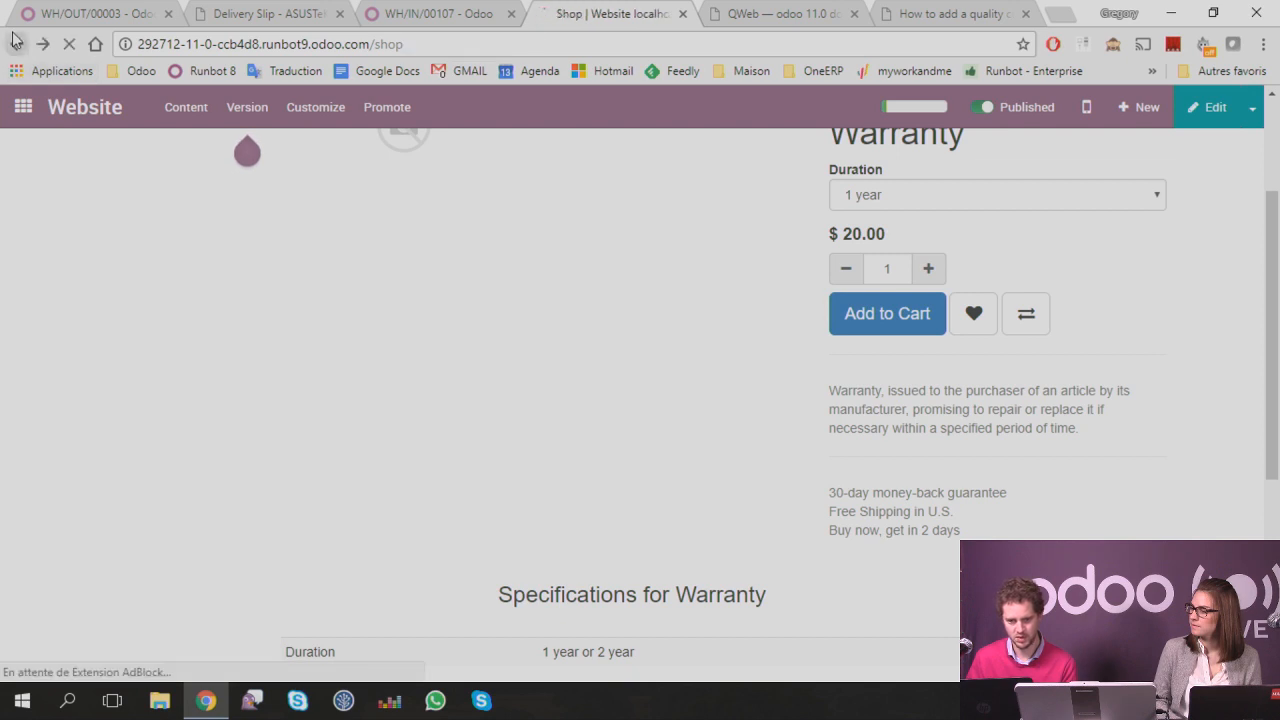
Step: Search the shop for imac, open the iMac product page, and look through it for stock availability information
left_click(392, 257)
type("imac")
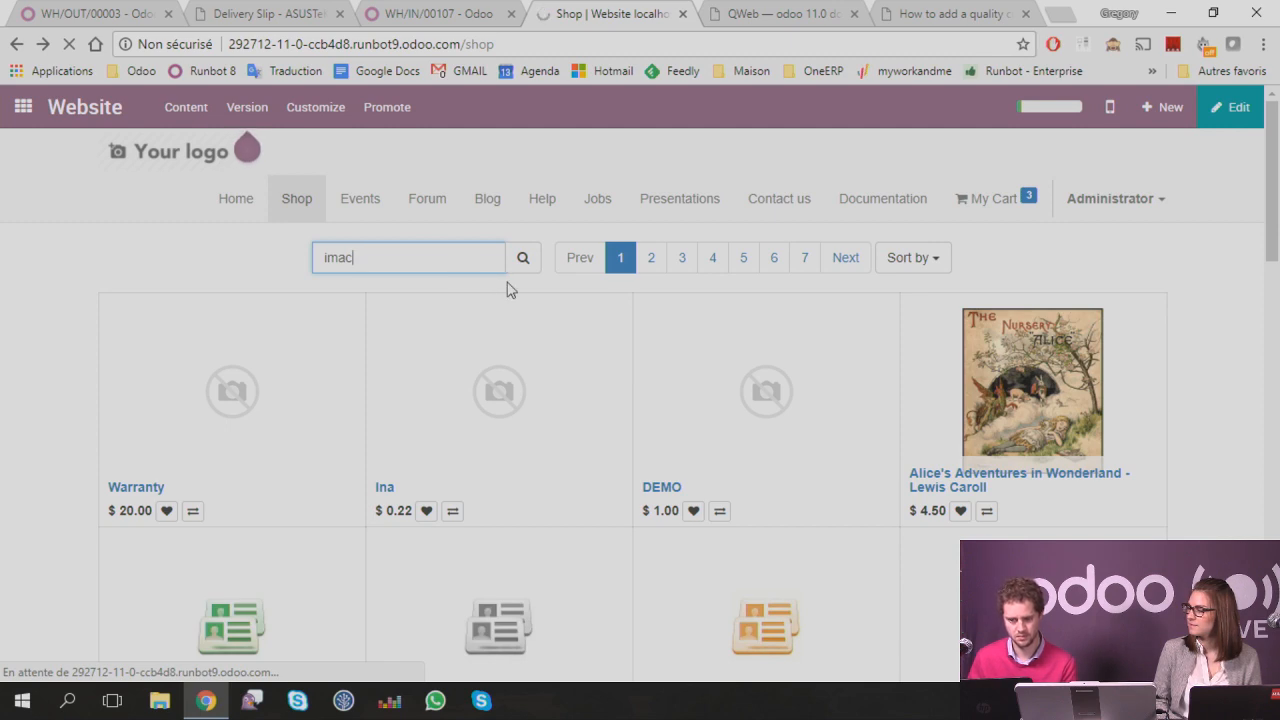
key("Return")
left_click(257, 366)
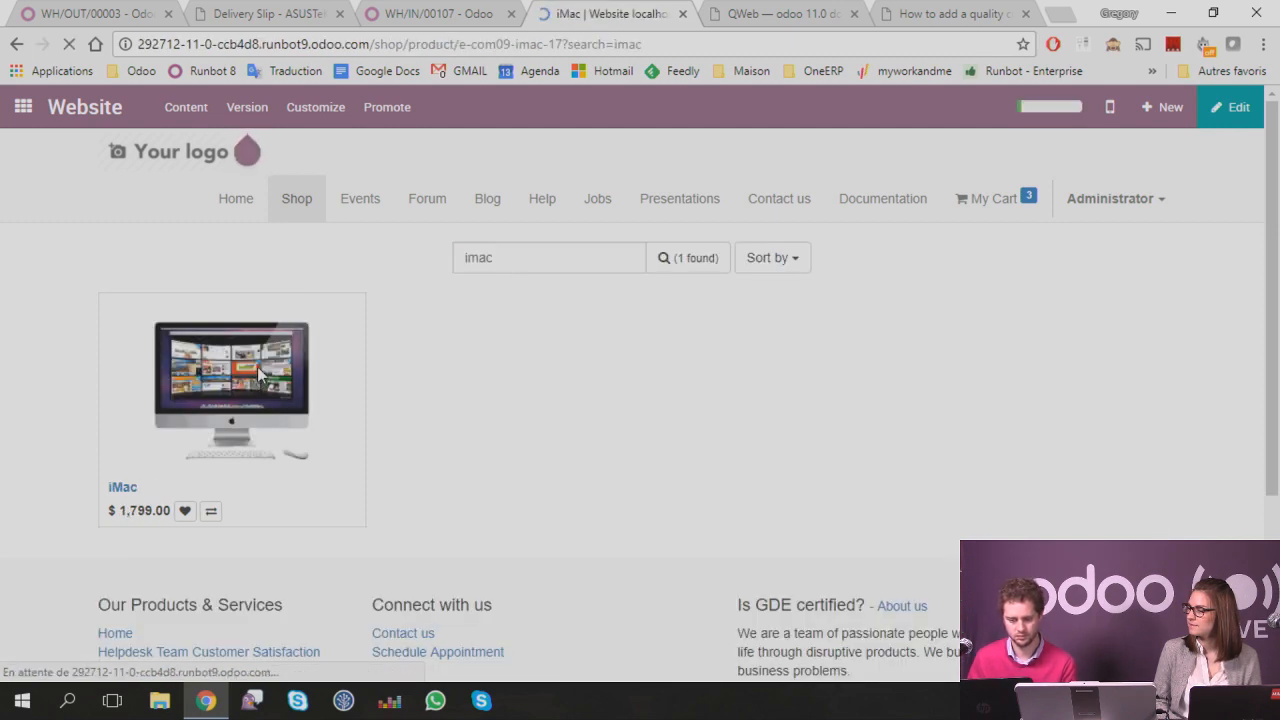
scroll(763, 391, "down", 6)
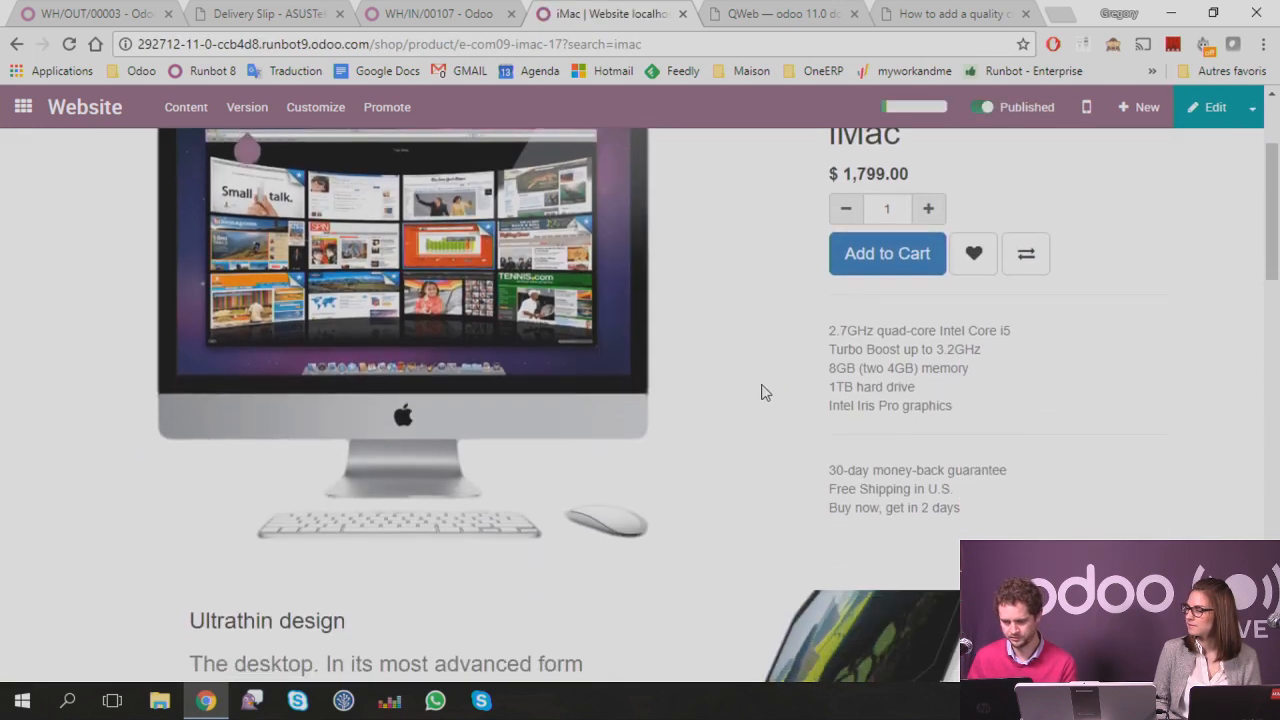
scroll(759, 380, "down", 10)
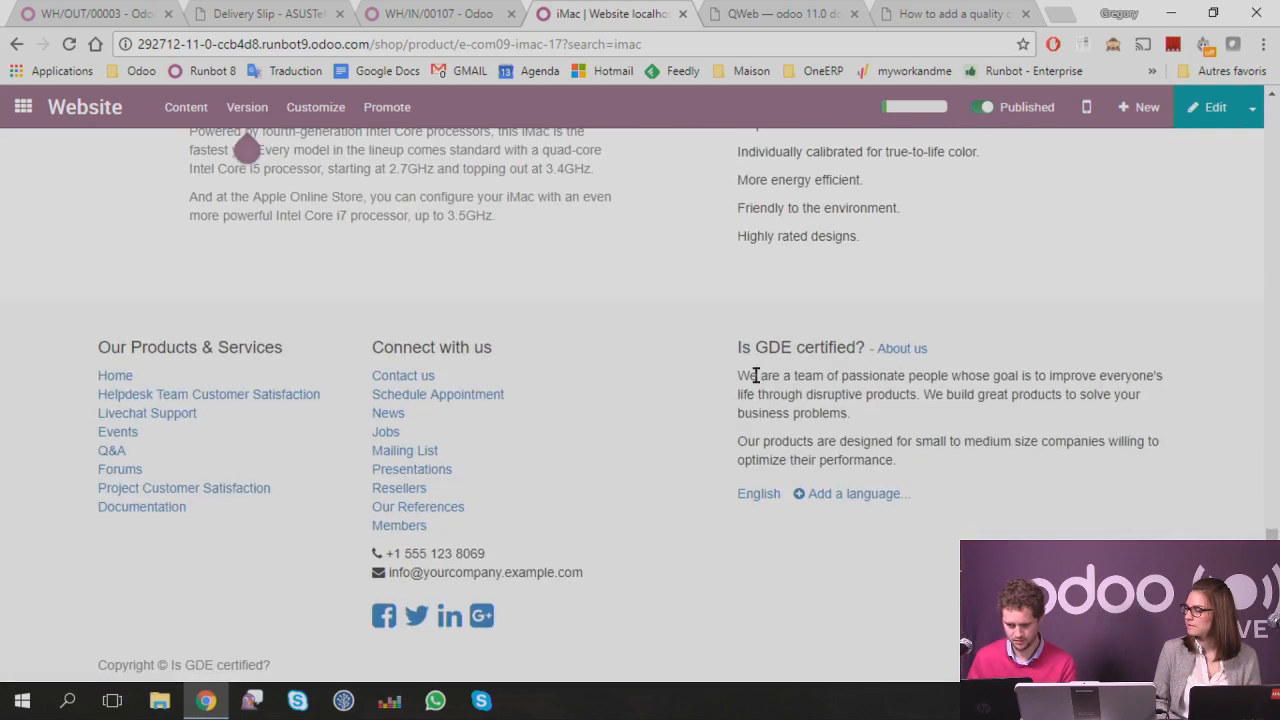
scroll(756, 378, "up", 8)
scroll(754, 378, "up", 8)
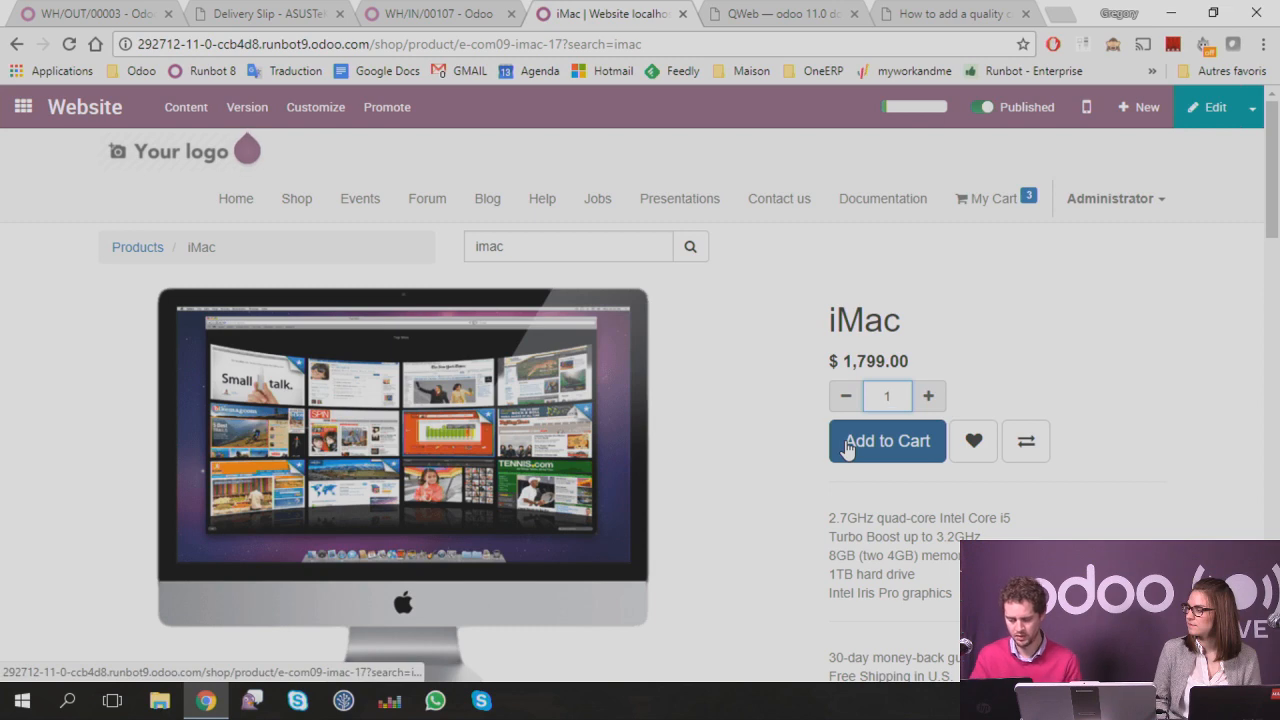
Step: Add 1000 units of the iMac to the cart and process the checkout from the shopping cart
type("000")
key("Return")
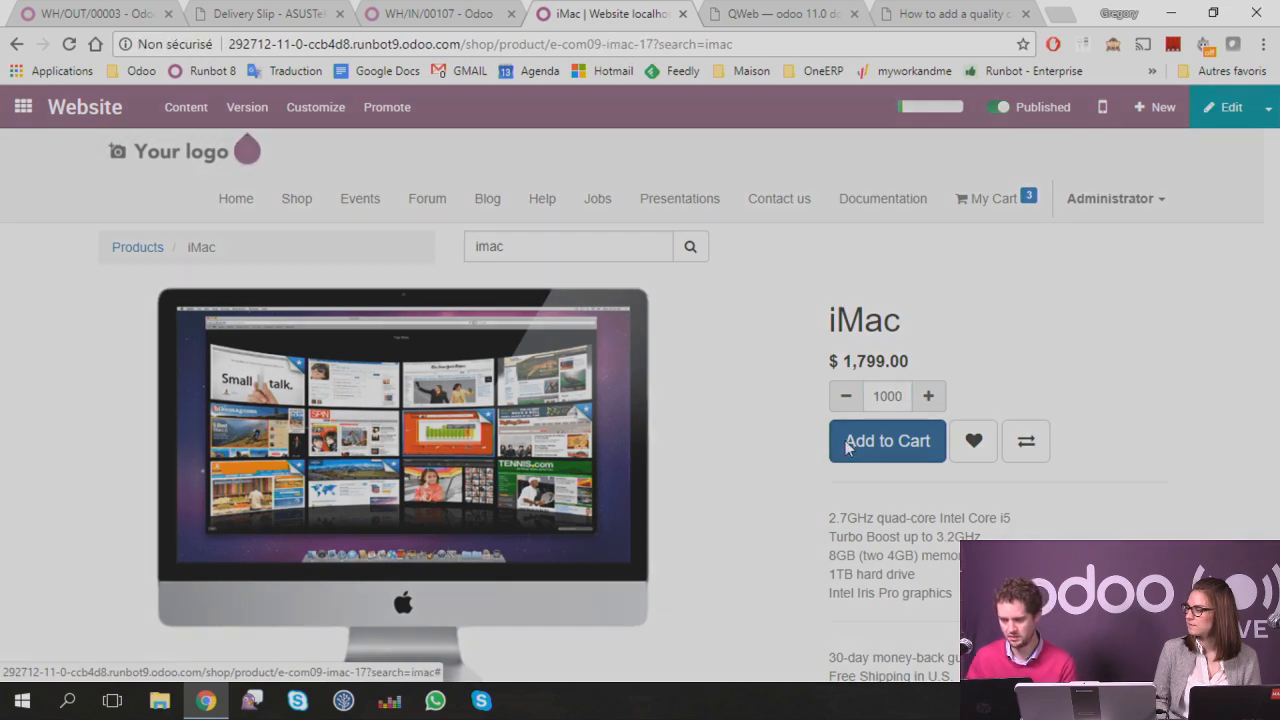
left_click(845, 447)
left_click(908, 374)
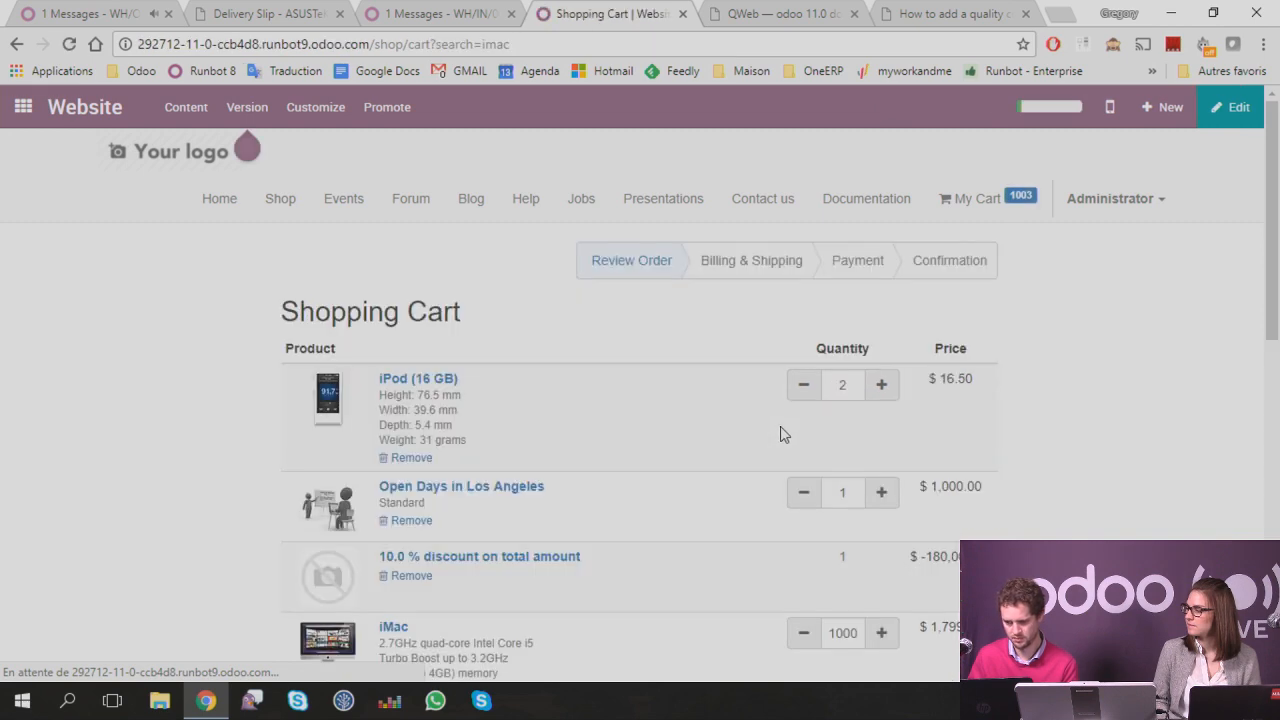
scroll(785, 435, "down", 3)
scroll(785, 435, "down", 3)
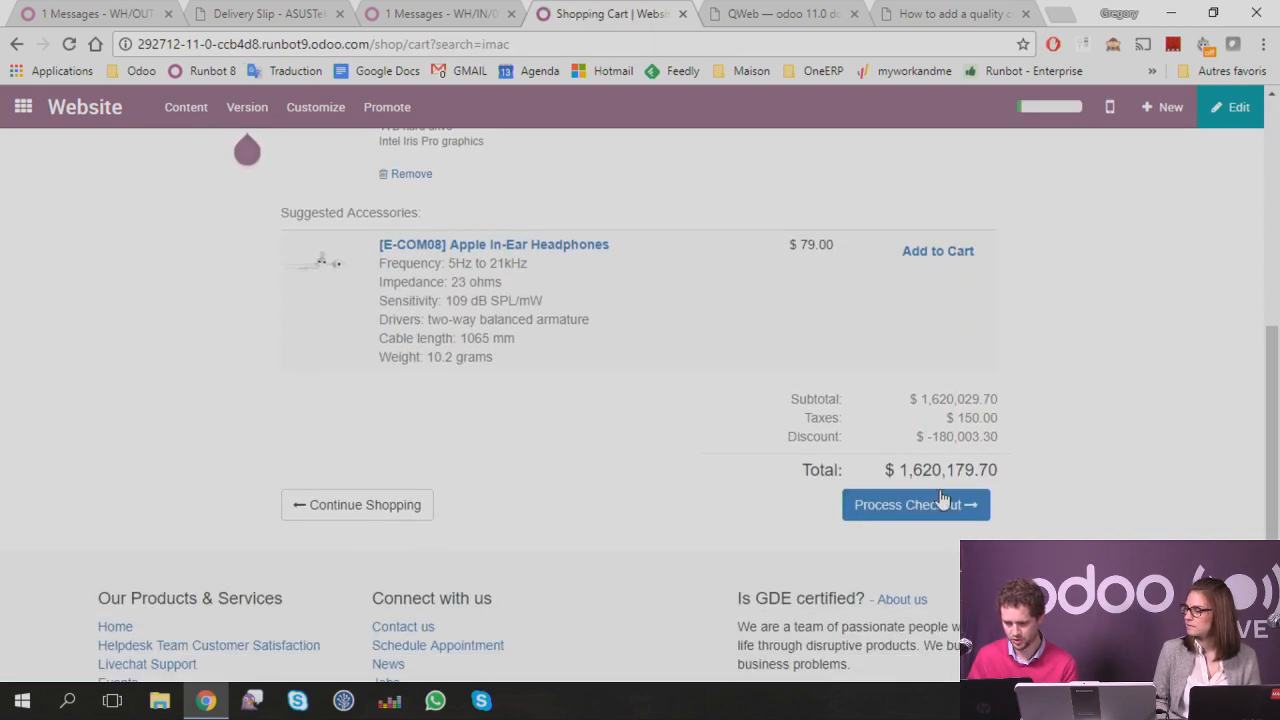
left_click(940, 502)
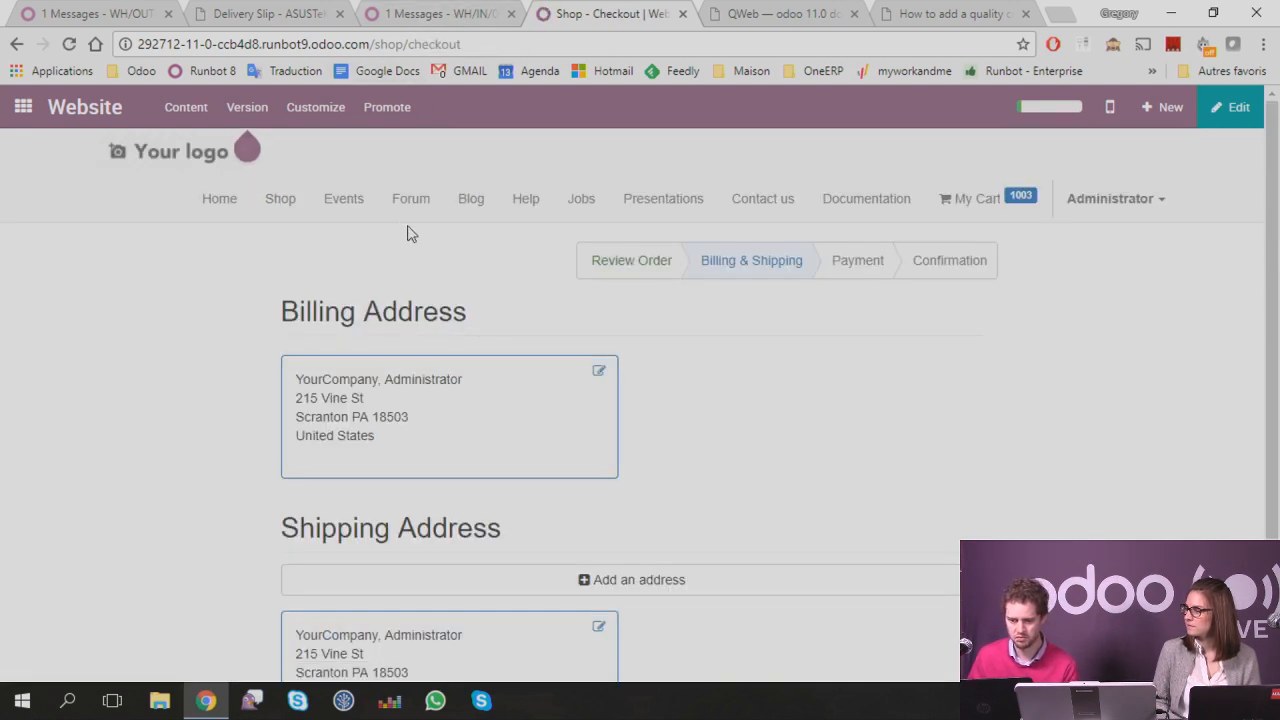
Step: Return to the shop, open the iPod product page, and check the page's customization options
left_click(280, 199)
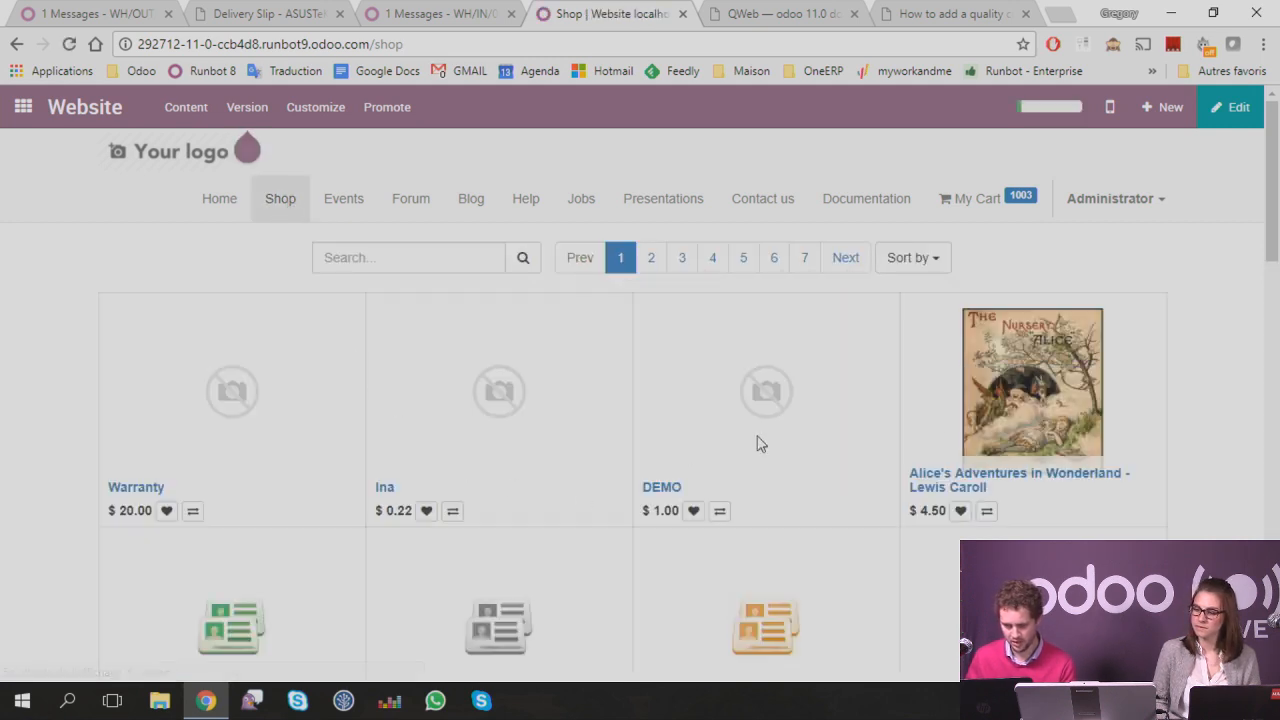
left_click(974, 424)
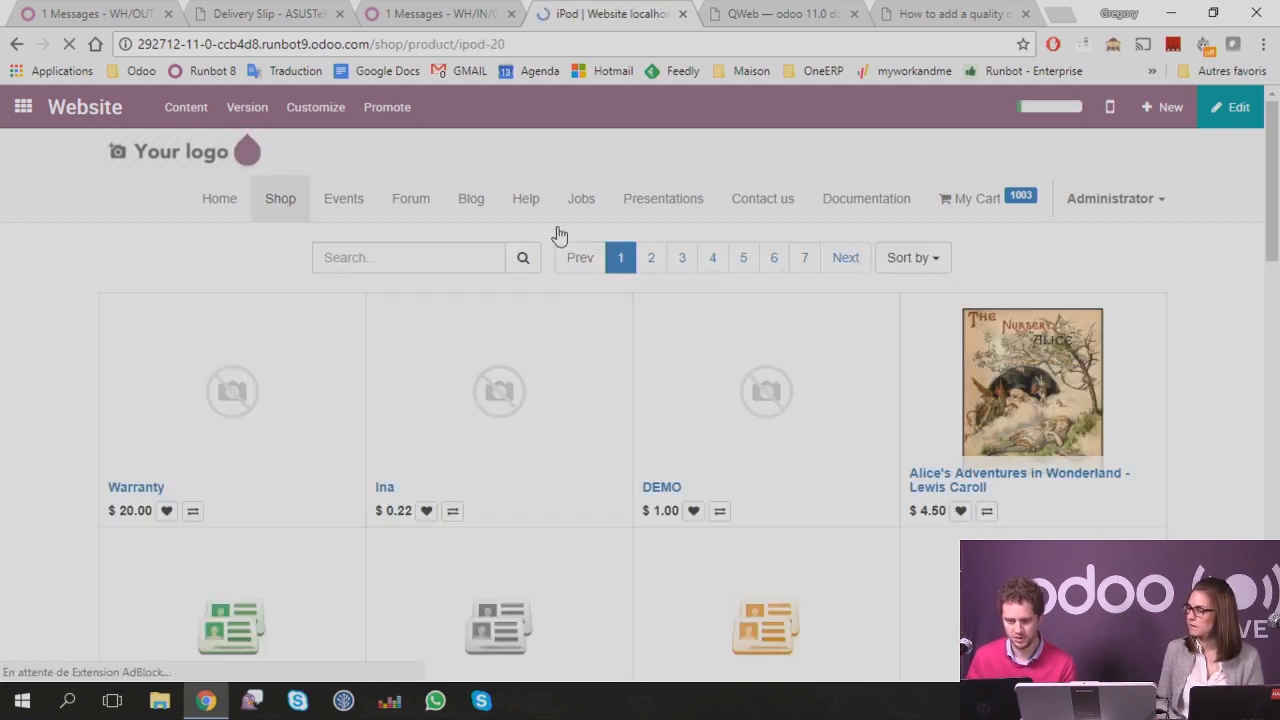
left_click(330, 110)
left_click(387, 107)
left_click(330, 112)
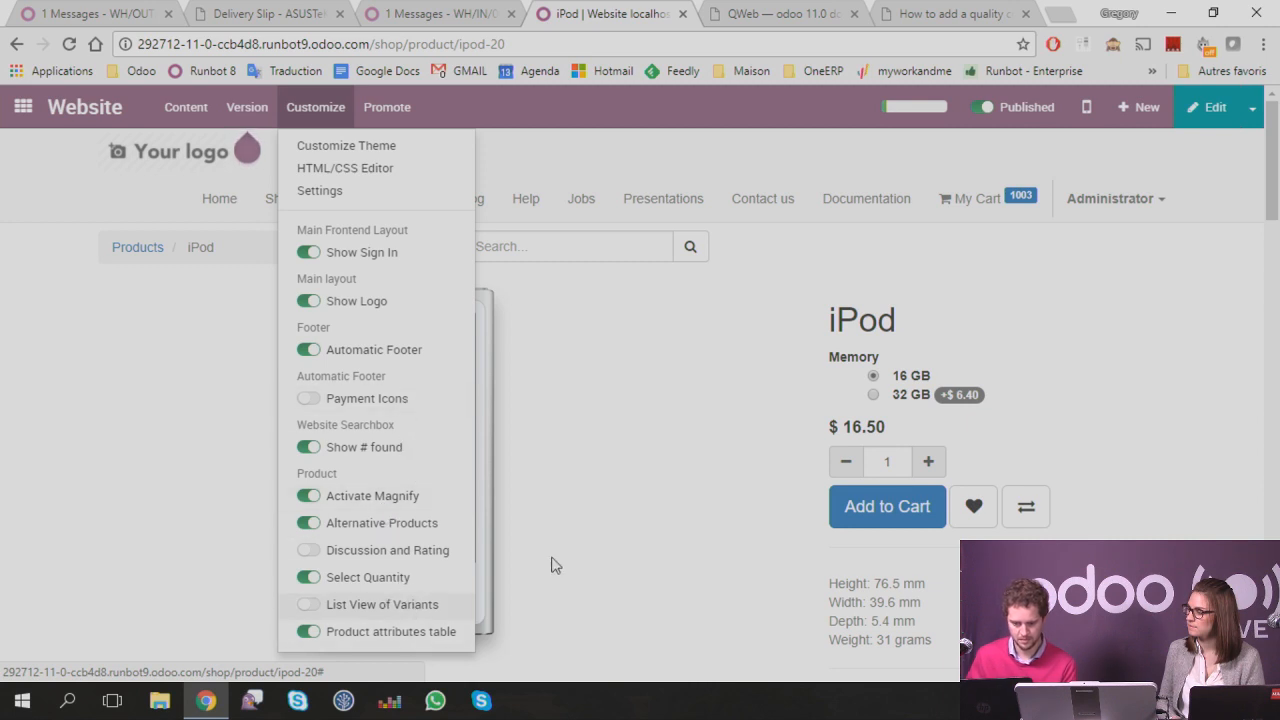
left_click(691, 441)
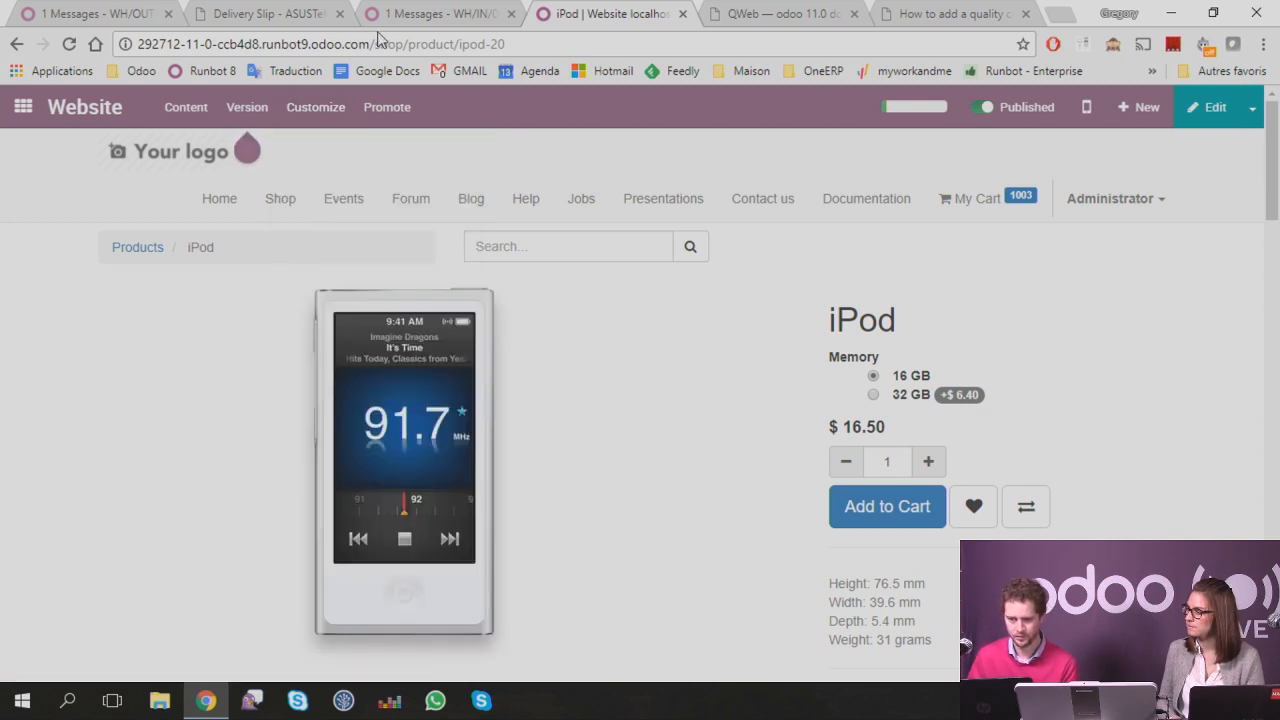
Step: Open the Website app's settings and review the Default Availability Mode choices under Inventory
left_click(23, 107)
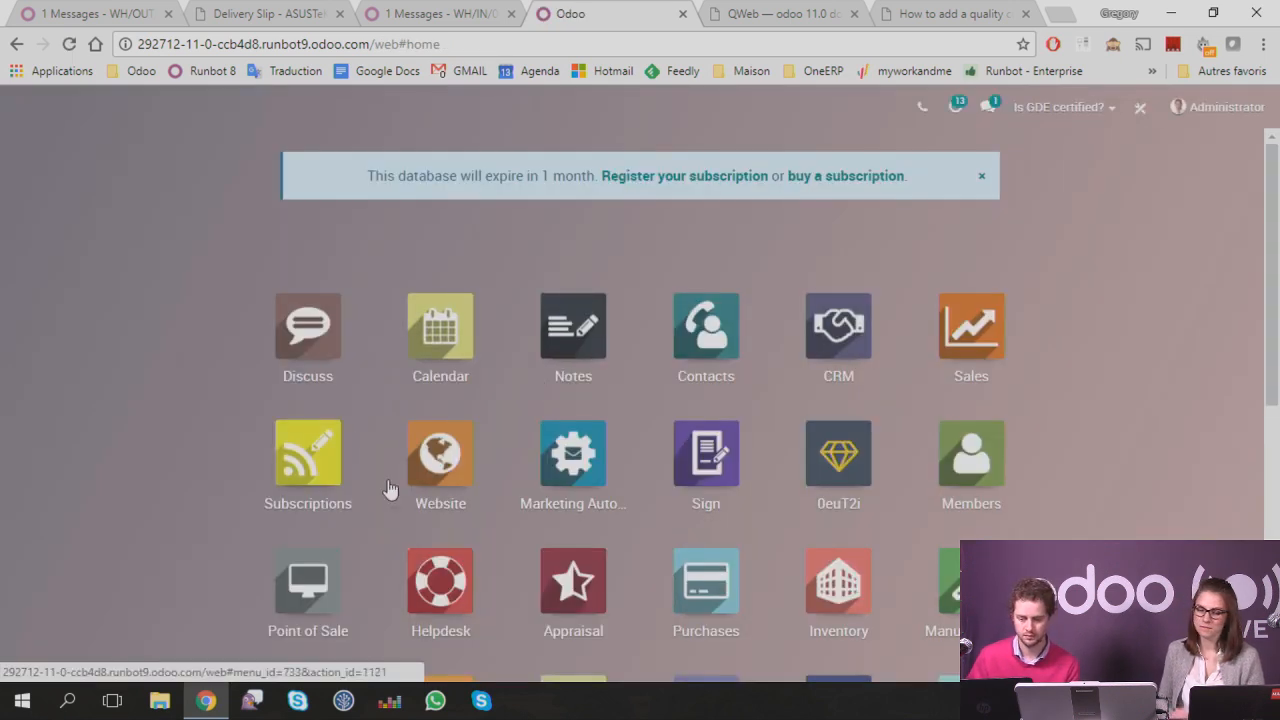
left_click(466, 466)
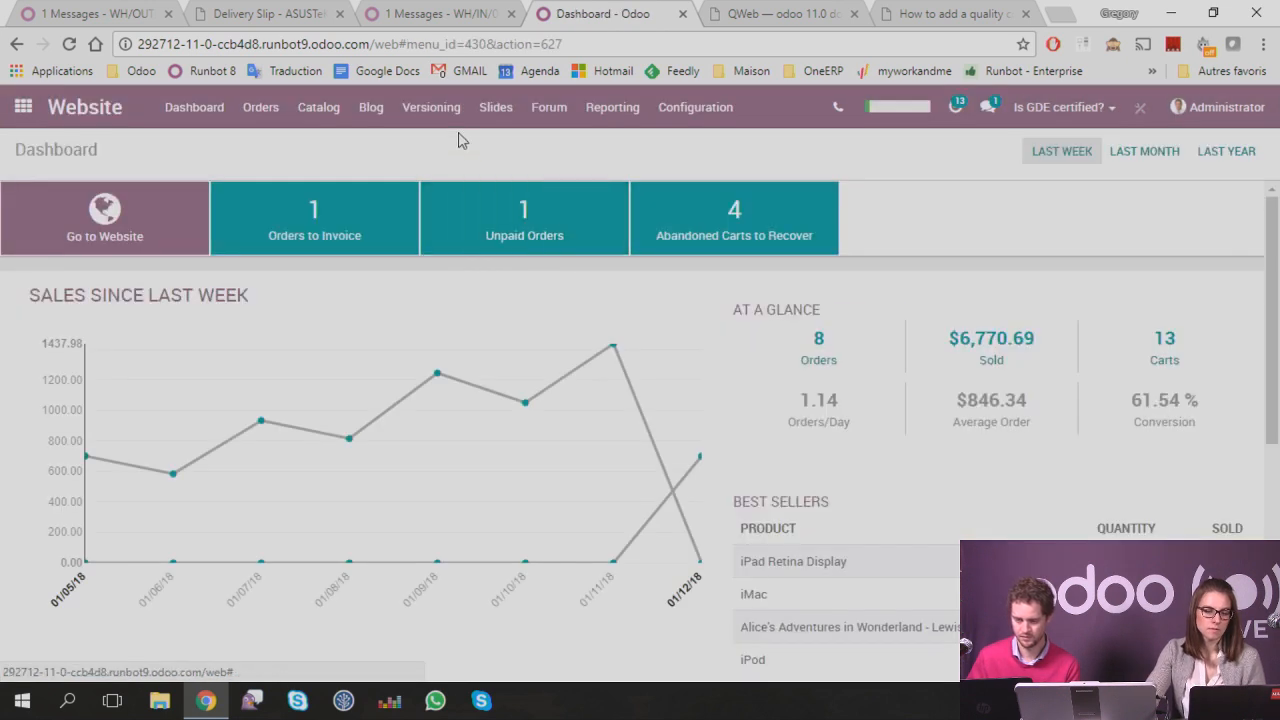
left_click(704, 122)
left_click(716, 149)
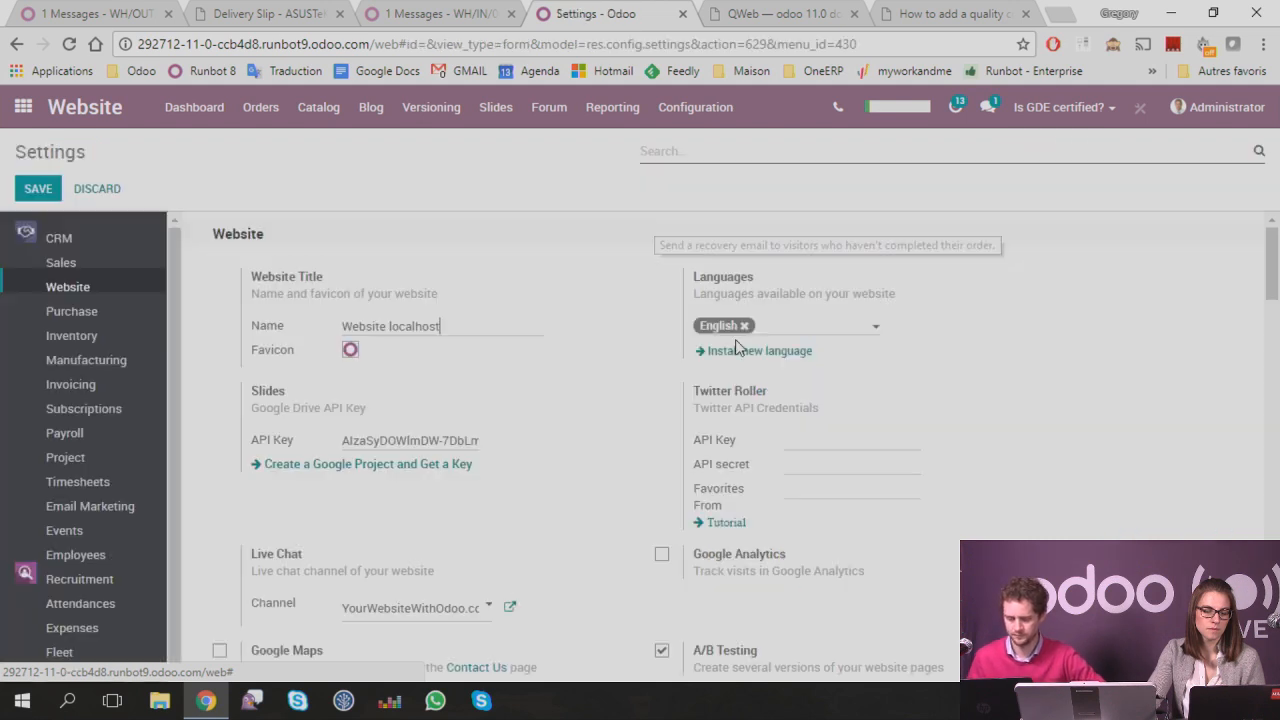
scroll(636, 370, "down", 10)
scroll(636, 372, "down", 3)
left_click(808, 364)
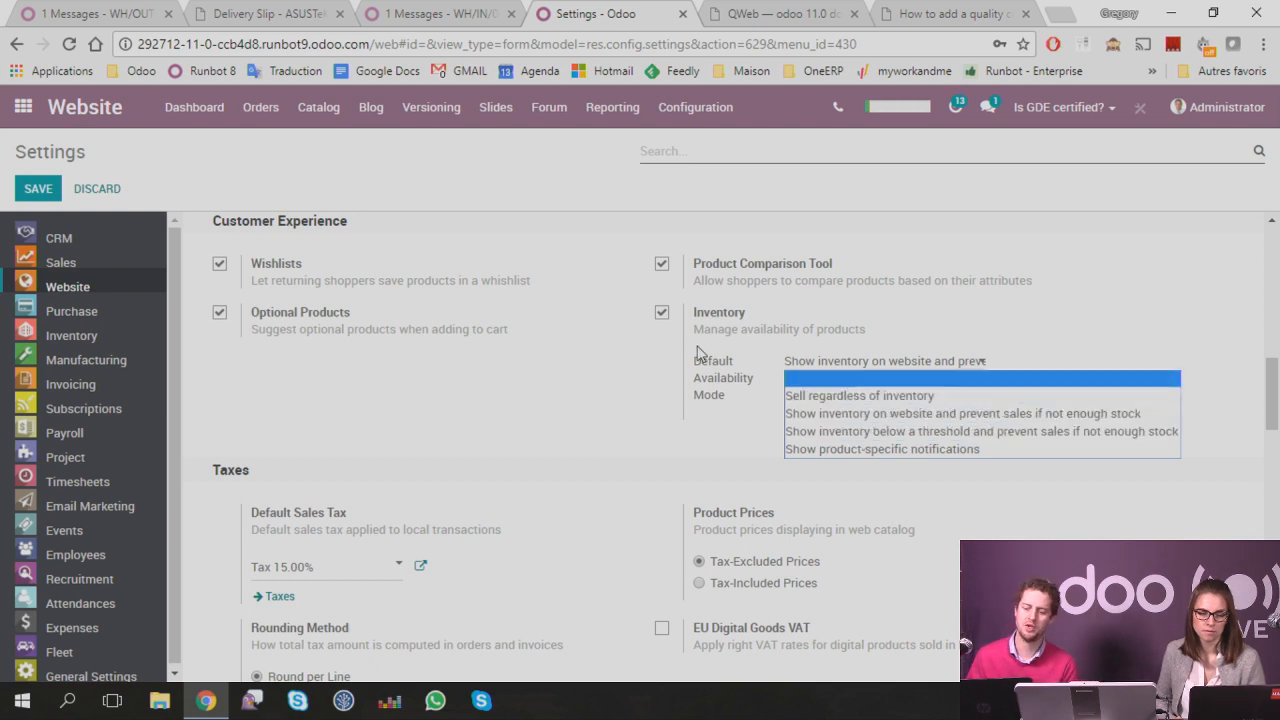
mouse_move(695, 368)
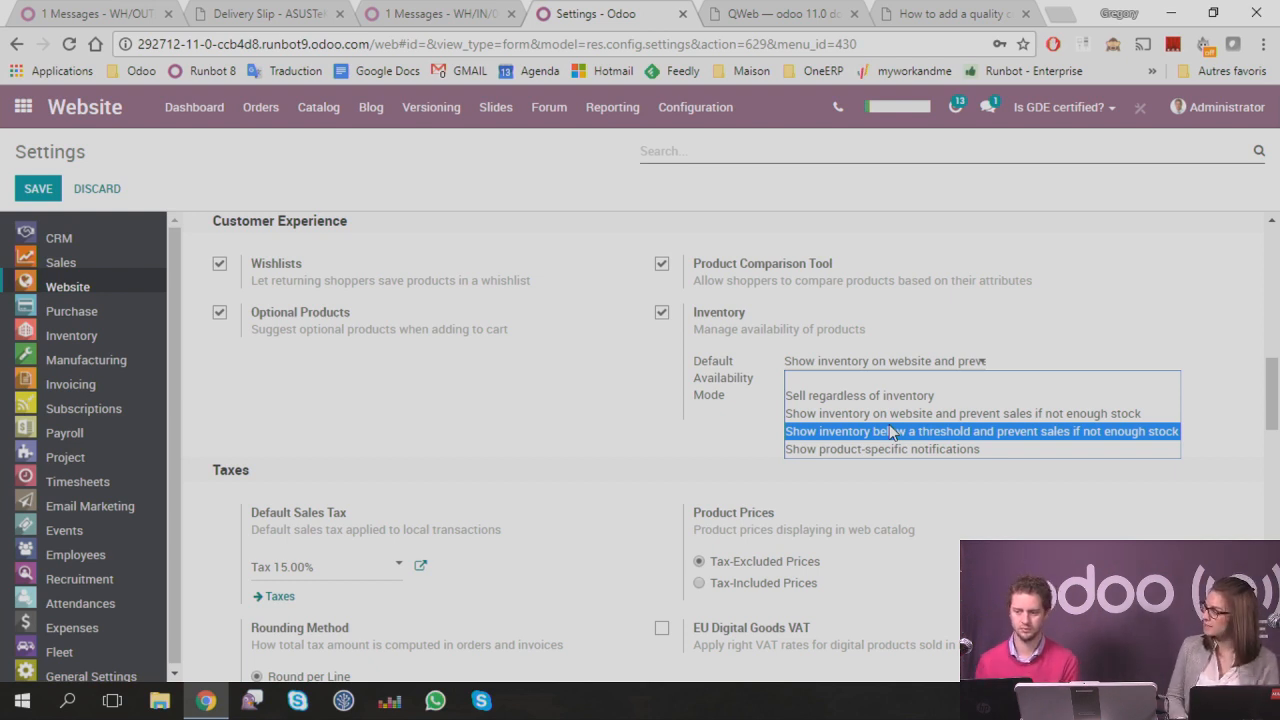
Step: Read the viewer messages on the WH/IN/00107 receipt, close the chat, and return to the website settings
left_click(440, 13)
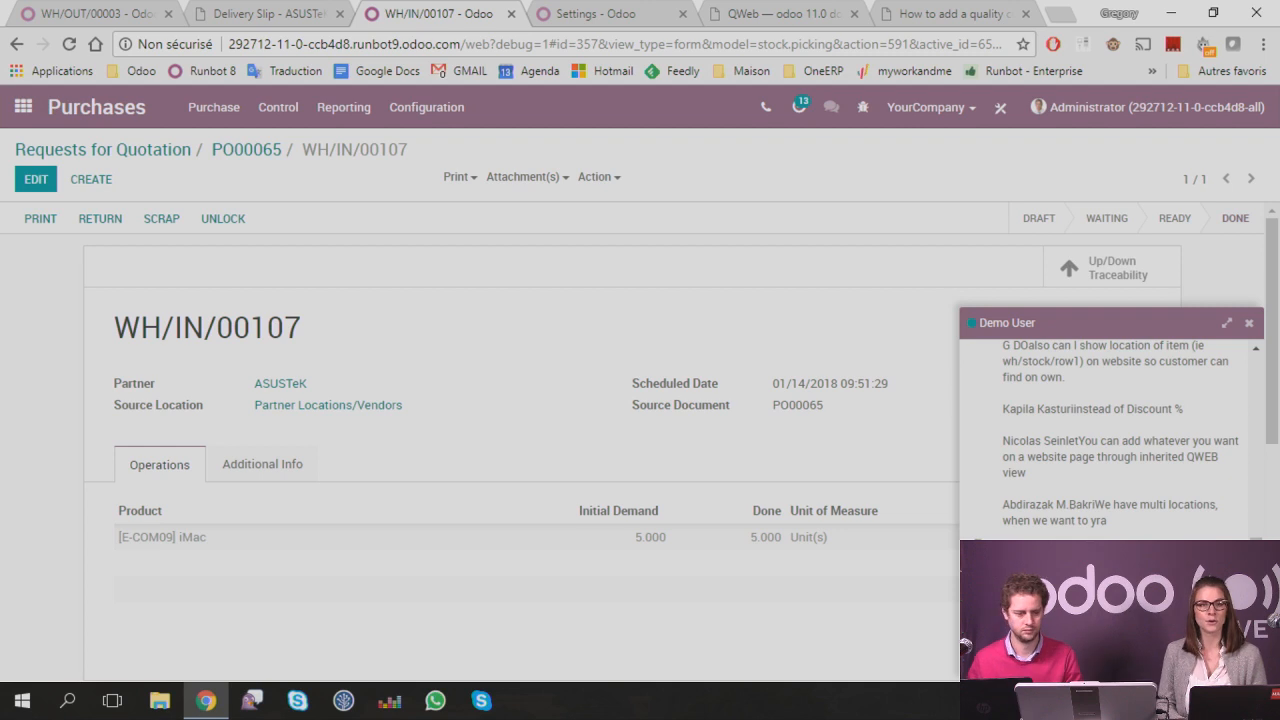
left_click(1249, 323)
left_click(590, 13)
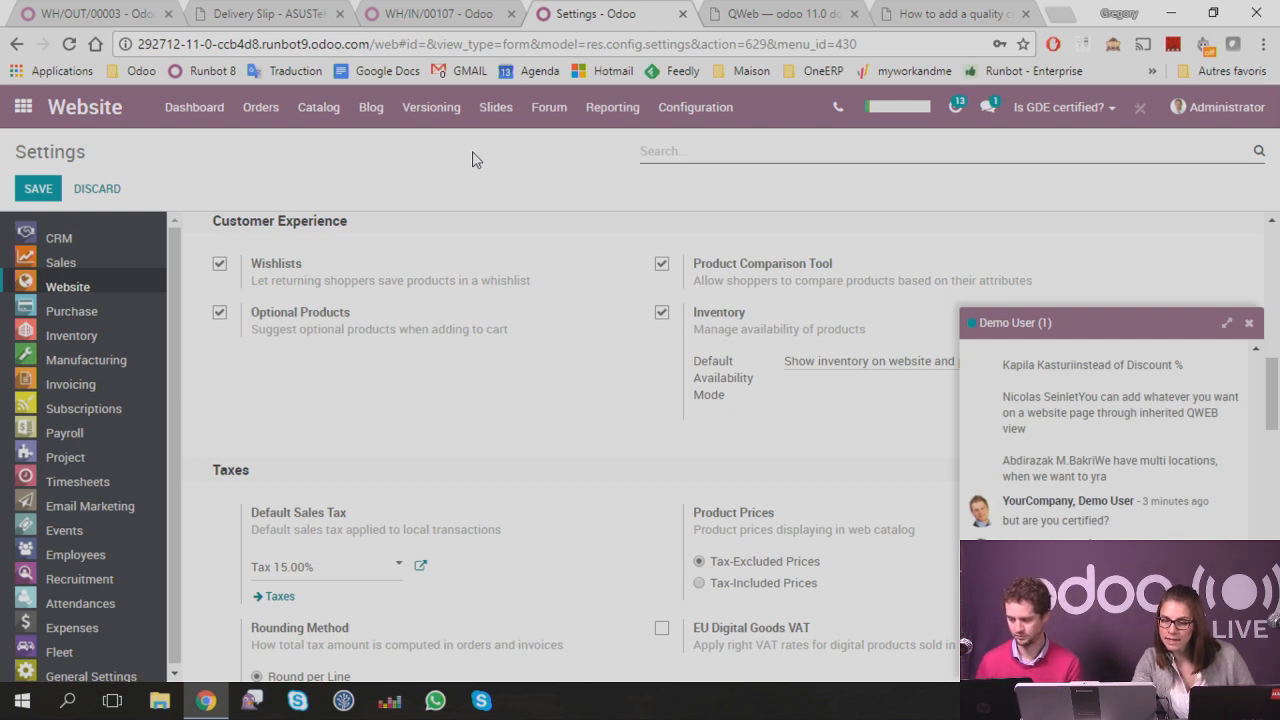
Step: Reply "For sure i am" and "who is not certified?" in the chat window, and close the chat
left_click(1060, 665)
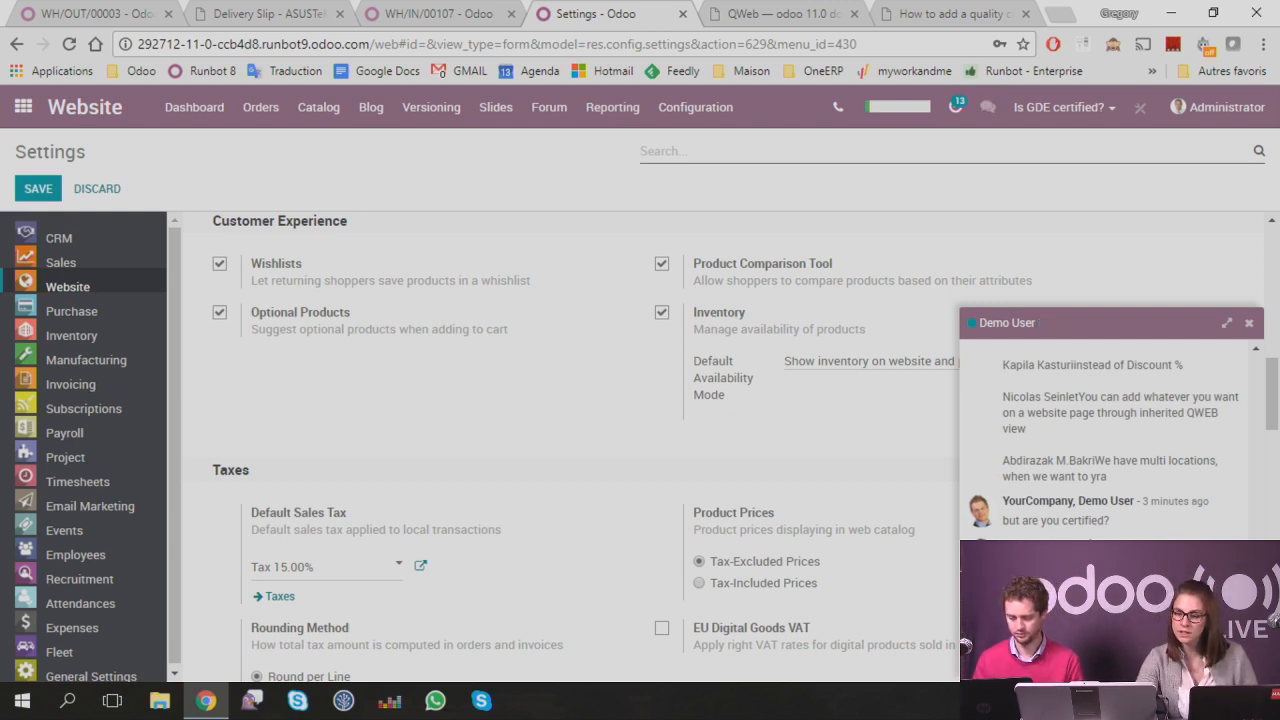
key("Return")
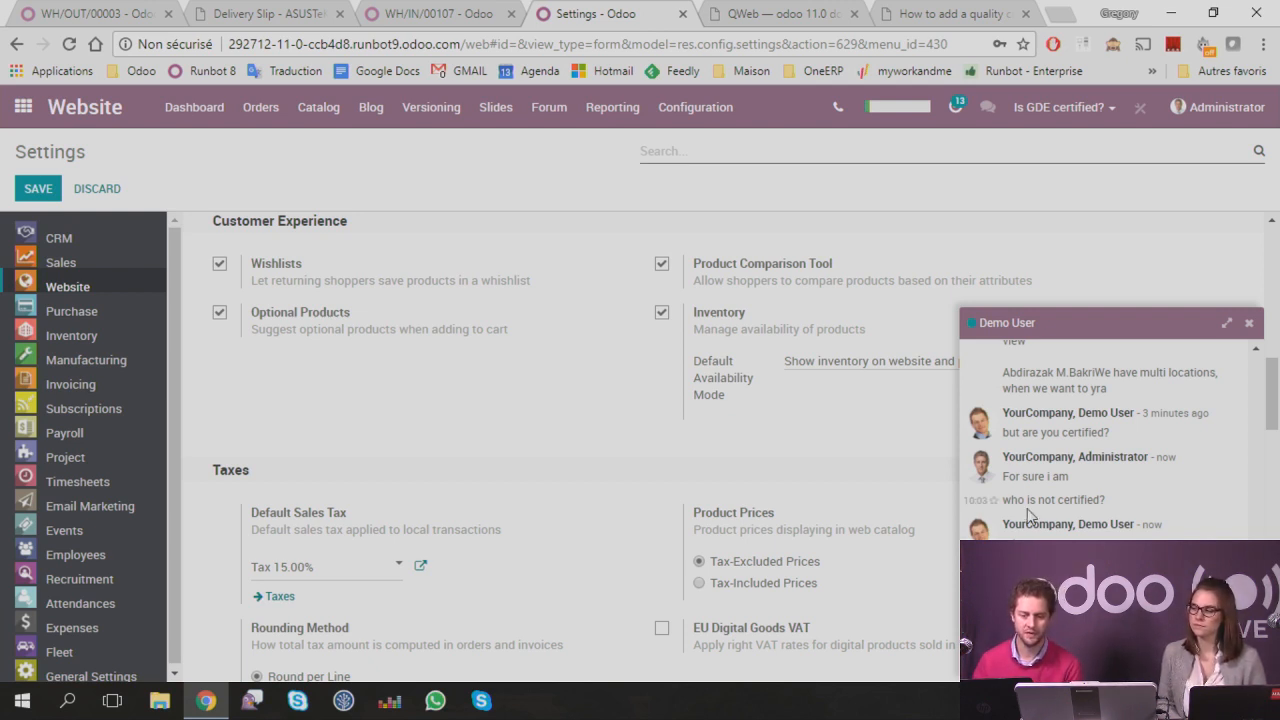
left_click(26, 106)
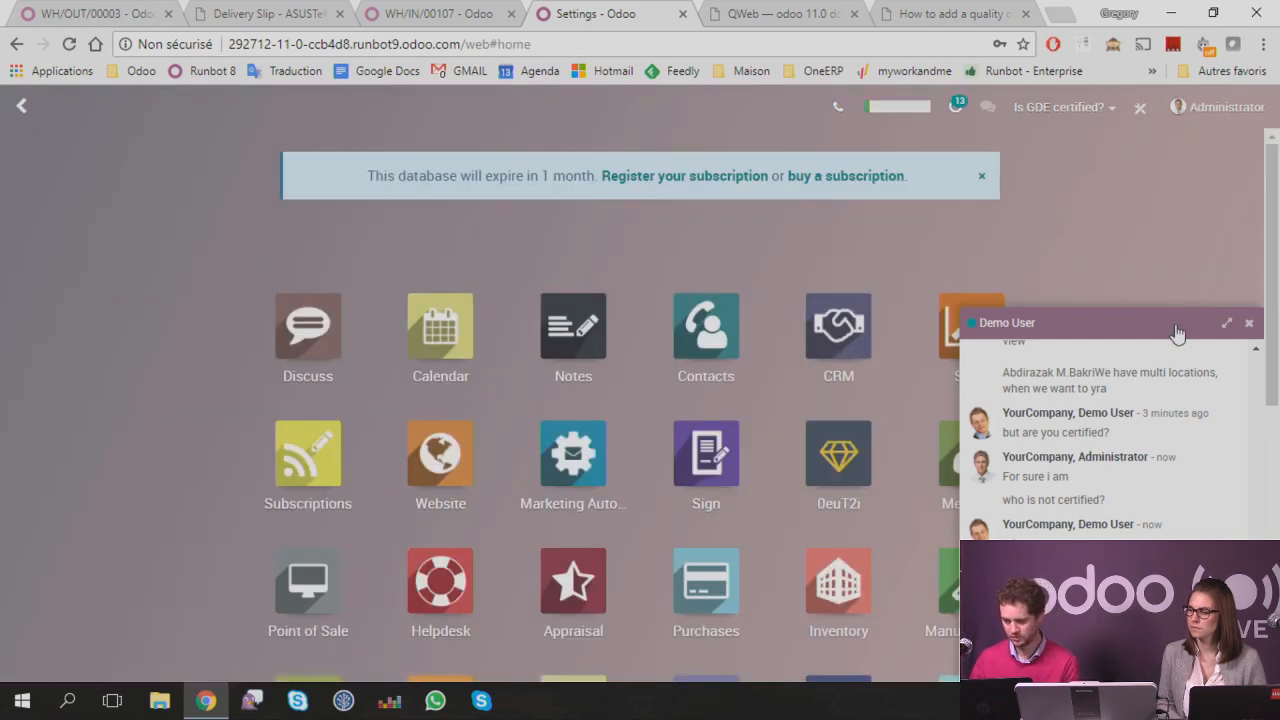
left_click(1249, 323)
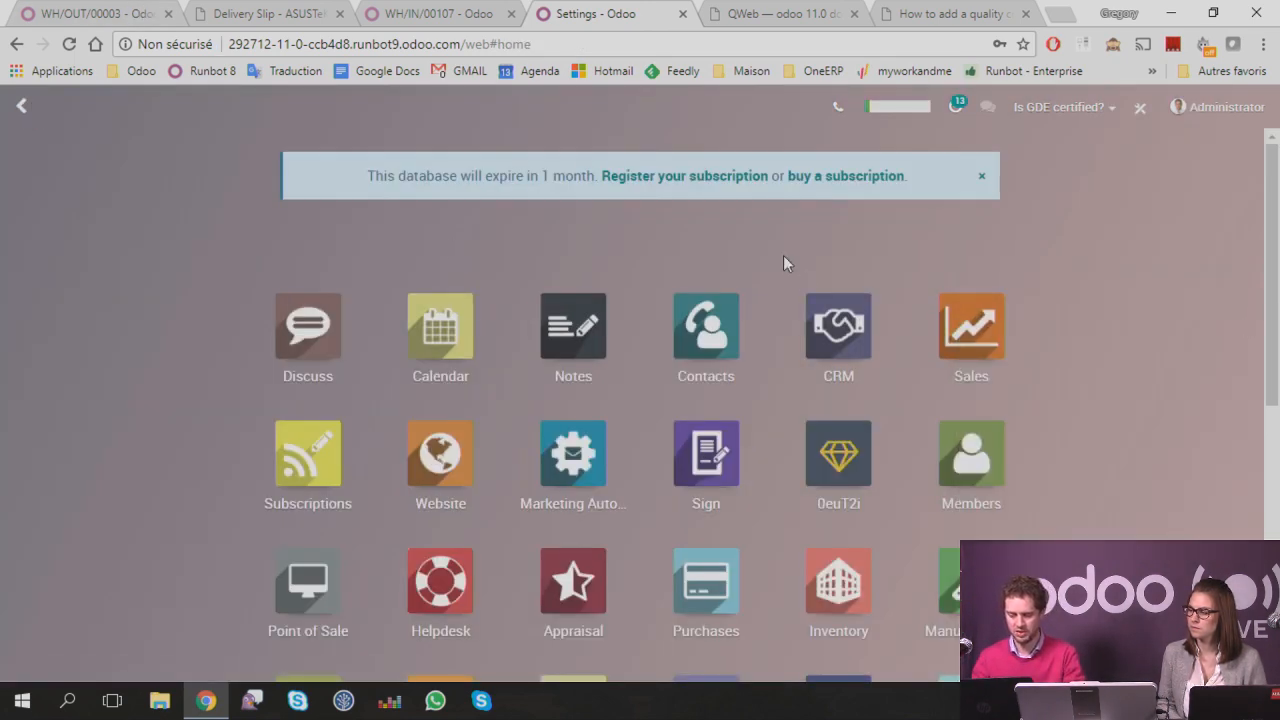
Step: Open the Sales product catalog, examine the Product Type choices on a new product form, and return to the list without saving
type("product")
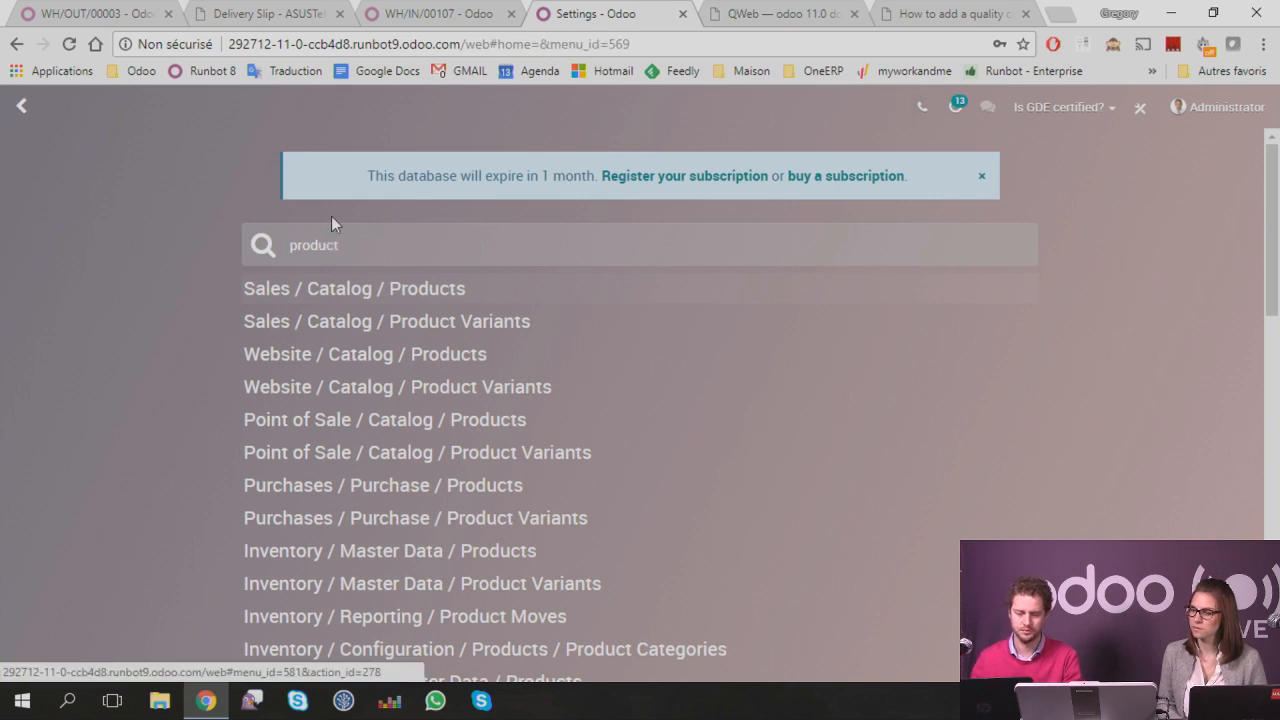
key("Return")
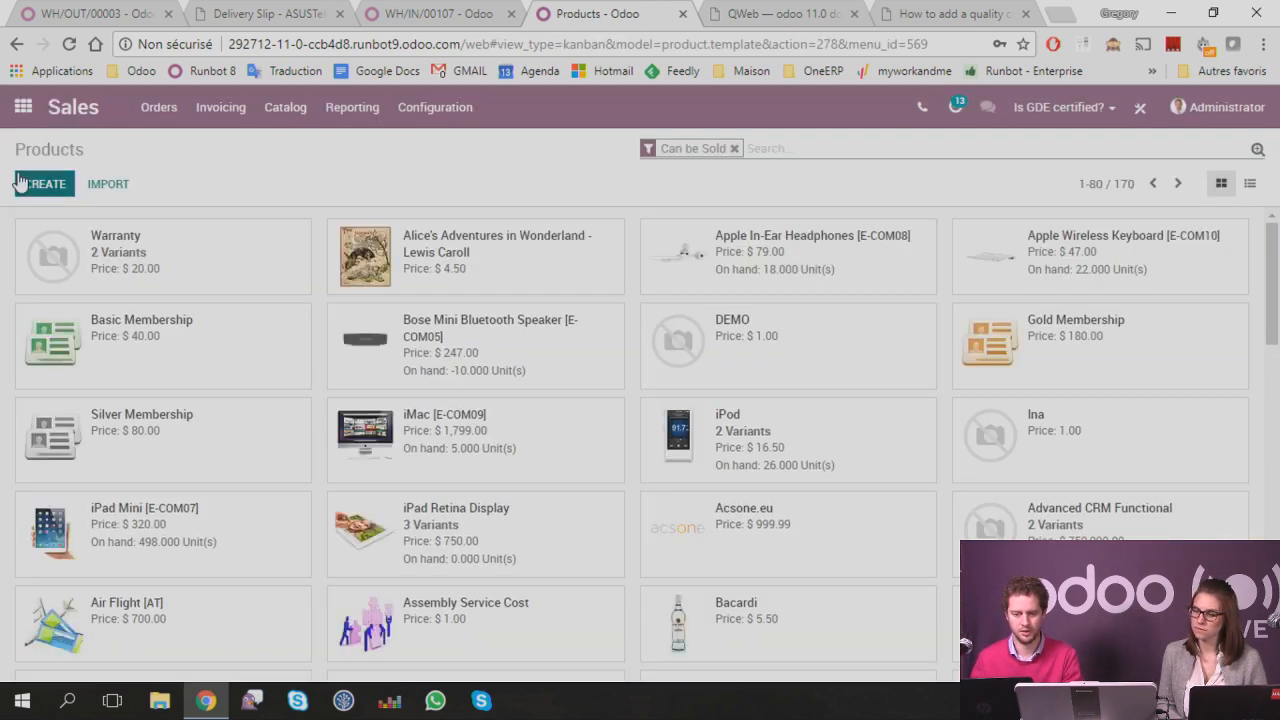
key("alt+c")
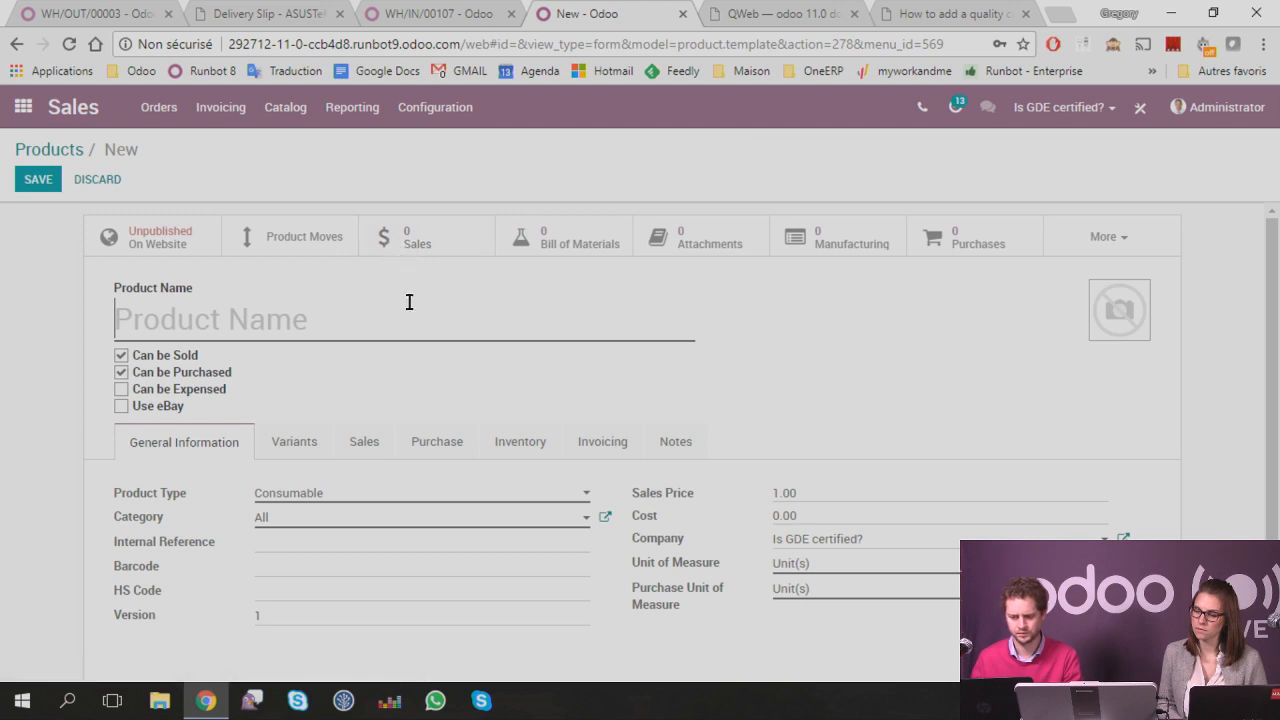
scroll(300, 456, "down", 1)
left_click(334, 462)
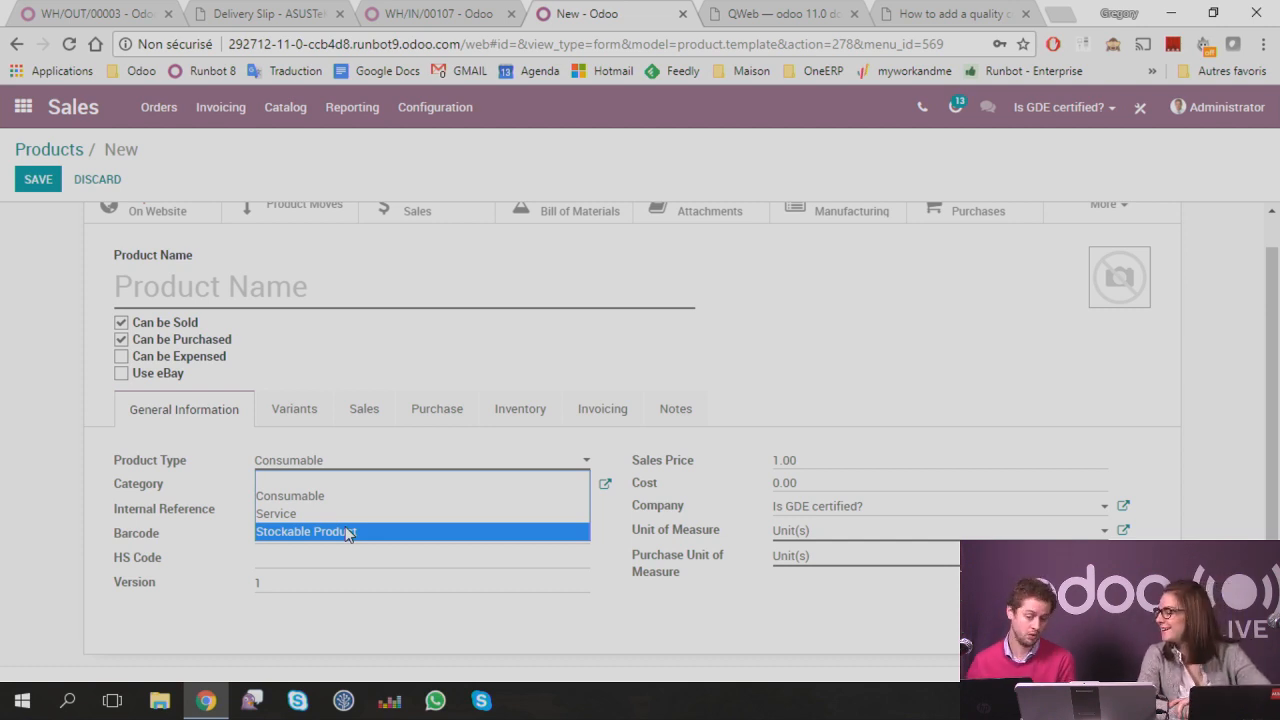
left_click(171, 118)
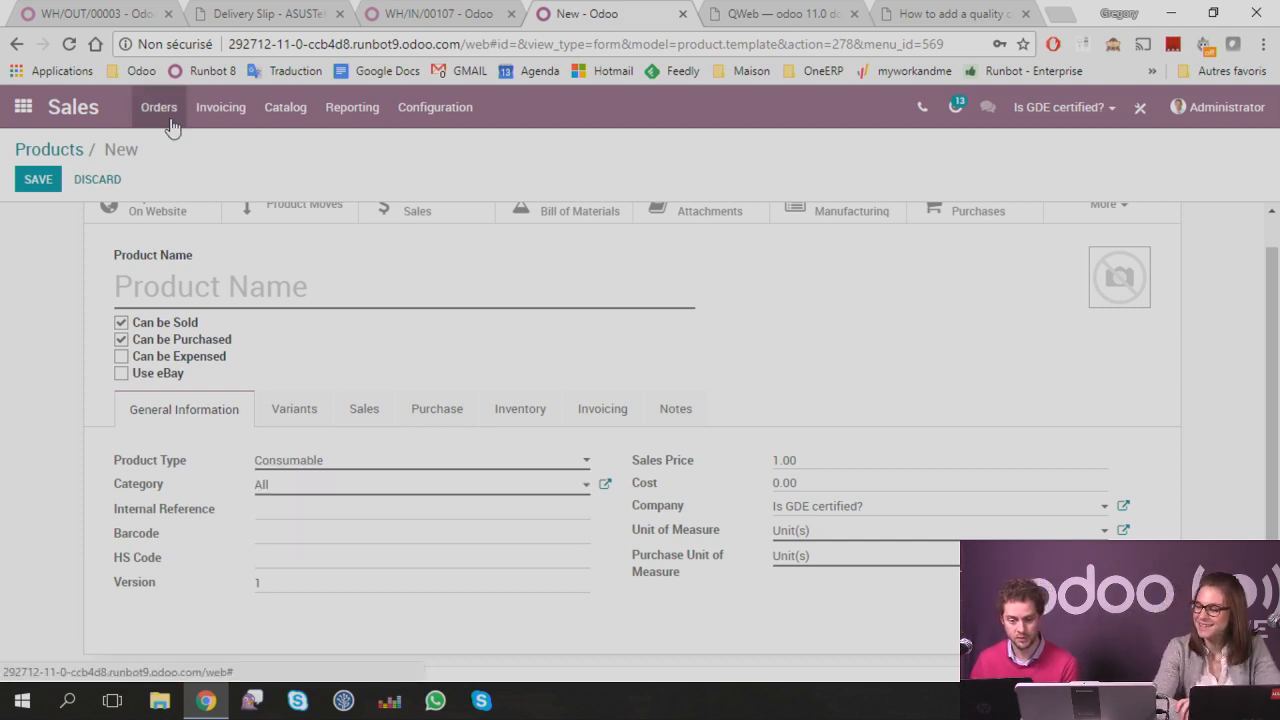
scroll(177, 240, "up", 1)
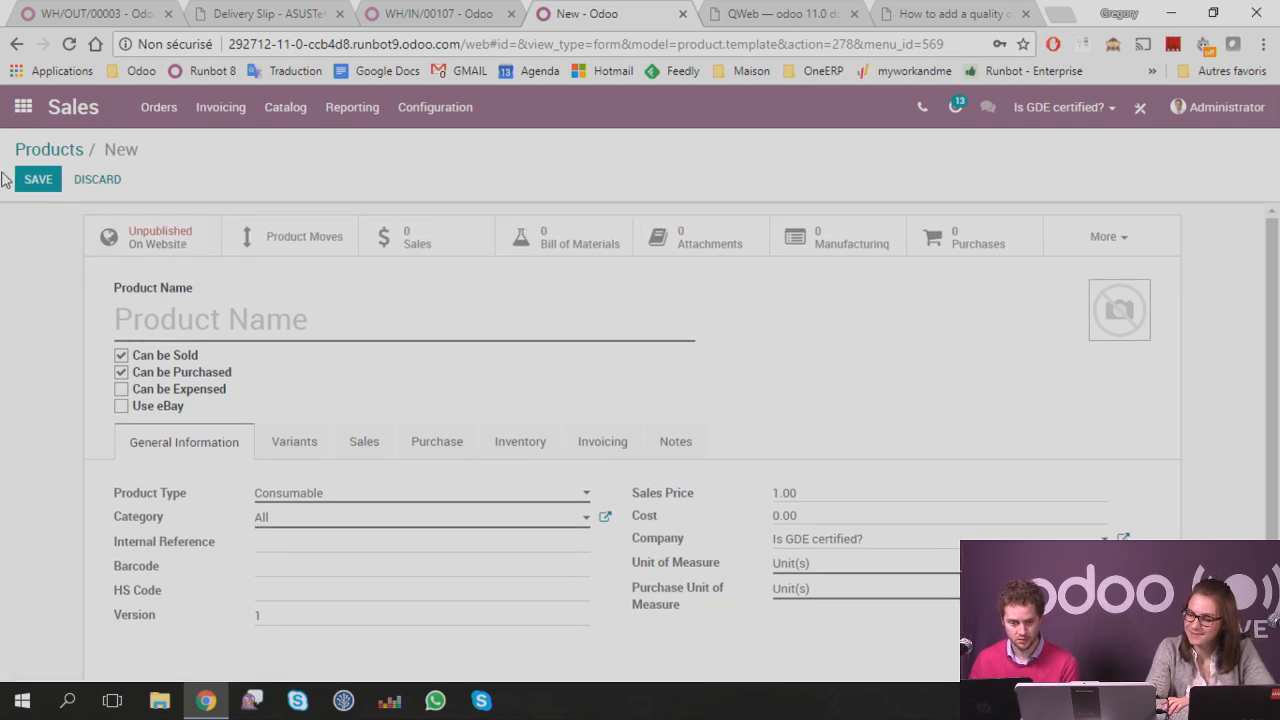
left_click(42, 150)
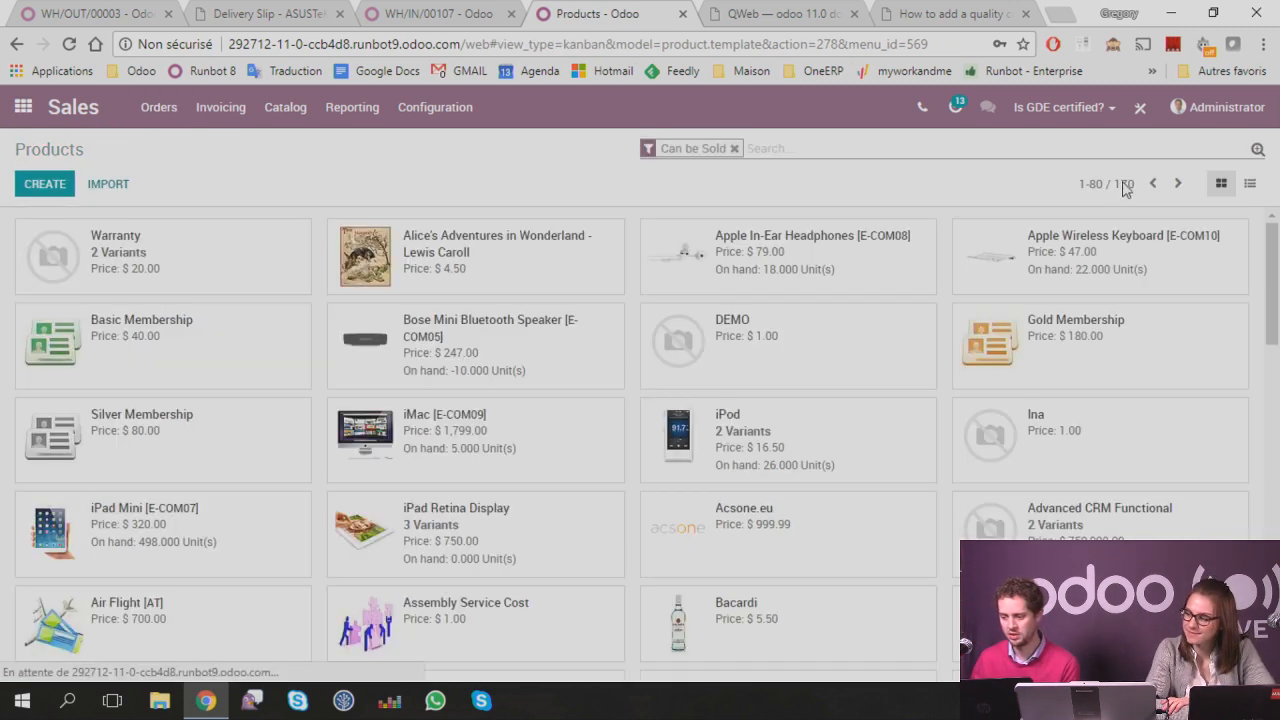
Step: Search the products for ipad and open the iPad Mini record to check its stock quantities
type("im")
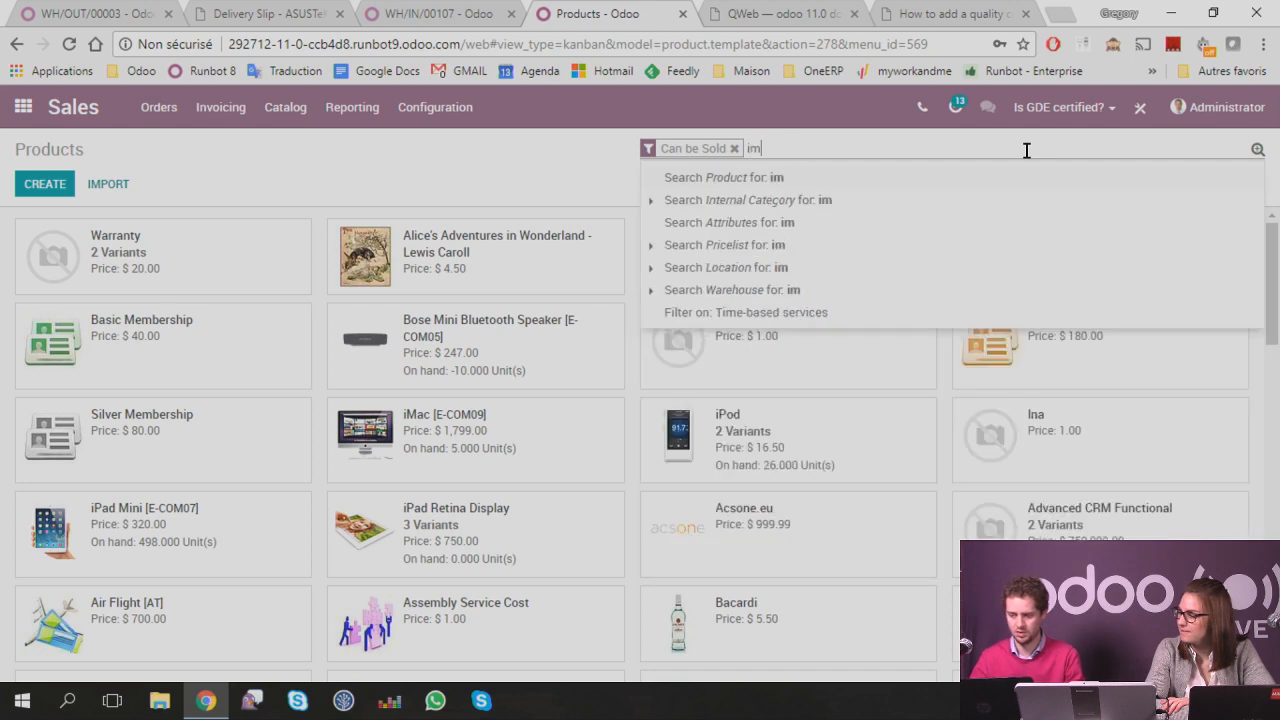
key("BackSpace")
type("pad")
key("Return")
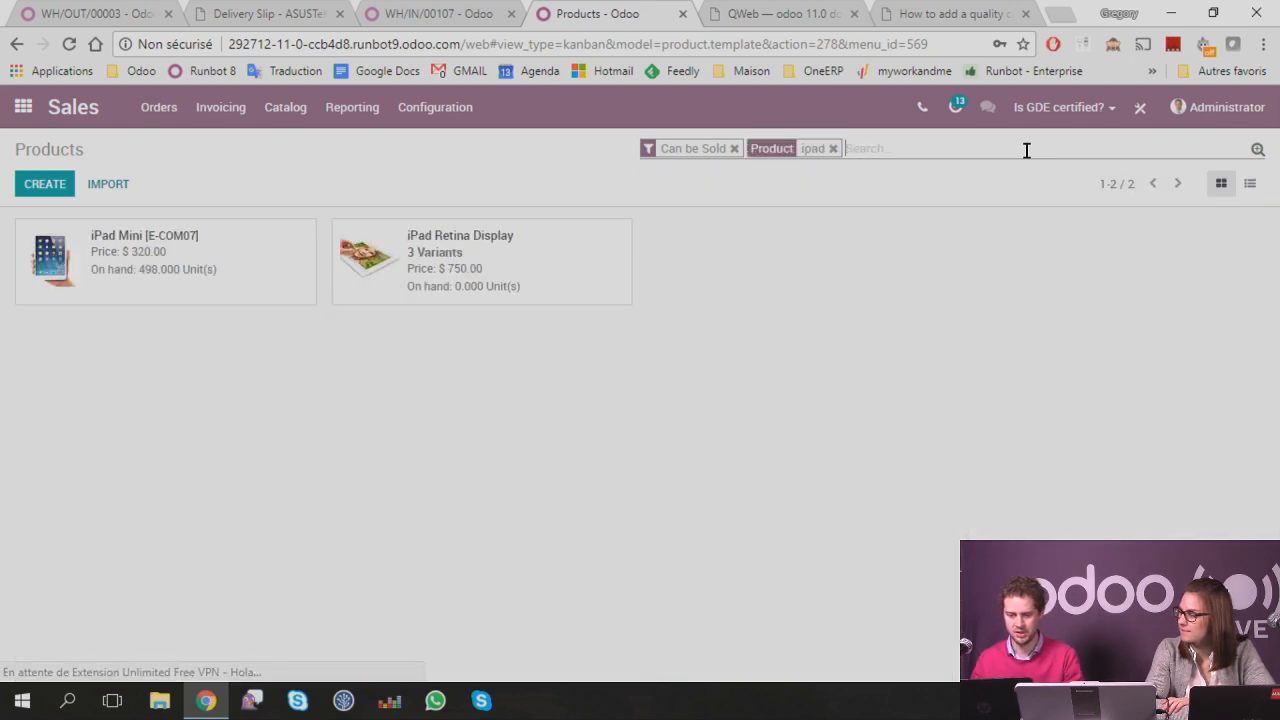
left_click(266, 255)
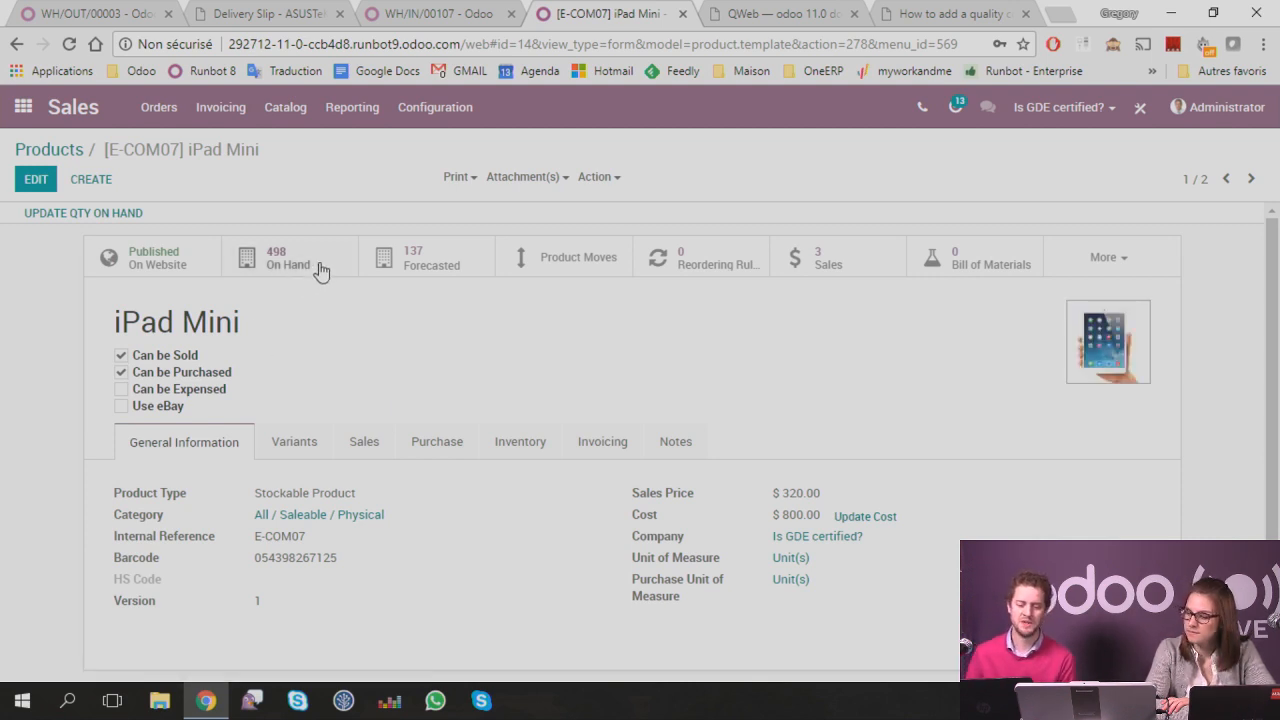
Step: Create a new sales quotation for the customer Agrolait
left_click(148, 107)
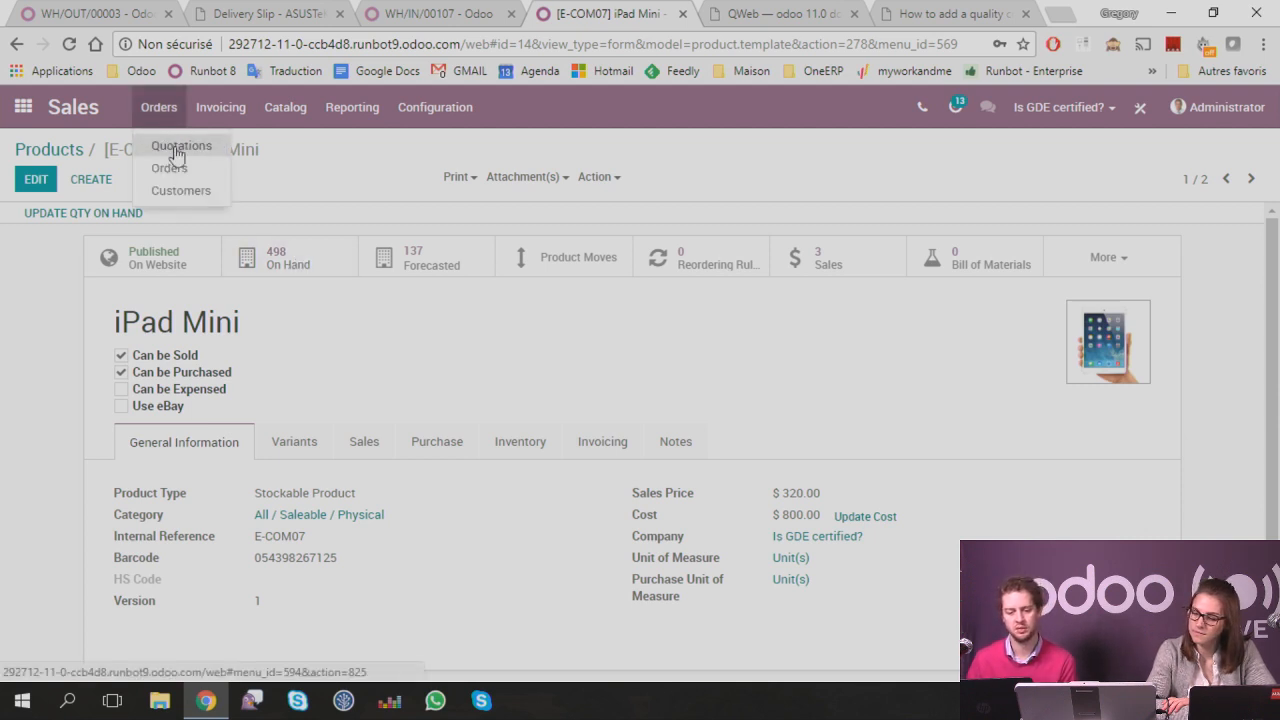
left_click(134, 150)
left_click(42, 183)
left_click(370, 350)
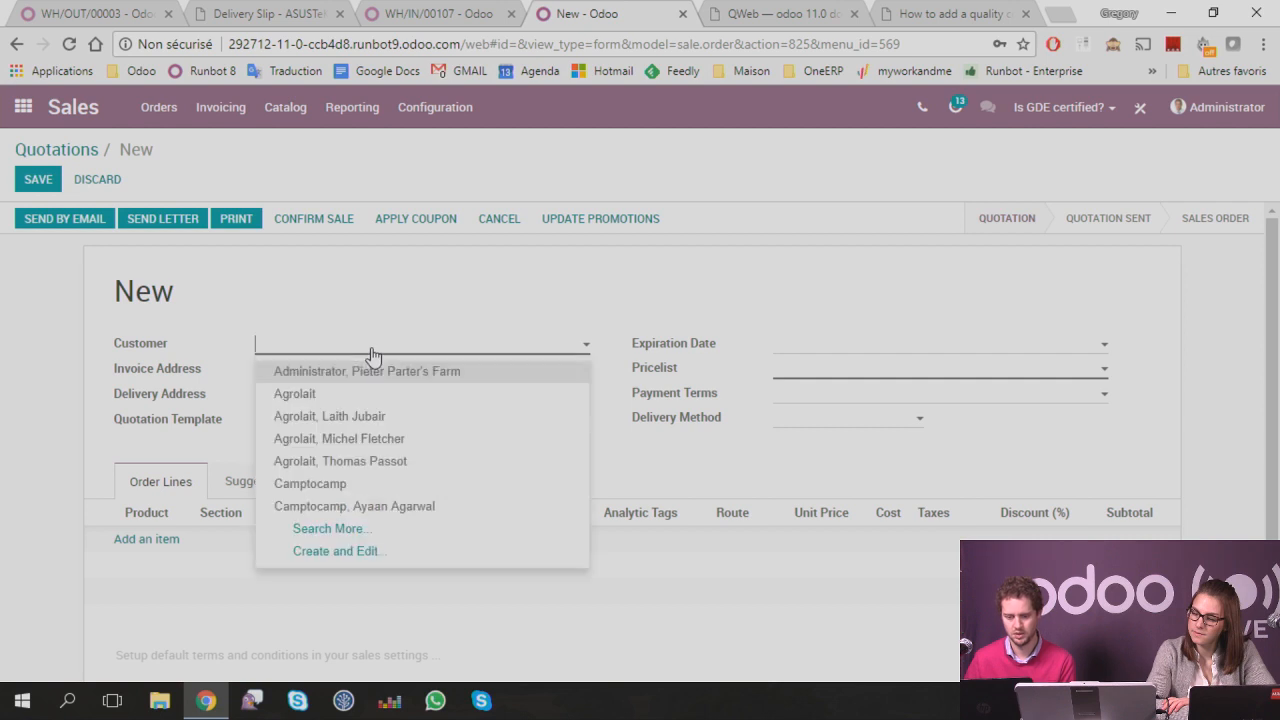
left_click(324, 395)
scroll(280, 400, "down", 2)
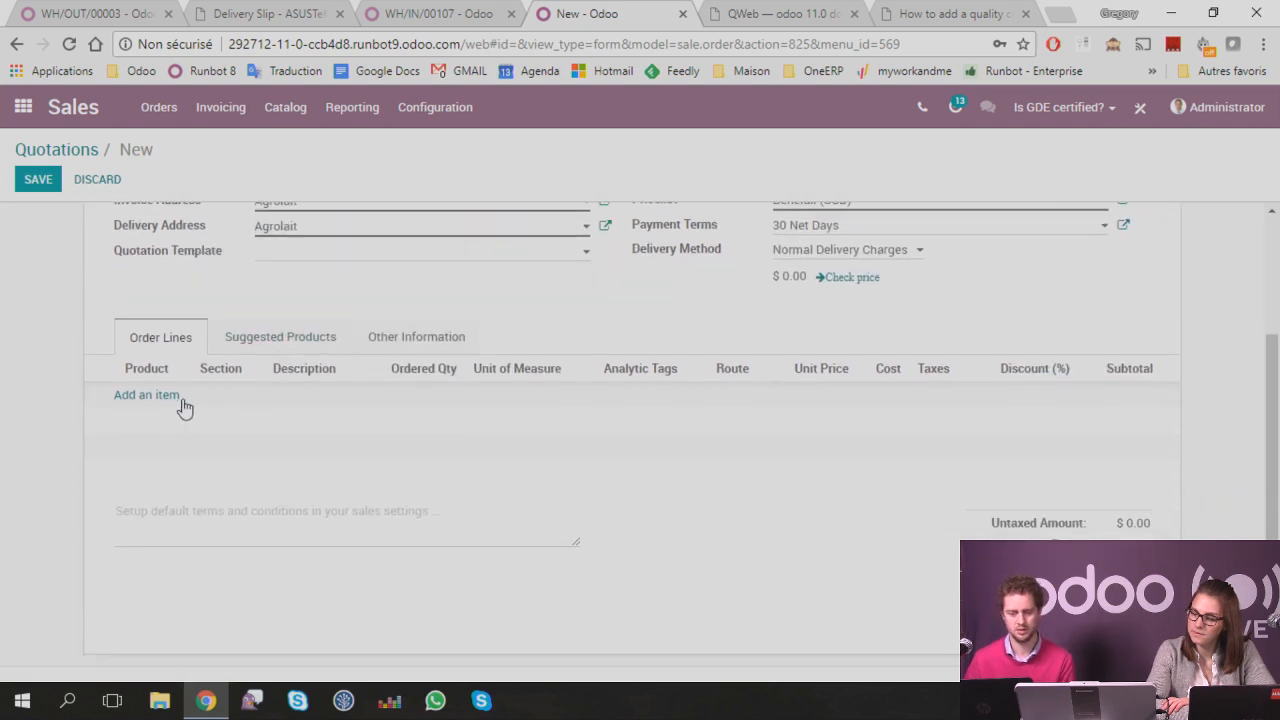
Step: Add an order line for the [E-COM07] iPad Mini with an ordered quantity of 100
left_click(170, 398)
type("ipa")
key("Down")
key("Down")
key("Down")
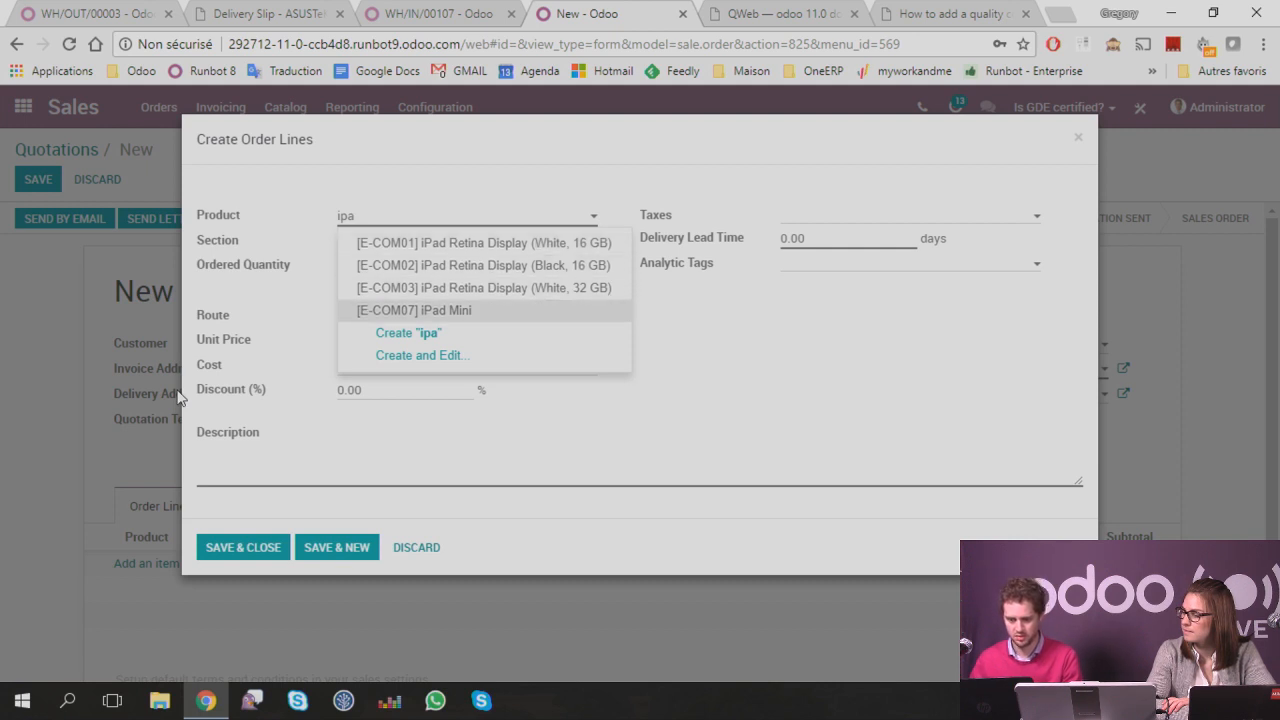
key("Return")
double_click(367, 268)
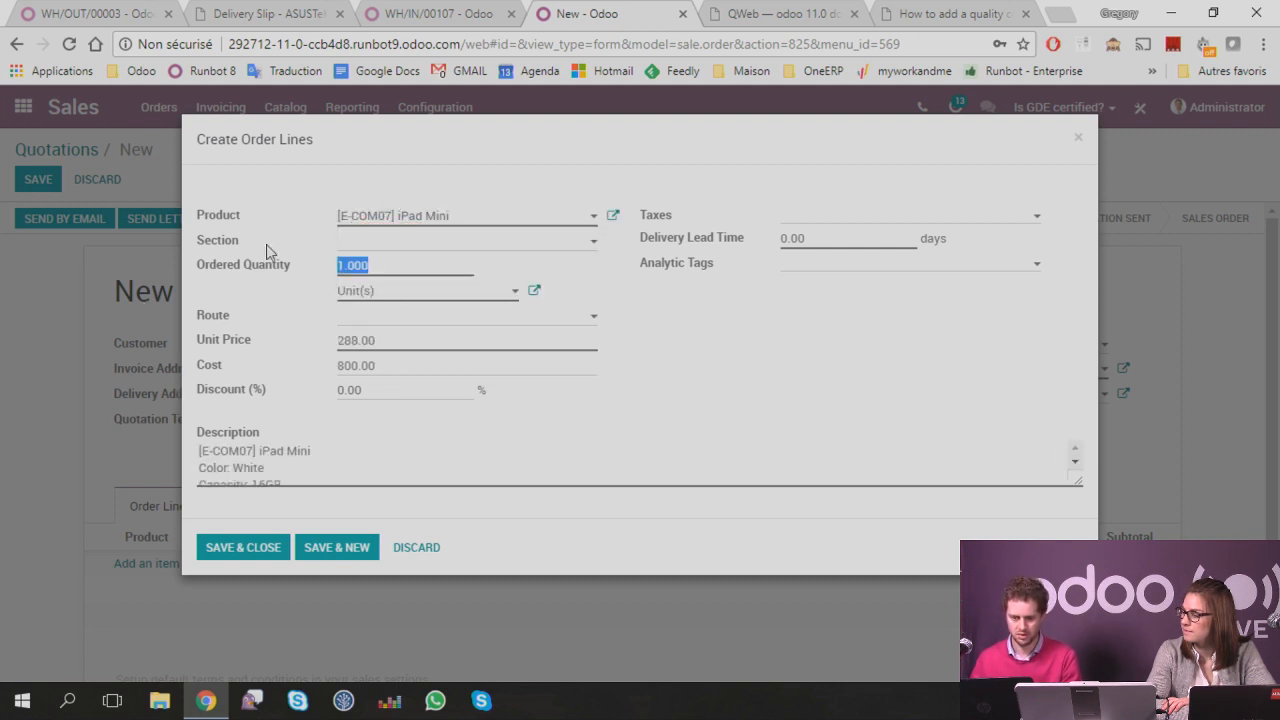
type("100")
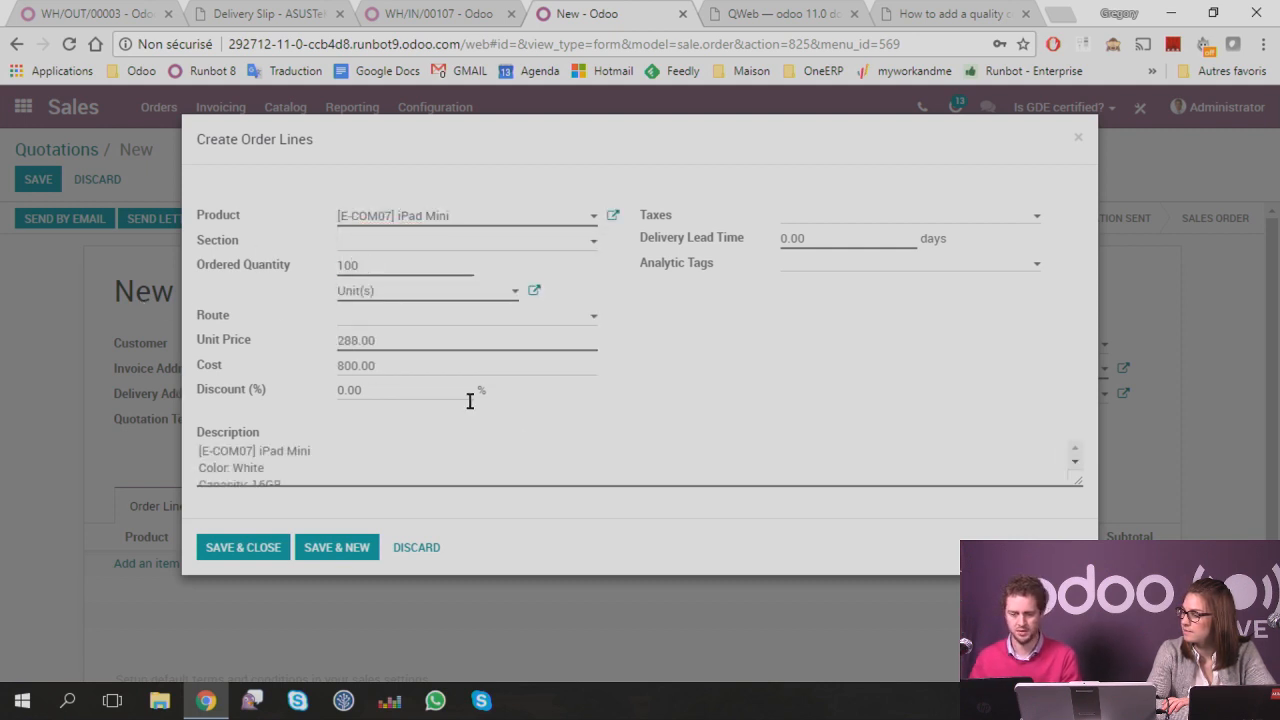
Step: Save the 100-unit iPad Mini order line, confirm the sale for Agrolait, and open its delivery order
left_click(257, 546)
left_click(326, 217)
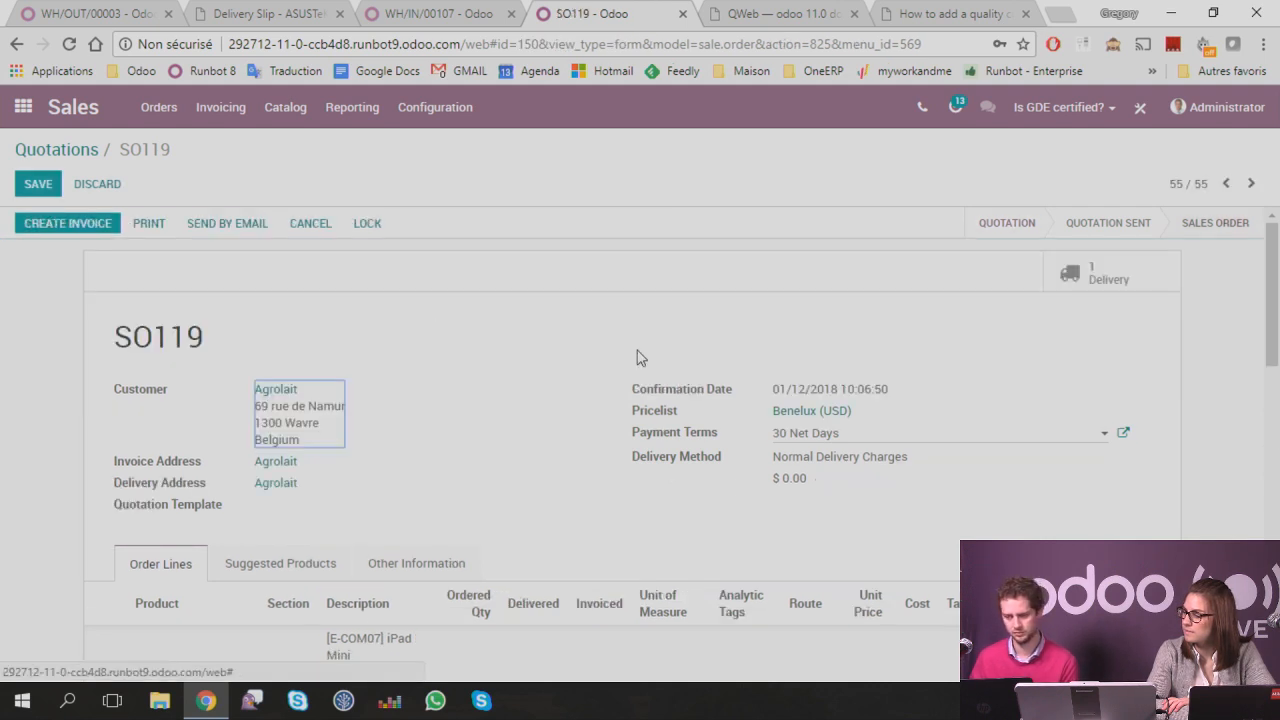
scroll(615, 334, "down", 1)
scroll(617, 334, "down", 2)
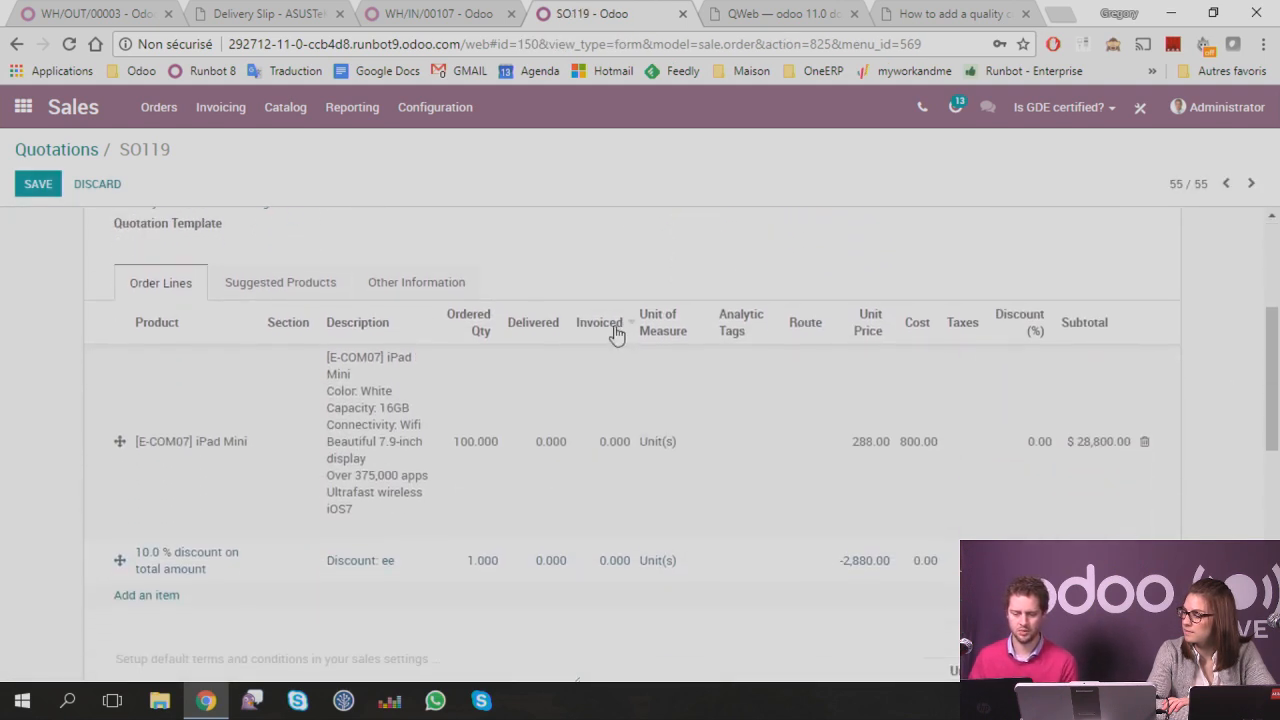
scroll(617, 334, "up", 3)
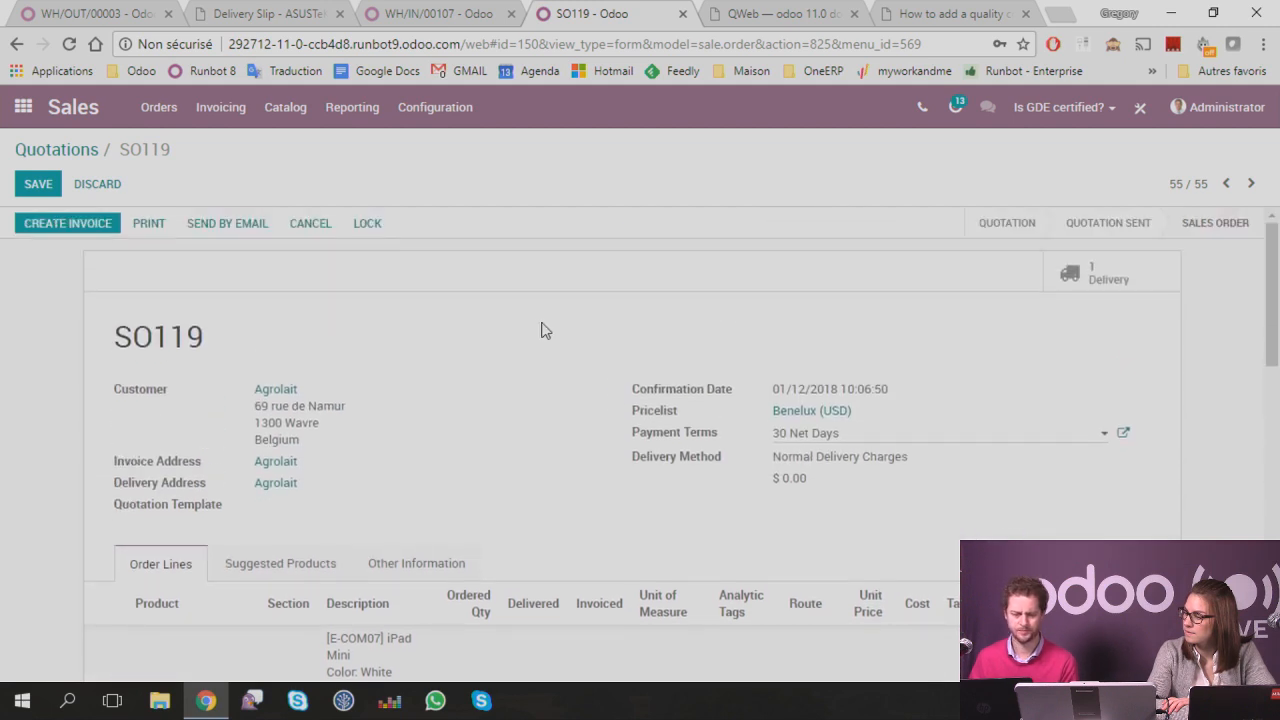
left_click(1141, 277)
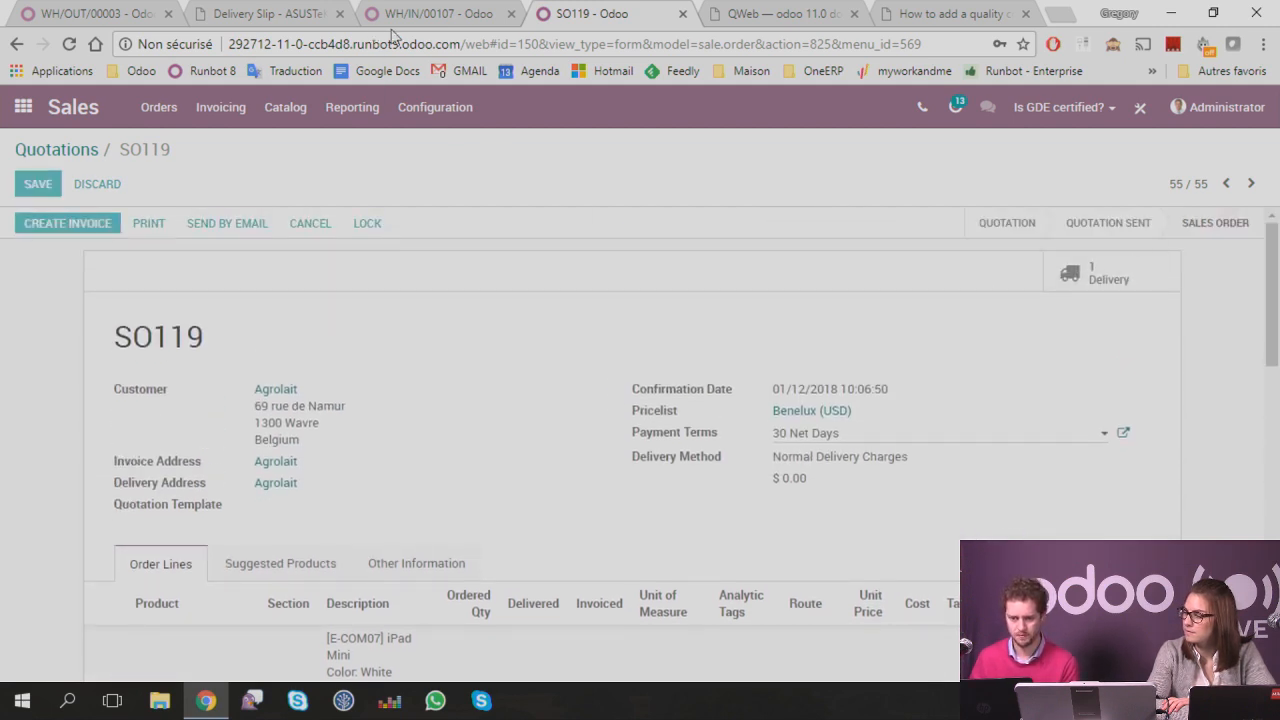
Step: In the other Odoo tab, search the sales products for "ipad" and check the iPad Mini's quantity on hand
left_click(435, 14)
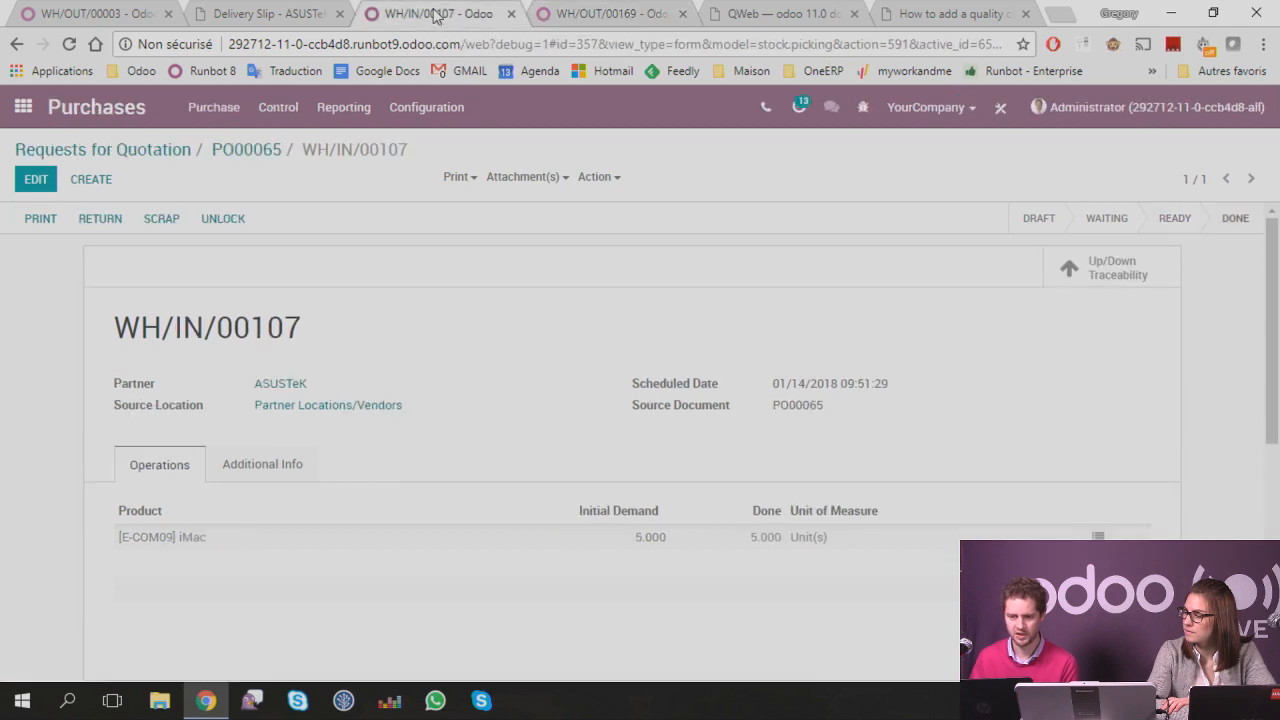
left_click(22, 107)
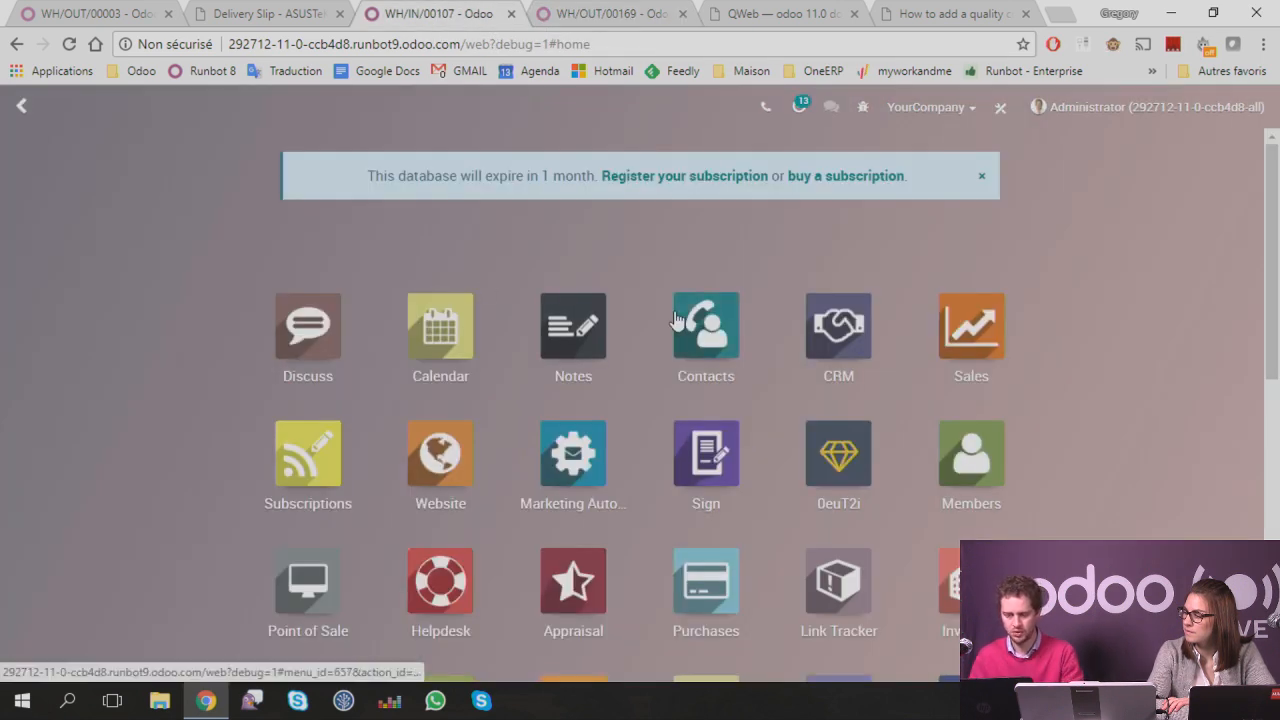
type("produ")
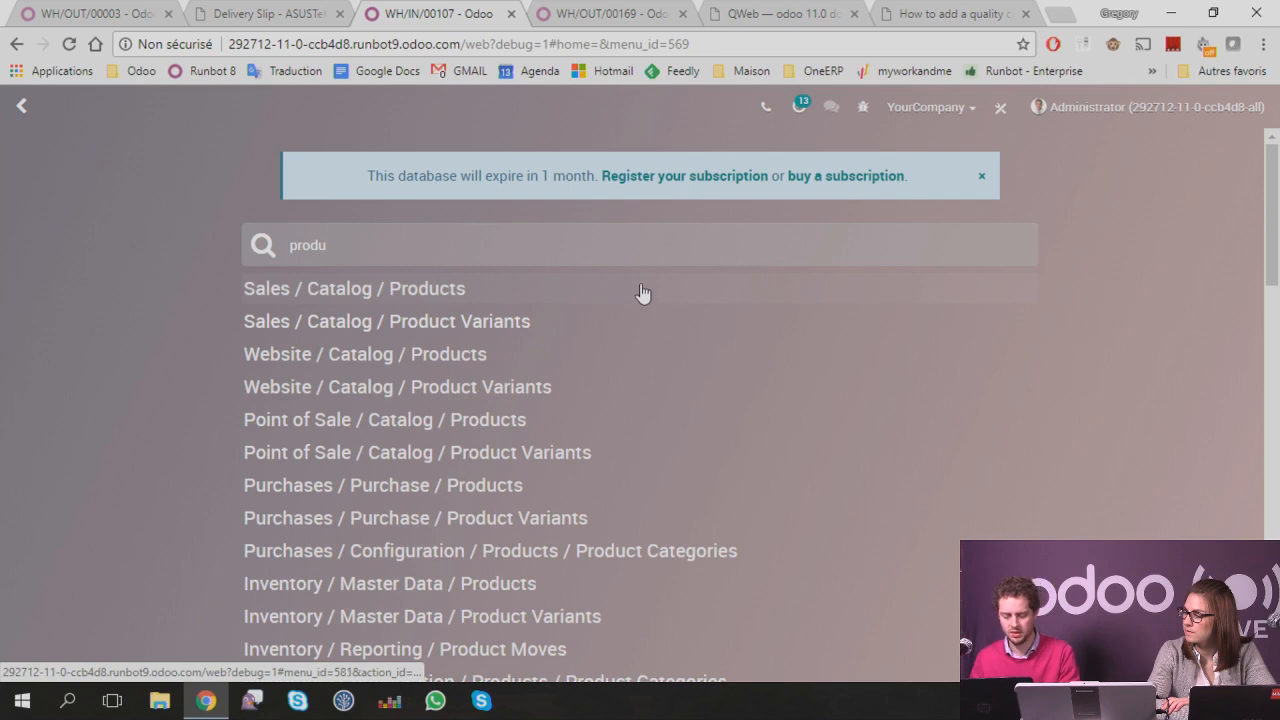
left_click(794, 291)
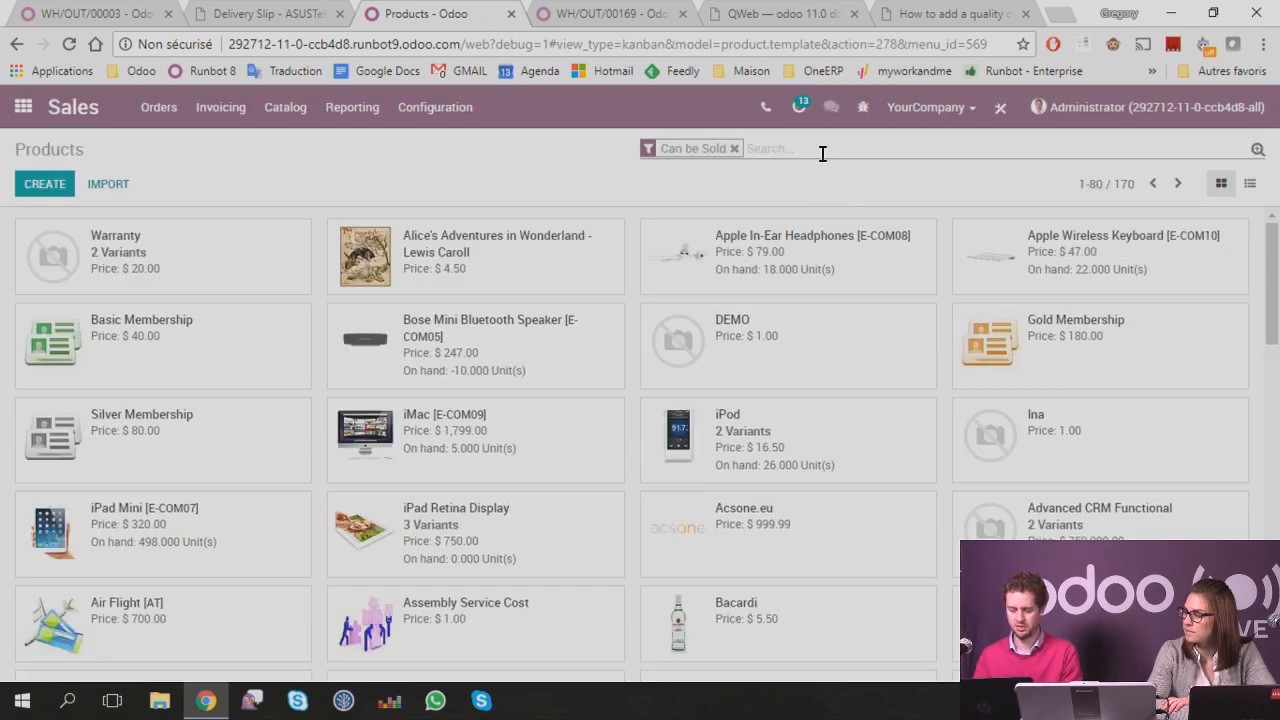
type("ipad")
key("Return")
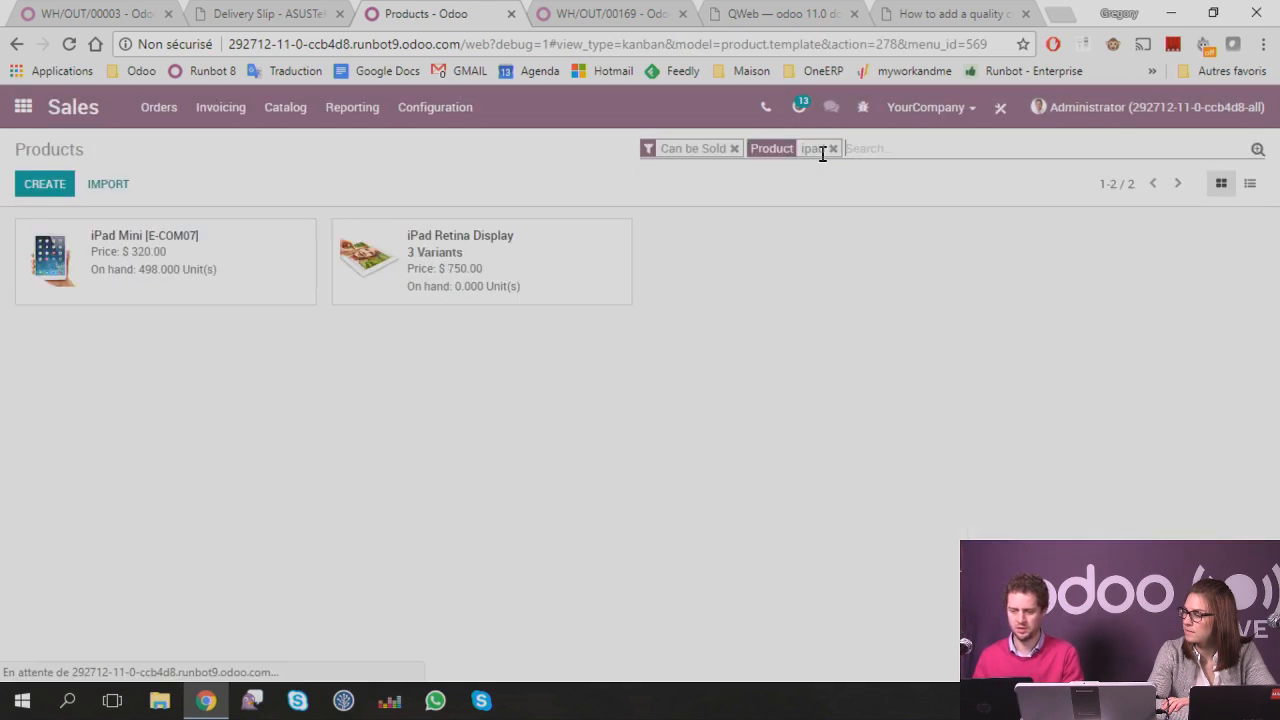
left_click(242, 298)
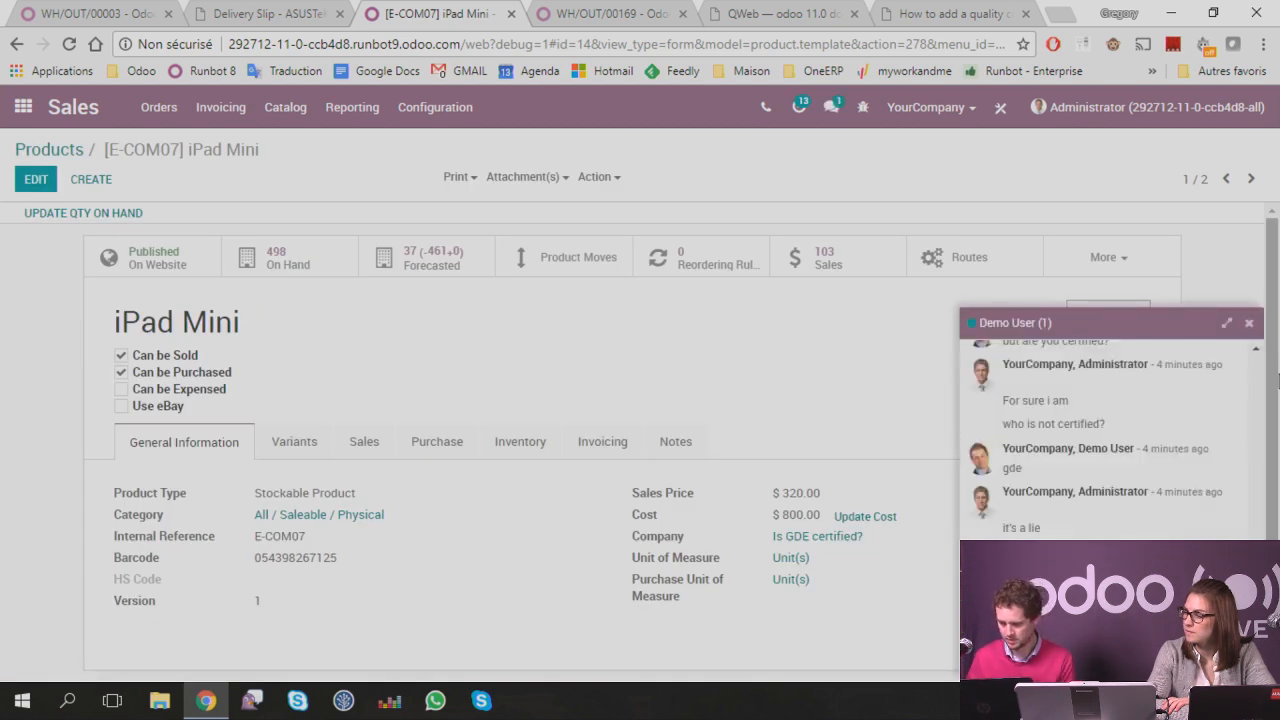
left_click(1249, 323)
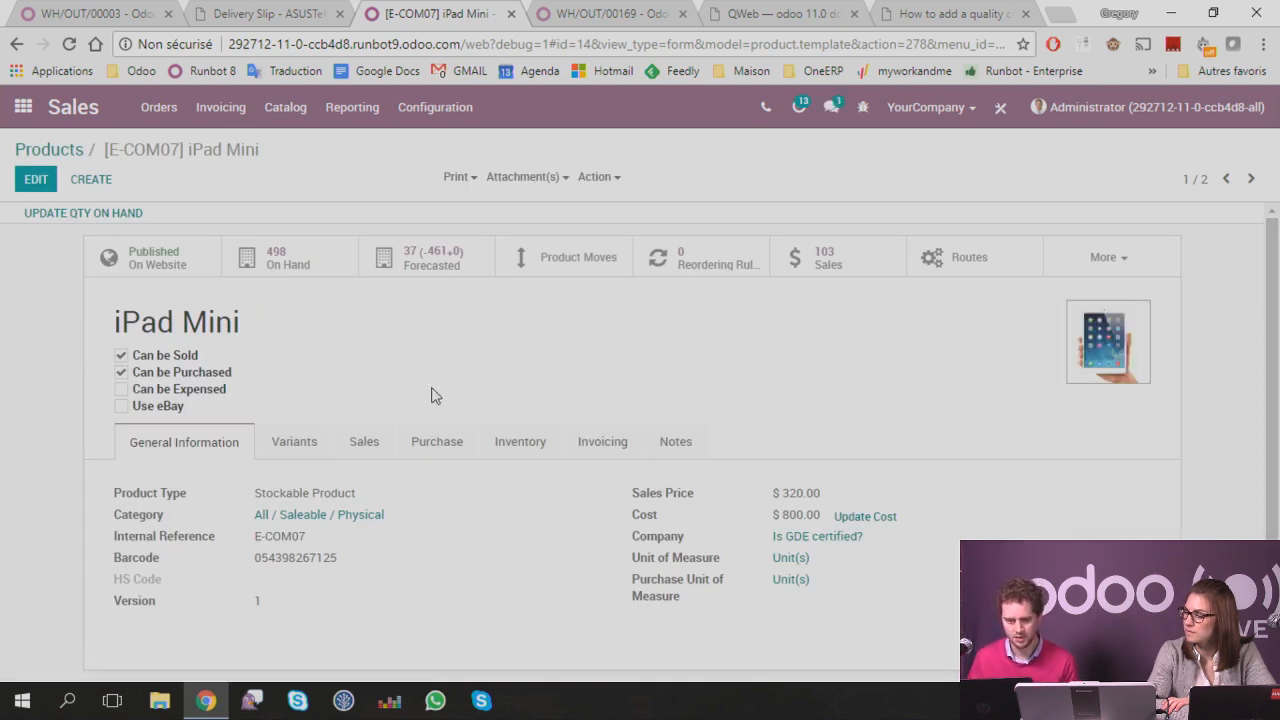
mouse_move(300, 272)
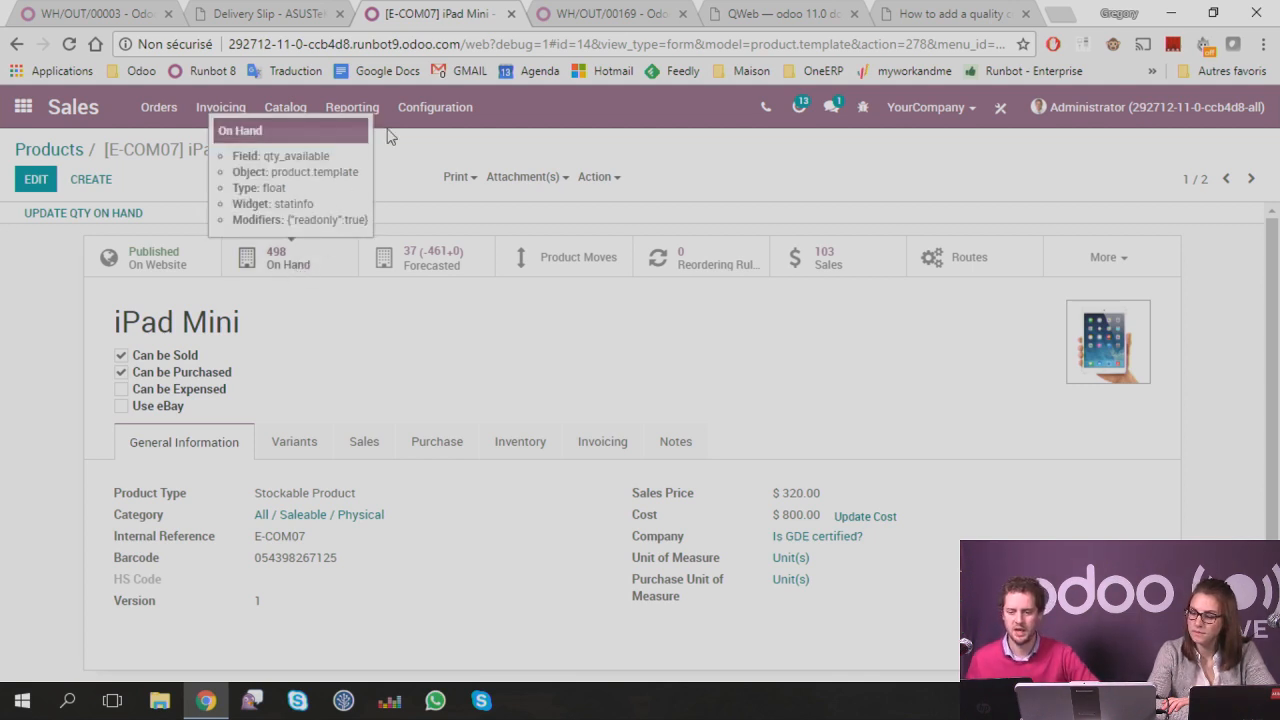
Step: Validate delivery WH/OUT/00169 by processing all reserved quantities, and recheck the iPad Mini's quantity on hand
left_click(640, 10)
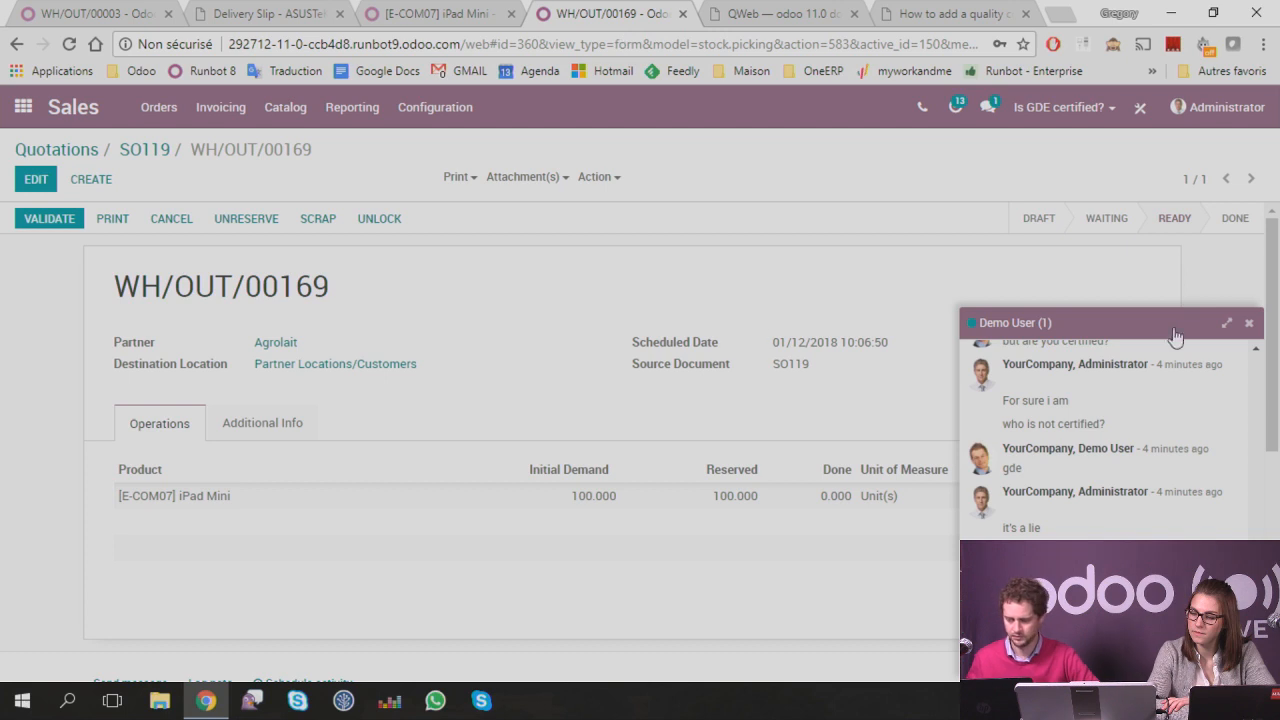
left_click(1249, 322)
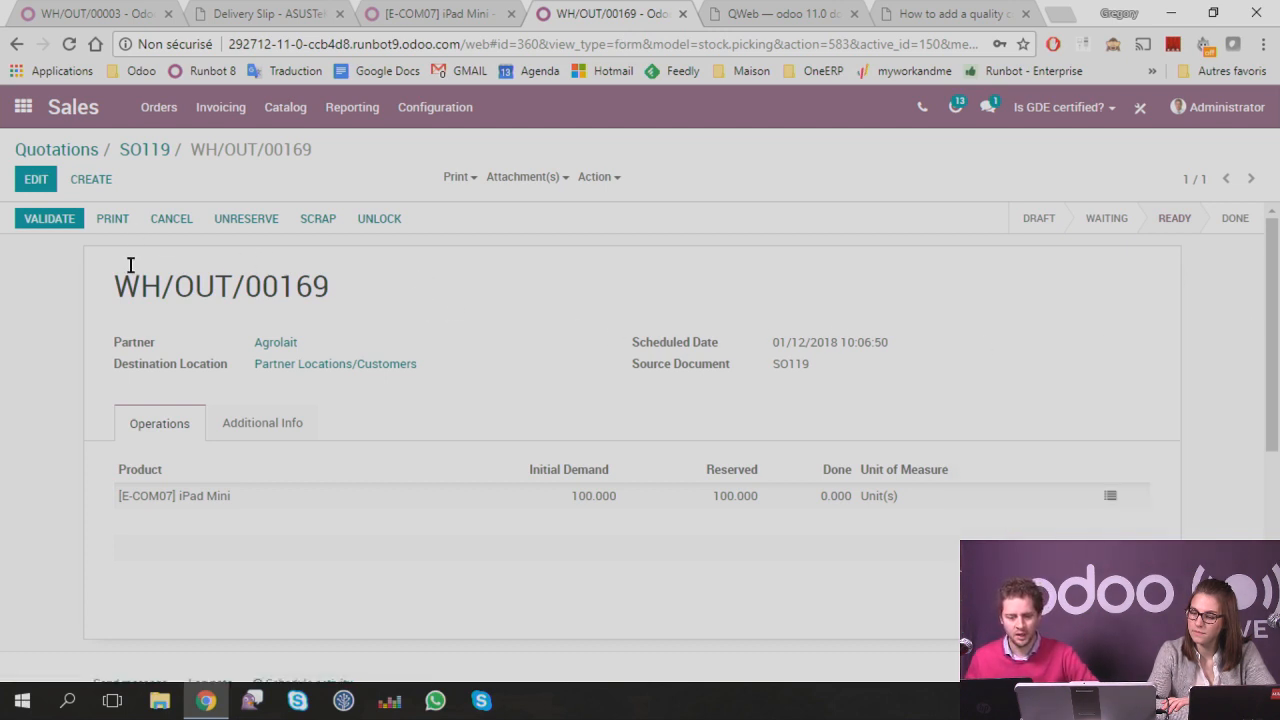
left_click(43, 230)
left_click(214, 285)
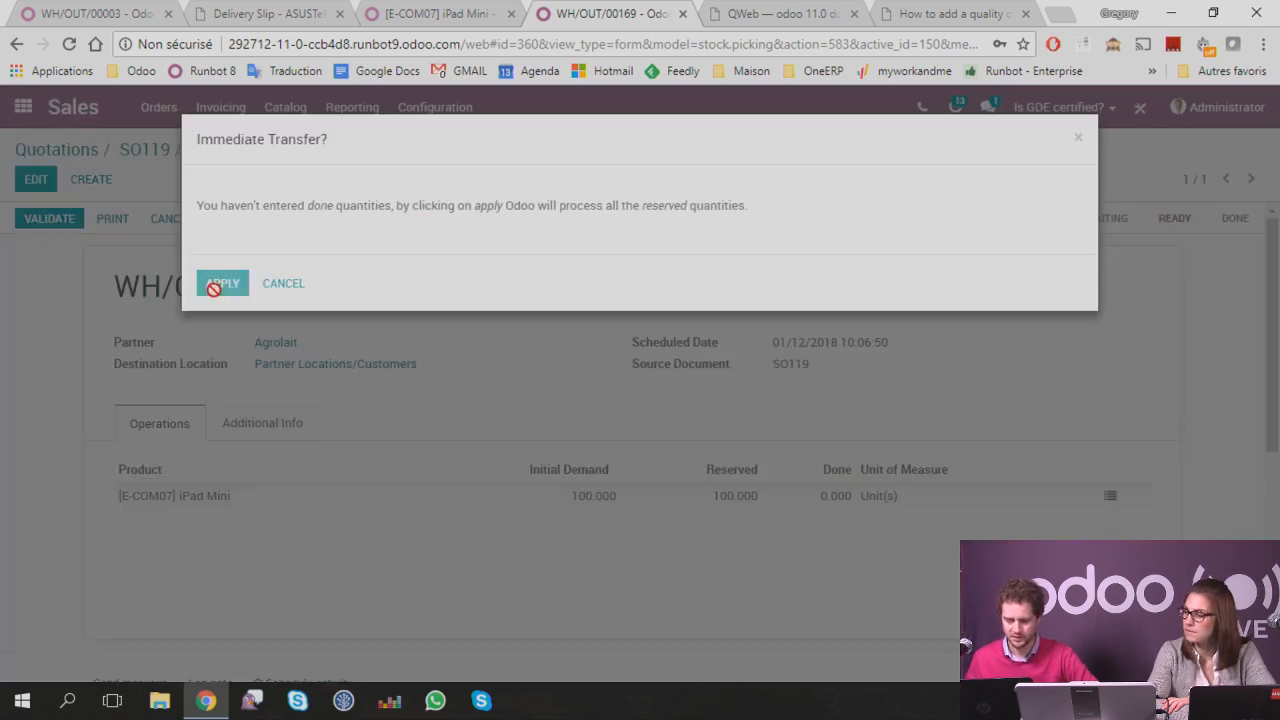
left_click(390, 18)
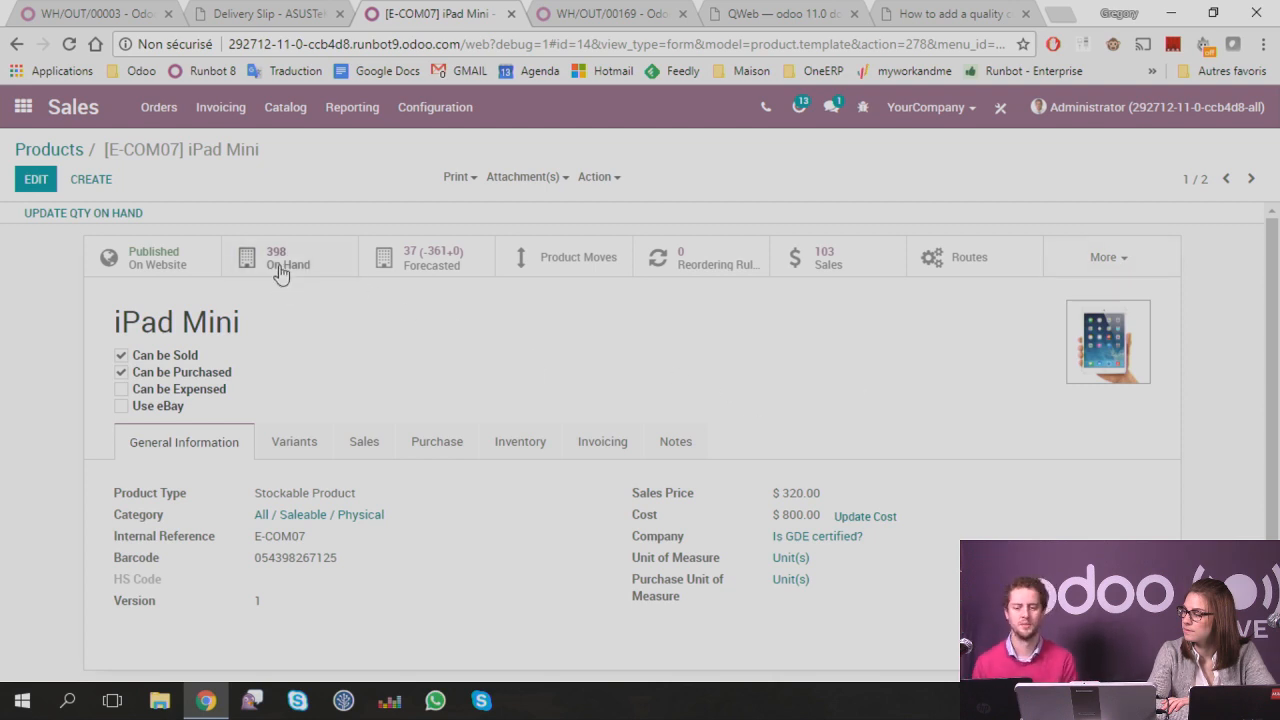
mouse_move(281, 275)
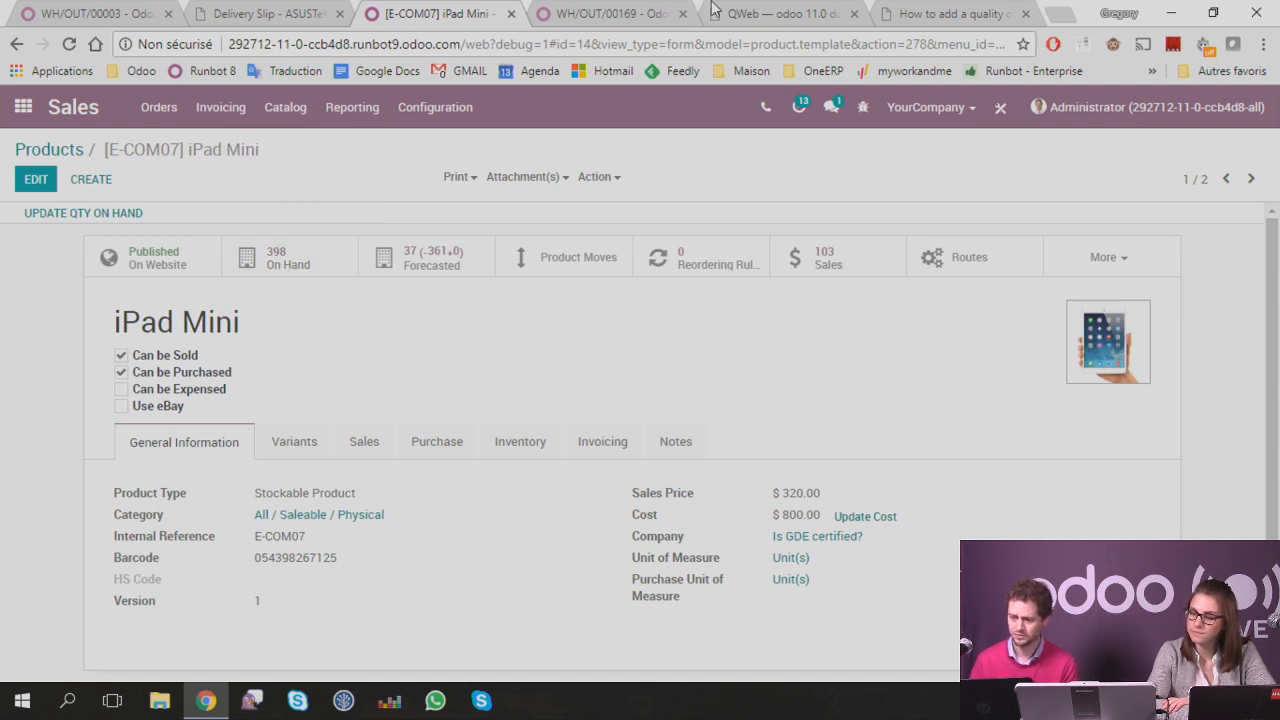
Step: Create a draft invoice for the invoiceable lines of sales order SO119 and review its invoice lines
left_click(648, 18)
left_click(122, 157)
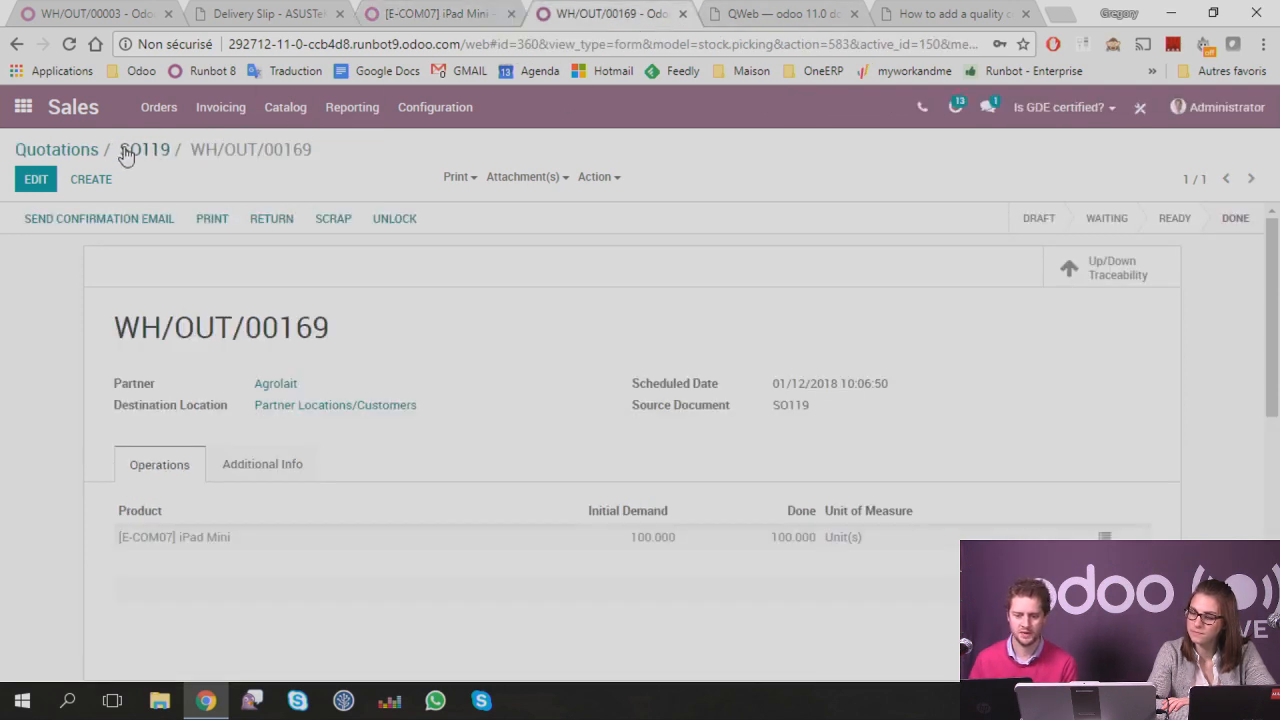
left_click(85, 219)
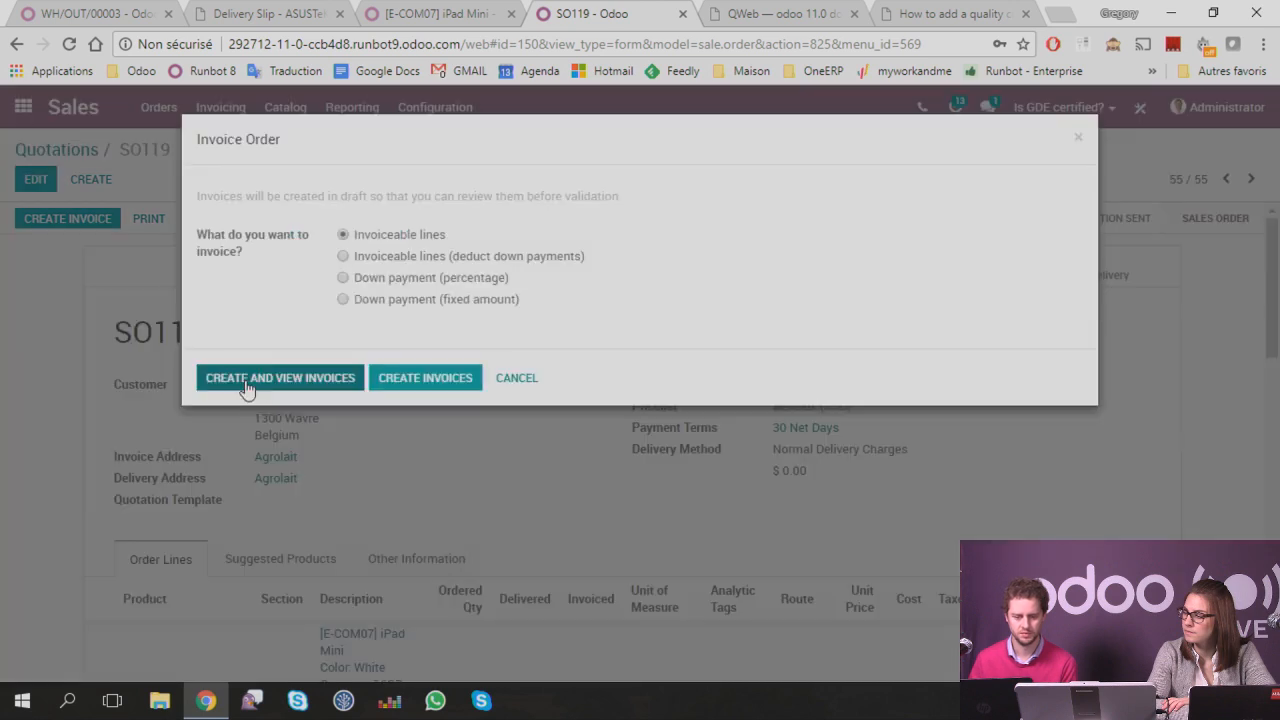
left_click(293, 378)
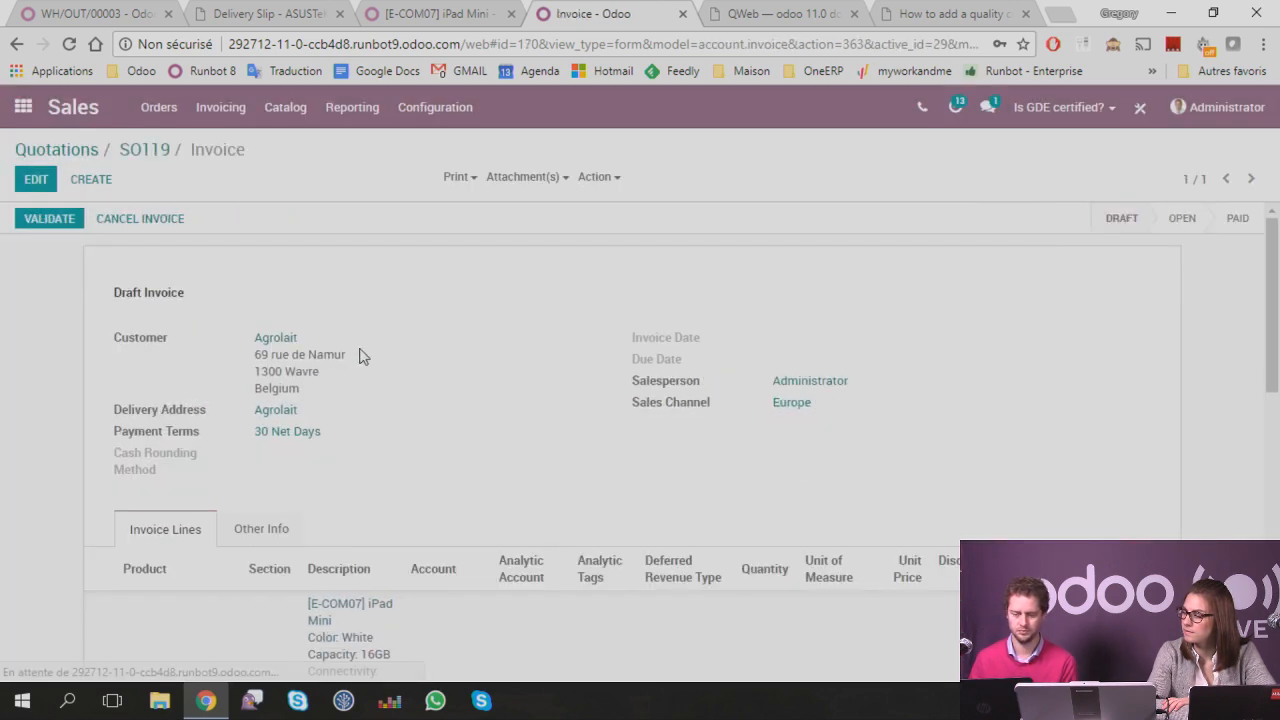
scroll(362, 356, "down", 3)
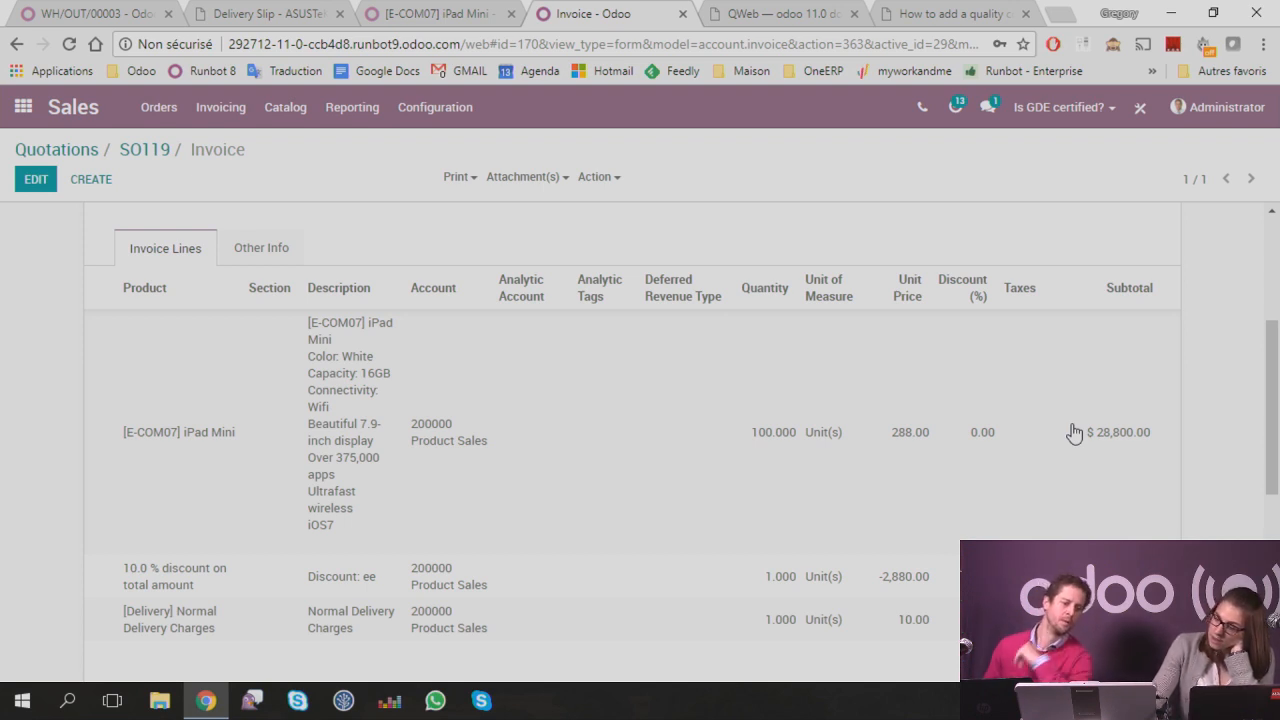
Step: Open the Settings dashboard and activate developer mode
left_click(23, 108)
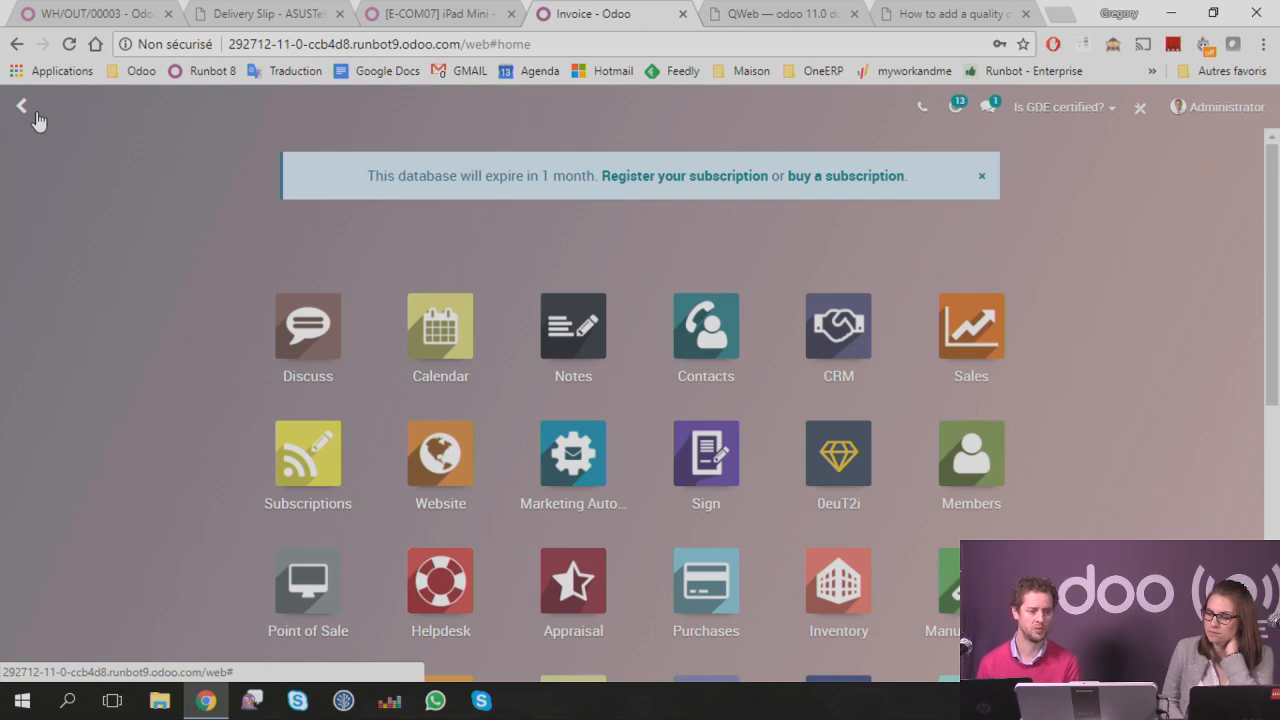
scroll(229, 470, "down", 5)
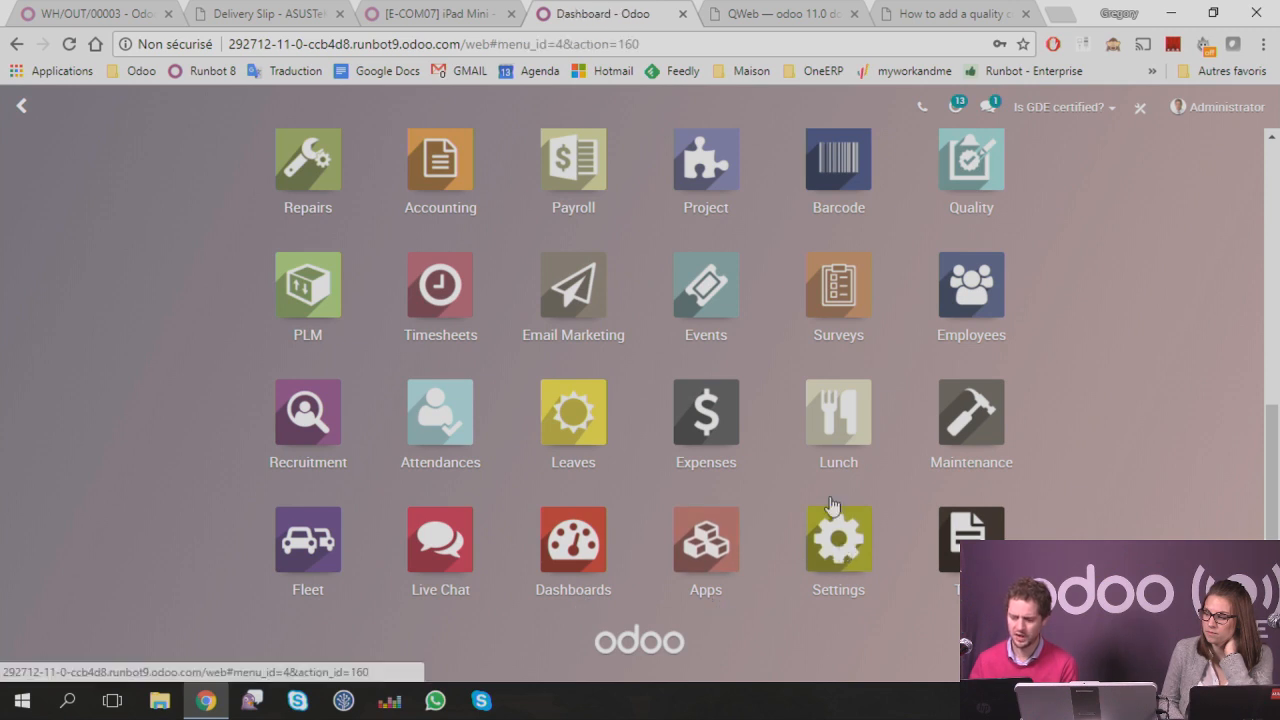
left_click(832, 550)
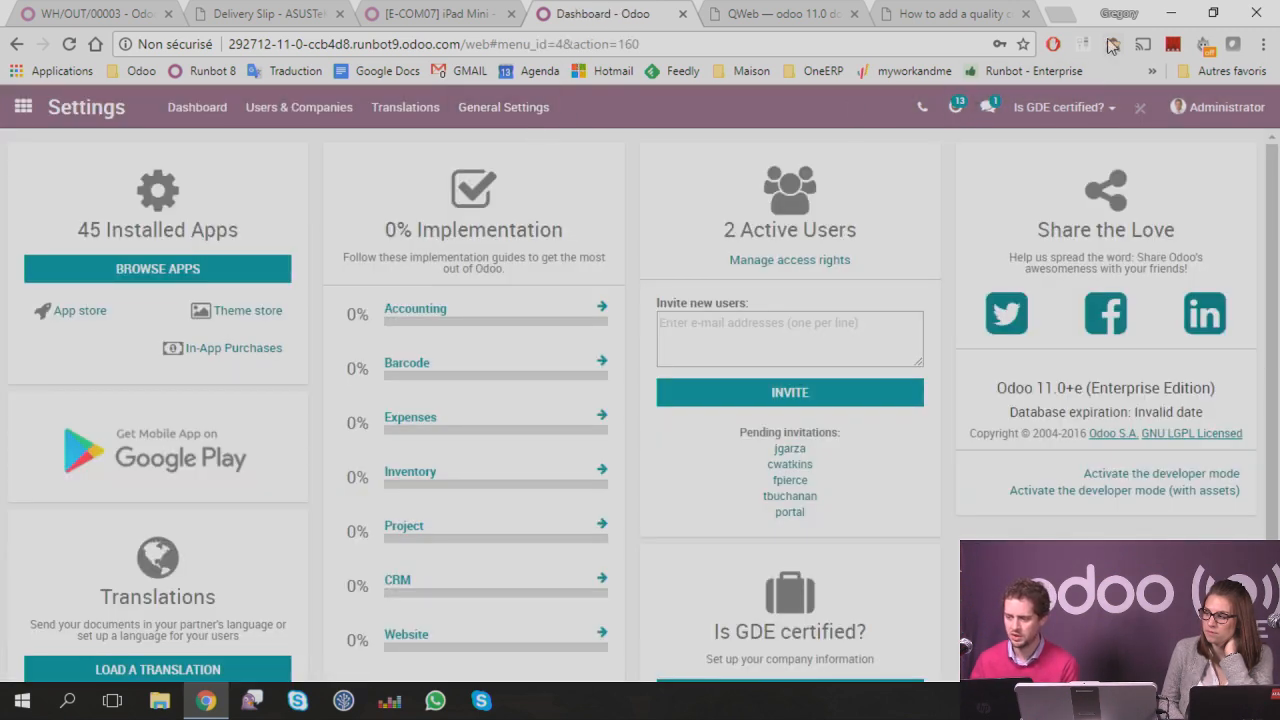
key("F5")
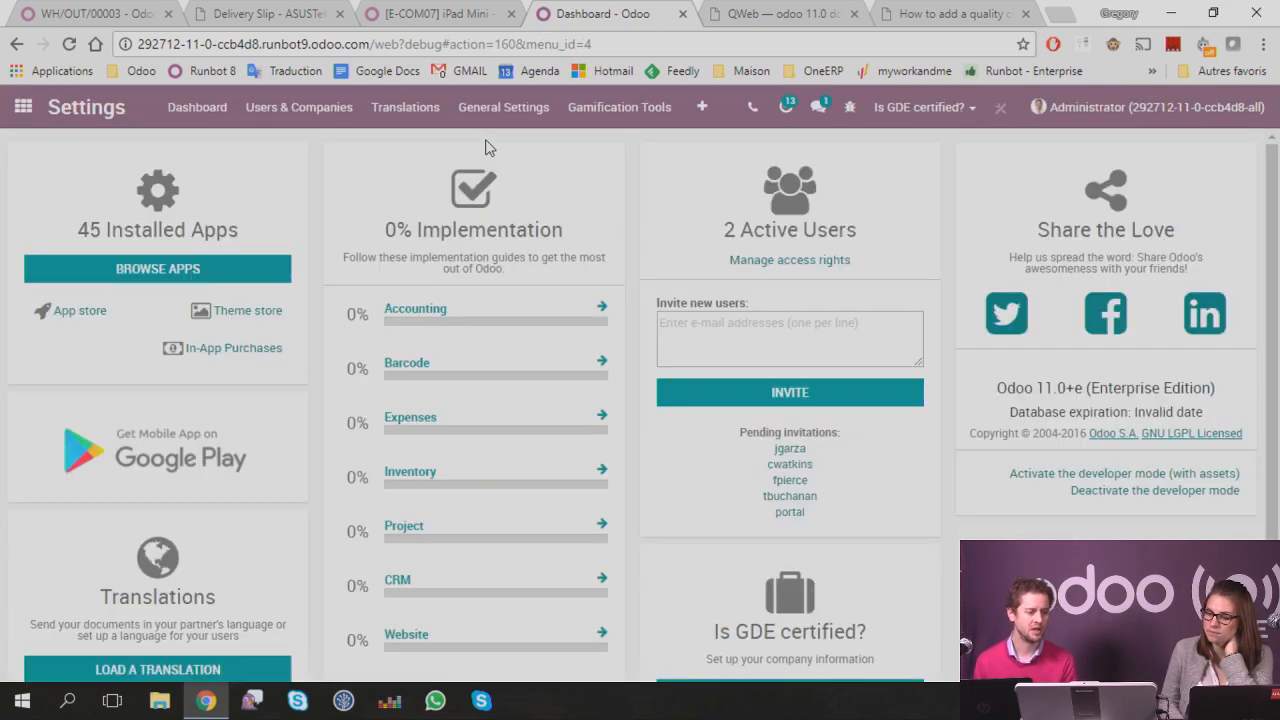
Step: Open the technical list of user interface Views
left_click(702, 107)
scroll(752, 385, "down", 2)
scroll(752, 385, "down", 5)
scroll(760, 374, "down", 4)
scroll(770, 370, "up", 6)
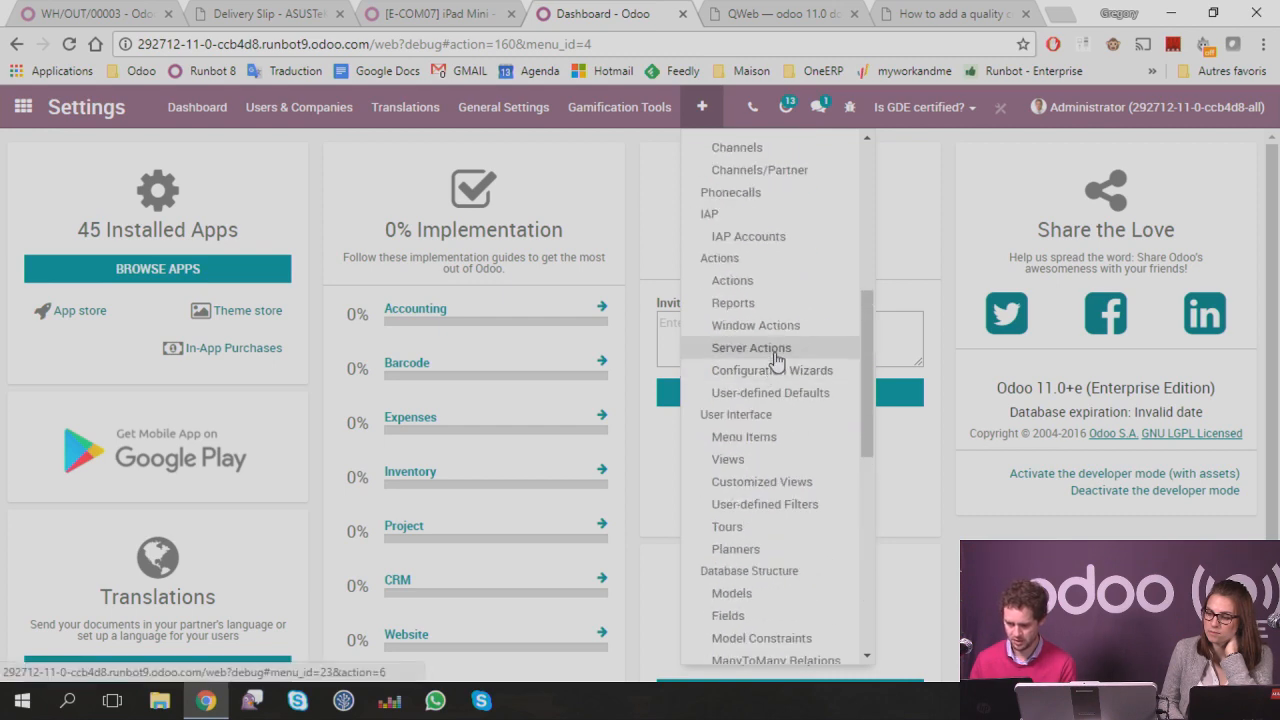
left_click(755, 467)
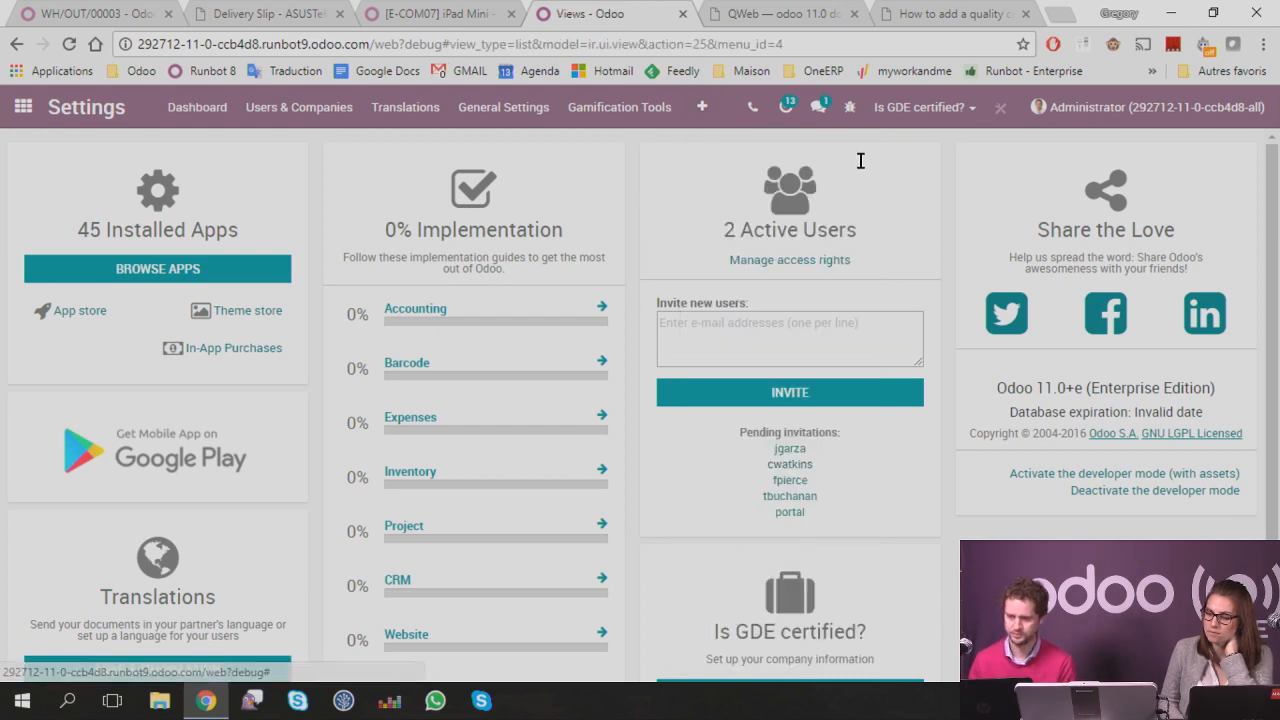
Step: Filter the views by QWeb view type, search for "quotation", and remove the Active filter
type("qw")
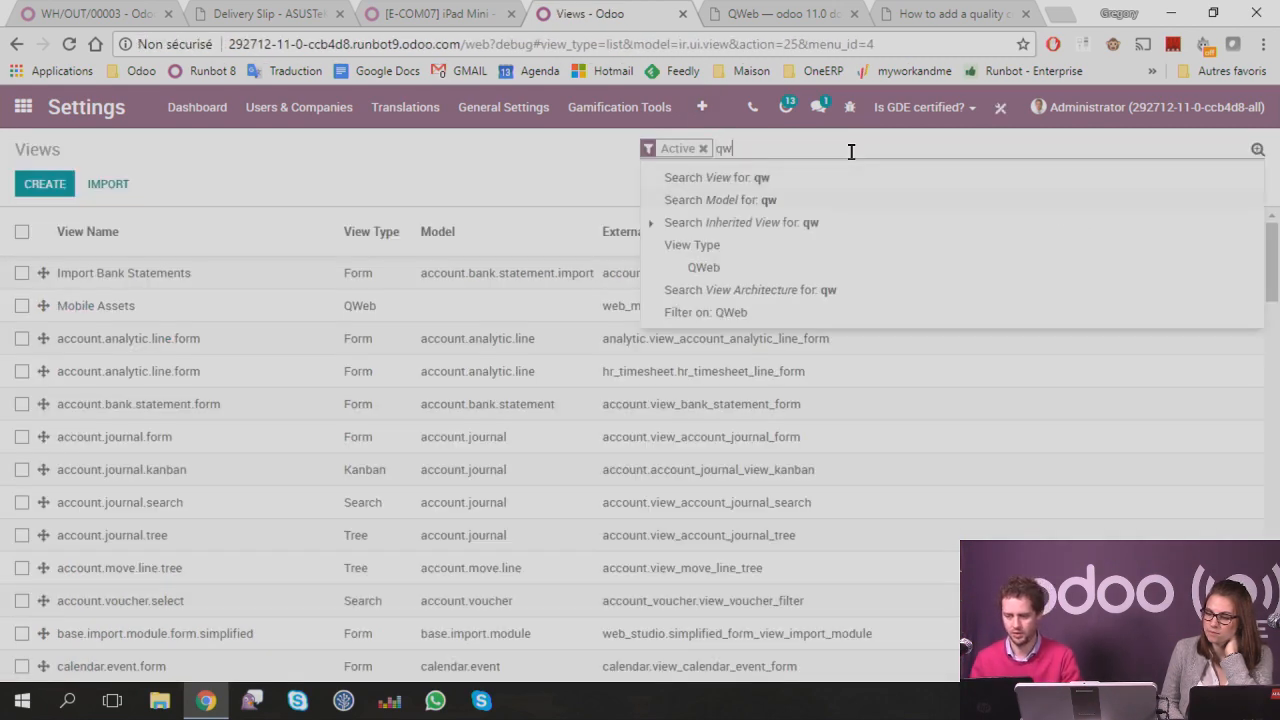
key("Down")
key("Down")
key("Down")
key("Return")
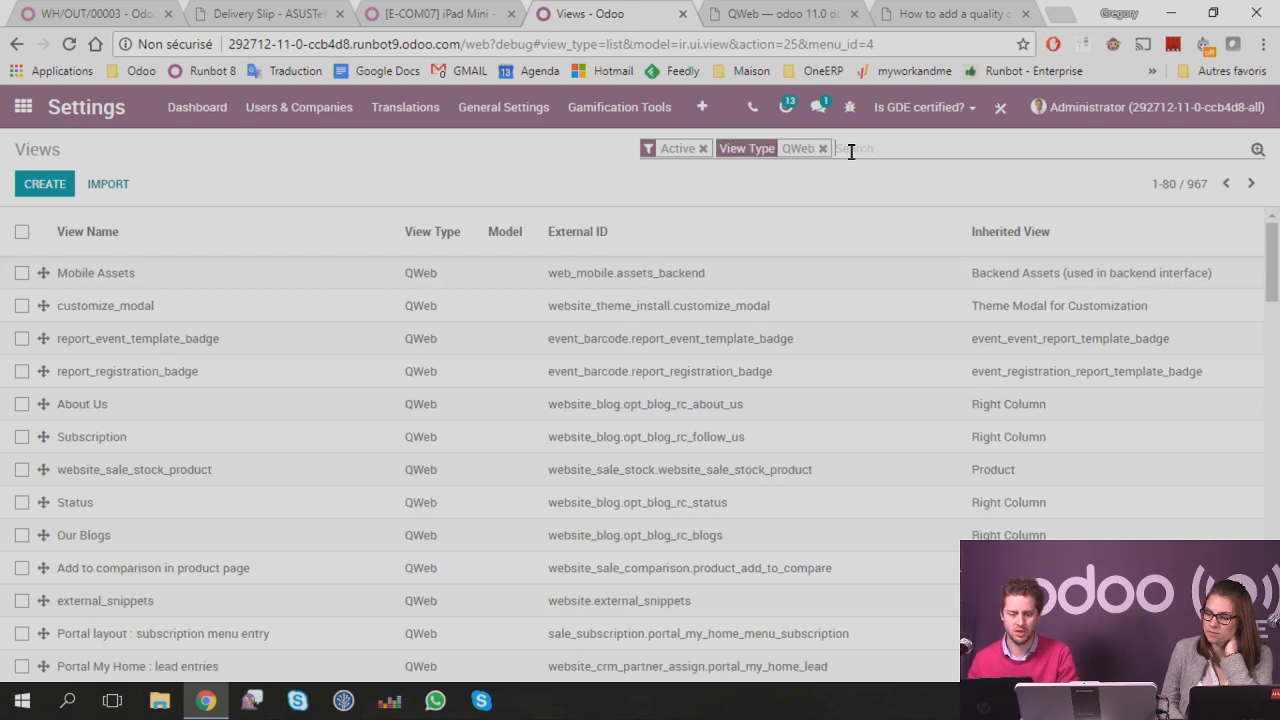
type("quotation")
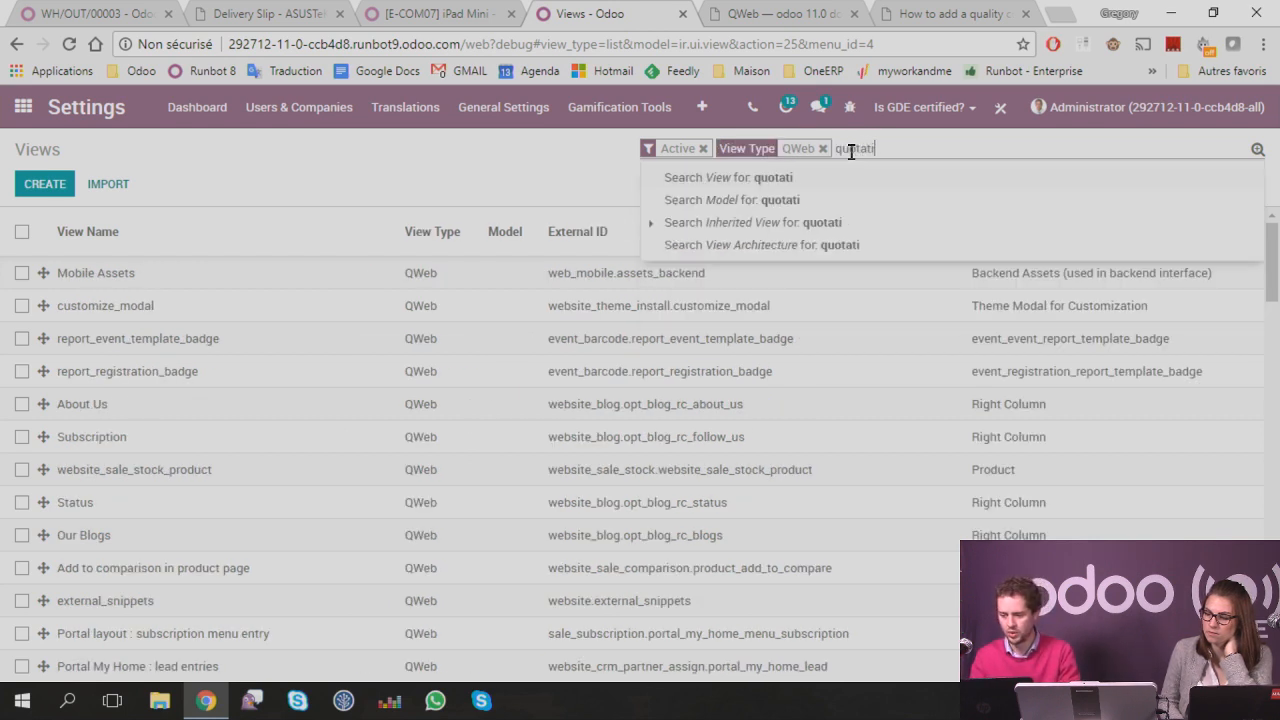
key("Return")
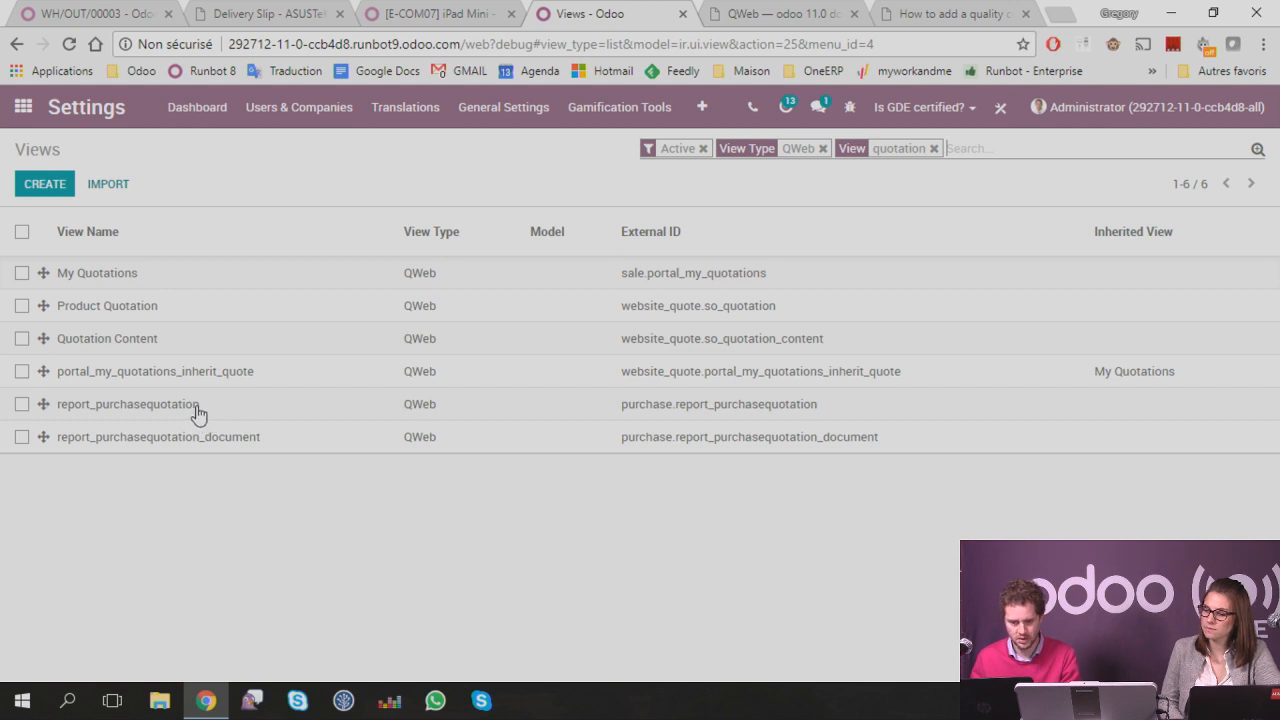
left_click(703, 148)
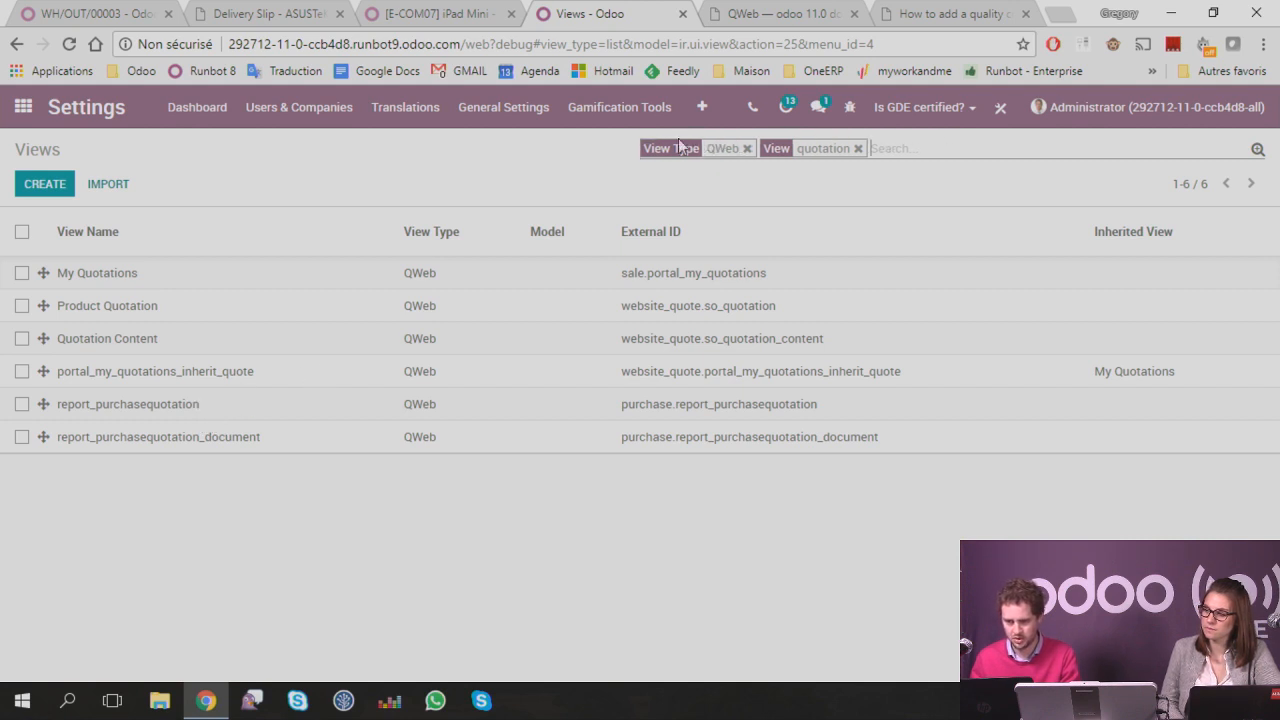
Step: Open the technical Reports list, search for "sale", and open the Quotation / Order report
left_click(702, 107)
scroll(760, 390, "down", 4)
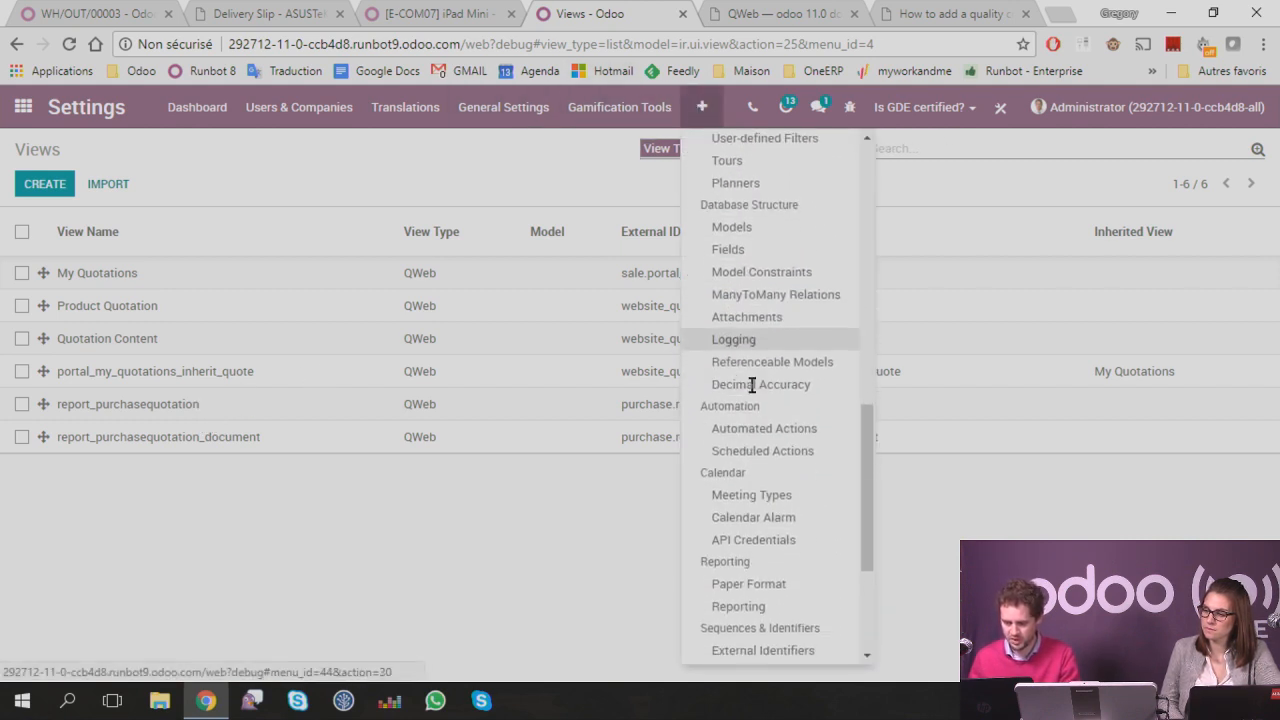
scroll(755, 390, "down", 2)
left_click(748, 408)
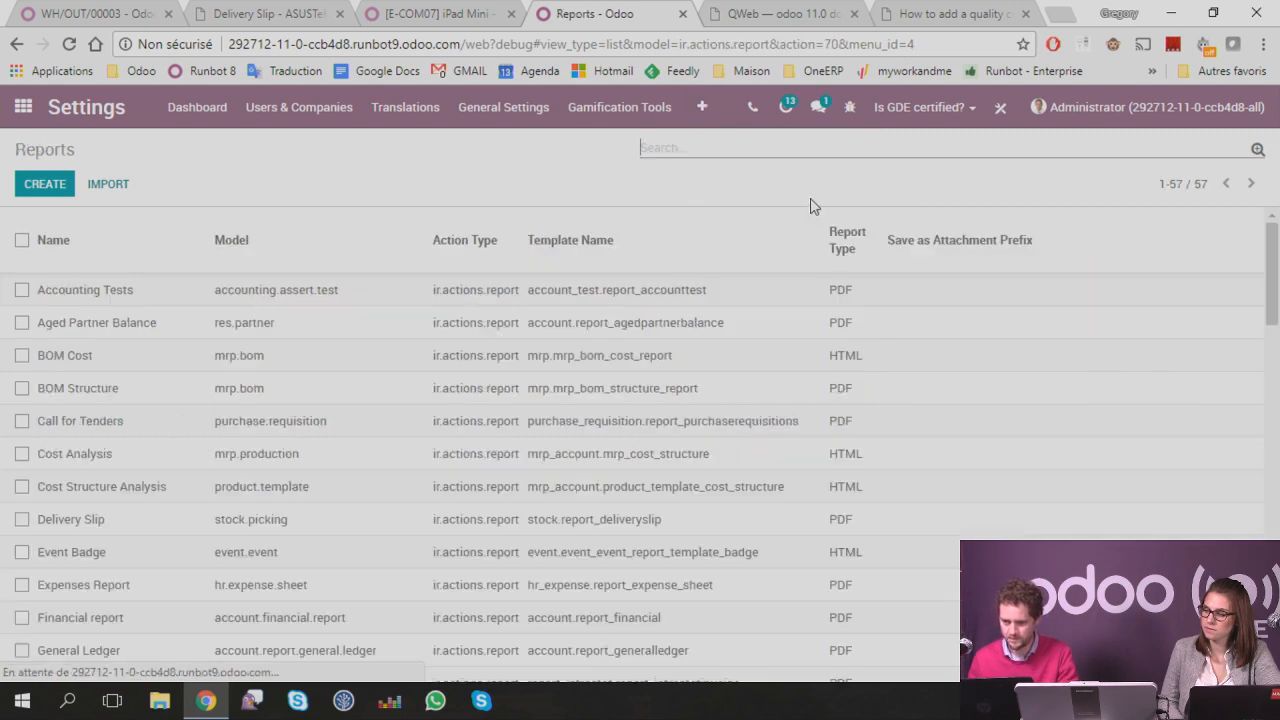
type("sale")
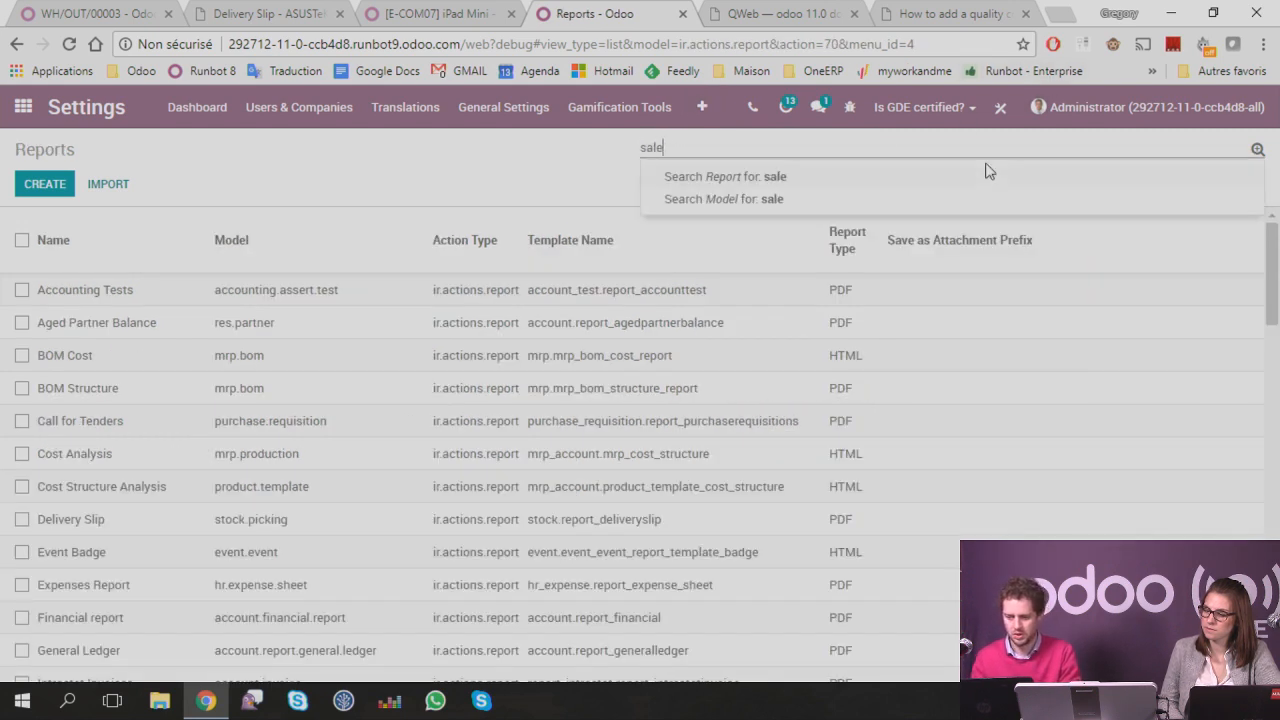
key("Return")
left_click(108, 340)
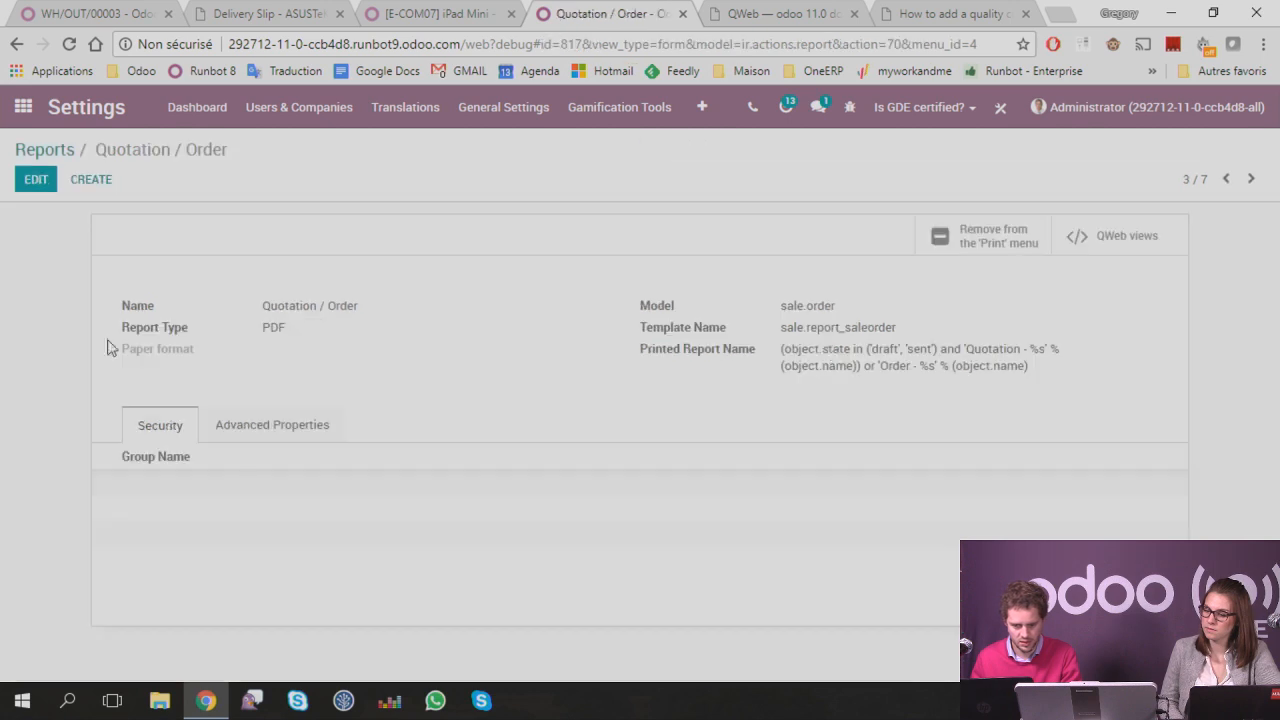
Step: Open the report's QWeb views and put the report_saleorder_document template in edit mode to examine its architecture
left_click(1117, 240)
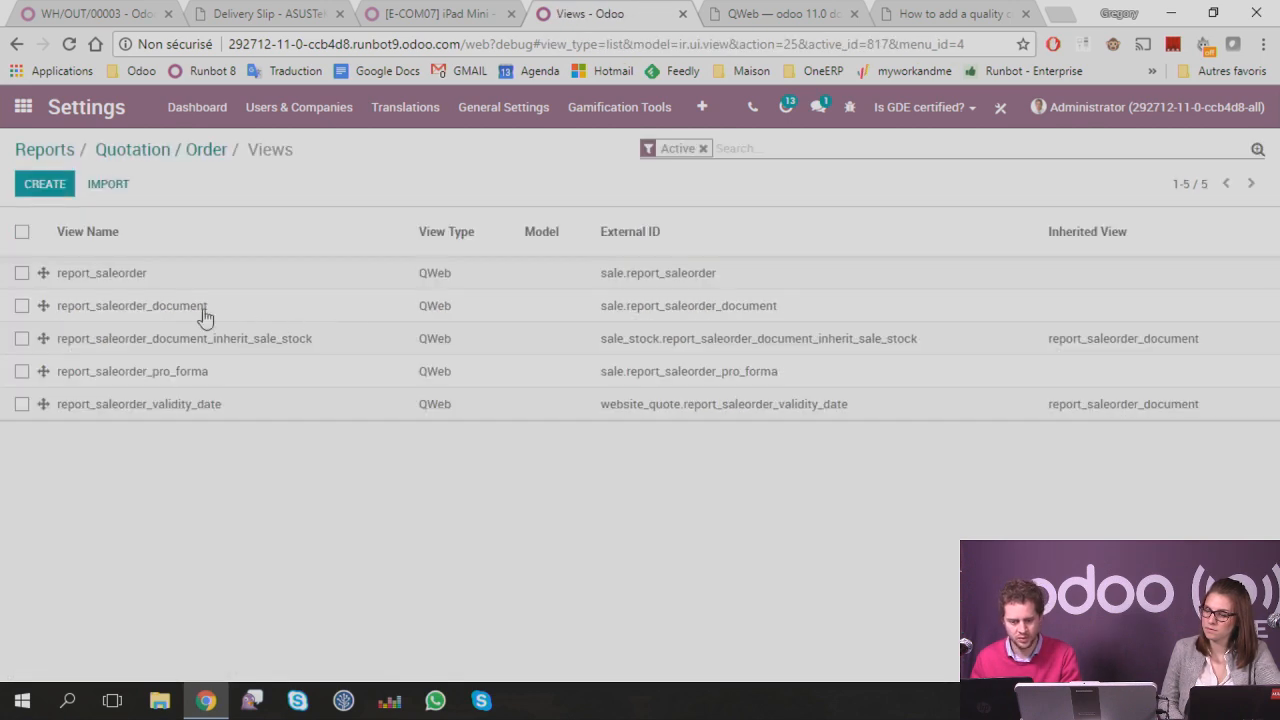
left_click(85, 310)
left_click(36, 182)
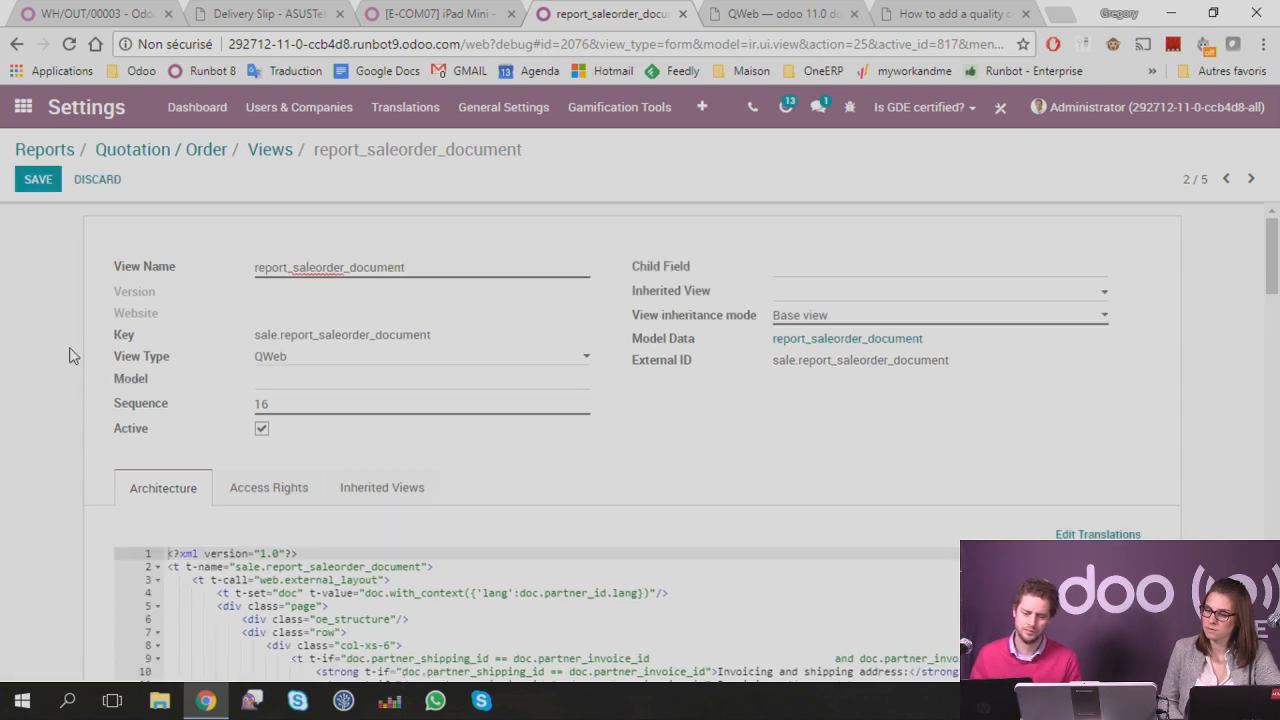
scroll(70, 355, "down", 2)
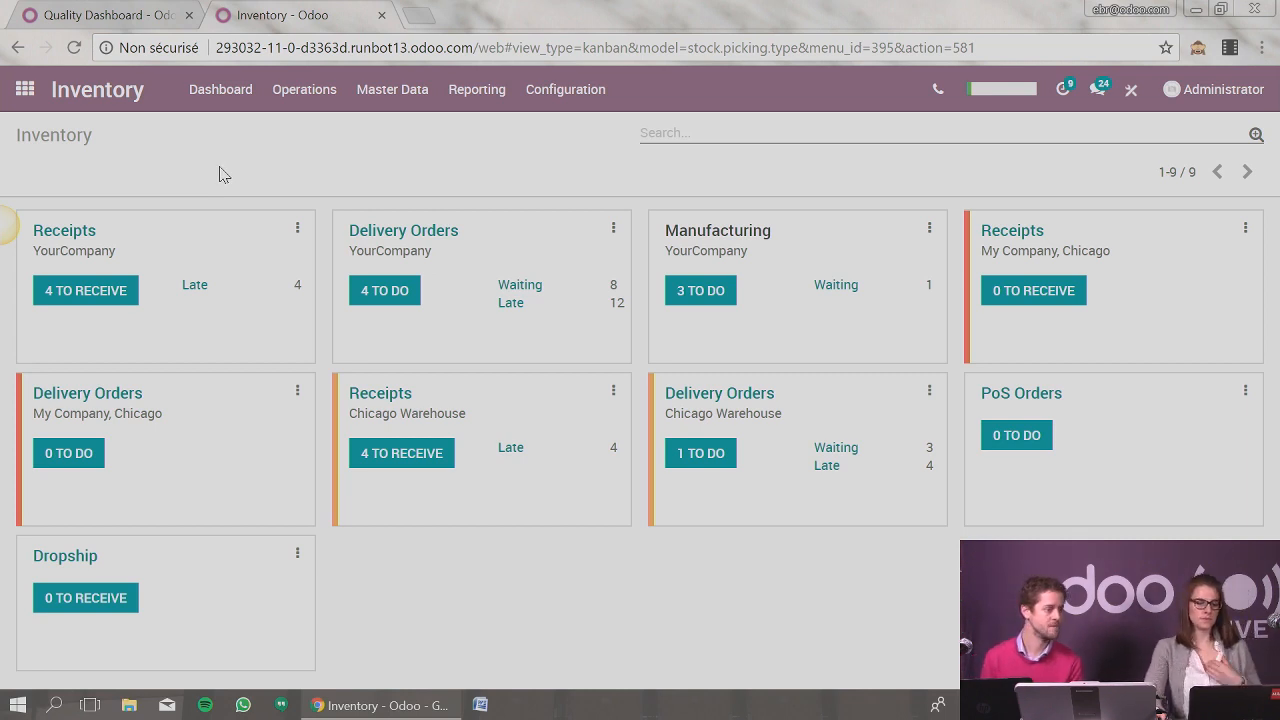
left_click(558, 95)
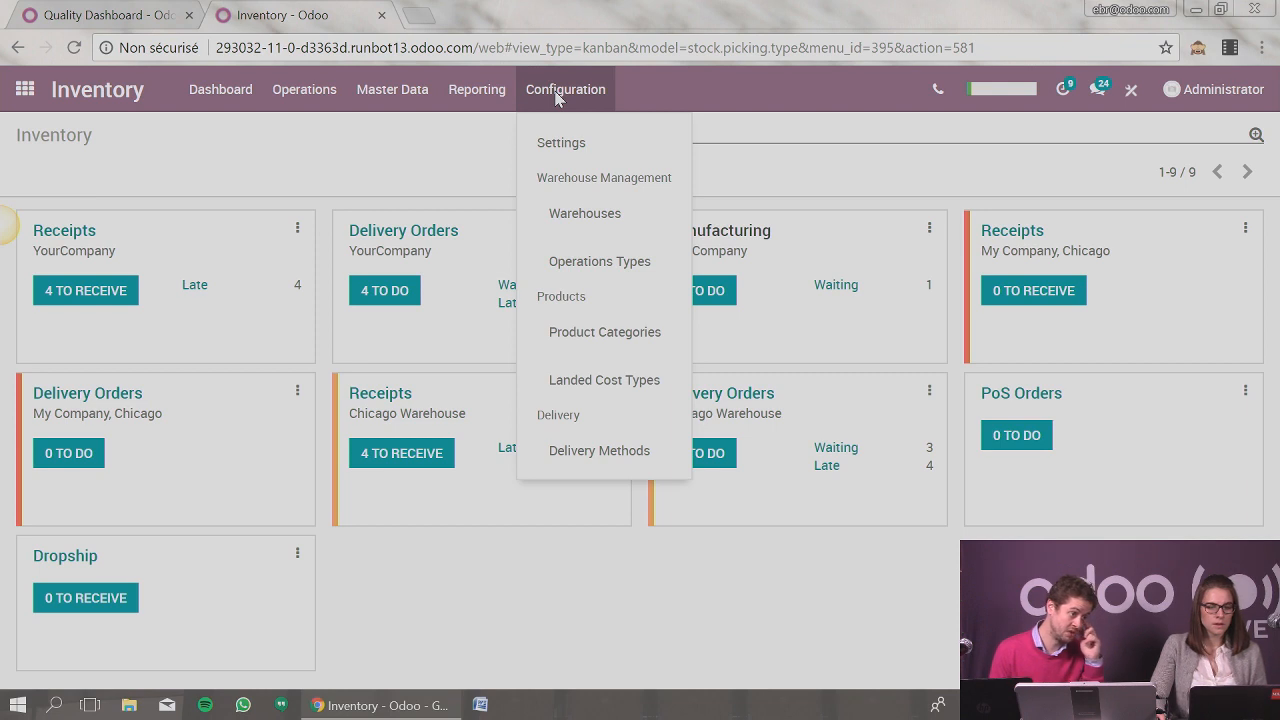
left_click(393, 154)
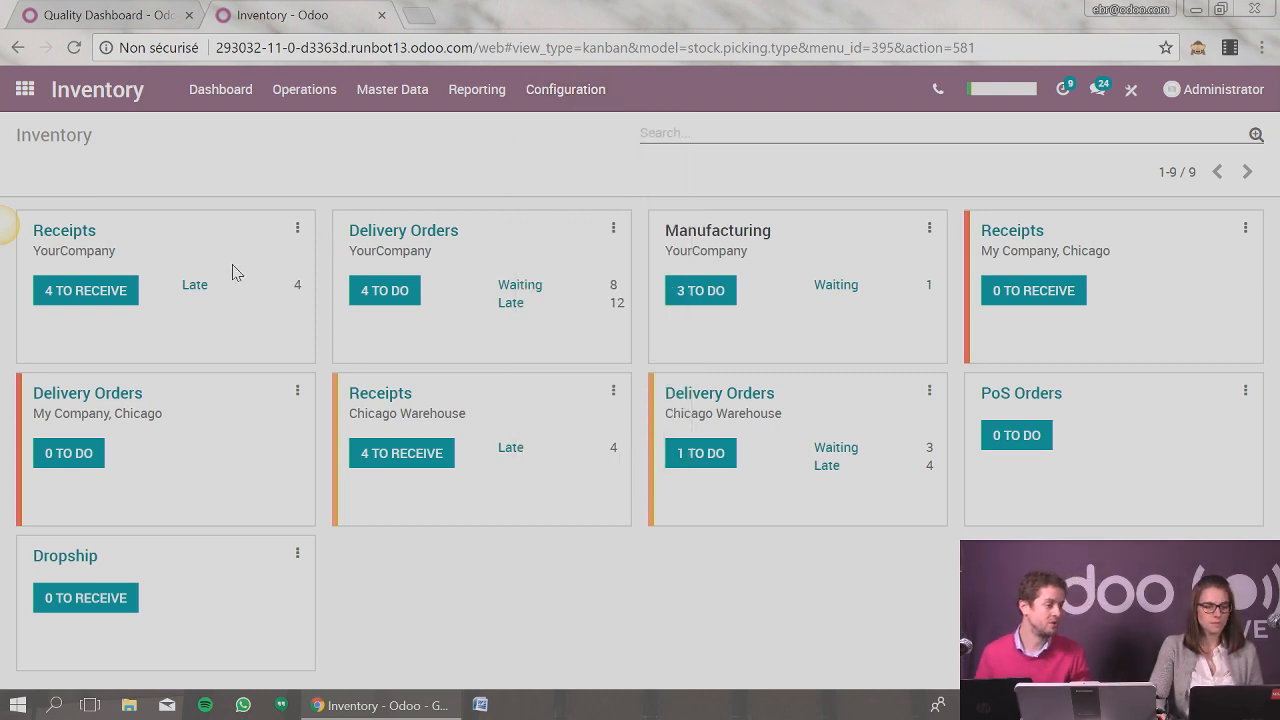
Step: Start a new planned transfer for YourCompany's Delivery Orders
left_click(613, 229)
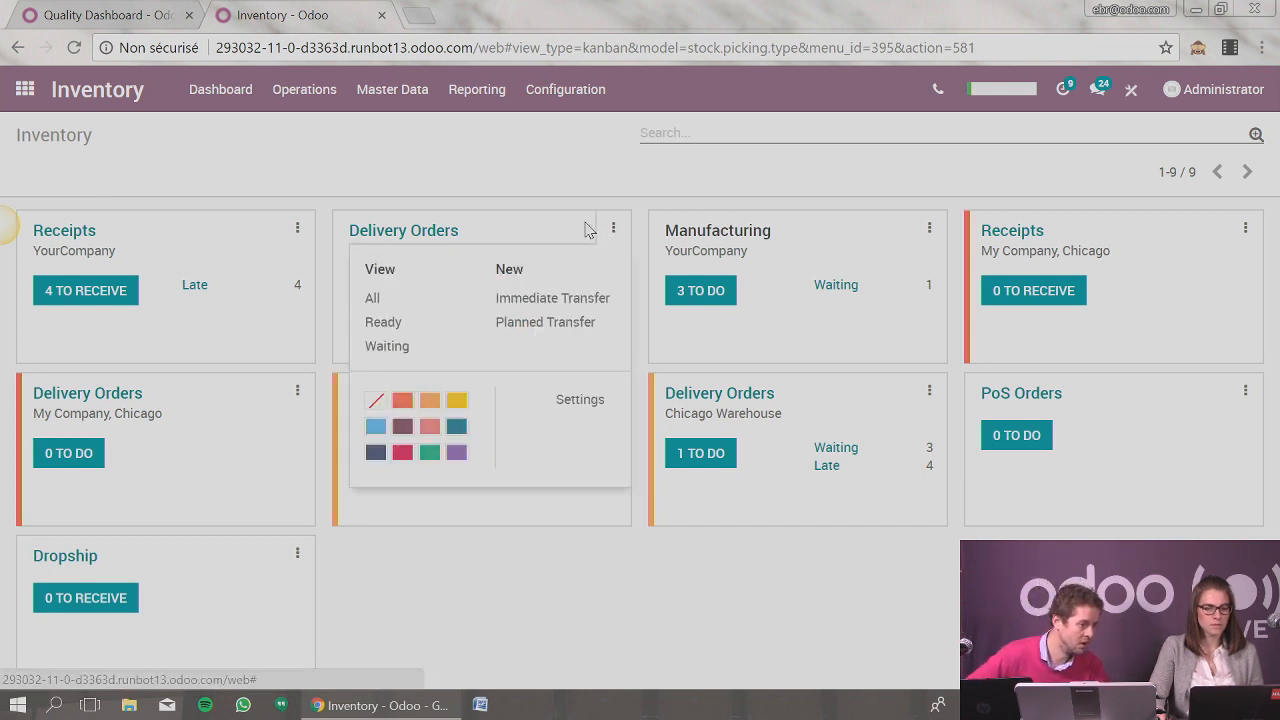
left_click(562, 323)
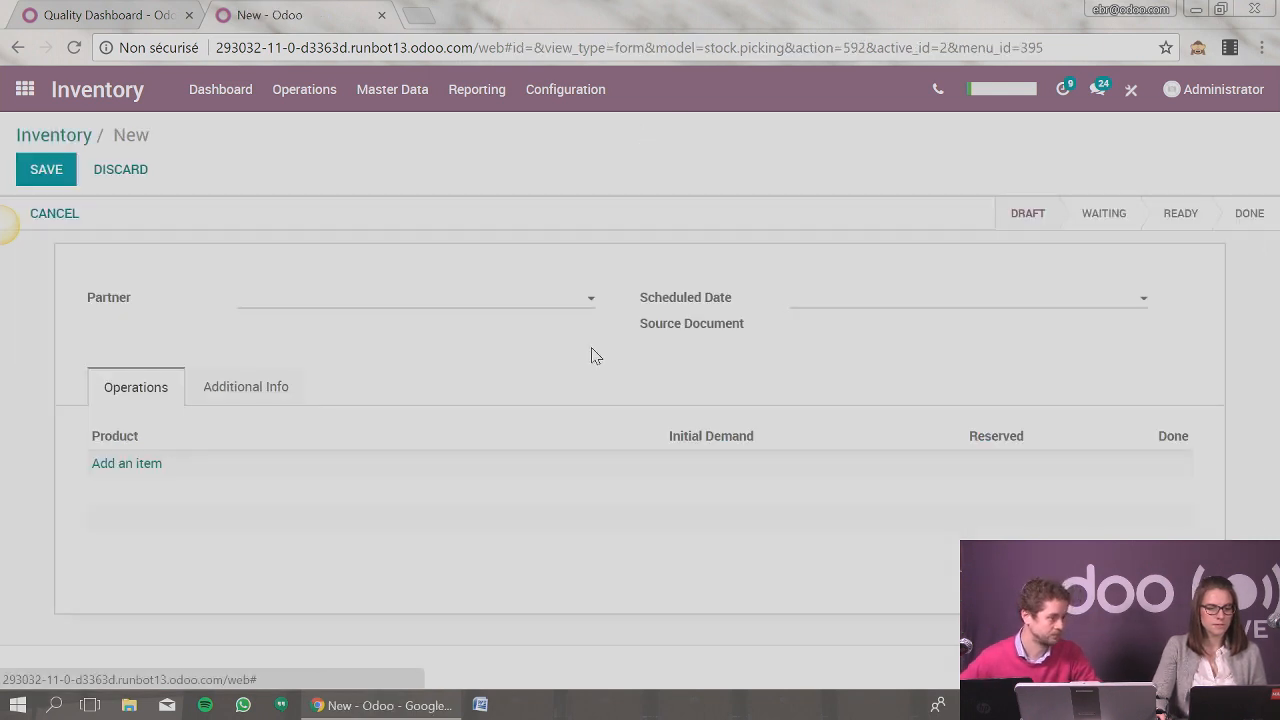
left_click(370, 311)
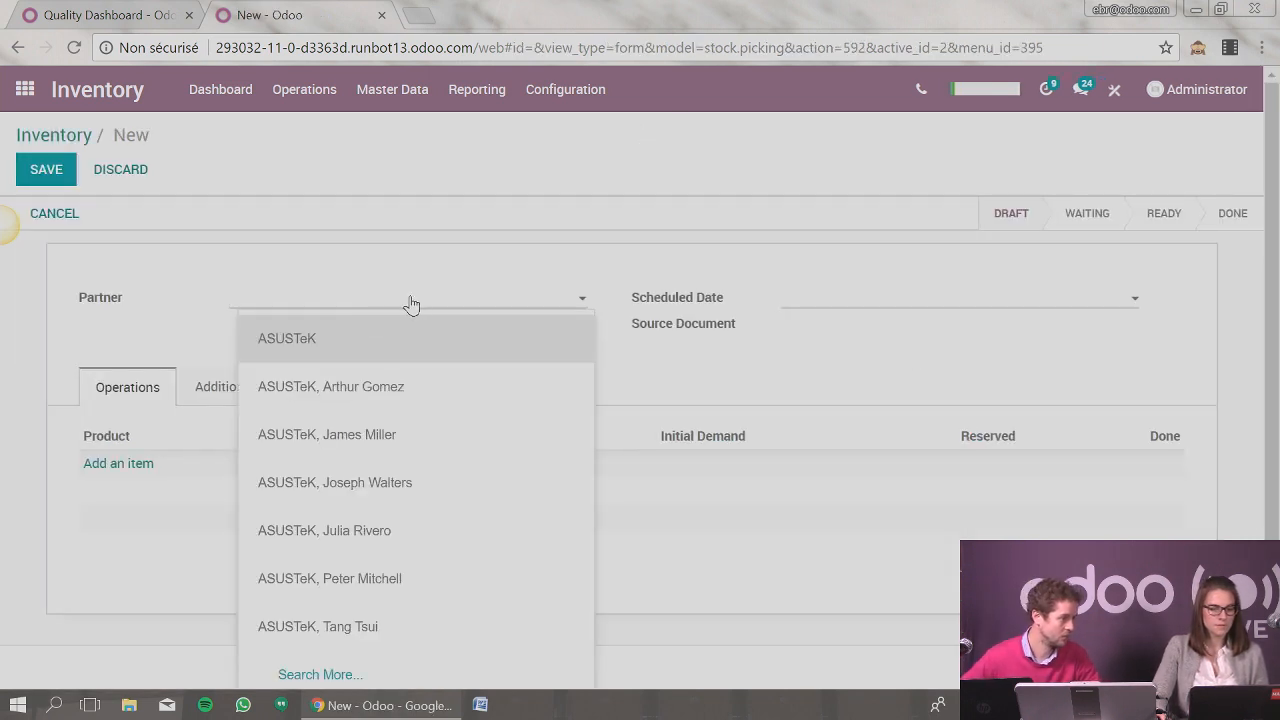
left_click(443, 345)
left_click_drag(290, 306, 190, 285)
key("BackSpace")
Step: Add an operation line for [E-COM07] iPad Mini with an initial demand of 500
left_click(121, 464)
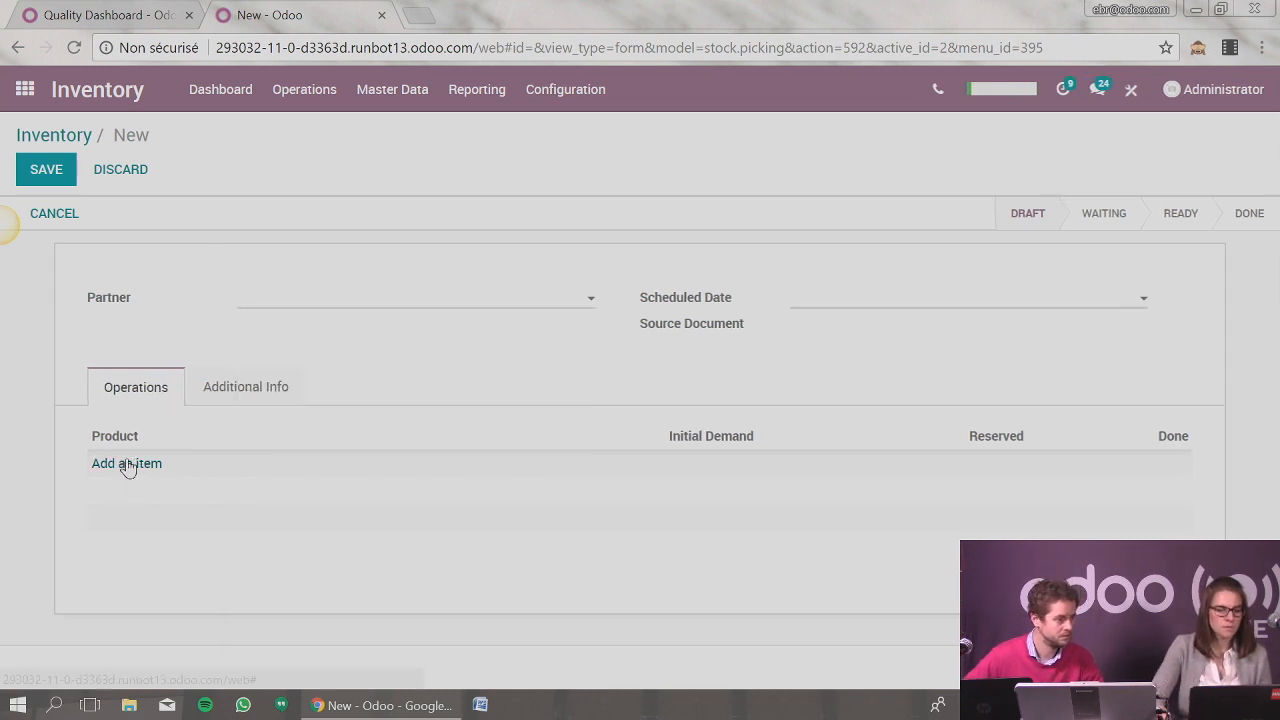
left_click(142, 466)
type("ipad")
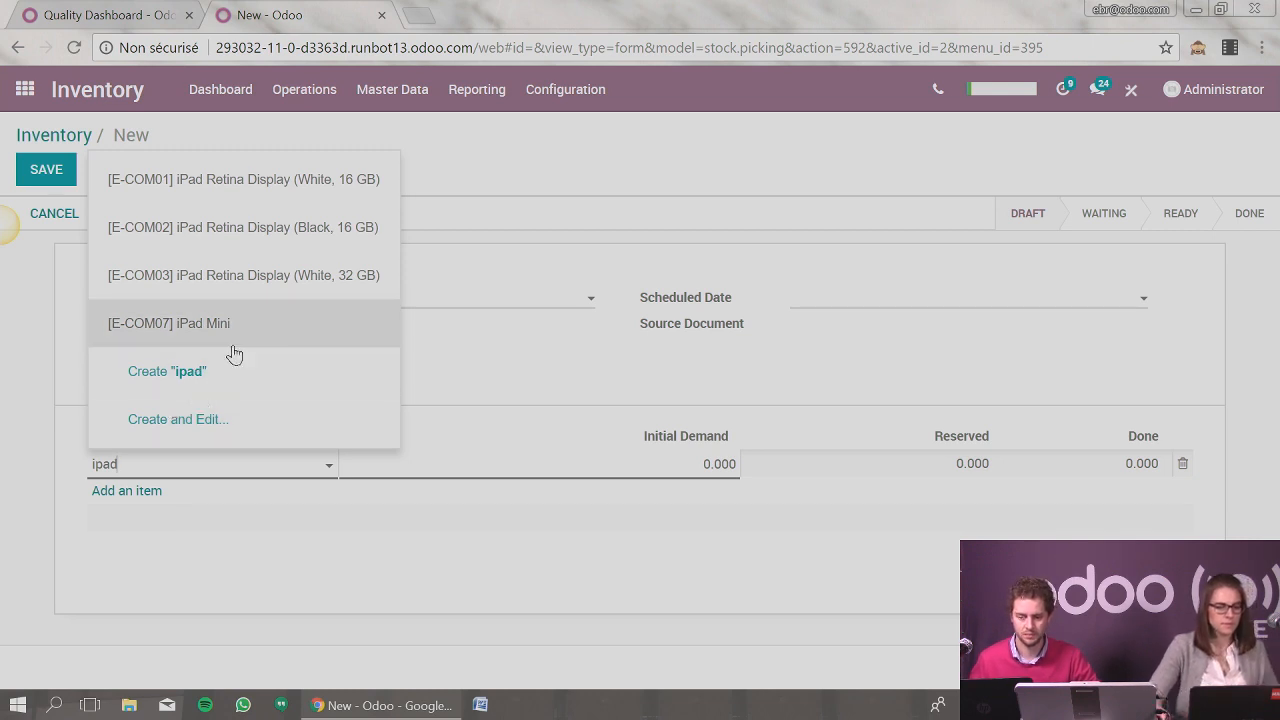
left_click(232, 347)
left_click(689, 463)
left_click(703, 463)
type("55")
mouse_move(667, 306)
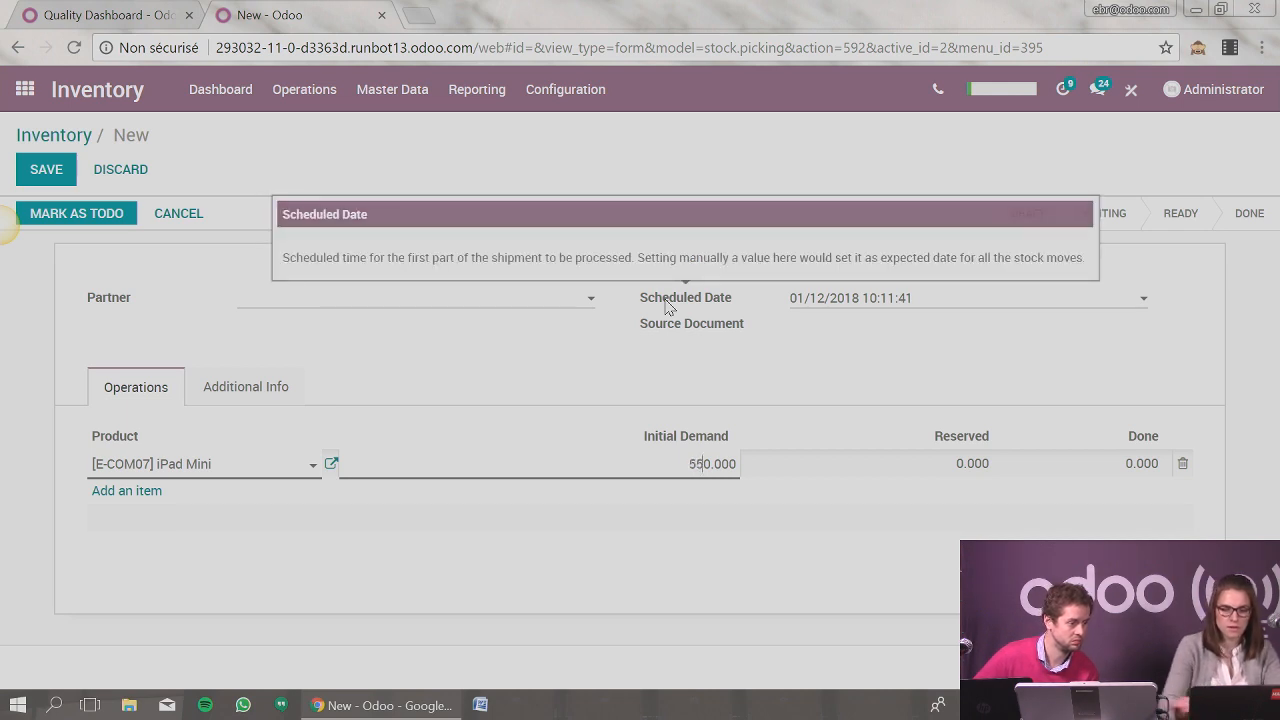
key("BackSpace")
type("0")
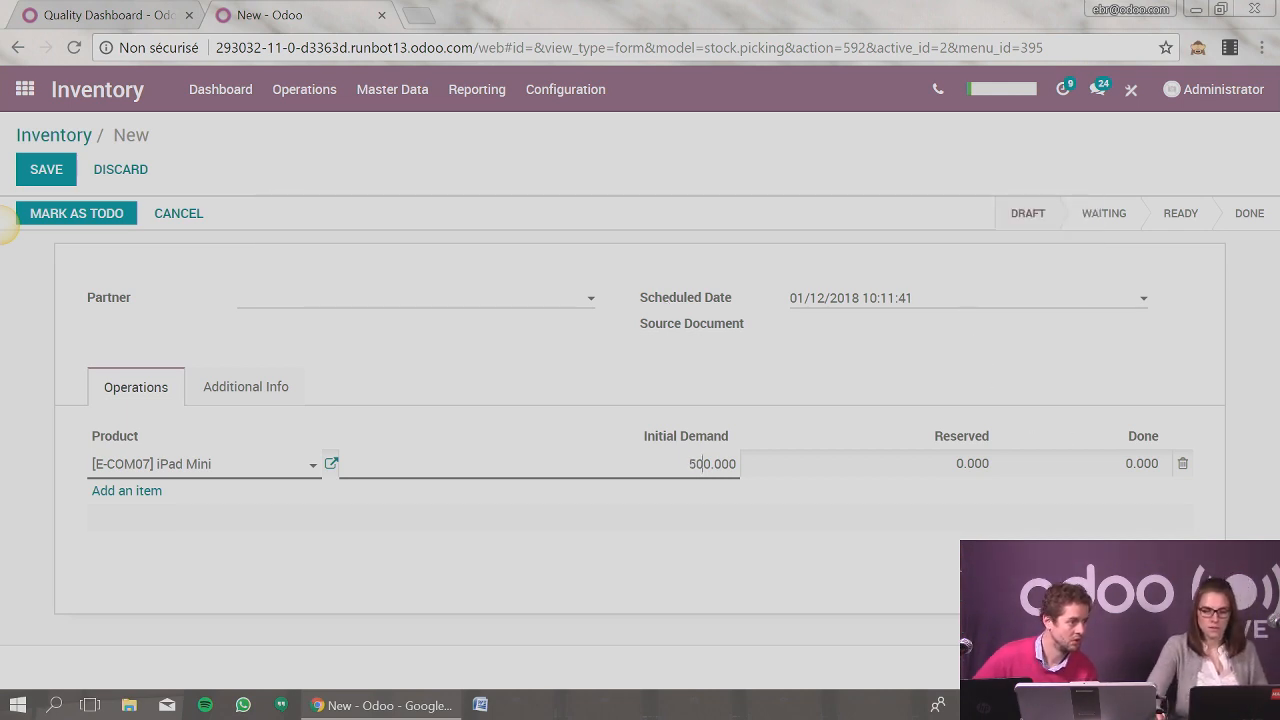
left_click(1070, 572)
Step: Mark the iPad Mini delivery as to do and check its availability
left_click(118, 215)
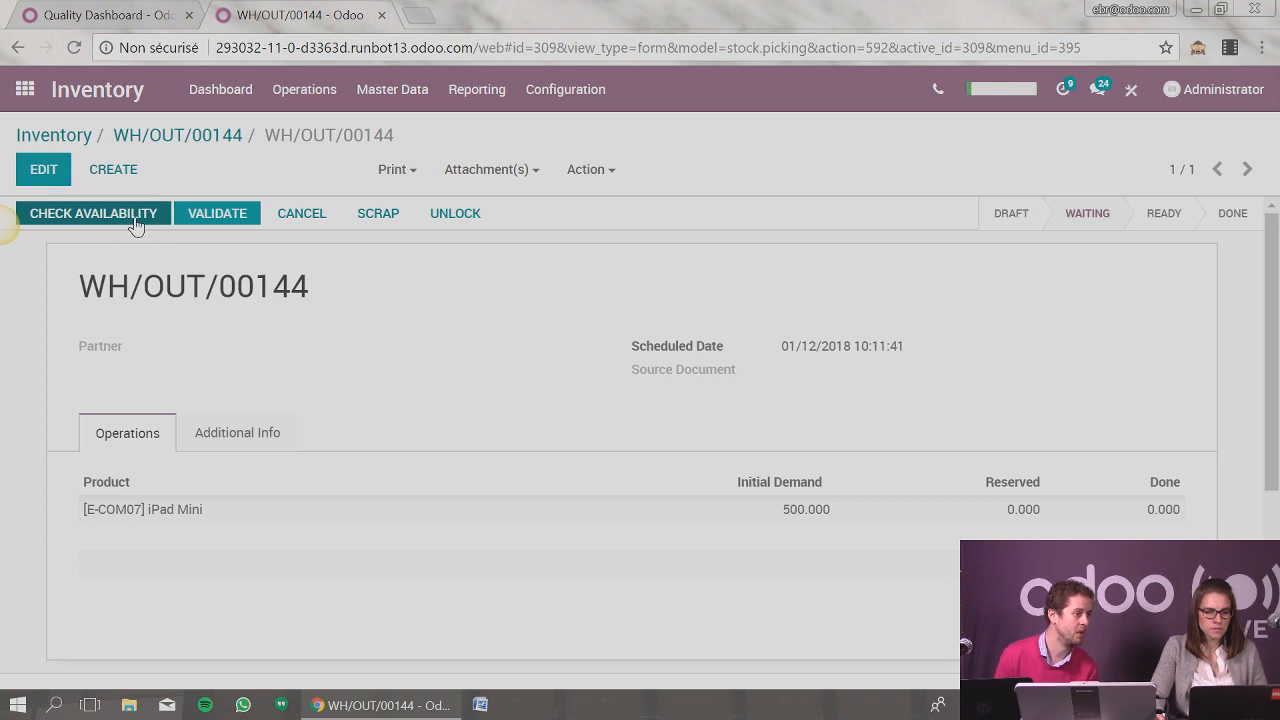
left_click(130, 222)
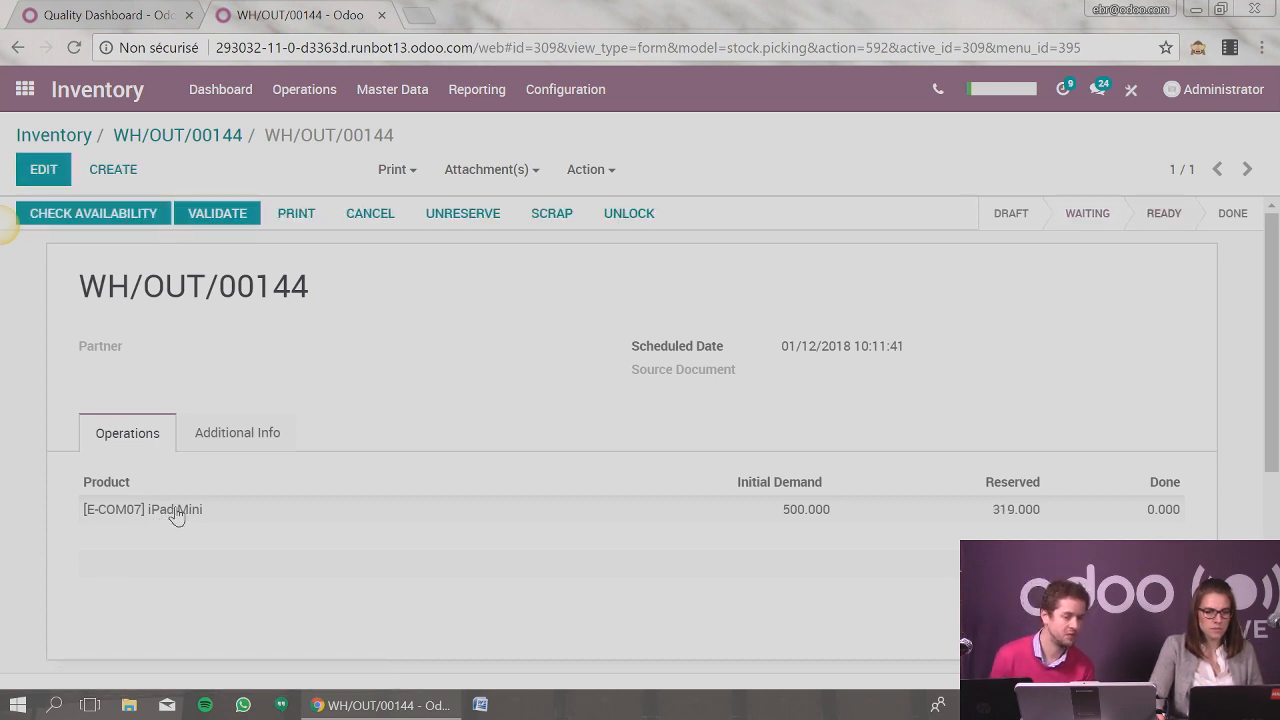
Step: Inspect the iPad Mini stock move's status and the product's on-hand stock, and return to the delivery order
left_click(180, 515)
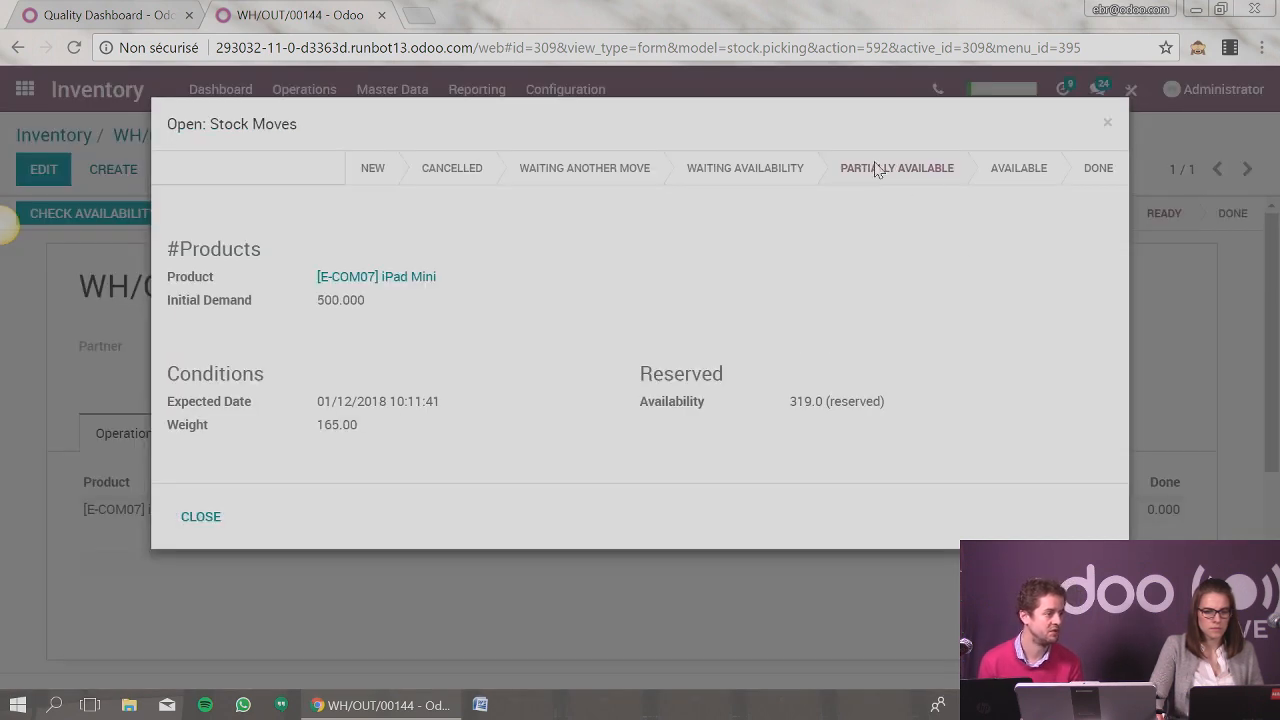
mouse_move(955, 174)
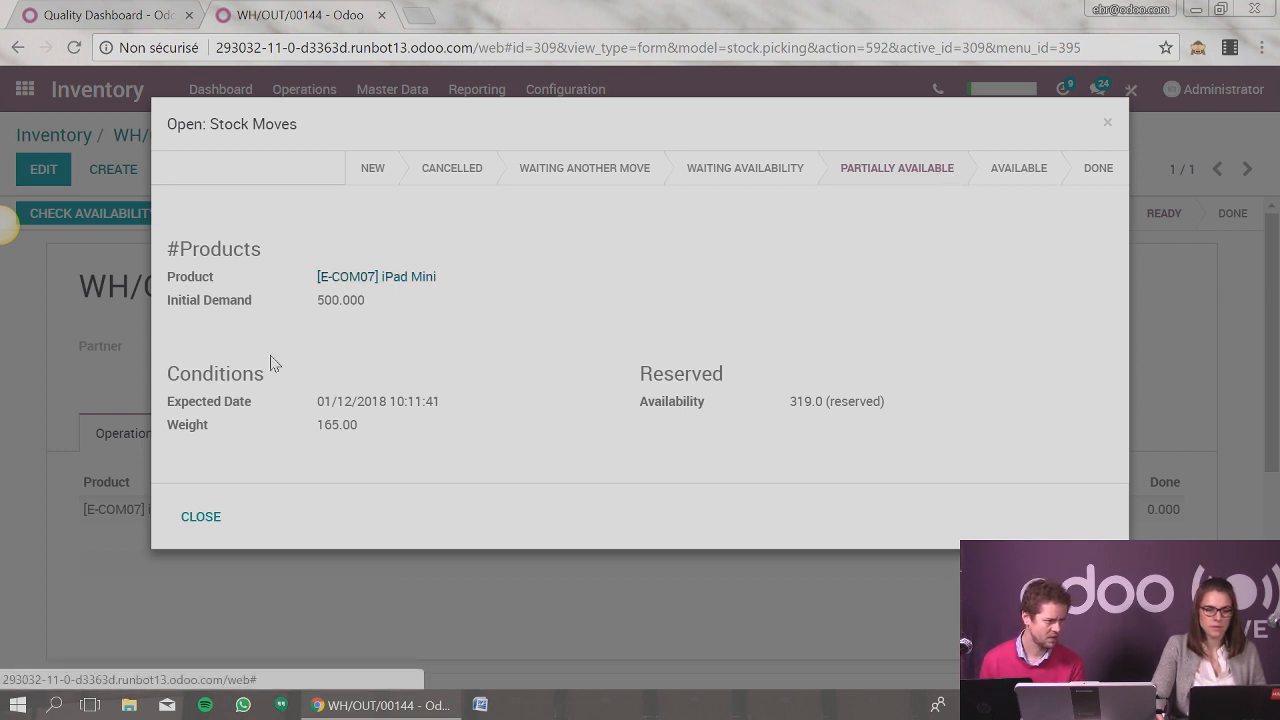
left_click(200, 520)
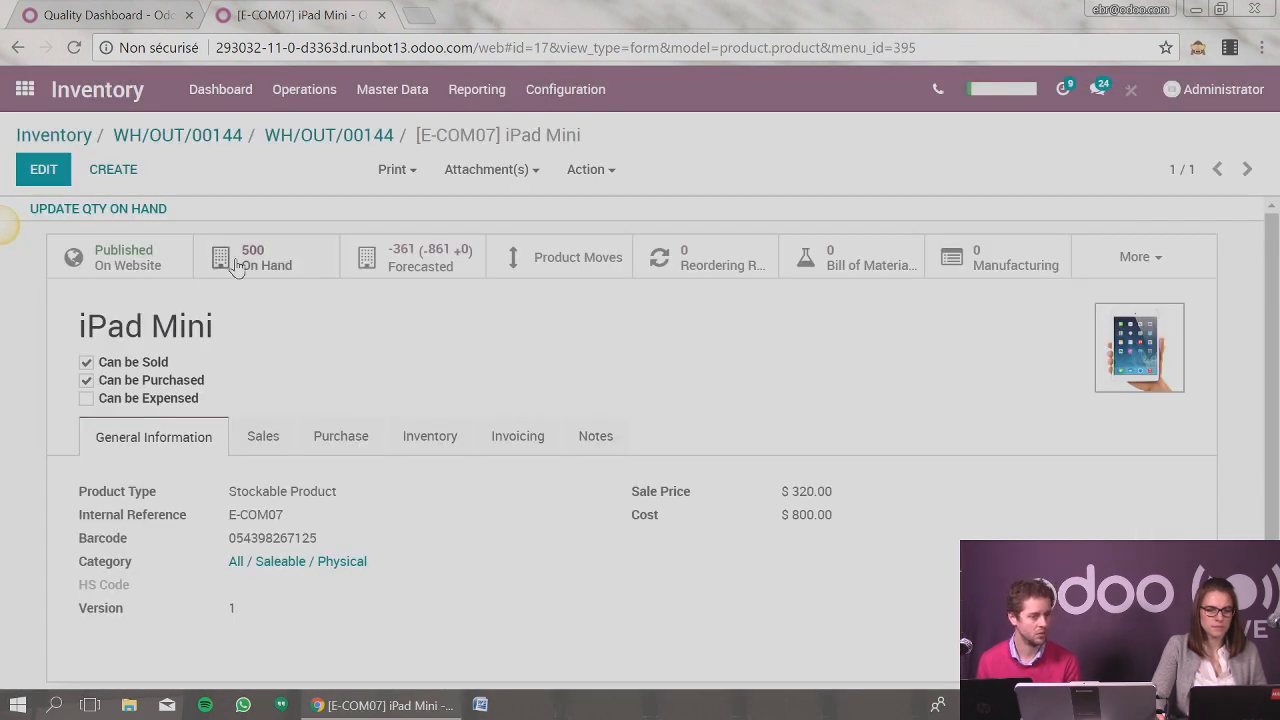
left_click(298, 140)
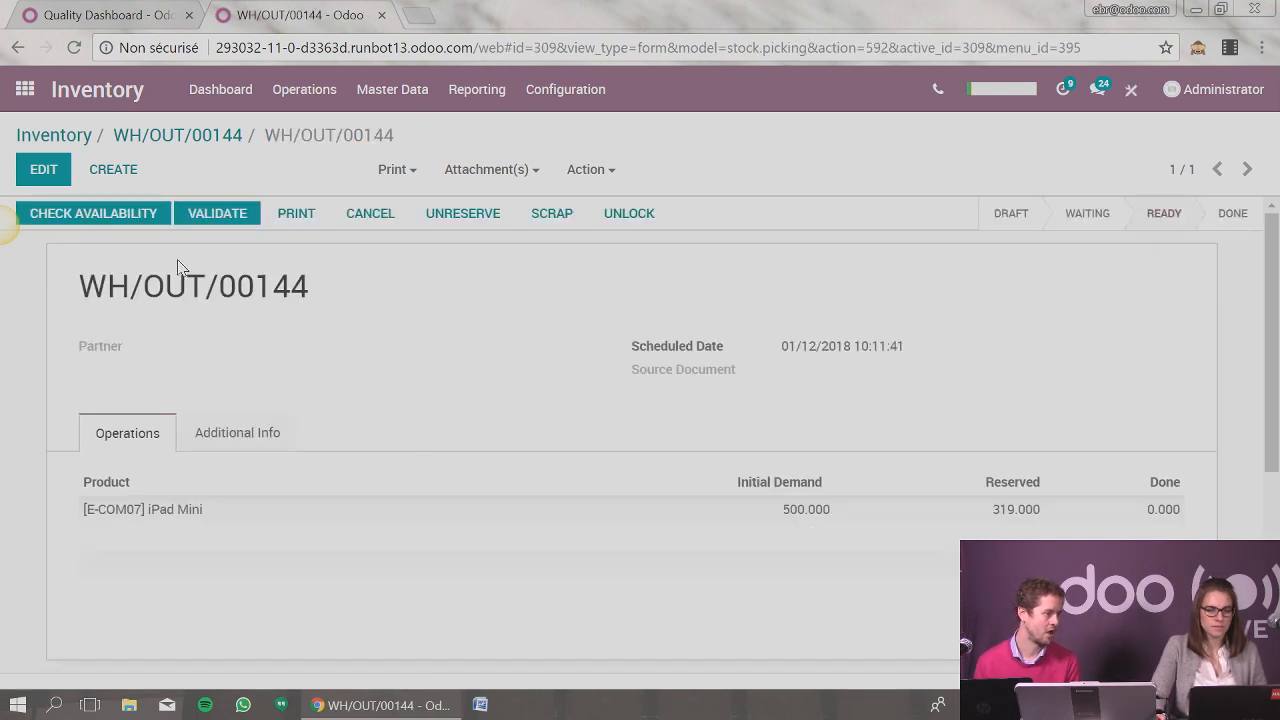
Step: Recheck the delivery's availability and examine the stock move's expected date, initial demand and reserved quantity
left_click(100, 222)
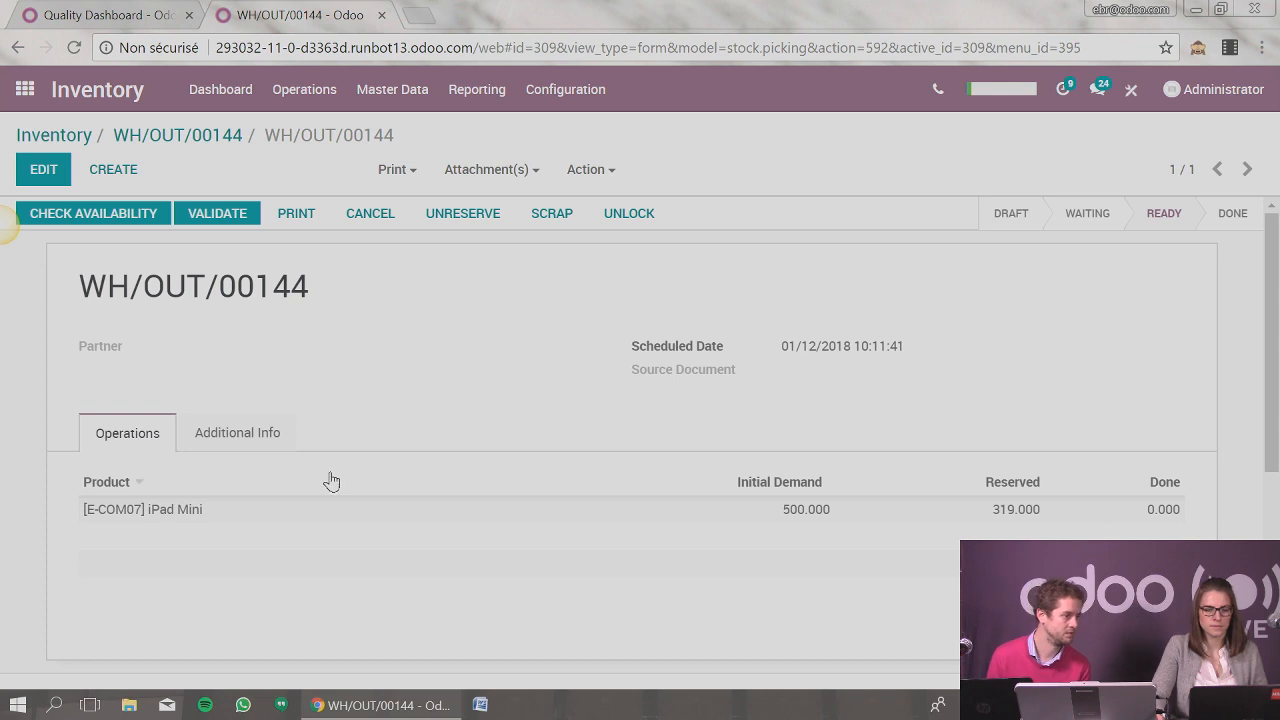
left_click(188, 511)
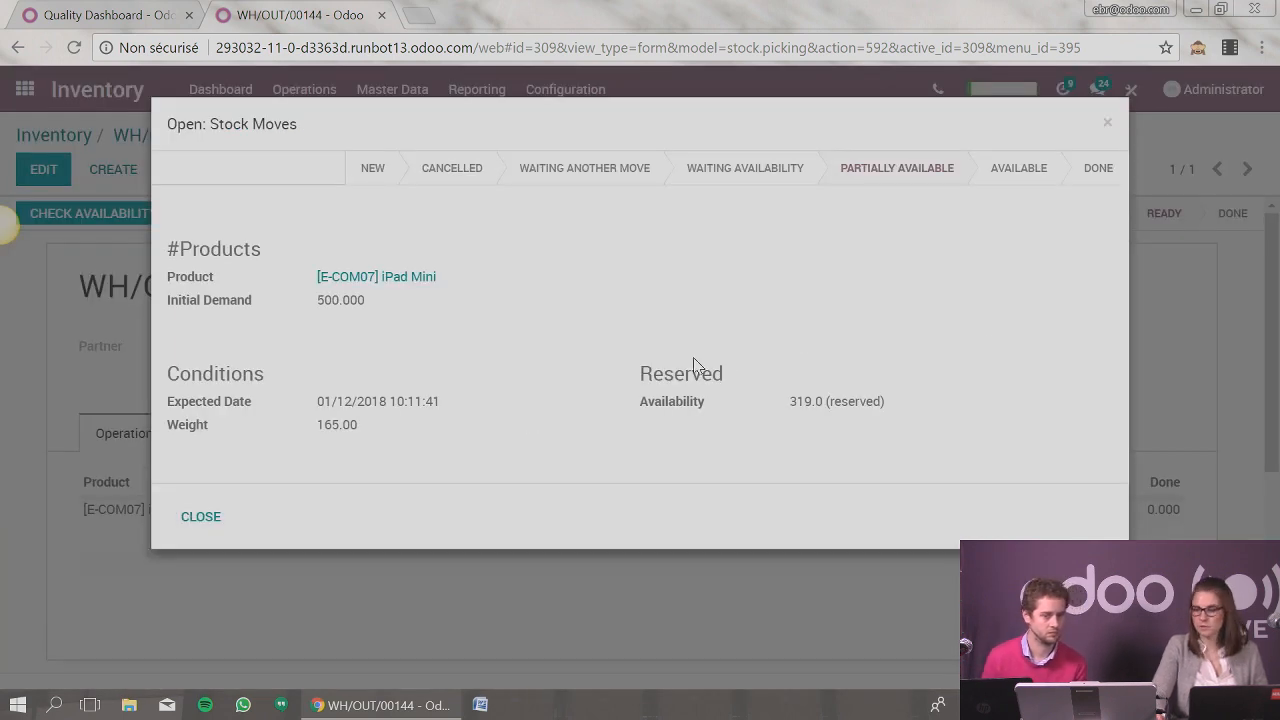
left_click_drag(317, 401, 420, 443)
left_click(743, 437)
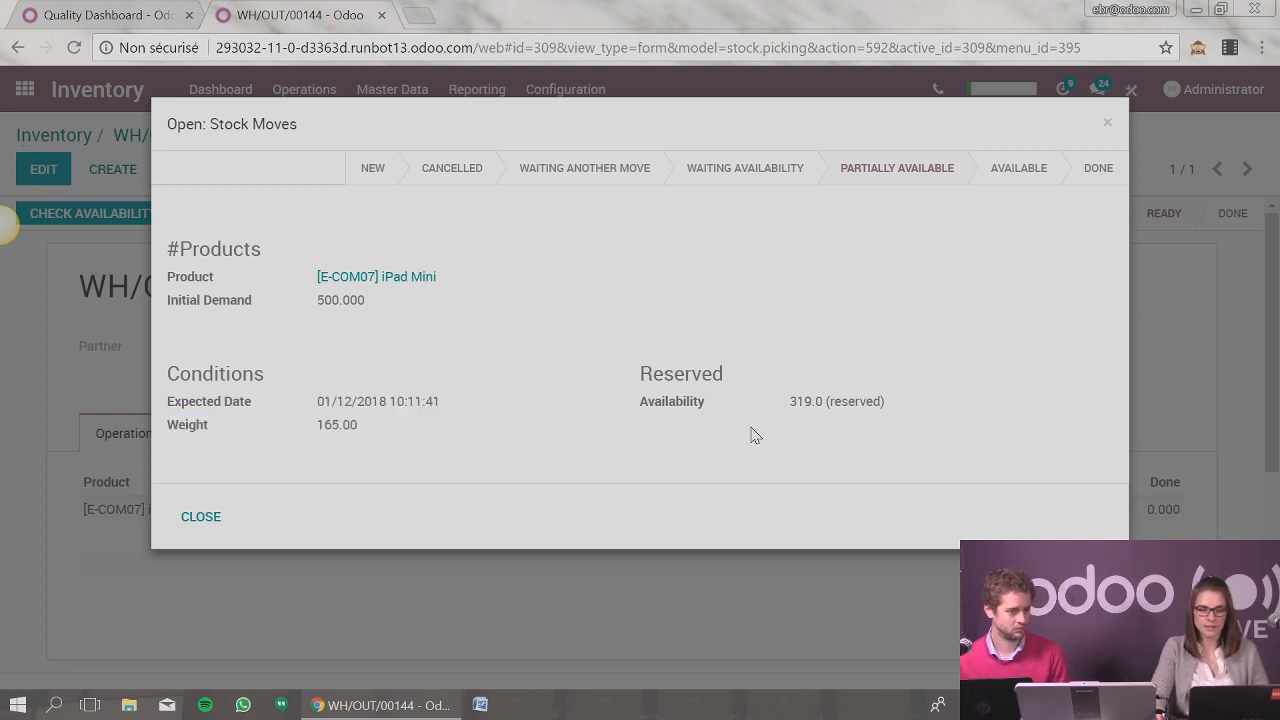
left_click_drag(788, 404, 900, 420)
left_click(315, 310)
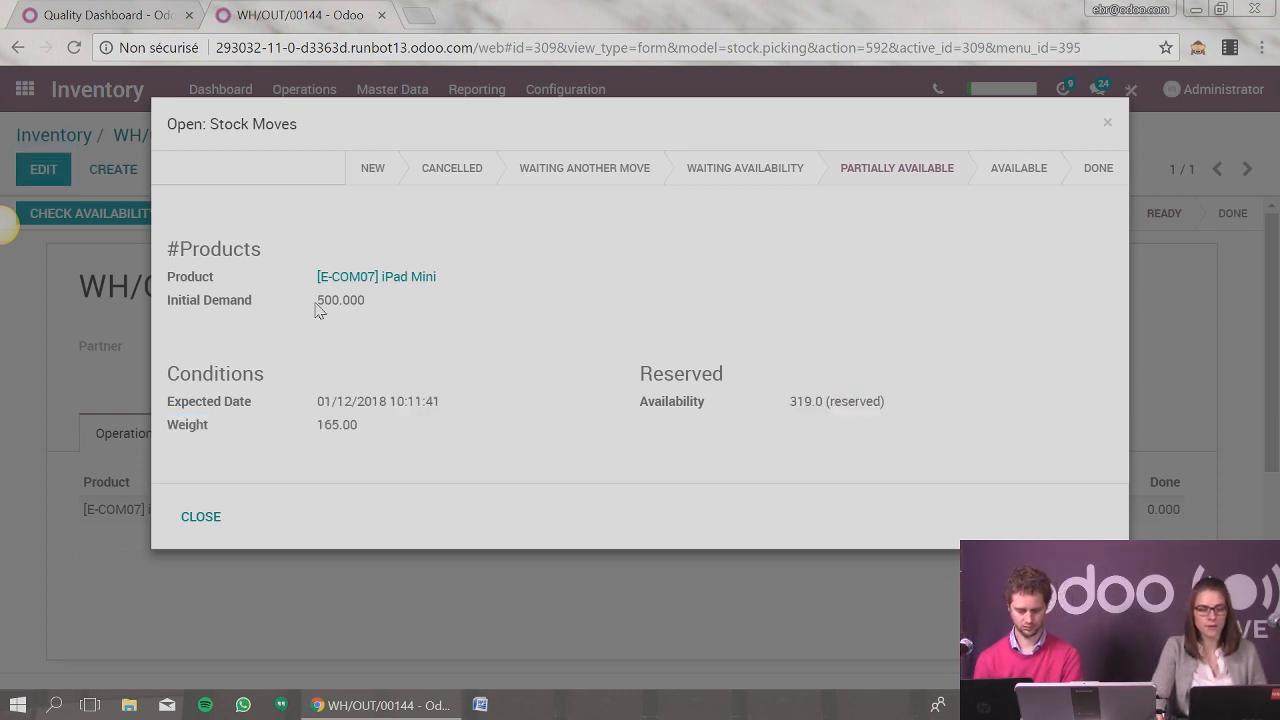
left_click_drag(315, 310, 894, 254)
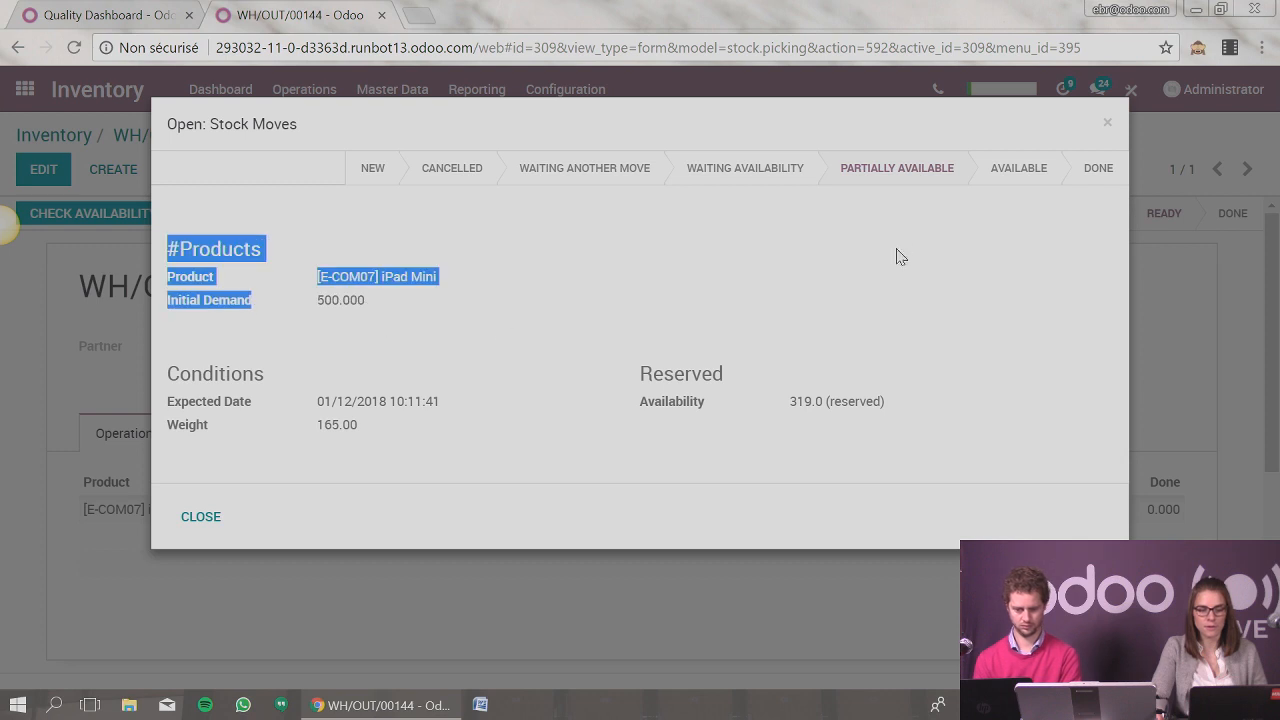
left_click(1108, 123)
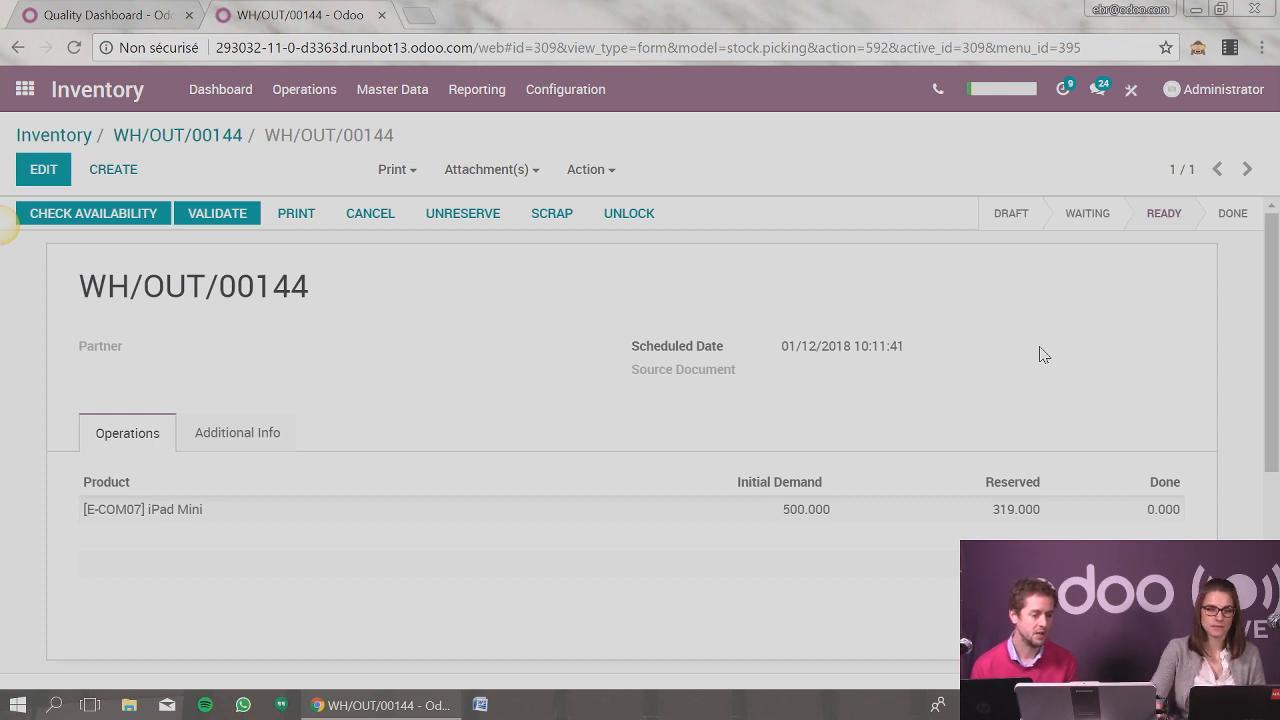
Step: Go back to the Inventory dashboard and start a planned internal transfer for My Company, Chicago
left_click(226, 92)
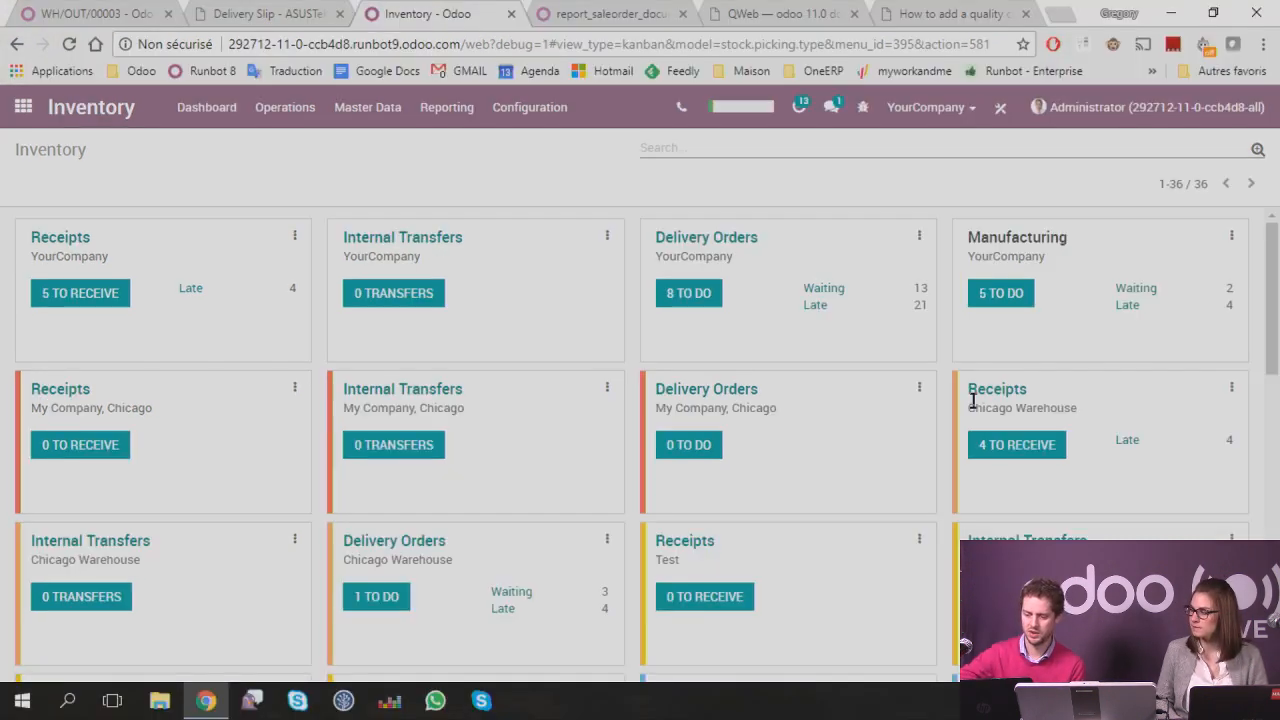
left_click(607, 388)
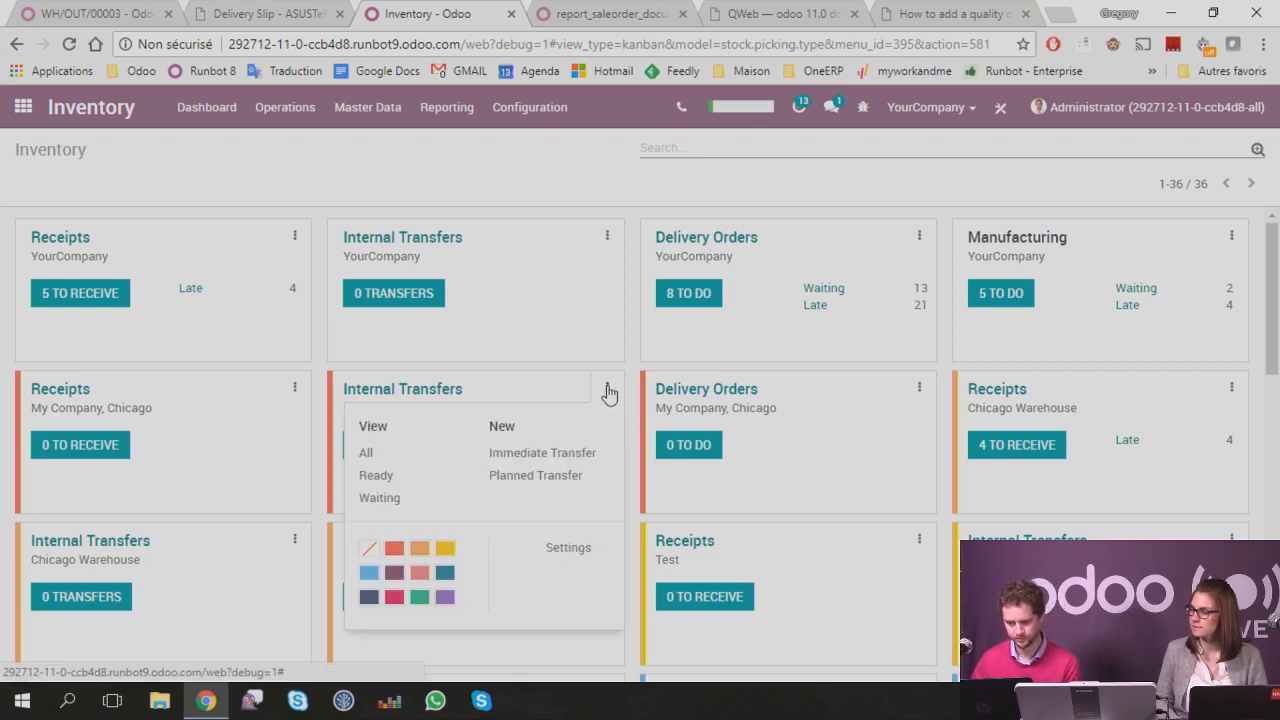
left_click(550, 478)
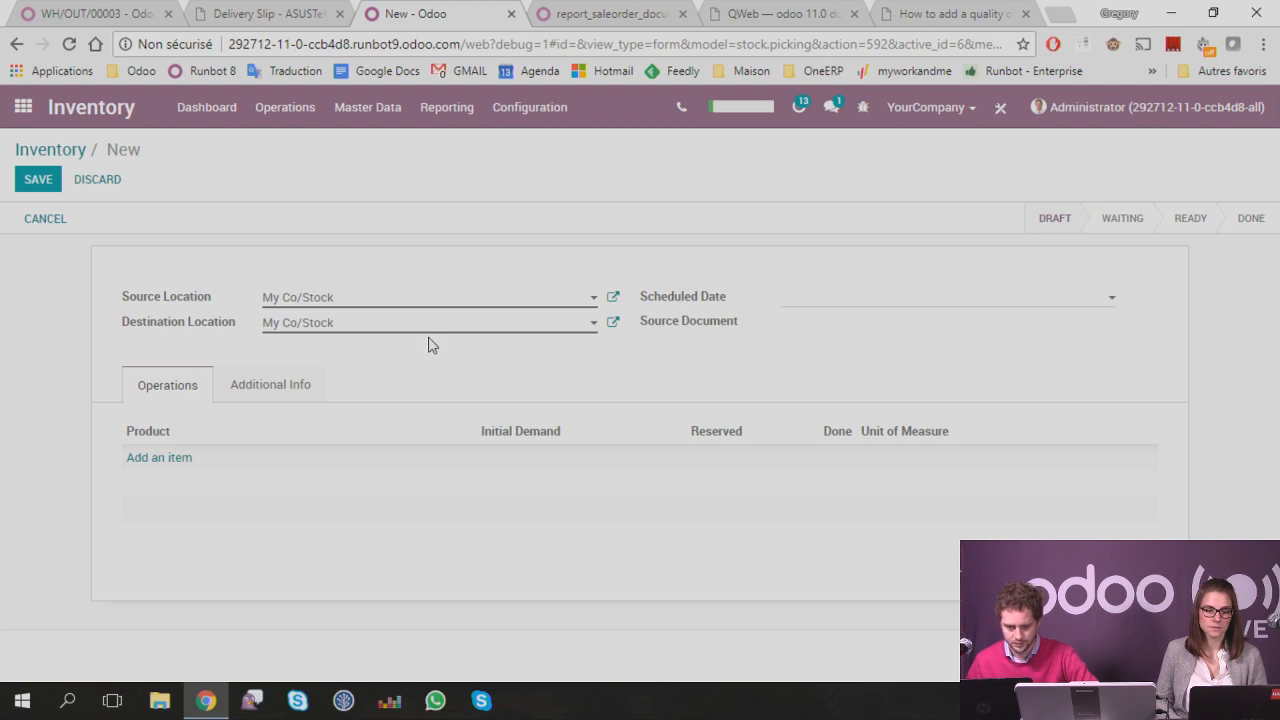
Step: Enter "Stock 2" as the transfer's destination location and open the creation form for this new location
left_click(370, 328)
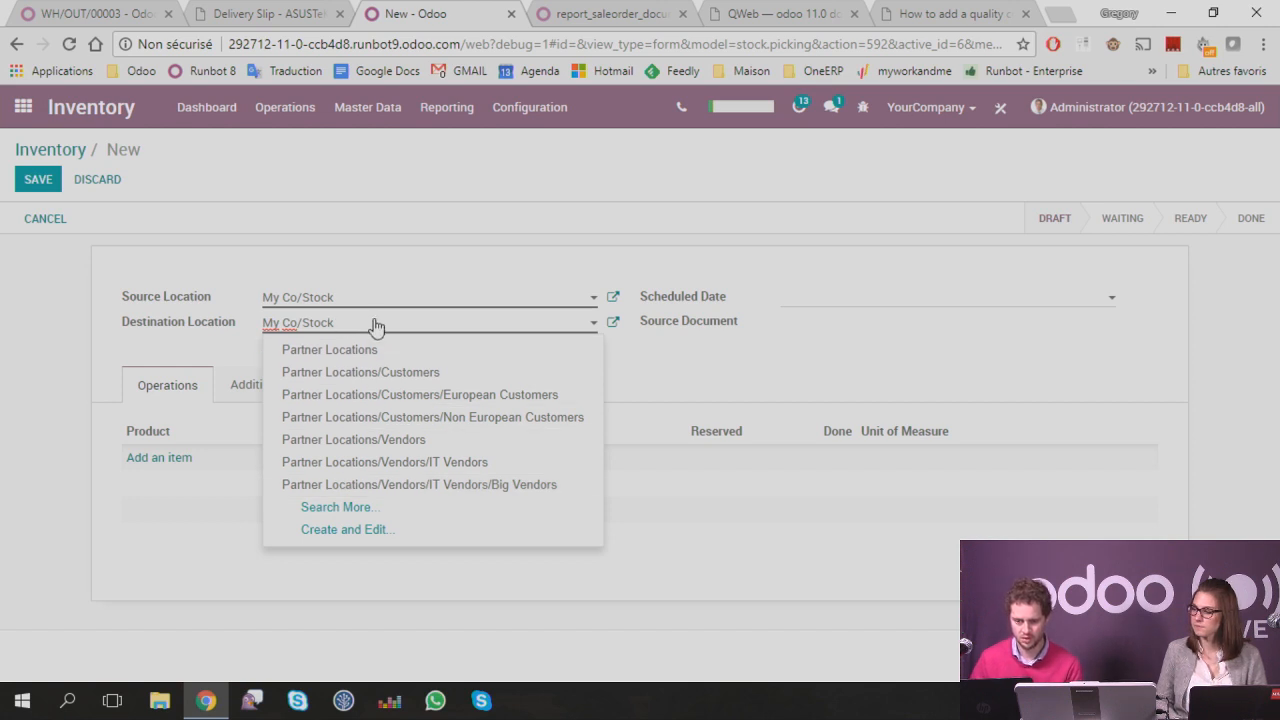
type("2")
key("Home")
key("Delete")
key("Delete")
key("Delete")
key("Delete")
key("Delete")
key("Delete")
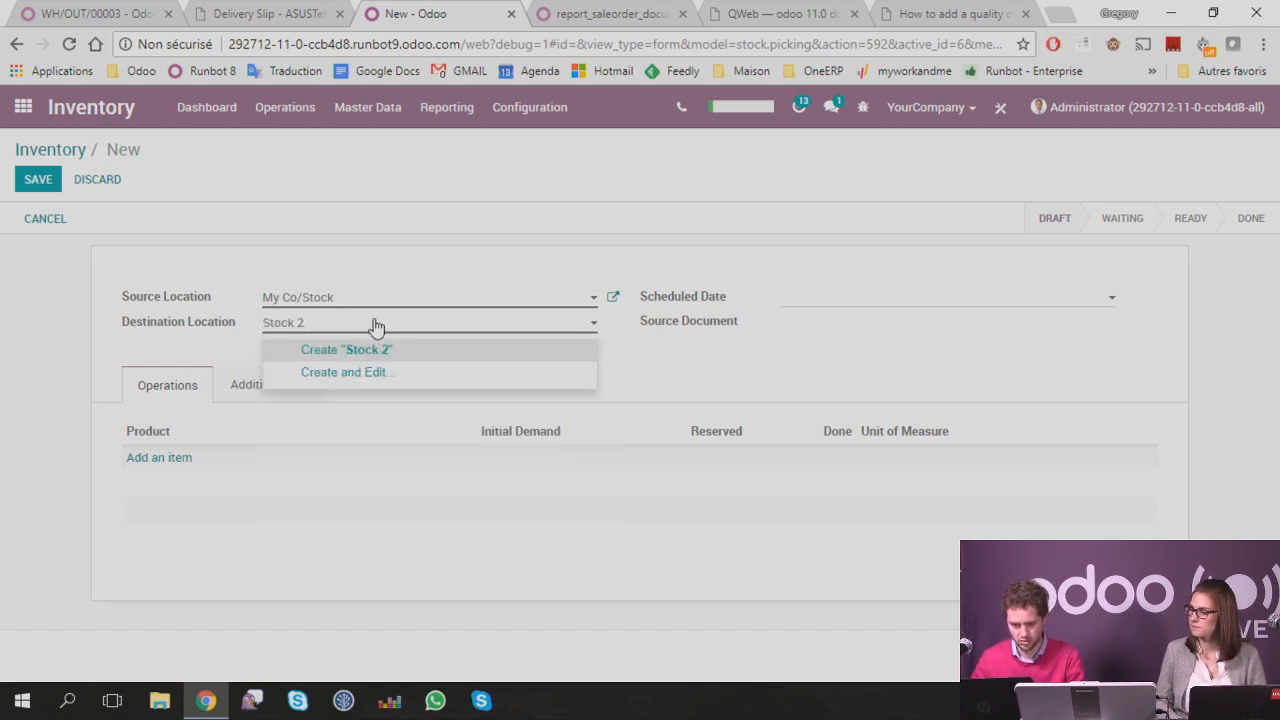
key("Down")
key("Return")
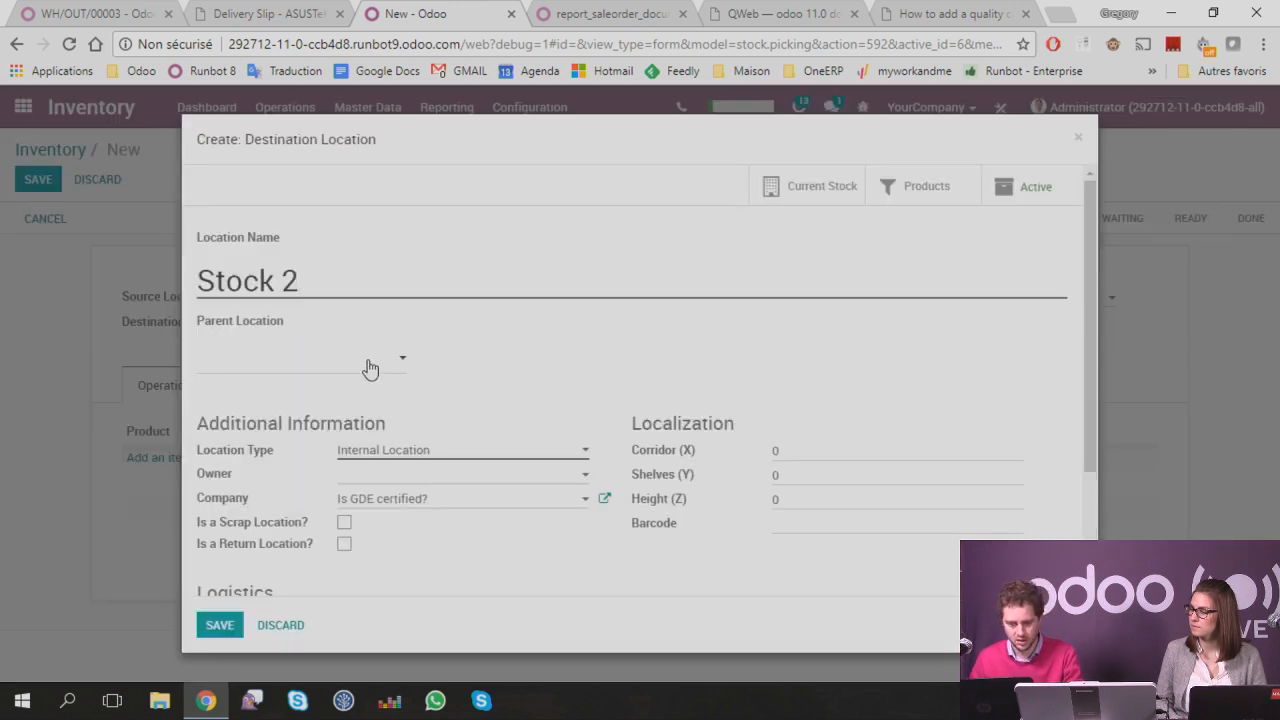
Step: Set My Co as the parent location of Stock 2 and save the new location
left_click(373, 364)
type("C")
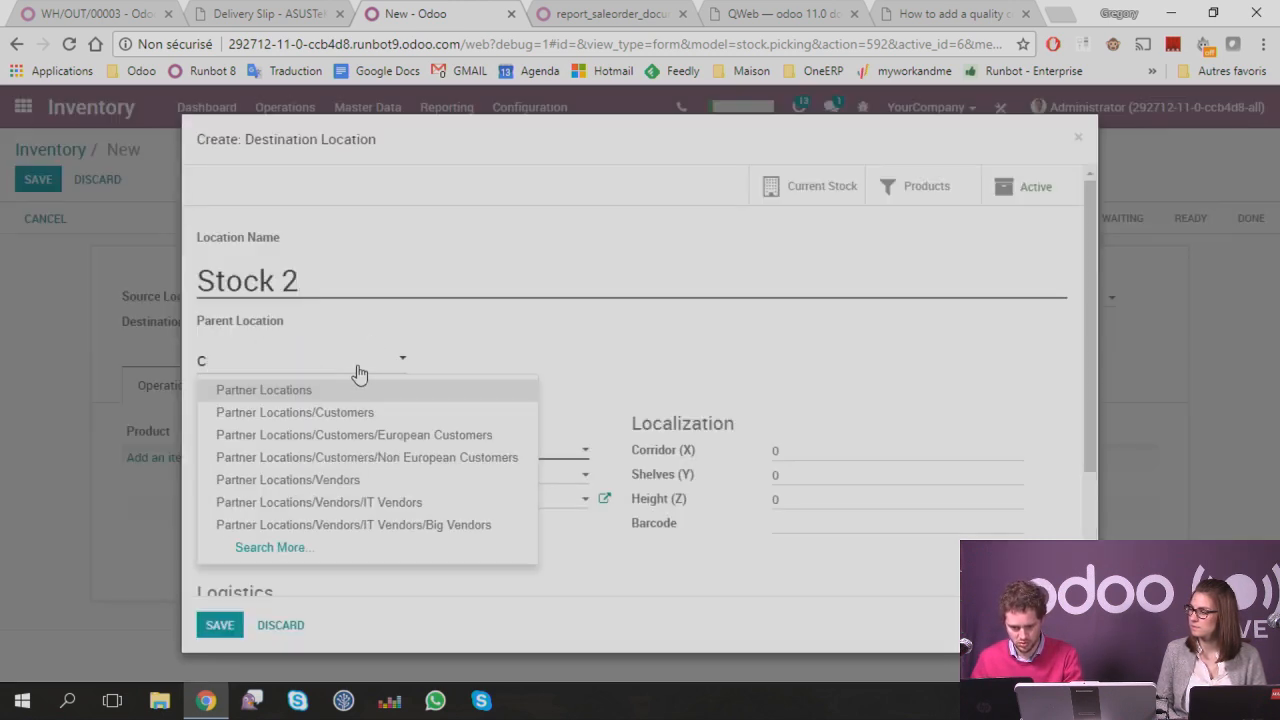
type("o")
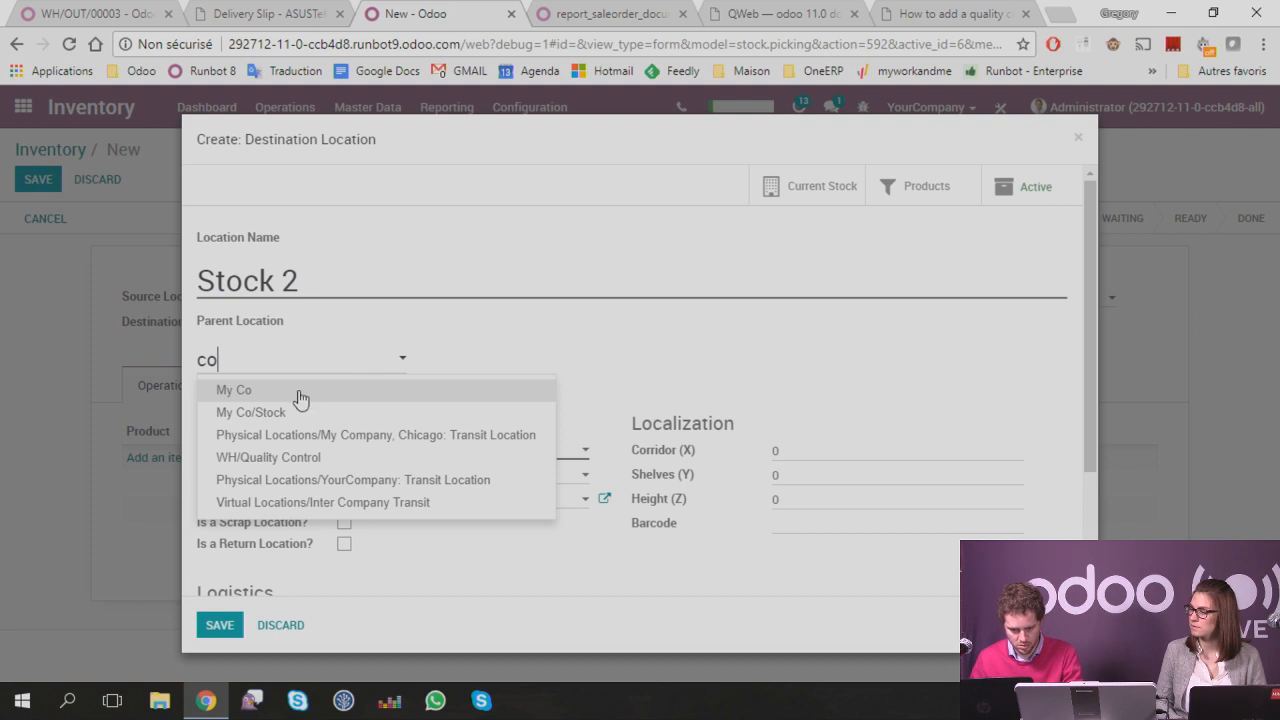
left_click(300, 398)
left_click(214, 624)
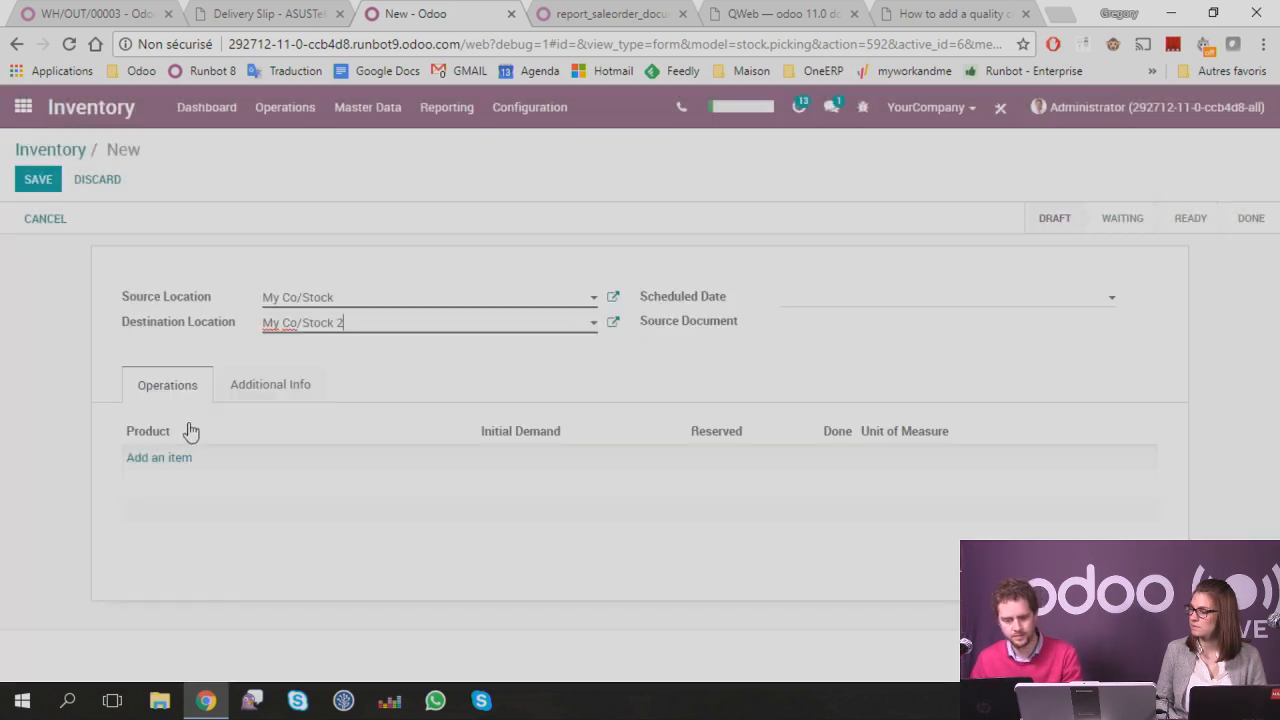
Step: Add the [E-COM07] iPad Mini to the transfer's operations with an initial demand of 500 units
left_click(155, 459)
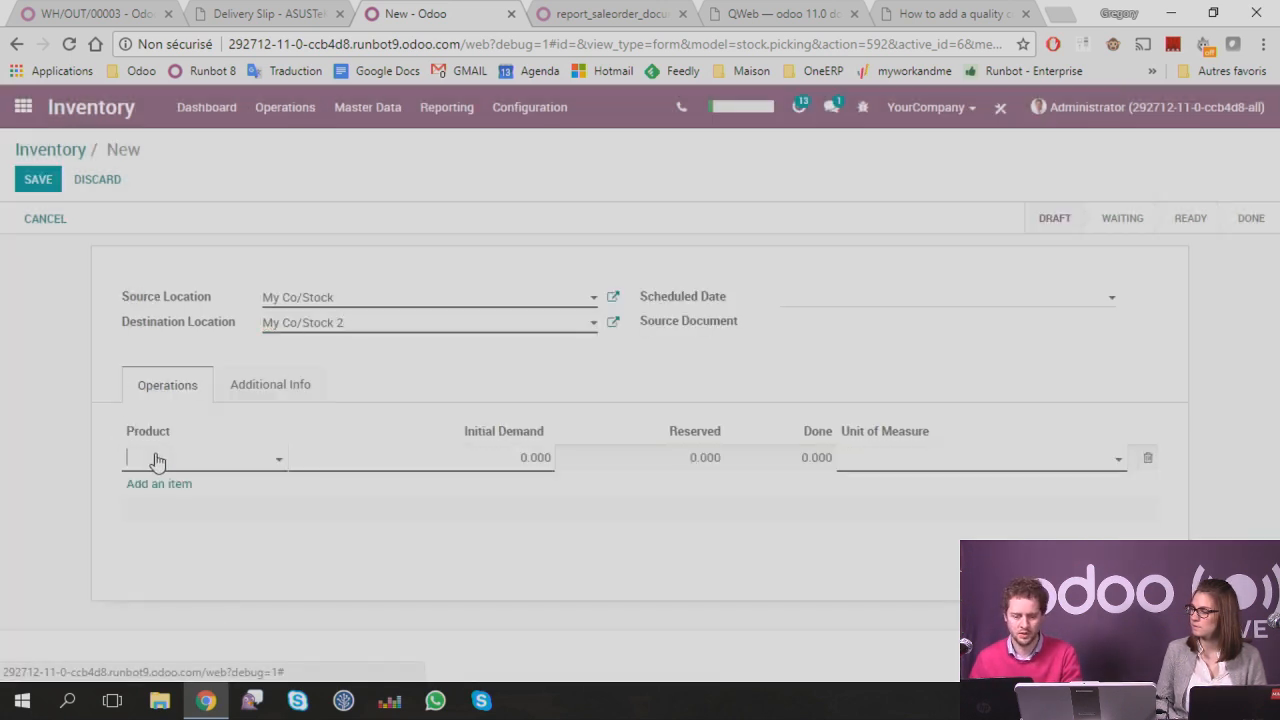
type("ip")
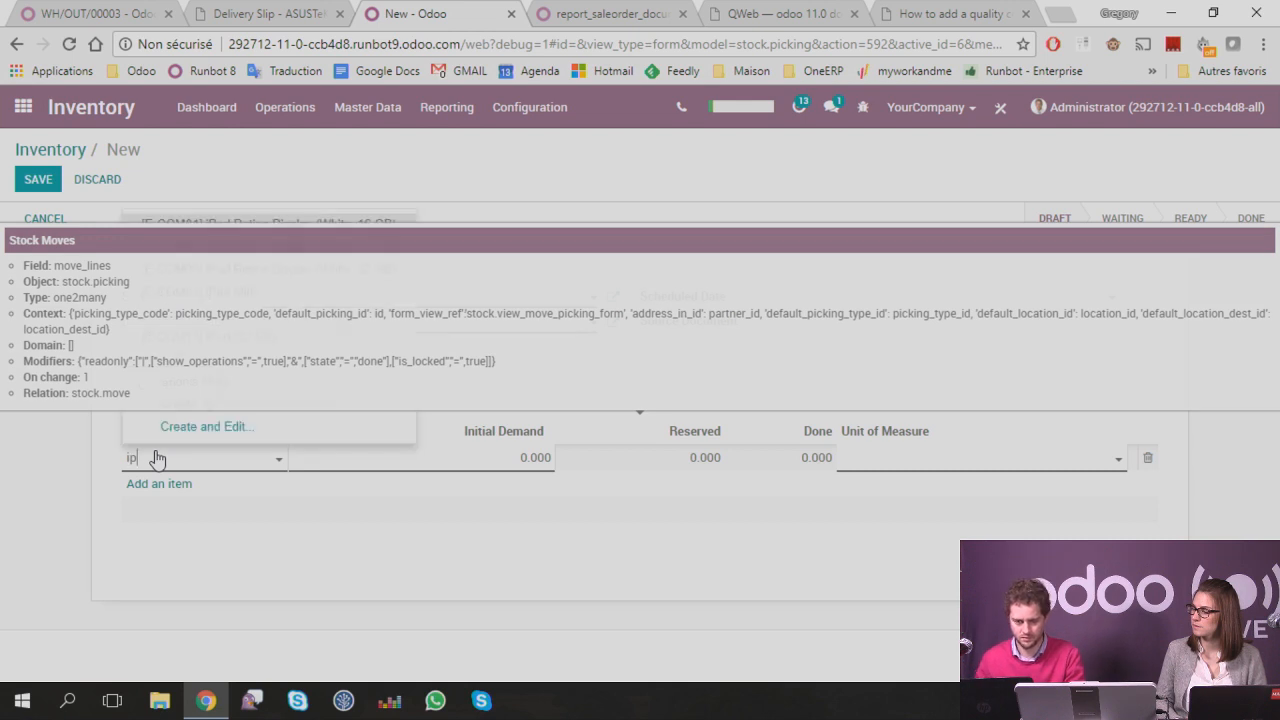
key("Down")
key("Down")
key("Down")
key("Down")
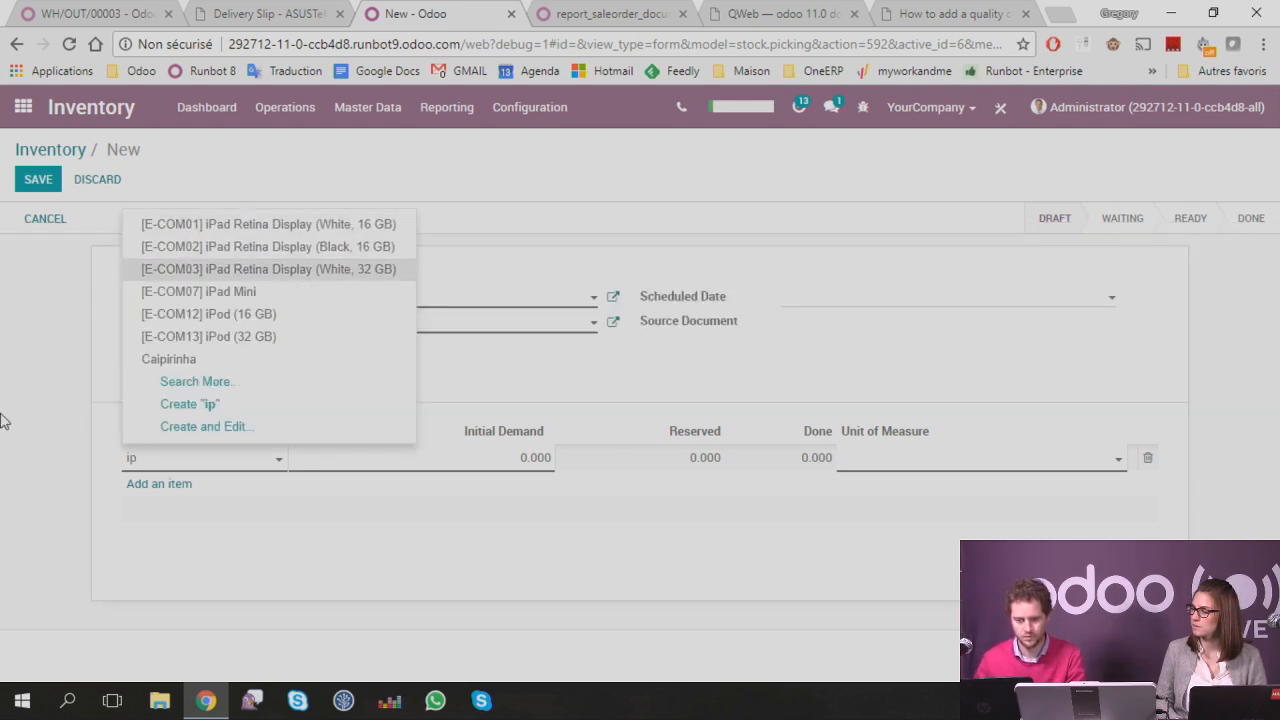
key("Return")
key("Tab")
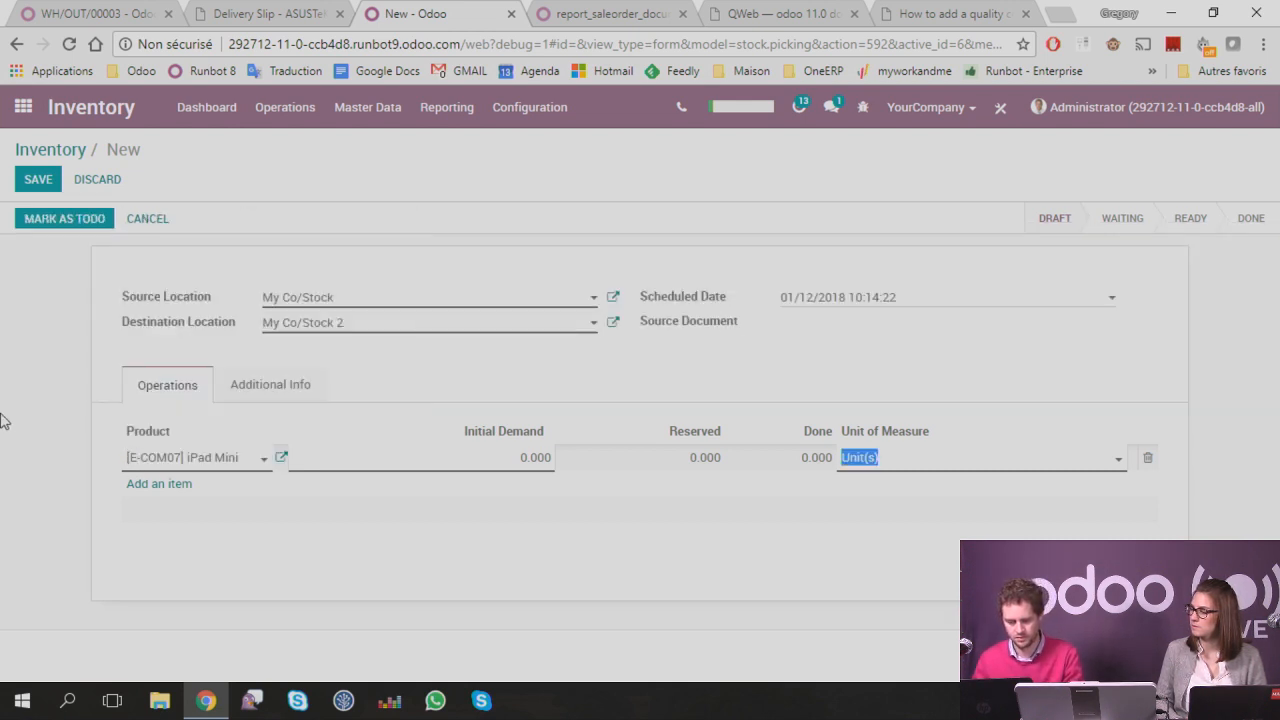
key("shift+Tab")
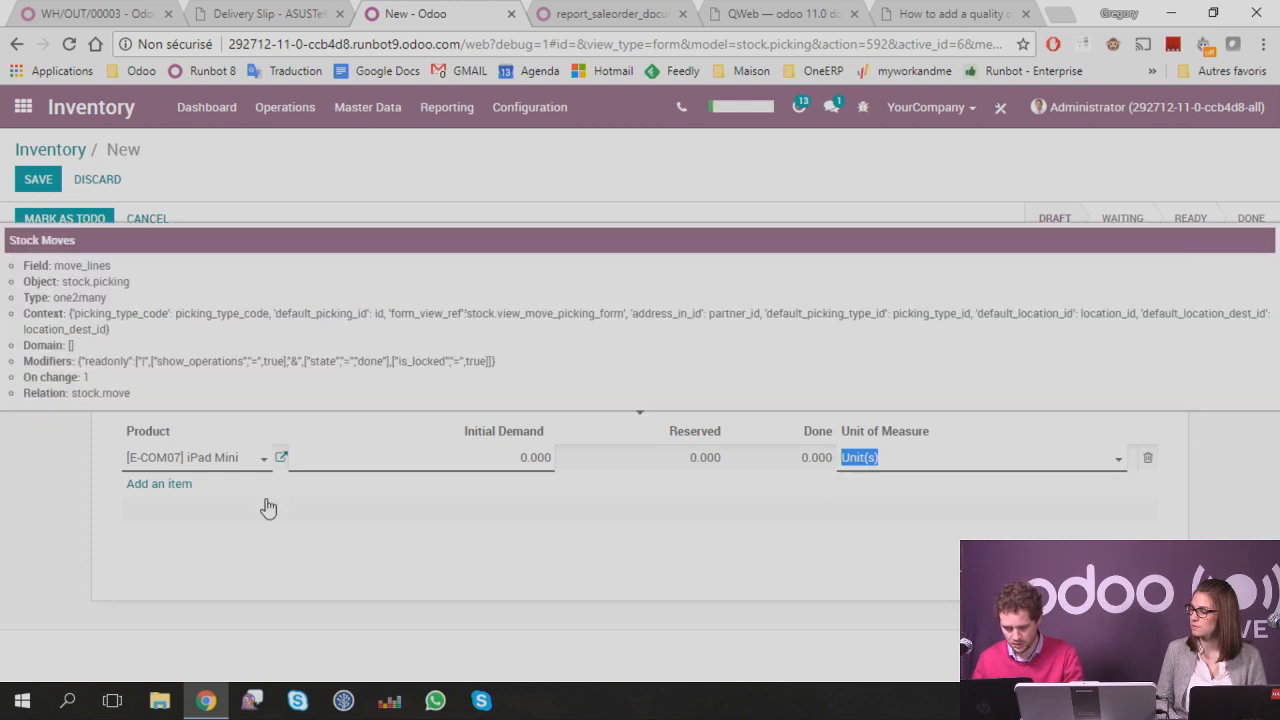
left_click(497, 455)
type("500")
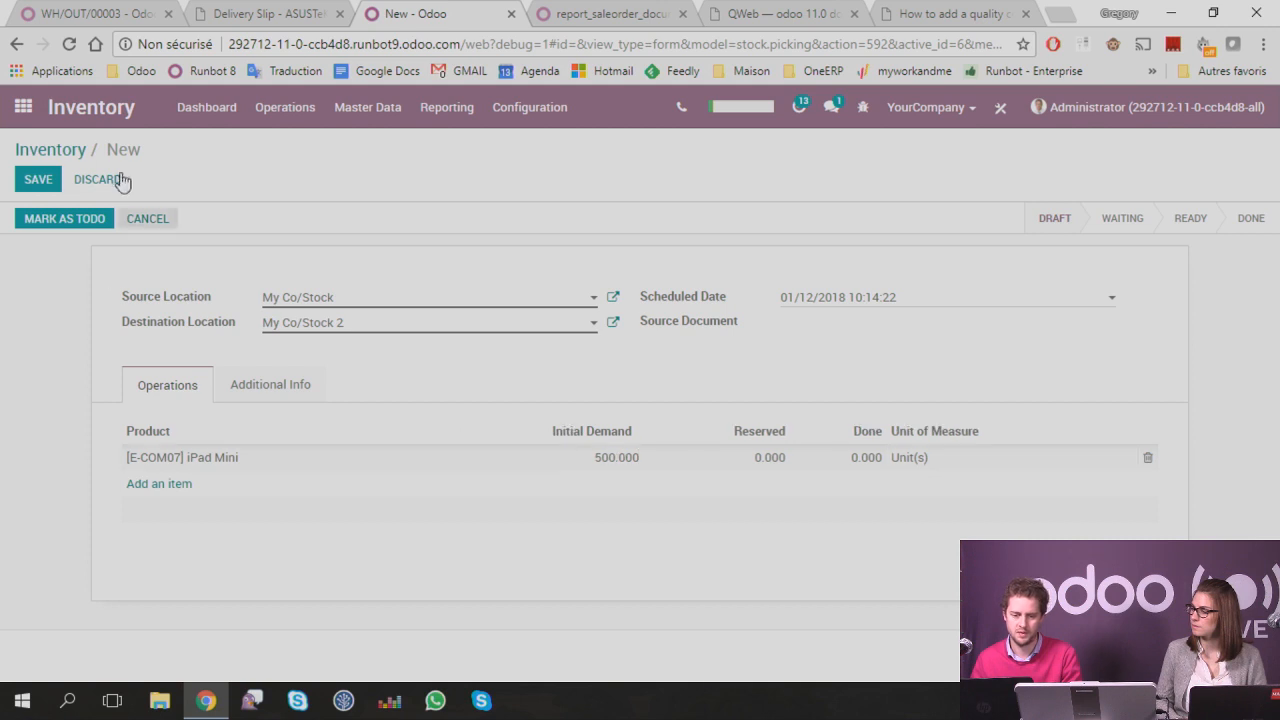
Step: Save the internal transfer, mark it as to do and check its stock availability
left_click(42, 181)
left_click(28, 224)
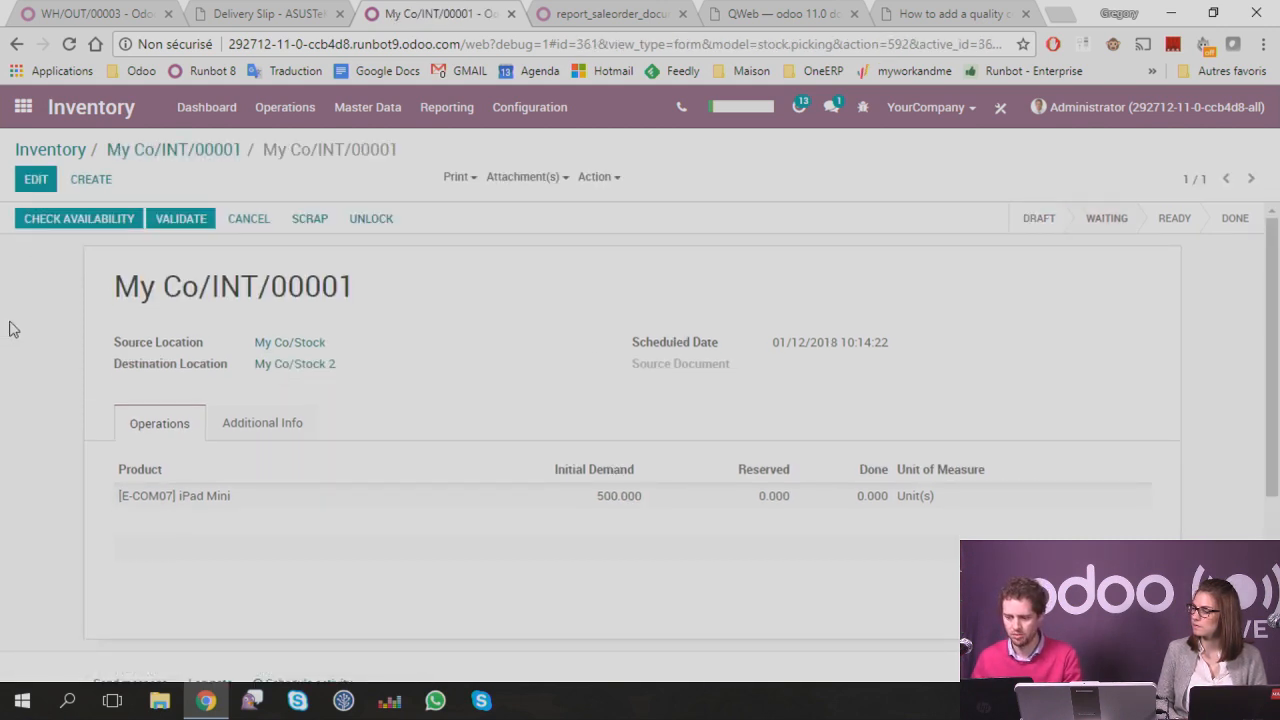
left_click(75, 228)
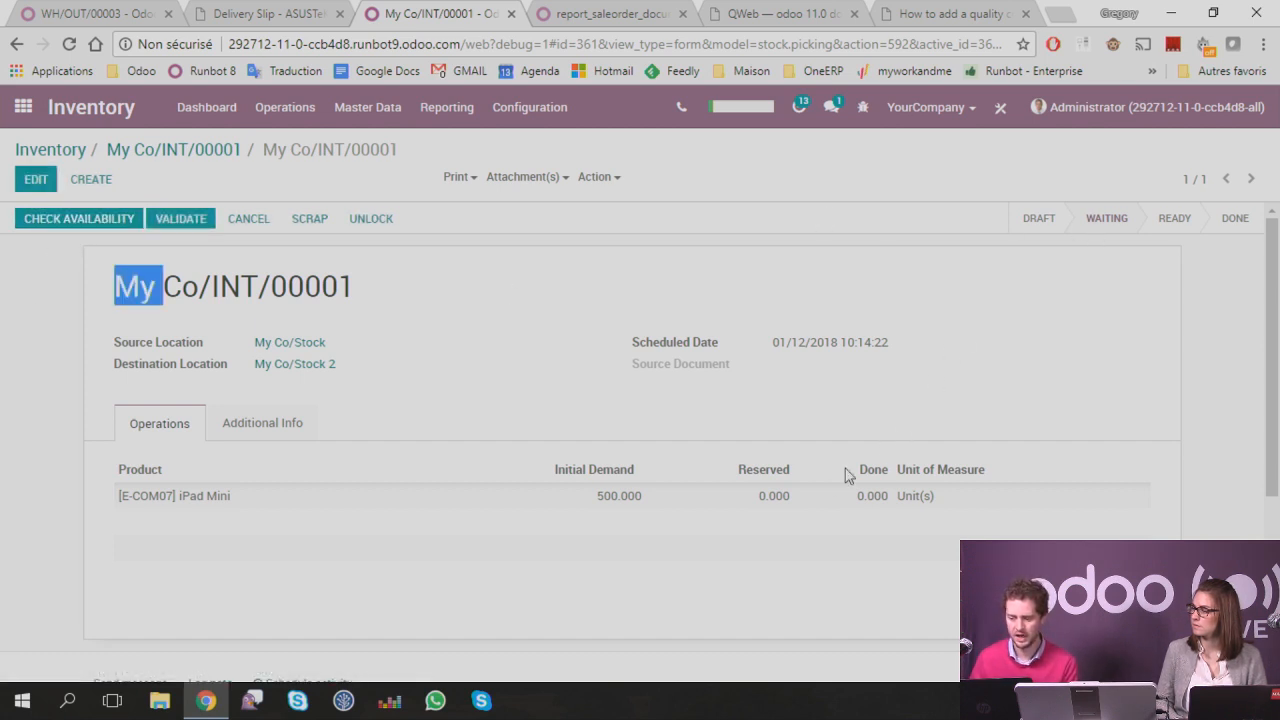
left_click(55, 332)
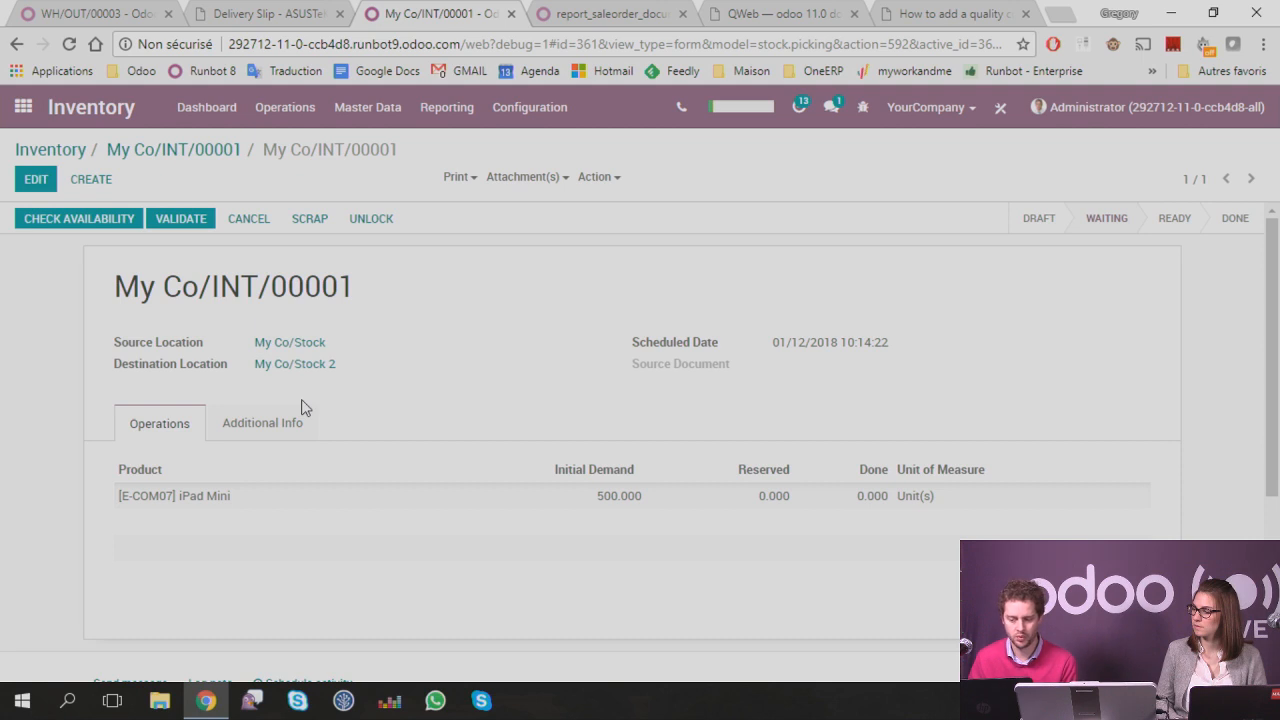
left_click(58, 216)
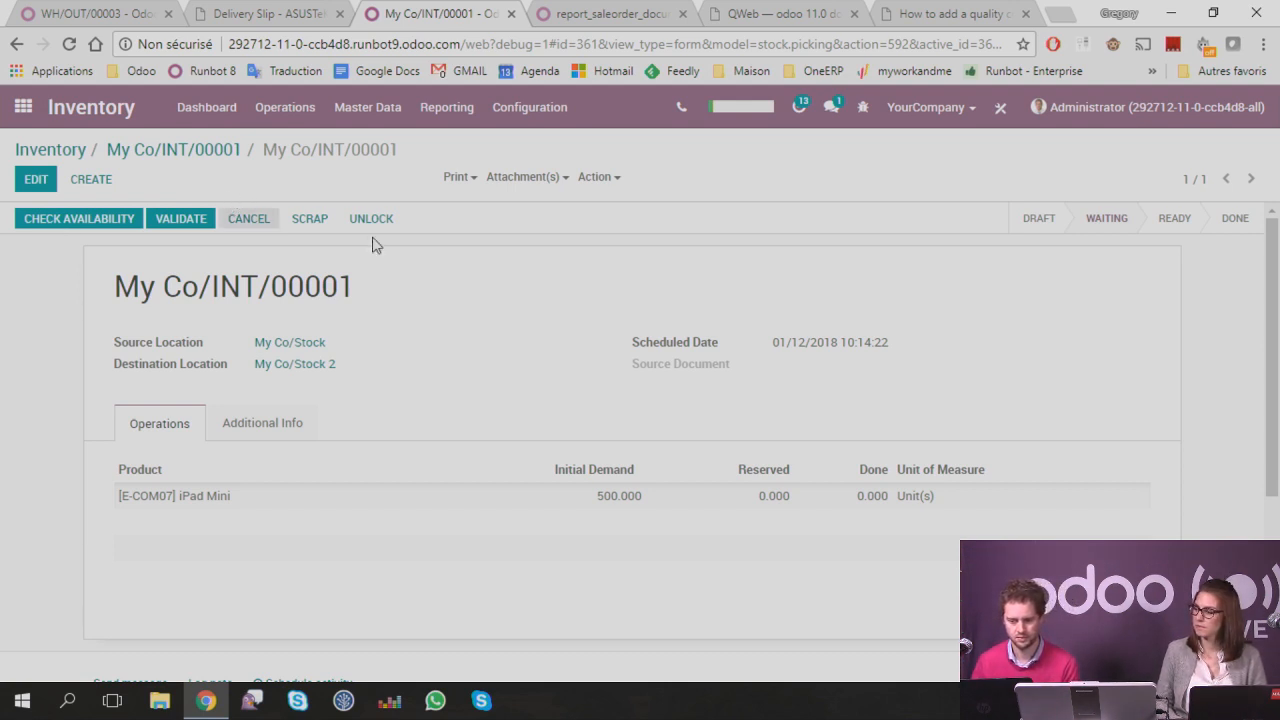
Step: Try to validate the internal transfer as an immediate transfer, and dismiss the dialogs
left_click(36, 180)
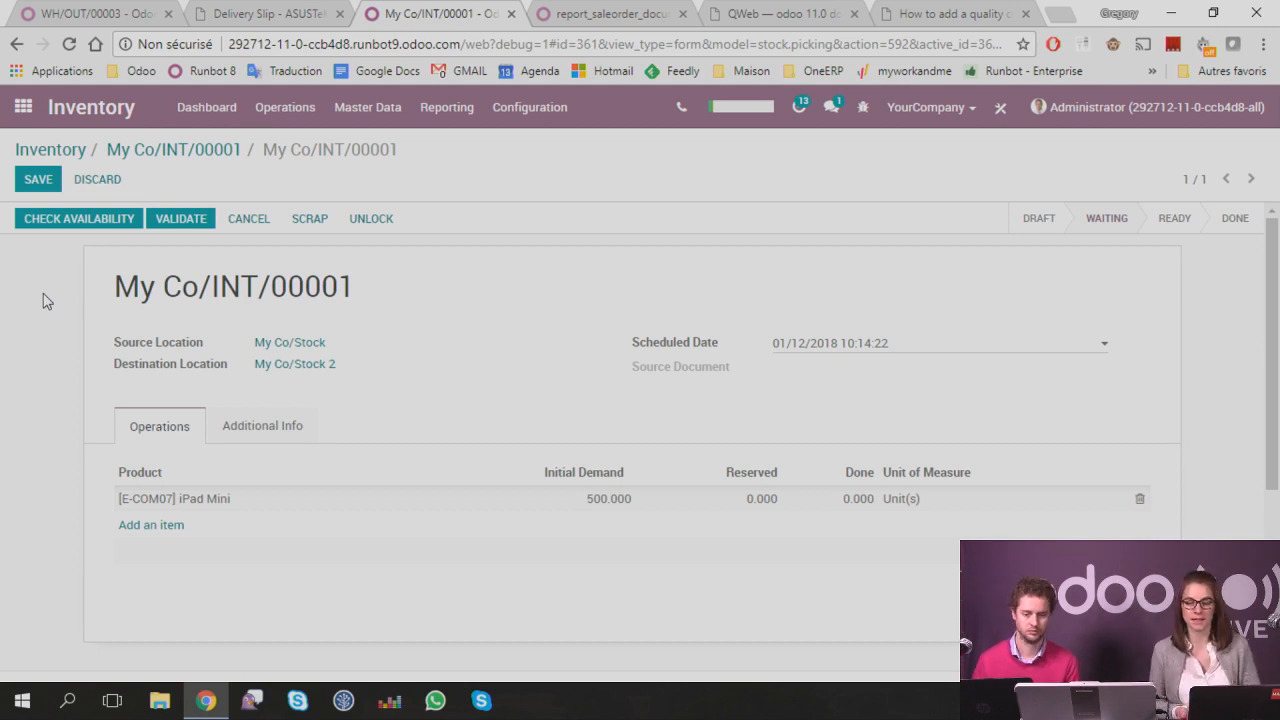
left_click(205, 219)
left_click(225, 286)
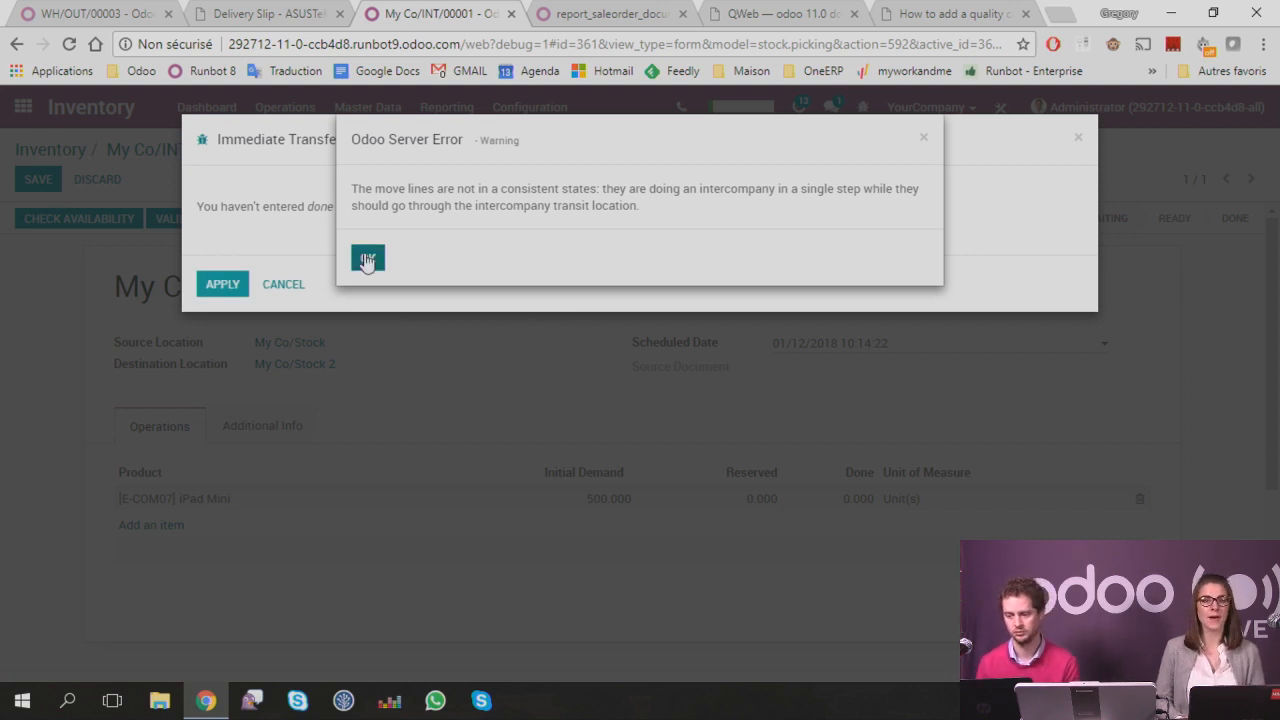
left_click(367, 260)
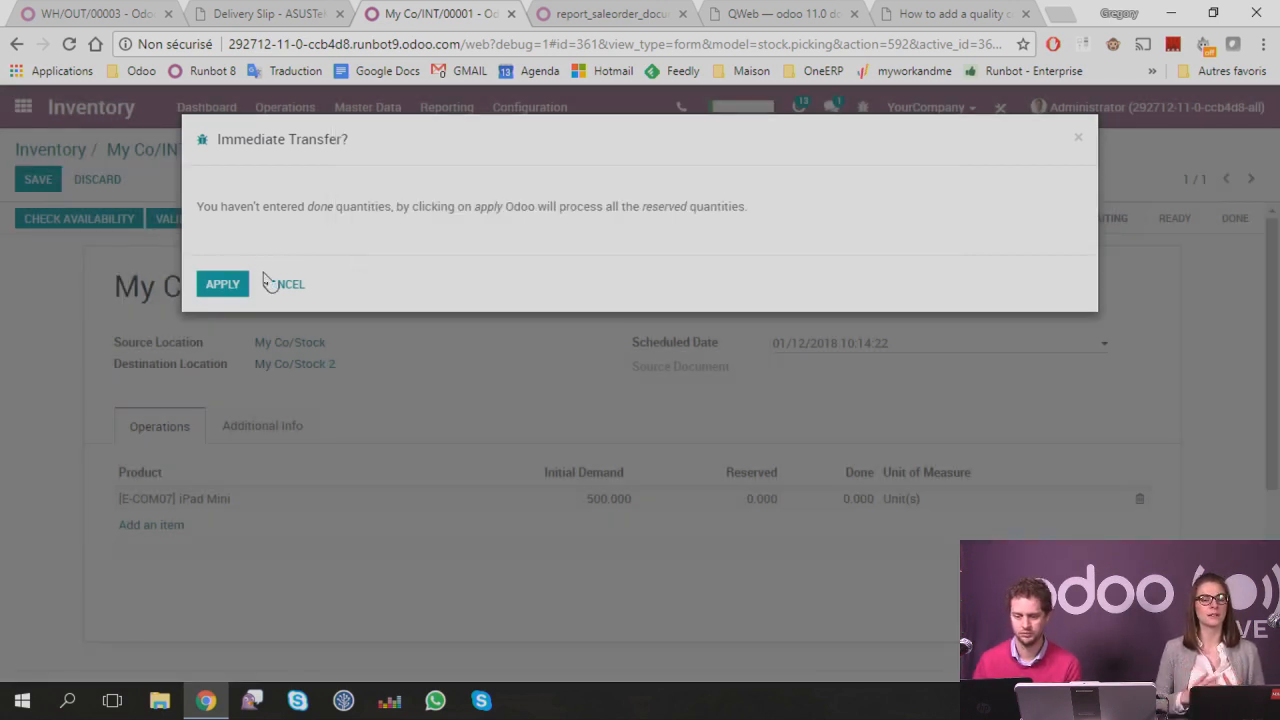
left_click(280, 285)
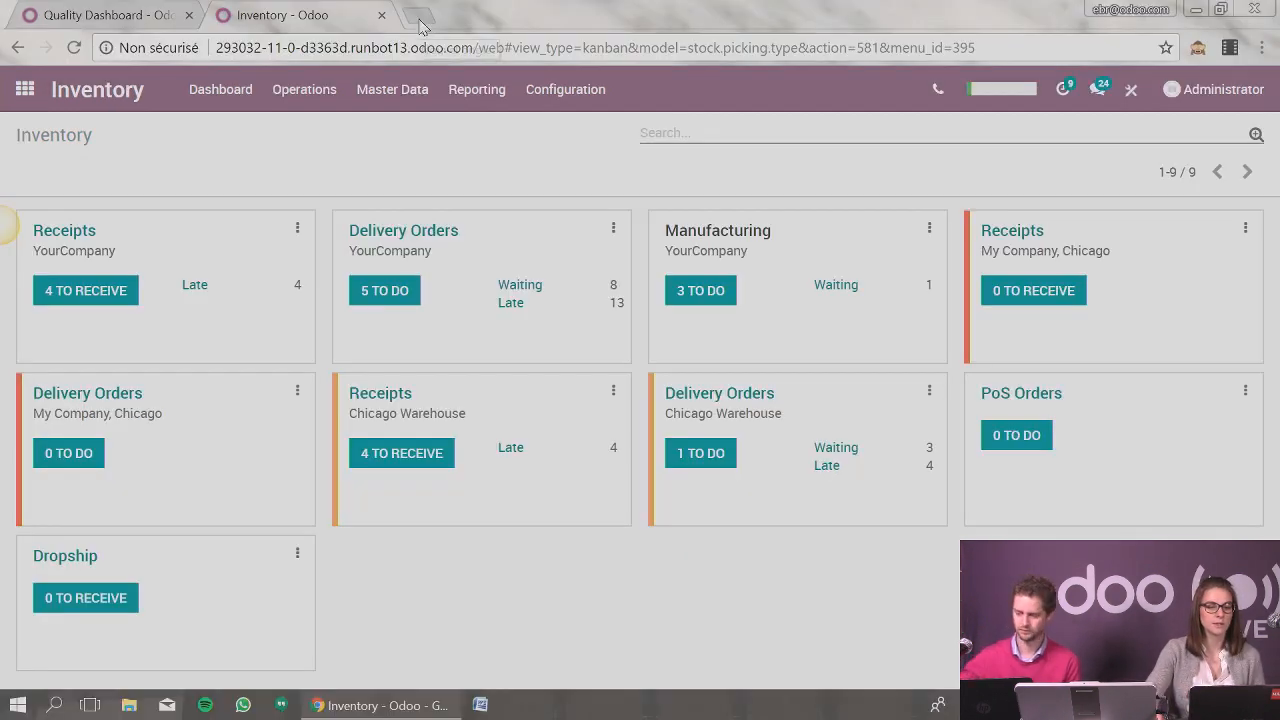
Step: Open the bookmarked Odoo training videos page in a new browser tab
left_click(428, 14)
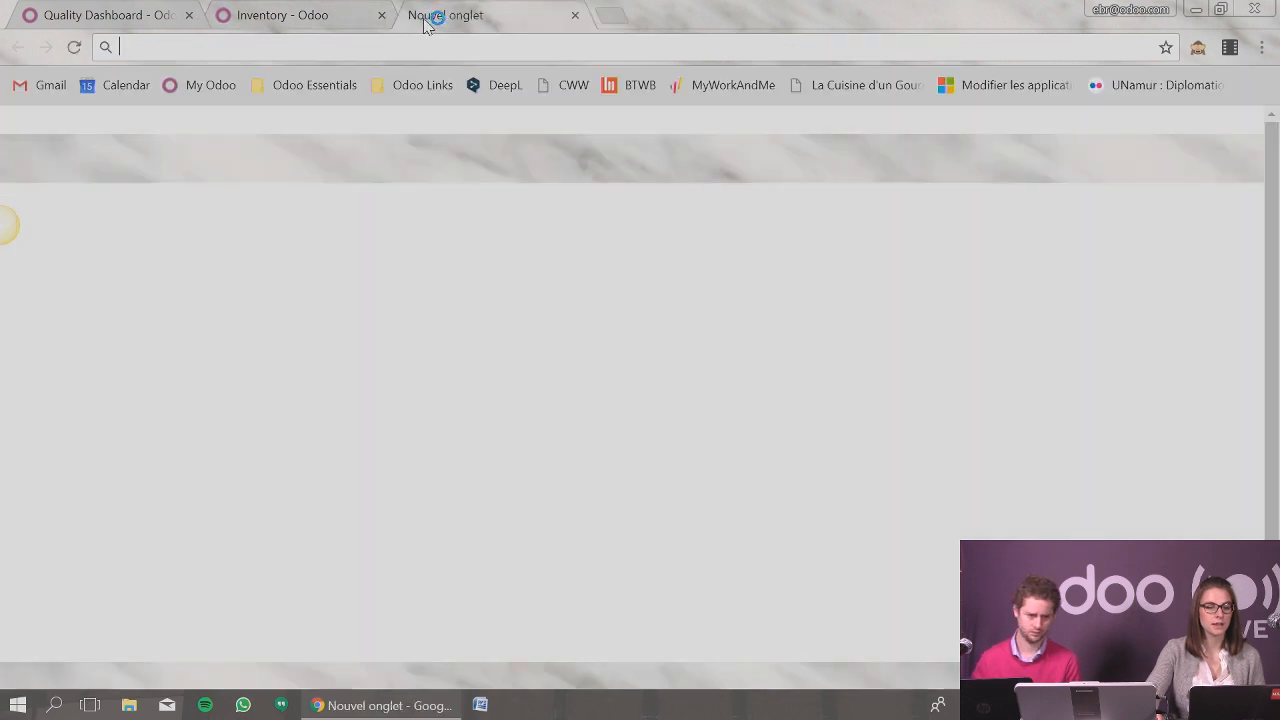
left_click(405, 86)
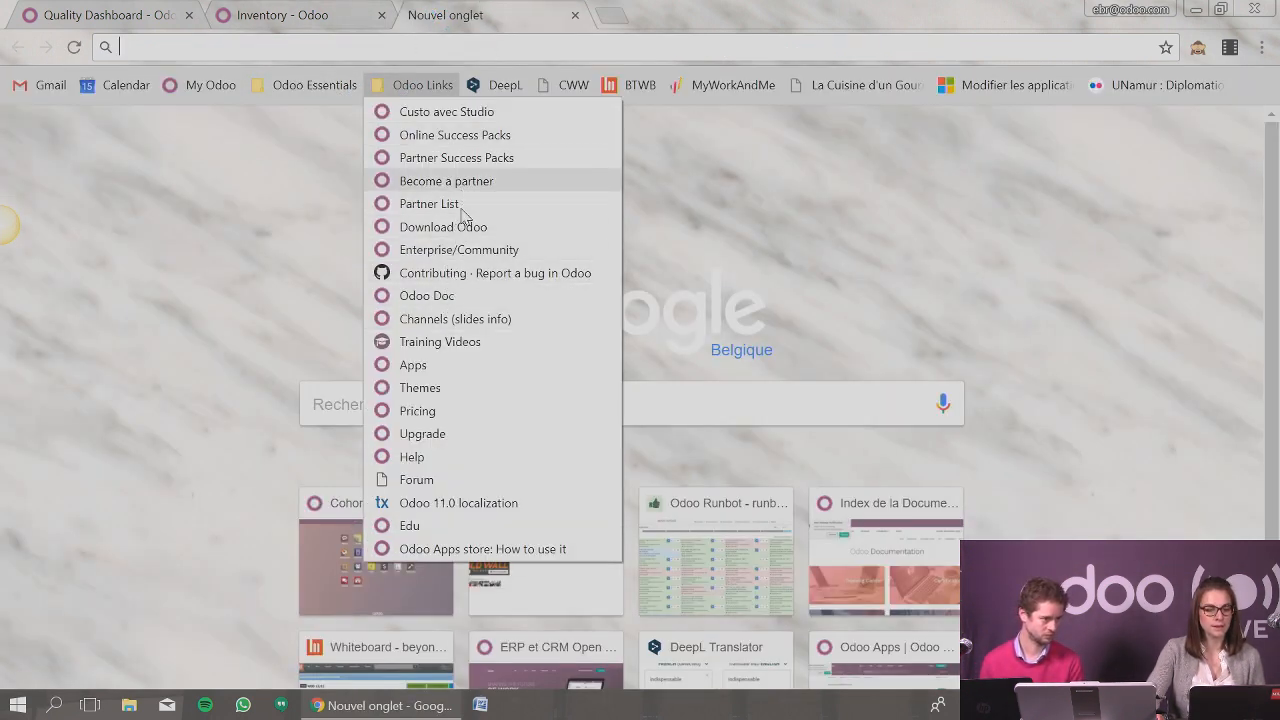
left_click(474, 342)
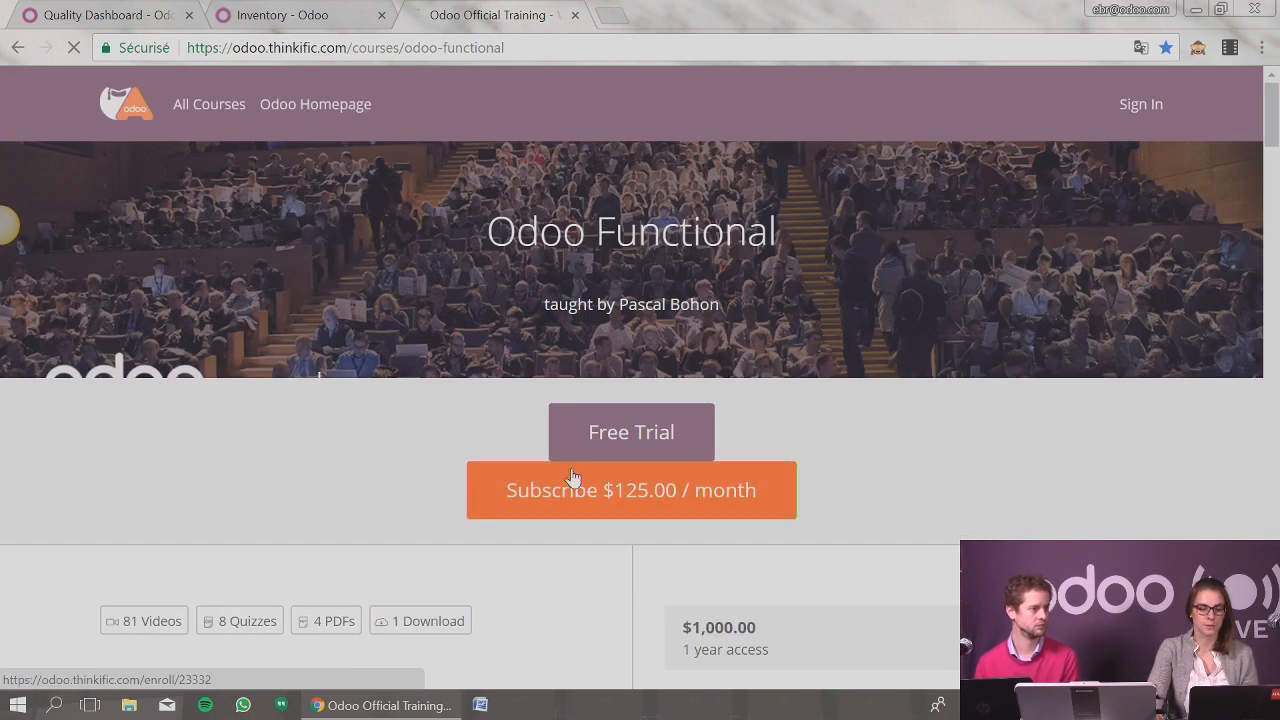
Step: Examine the Odoo Functional course's full curriculum, from the introduction to the Helpdesk section, and return to its title
scroll(794, 310, "down", 4)
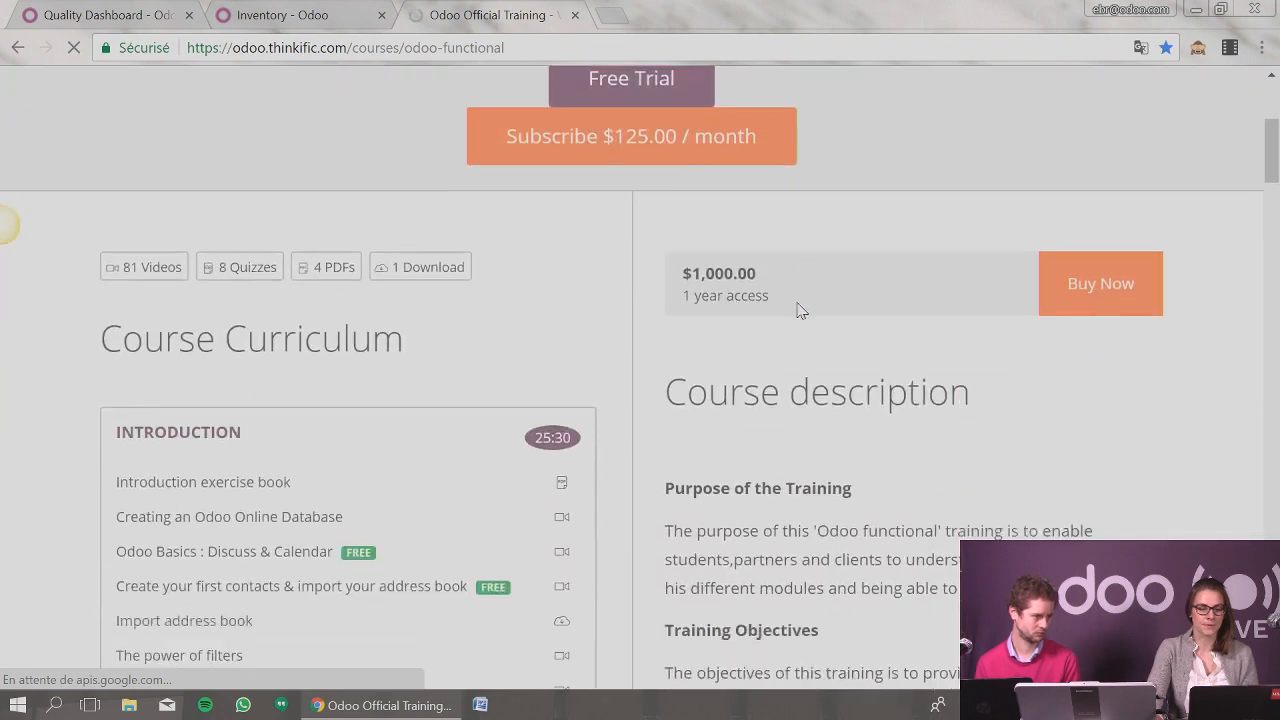
scroll(816, 308, "down", 2)
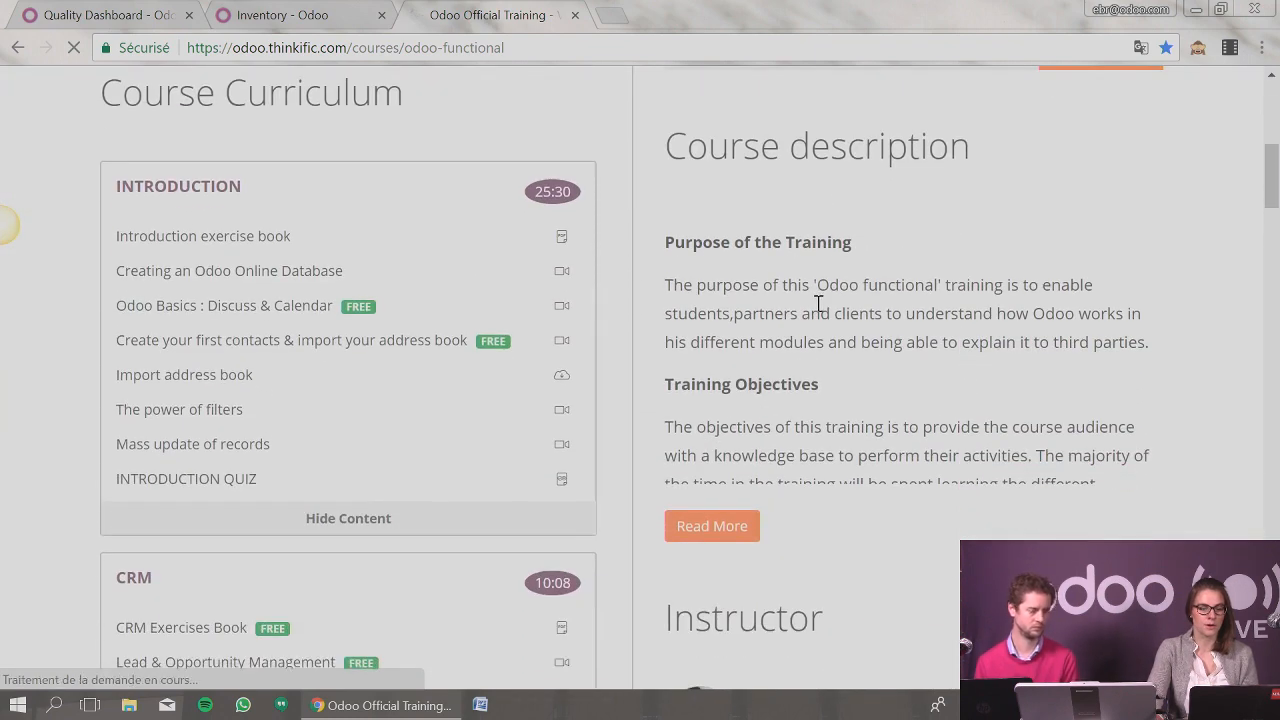
scroll(816, 306, "down", 6)
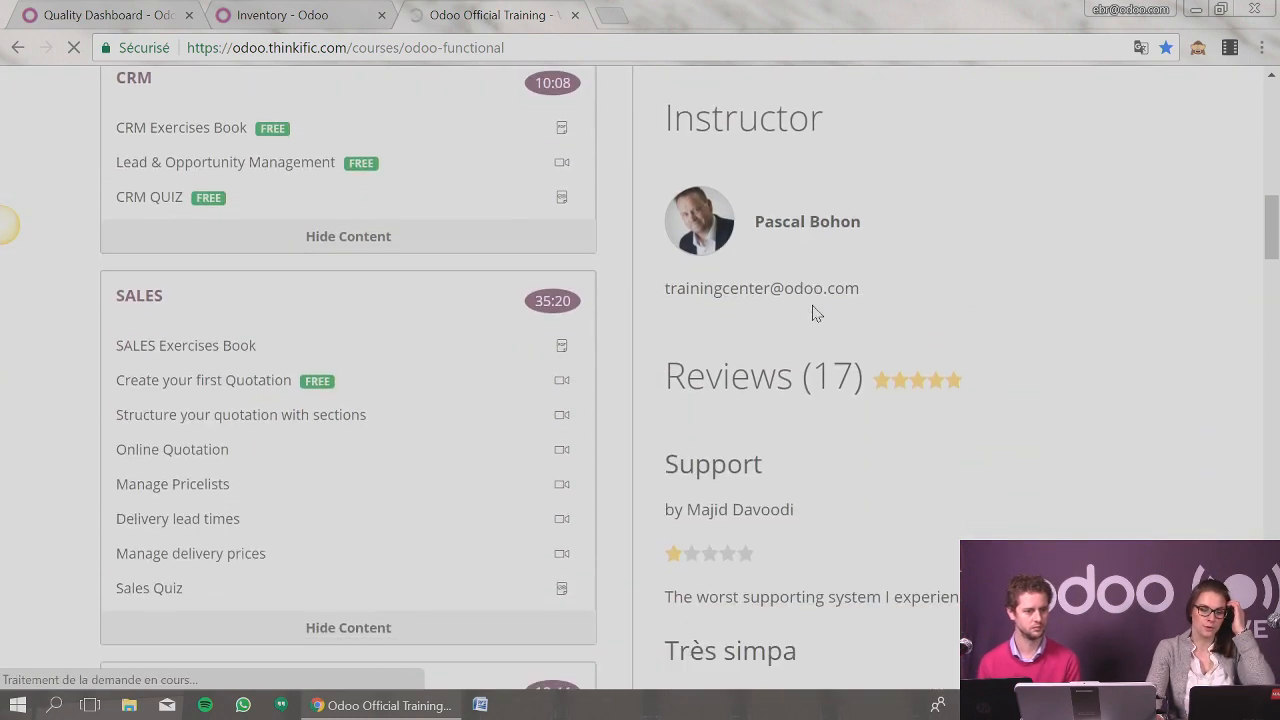
scroll(812, 313, "down", 6)
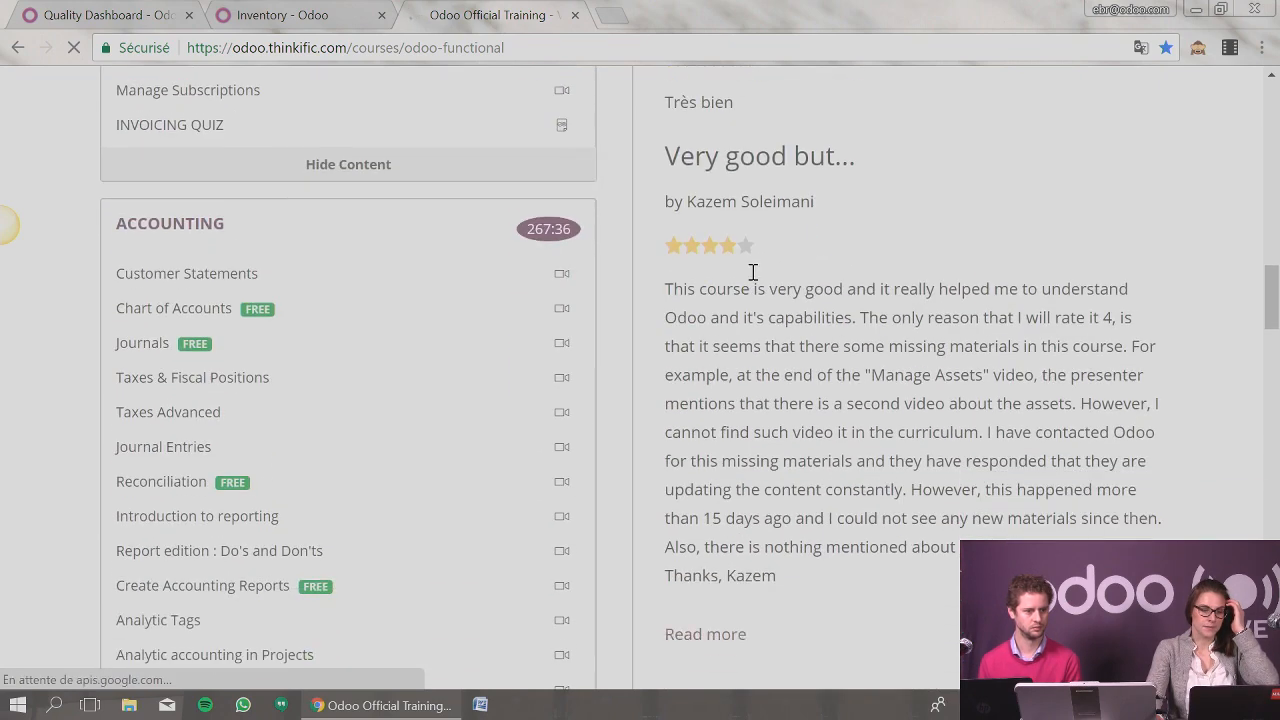
scroll(386, 235, "down", 4)
scroll(466, 400, "down", 6)
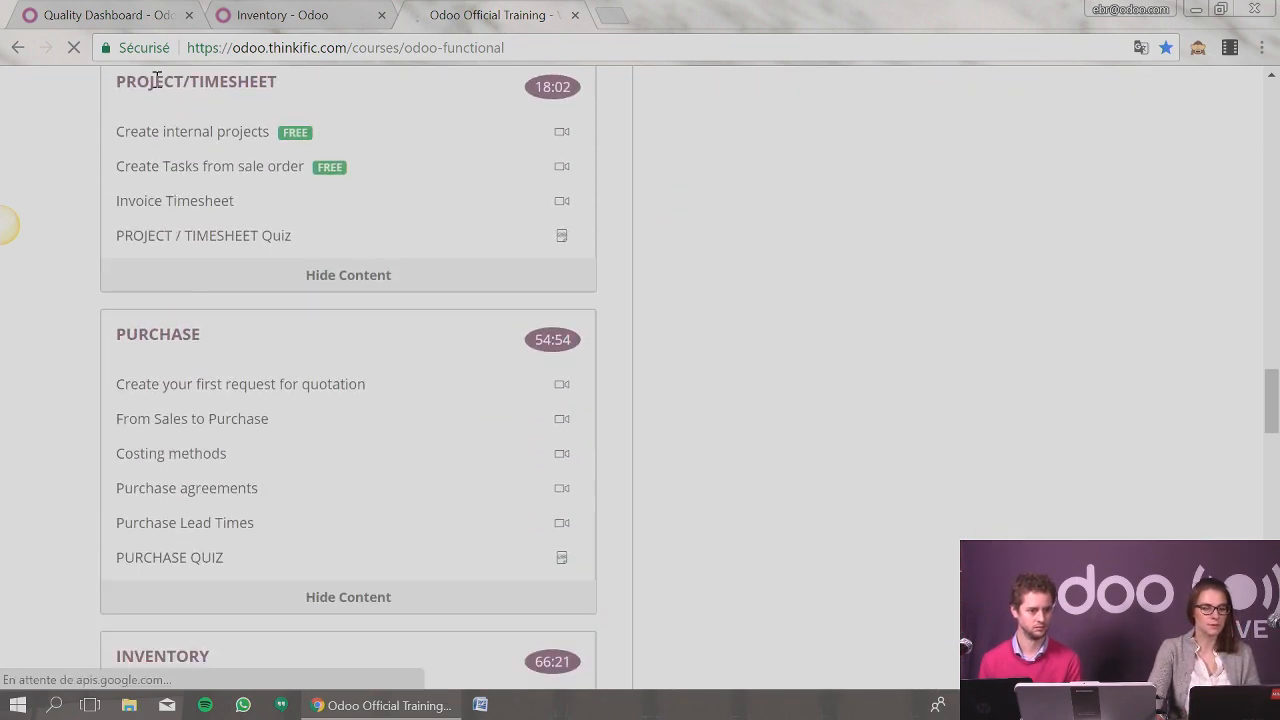
scroll(137, 320, "down", 13)
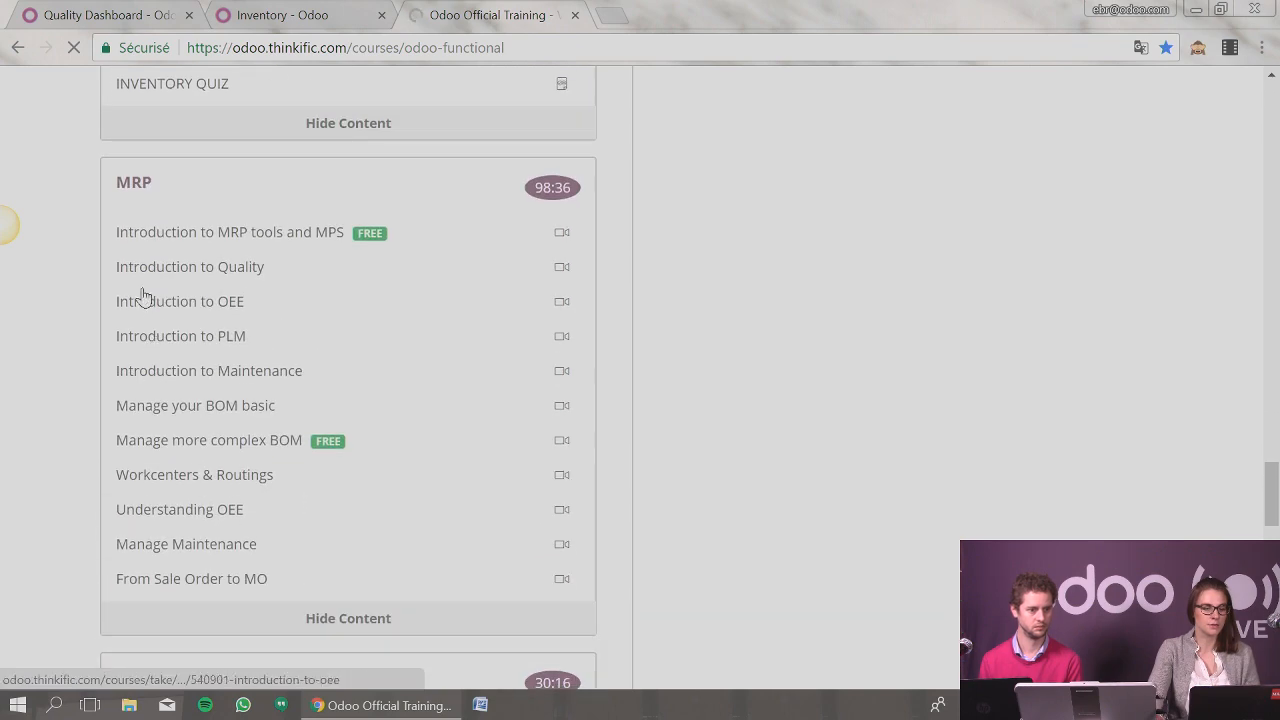
scroll(145, 296, "down", 10)
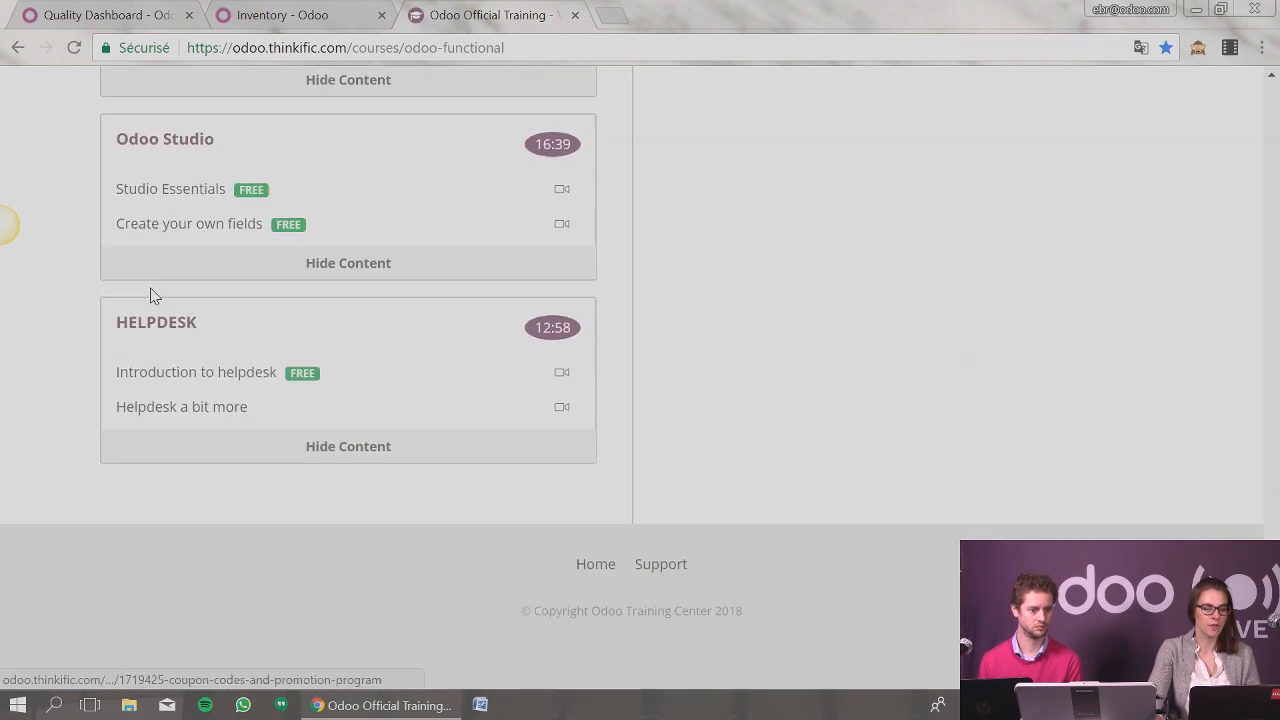
scroll(153, 297, "up", 20)
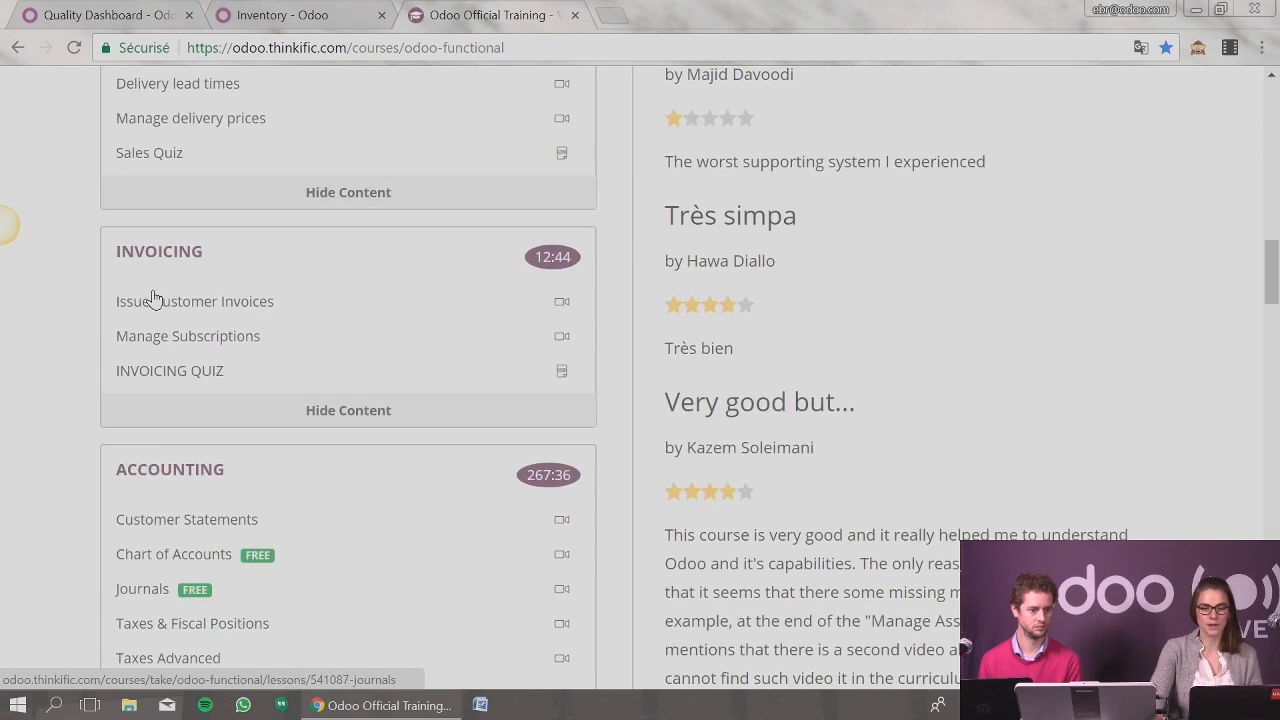
scroll(153, 297, "up", 4)
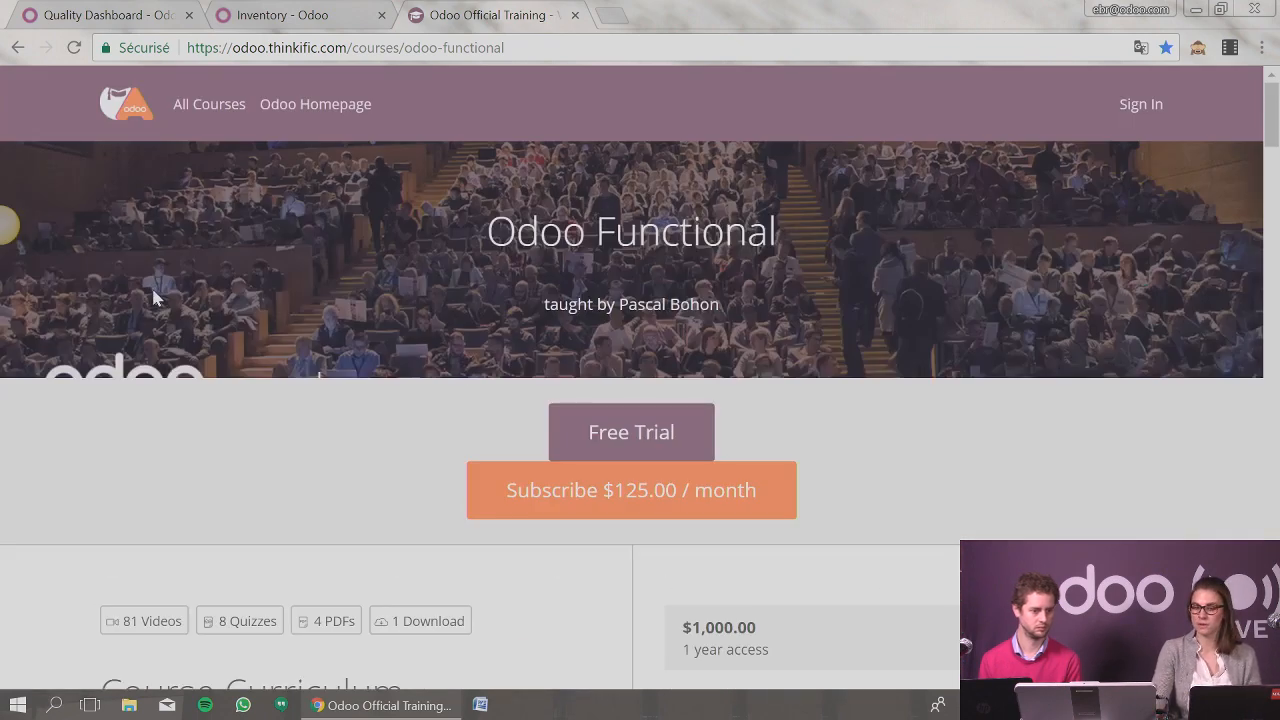
left_click_drag(490, 231, 797, 243)
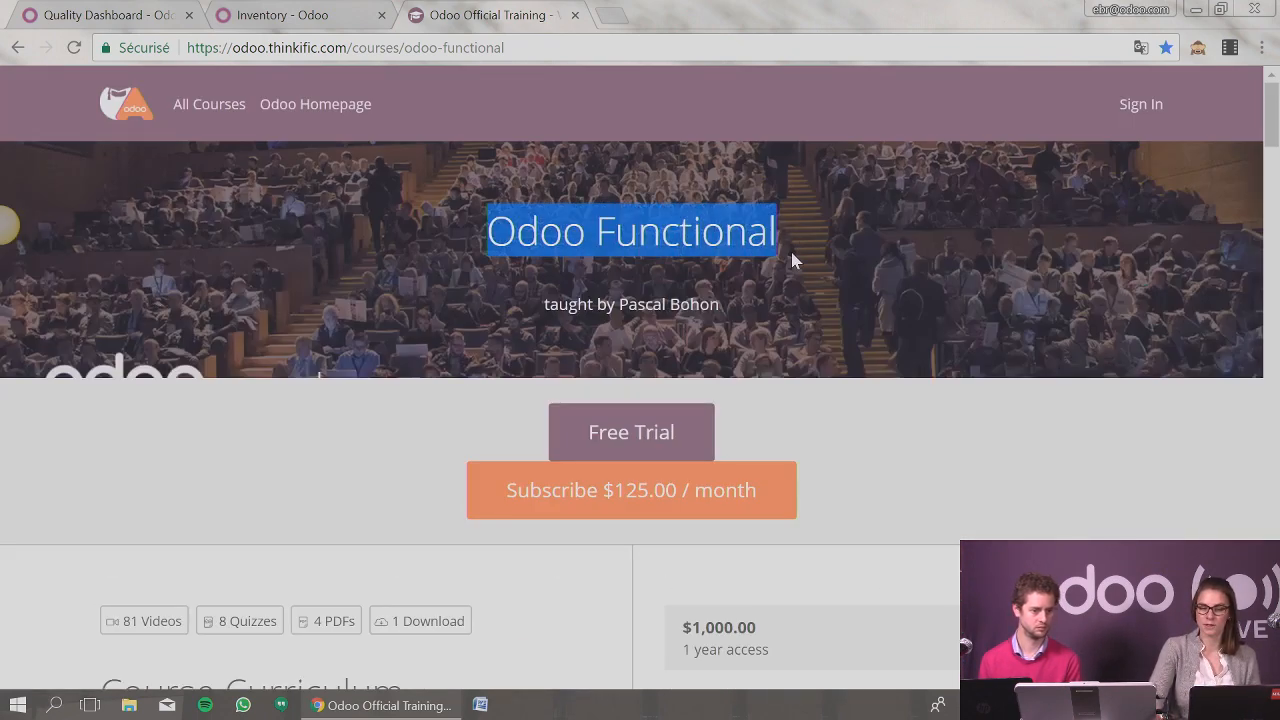
left_click(1014, 489)
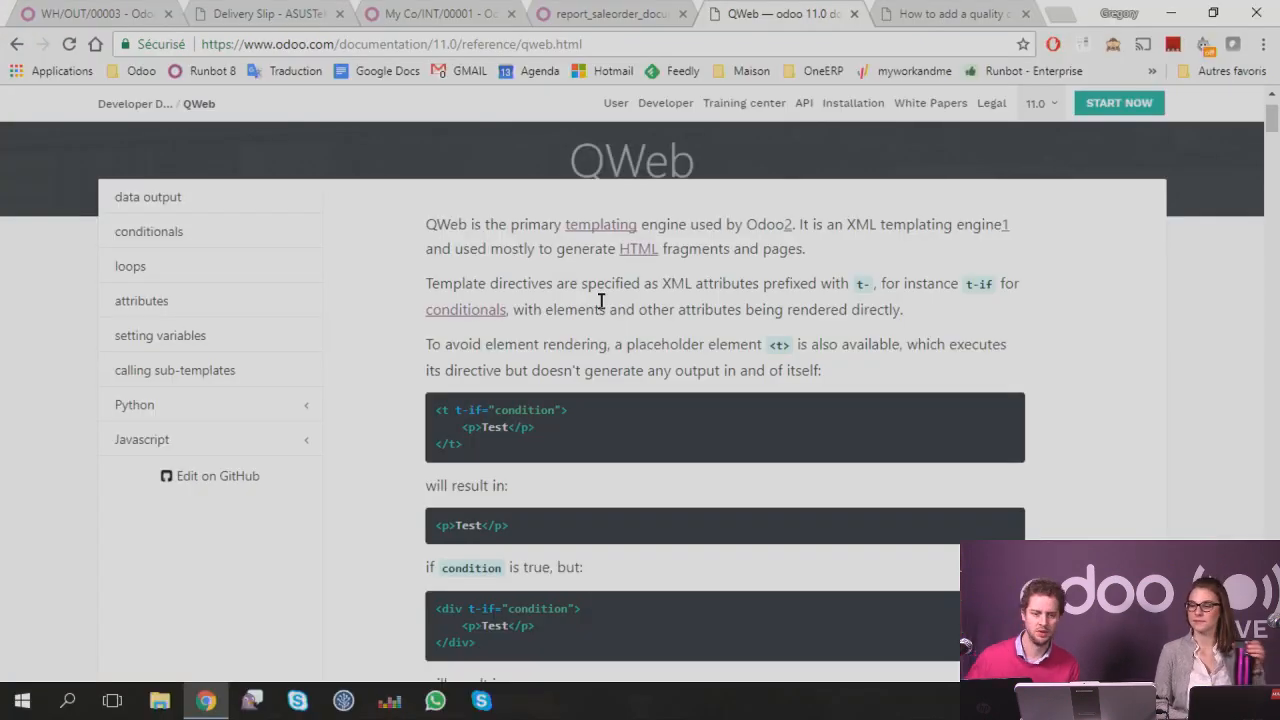
Step: Look through the Odoo 11.0 QWeb documentation, from the introduction to the section on conditionals
scroll(677, 286, "up", 1)
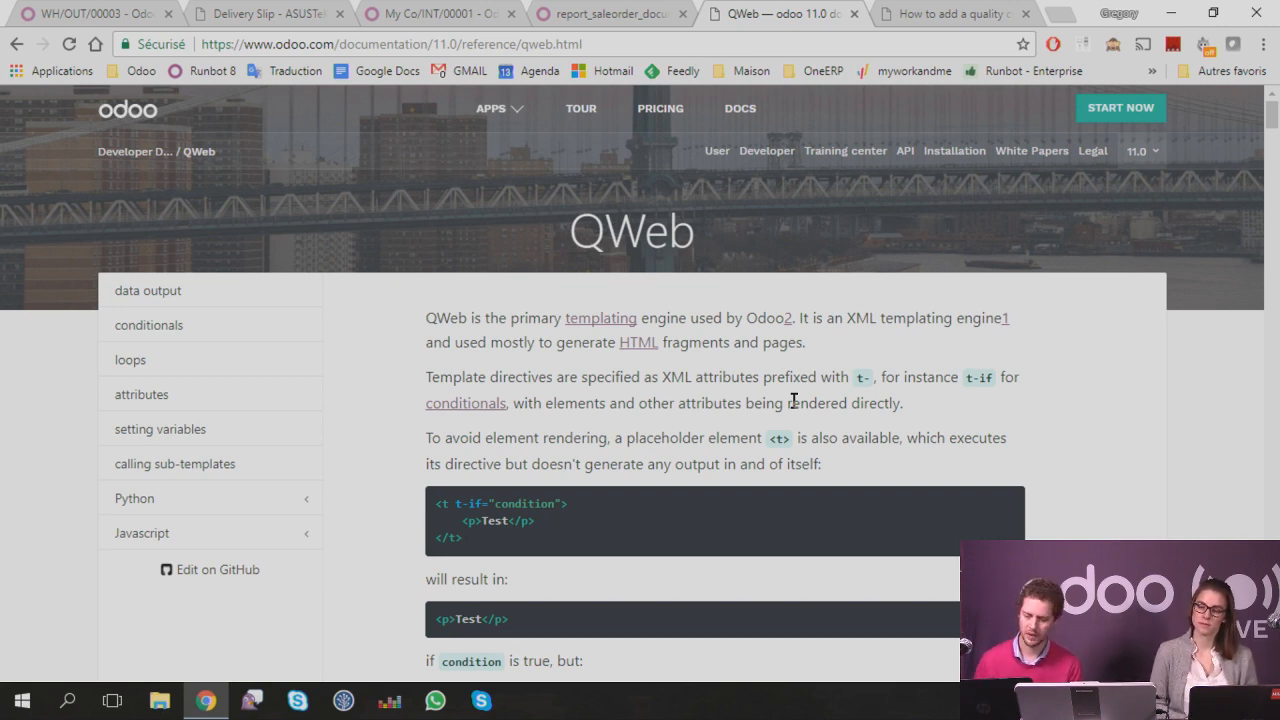
scroll(935, 395, "down", 3)
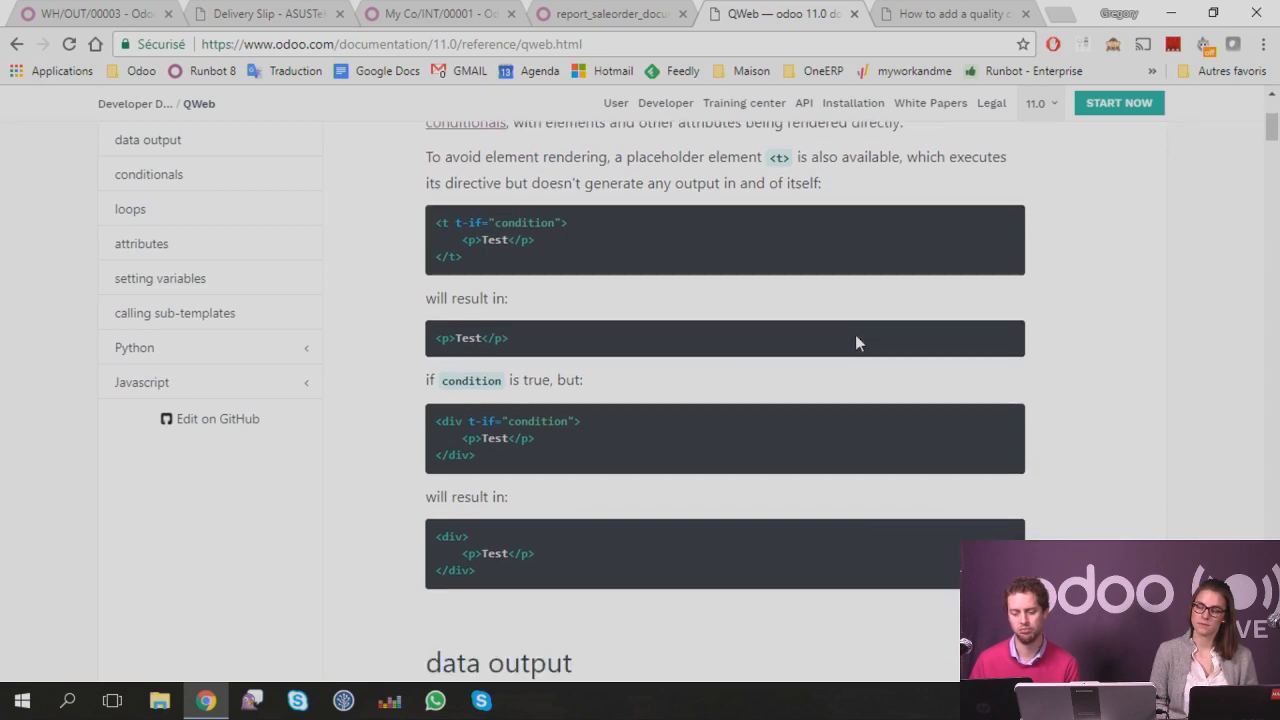
scroll(855, 343, "down", 6)
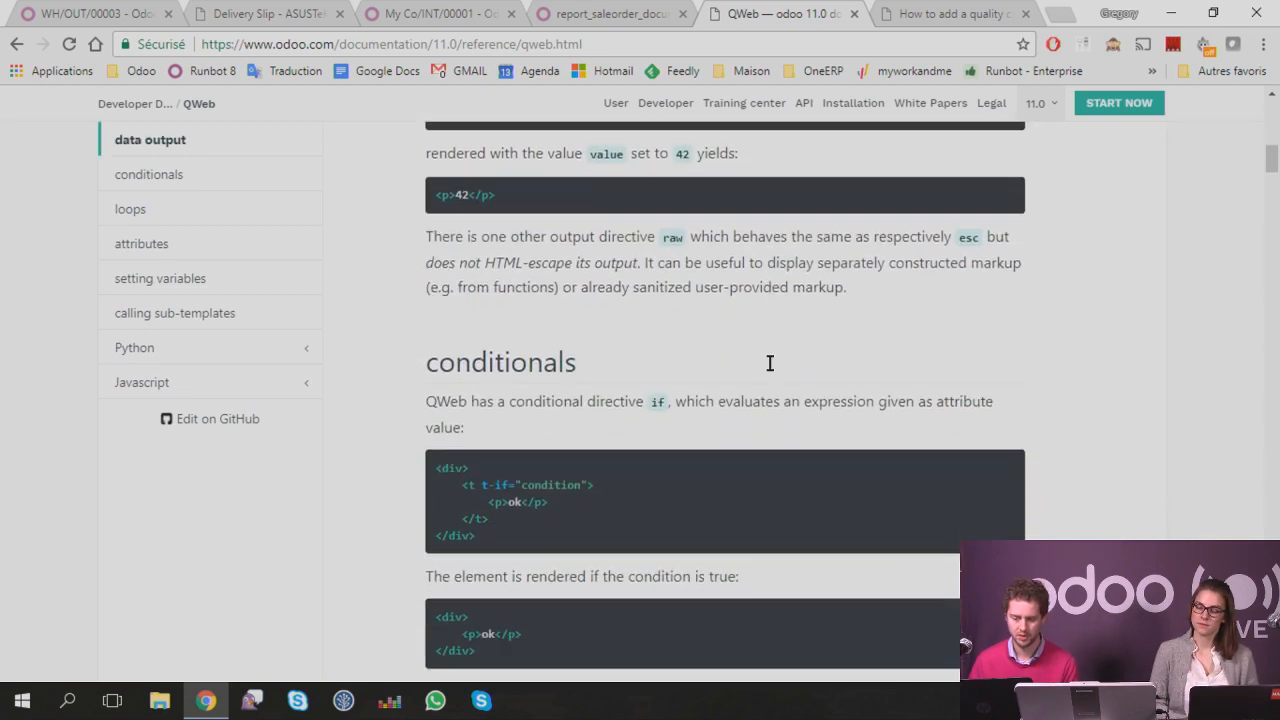
scroll(768, 362, "down", 6)
scroll(768, 362, "up", 5)
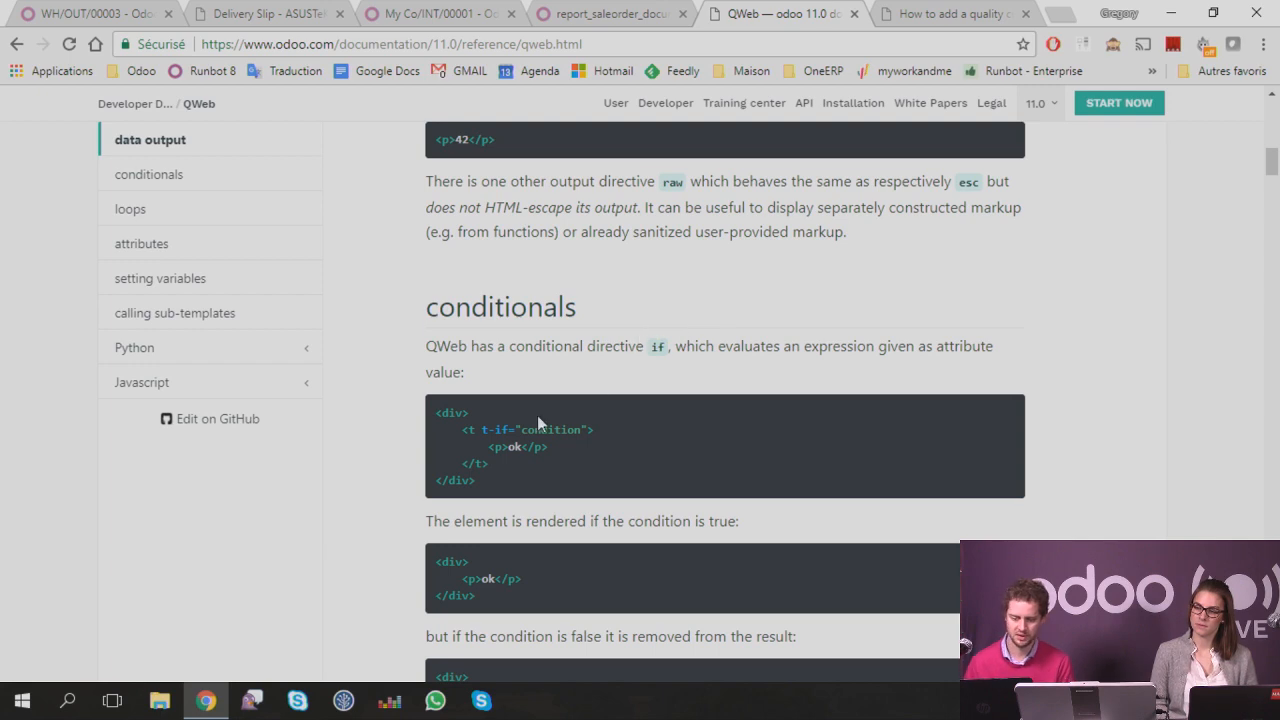
Step: Look through the QWeb documentation's conditionals, loops and attributes sections, and return to the page's introduction
left_click_drag(482, 429, 508, 429)
scroll(604, 438, "down", 1)
scroll(604, 438, "down", 7)
scroll(466, 450, "down", 5)
scroll(470, 445, "down", 10)
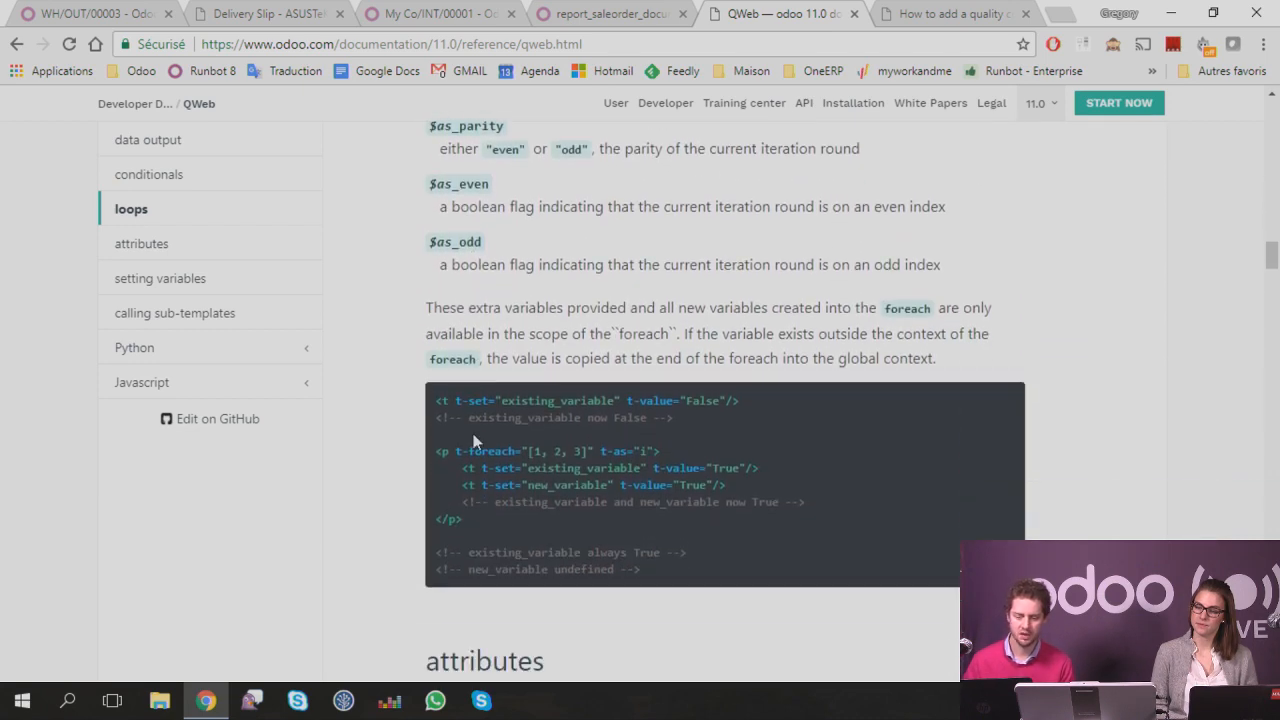
scroll(474, 442, "down", 5)
scroll(572, 386, "down", 5)
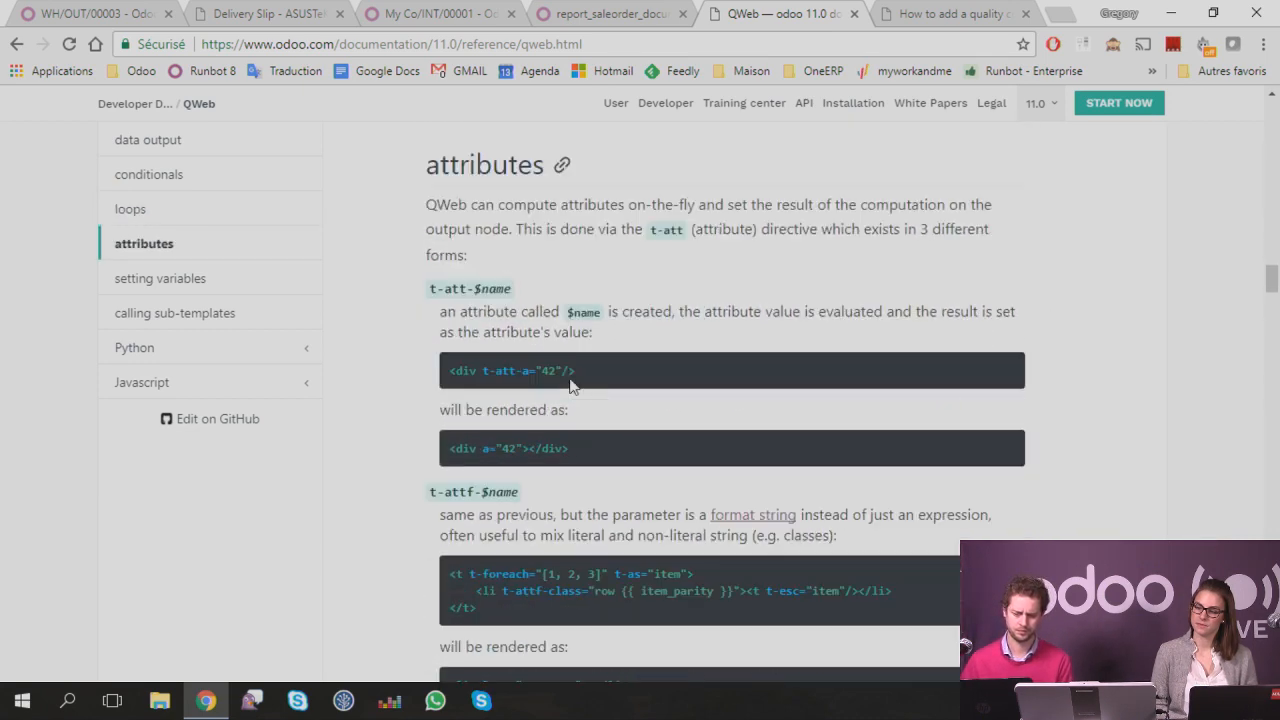
scroll(586, 384, "up", 15)
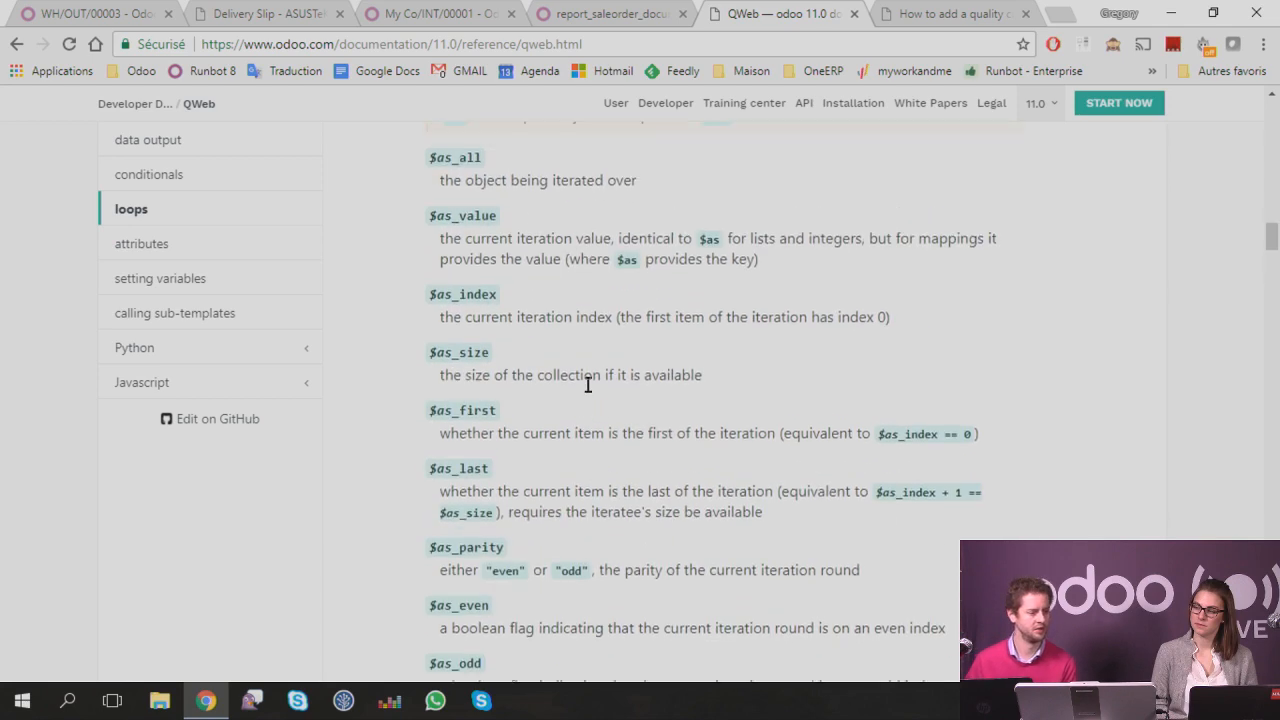
scroll(588, 385, "up", 1)
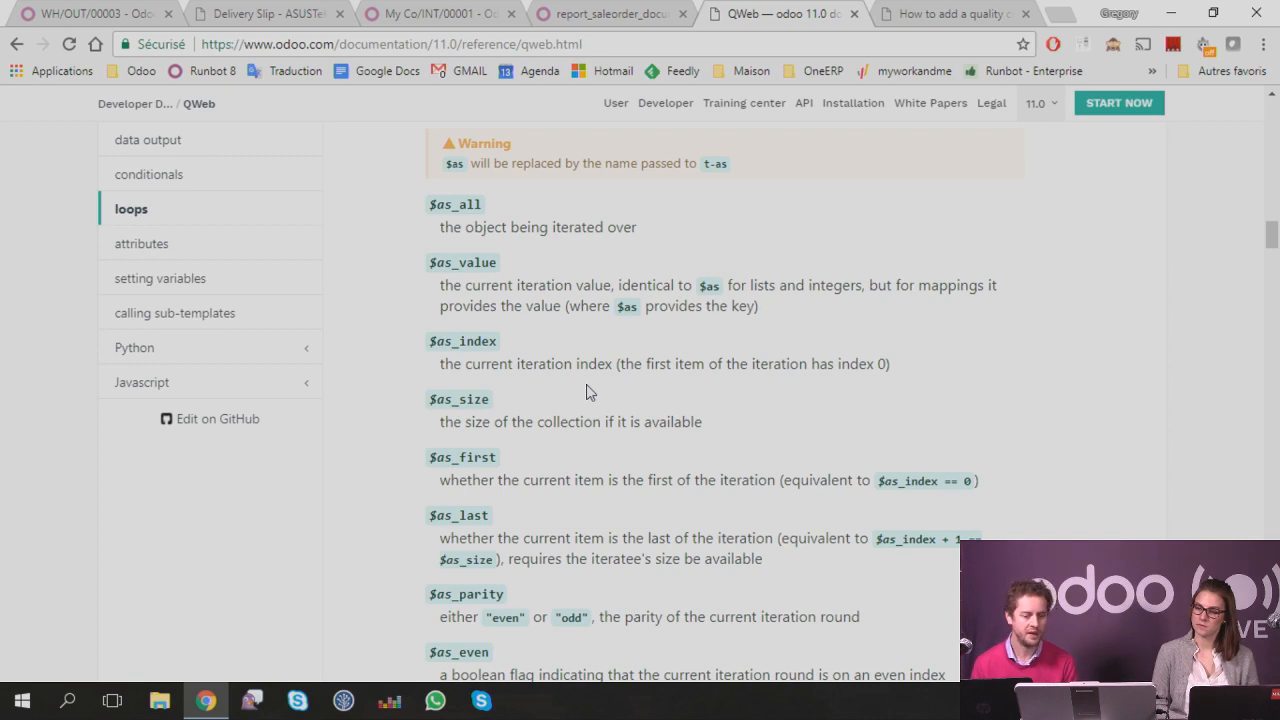
scroll(590, 393, "up", 15)
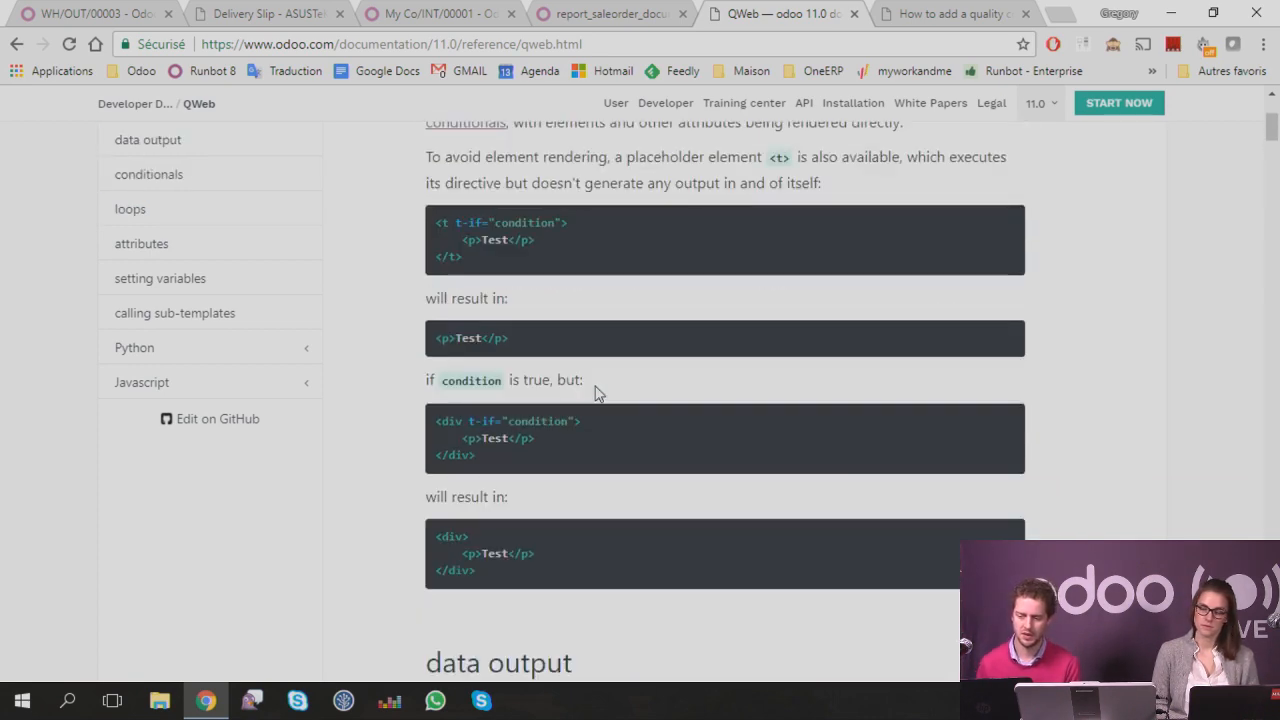
scroll(595, 393, "up", 3)
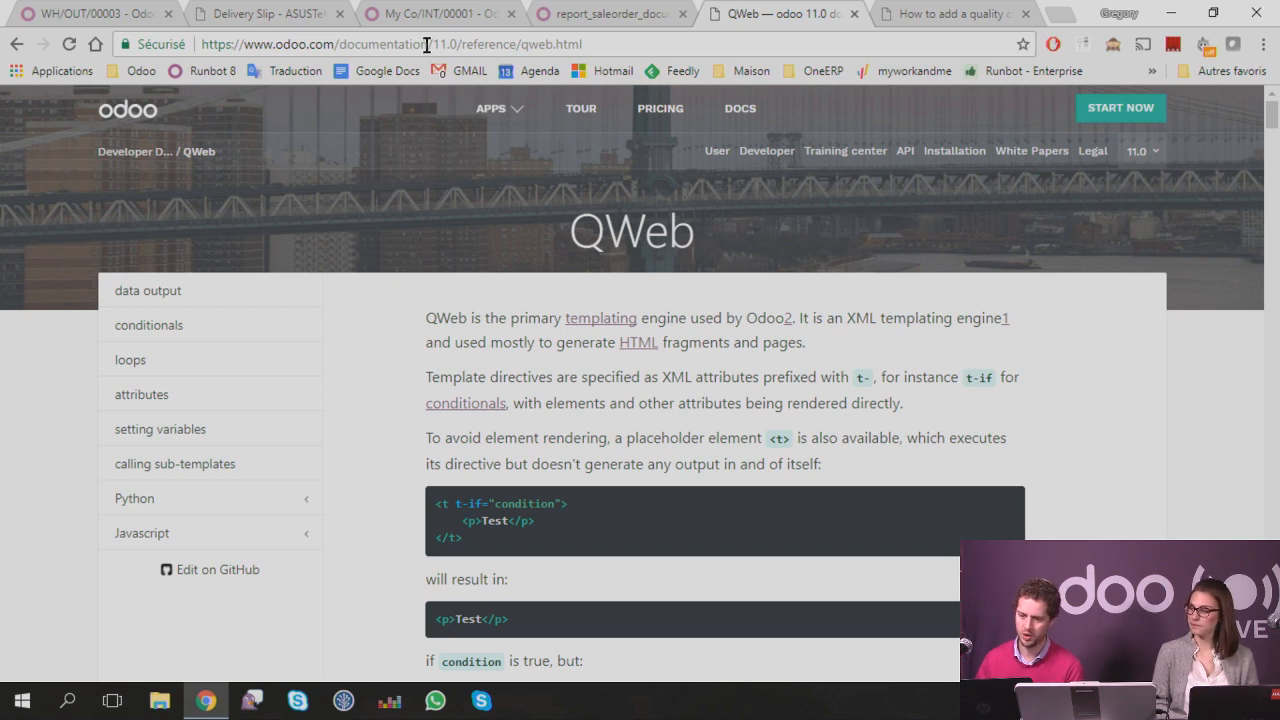
Step: Open the Odoo 11.0 developer documentation index and look over its tutorials, setup and reference topics
left_click_drag(461, 44, 748, 44)
key("BackSpace")
key("Return")
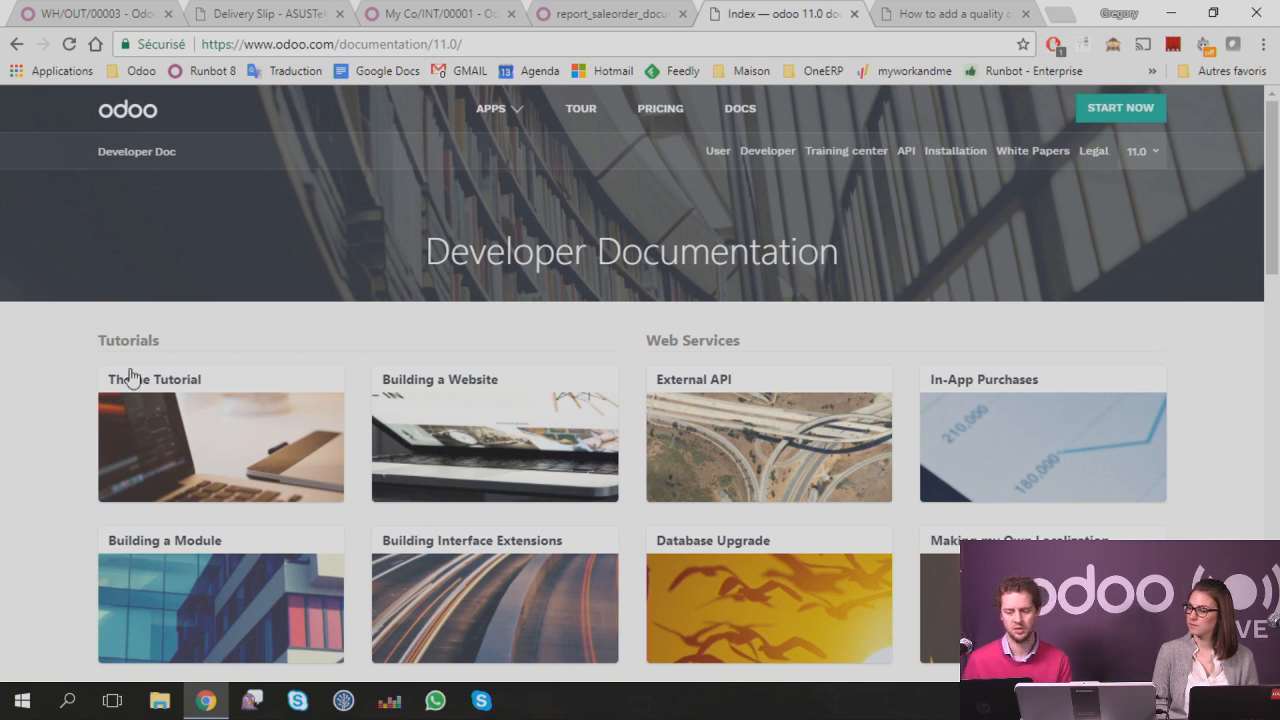
scroll(69, 394, "down", 1)
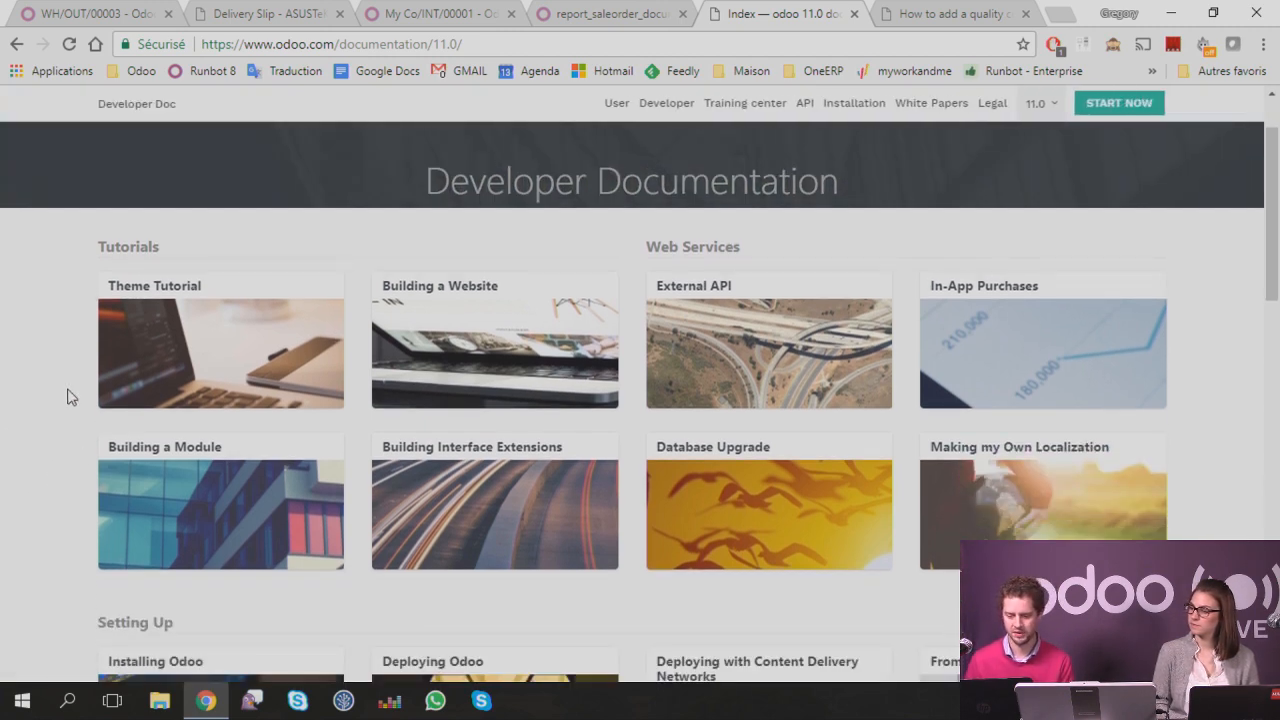
scroll(69, 396, "down", 3)
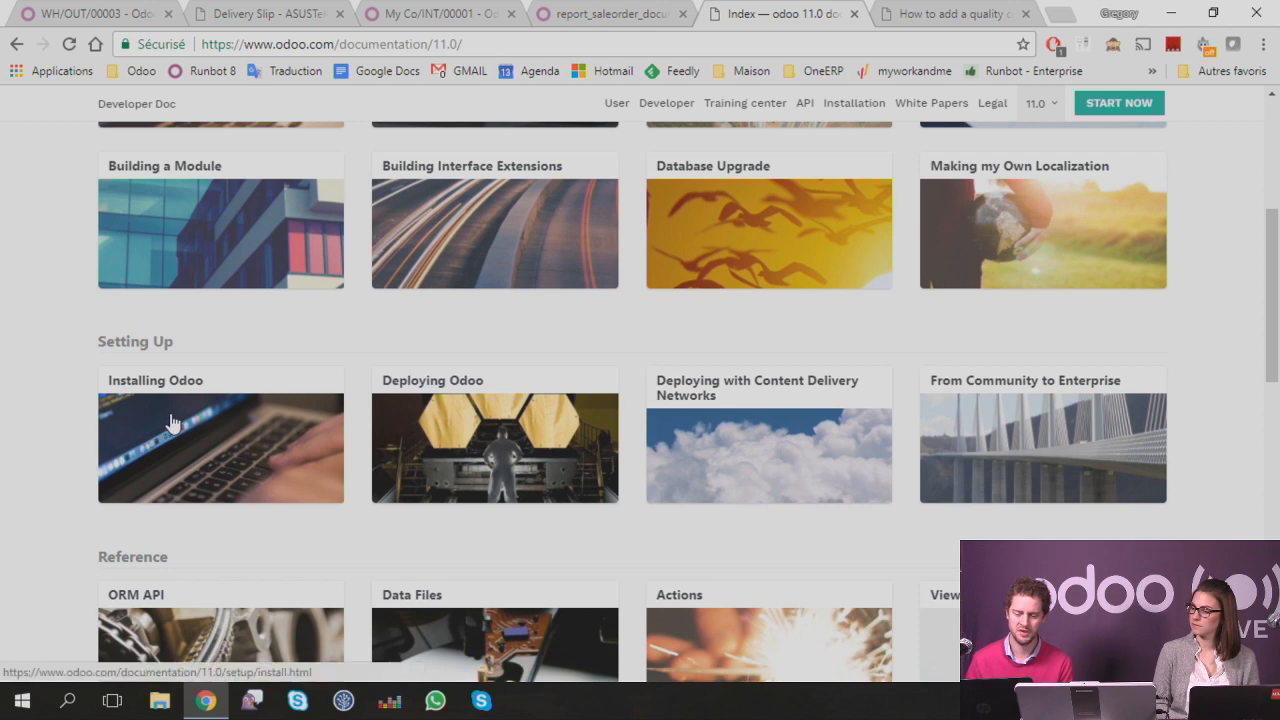
scroll(172, 423, "down", 6)
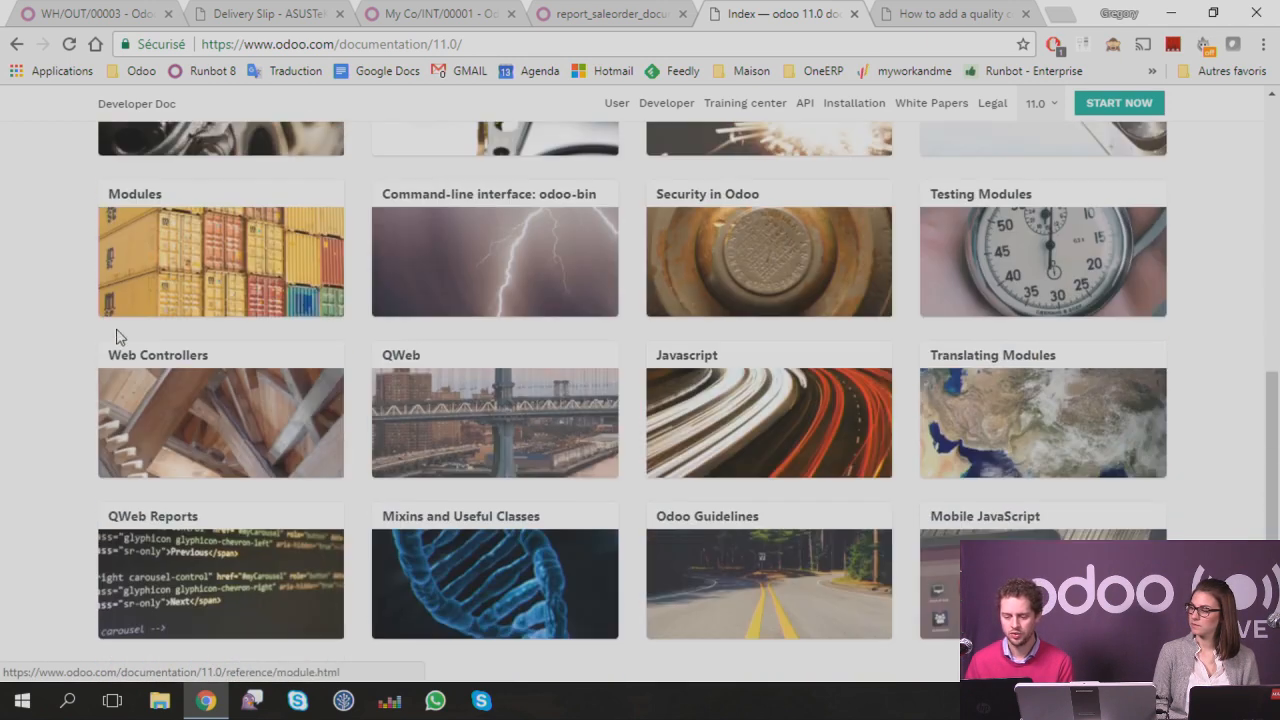
scroll(243, 337, "down", 1)
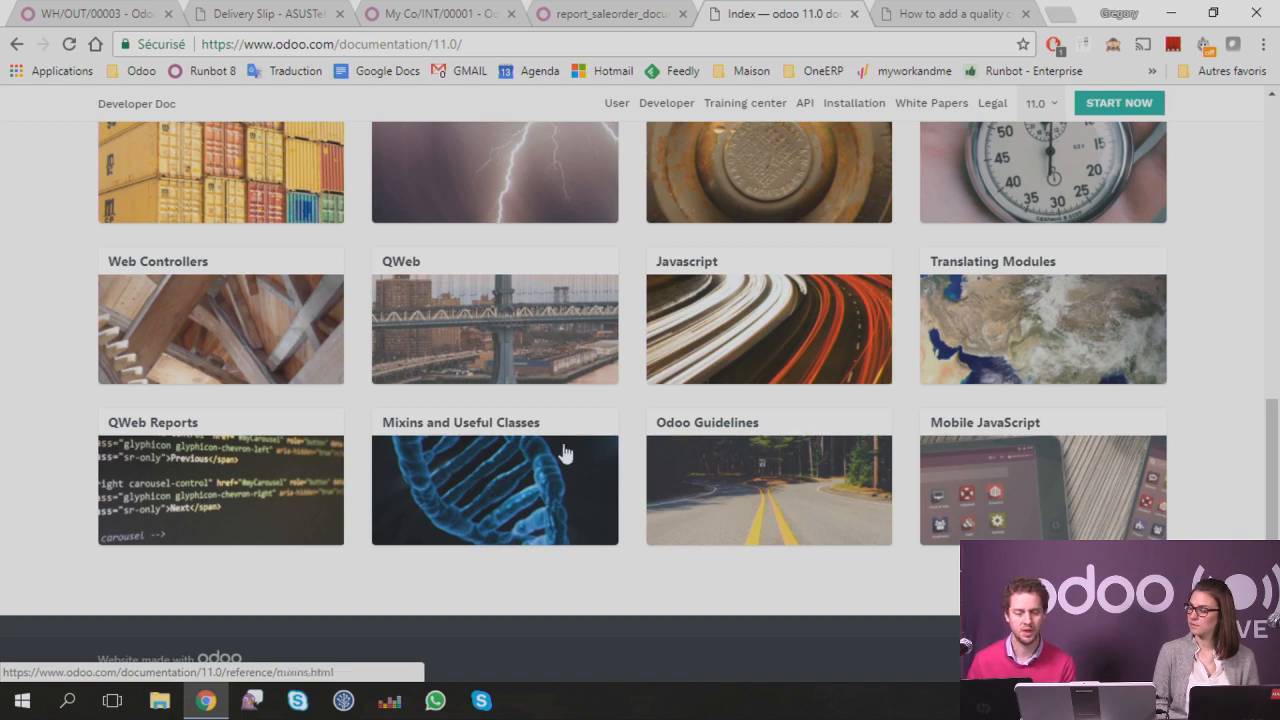
scroll(565, 453, "up", 15)
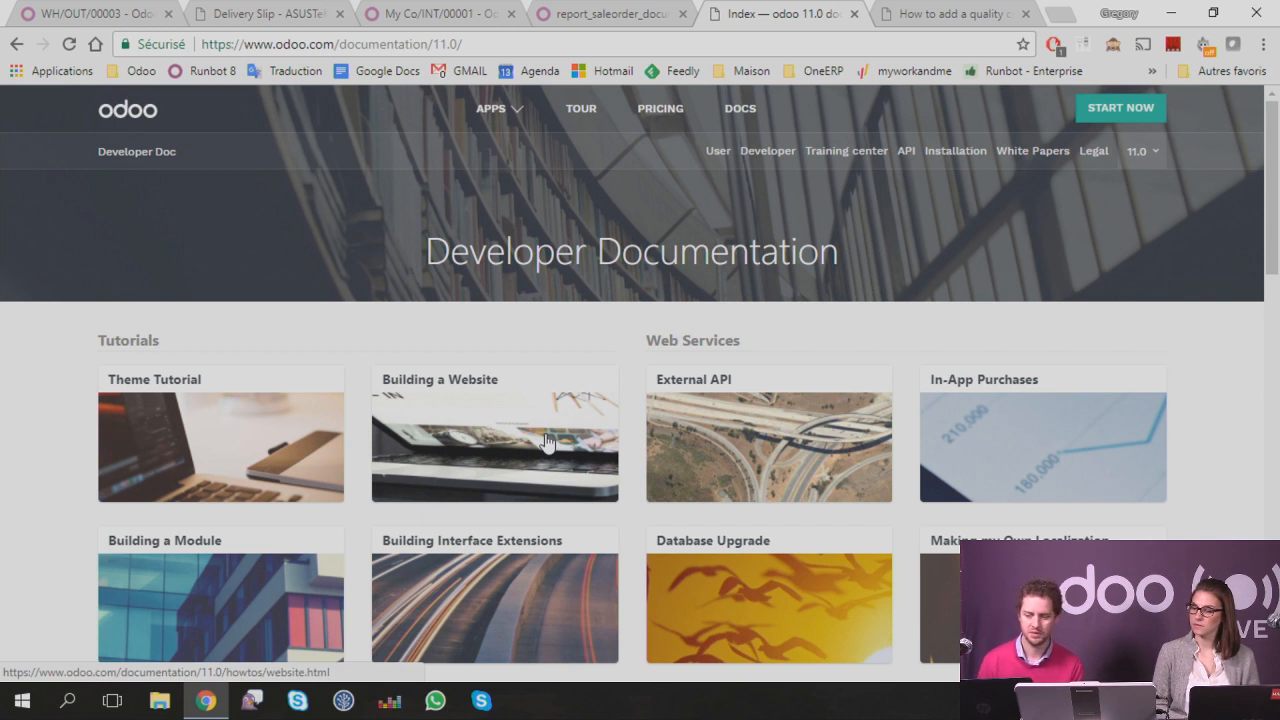
Step: Open the Odoo user documentation and look over its application guides and Practical Information topics
left_click(717, 155)
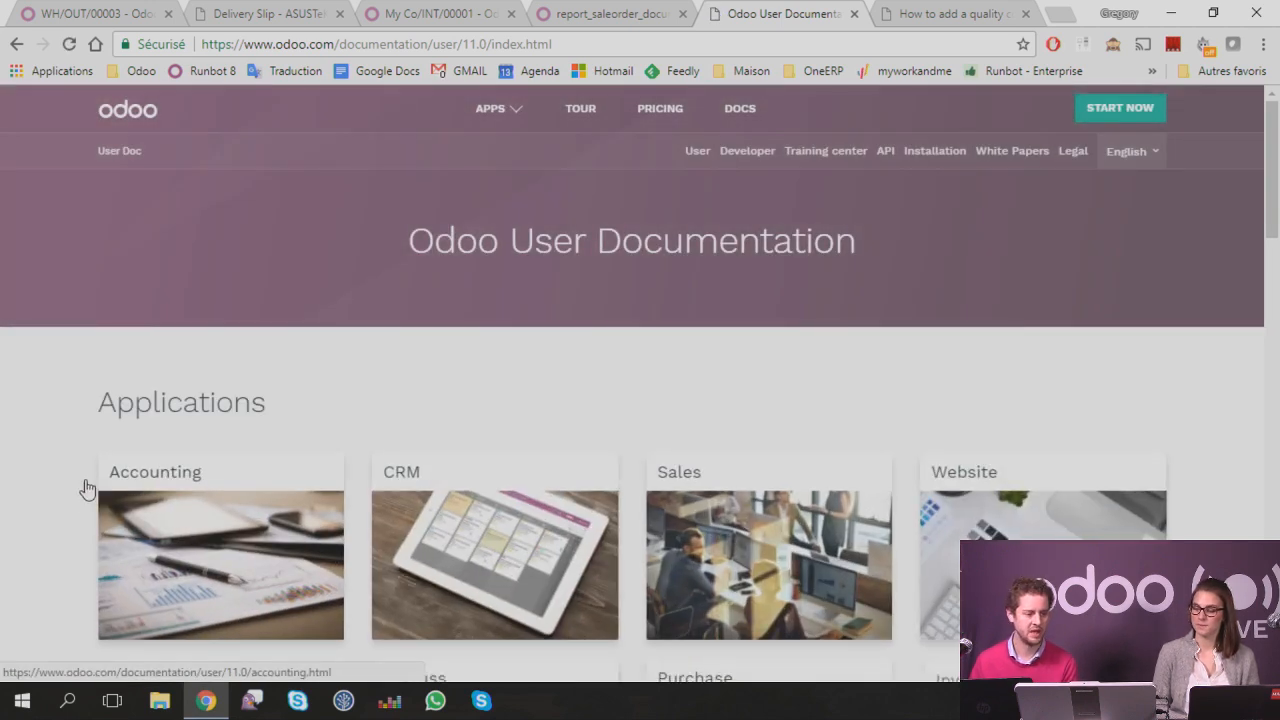
scroll(143, 530, "down", 3)
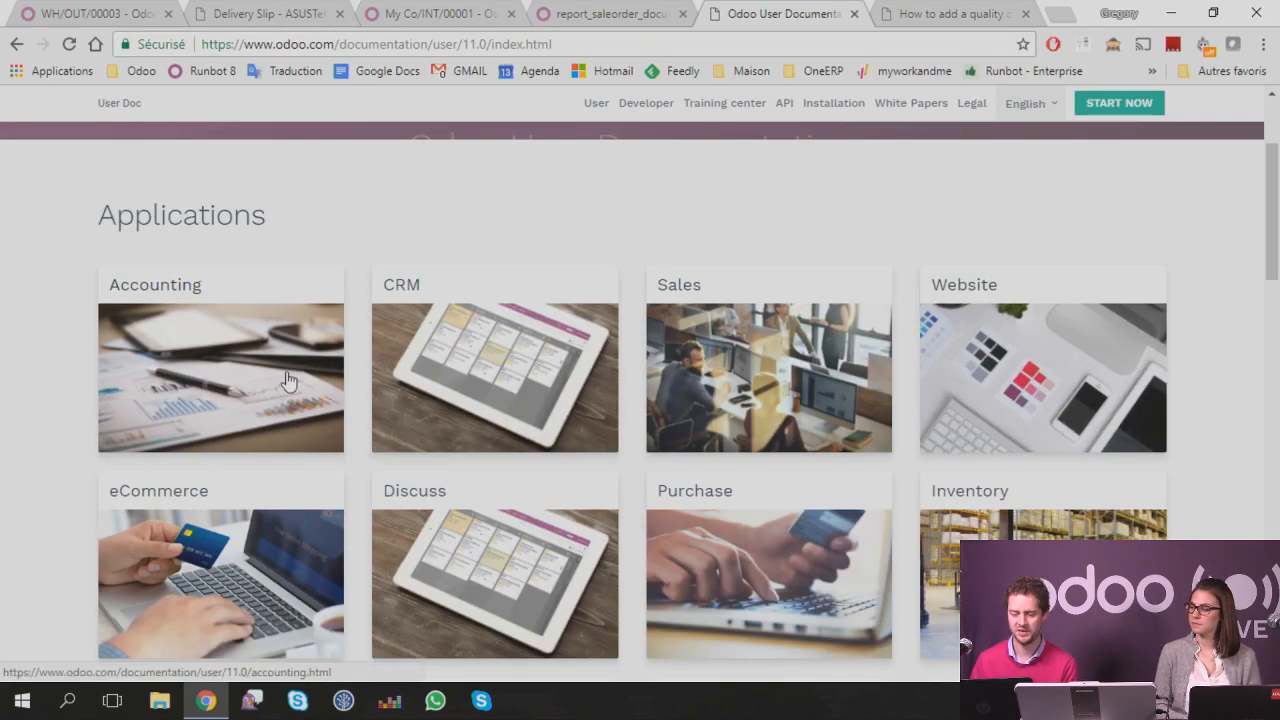
scroll(293, 381, "down", 15)
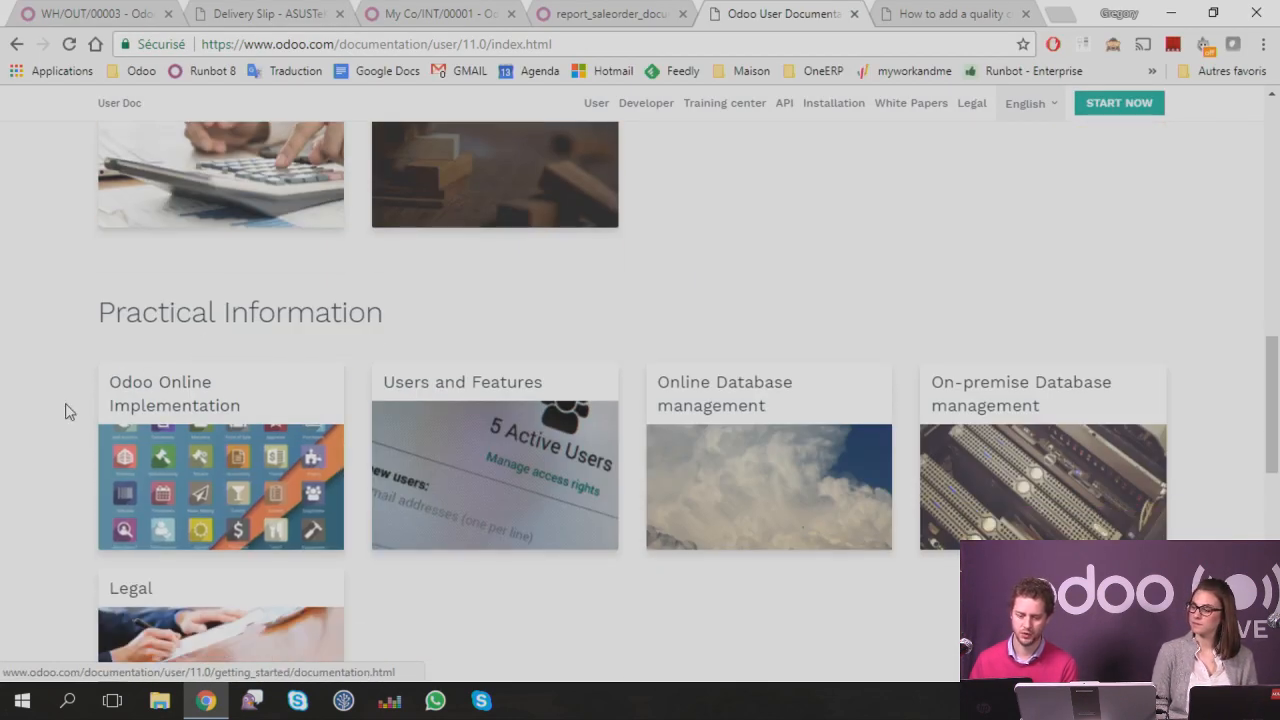
scroll(65, 411, "down", 3)
scroll(95, 340, "up", 1)
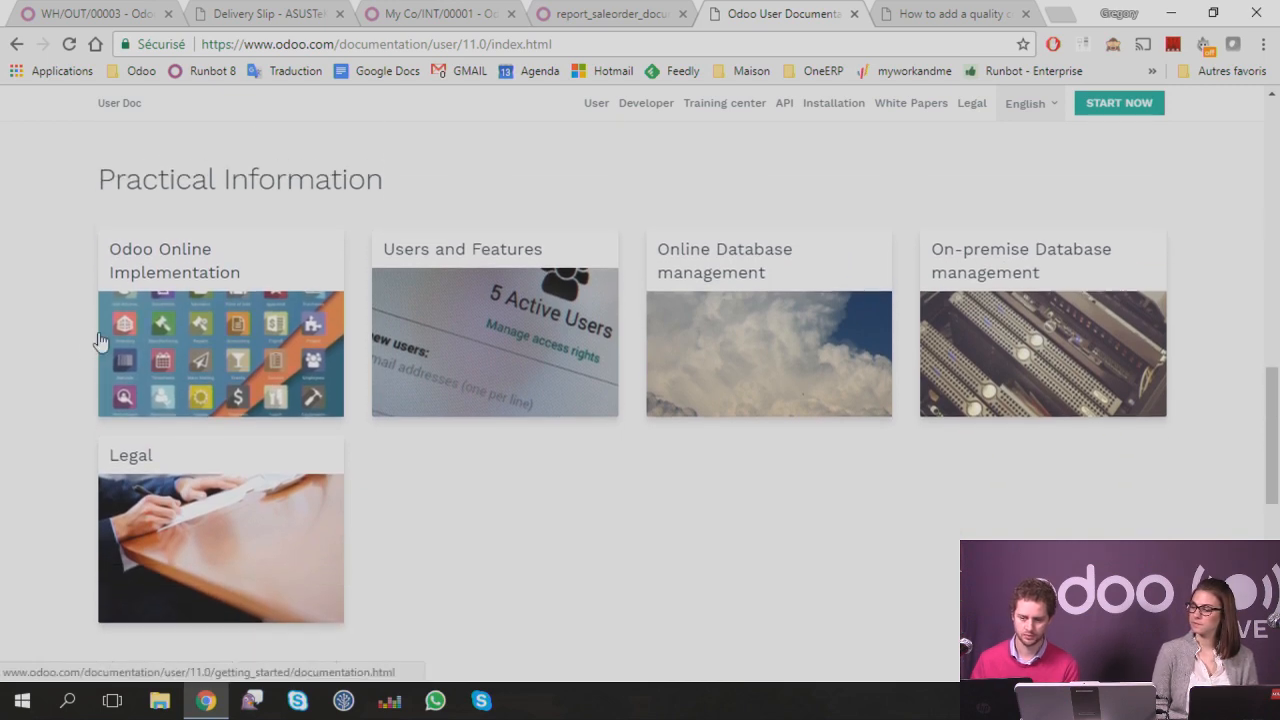
Step: Read through the Odoo Online Implementation guide to its Subscription Services section, and return to the start of the user documentation index
left_click(222, 413)
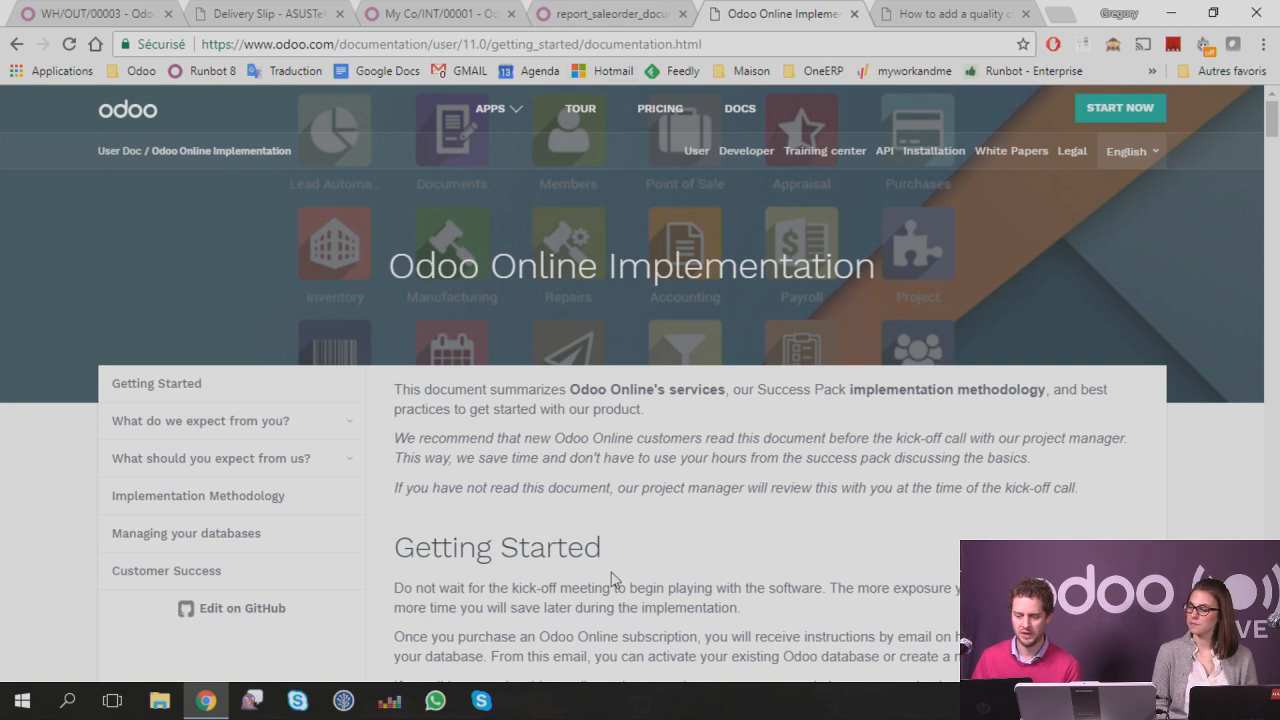
scroll(835, 432, "down", 1)
scroll(835, 432, "down", 1)
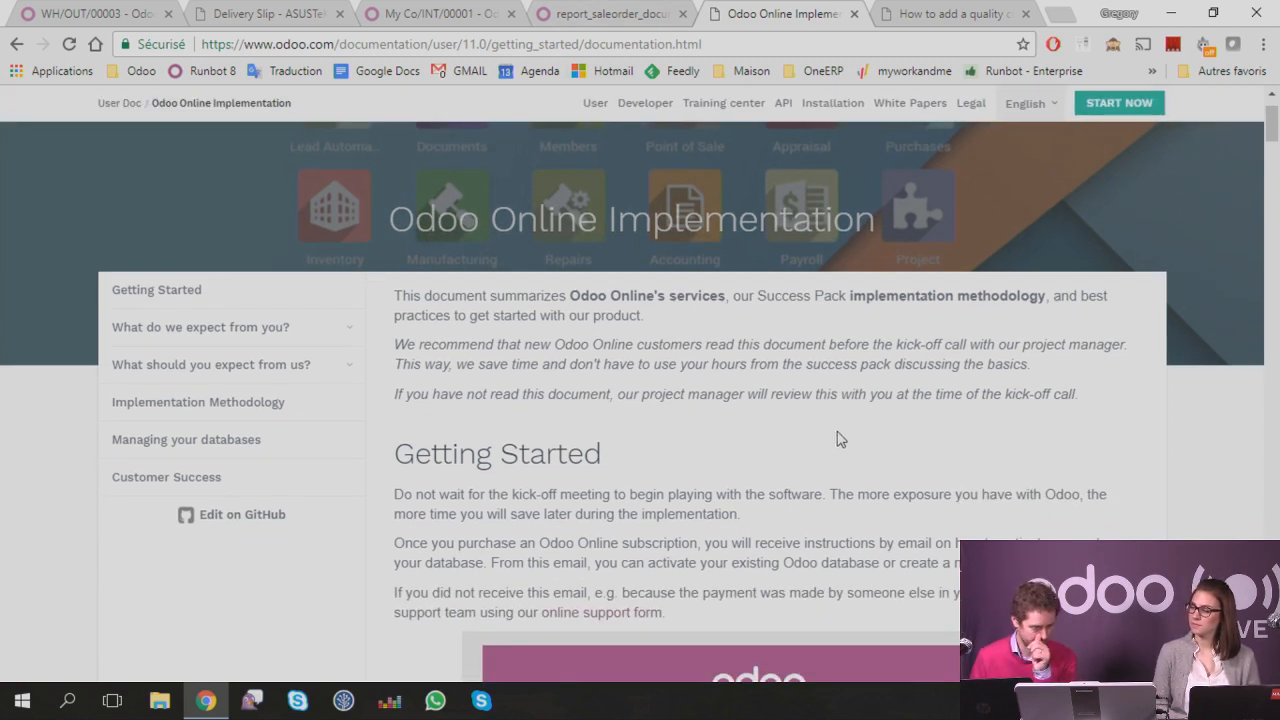
scroll(396, 508, "down", 8)
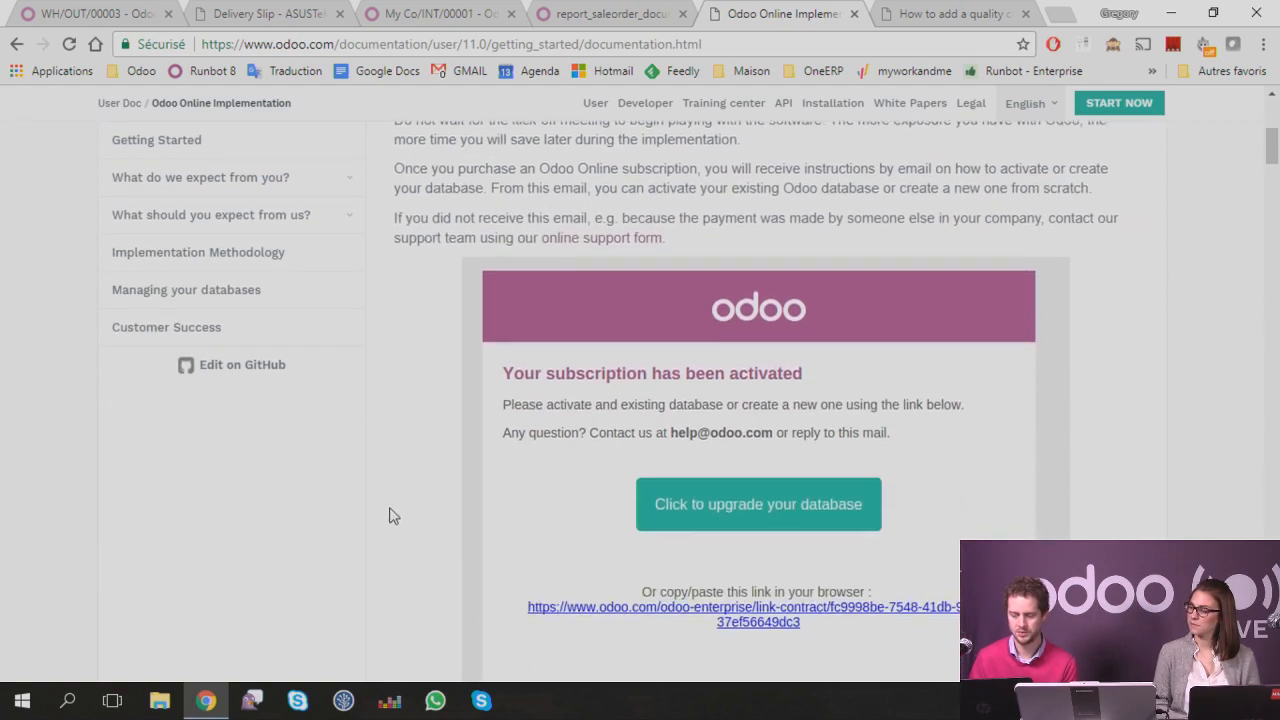
scroll(396, 508, "down", 20)
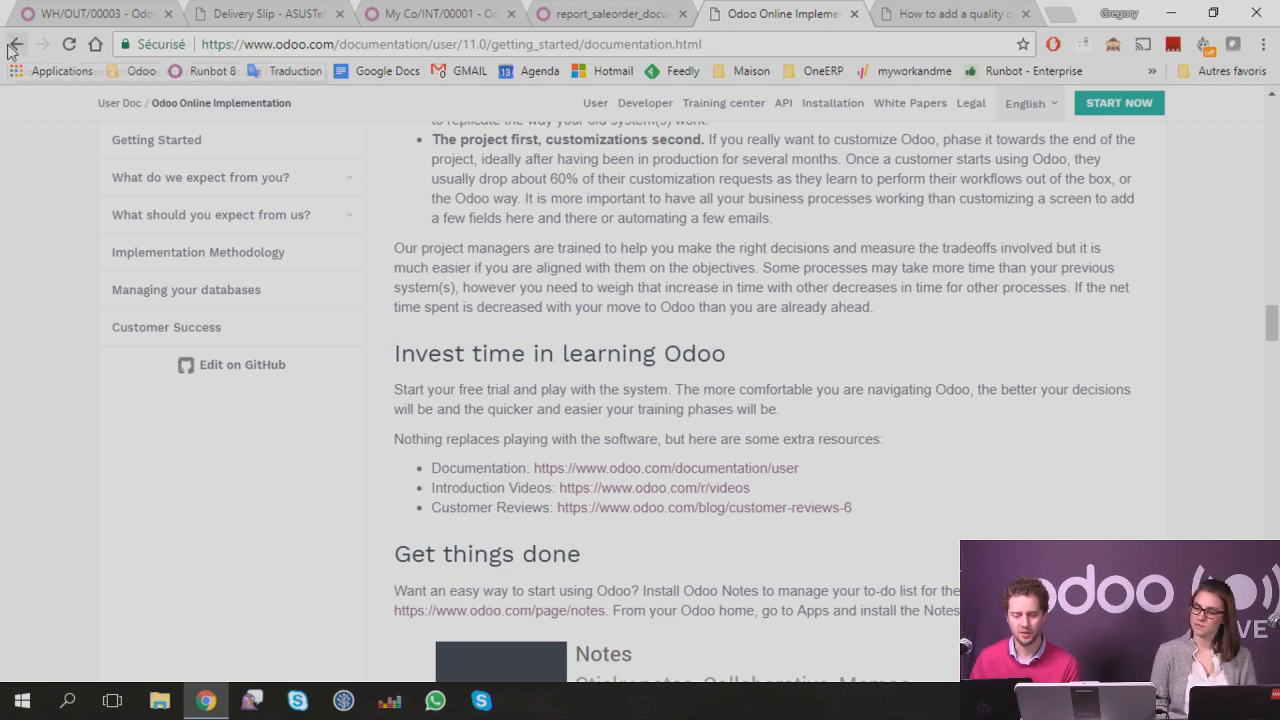
scroll(366, 234, "down", 5)
scroll(425, 305, "down", 12)
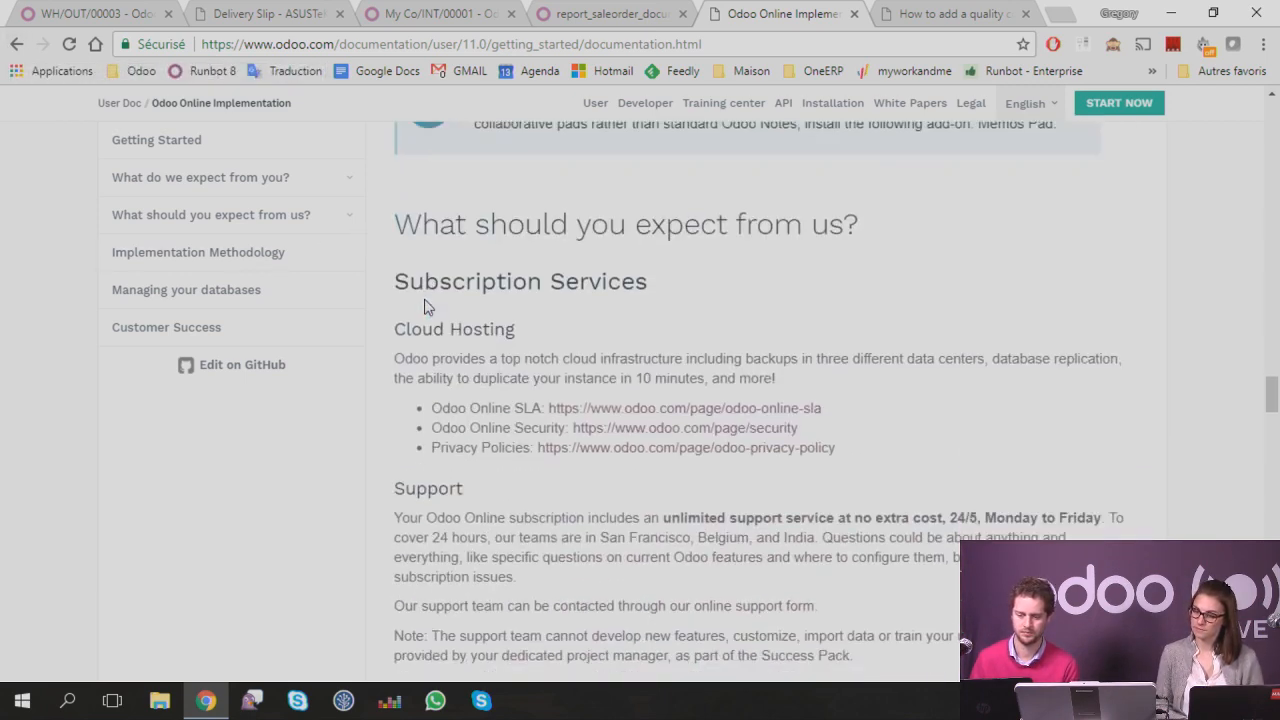
left_click(16, 44)
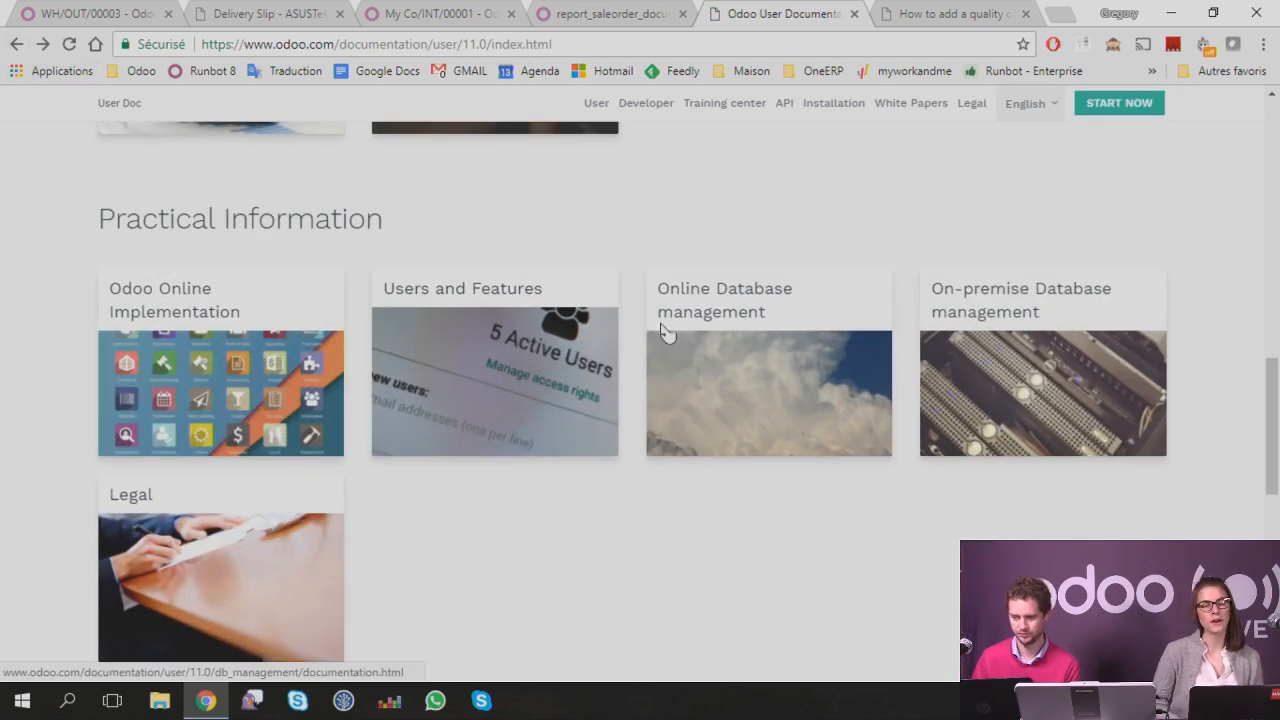
scroll(623, 297, "up", 15)
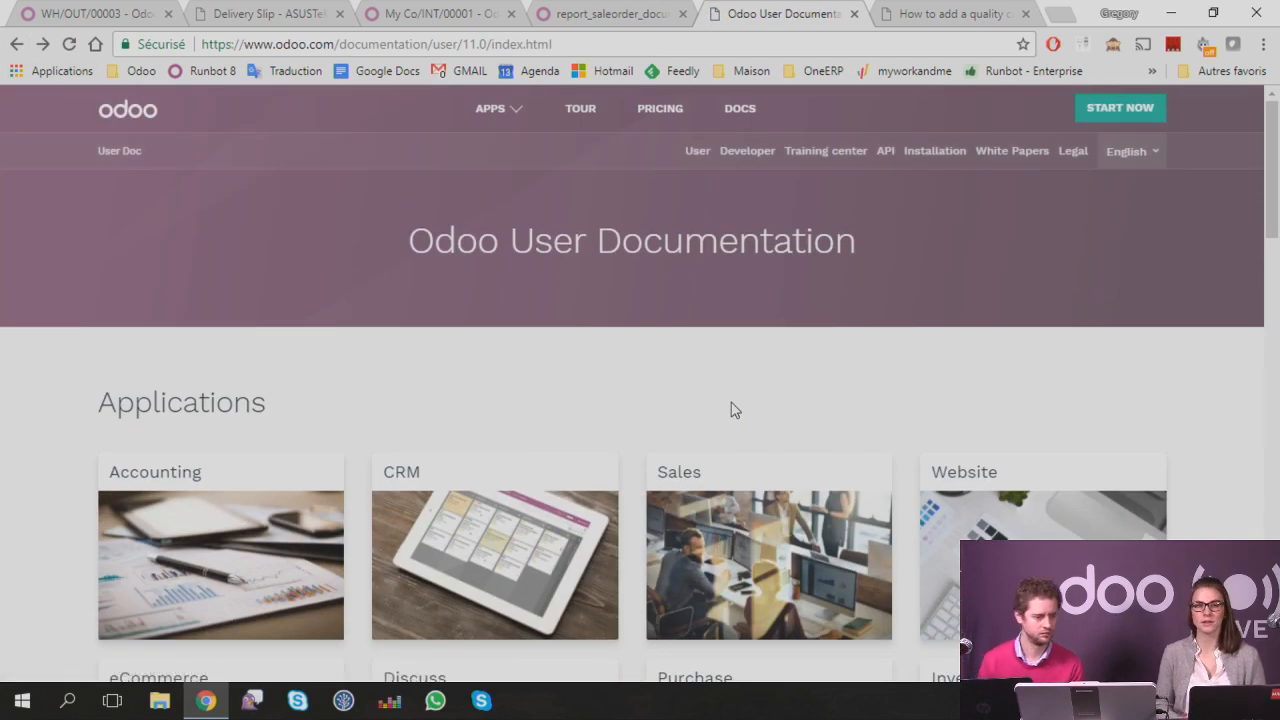
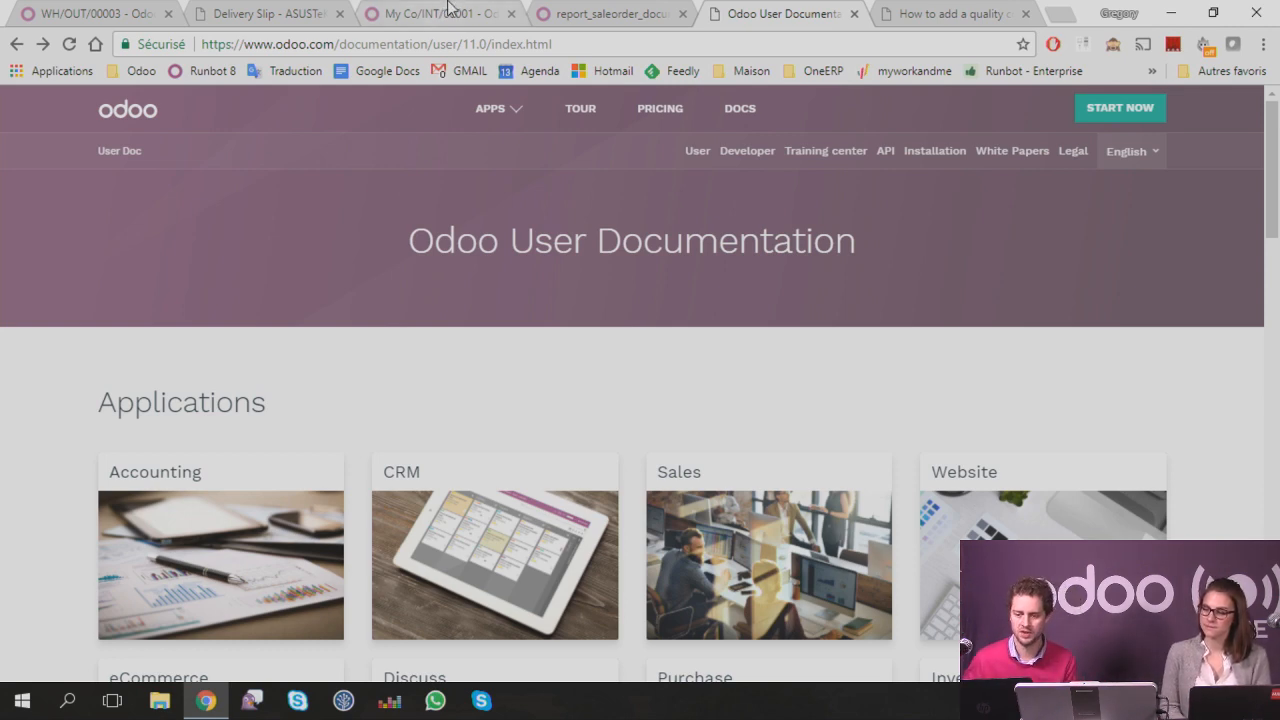
Step: Switch back to the report_saleorder_document view in the Odoo database, and open the Settings app's dashboard from the home screen
left_click(585, 14)
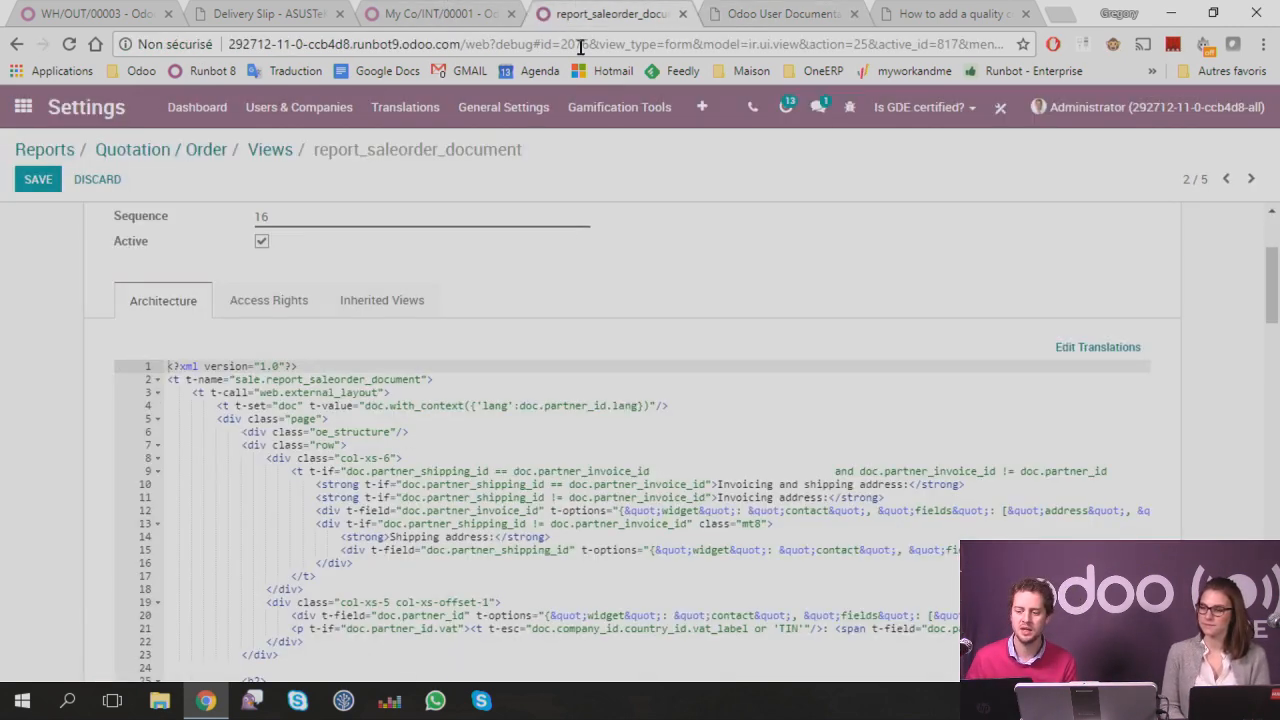
left_click(700, 106)
scroll(790, 345, "down", 2)
scroll(795, 347, "up", 4)
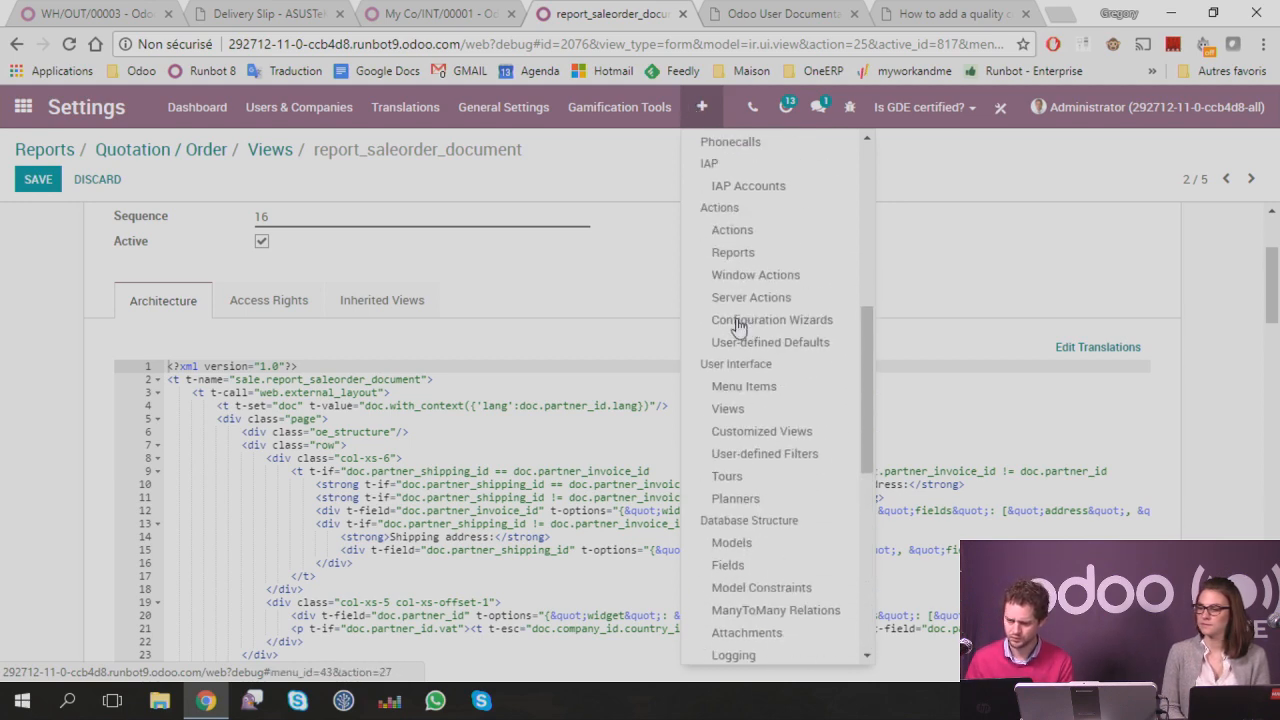
left_click(23, 107)
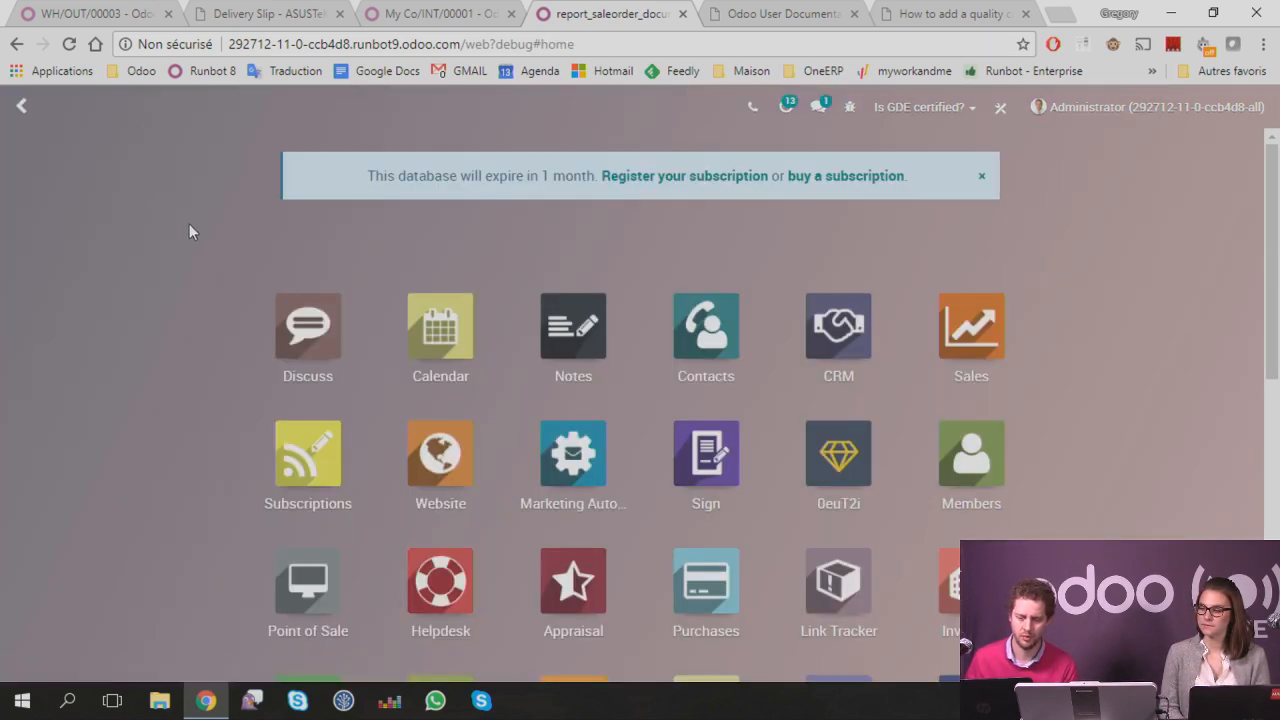
scroll(940, 430, "down", 7)
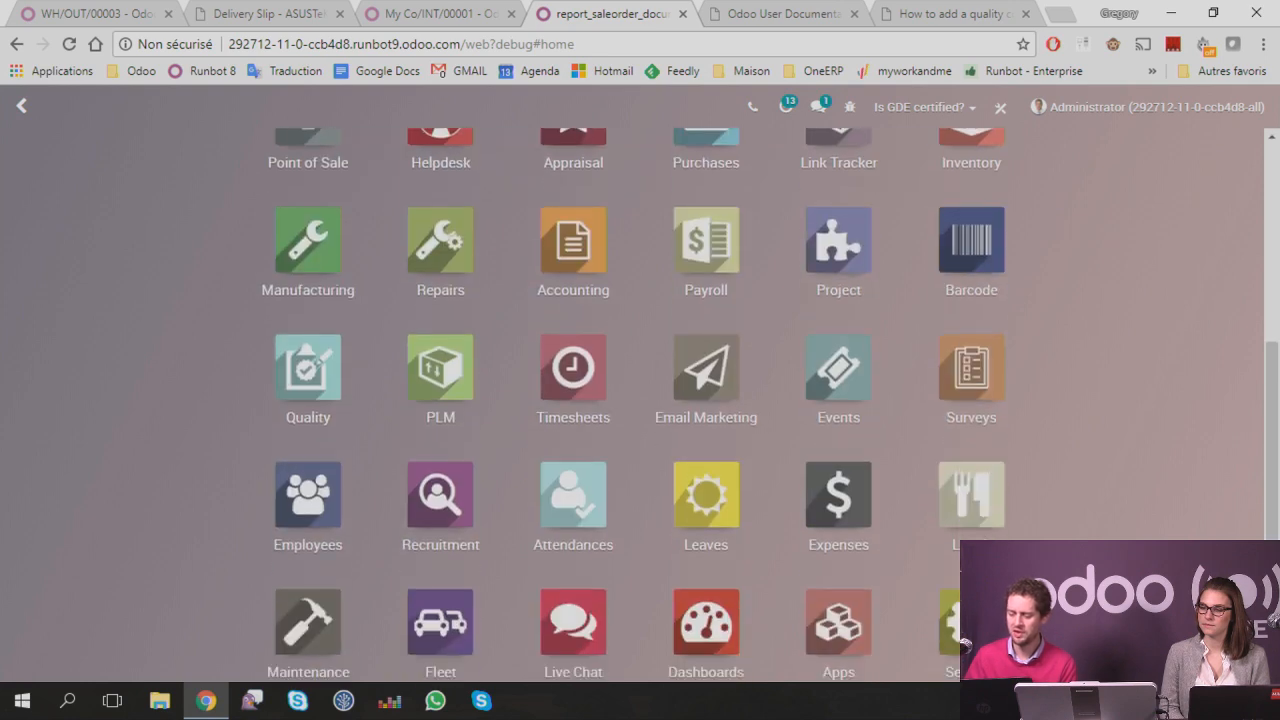
left_click(938, 435)
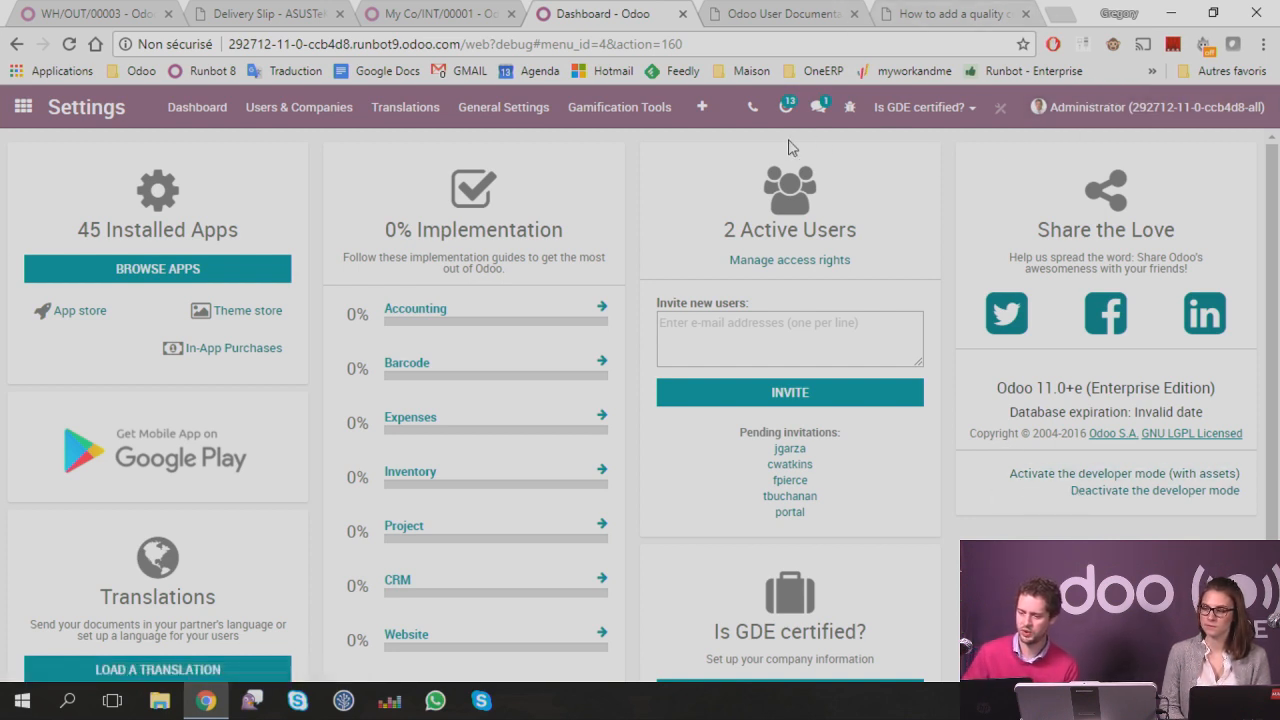
Step: Open the list of Models in the technical settings for the database structure
left_click(703, 116)
scroll(722, 160, "down", 4)
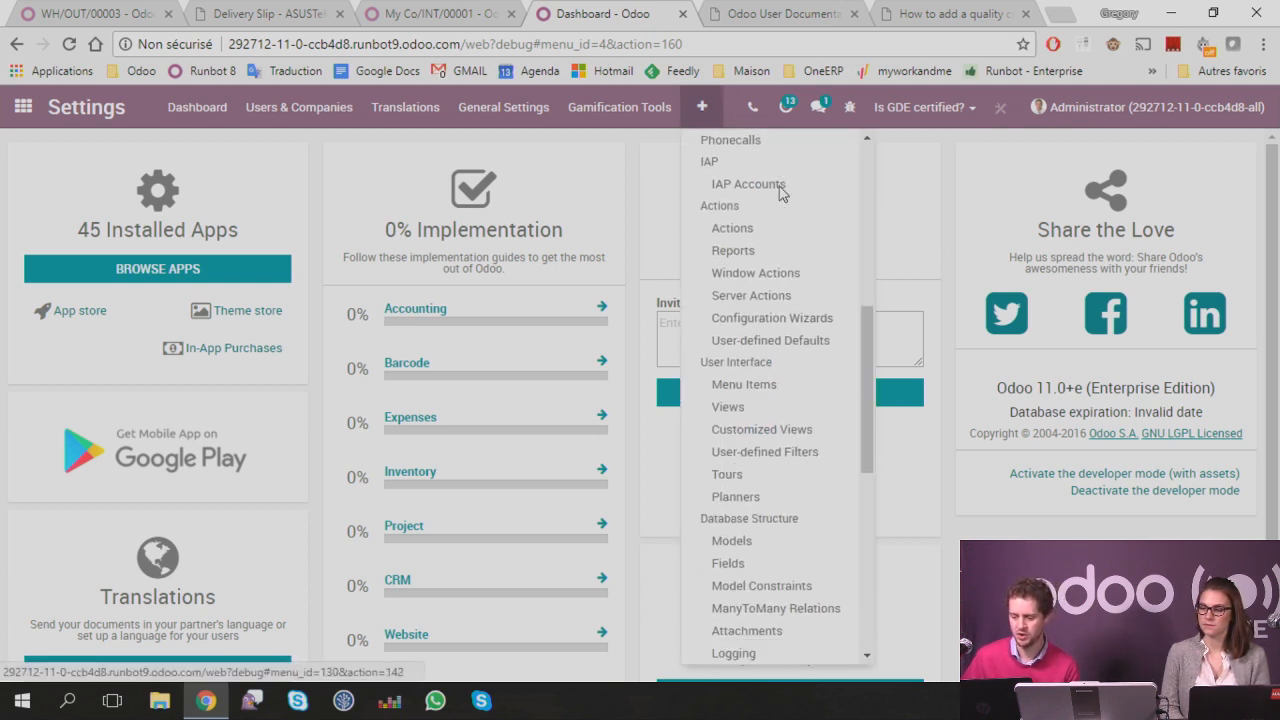
scroll(795, 277, "up", 6)
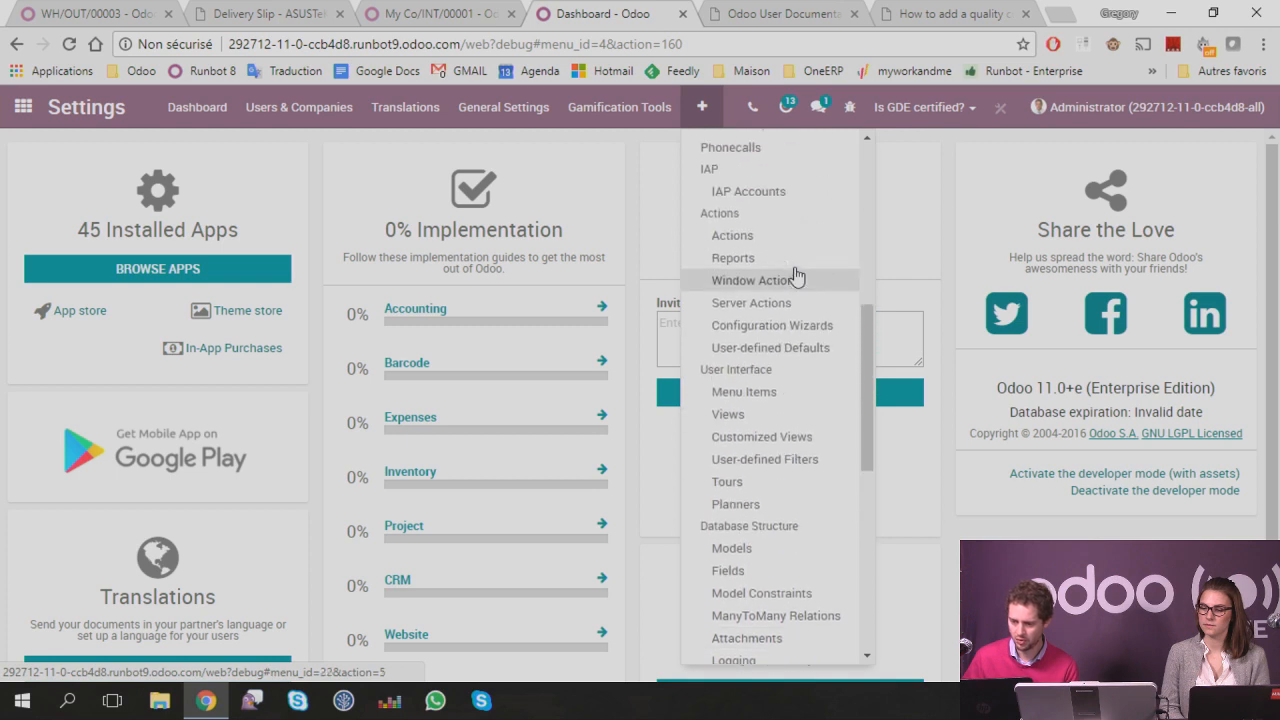
scroll(786, 250, "down", 8)
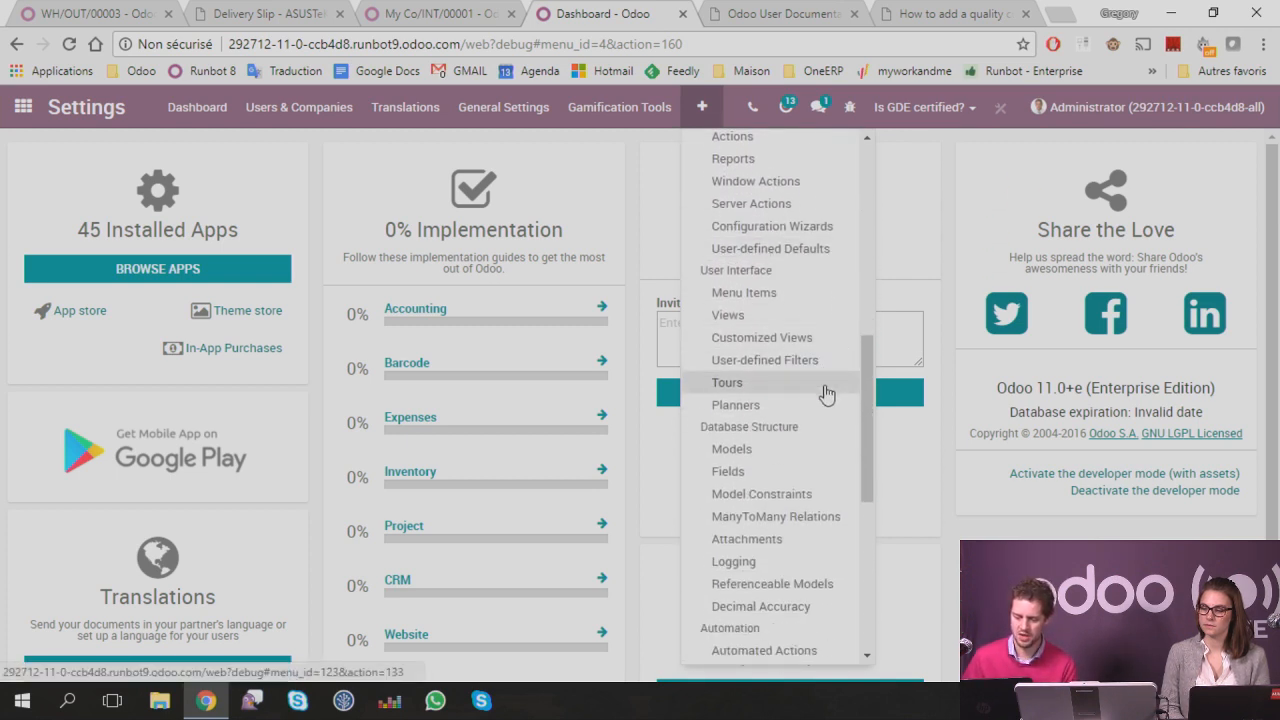
left_click(731, 450)
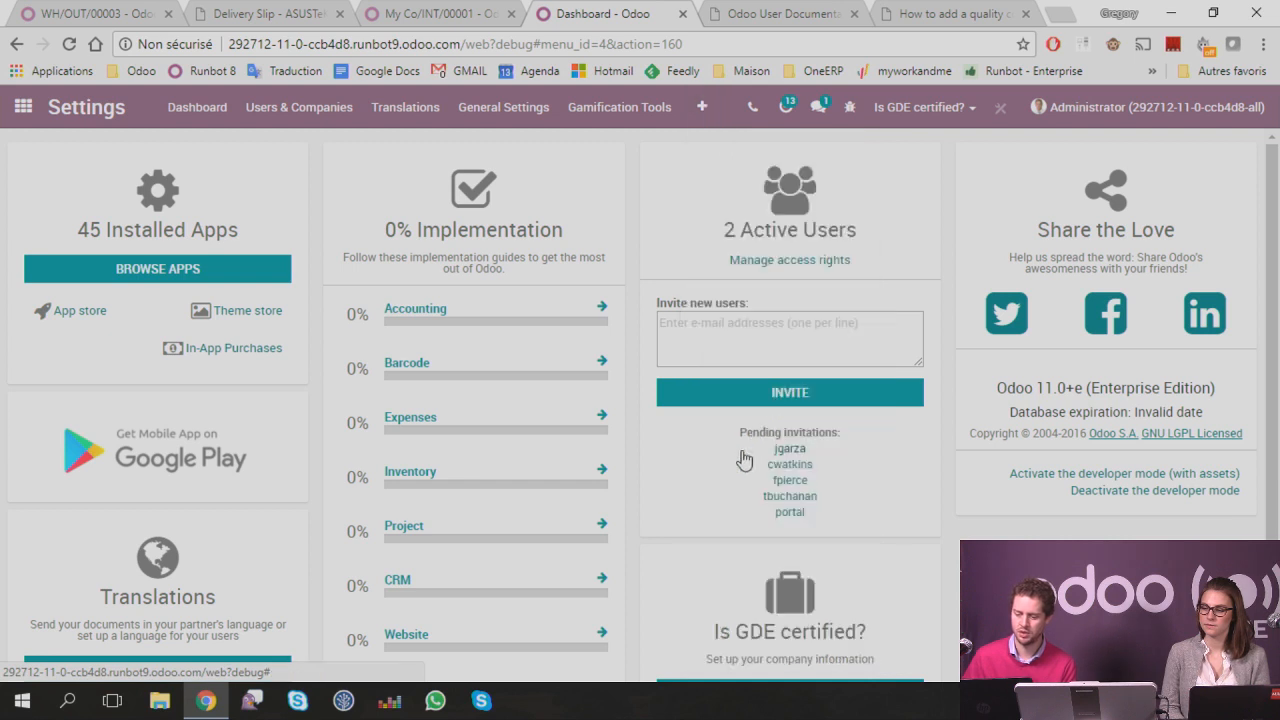
Step: Search the models list for sale.order by model
left_click(669, 151)
type("sale.order")
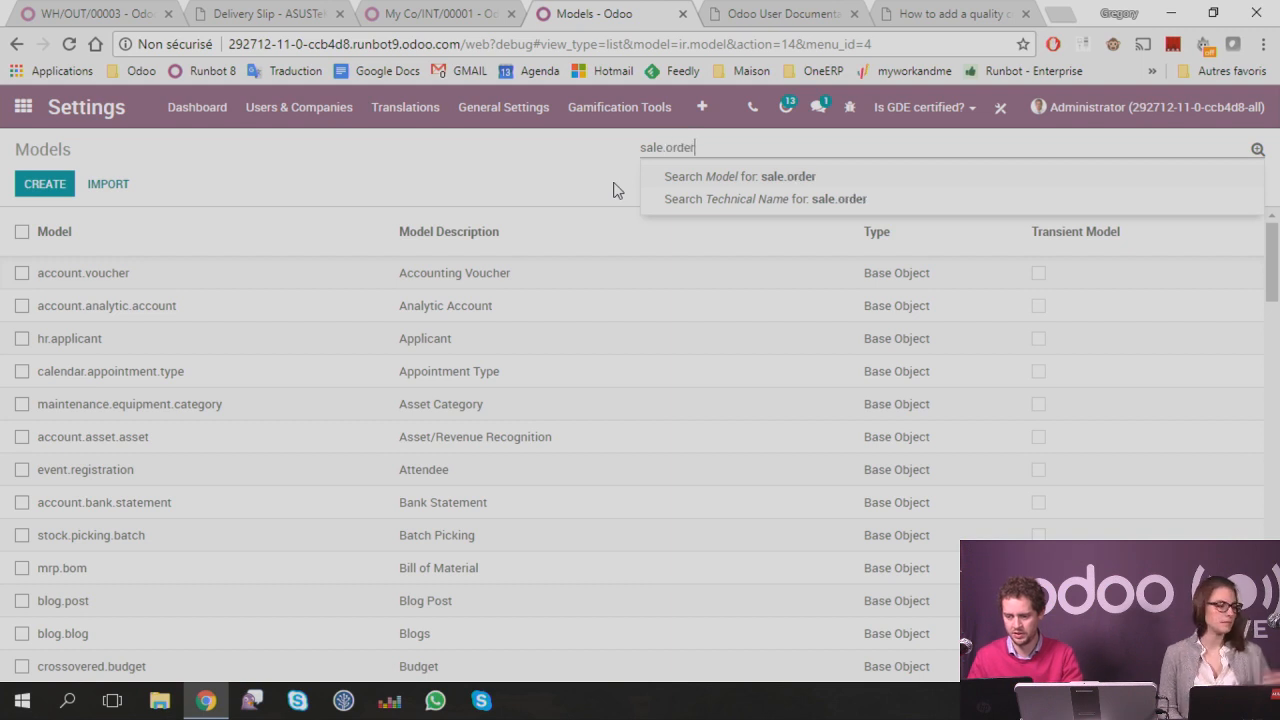
key("Return")
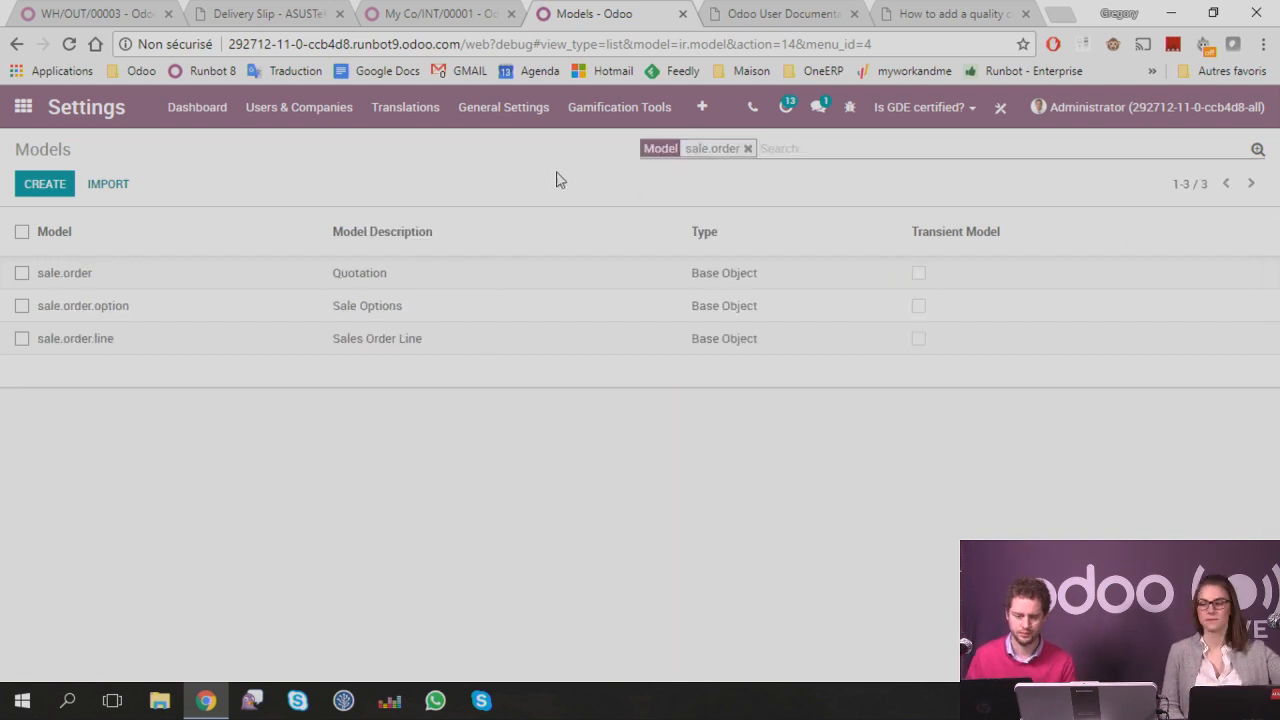
Step: Open the sale.order model and examine its list of fields, including names, labels, types and the required and readonly settings
left_click(349, 281)
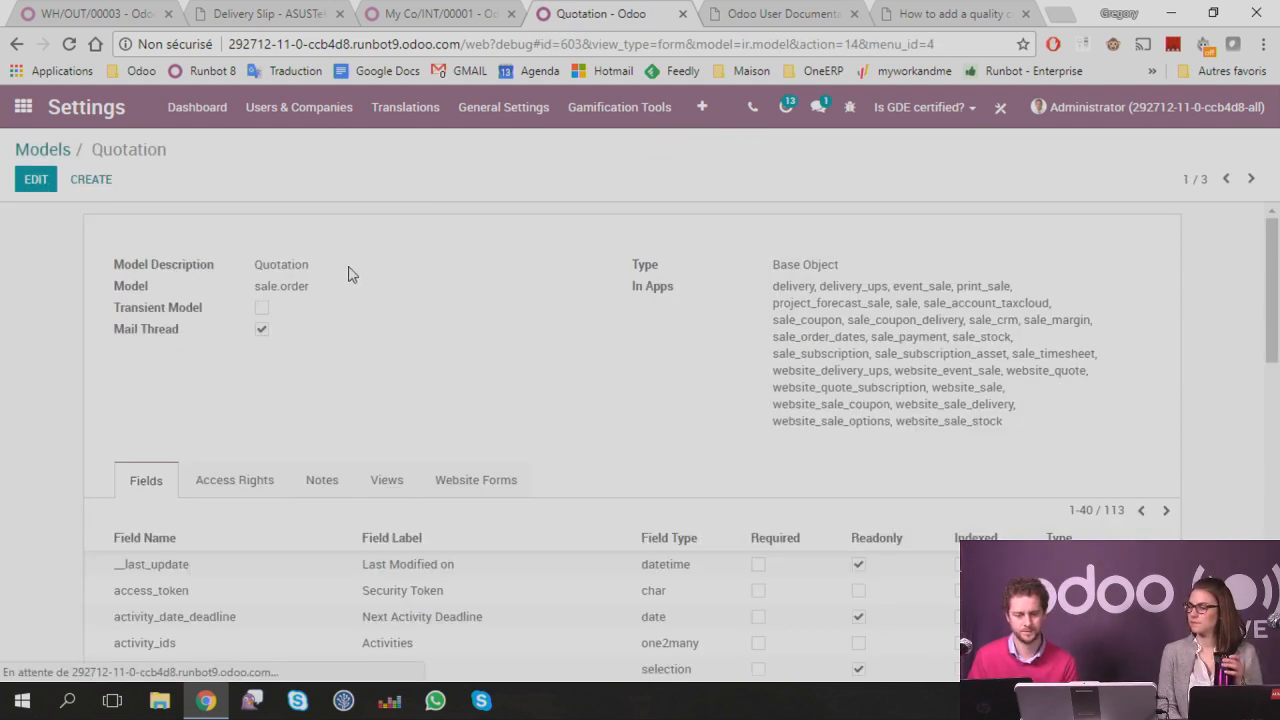
scroll(245, 290, "down", 1)
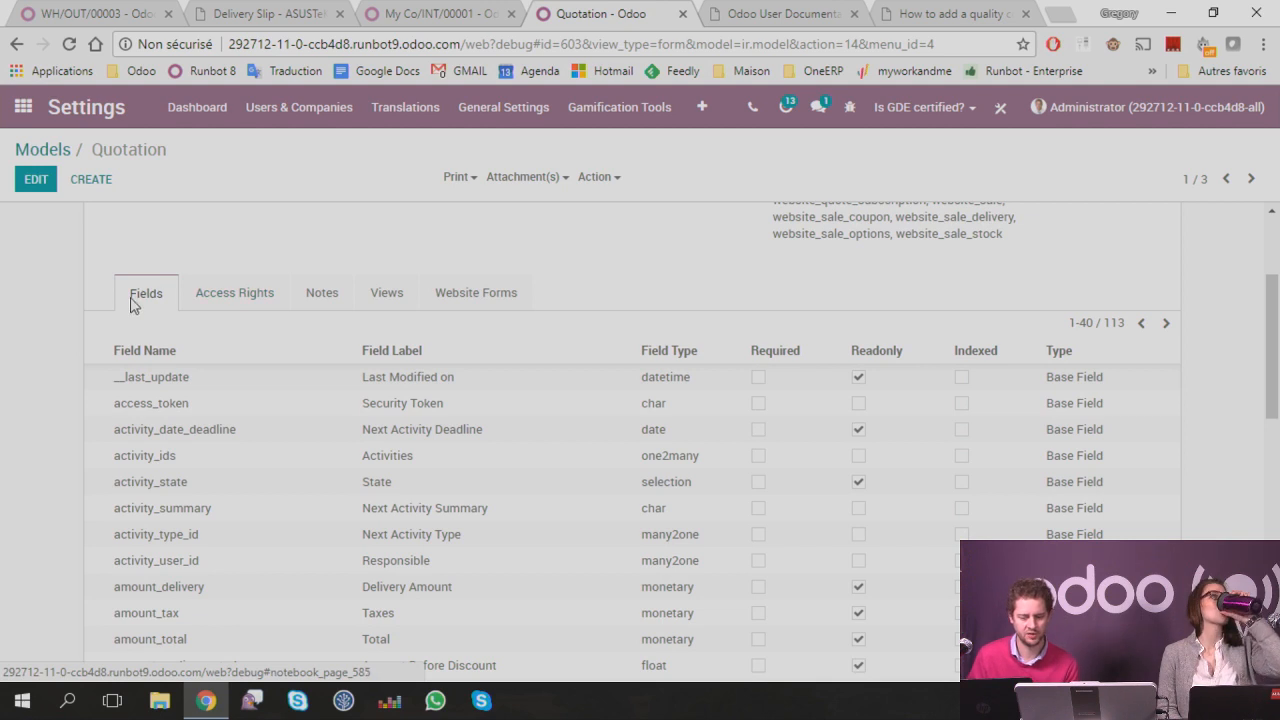
scroll(133, 306, "down", 1)
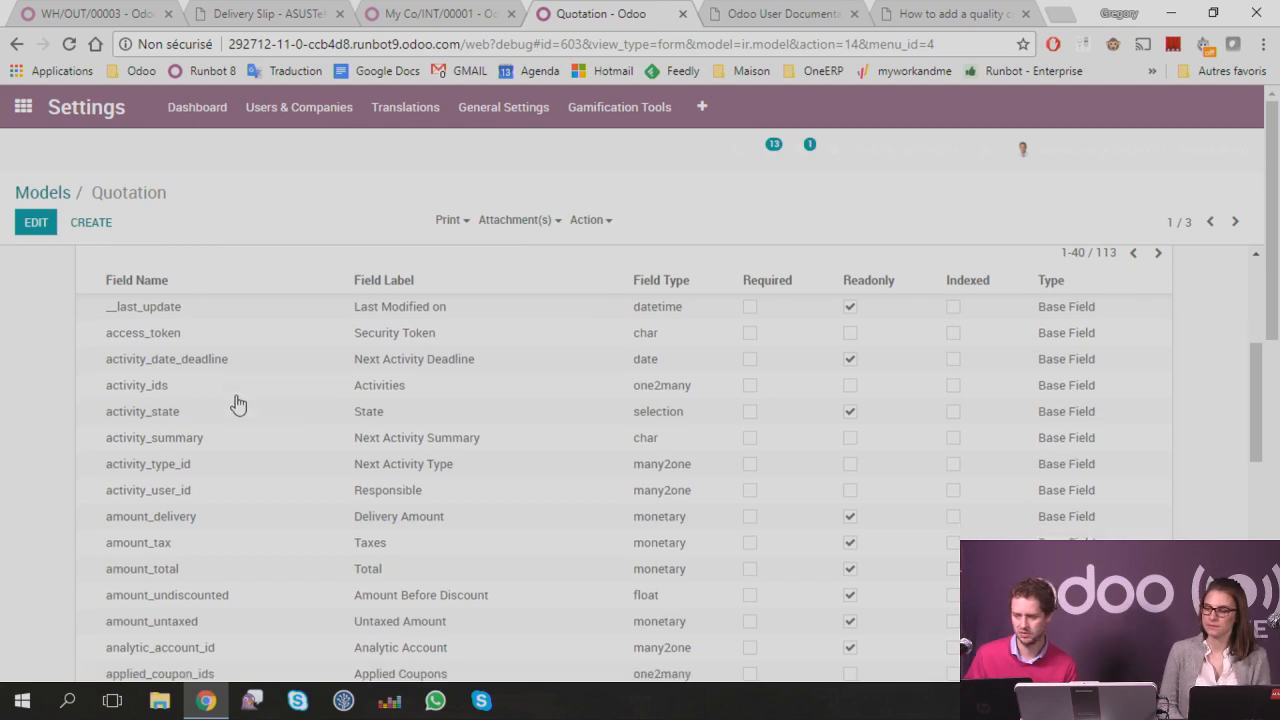
scroll(237, 403, "down", 2)
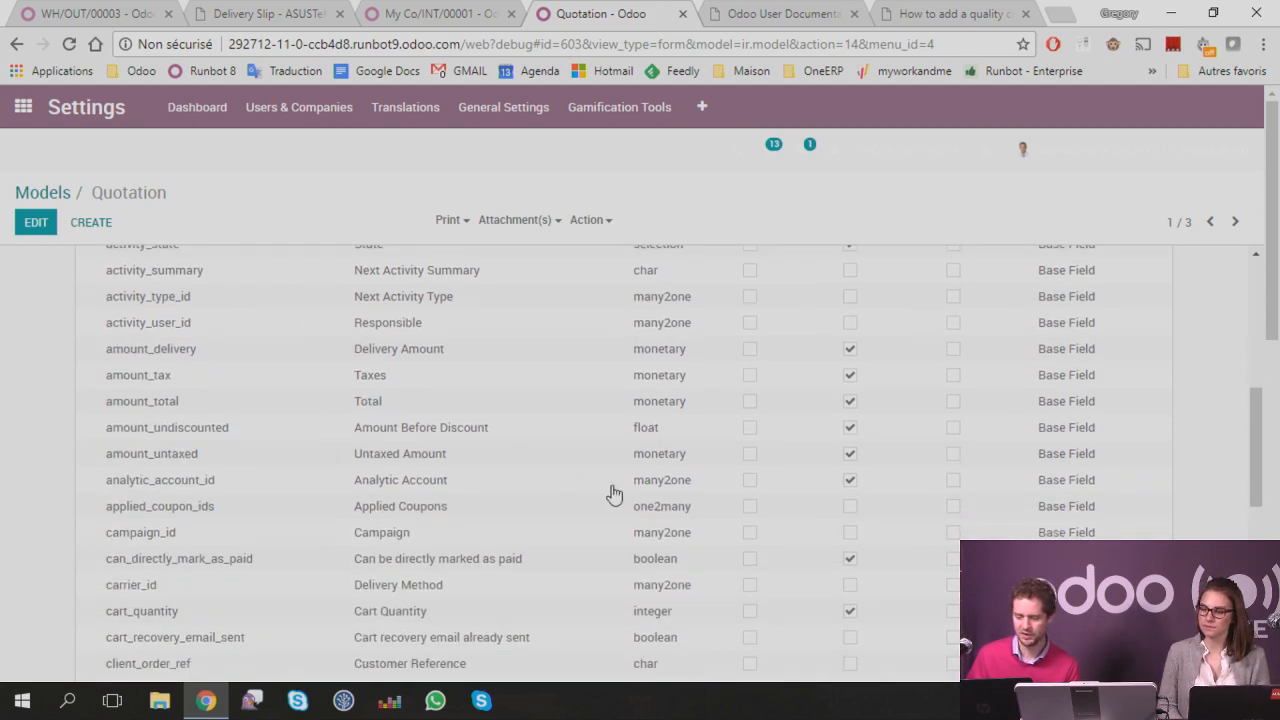
scroll(651, 491, "up", 5)
scroll(763, 594, "down", 1)
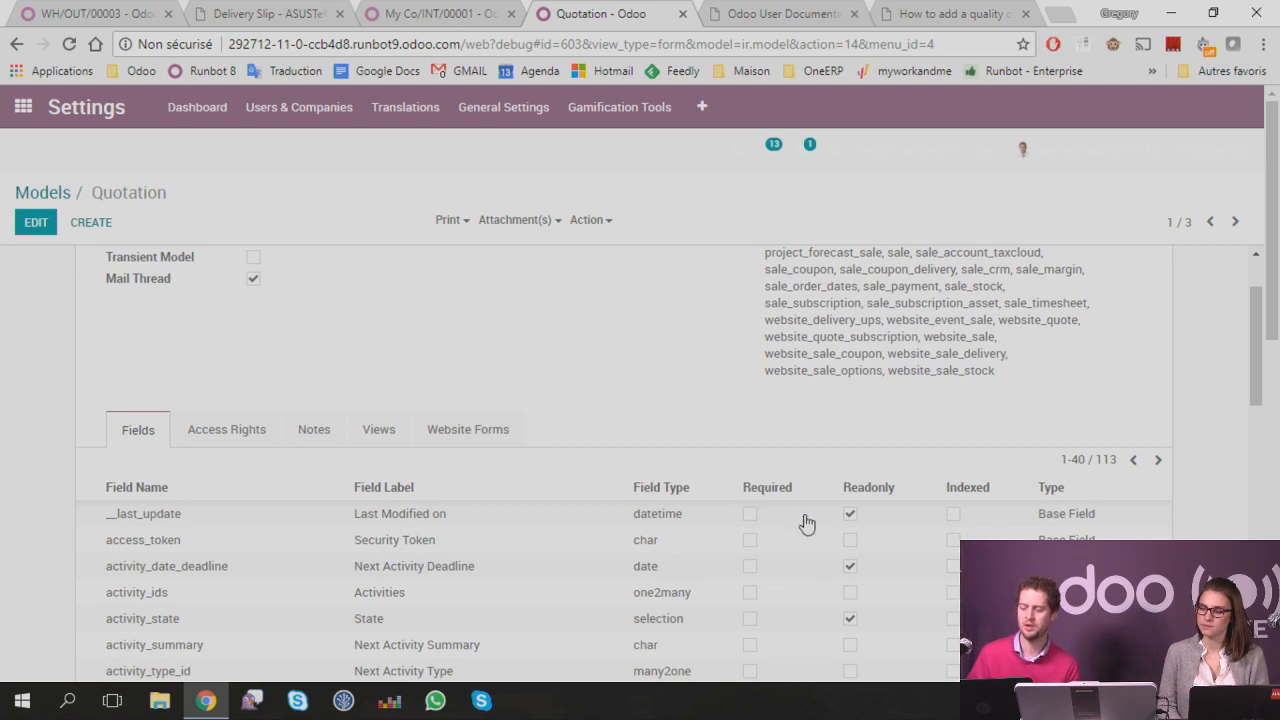
scroll(958, 536, "down", 1)
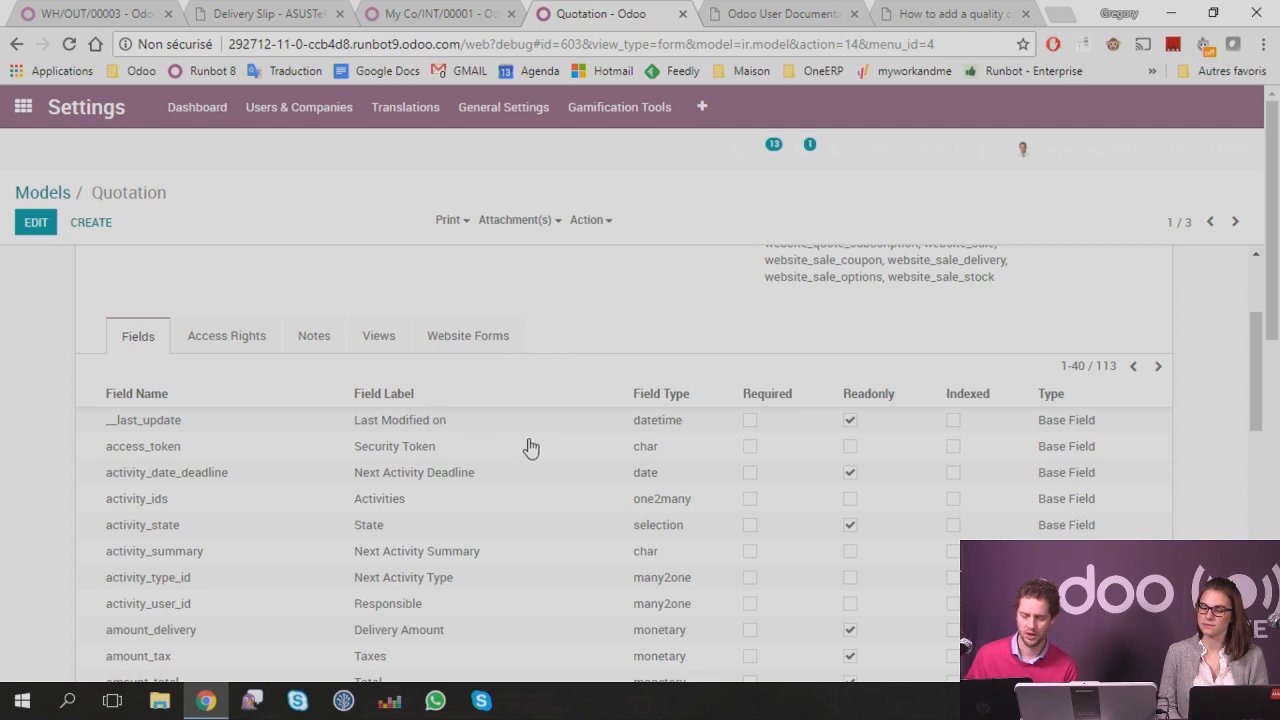
scroll(125, 418, "down", 1)
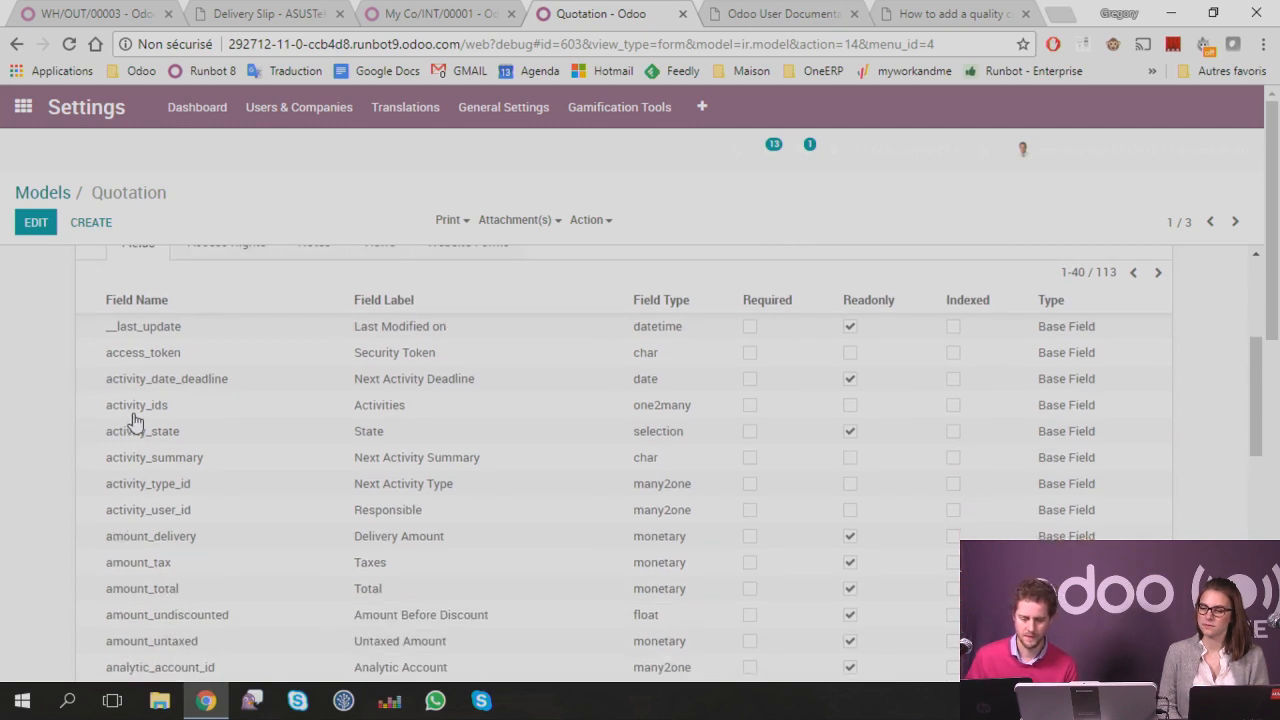
scroll(150, 320, "down", 5)
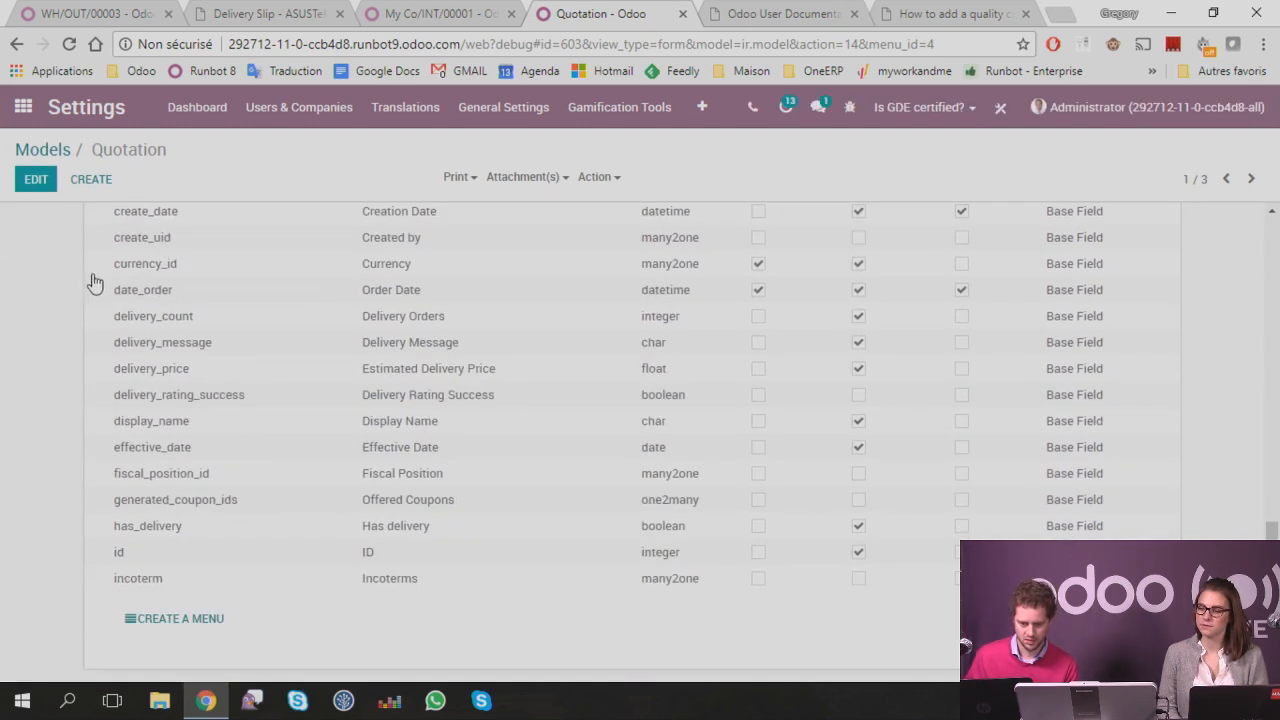
Step: Put the sale.order model in edit mode and open the form for adding a new field
left_click(38, 182)
scroll(170, 372, "down", 10)
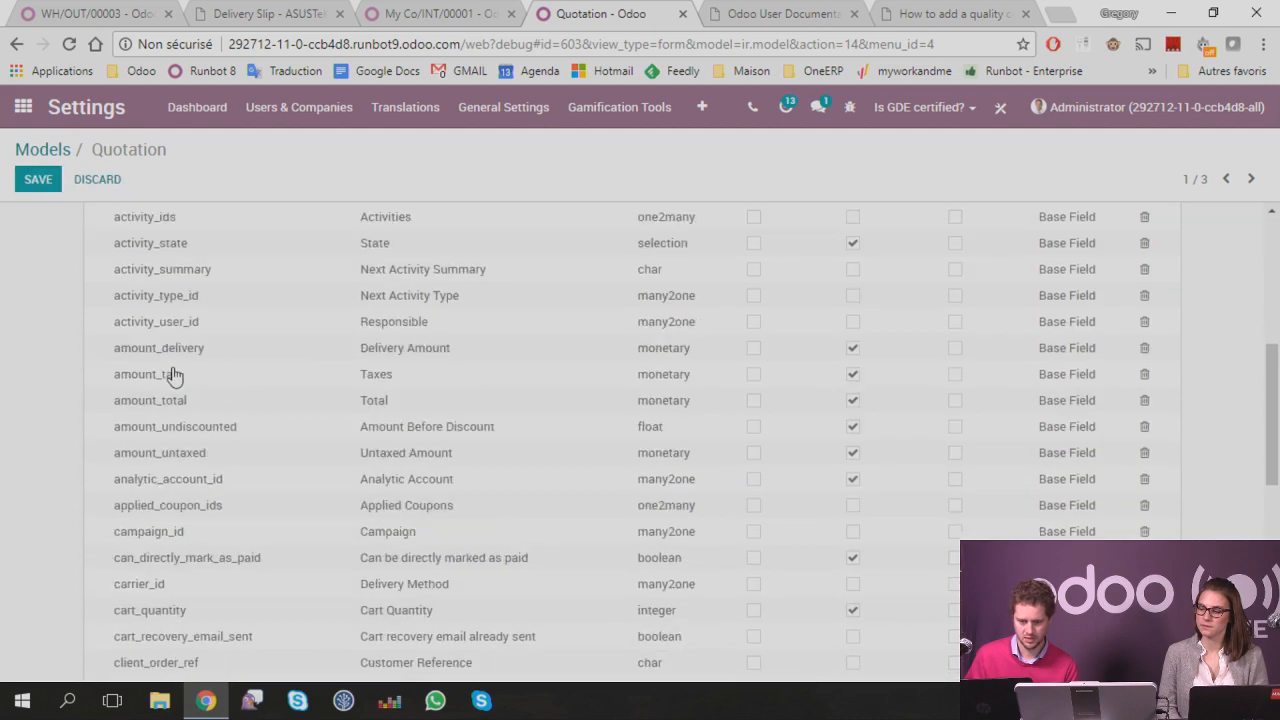
scroll(160, 375, "down", 3)
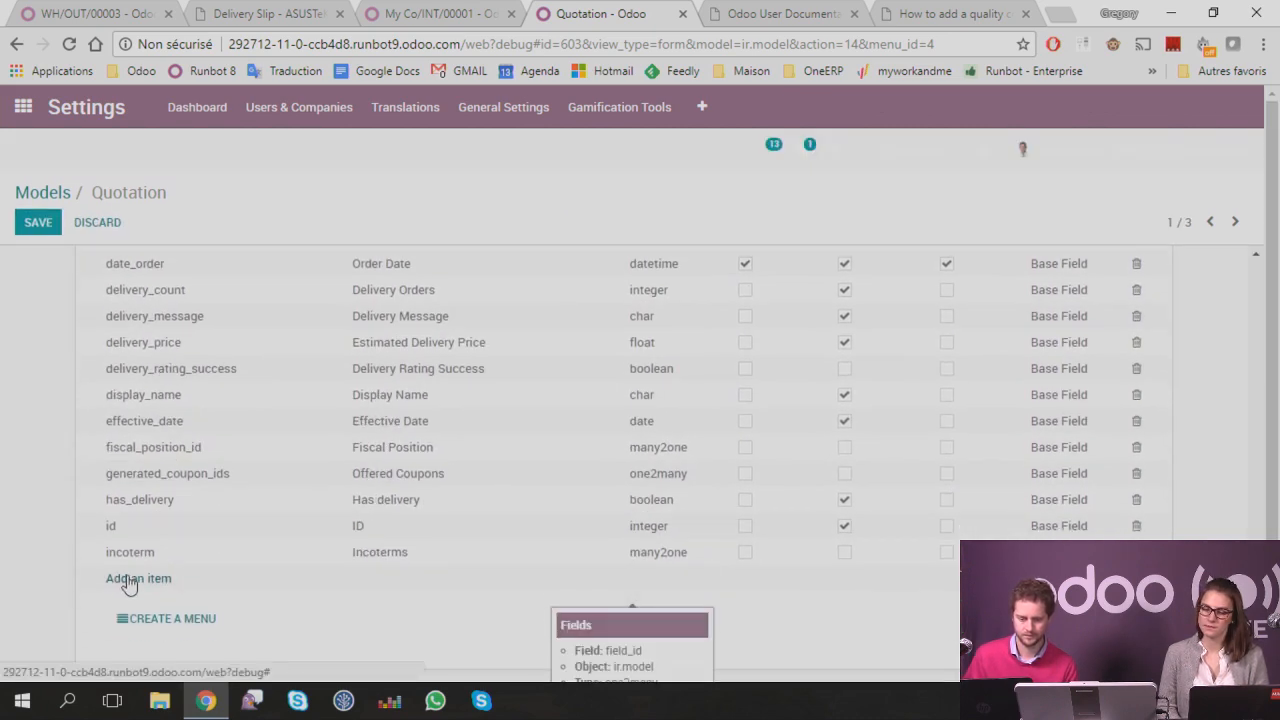
left_click(132, 577)
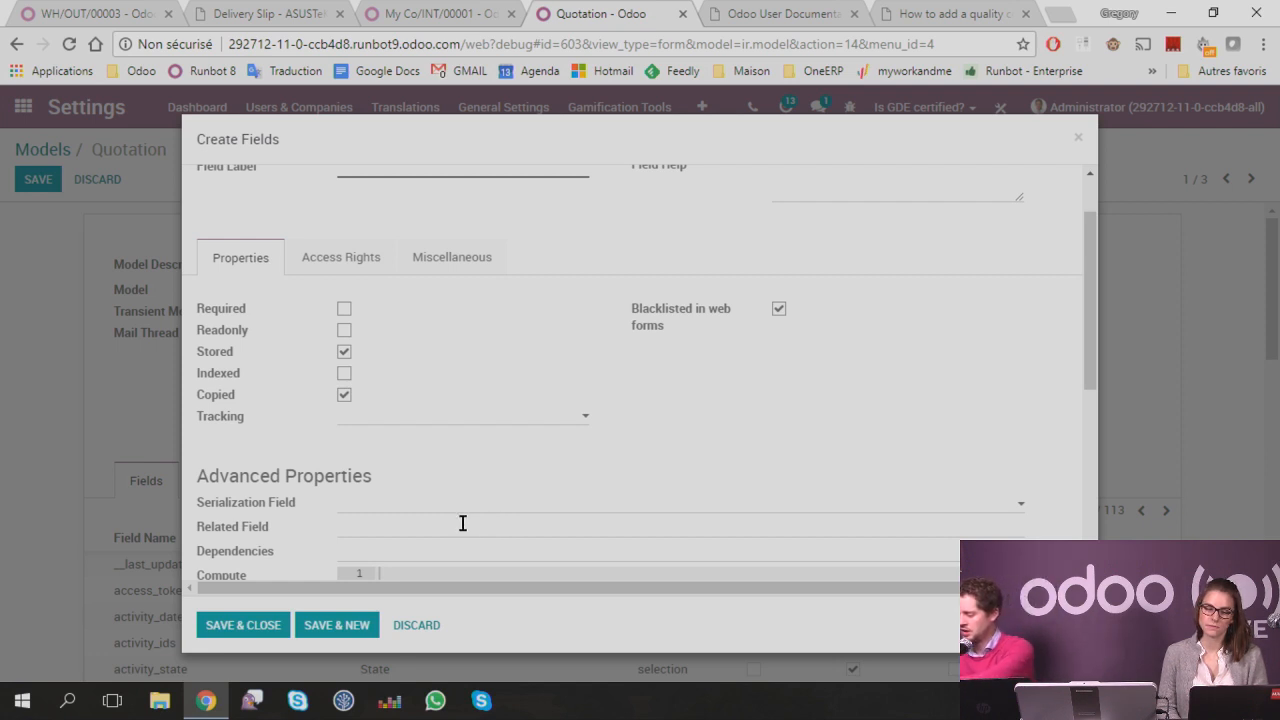
Step: Review the new field's properties, advanced properties and computed-field instructions, and close the form without creating the field
scroll(371, 420, "down", 1)
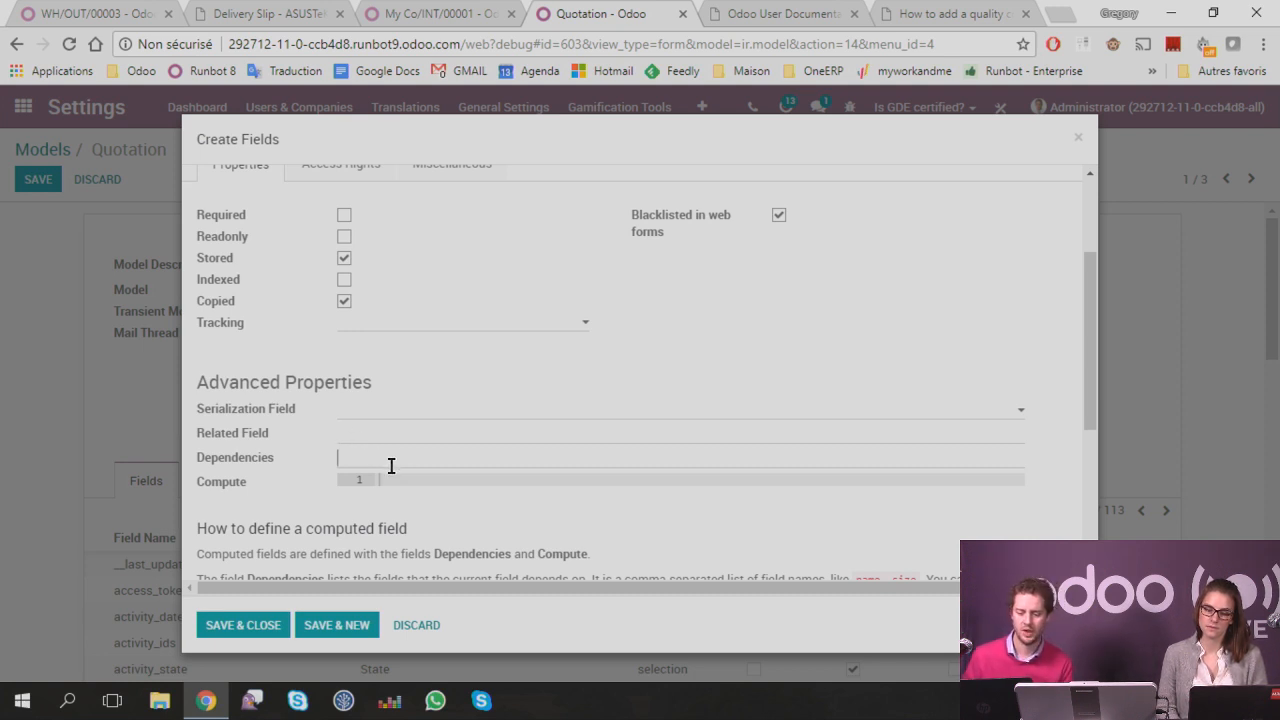
scroll(389, 463, "up", 2)
scroll(391, 480, "down", 3)
left_click(389, 403)
left_click(378, 356)
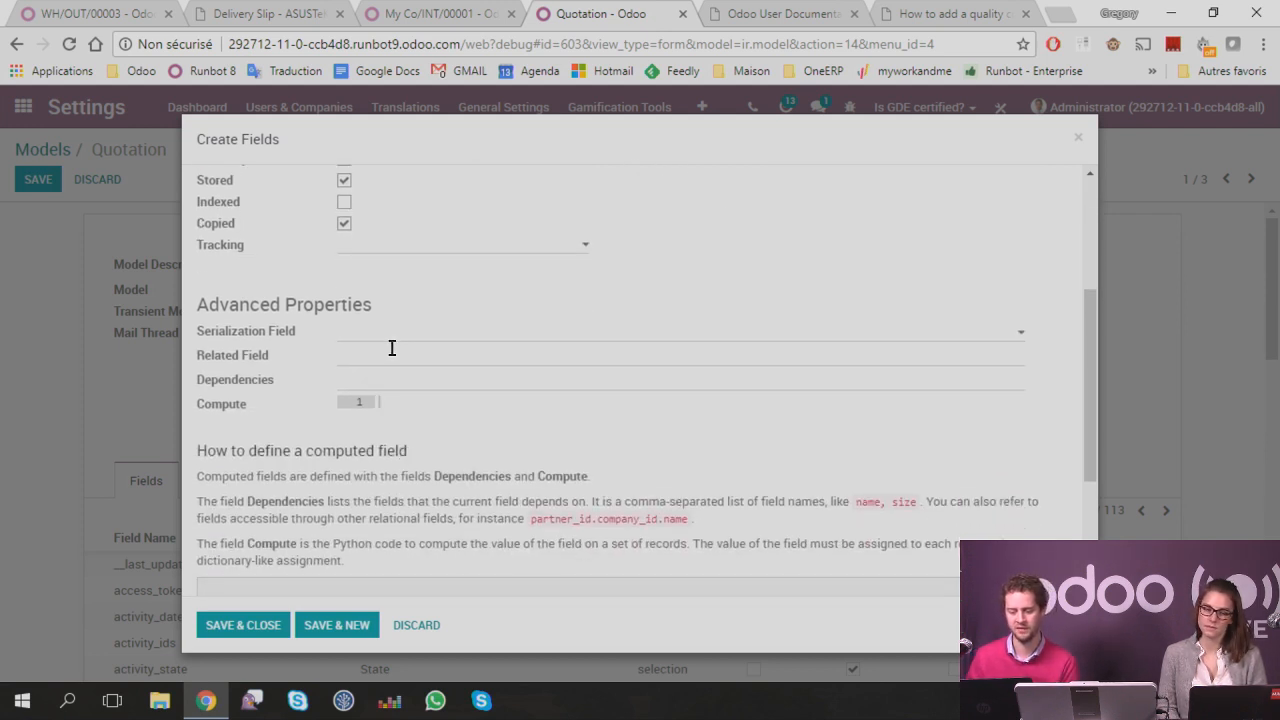
scroll(379, 357, "up", 3)
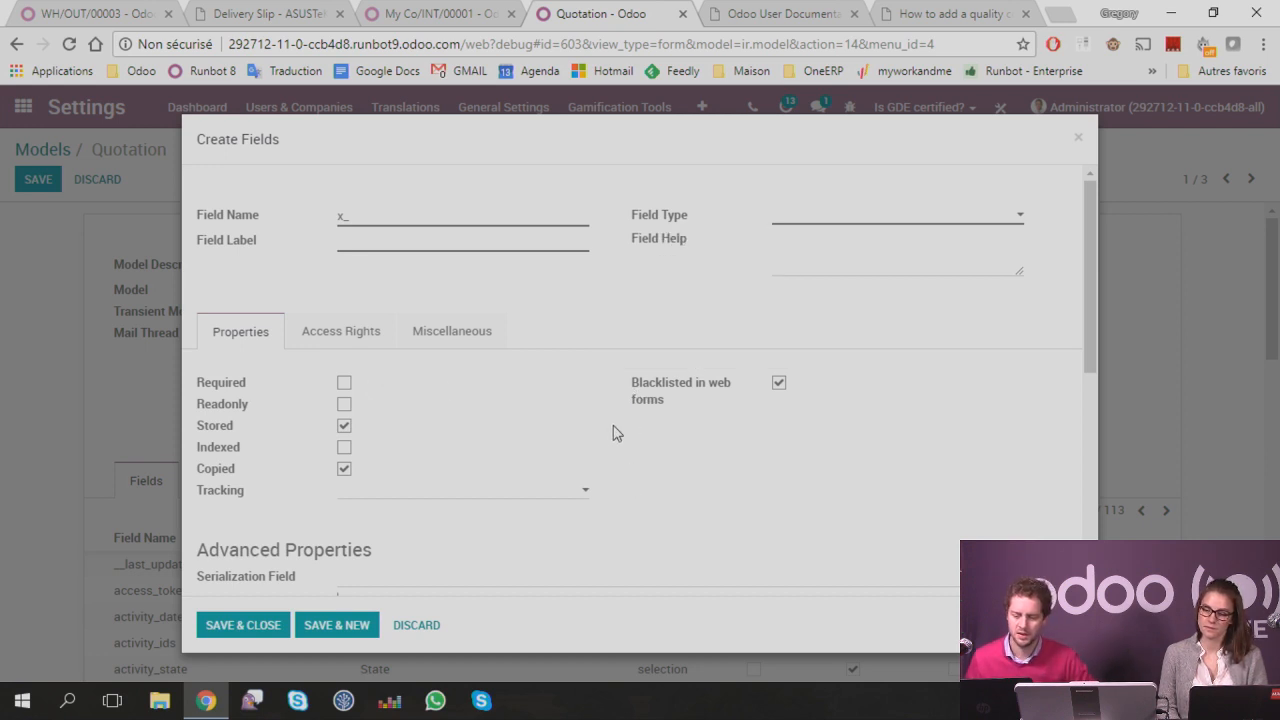
left_click(1078, 137)
scroll(451, 466, "down", 2)
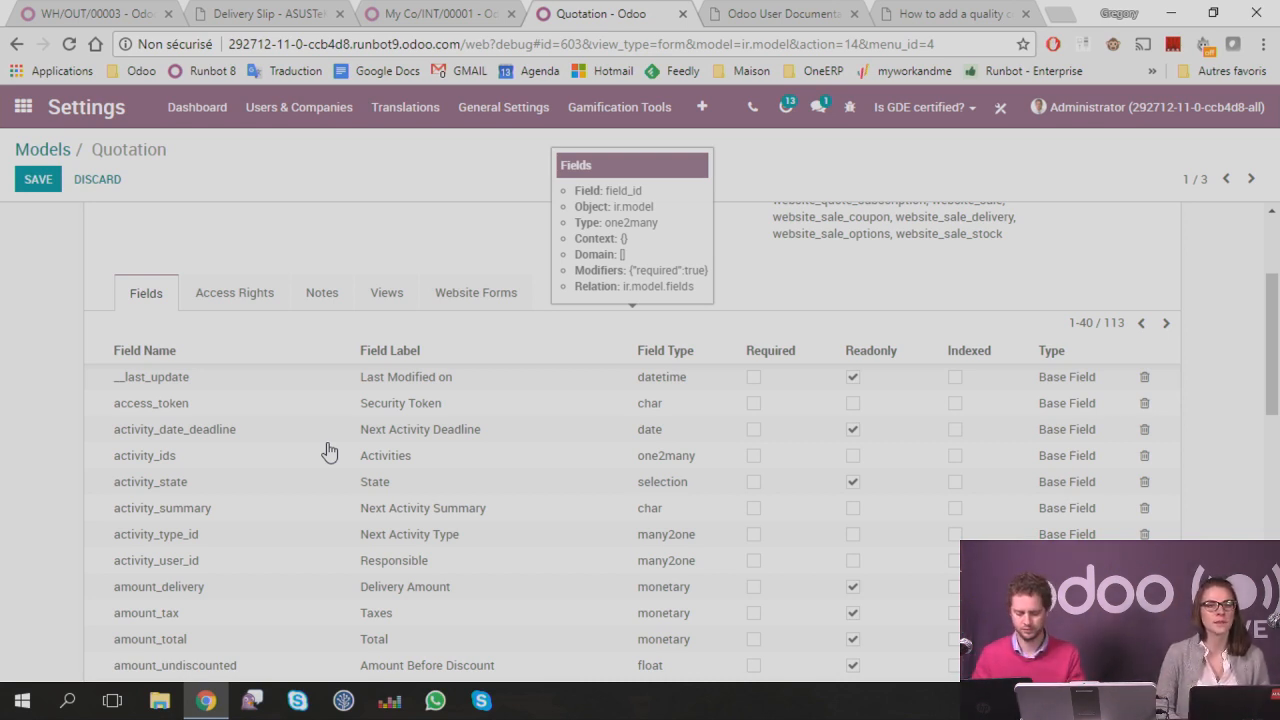
key("ctrl+shift+n")
type("www.odoo.com")
key("Return")
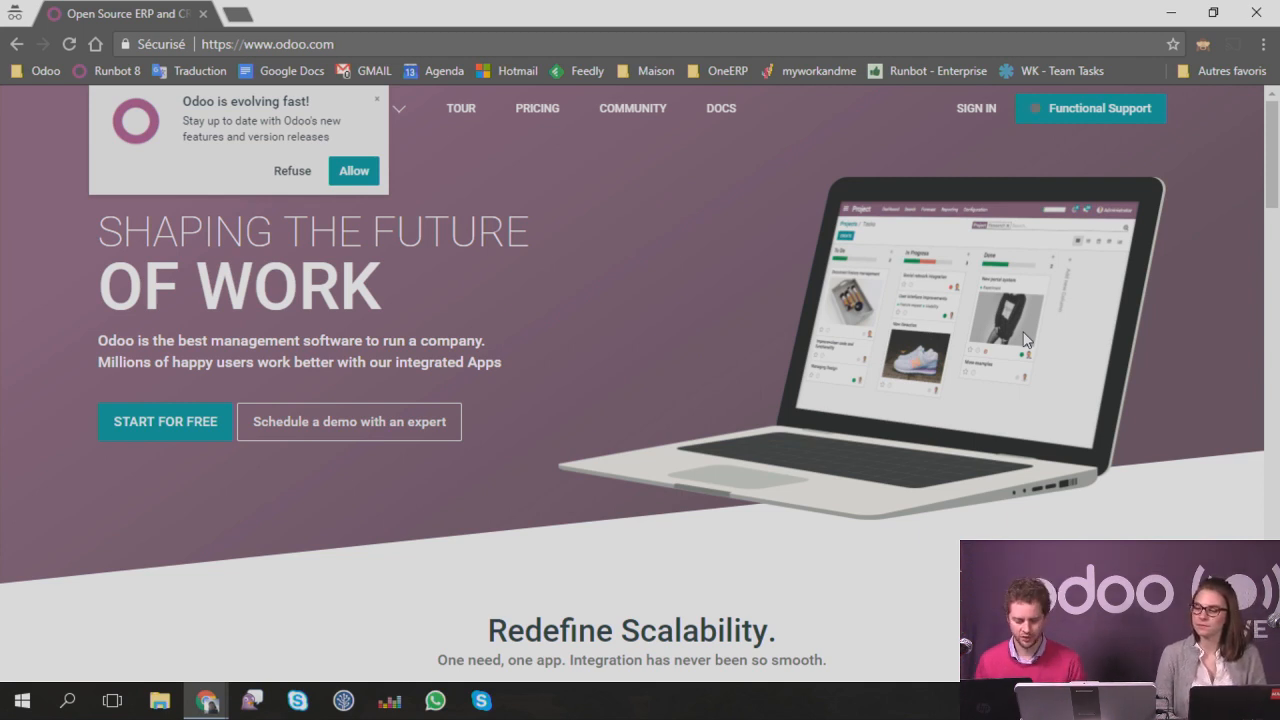
key("ctrl+l")
type("www.you")
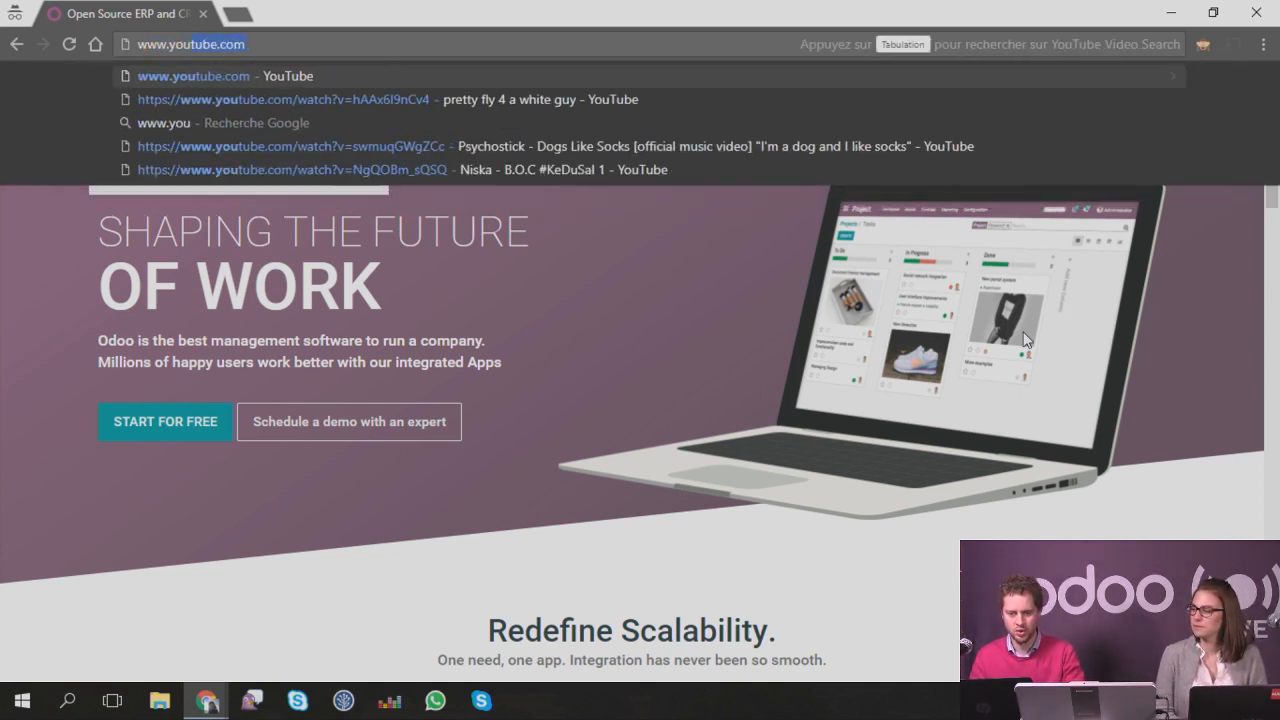
key("Return")
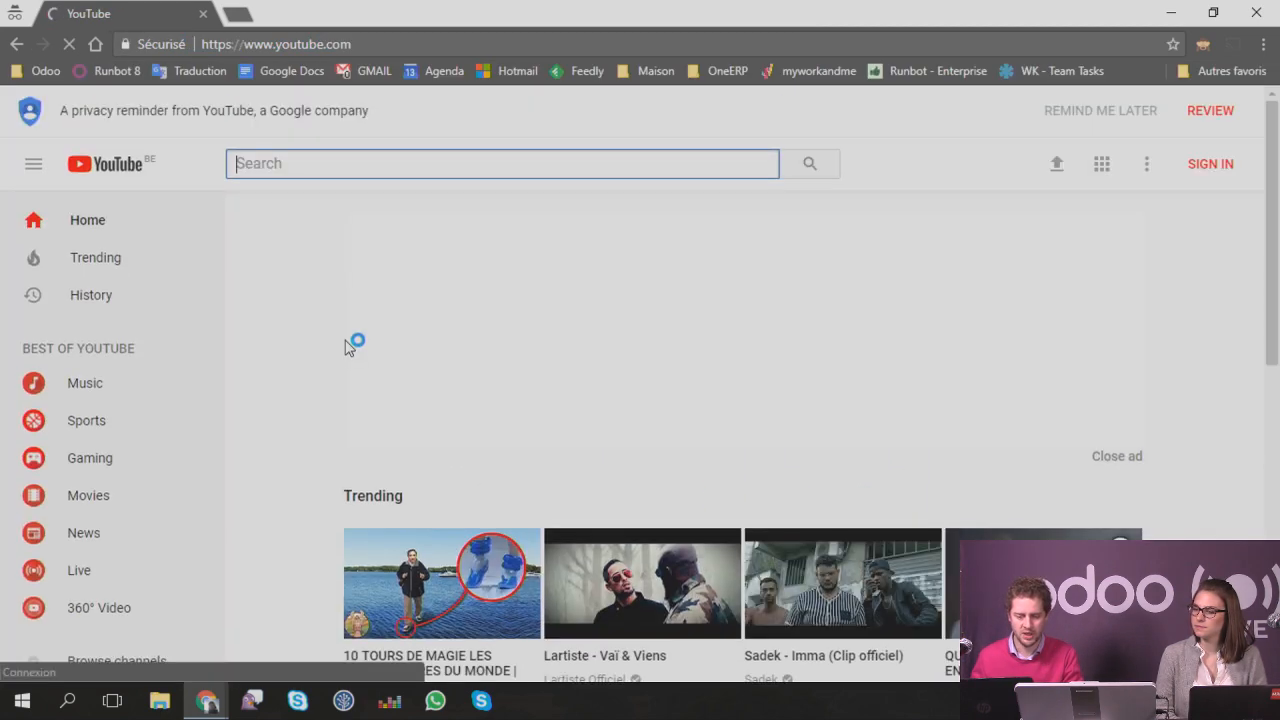
type("Odoo")
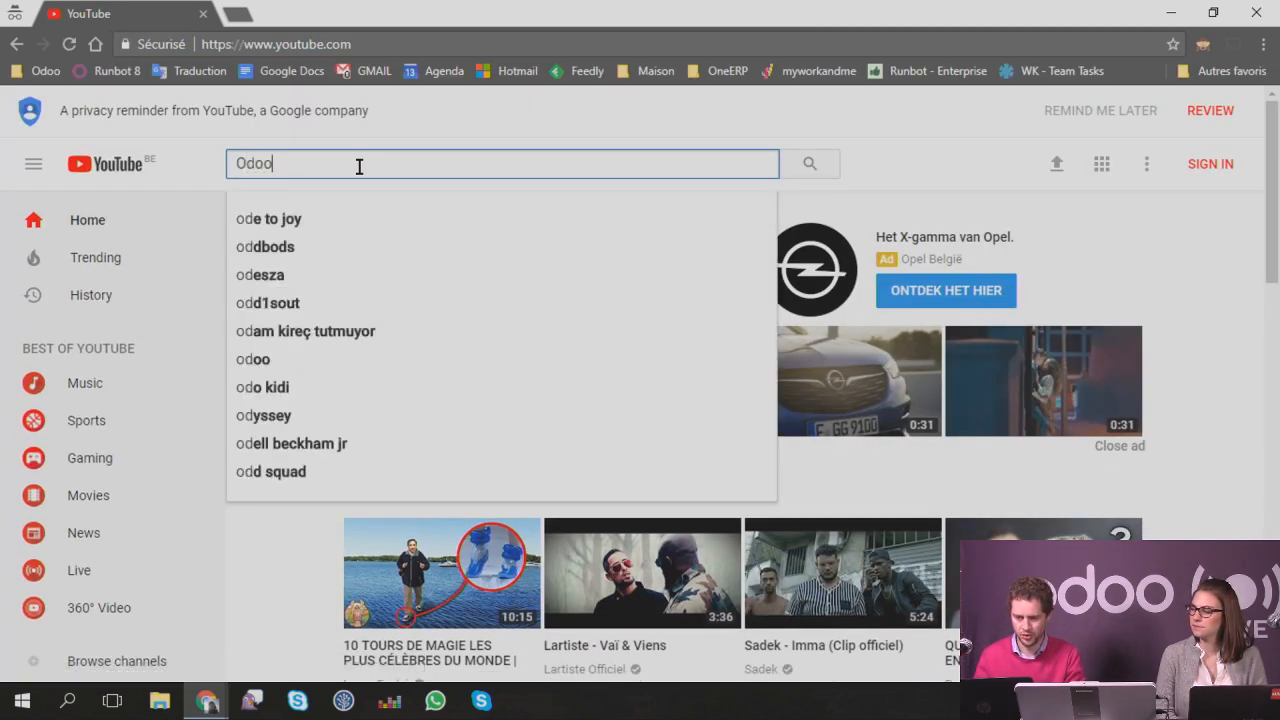
key("Return")
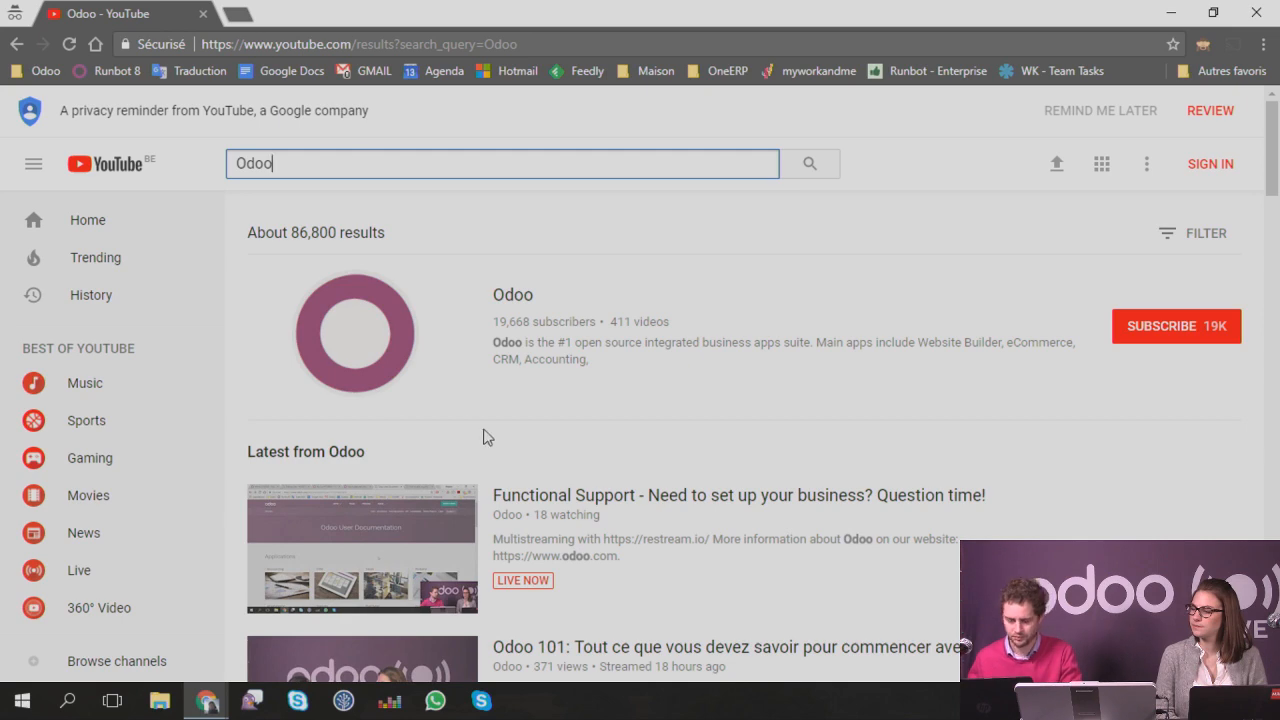
Step: Open the Odoo channel, look through its uploaded videos, and close the private browser window
left_click(365, 312)
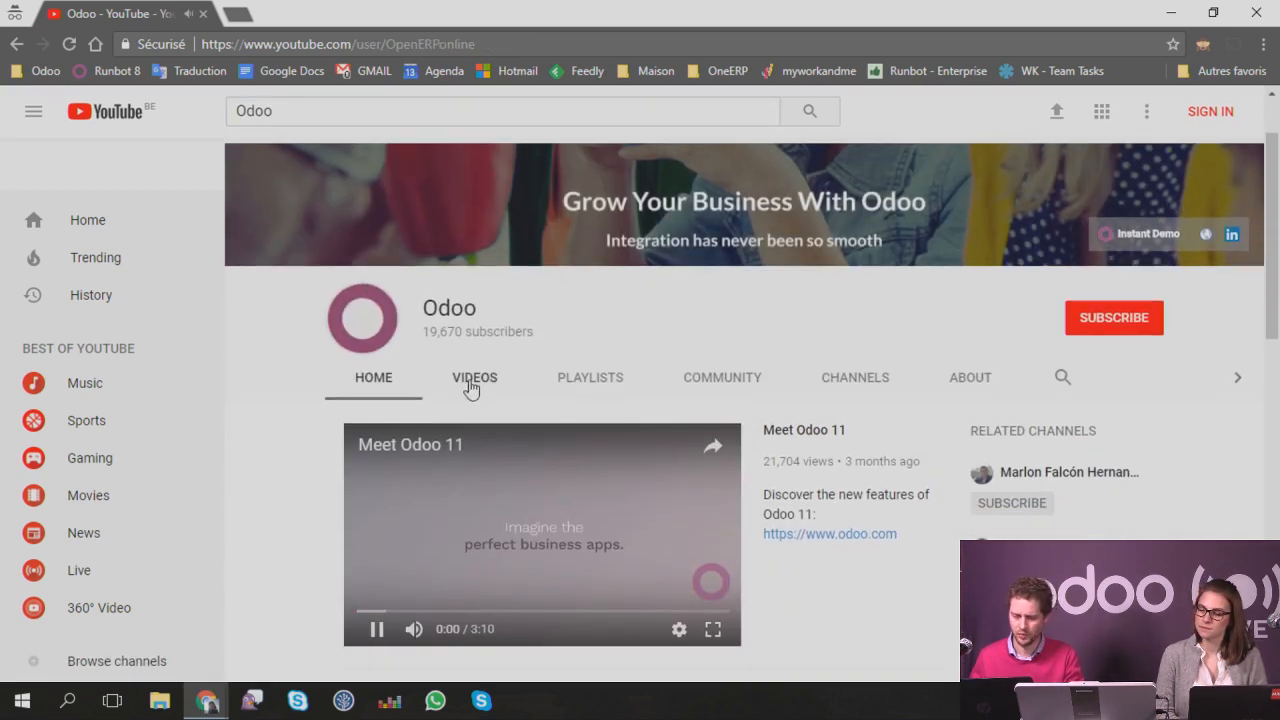
left_click(469, 379)
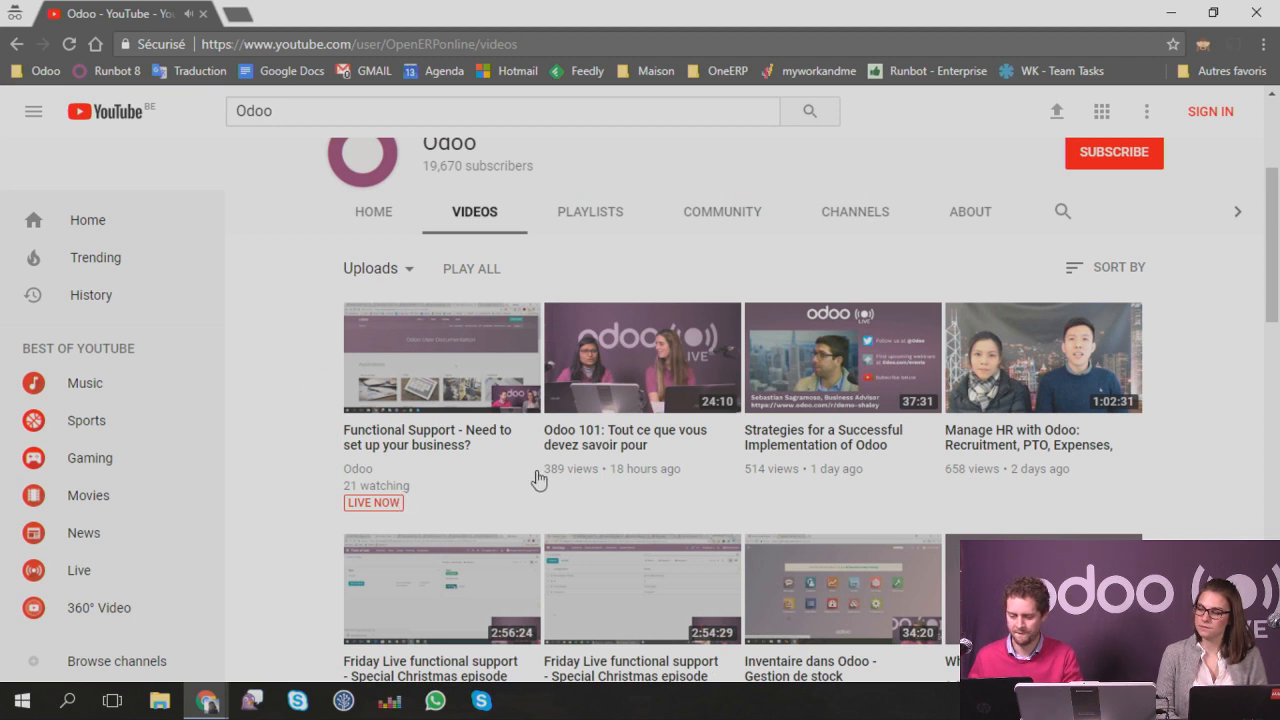
scroll(700, 460, "down", 1)
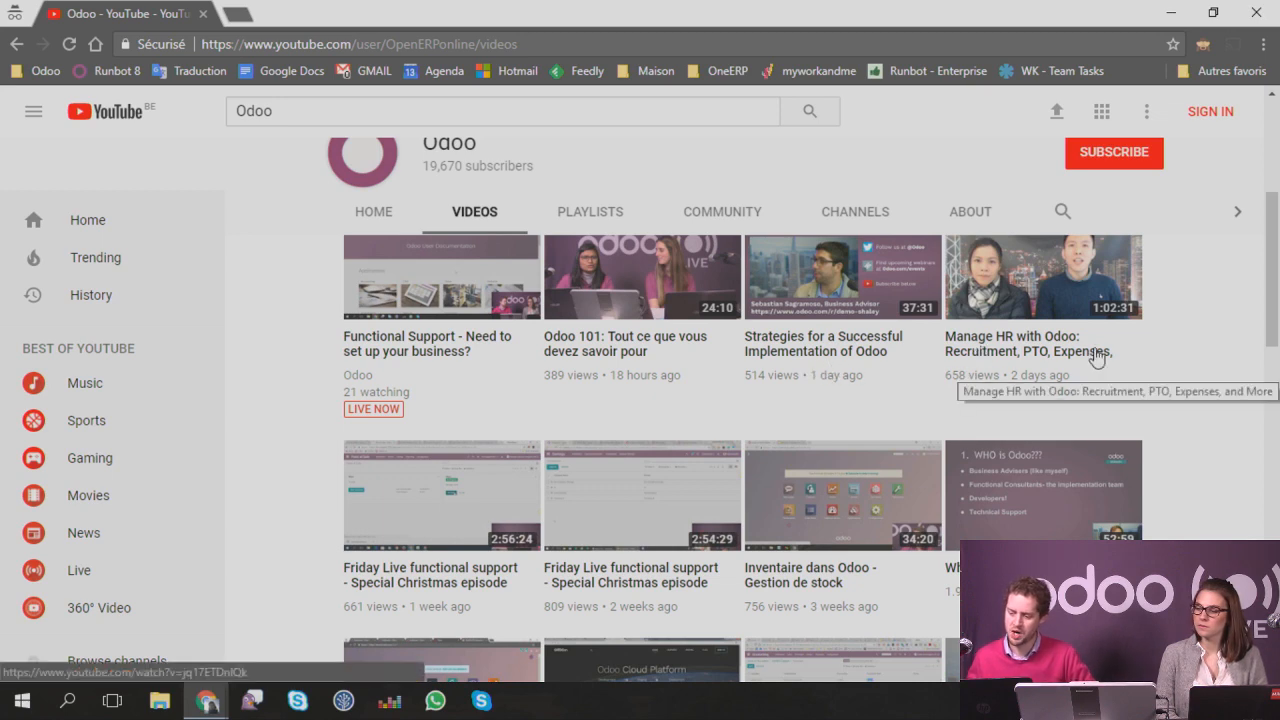
scroll(900, 370, "down", 1)
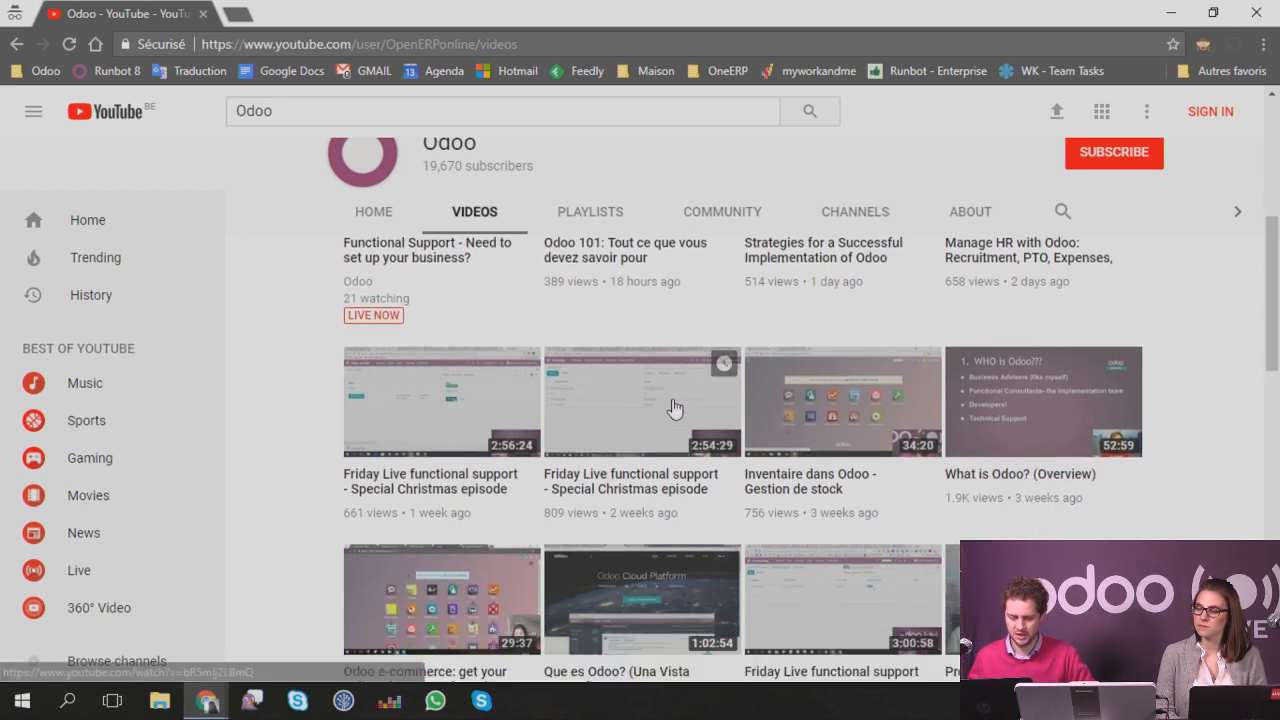
scroll(815, 360, "up", 3)
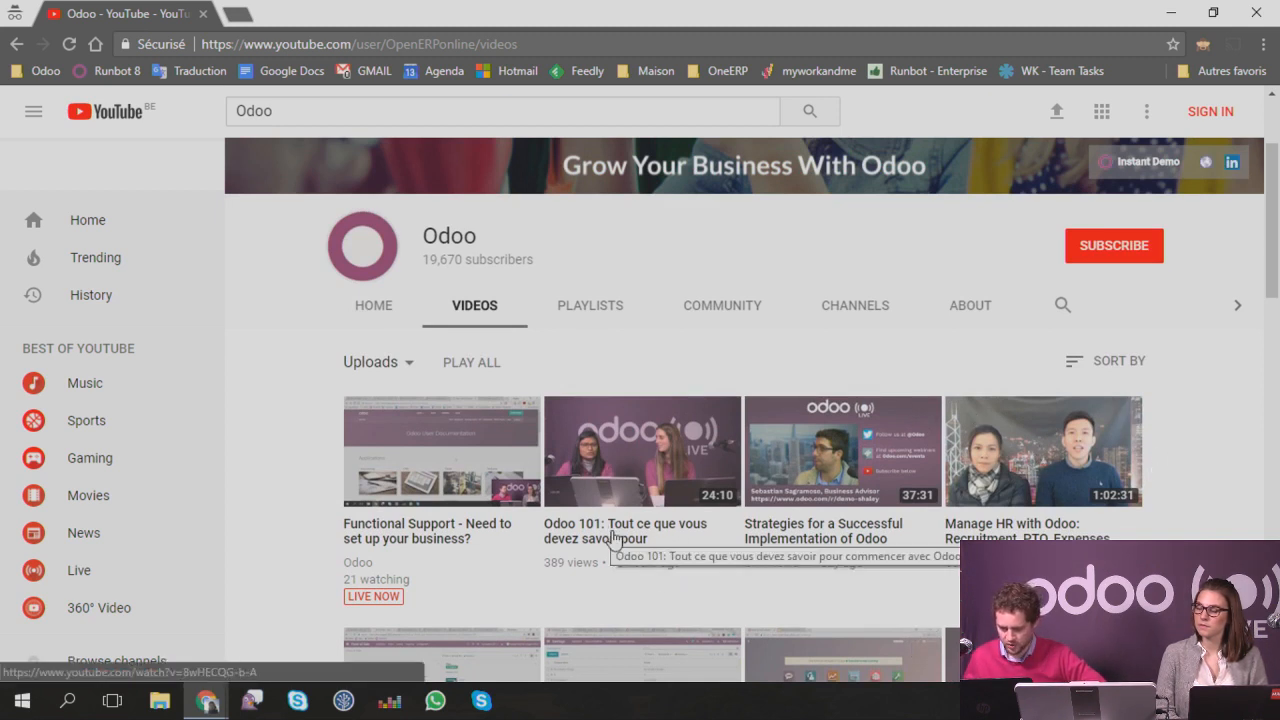
scroll(614, 538, "down", 4)
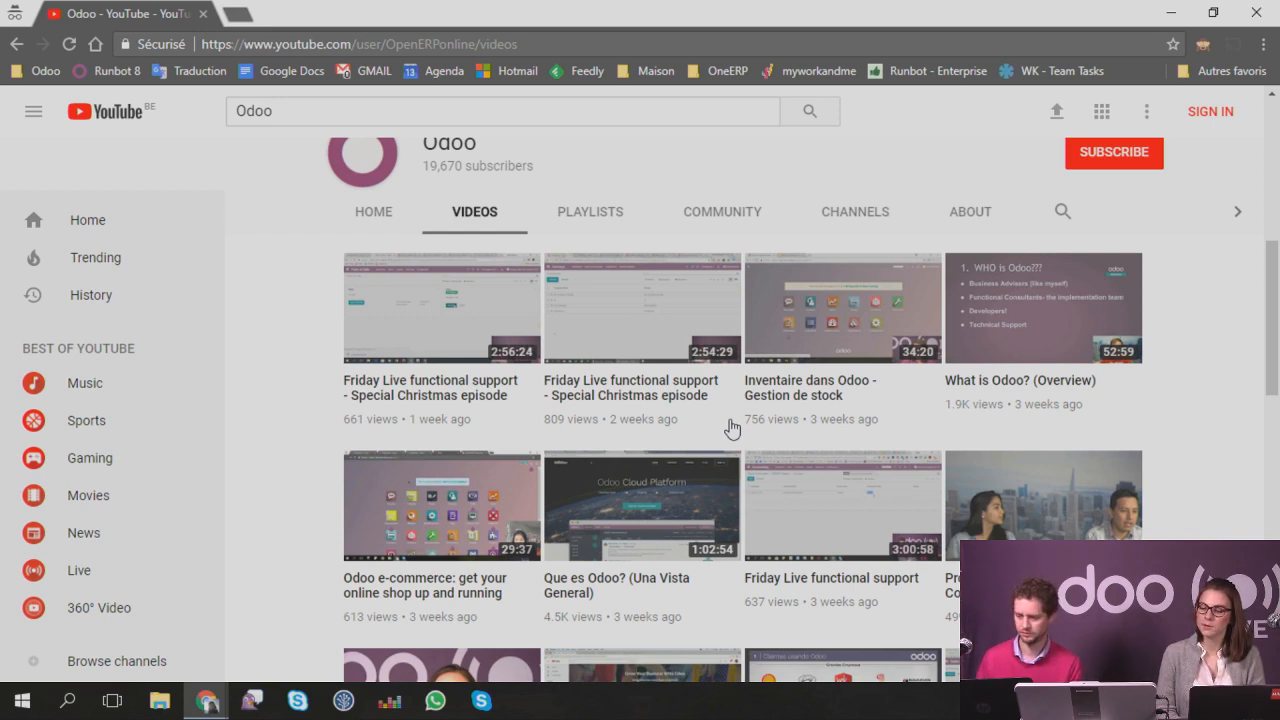
left_click(1256, 12)
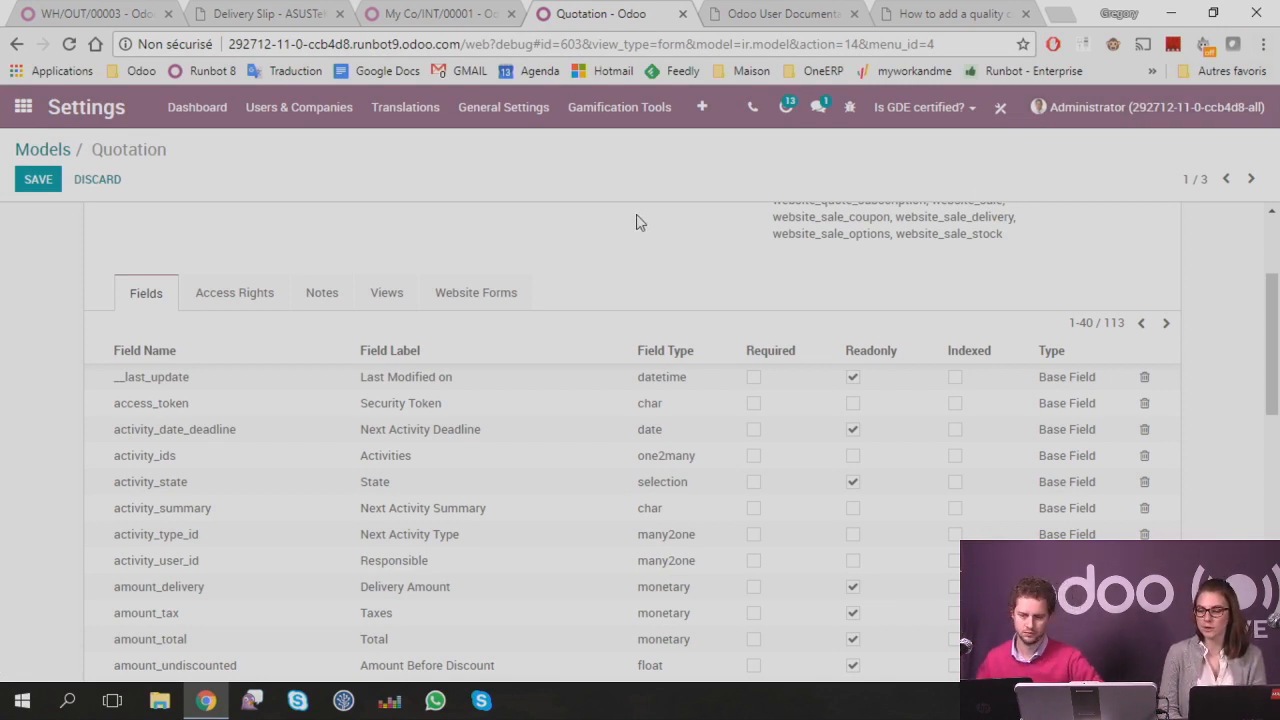
Step: Leave the sale.order model for the home screen and open the Chart of Accounts in the Accounting app
left_click(34, 120)
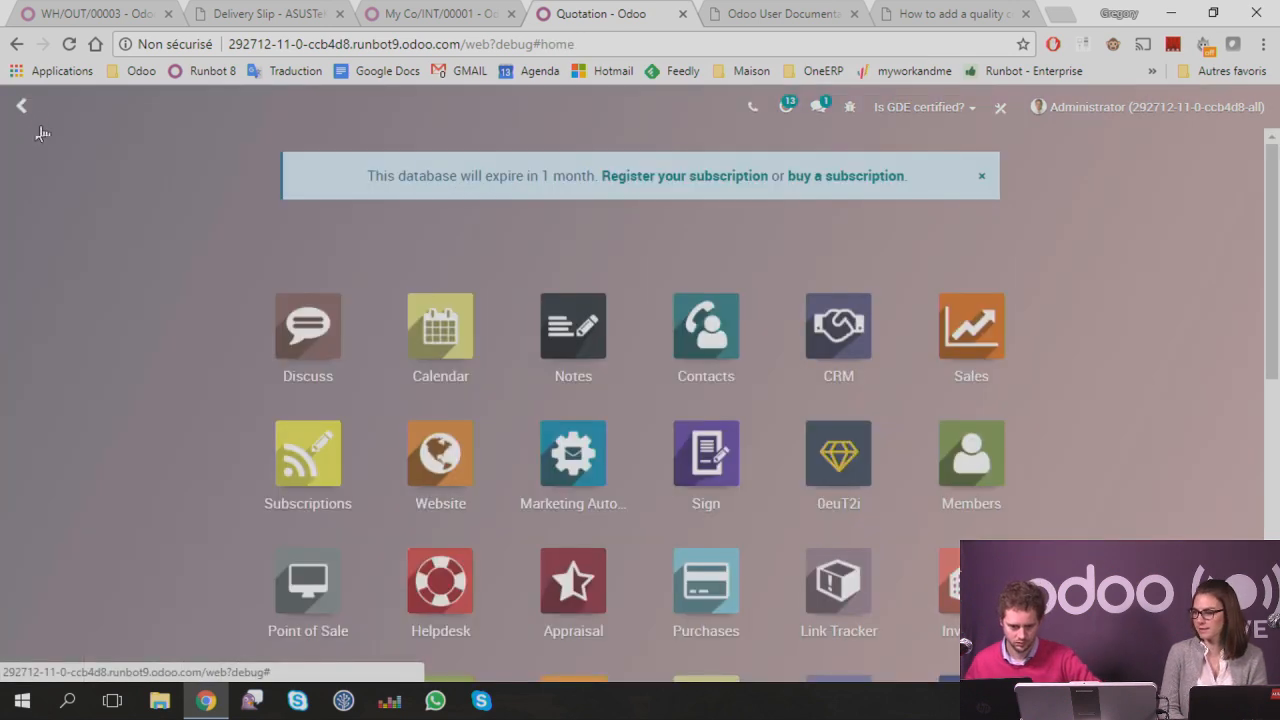
scroll(186, 393, "down", 2)
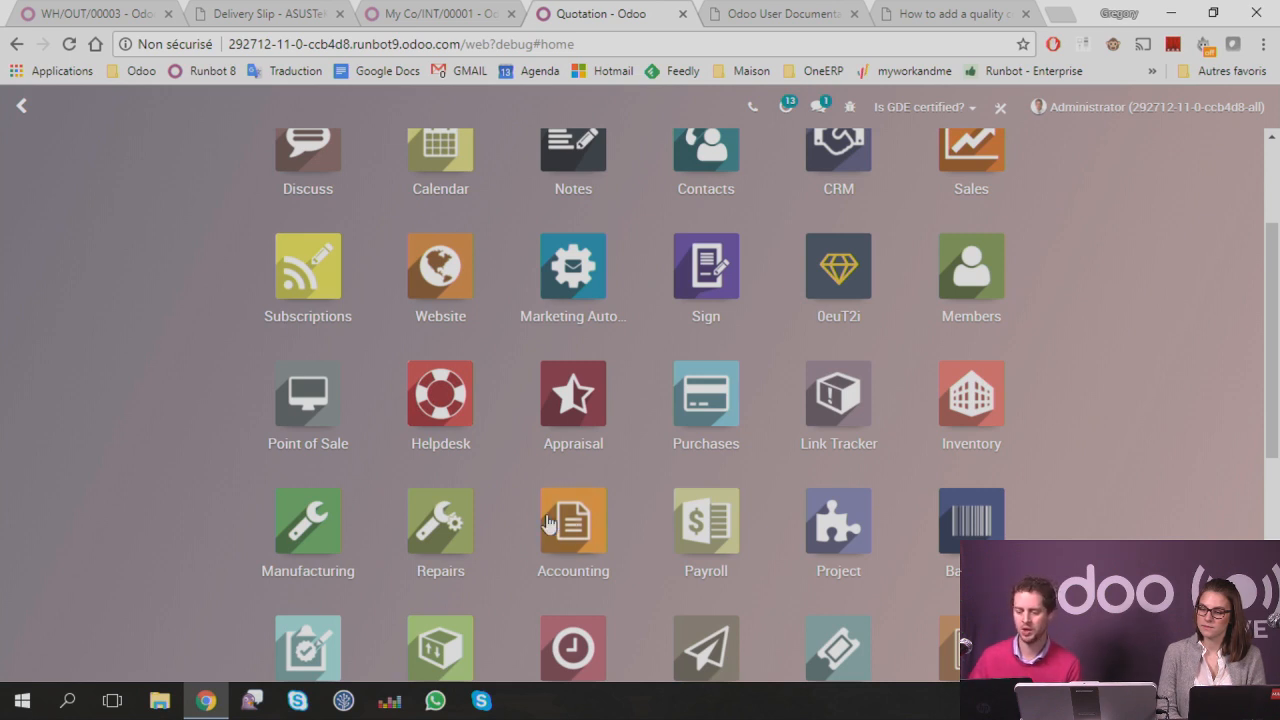
left_click(576, 532)
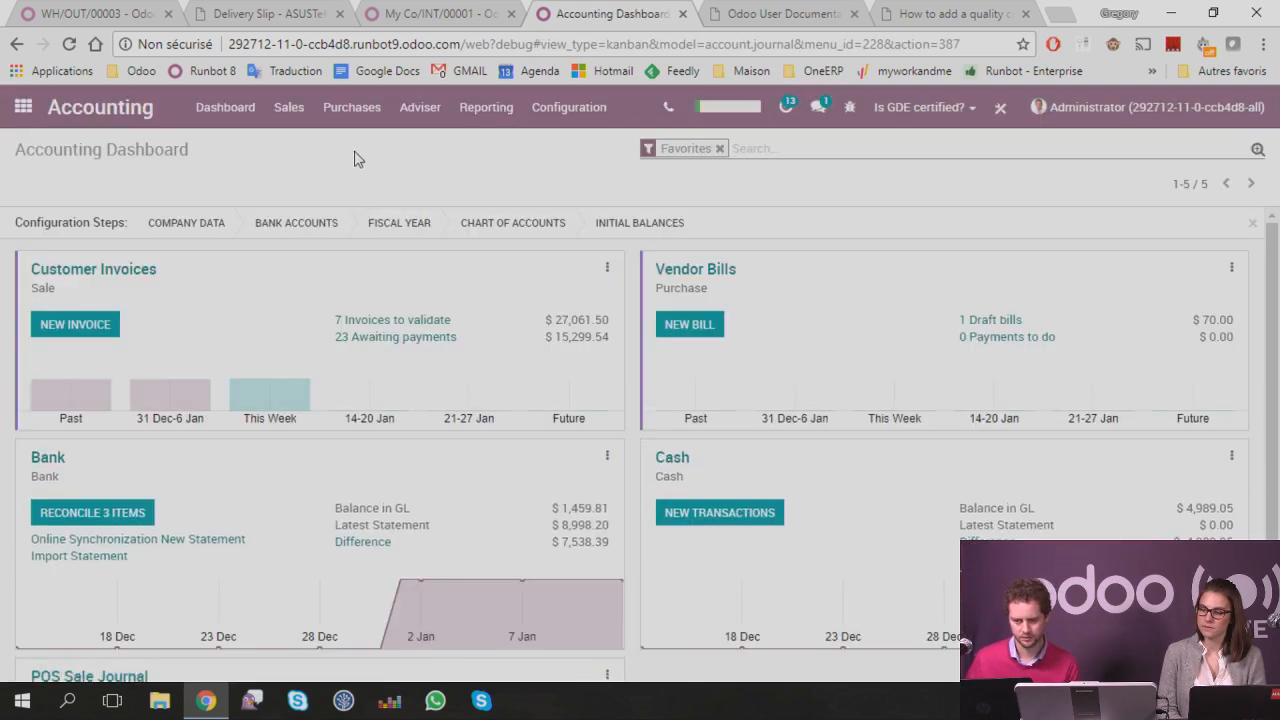
left_click(586, 109)
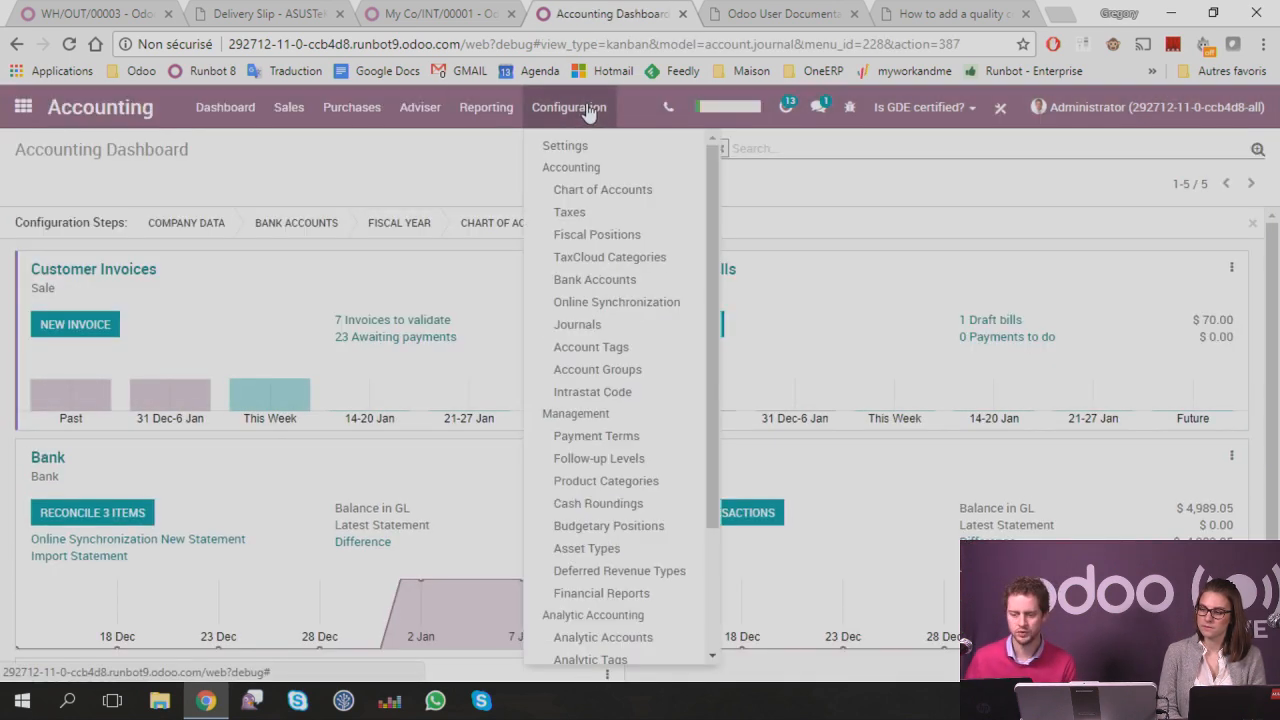
left_click(600, 189)
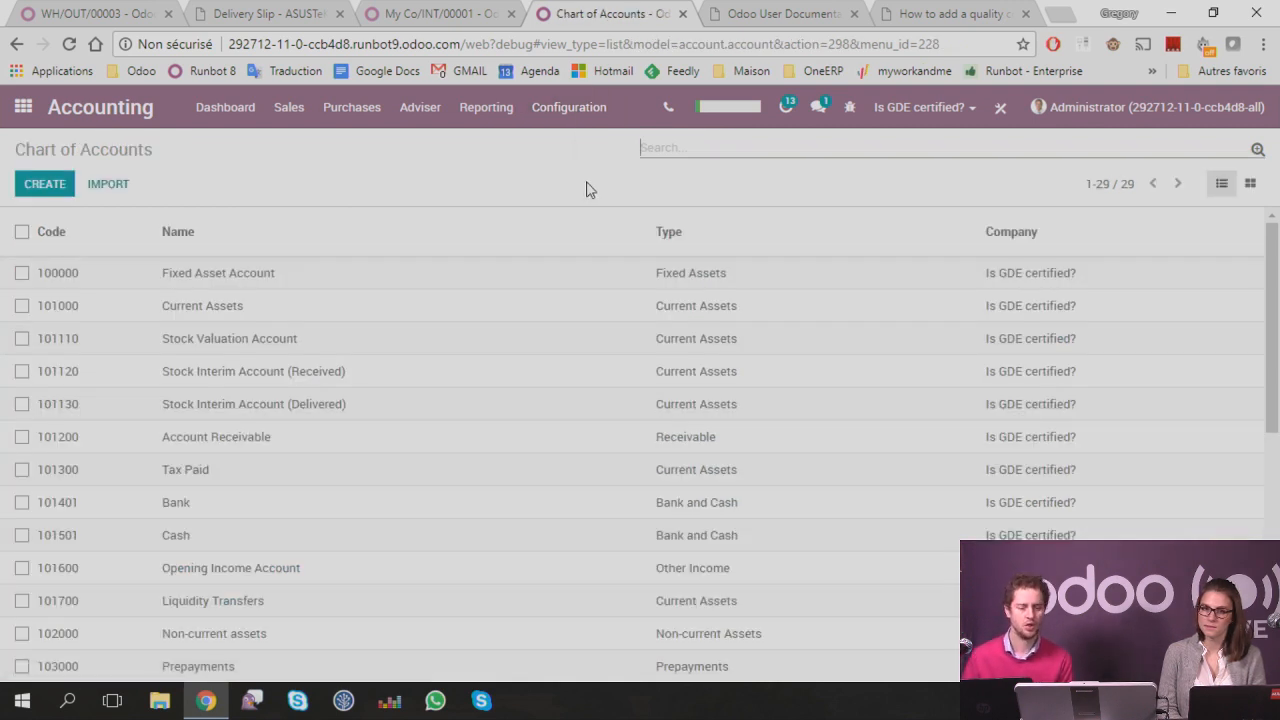
Step: Open a blank form for a new account in the Chart of Accounts and check the Accounting configuration options
left_click(33, 185)
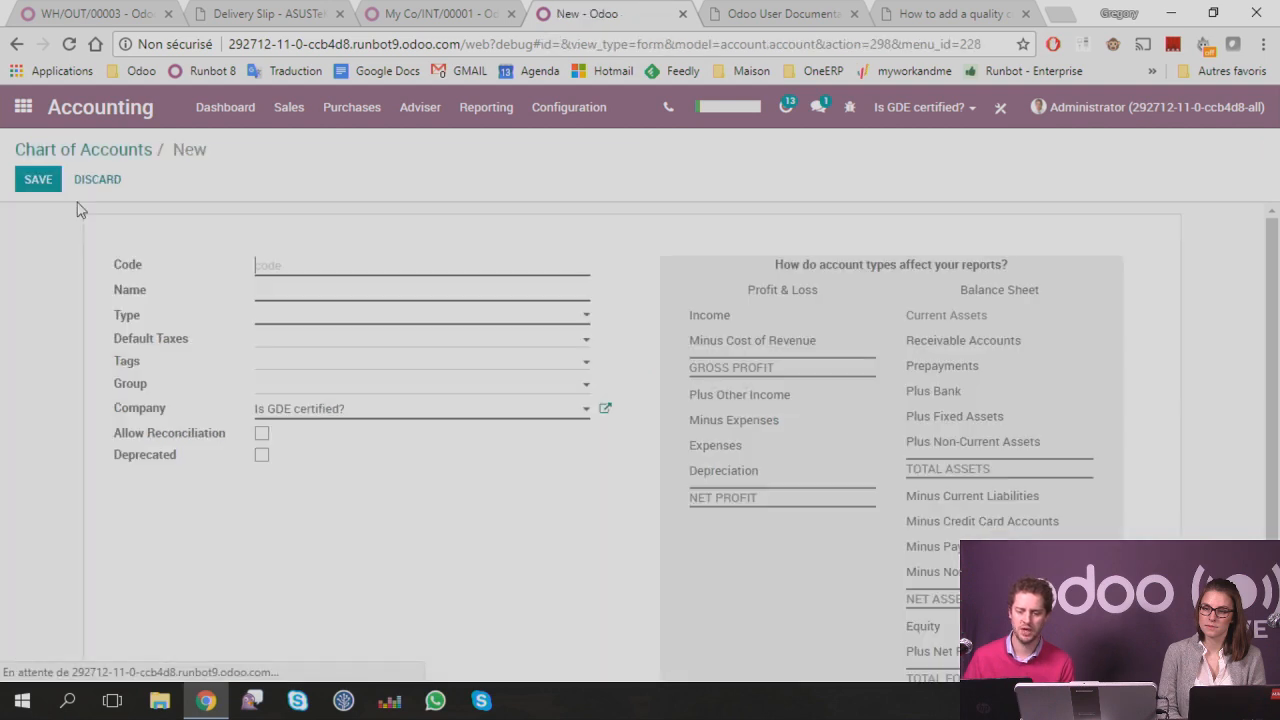
left_click(568, 110)
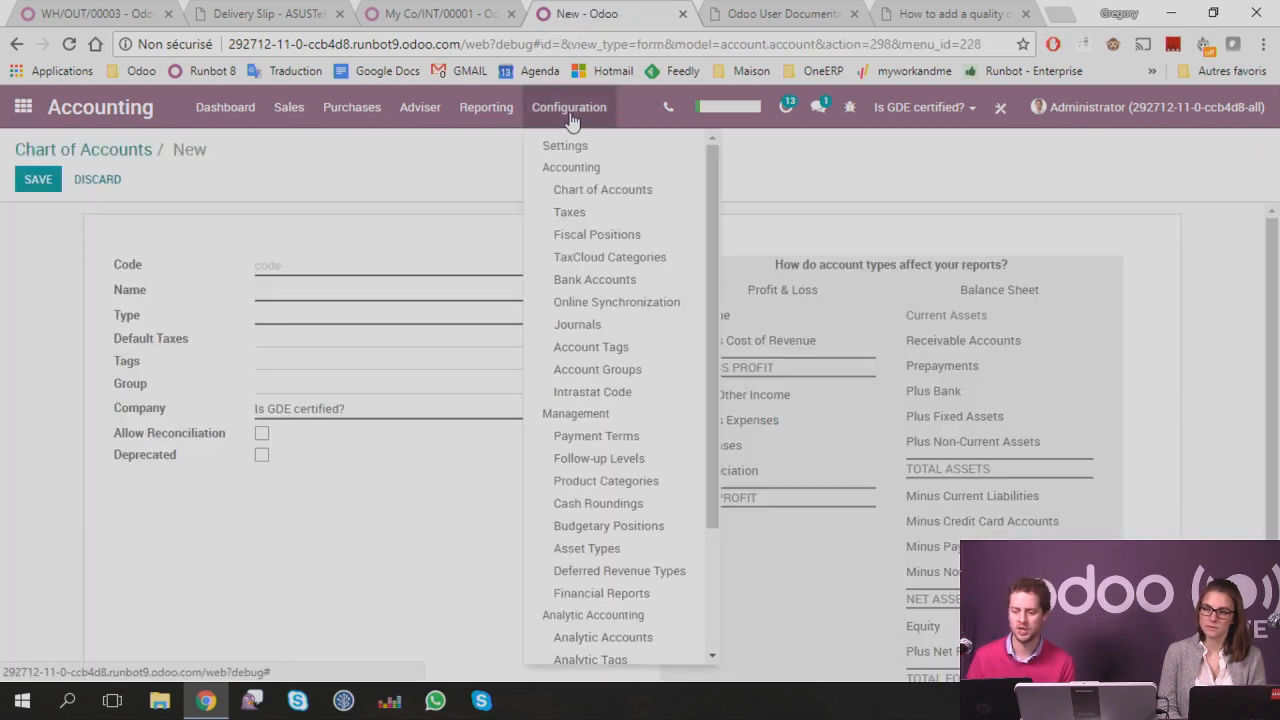
left_click(478, 169)
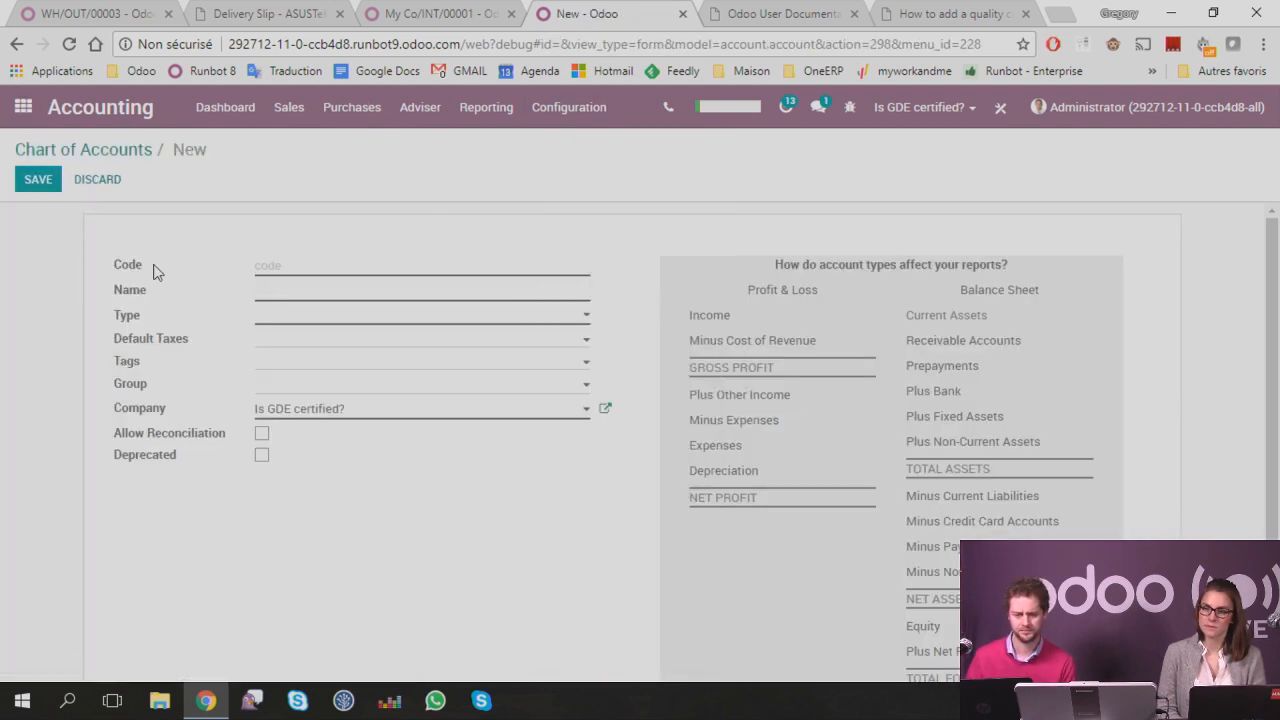
Step: Enter the code 1234 and the name My New Account for the new account
left_click(354, 266)
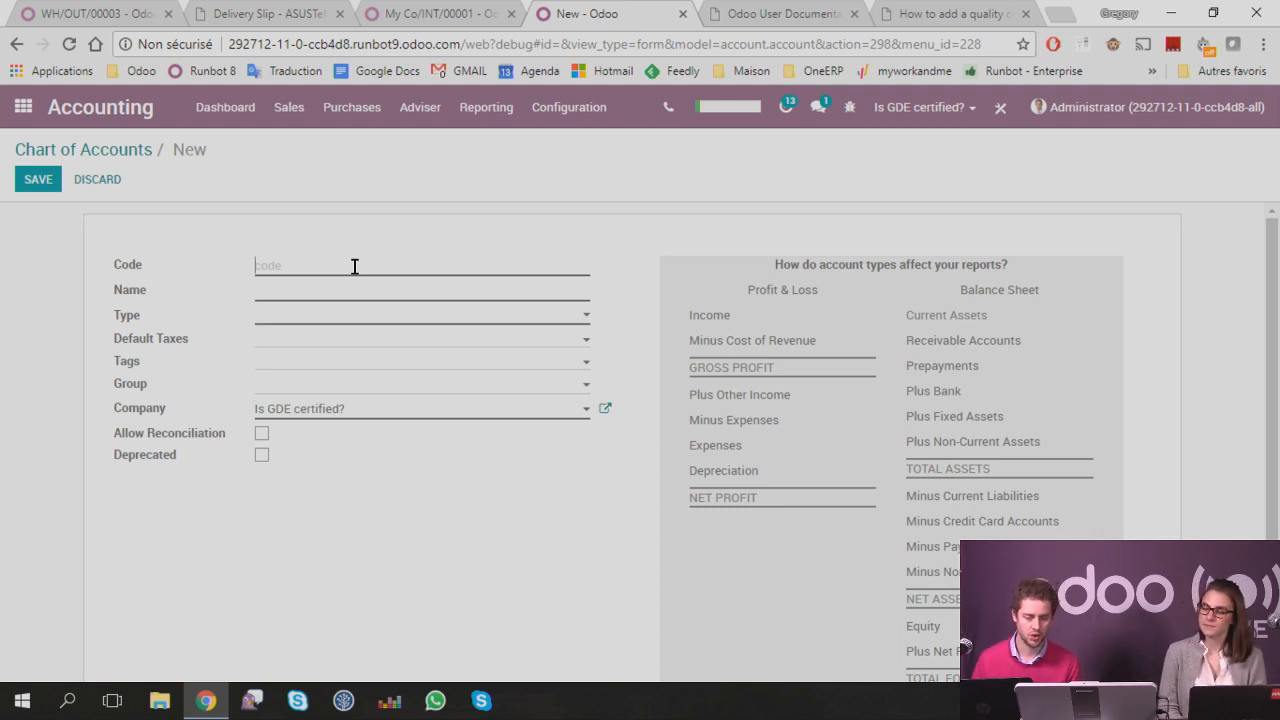
type("1")
type("4")
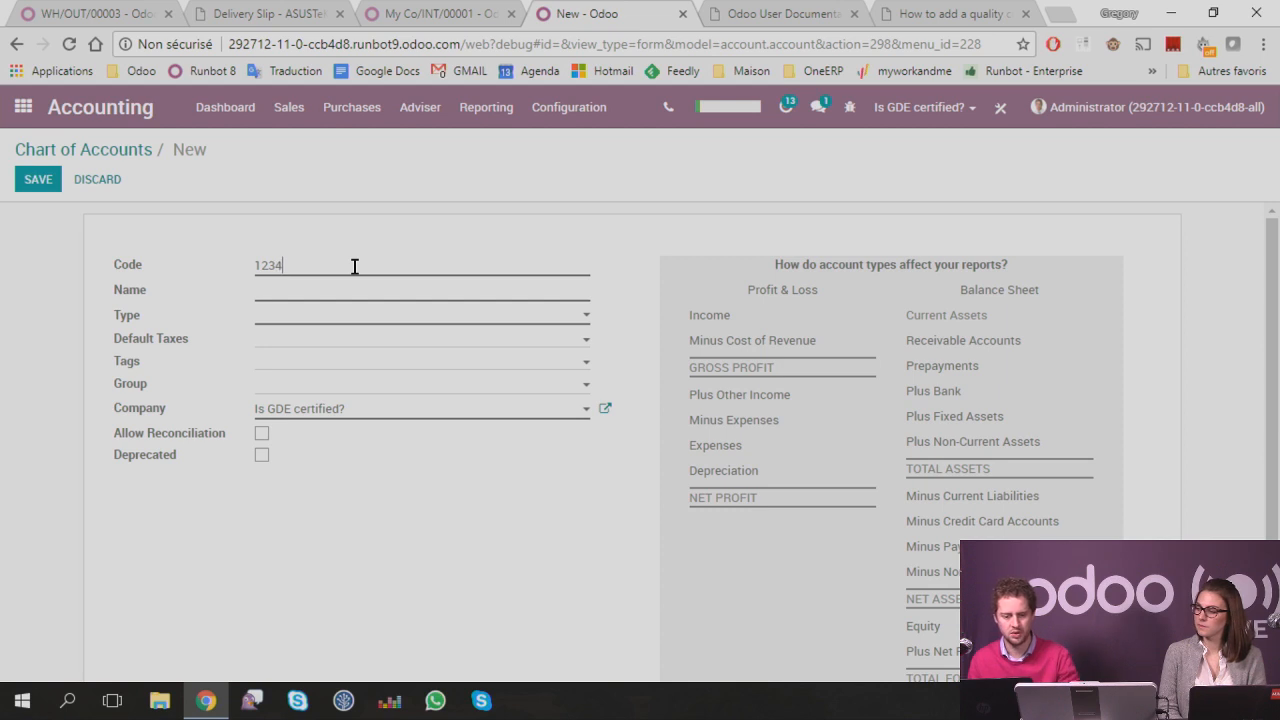
type("Mys")
key("BackSpace")
key("BackSpace")
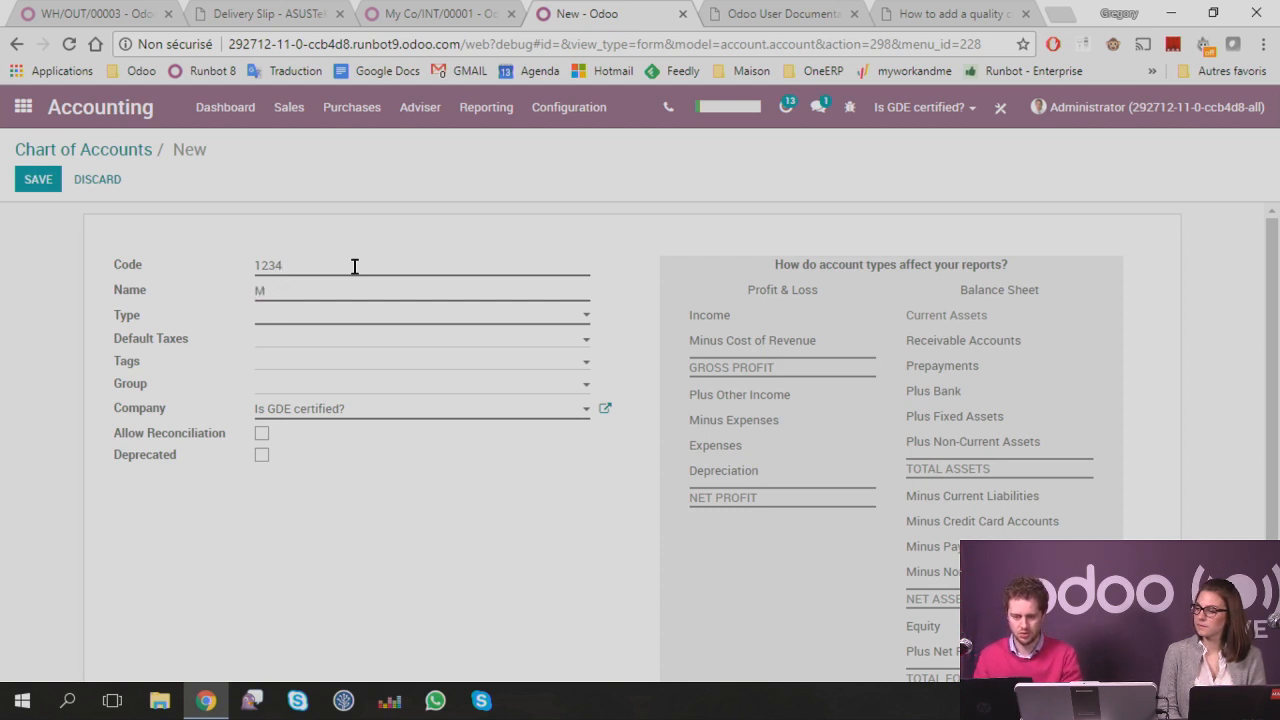
type("y New Account")
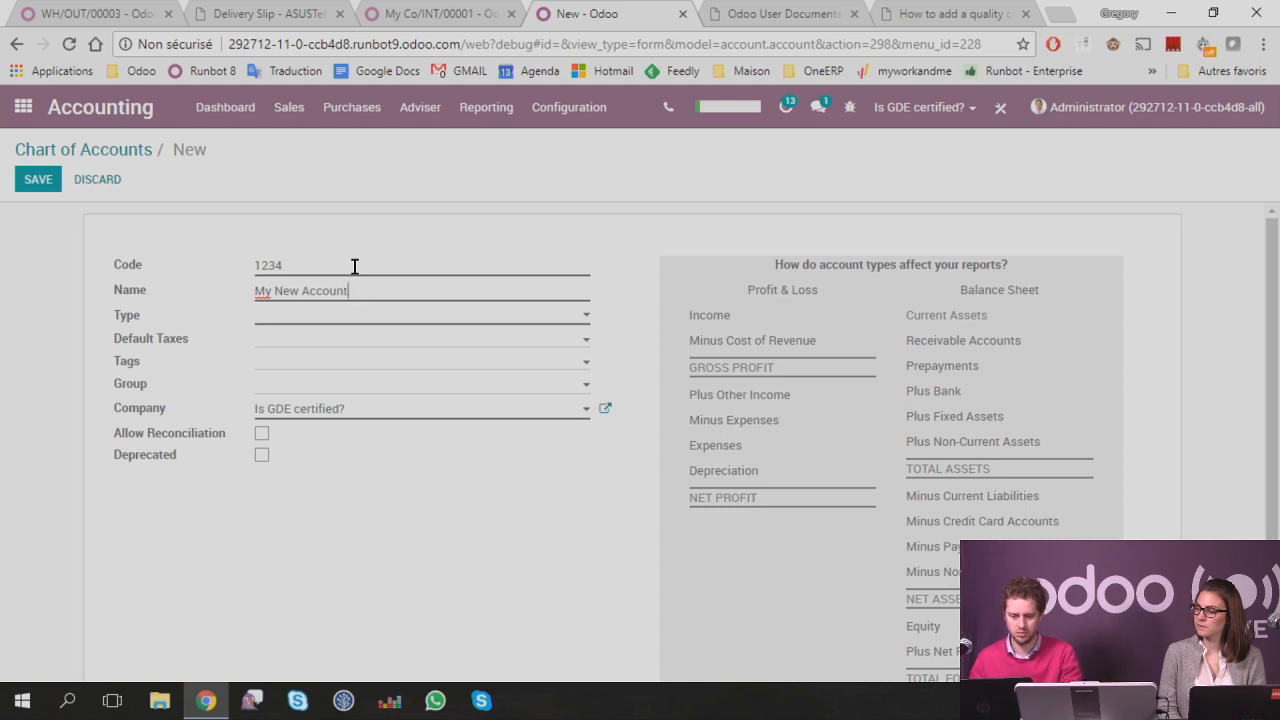
Step: Set the account type to Receivable and check the tags available for the account
left_click(375, 322)
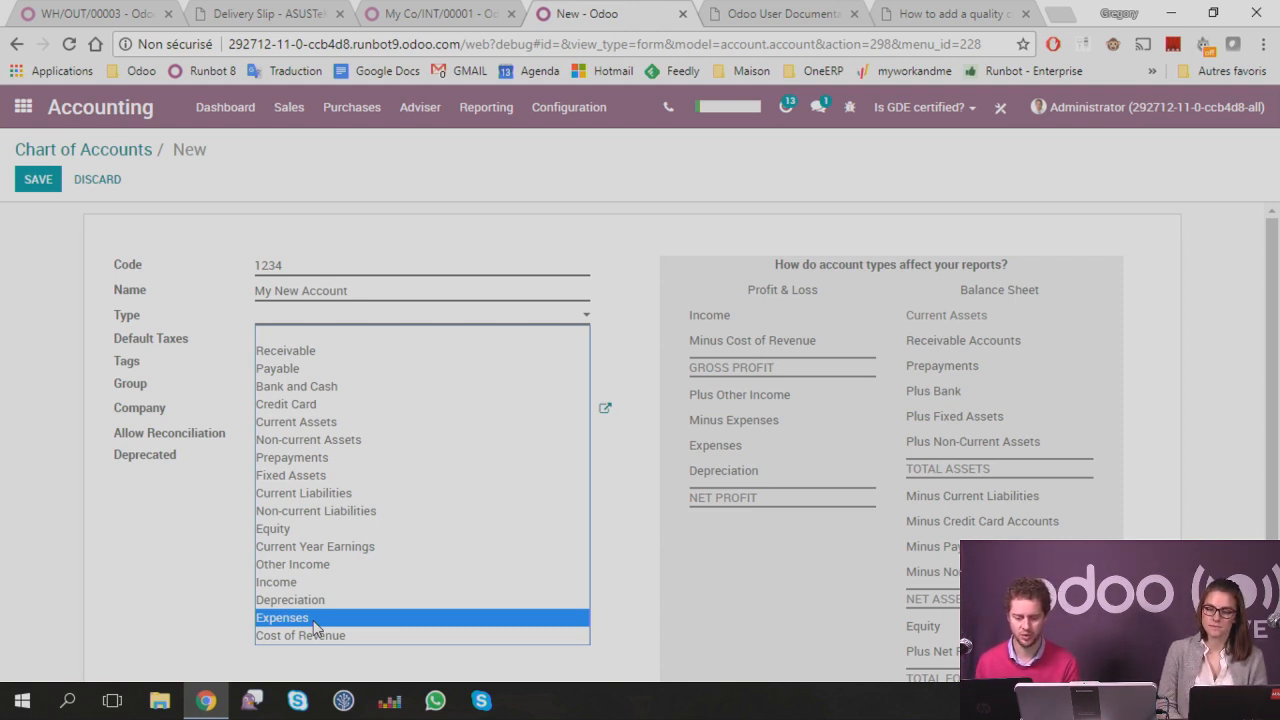
left_click(314, 351)
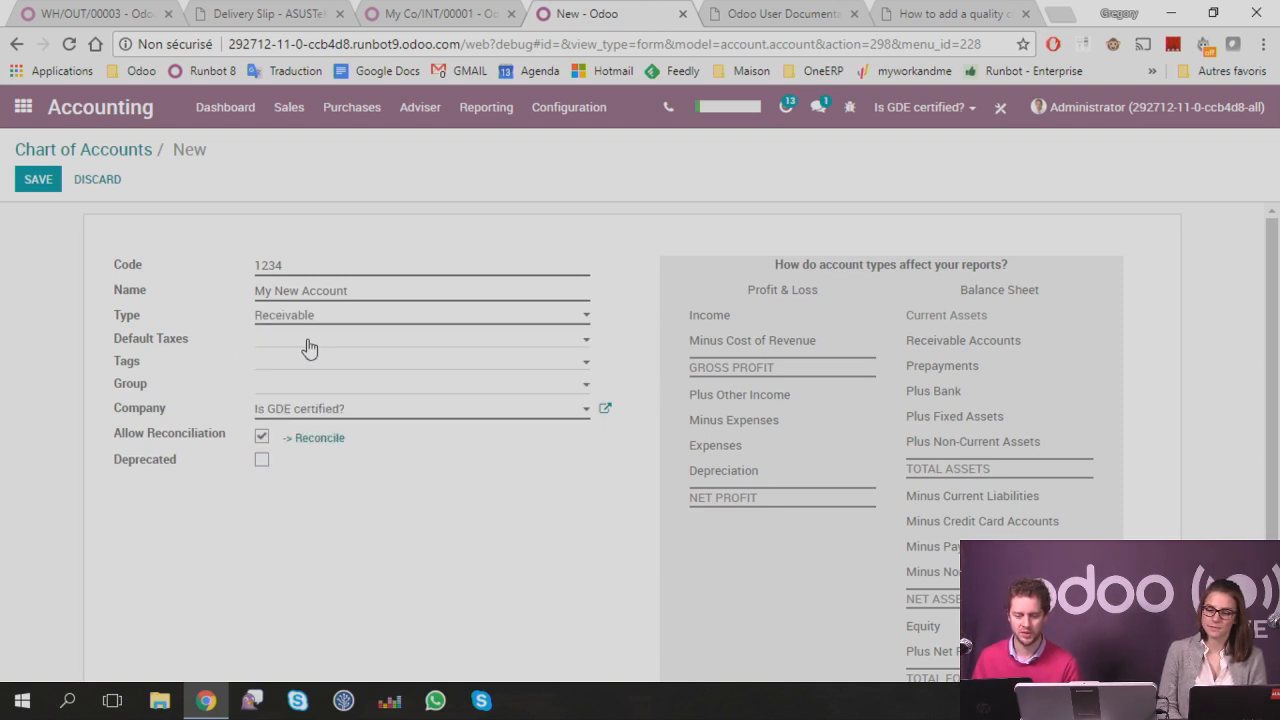
left_click(264, 364)
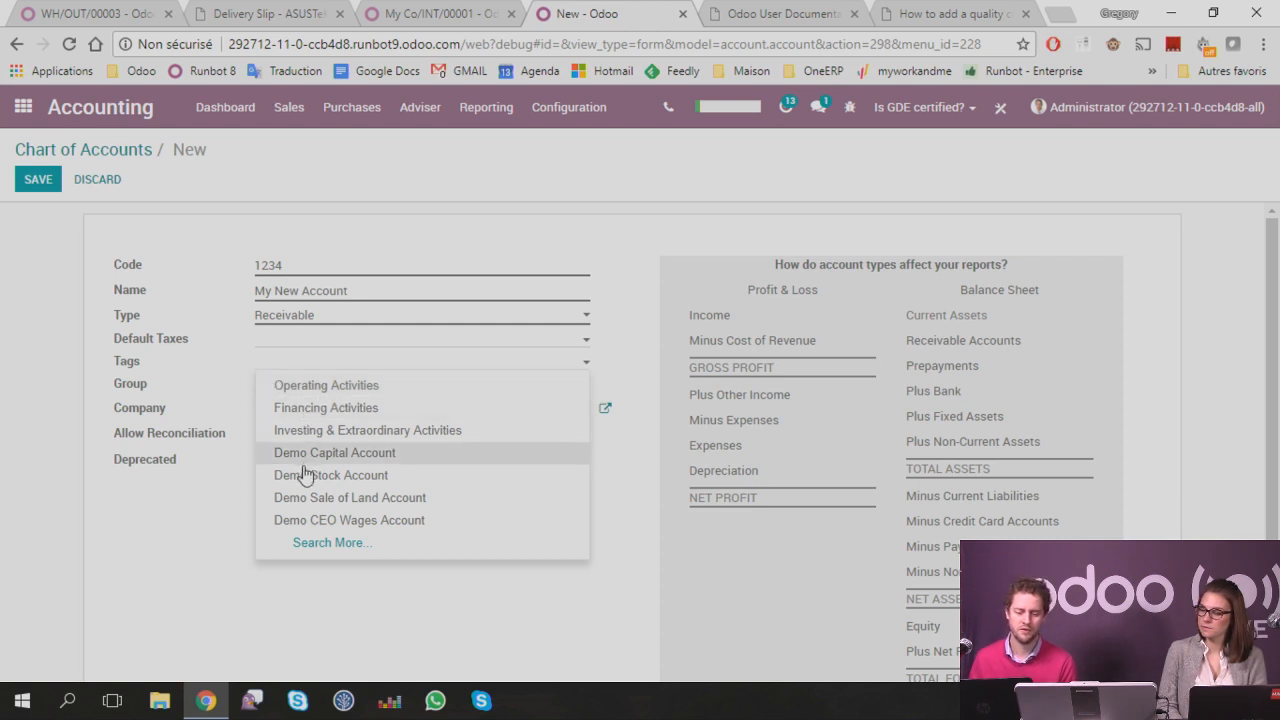
left_click(155, 520)
mouse_move(140, 410)
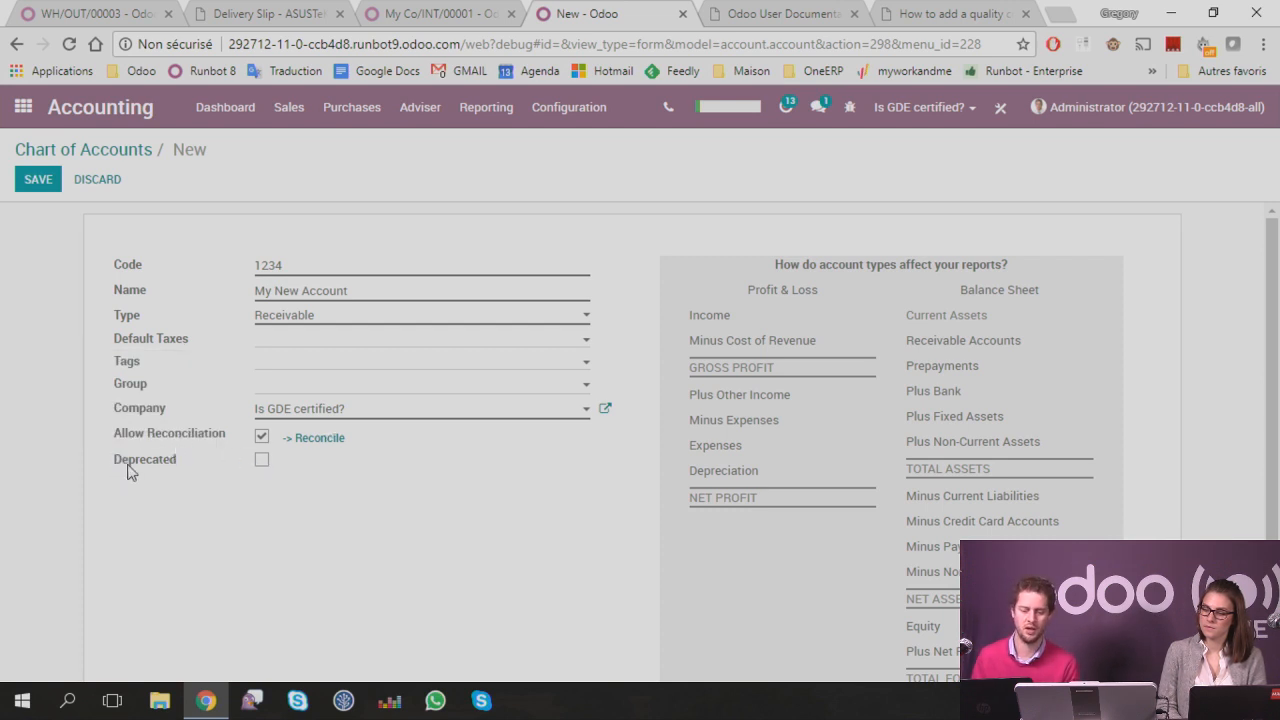
mouse_move(128, 472)
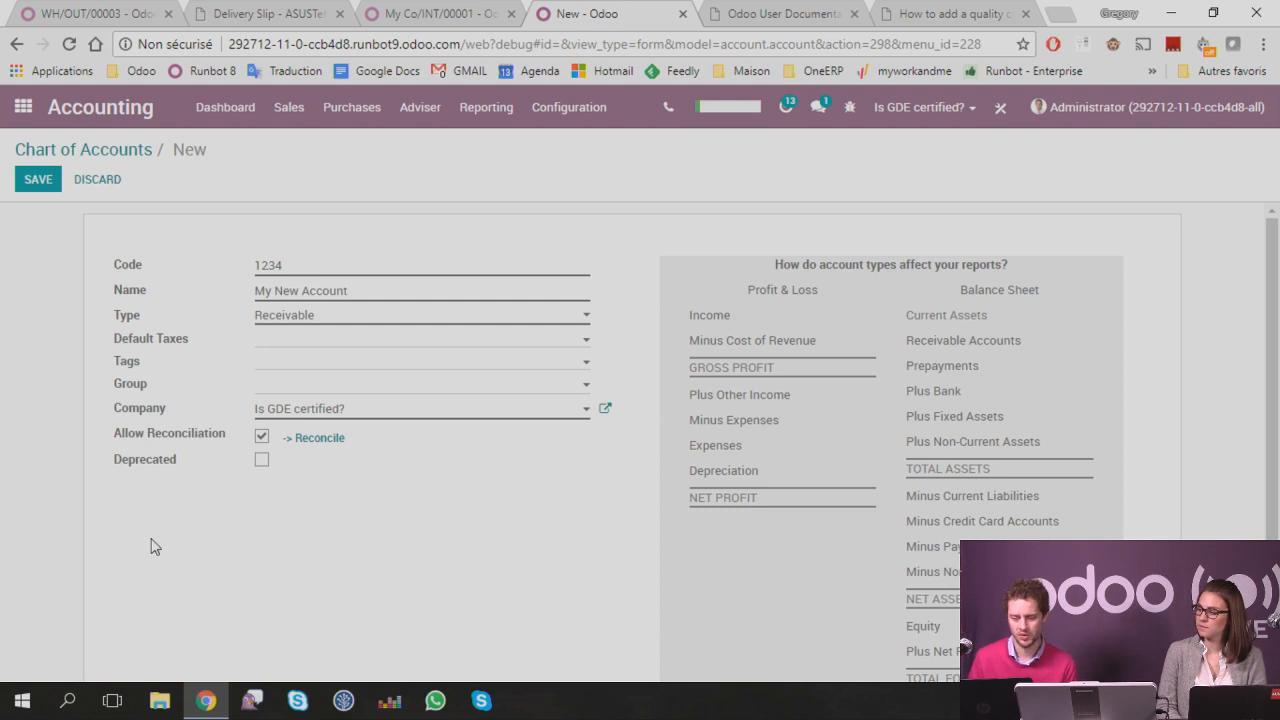
Step: Review the available account types and try Expenses as the type of the new account
left_click(335, 318)
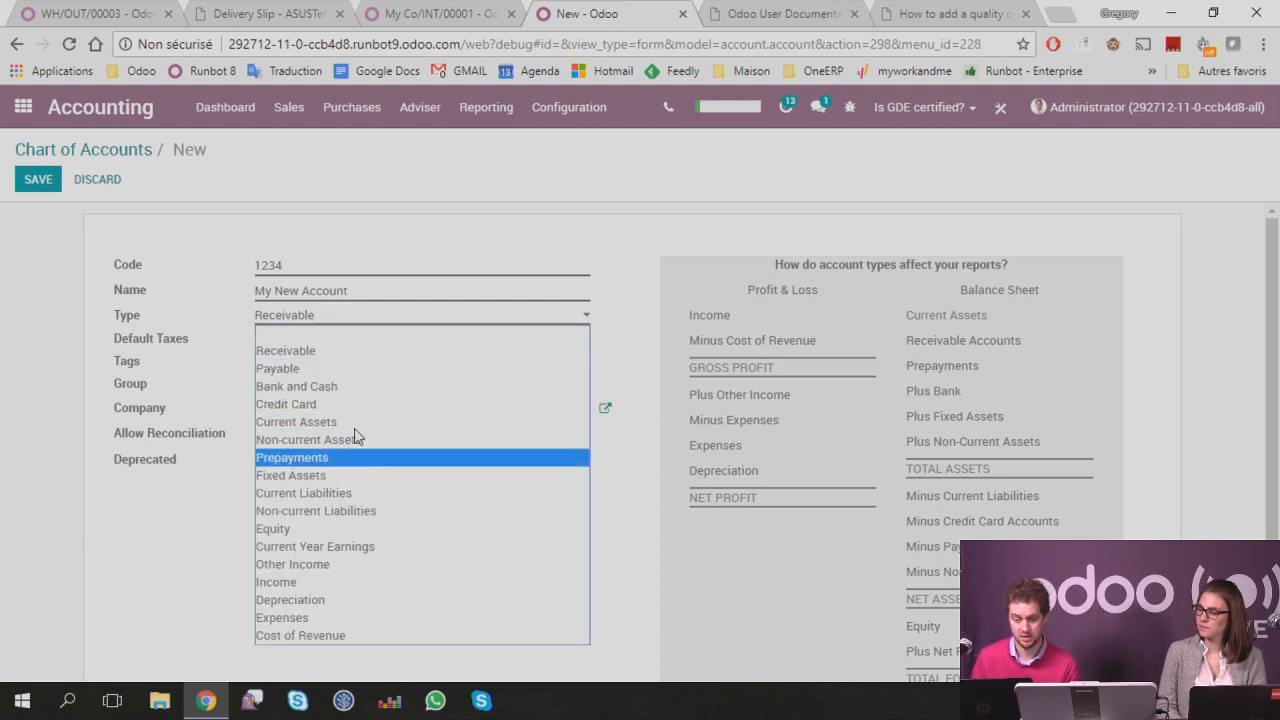
left_click(145, 569)
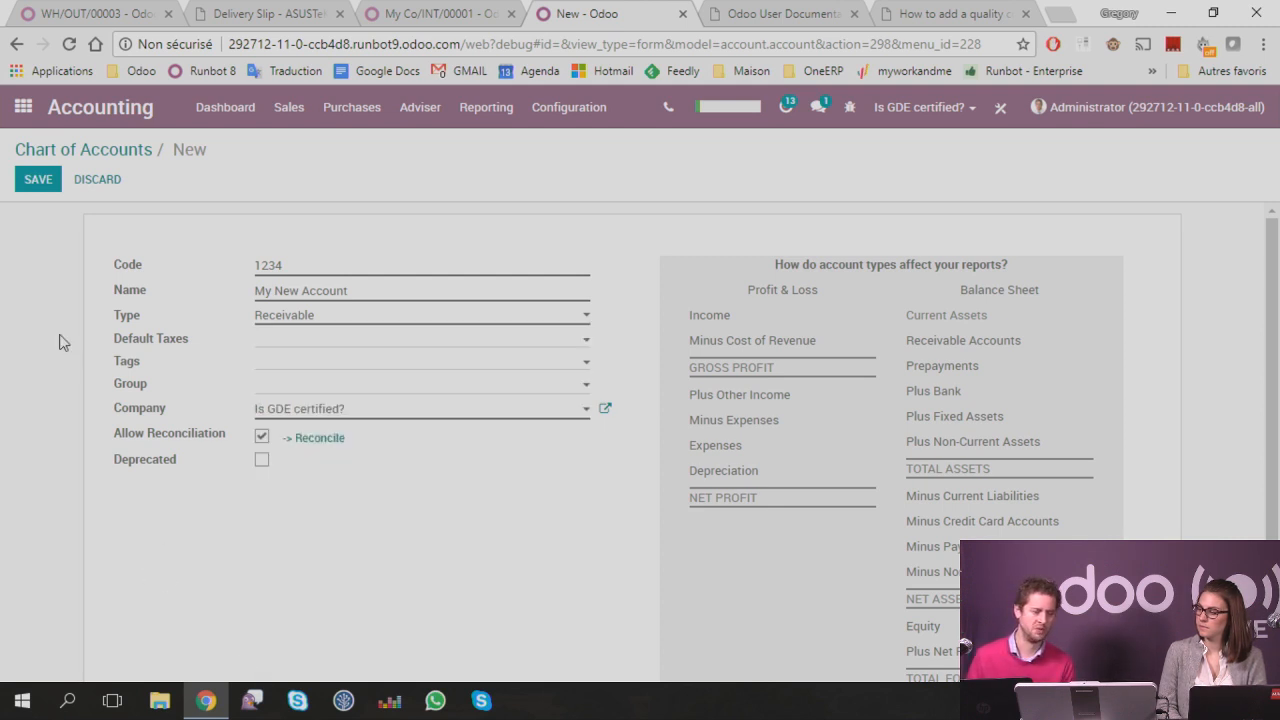
left_click(356, 318)
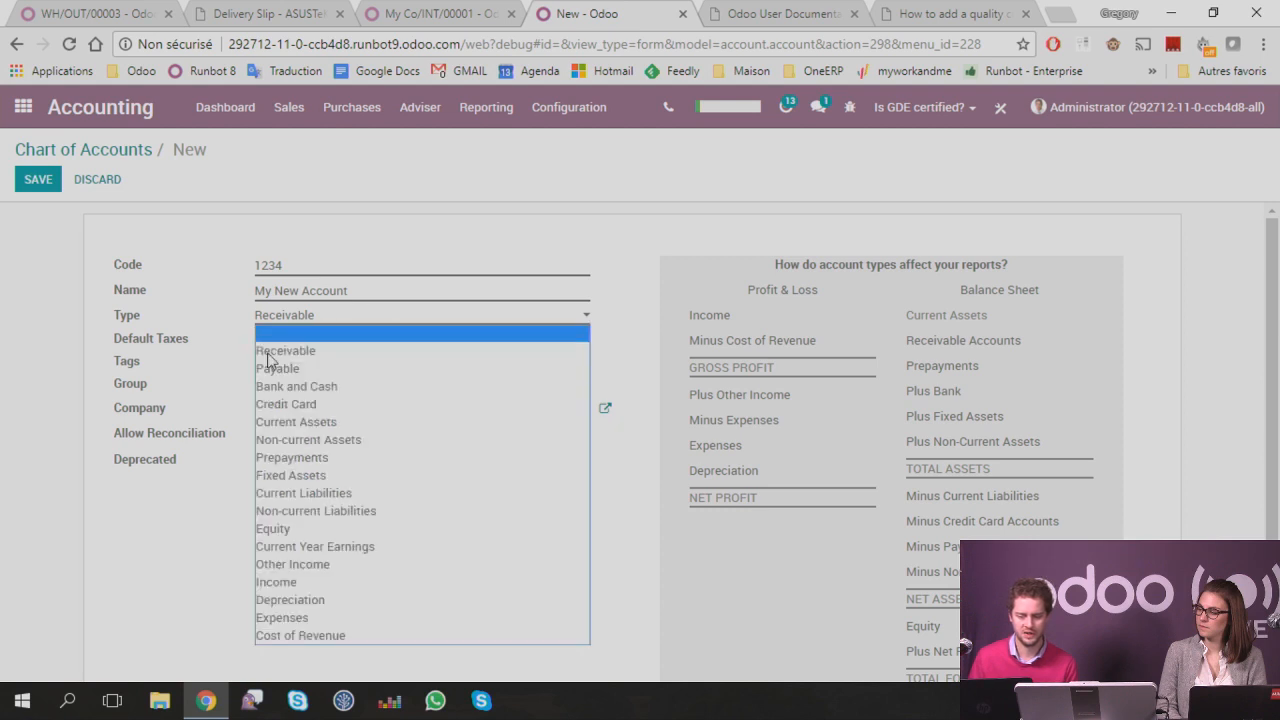
left_click(285, 617)
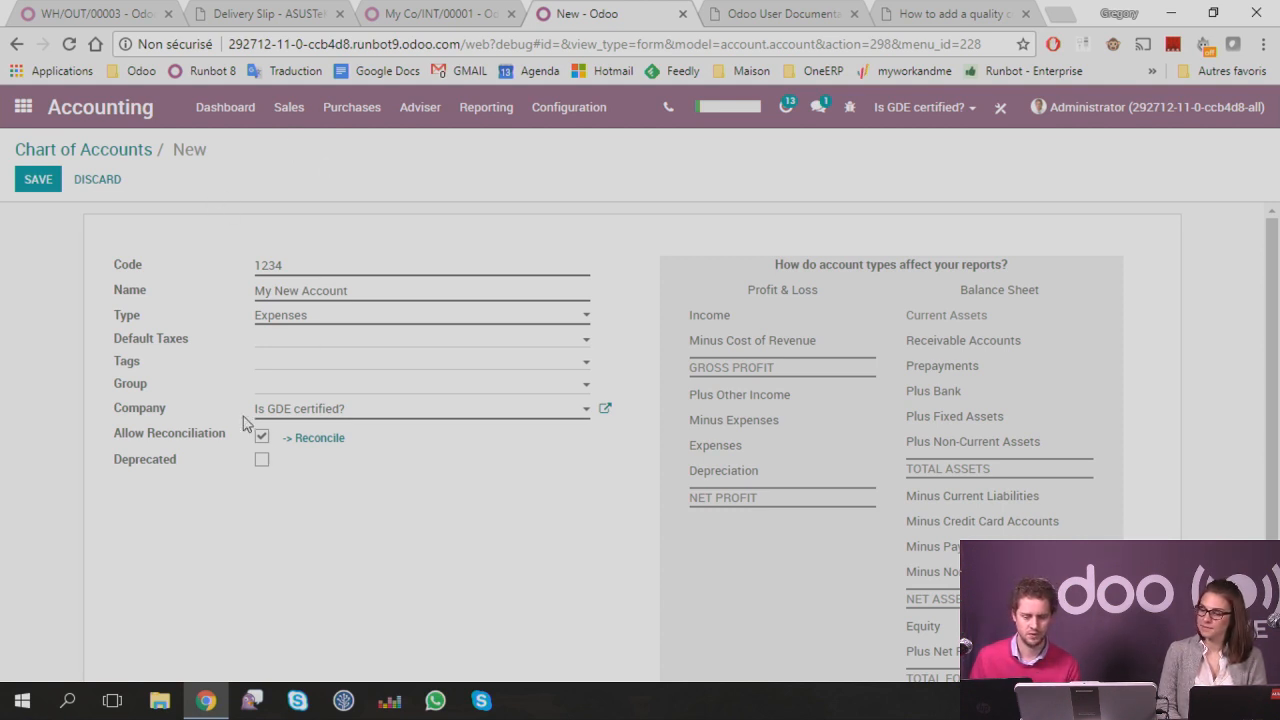
left_click(108, 148)
left_click(420, 244)
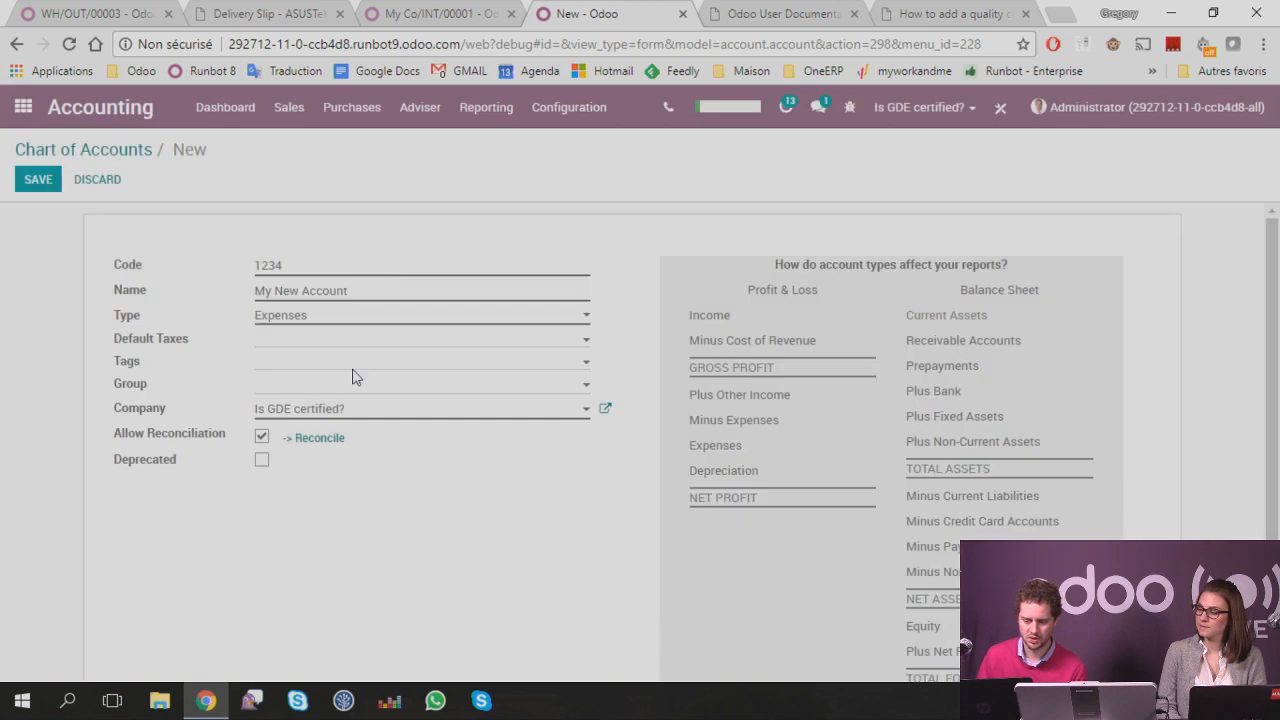
Step: Set the account type back to Receivable and save the new account
left_click(310, 316)
left_click(312, 350)
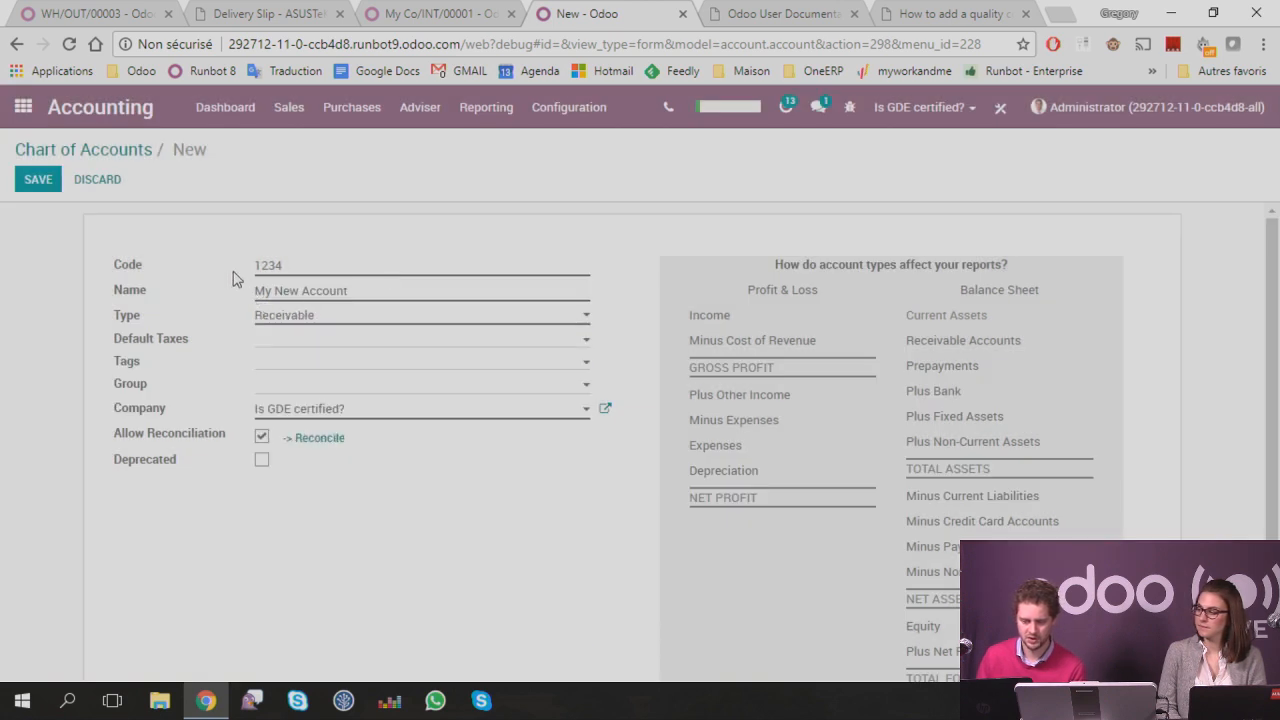
left_click(38, 180)
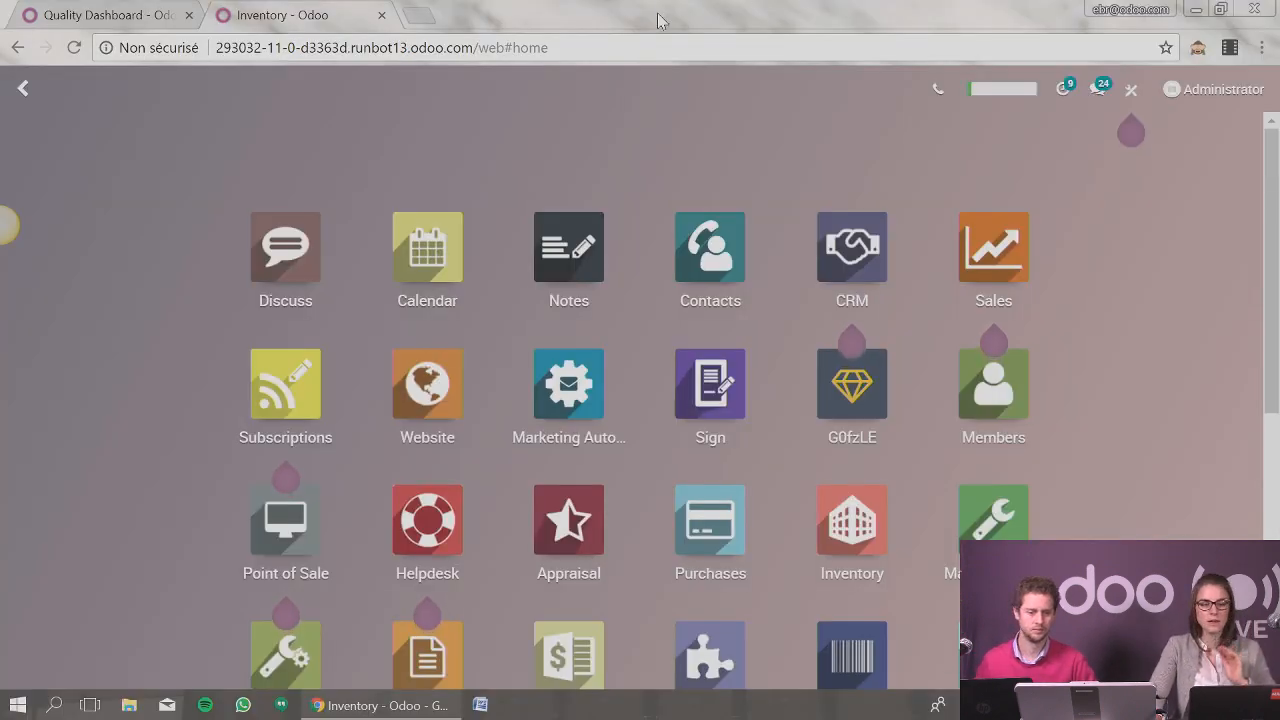
Step: Open the support ticket page odoo.com/help in a new browser tab
left_click(420, 15)
type("odoo.com")
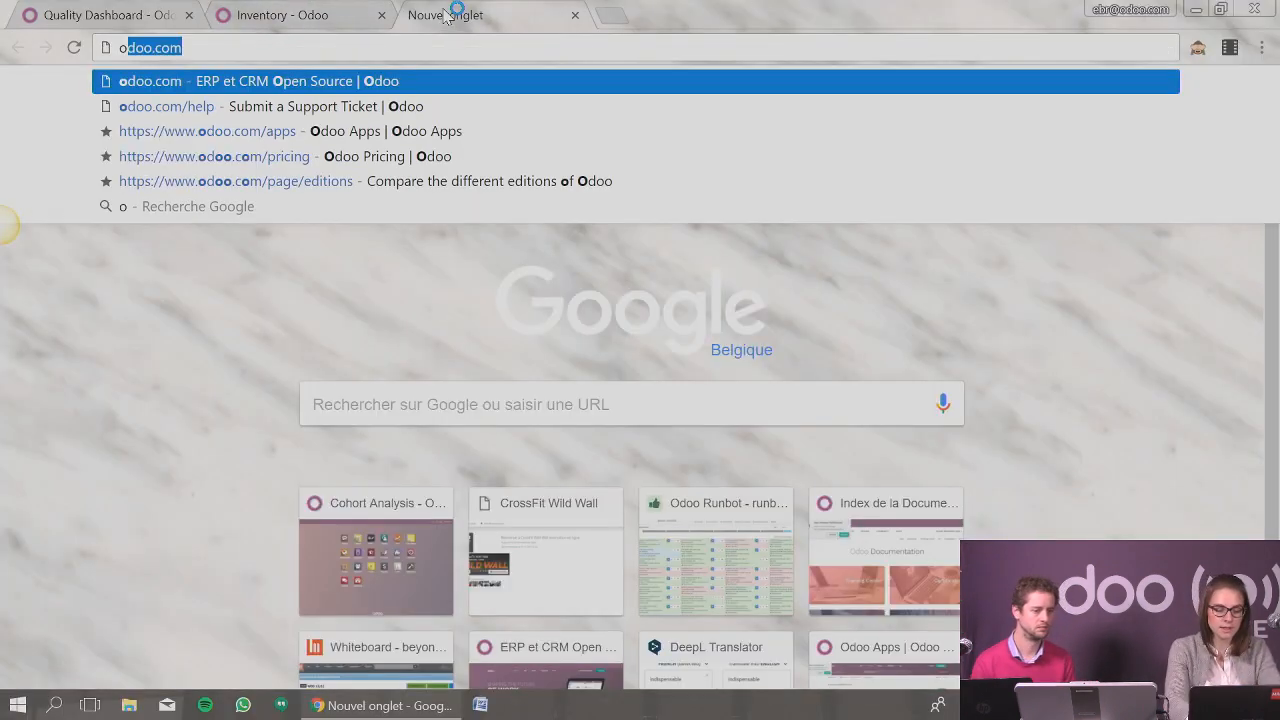
key("Down")
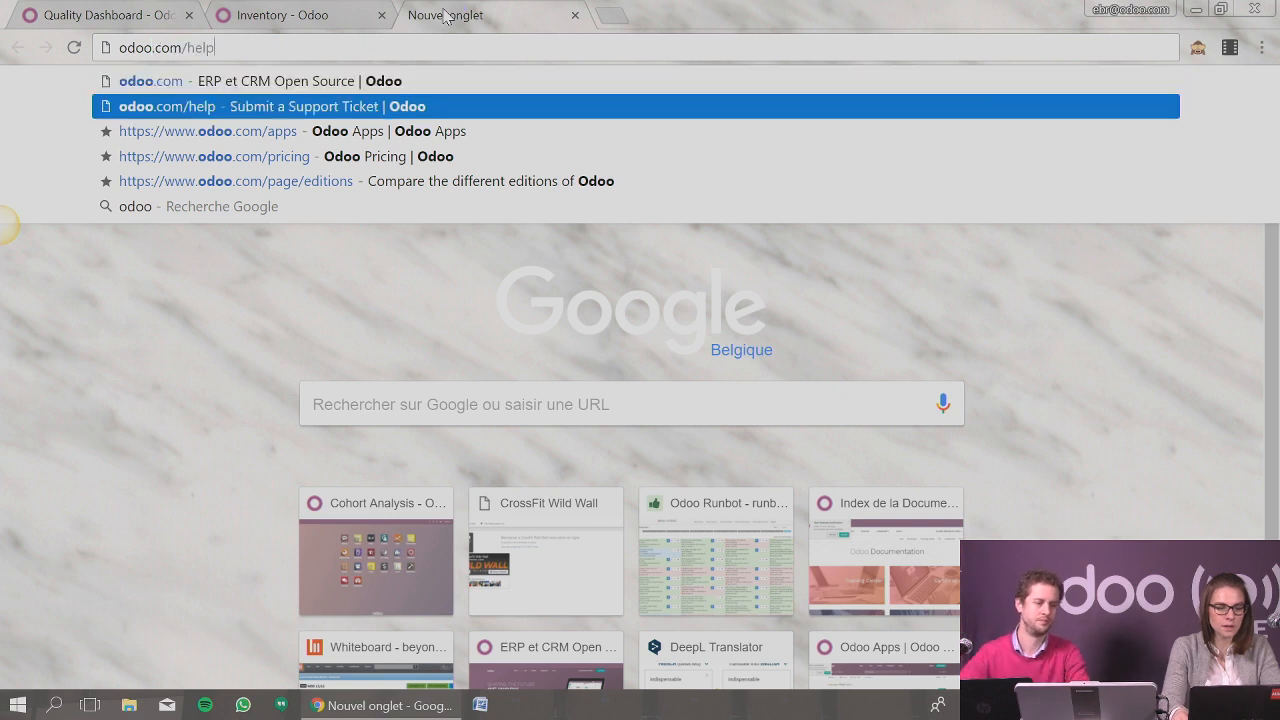
key("Return")
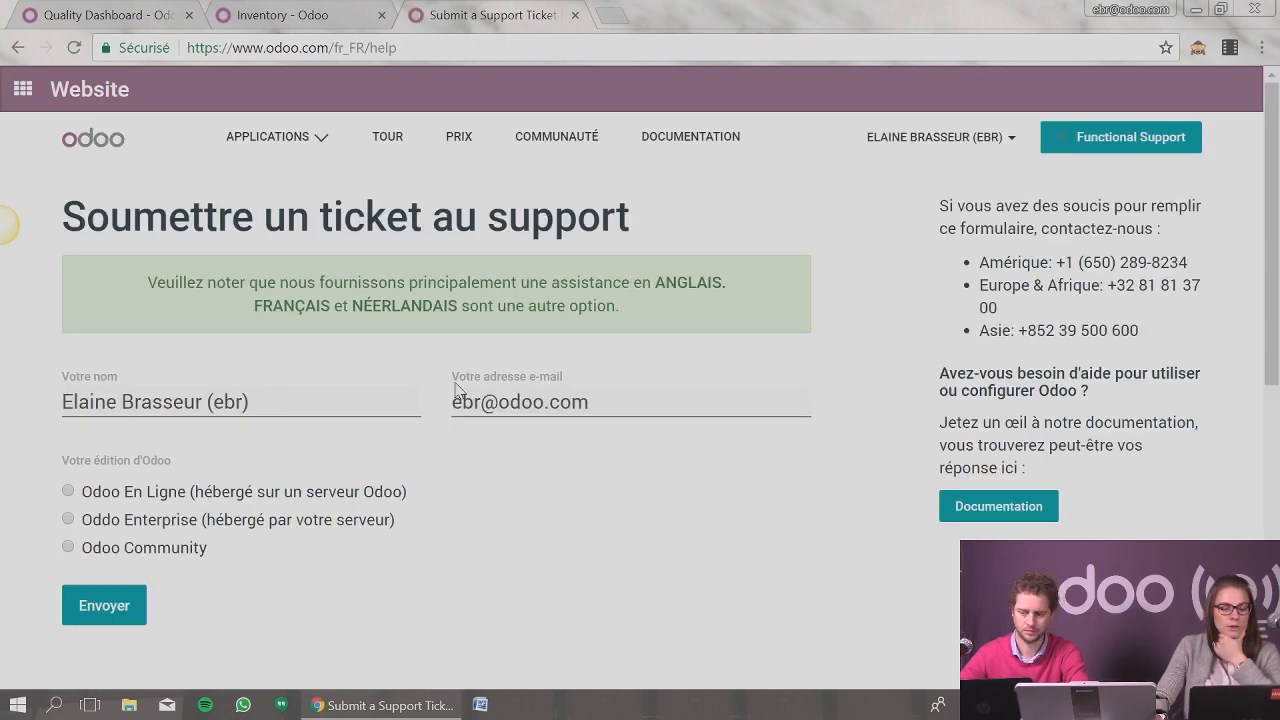
Step: Choose the Odoo En Ligne edition in the support form and switch the page language to English
scroll(575, 430, "down", 1)
scroll(575, 430, "down", 5)
scroll(572, 416, "up", 3)
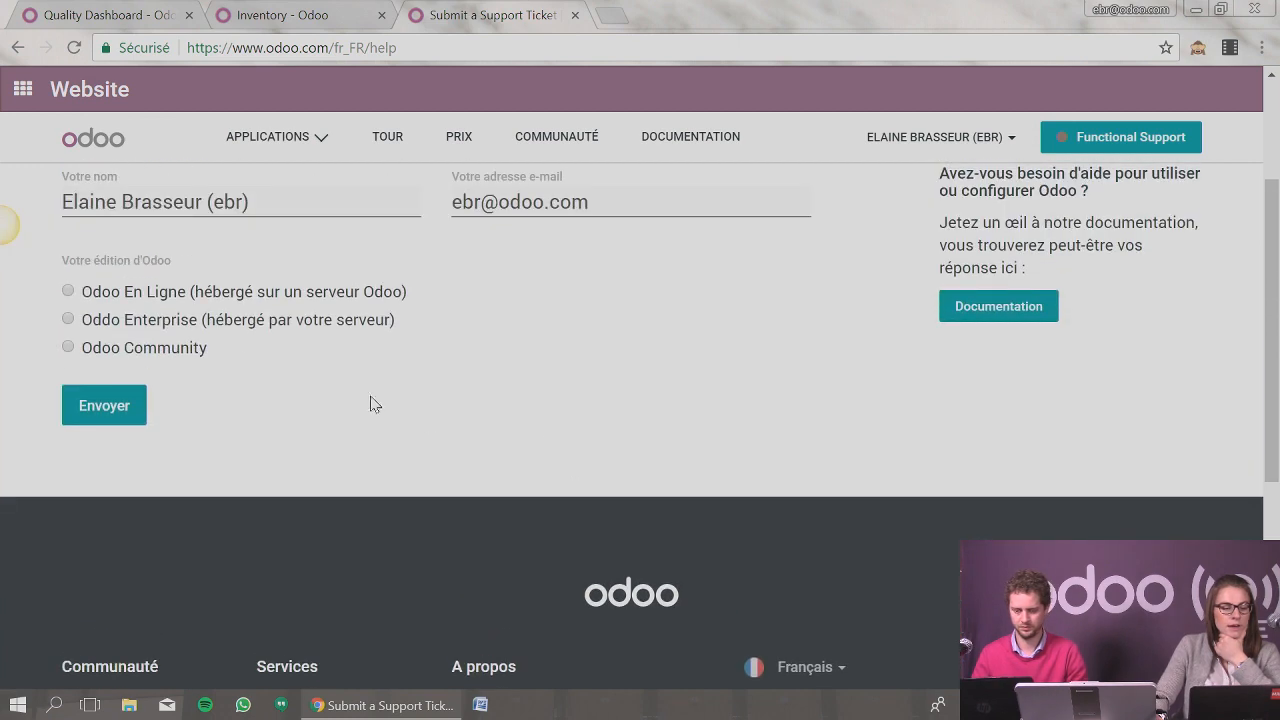
left_click(131, 292)
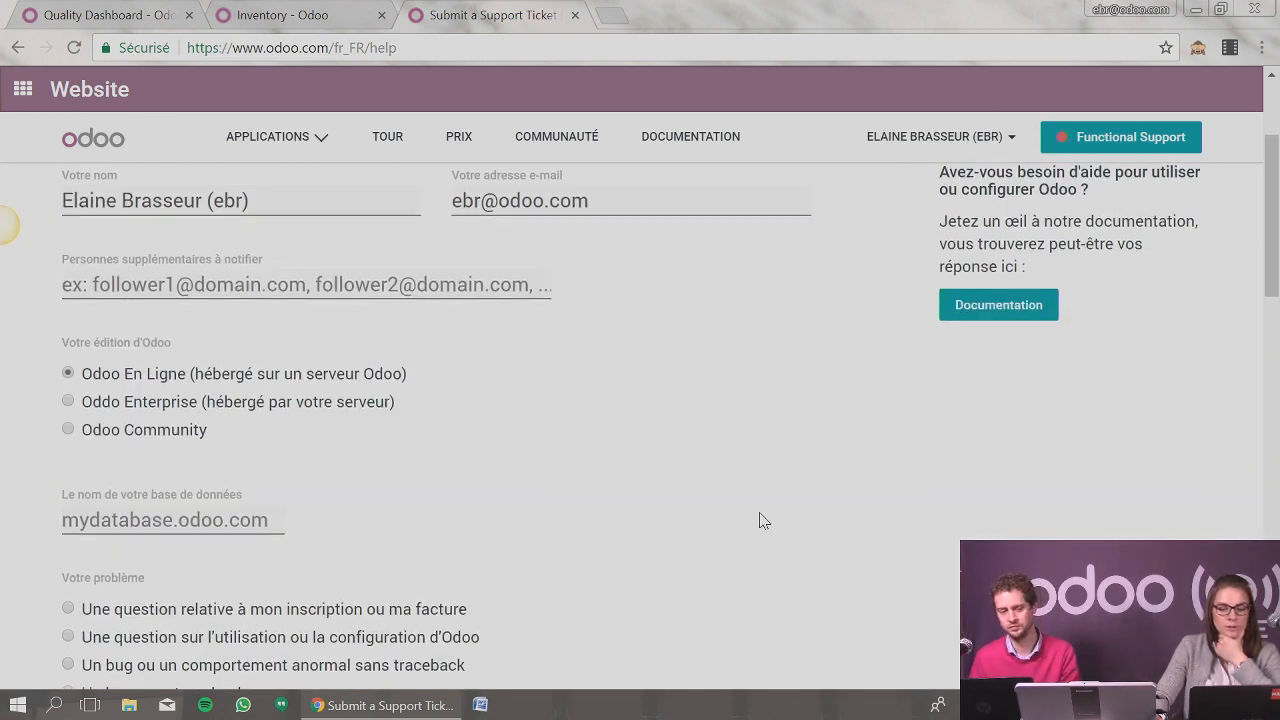
scroll(760, 518, "down", 8)
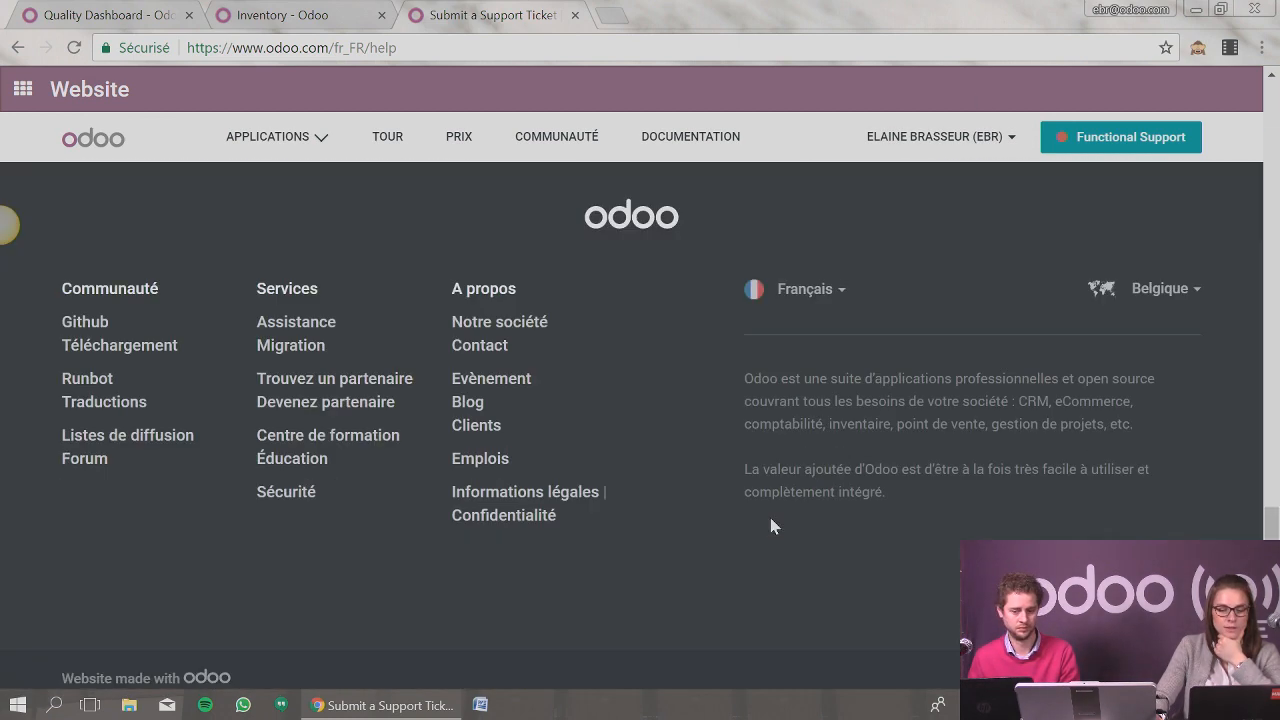
left_click(805, 277)
left_click(802, 362)
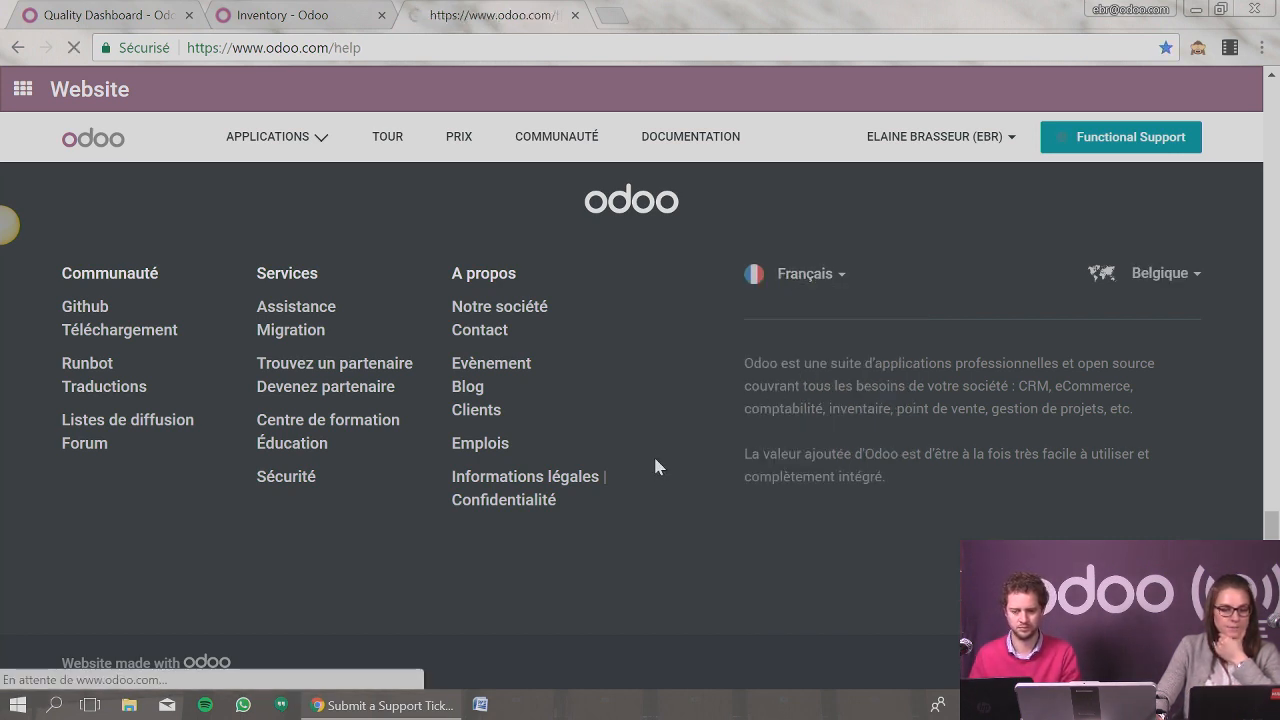
Step: Compare the support form for Odoo Online and Odoo Community, and leave Odoo Enterprise selected as the edition
scroll(658, 467, "down", 2)
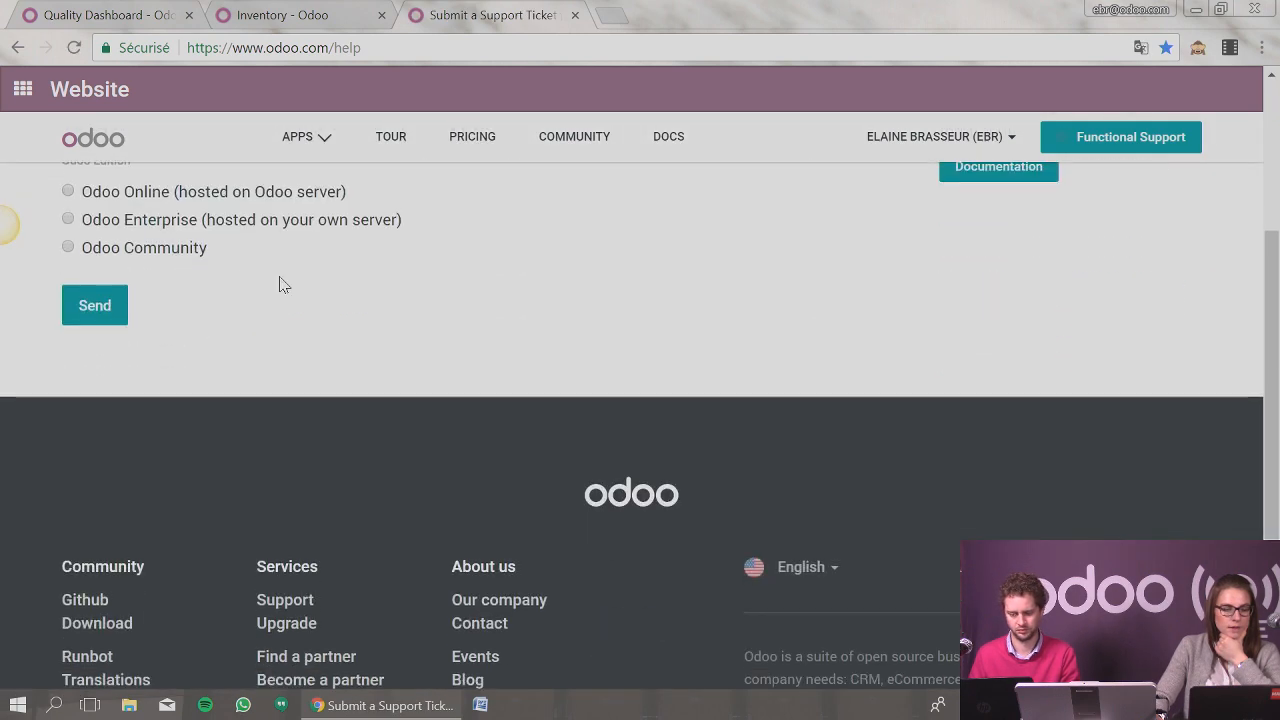
left_click(157, 192)
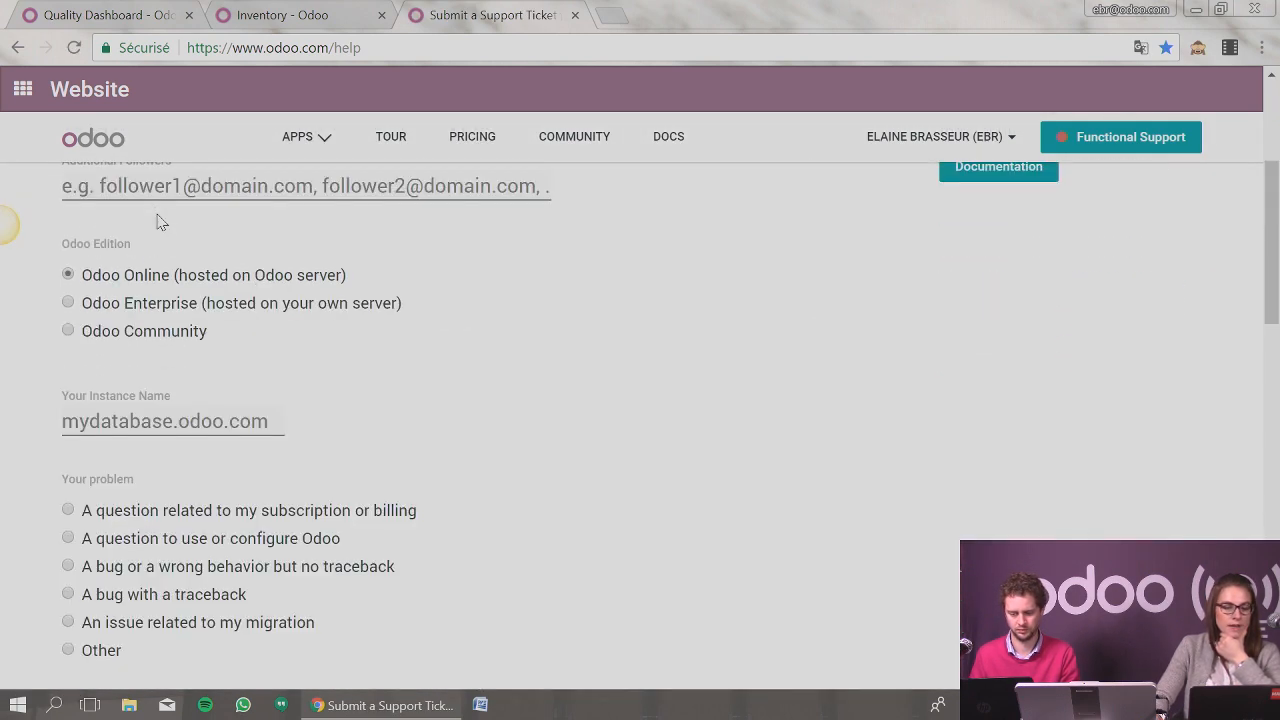
left_click(166, 305)
left_click(166, 330)
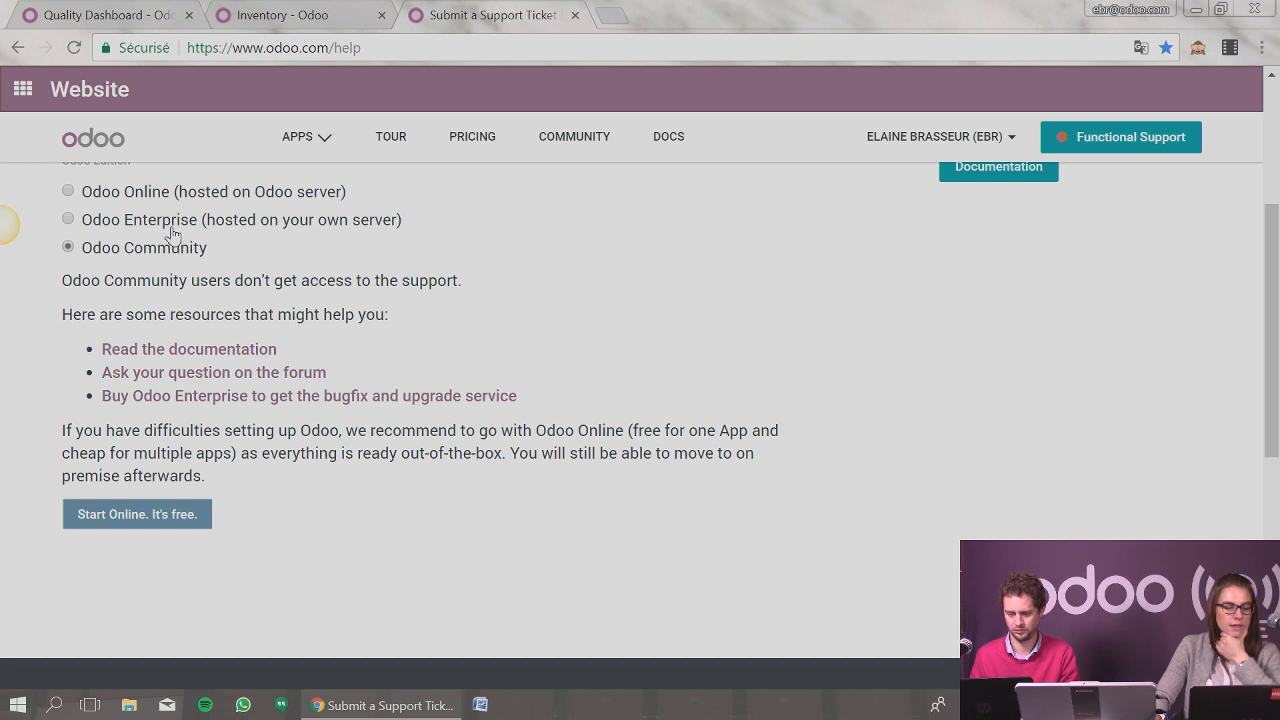
left_click(171, 222)
scroll(270, 286, "down", 1)
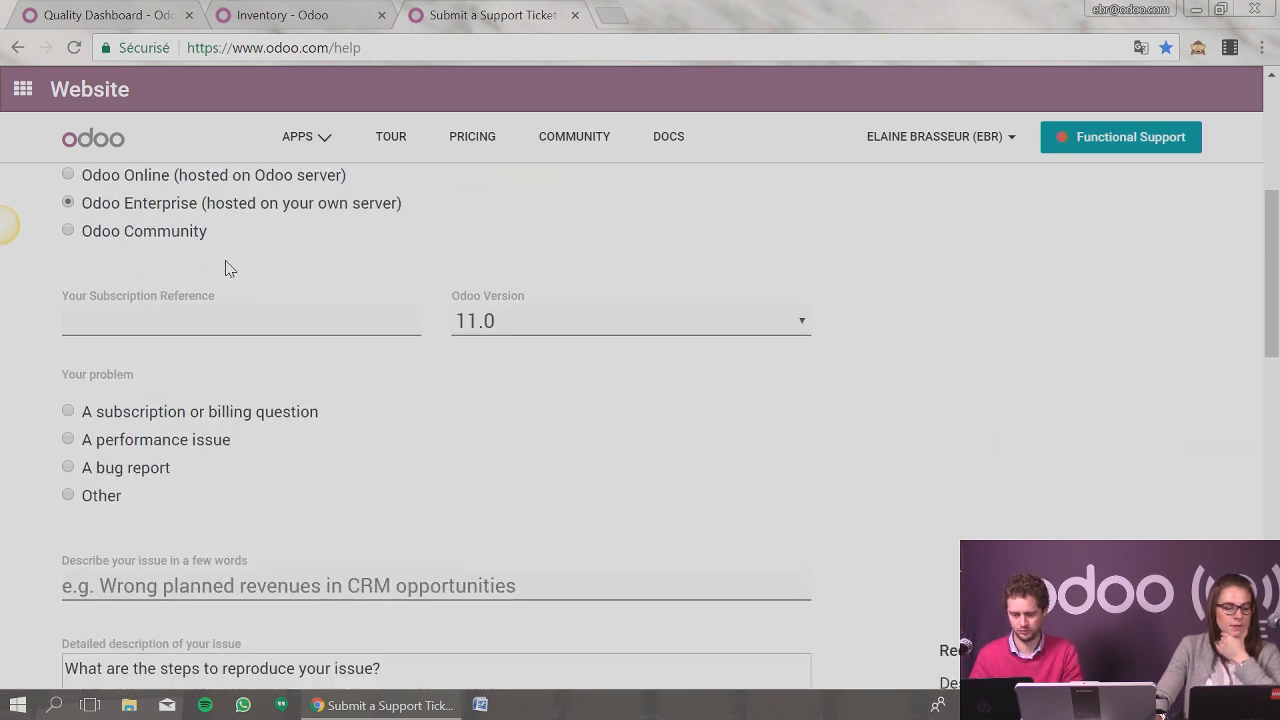
Step: Examine the support form's problem types, issue description and file attachment fields for Odoo Enterprise
scroll(180, 300, "down", 1)
left_click_drag(64, 273, 163, 401)
left_click(169, 400)
scroll(172, 399, "down", 2)
scroll(171, 397, "down", 1)
left_click_drag(110, 285, 296, 505)
scroll(296, 505, "down", 3)
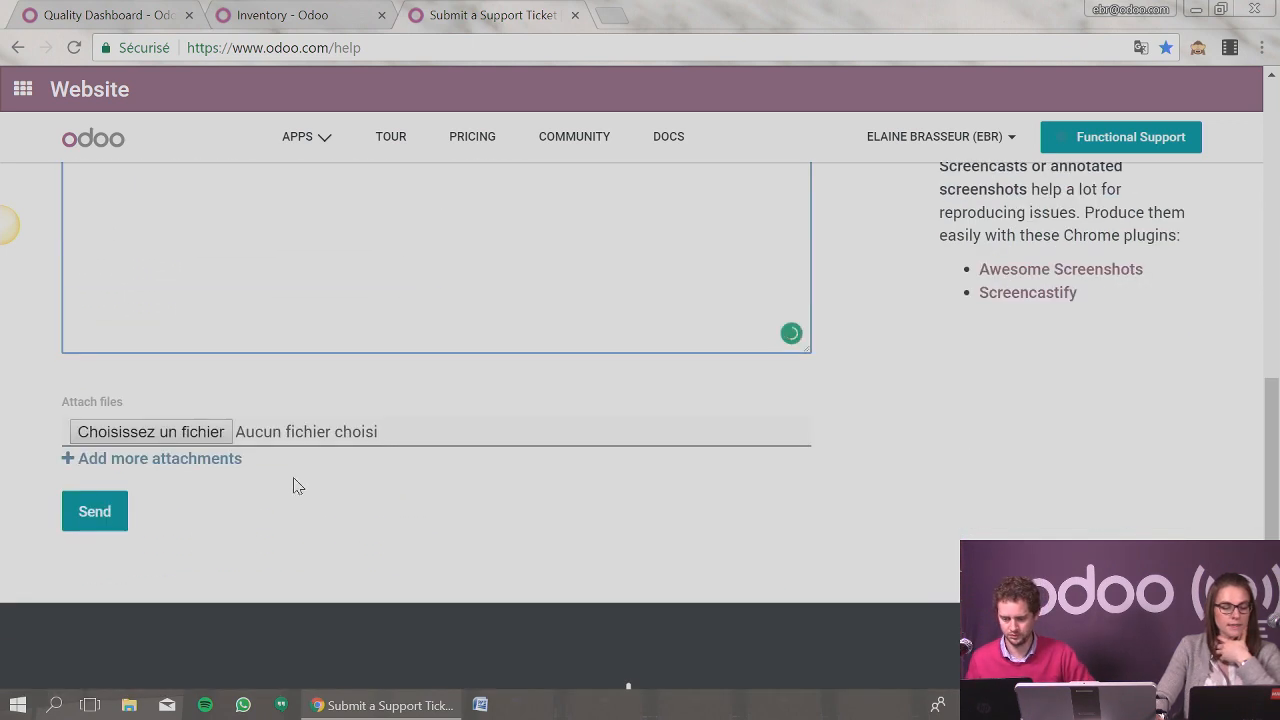
left_click(288, 438)
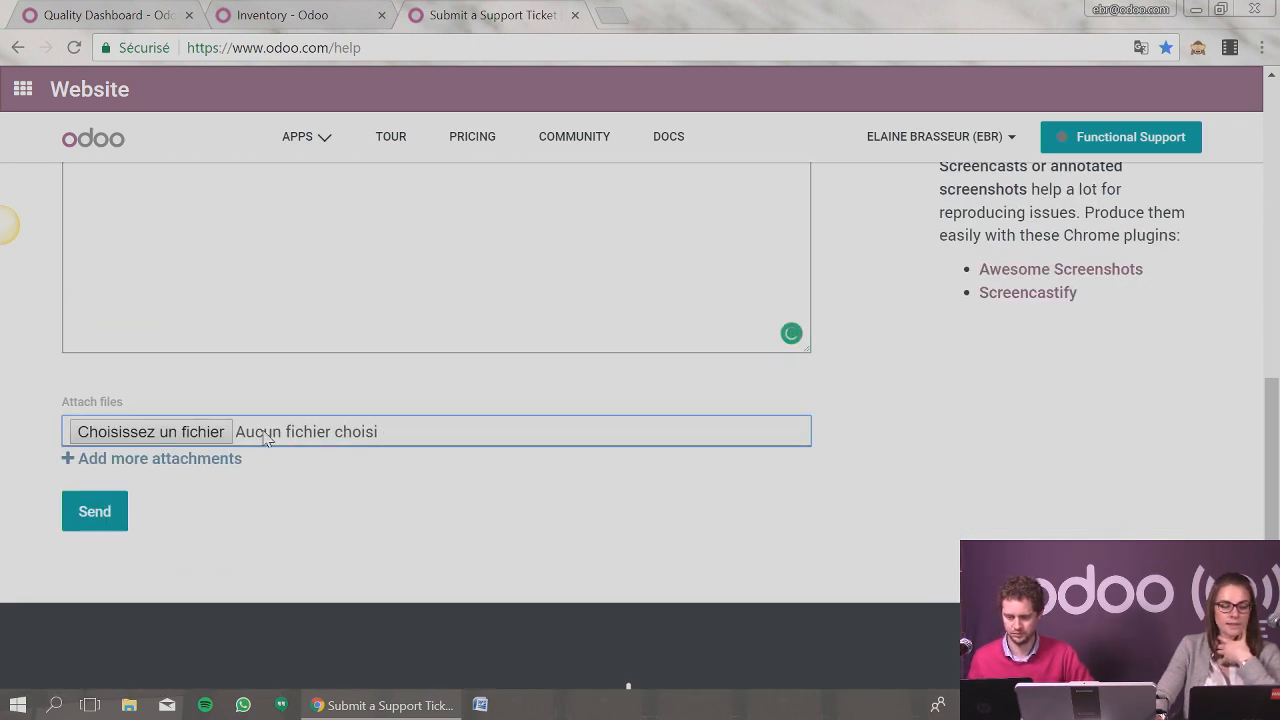
left_click(560, 453)
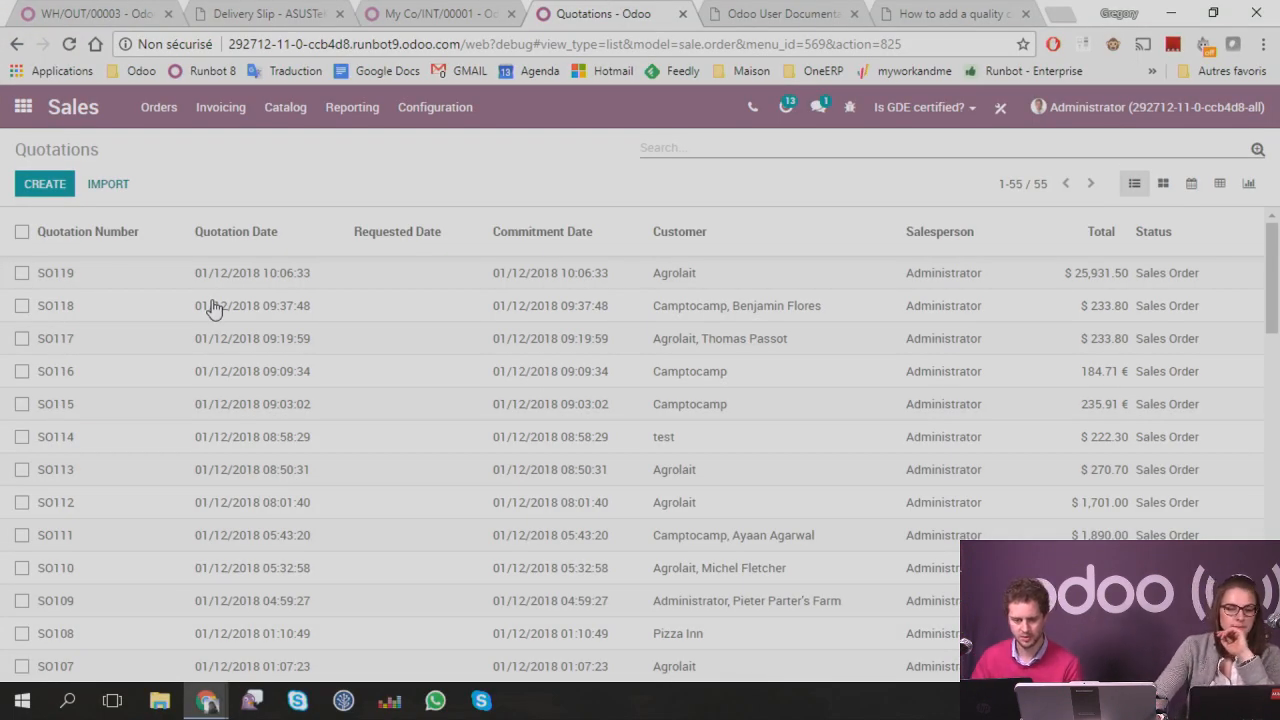
Step: Open quotation SO105 for editing and show the contacts selectable as its invoice address
scroll(620, 370, "down", 4)
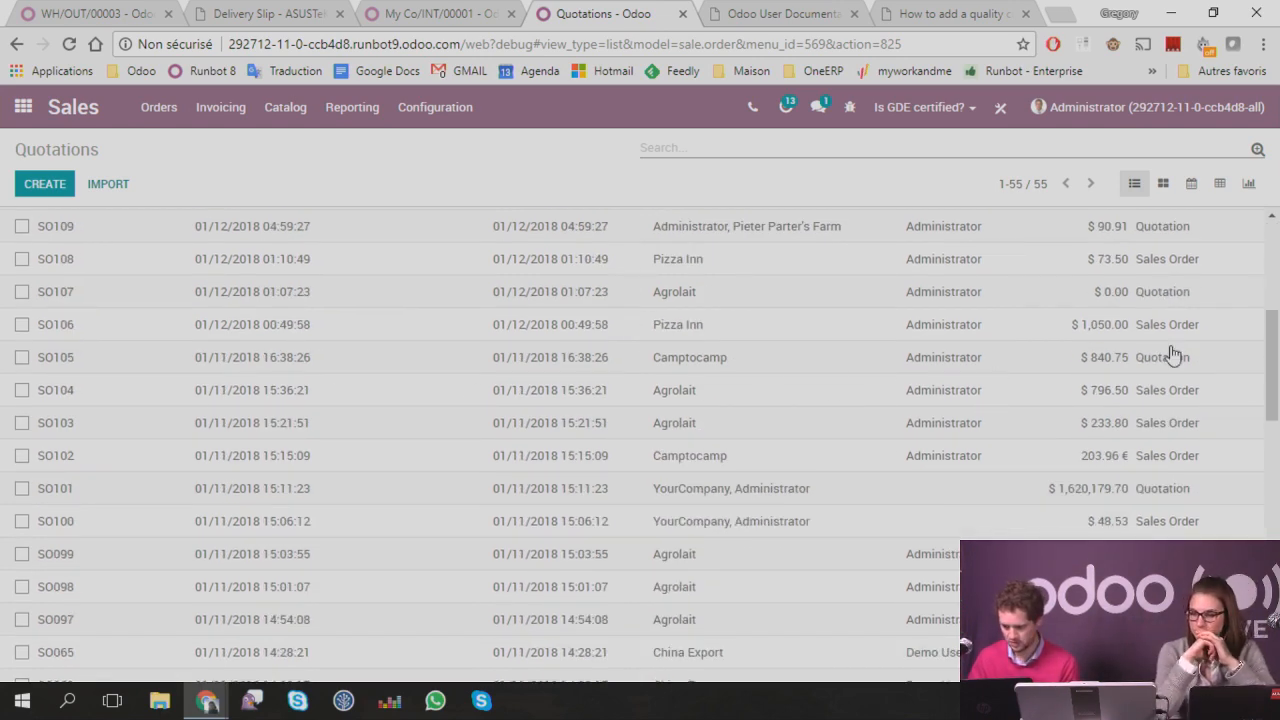
left_click(1127, 367)
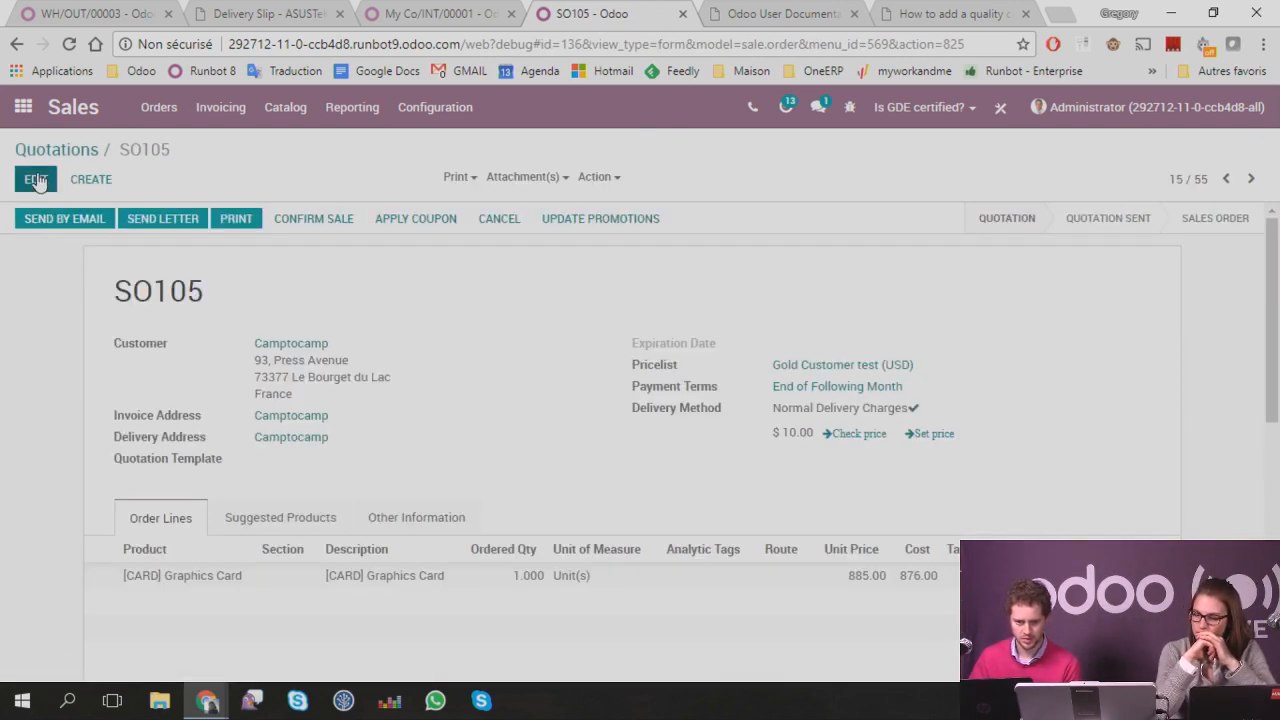
left_click(38, 180)
left_click(378, 372)
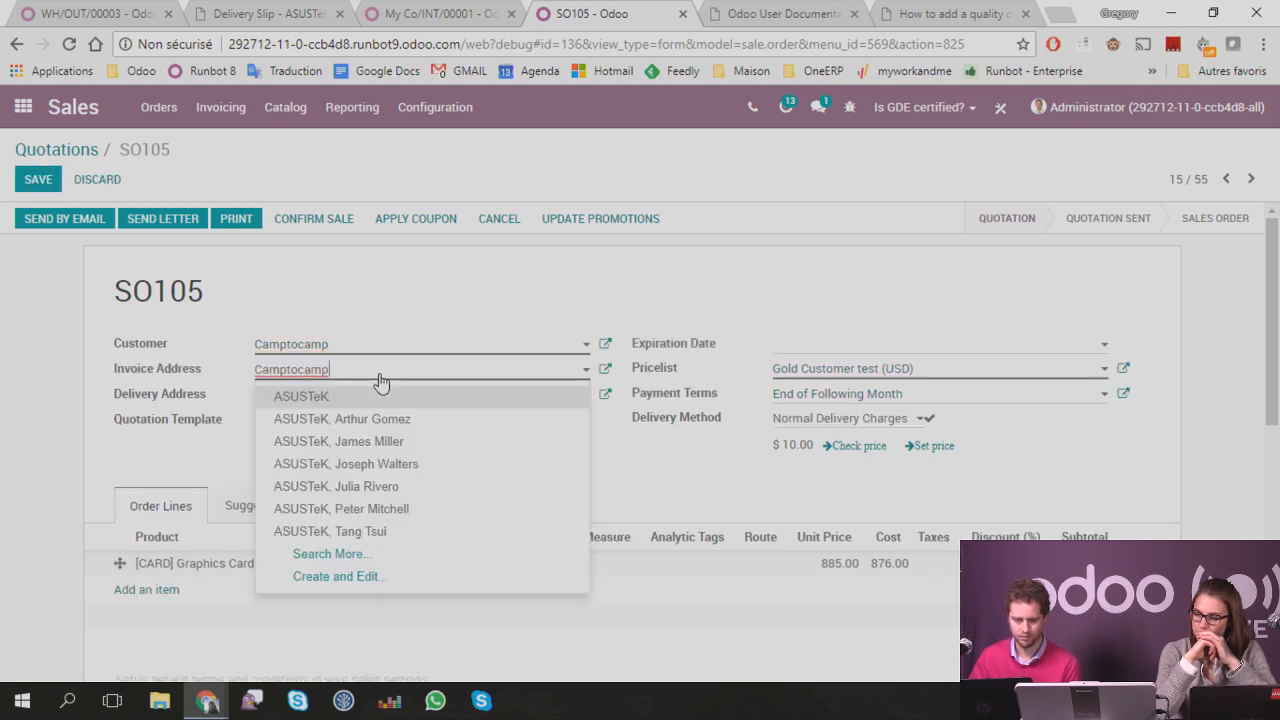
left_click(135, 372)
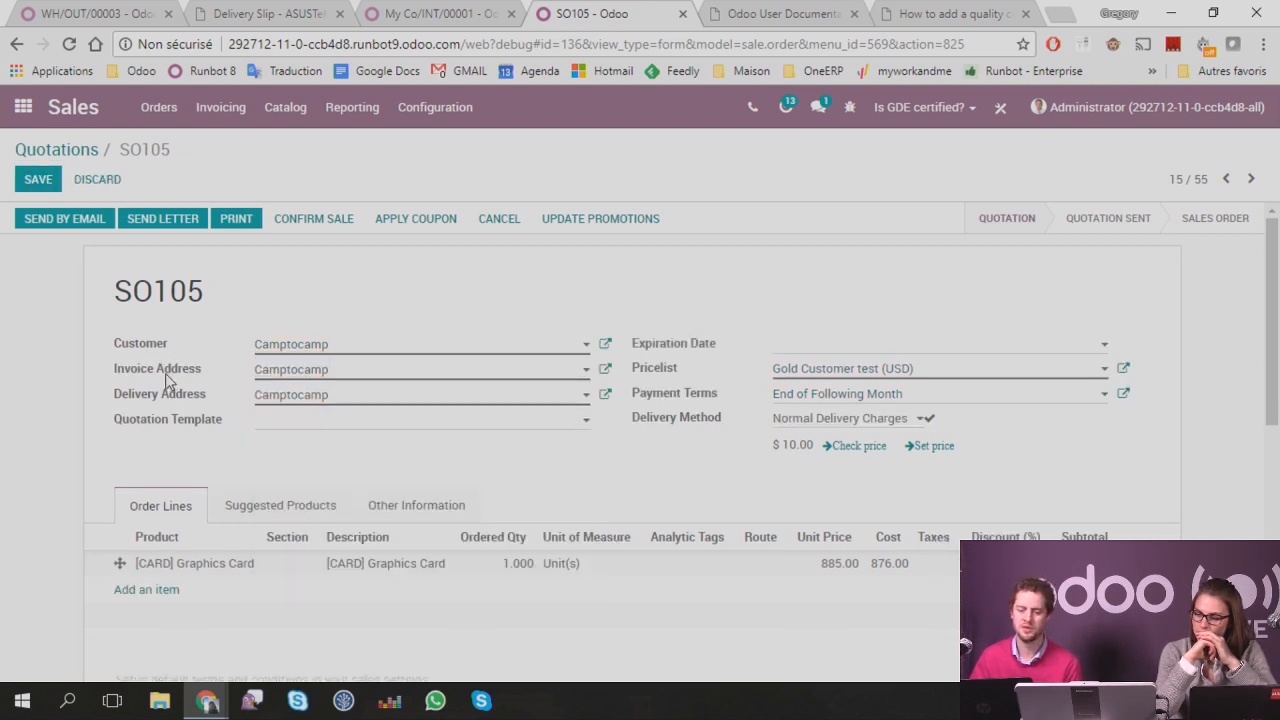
left_click(320, 377)
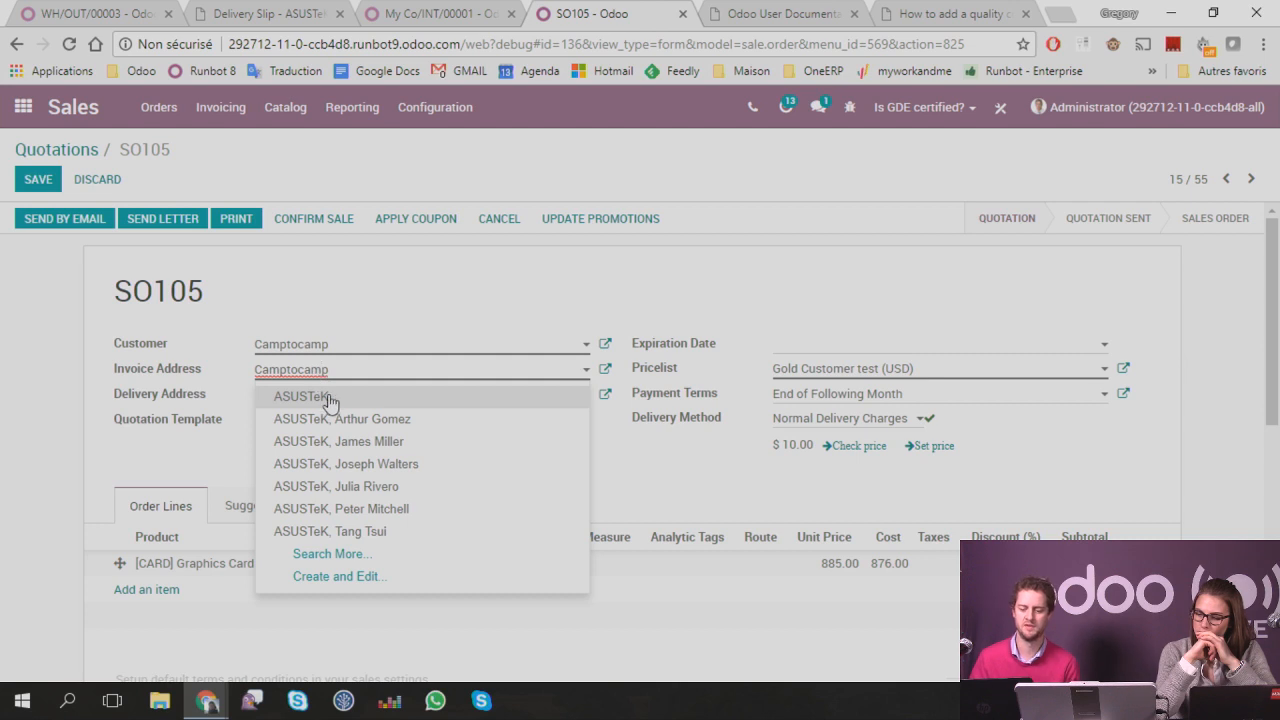
Step: Show the contacts selectable as invoice address on quotation SO105 once more, leaving the chosen address as it is
left_click(86, 376)
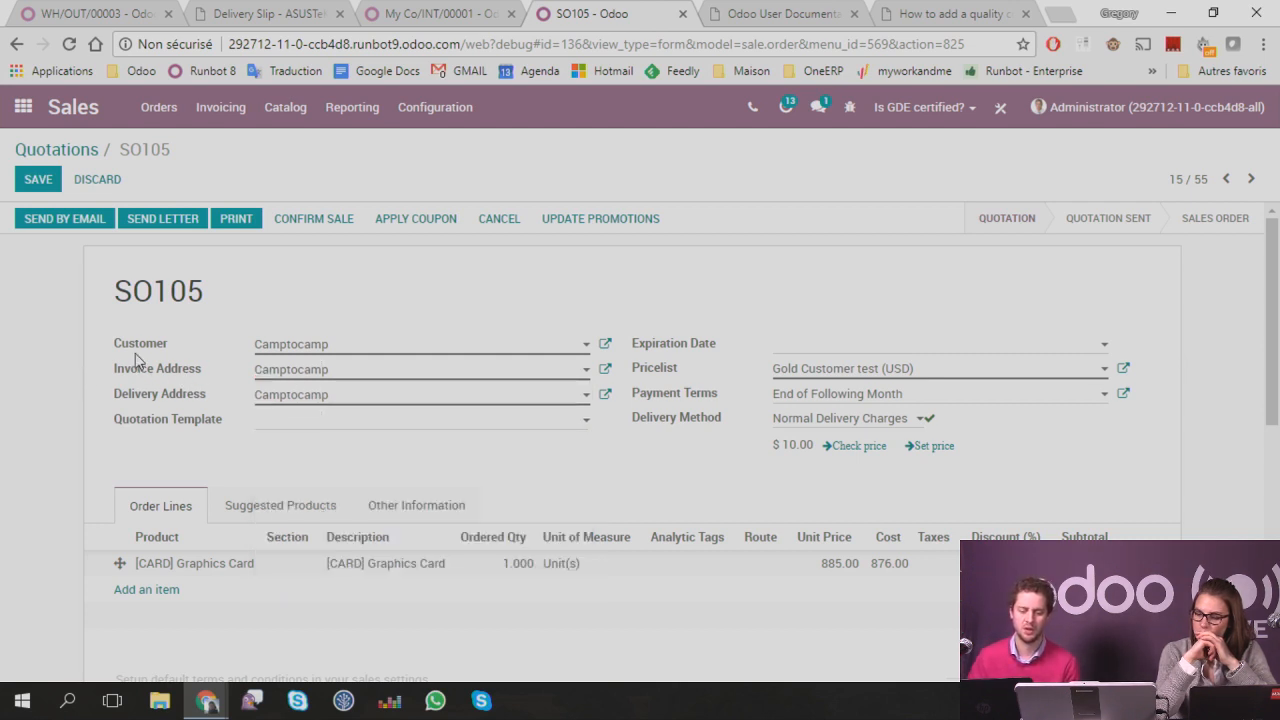
left_click(303, 380)
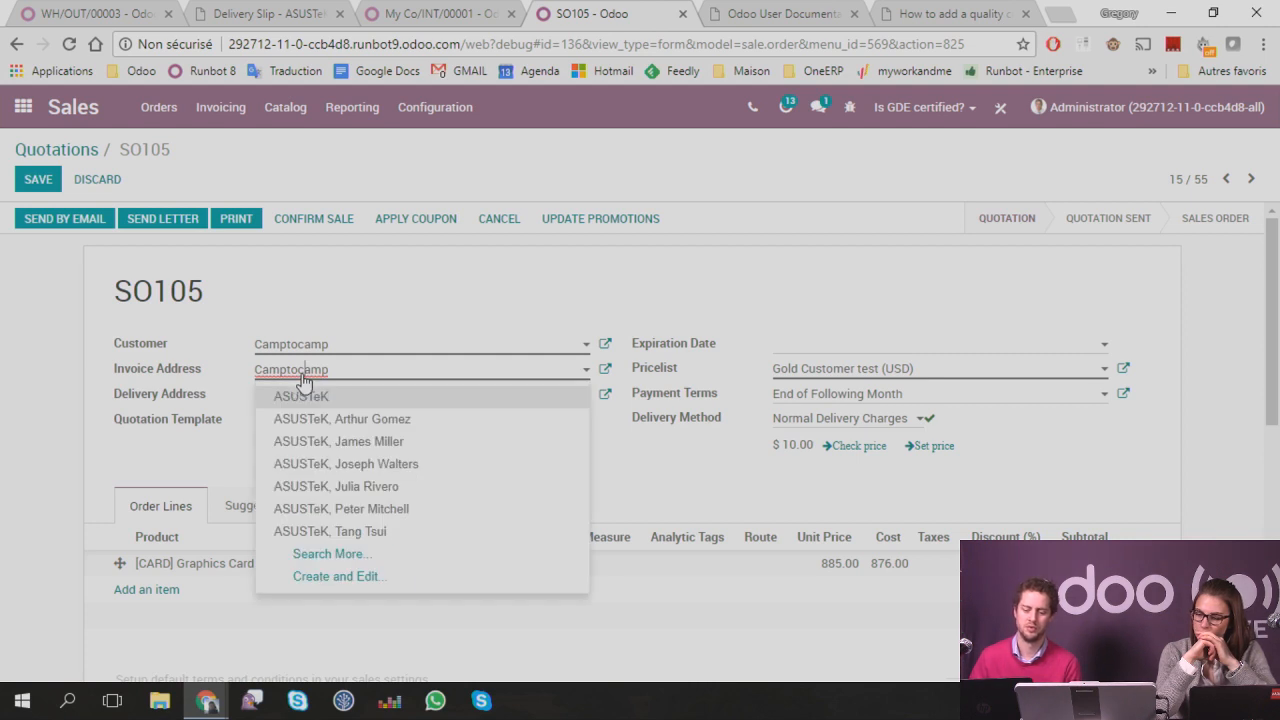
left_click(35, 430)
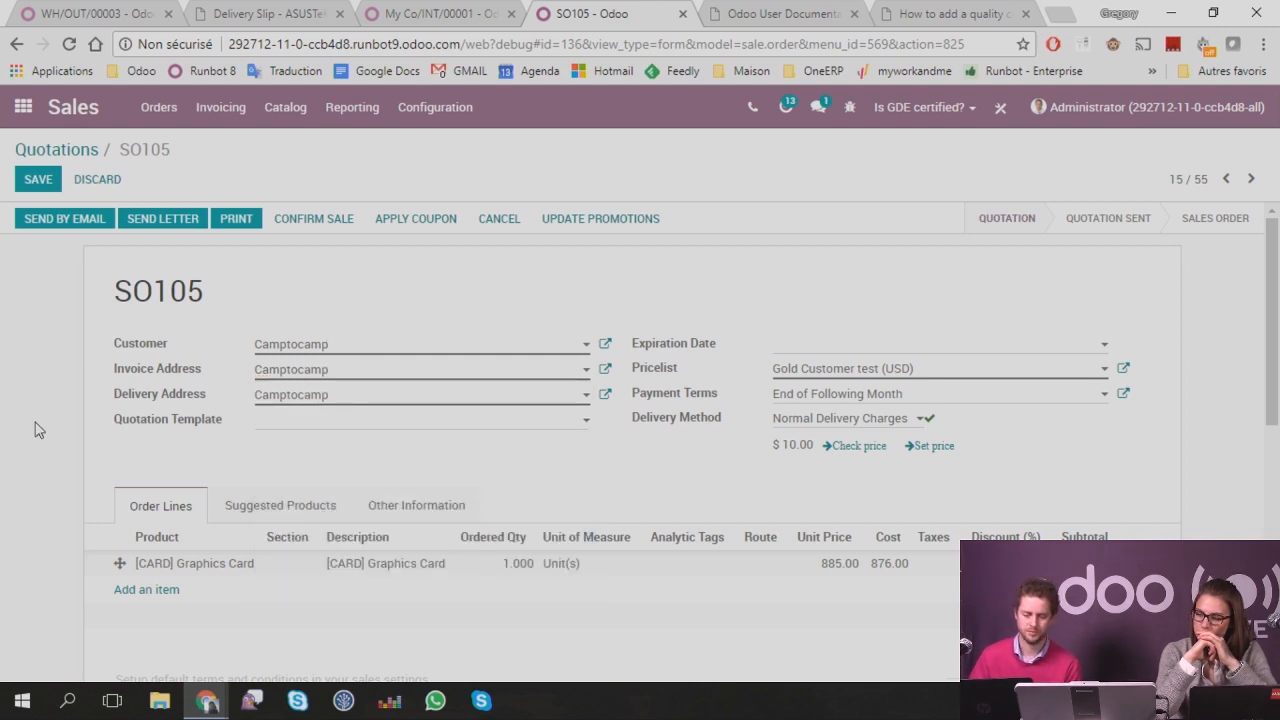
Step: Open the quotation form in Studio and start editing the domain of the Invoice Address field
left_click(997, 110)
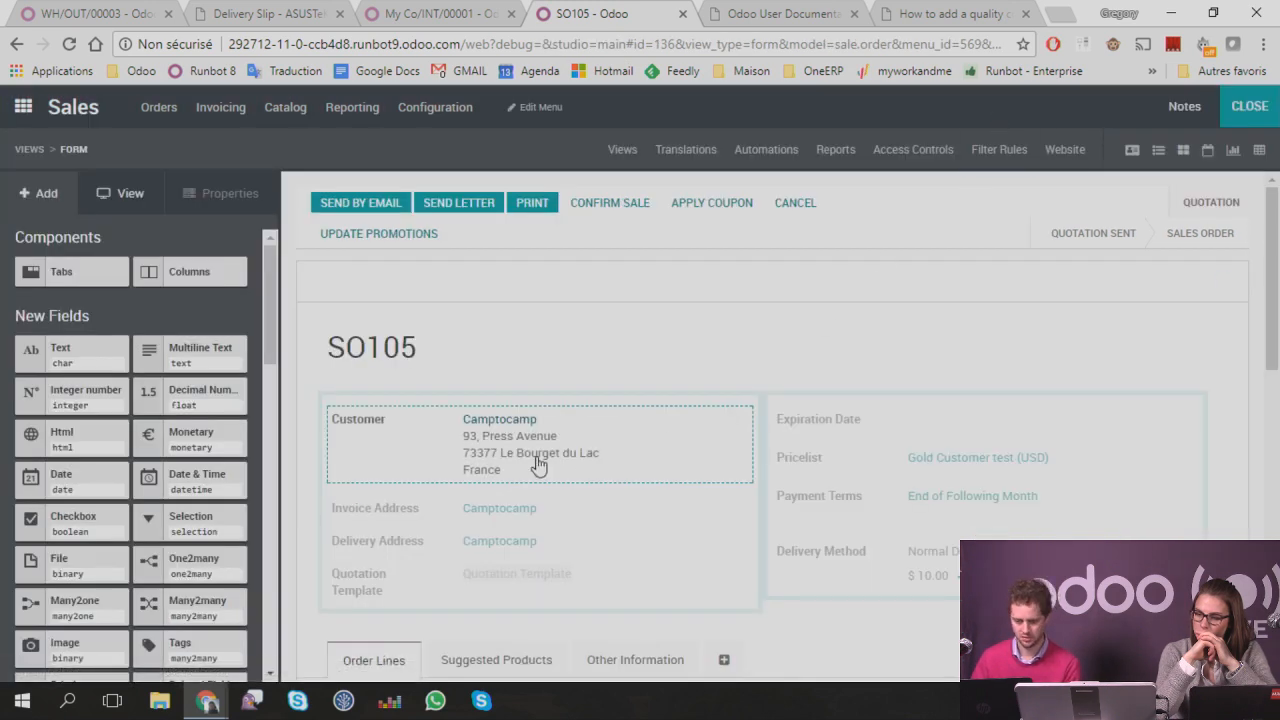
left_click(551, 513)
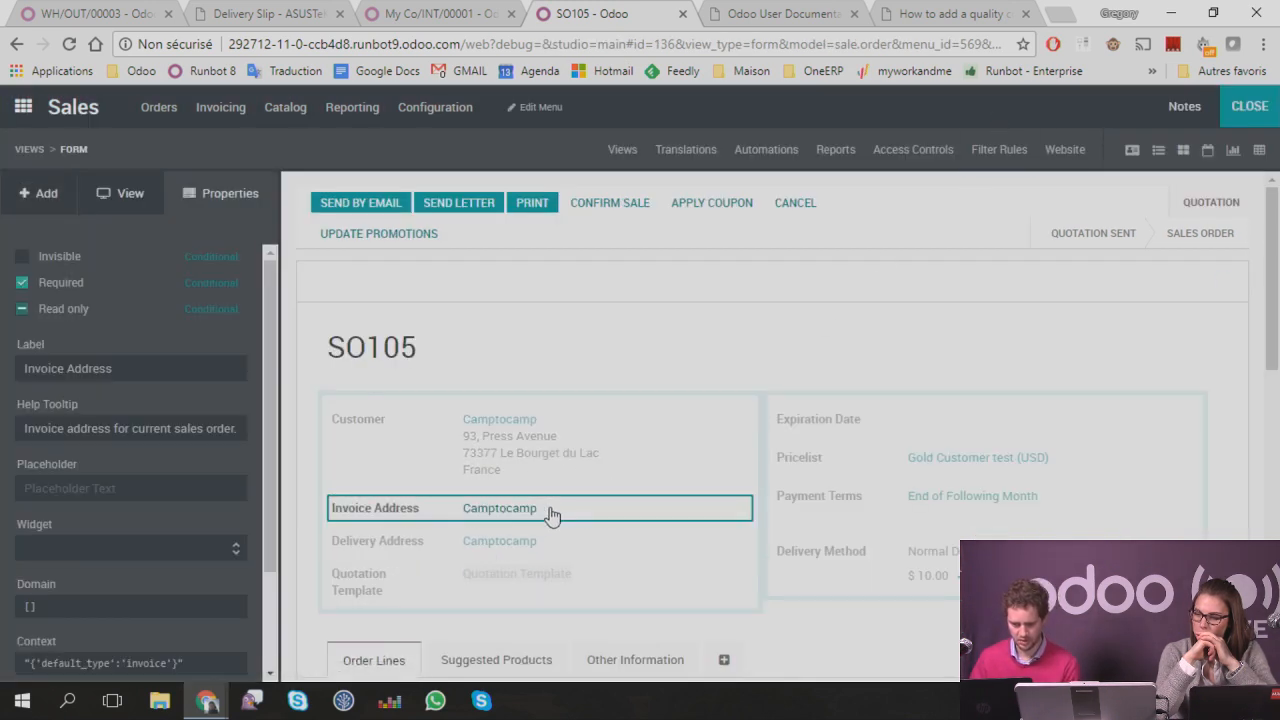
scroll(165, 505, "down", 1)
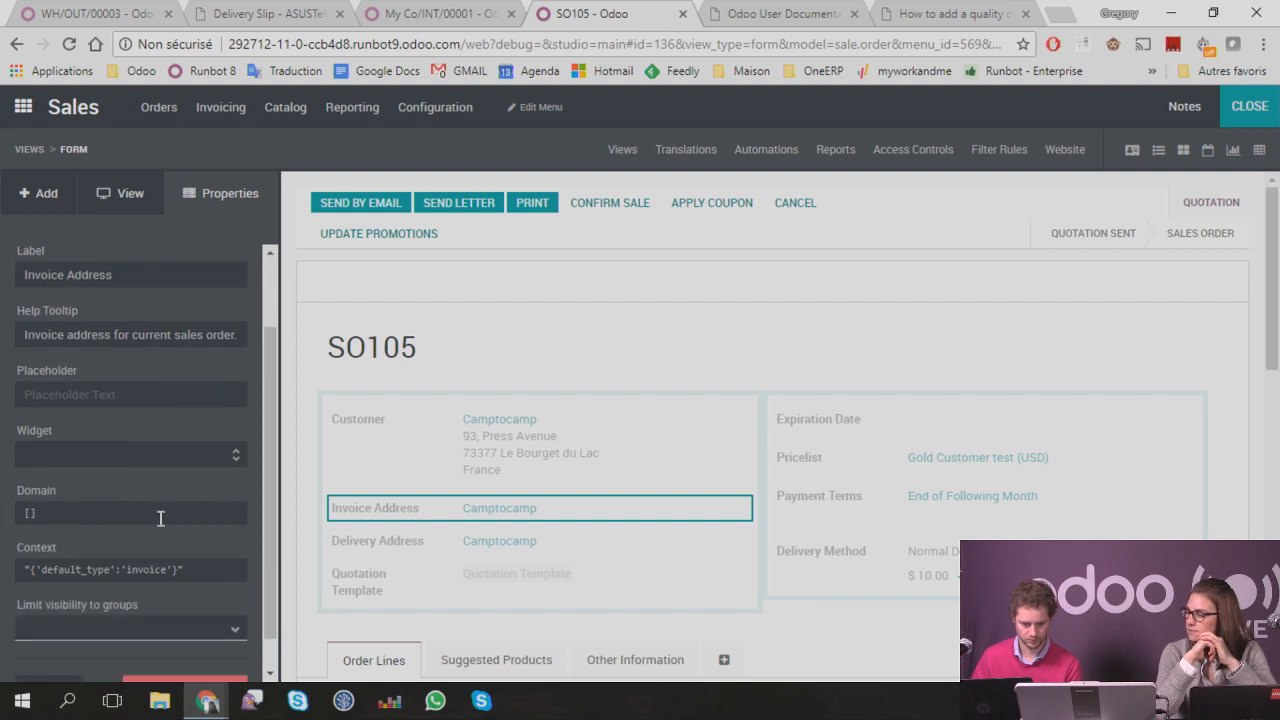
left_click(148, 521)
left_click(255, 254)
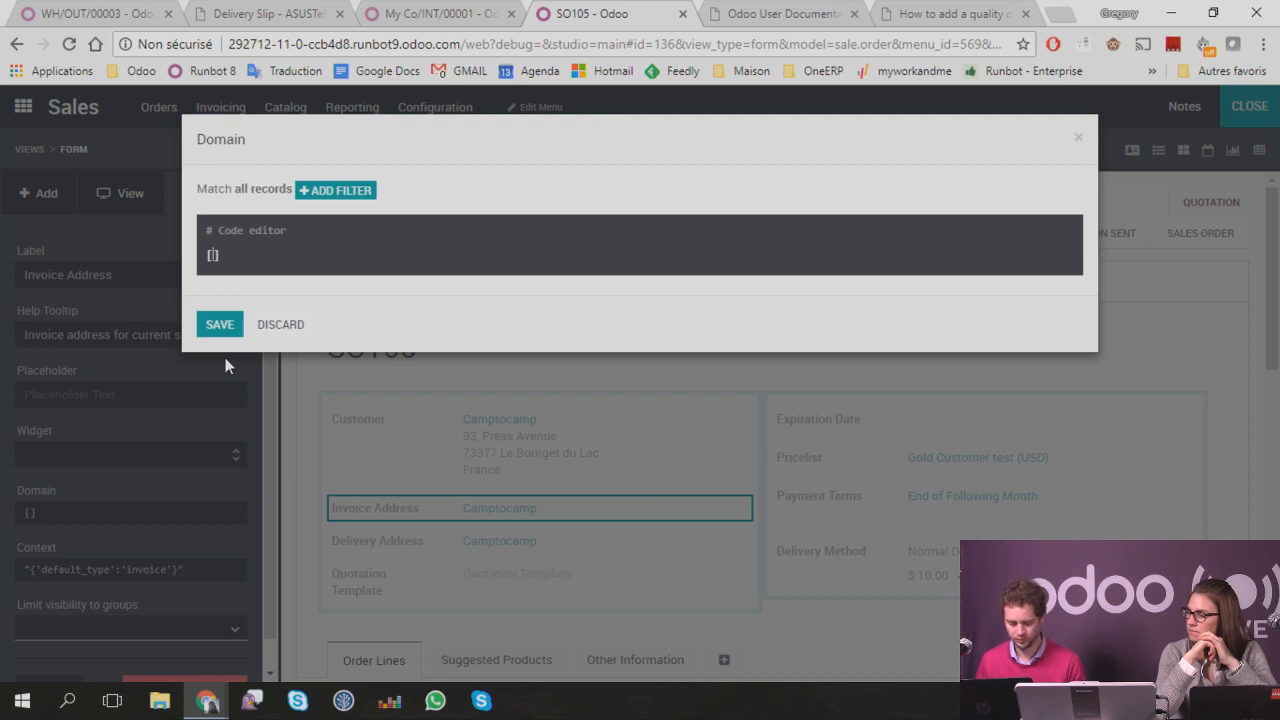
Step: Enter the blank condition skeleton [('', '', )] as the domain code
type("('")
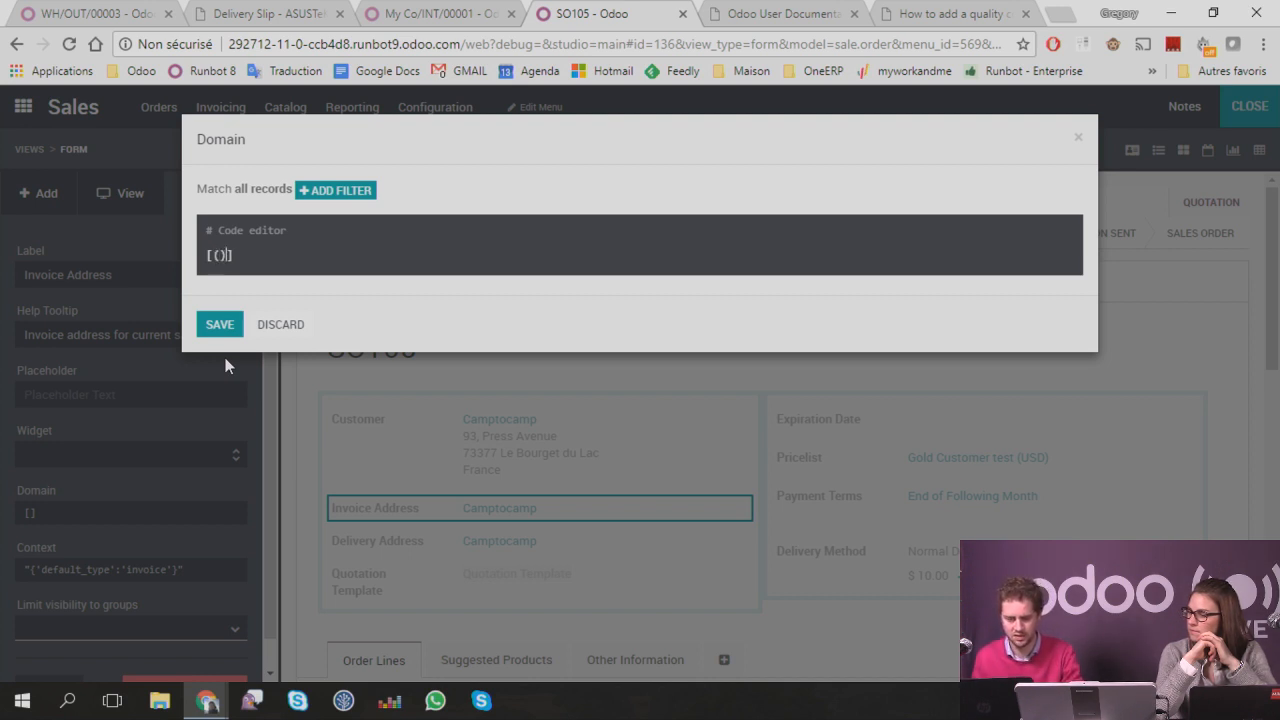
type("', '', '")
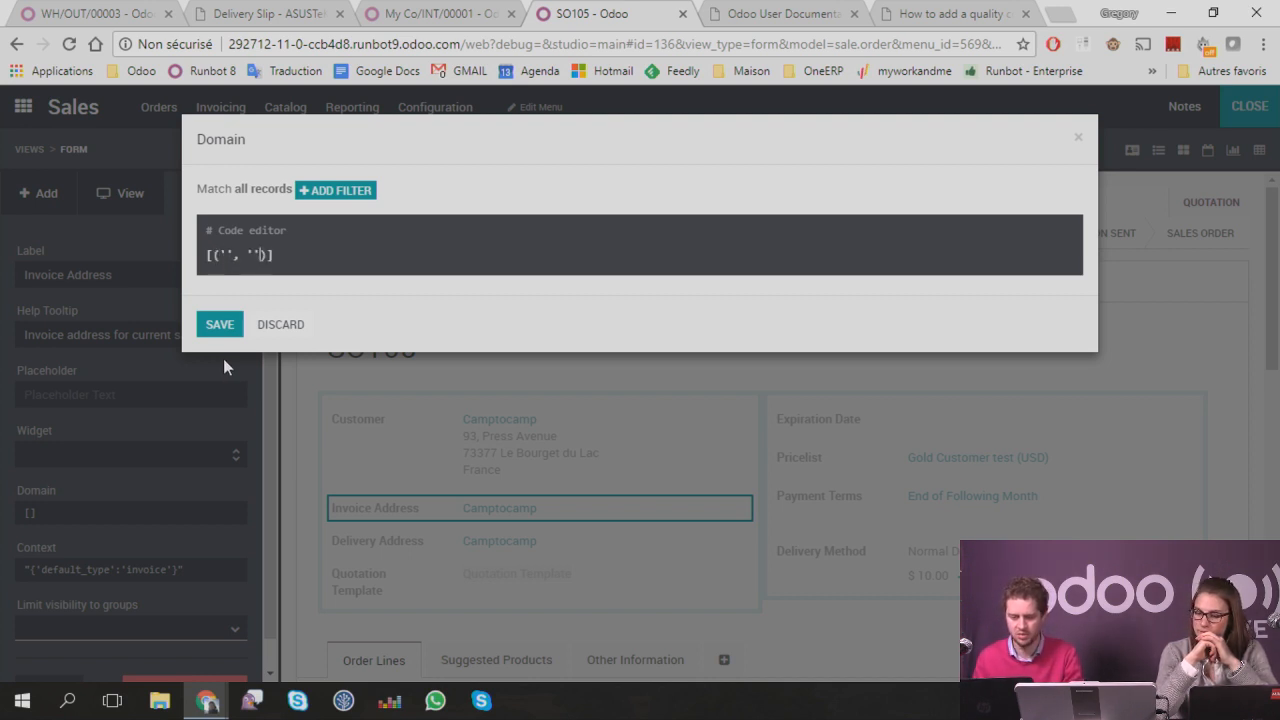
key("BackSpace")
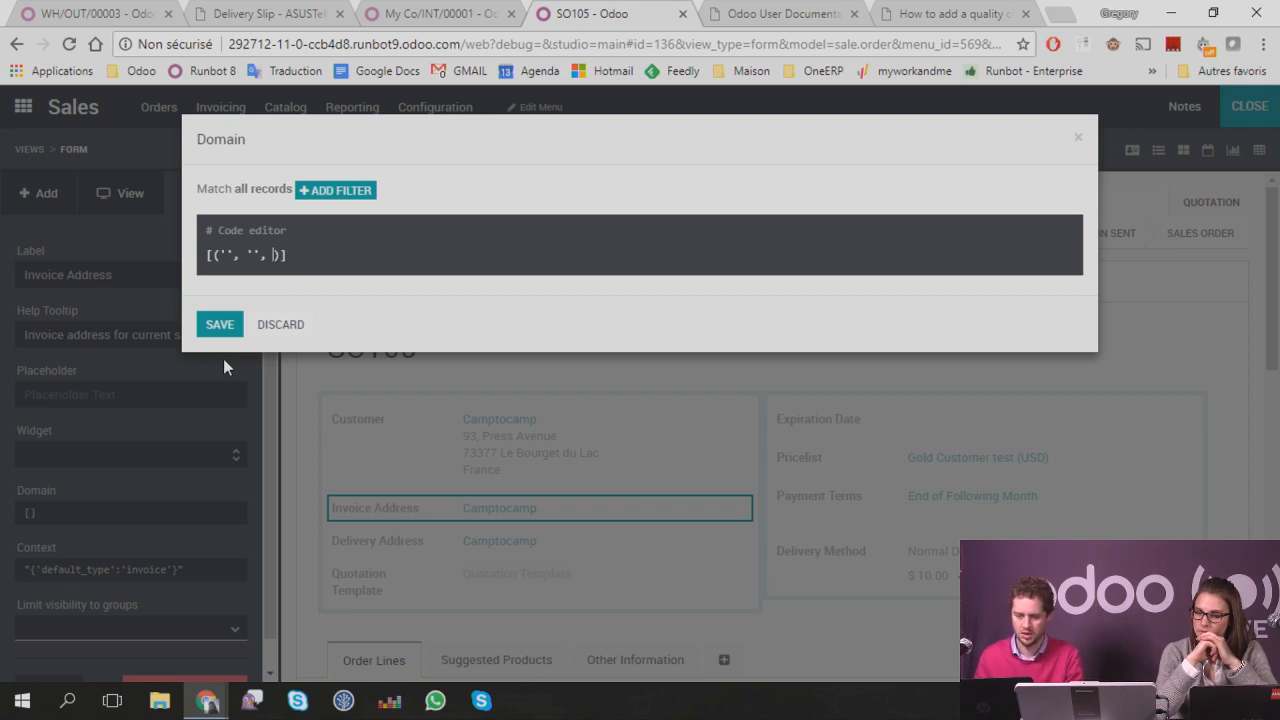
key("Left")
key("Left")
key("Left")
key("Left")
key("Left")
key("Left")
key("Left")
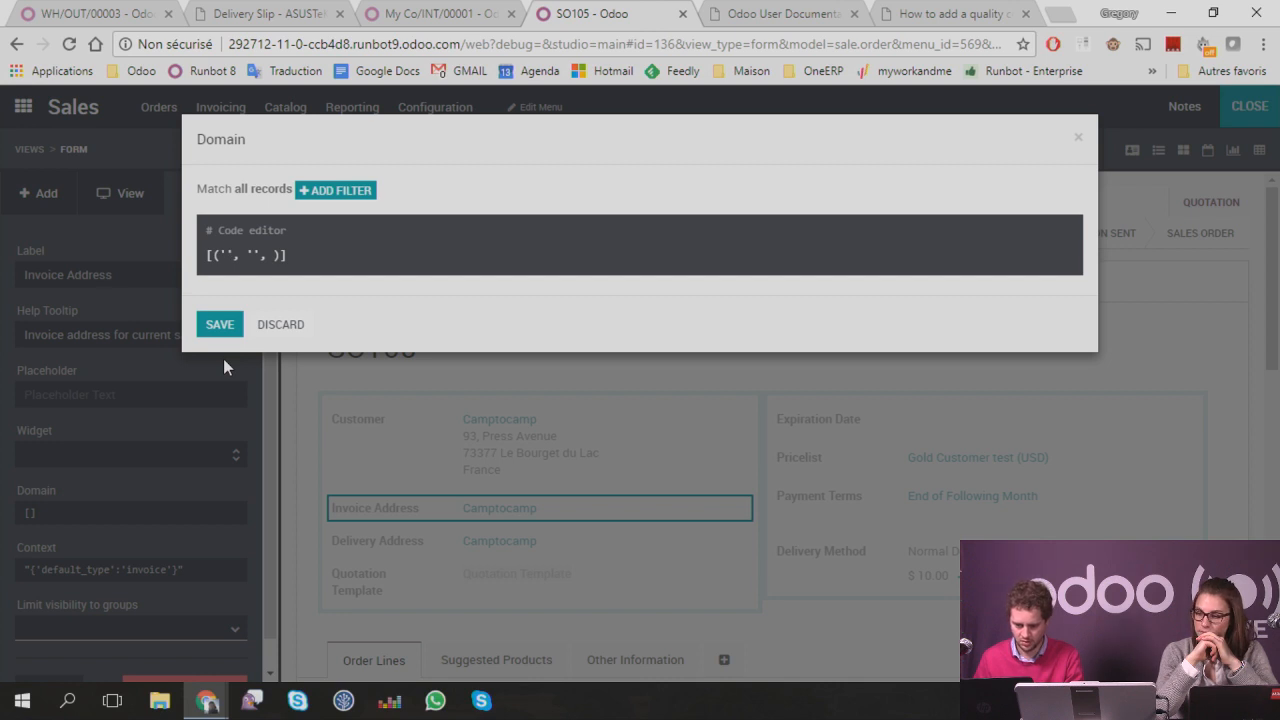
key("Right")
key("Right")
key("Right")
key("Right")
key("Right")
key("Right")
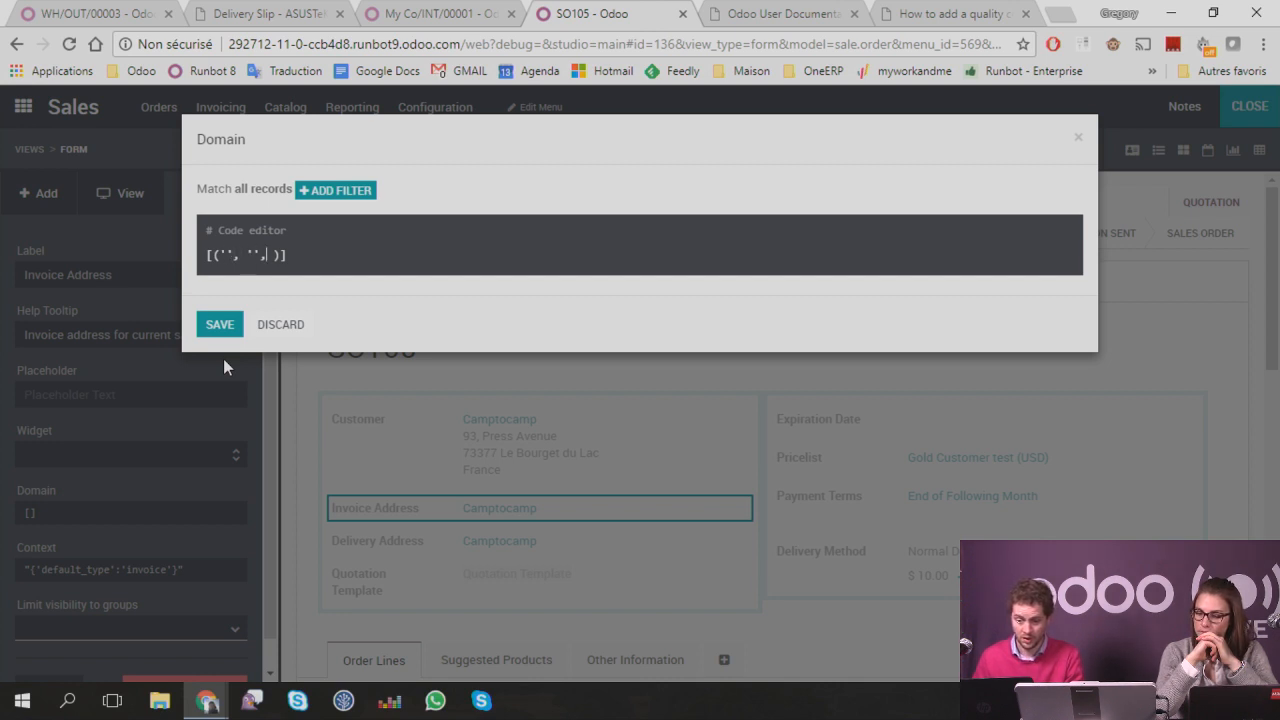
left_click(225, 257)
left_click_drag(287, 256, 171, 258)
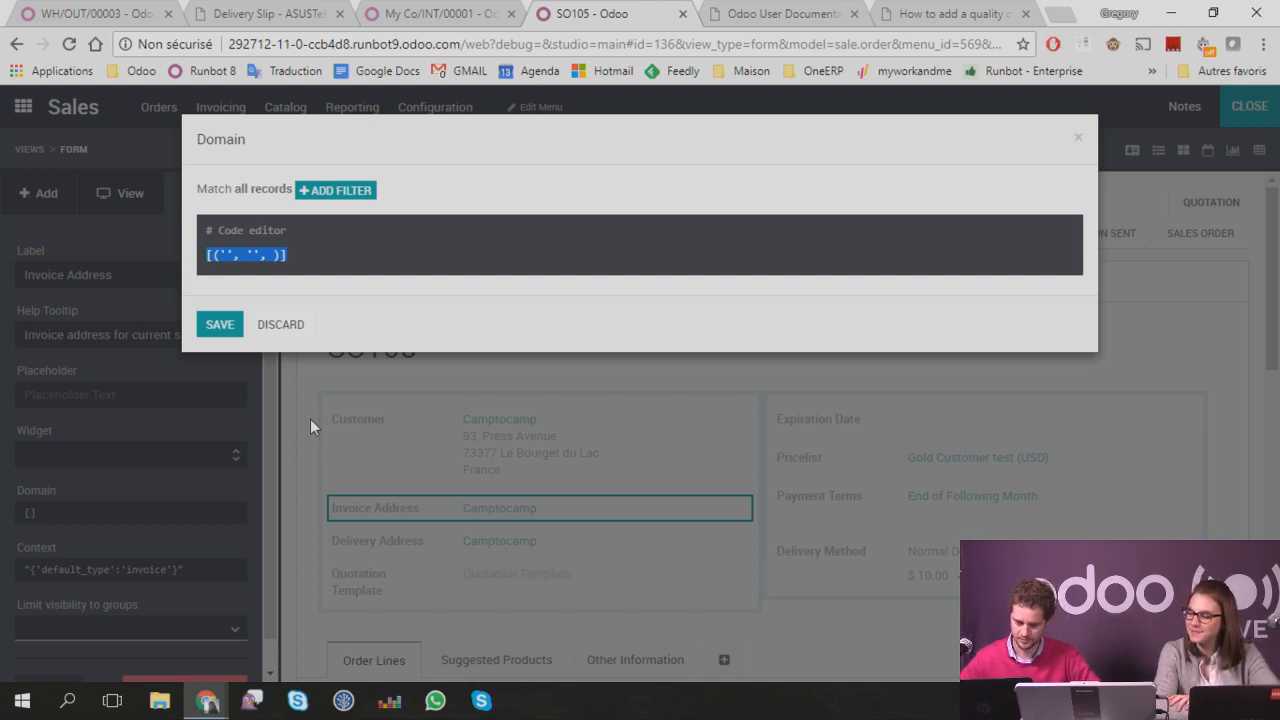
Step: Fill in parent_id as the condition's field and = as its operator
key("Right")
key("Left")
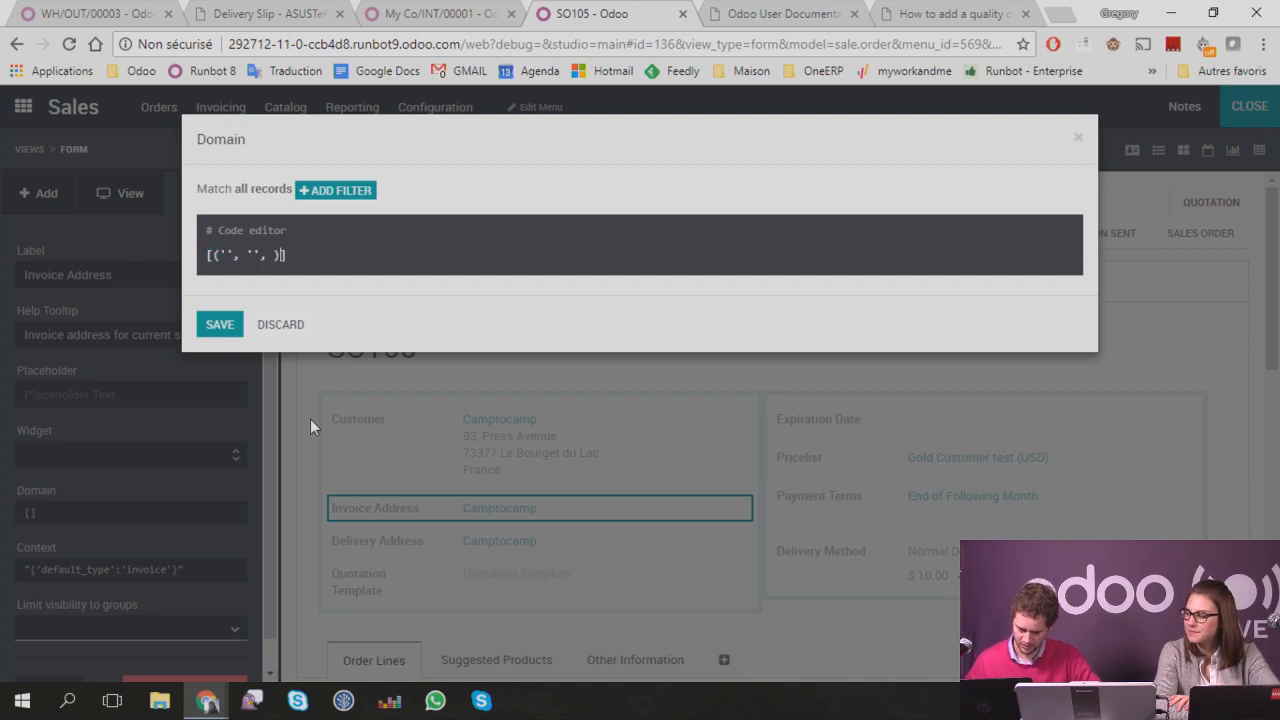
key("Left")
key("Left")
key("Left")
key("Left")
key("Left")
key("Left")
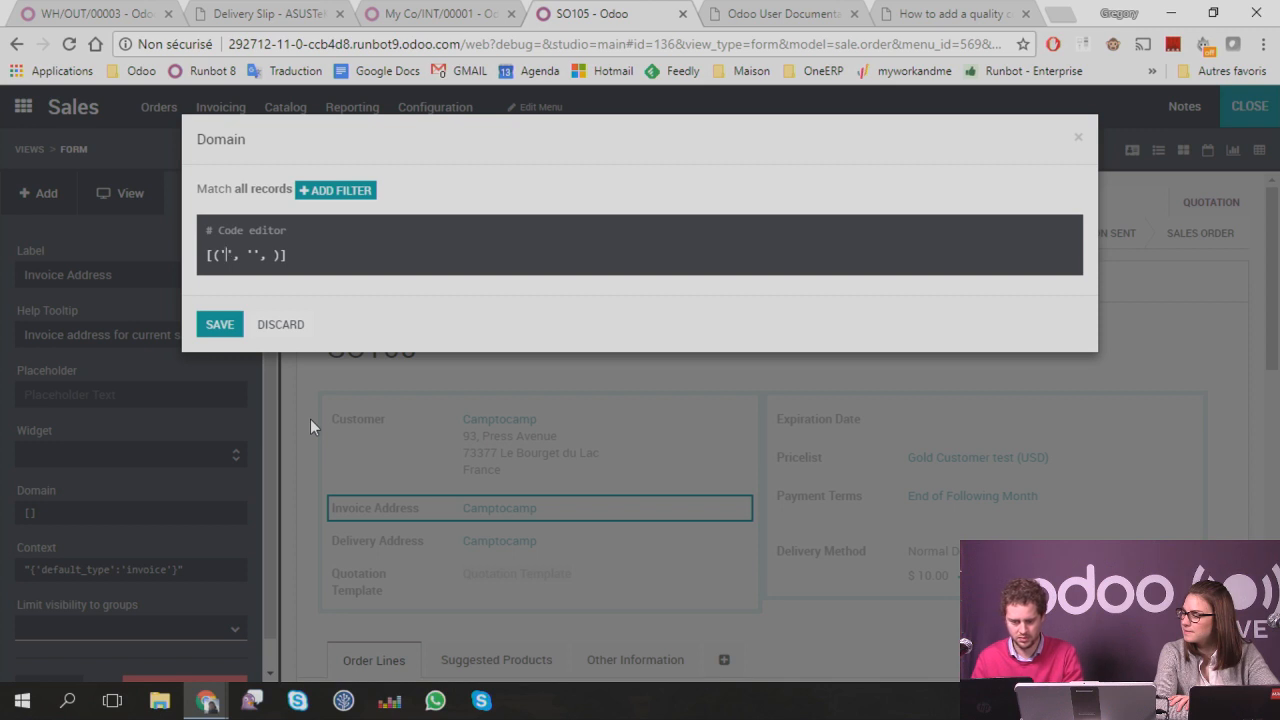
type("parent_id")
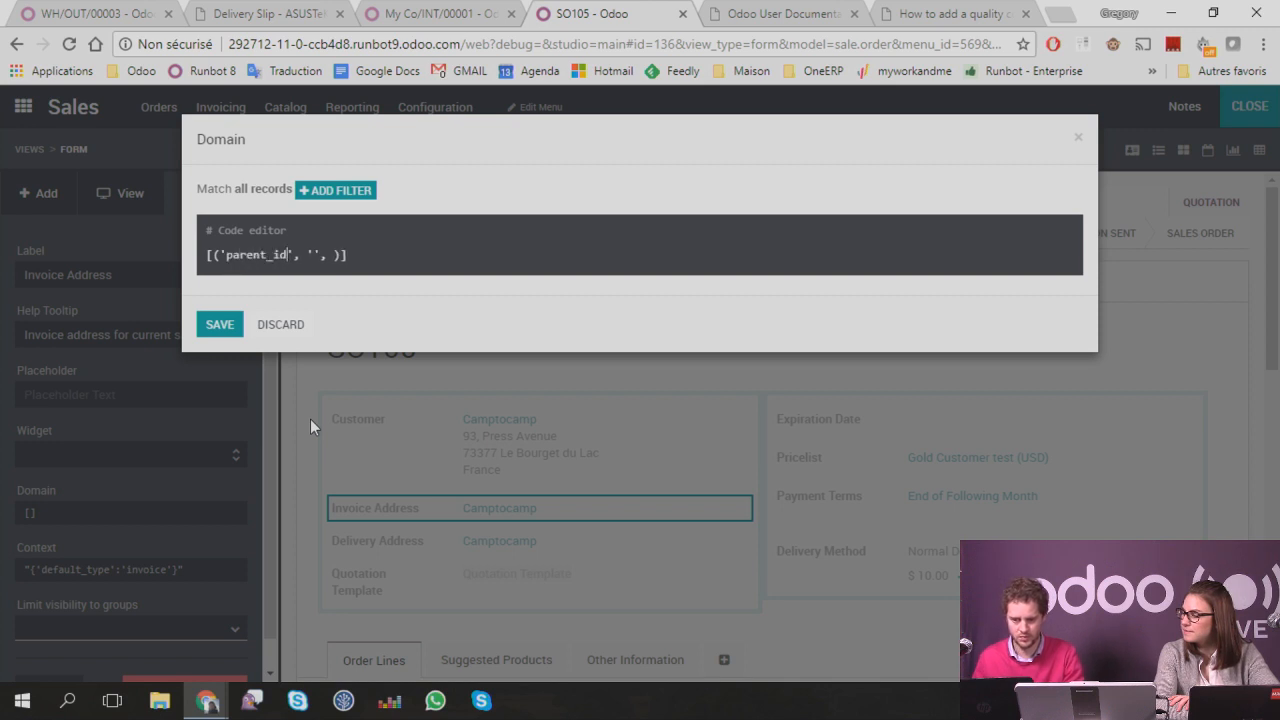
key("Right")
key("Right")
key("Right")
key("Right")
type("=")
key("Right")
key("Right")
key("Right")
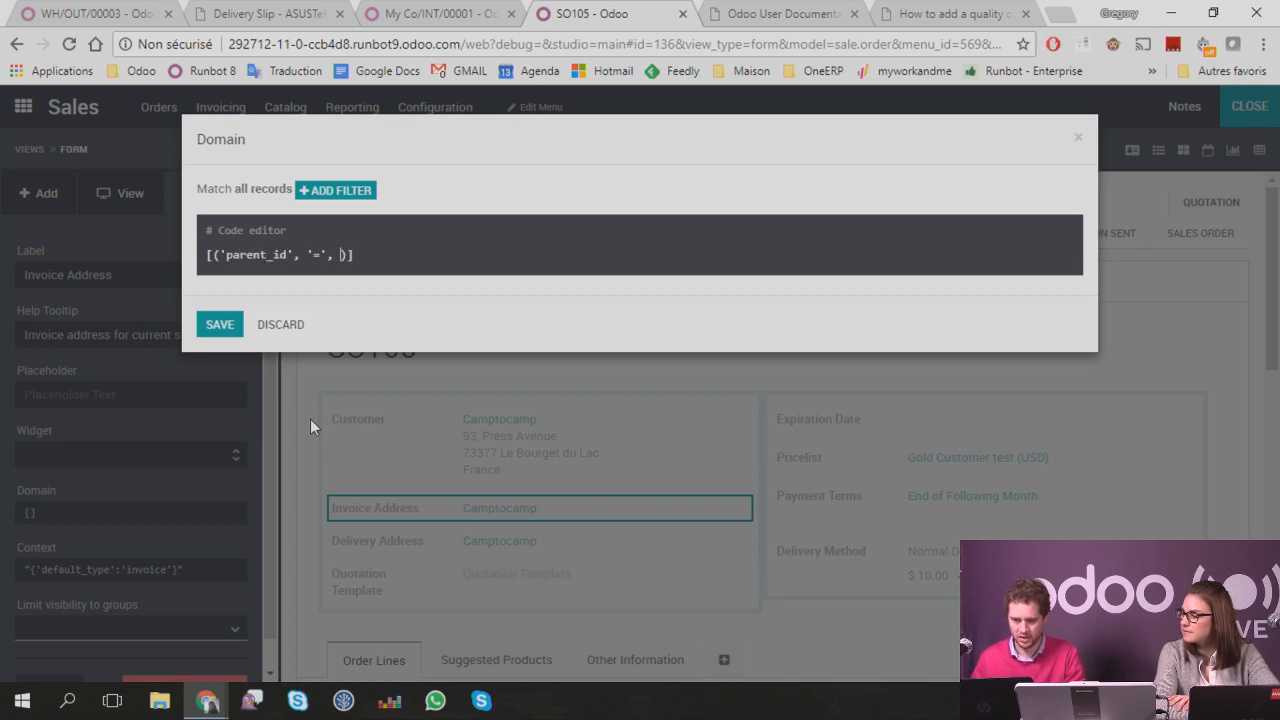
Step: Complete the condition with partner_id as the compared value and try to save the Invoice Address domain
type("parnte")
key("BackSpace")
key("BackSpace")
key("BackSpace")
type("tner_id")
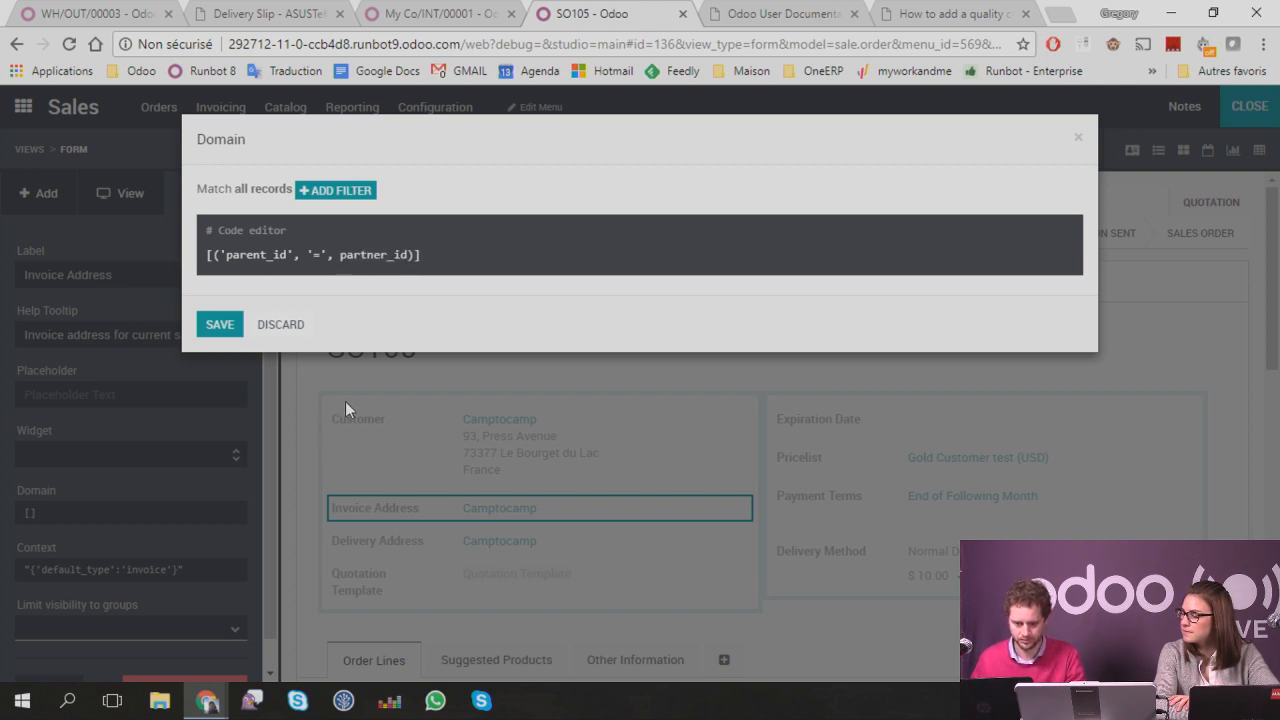
double_click(222, 332)
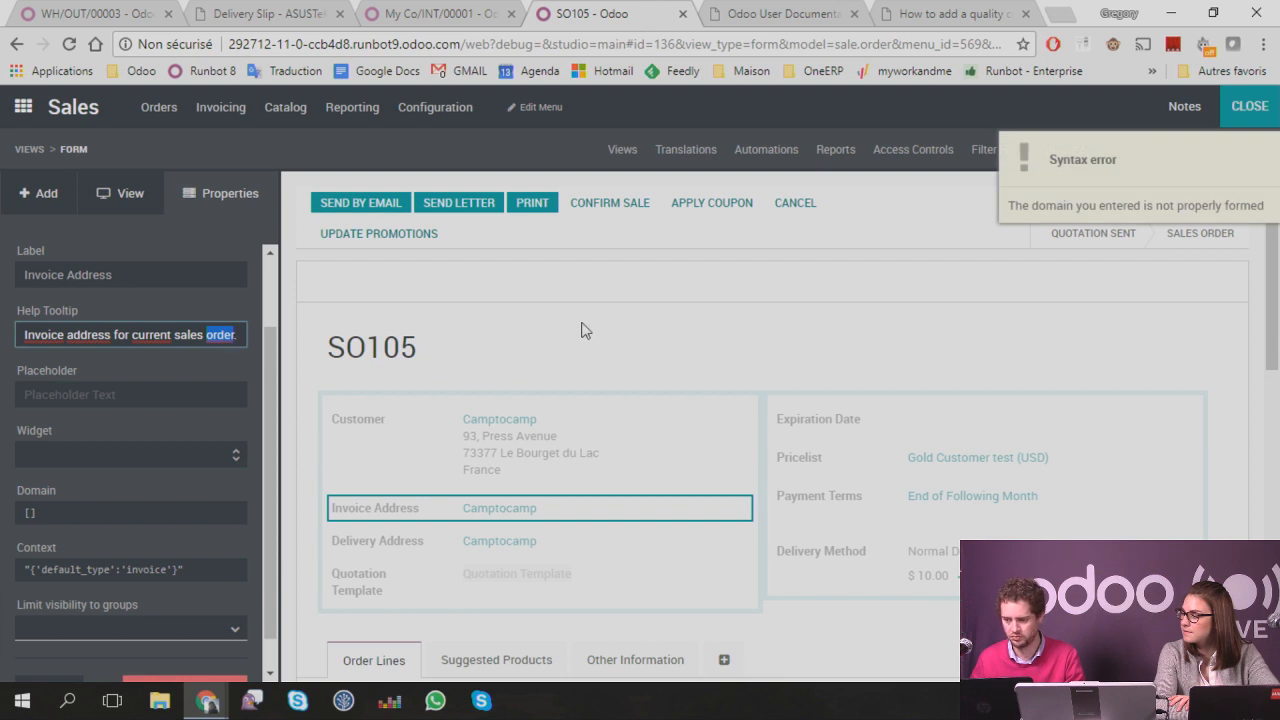
left_click(665, 308)
Step: Reopen the Invoice Address domain, enter [('parent_id', '=', partner_id)] and try to save it again
scroll(180, 440, "down", 1)
scroll(179, 440, "down", 1)
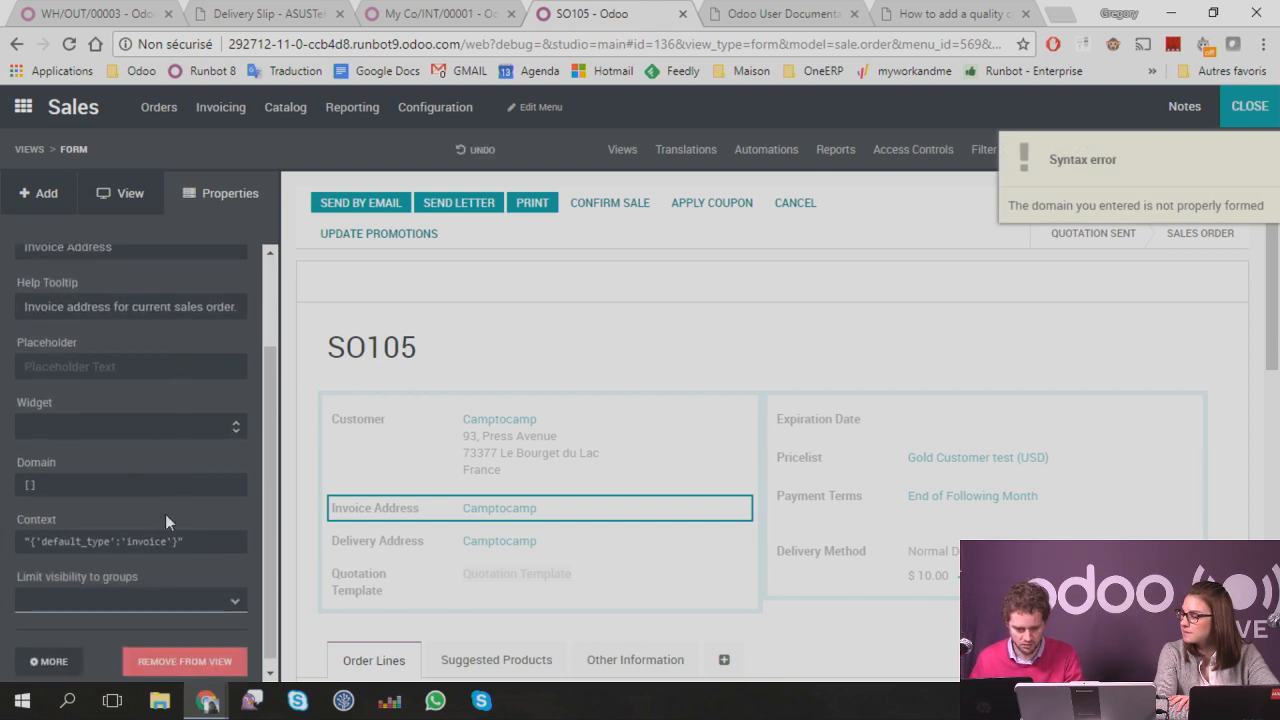
left_click(144, 475)
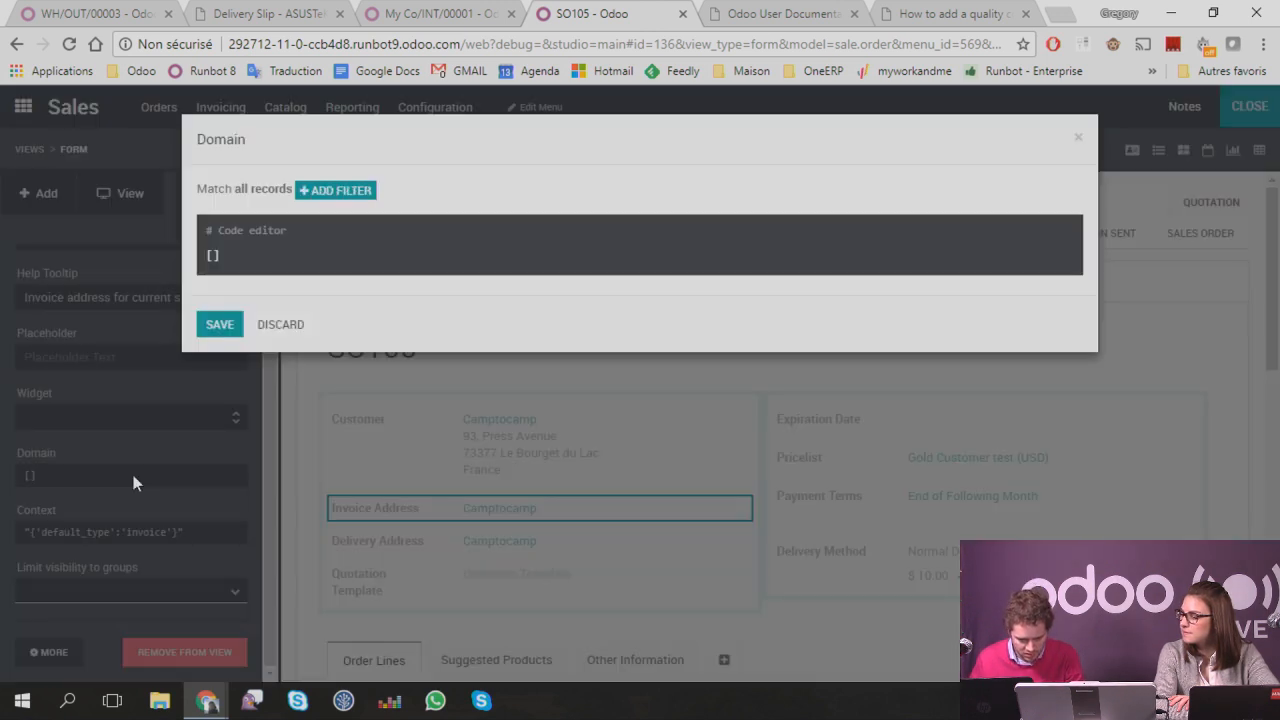
left_click(248, 256)
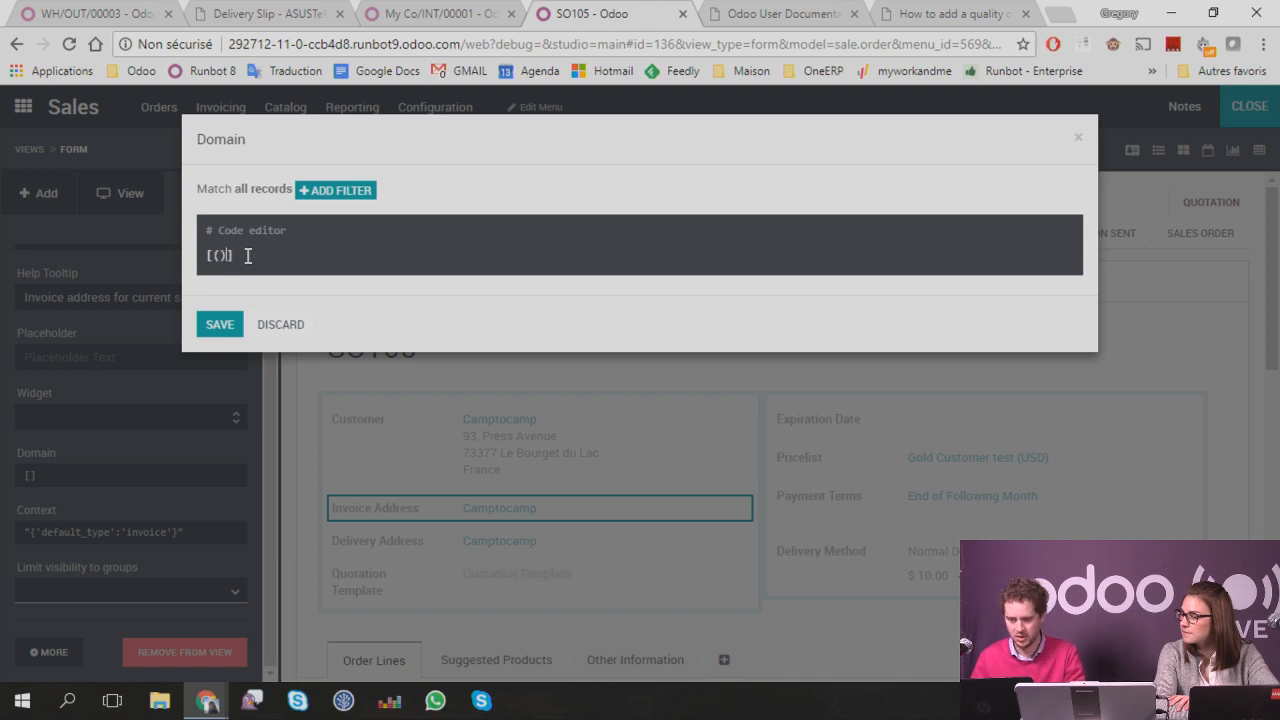
type("('")
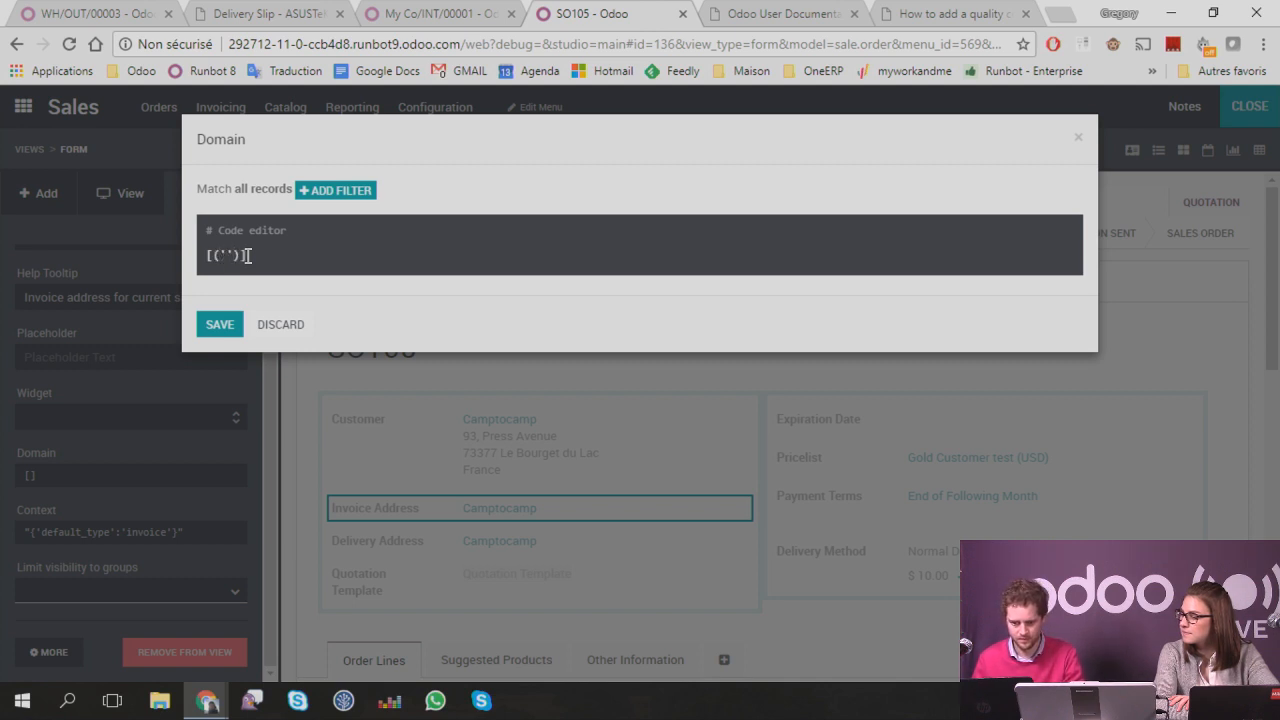
type("parent_id'")
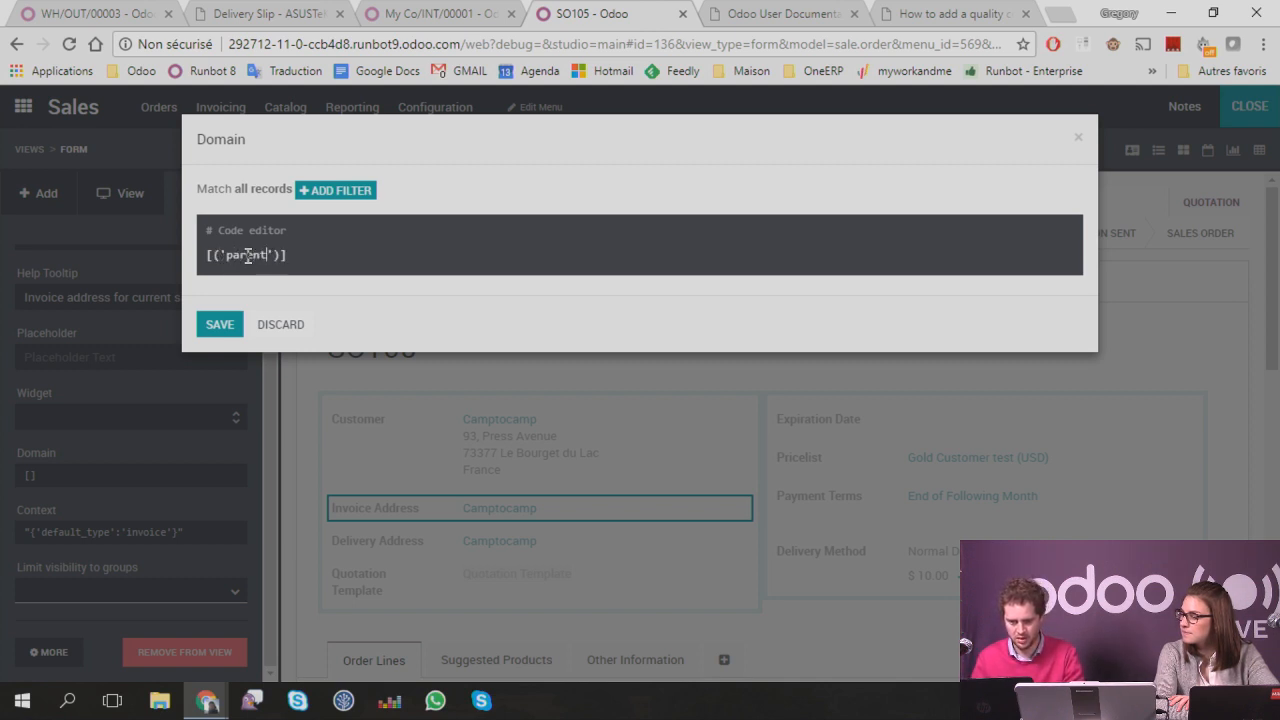
type(", '=', ")
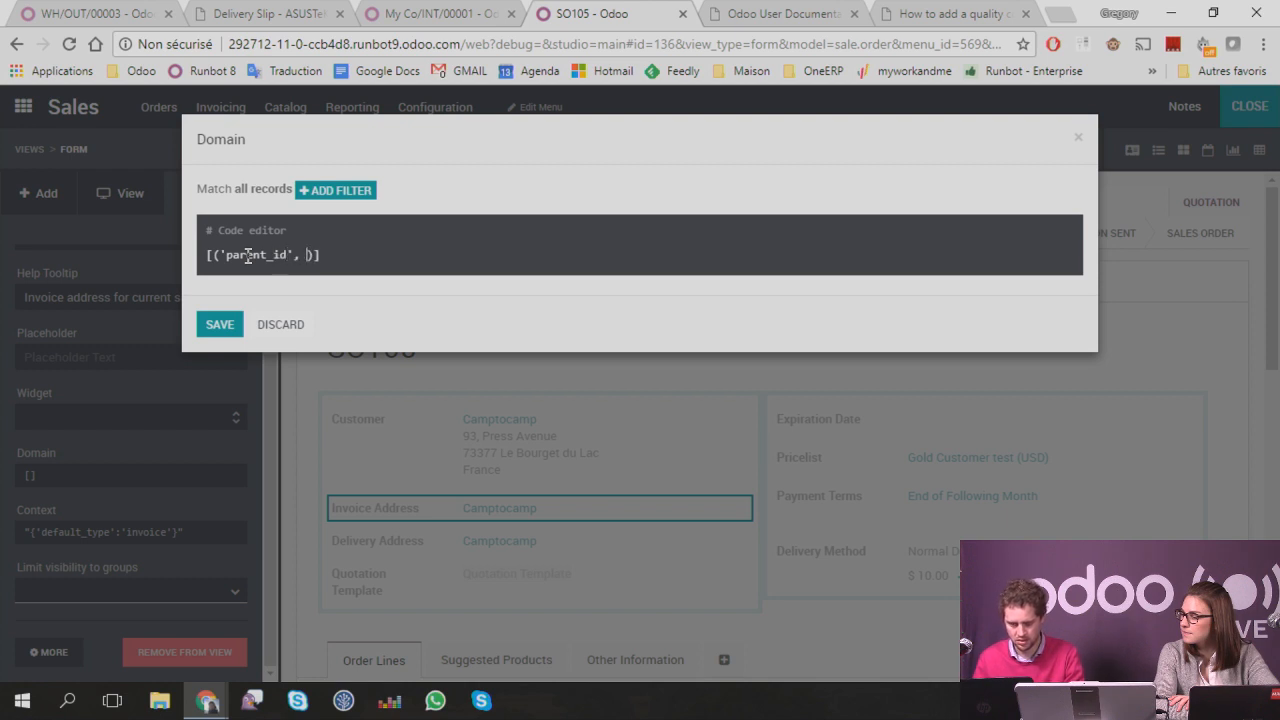
type("partner_id")
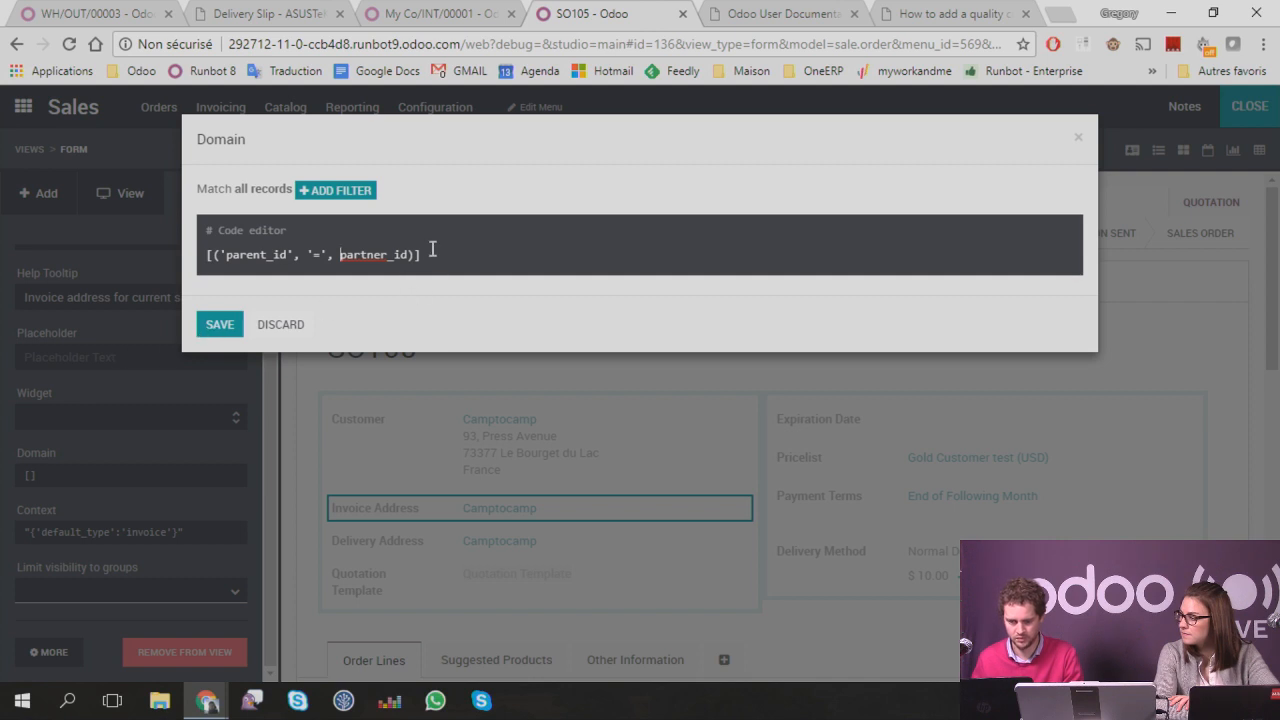
left_click_drag(424, 254, 195, 265)
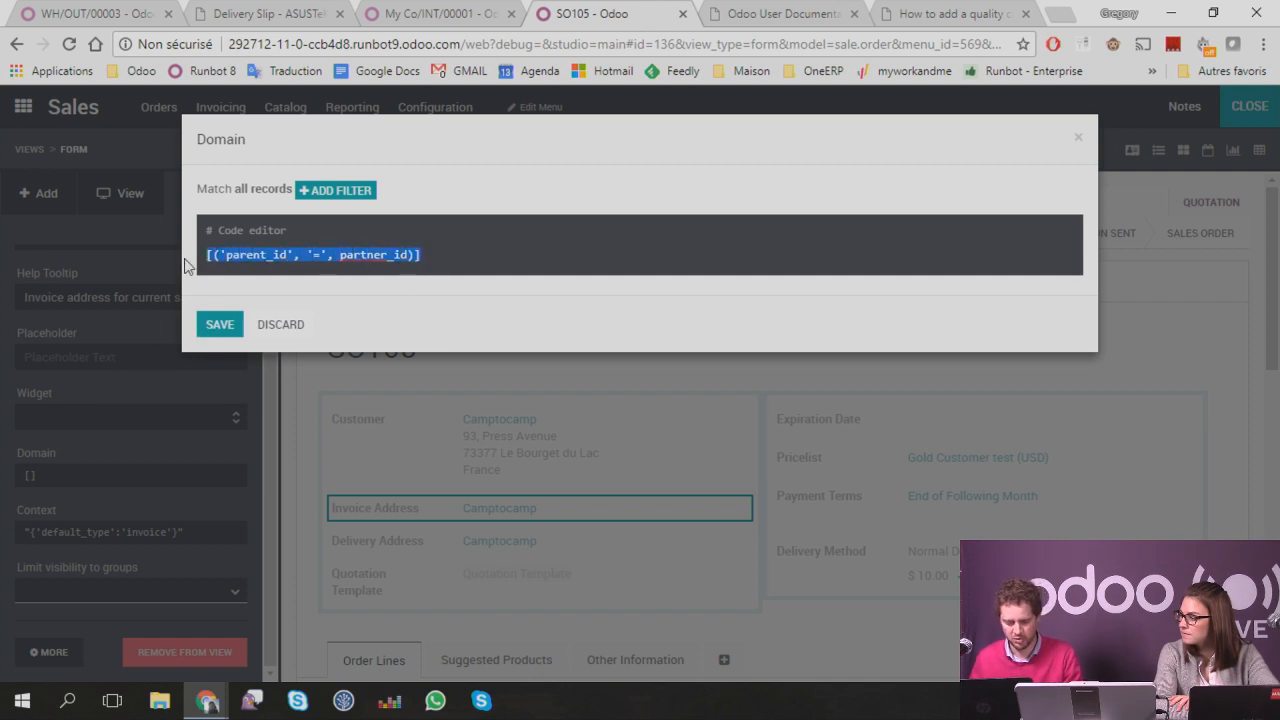
left_click(218, 326)
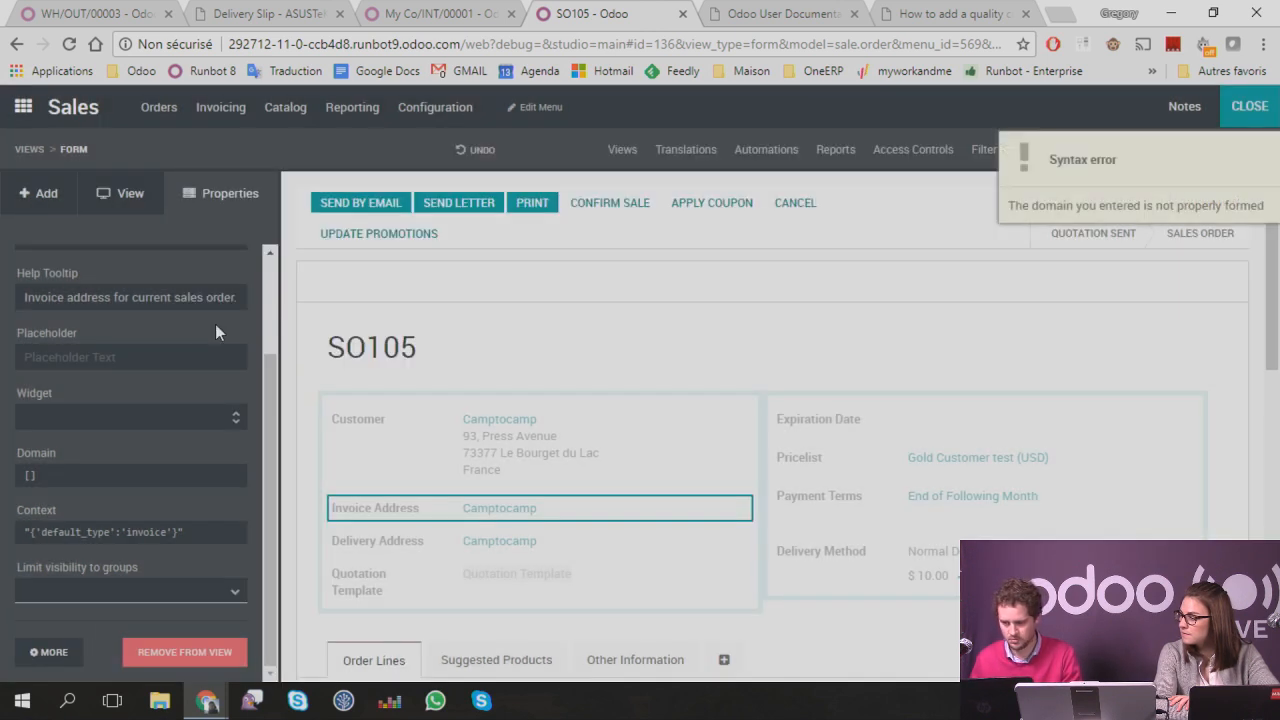
Step: Reopen the Invoice Address domain, add a filter rule and open the rule's field selection
scroll(152, 565, "up", 3)
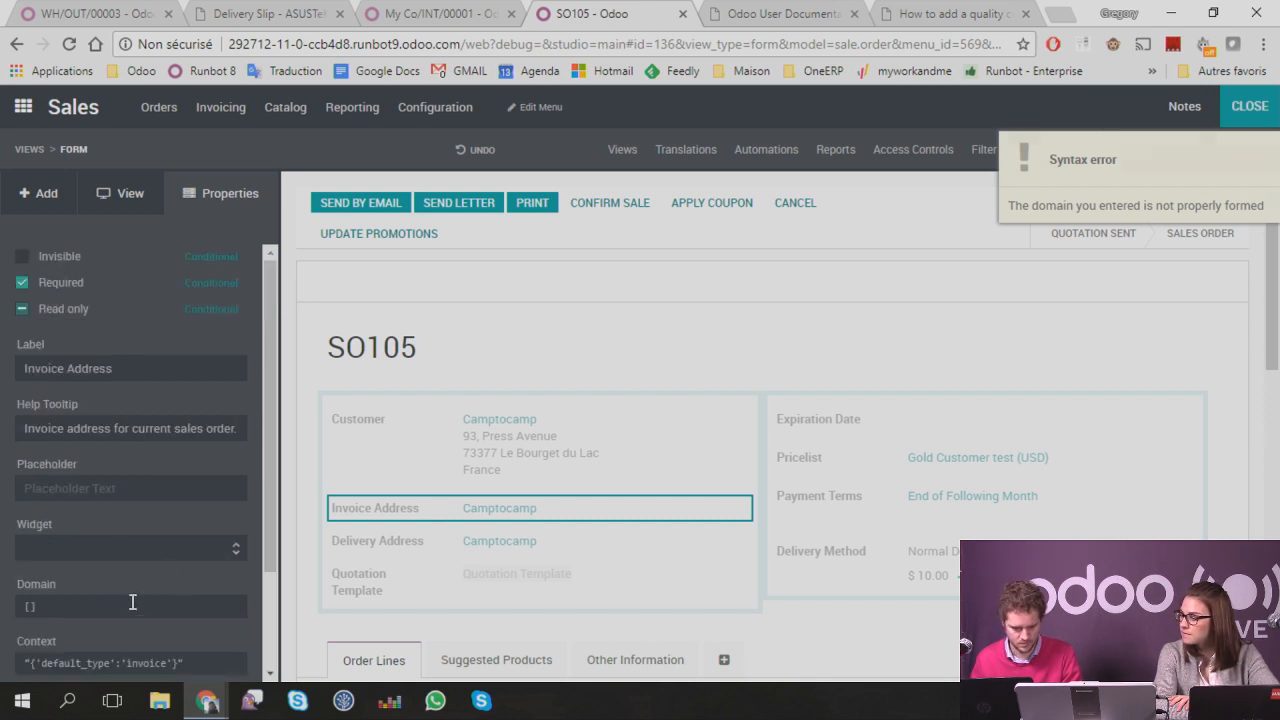
left_click(135, 603)
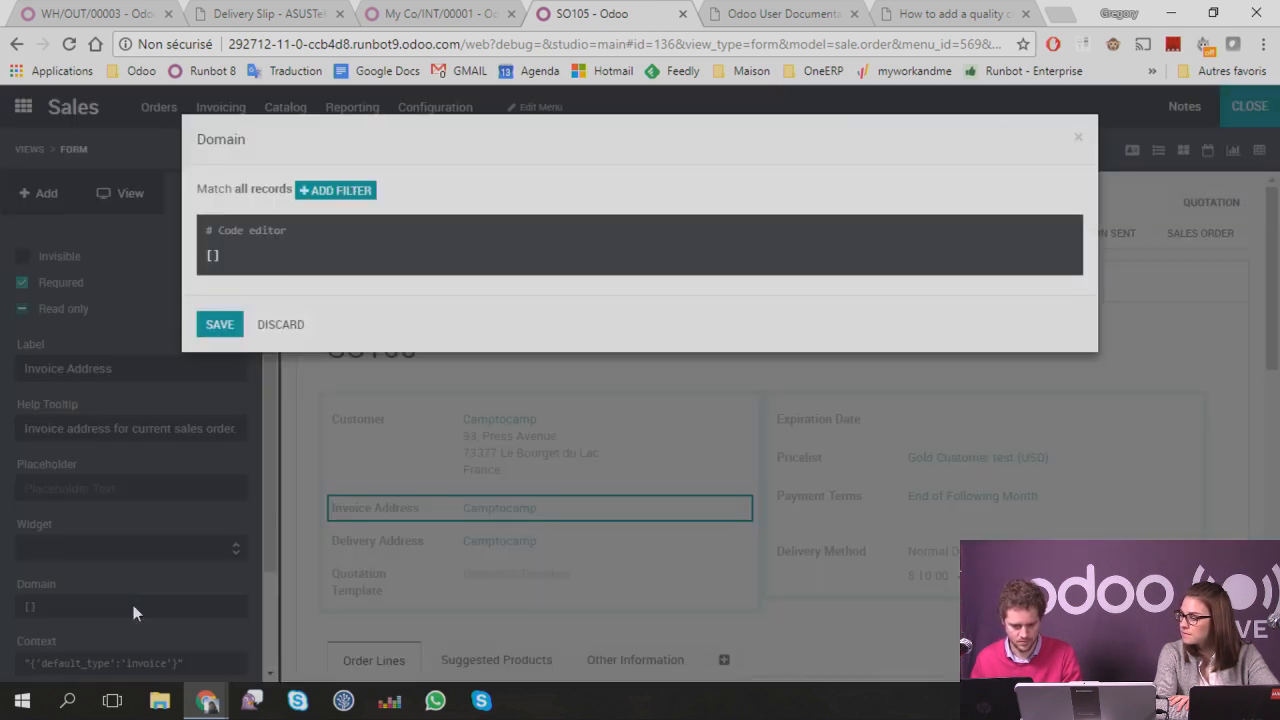
left_click(322, 196)
left_click(347, 226)
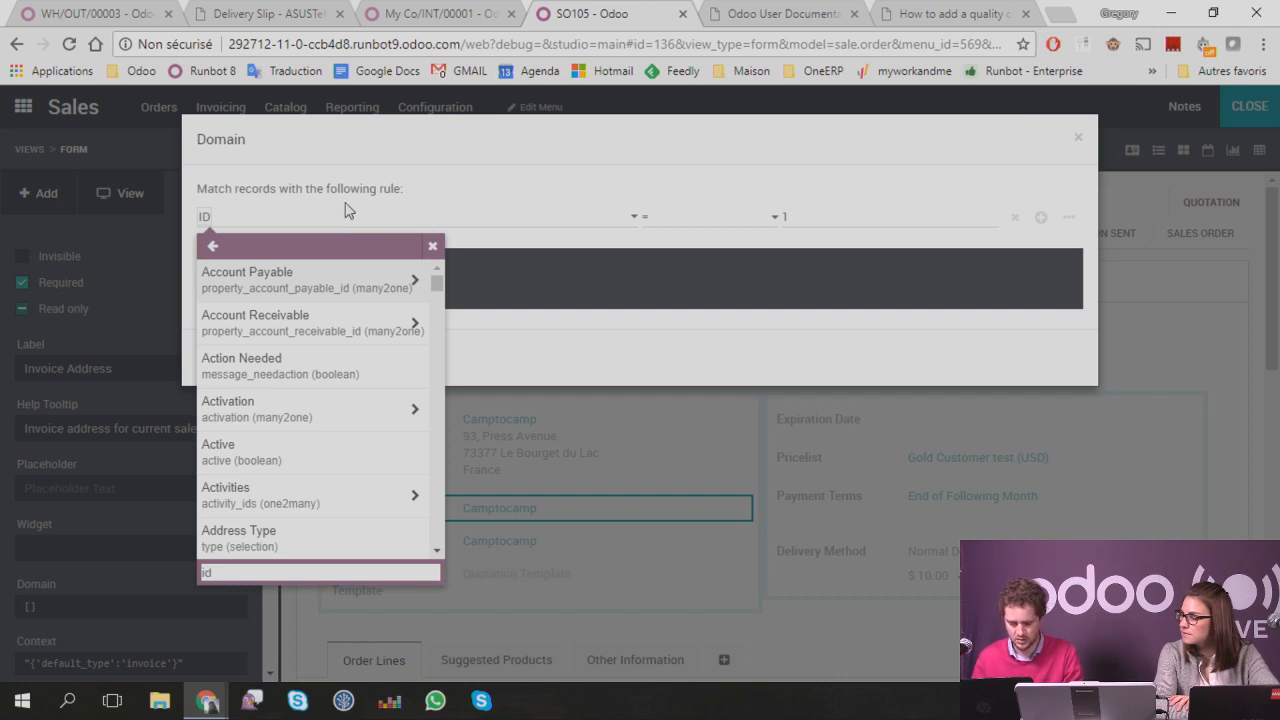
Step: Look through the selectable fields for the one linking a contact to its parent company
scroll(371, 366, "down", 5)
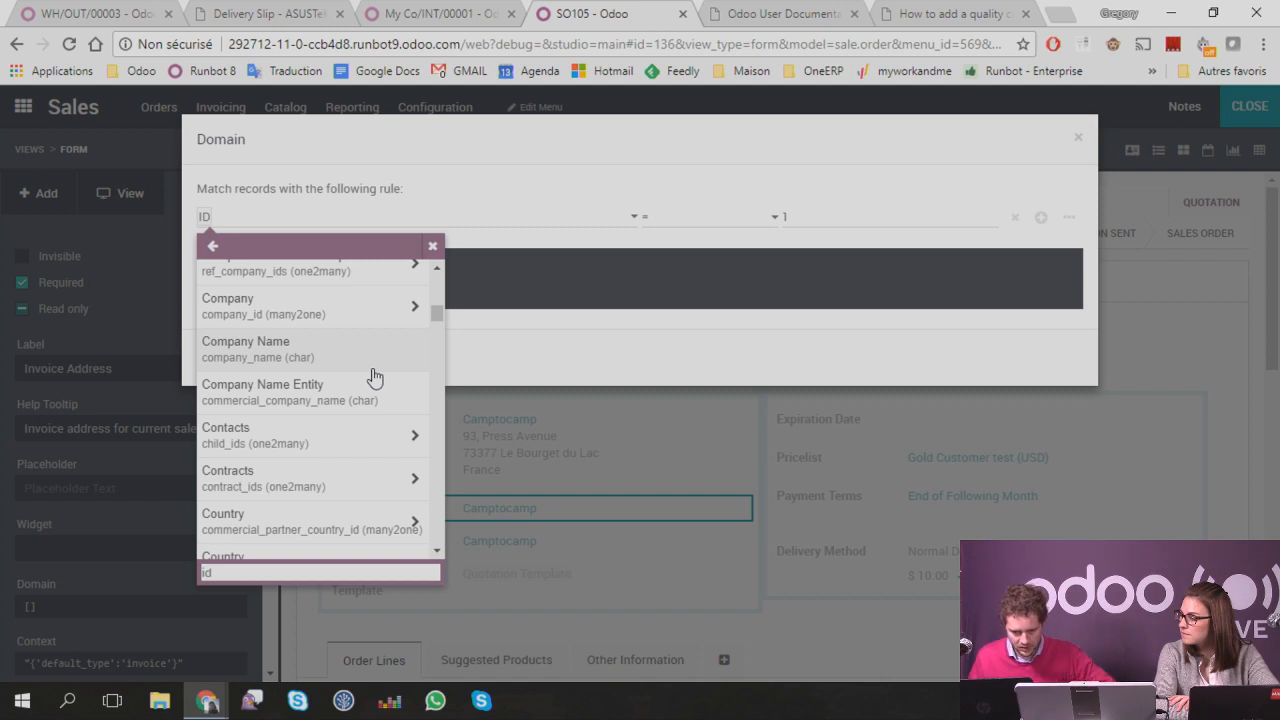
scroll(372, 377, "down", 4)
scroll(372, 375, "down", 8)
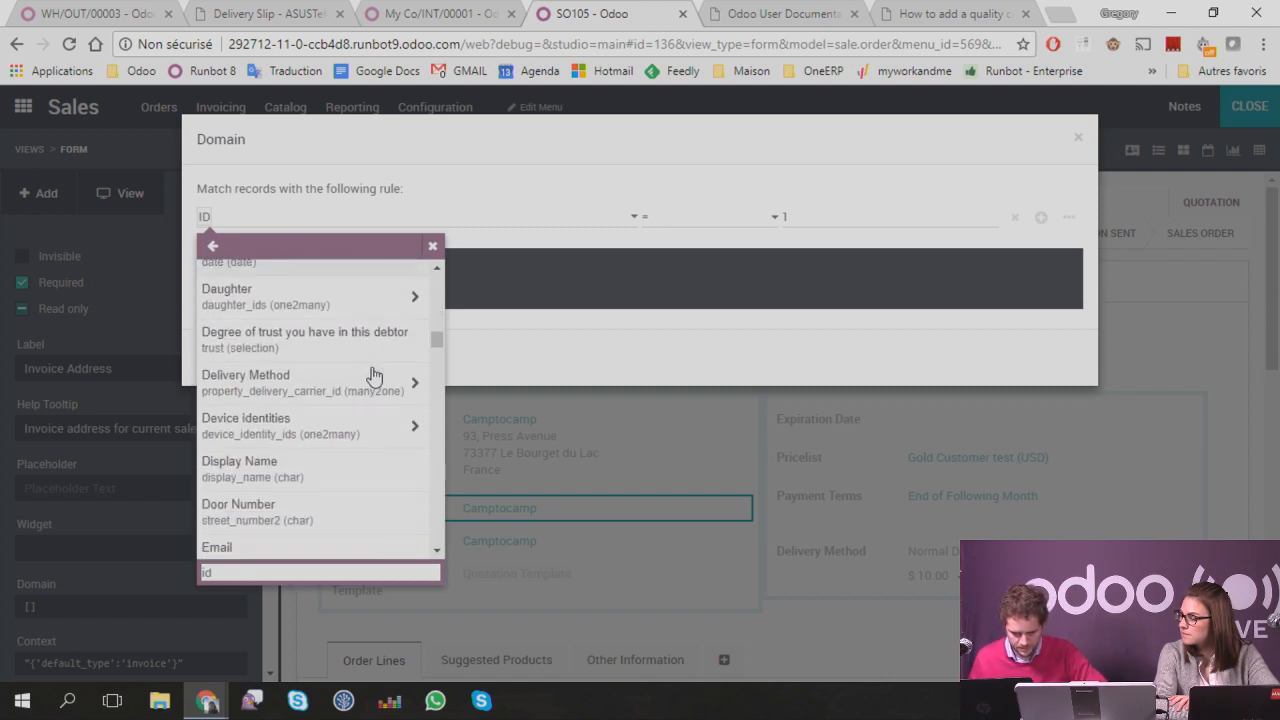
scroll(372, 373, "down", 8)
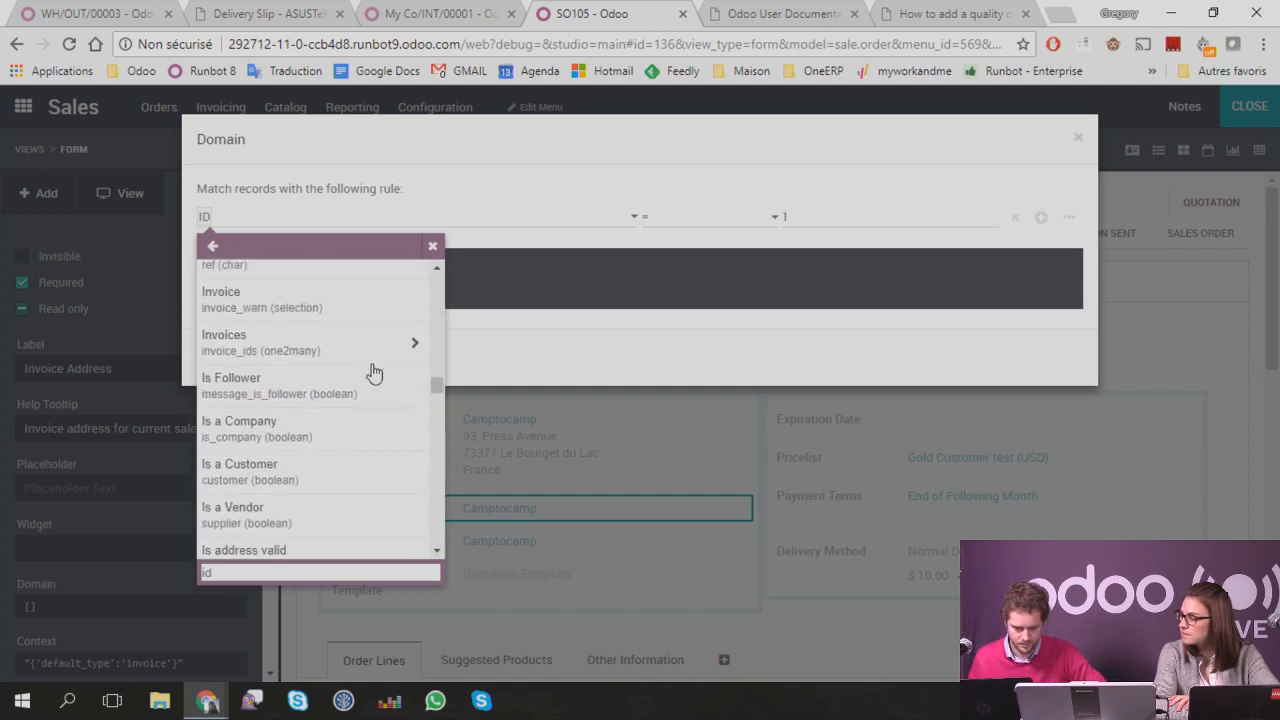
scroll(372, 373, "down", 8)
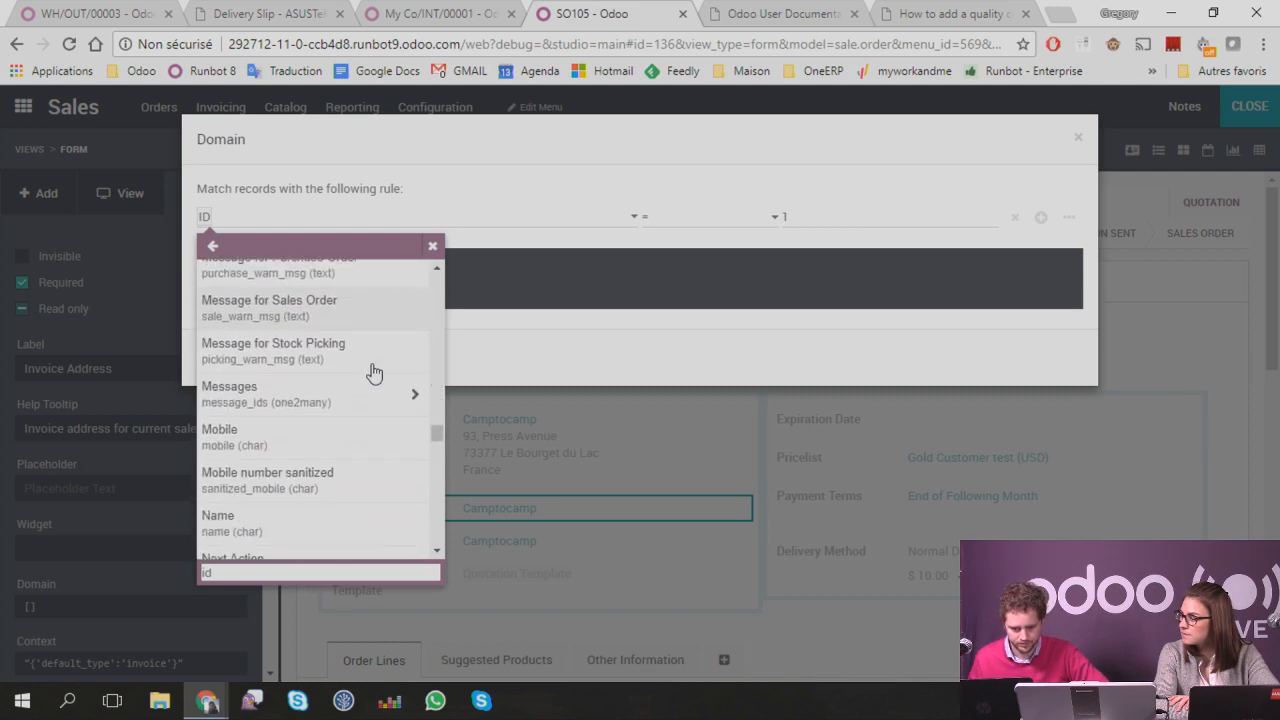
scroll(372, 373, "down", 4)
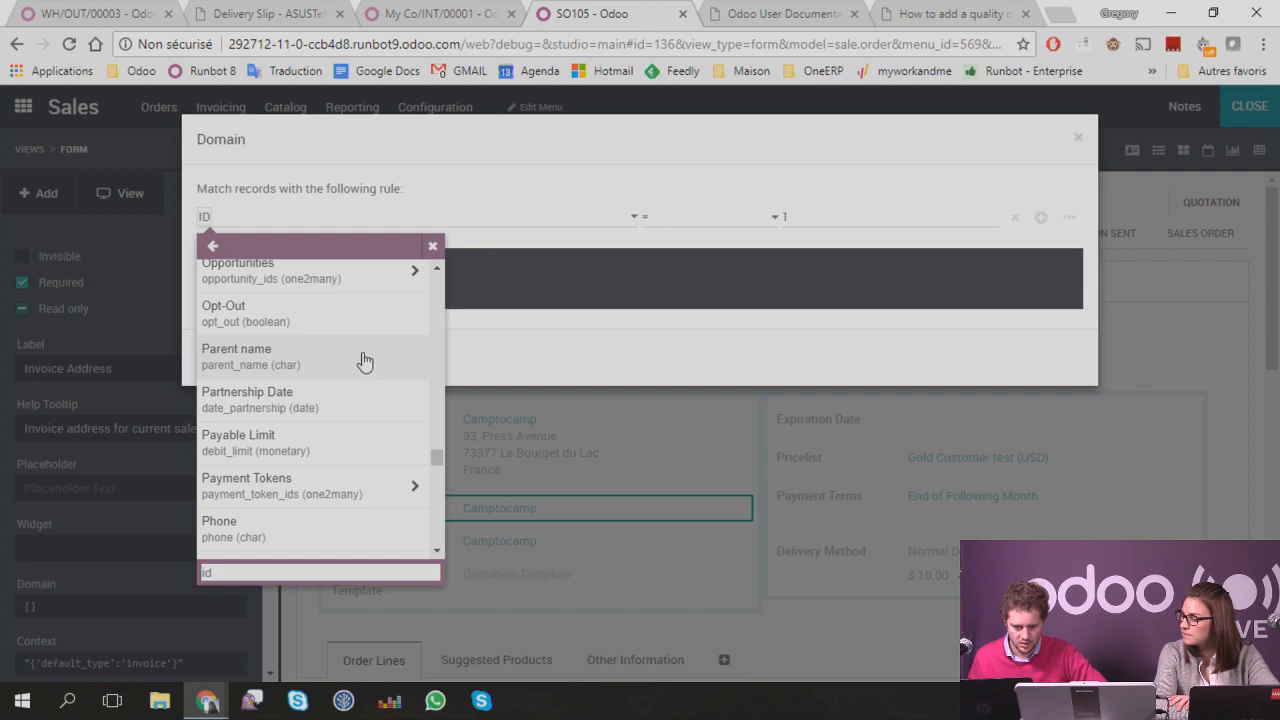
scroll(363, 360, "up", 15)
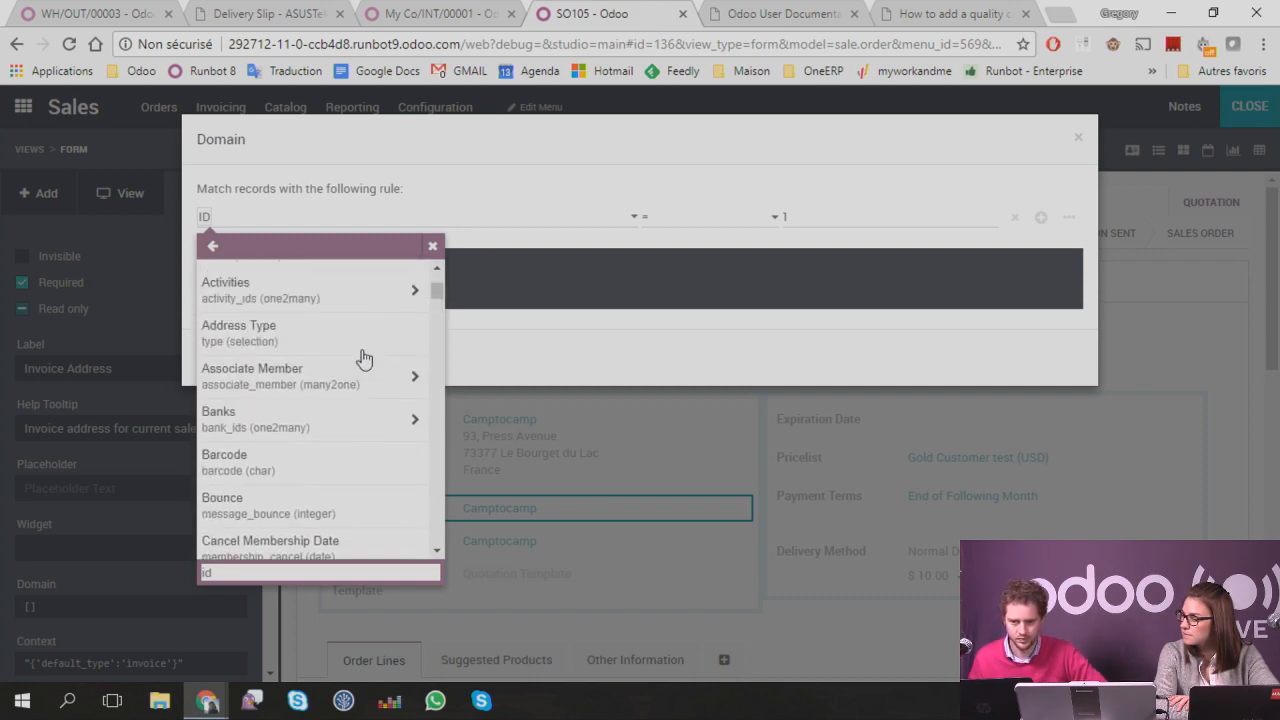
scroll(350, 330, "up", 3)
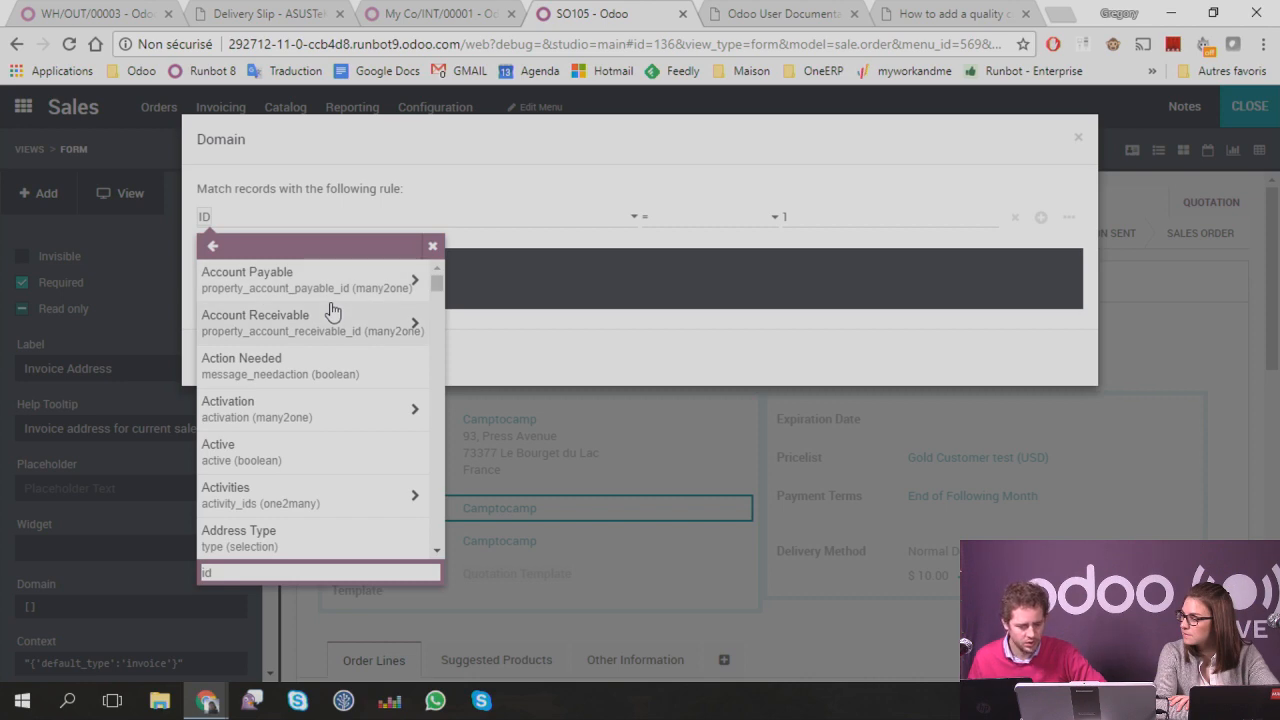
Step: Open a new contact form in the Inventory browser tab and check the technical name of its Company field
left_click(435, 16)
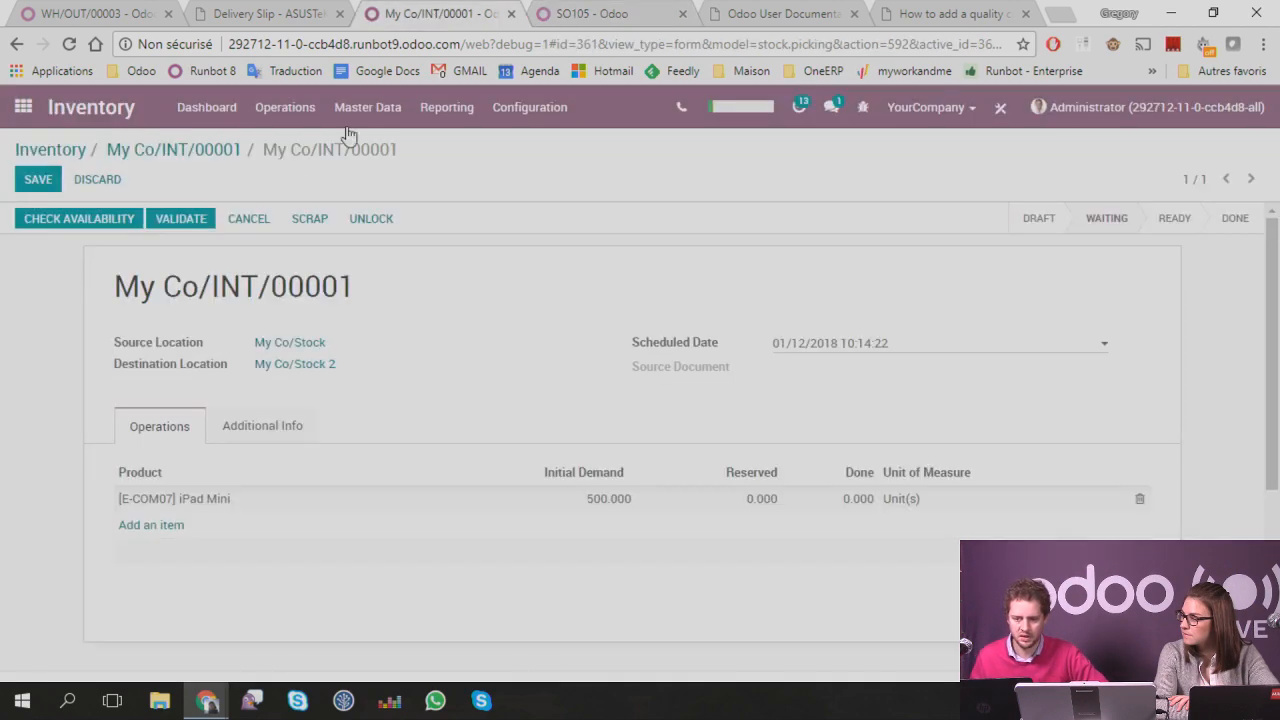
left_click(20, 107)
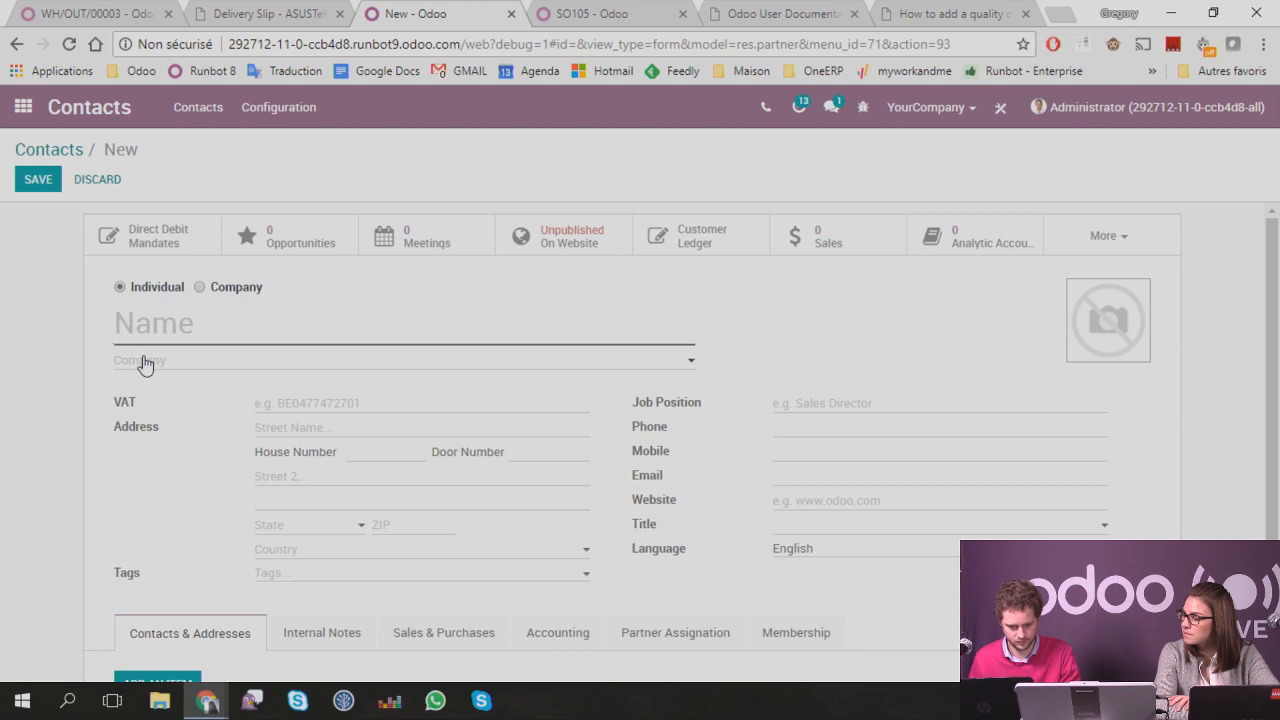
mouse_move(145, 363)
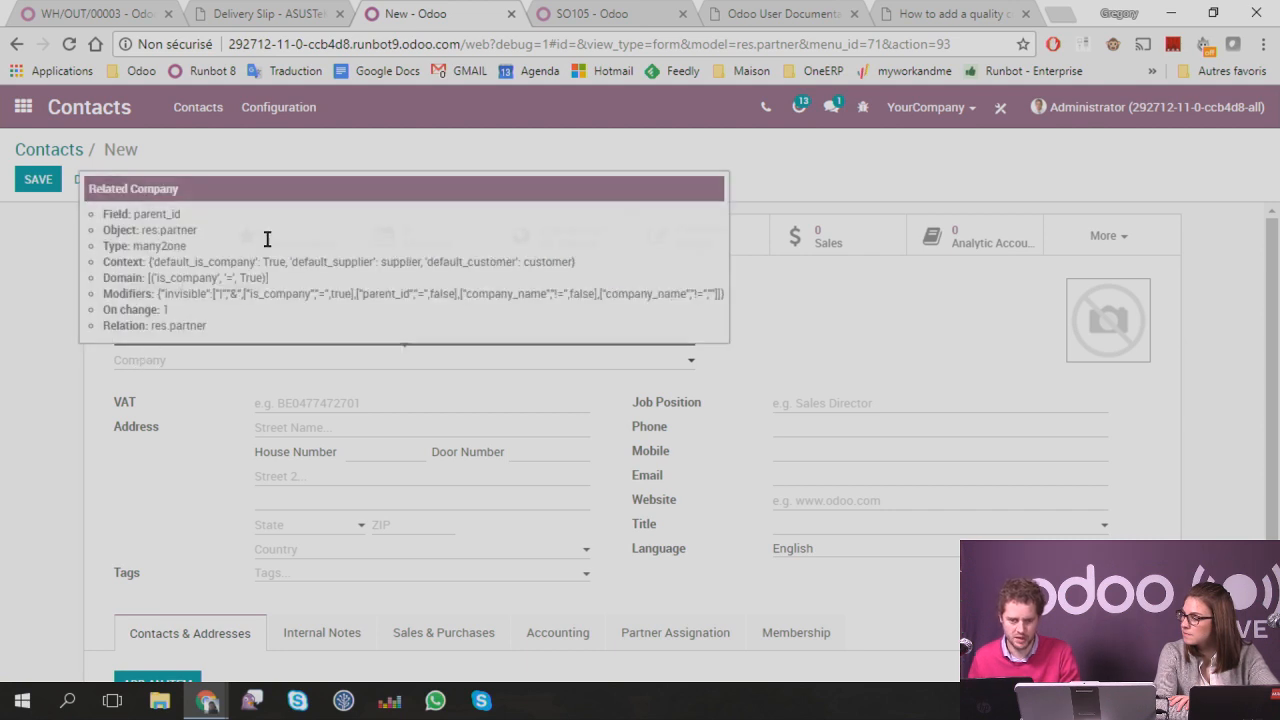
Step: Back in the SO105 domain rule, set the field to parent_id and the compared value to partner_id
left_click(590, 13)
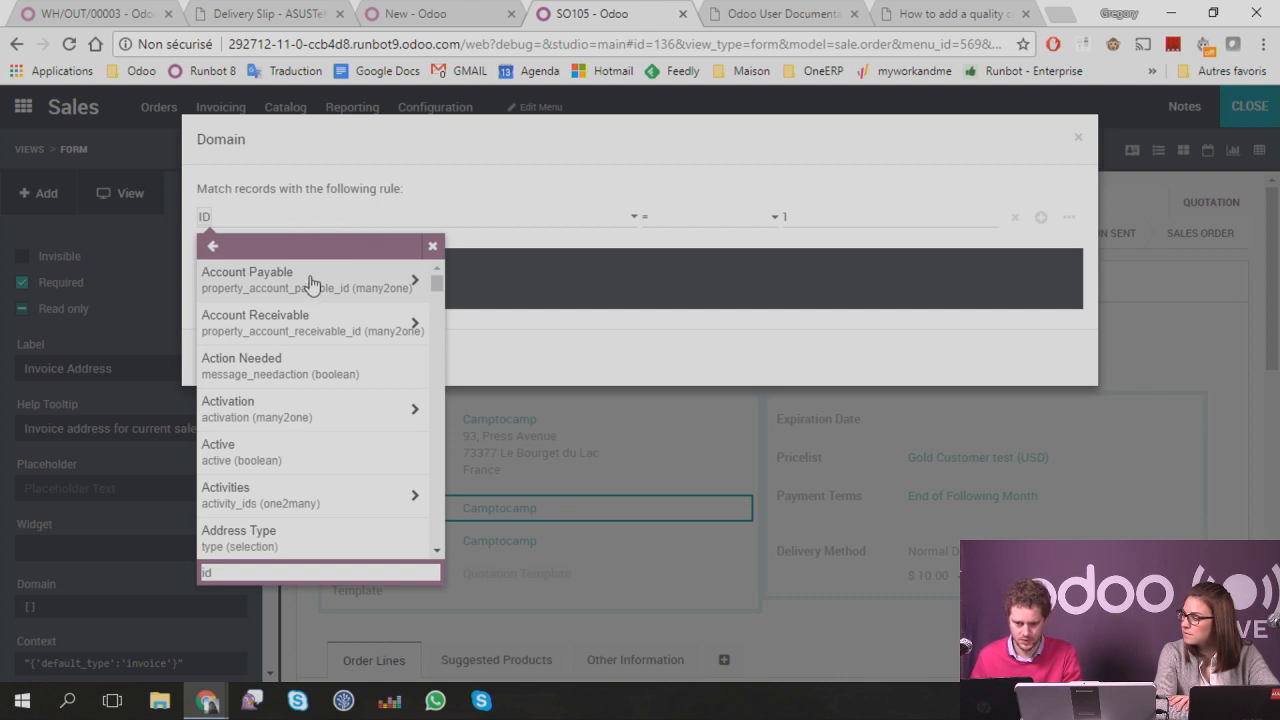
scroll(325, 340, "down", 2)
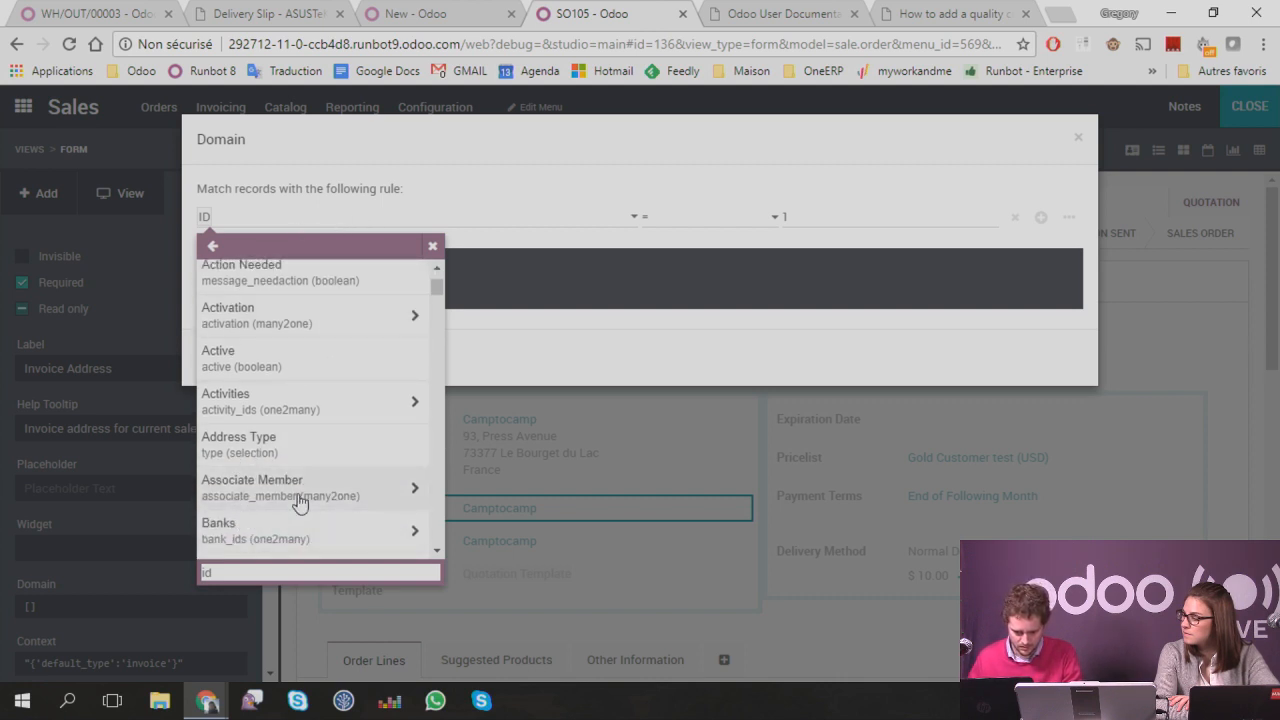
left_click_drag(240, 572, 133, 607)
type("parent_id")
key("Return")
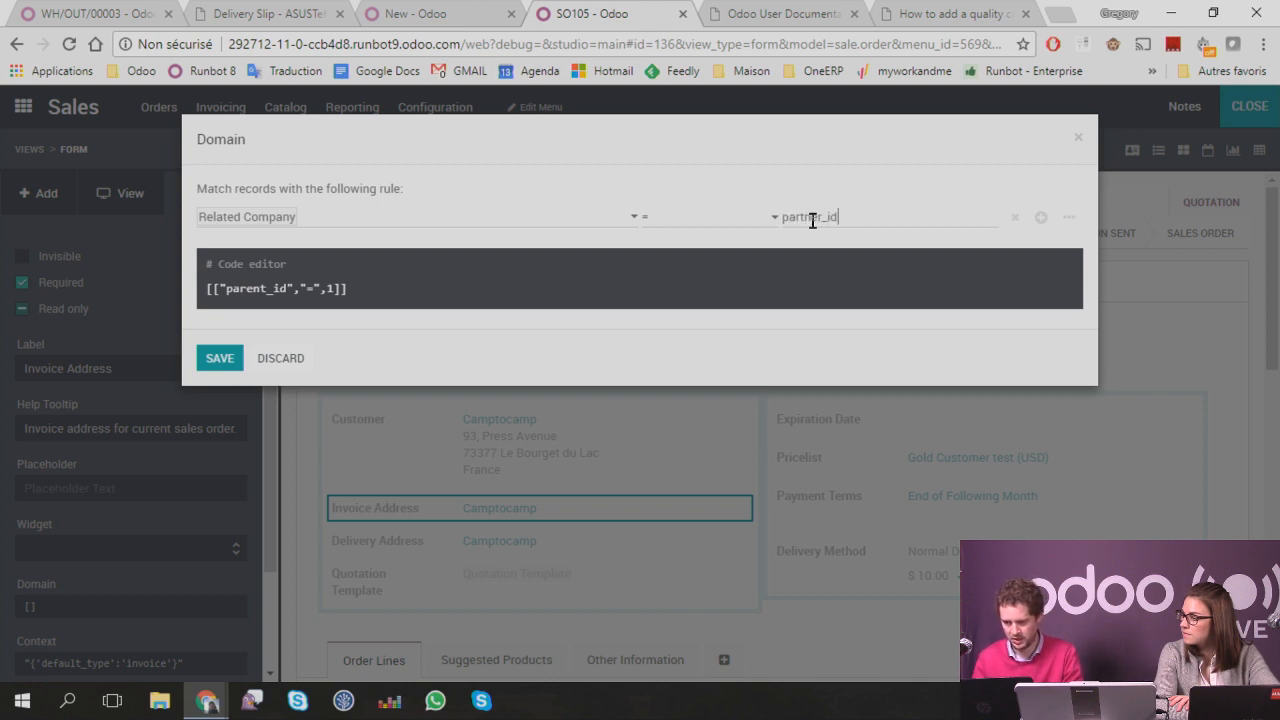
left_click(741, 341)
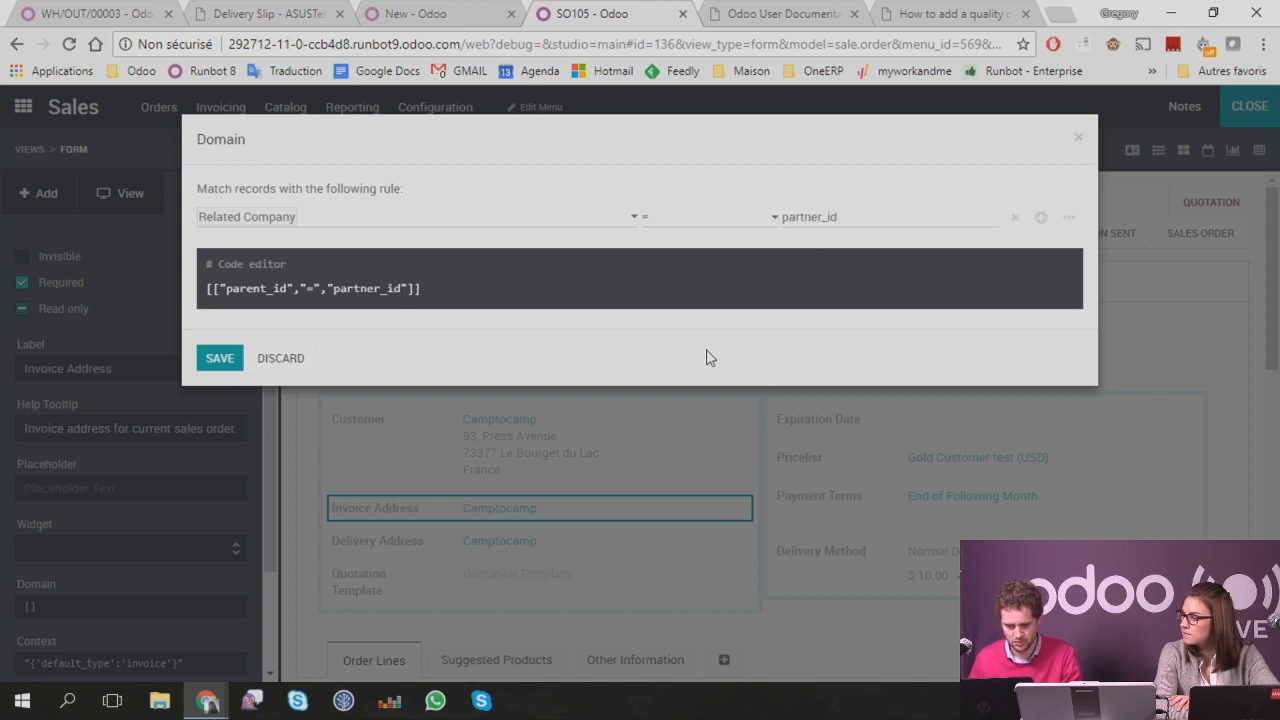
Step: Remove the quotes around partner_id in the domain code and save the Invoice Address domain
left_click(325, 289)
key("Delete")
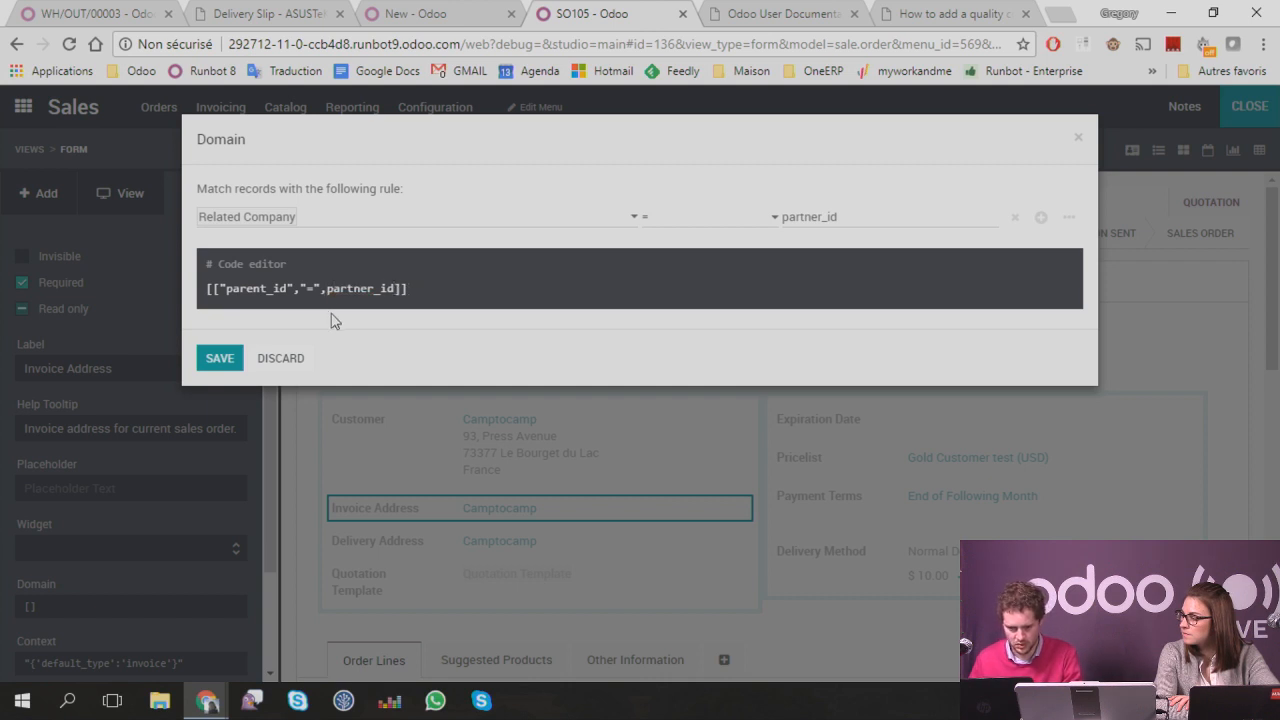
left_click(216, 359)
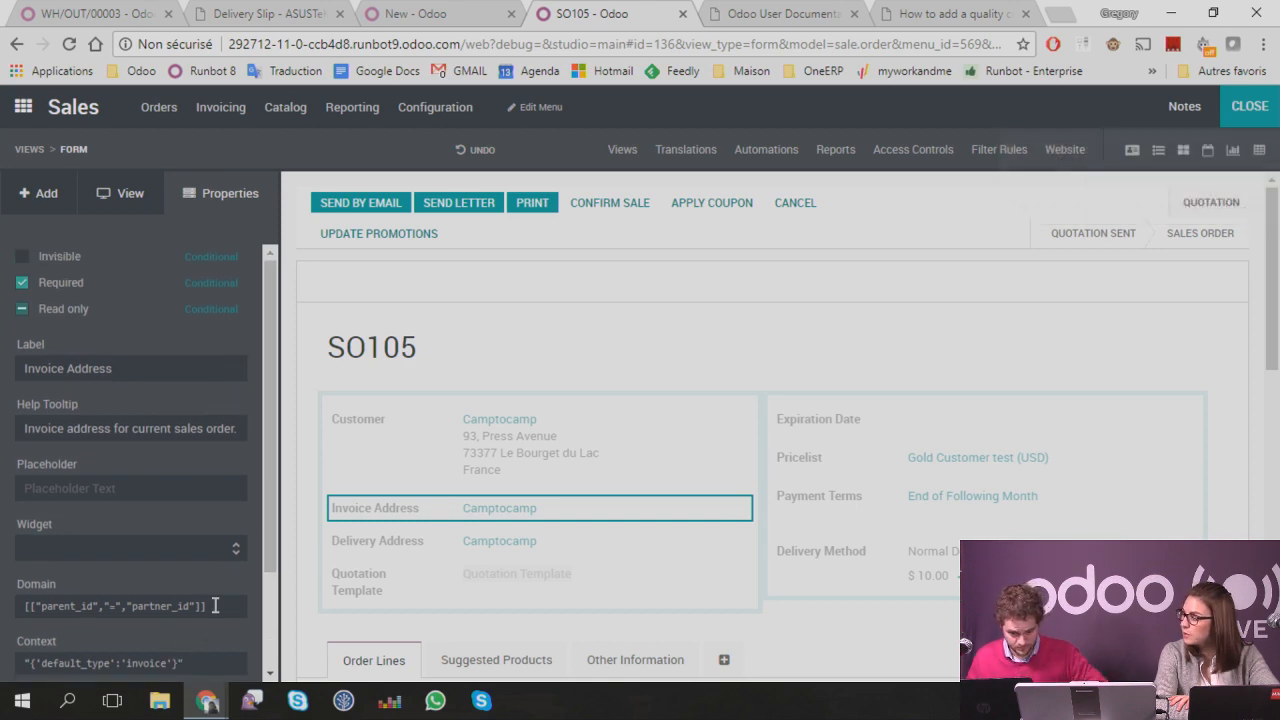
Step: Reopen the Invoice Address domain to check its code, save it again and leave Studio
left_click(213, 608)
left_click_drag(460, 288, 118, 306)
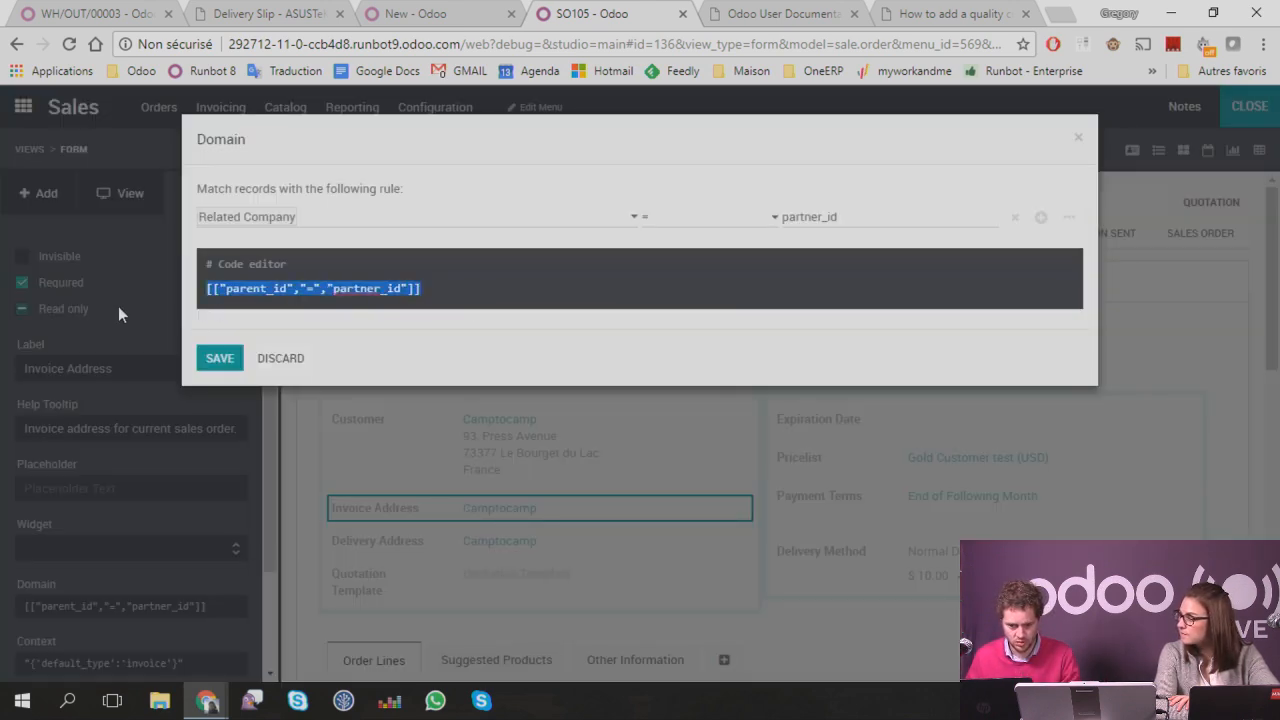
left_click(214, 371)
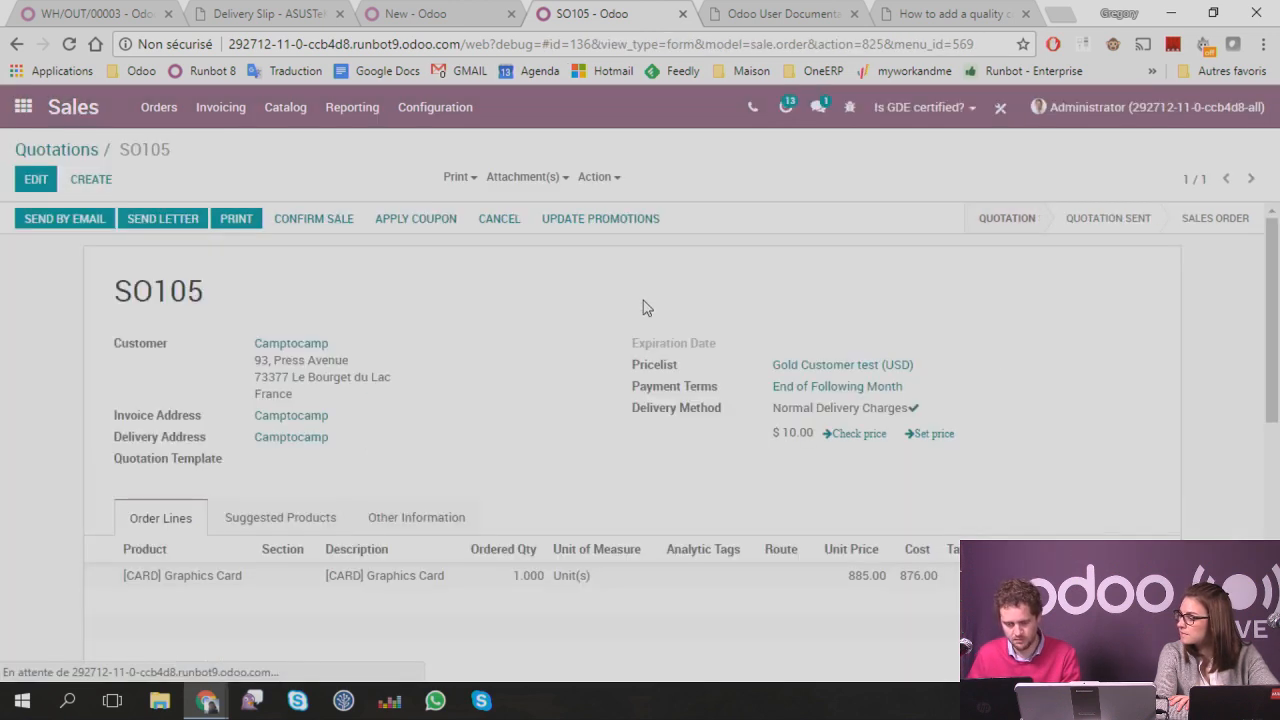
Step: Edit quotation SO105 and clear its Invoice Address to check which addresses can be selected
left_click(35, 179)
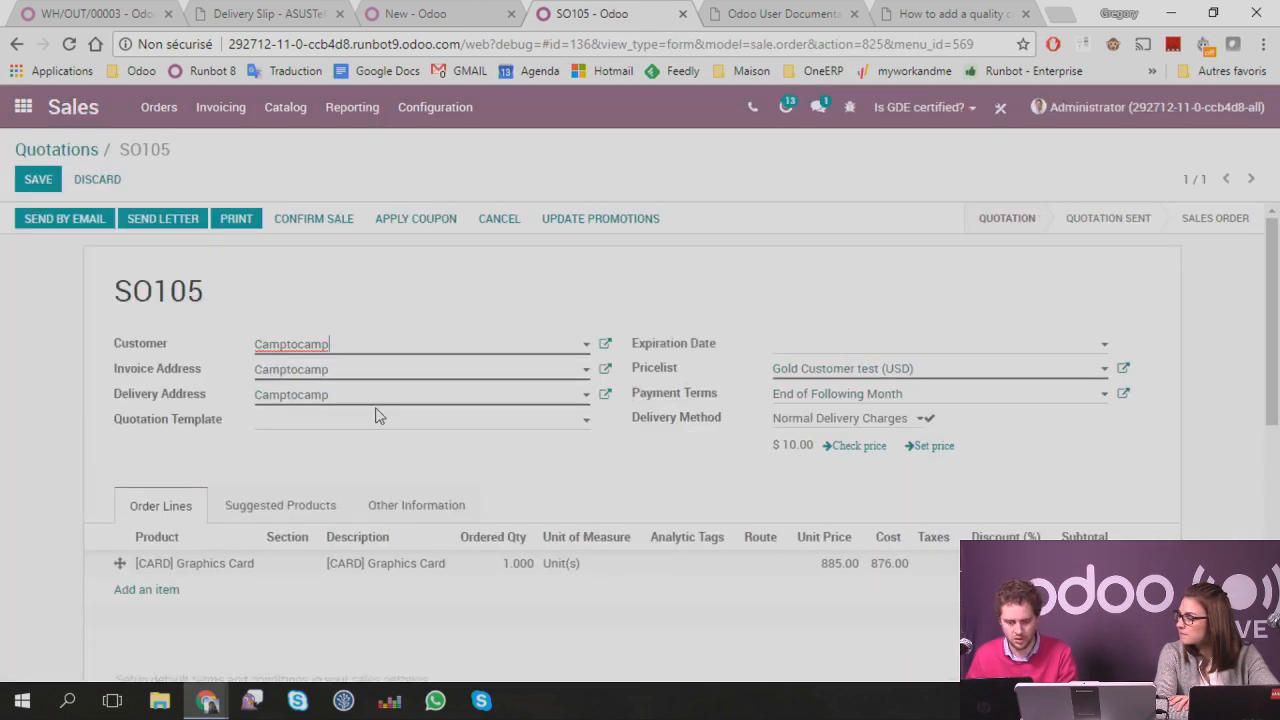
left_click(373, 376)
key("ctrl+a")
key("BackSpace")
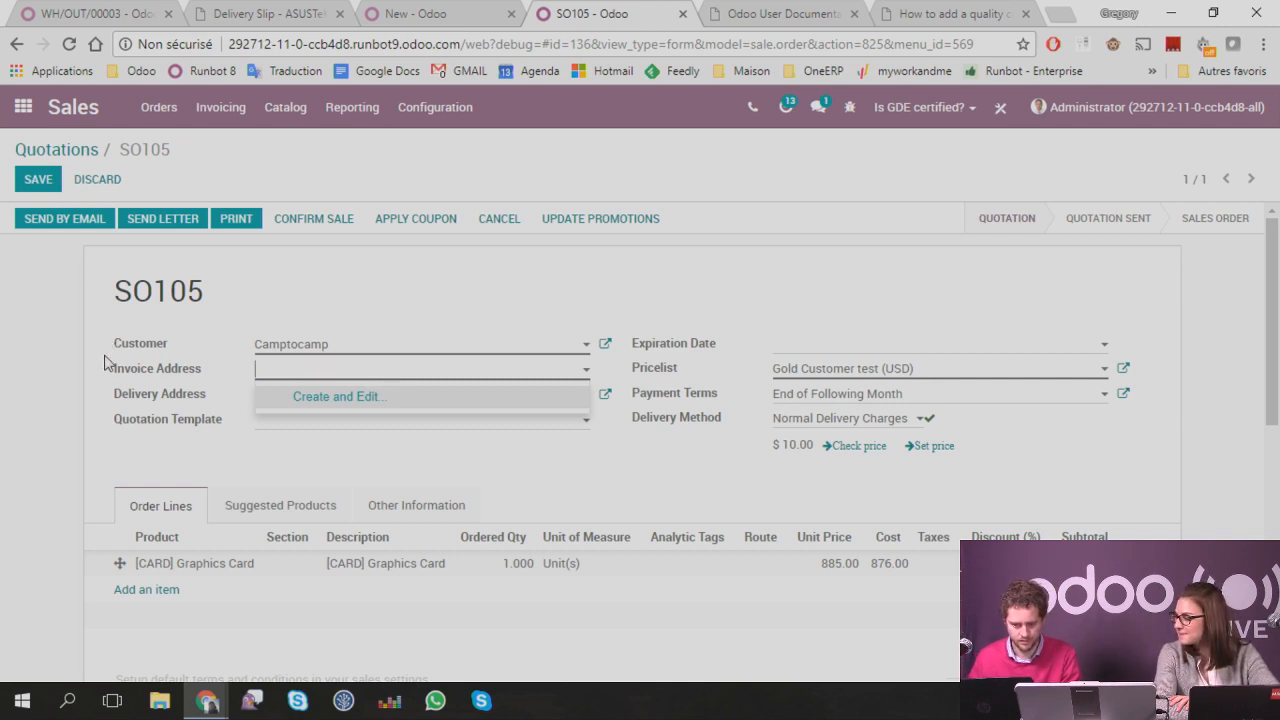
left_click(105, 362)
left_click(297, 377)
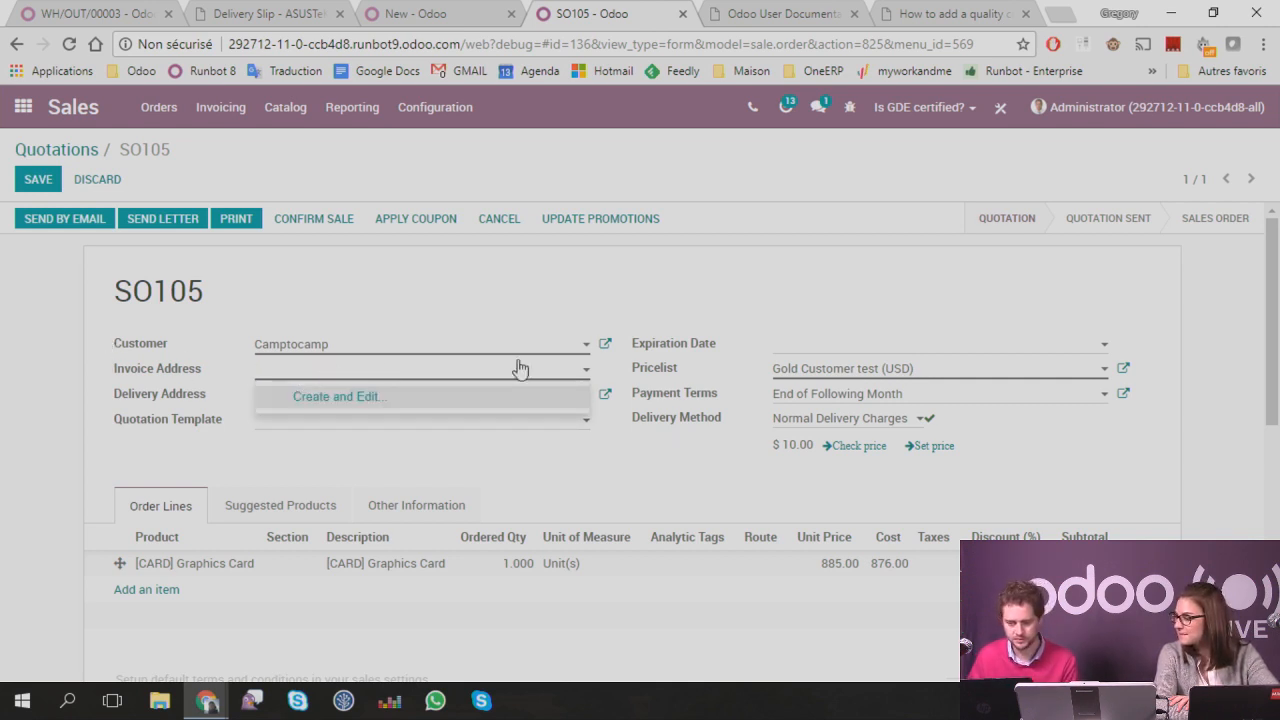
Step: Return to Studio, discarding the quotation changes, and open the Invoice Address field's domain
left_click(997, 113)
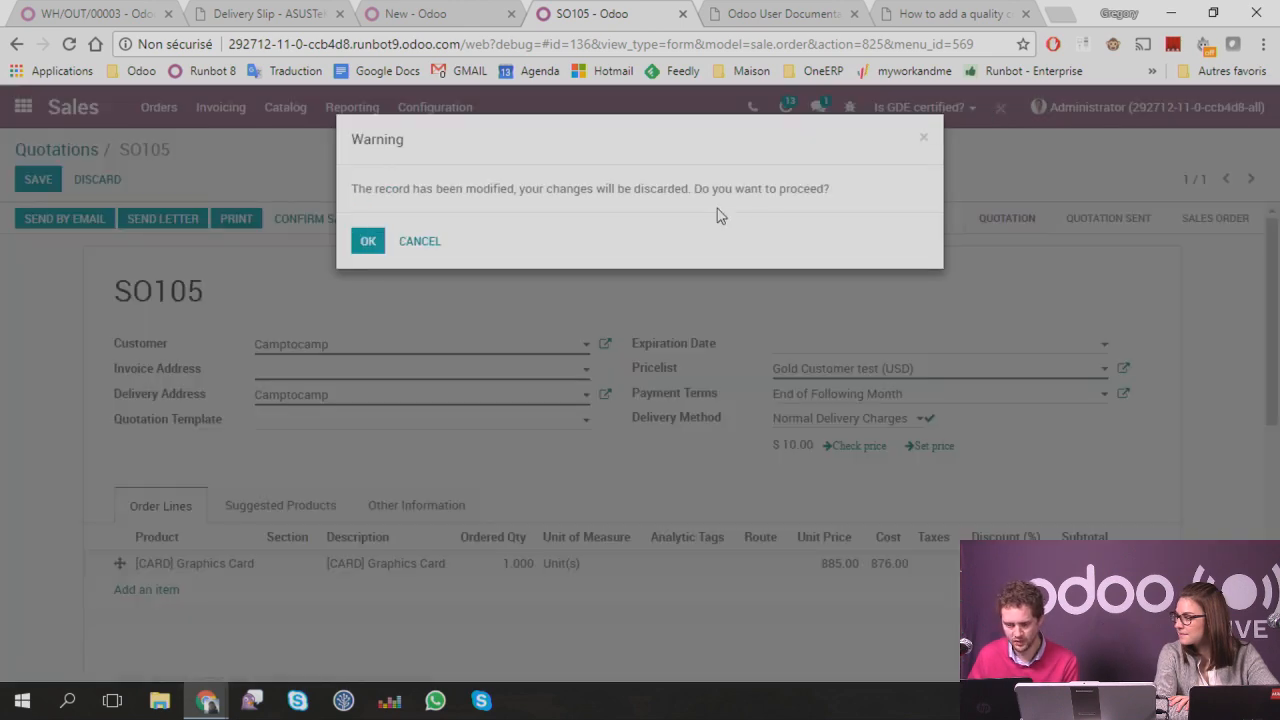
left_click(366, 240)
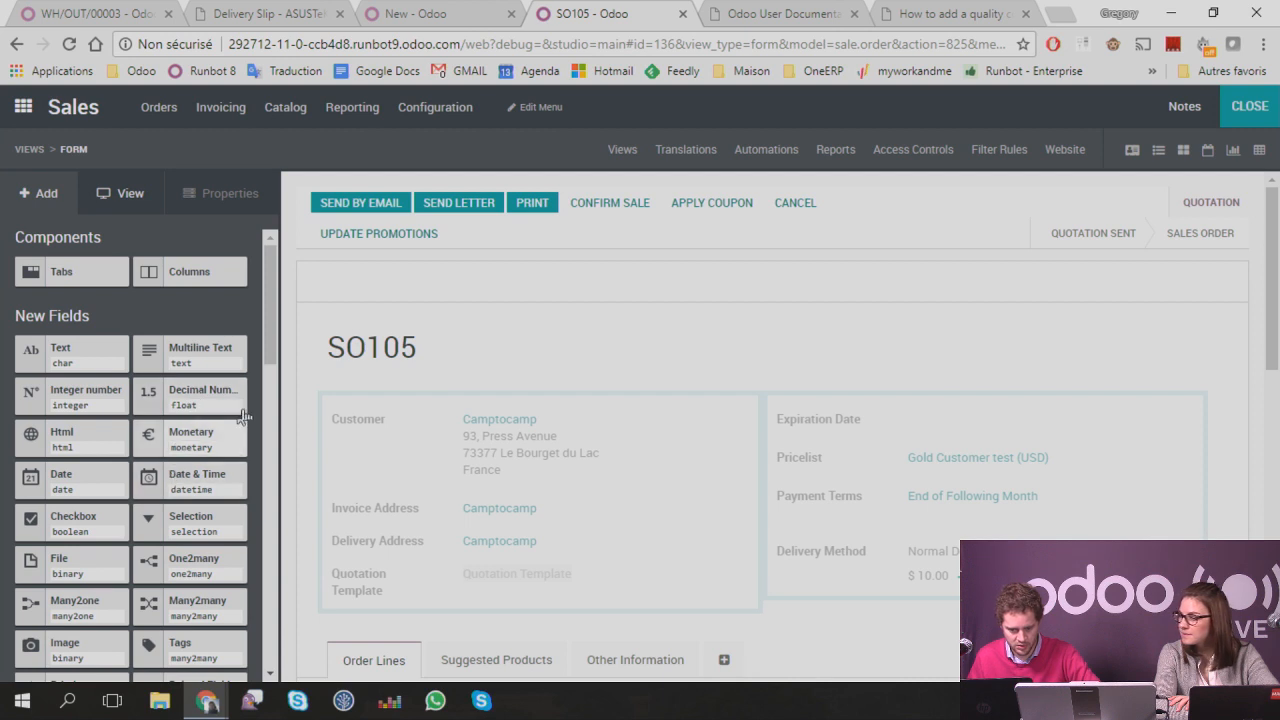
left_click(420, 512)
scroll(229, 492, "down", 2)
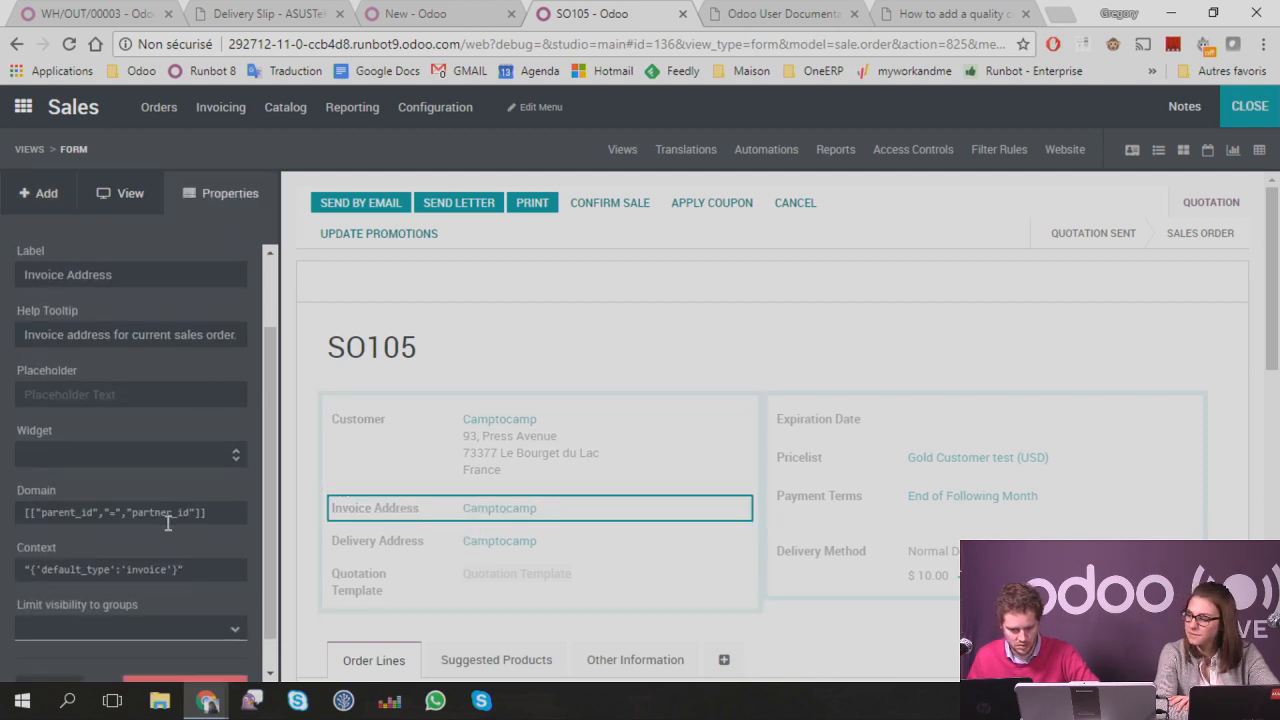
left_click(130, 514)
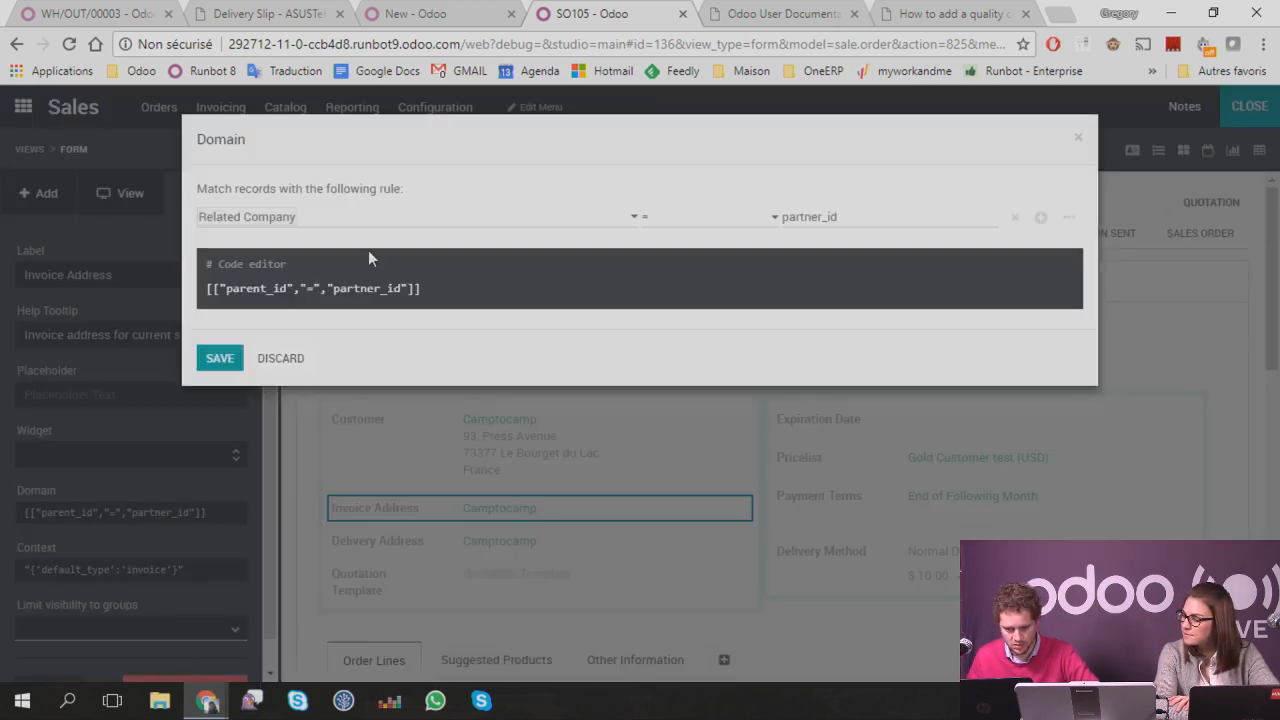
Step: Try to save the domain code with partner_id unquoted and a space in front of it
left_click(326, 288)
key("BackSpace")
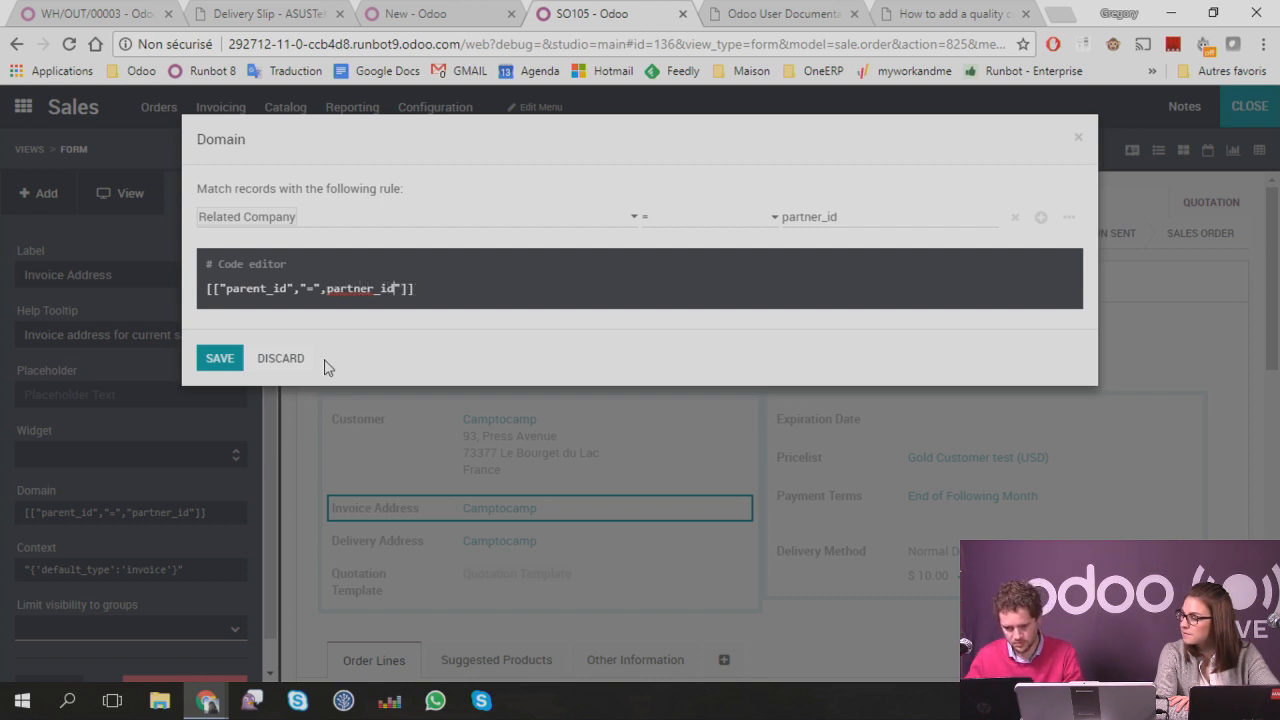
key("ctrl+a")
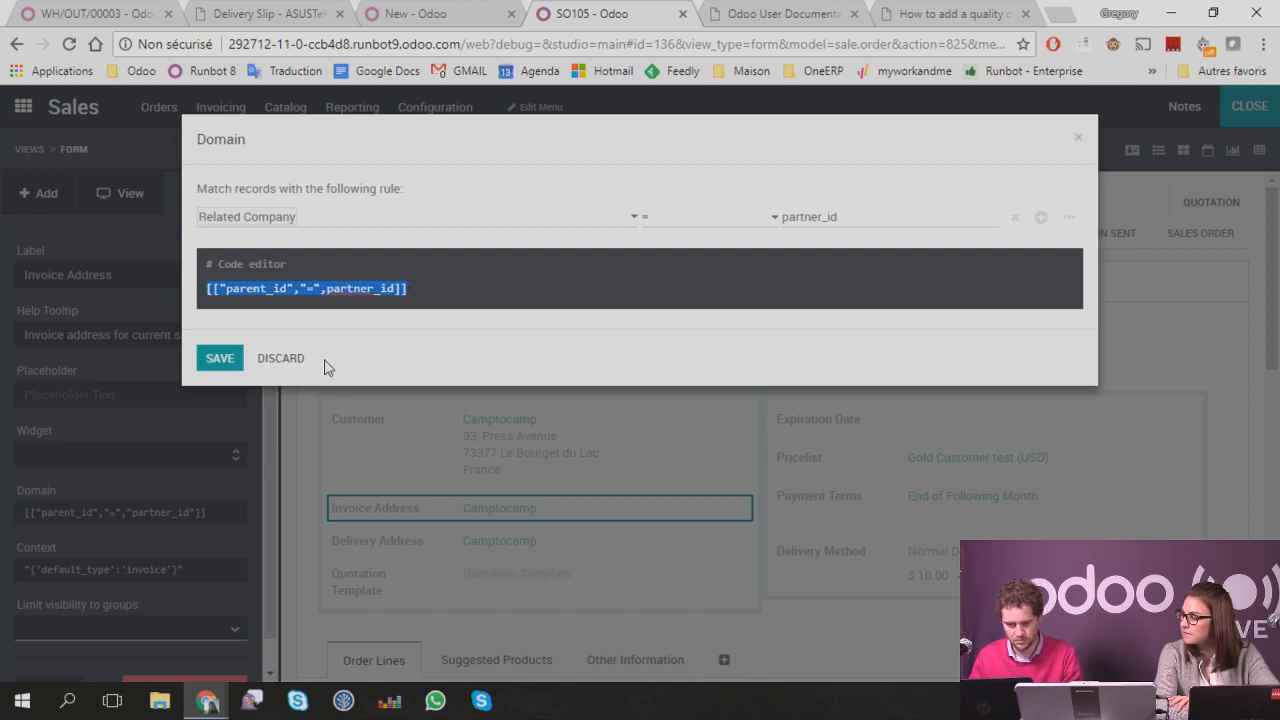
key("Right")
key("Left")
type("self.")
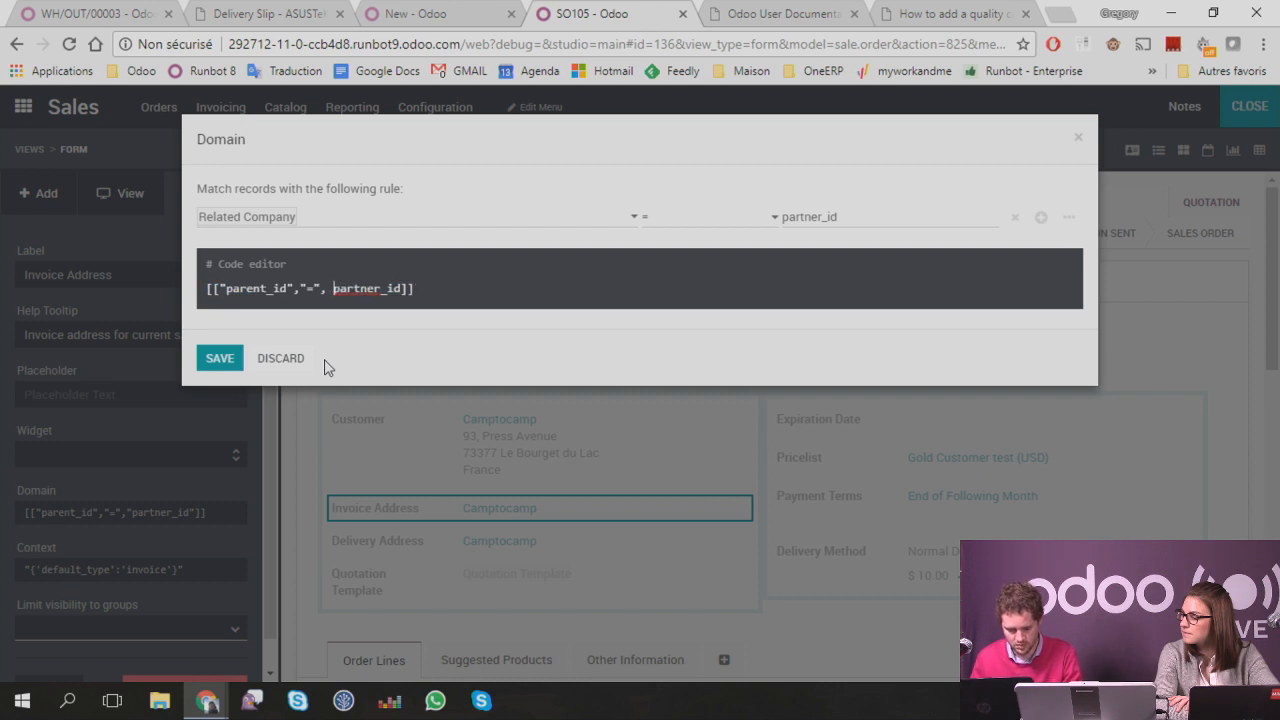
left_click(209, 359)
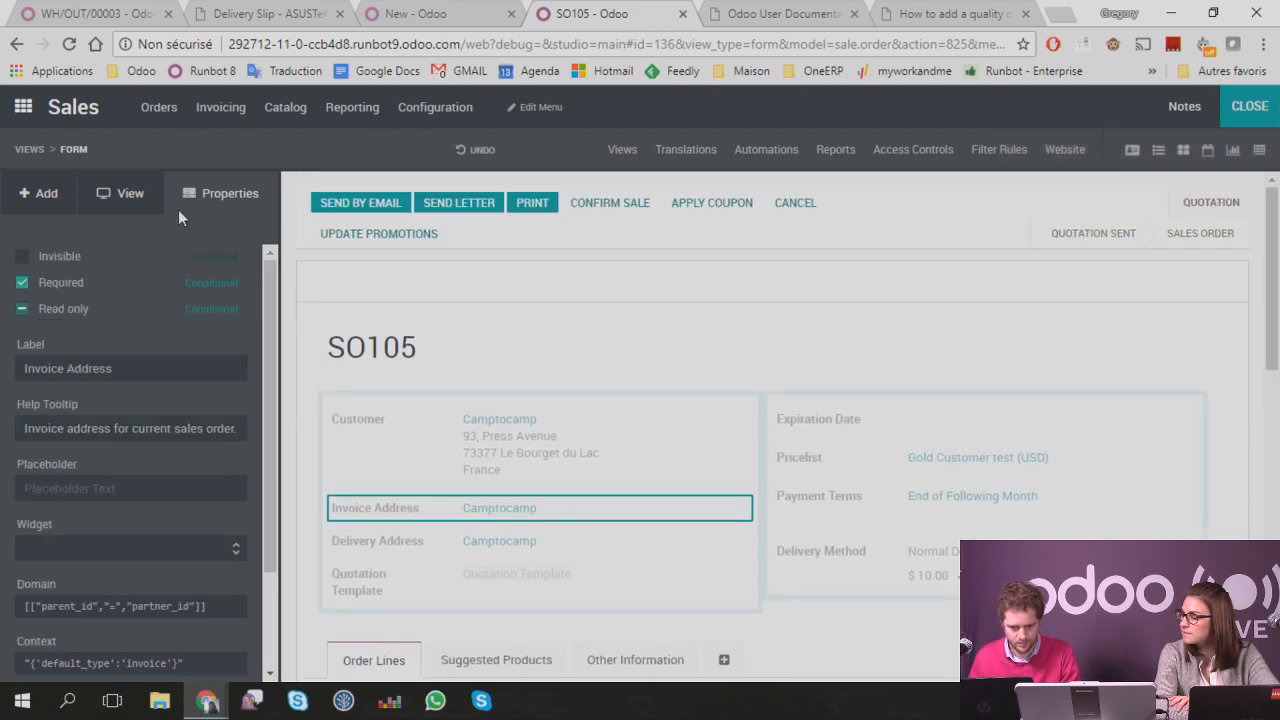
Step: Open the form view's XML editor and load the Odoo Studio: sale.order.form customization view
left_click(120, 194)
left_click(117, 384)
left_click(265, 205)
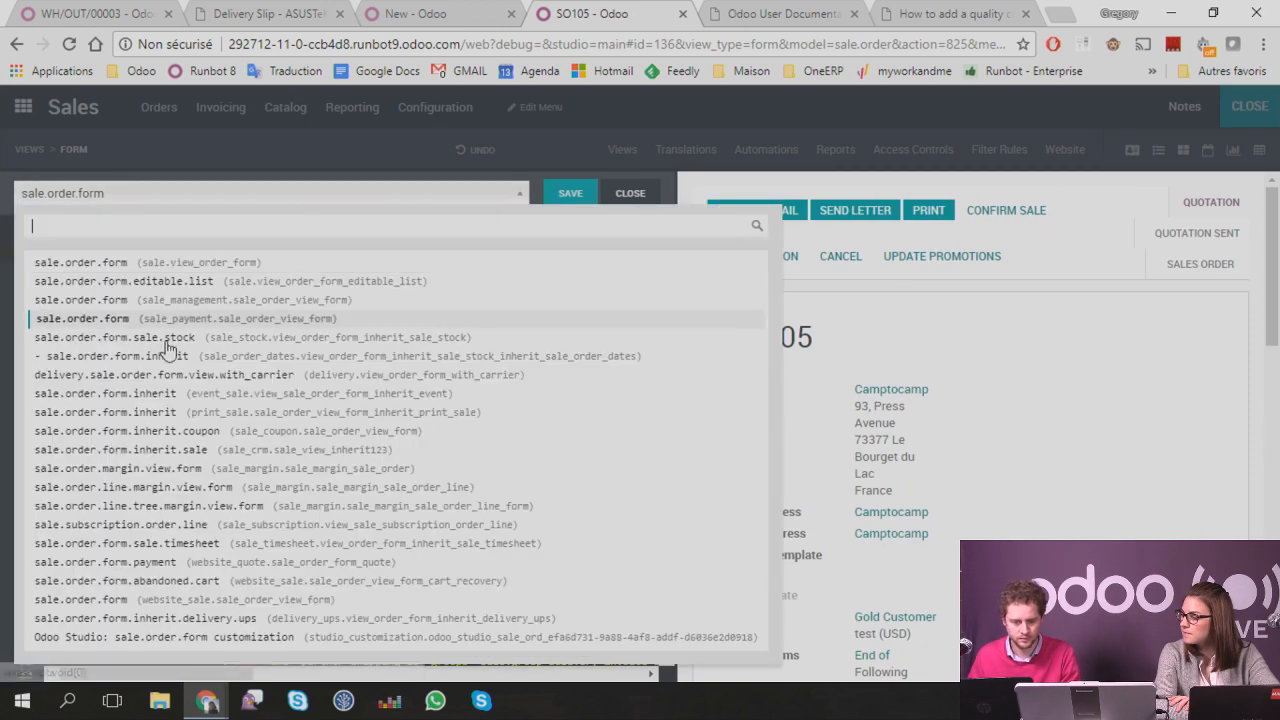
left_click(250, 637)
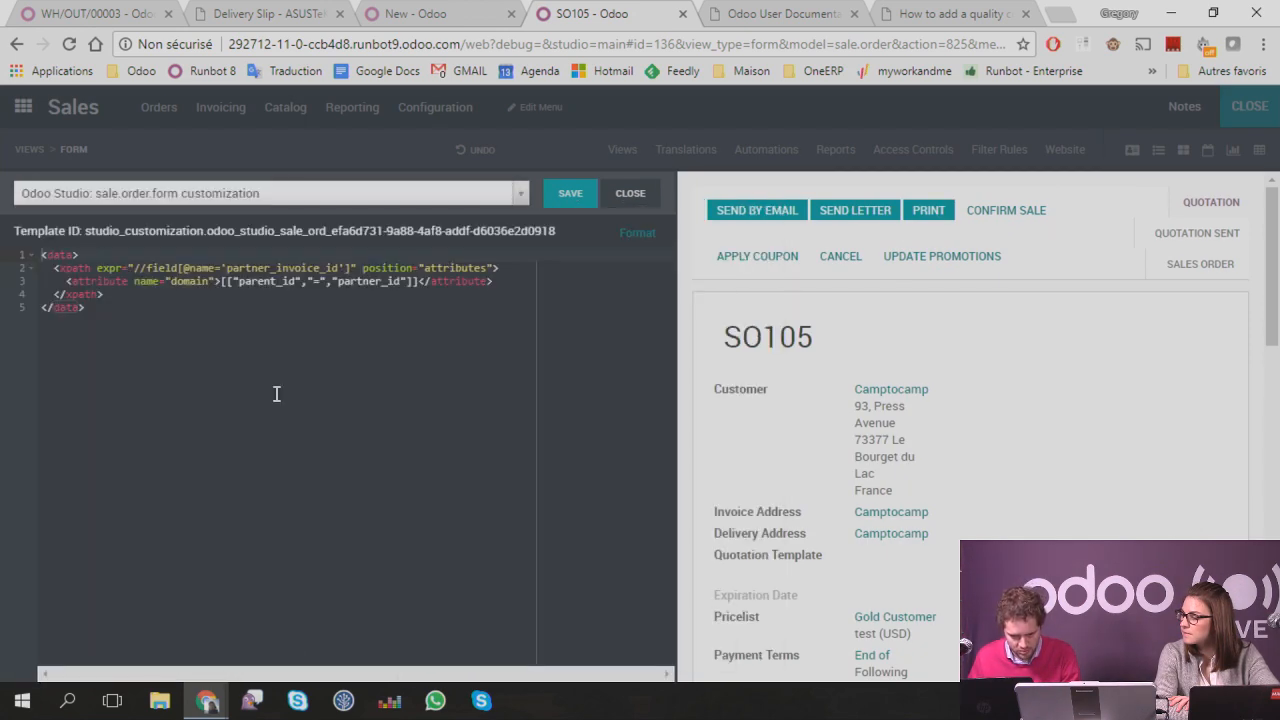
Step: Remove the quotes around partner_id in the XML domain attribute, making it [["parent_id","=",partner_id]]
left_click(332, 281)
key("BackSpace")
key("Right")
key("Right")
key("Right")
key("Right")
key("Right")
key("Right")
key("BackSpace")
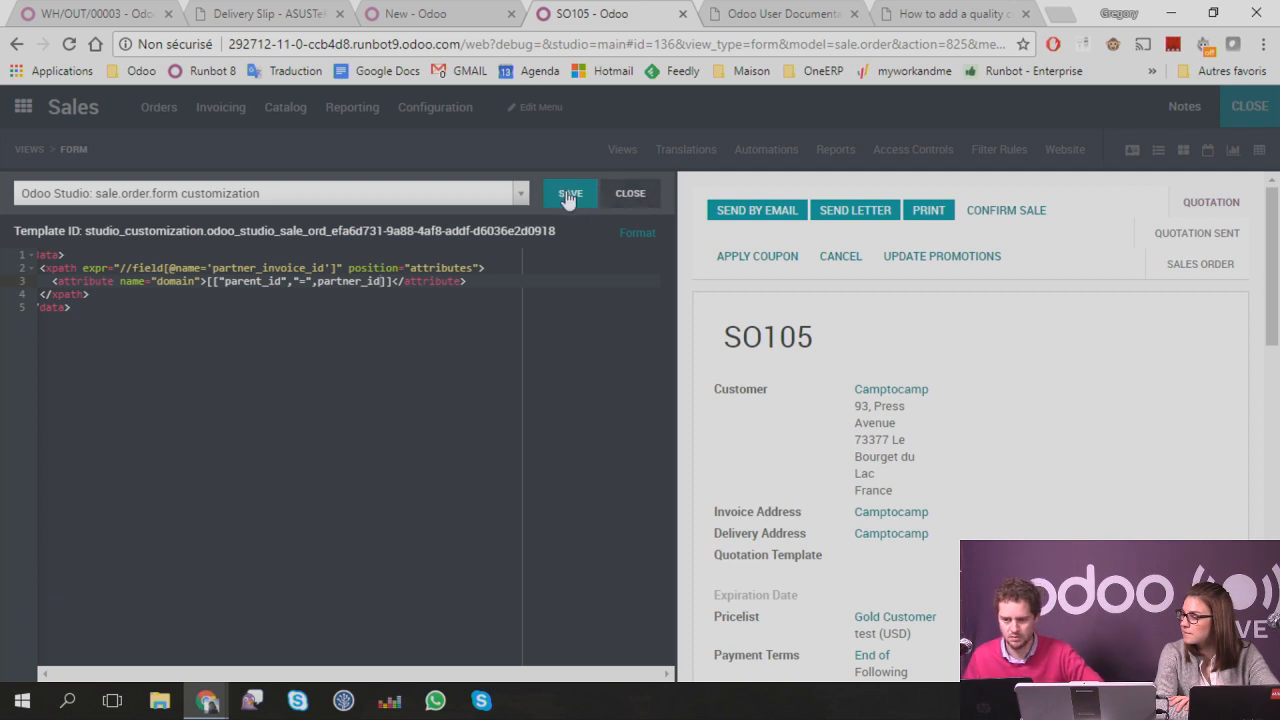
Step: Close the XML editor and Studio, and edit quotation SO105 to view the available Invoice Address choices
left_click(645, 192)
left_click(1250, 110)
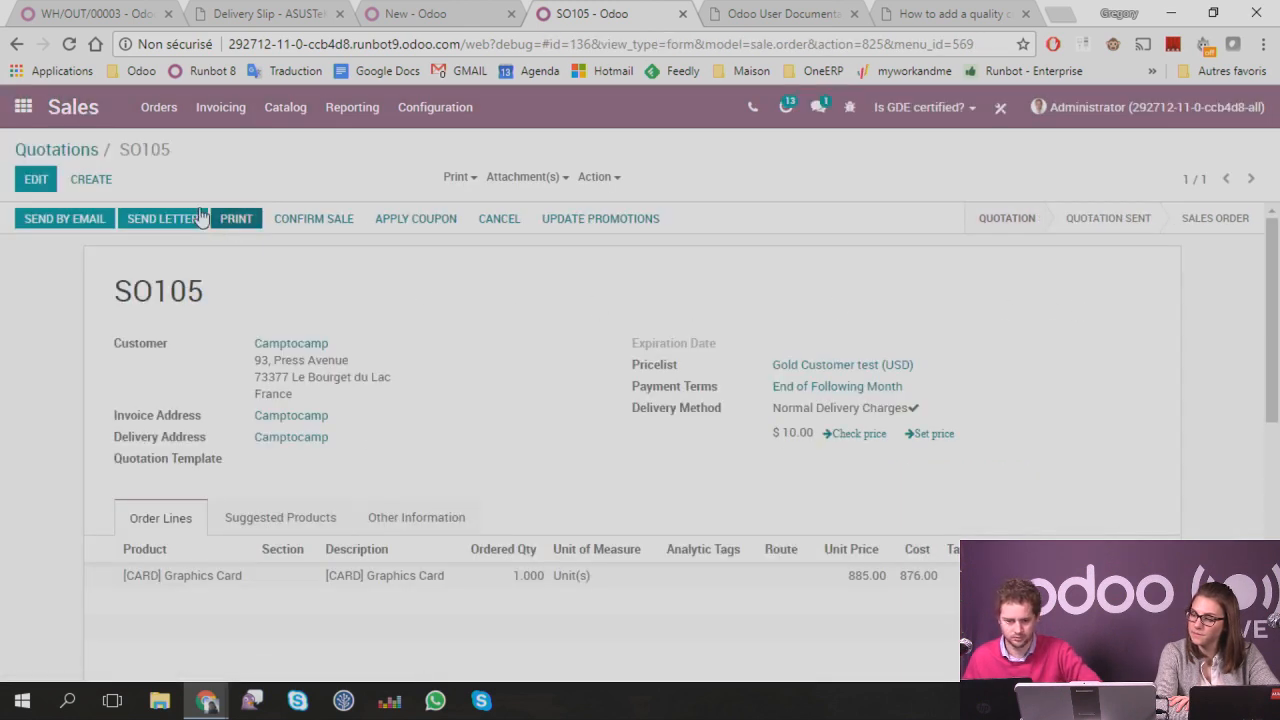
left_click(34, 178)
left_click(378, 371)
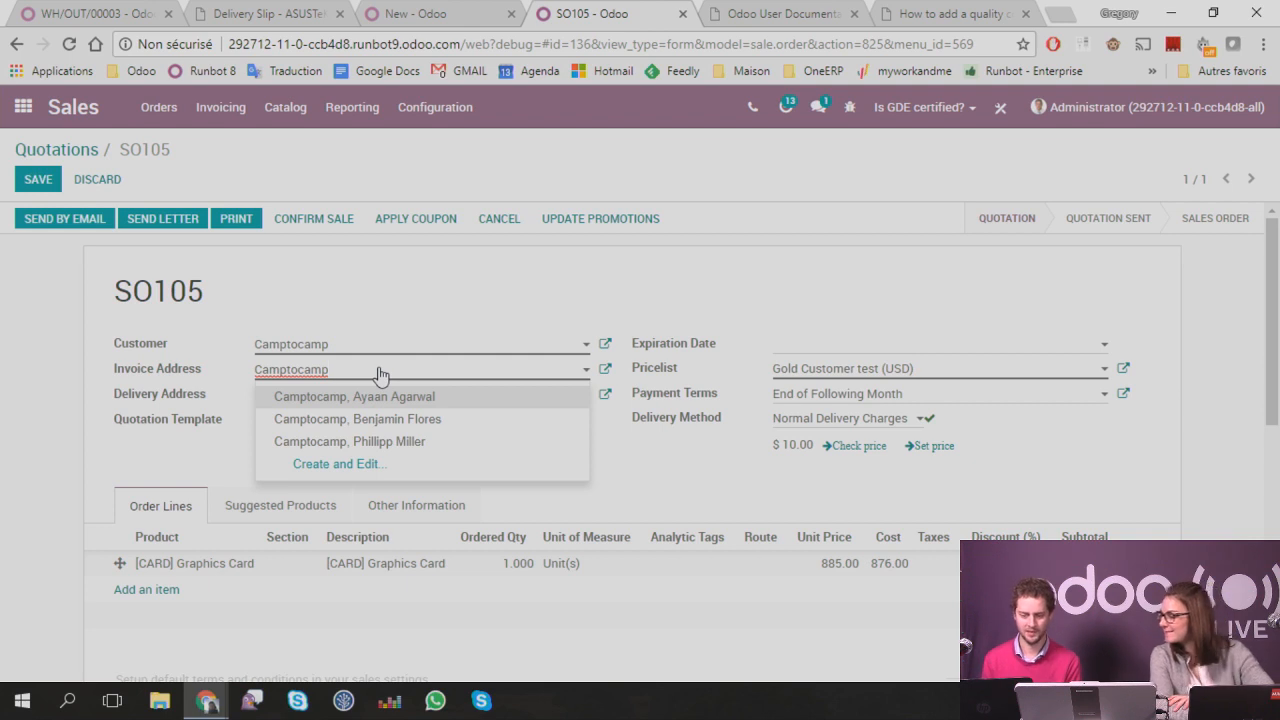
Step: Clear the Invoice Address on SO105 and return to Studio, discarding the quotation change
key("ctrl+a")
key("BackSpace")
left_click(55, 392)
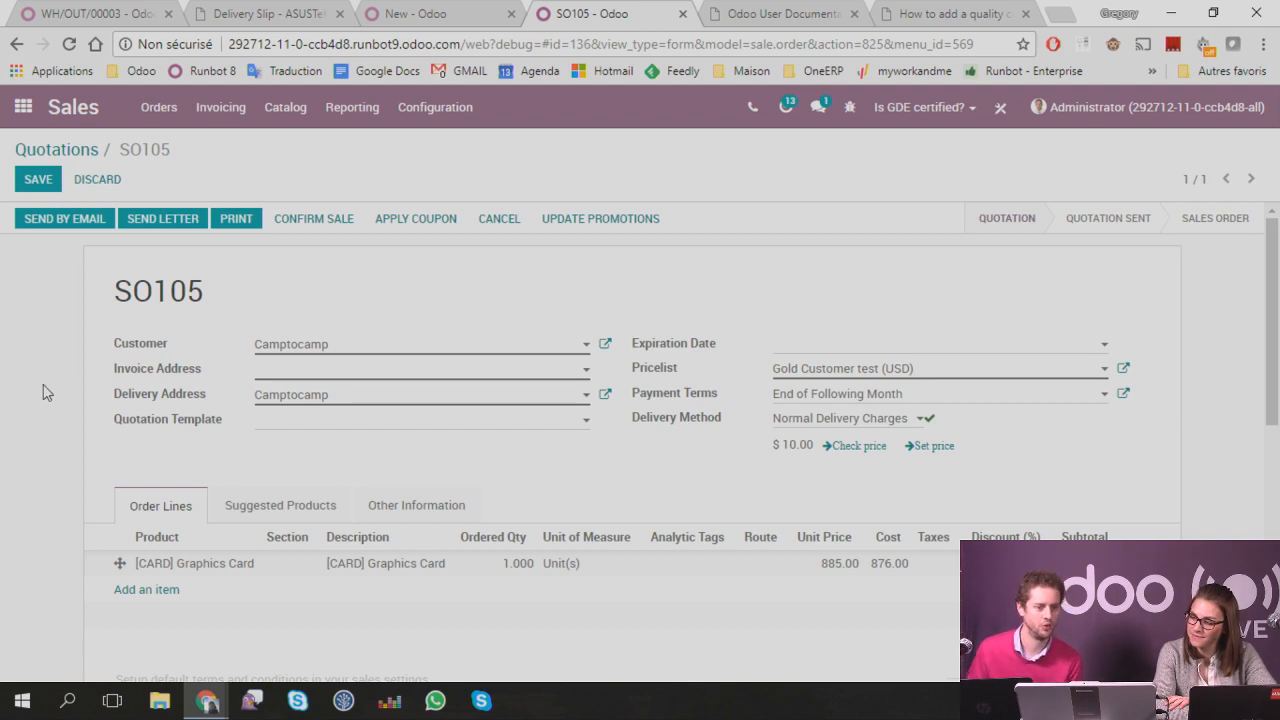
left_click(1000, 112)
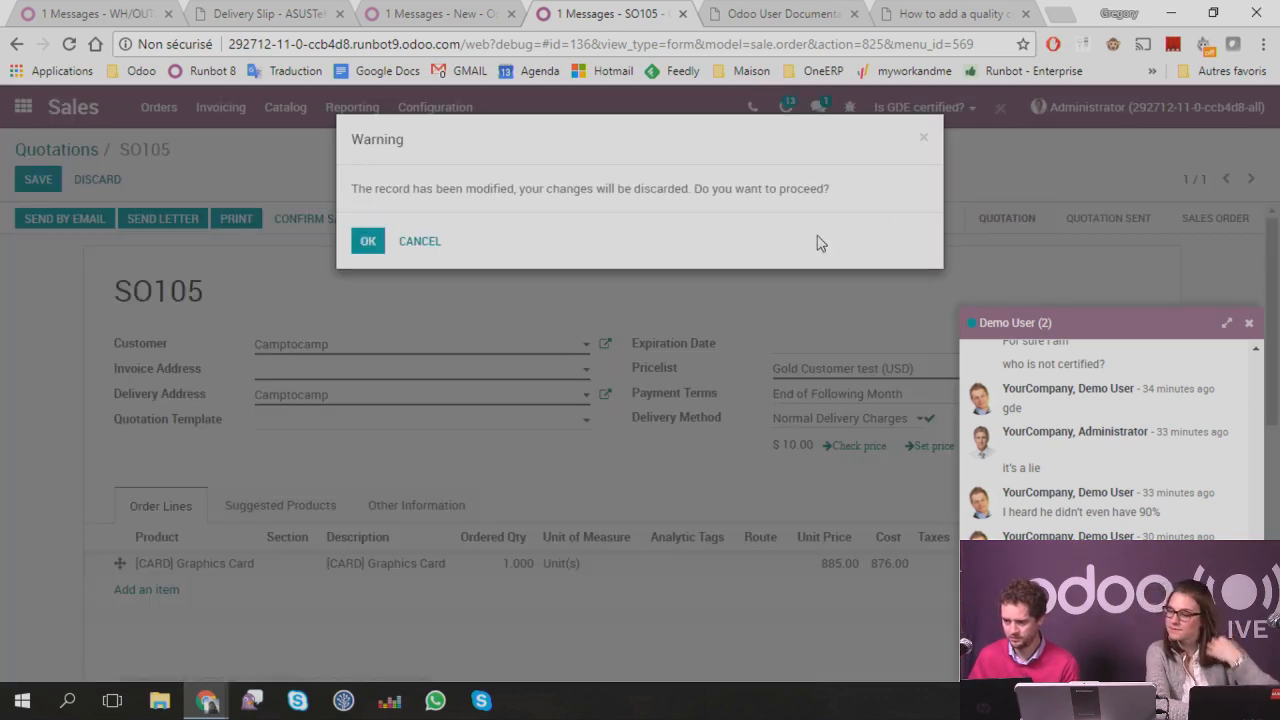
left_click(368, 245)
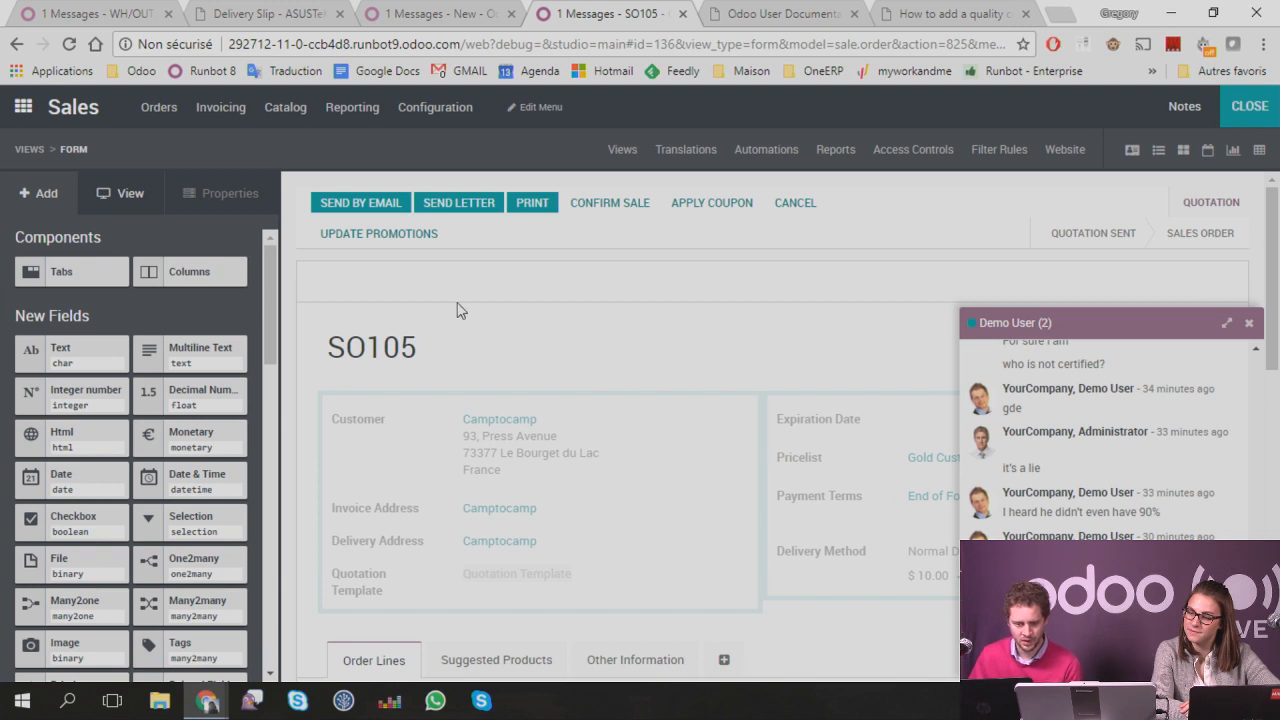
Step: Select the Invoice Address field in Studio, check its Domain property in the domain editor, and discard the dialog
left_click(392, 512)
scroll(205, 460, "down", 2)
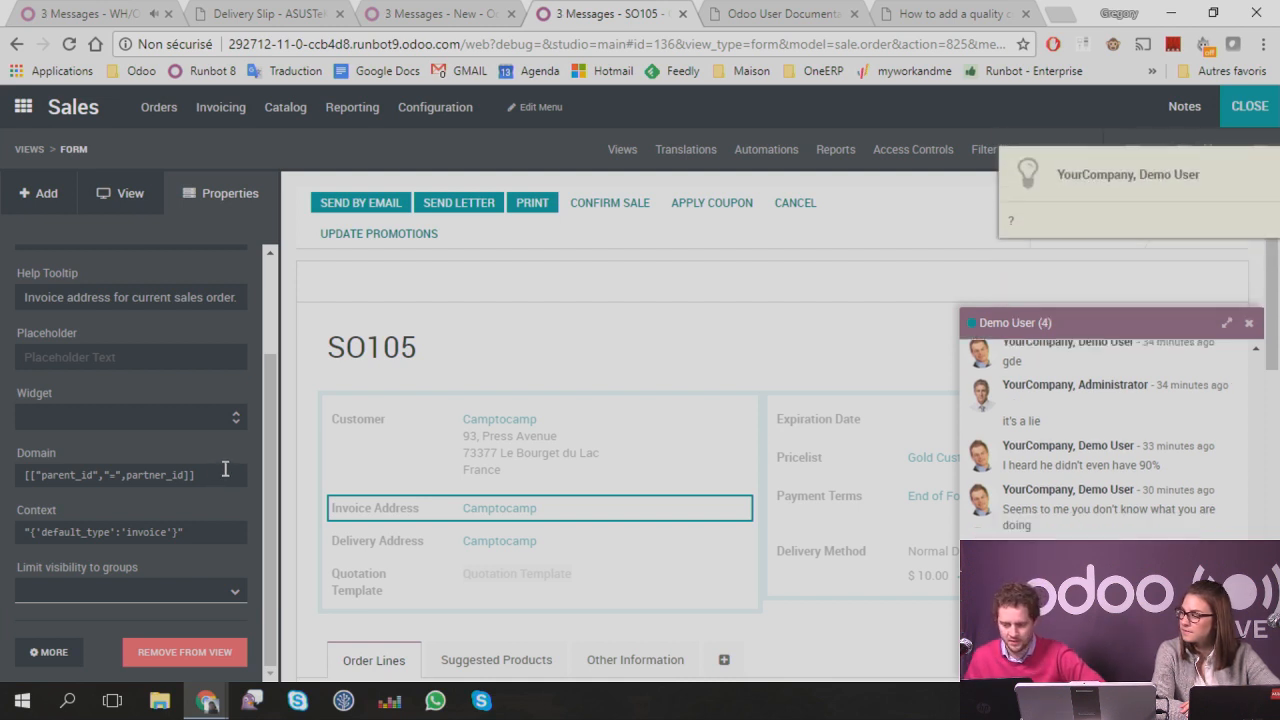
left_click(225, 469)
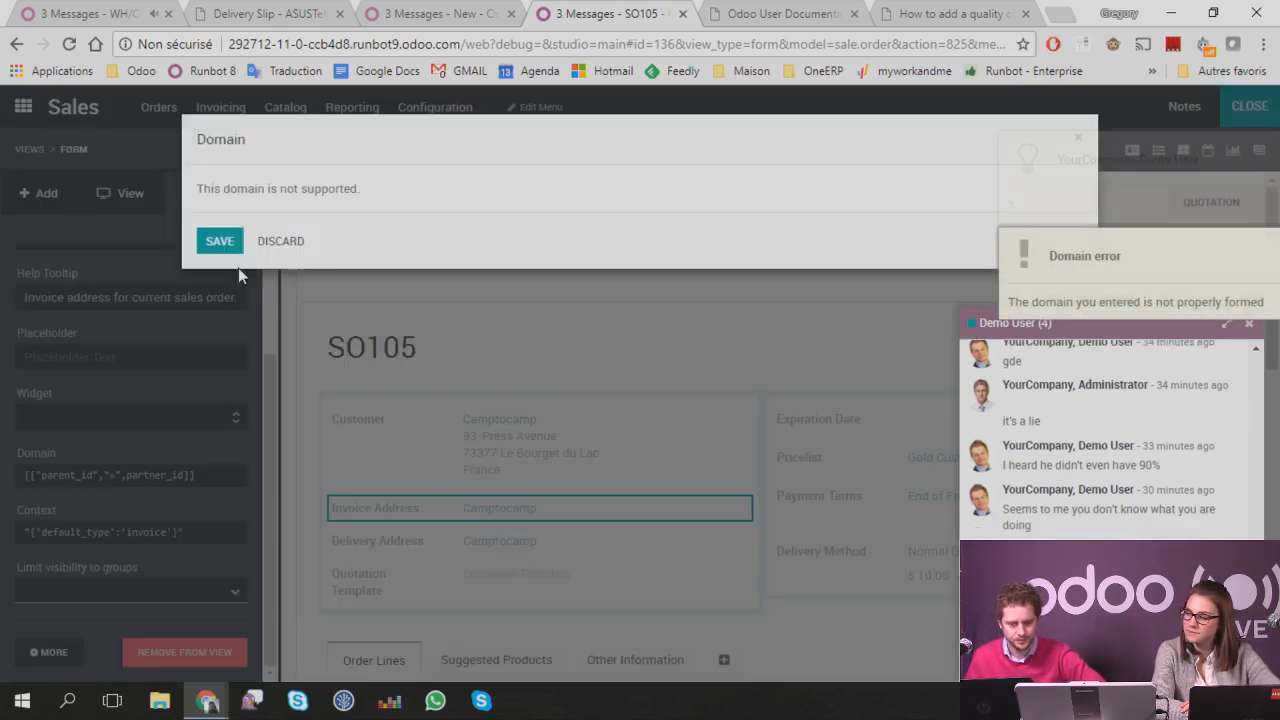
left_click(287, 245)
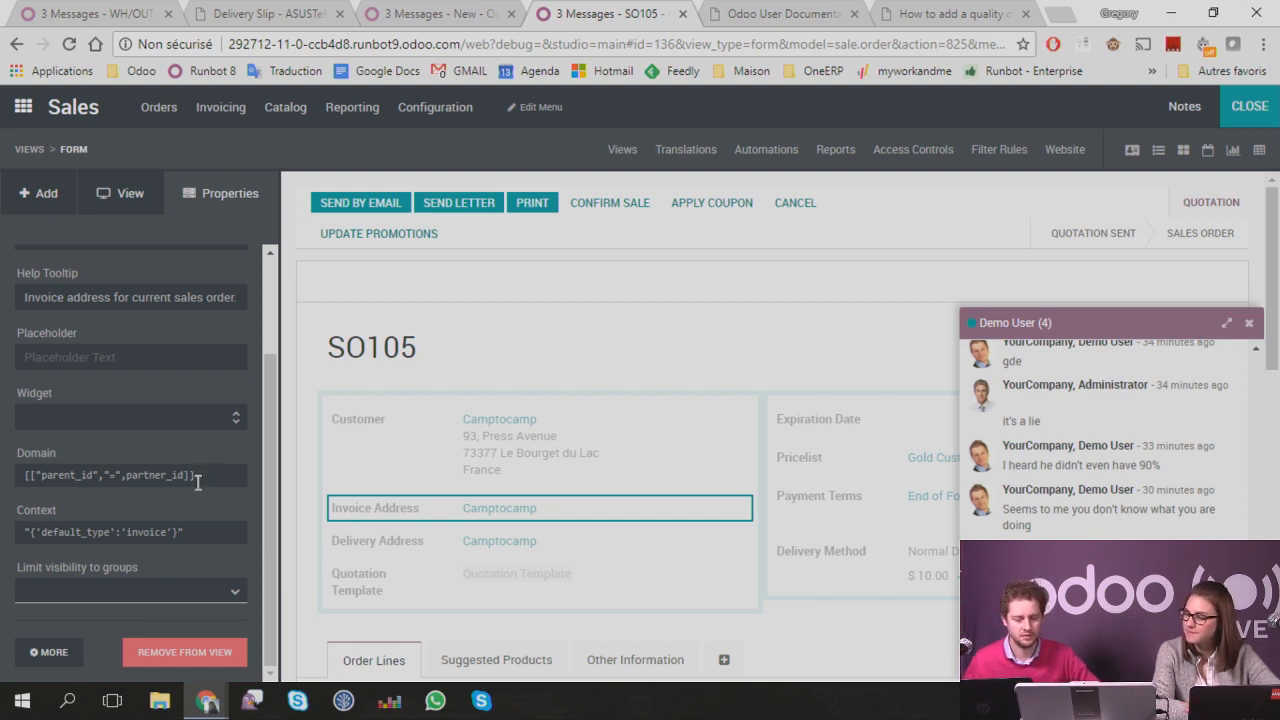
left_click(211, 480)
left_click(295, 247)
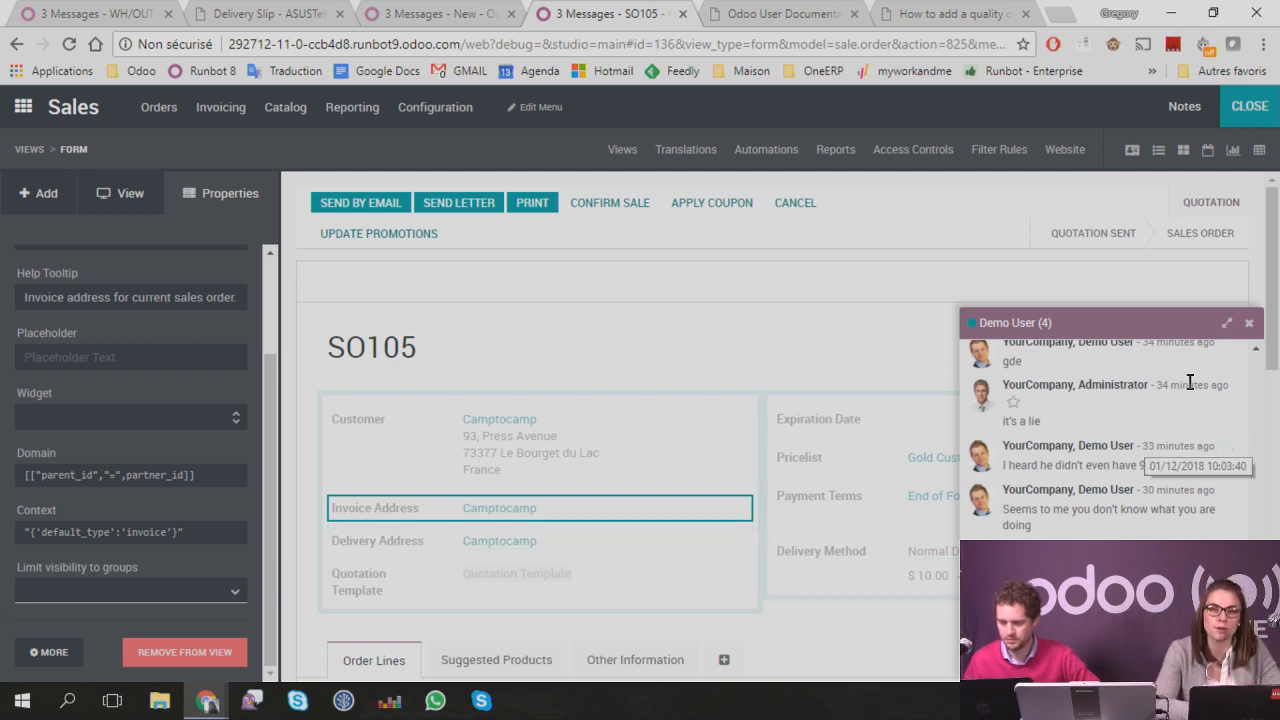
Step: Dismiss the chat windows and close Studio to return to quotation SO105
left_click(1249, 323)
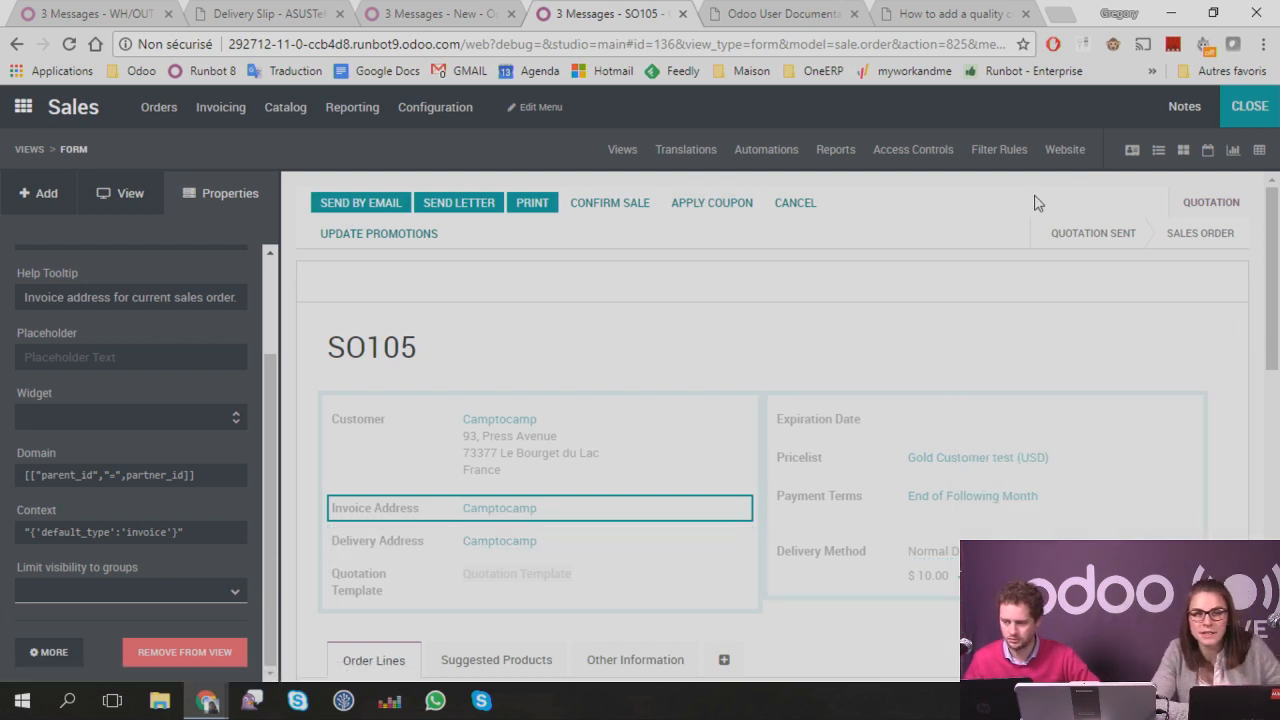
left_click(1247, 108)
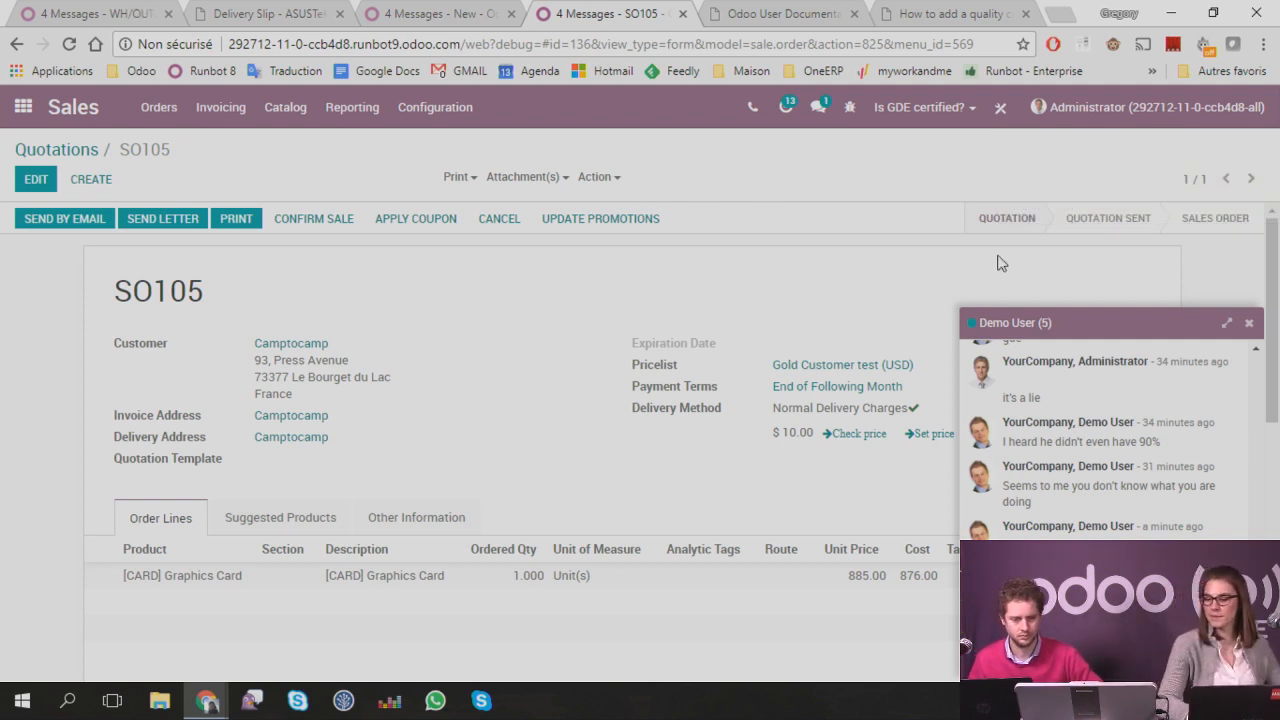
left_click(1248, 324)
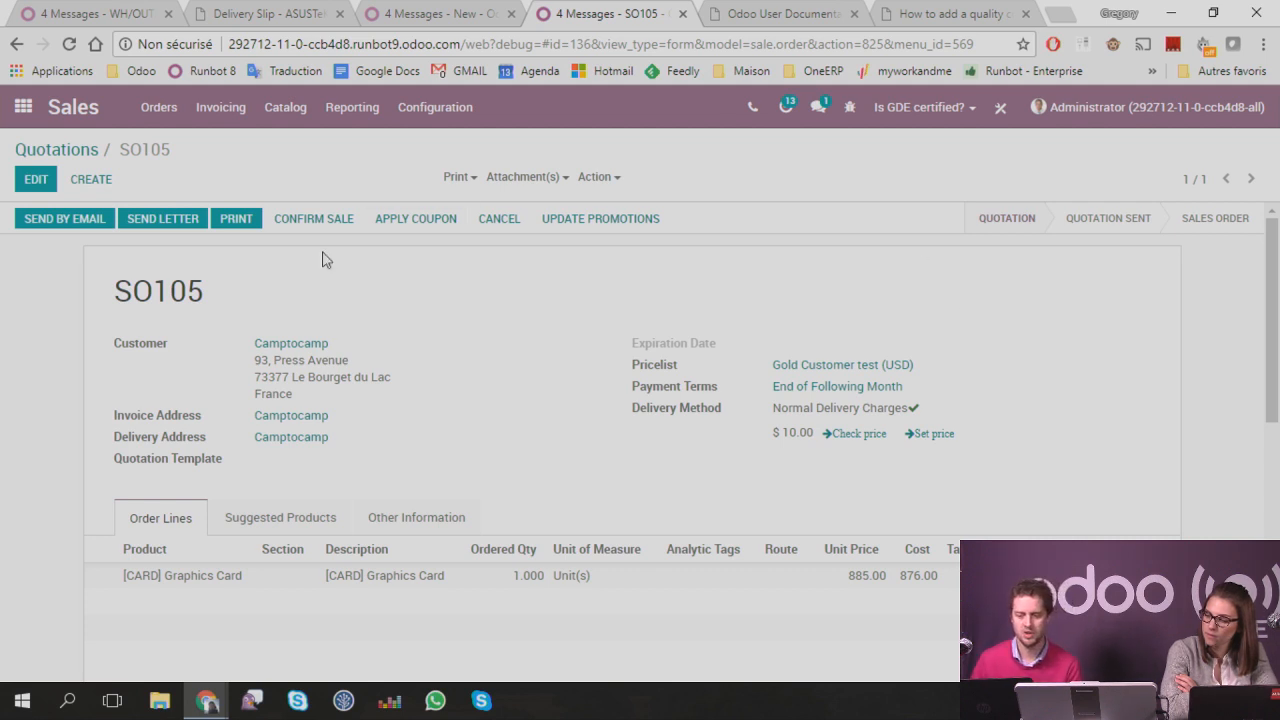
Step: Look through sales orders SO119 and SO118 from the quotations list, returning to the list after each
left_click(57, 149)
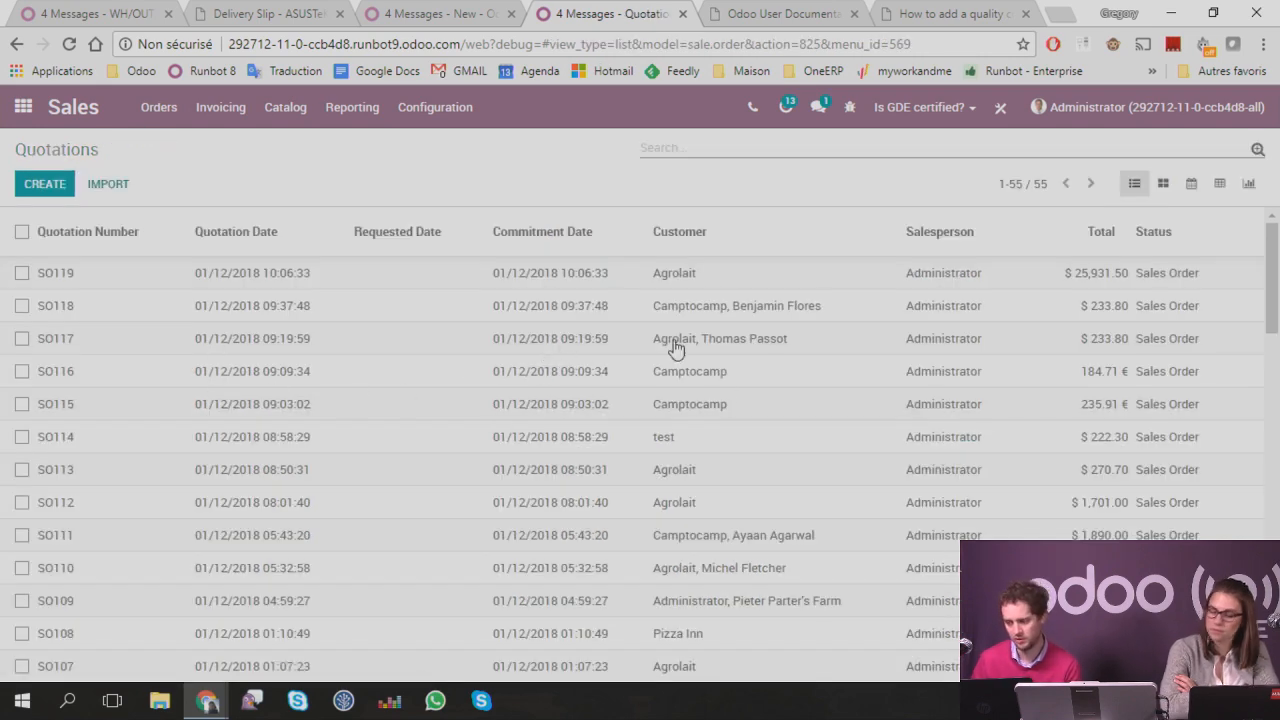
left_click(545, 284)
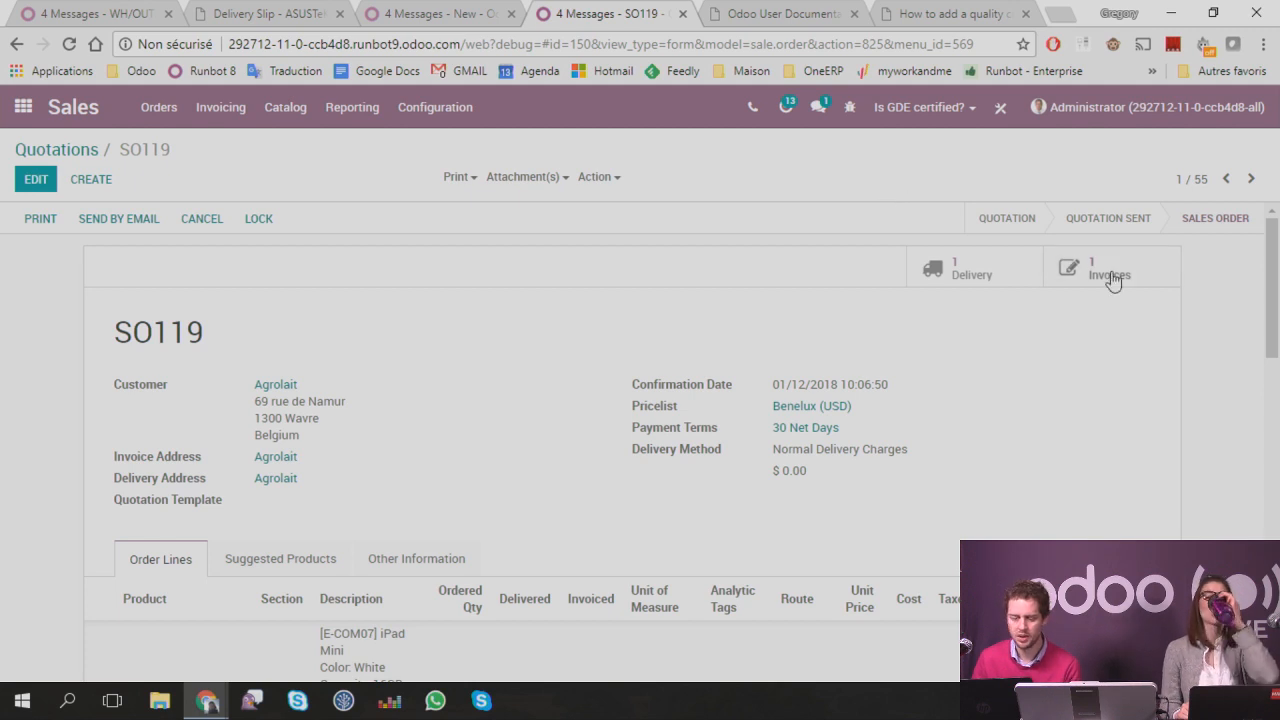
left_click(58, 150)
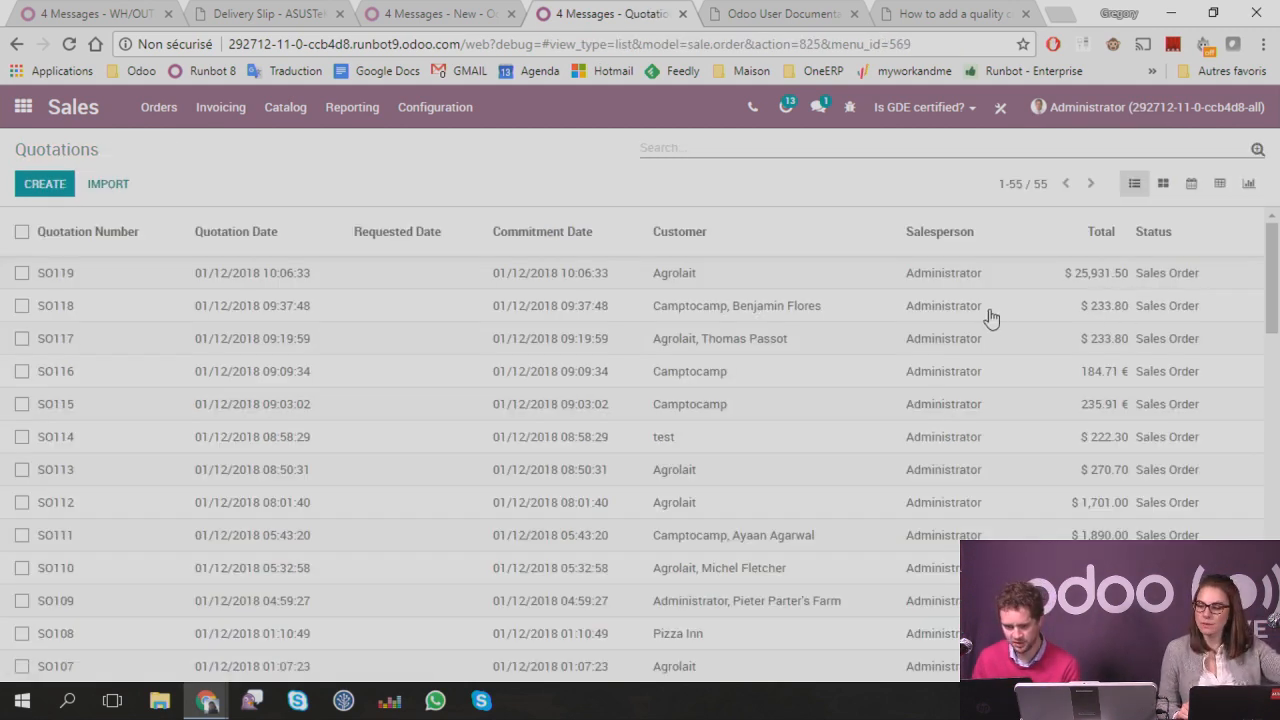
left_click(990, 317)
scroll(660, 335, "down", 2)
scroll(549, 320, "up", 2)
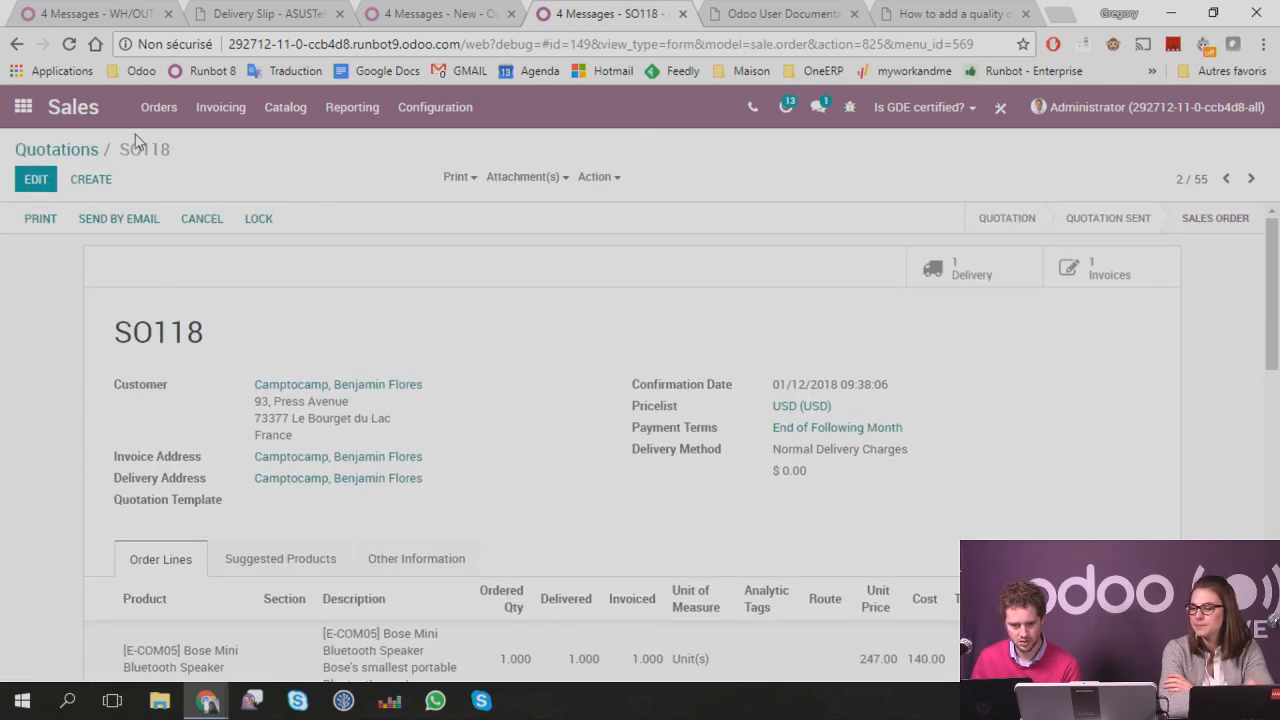
left_click(72, 152)
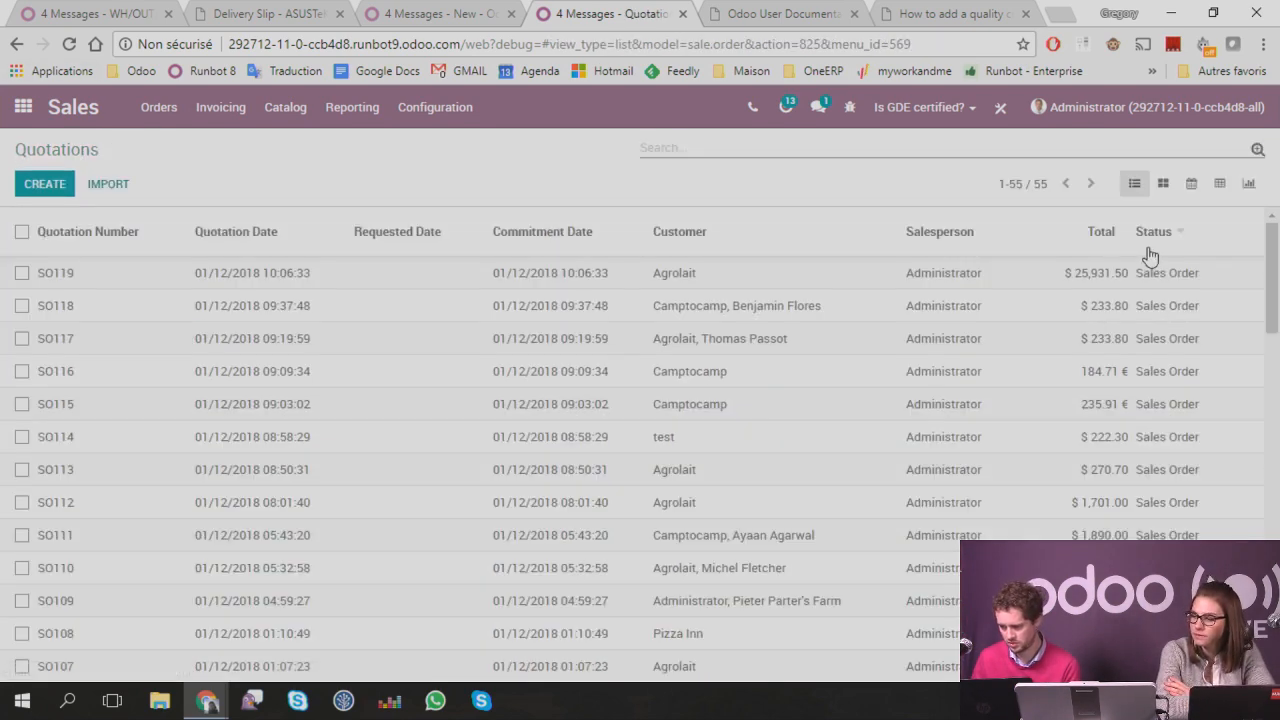
Step: Sort the quotations by status, open sales order SO056 and start creating an invoice for it
left_click(1154, 231)
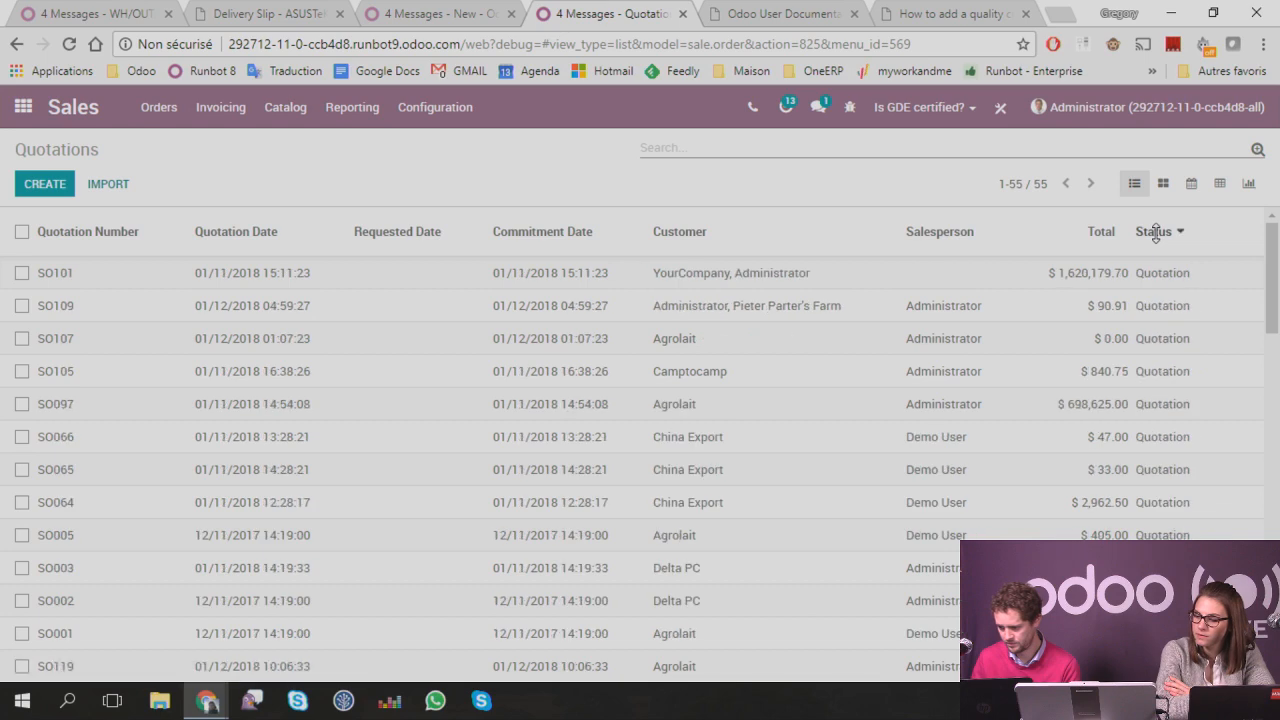
left_click(1154, 231)
scroll(465, 333, "down", 1)
left_click(310, 378)
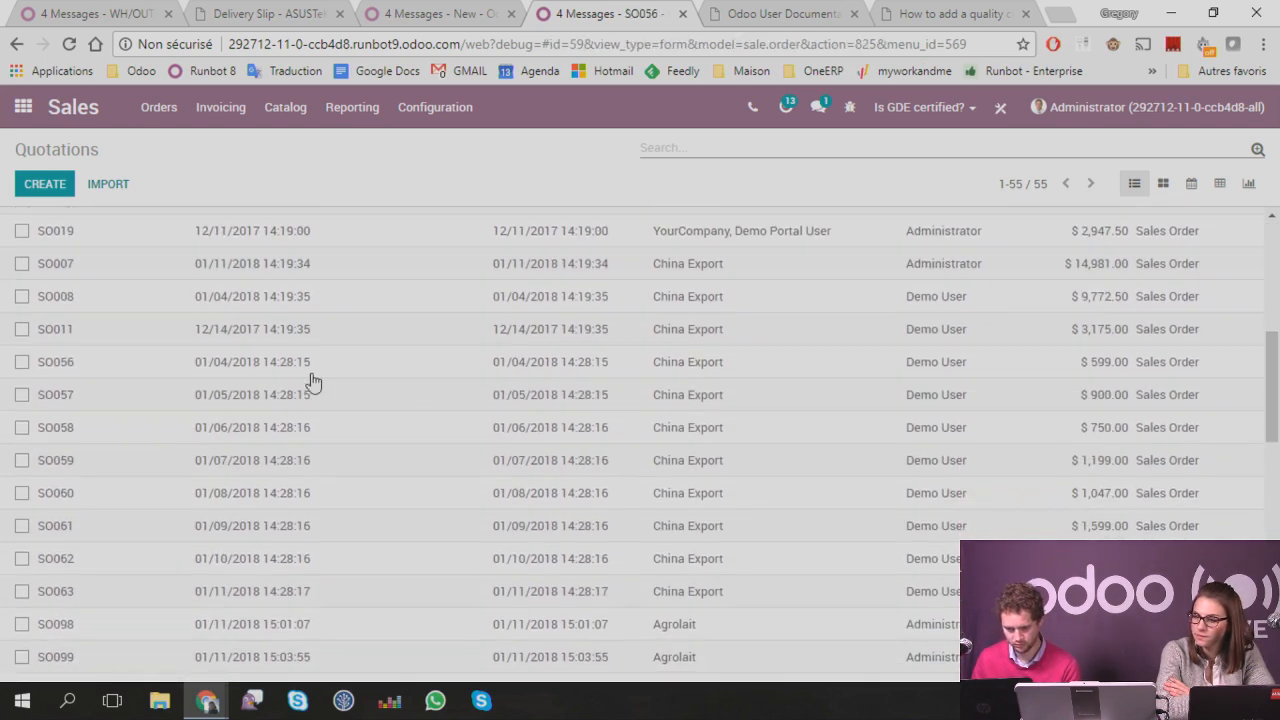
left_click(72, 220)
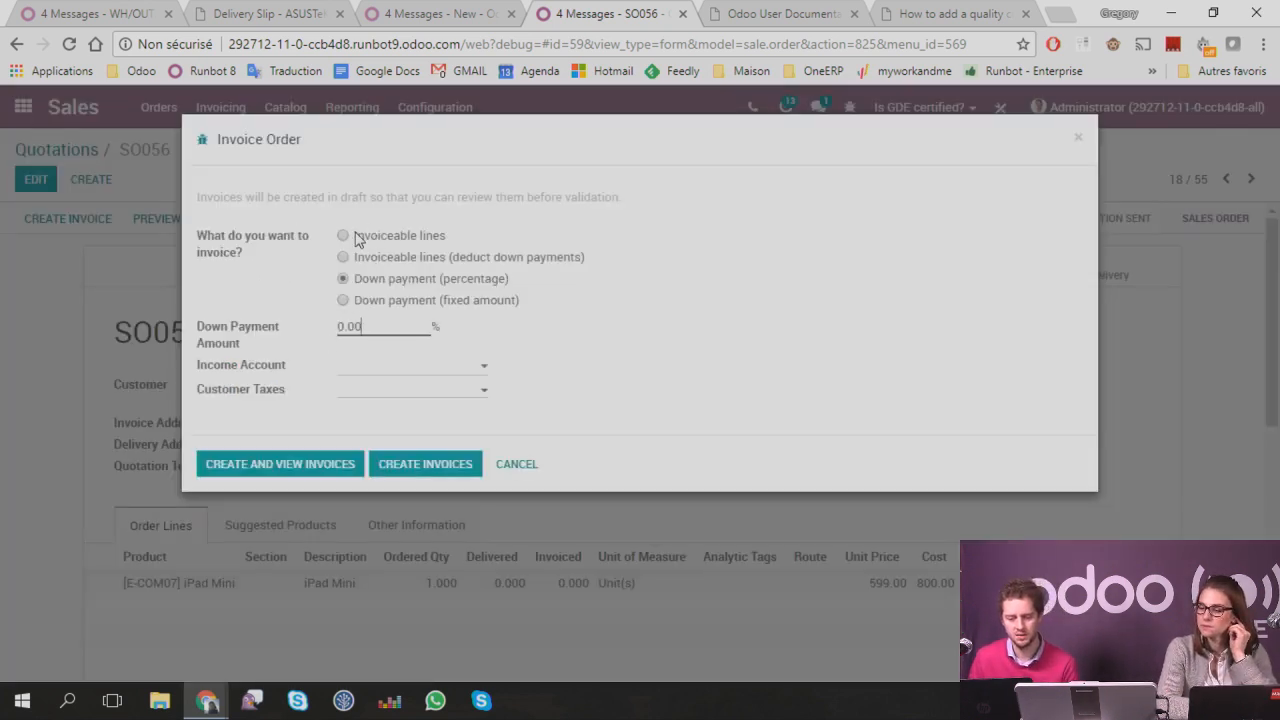
Step: Try to create and view an invoice for the order's invoiceable lines
left_click(356, 240)
left_click(322, 380)
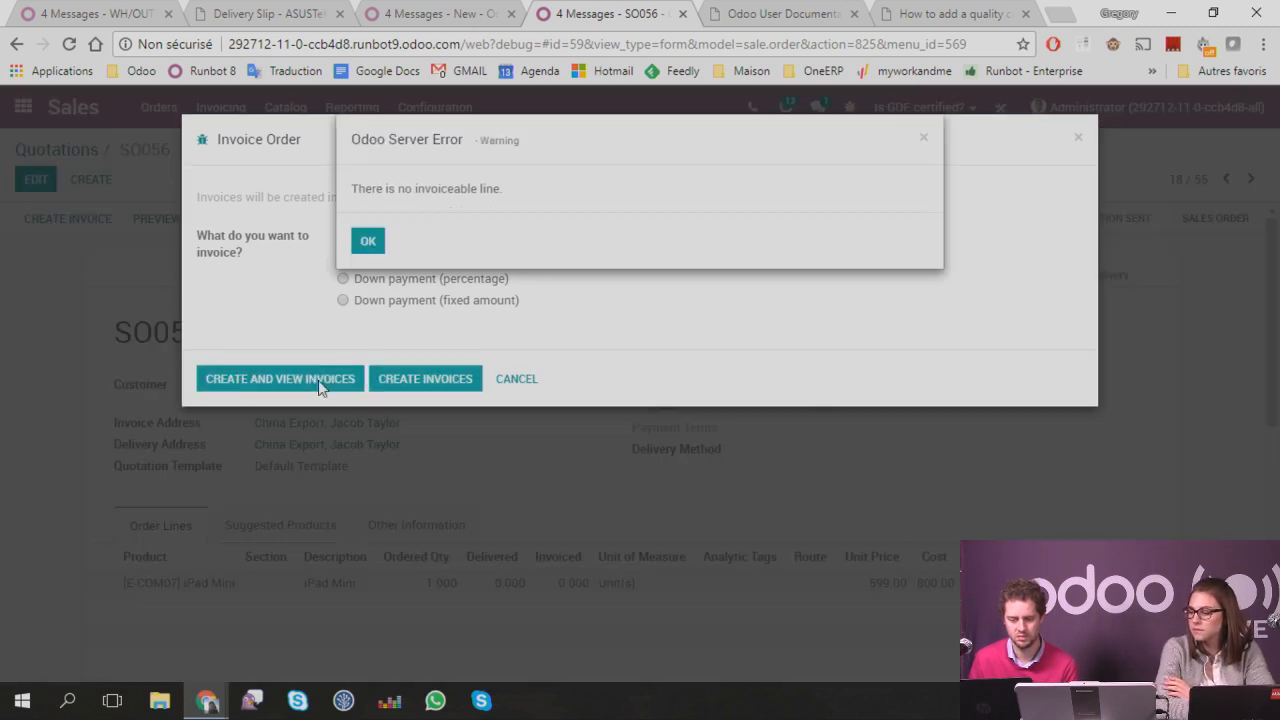
left_click(365, 242)
Step: Create and view a percentage down payment invoice of 20% for SO056
left_click(343, 278)
left_click_drag(330, 318, 190, 322)
type("20")
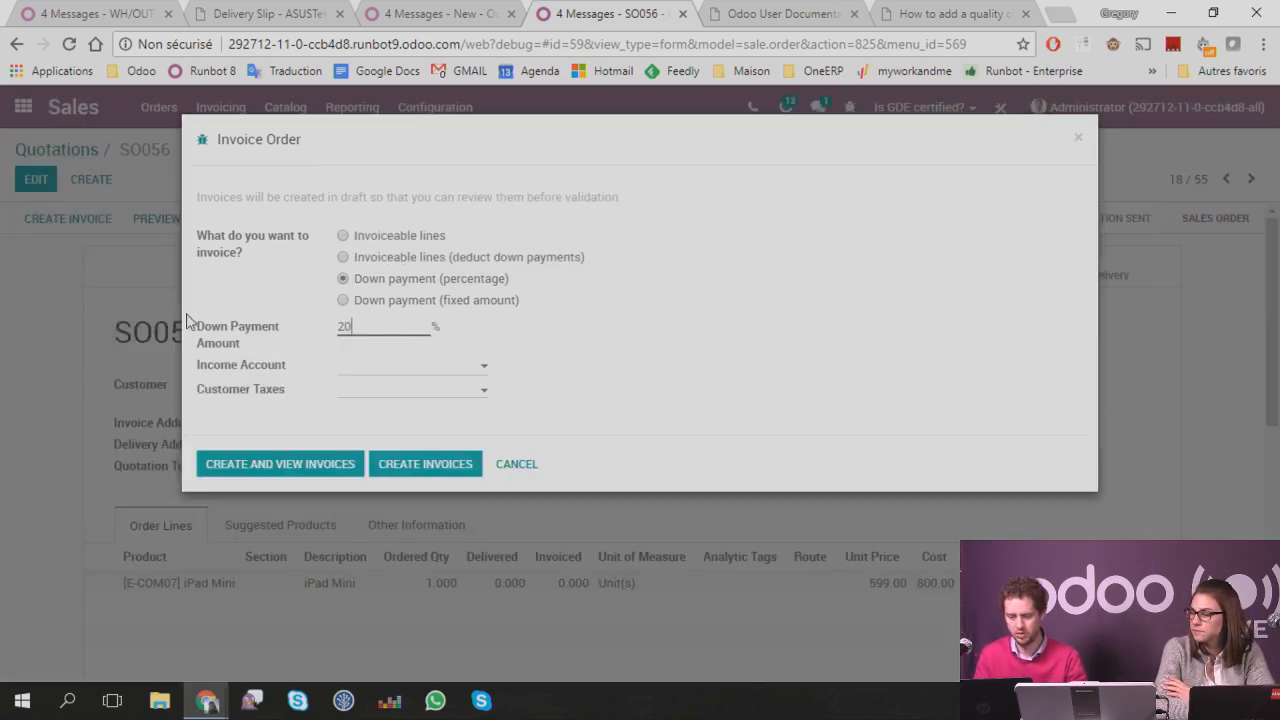
left_click(267, 466)
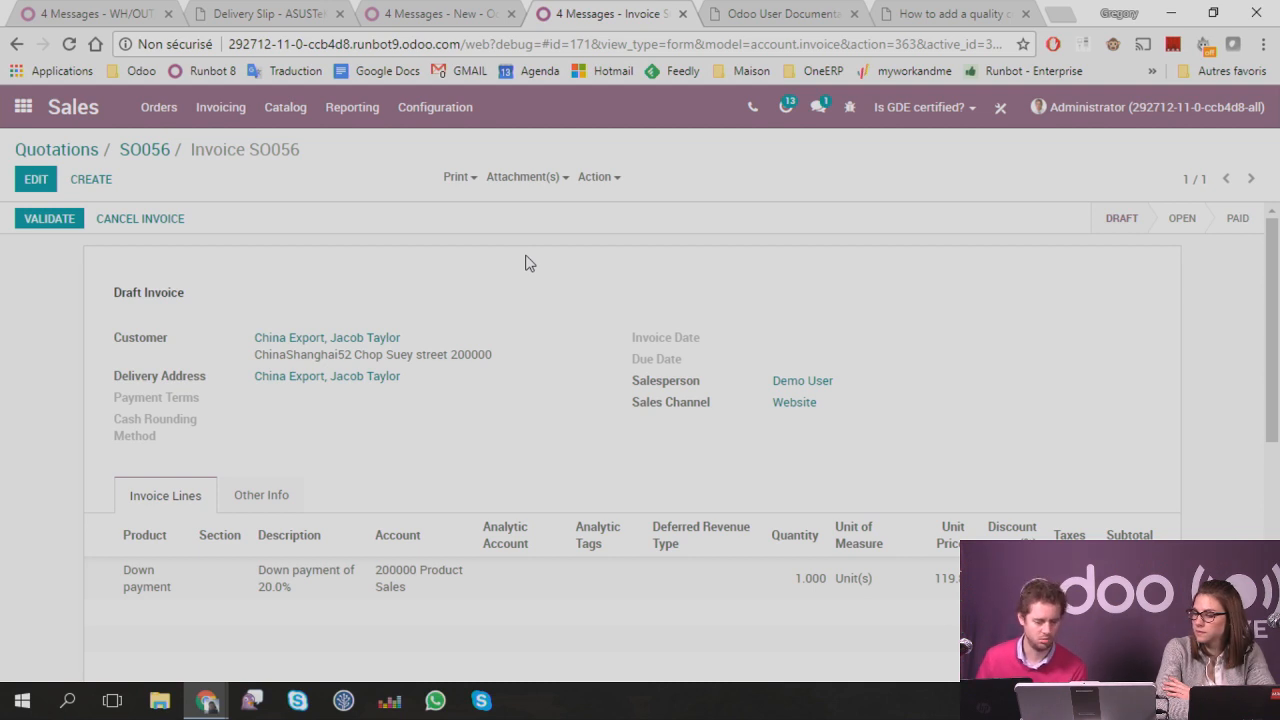
Step: Check the print options and the contents of the draft down payment invoice
left_click(465, 177)
left_click(352, 268)
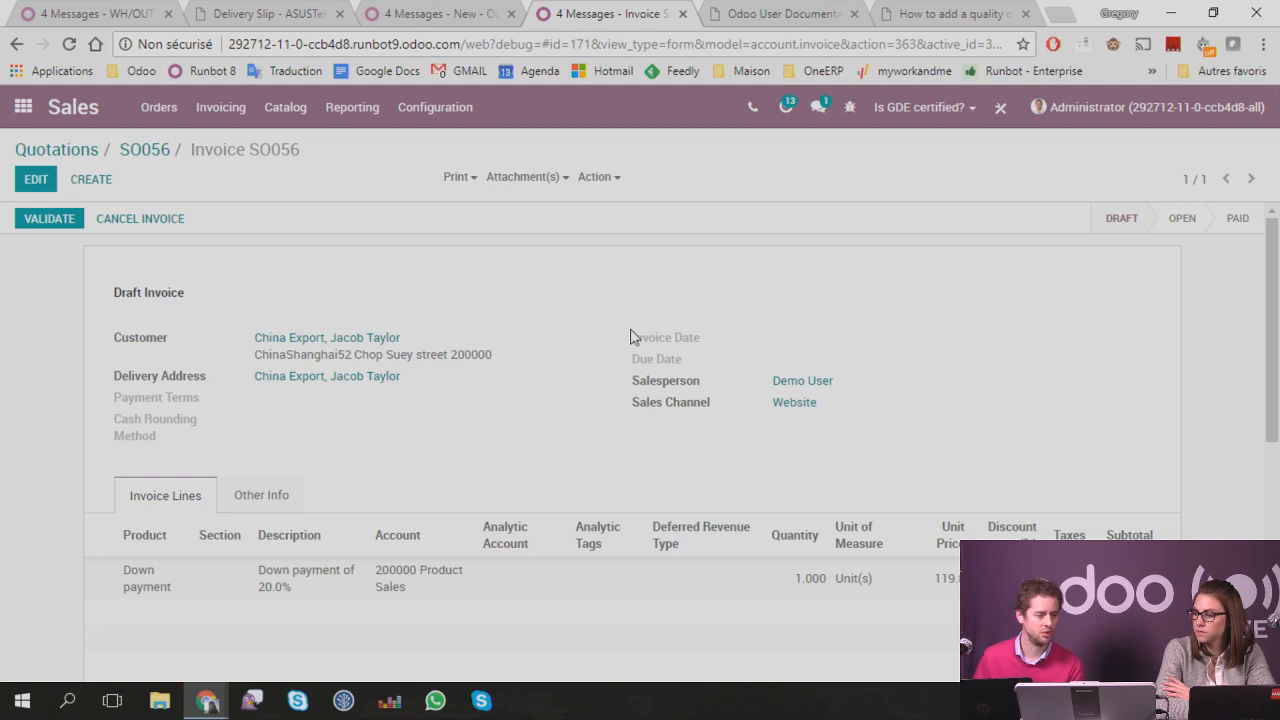
scroll(629, 420, "down", 2)
scroll(643, 434, "up", 2)
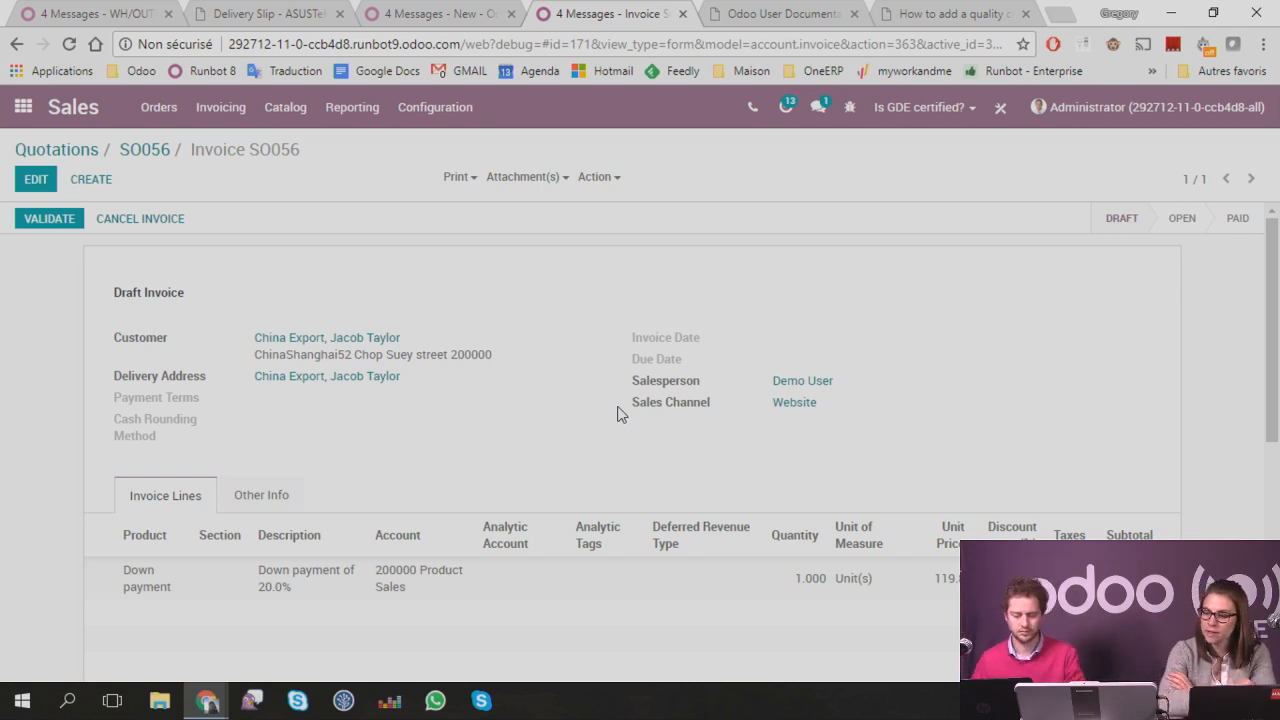
Step: Switch to the YouTube window and browse the Odoo channel's search results for Functional support
key("alt+Tab")
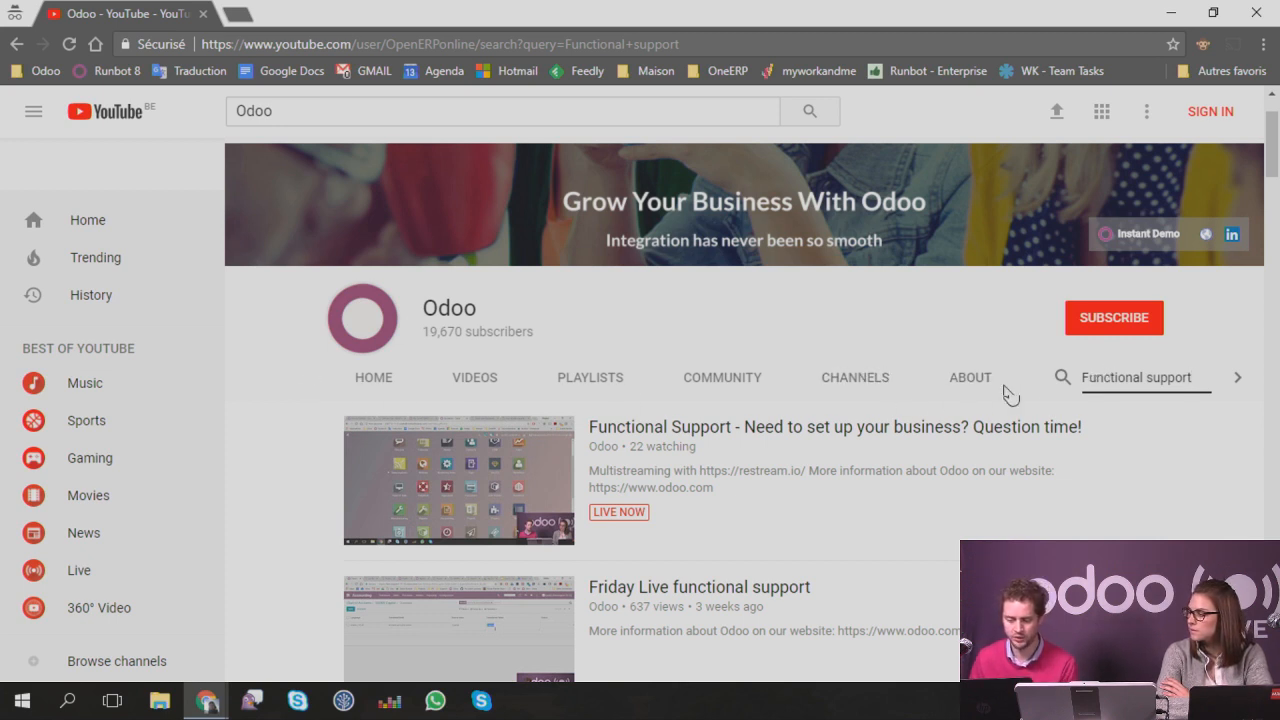
scroll(750, 440, "down", 3)
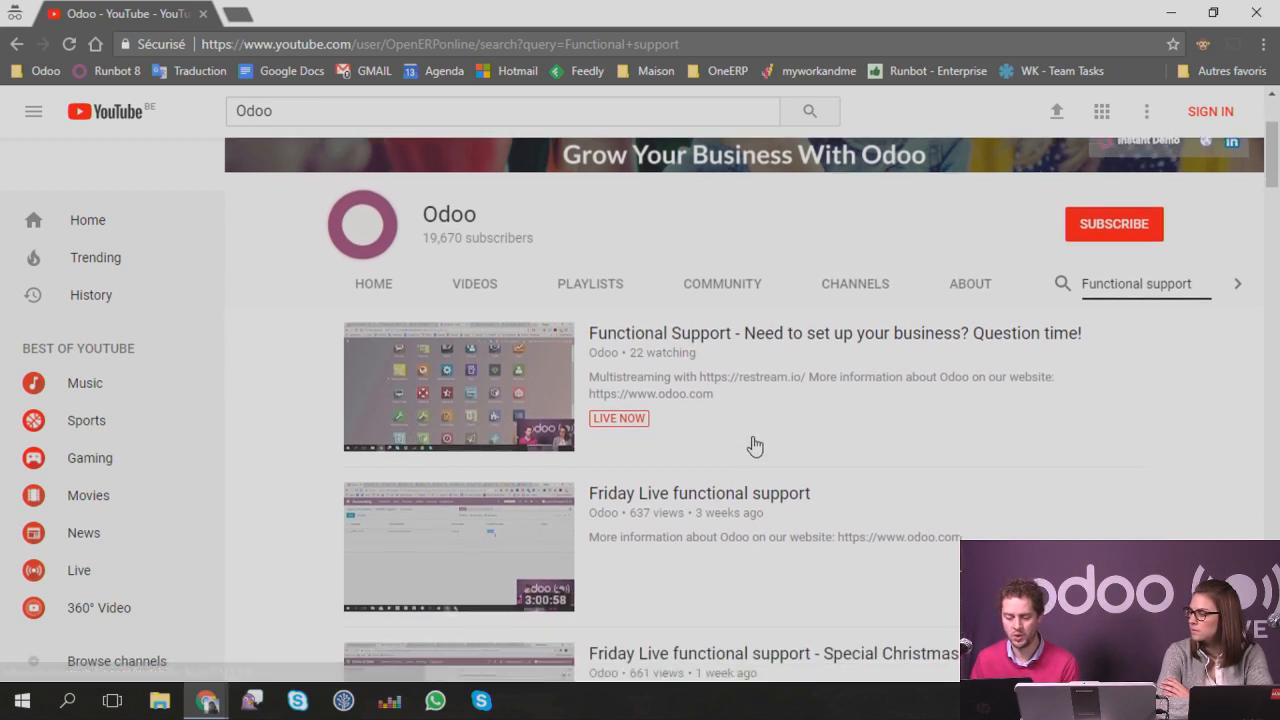
scroll(762, 435, "down", 10)
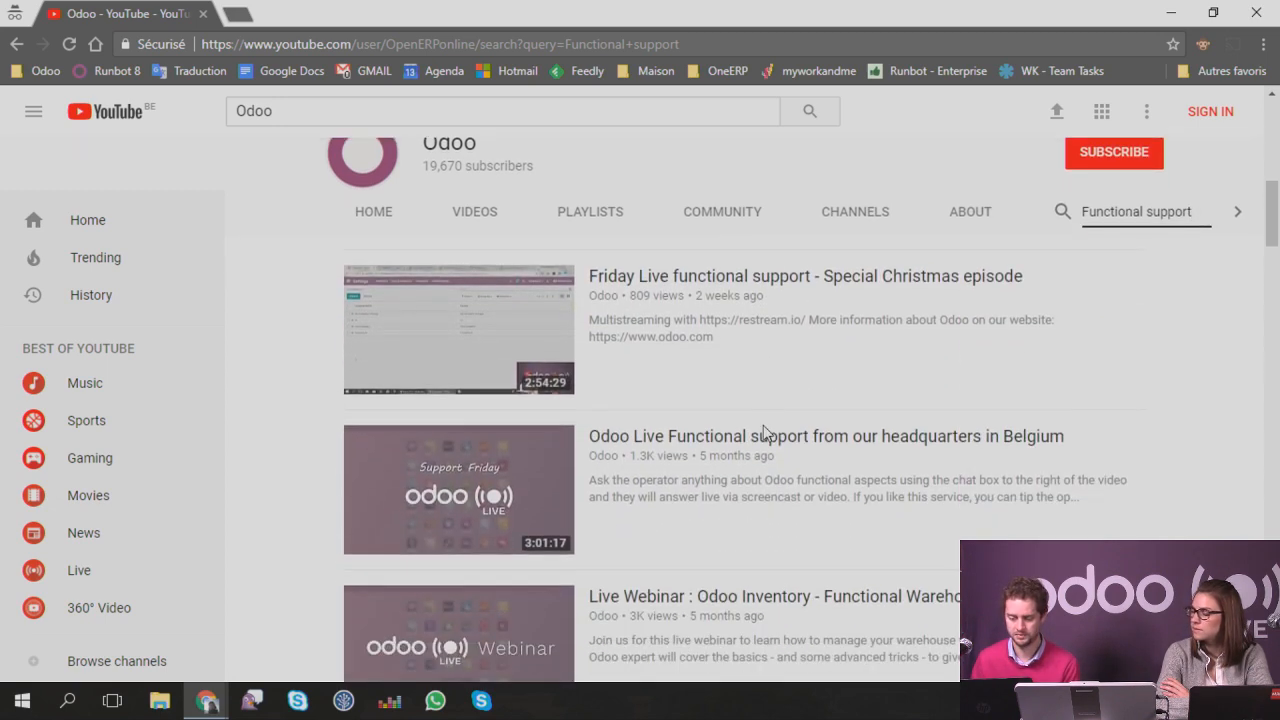
scroll(764, 432, "down", 10)
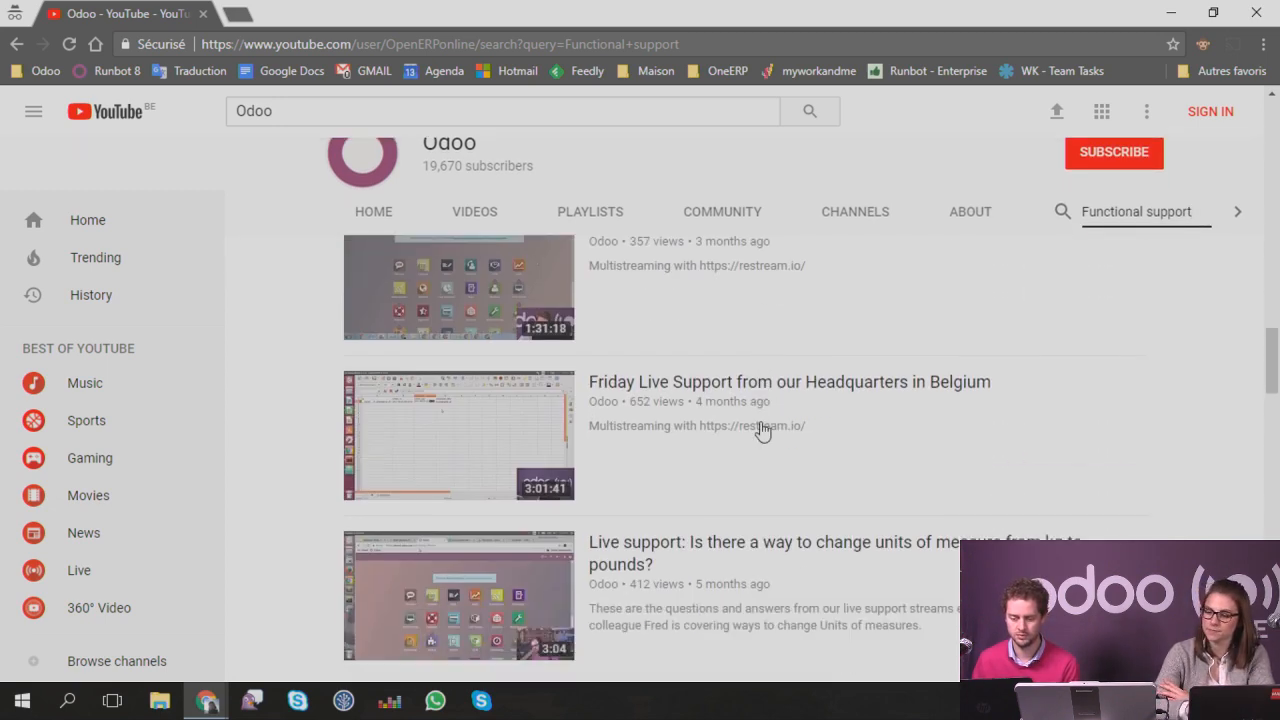
scroll(758, 430, "up", 2)
scroll(758, 430, "up", 15)
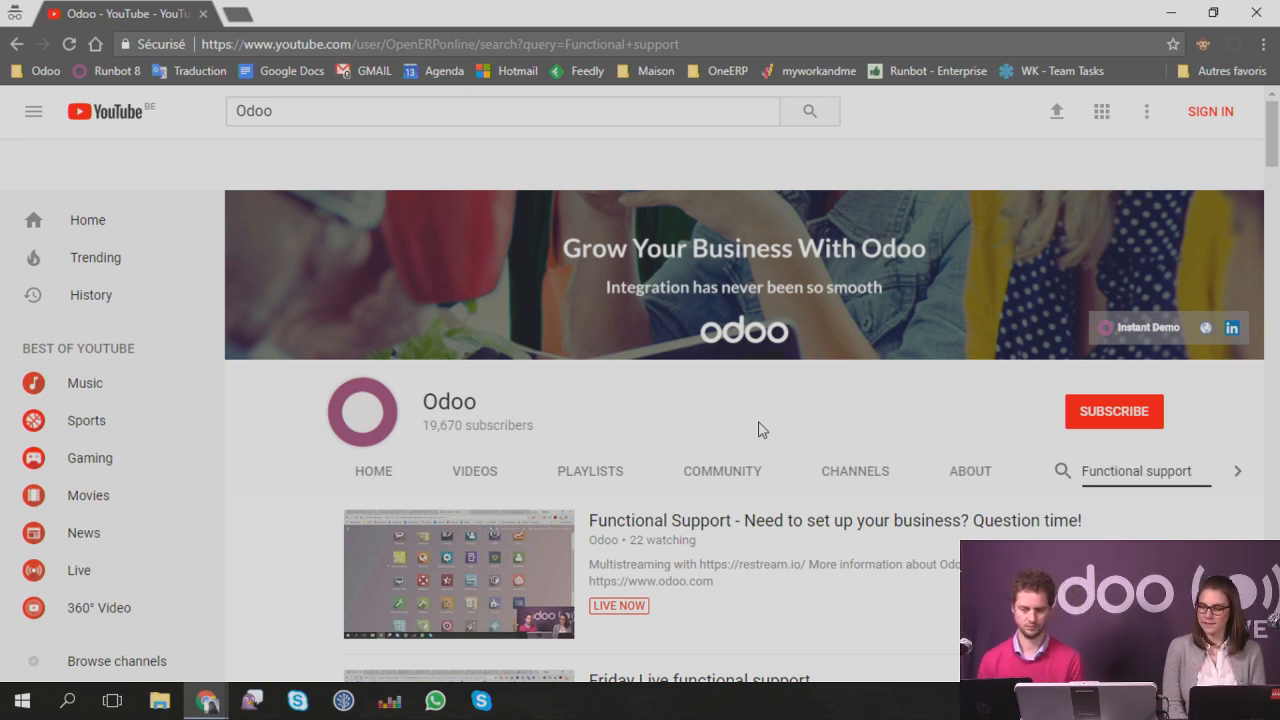
Step: Switch back to the Odoo window, dismiss the chat window and open the Inventory app
key("alt+Tab")
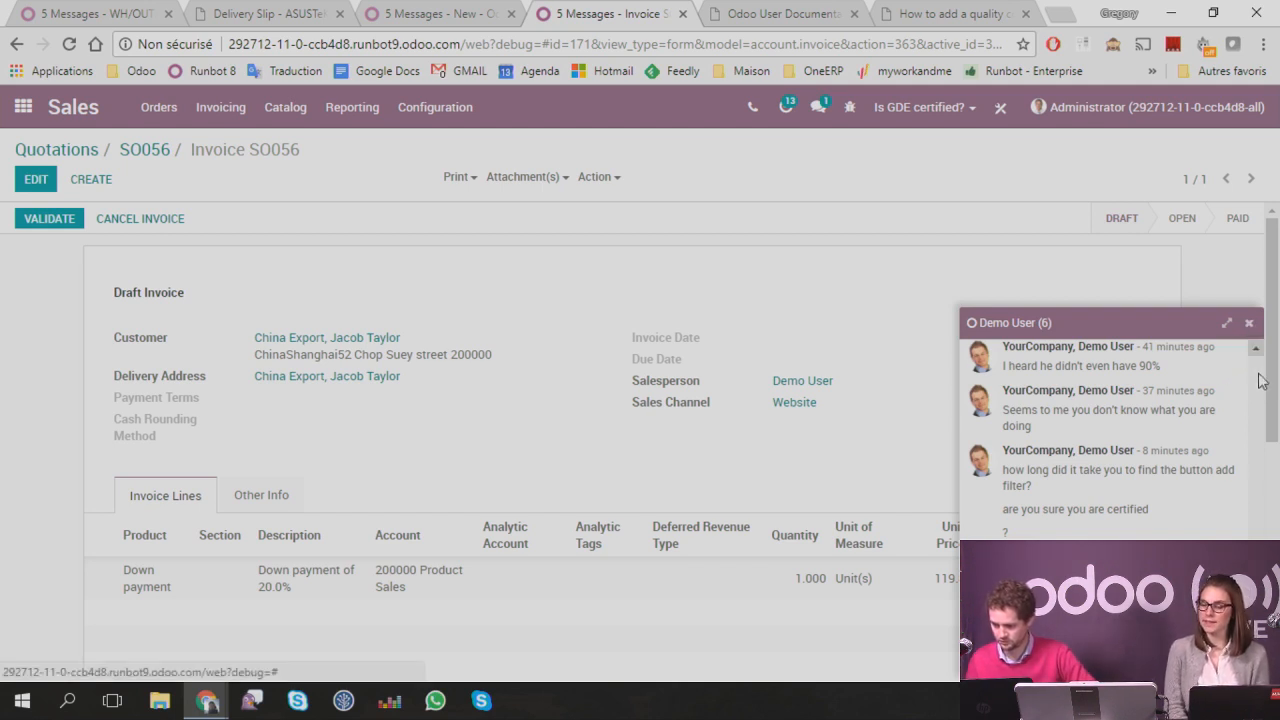
left_click(1248, 323)
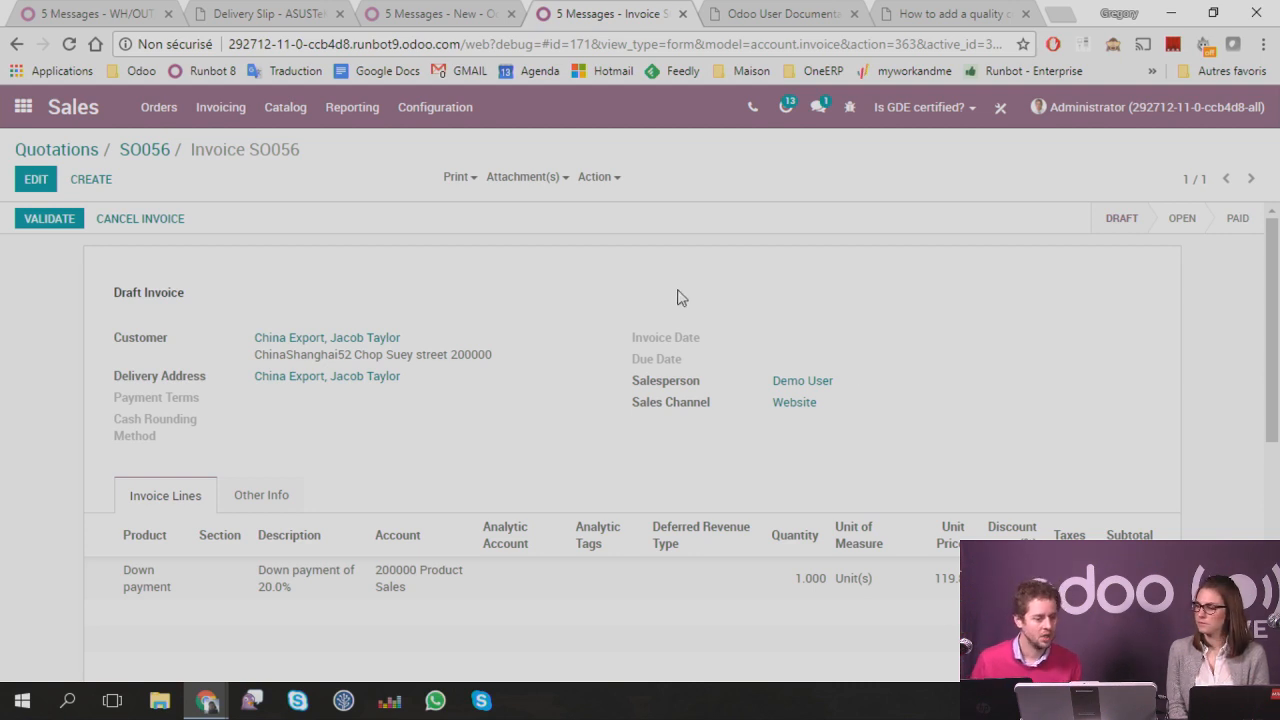
left_click(22, 107)
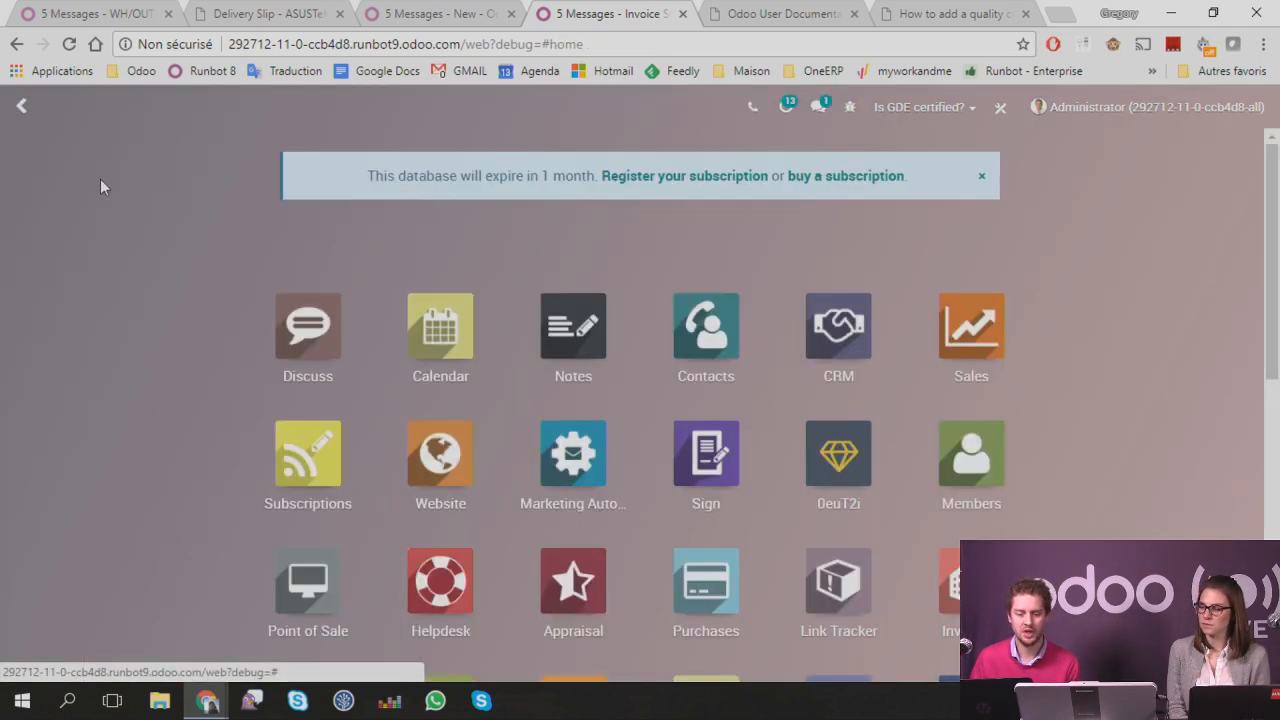
scroll(240, 320, "down", 2)
scroll(238, 328, "down", 4)
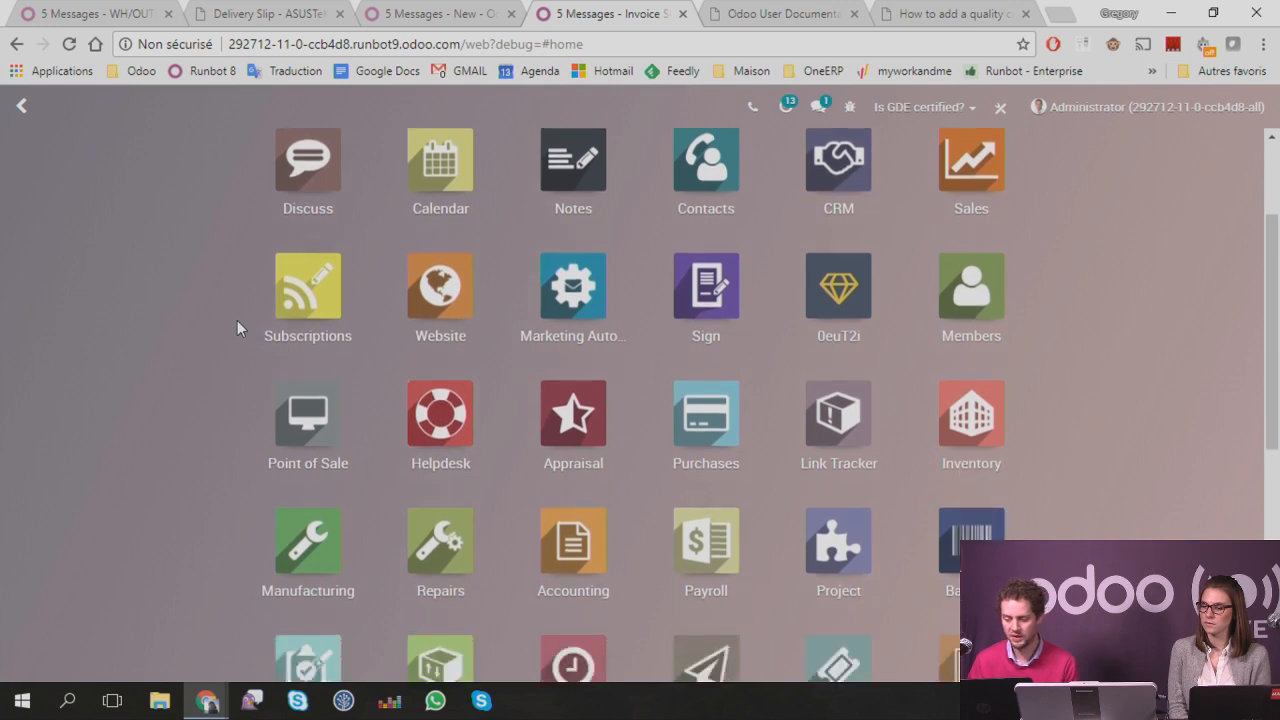
left_click(968, 332)
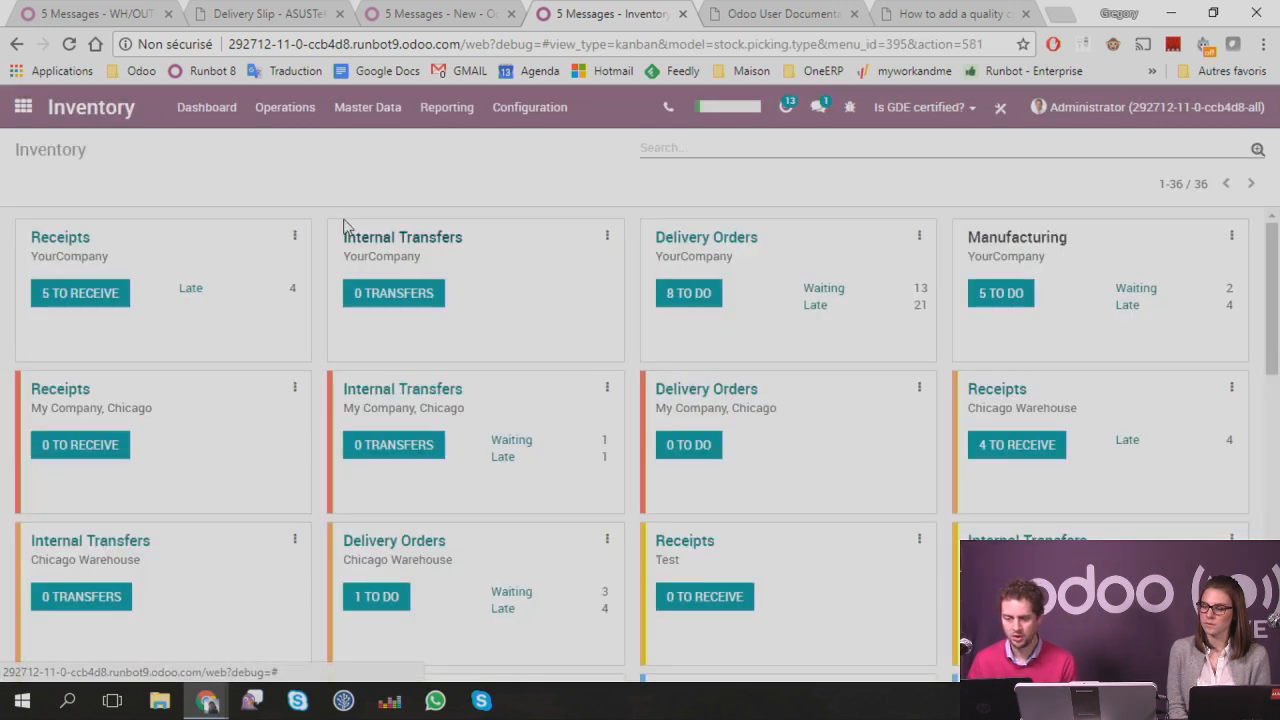
left_click(422, 110)
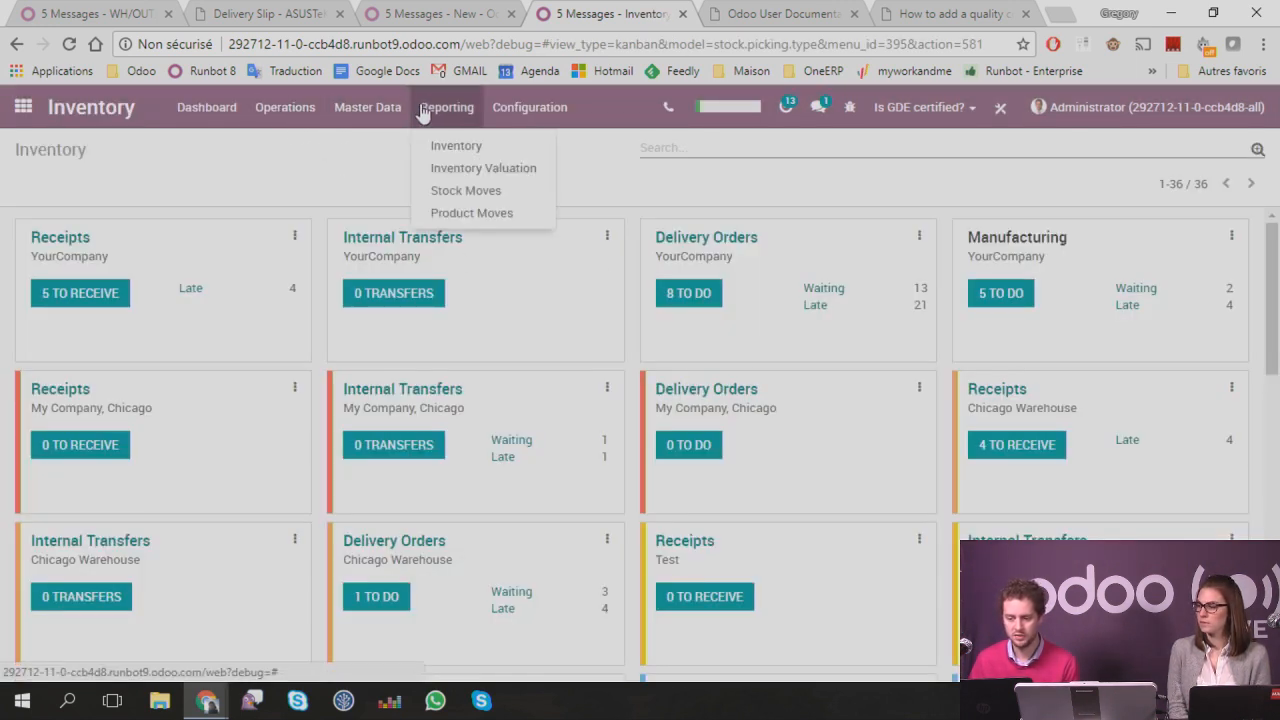
left_click(462, 146)
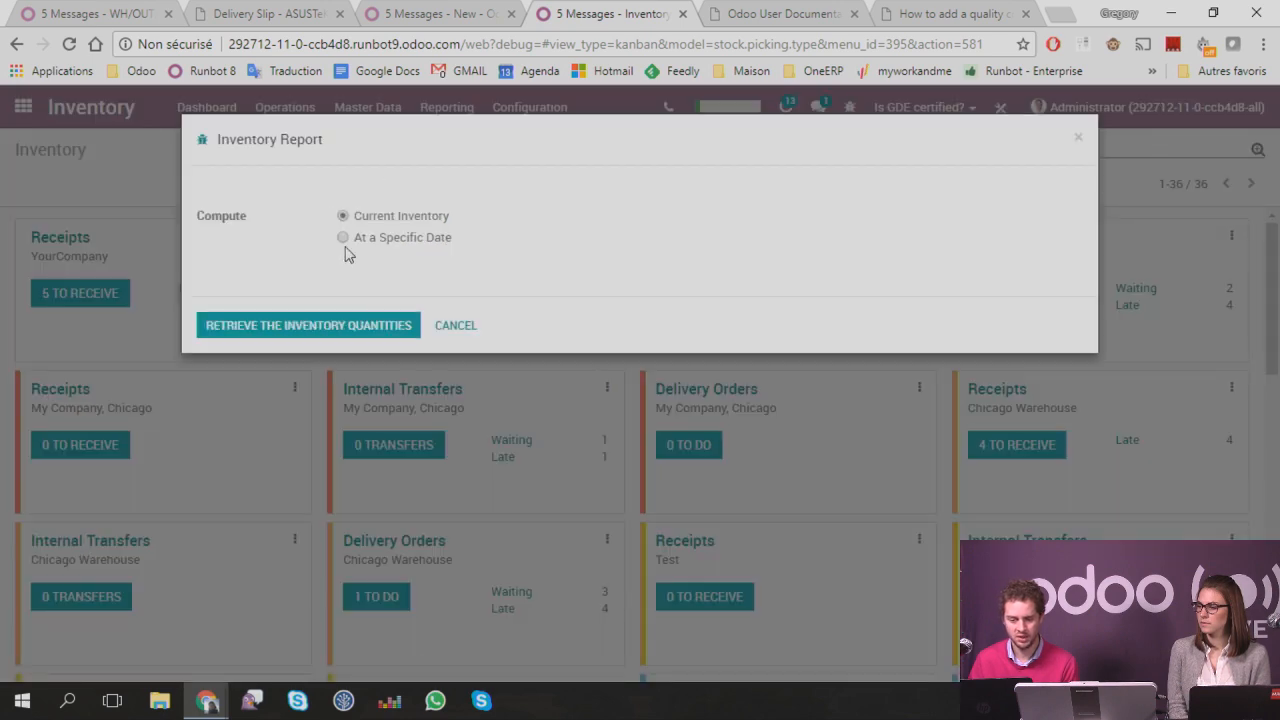
left_click(455, 325)
left_click(340, 110)
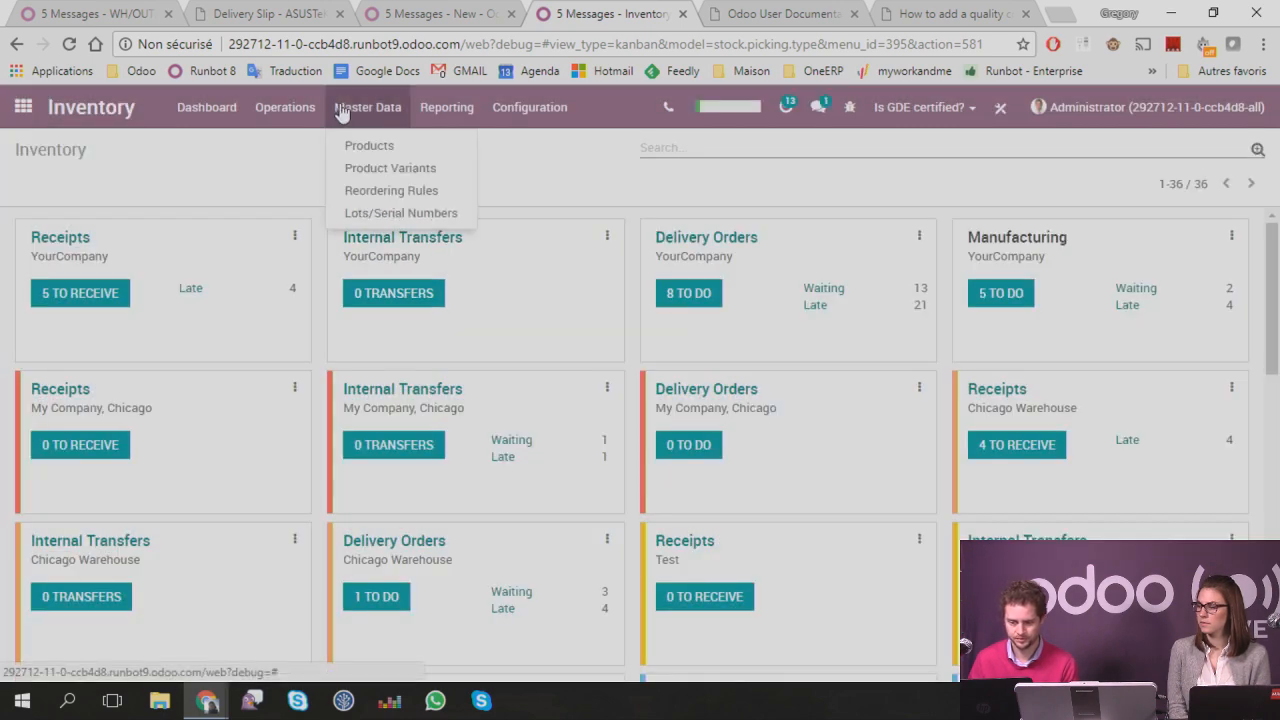
Step: Open the inventory adjustments and examine the Starting Inventory dated 01/11/2018 14:14:01 in edit mode, leaving it without changes
mouse_move(272, 108)
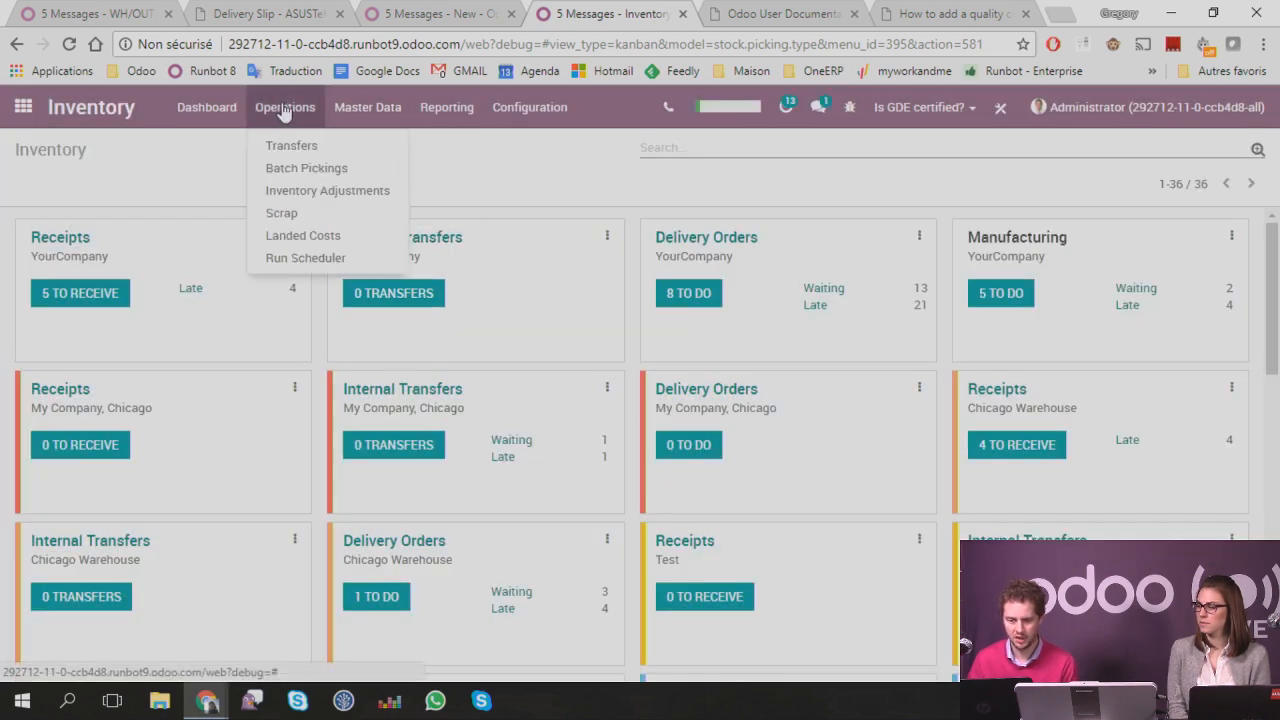
left_click(309, 196)
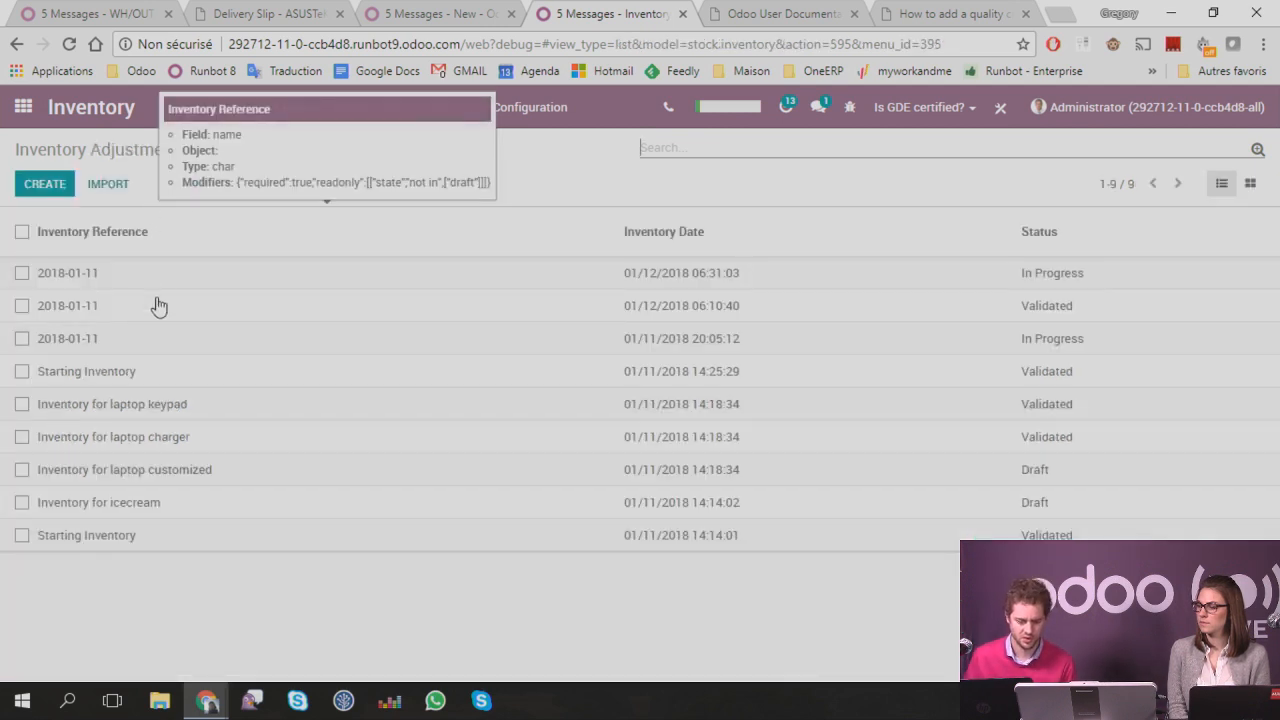
left_click(88, 540)
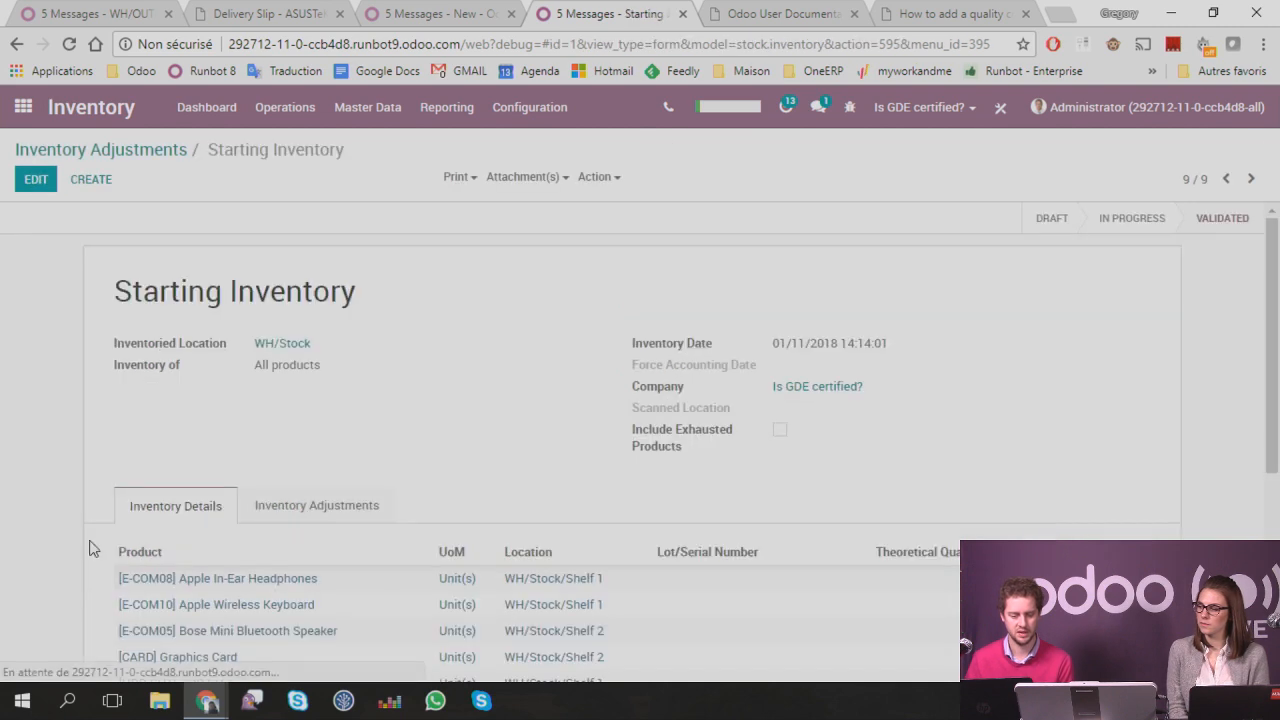
left_click(40, 184)
scroll(24, 344, "down", 1)
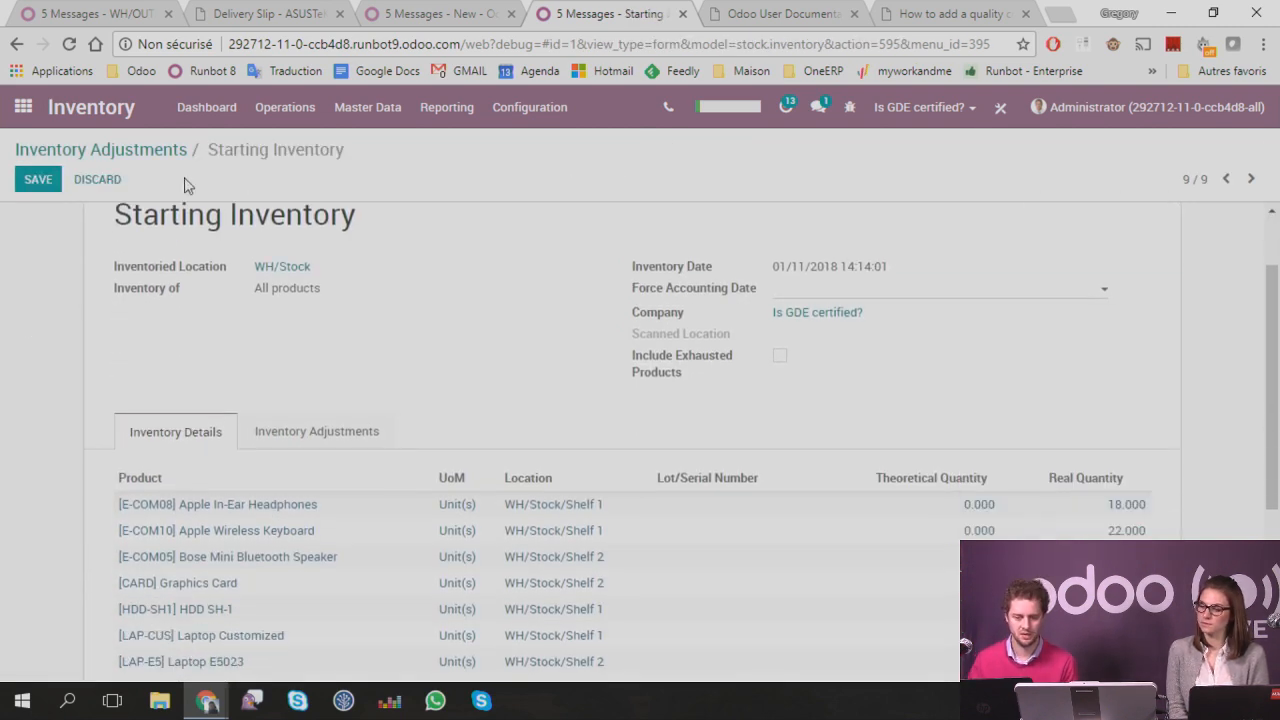
left_click(97, 186)
Step: Create a new inventory adjustment with the reference "My starting" and include exhausted products
left_click(95, 186)
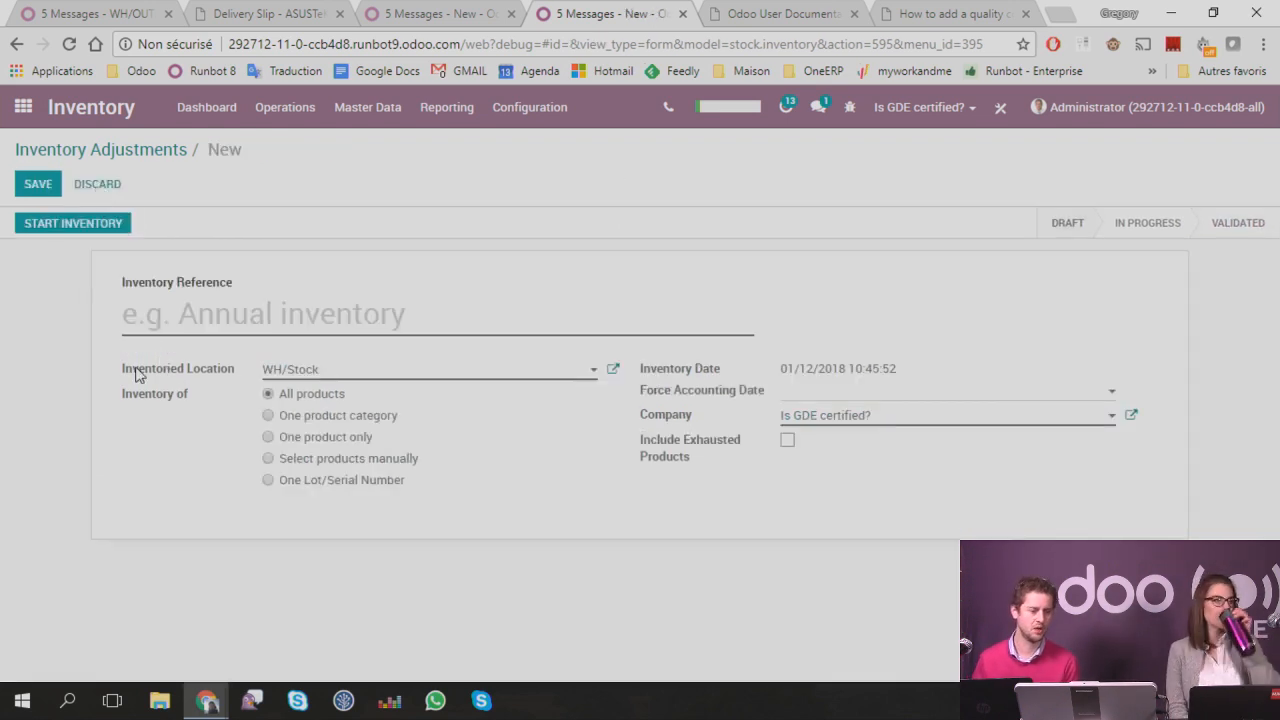
mouse_move(138, 374)
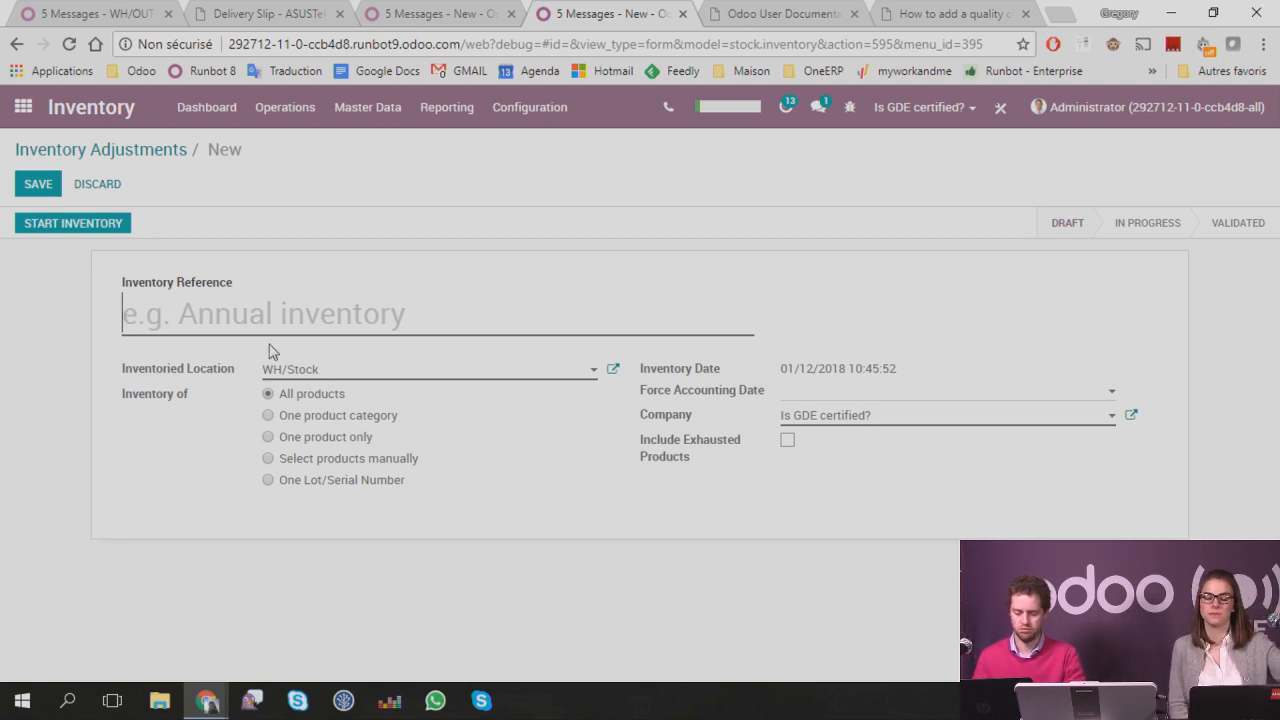
type("My starting")
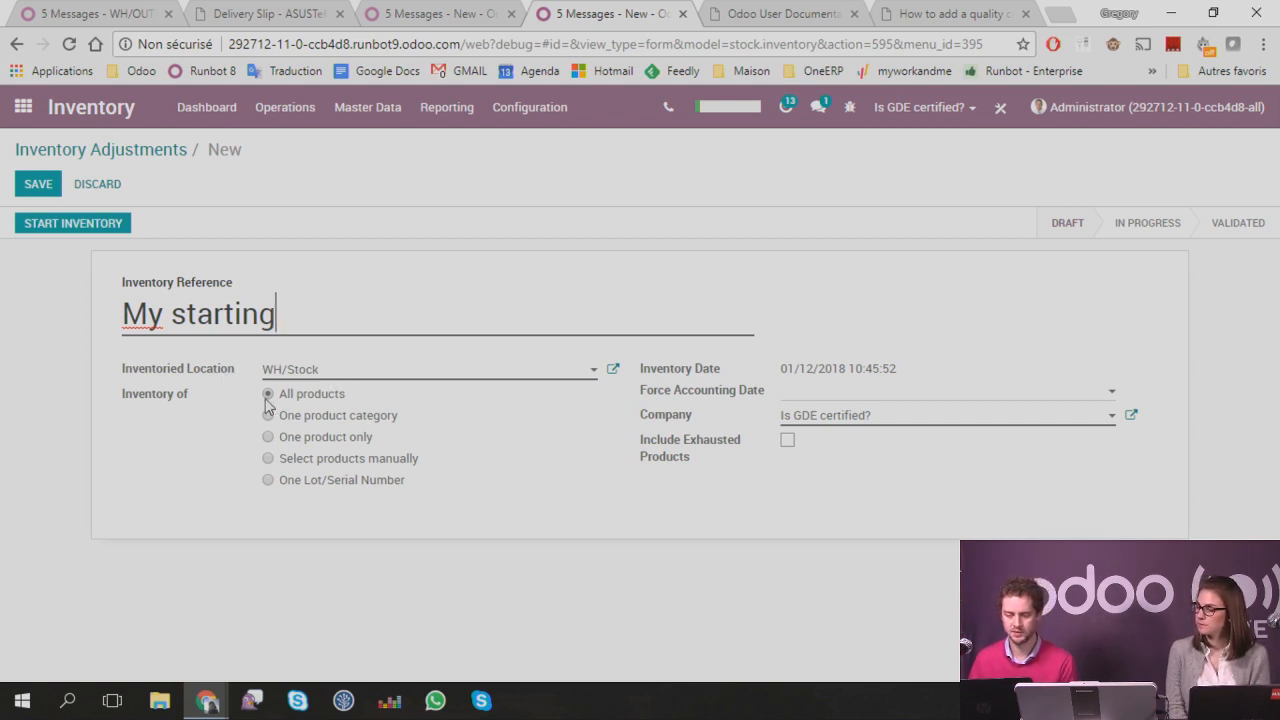
left_click(663, 455)
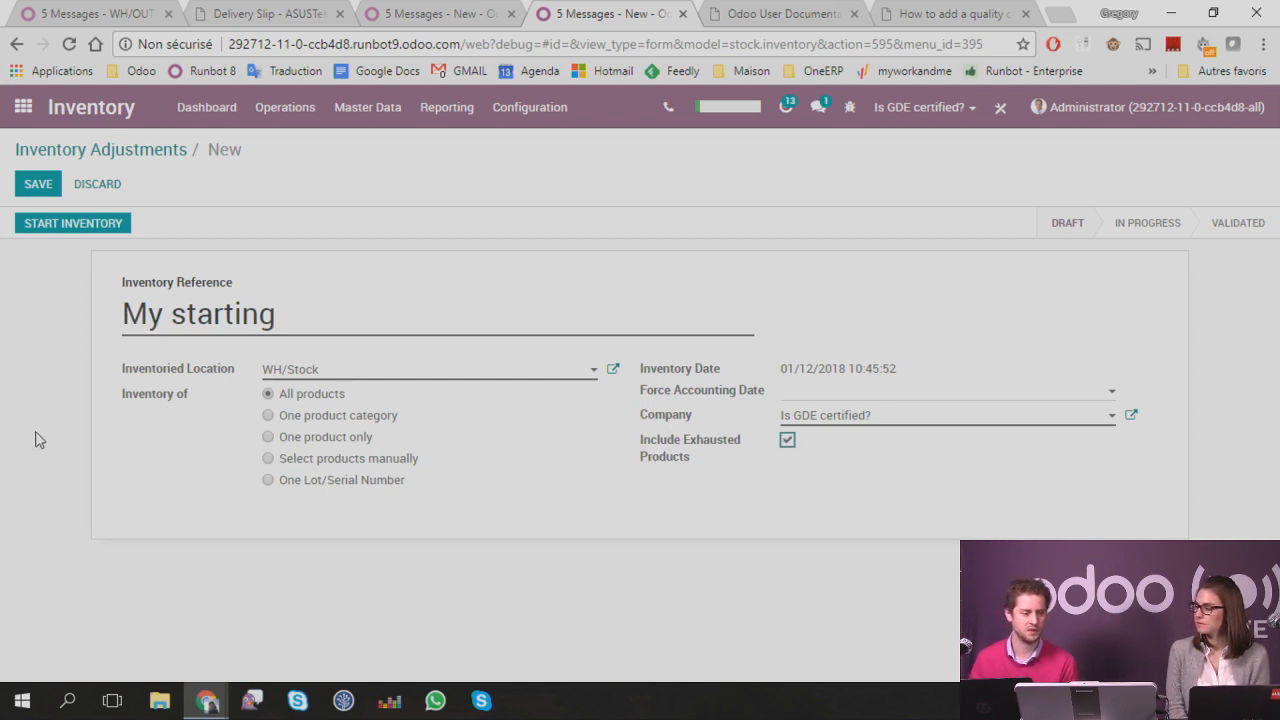
Step: Start the "My starting" inventory for all products in WH/Stock and review its product lines
left_click(104, 228)
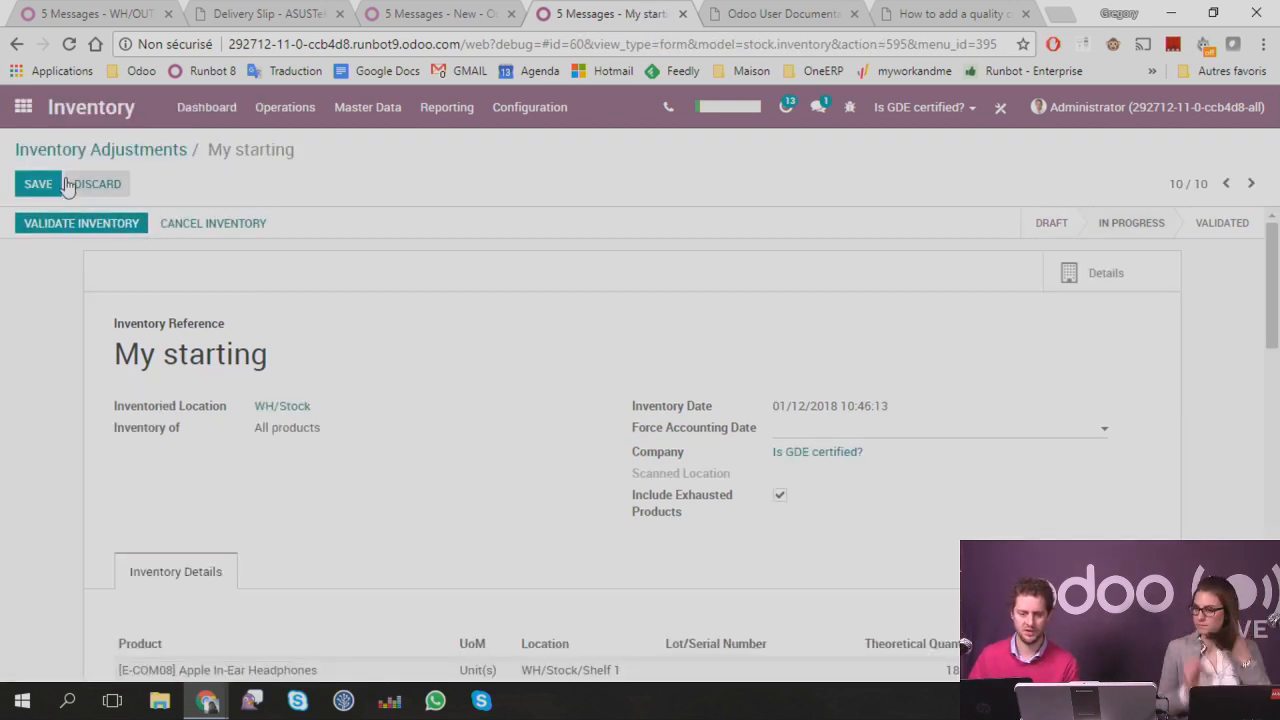
scroll(391, 371, "down", 2)
scroll(417, 333, "down", 1)
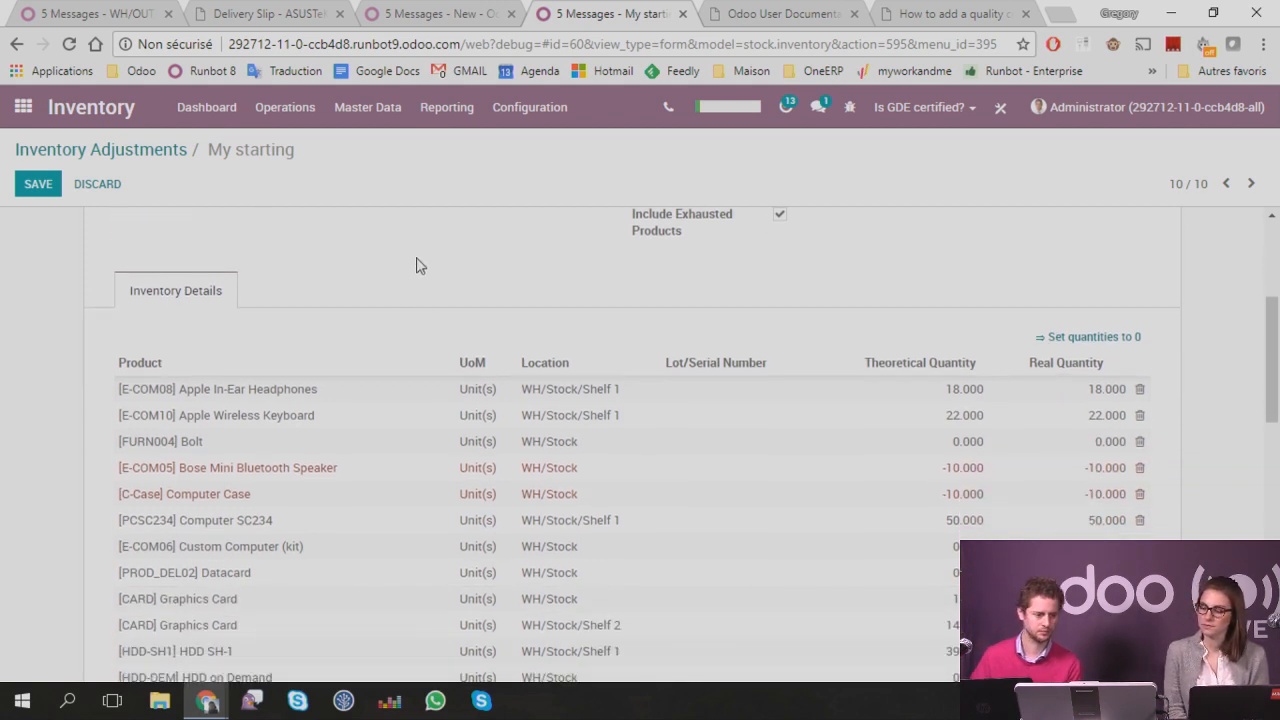
scroll(417, 366, "down", 1)
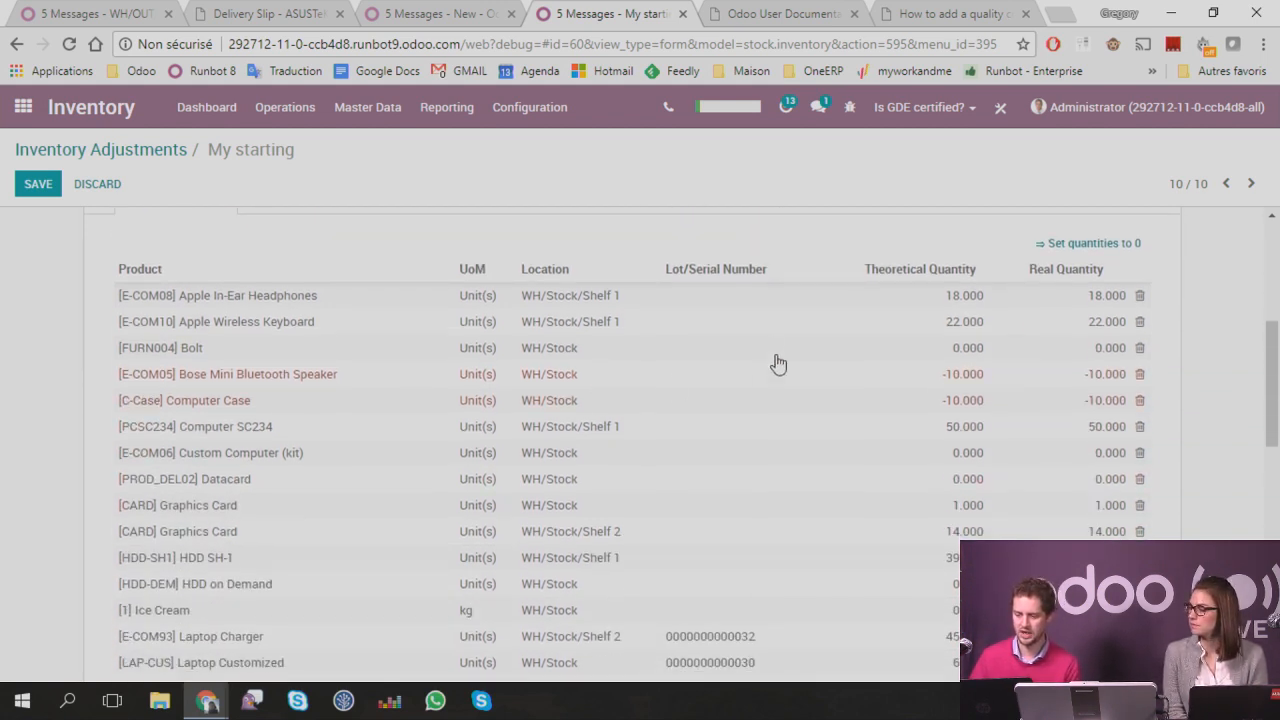
Step: Set the real quantity of both Apple In-Ear Headphones and Apple Wireless Keyboard to 0
left_click(1063, 297)
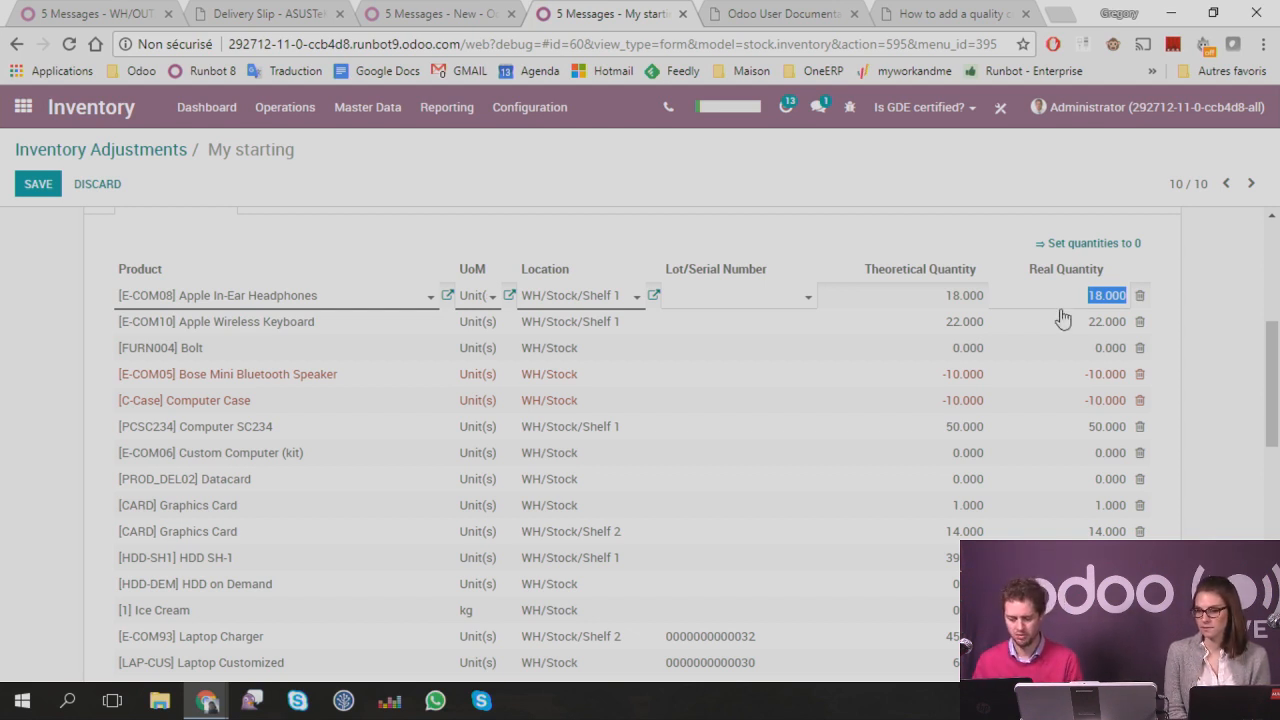
type("0")
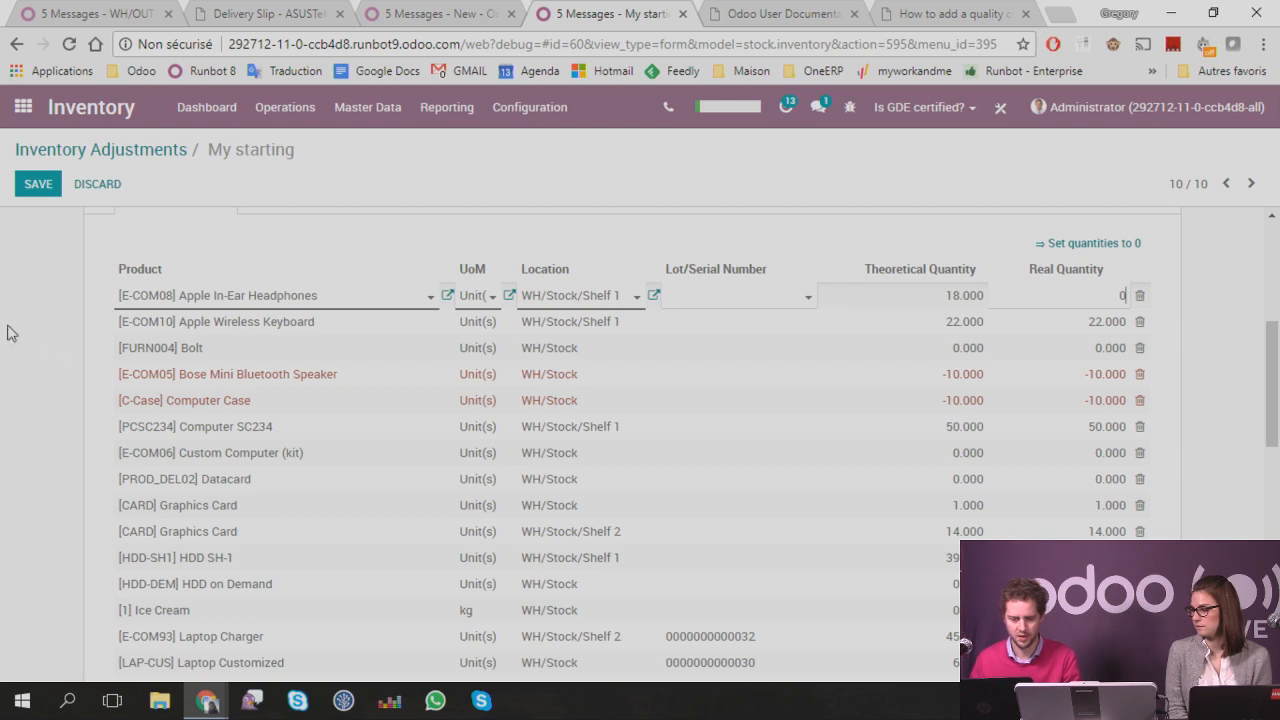
left_click(1096, 332)
type("0")
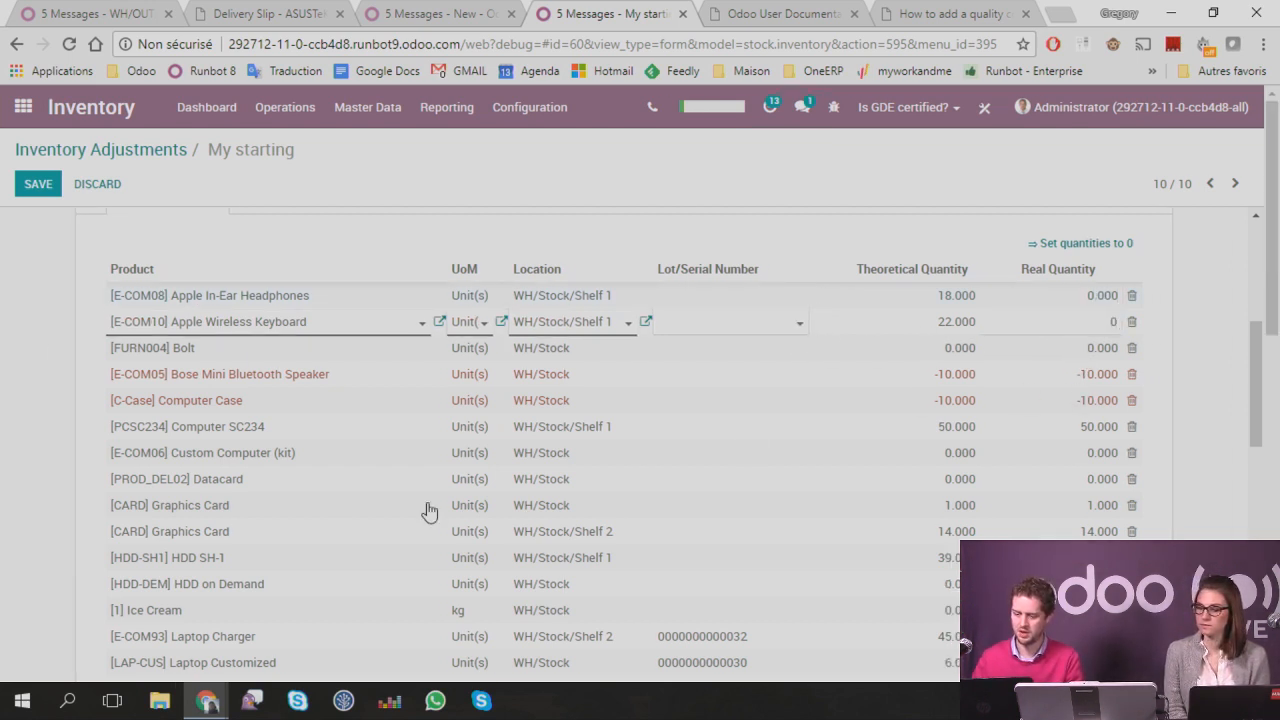
left_click(40, 342)
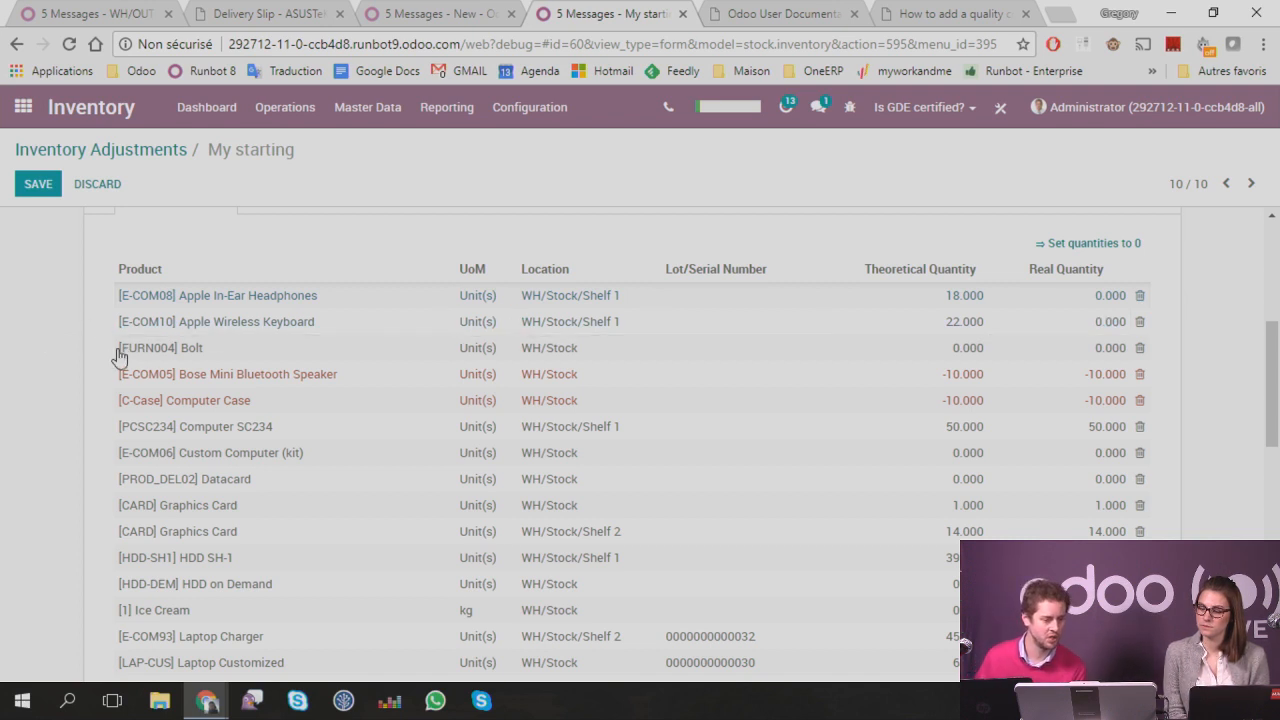
Step: Validate the "My starting" inventory adjustment and return to the Inventory dashboard
scroll(63, 357, "up", 4)
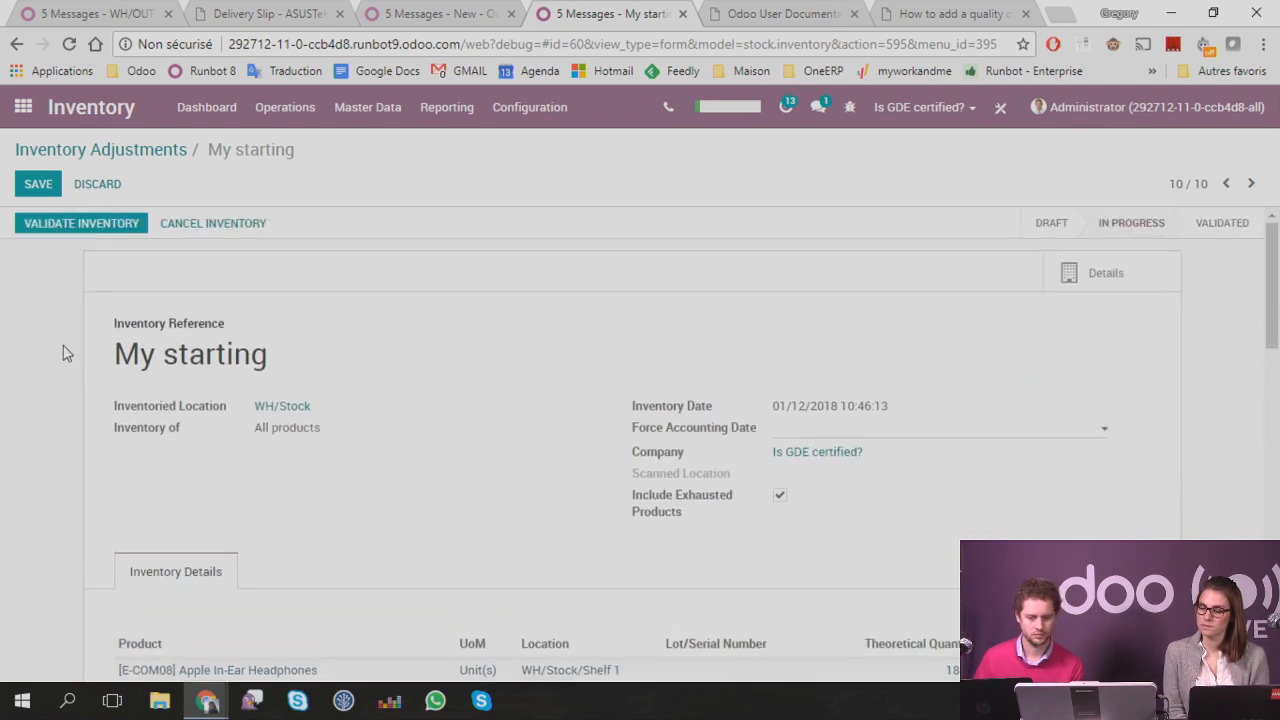
left_click(80, 220)
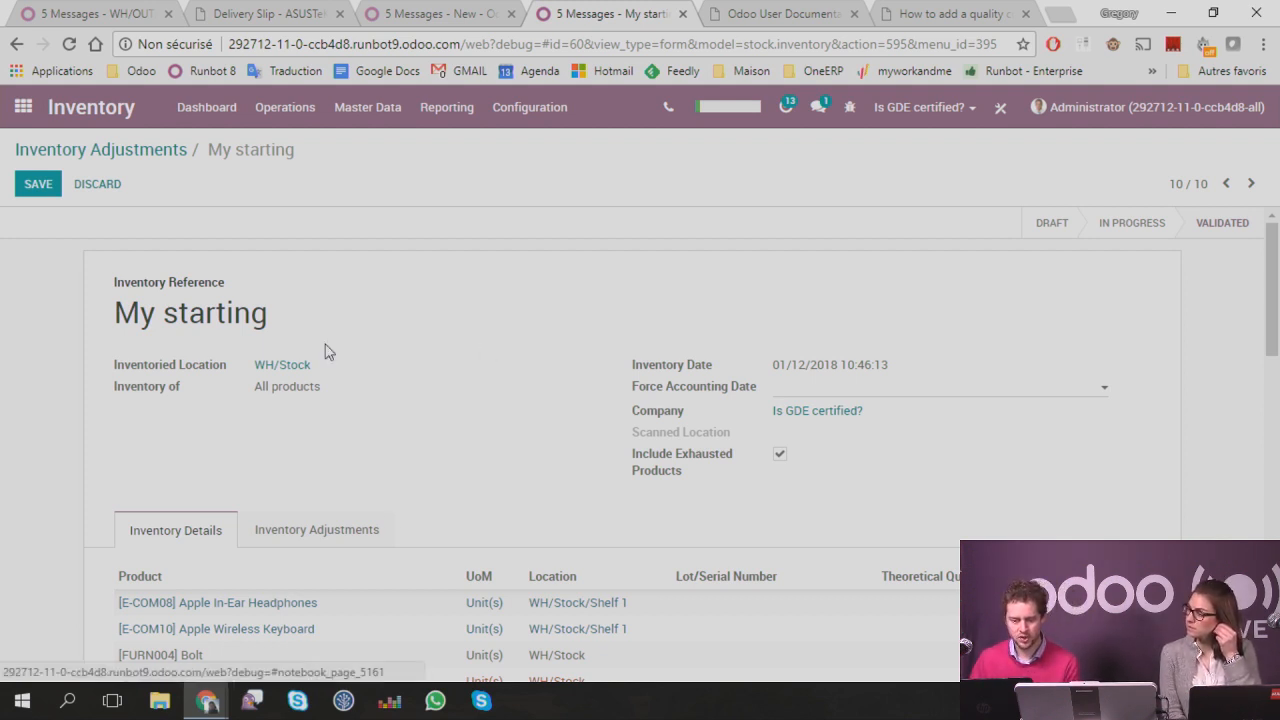
left_click(133, 152)
left_click(216, 118)
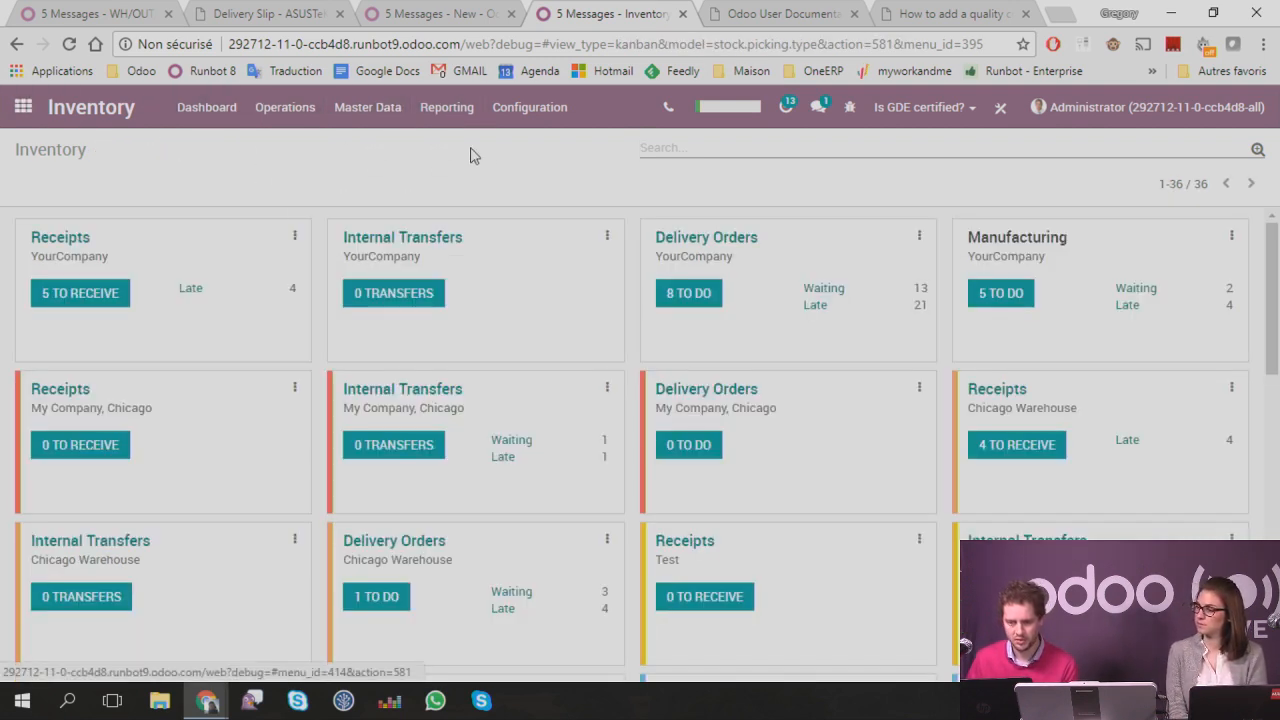
Step: Open the Inventory settings to check the Barcode Scanner option under Operations
left_click(548, 112)
left_click(523, 143)
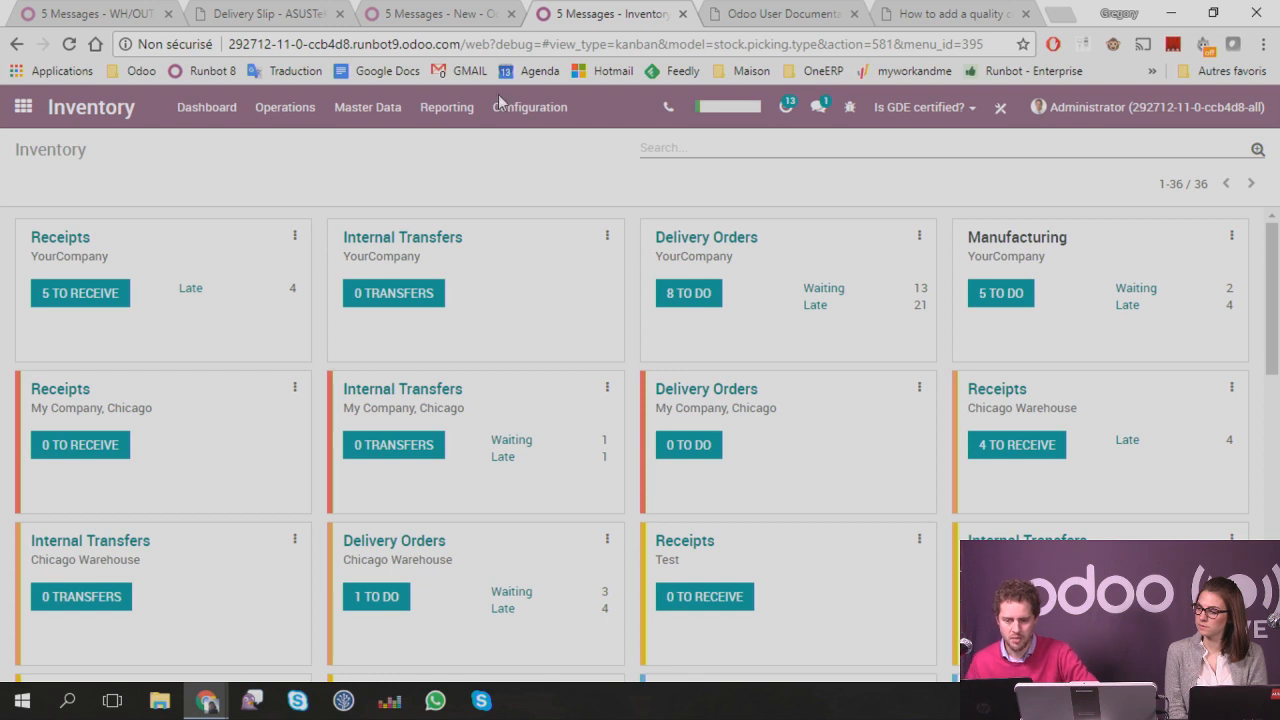
left_click(529, 107)
left_click(515, 138)
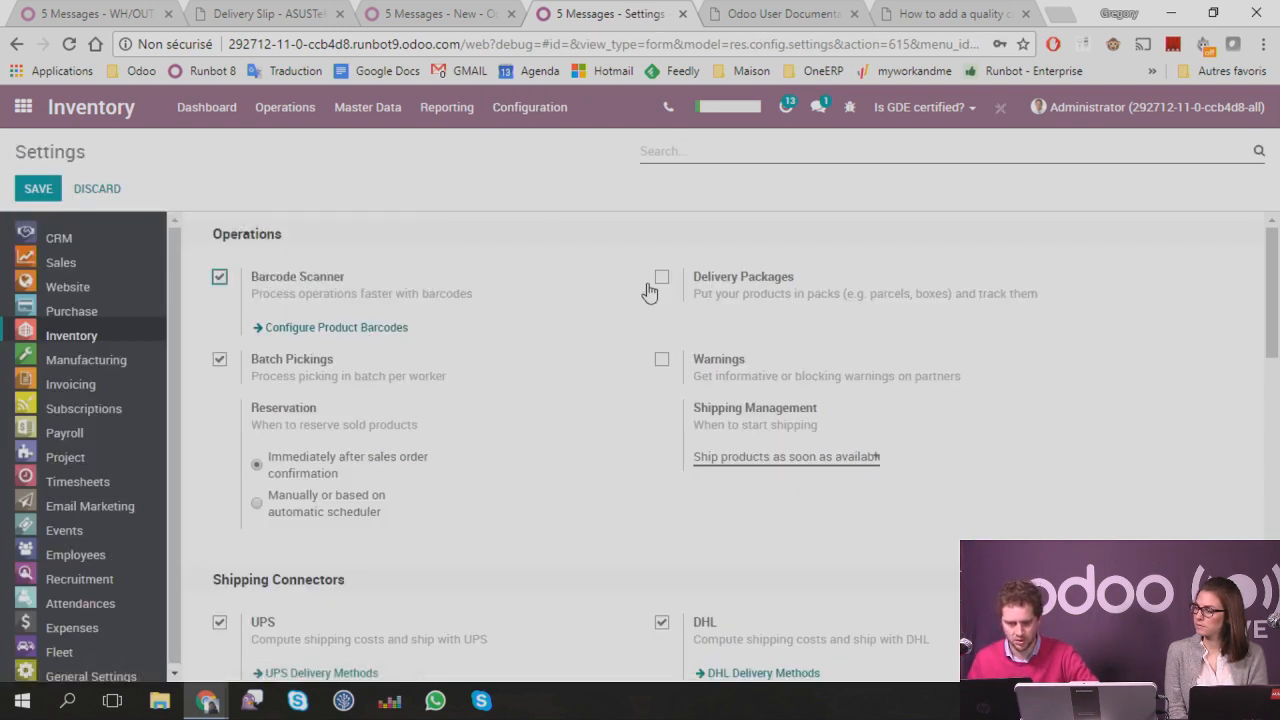
Step: Create a new inventory adjustment with manually selected products from the Barcode app
left_click(22, 107)
scroll(300, 300, "down", 2)
scroll(240, 282, "down", 1)
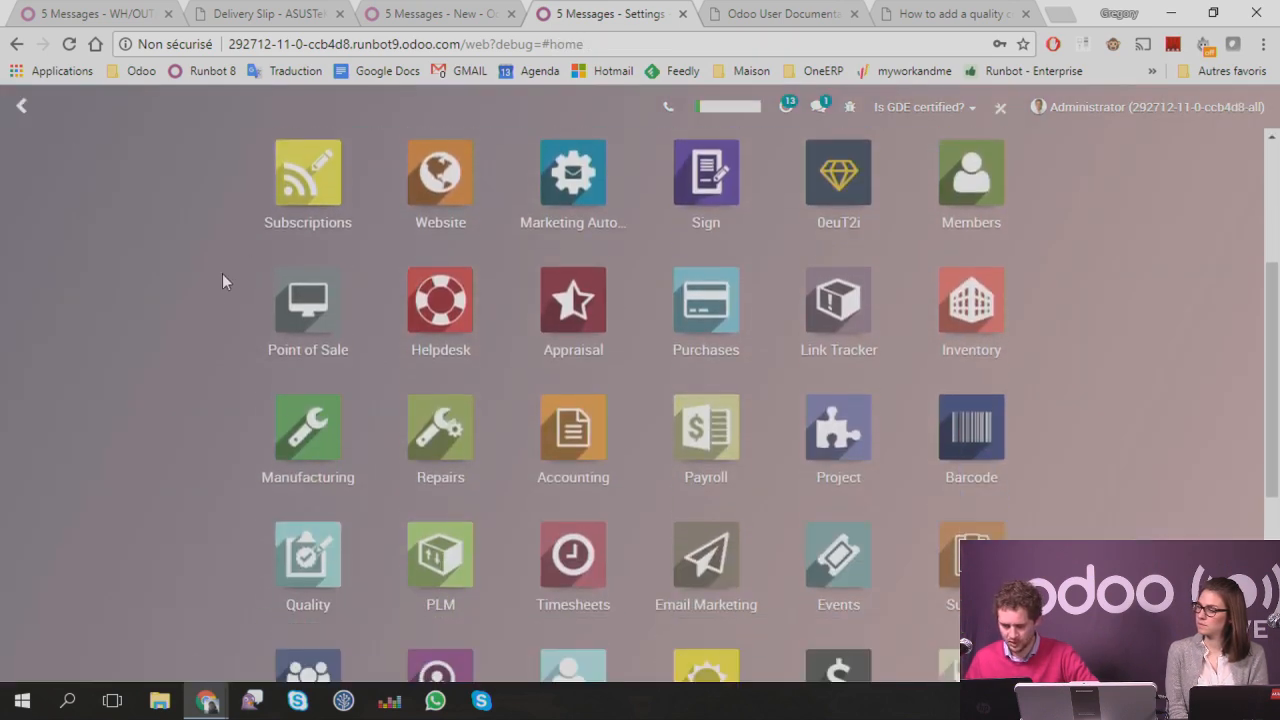
left_click(971, 428)
left_click(572, 636)
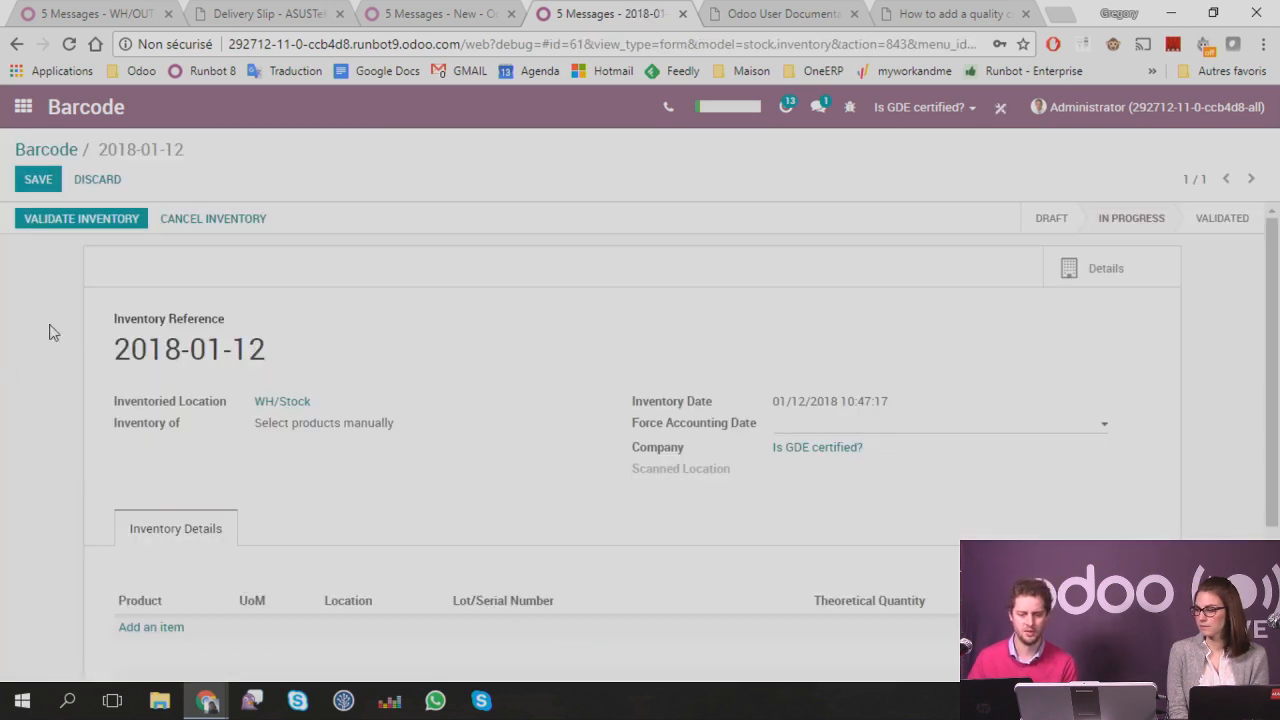
Step: Examine the new barcode inventory's location and date fields, its Inventory Details list and the notes
scroll(50, 331, "down", 1)
scroll(53, 332, "up", 1)
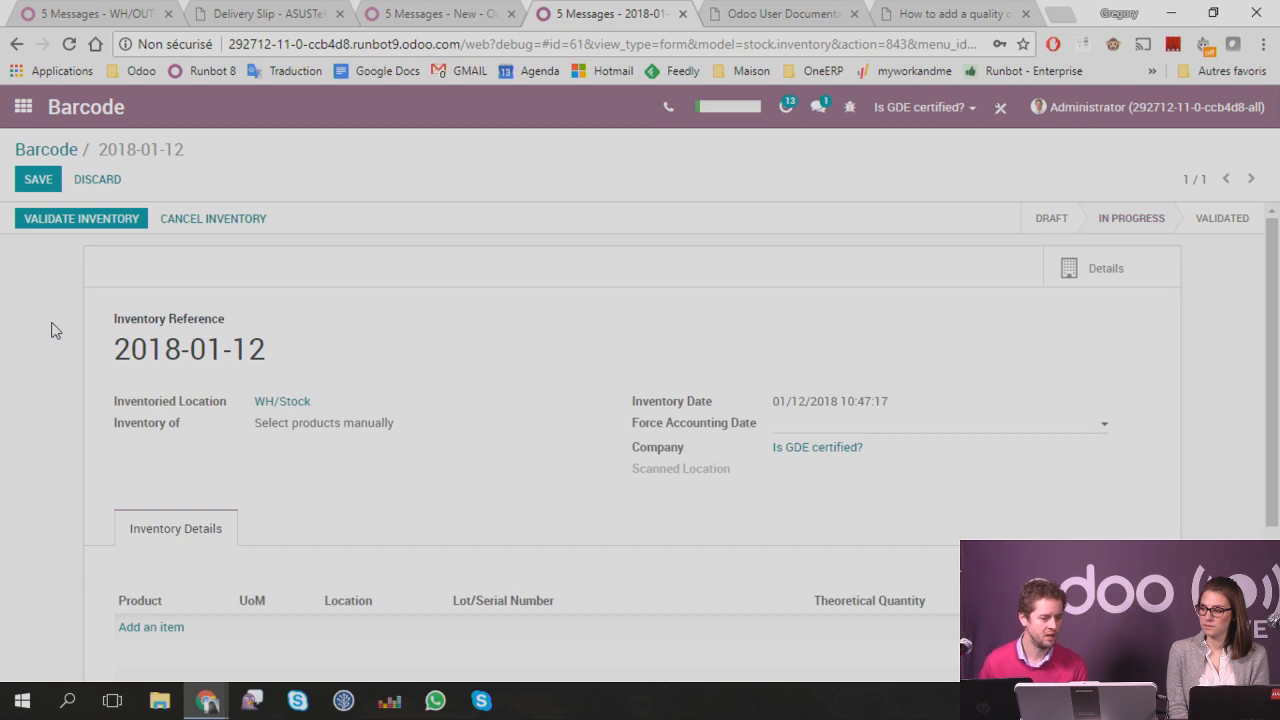
scroll(55, 331, "down", 2)
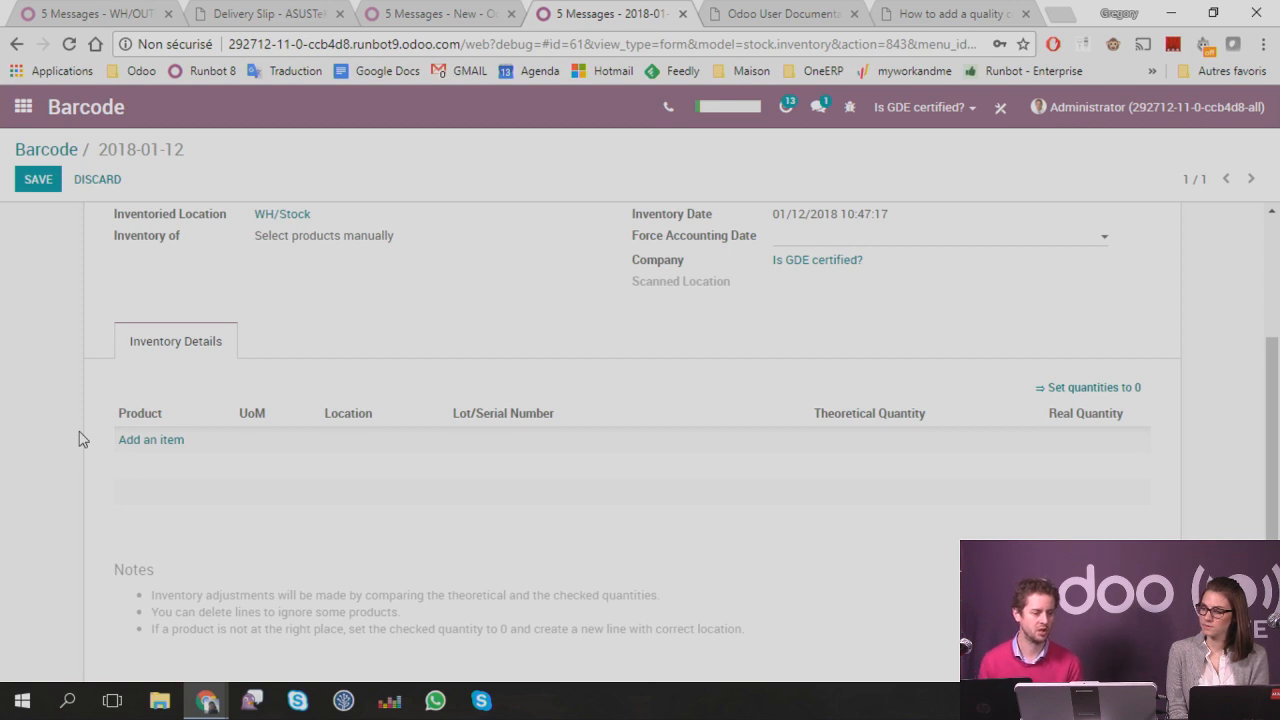
scroll(146, 408, "up", 2)
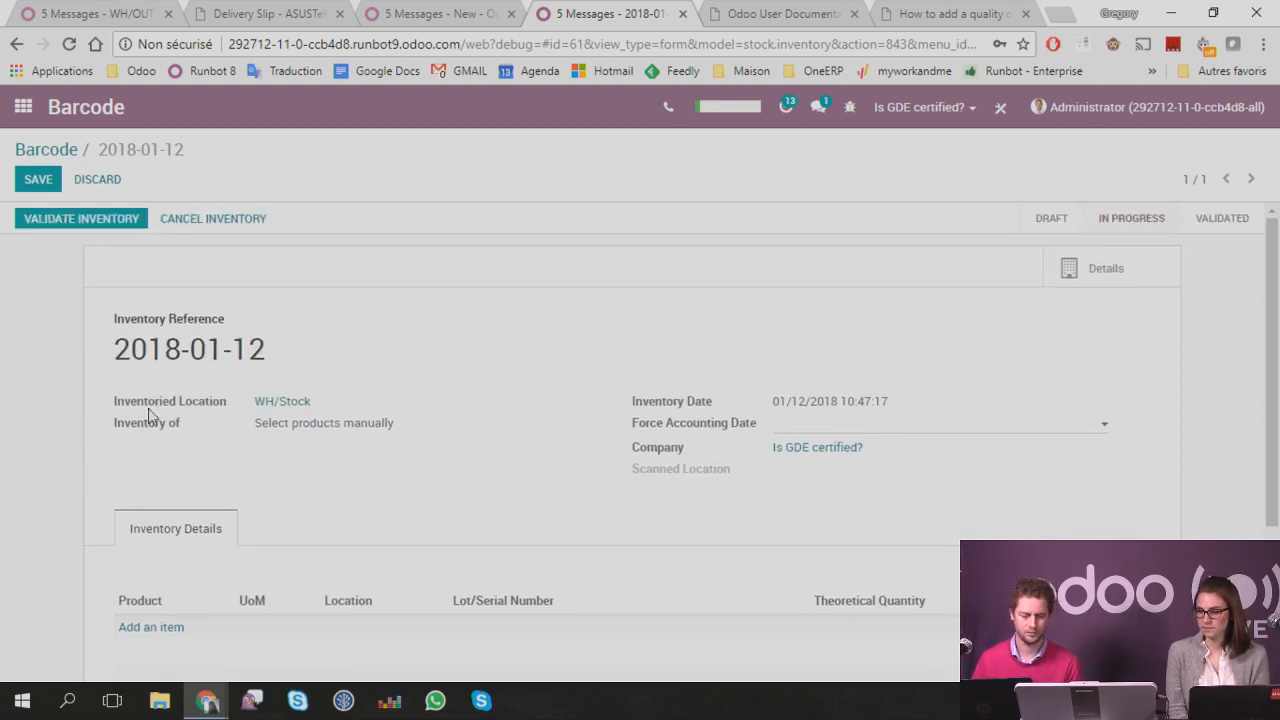
scroll(200, 520, "down", 1)
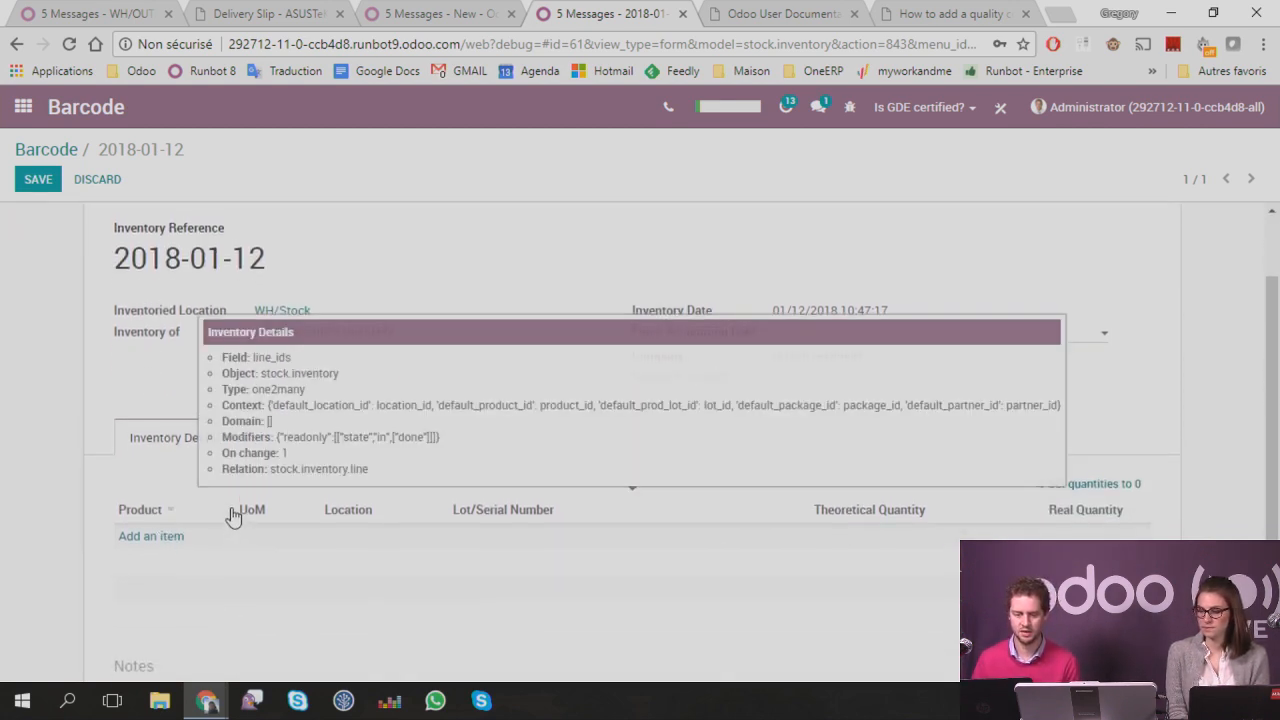
scroll(63, 251, "up", 1)
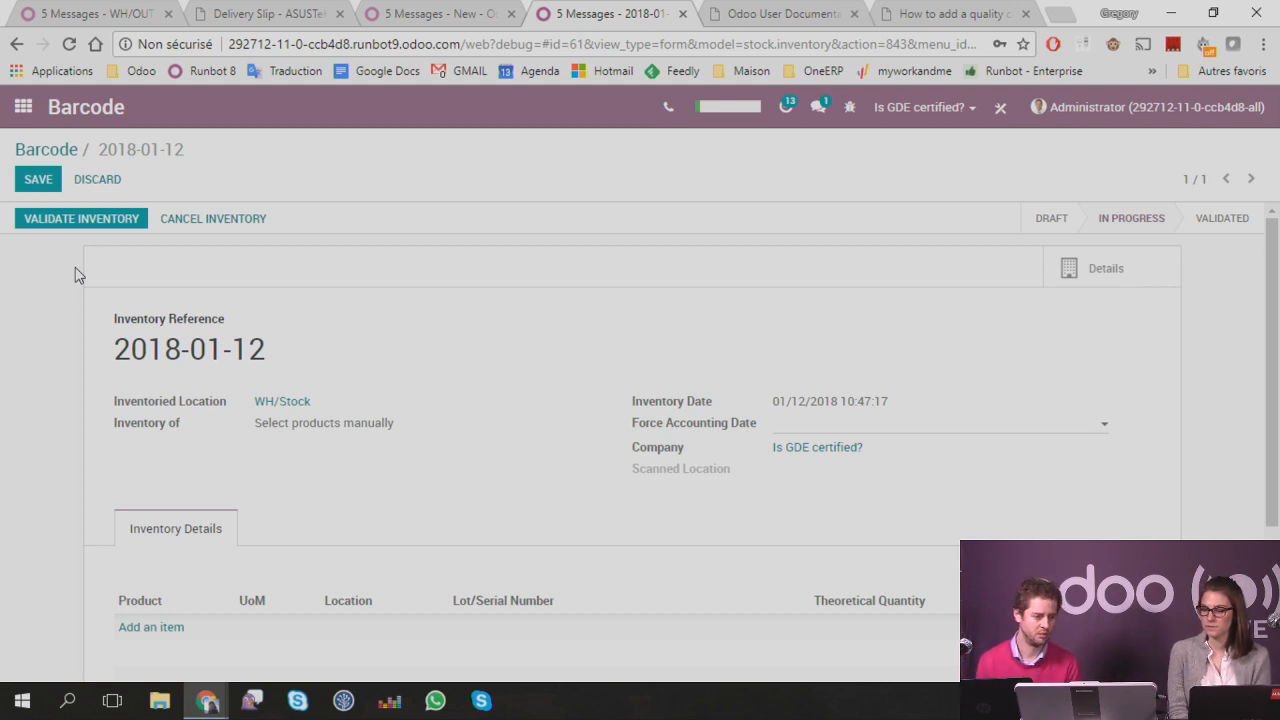
scroll(329, 409, "down", 3)
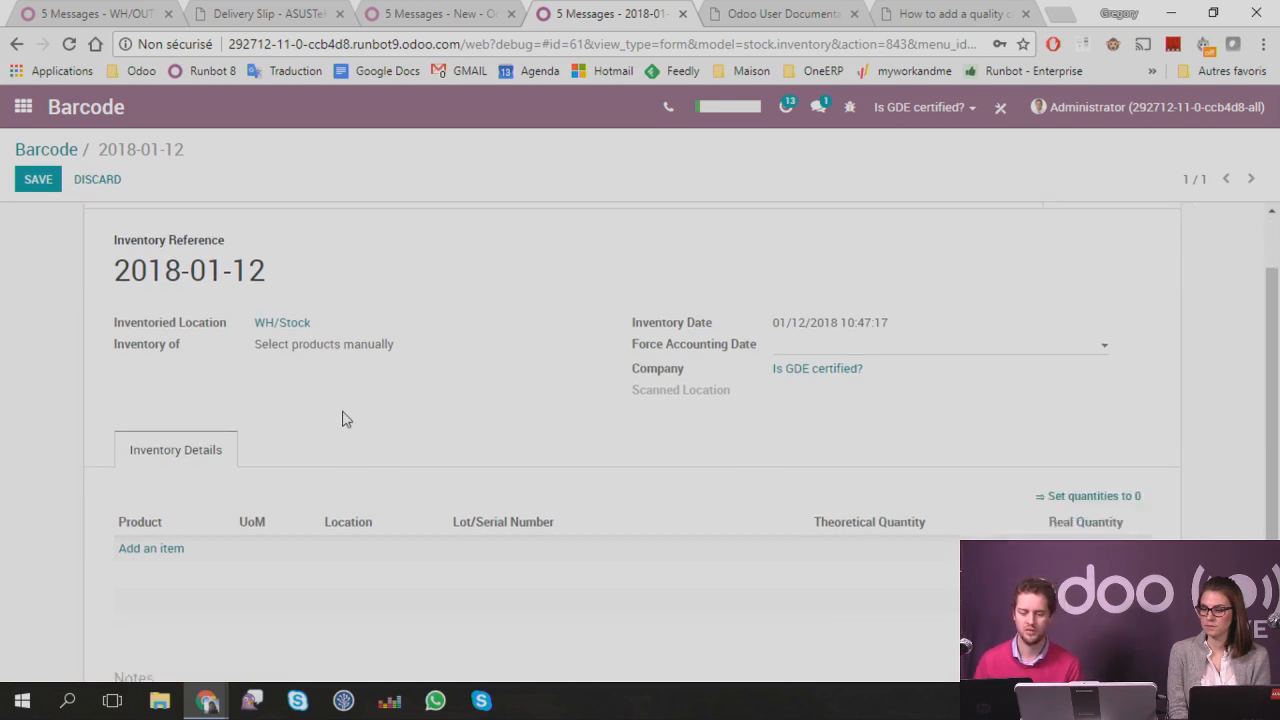
scroll(43, 413, "up", 3)
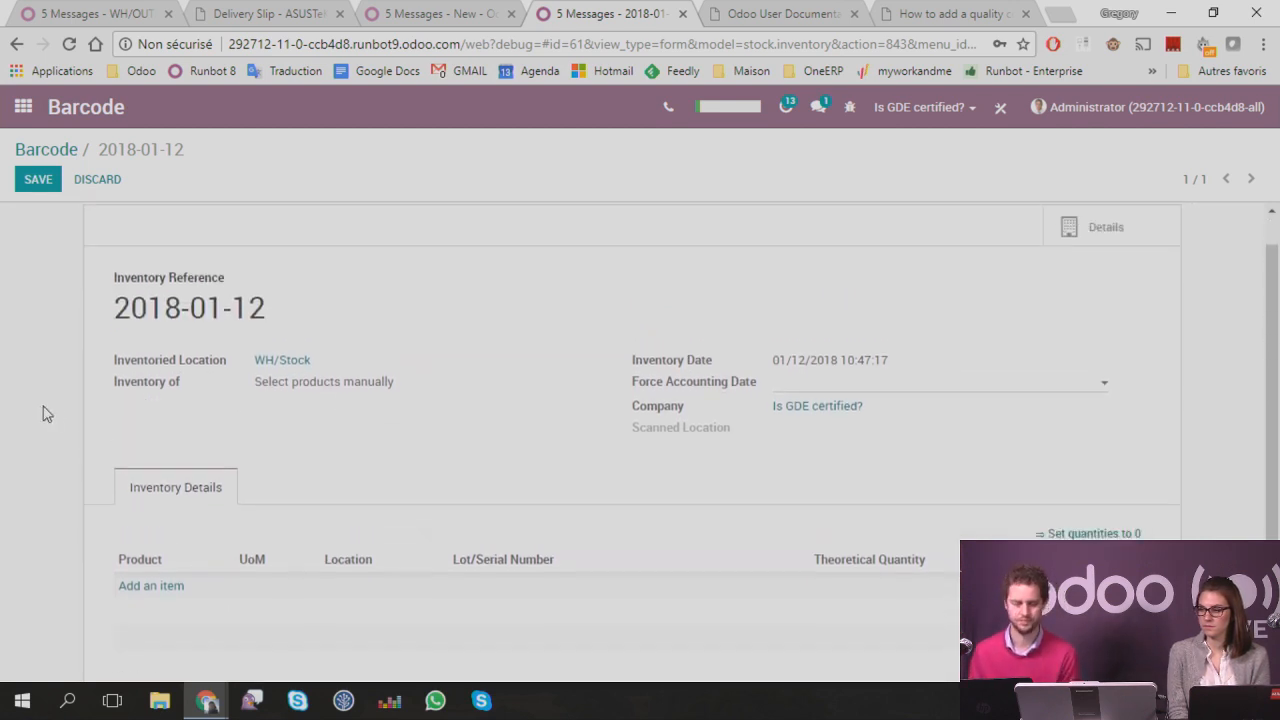
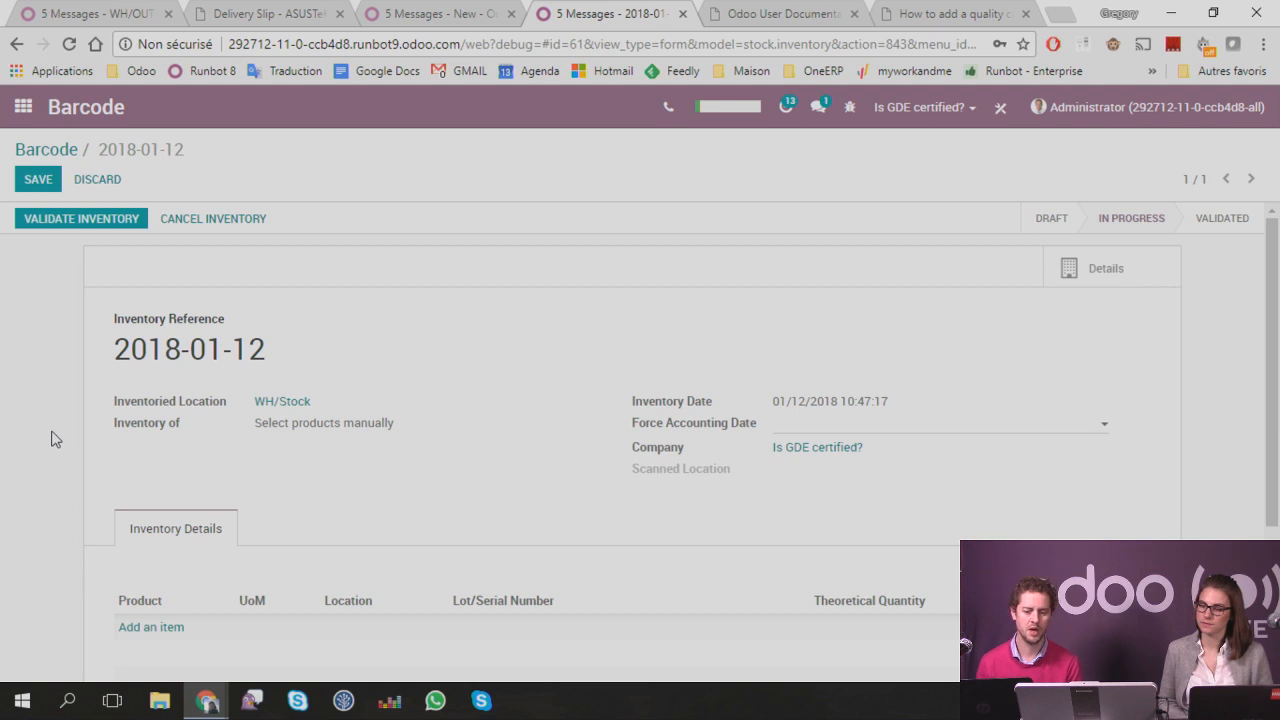
Step: Open the reordering rules in the Inventory app and start a new rule
left_click(22, 108)
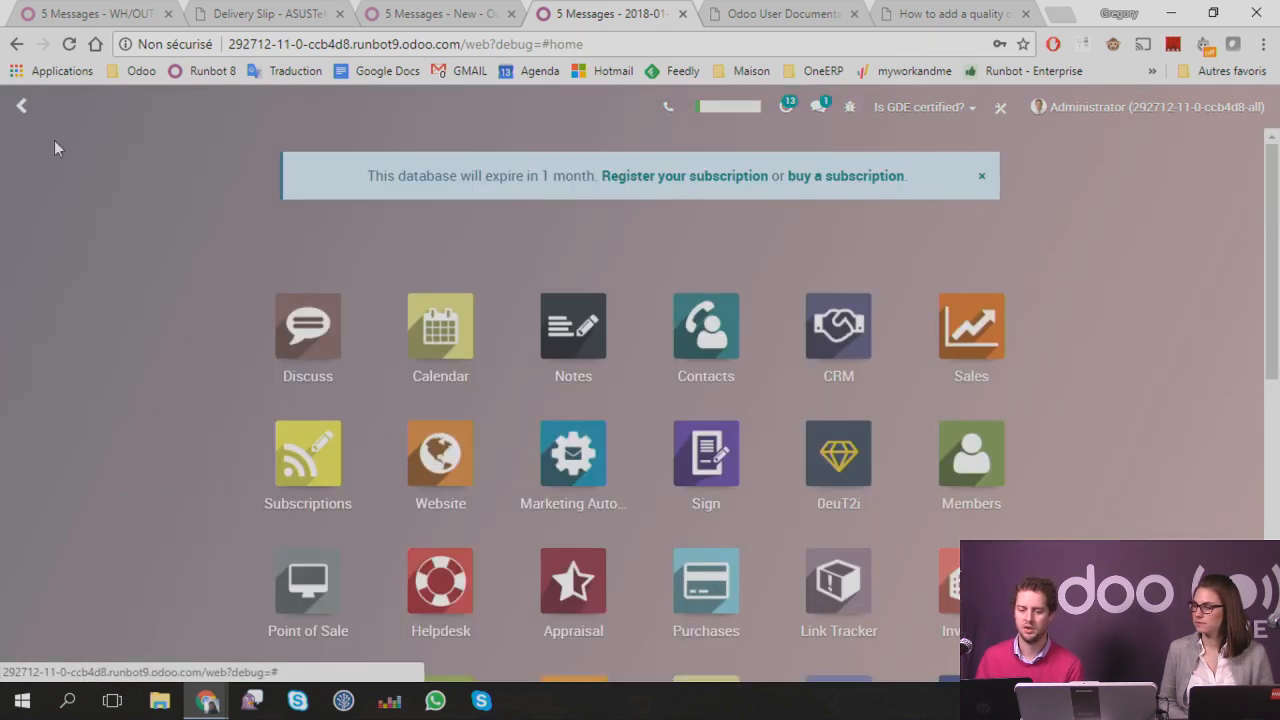
scroll(722, 460, "down", 2)
left_click(975, 392)
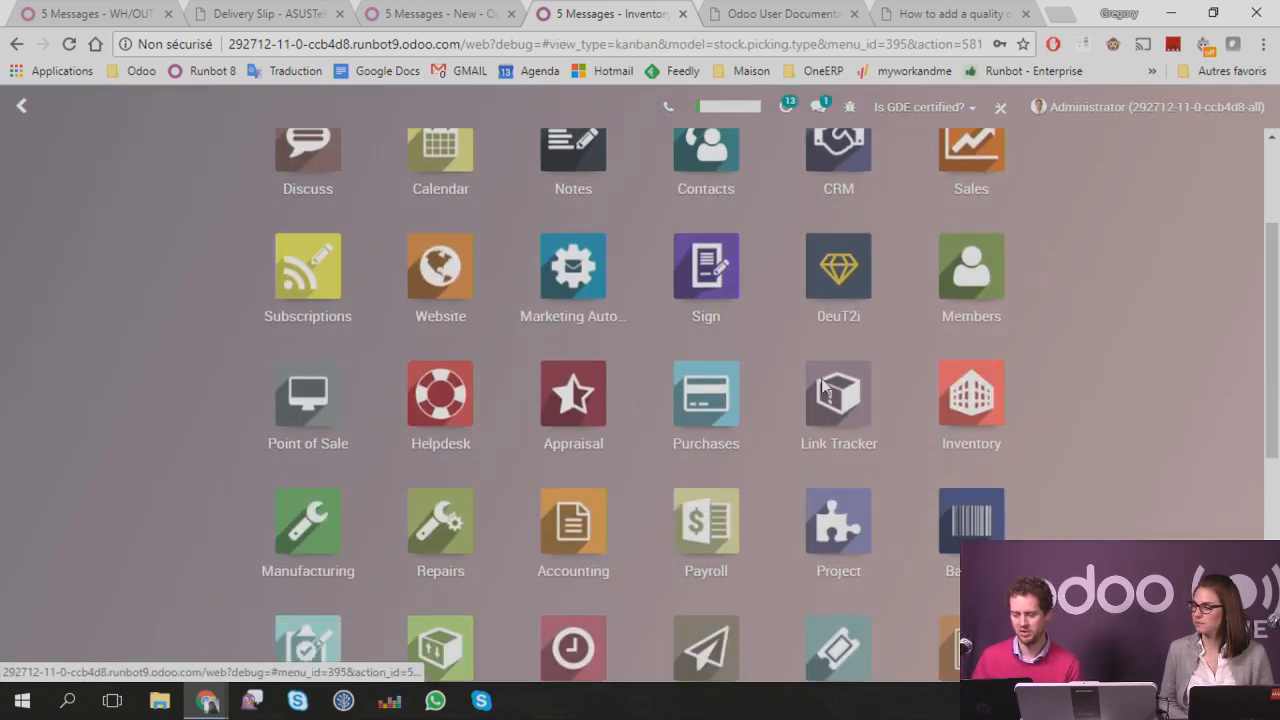
left_click(282, 110)
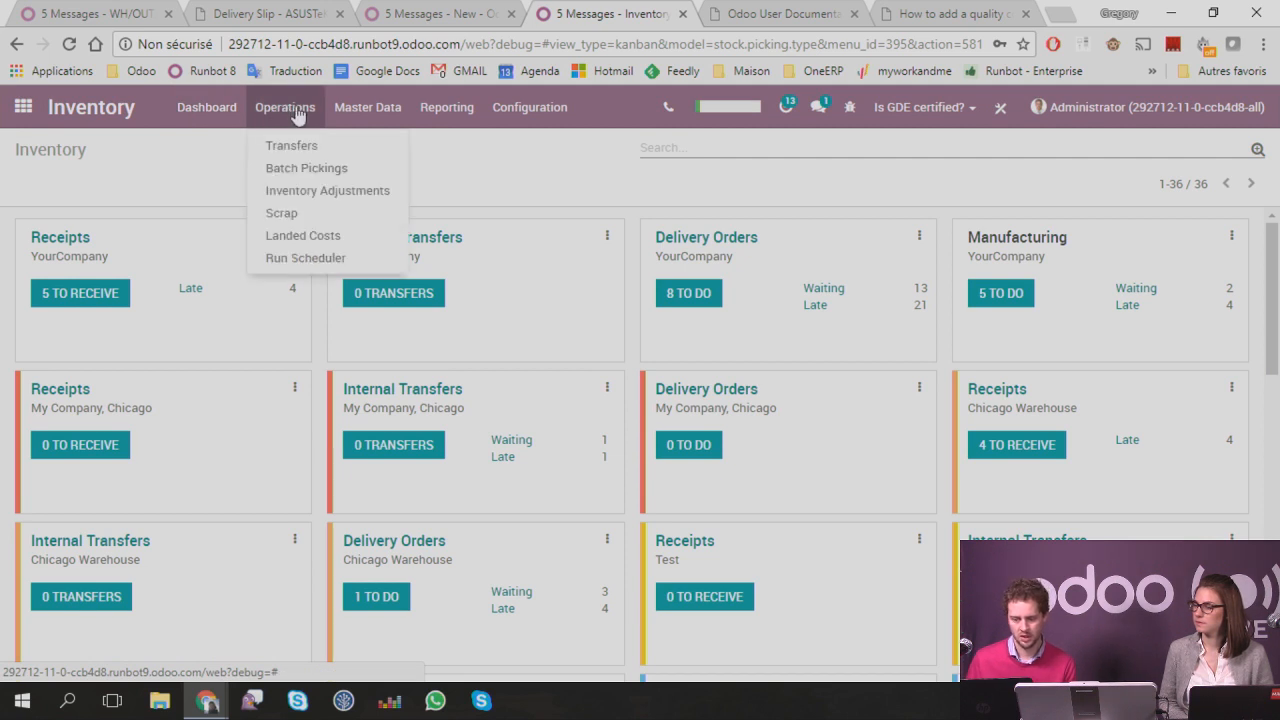
mouse_move(353, 118)
left_click(392, 191)
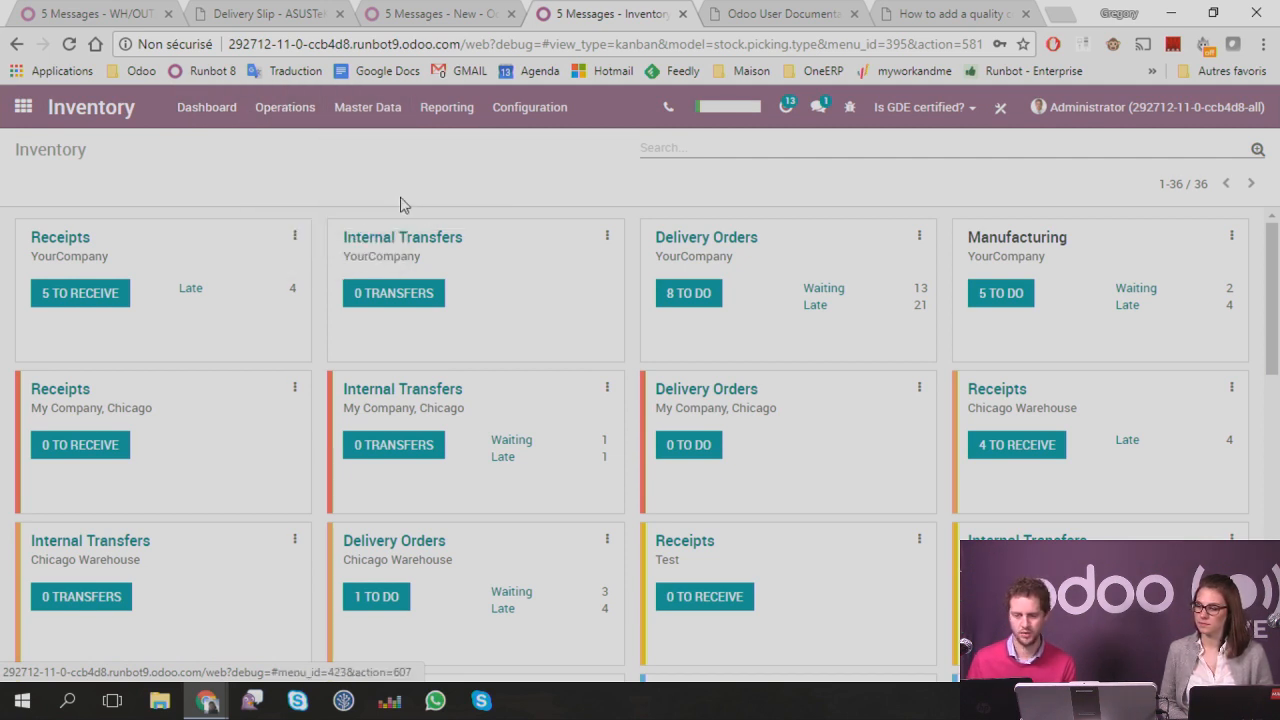
left_click(44, 186)
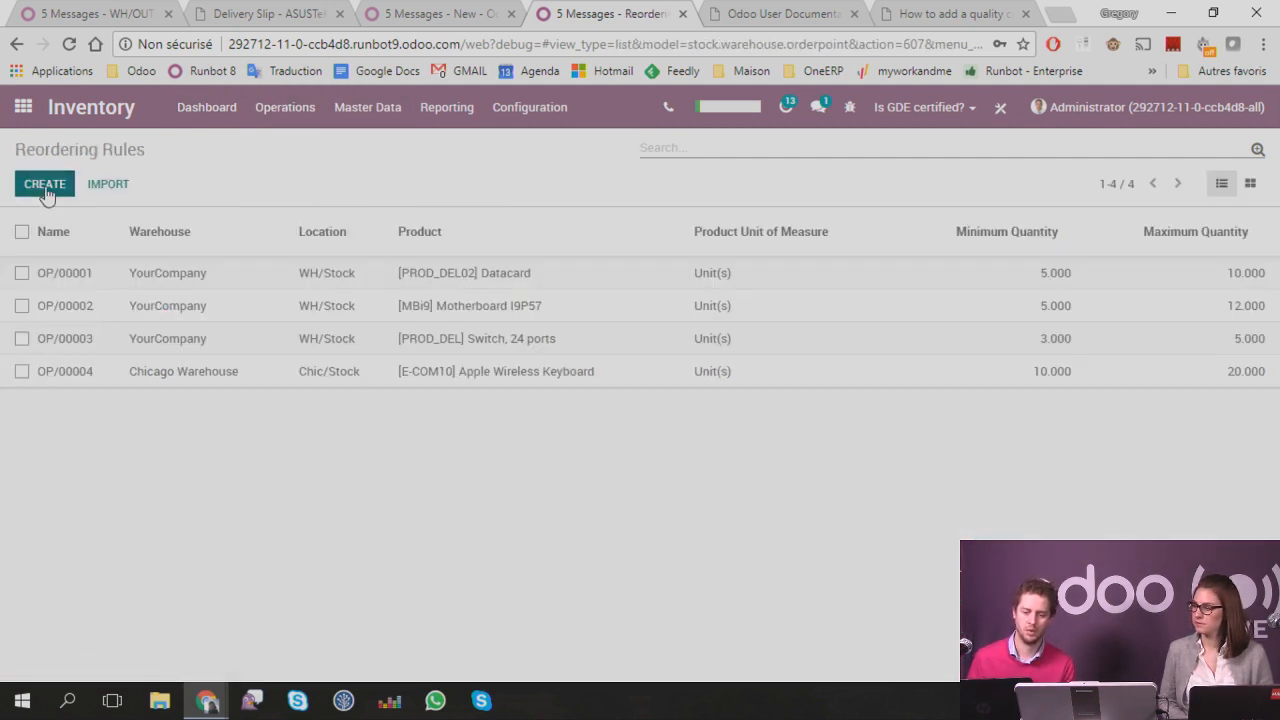
left_click(409, 340)
left_click(108, 378)
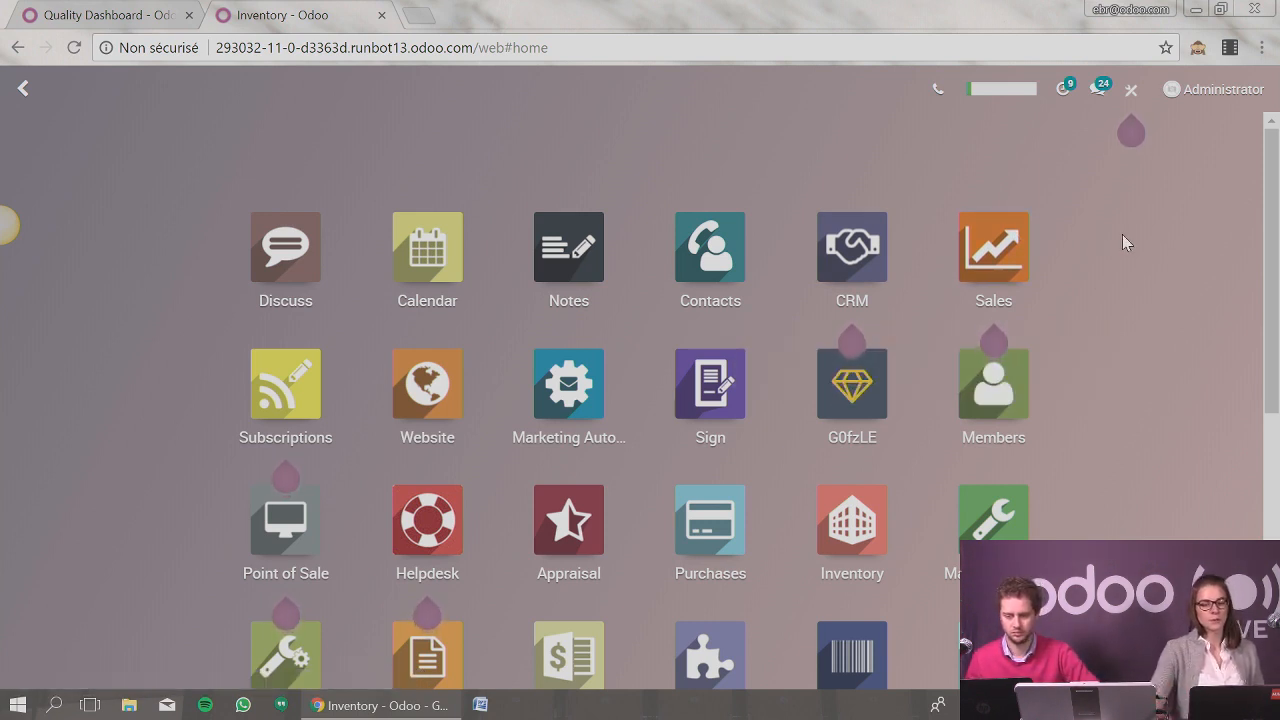
Step: View the pipeline in the CRM app and the quotations list in the Sales app
left_click(870, 236)
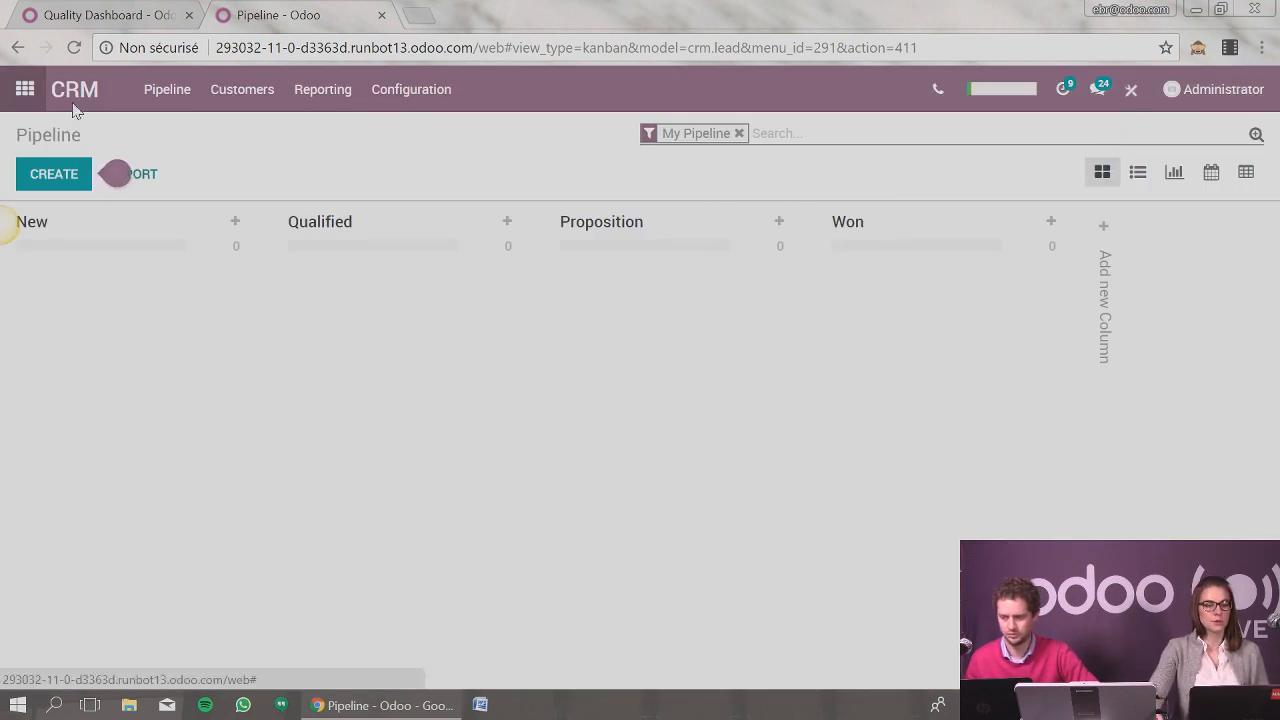
left_click(25, 92)
left_click(1036, 252)
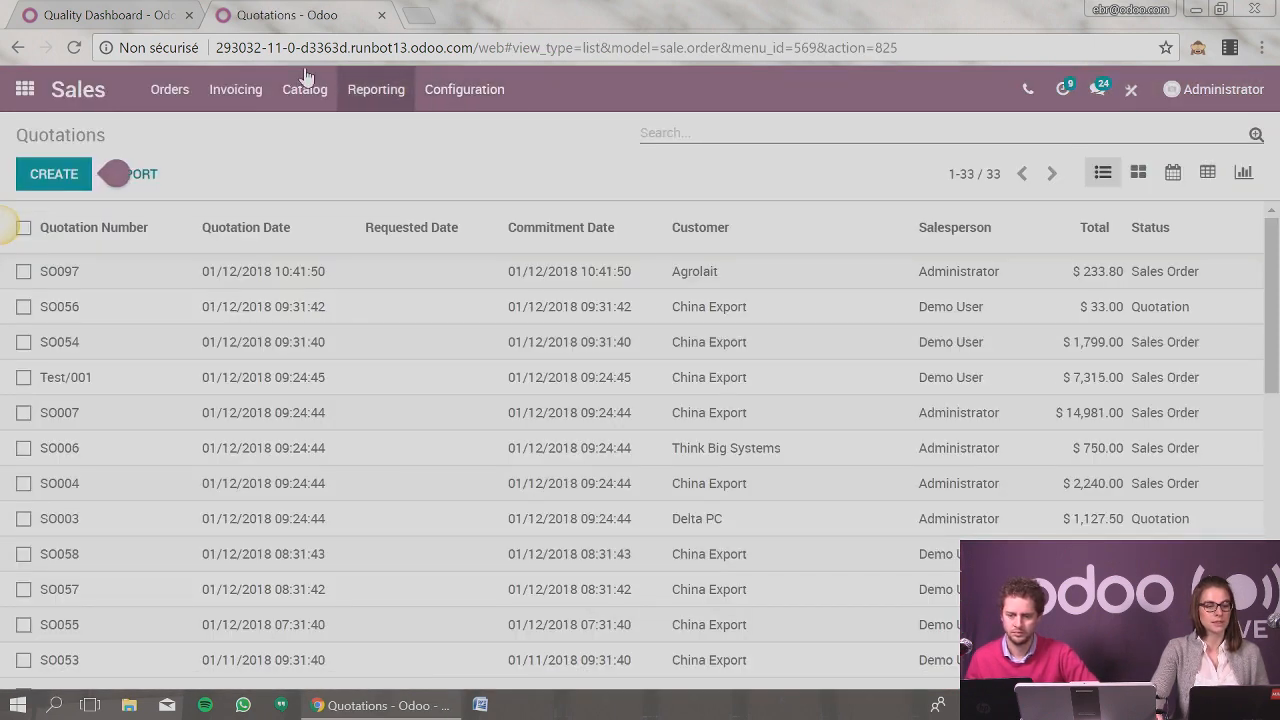
left_click(185, 104)
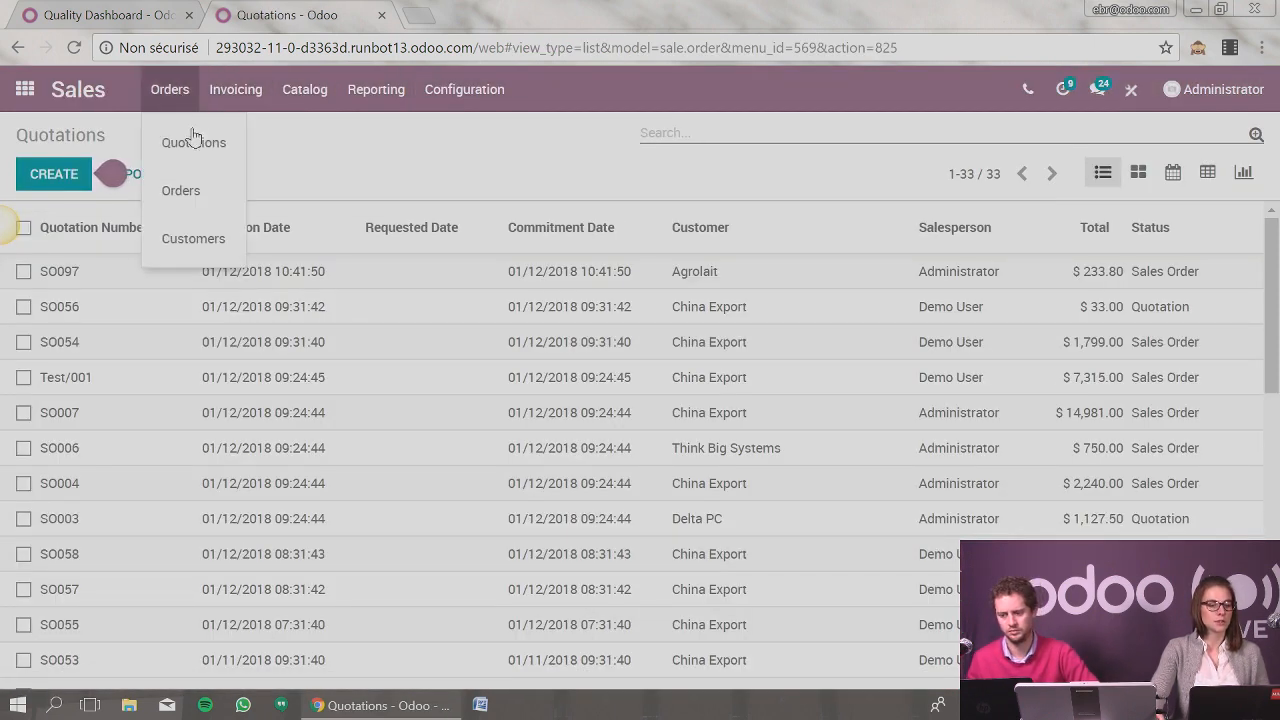
Step: View the customers in the CRM app and the campaigns in Marketing Automation, ending at the overview of all apps
left_click(24, 89)
left_click(869, 246)
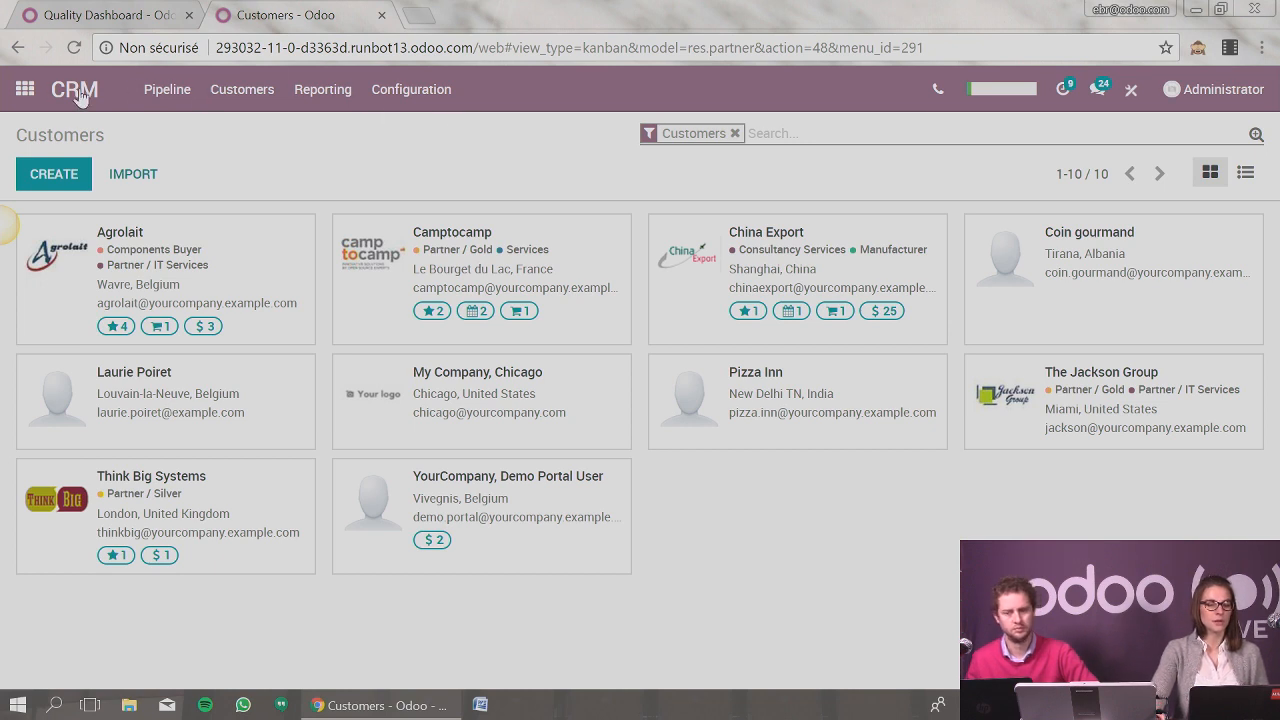
left_click(28, 92)
scroll(112, 242, "down", 1)
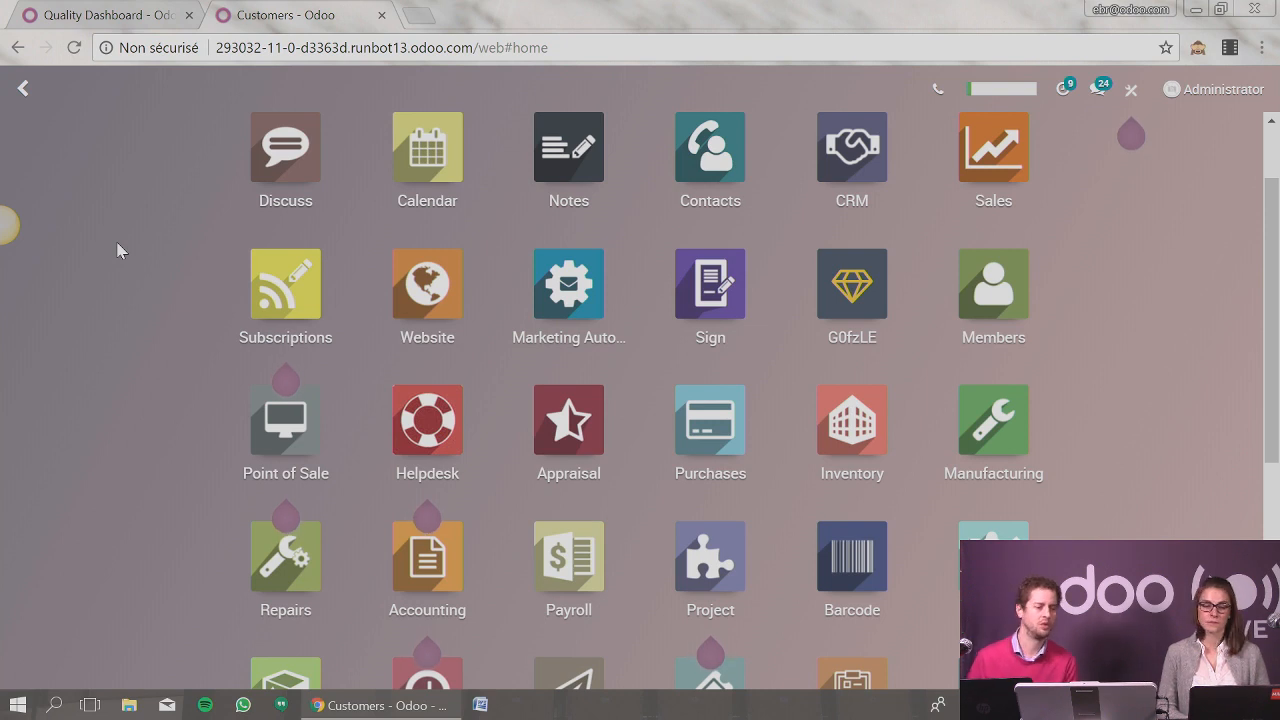
left_click(587, 300)
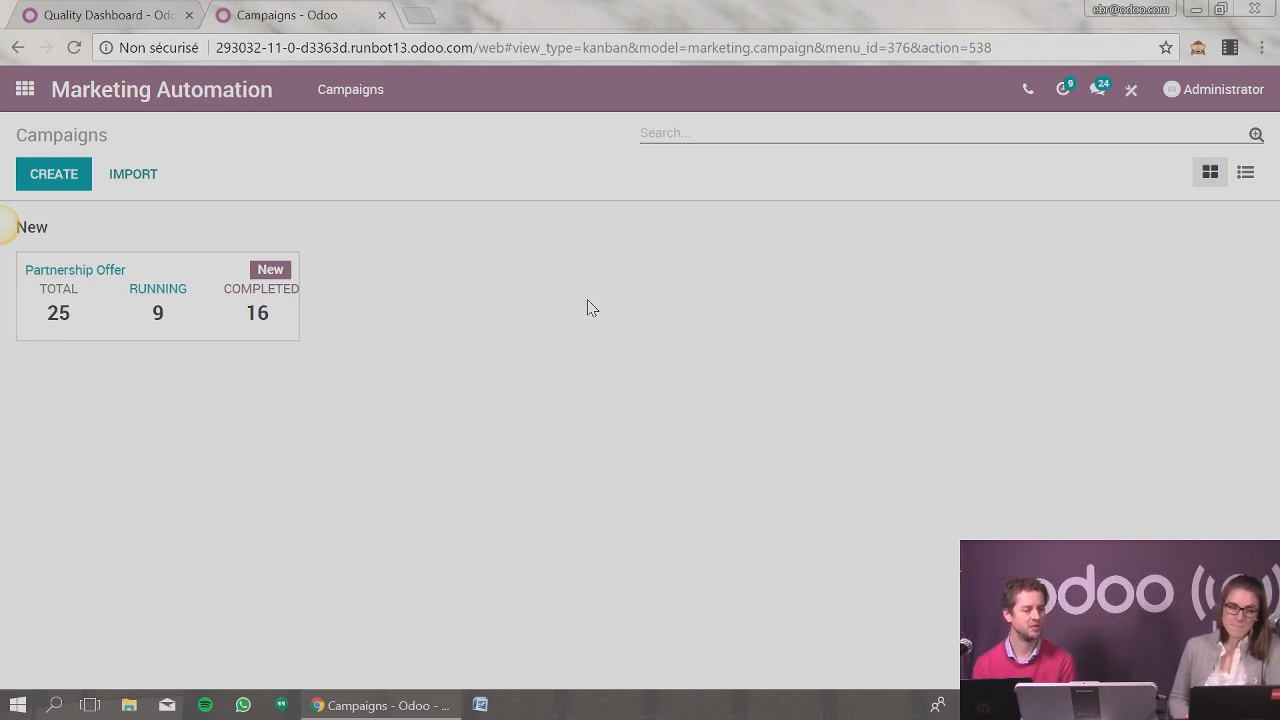
left_click(25, 89)
scroll(170, 480, "down", 5)
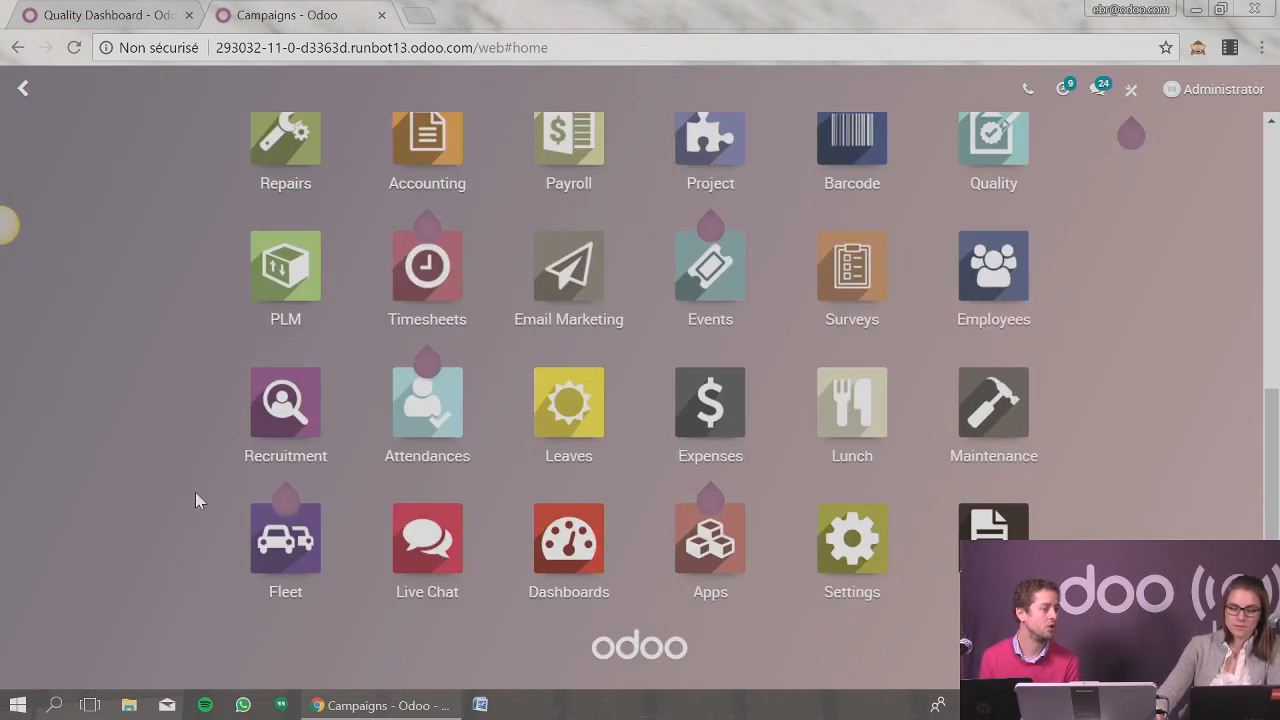
Step: Load the Italian / Italiano translation from the Settings app and dismiss the installation notice
left_click(835, 547)
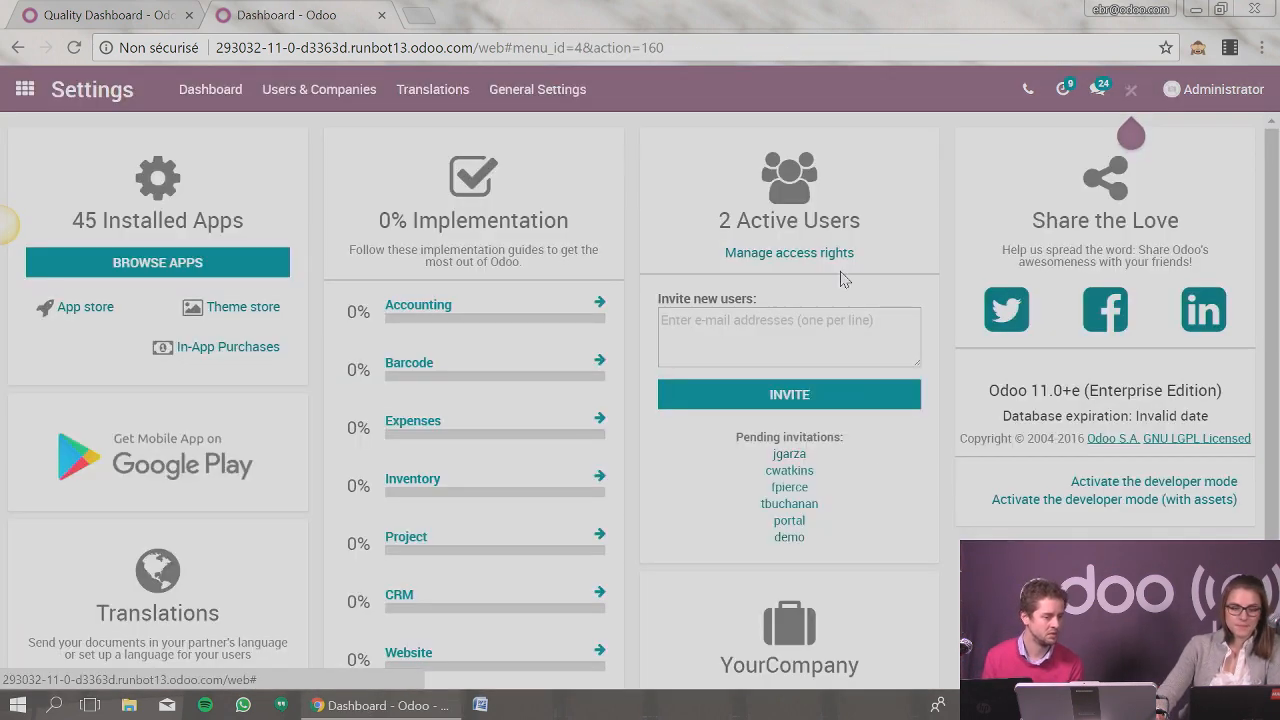
left_click(440, 95)
left_click(450, 190)
left_click(458, 186)
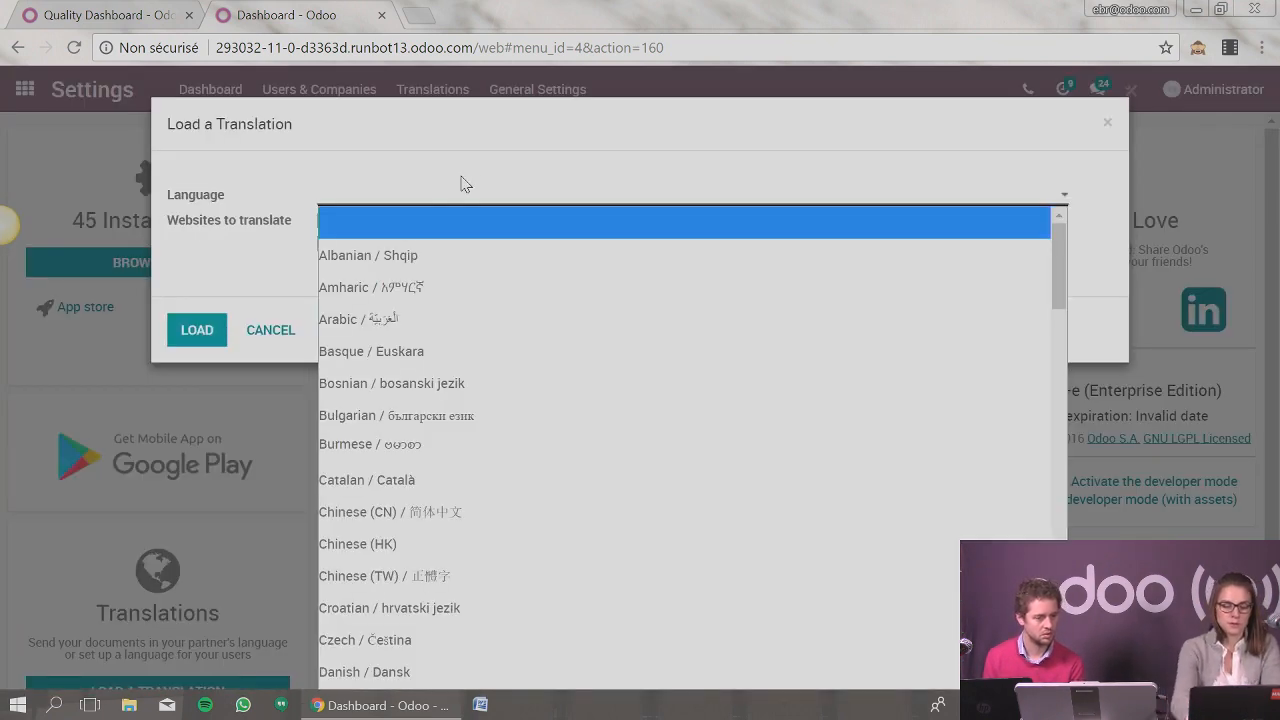
type("ita")
key("Return")
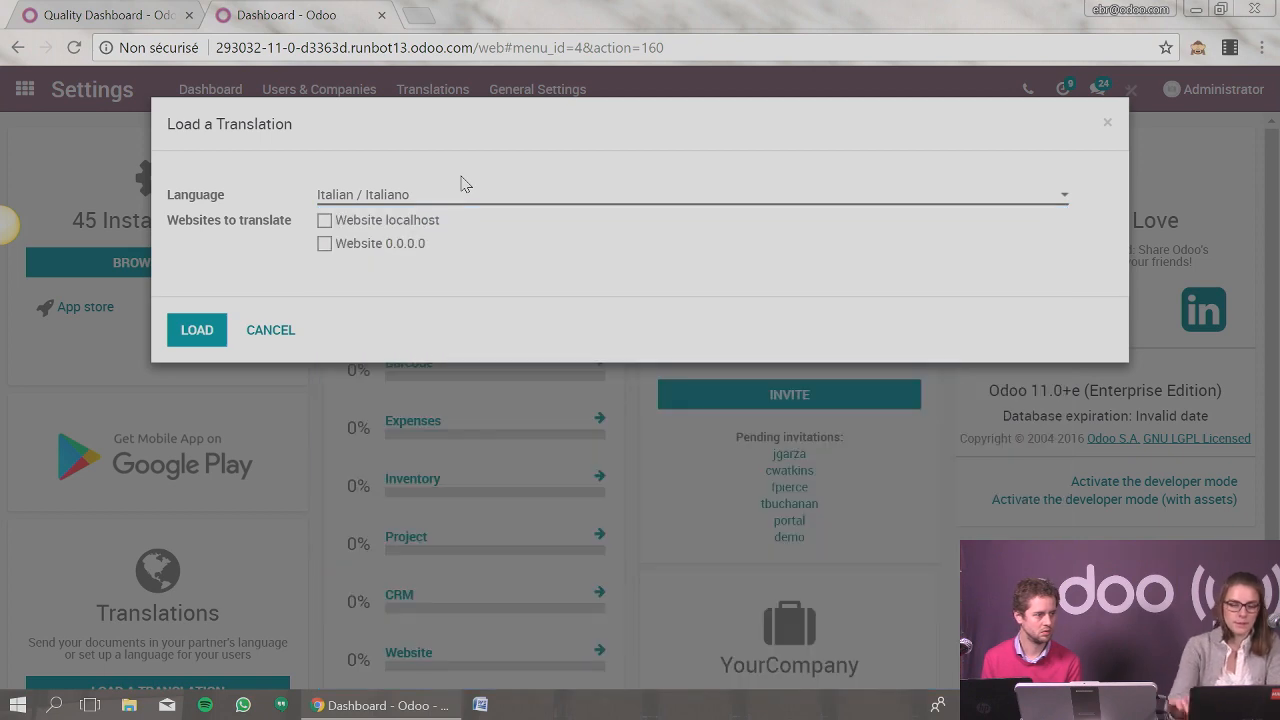
left_click(197, 328)
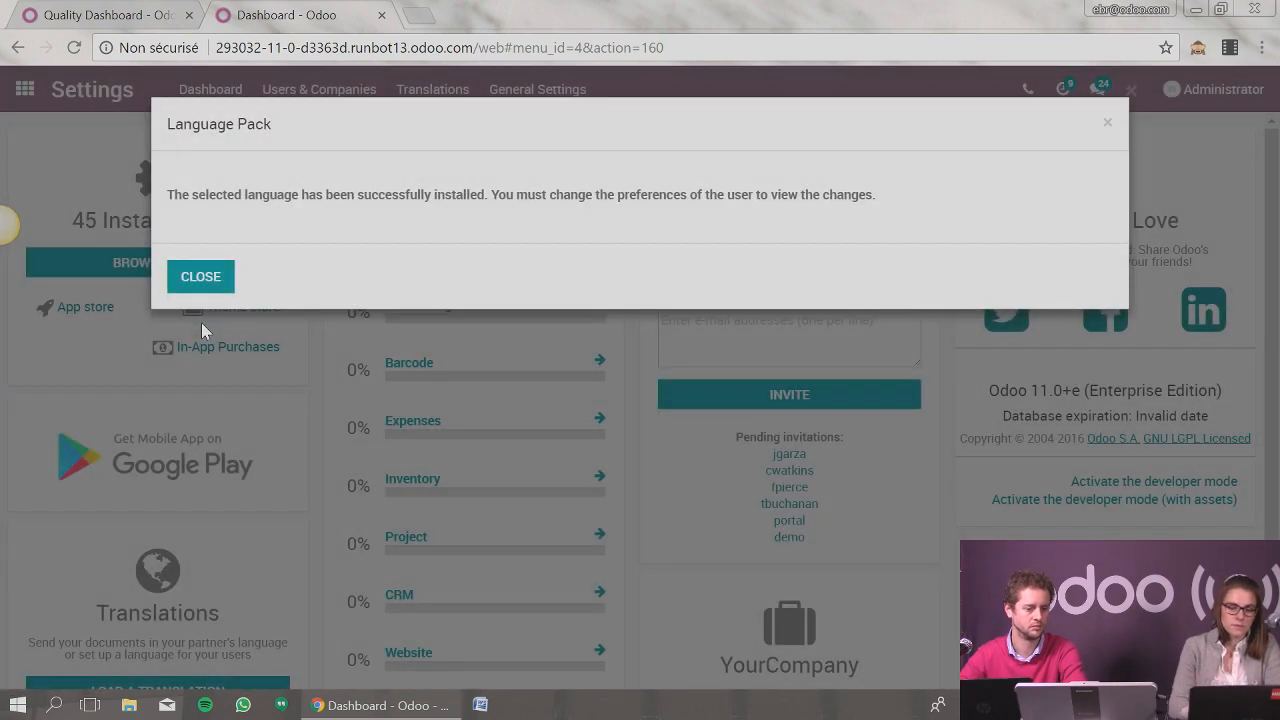
left_click(203, 284)
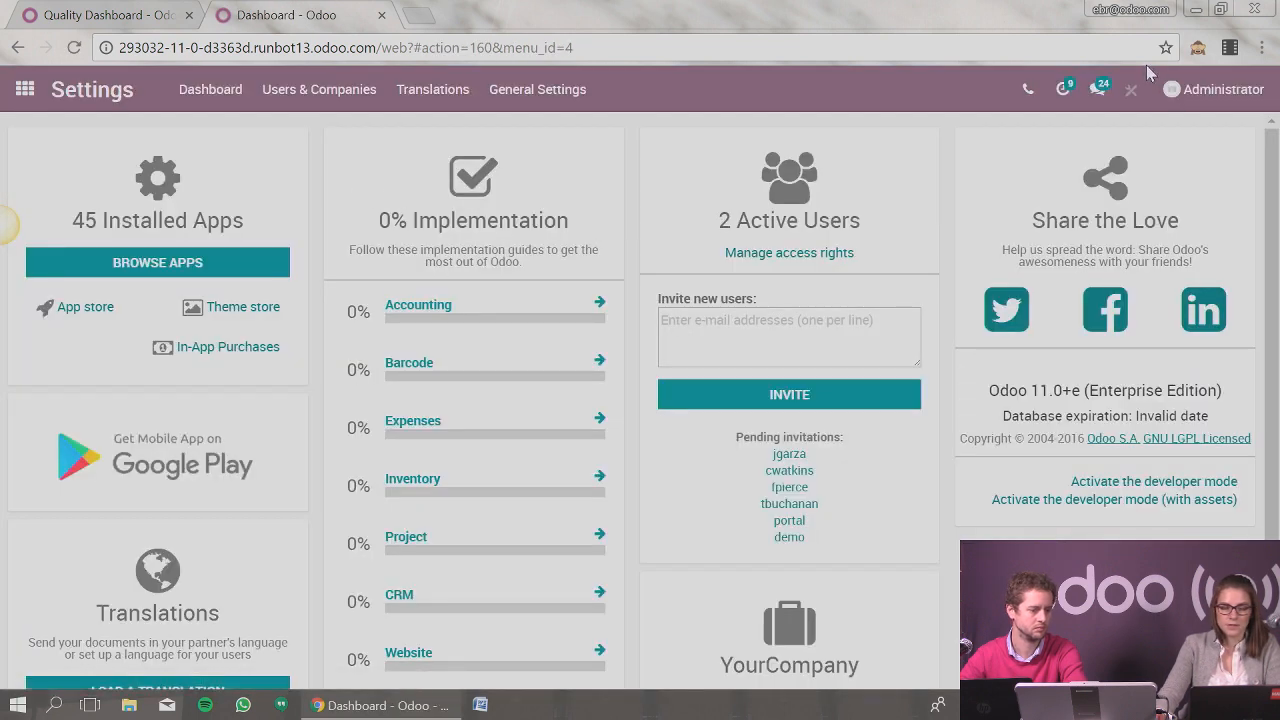
Step: Set the Administrator's preferred language to Italian / Italiano and save the preferences
left_click(1222, 95)
left_click(1217, 312)
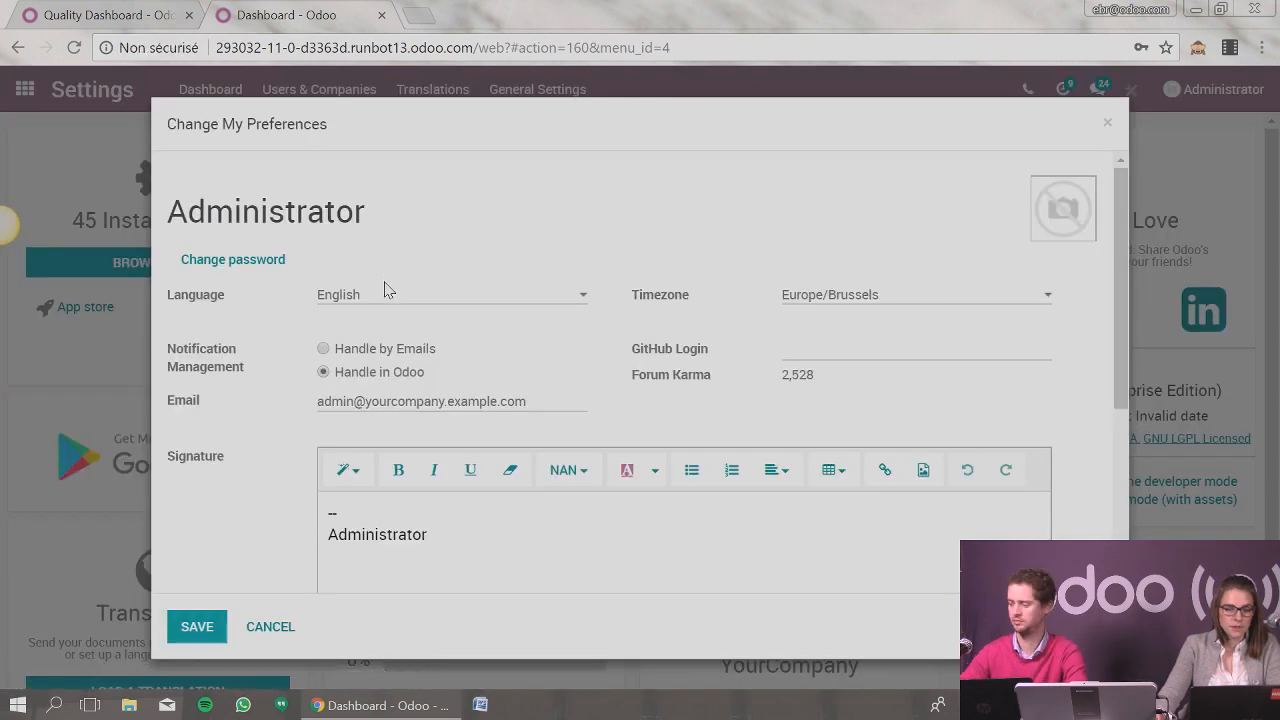
left_click(382, 298)
left_click(370, 384)
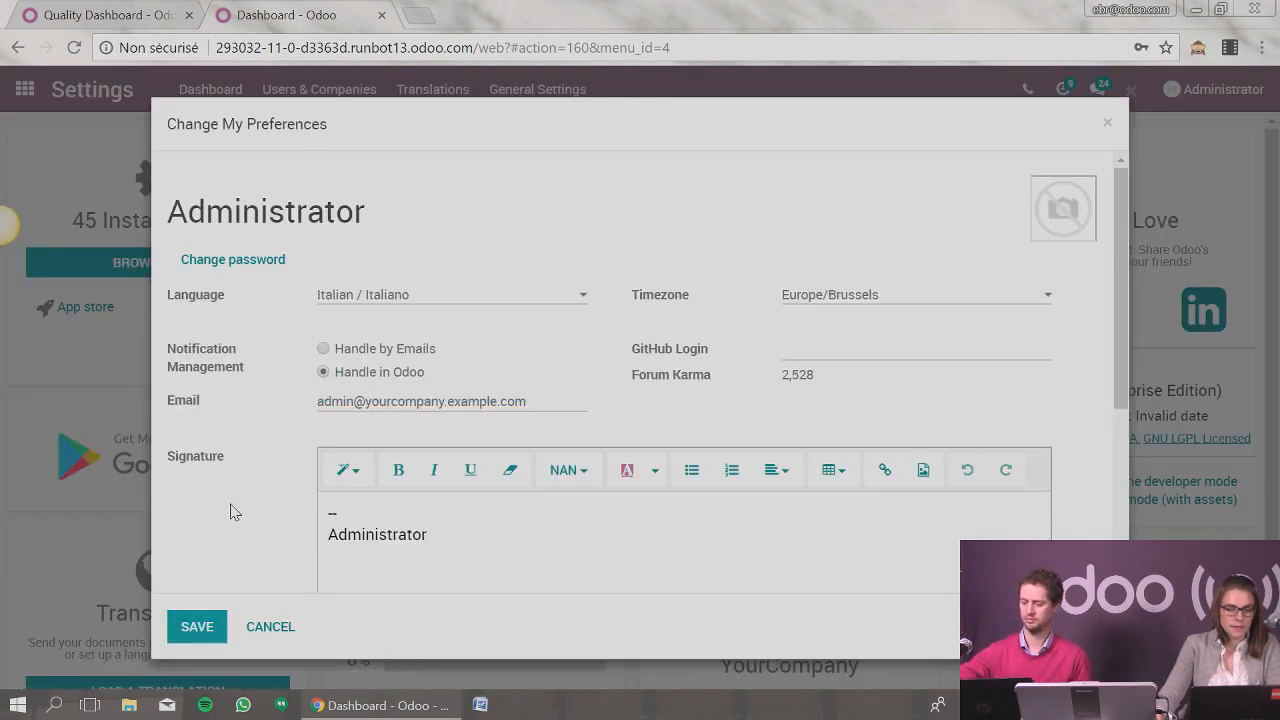
left_click(187, 630)
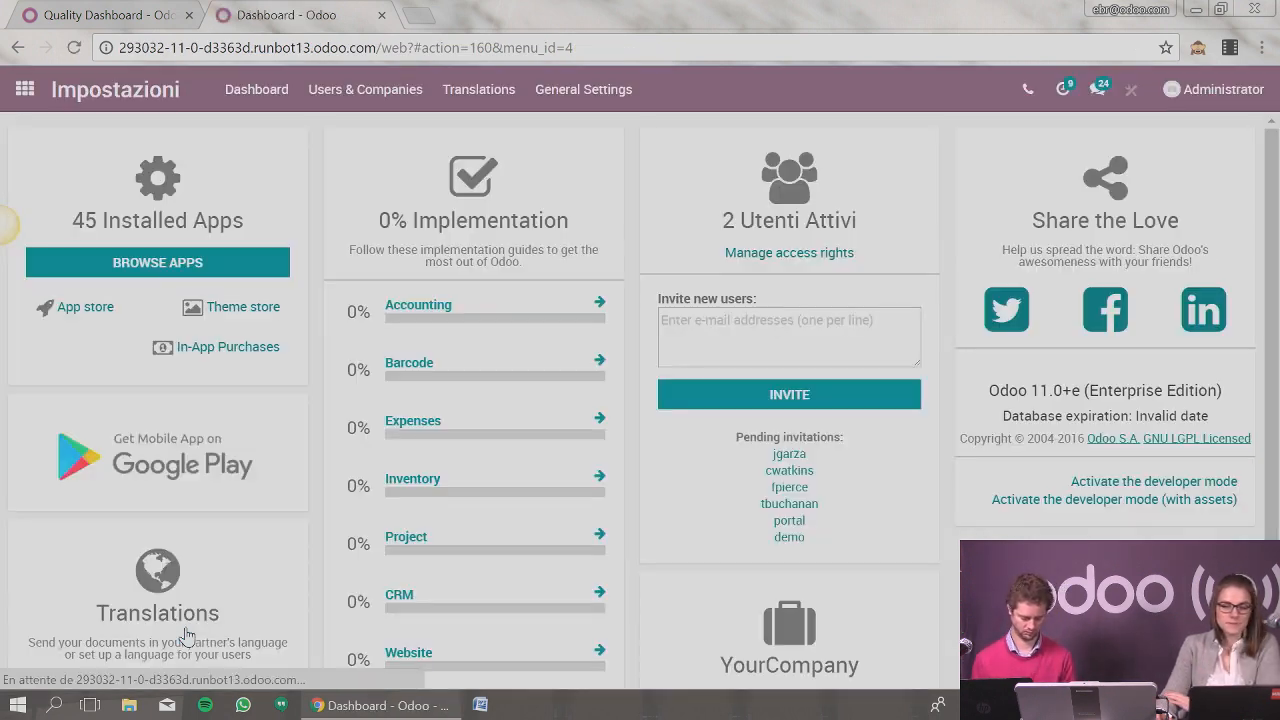
Step: Start a new contact in the Contatti app and examine the IVA label on its form
left_click(25, 92)
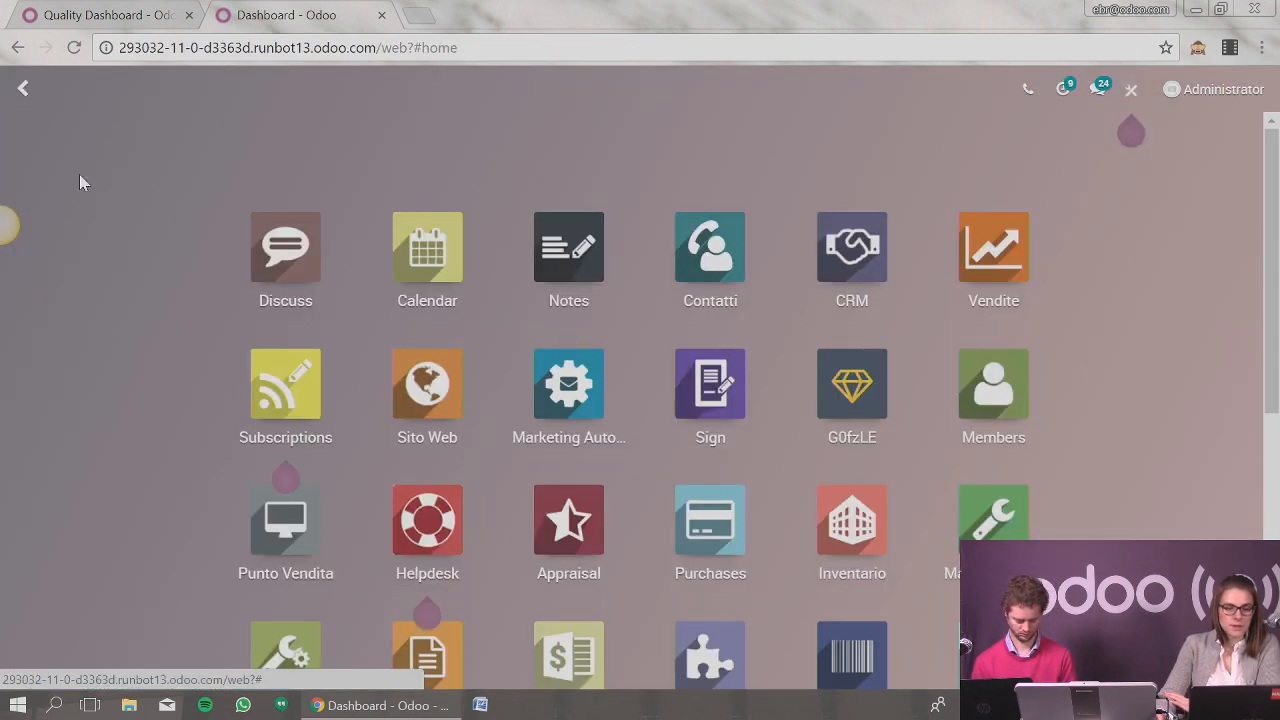
left_click(710, 250)
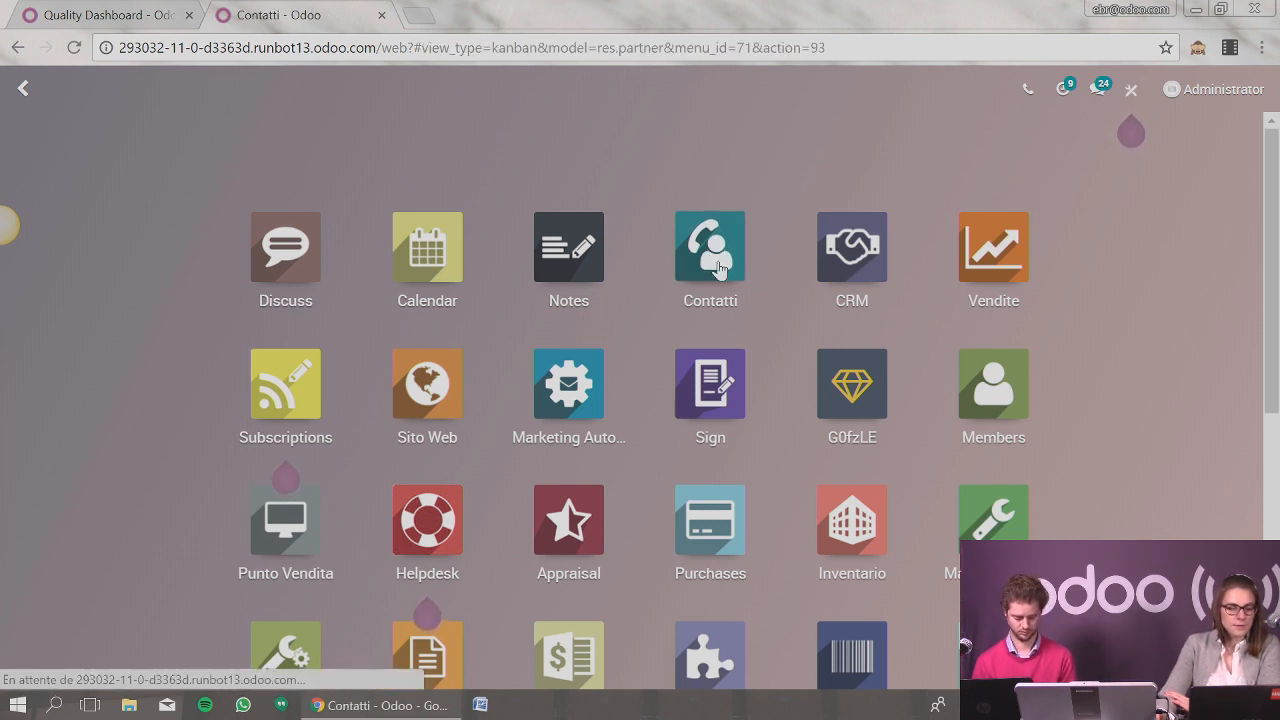
left_click(60, 177)
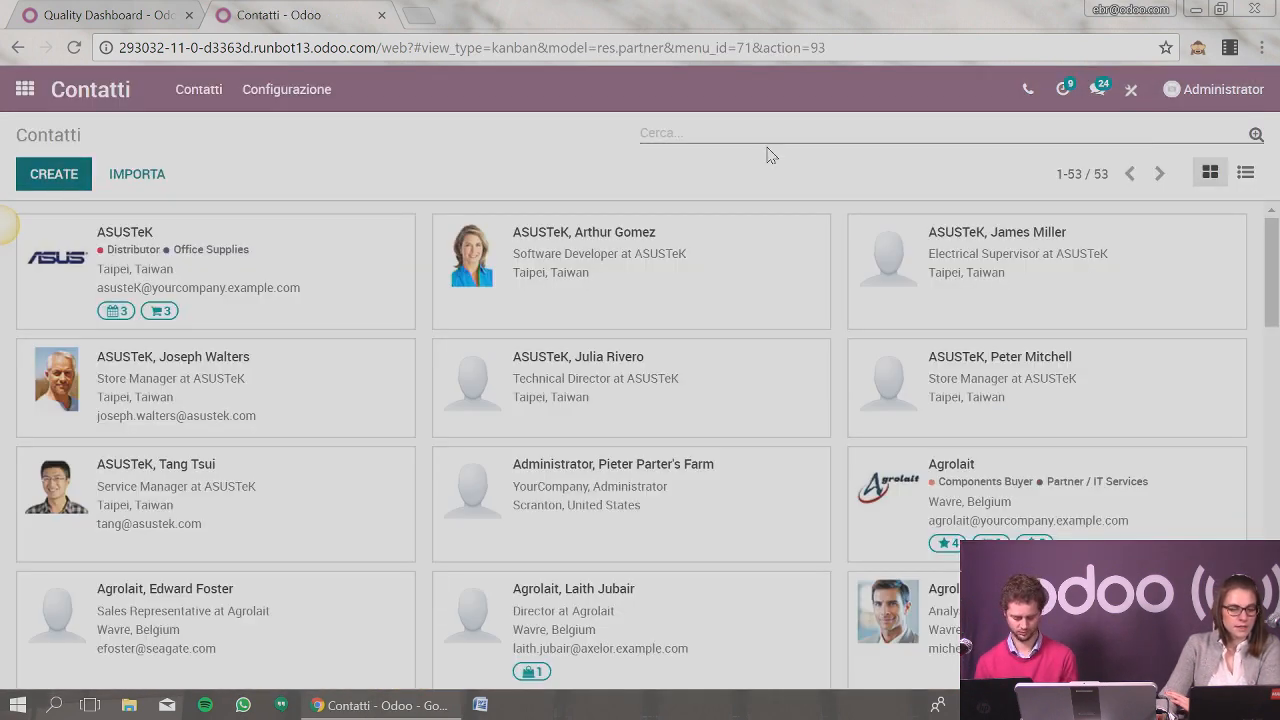
scroll(258, 328, "down", 1)
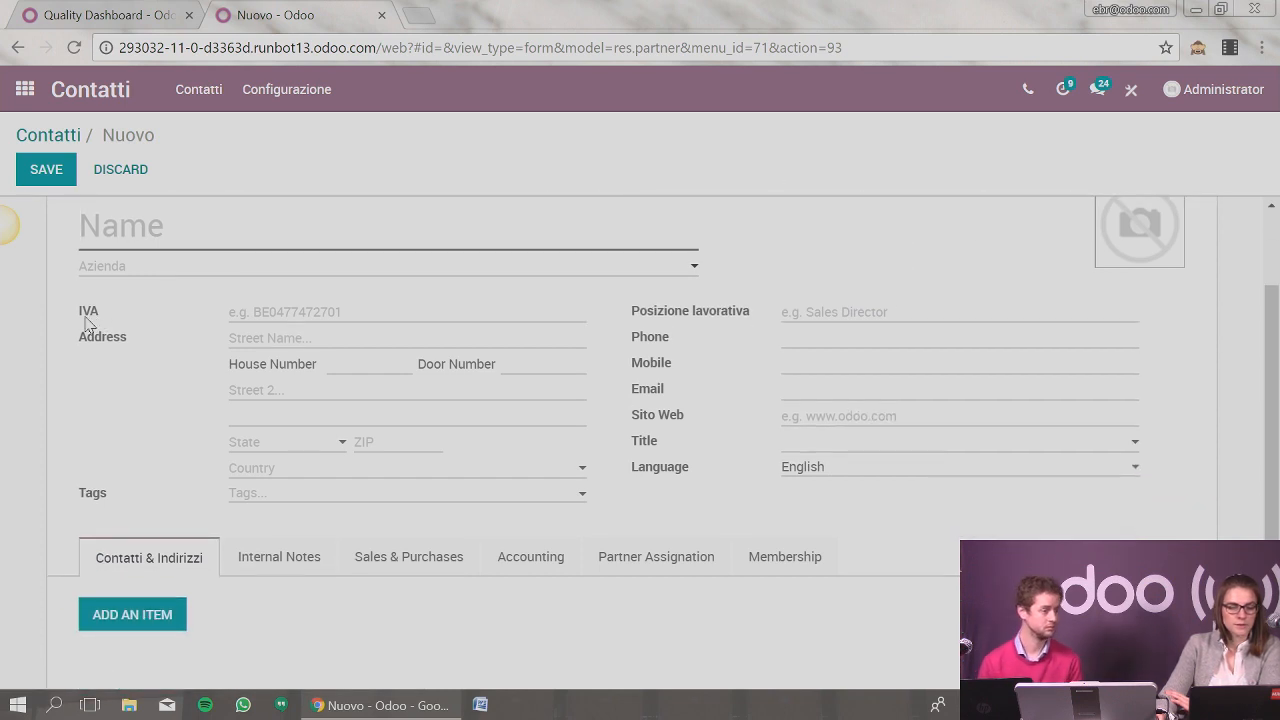
left_click_drag(80, 313, 105, 318)
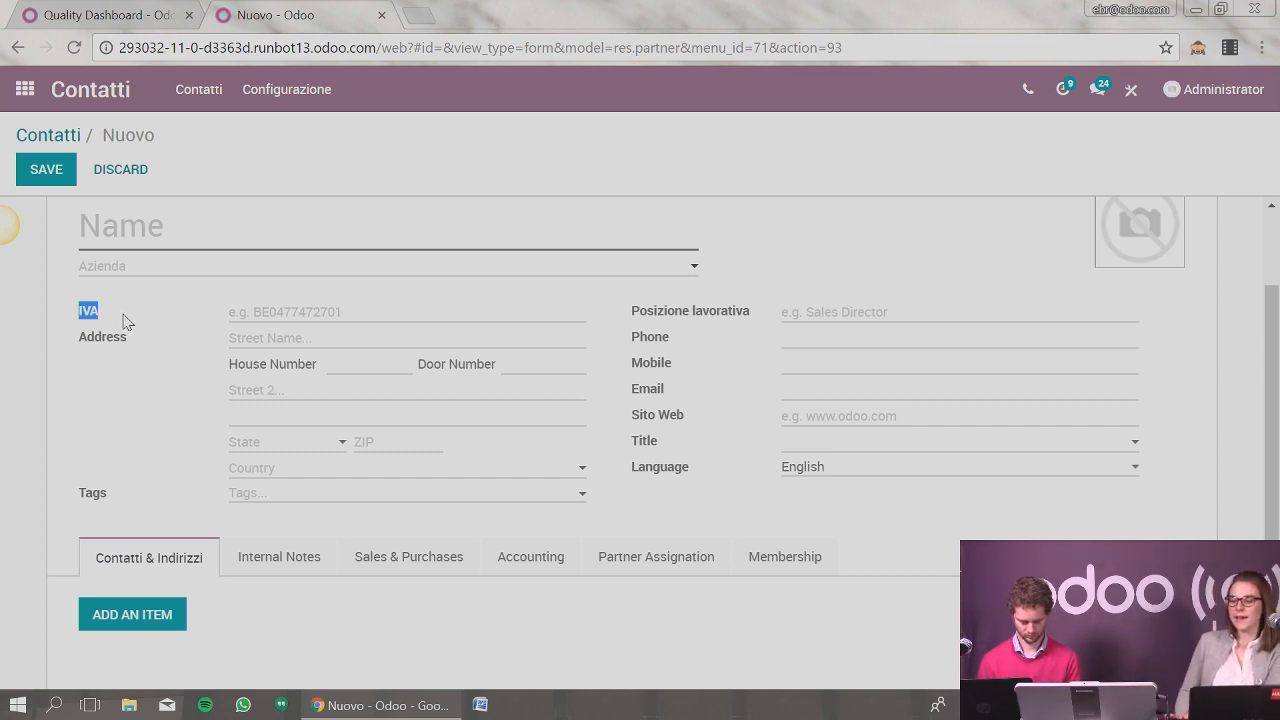
left_click(125, 316)
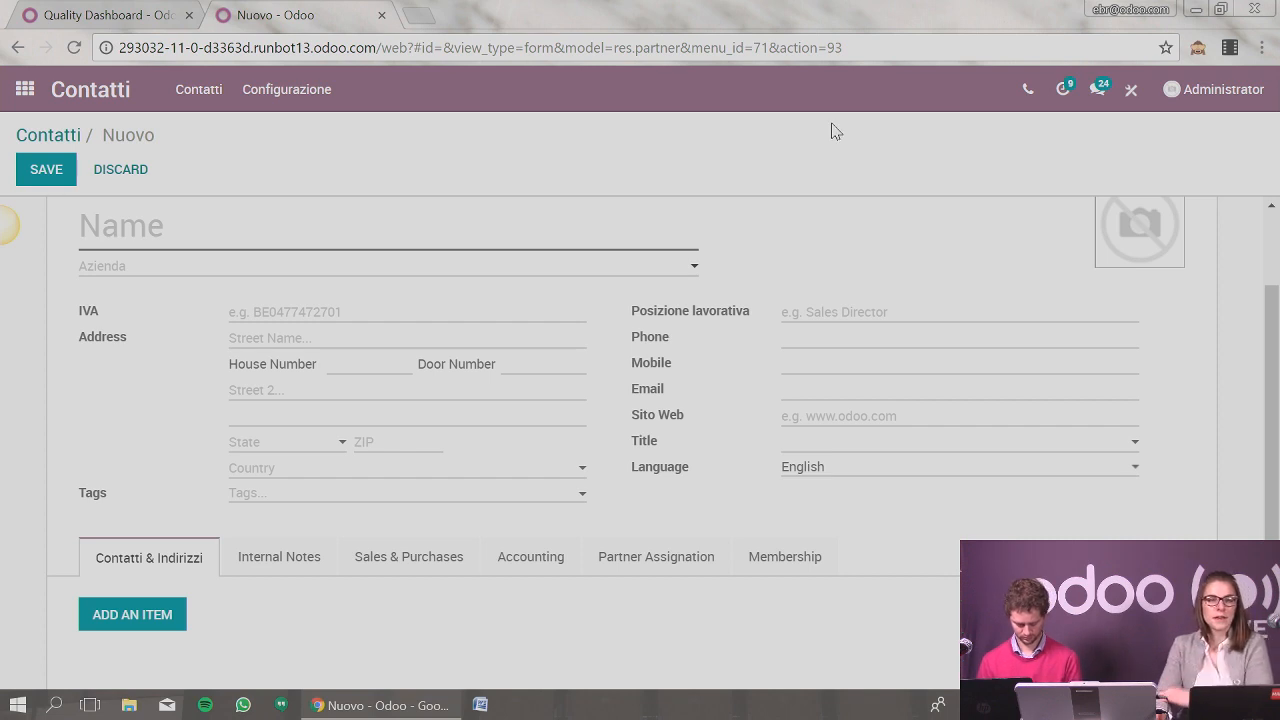
left_click(1210, 89)
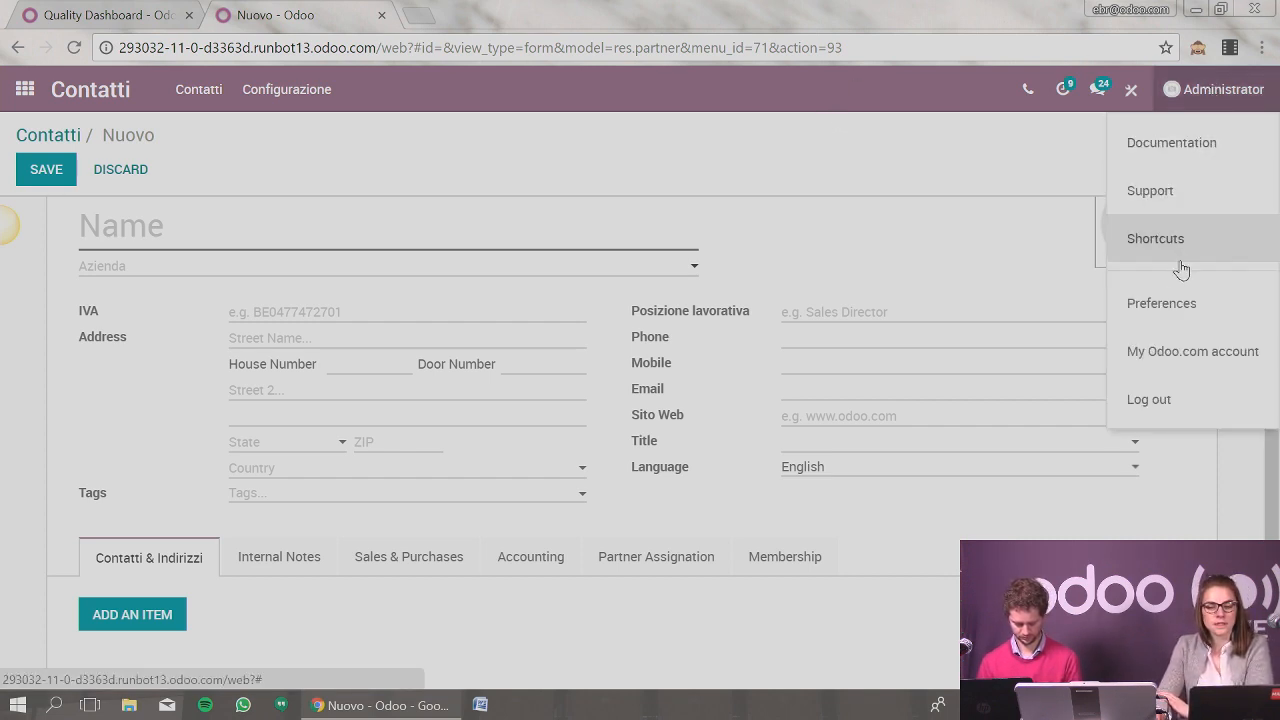
left_click(1170, 308)
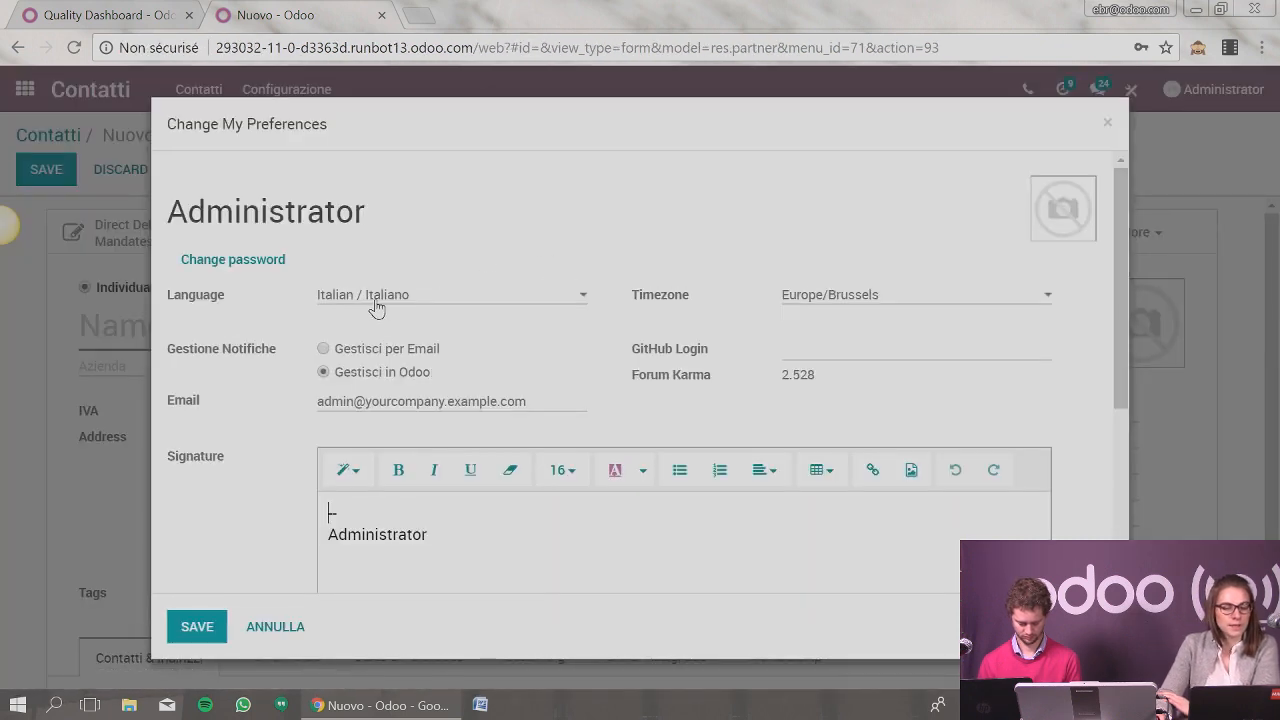
left_click(273, 630)
double_click(92, 412)
left_click(121, 493)
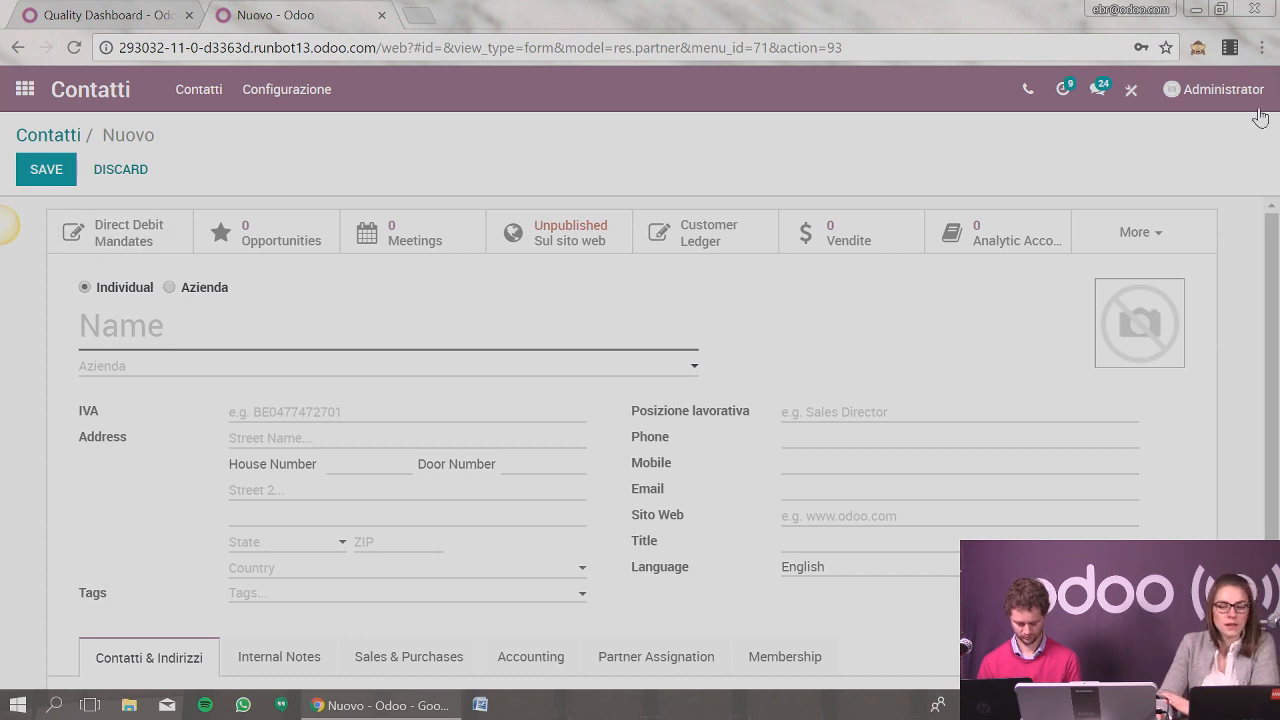
Step: Set the Administrator's preferred language to English and save the preferences
left_click(1220, 89)
left_click(1160, 300)
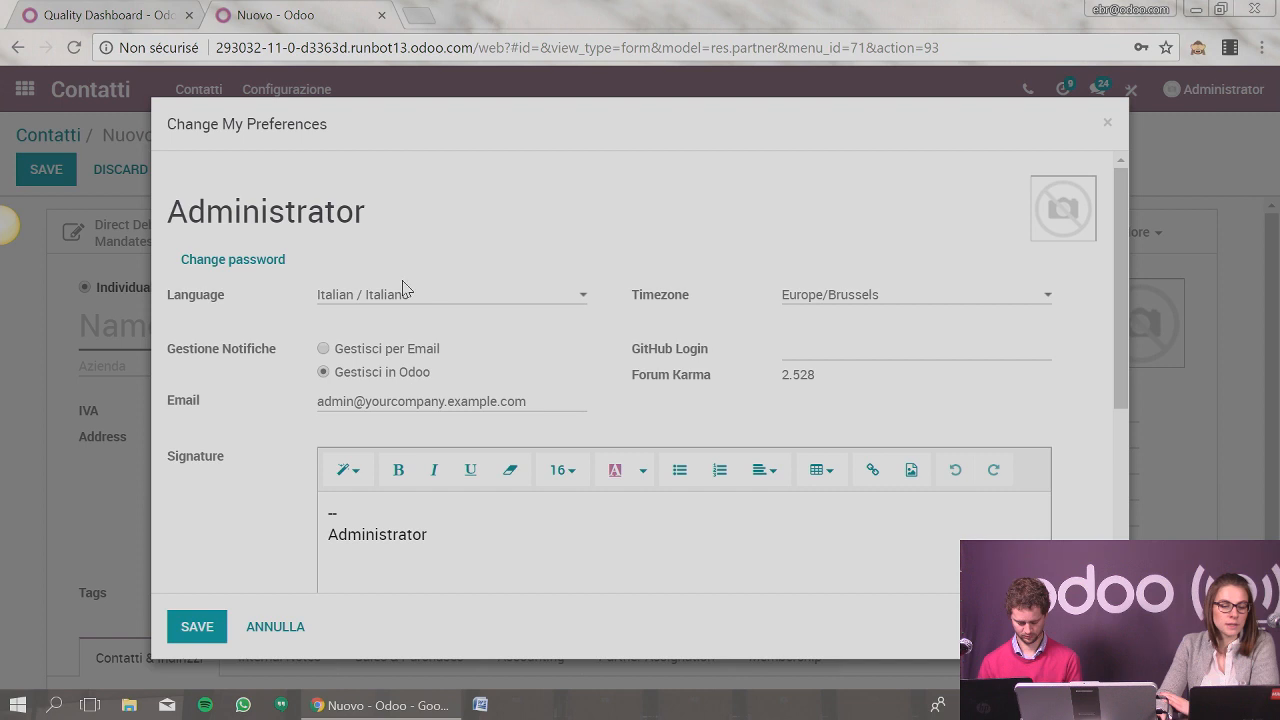
left_click(404, 296)
left_click(405, 355)
left_click(190, 628)
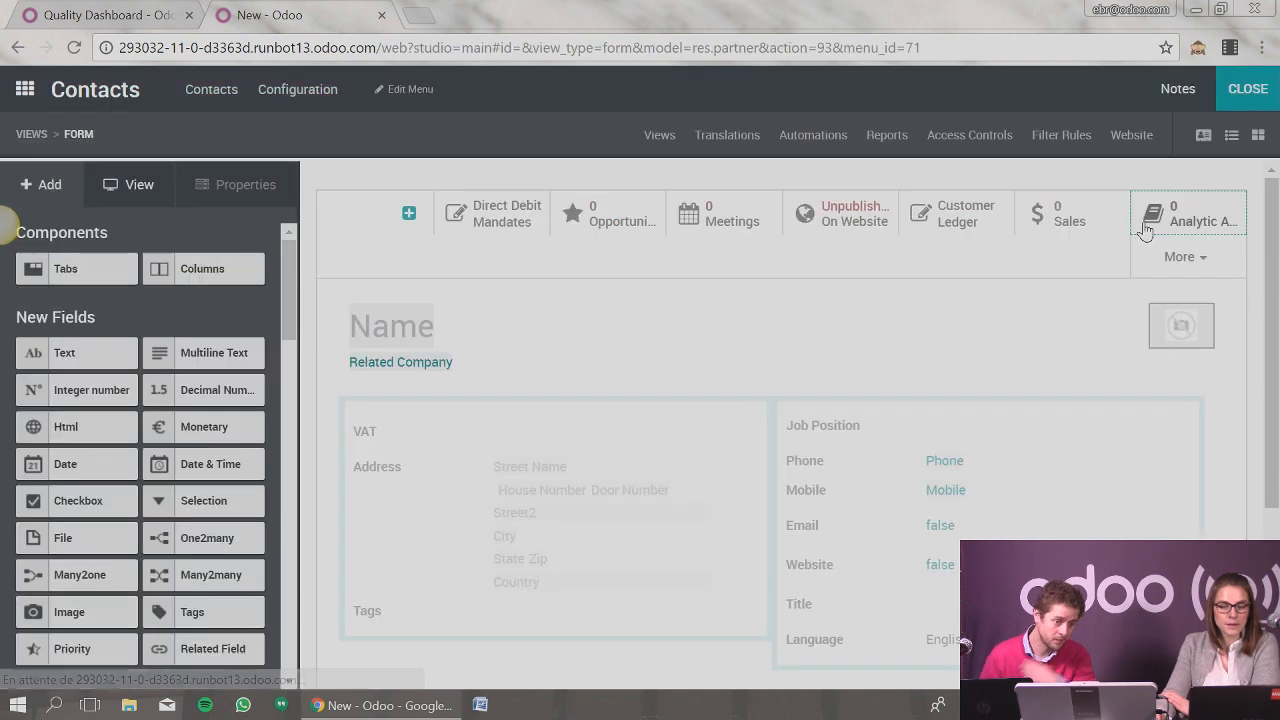
Step: Open the VAT field's properties in the contact form's Studio editor and select its label text
scroll(505, 296, "down", 1)
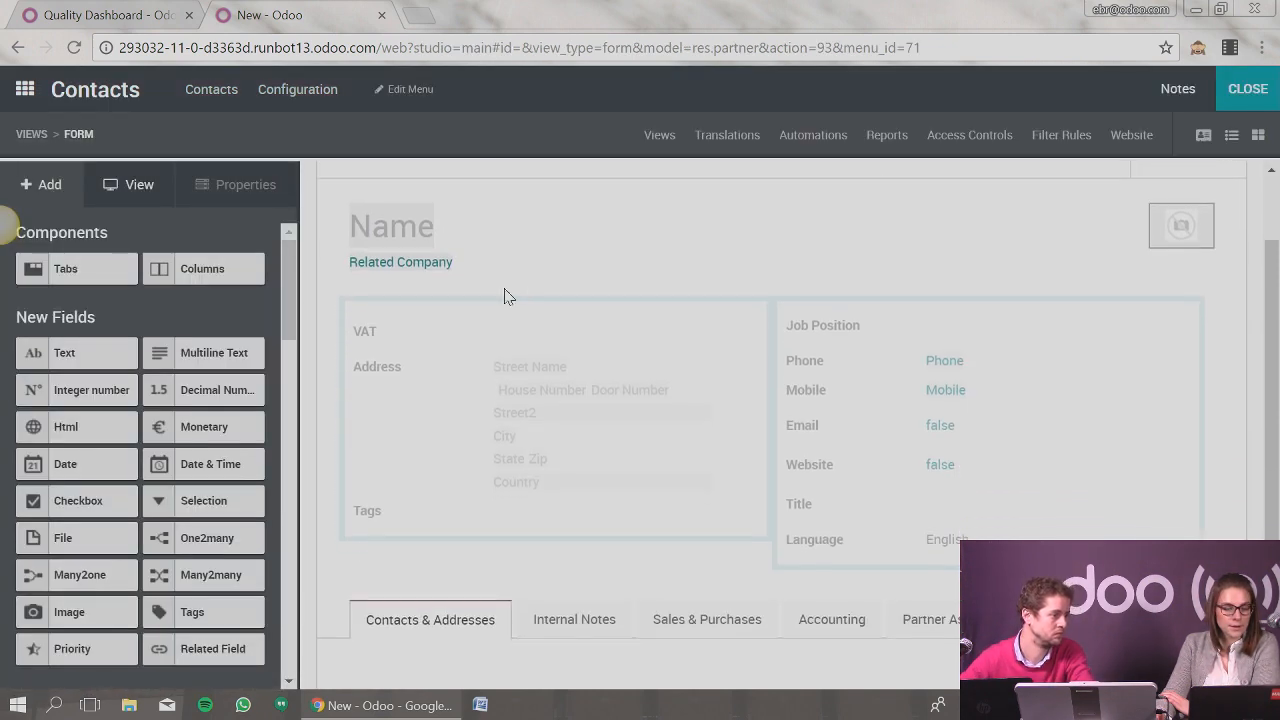
left_click(363, 331)
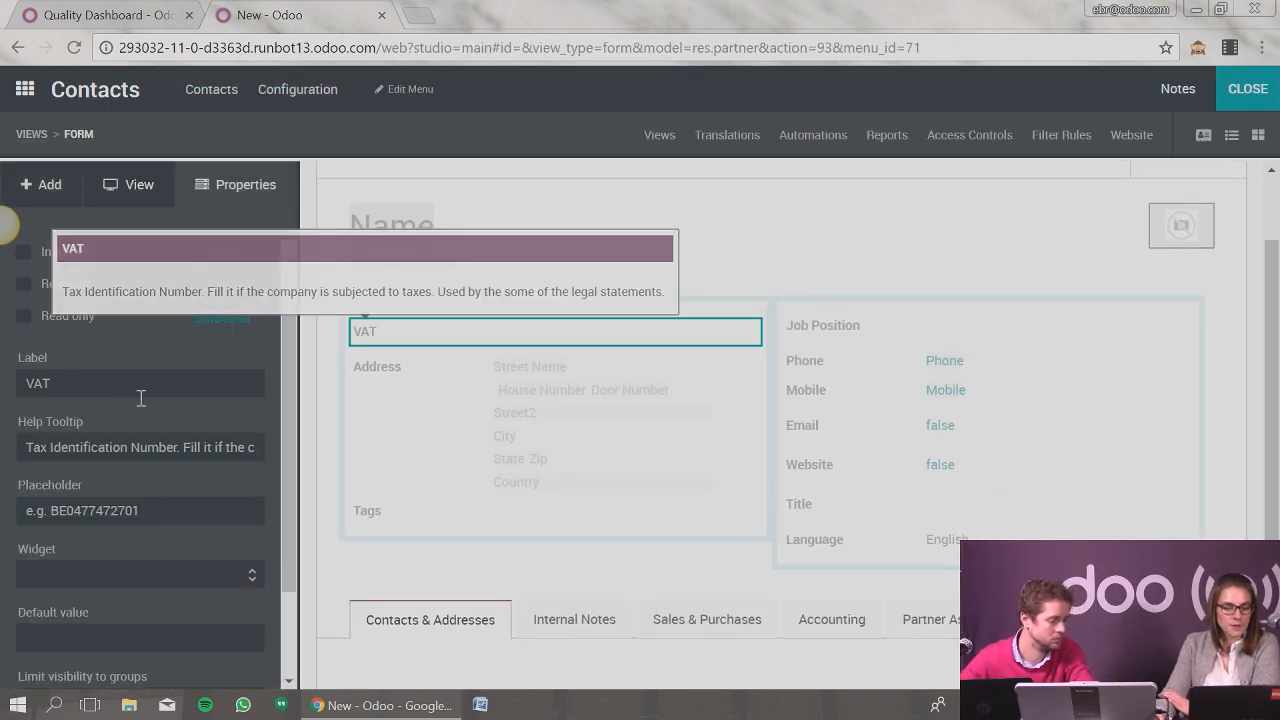
left_click_drag(94, 386, 5, 418)
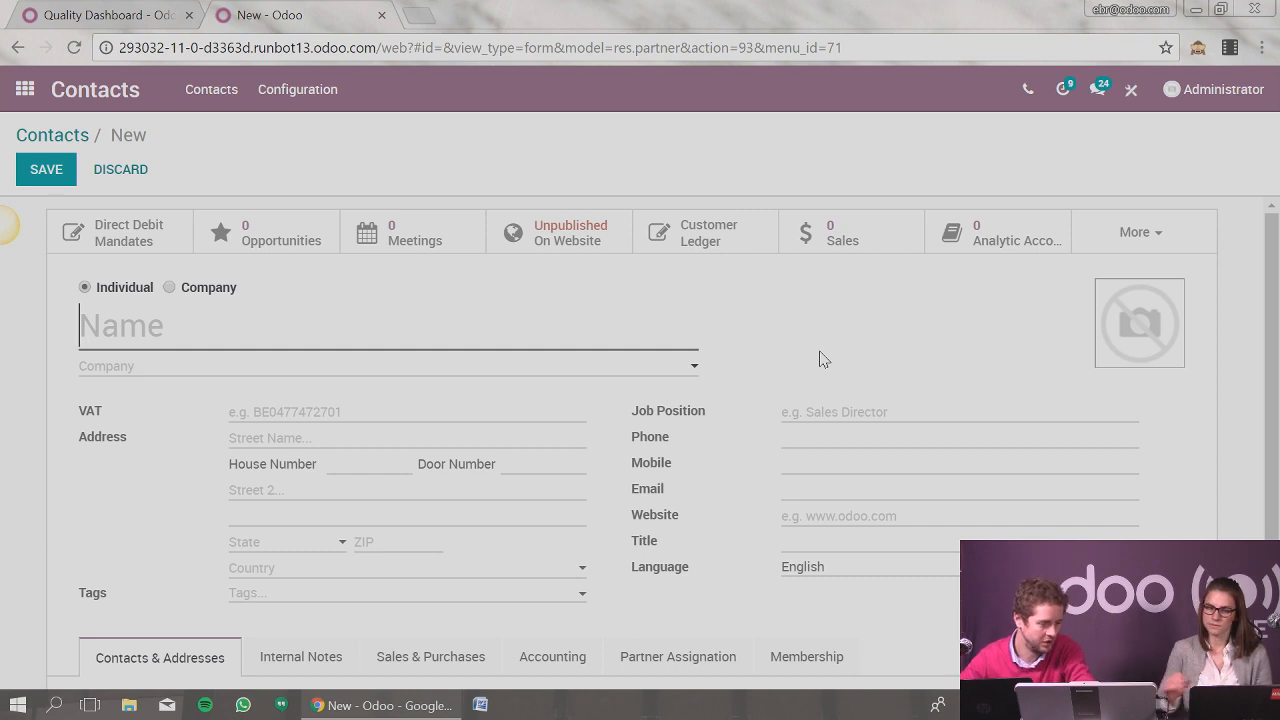
Step: Open the Accounting app, look over its dashboard journals and dismiss the configuration steps bar
left_click(24, 89)
scroll(766, 471, "down", 3)
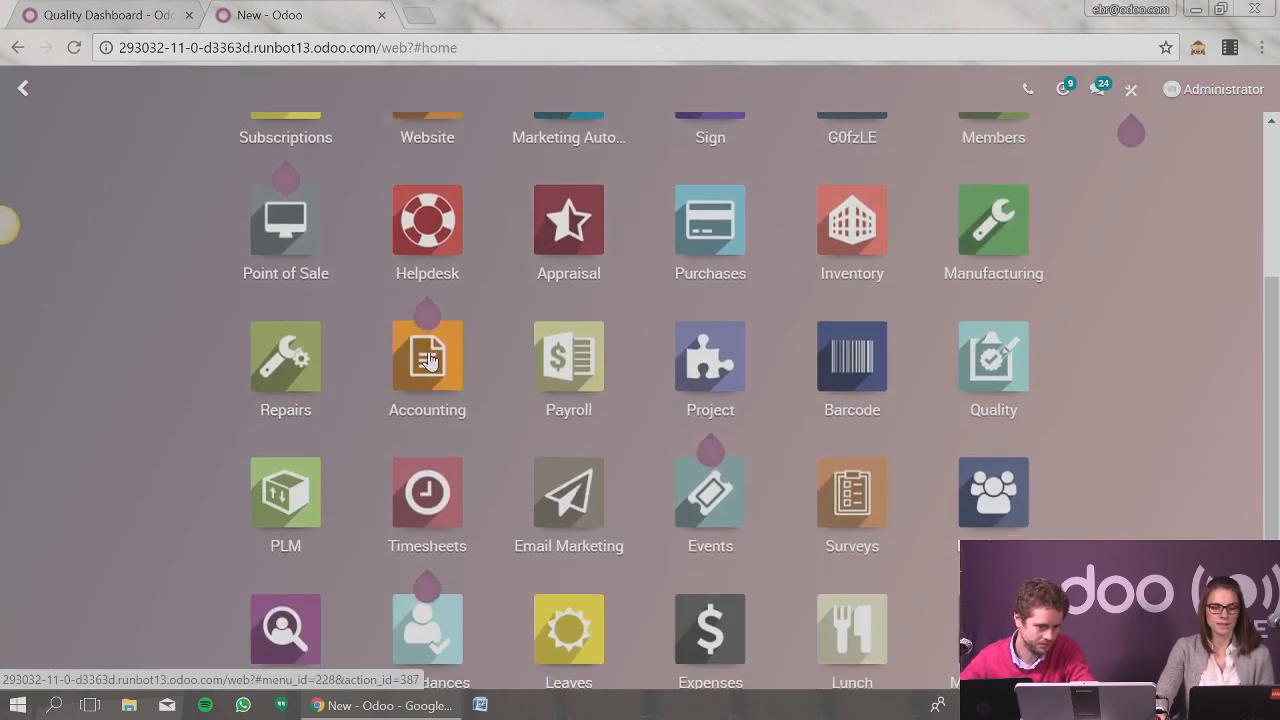
left_click(432, 360)
scroll(317, 306, "down", 5)
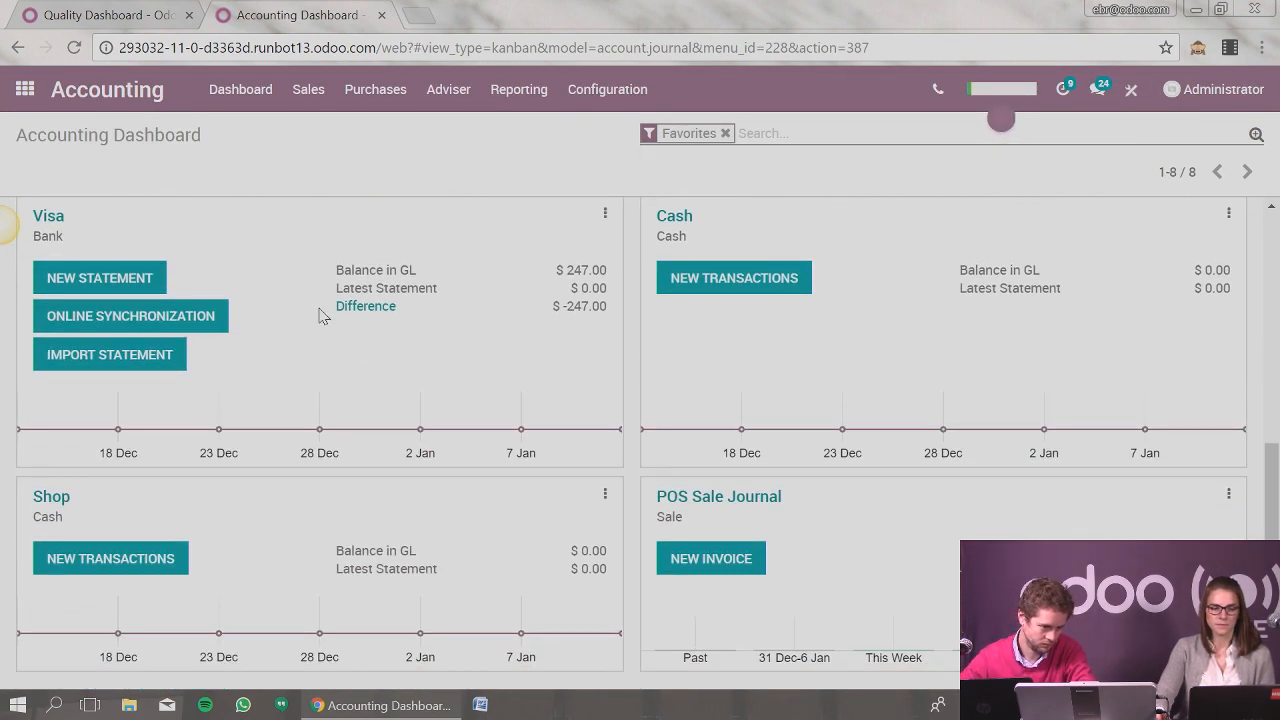
scroll(317, 310, "up", 5)
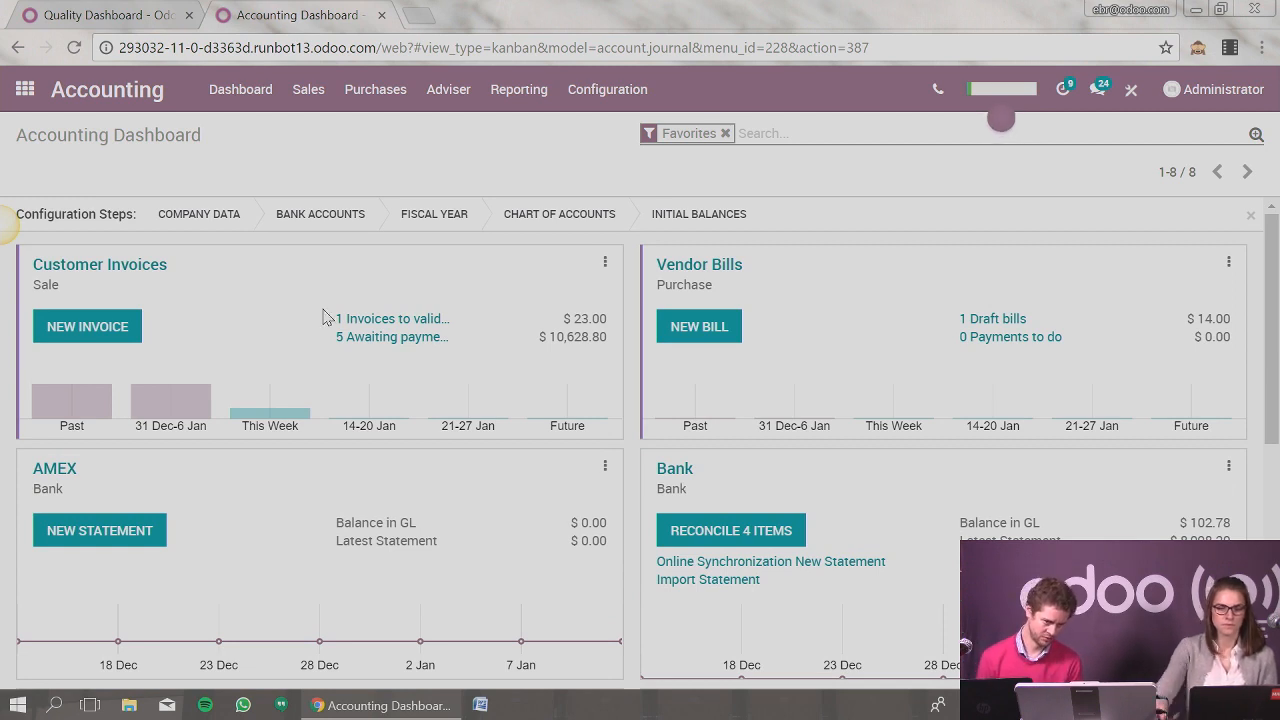
left_click(1250, 216)
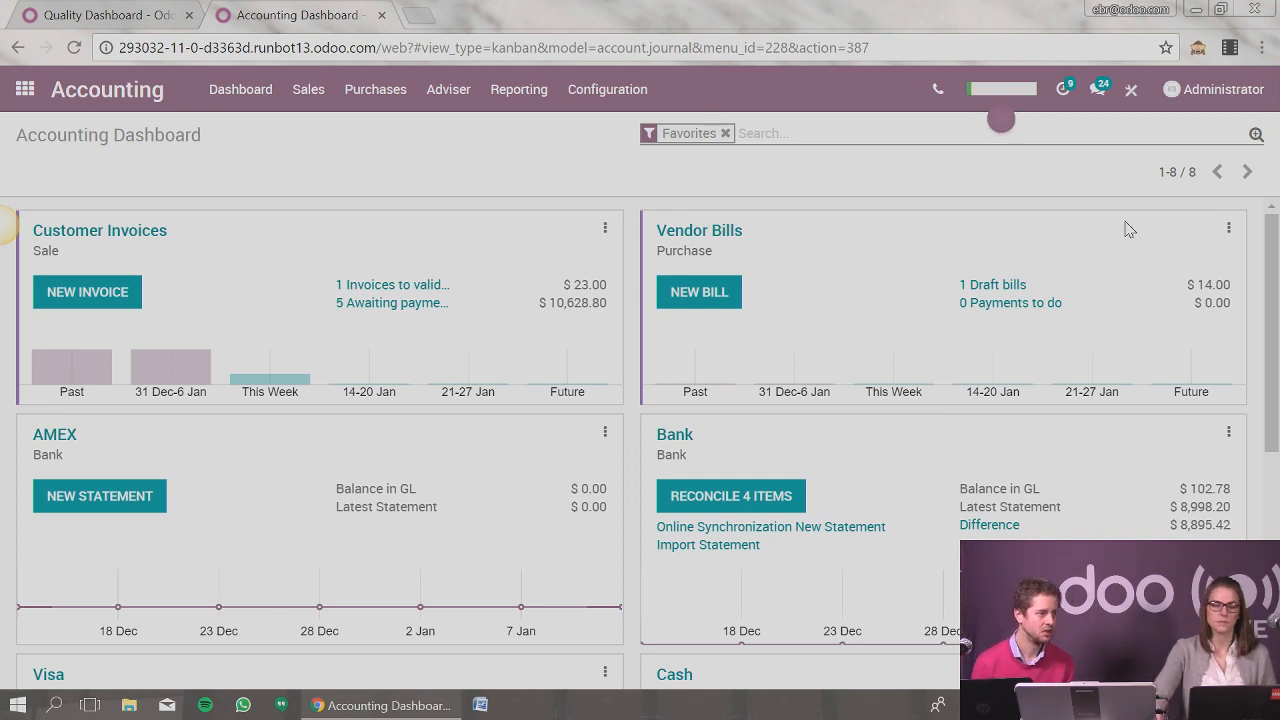
Step: Look through the available accounting reports and open Analytic Entries
left_click(521, 104)
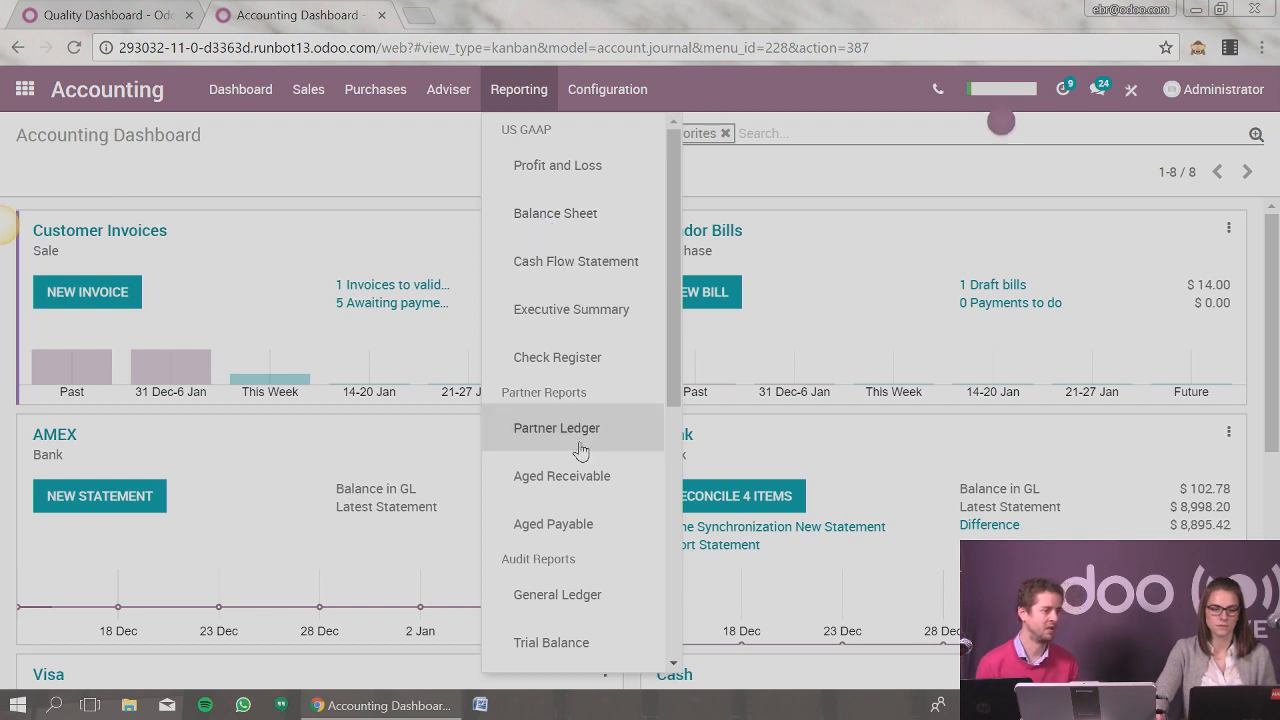
scroll(586, 443, "down", 5)
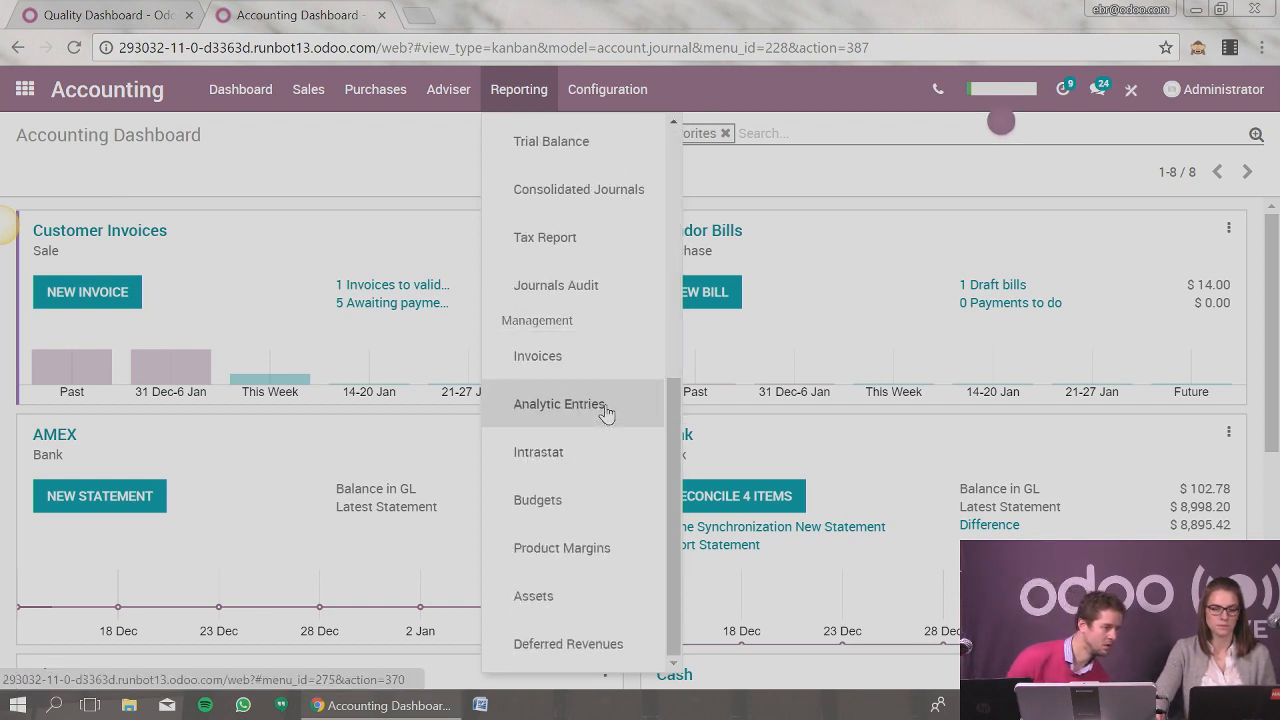
scroll(605, 413, "up", 2)
scroll(605, 413, "down", 2)
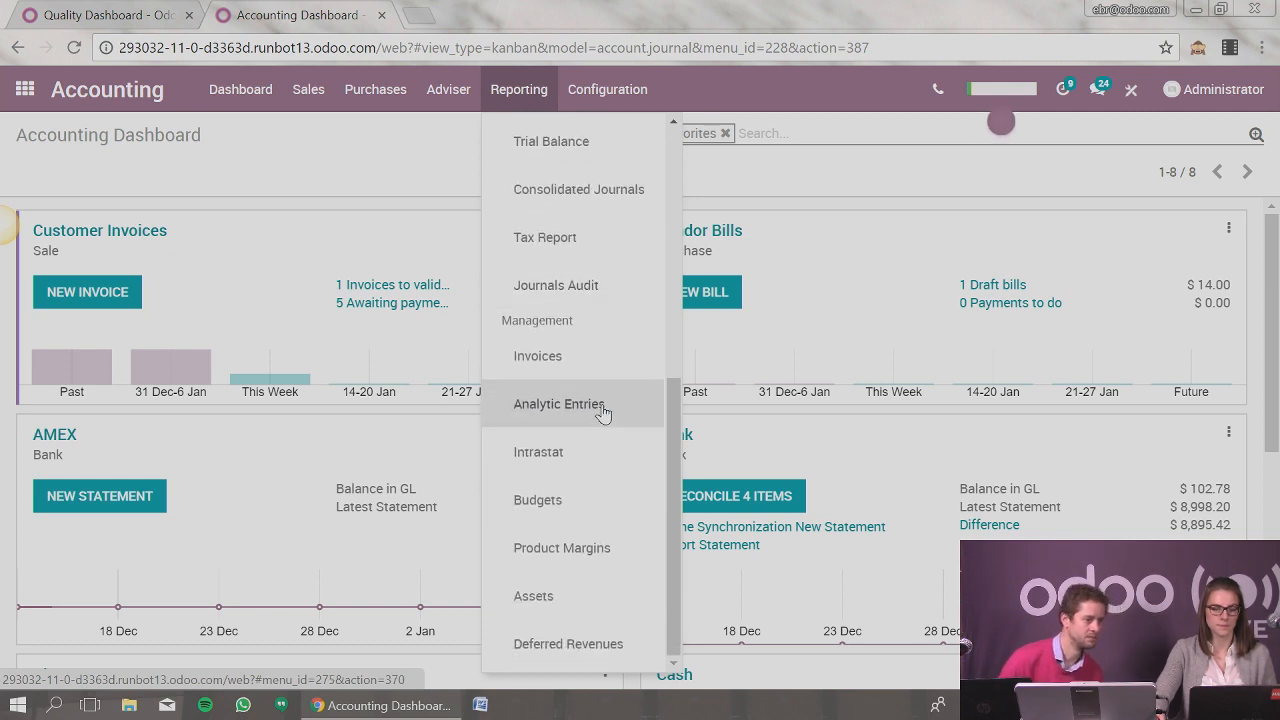
left_click(594, 412)
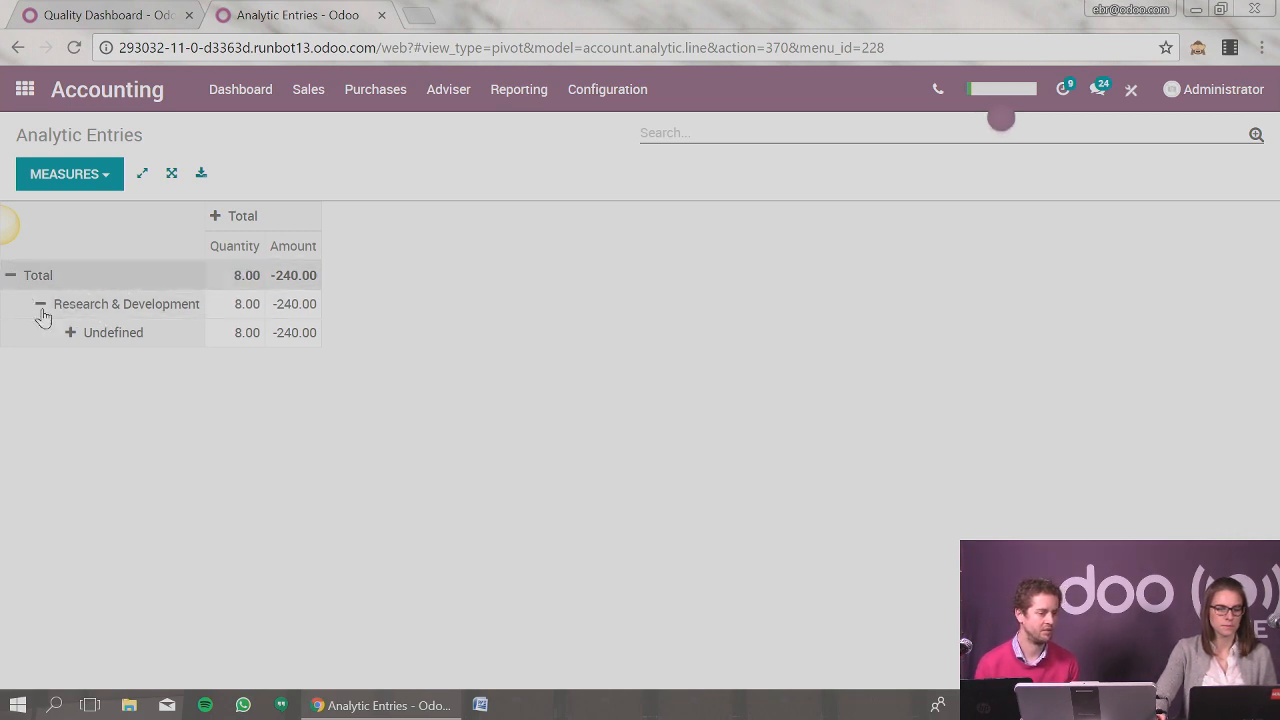
Step: Regroup the analytic entries pivot by analytic account, and break Research & Development down by date per month
left_click(12, 280)
left_click(12, 280)
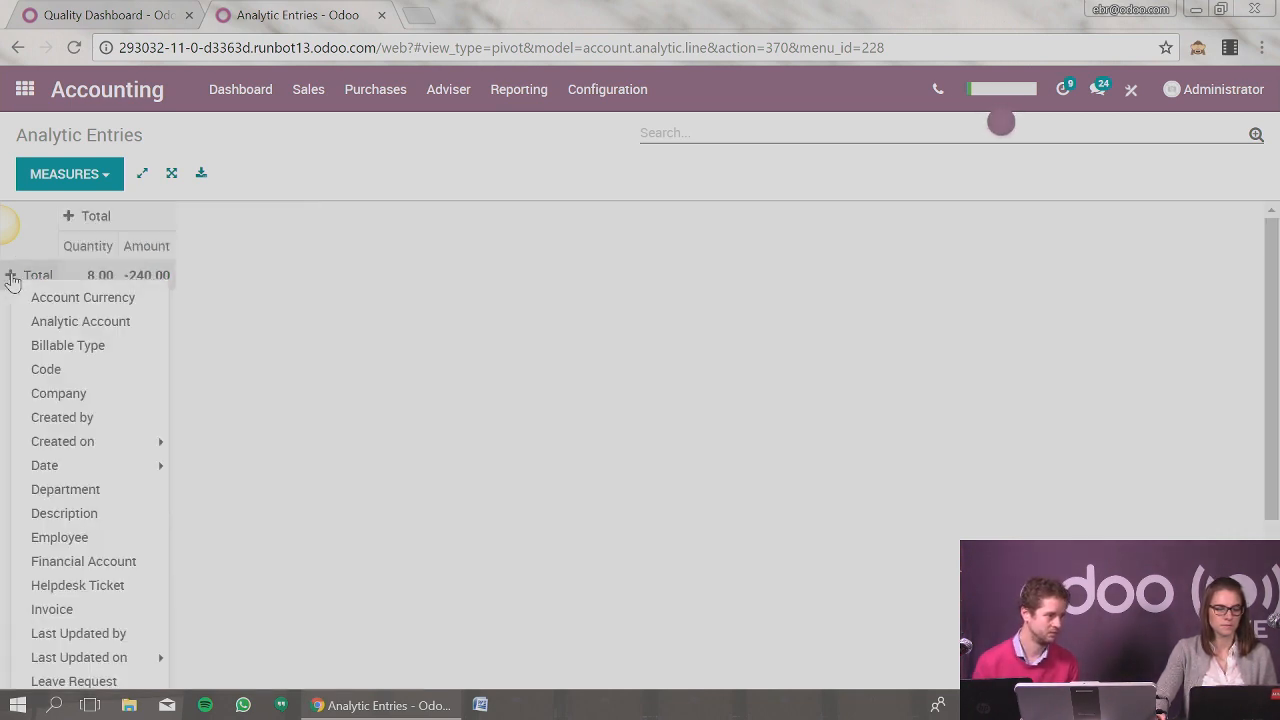
left_click(51, 320)
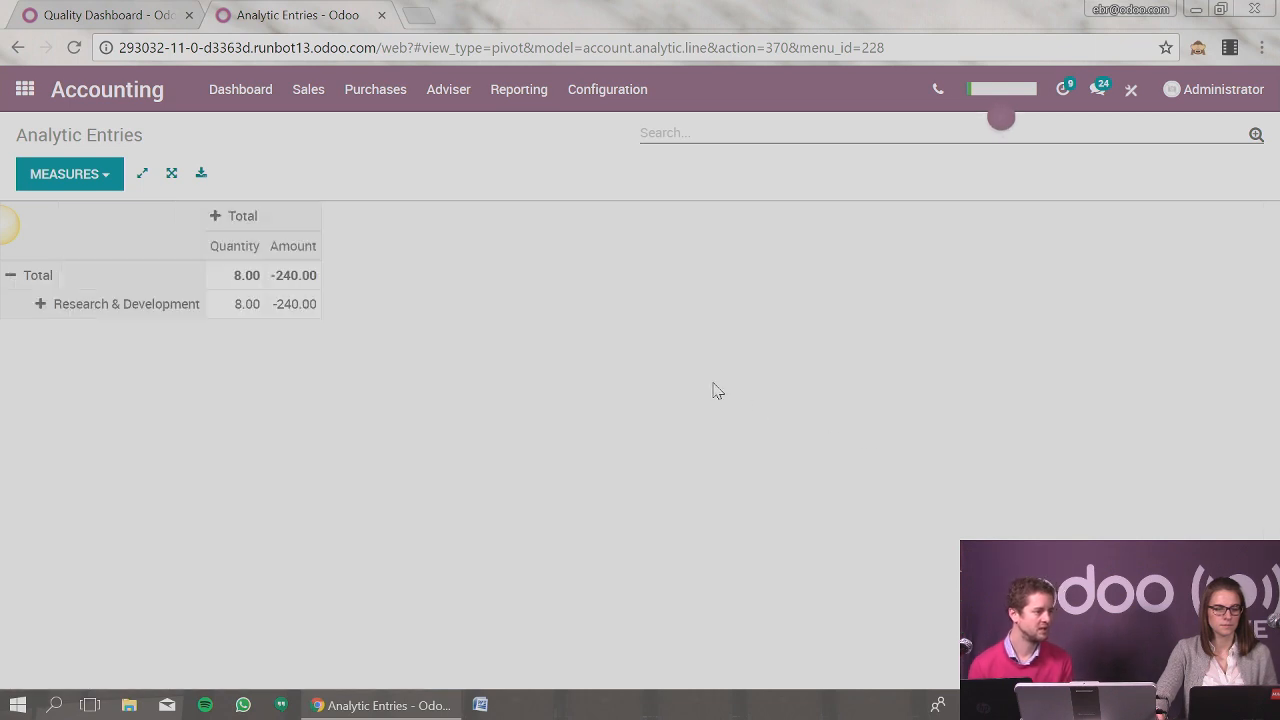
left_click(42, 306)
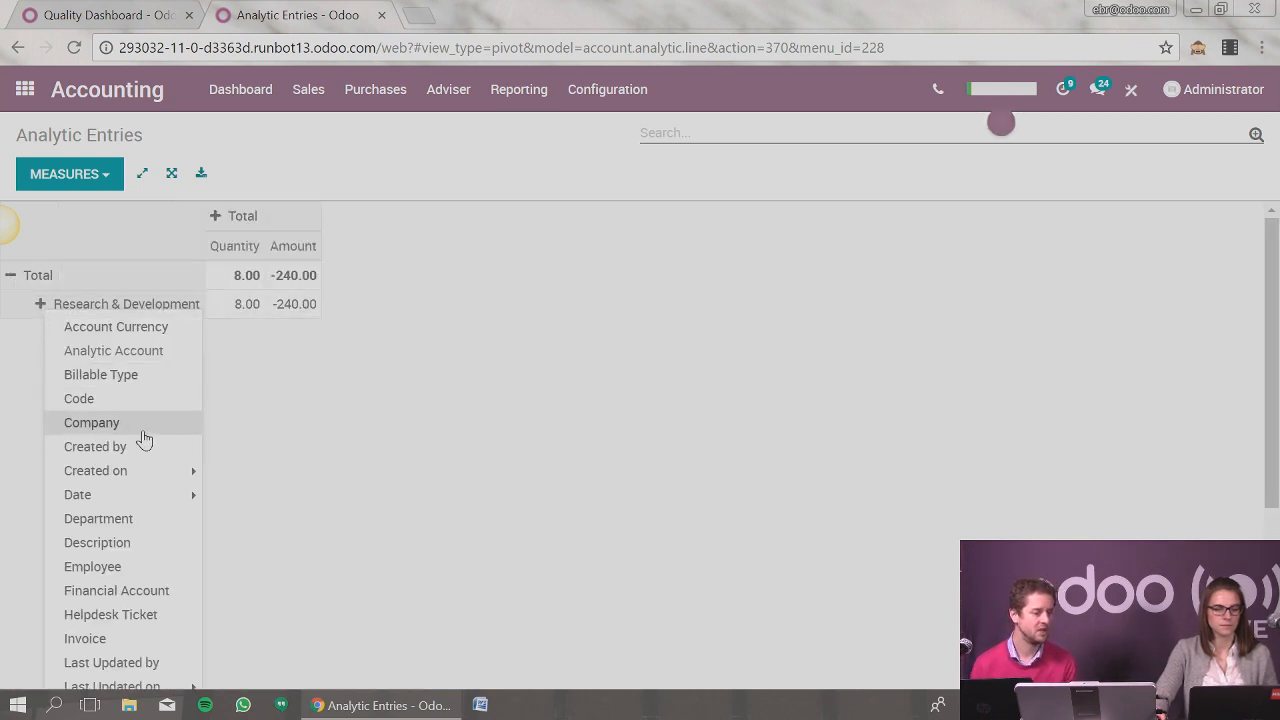
mouse_move(190, 494)
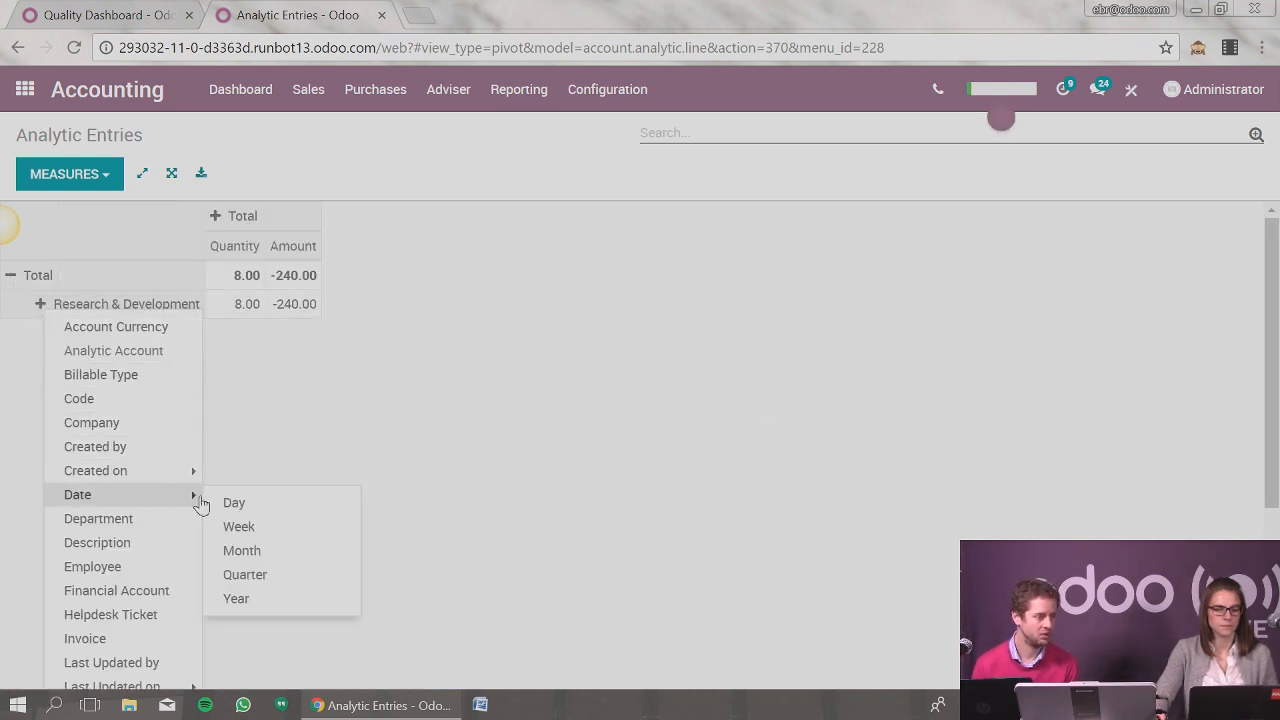
left_click(262, 552)
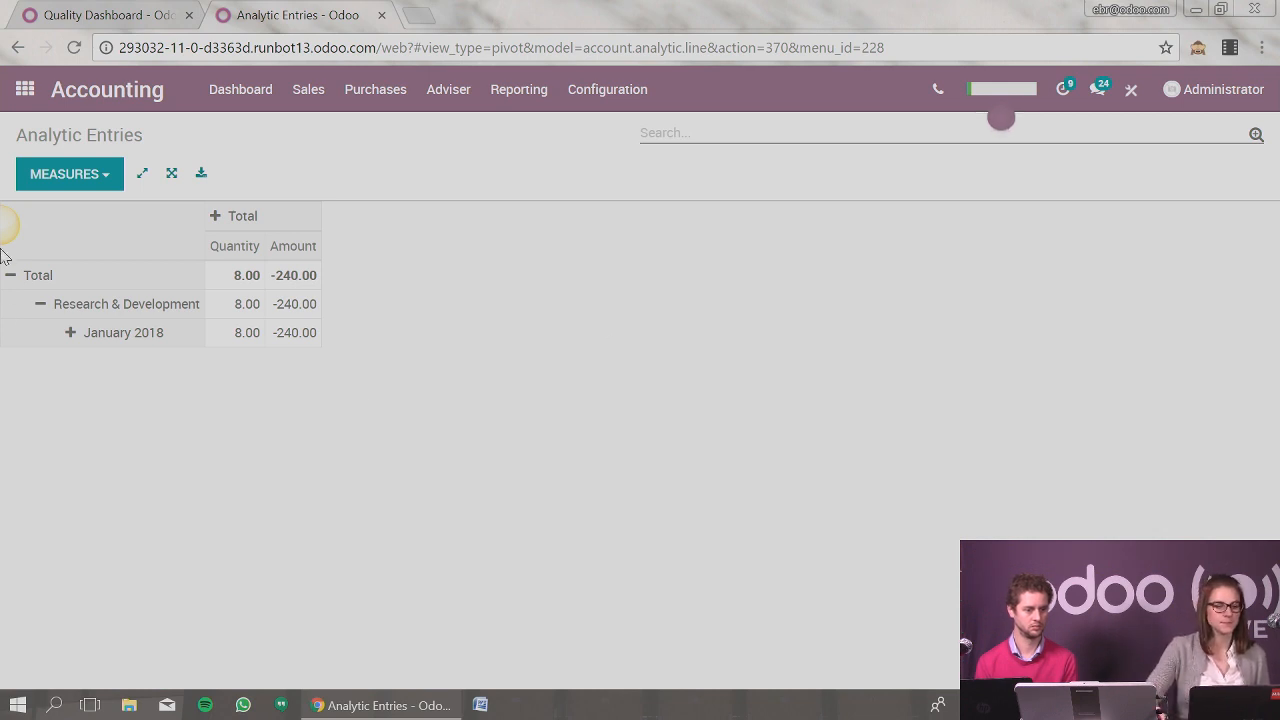
Step: Switch to the Contacts app, open the ASUSTeK contact and start editing its form in Studio
left_click(27, 91)
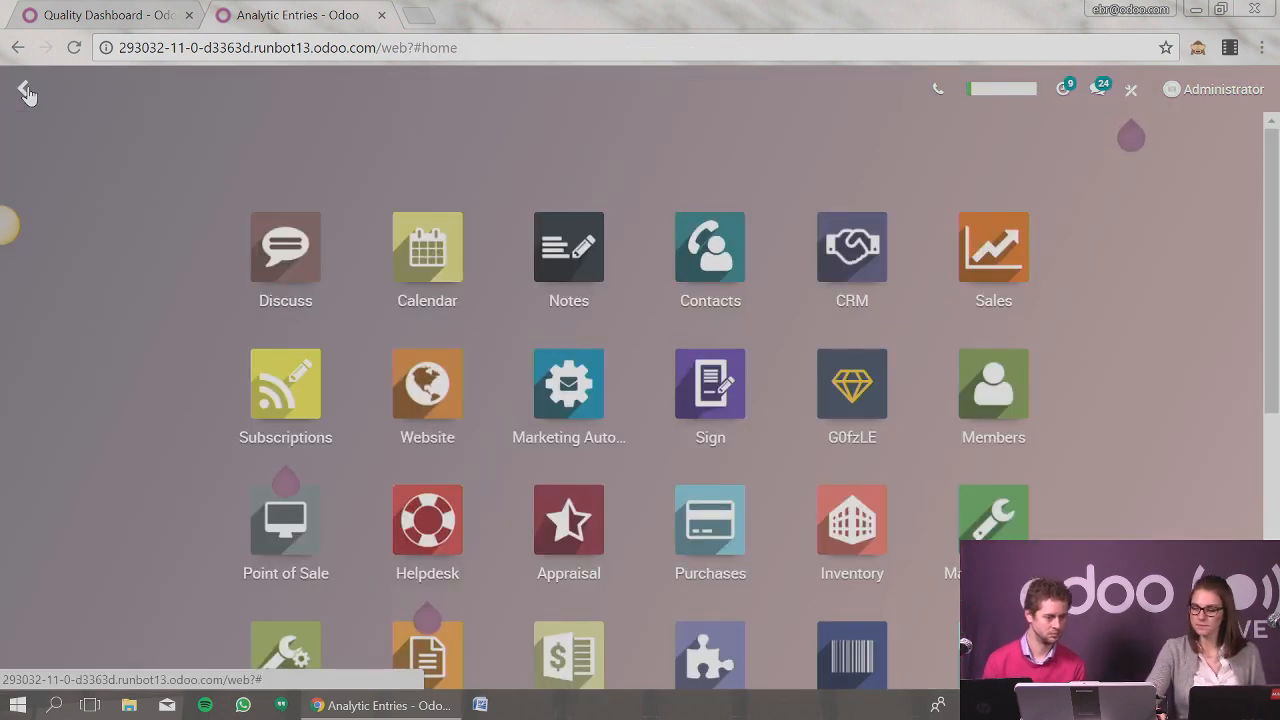
scroll(157, 322, "down", 2)
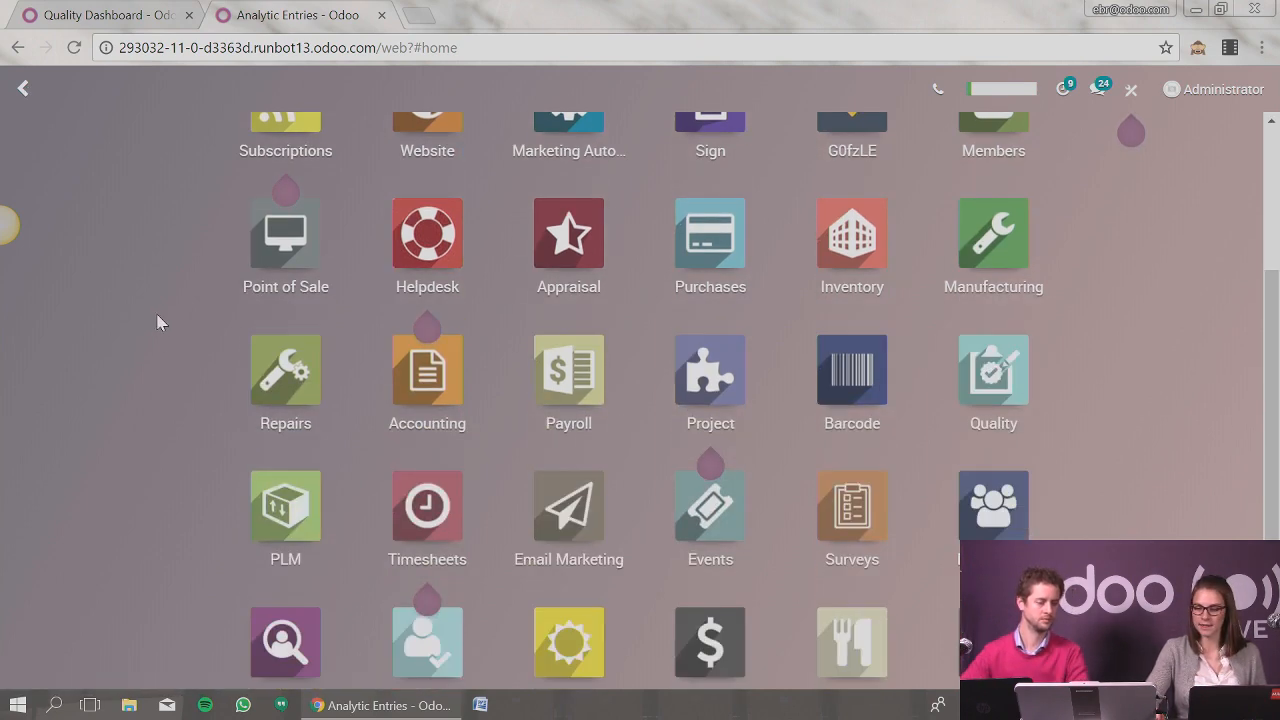
scroll(157, 320, "up", 2)
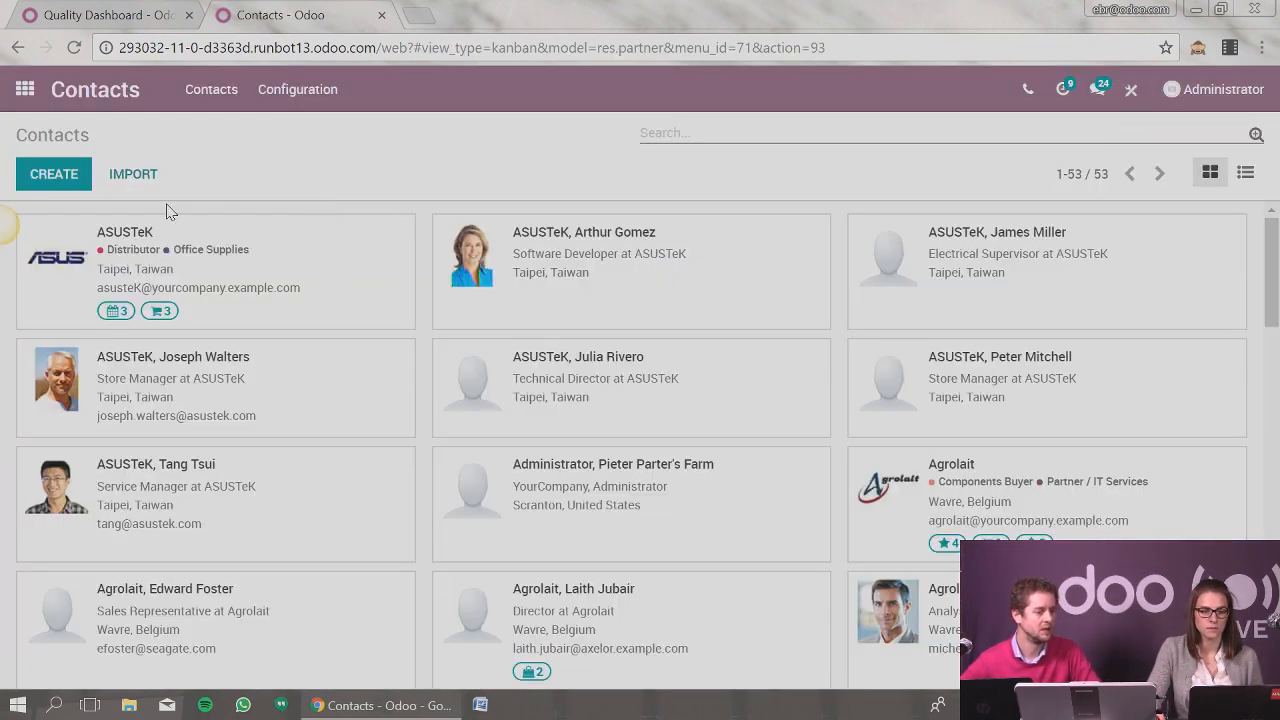
left_click(323, 249)
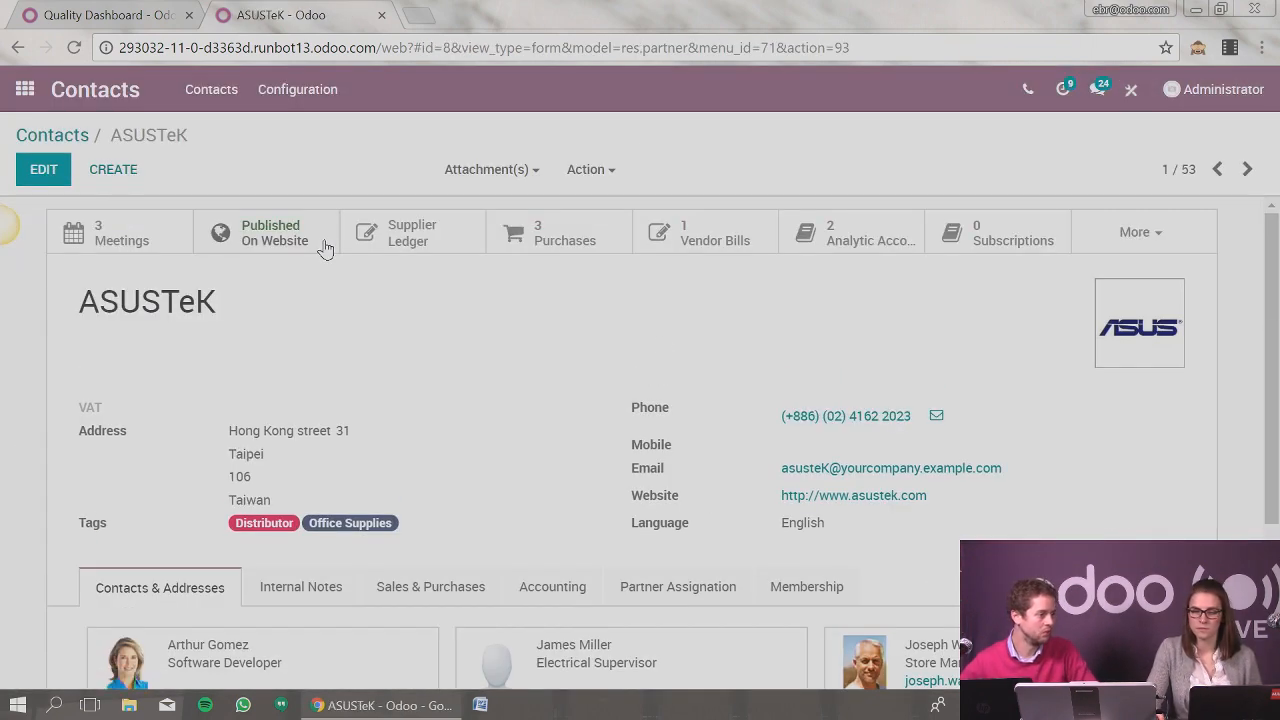
left_click(1130, 92)
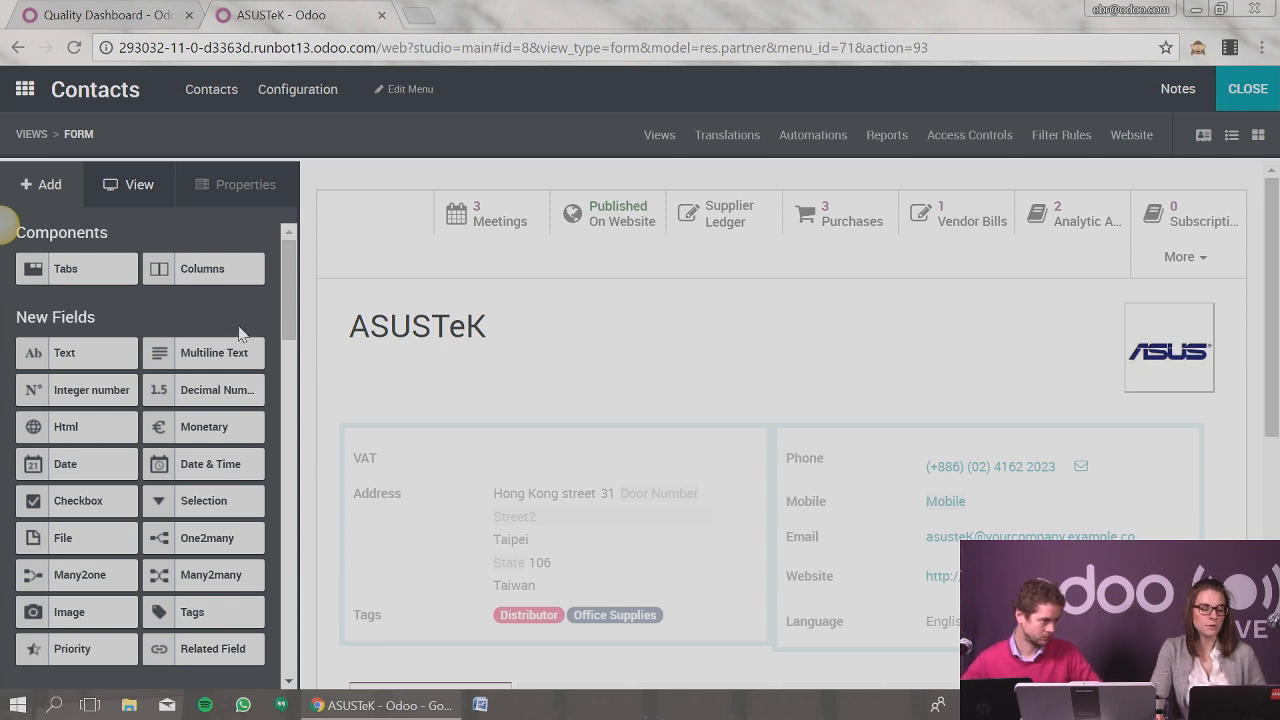
Step: Look through the new and existing fields that Studio offers for the contact form
scroll(225, 300, "down", 2)
scroll(238, 334, "up", 2)
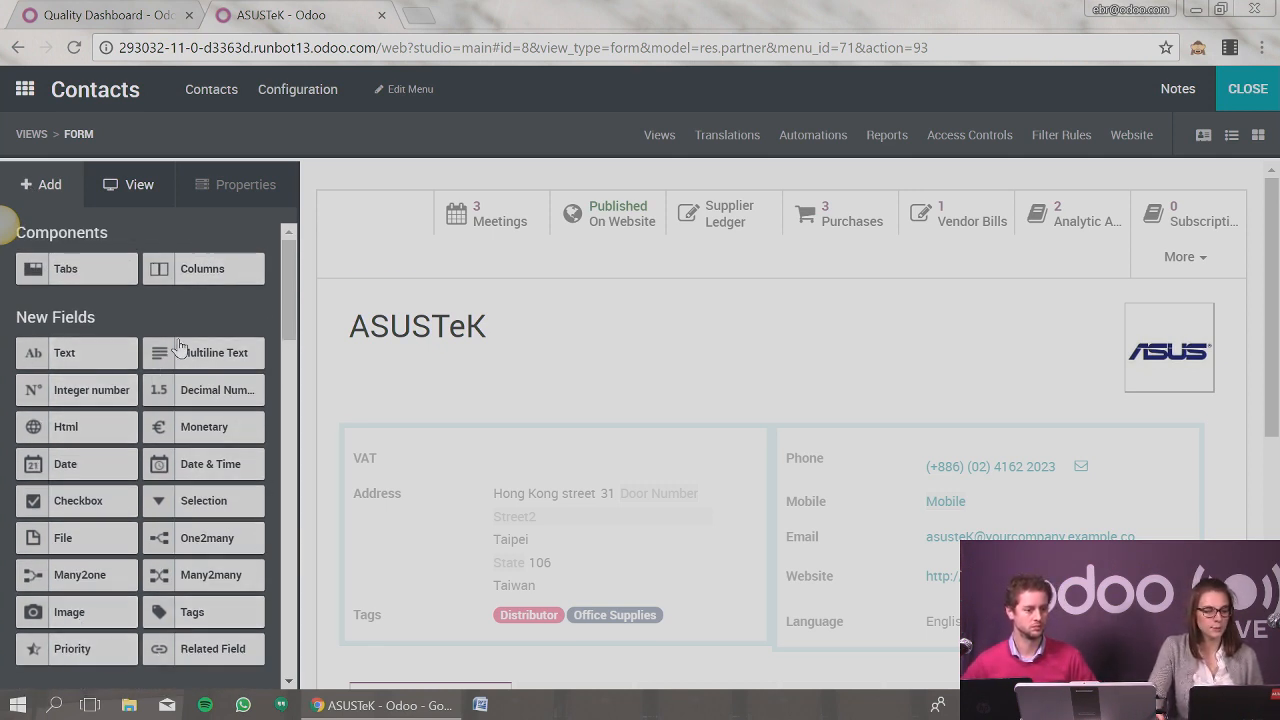
scroll(129, 568, "down", 4)
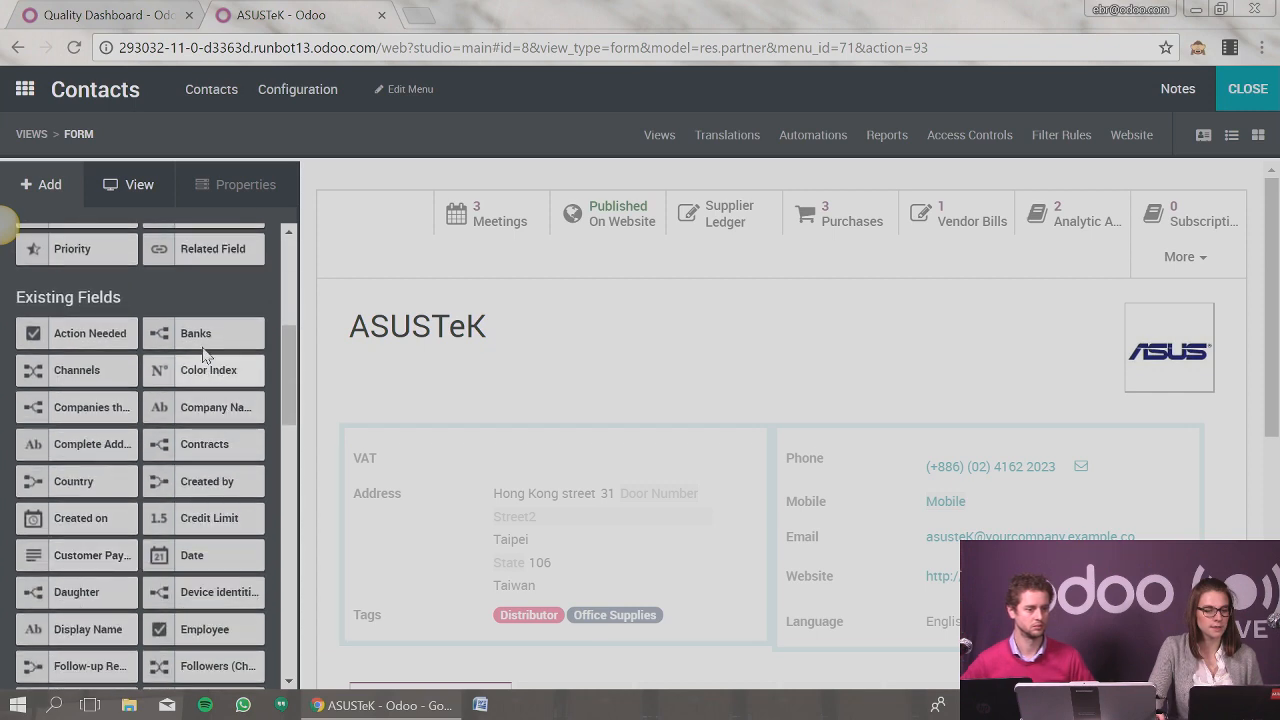
scroll(185, 550, "down", 3)
scroll(188, 545, "down", 8)
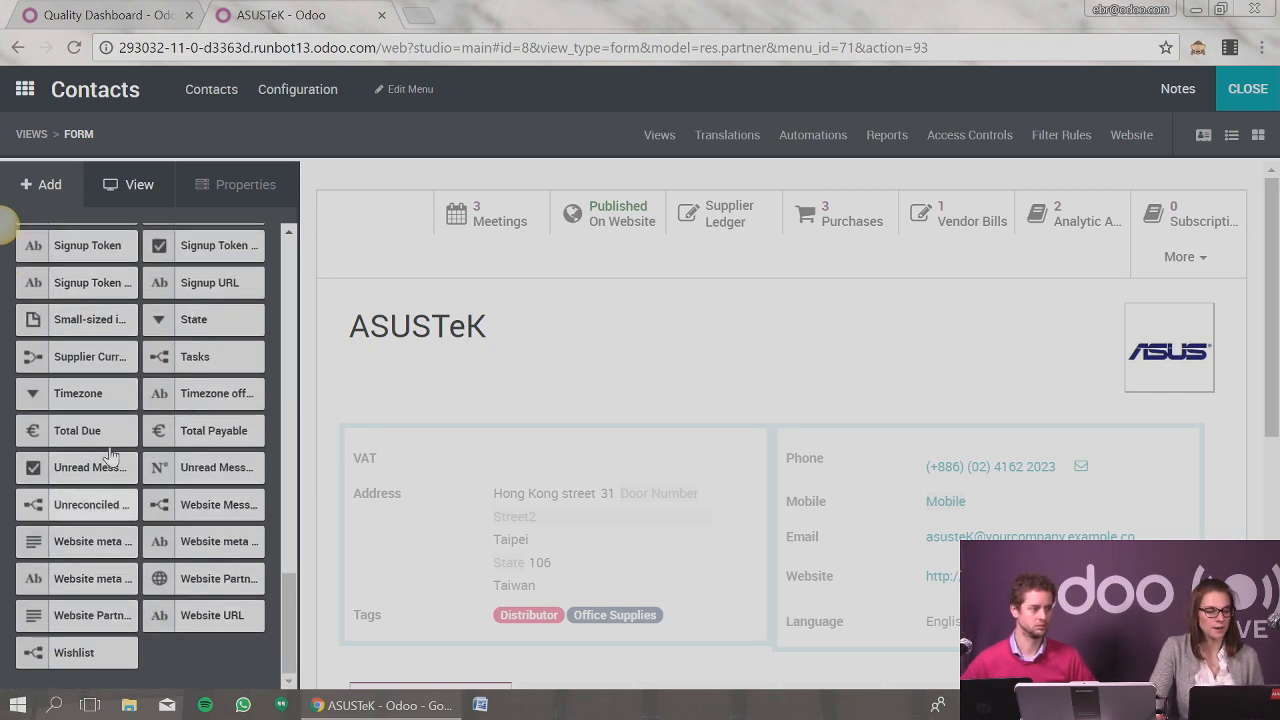
scroll(115, 460, "up", 5)
scroll(115, 460, "up", 15)
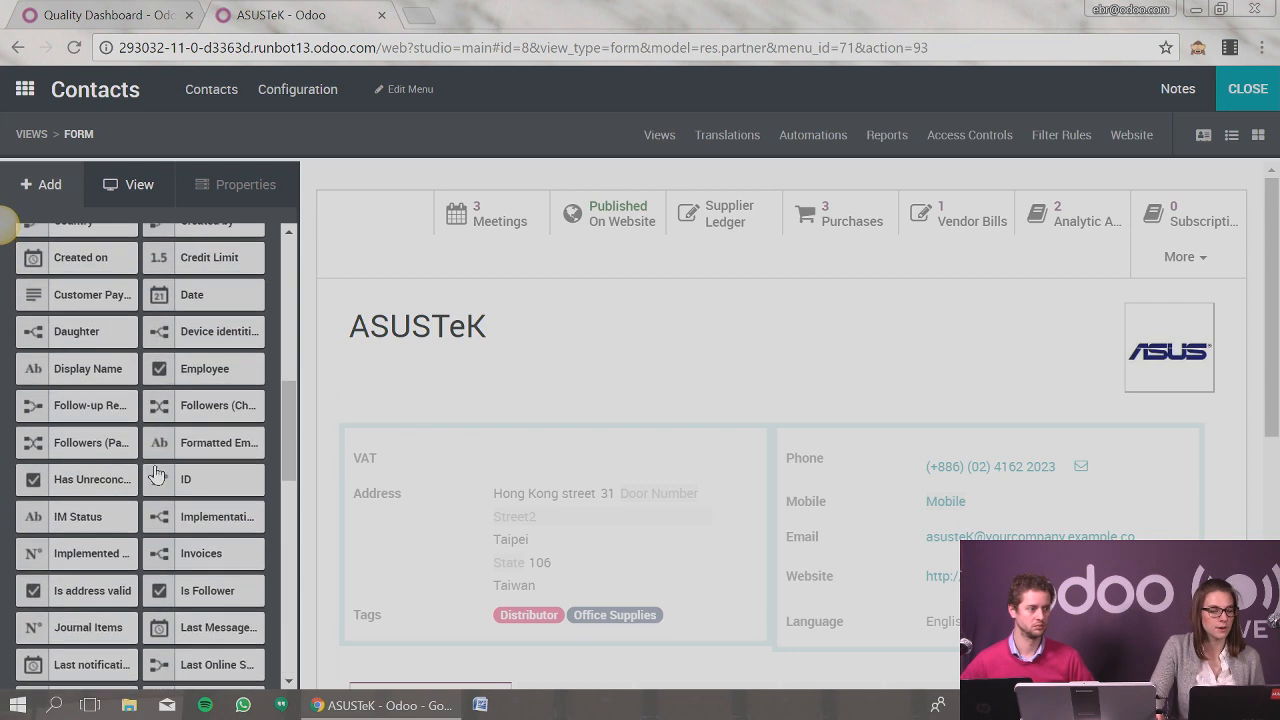
scroll(162, 478, "down", 1)
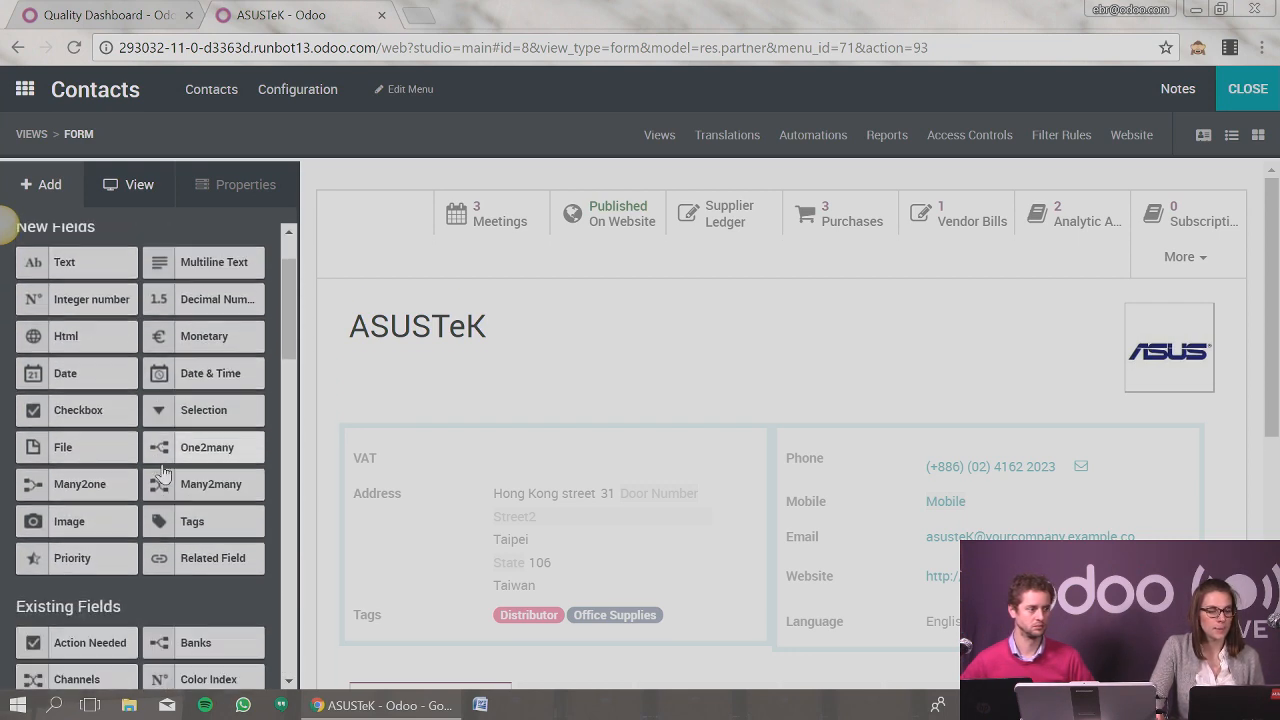
Step: Add a new Text field between VAT and Address on the contact form and look over its properties
left_click_drag(70, 254, 365, 500)
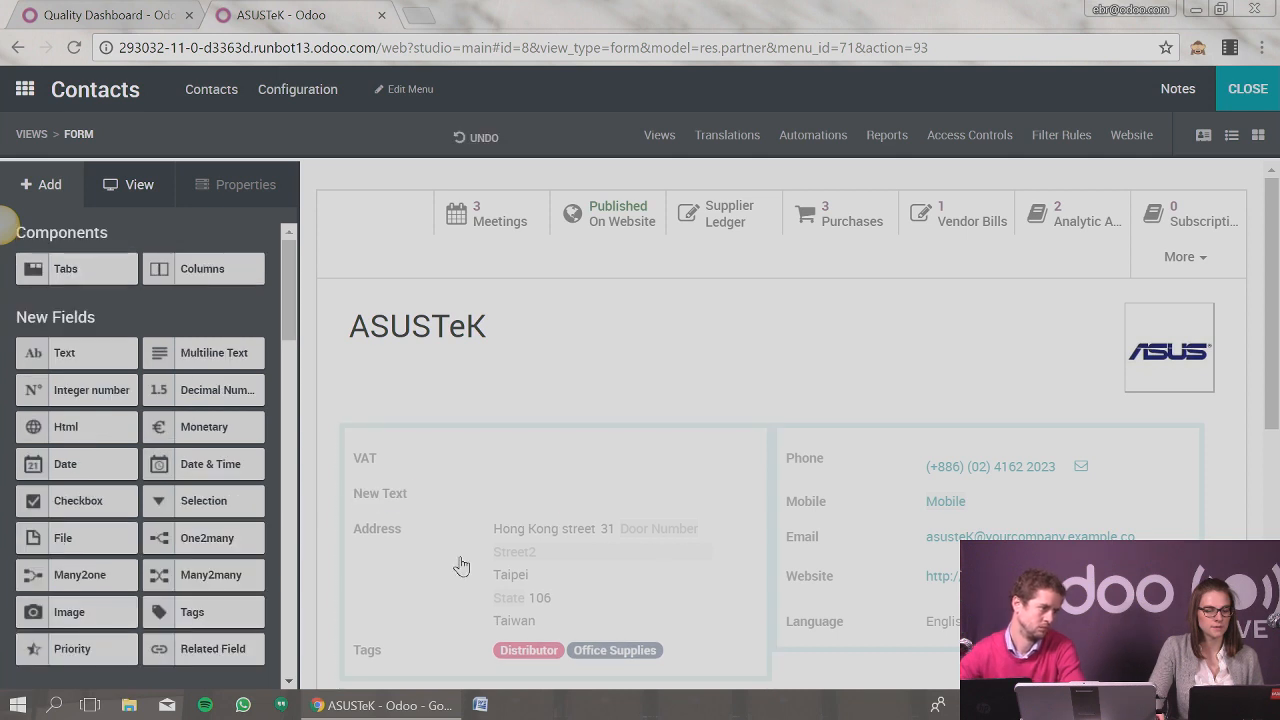
left_click(385, 495)
left_click_drag(100, 383, 27, 386)
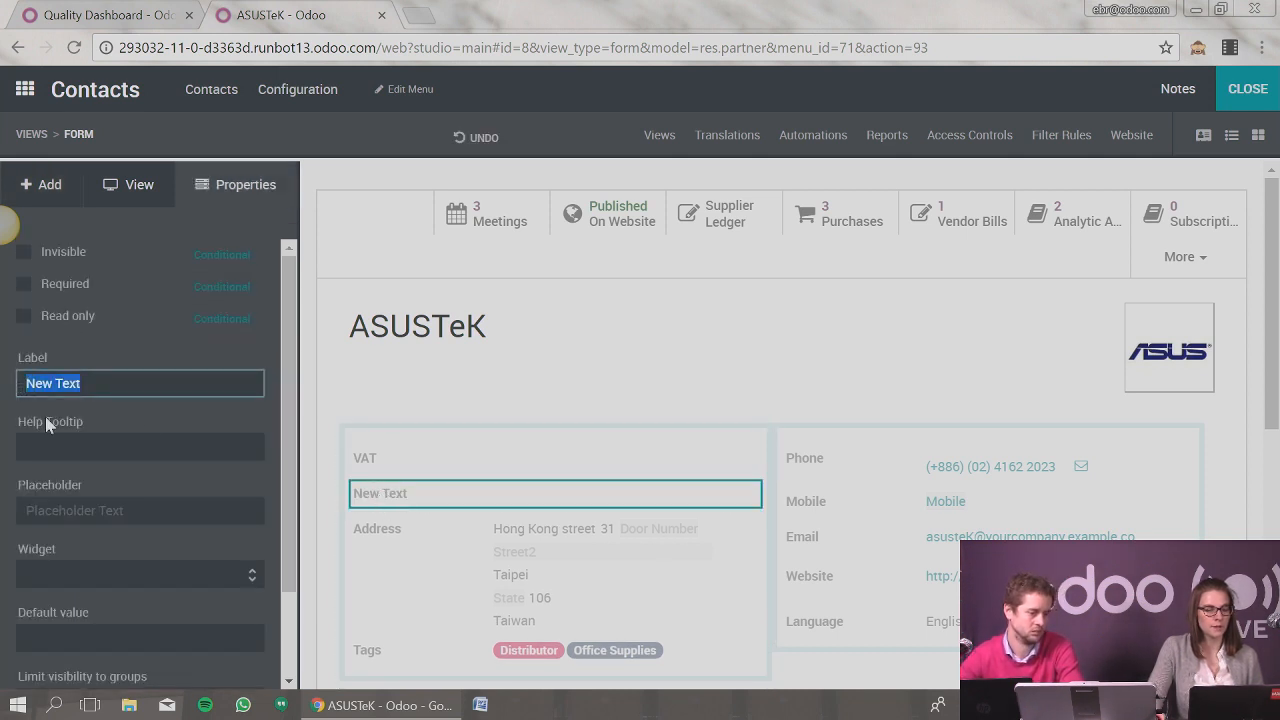
scroll(144, 425, "down", 3)
scroll(144, 423, "up", 1)
scroll(143, 418, "down", 1)
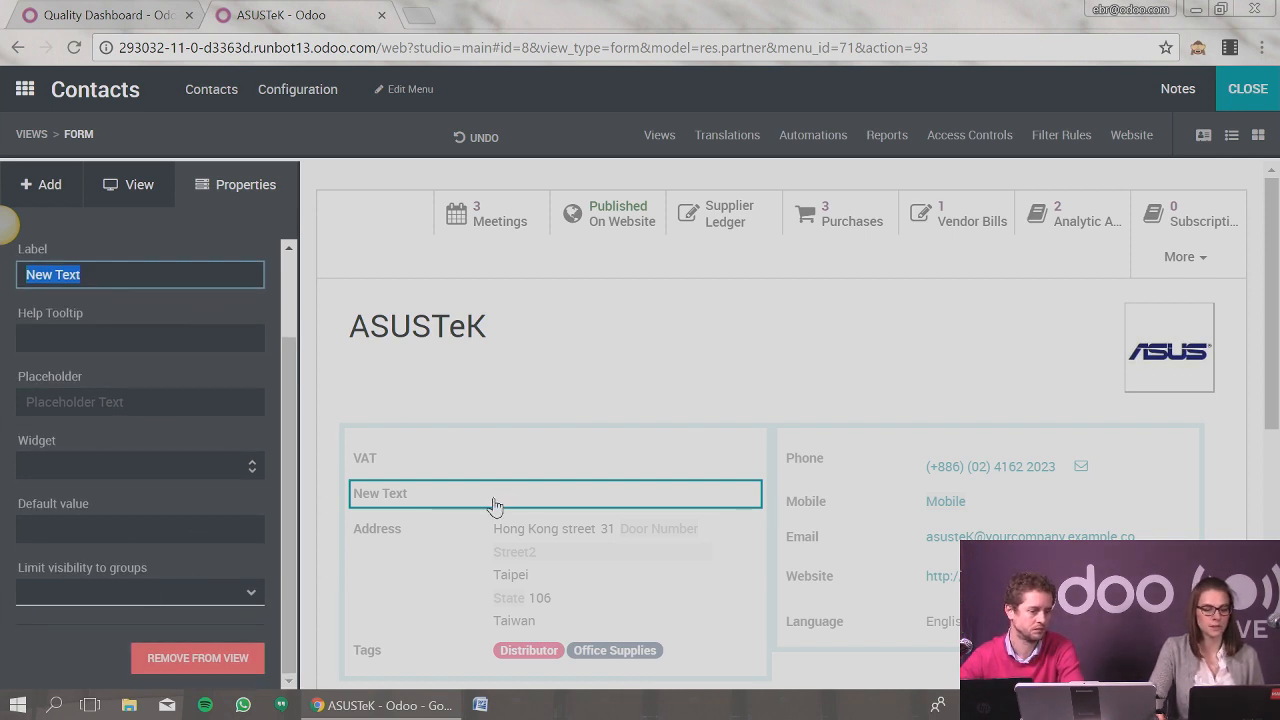
left_click(566, 502)
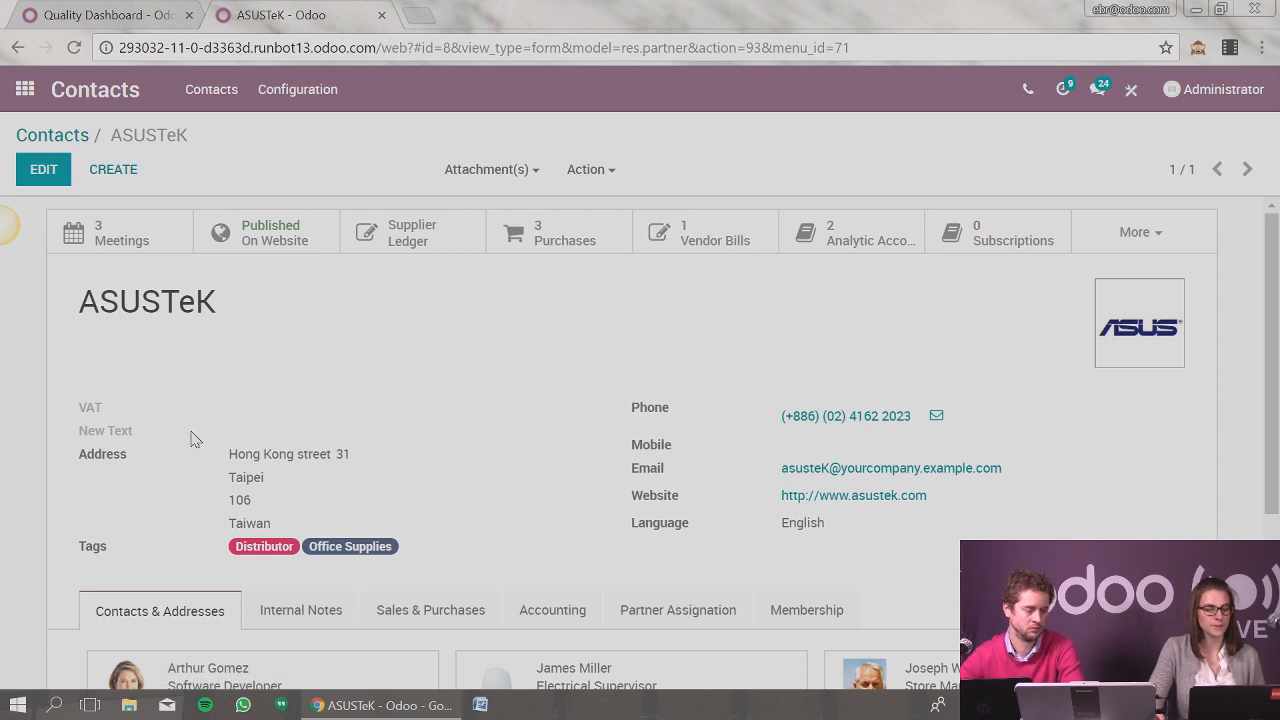
mouse_move(124, 437)
left_mouse_down()
mouse_move(64, 440)
mouse_move(137, 437)
left_mouse_up()
left_click(81, 434)
left_click(143, 442)
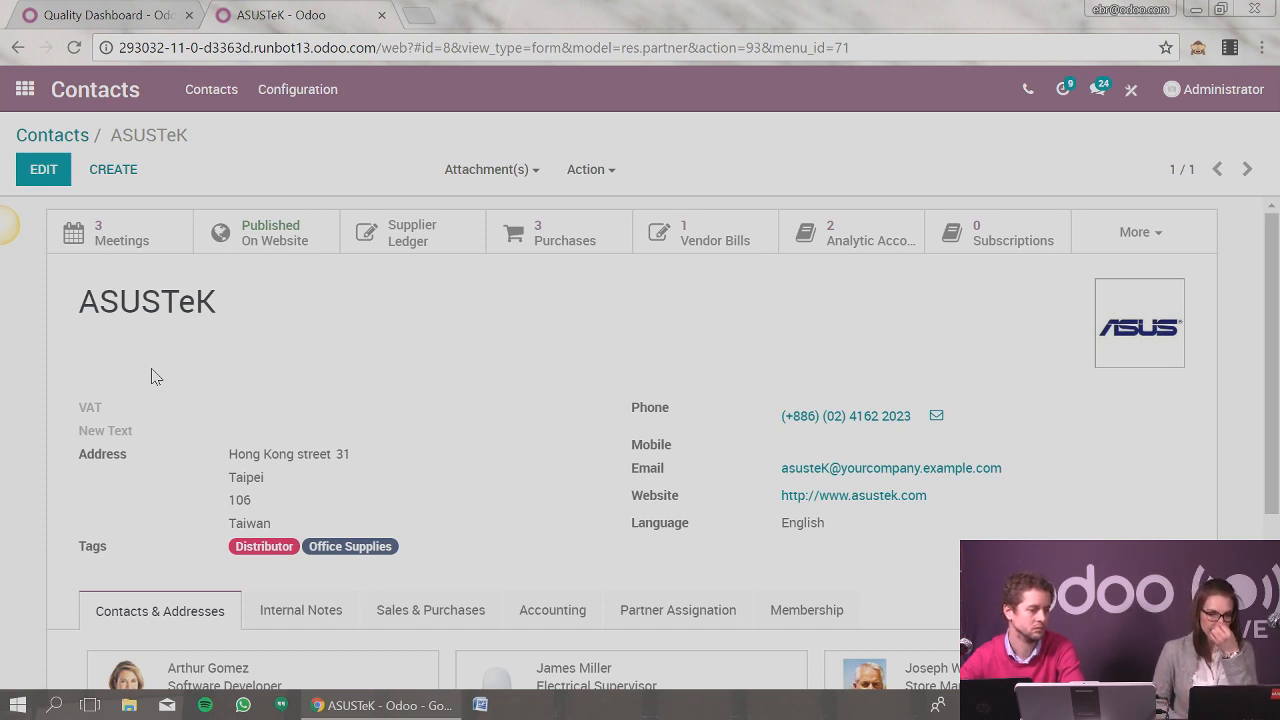
Step: Reopen Studio on the contact and view its list editor and its kanban editor
left_click(1132, 91)
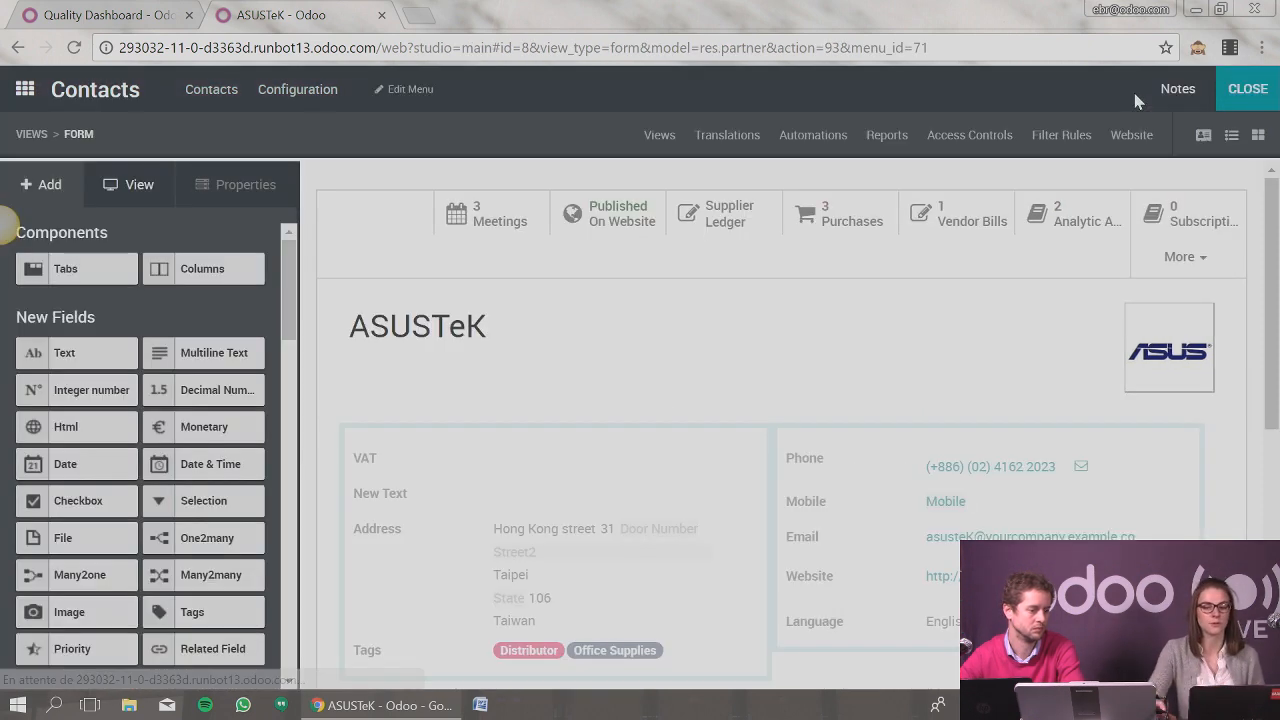
left_click(1230, 145)
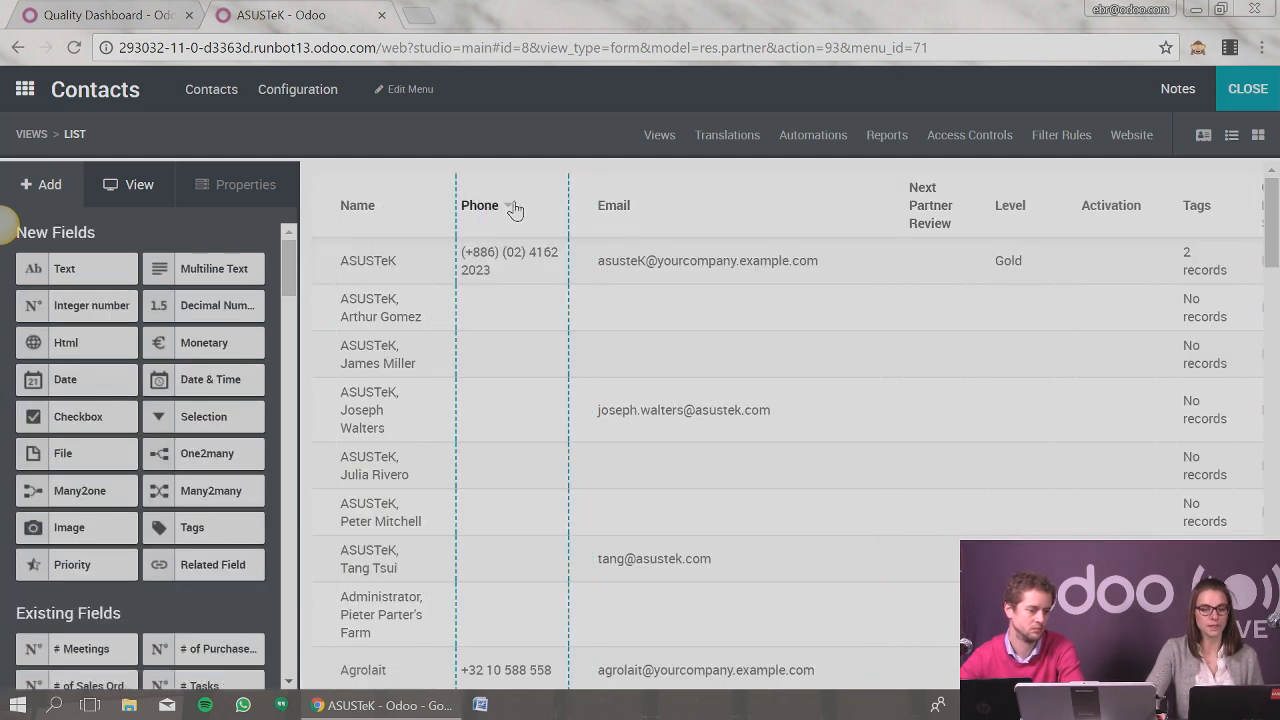
left_click(1259, 143)
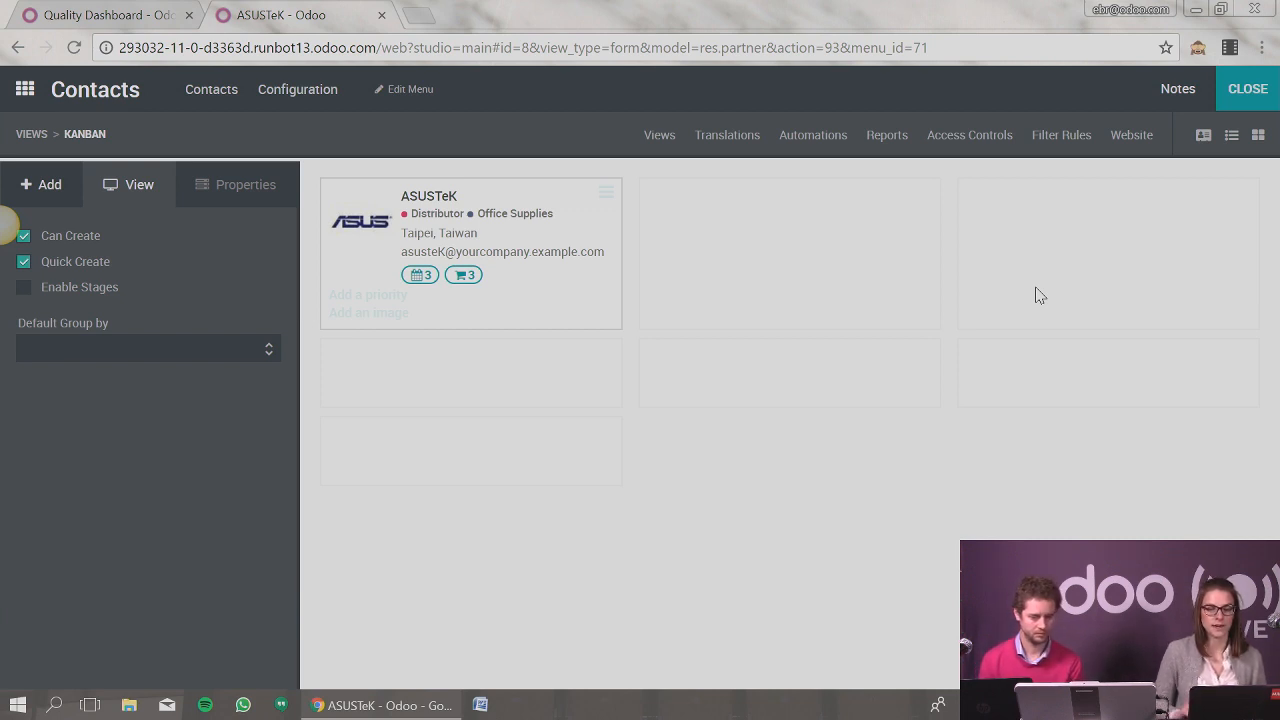
Step: Look through the existing fields that can be added to the contacts kanban view, and leave Studio
left_click(55, 196)
scroll(148, 518, "down", 15)
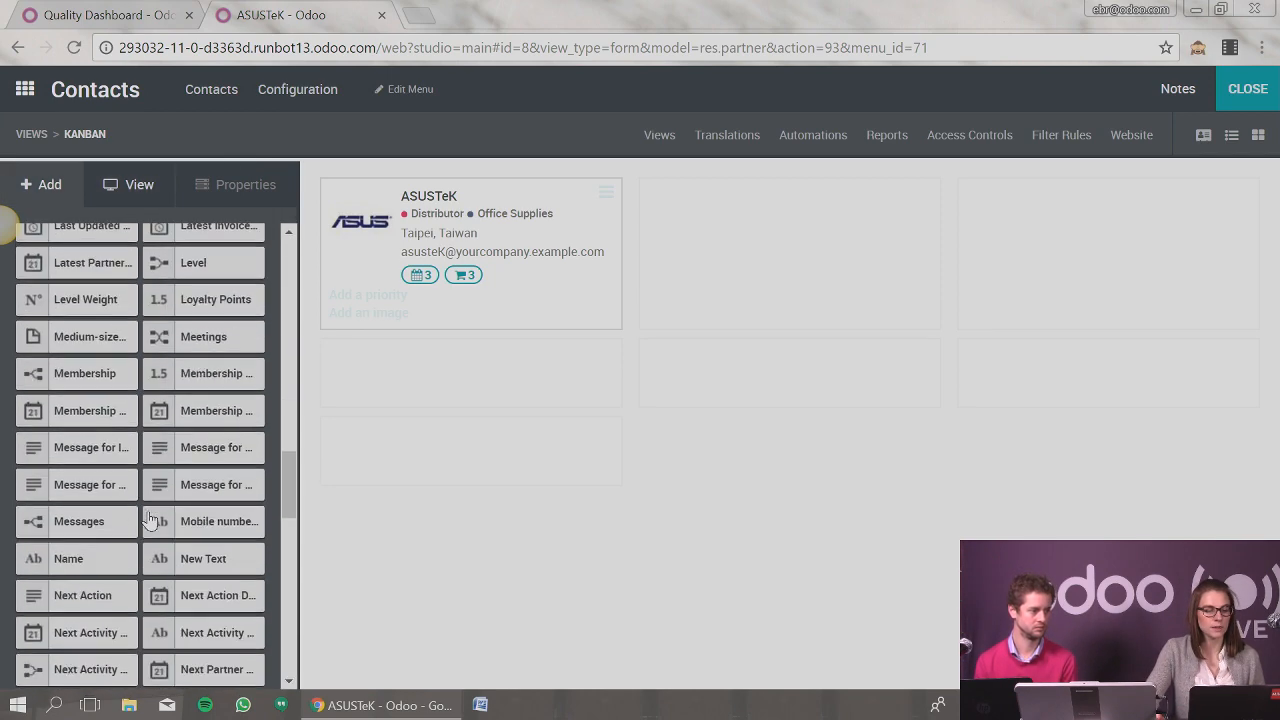
scroll(148, 518, "up", 15)
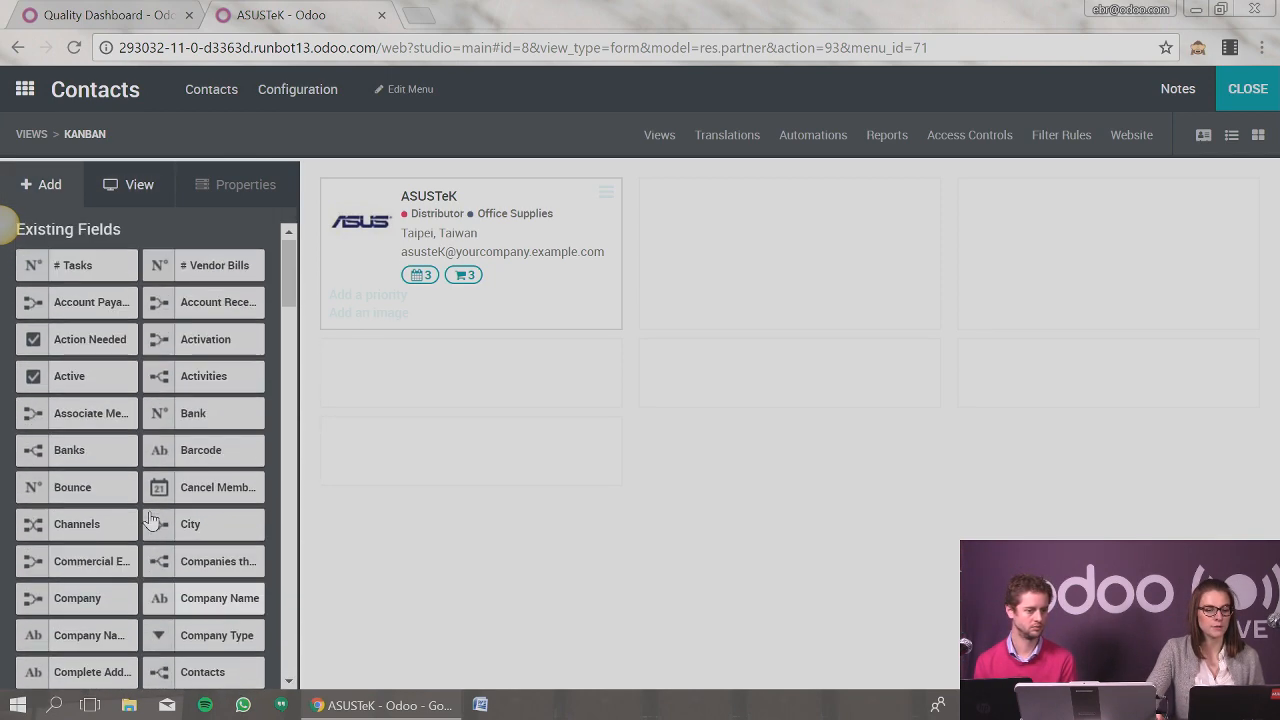
scroll(150, 515, "down", 2)
scroll(150, 515, "up", 2)
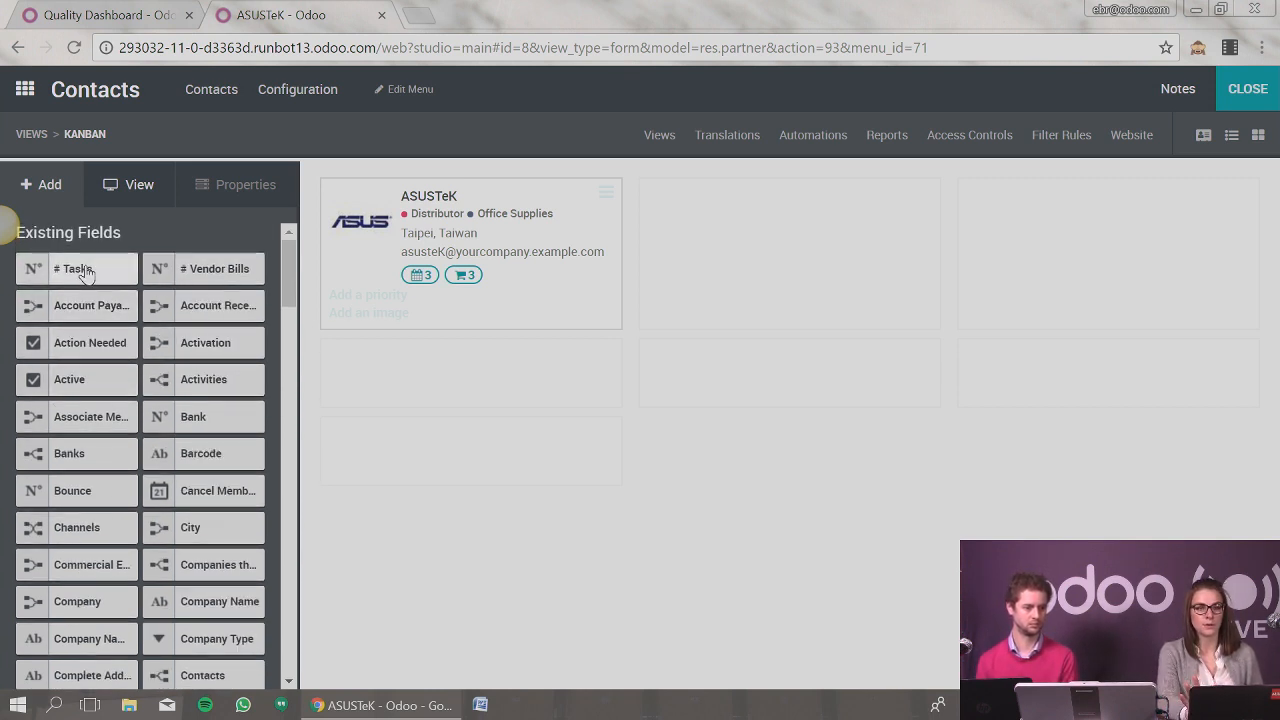
left_click(1252, 100)
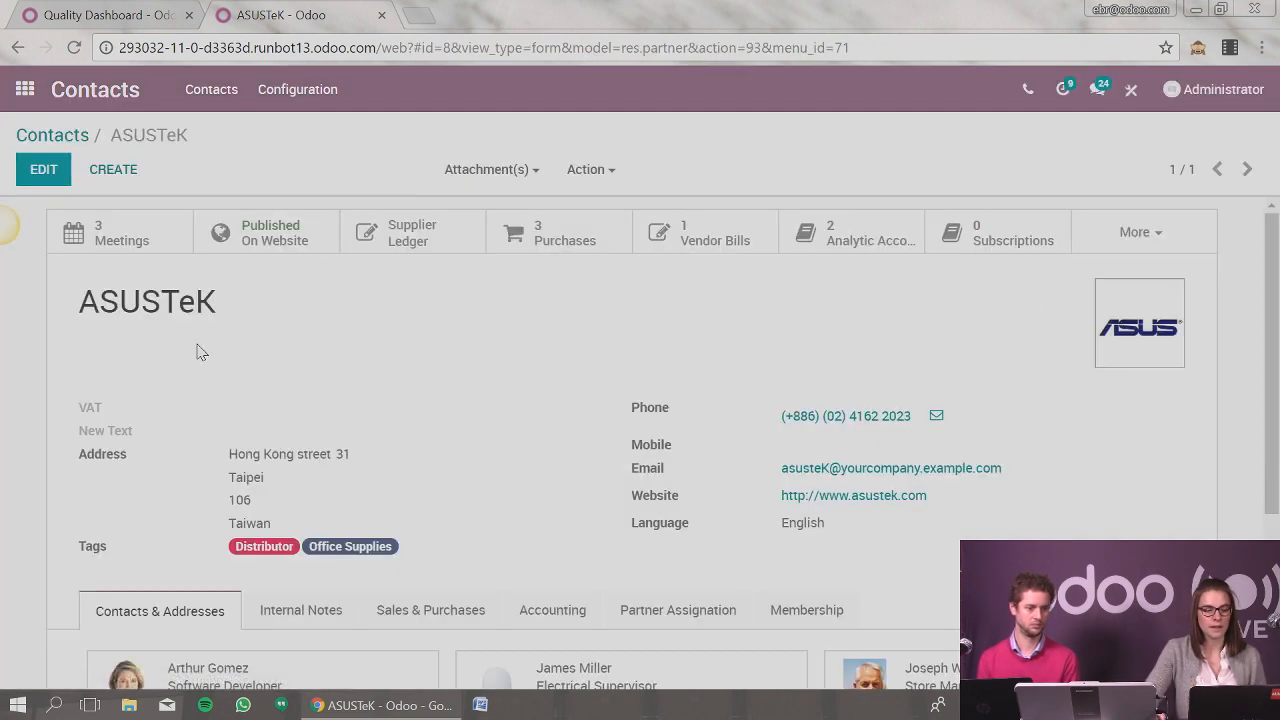
left_click_drag(106, 388, 167, 457)
left_click(199, 397)
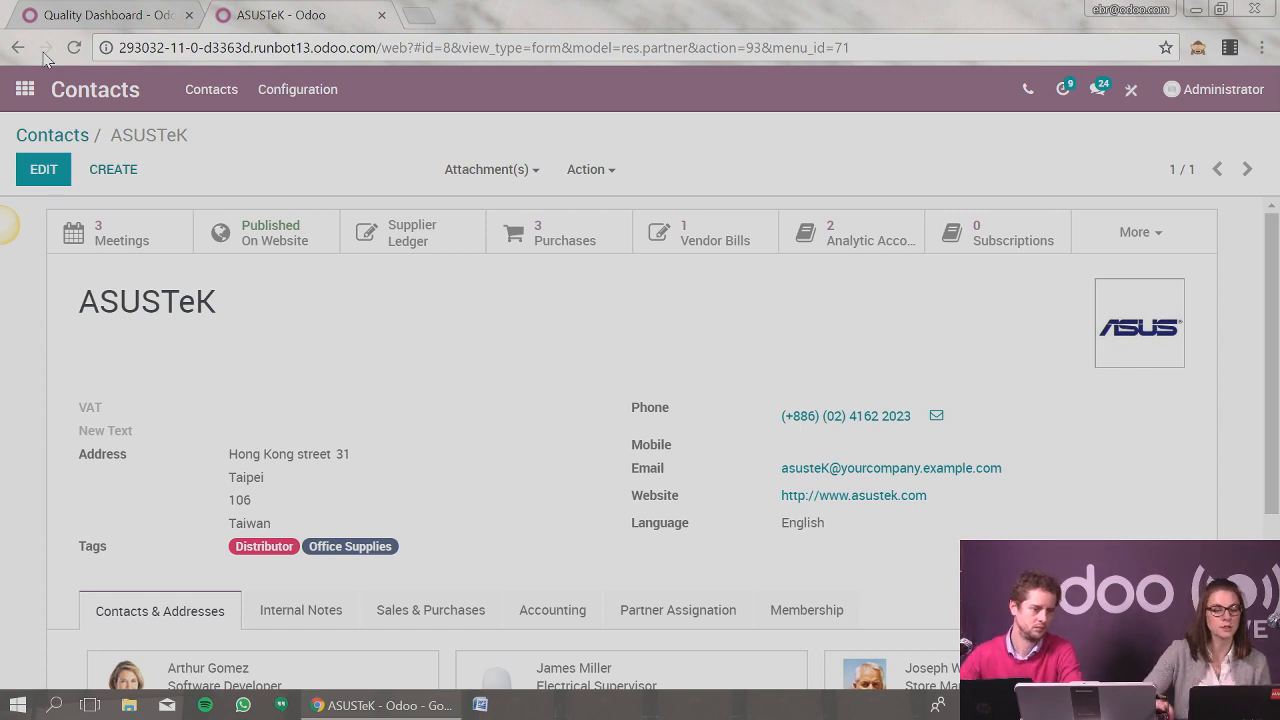
left_click(1120, 97)
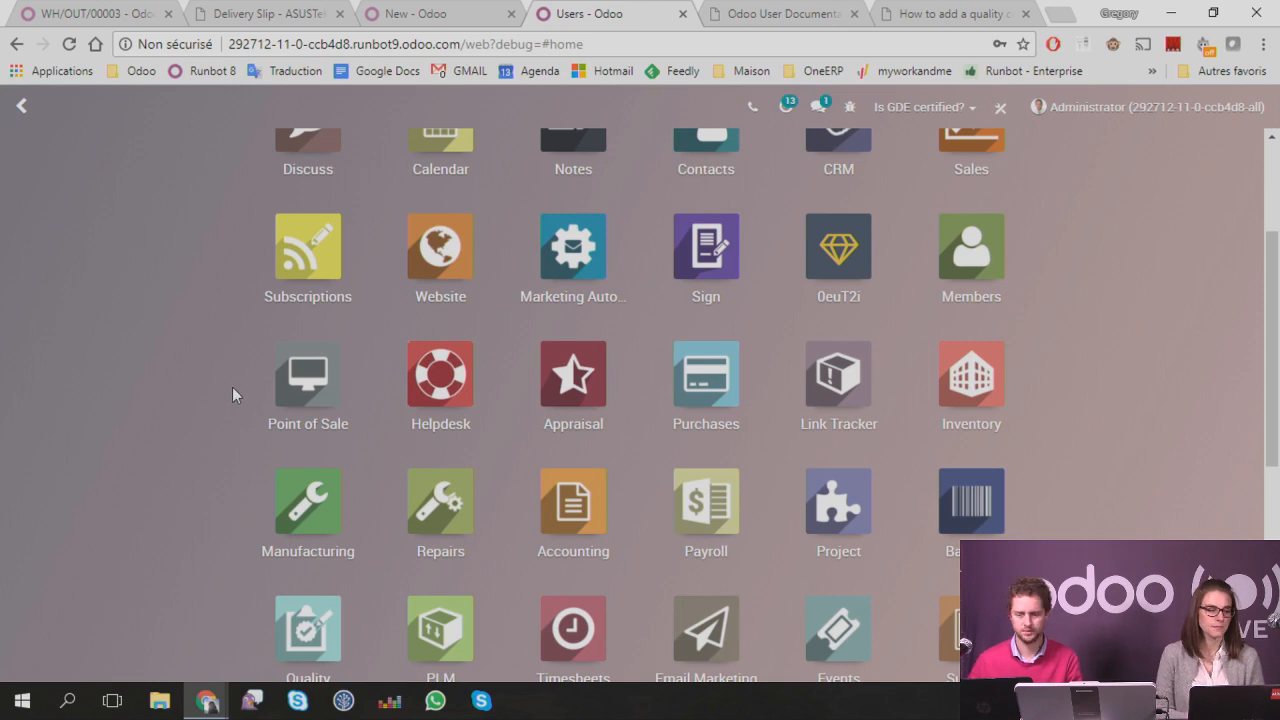
Step: Open the Chart of Accounts in the Accounting app's configuration
left_click(580, 512)
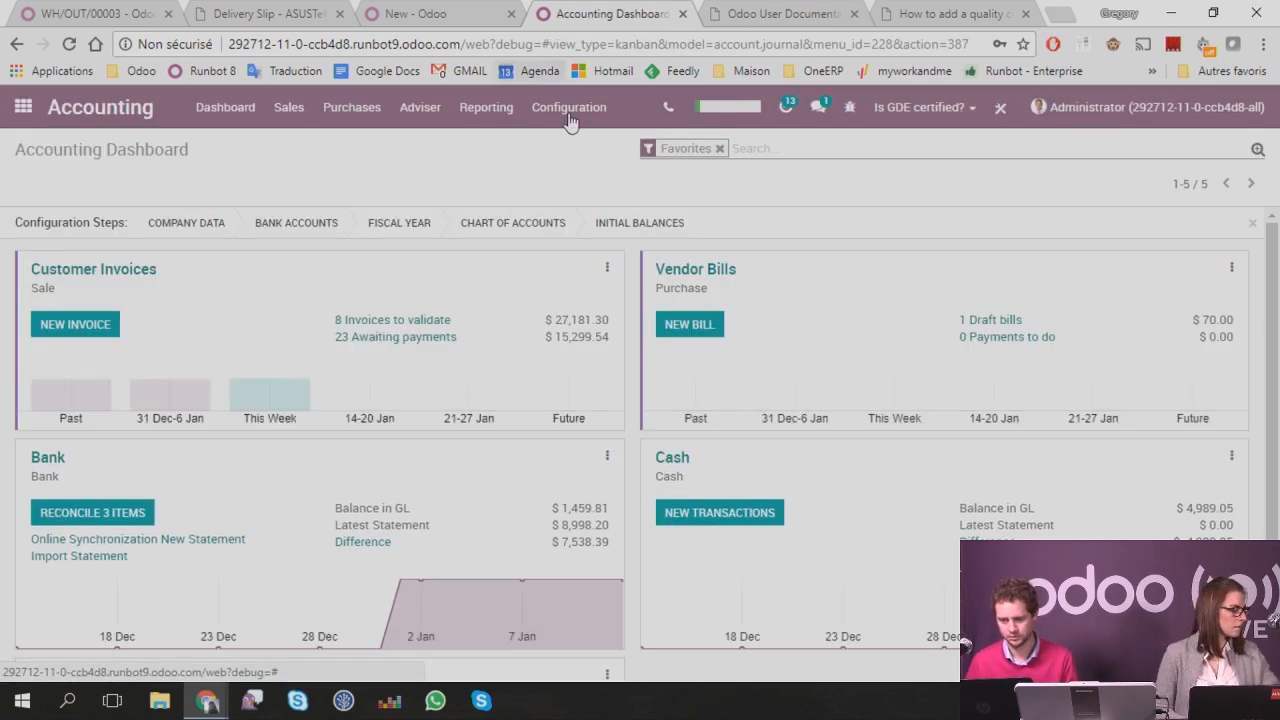
left_click(568, 110)
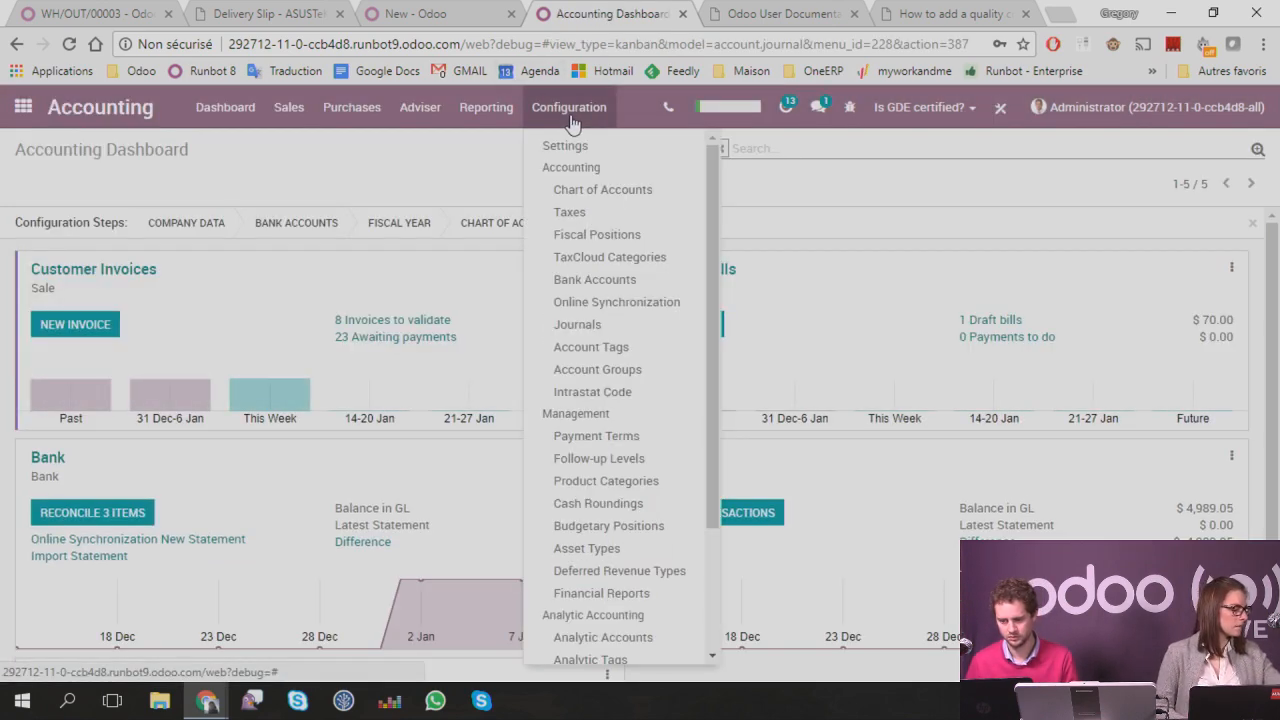
left_click(590, 191)
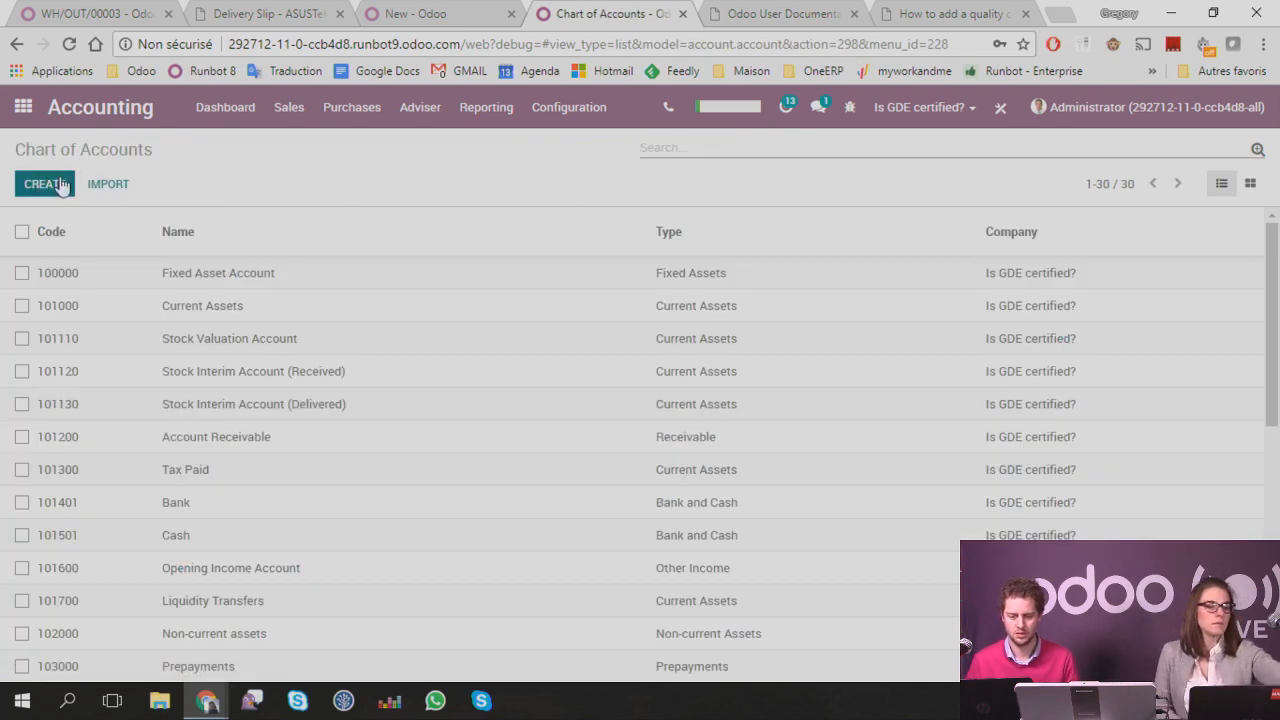
Step: Start a new account with code 11111 and name Cash 1
left_click(44, 184)
left_click(343, 266)
type("11111")
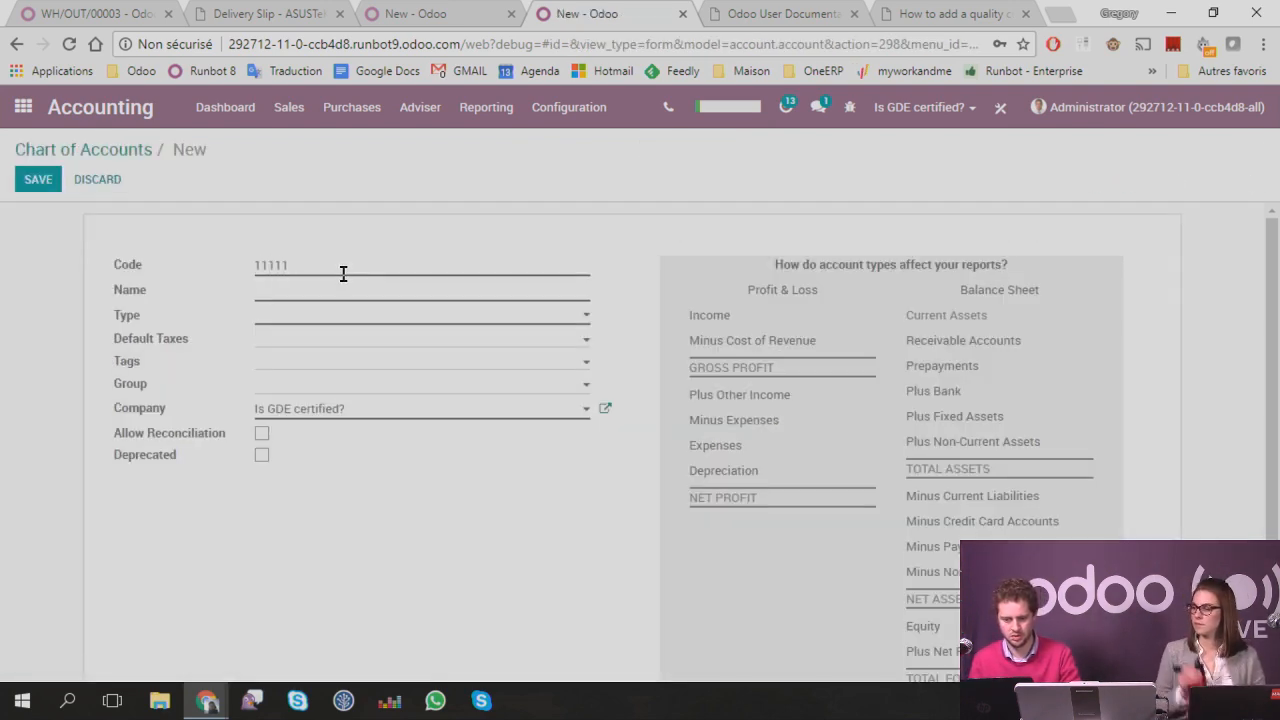
key("Tab")
type("C")
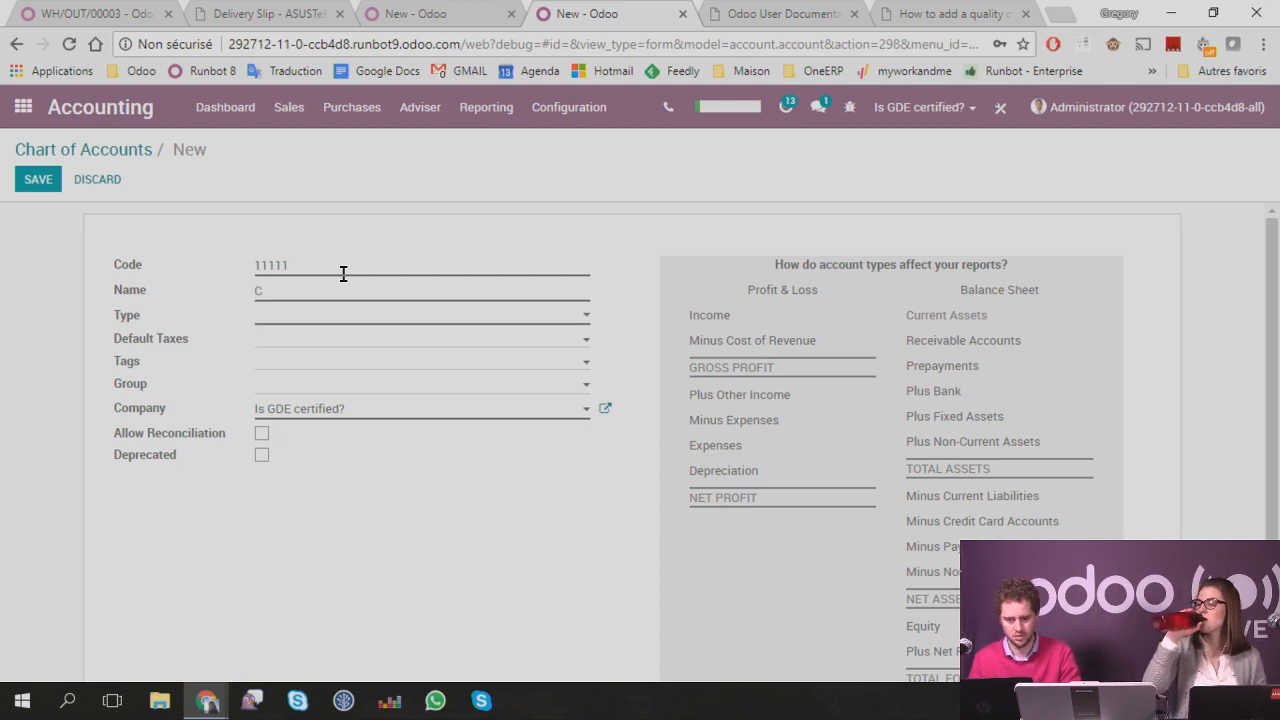
type("ash µ1")
key("BackSpace")
key("BackSpace")
key("BackSpace")
type("1")
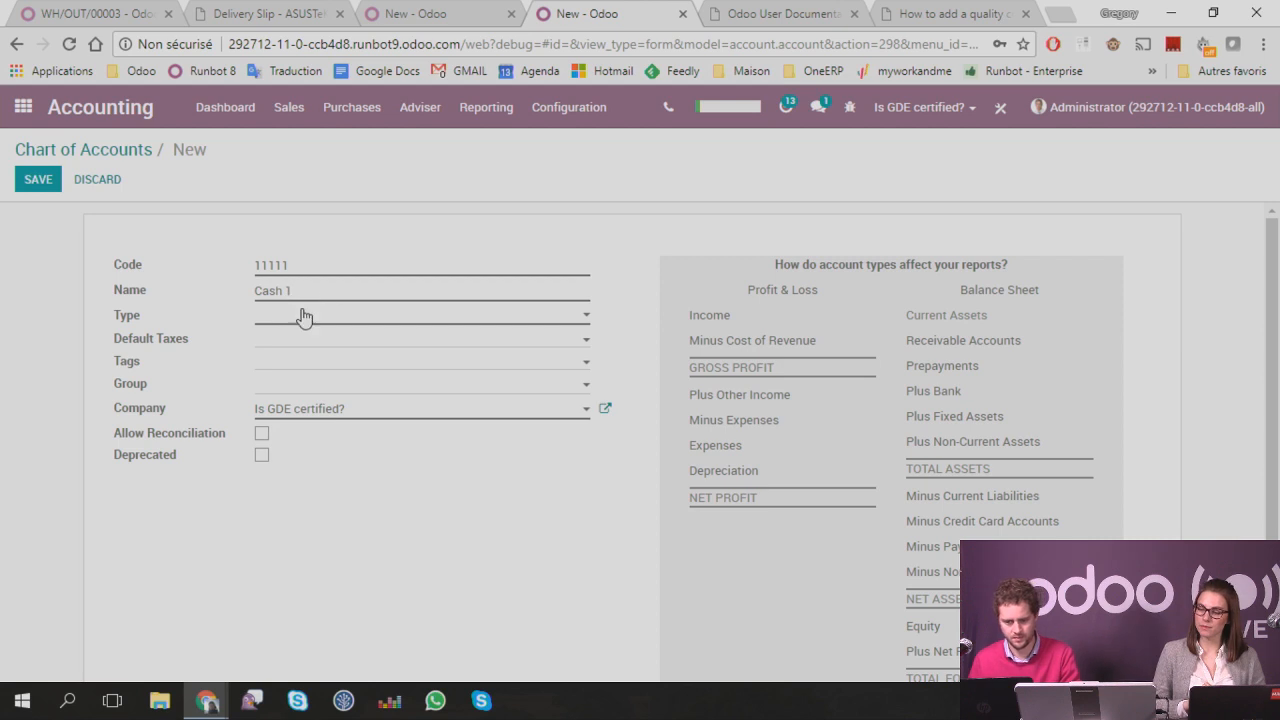
Step: Set the Cash 1 account's type to Bank and Cash and save the account
left_click(309, 316)
left_click(292, 384)
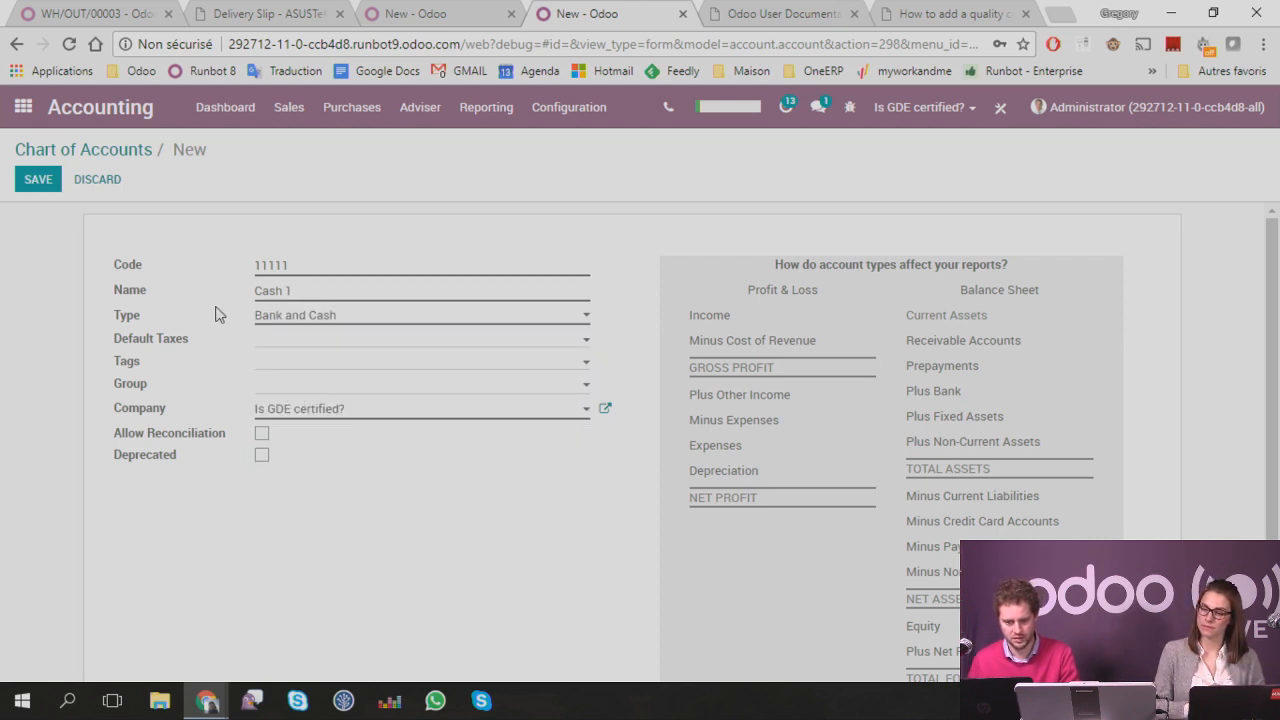
left_click(36, 179)
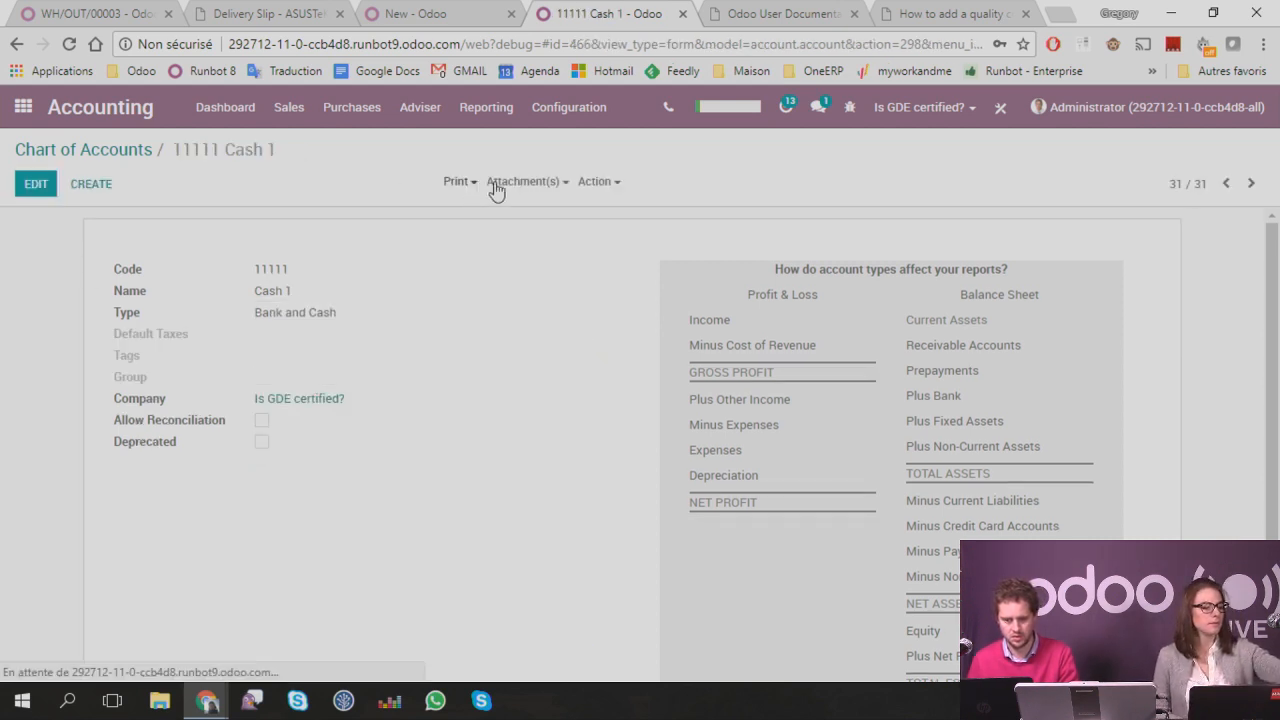
Step: Duplicate the Cash 1 account, name the copy Cash 2 with code 22222, and save it
left_click(597, 181)
left_click(624, 232)
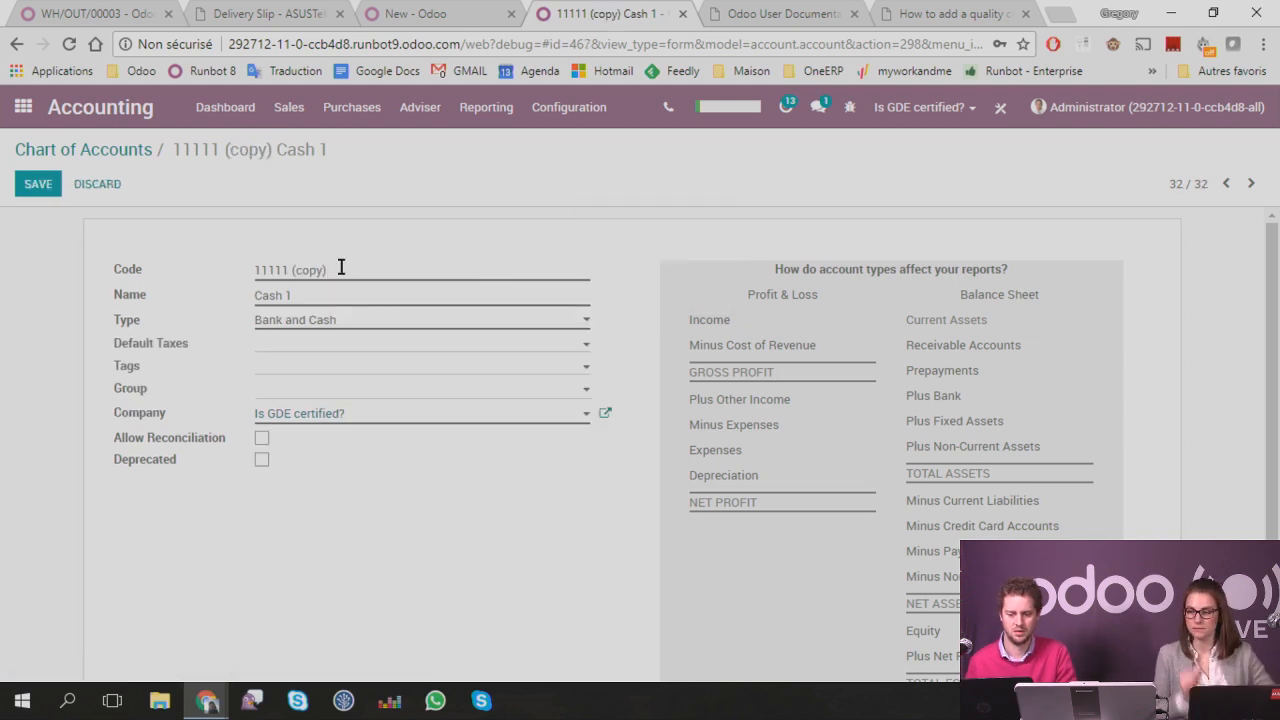
left_click(333, 289)
type("2")
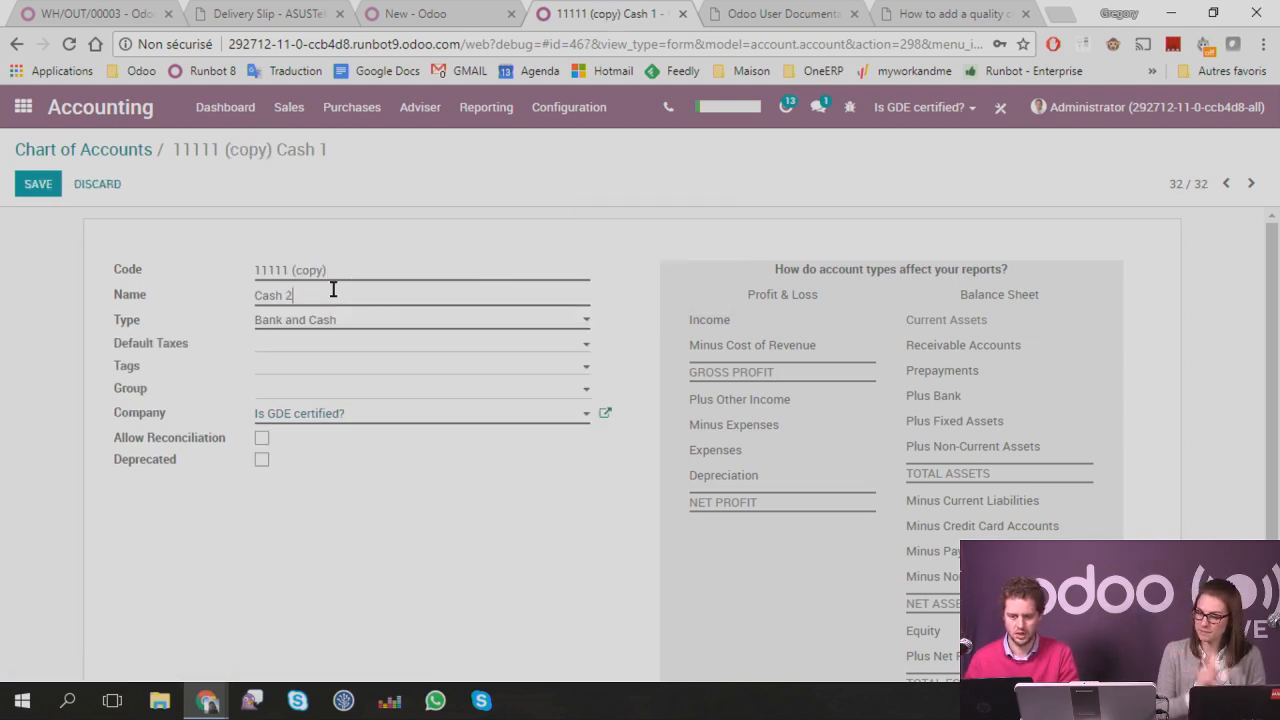
key("shift+Tab")
type("22222")
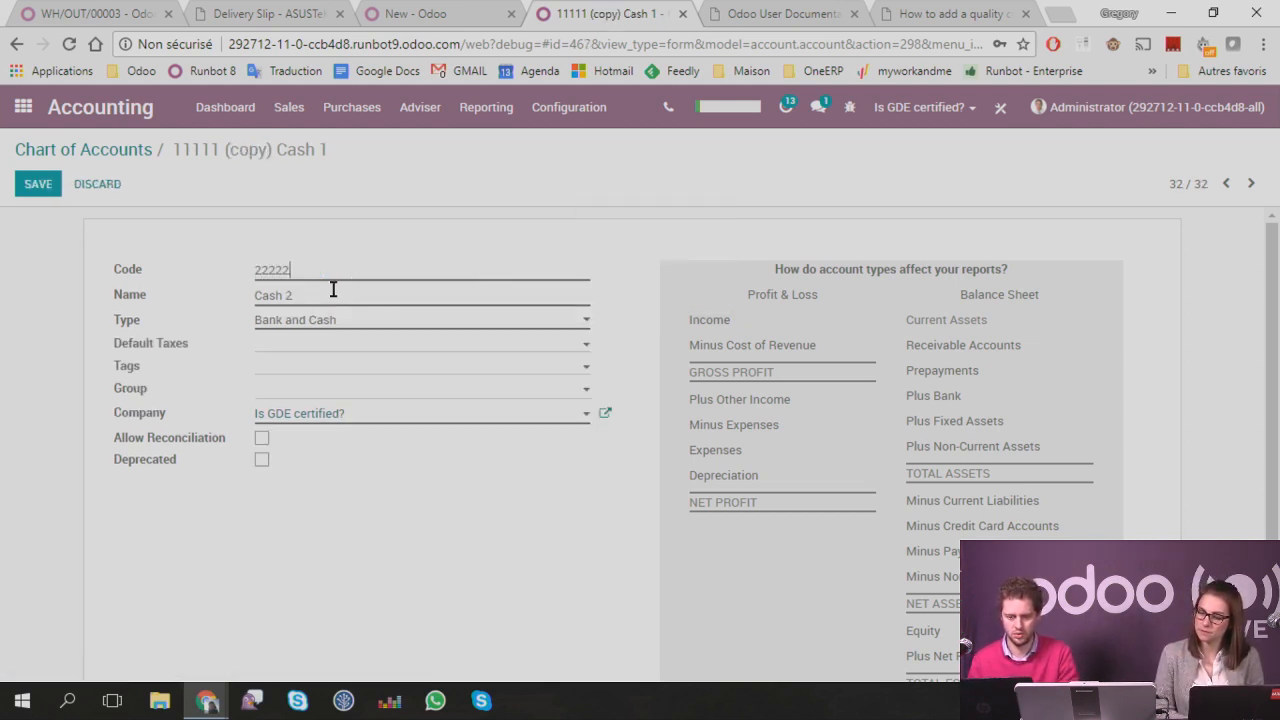
left_click(38, 184)
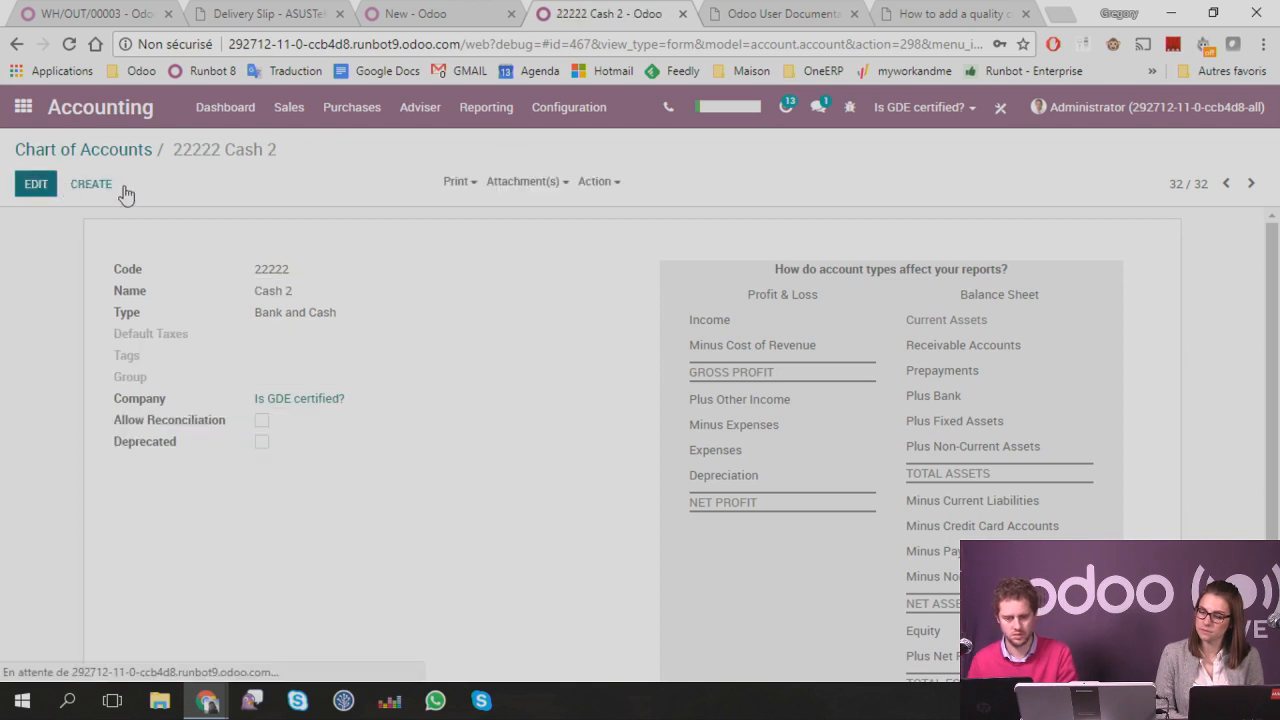
Step: Duplicate the Cash 2 account, give the copy code 3333 and the name Cash 3, and save it
left_click(604, 183)
left_click(623, 231)
triple_click(262, 268)
type("3333")
key("Tab")
type("Cash")
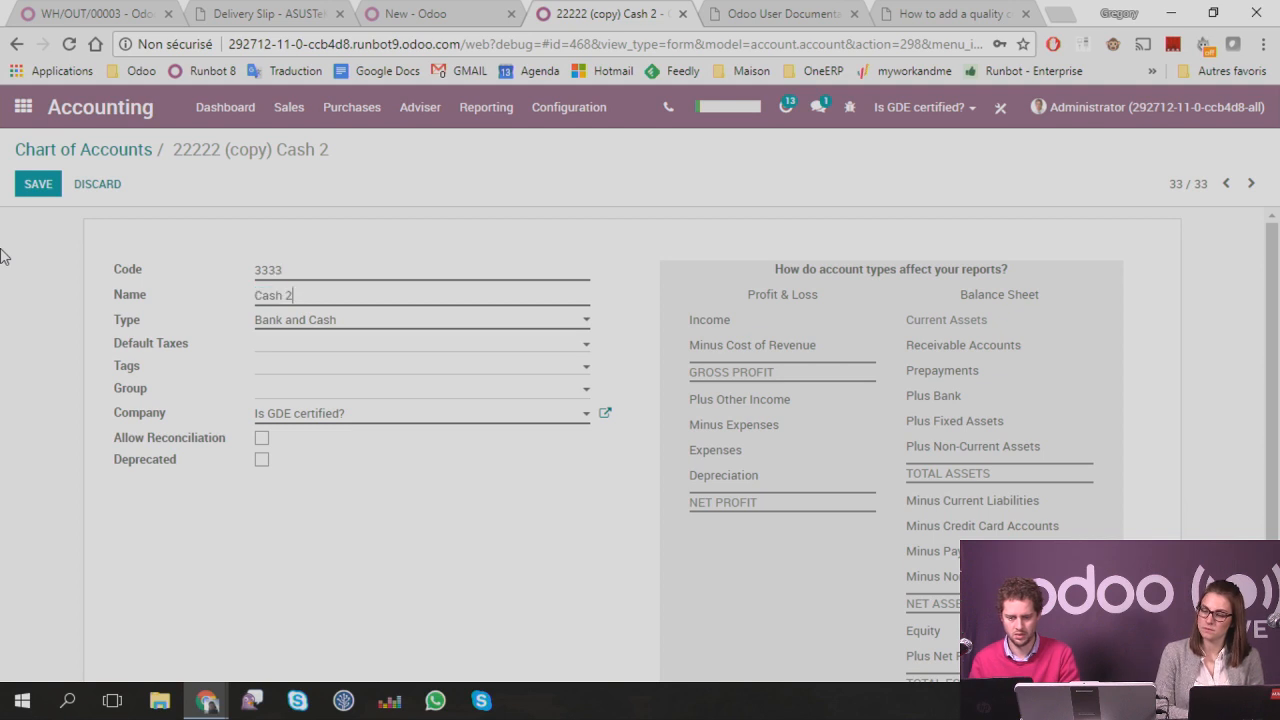
type(" 3")
left_click(38, 184)
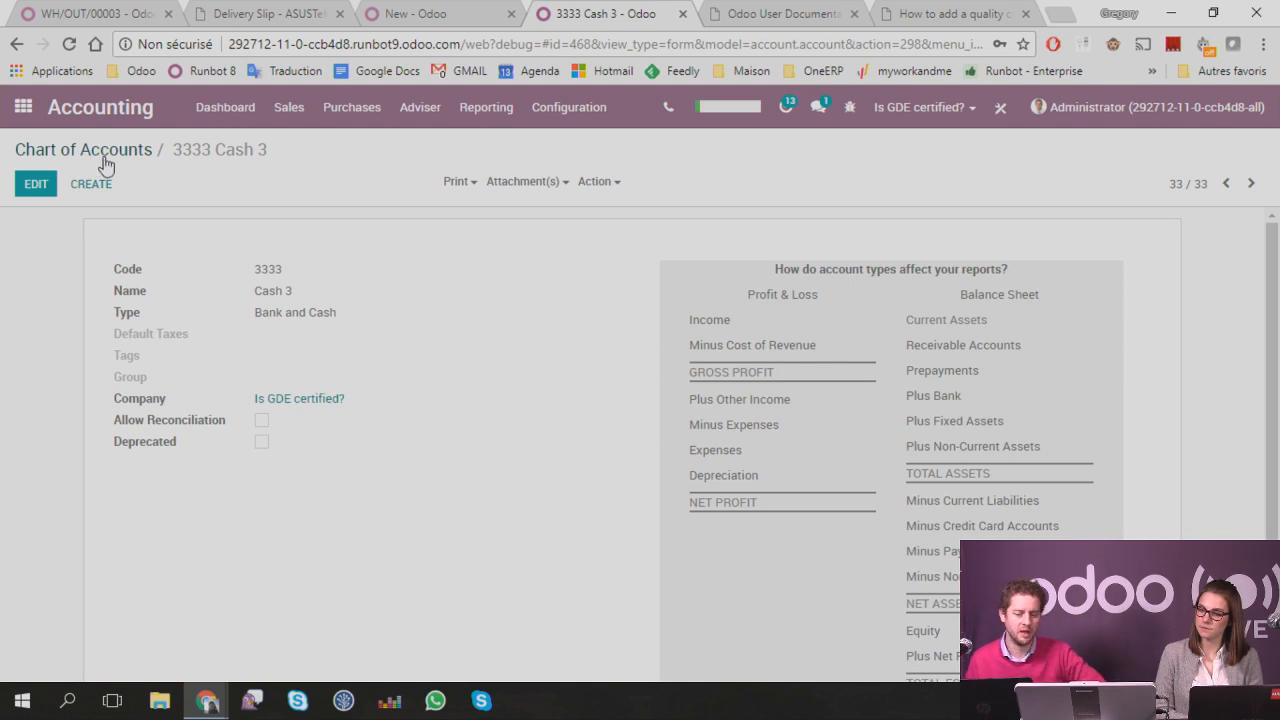
Step: Create and save a journal named My Cash with type Cash and short code CASH
left_click(545, 112)
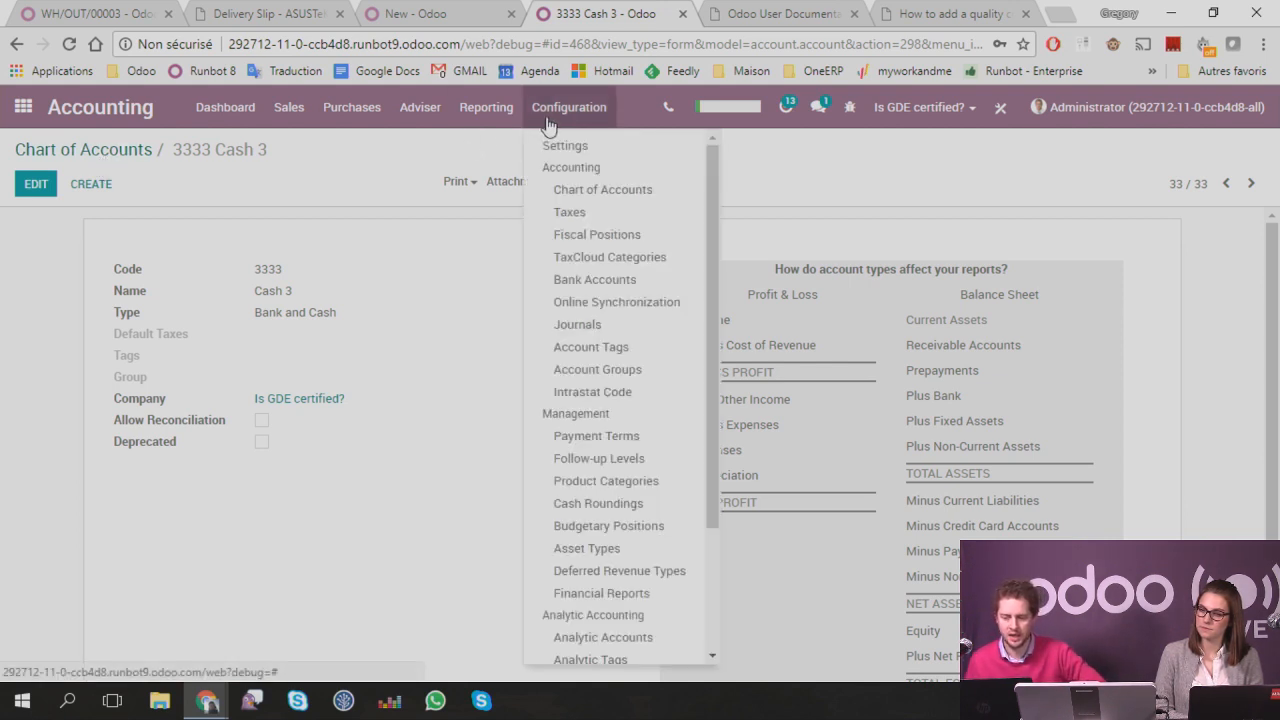
left_click(578, 325)
left_click(37, 196)
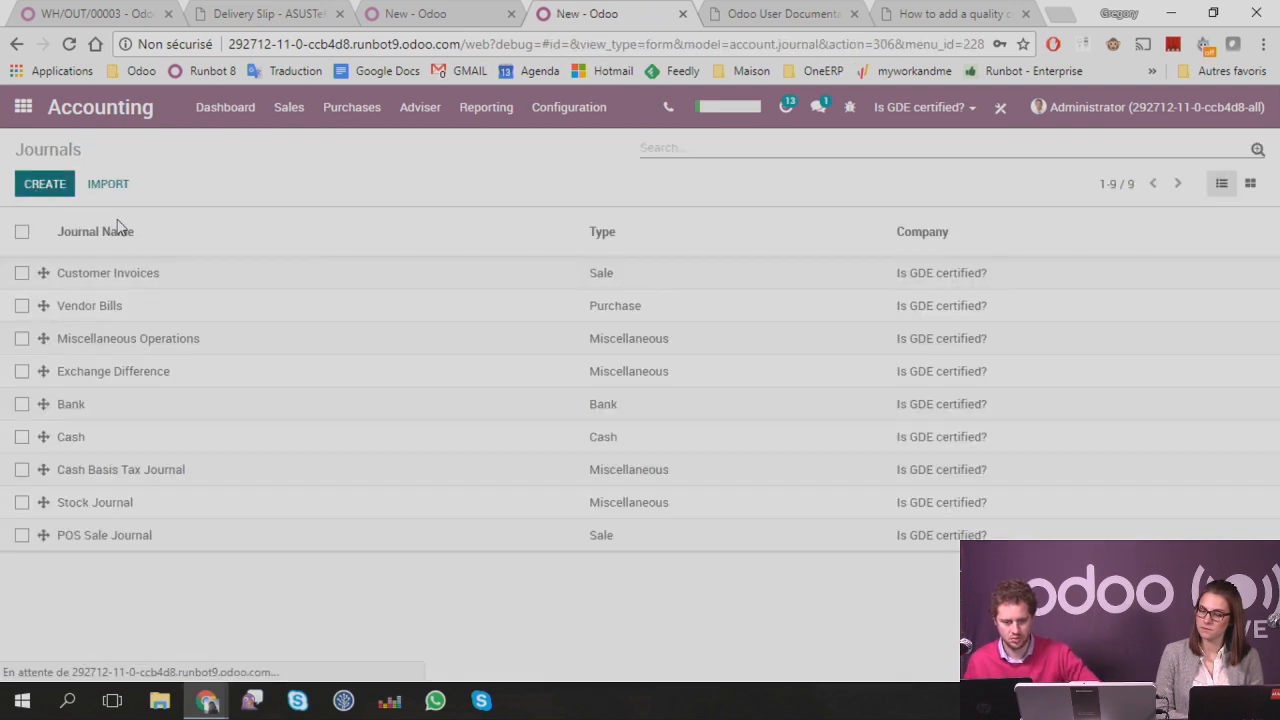
type("My Cash")
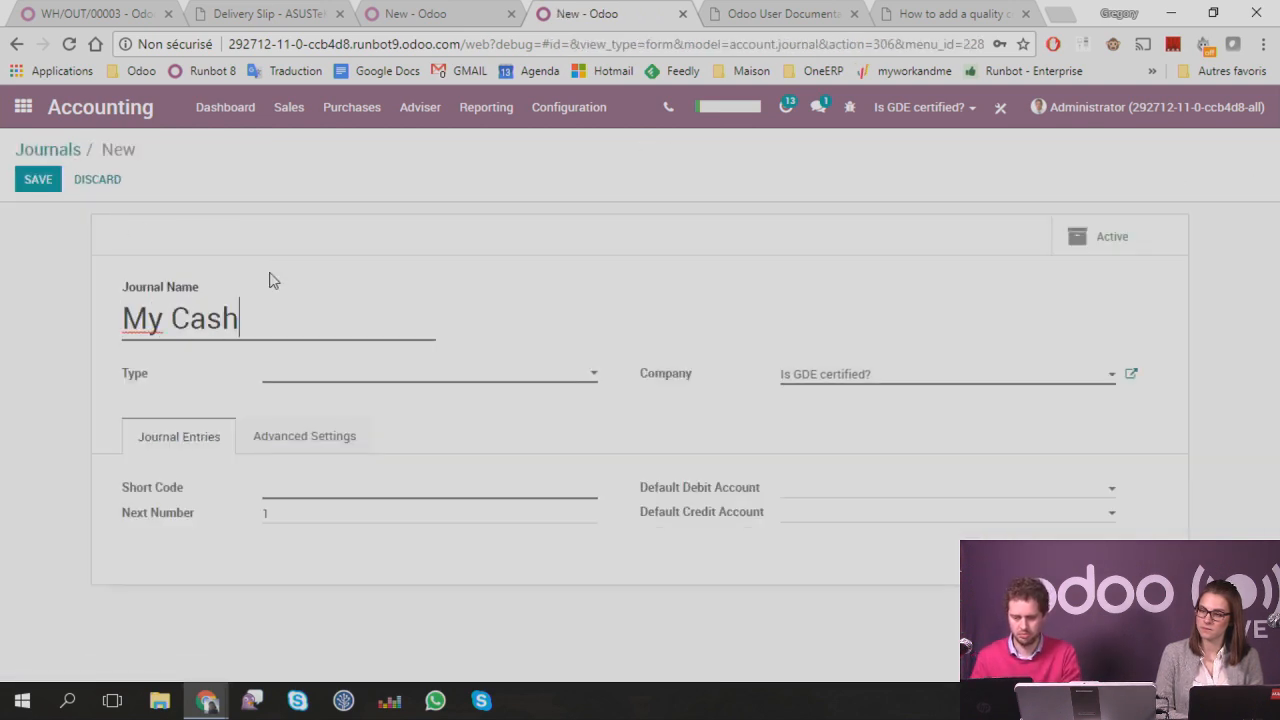
left_click(472, 376)
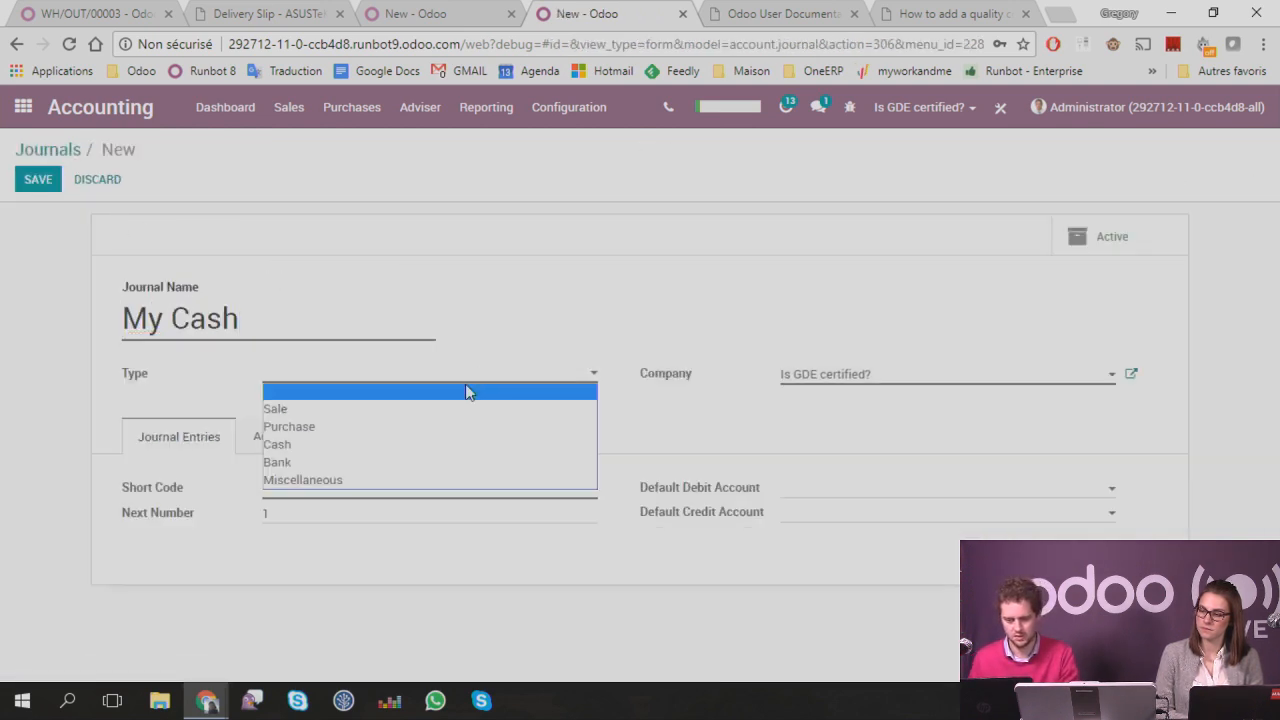
left_click(336, 446)
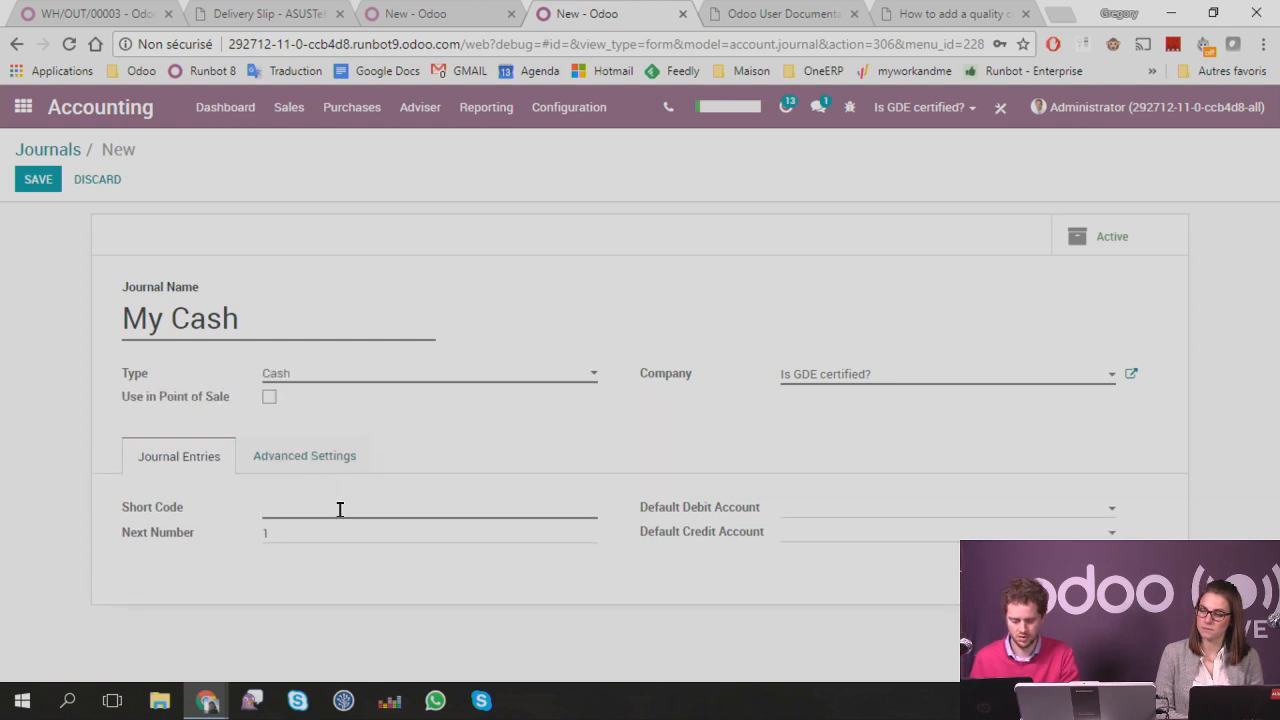
type("CASH")
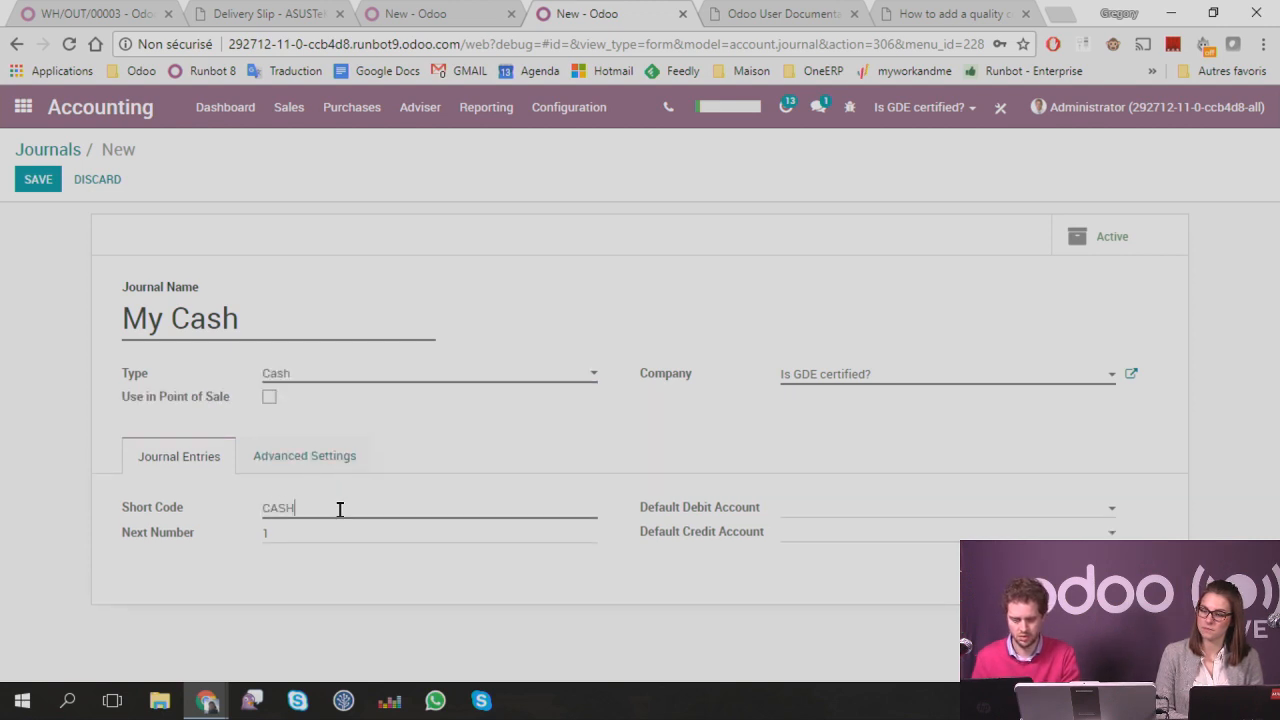
left_click(32, 186)
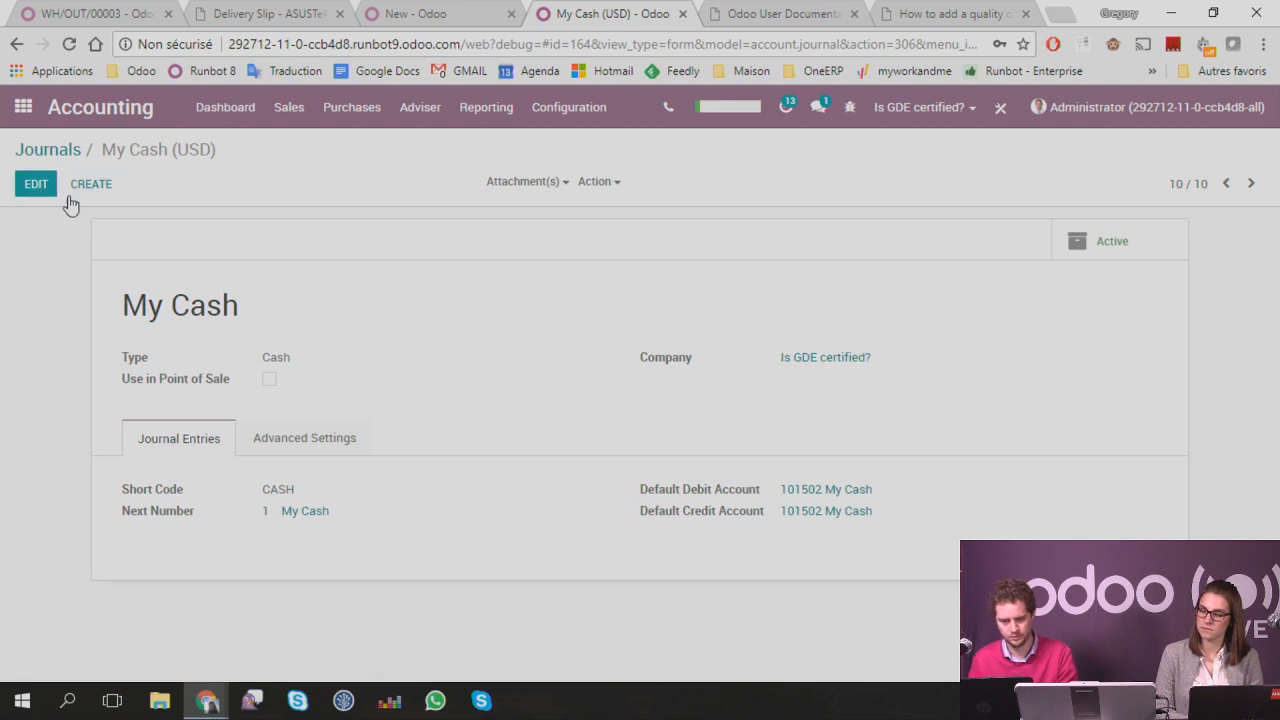
Step: Clear the default debit and default credit accounts of the My Cash journal, save it, and check its advanced settings
left_click(35, 184)
left_click_drag(897, 515, 517, 489)
key("BackSpace")
left_click_drag(914, 537, 543, 537)
key("BackSpace")
left_click(52, 407)
left_click(34, 190)
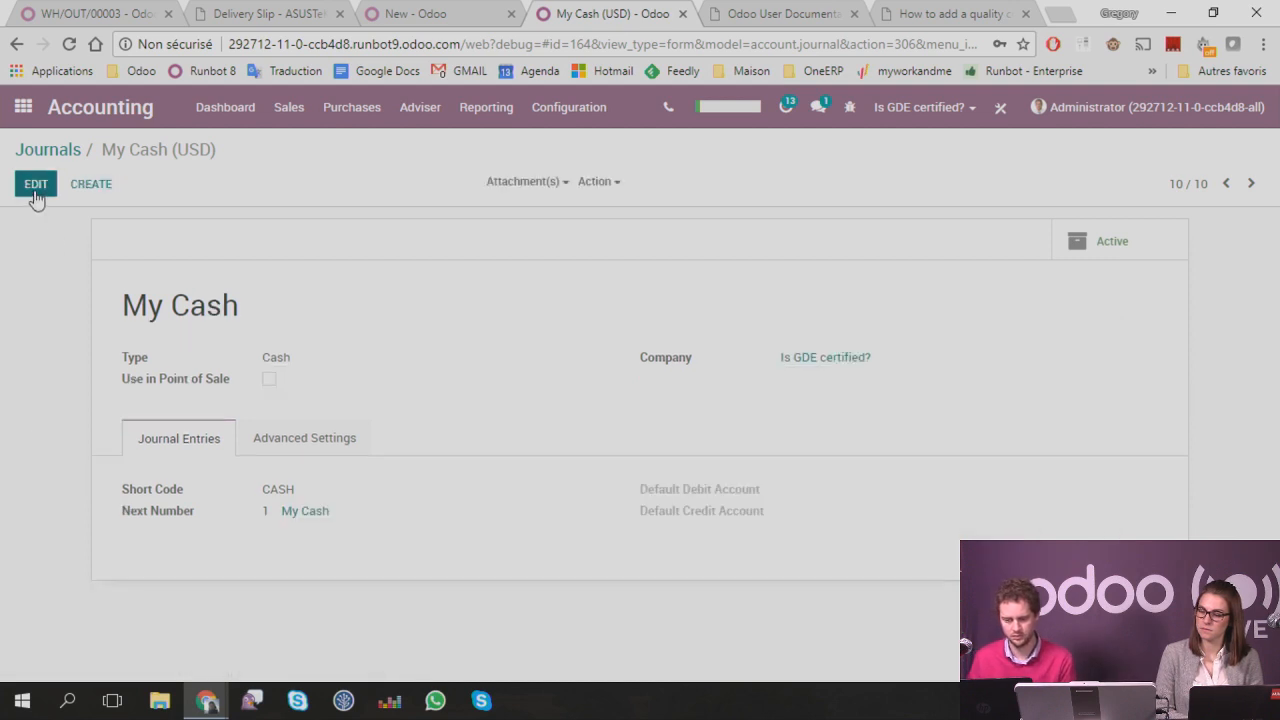
left_click(286, 447)
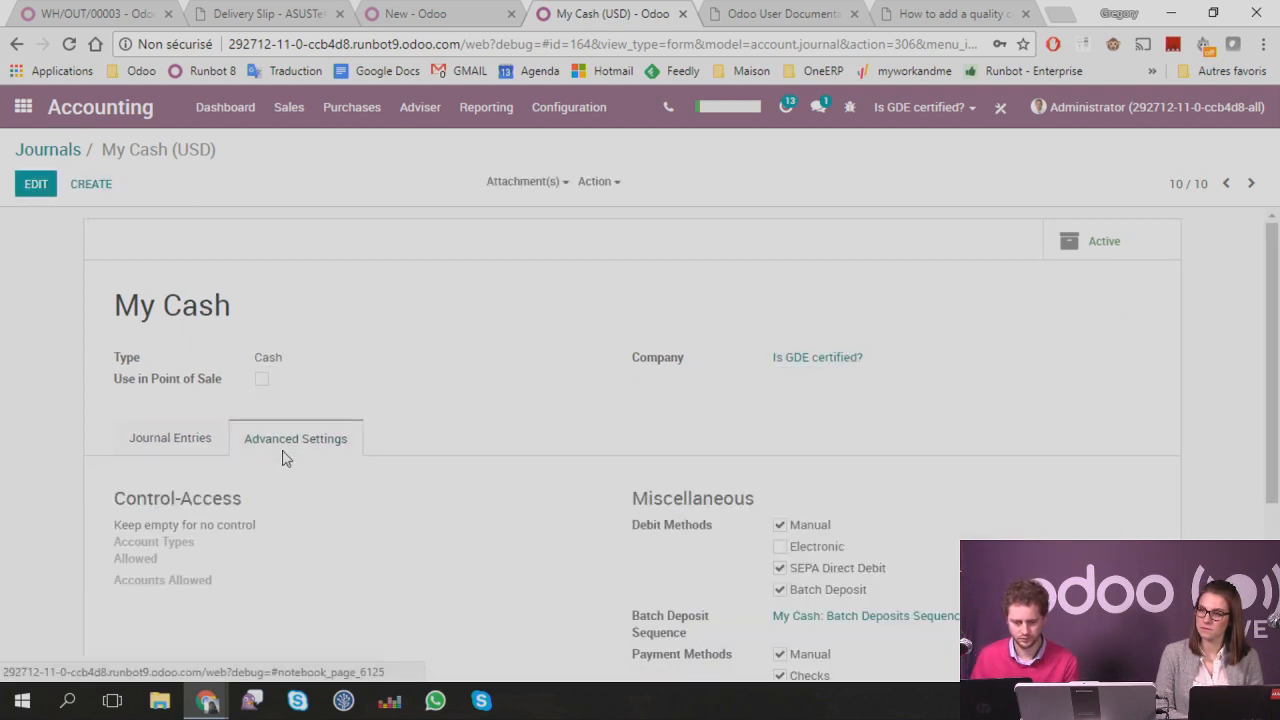
left_click(168, 440)
Step: Start a new journal entry and set its journal to My Cash (USD)
left_click(410, 110)
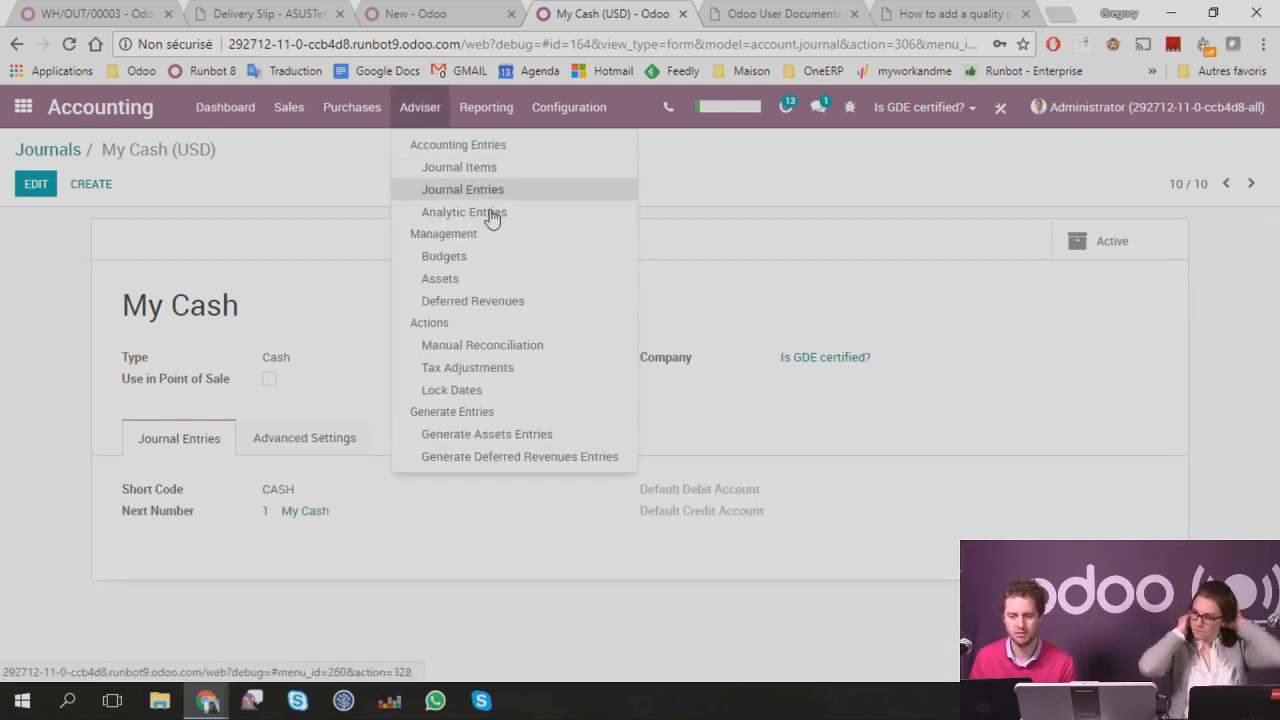
left_click(521, 192)
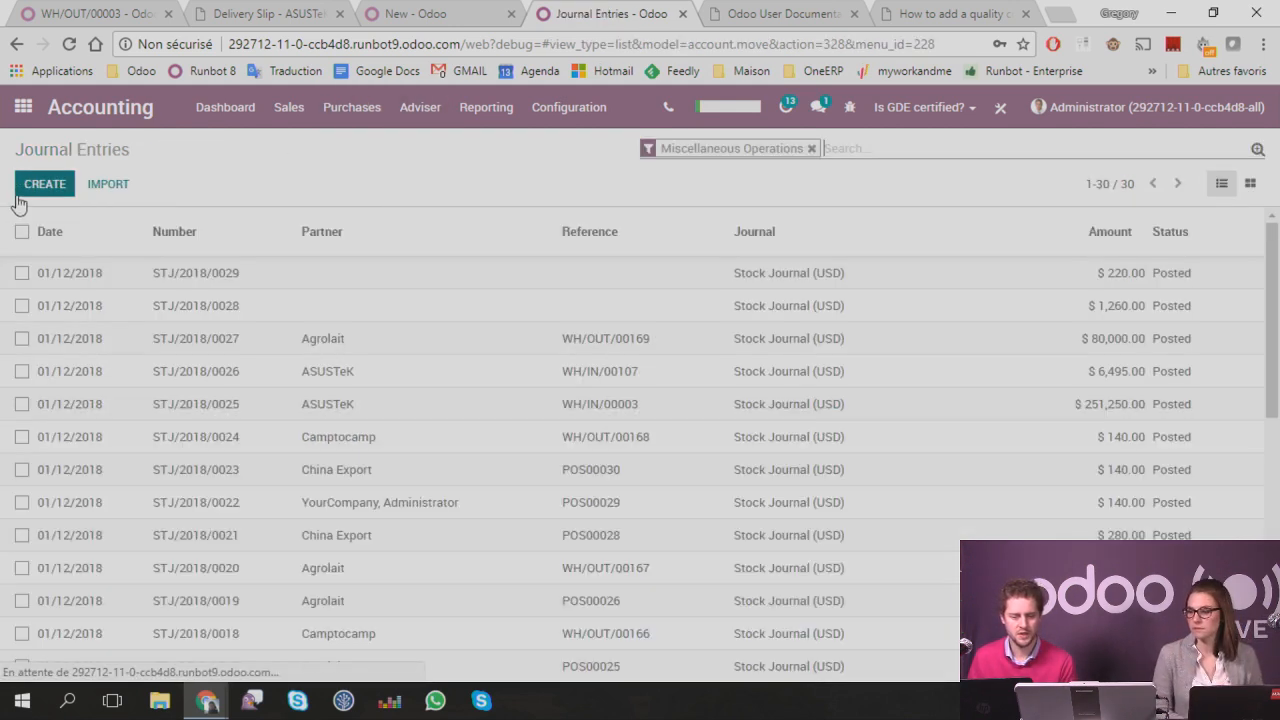
left_click(44, 186)
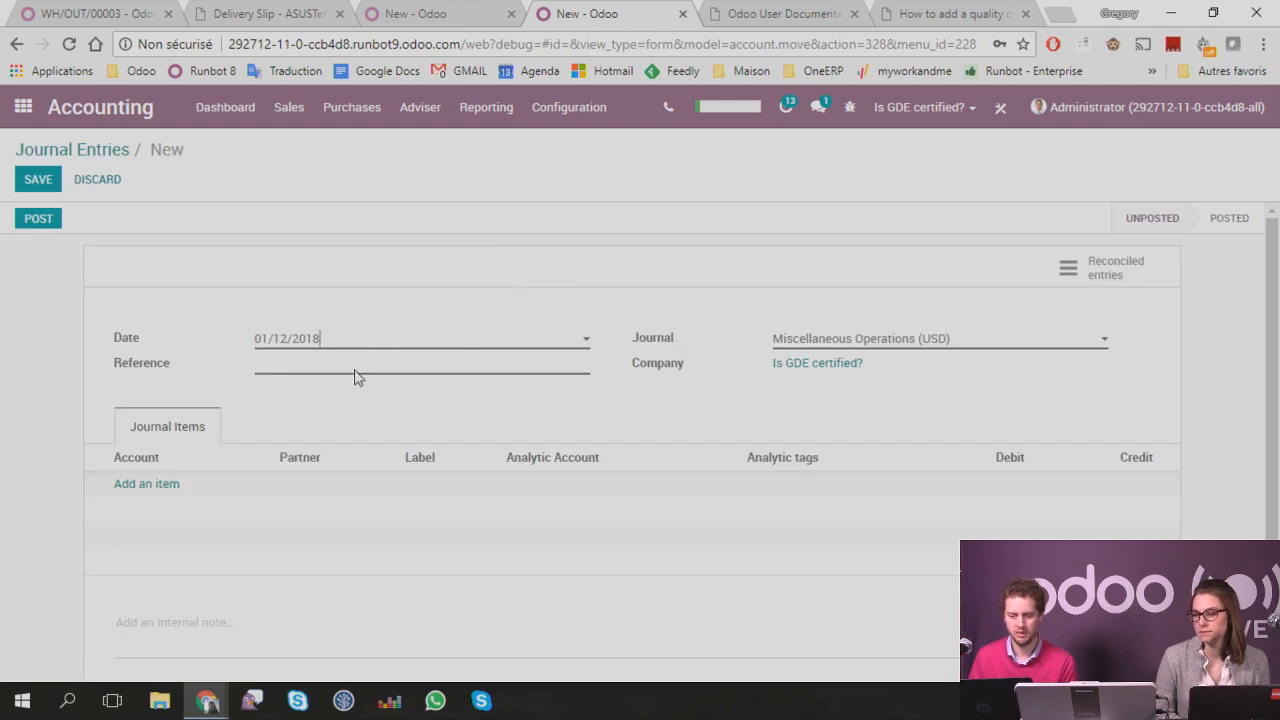
left_click_drag(1078, 343, 457, 340)
key("BackSpace")
type("My")
key("Return")
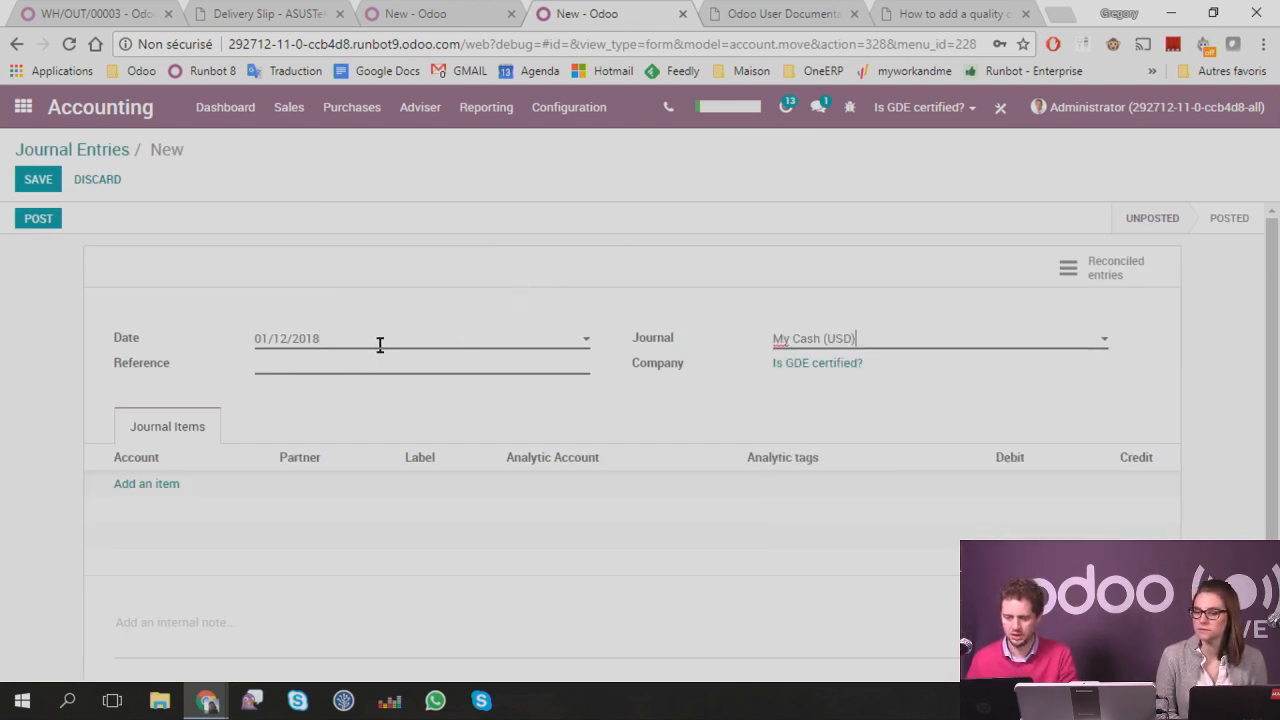
Step: Add a journal item on account 11111 Cash 1 with a debit of 100
left_click(155, 486)
left_click(209, 482)
type("cash")
key("Down")
key("Down")
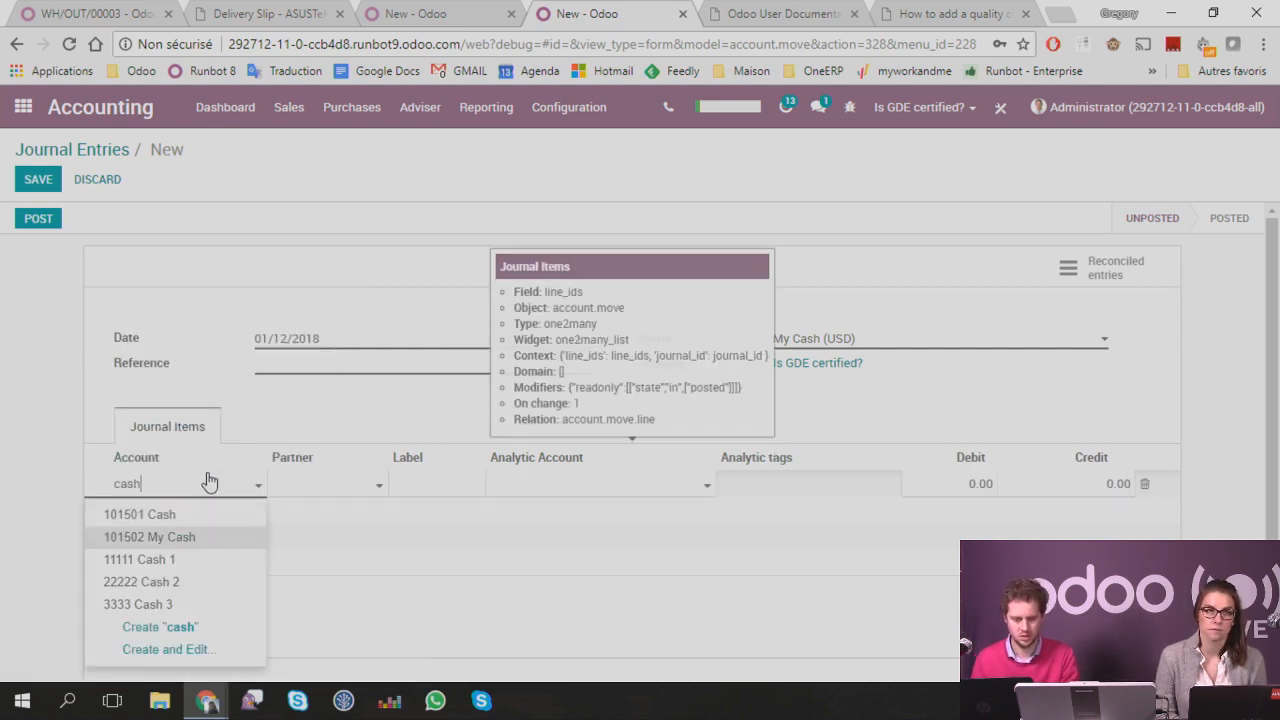
key("Tab")
key("Tab")
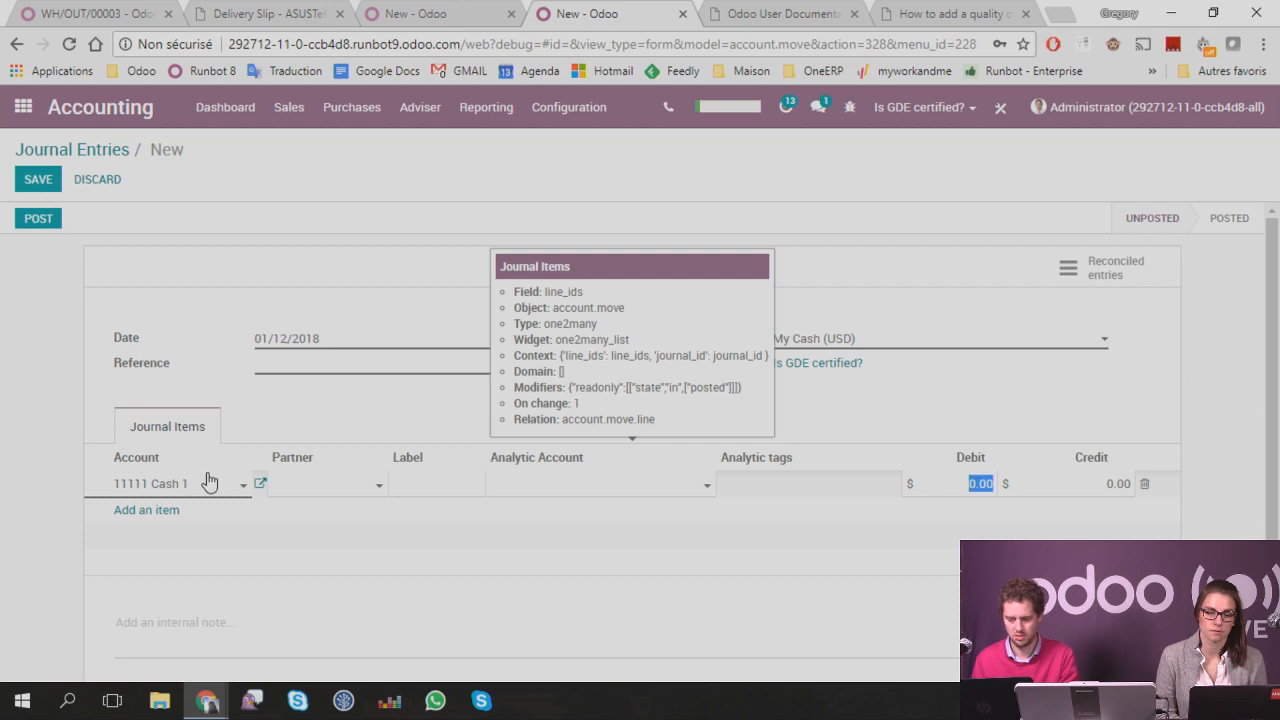
type("100")
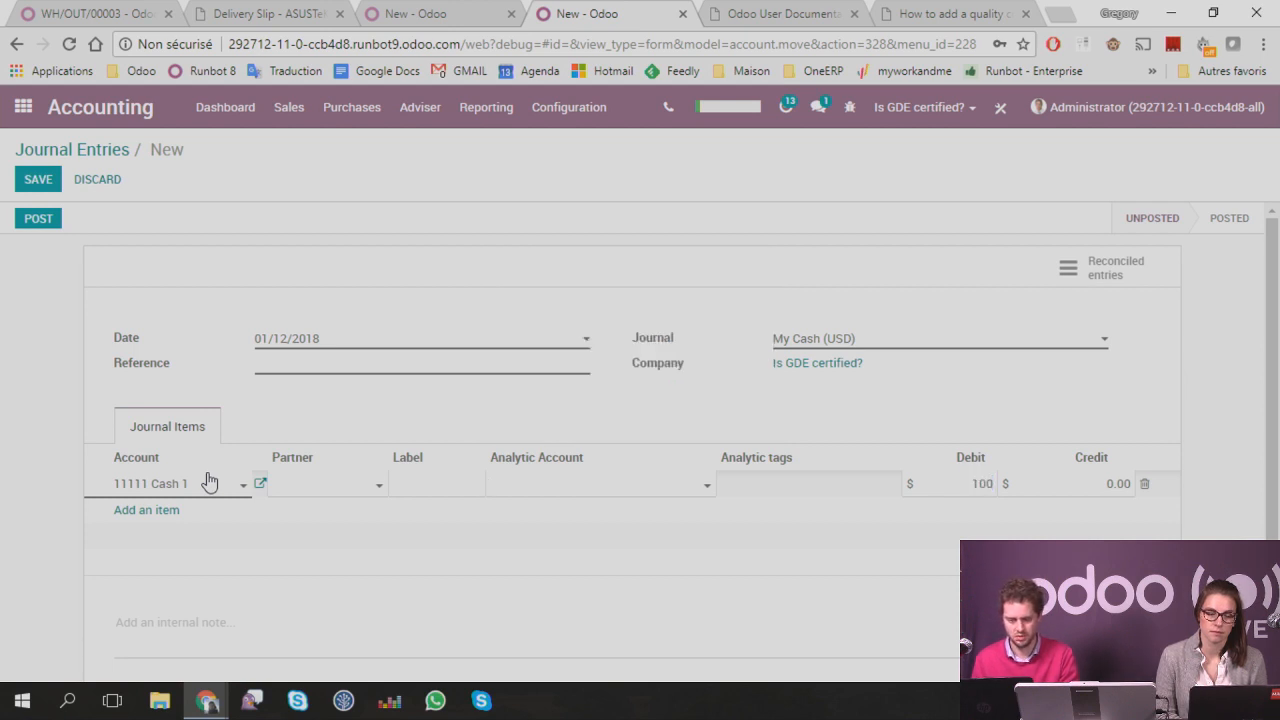
Step: Add a second journal item on account 22222 Cash 2 with a debit of 1000
key("Return")
type("casgh")
key("BackSpace")
key("BackSpace")
type("h")
key("Up")
key("Up")
key("Tab")
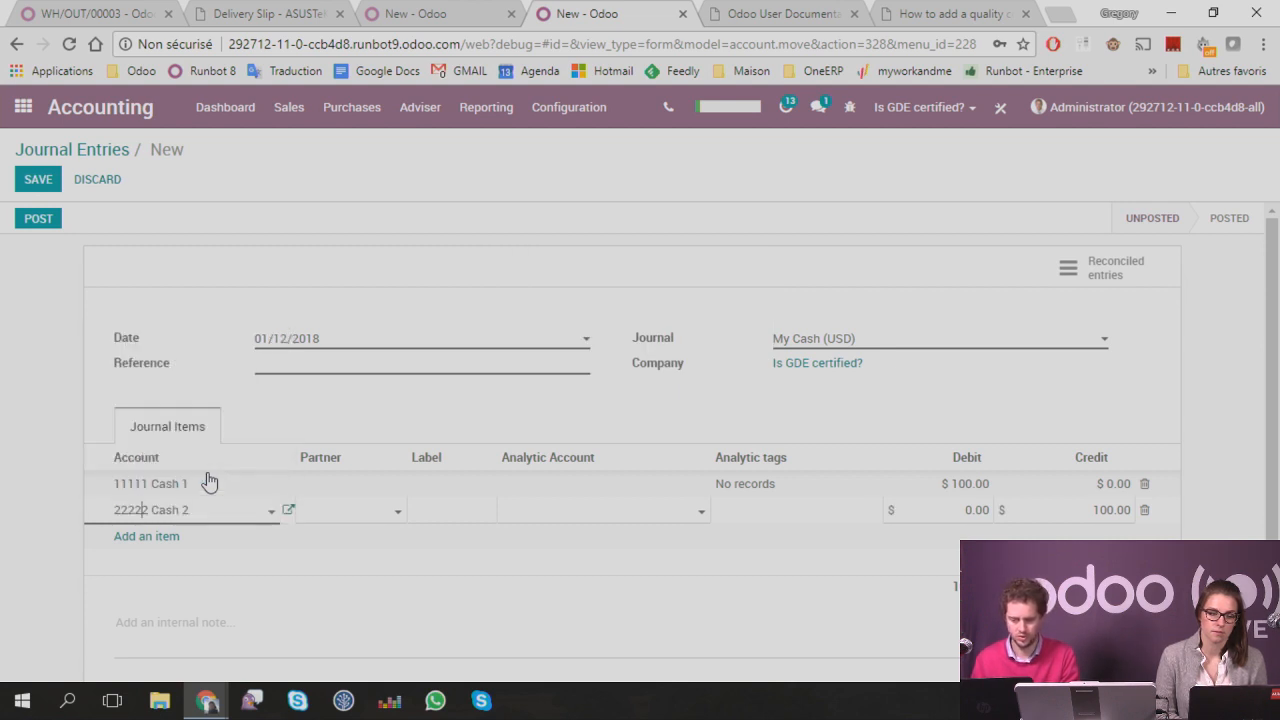
left_click(946, 510)
type("&à")
key("BackSpace")
key("BackSpace")
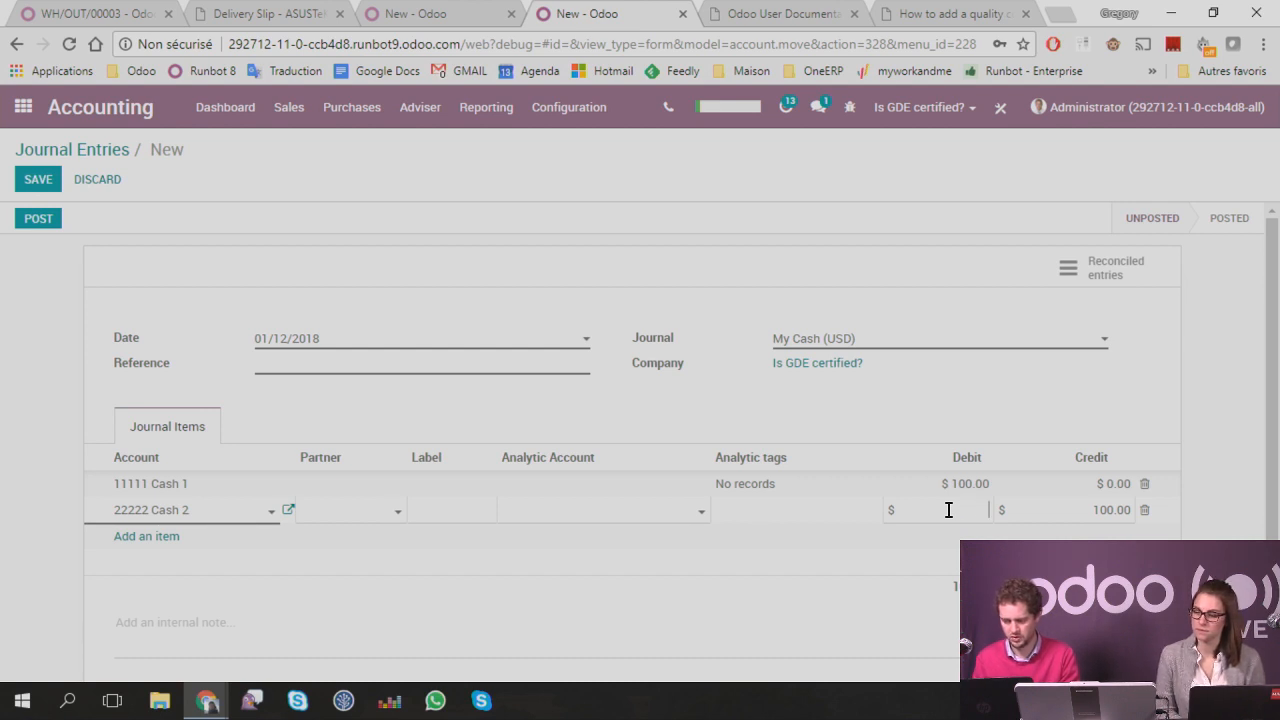
type("1000")
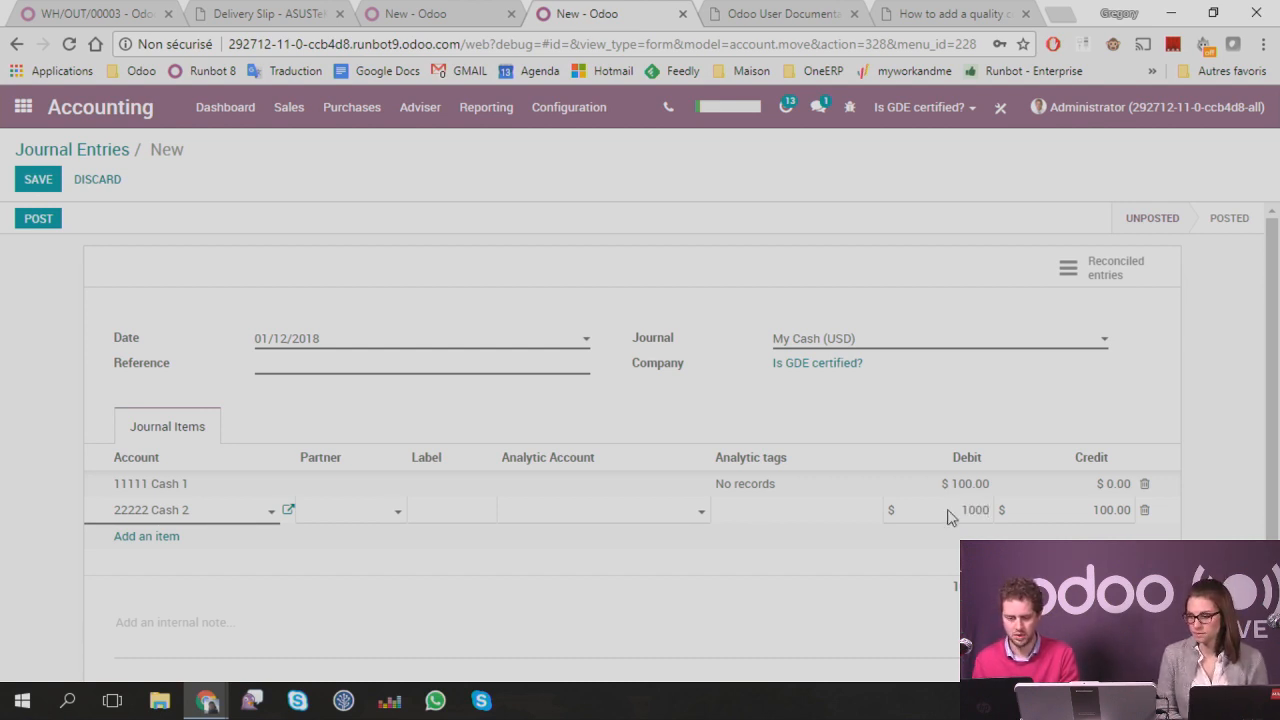
Step: Add a third journal item on account 111100 Account Payable with a credit of 1,100
key("Return")
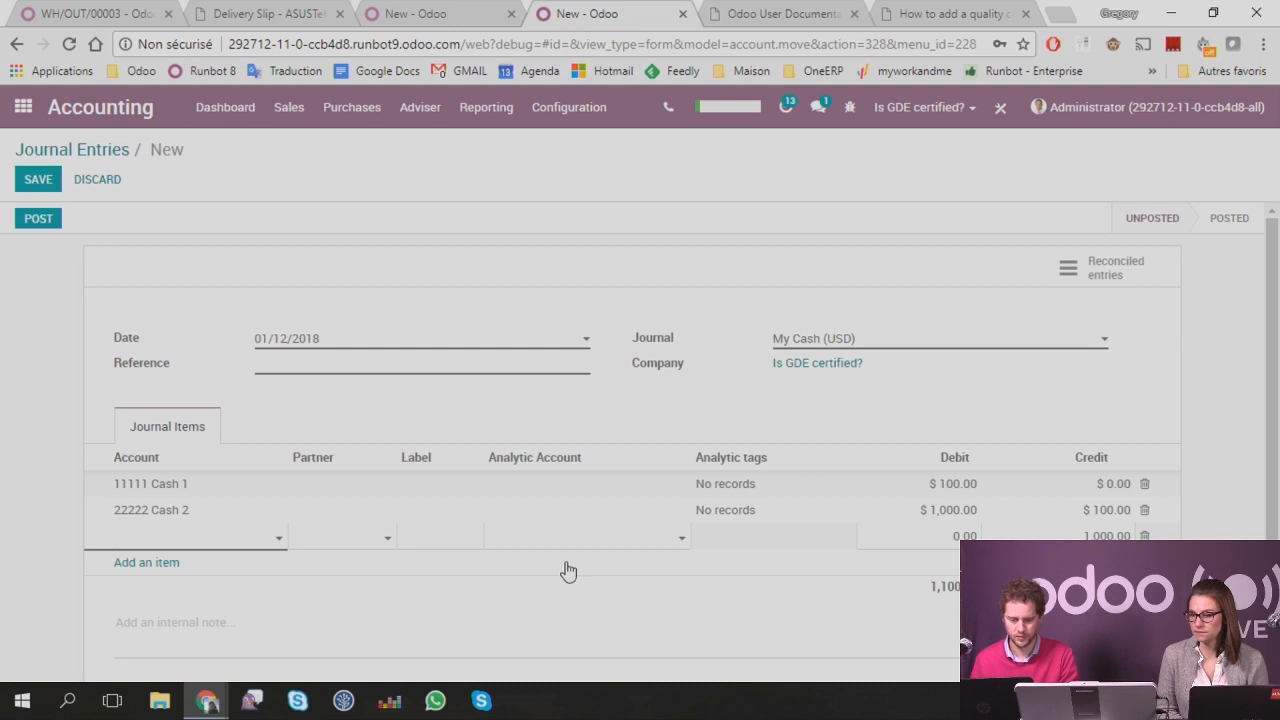
type("exp")
key("BackSpace")
key("BackSpace")
key("BackSpace")
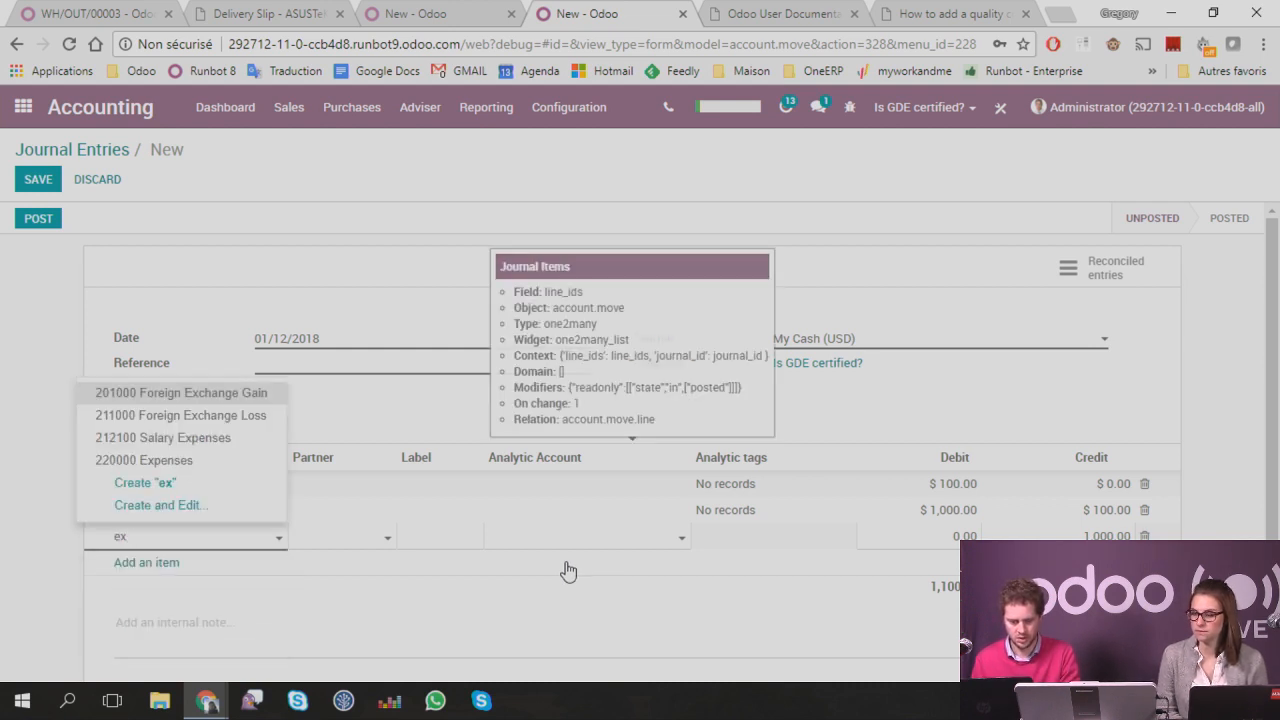
type("Pay")
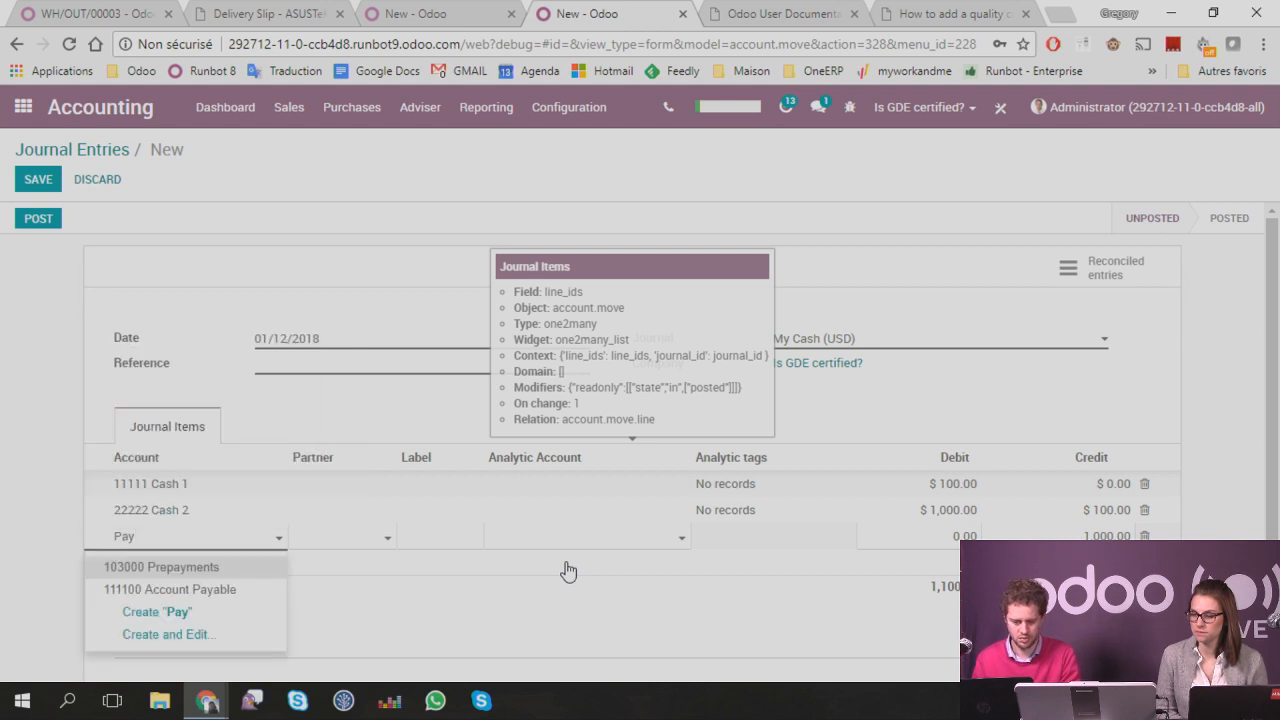
key("Down")
key("Return")
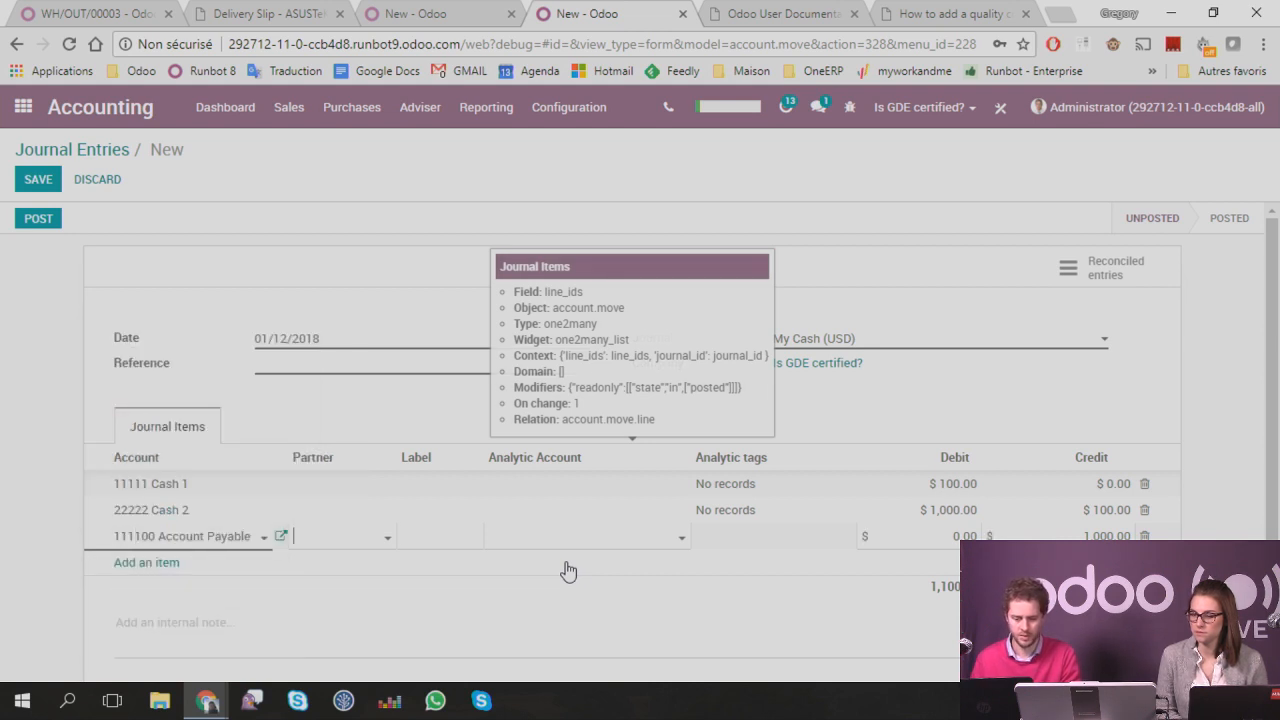
left_click(1047, 535)
left_click(1124, 535)
key("BackSpace")
type("1")
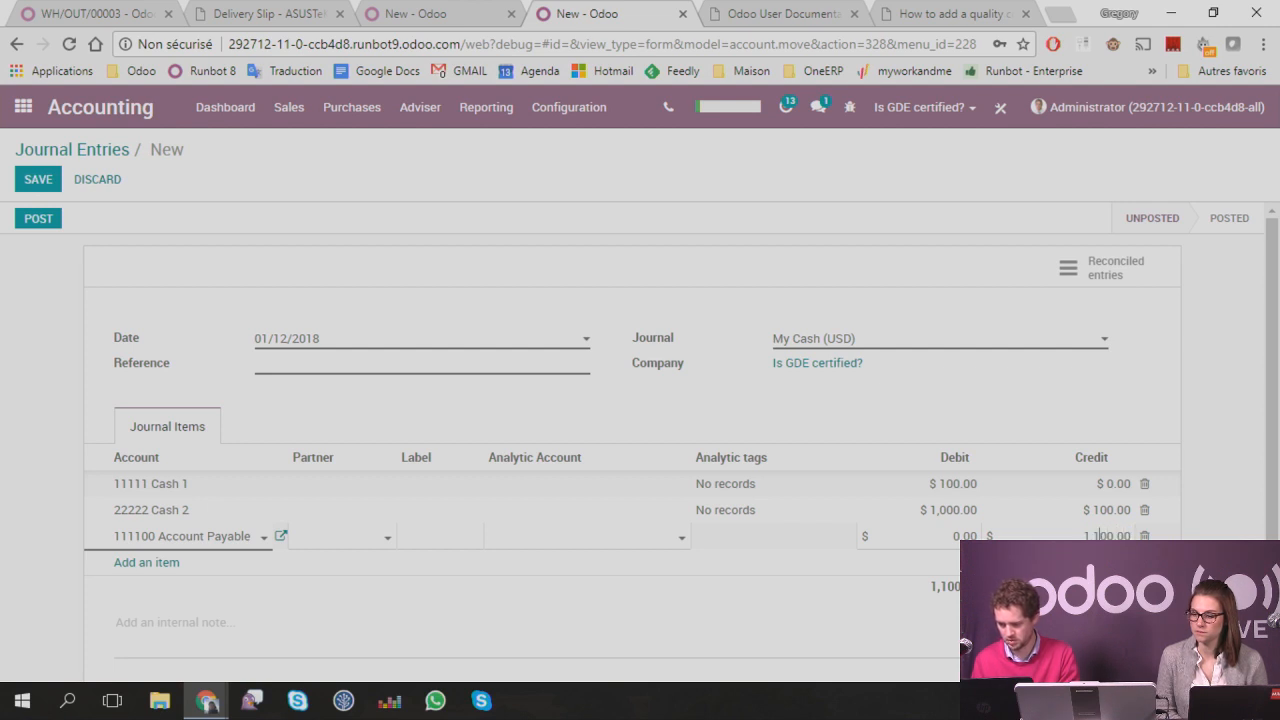
left_click(33, 524)
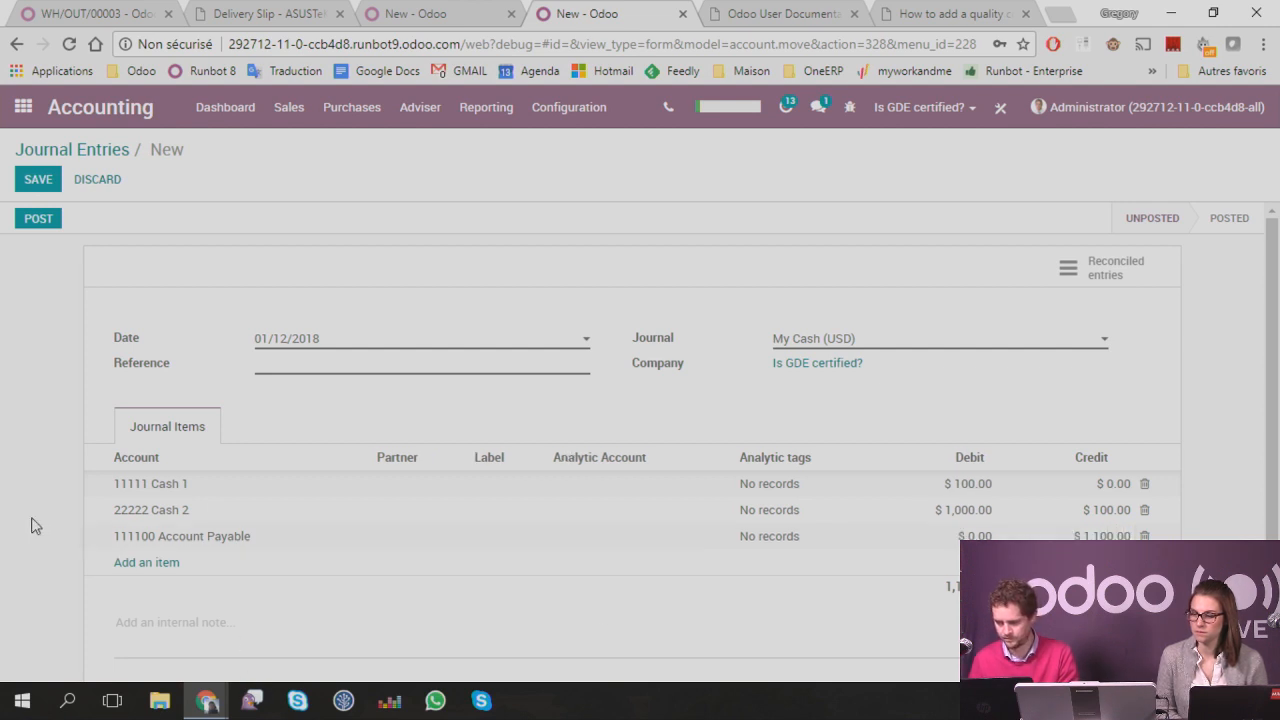
Step: Clear the credit amount on the 22222 Cash 2 journal item
left_click(1105, 511)
key("BackSpace")
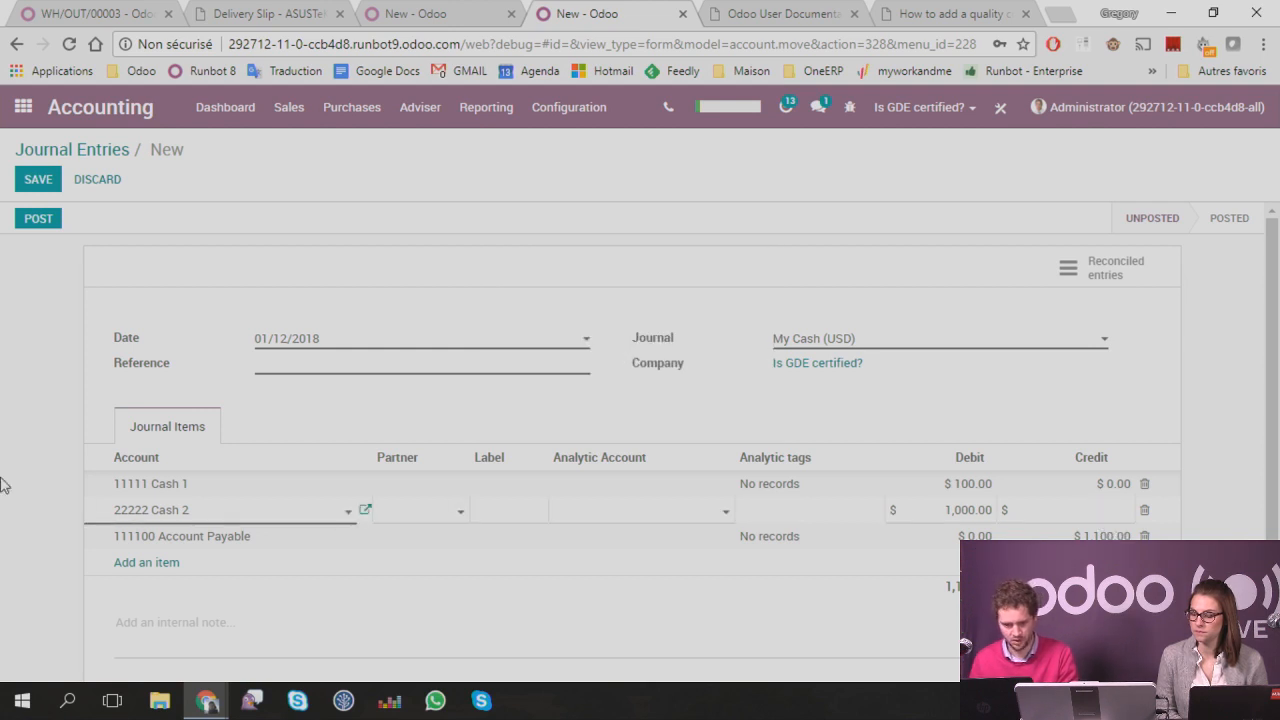
left_click(33, 480)
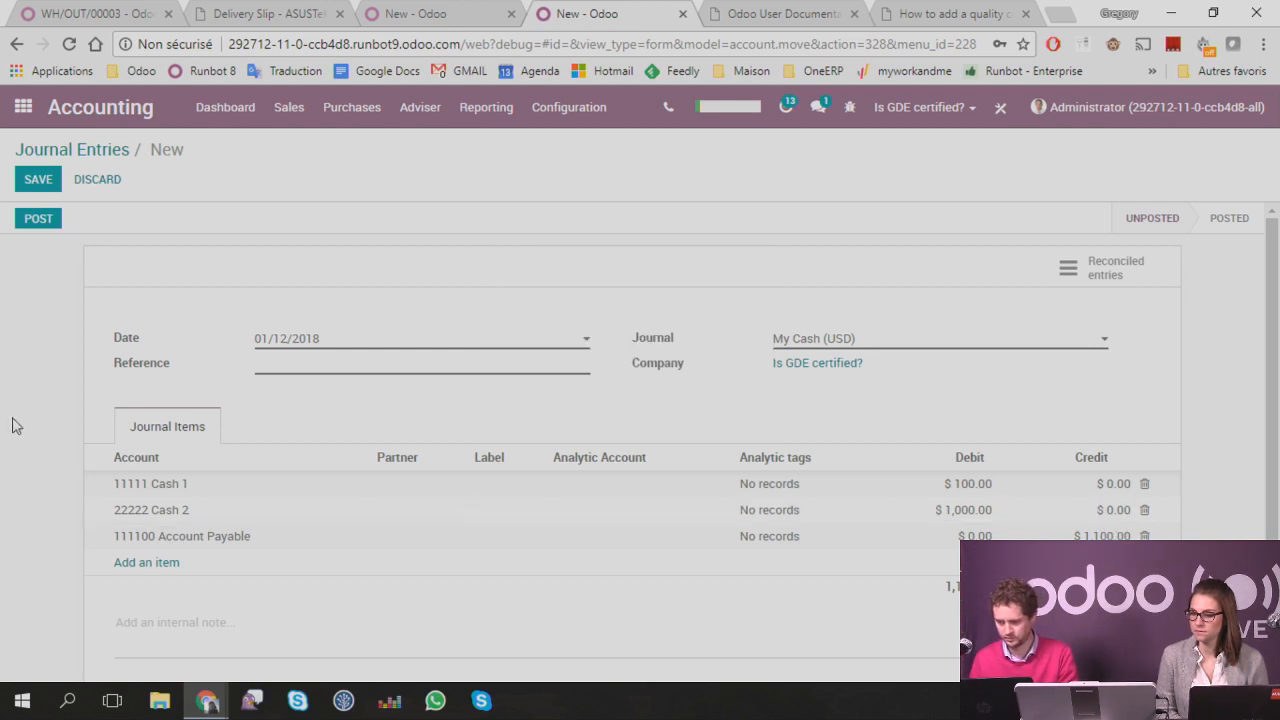
Step: Enter the reference mlhgfdsq on the journal entry and post it
left_click(40, 220)
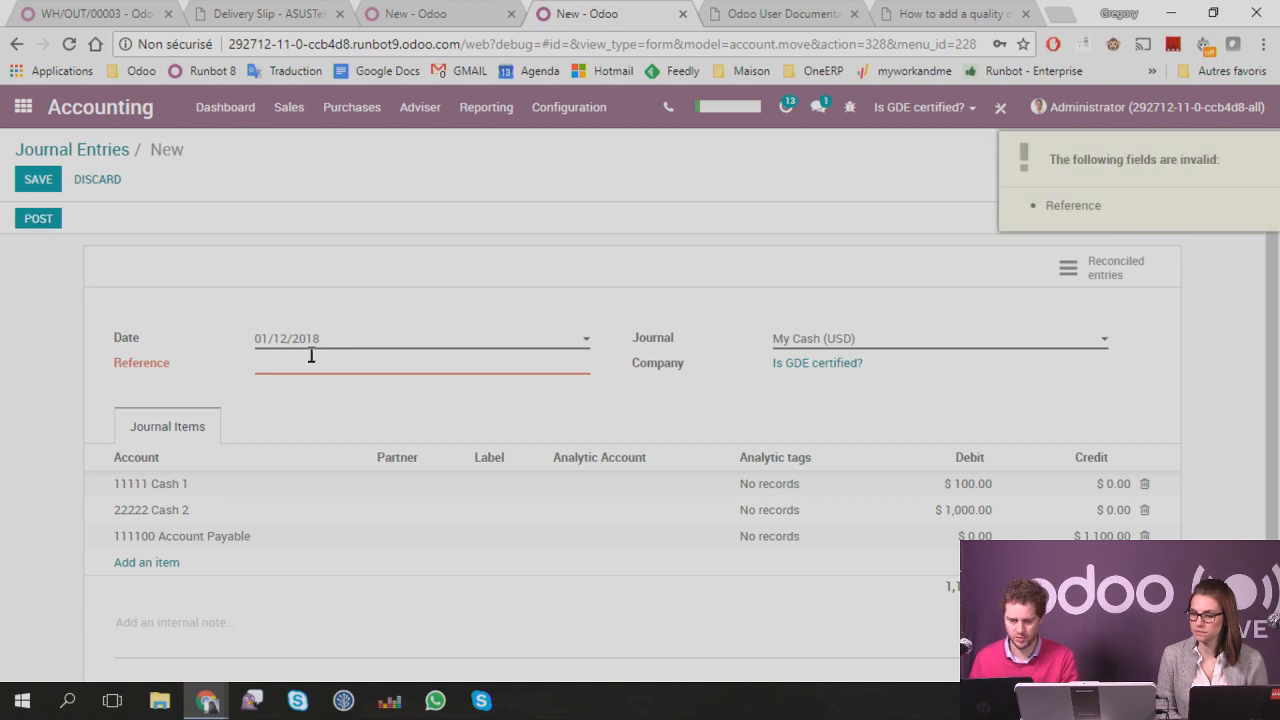
left_click(314, 366)
type("mlhgfdsq")
left_click(40, 219)
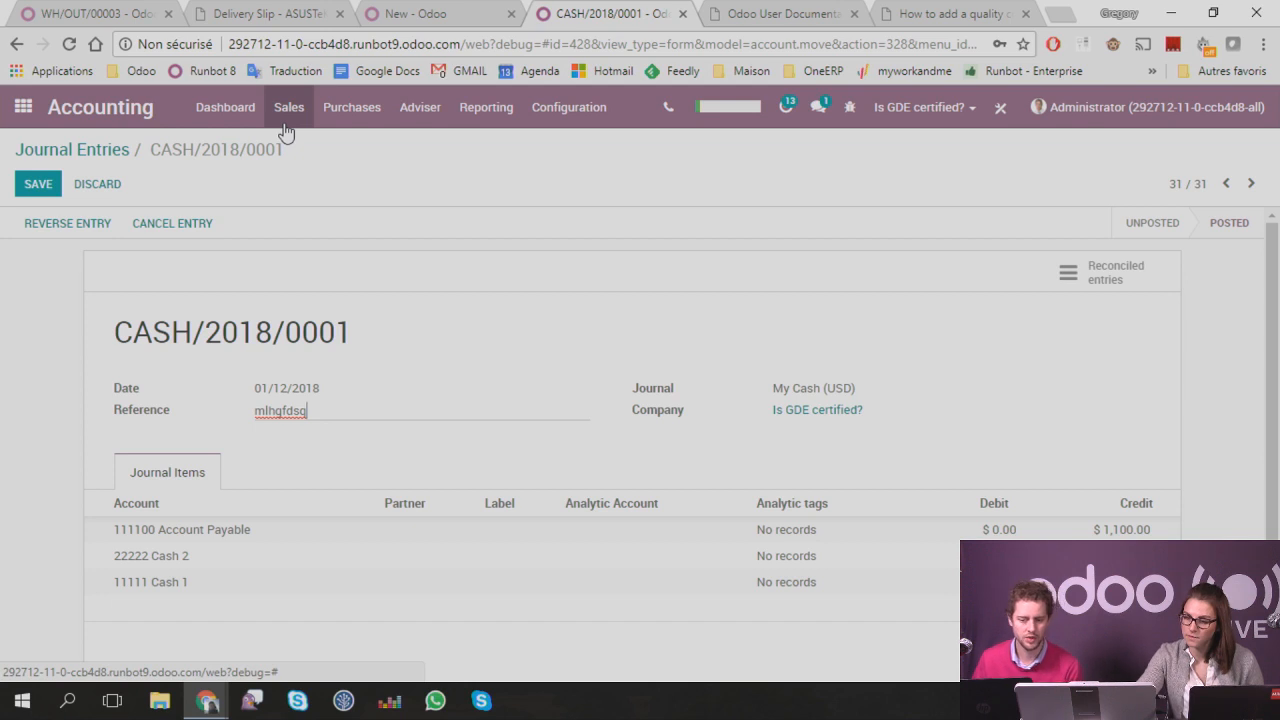
left_click(285, 125)
left_click(580, 266)
mouse_move(199, 547)
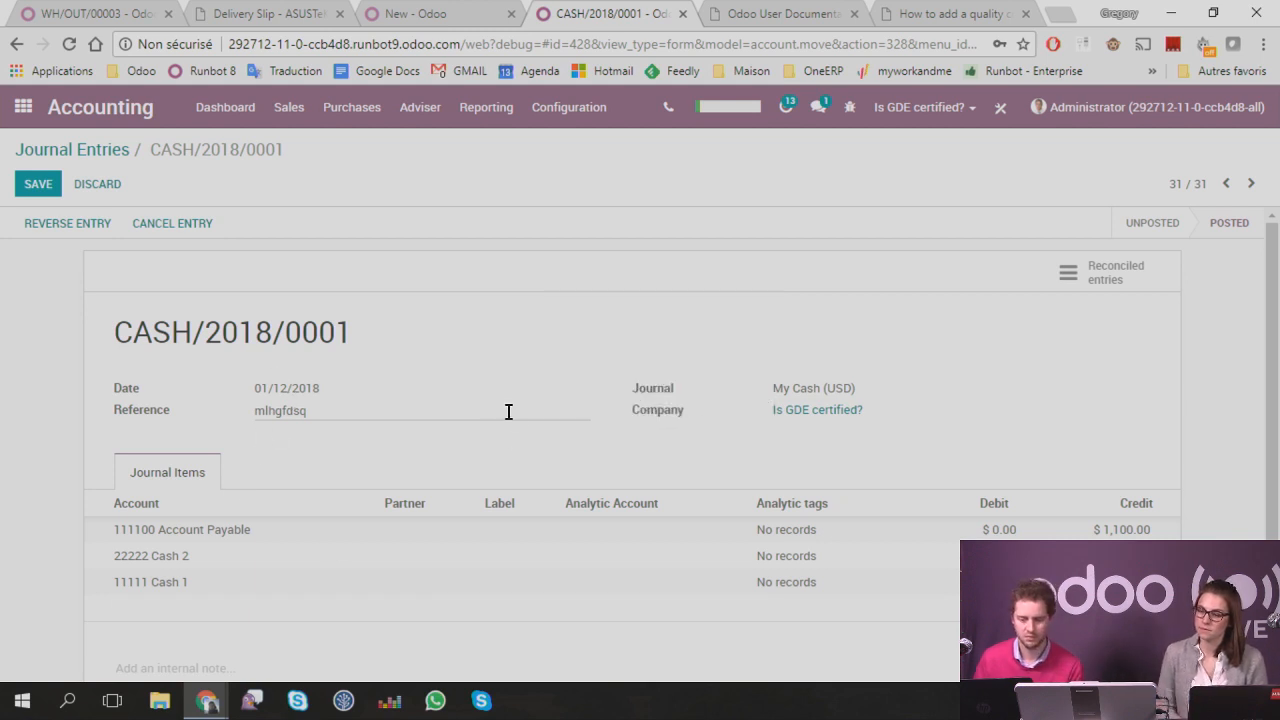
left_click(289, 122)
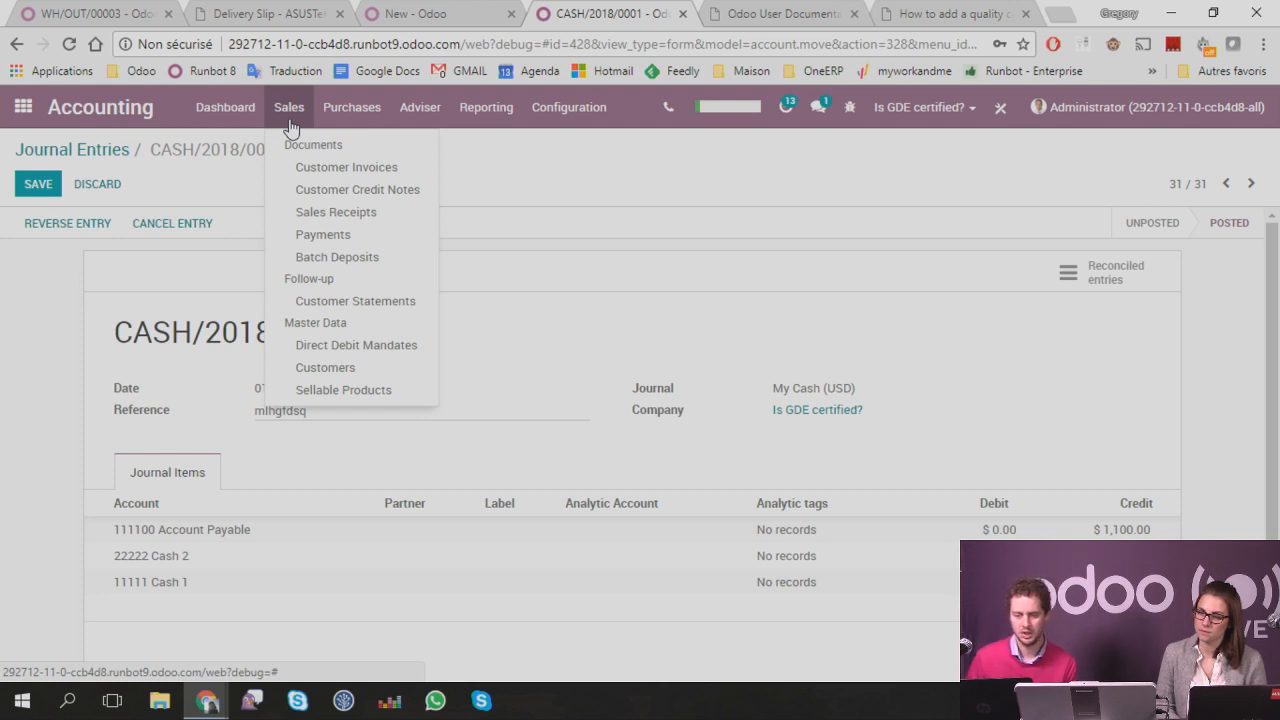
left_click(484, 289)
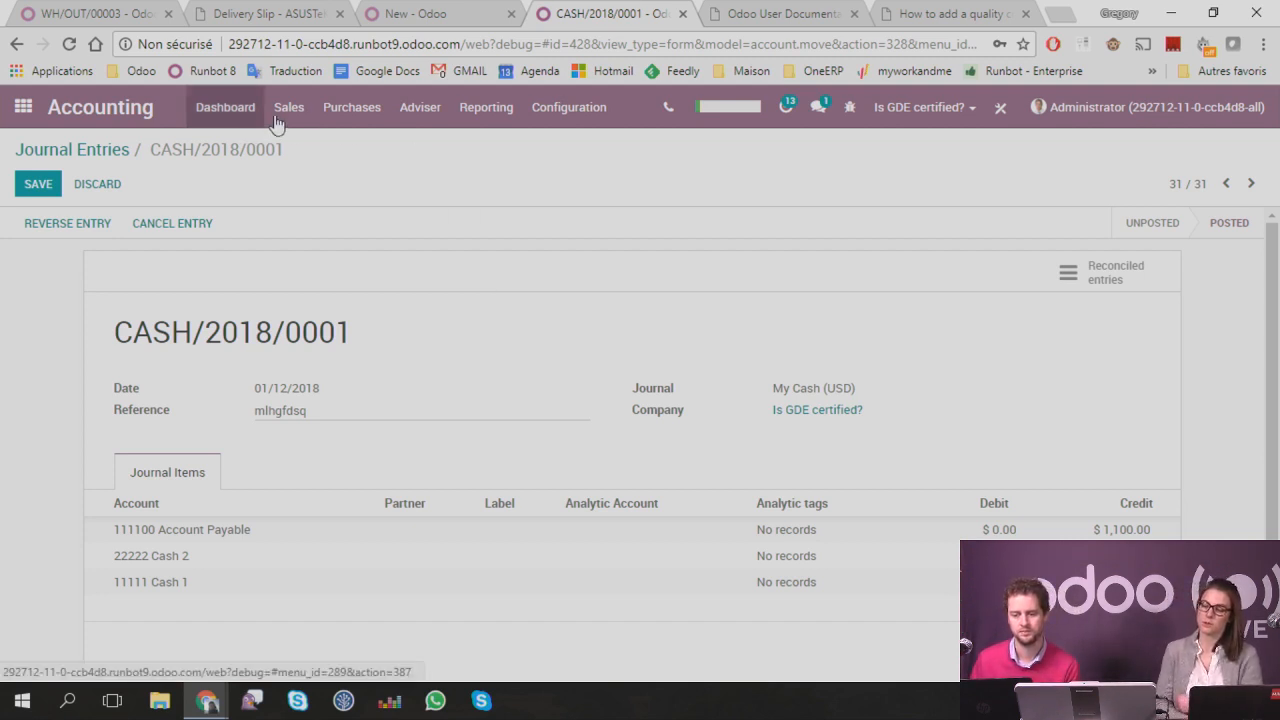
Step: Leave the journal entry and create a new payment from the customer payments list
left_click(225, 107)
left_click(303, 120)
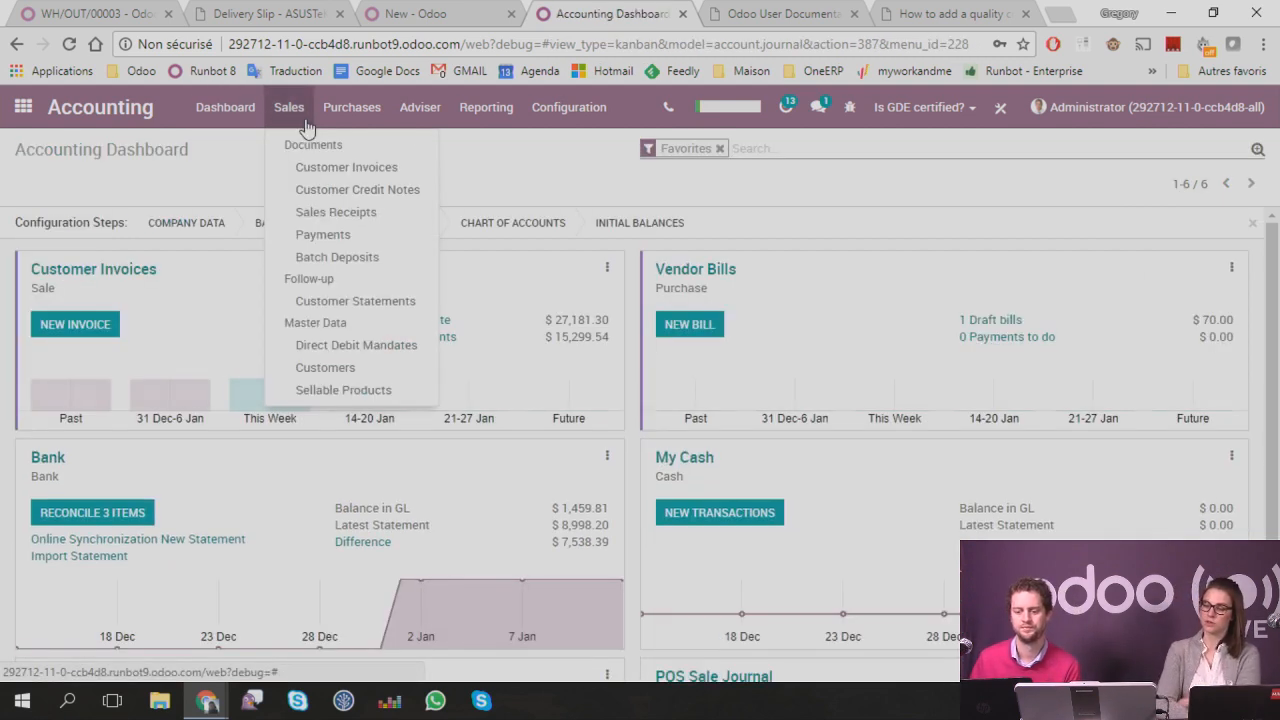
left_click(318, 236)
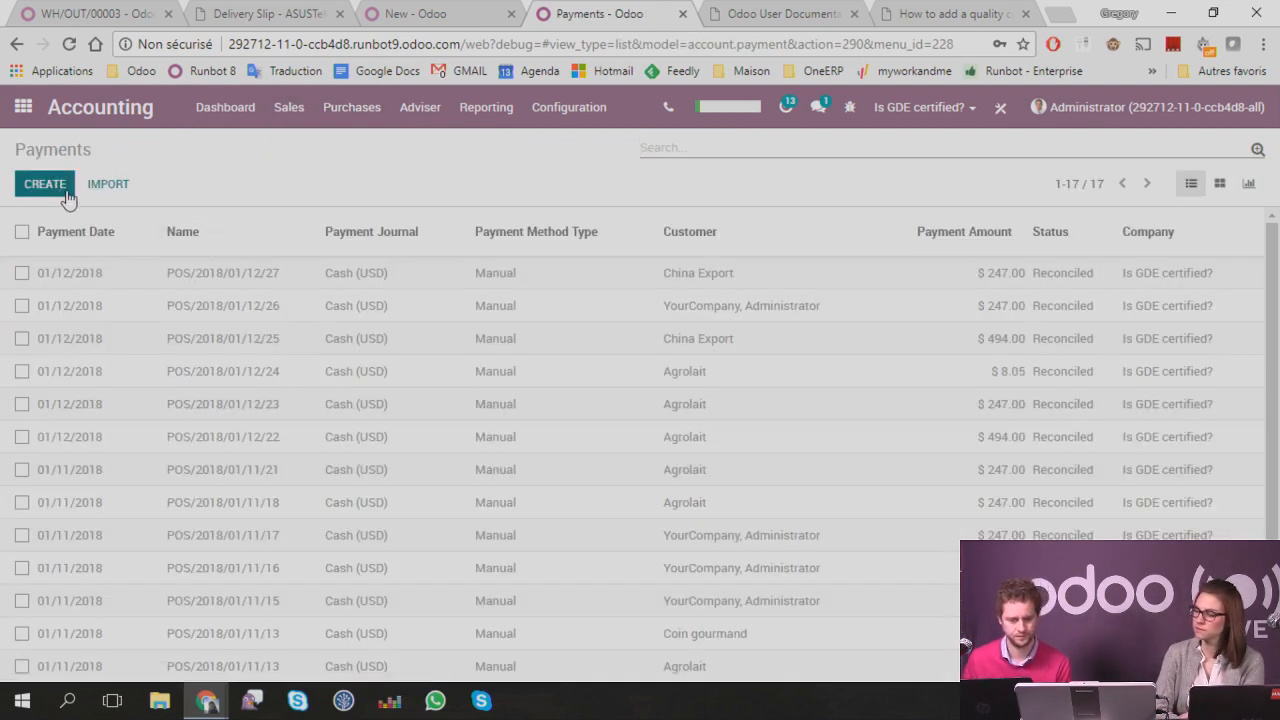
left_click(45, 184)
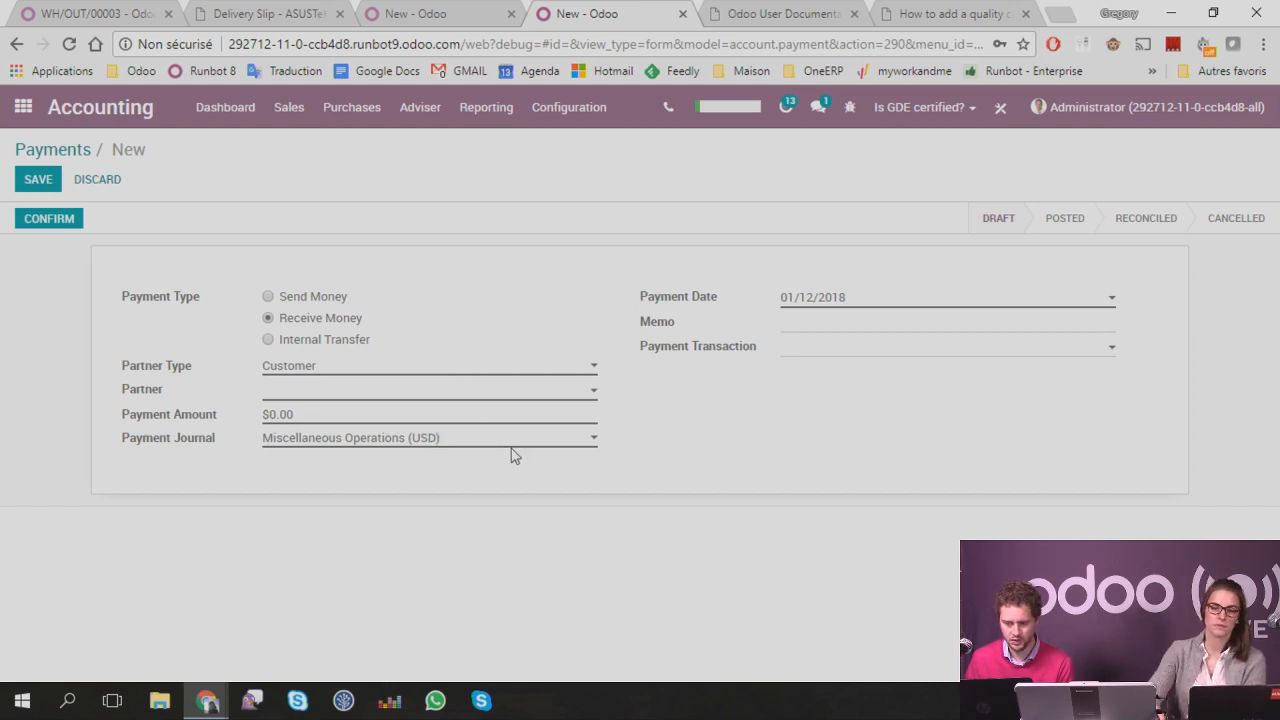
Step: Set the payment type to Send Money and the payment journal to My Cash (USD)
left_click(467, 447)
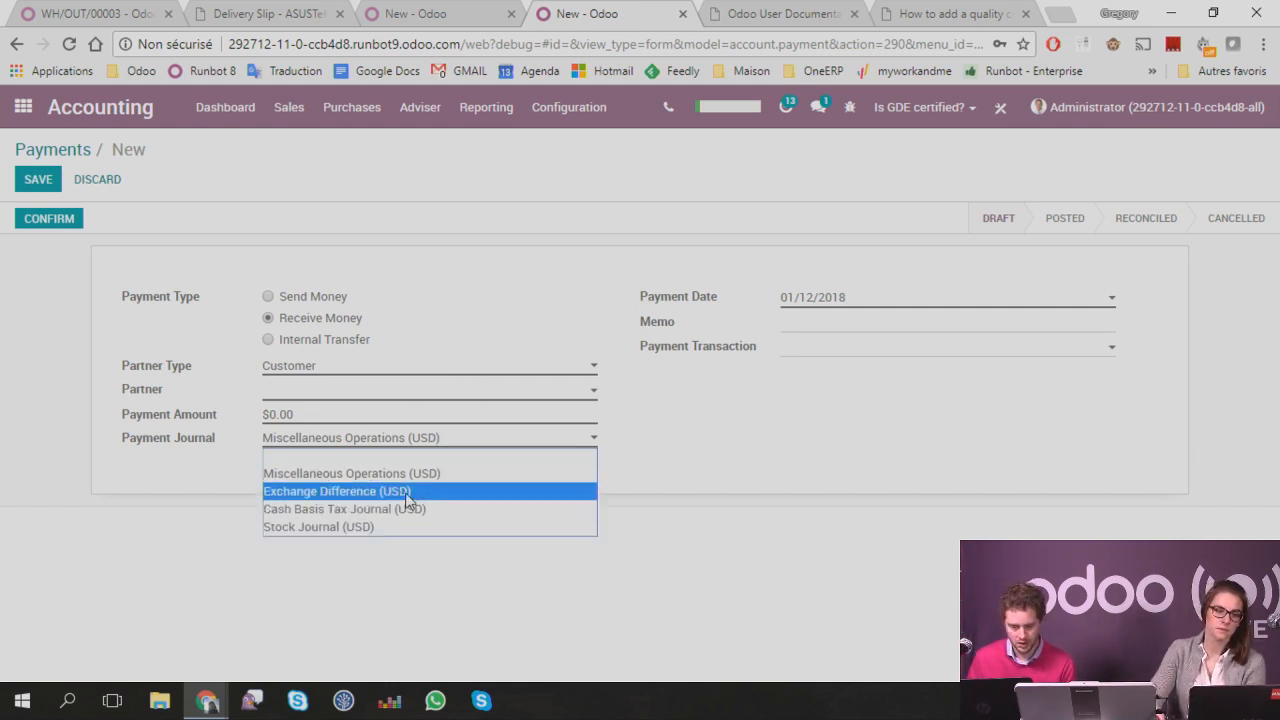
left_click(500, 436)
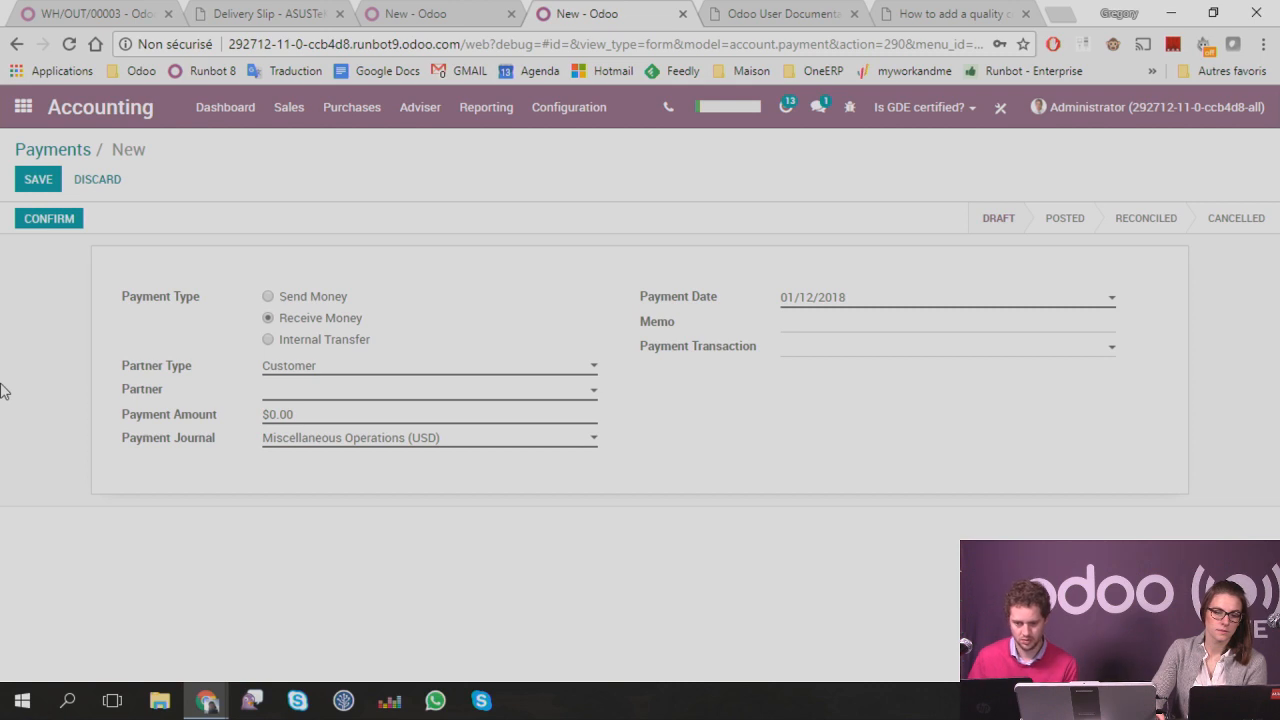
left_click(268, 297)
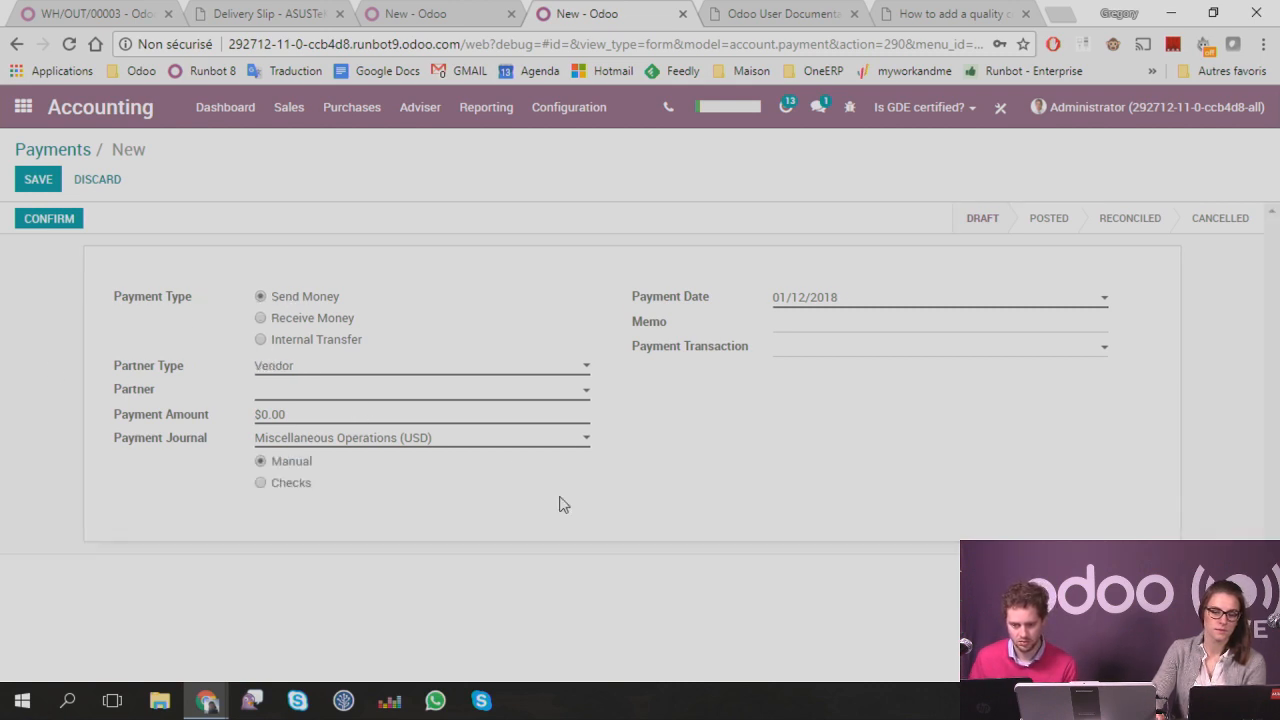
left_click(484, 441)
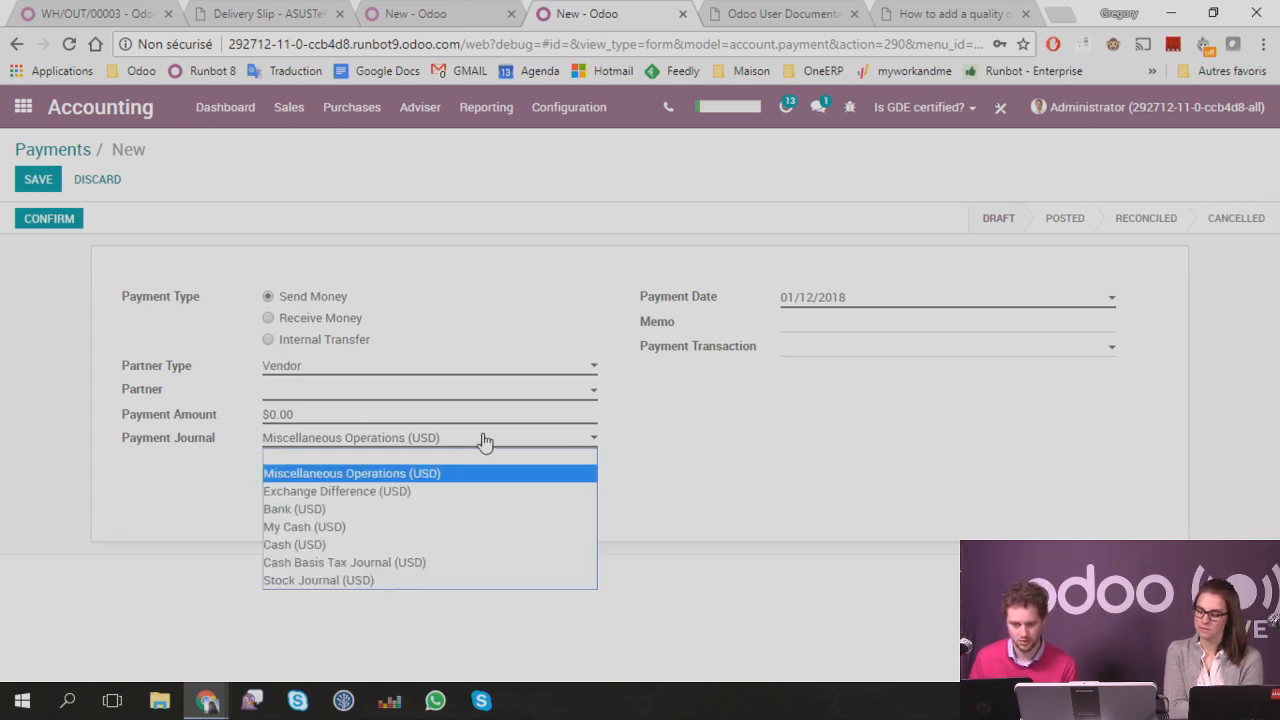
left_click(332, 526)
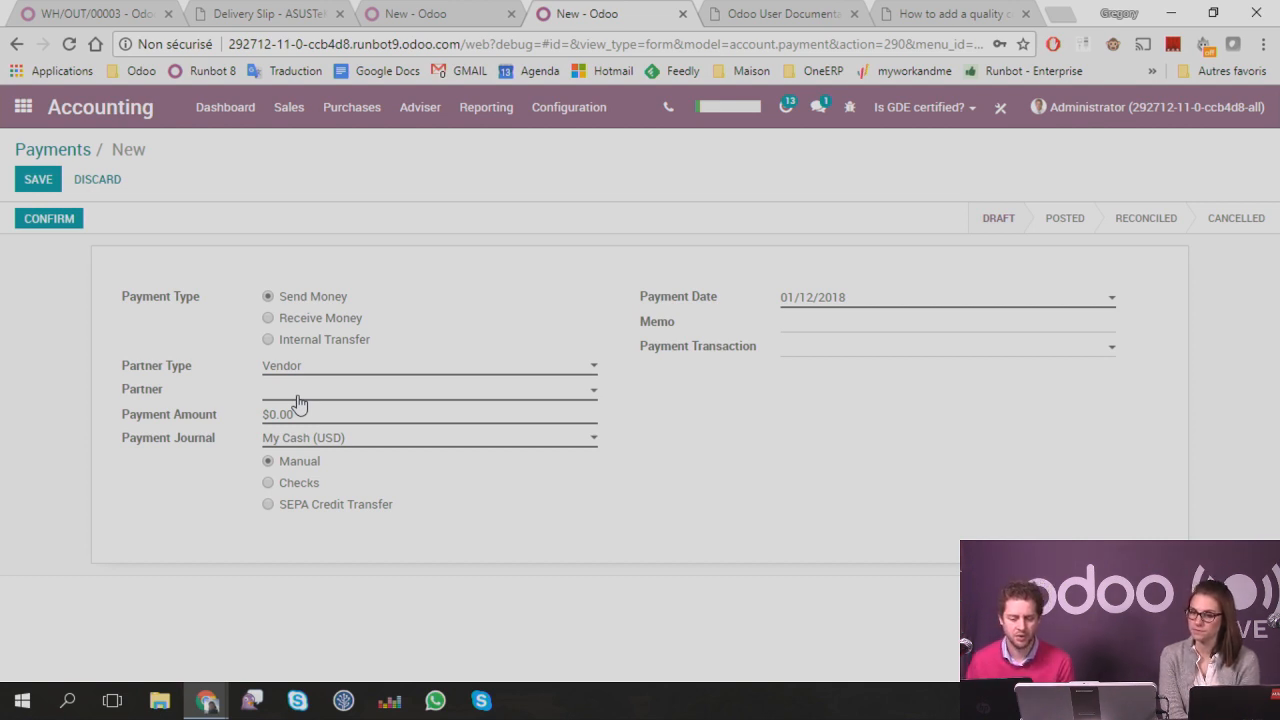
Step: Fill in partner ASUSTeK, payment amount $100 and memo MY MEMO, and save the payment
left_click(380, 393)
left_click(368, 419)
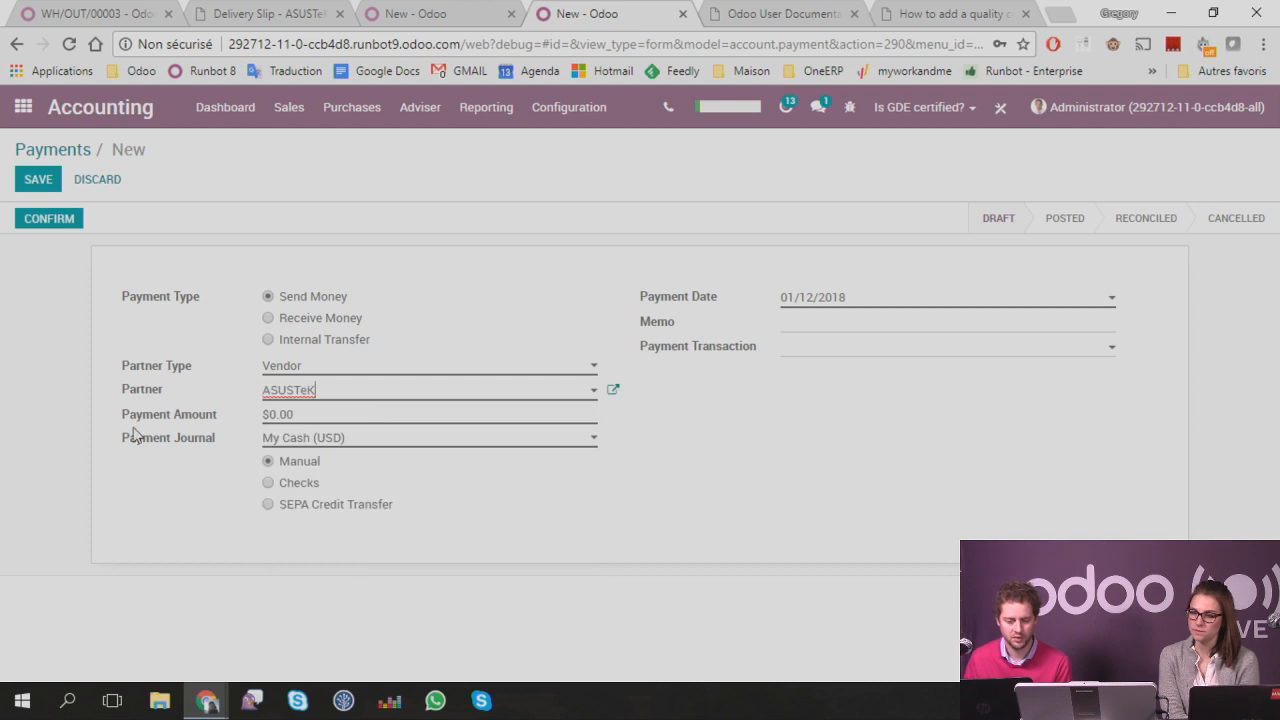
left_click(371, 414)
type("100")
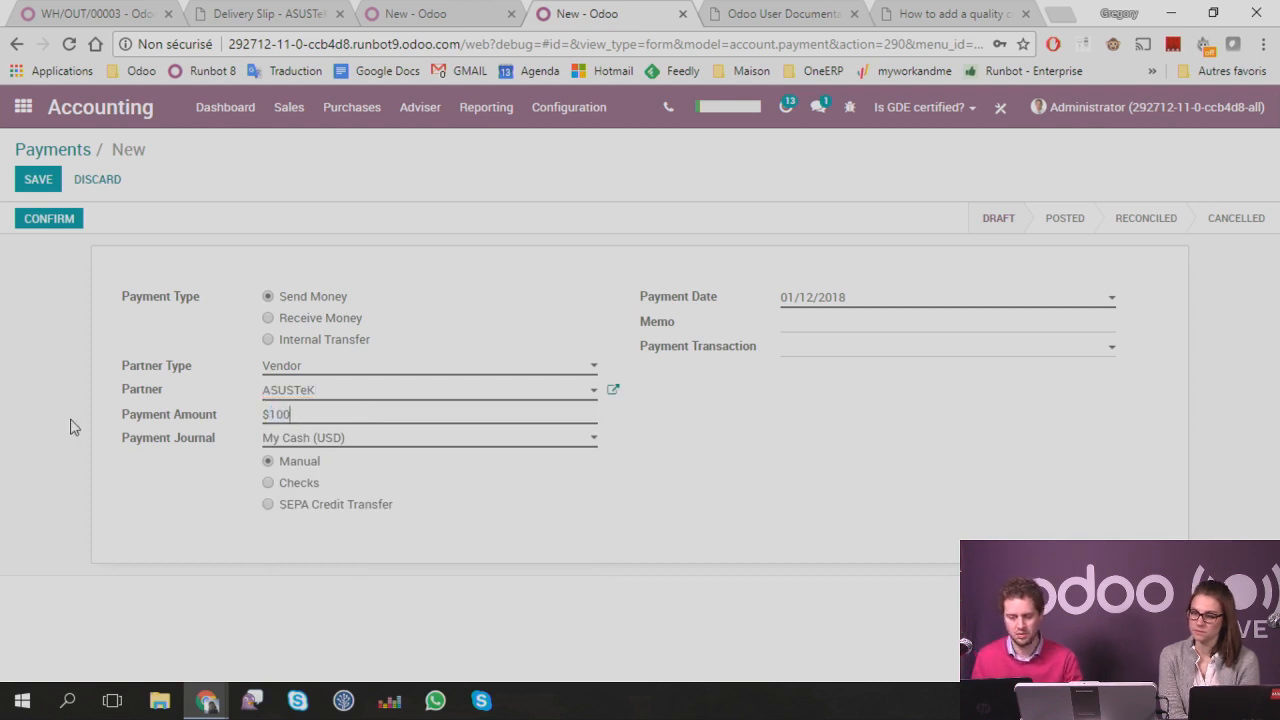
left_click(822, 329)
type("MY MEMO")
left_click(38, 189)
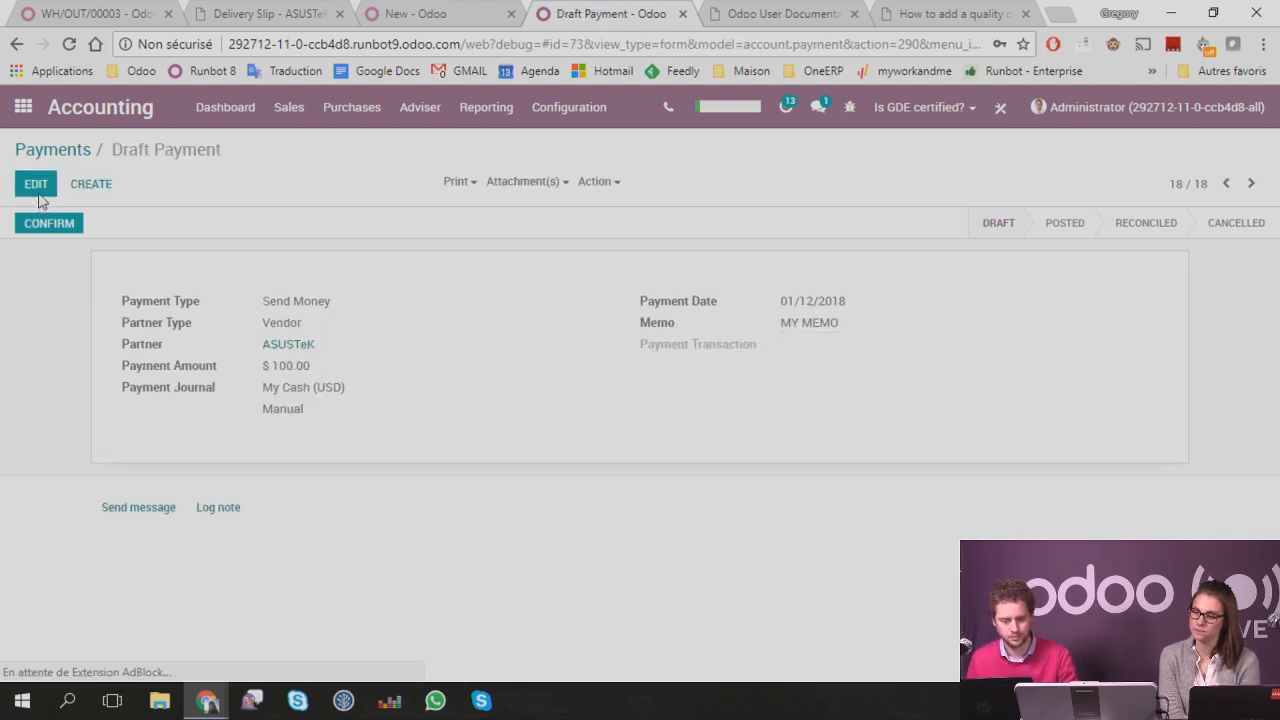
Step: Try to confirm the draft payment to ASUSTeK
left_click(46, 225)
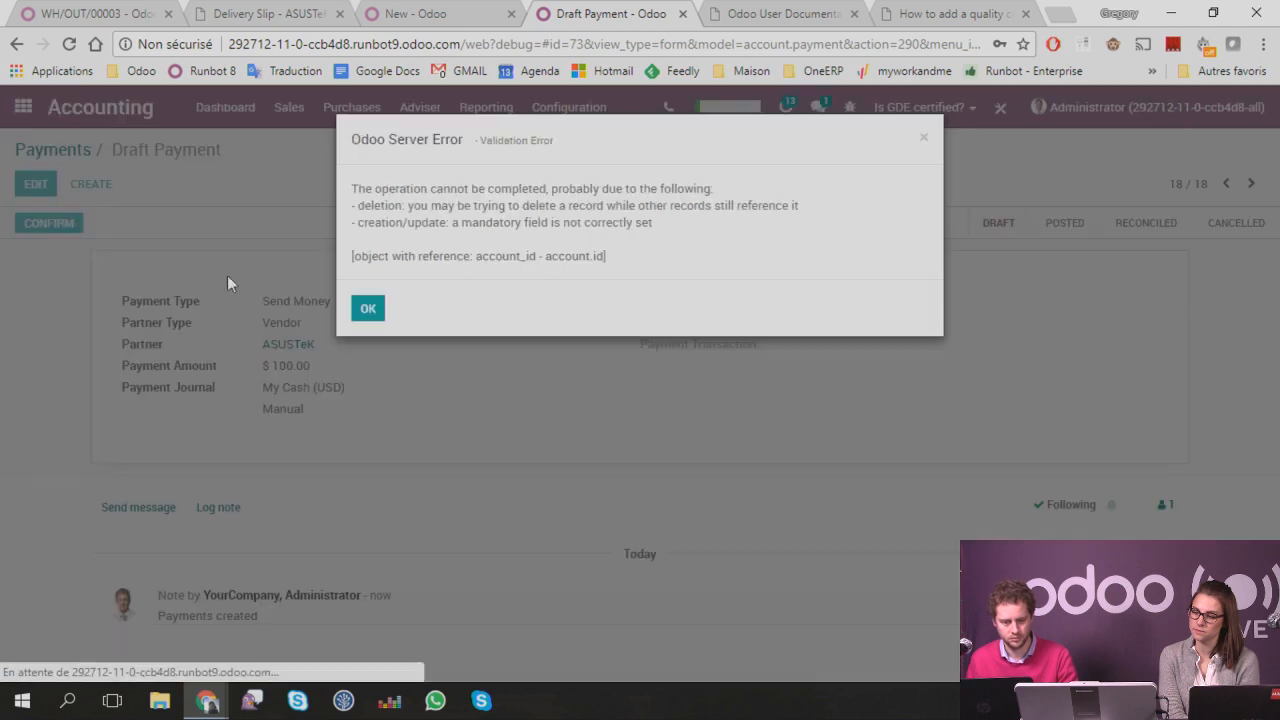
left_click_drag(617, 260, 340, 198)
left_click(367, 310)
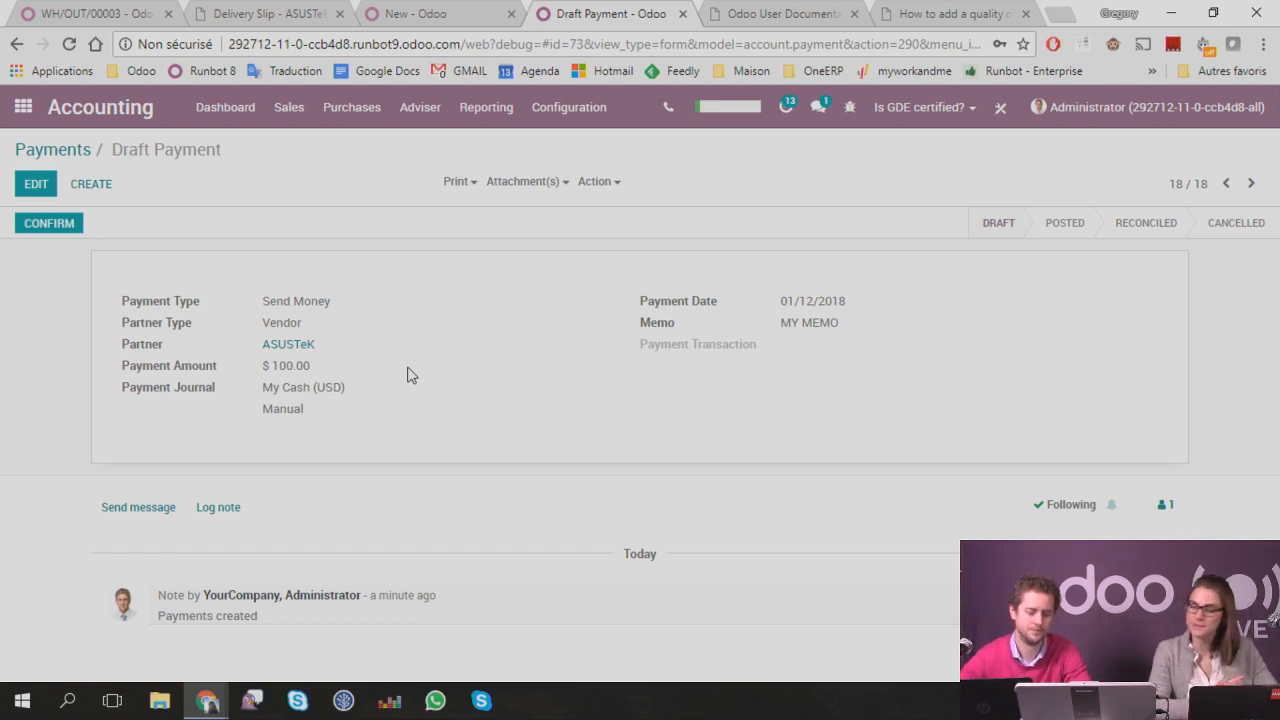
Step: Search the app menu for "seque" and open the technical Sequences list in Settings
left_click(22, 107)
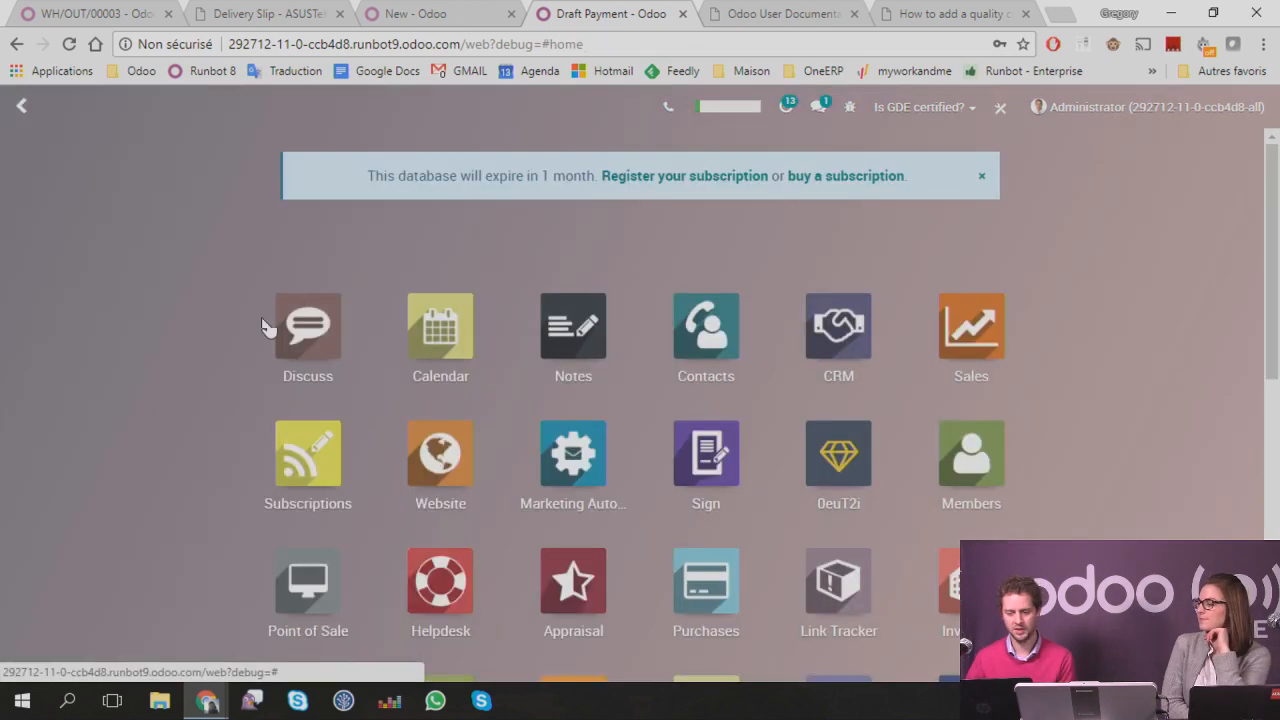
scroll(420, 383, "down", 5)
scroll(420, 383, "down", 1)
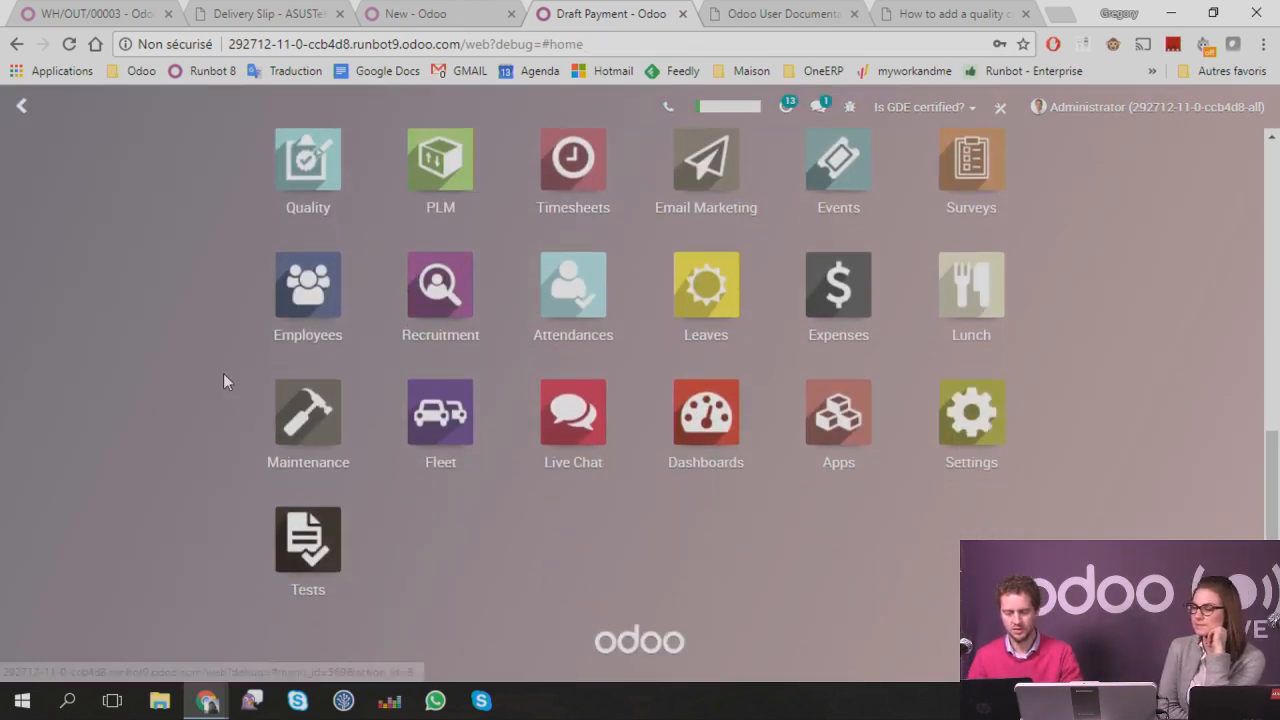
type("seque")
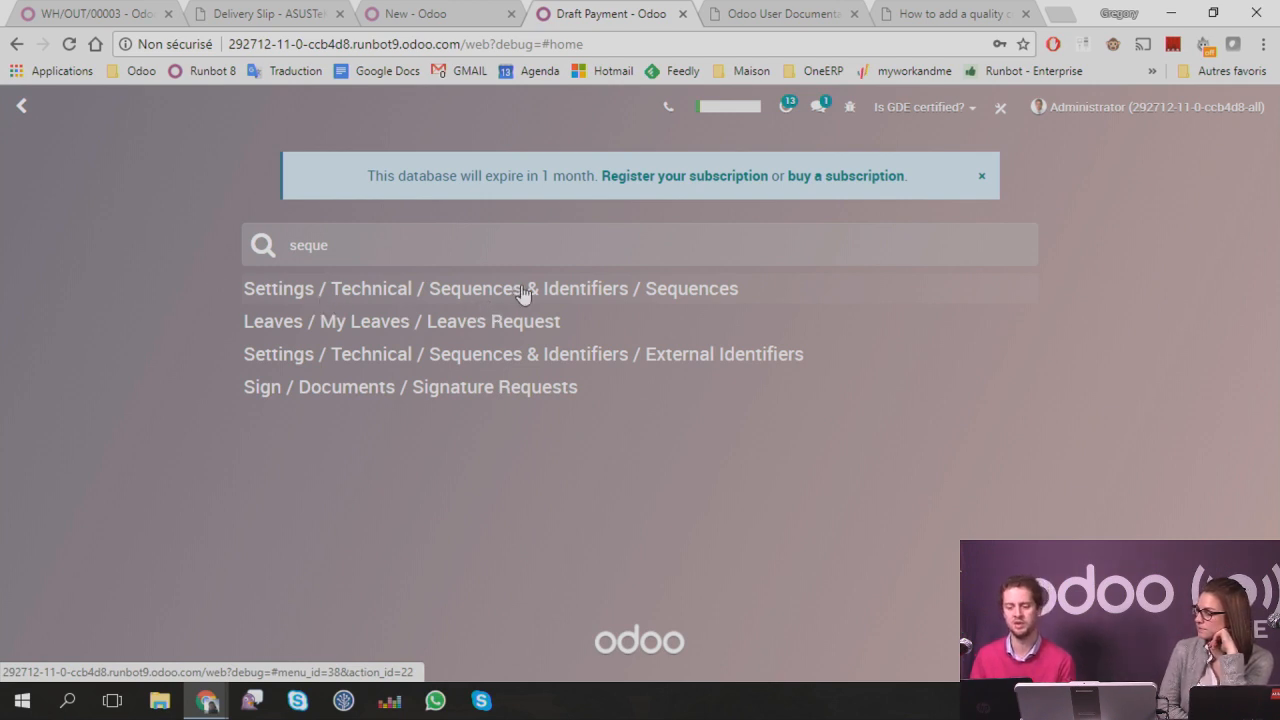
left_click(725, 302)
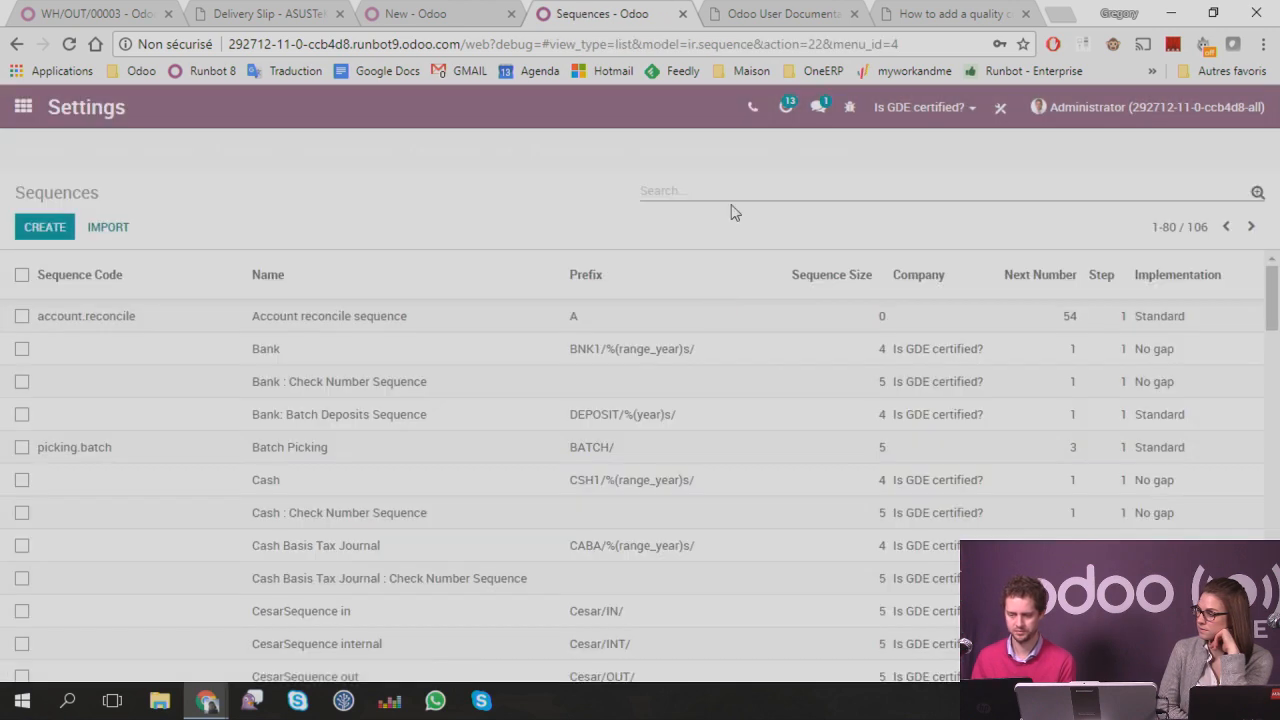
Step: Filter the sequences by "sale" and open the Sales Order sequence for editing
type("sale")
key("Return")
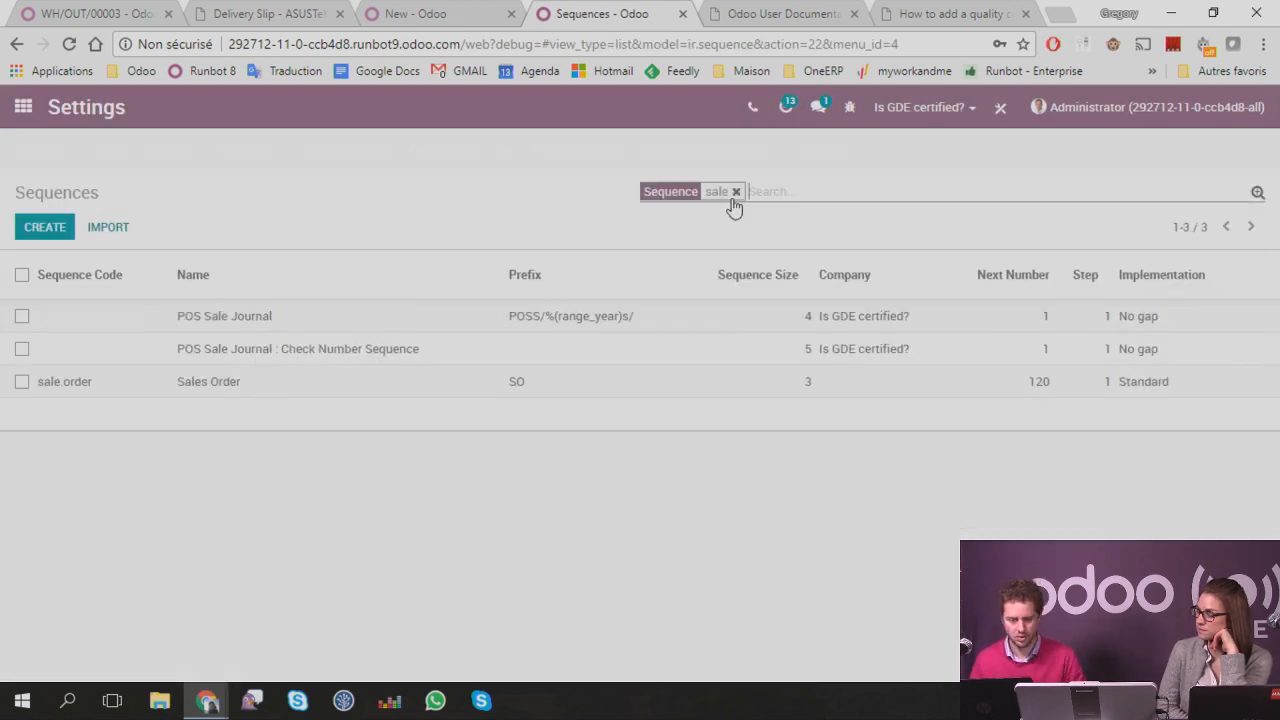
left_click(203, 395)
left_click(40, 228)
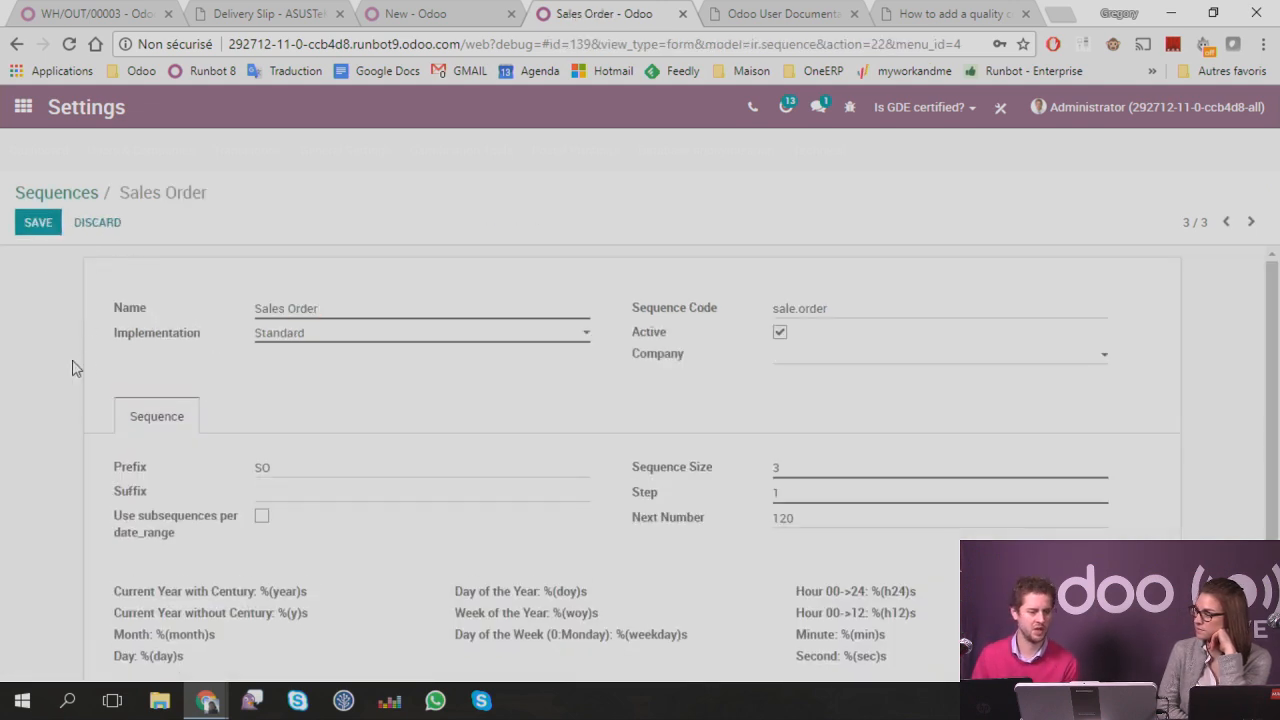
Step: Extend the Sales Order sequence prefix to SO/%(year)s/ using the placeholder for the current year with century
scroll(62, 380, "down", 1)
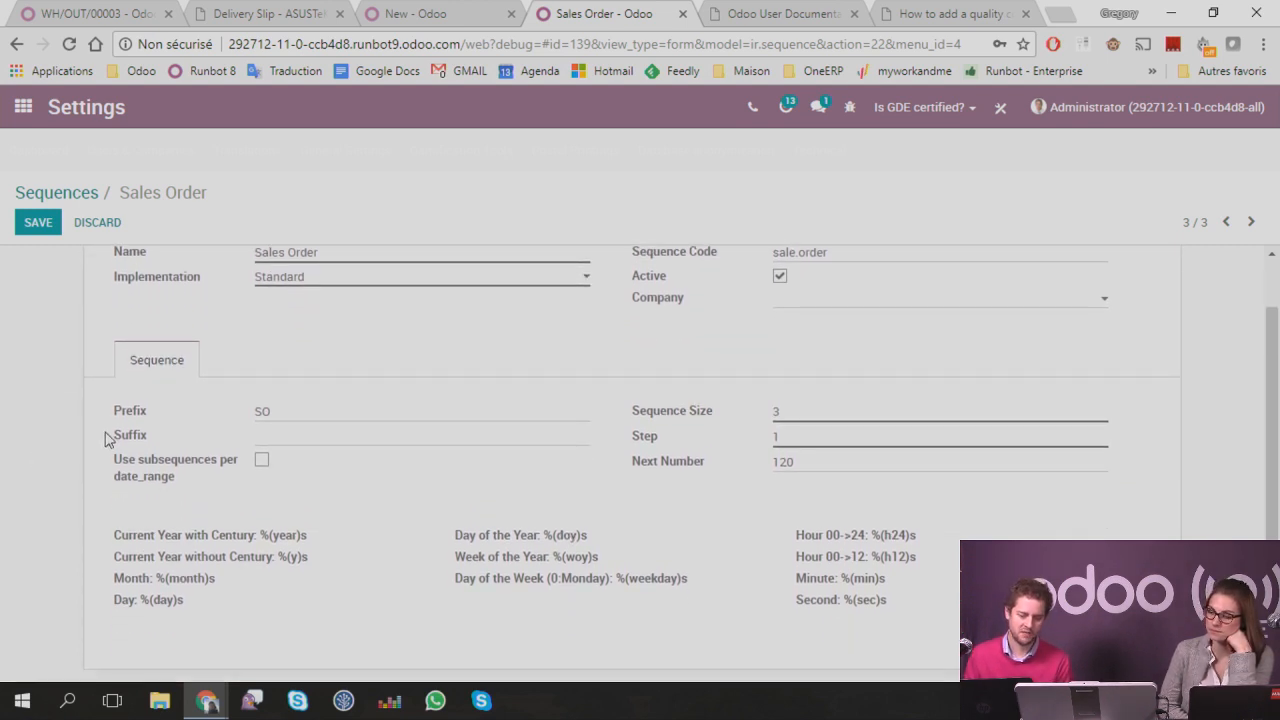
left_click(271, 421)
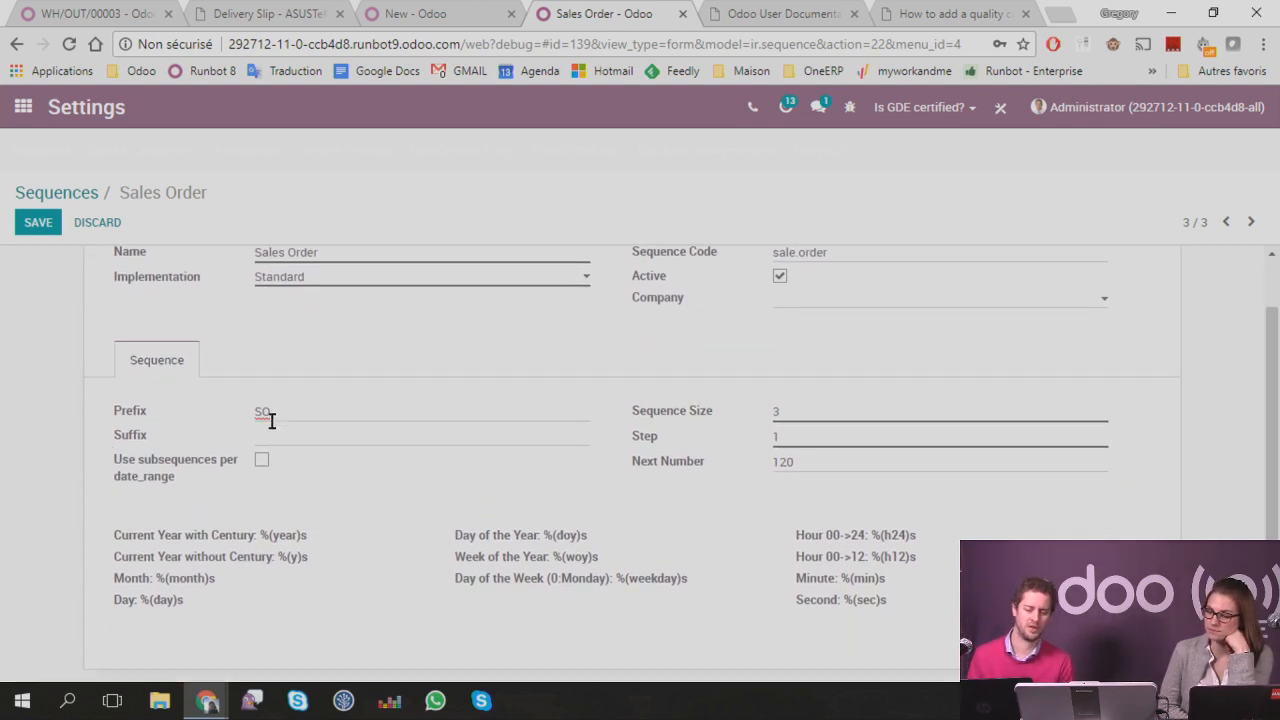
left_click(357, 431)
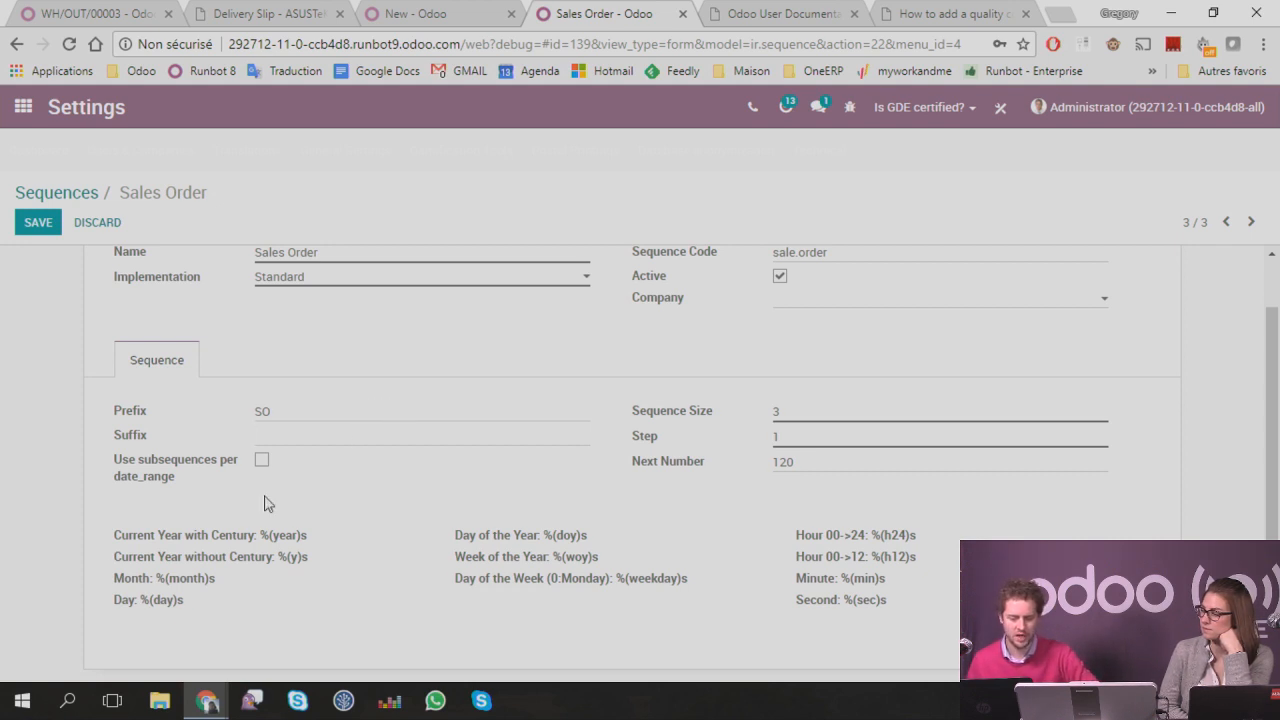
left_click_drag(114, 535, 306, 603)
left_click_drag(453, 535, 590, 549)
left_click(472, 530)
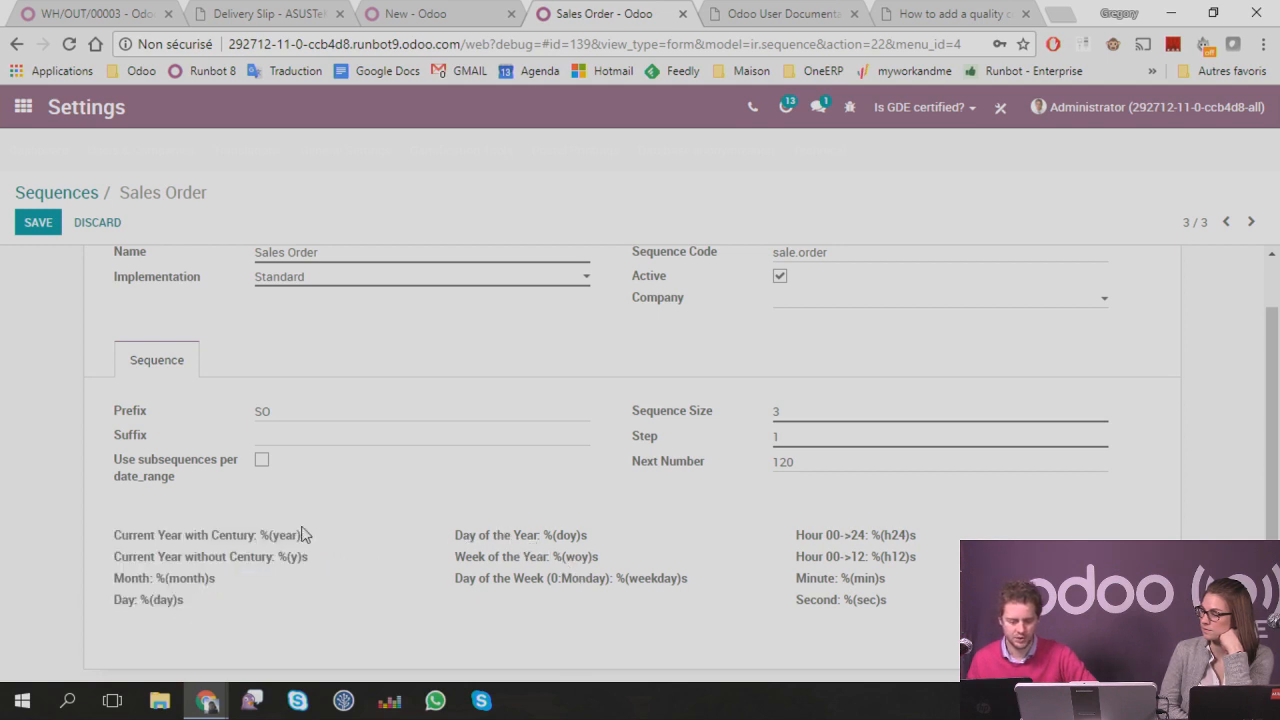
left_click_drag(260, 540, 314, 541)
key("ctrl+c")
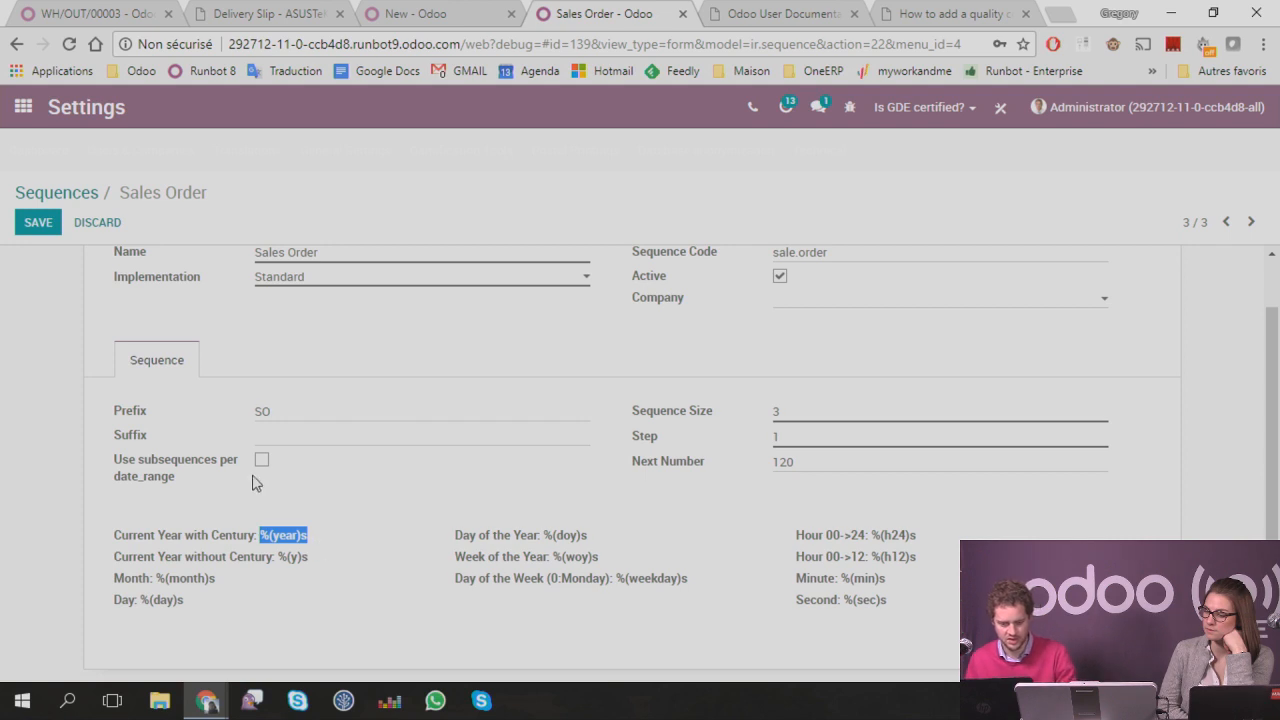
left_click(297, 411)
type("/")
key("ctrl+v")
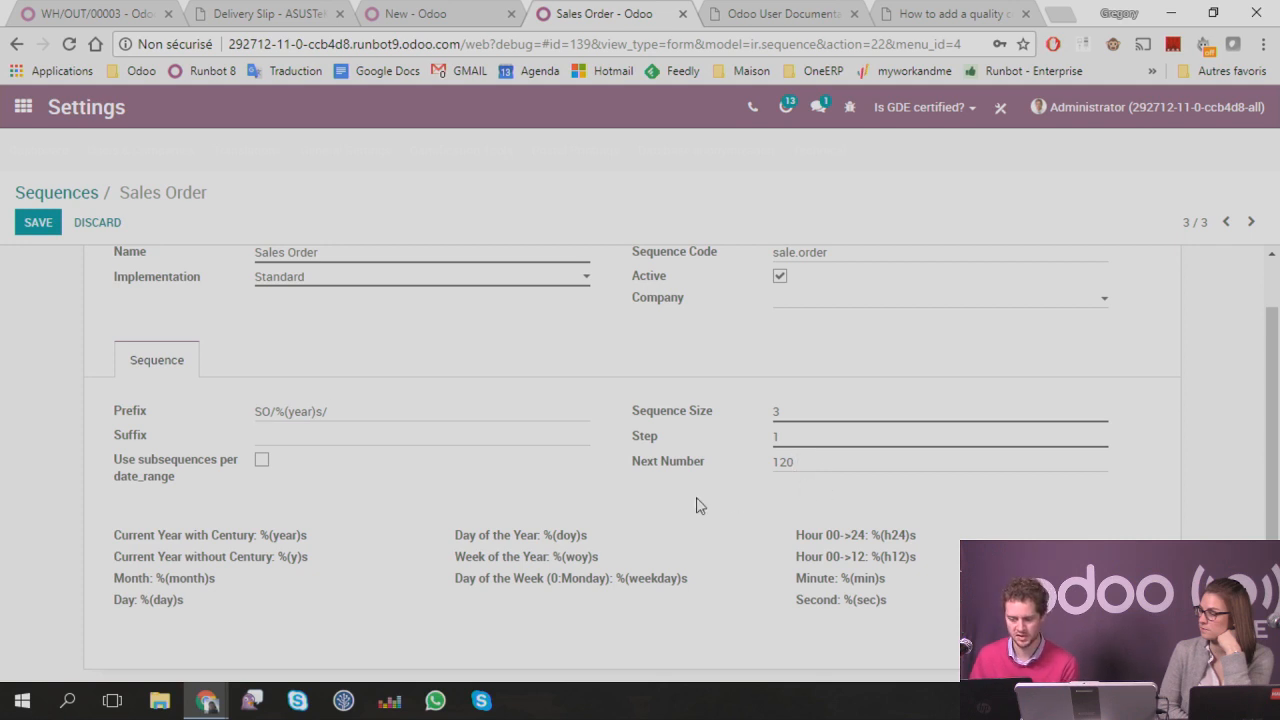
Step: Set the next number of the Sales Order sequence to 201
mouse_move(671, 417)
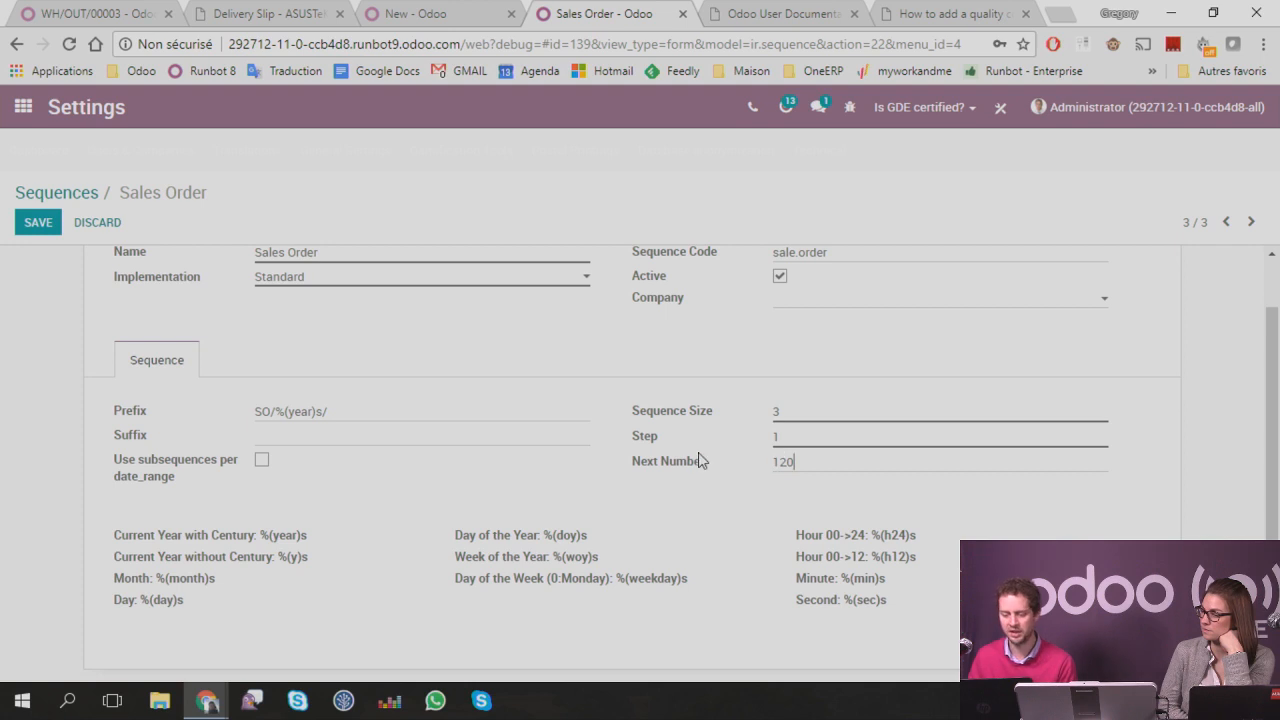
left_click_drag(816, 465, 717, 477)
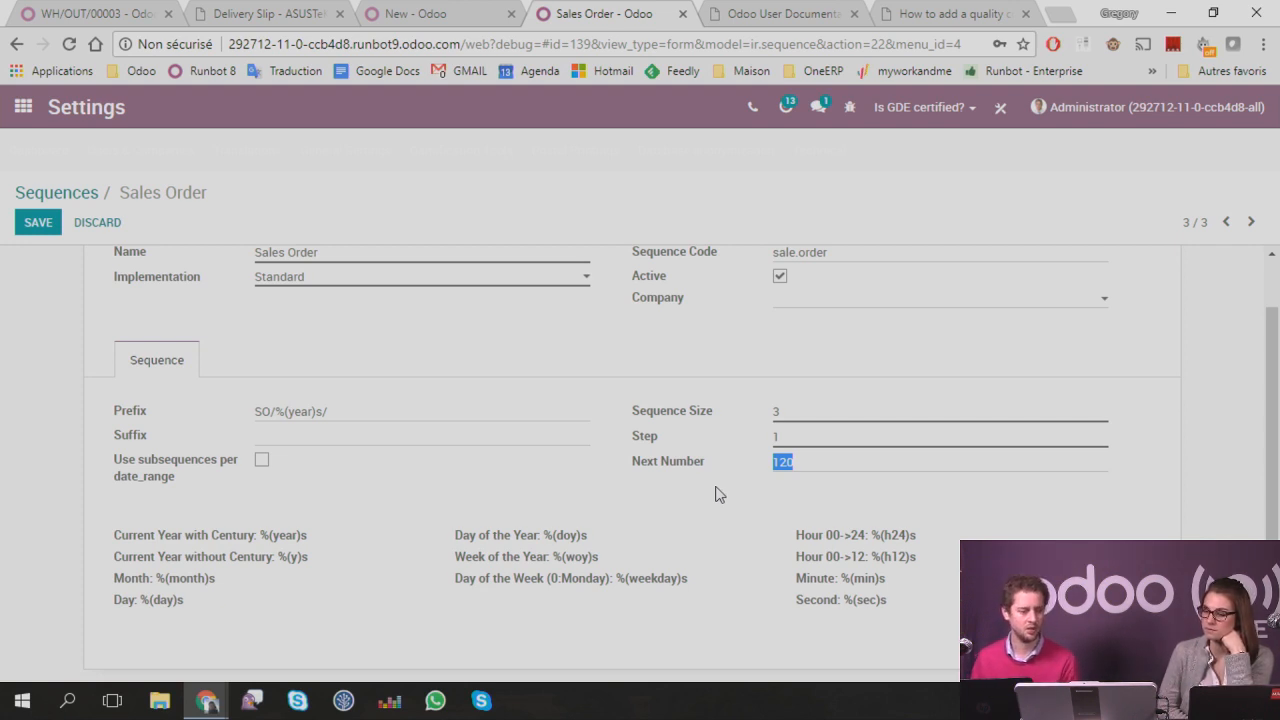
left_click(820, 469)
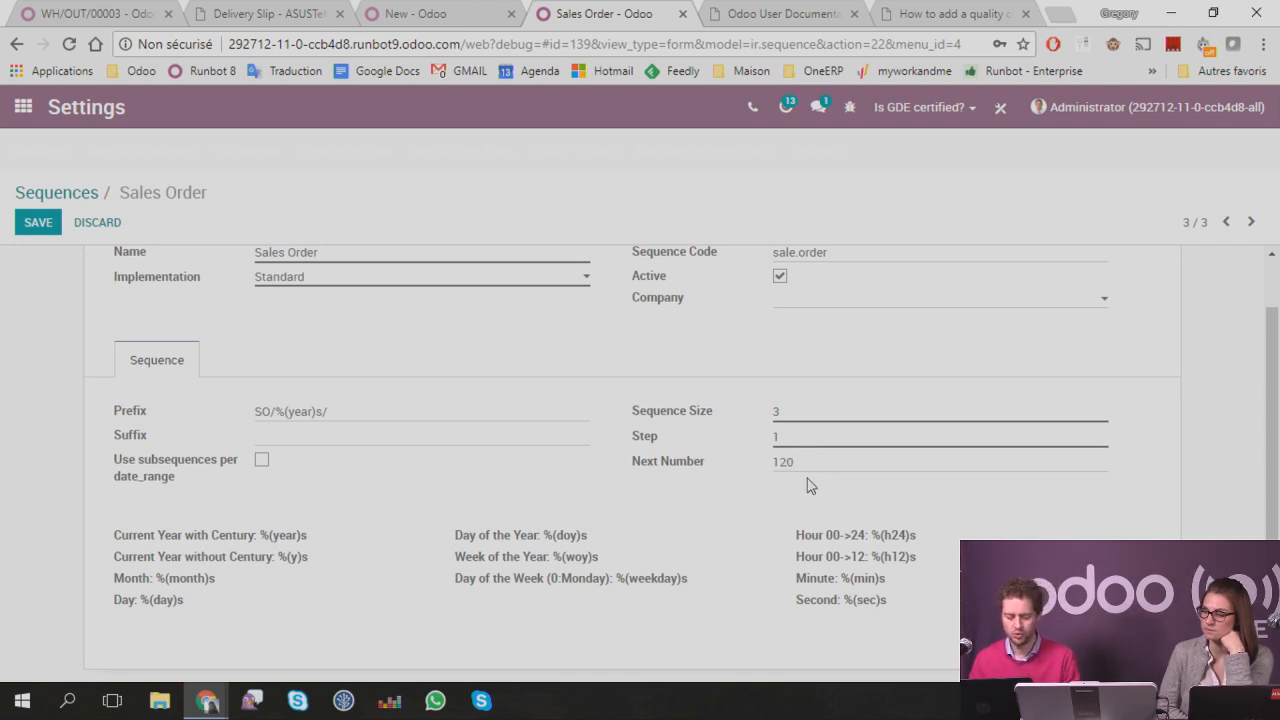
type("201")
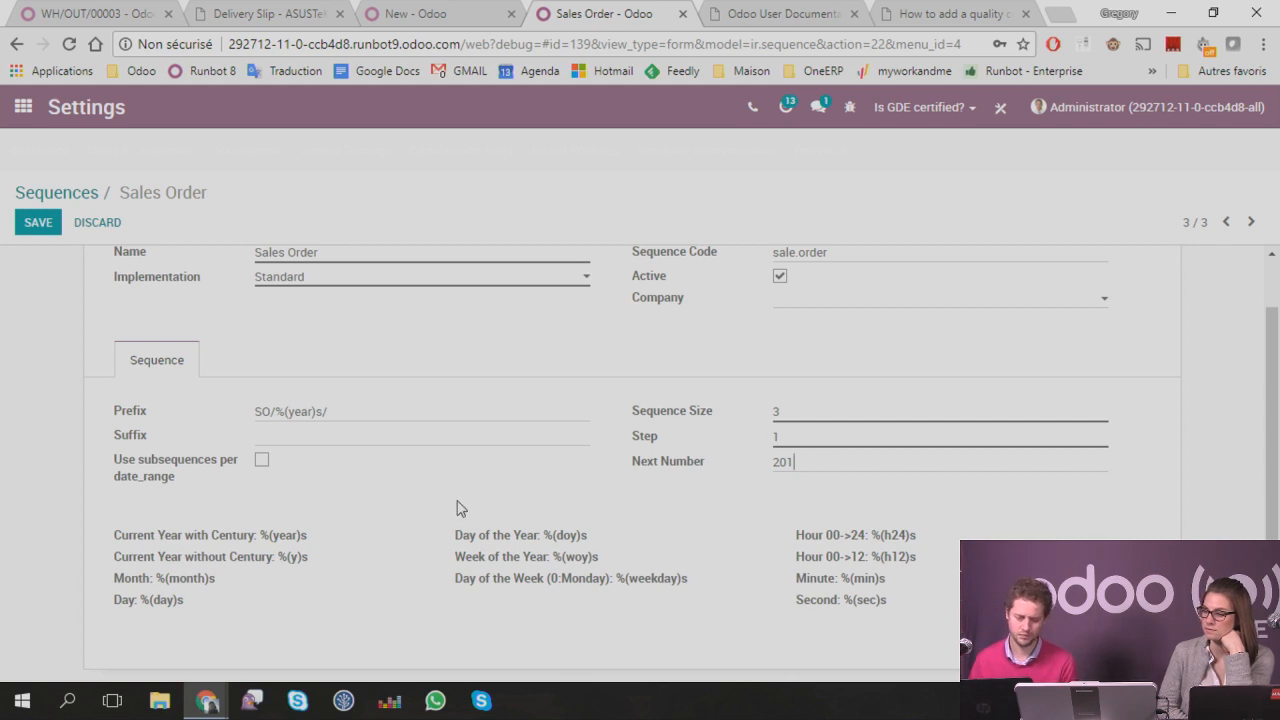
Step: Enable subsequences per date range on the Sales Order sequence and add a range starting 01/01/2018
left_click(165, 470)
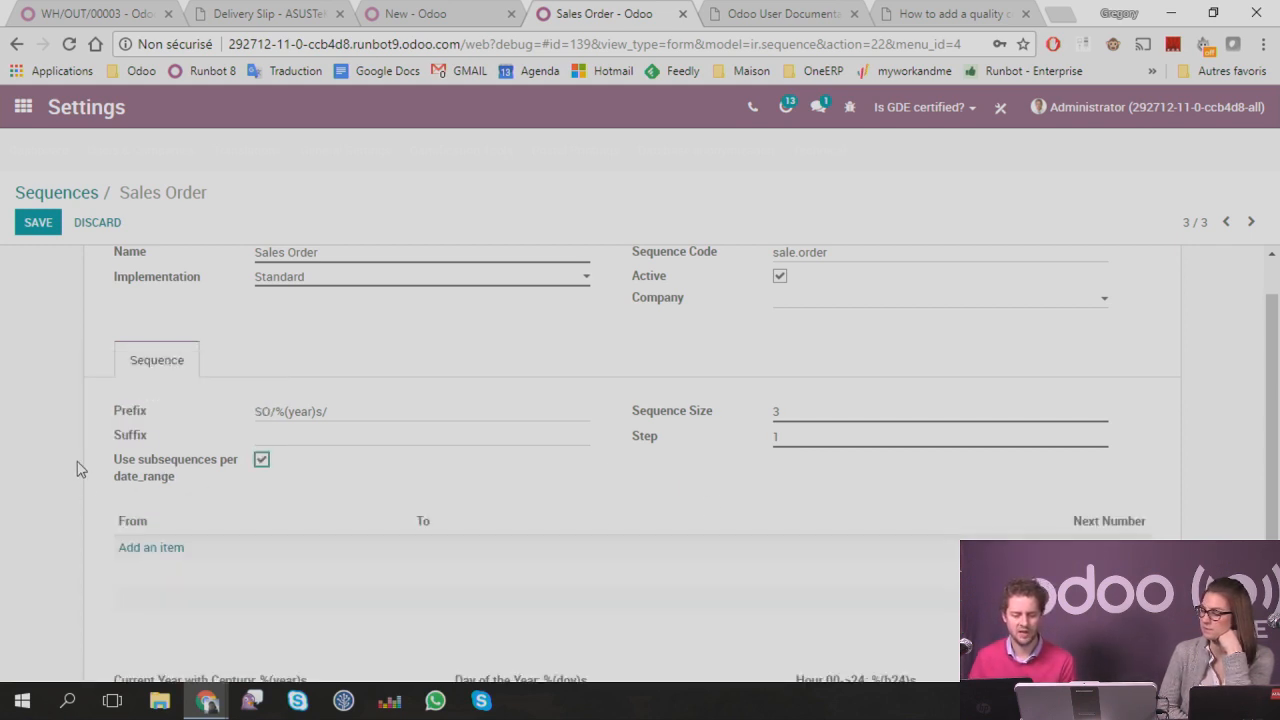
scroll(83, 466, "down", 1)
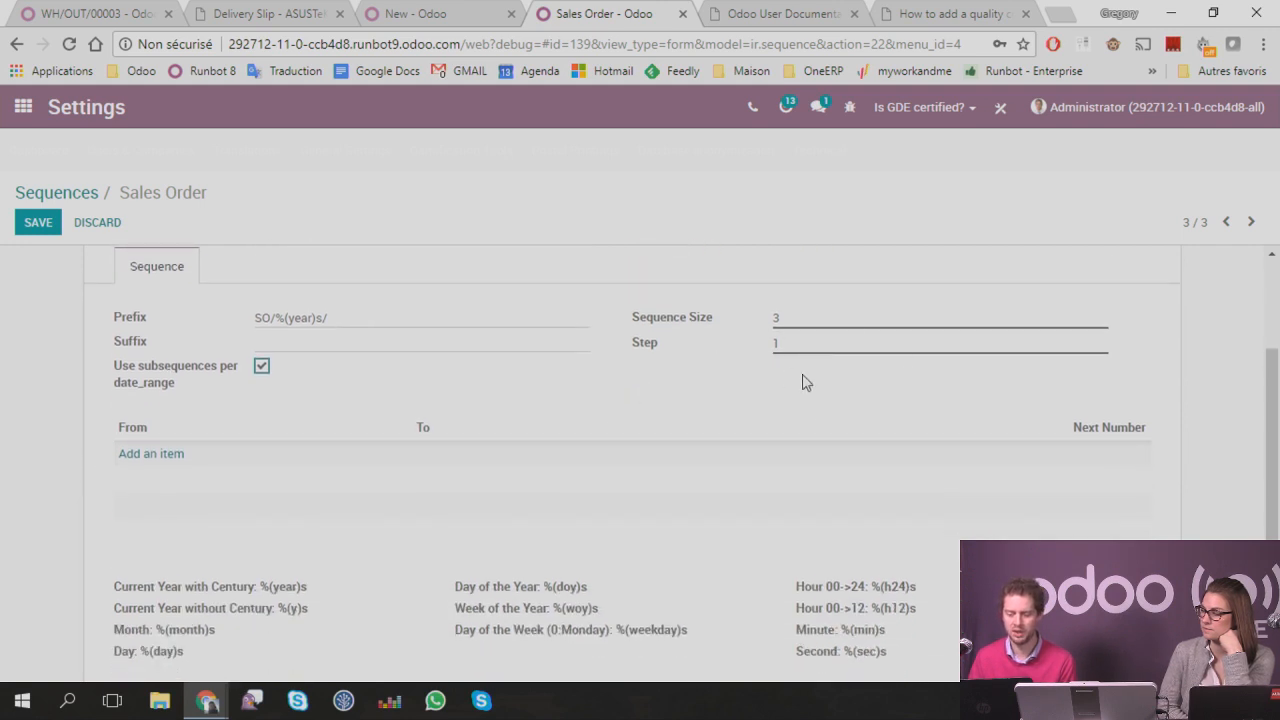
left_click(135, 456)
left_click(181, 457)
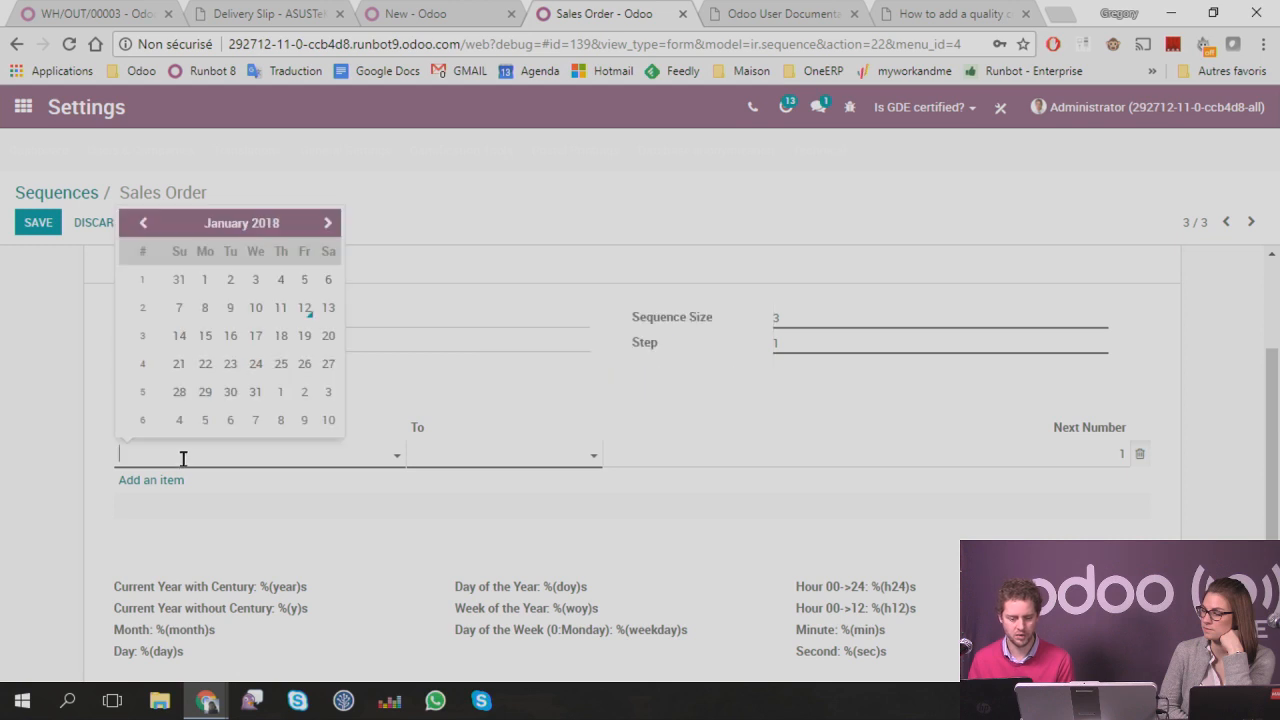
left_click(206, 281)
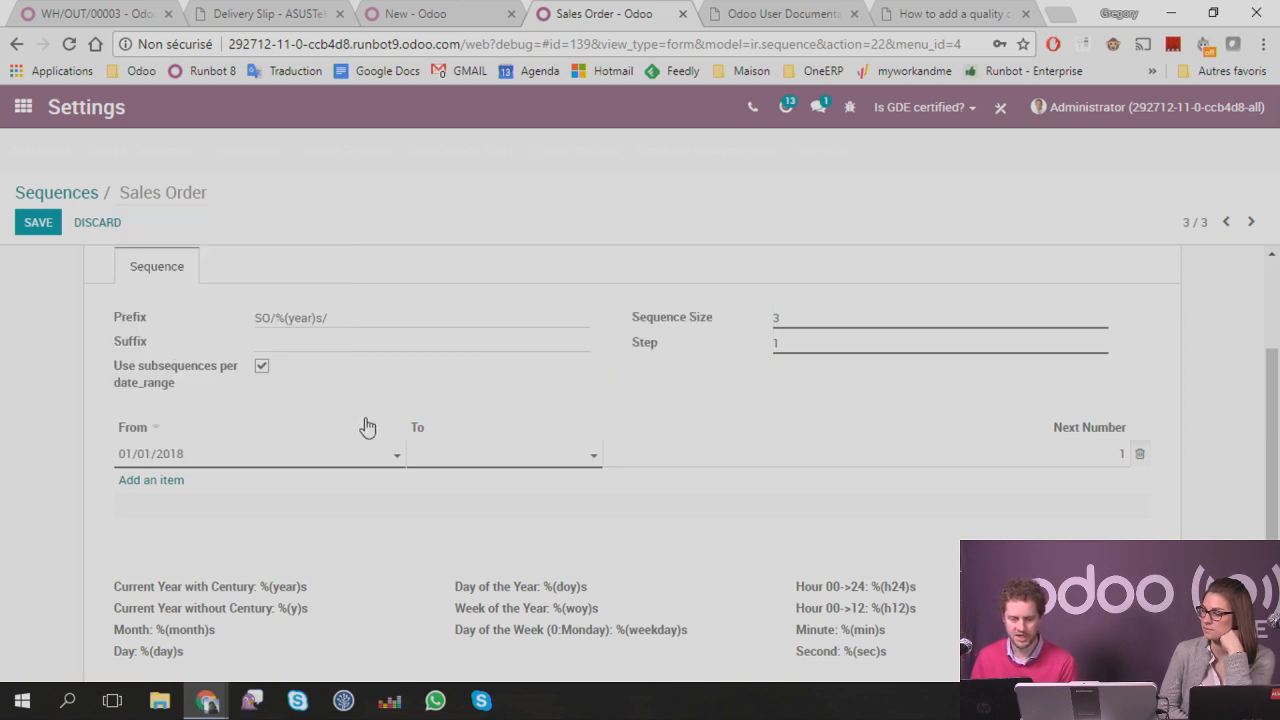
Step: Set the end date of the 2018 subsequence range to 12/31/2018
left_click(462, 458)
triple_click(621, 223)
double_click(621, 223)
double_click(621, 223)
double_click(621, 223)
double_click(621, 223)
left_click(621, 223)
left_click(435, 222)
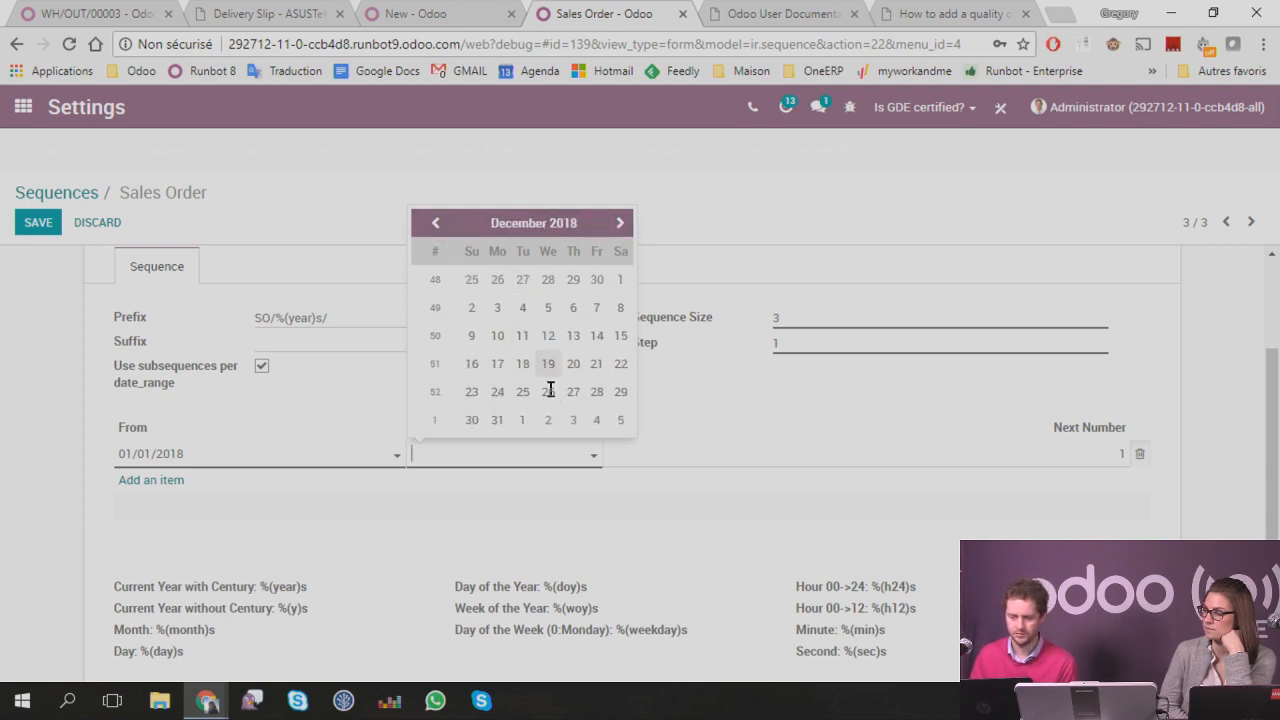
left_click(498, 420)
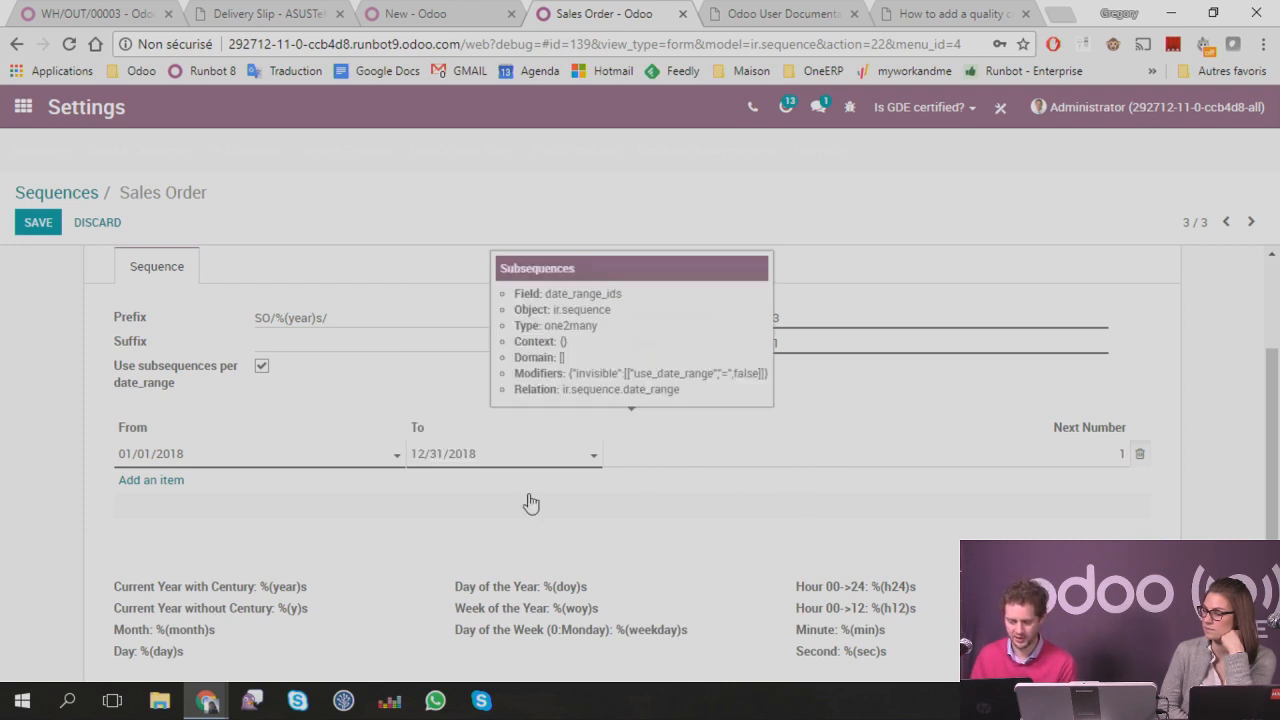
left_click(37, 463)
left_click(150, 480)
left_click(229, 463)
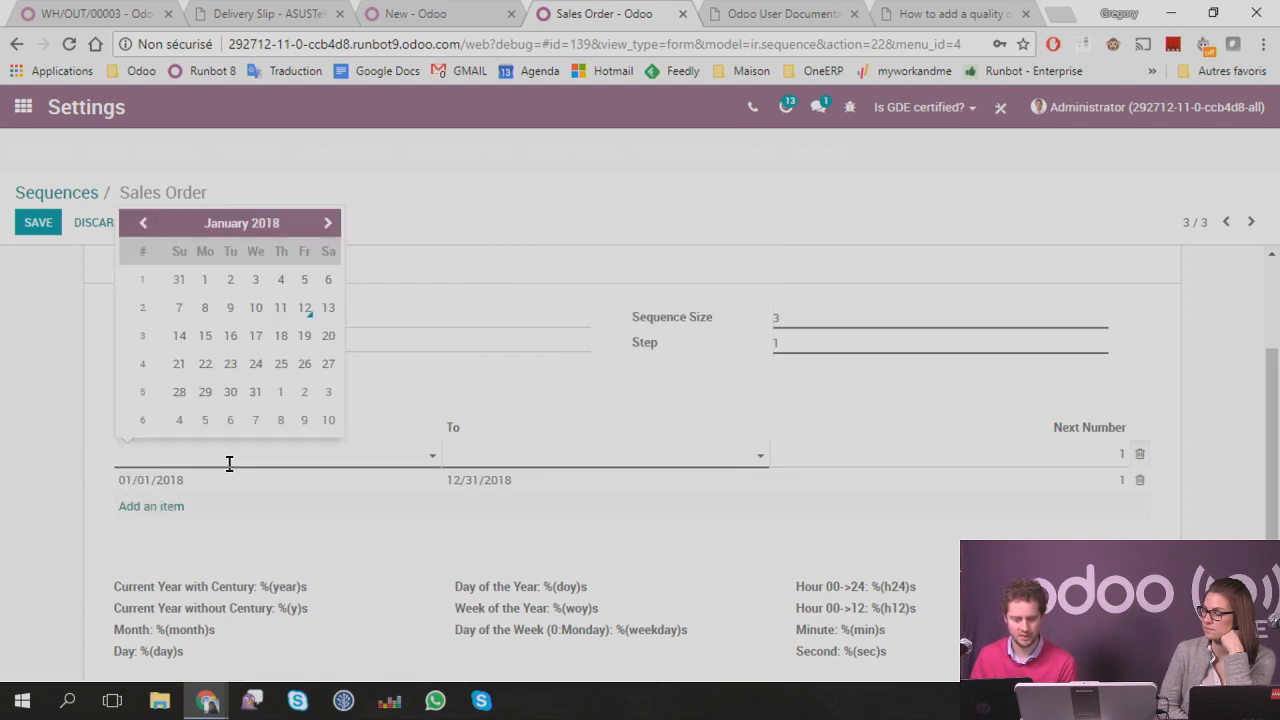
key("Escape")
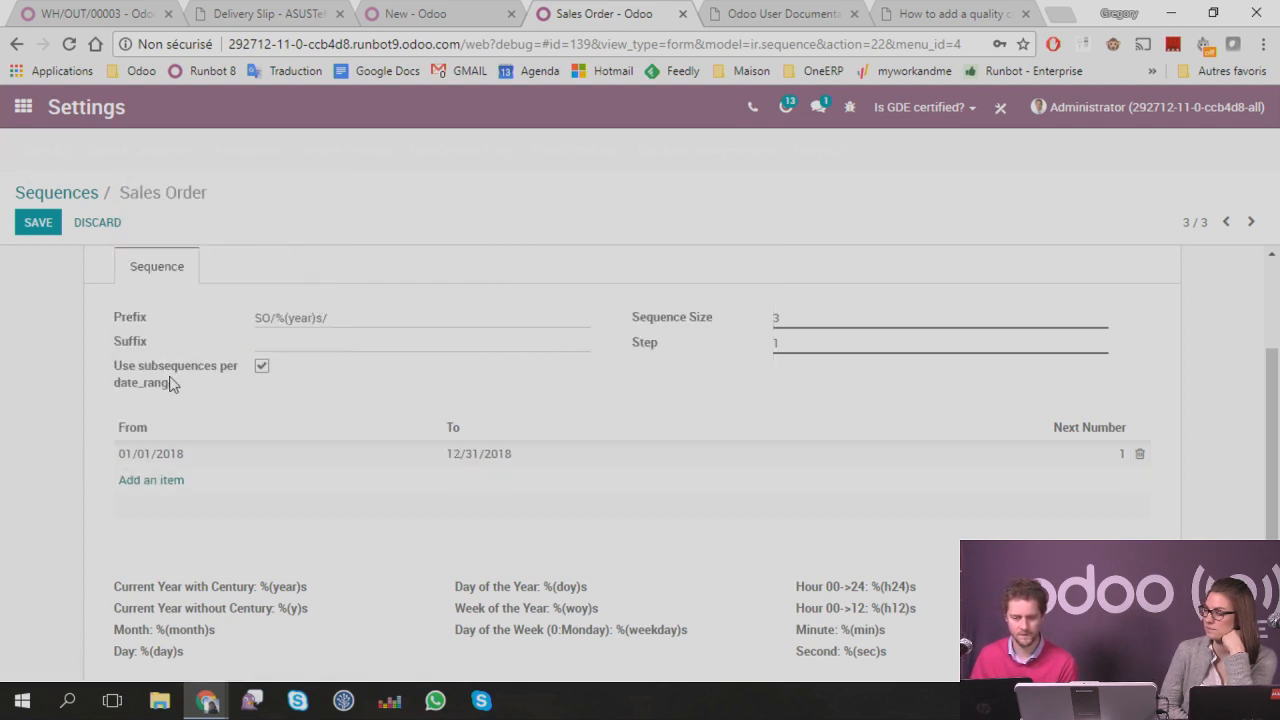
Step: Add a second subsequence date range starting 01/01/2019
left_click(168, 453)
left_click(175, 482)
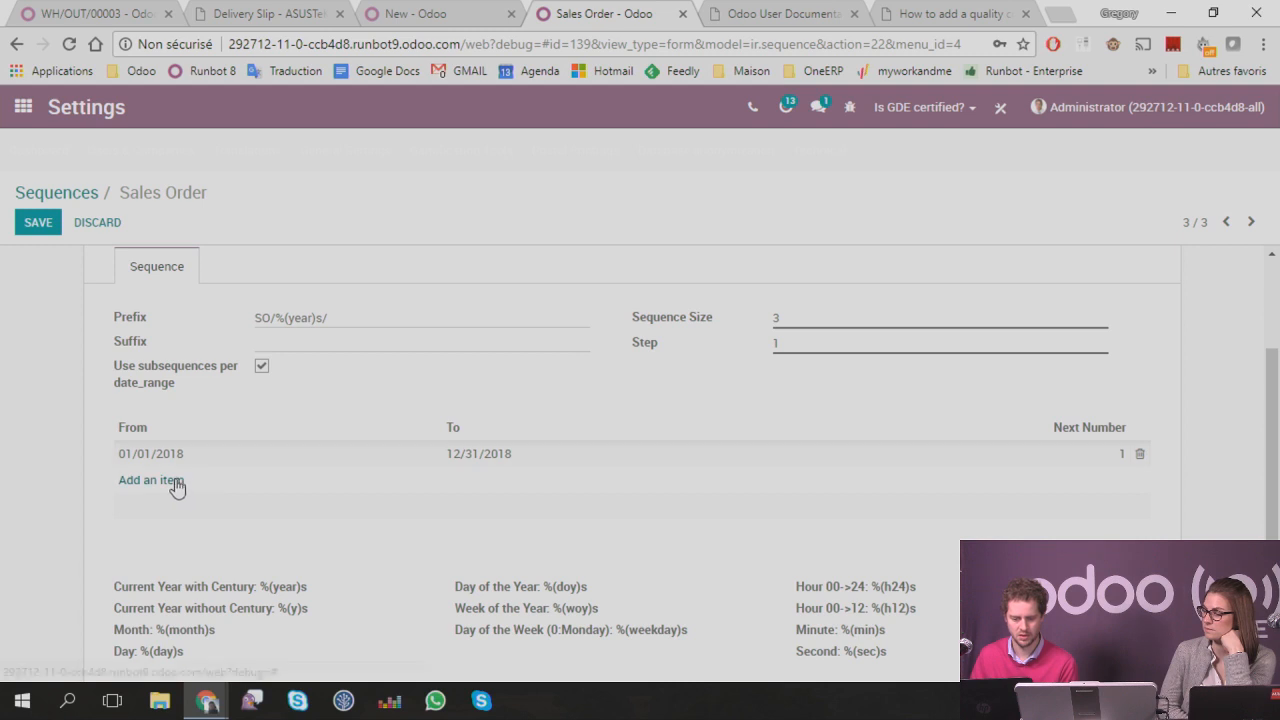
left_click(175, 482)
left_click(223, 457)
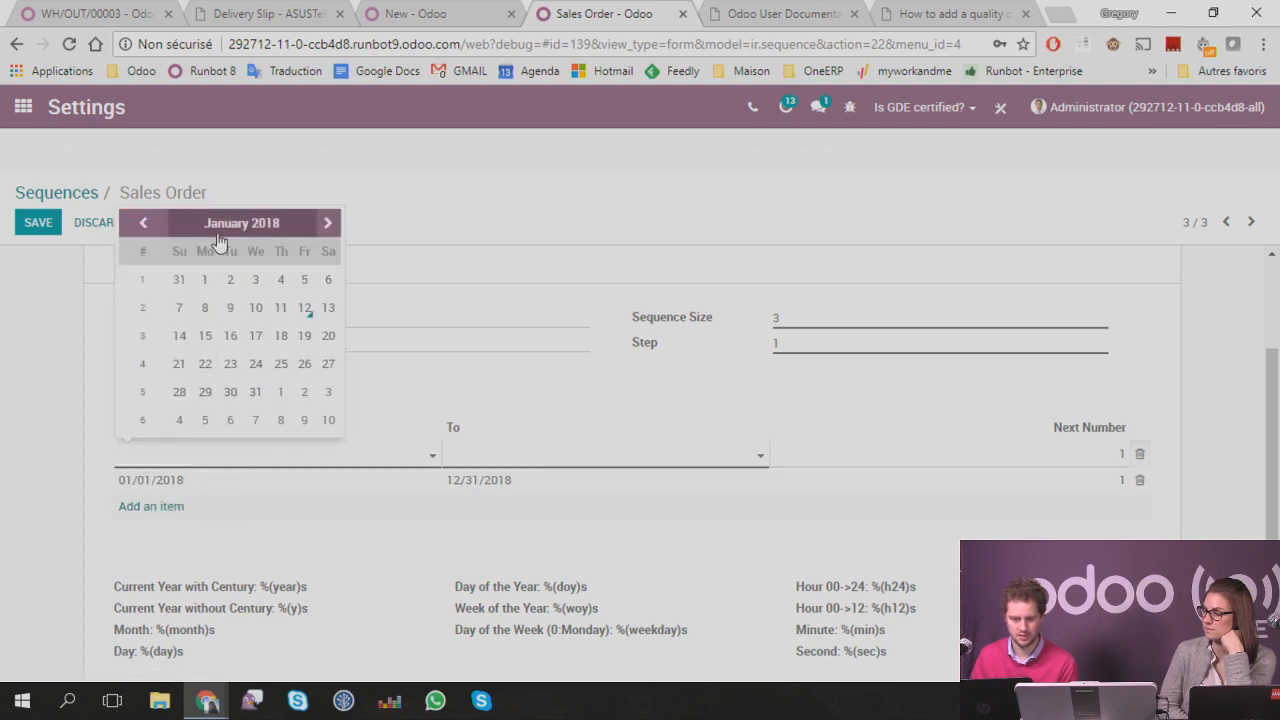
left_click(220, 230)
left_click(224, 196)
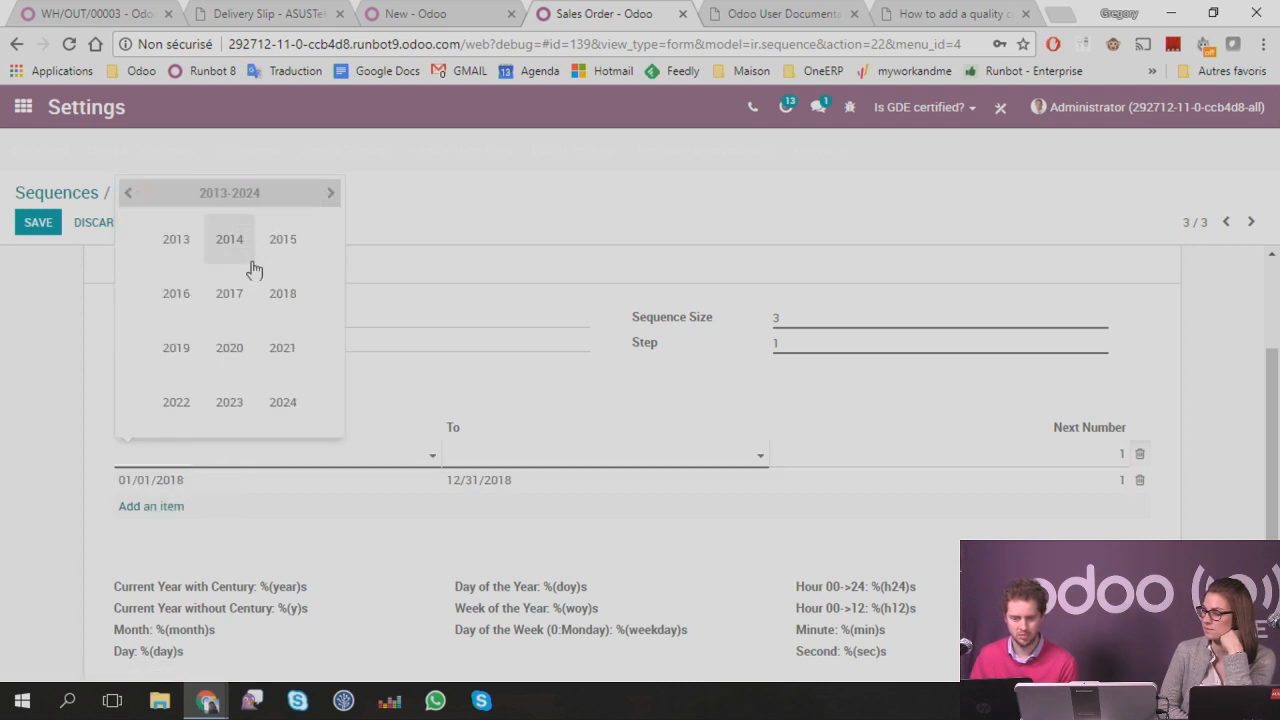
left_click(177, 348)
left_click(177, 240)
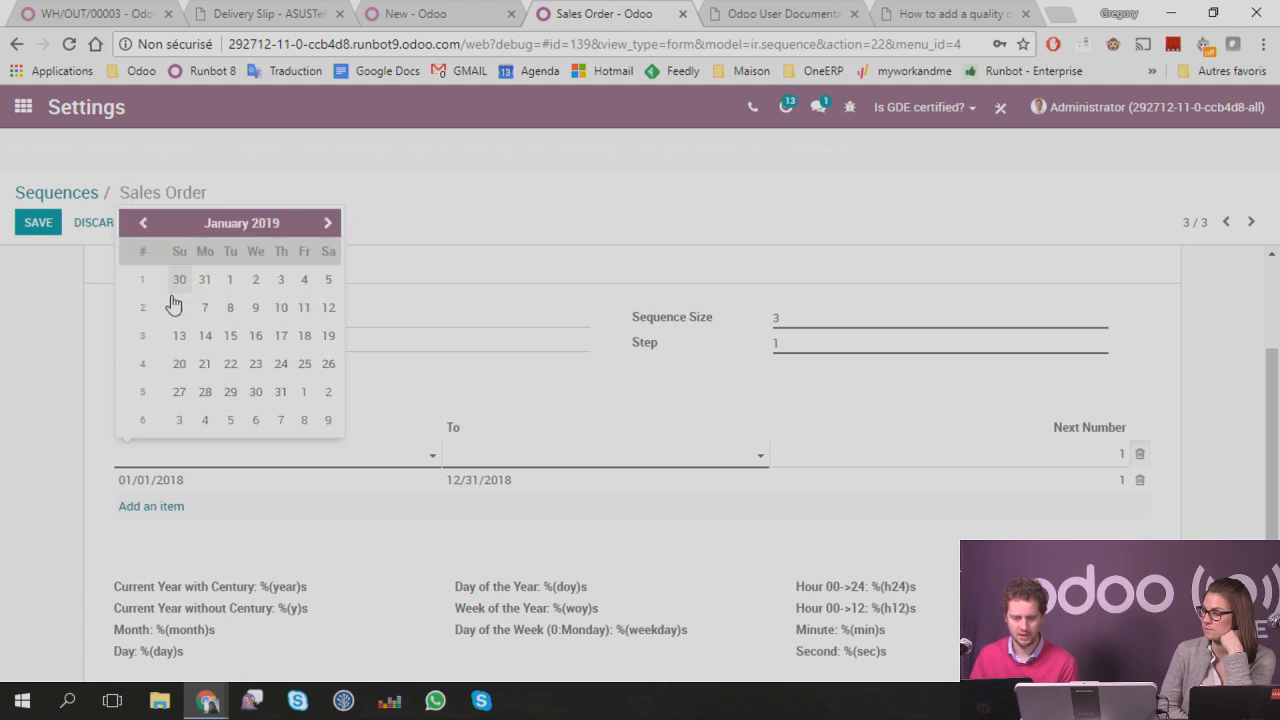
left_click(228, 281)
Step: Set the end date of the 2019 subsequence range to 12/31/2019
left_click(513, 447)
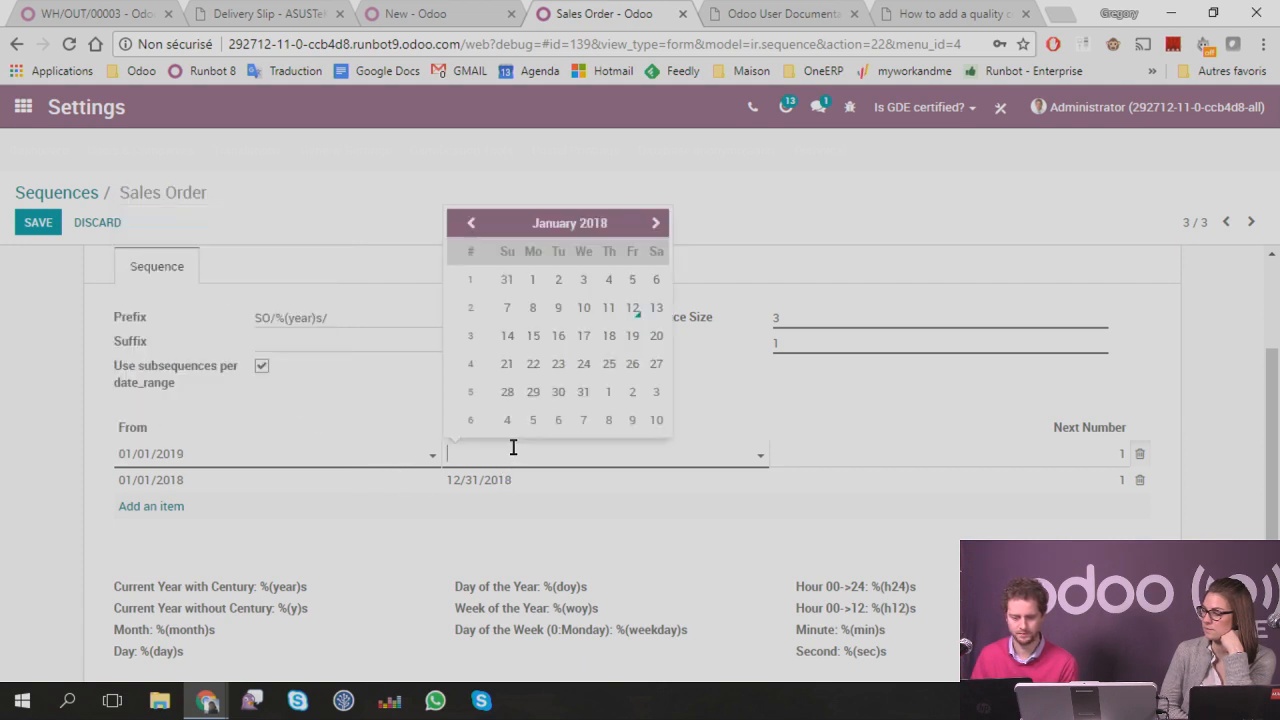
left_click(534, 222)
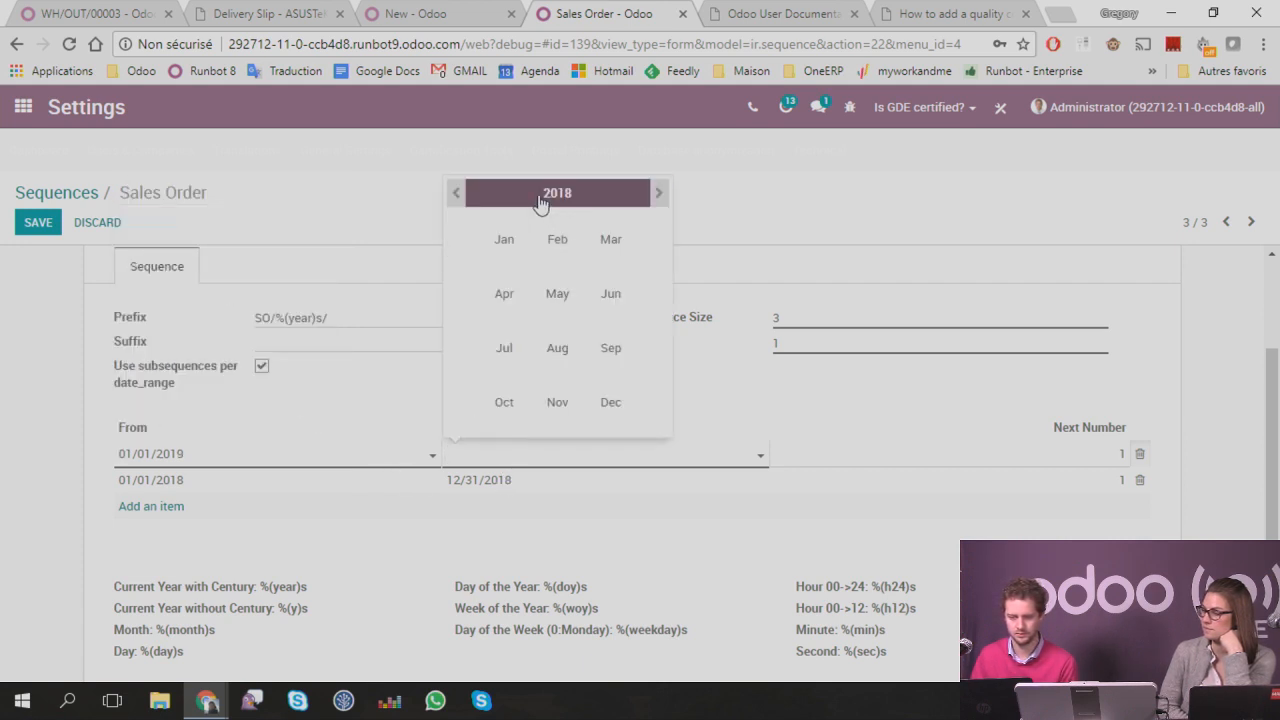
left_click(540, 203)
left_click(504, 347)
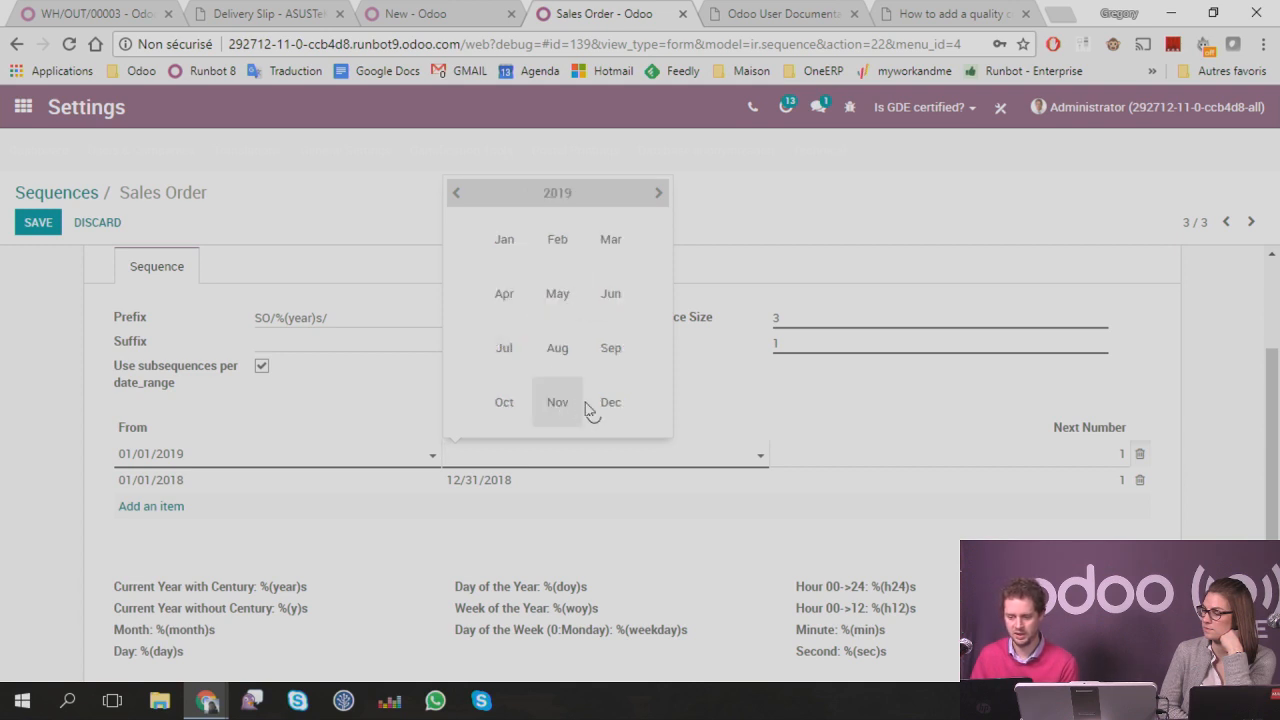
left_click(590, 408)
left_click(565, 395)
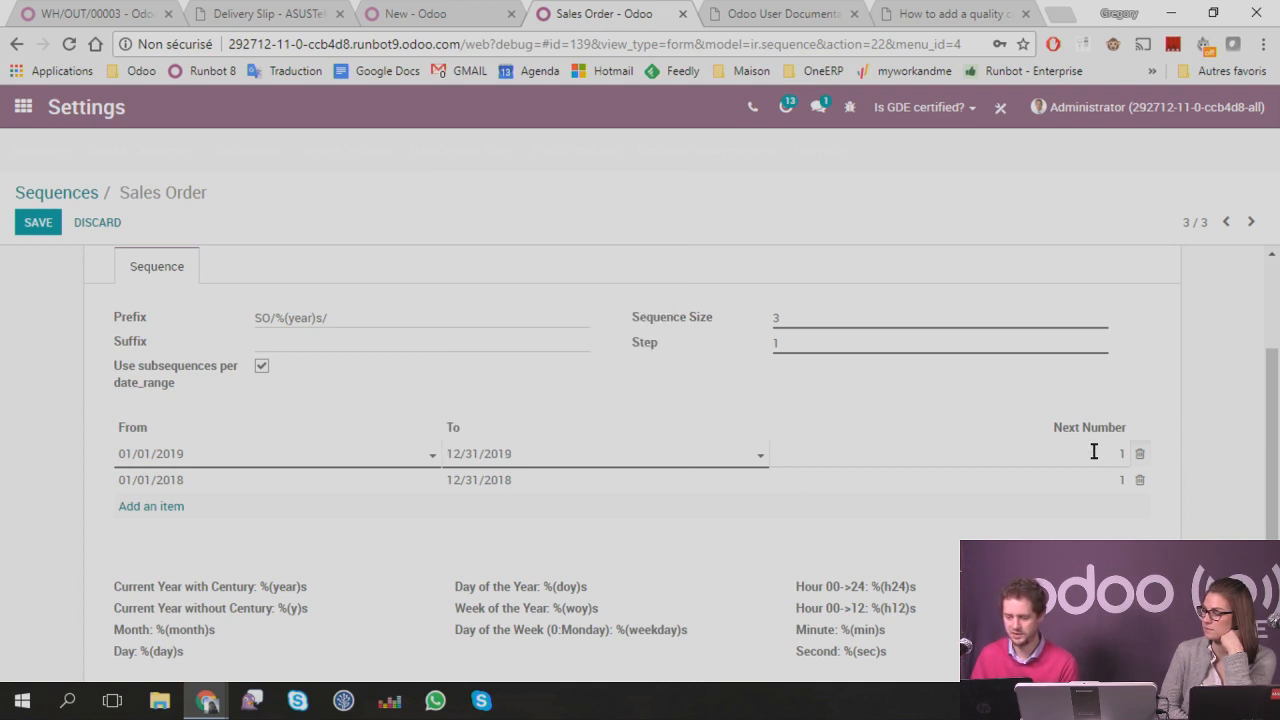
left_click(28, 528)
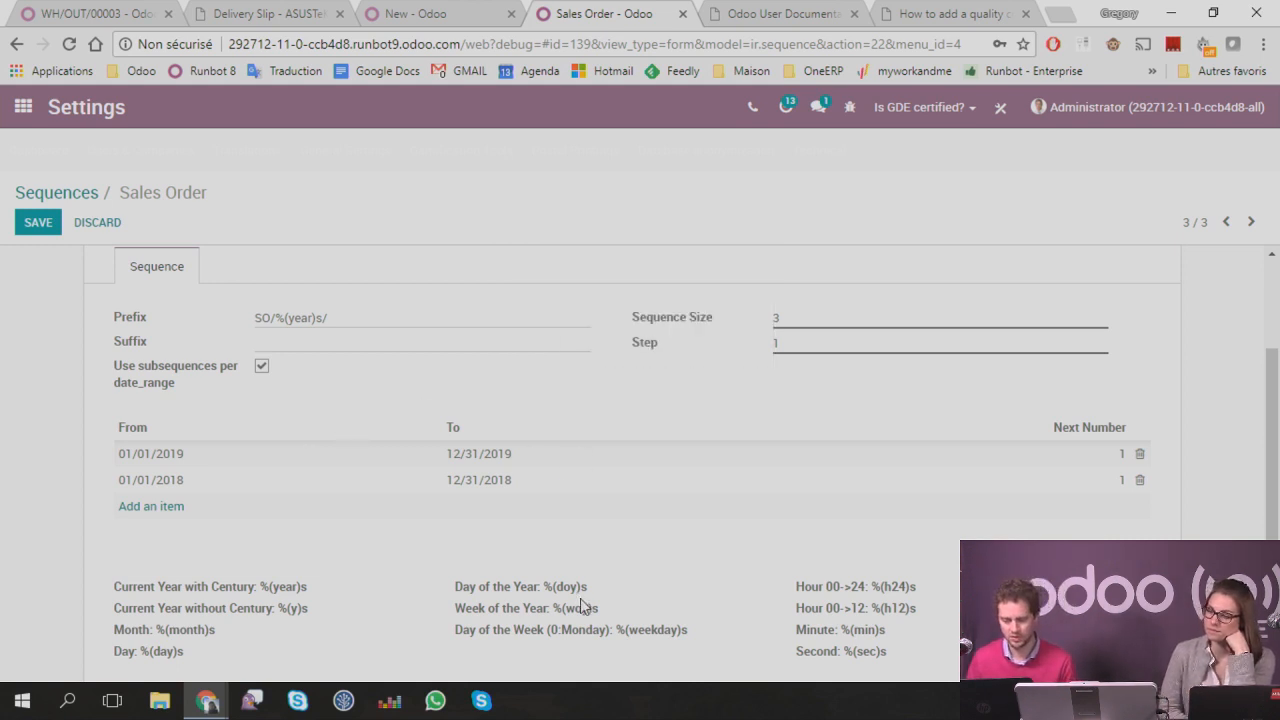
Step: Leave the Sales Order sequence, discarding its unsaved changes, and open the Accounting app
scroll(583, 606, "down", 1)
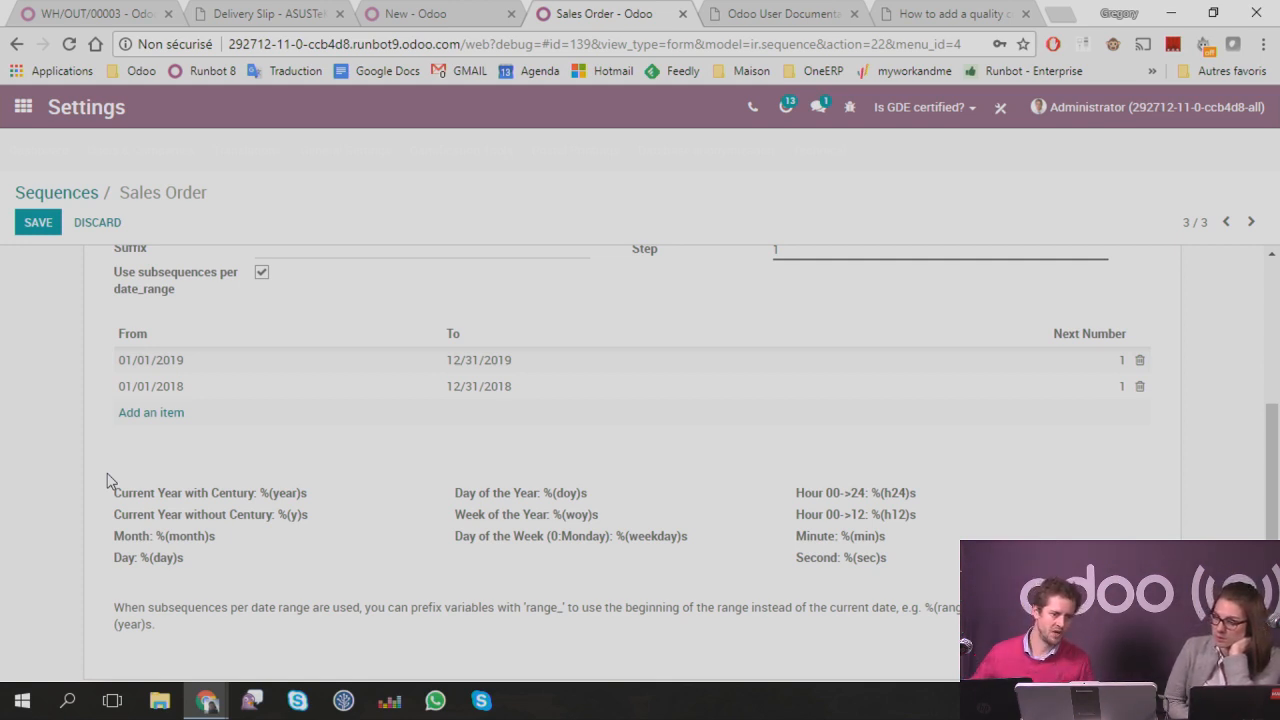
left_click(23, 107)
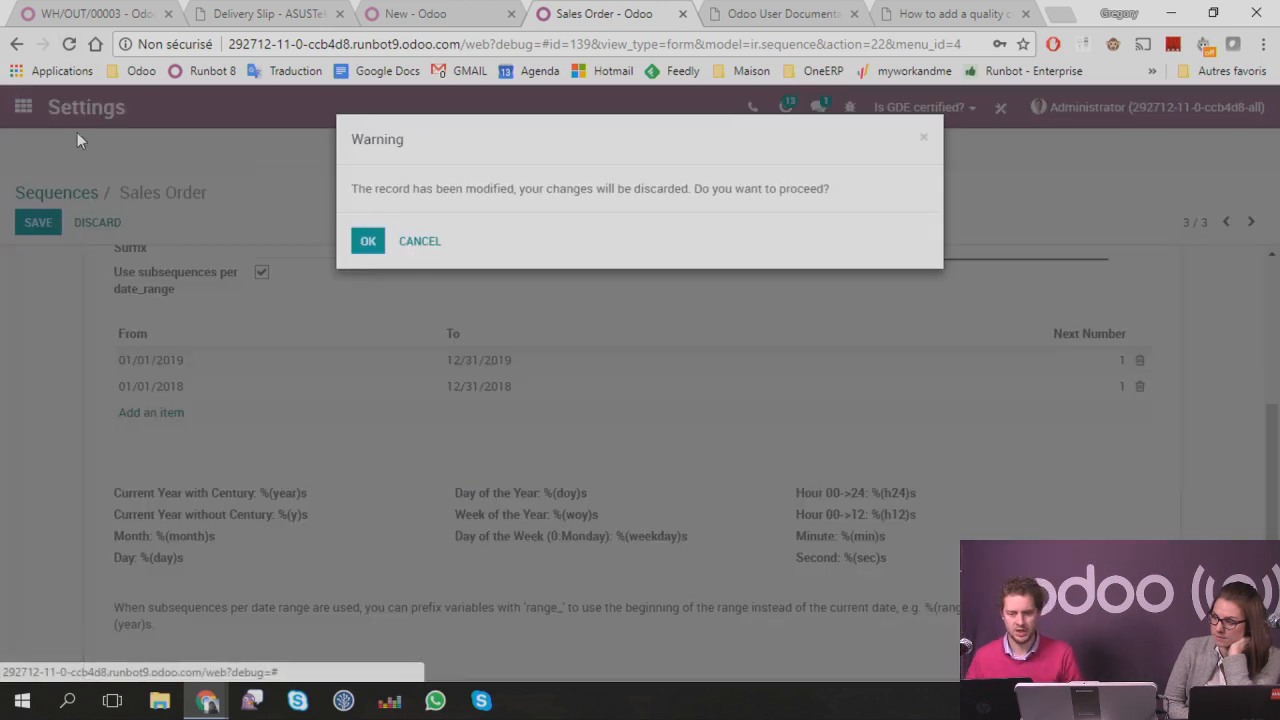
left_click(367, 241)
scroll(540, 316, "down", 3)
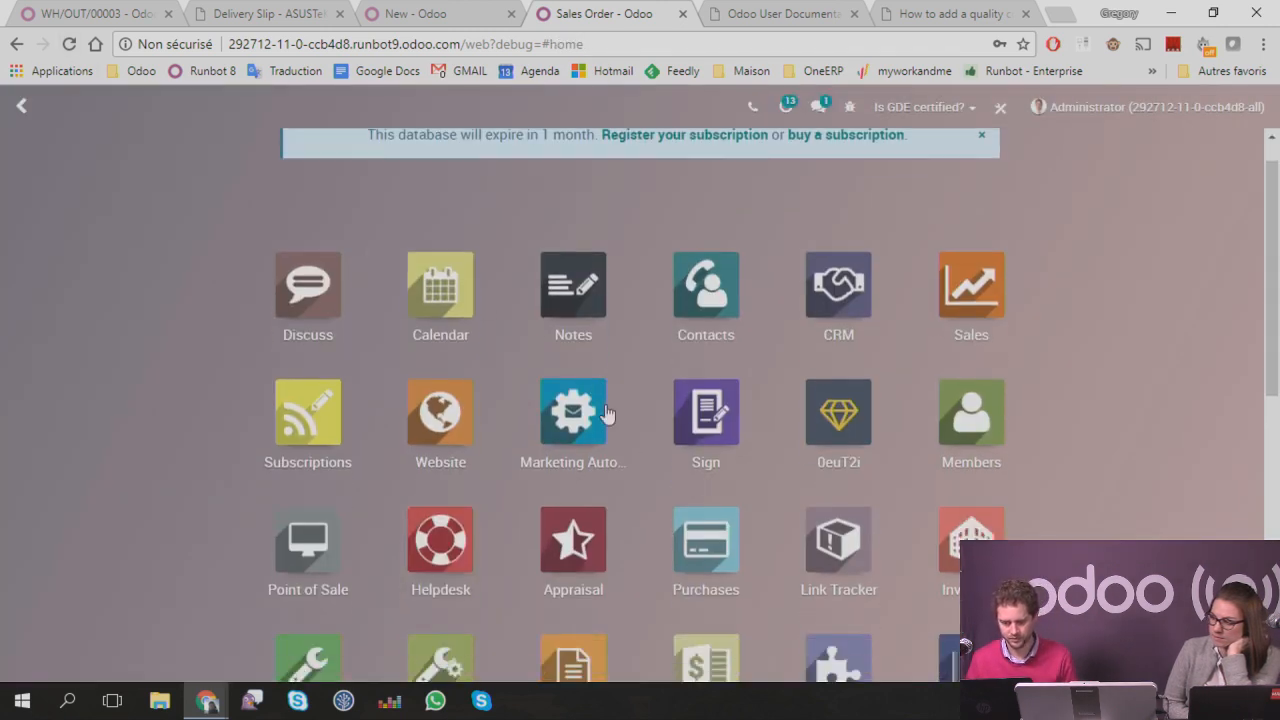
left_click(628, 423)
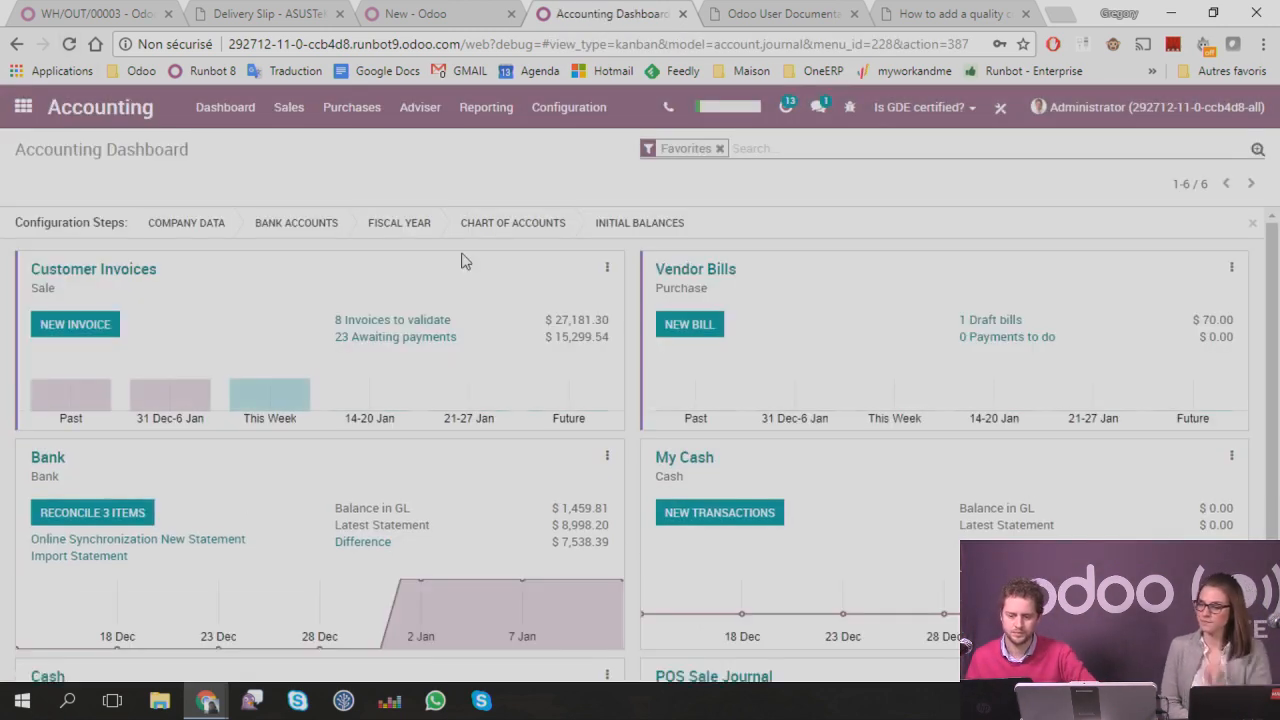
Step: Create a new customer invoice for the customer Agrolait
left_click(288, 107)
left_click(320, 167)
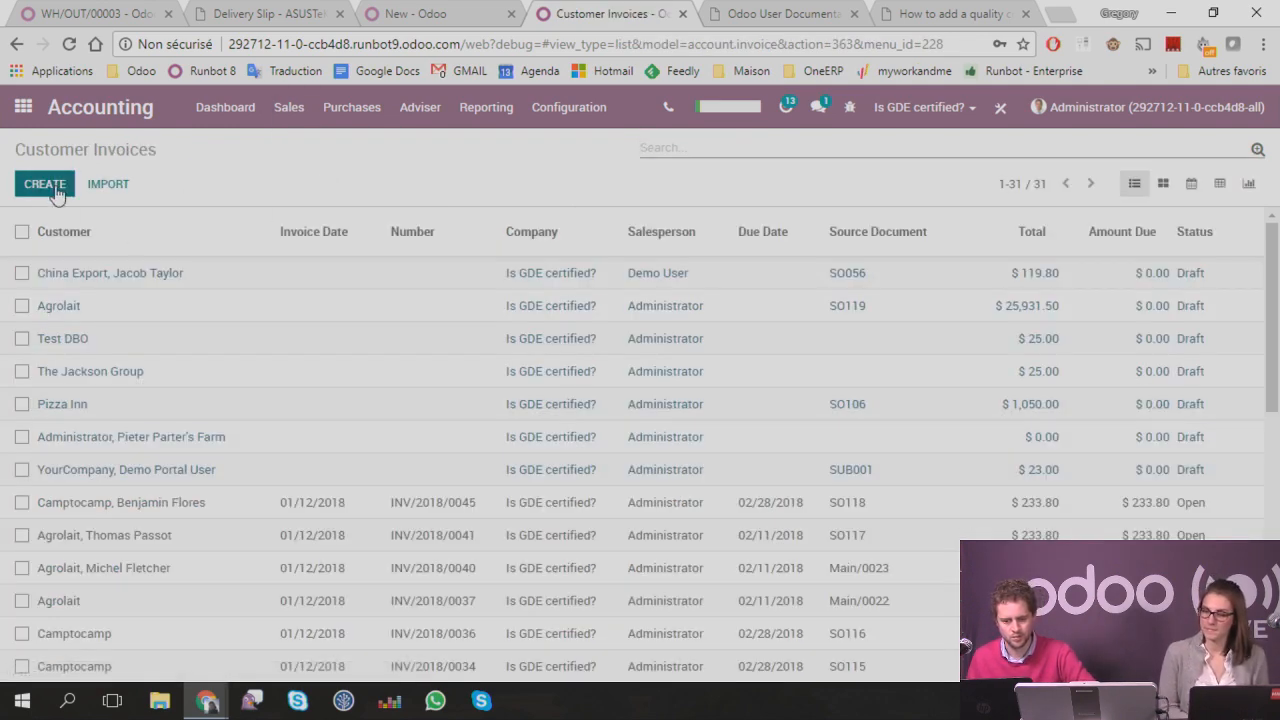
left_click(44, 184)
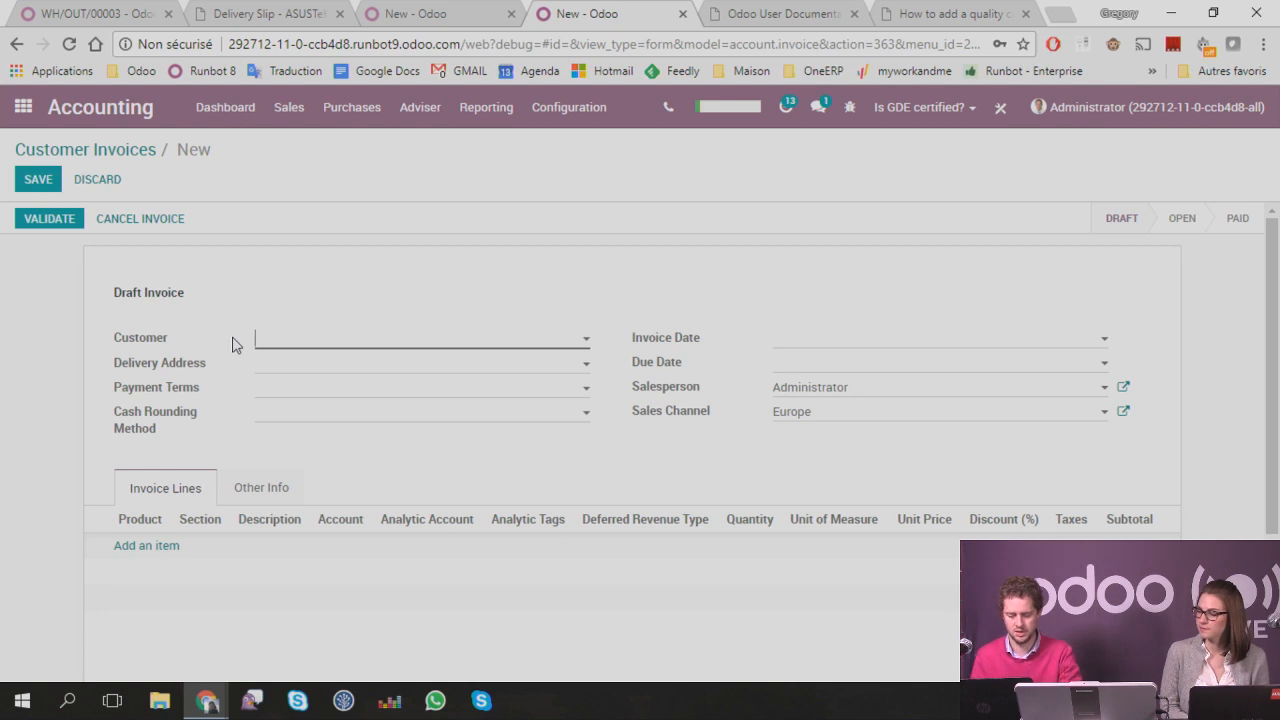
key("Down")
key("Down")
key("Return")
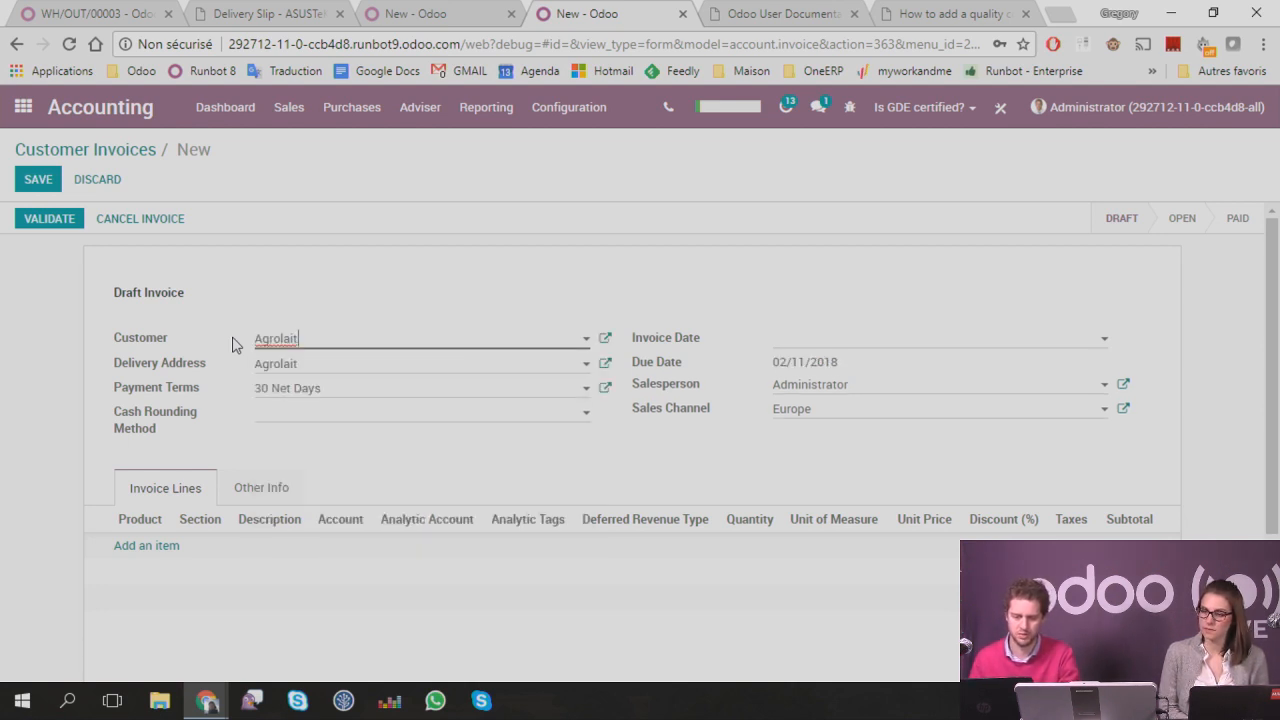
Step: Add an invoice line described "My invoice" with a unit price of 100, and save and validate the invoice
left_click(148, 546)
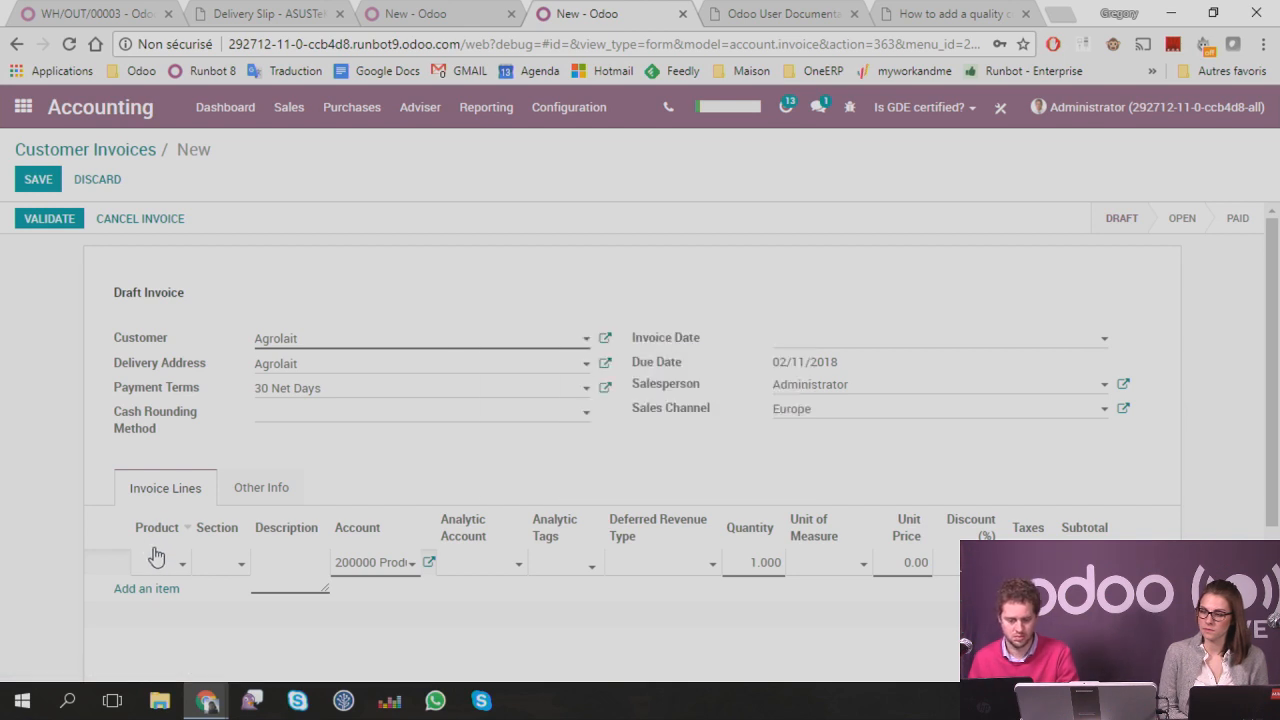
left_click(266, 570)
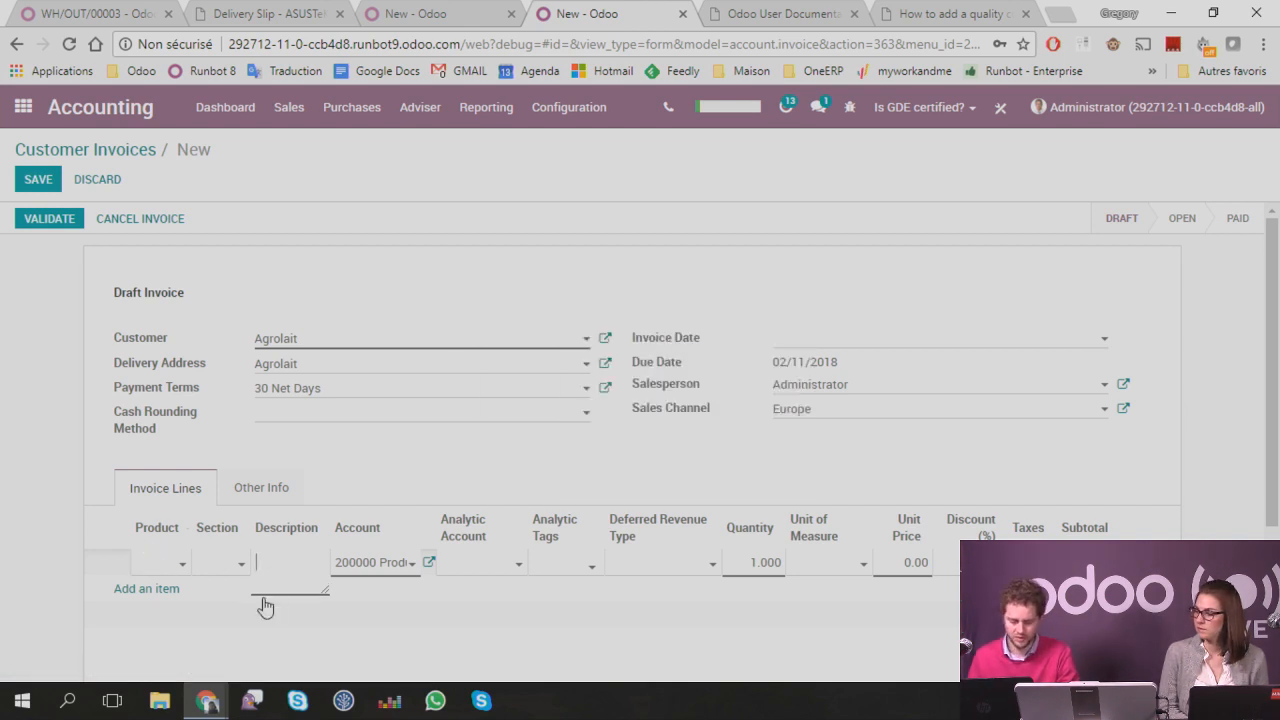
type("My invoice")
left_click(895, 563)
type("100")
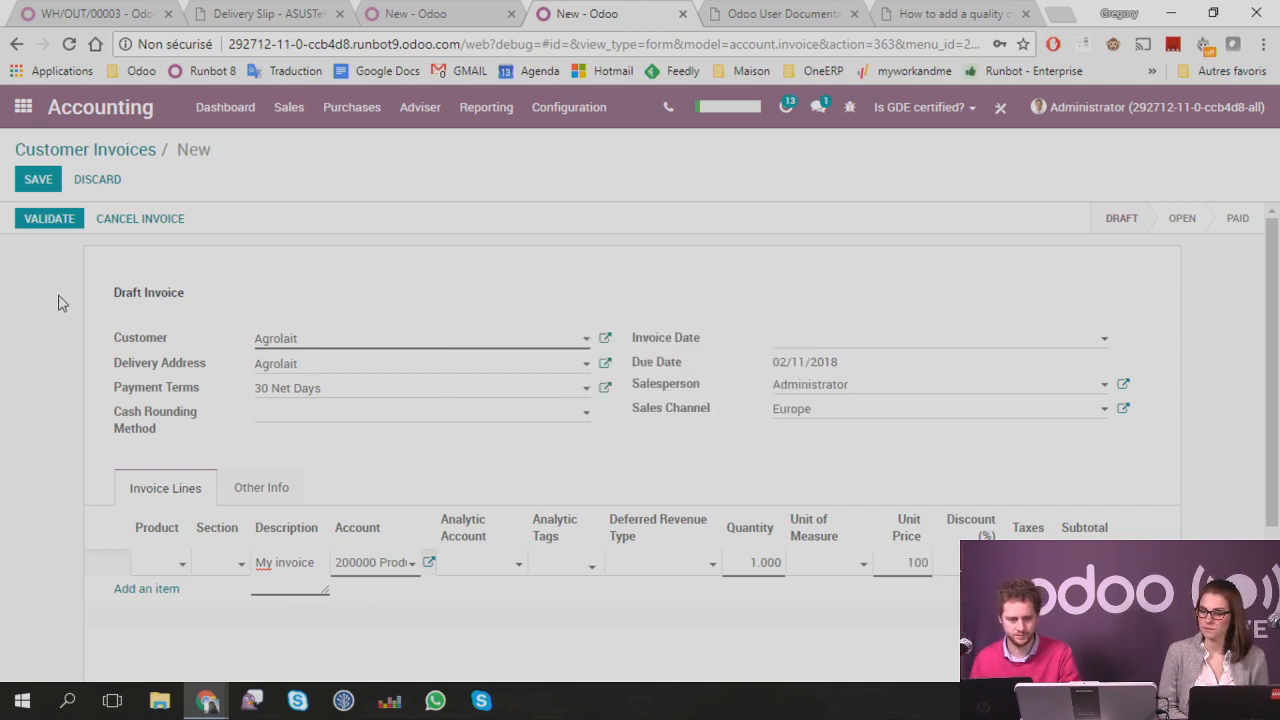
left_click(36, 180)
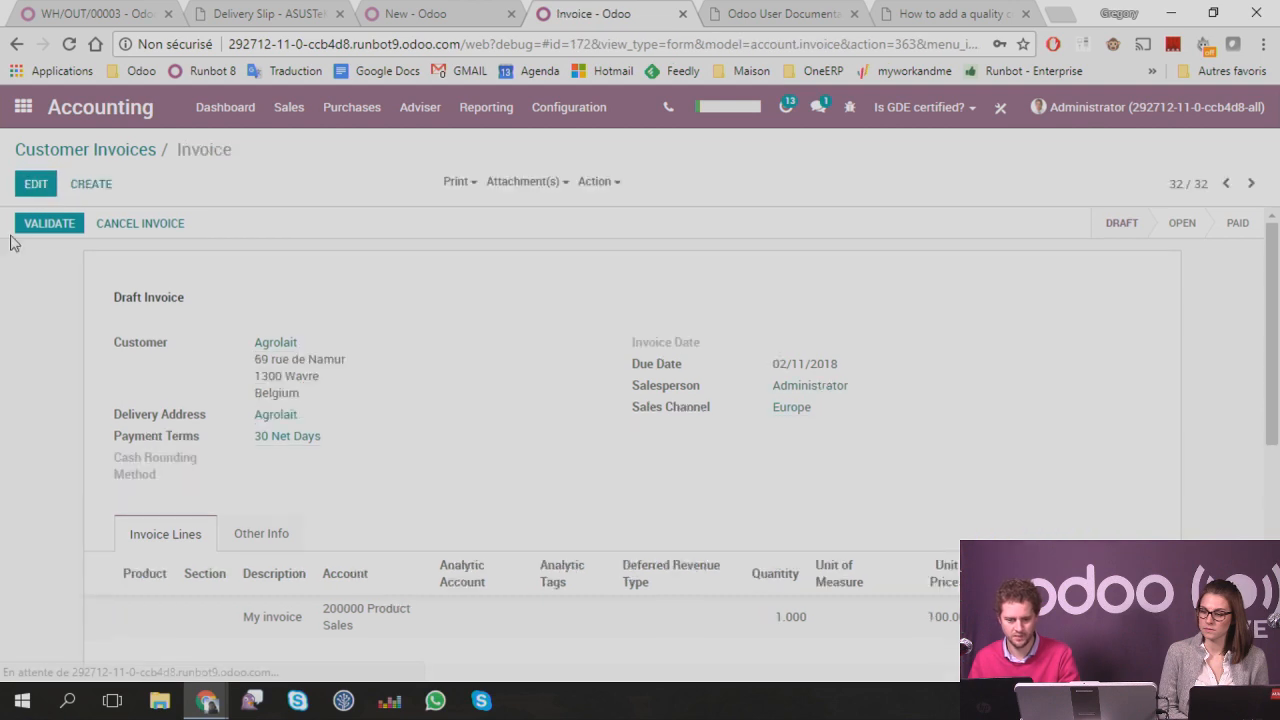
left_click(40, 229)
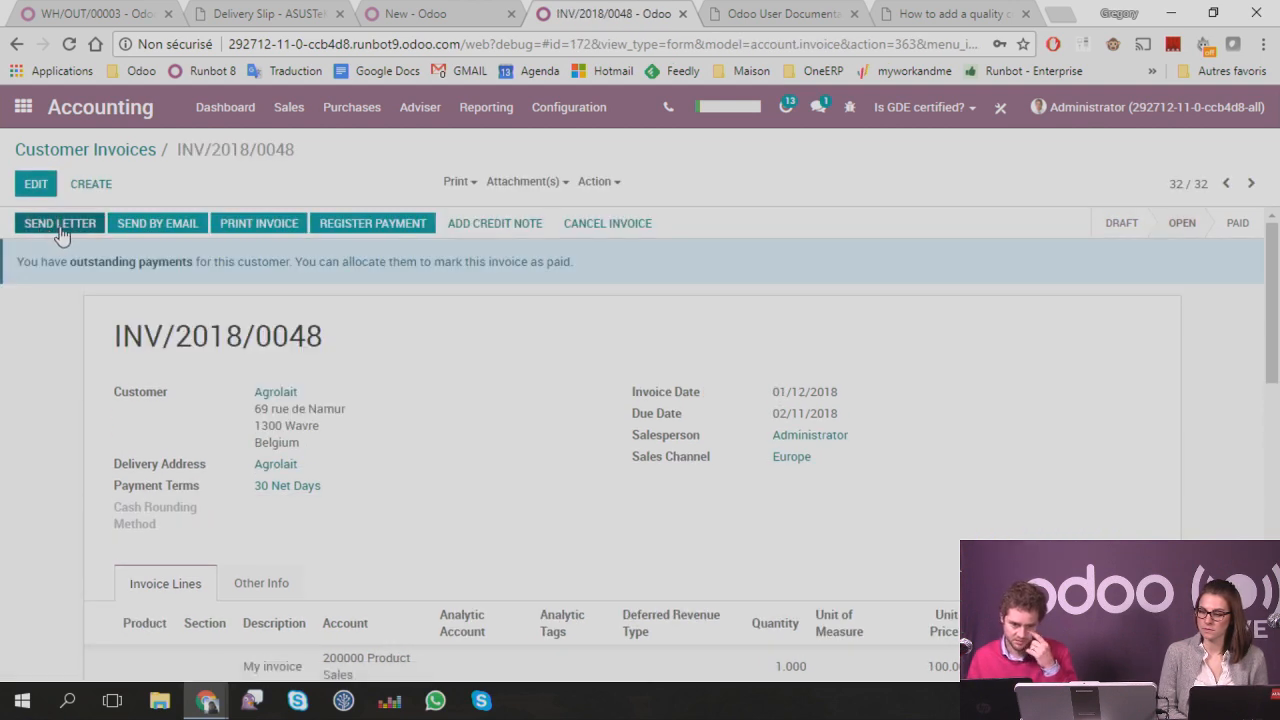
Step: Register a $10 payment through the Bank (USD) journal, keeping the payment difference open, and check the invoice's totals
left_click(350, 226)
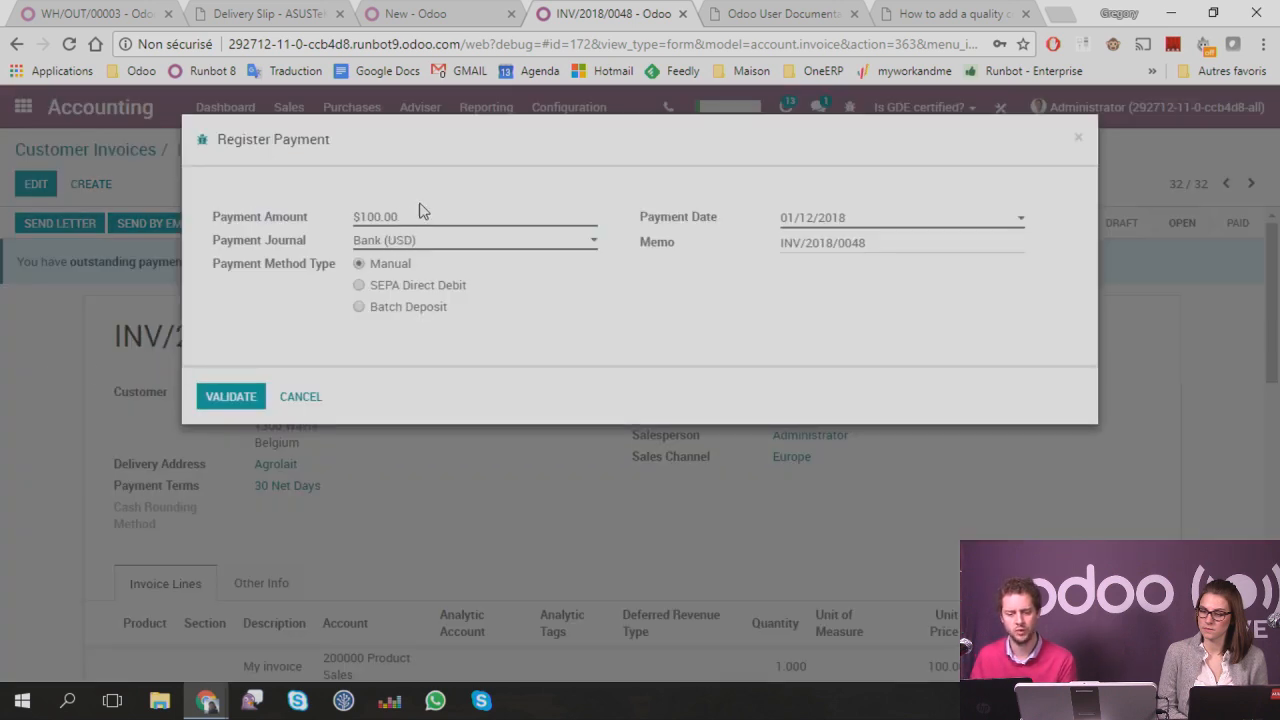
left_click_drag(411, 211, 237, 241)
type("80")
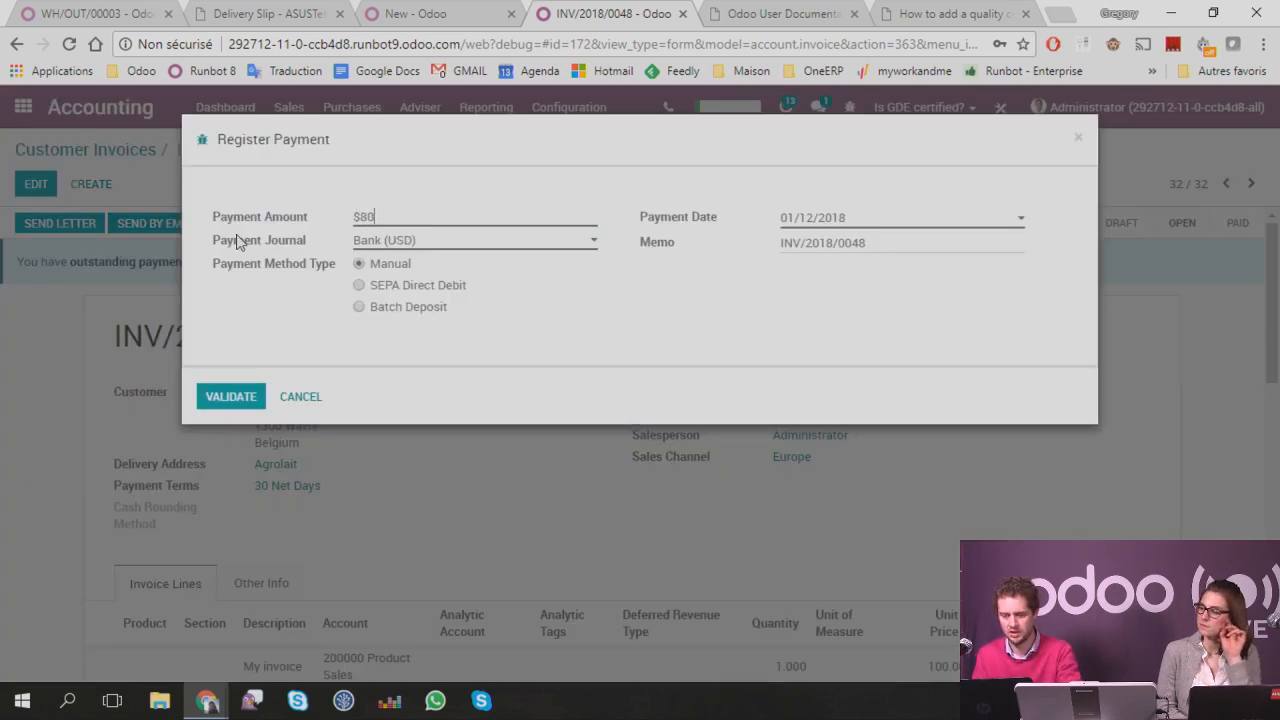
left_click(645, 317)
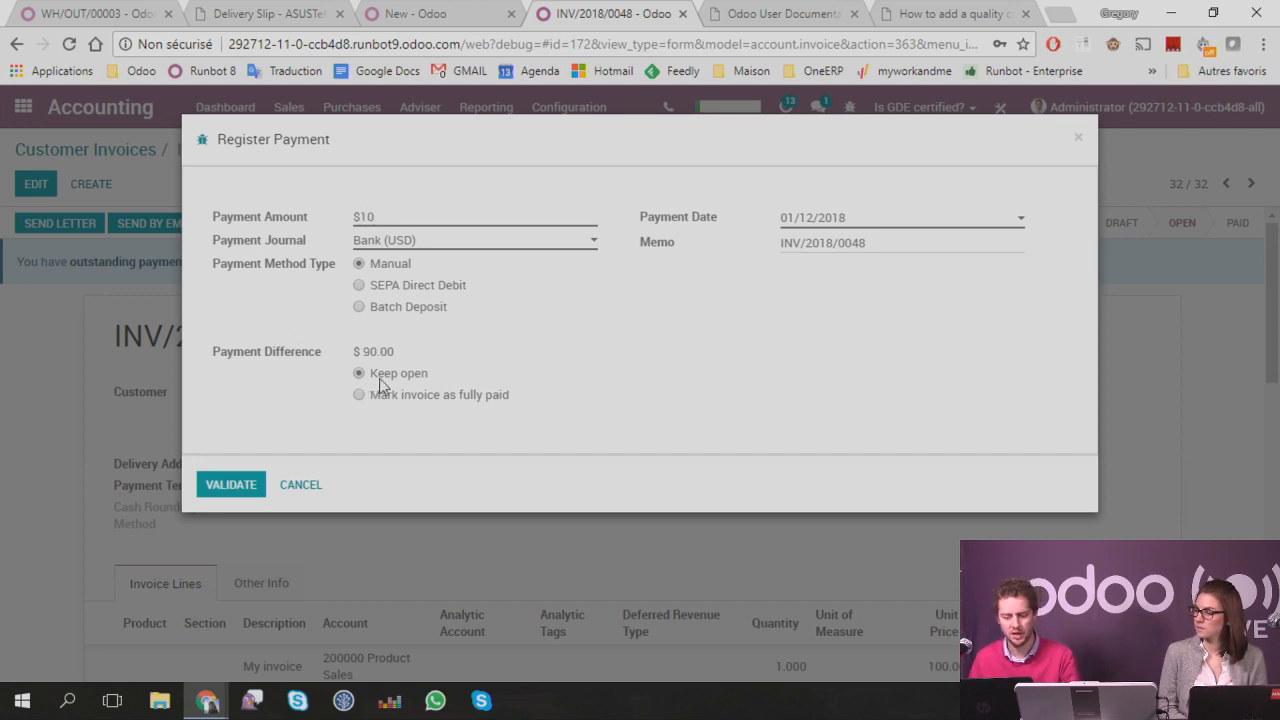
left_click(240, 485)
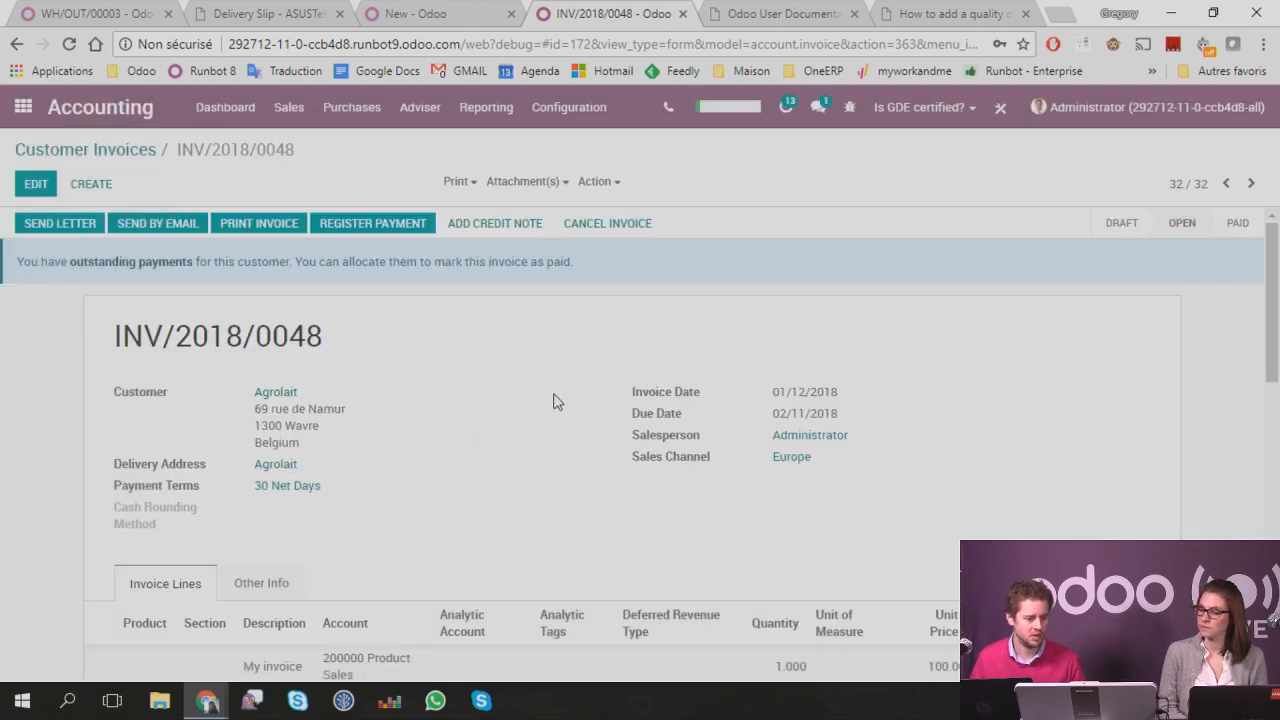
scroll(557, 401, "down", 6)
left_click_drag(946, 340, 1136, 341)
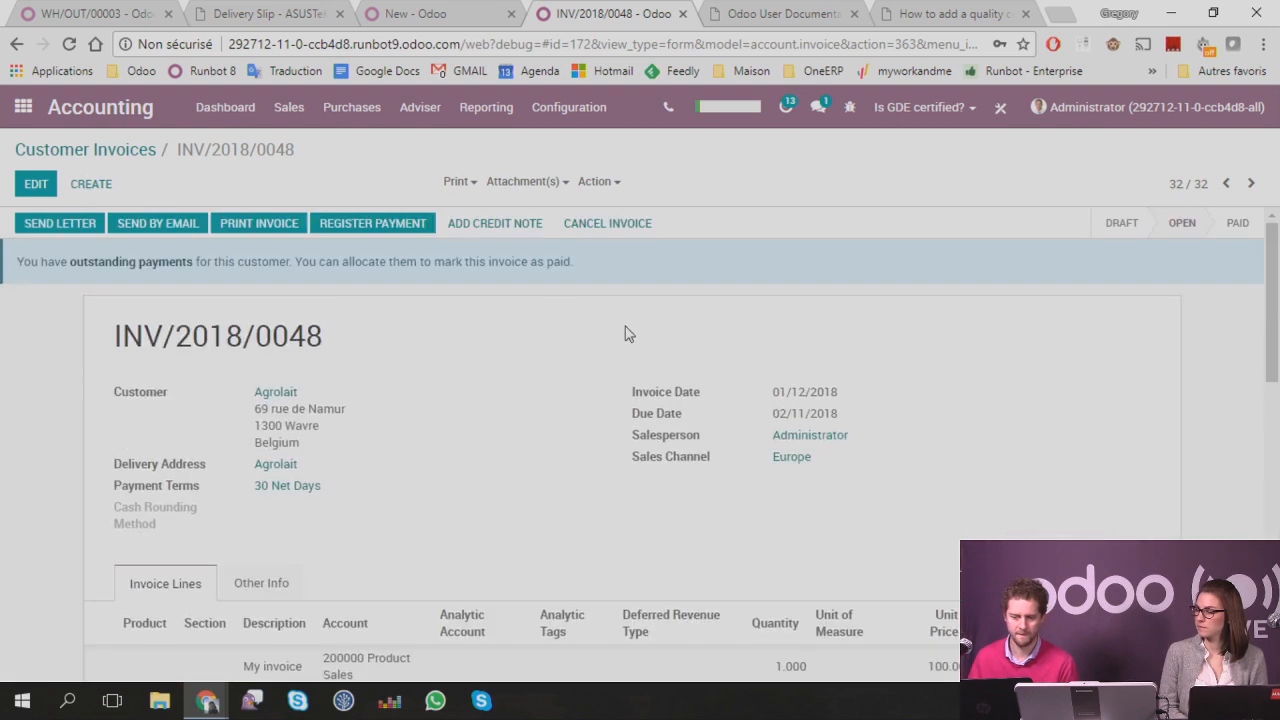
Step: Create a customer payment received from Agrolait for $20 through the Cash (USD) journal, and save and confirm it
left_click(289, 107)
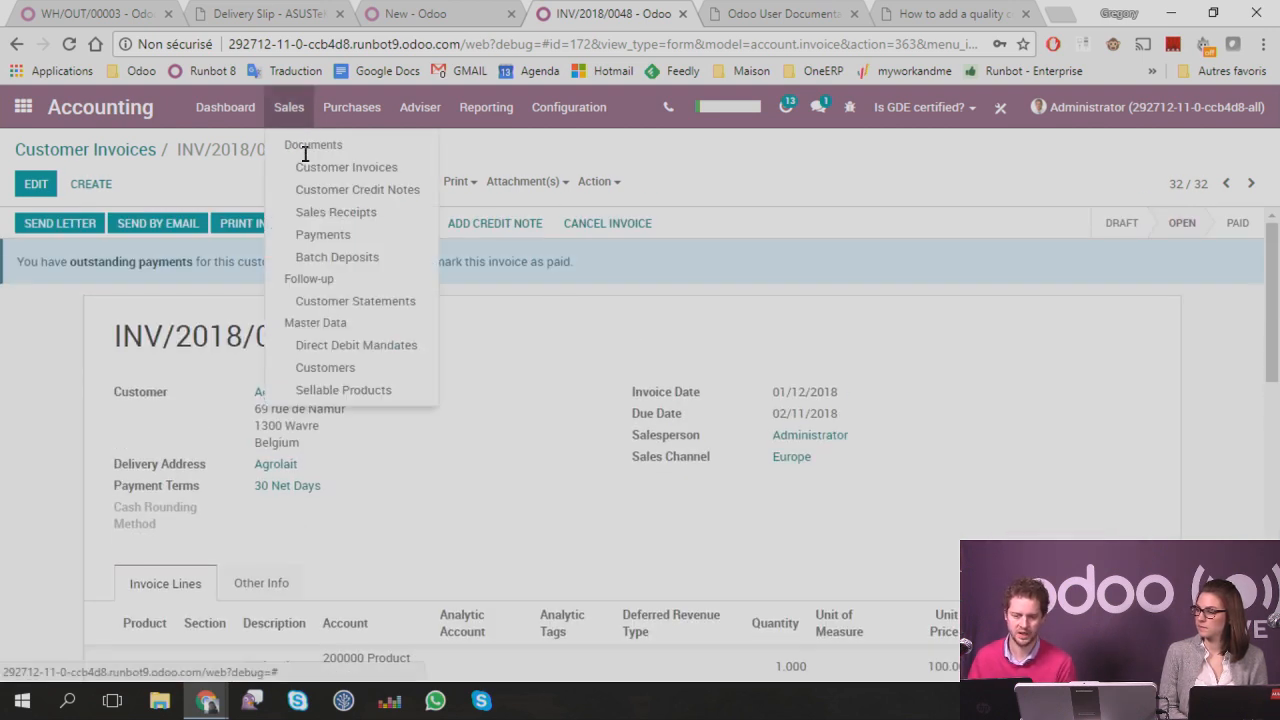
left_click(338, 233)
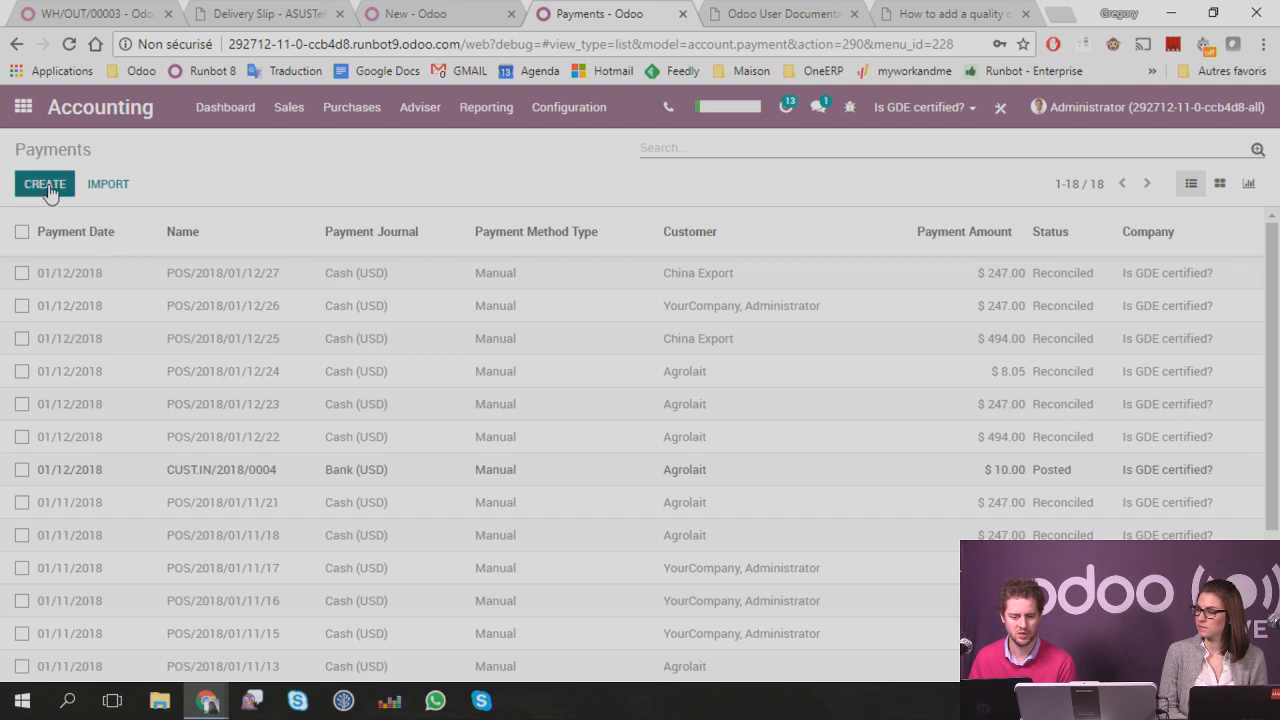
left_click(45, 184)
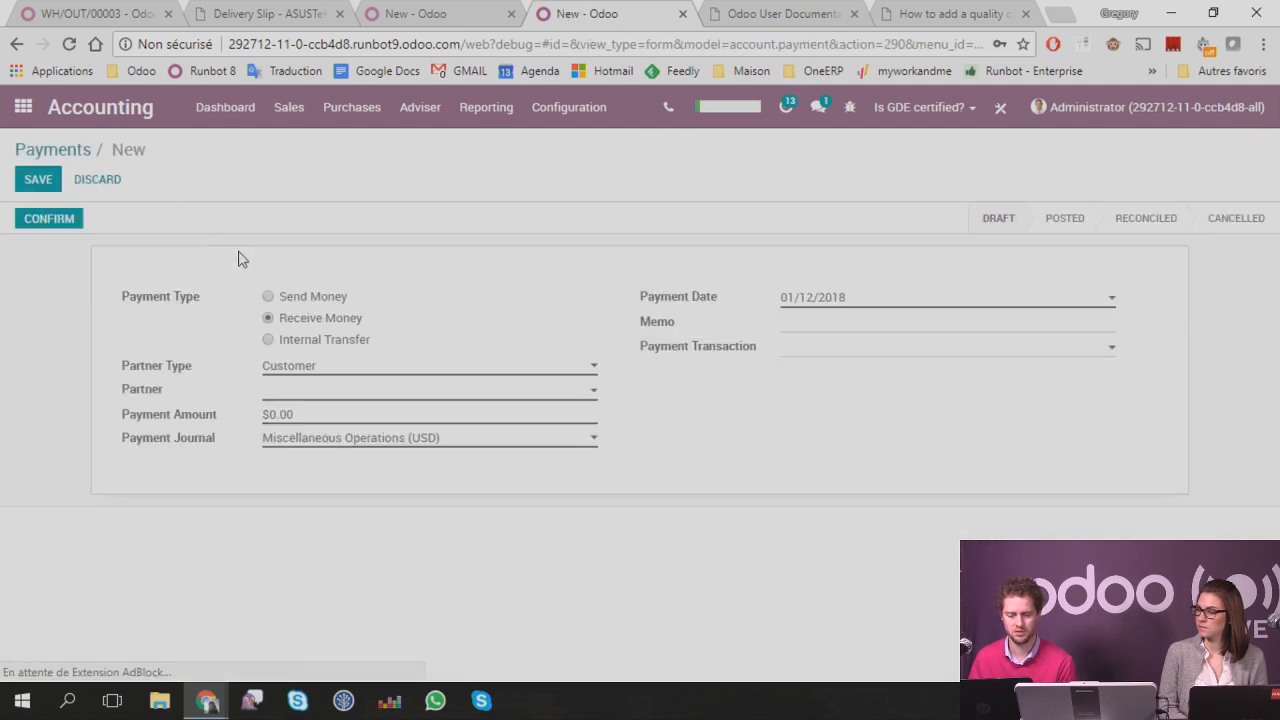
left_click(306, 396)
left_click(304, 437)
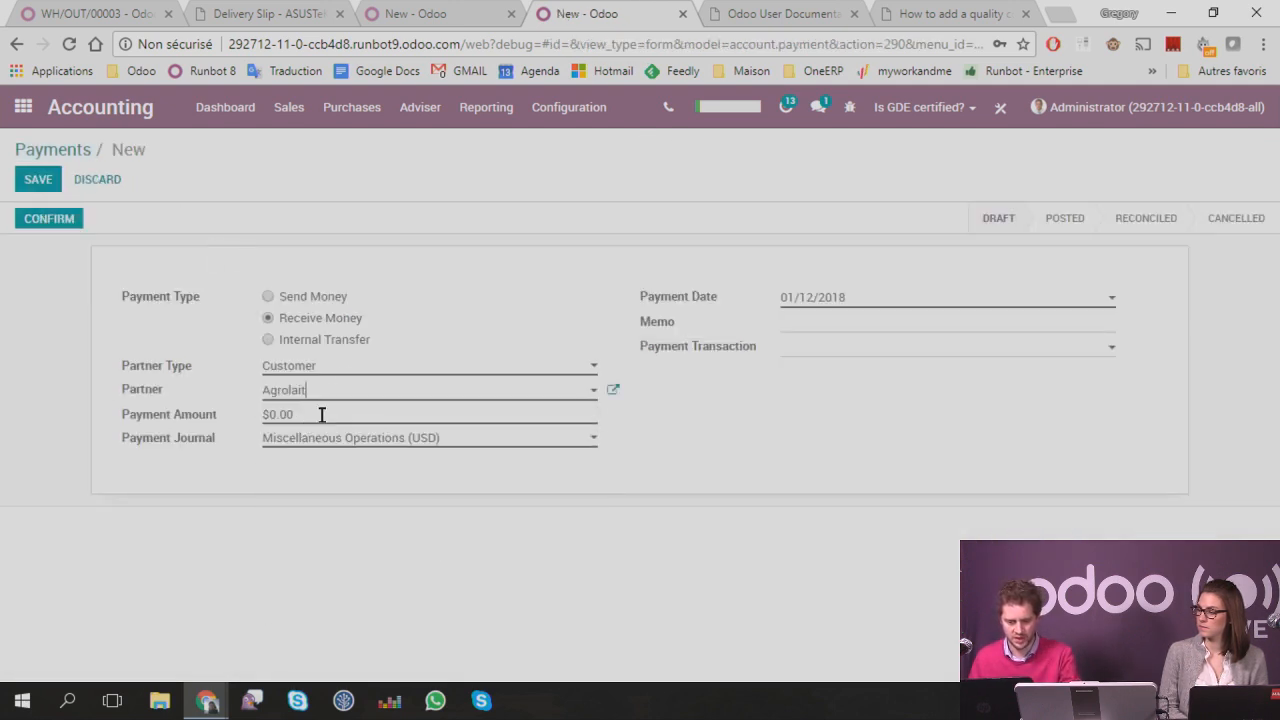
key("Tab")
type("20")
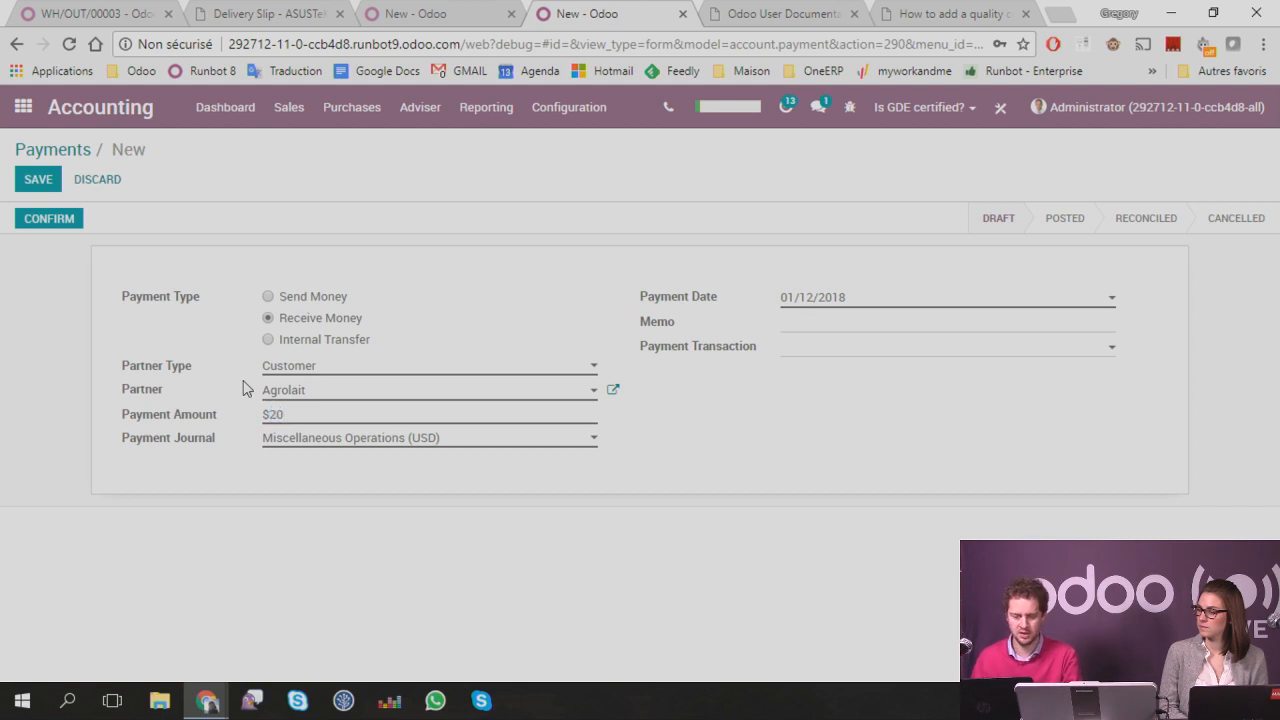
left_click(452, 438)
left_click(296, 510)
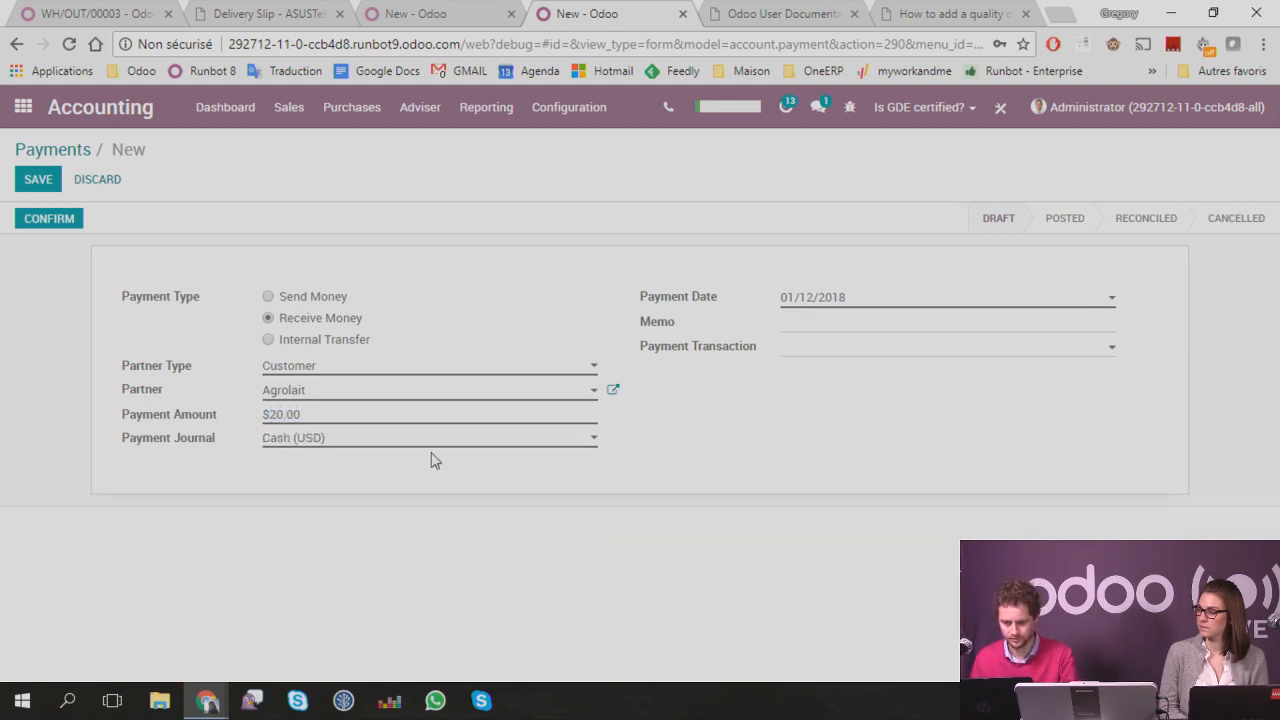
left_click(38, 180)
left_click(56, 218)
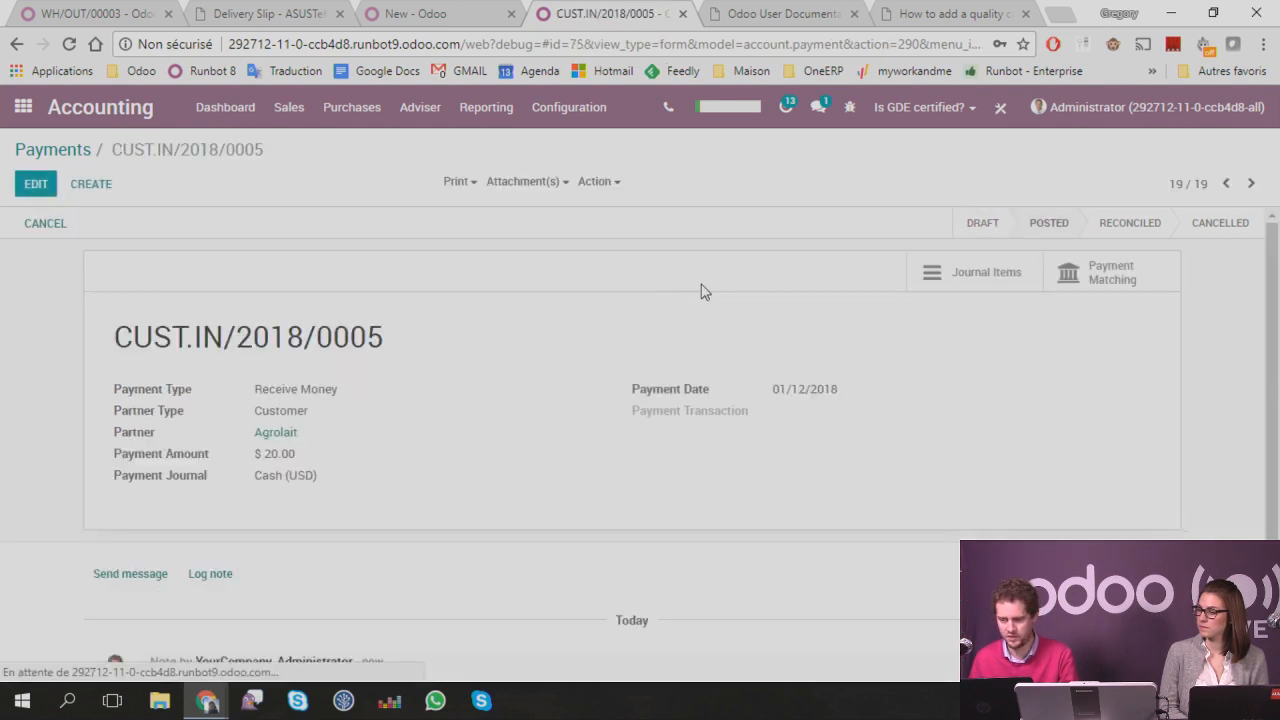
Step: Match the $20 payment with invoice INV/2018/0048 and reconcile them
left_click(1105, 283)
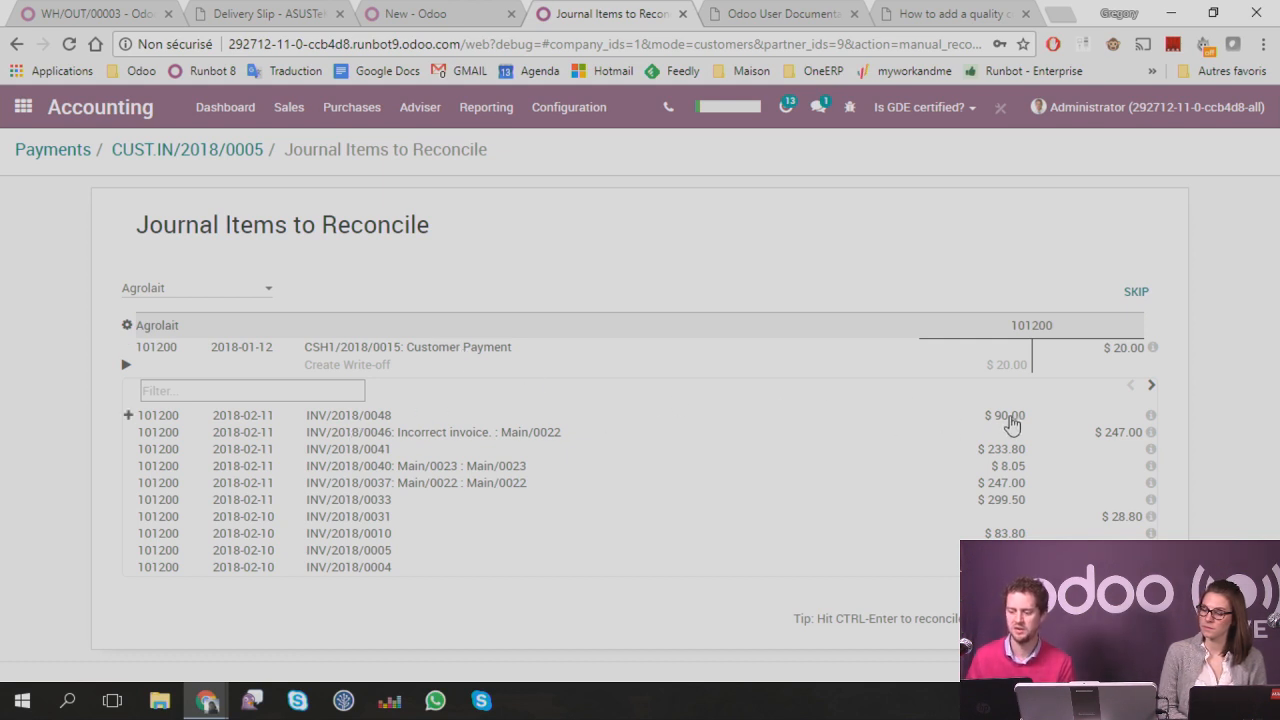
left_click(318, 415)
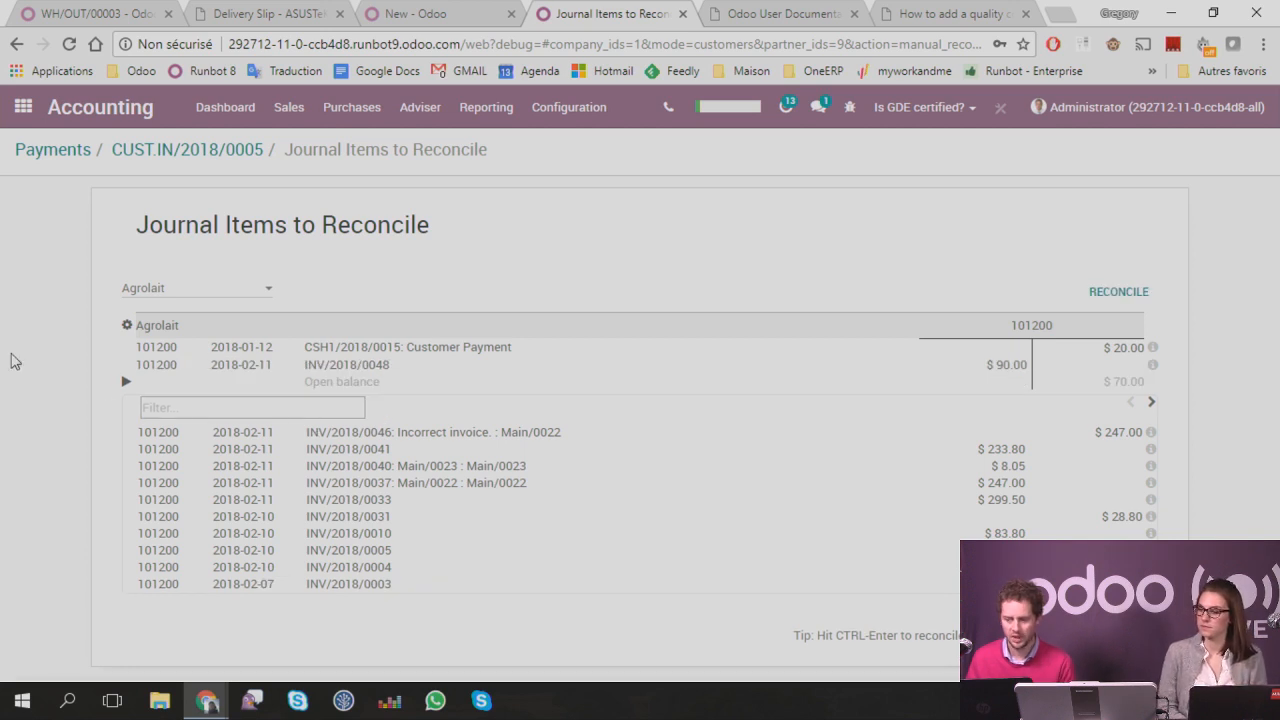
left_click(1124, 296)
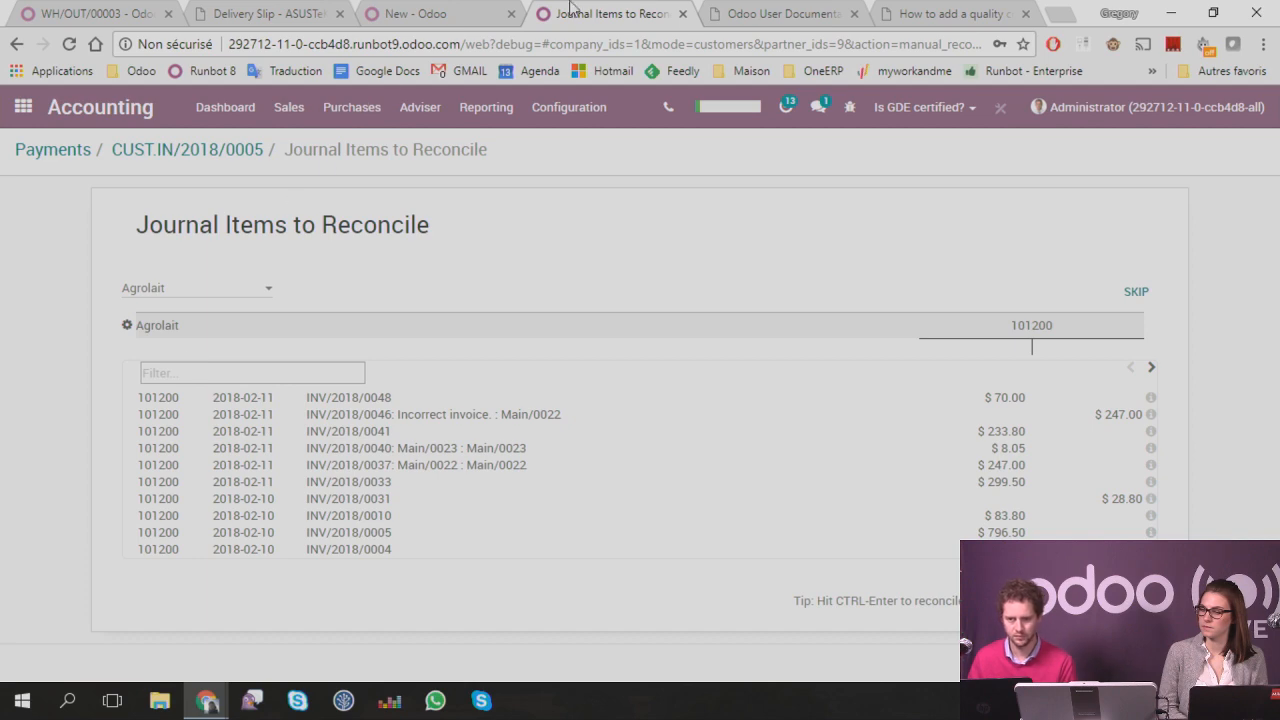
Step: Open invoice INV/2018/0048 in the other Odoo browser tab's Accounting app and examine its payments and amount due
left_click(435, 13)
left_click(22, 107)
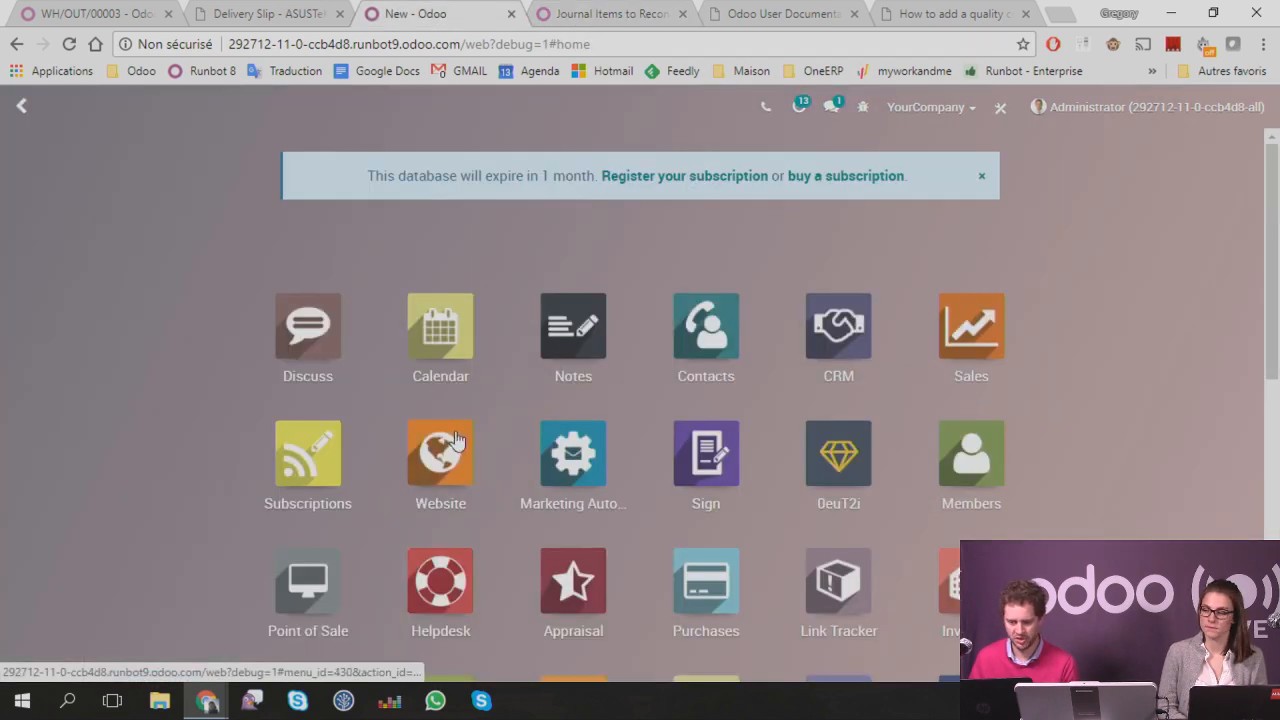
scroll(624, 462, "down", 3)
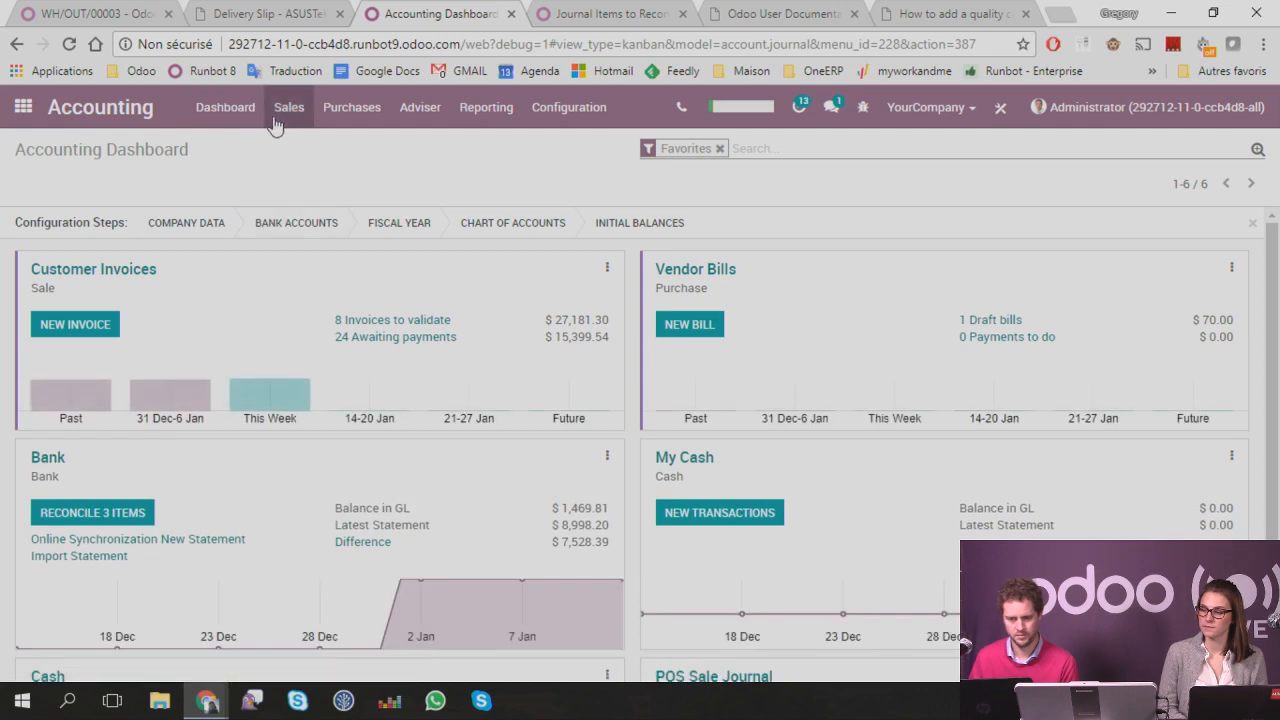
left_click(289, 107)
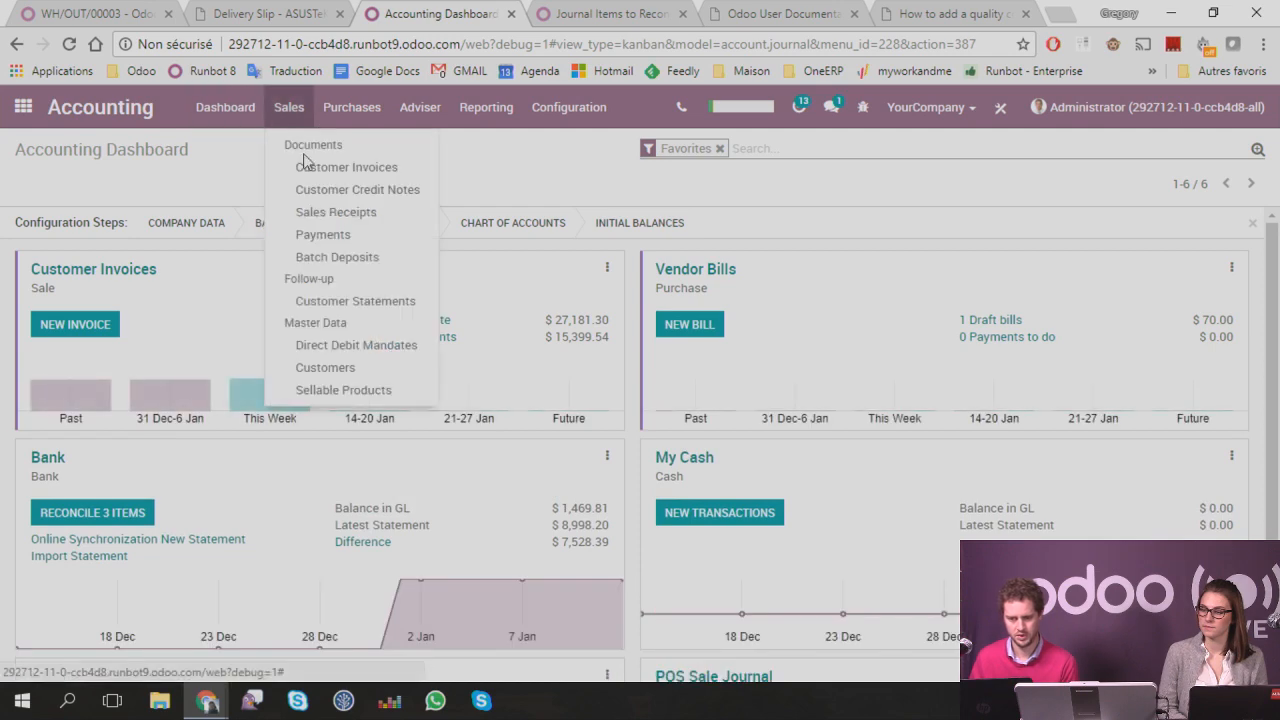
left_click(313, 170)
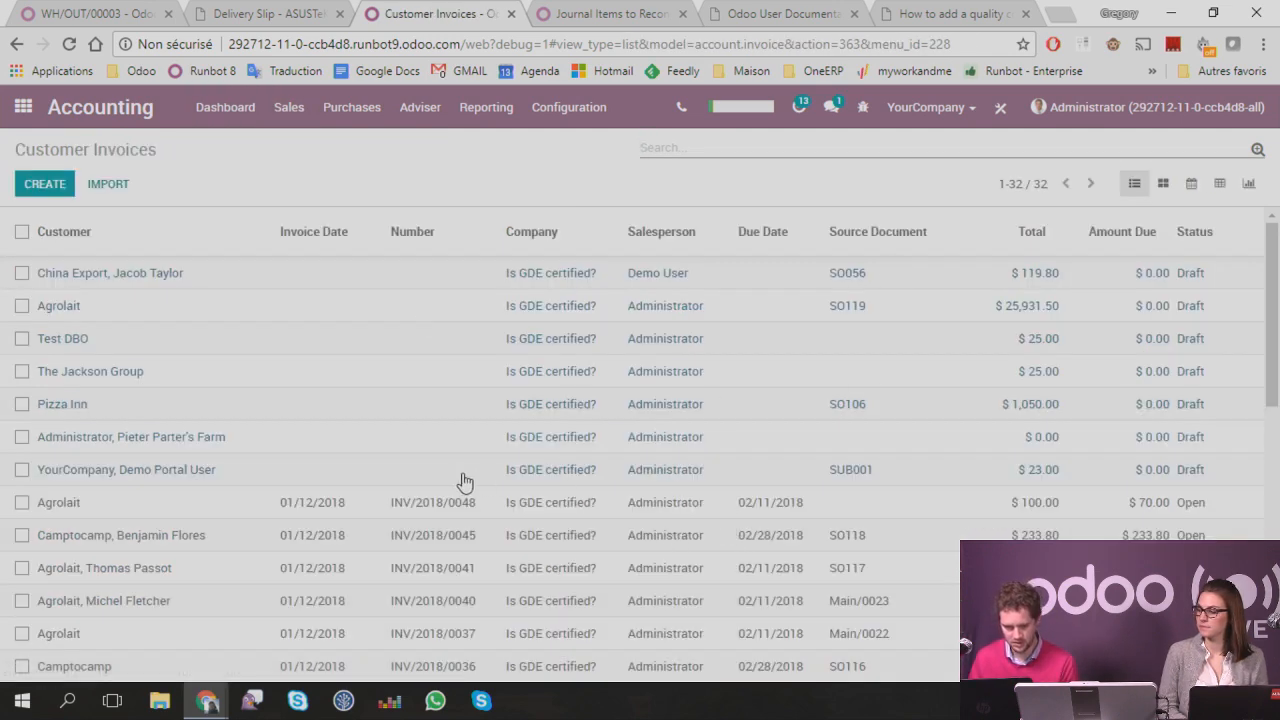
left_click(60, 502)
scroll(700, 413, "down", 10)
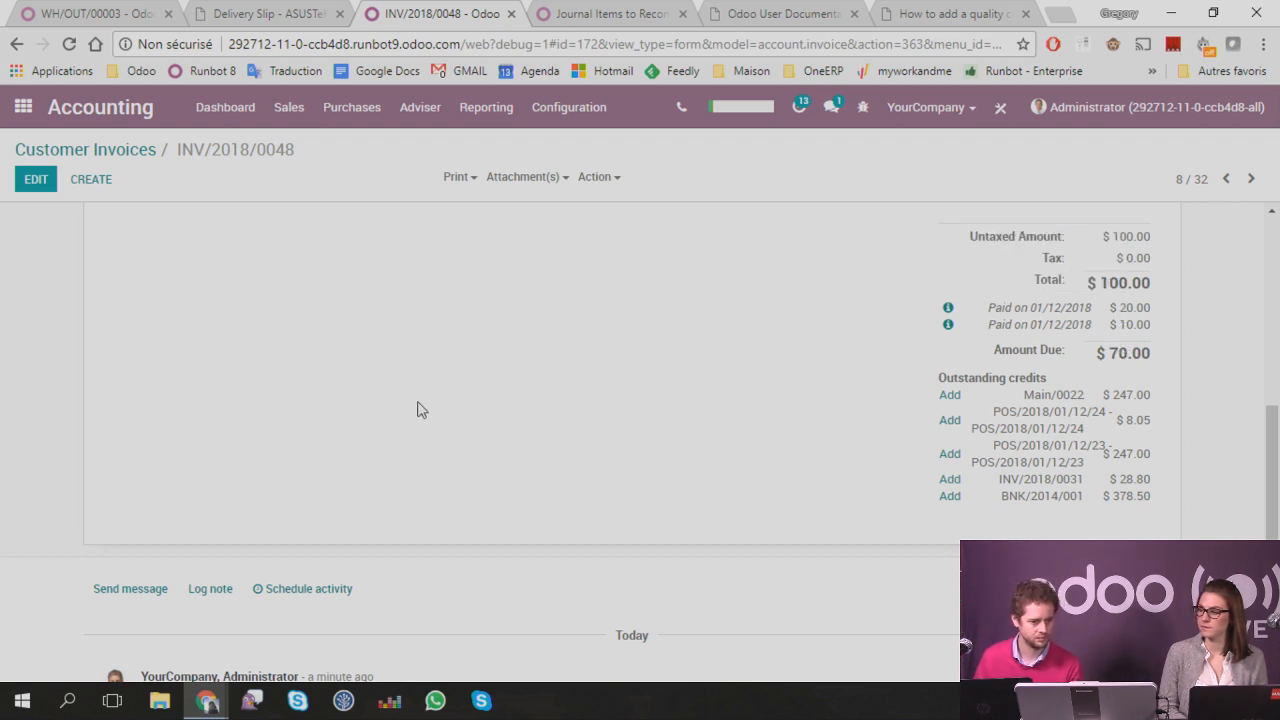
scroll(418, 397, "up", 10)
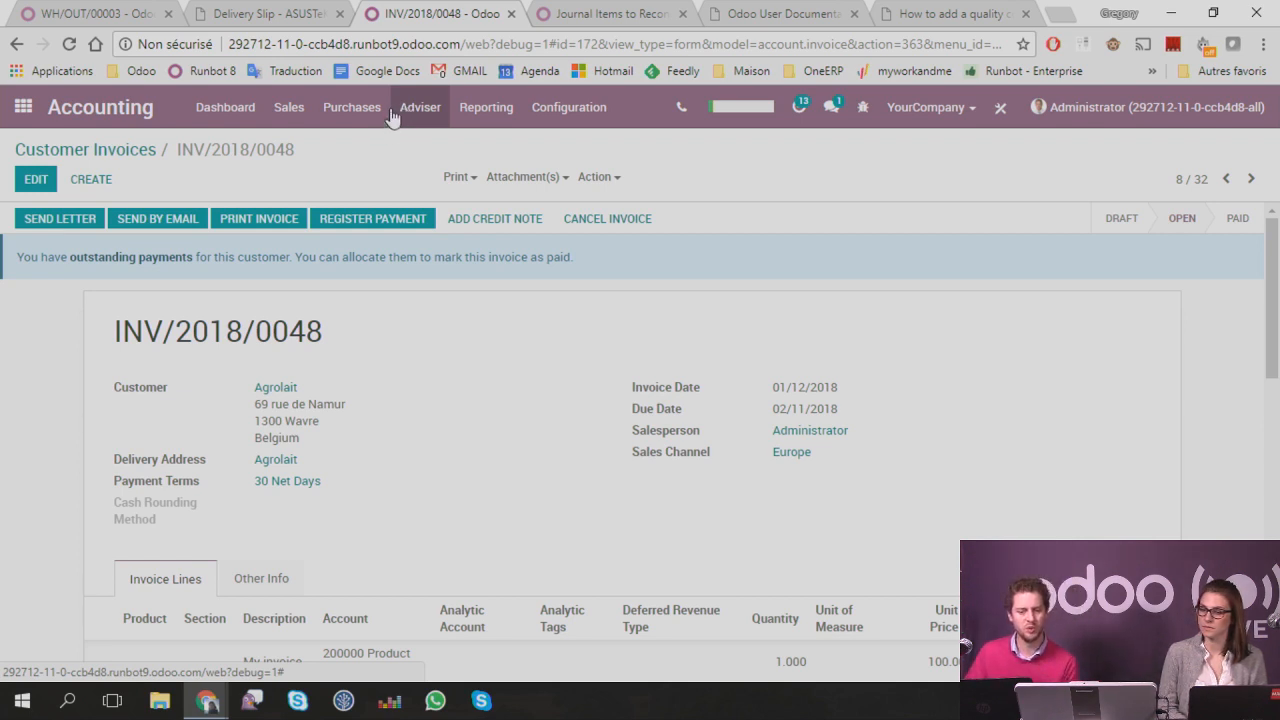
Step: Create a new bank statement for the Bank journal from the accounting dashboard with the reference "mlktgrf"
left_click(248, 109)
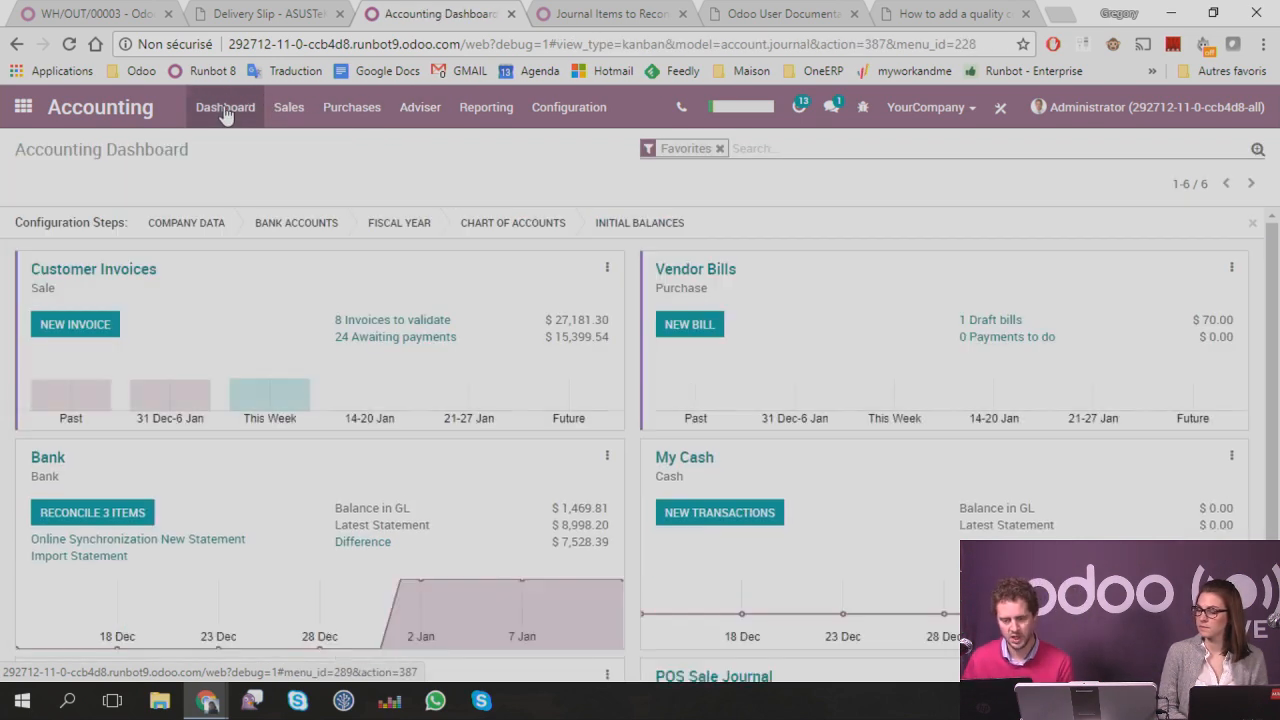
scroll(548, 376, "down", 2)
scroll(206, 397, "down", 1)
scroll(194, 397, "up", 1)
scroll(130, 418, "down", 1)
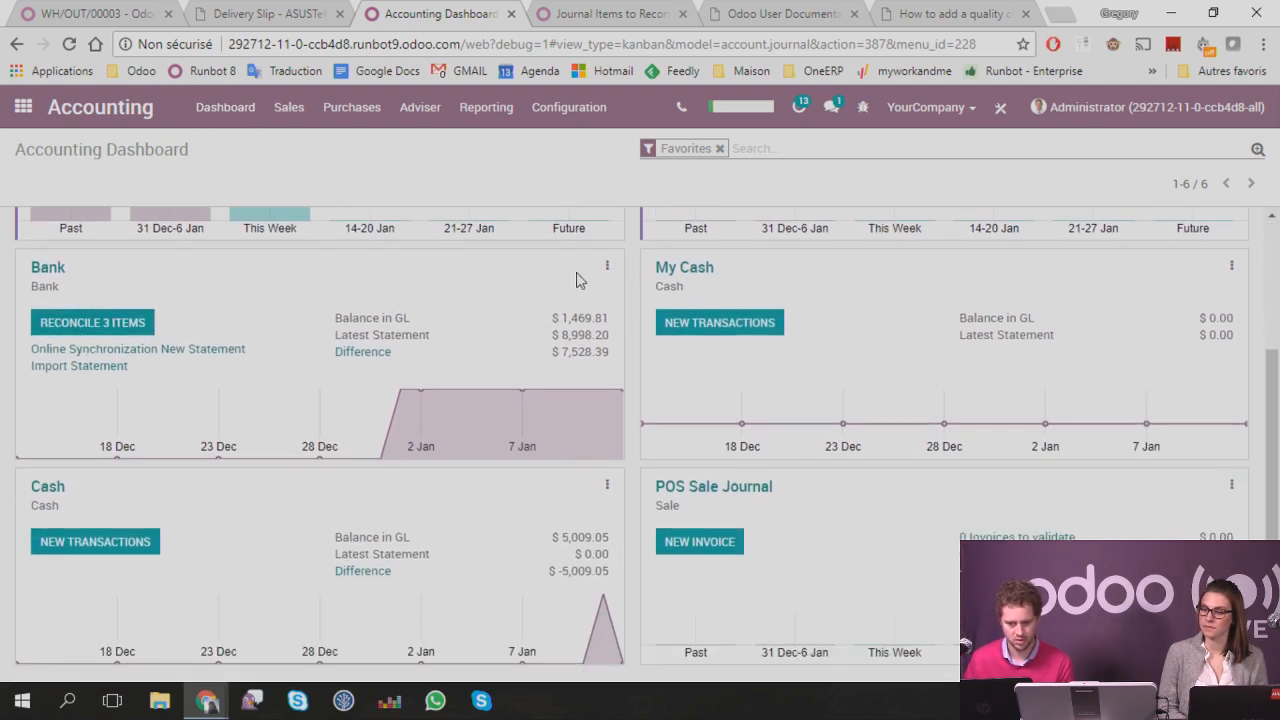
left_click(607, 266)
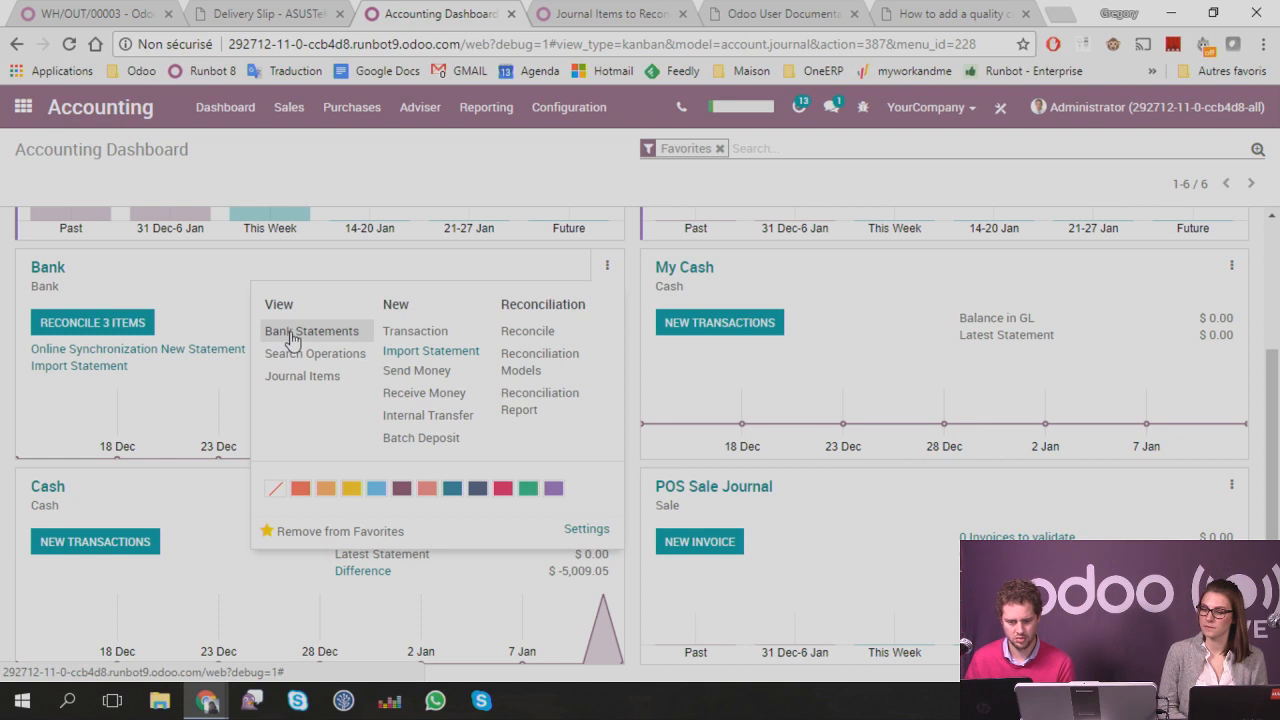
left_click(290, 338)
left_click(47, 188)
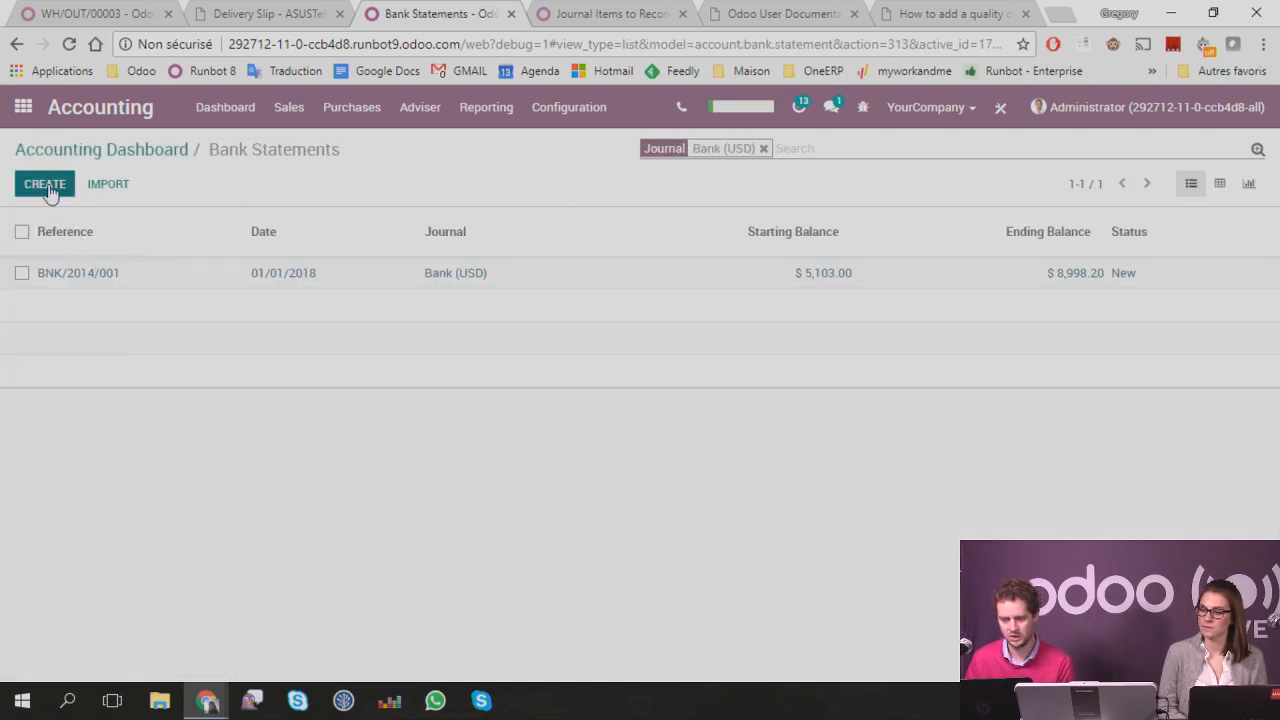
type("mlktgrf")
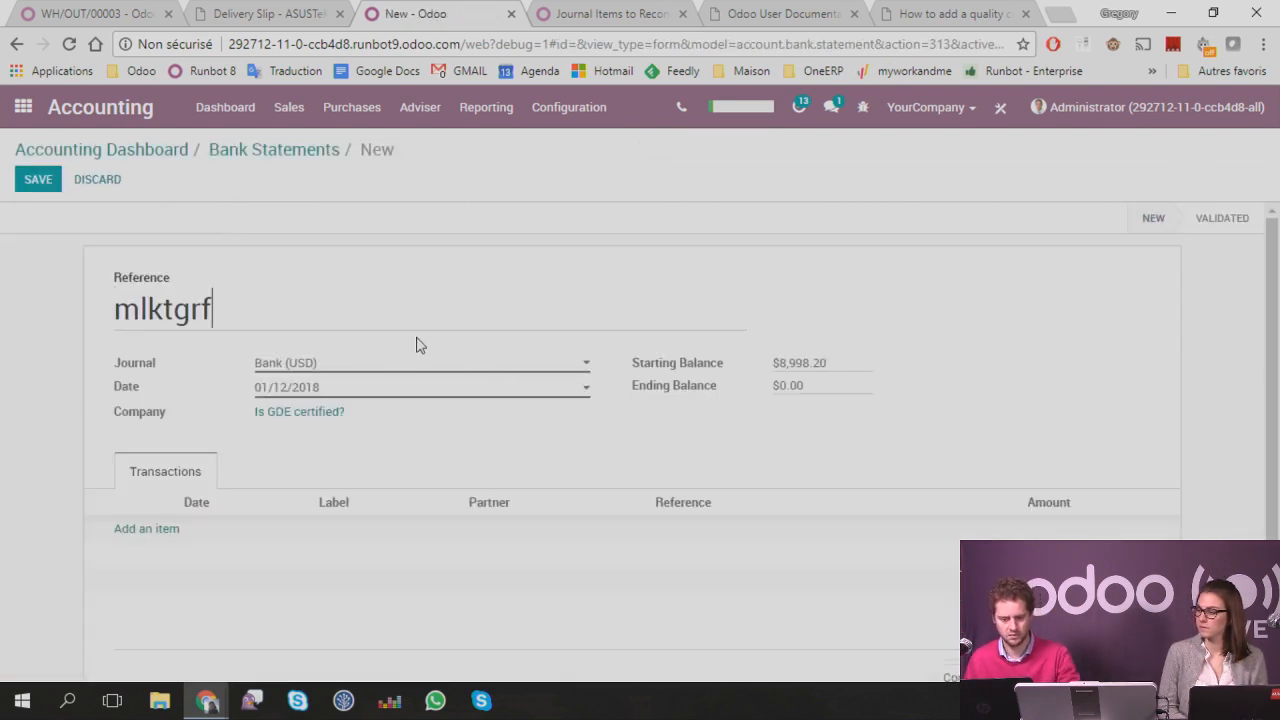
Step: Add a statement transaction labelled "jhgfds" for the partner Agrolait with an amount of 30
left_click(152, 529)
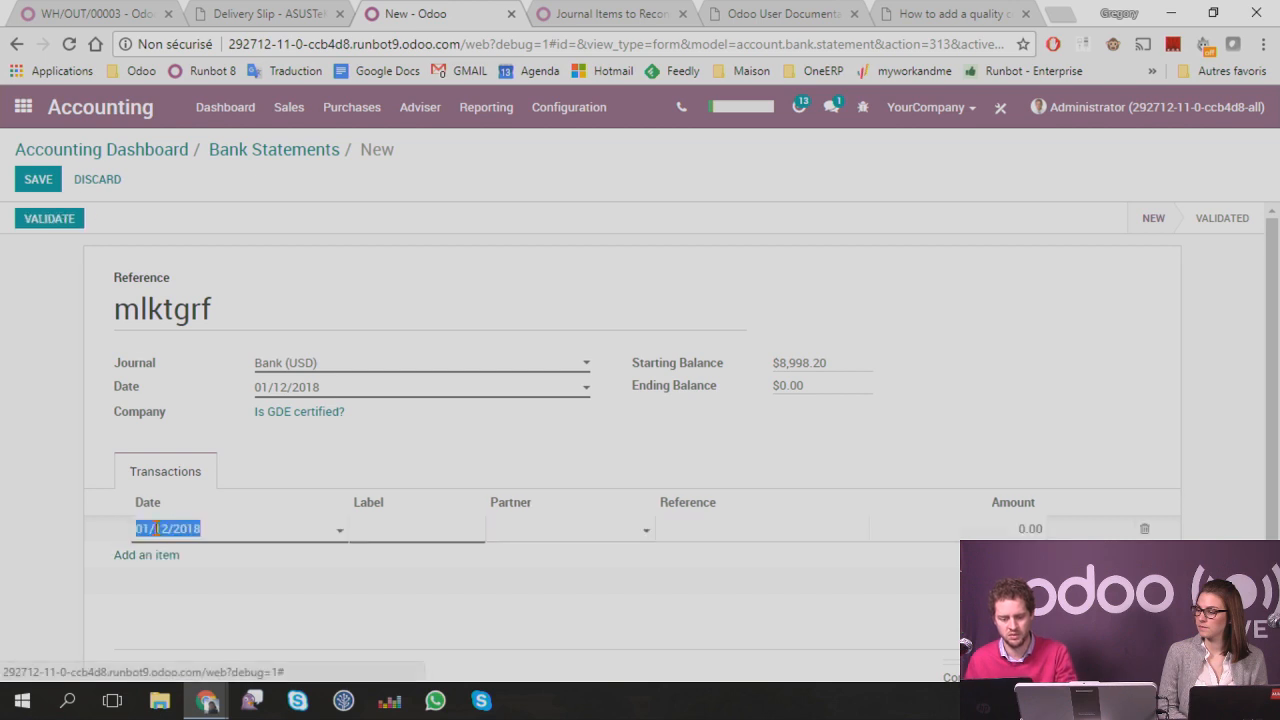
left_click(406, 541)
type("jhgfds")
left_click(554, 537)
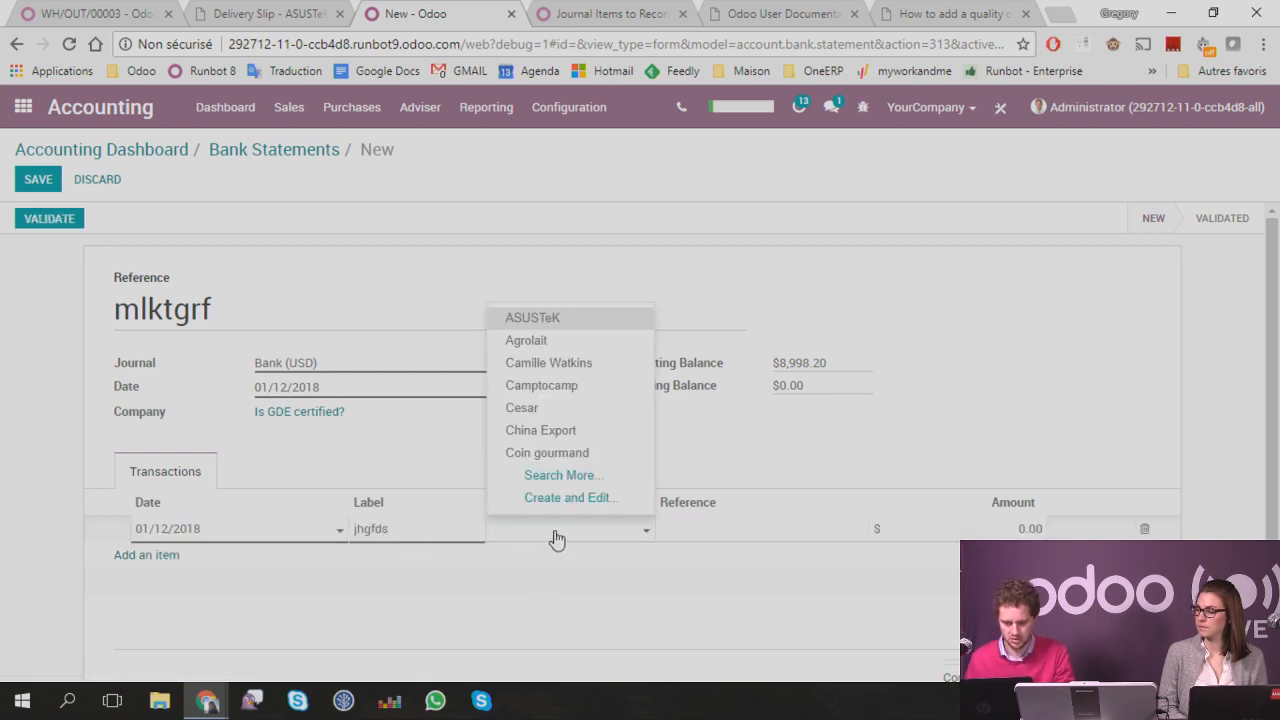
left_click(540, 339)
left_click(987, 532)
type("30")
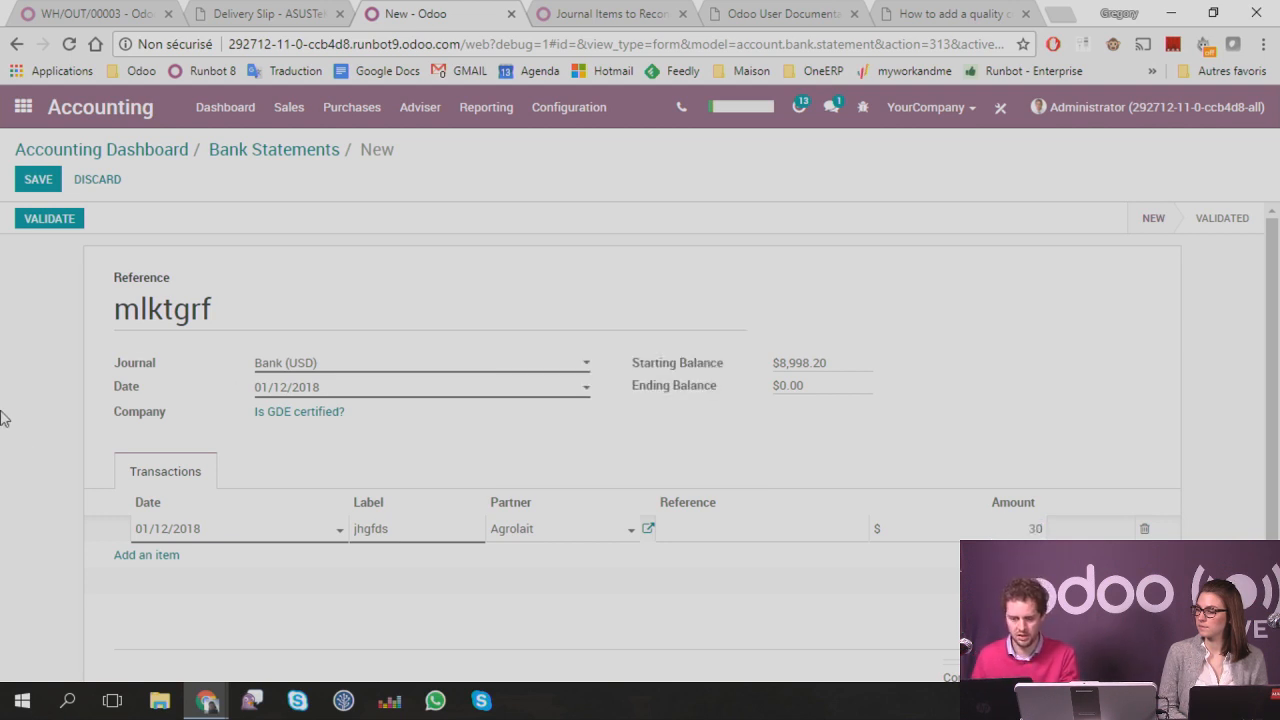
Step: Set the statement's ending balance to 9028.20 and save the statement
scroll(952, 521, "down", 1)
left_click(958, 626)
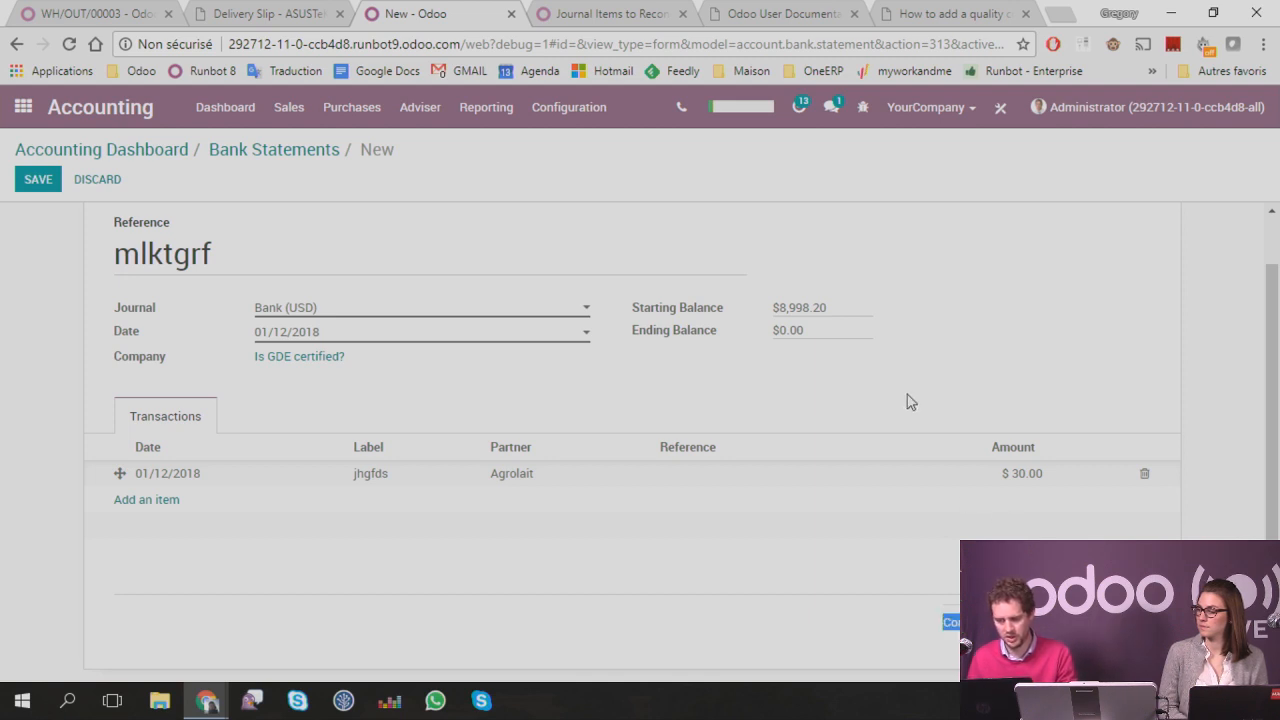
left_click_drag(820, 336, 714, 329)
key("ctrl+v")
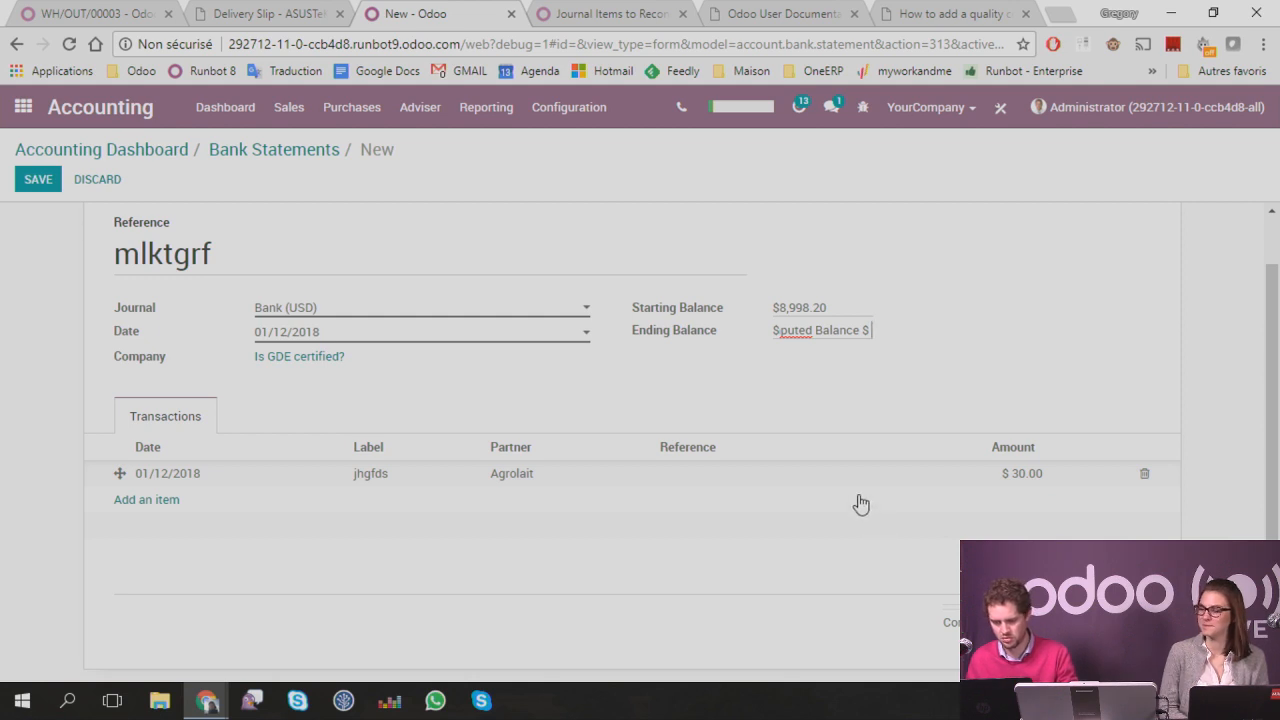
key("ctrl+a")
key("BackSpace")
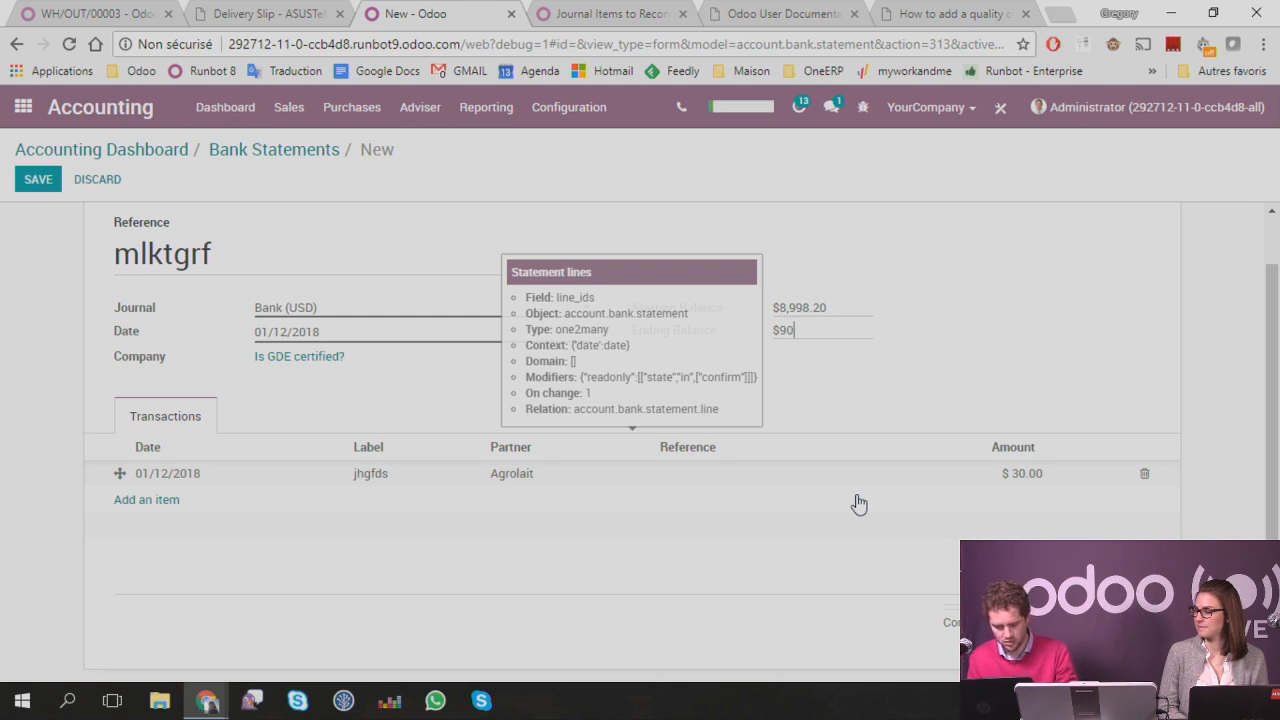
type("9028.20")
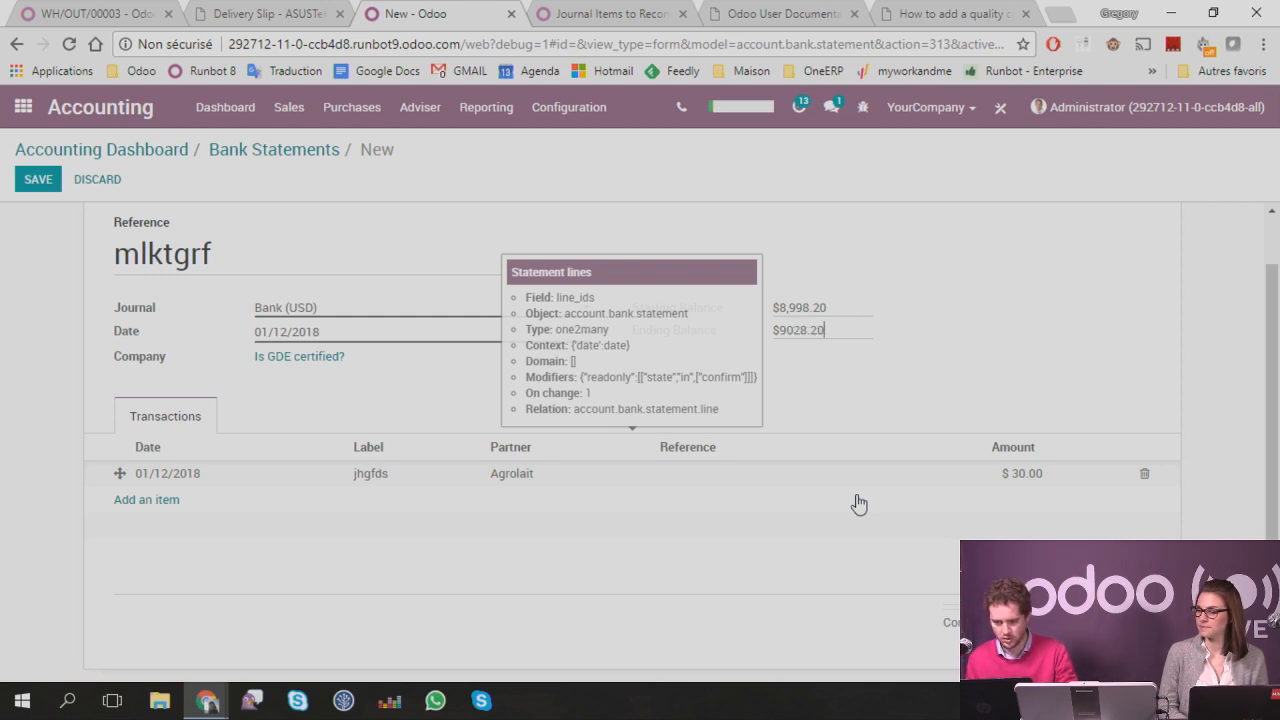
left_click(38, 179)
Step: Reconcile the $30 statement line with invoice INV/2018/0048 as a partial payment
left_click(66, 223)
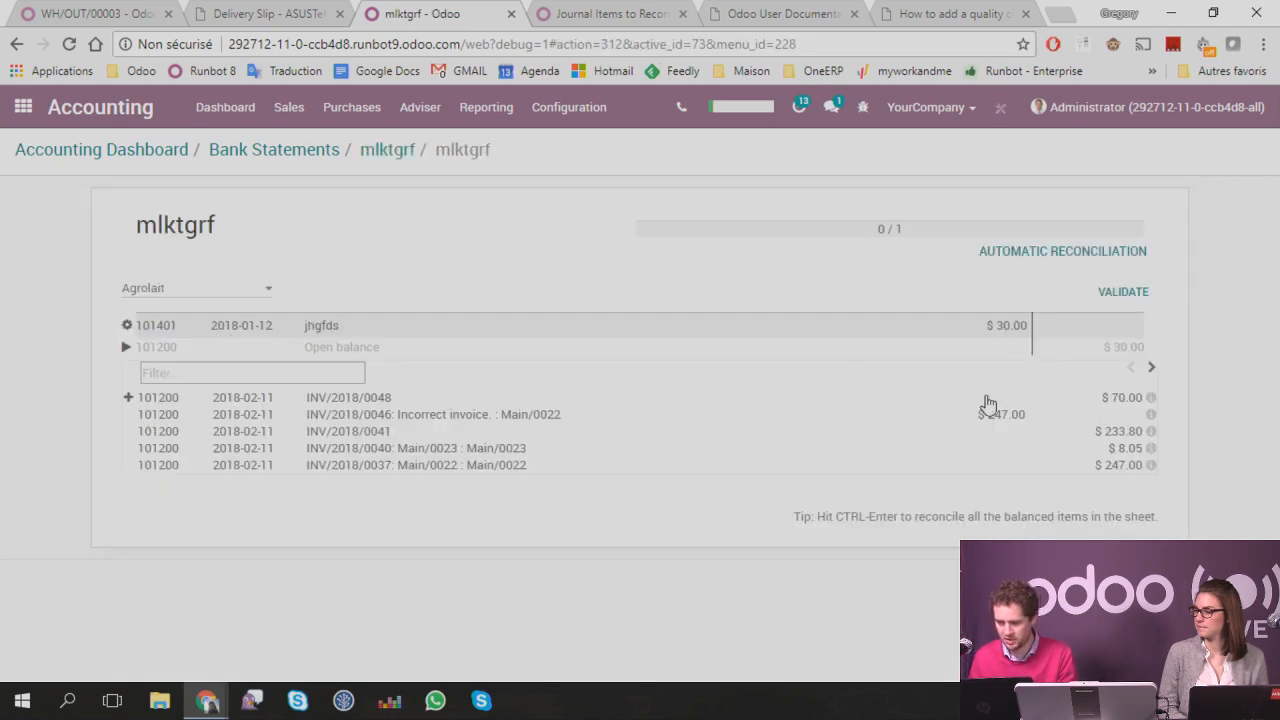
left_click(375, 400)
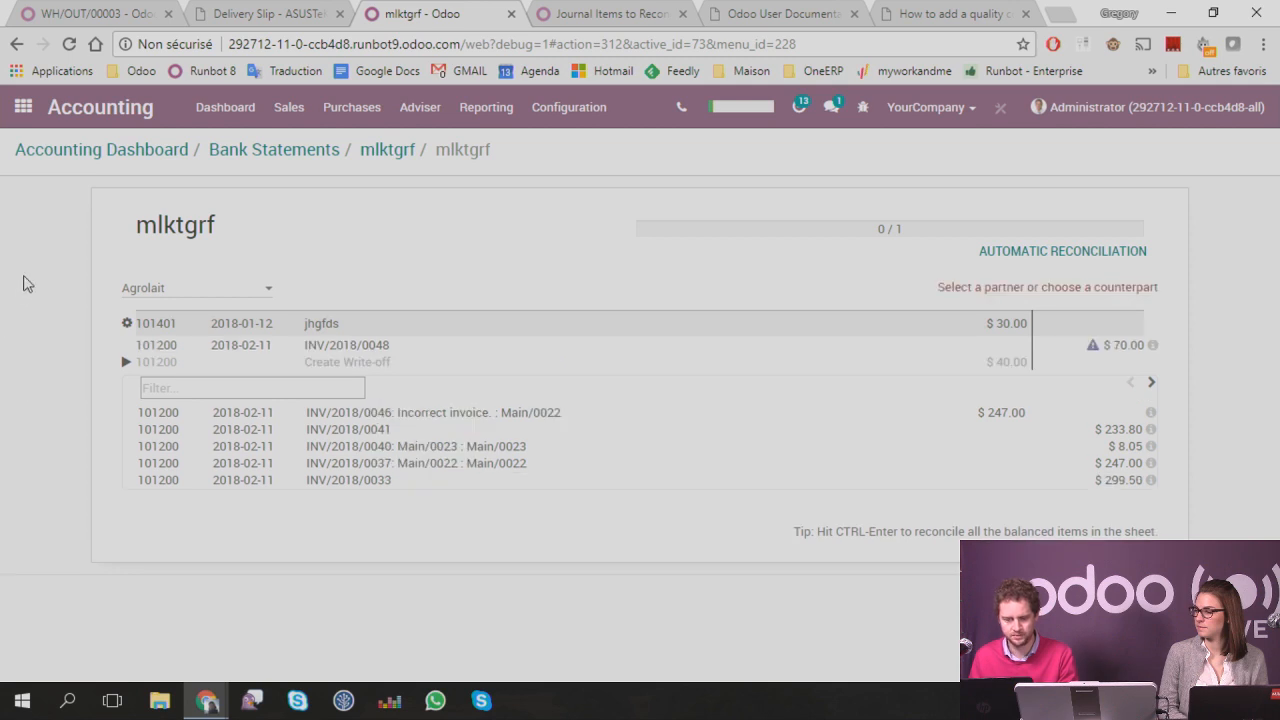
mouse_move(1092, 347)
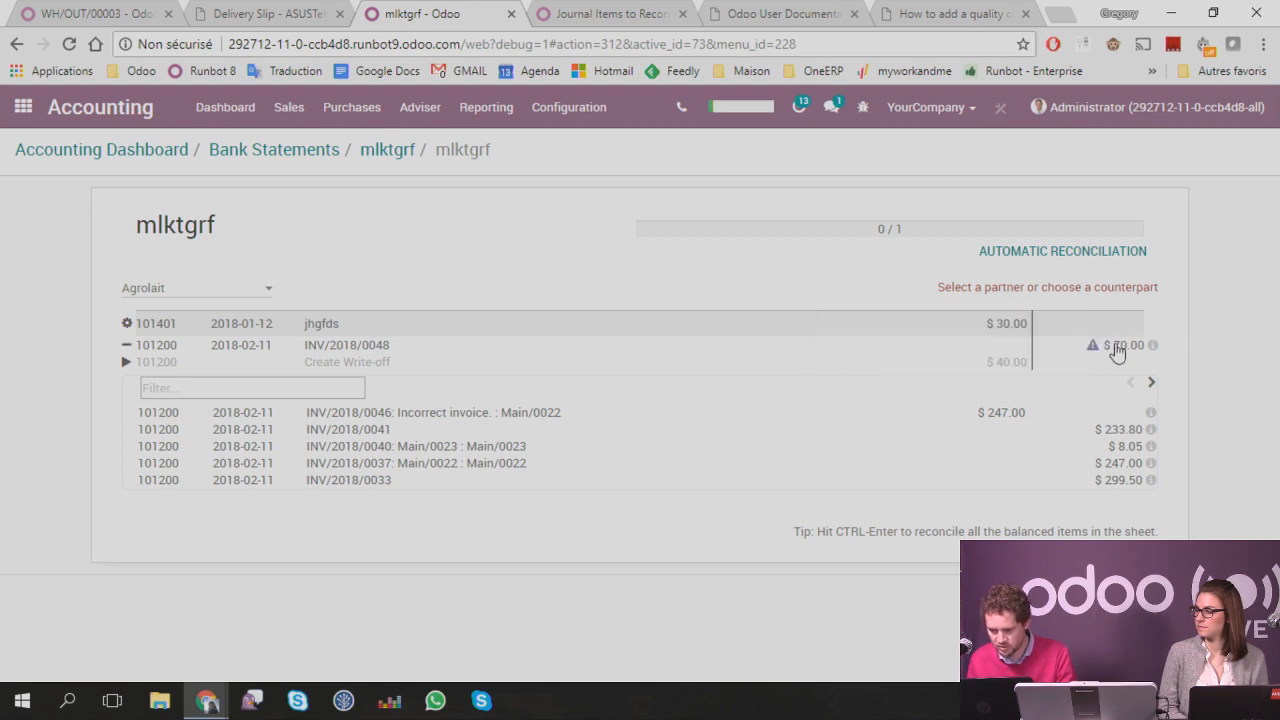
left_click(1093, 347)
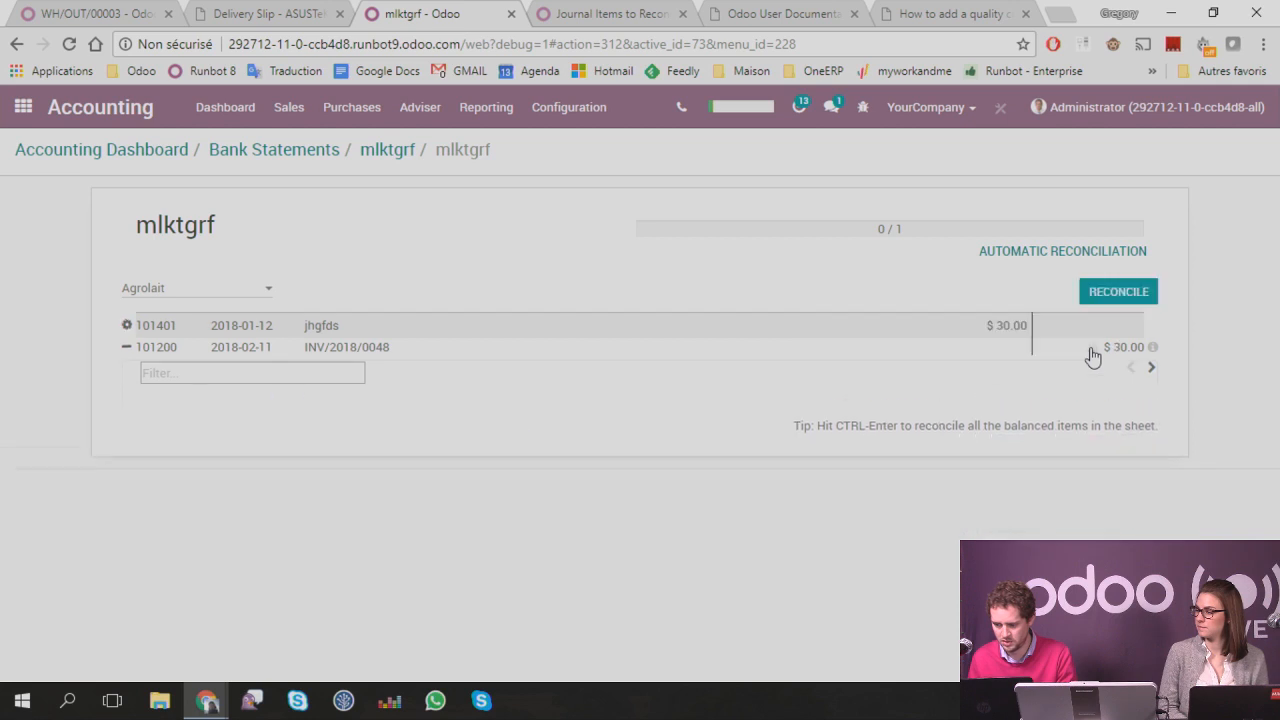
left_click(1124, 296)
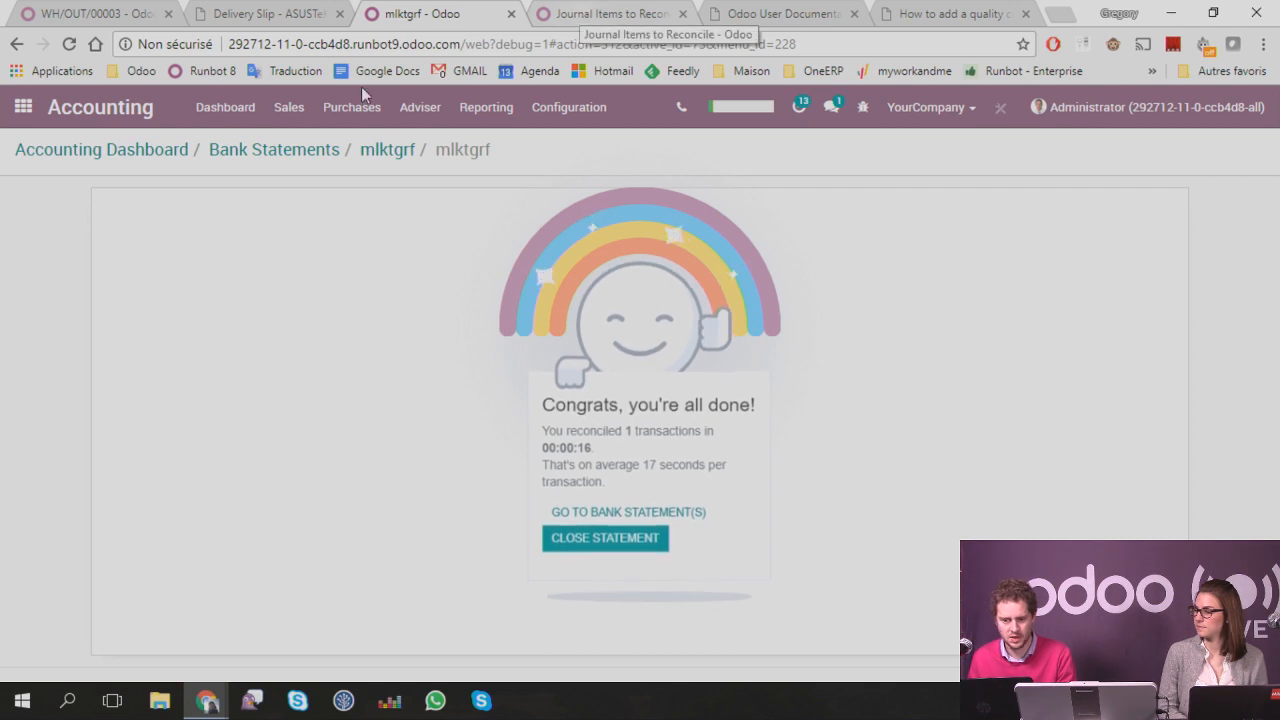
Step: Open the customer invoices list to check the amount due on INV/2018/0048
left_click(288, 107)
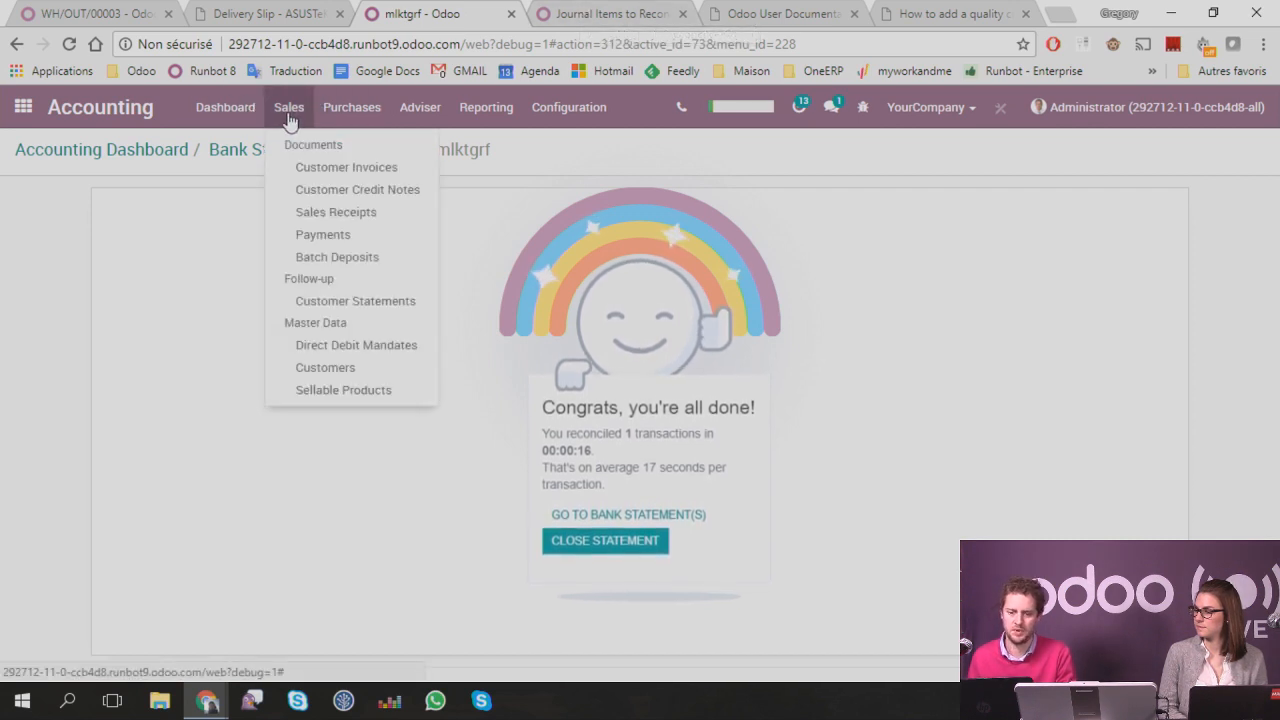
left_click(311, 168)
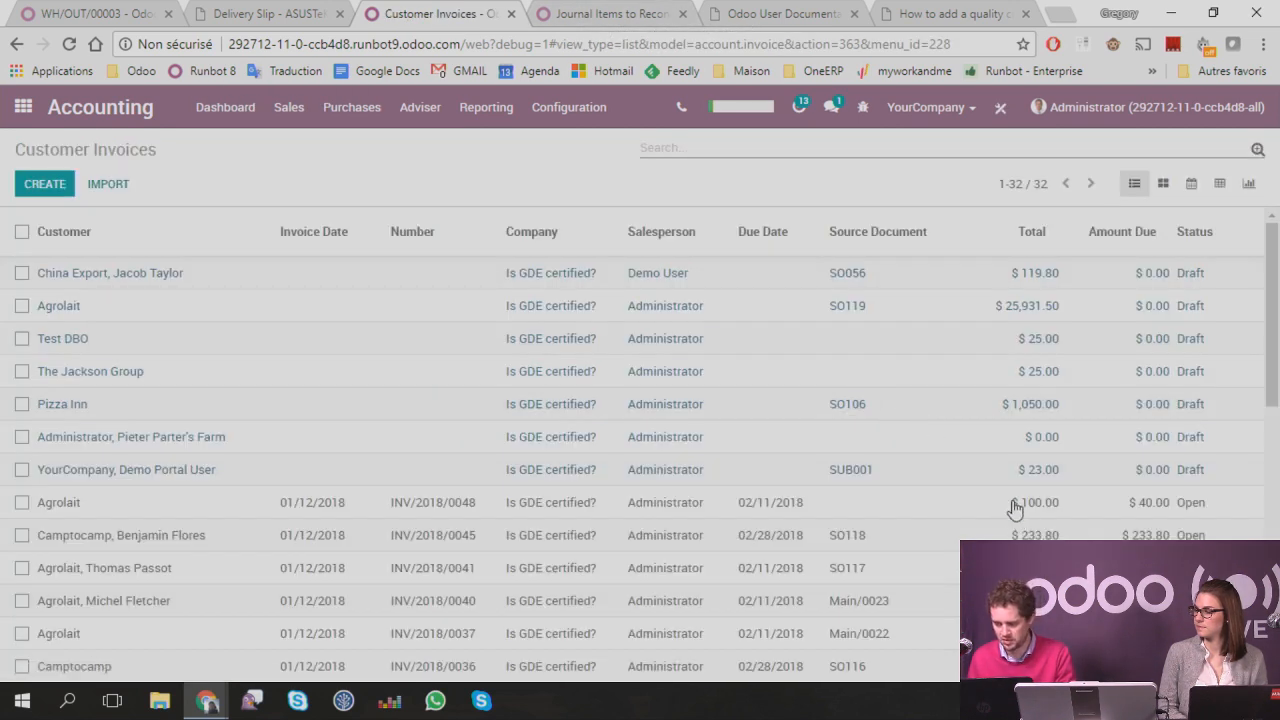
Step: Open customer invoice INV/2018/0048 and review the payments listed under its total
left_click(624, 500)
scroll(540, 445, "down", 10)
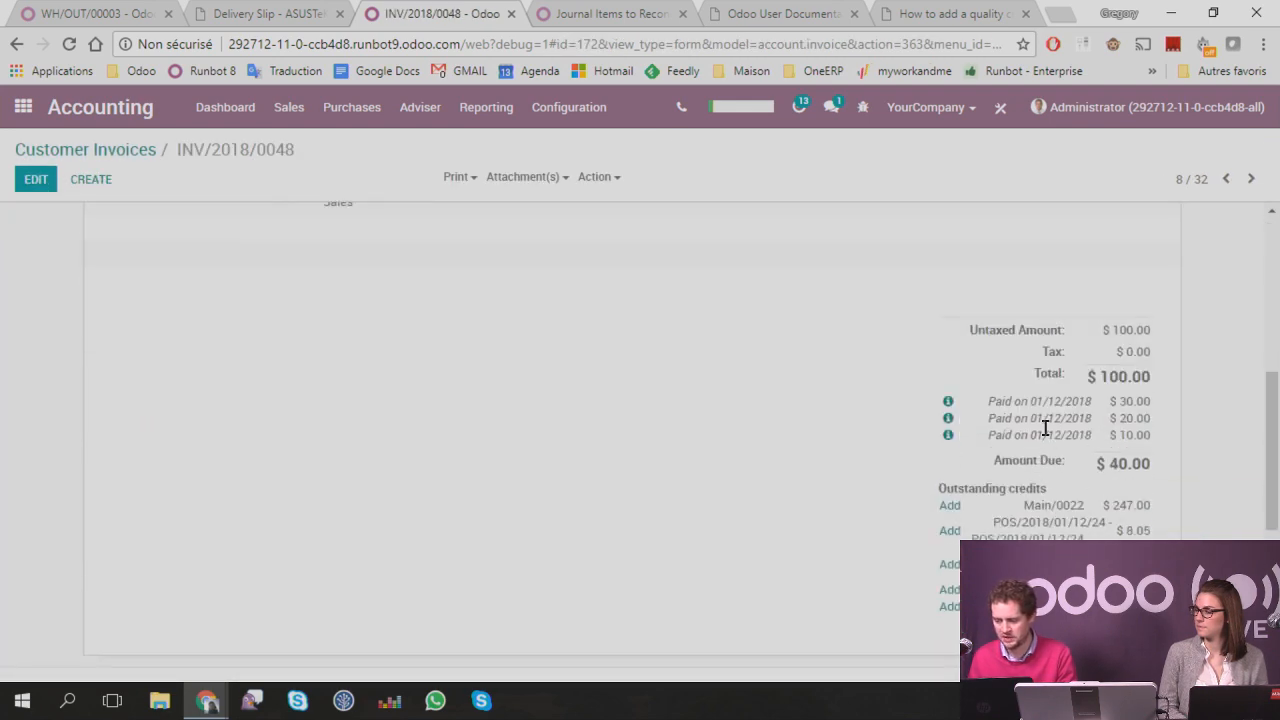
left_click_drag(990, 401, 1158, 444)
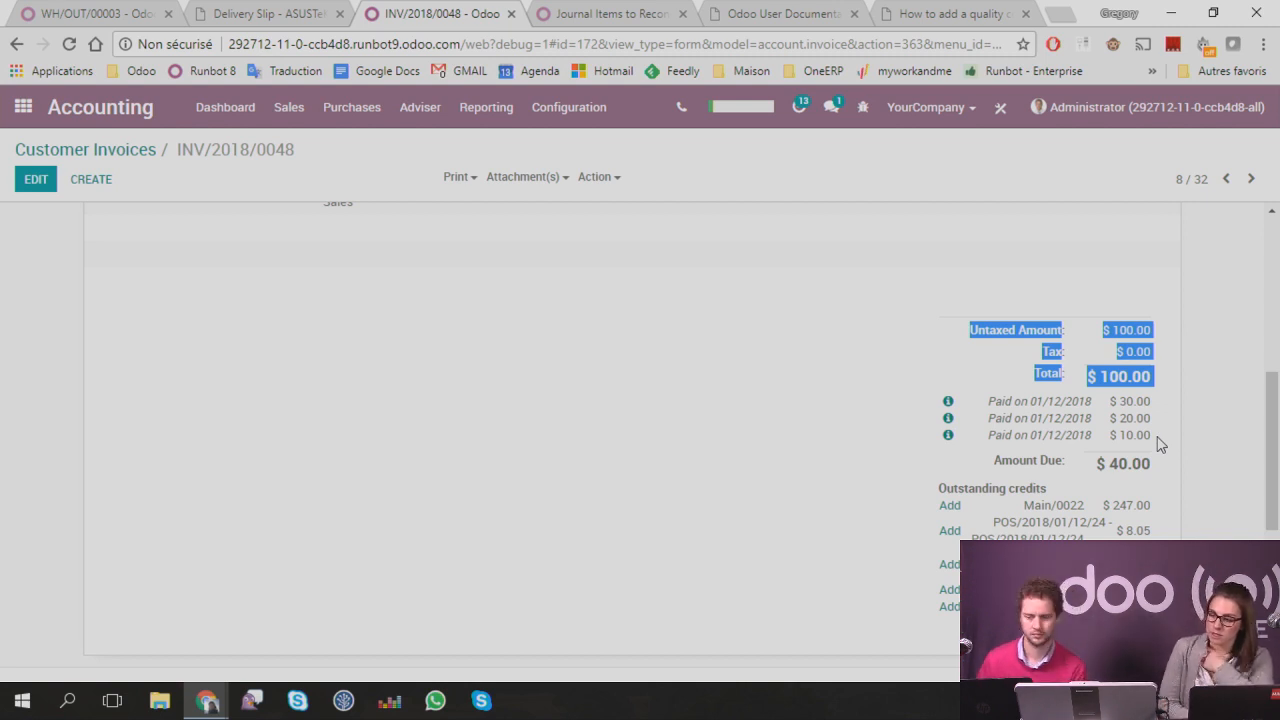
Step: Open the My Cash journal for editing from the accounting journals and examine its advanced settings
left_click(556, 110)
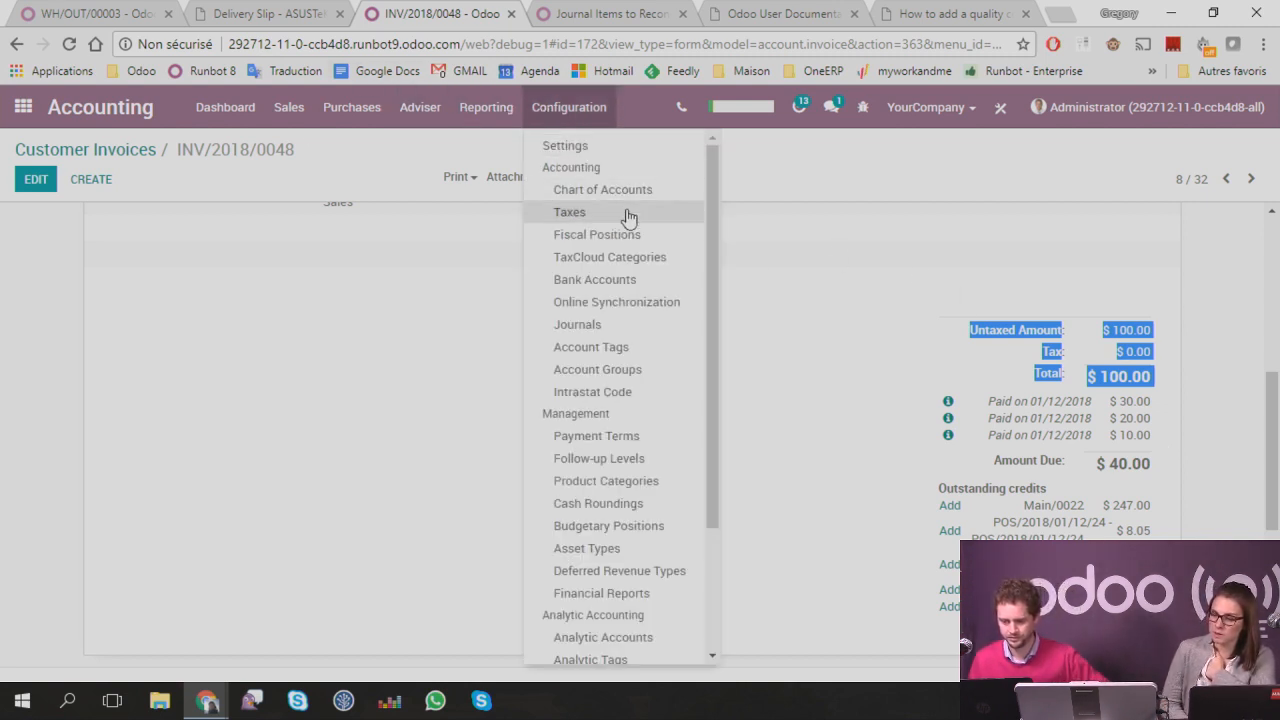
left_click(593, 337)
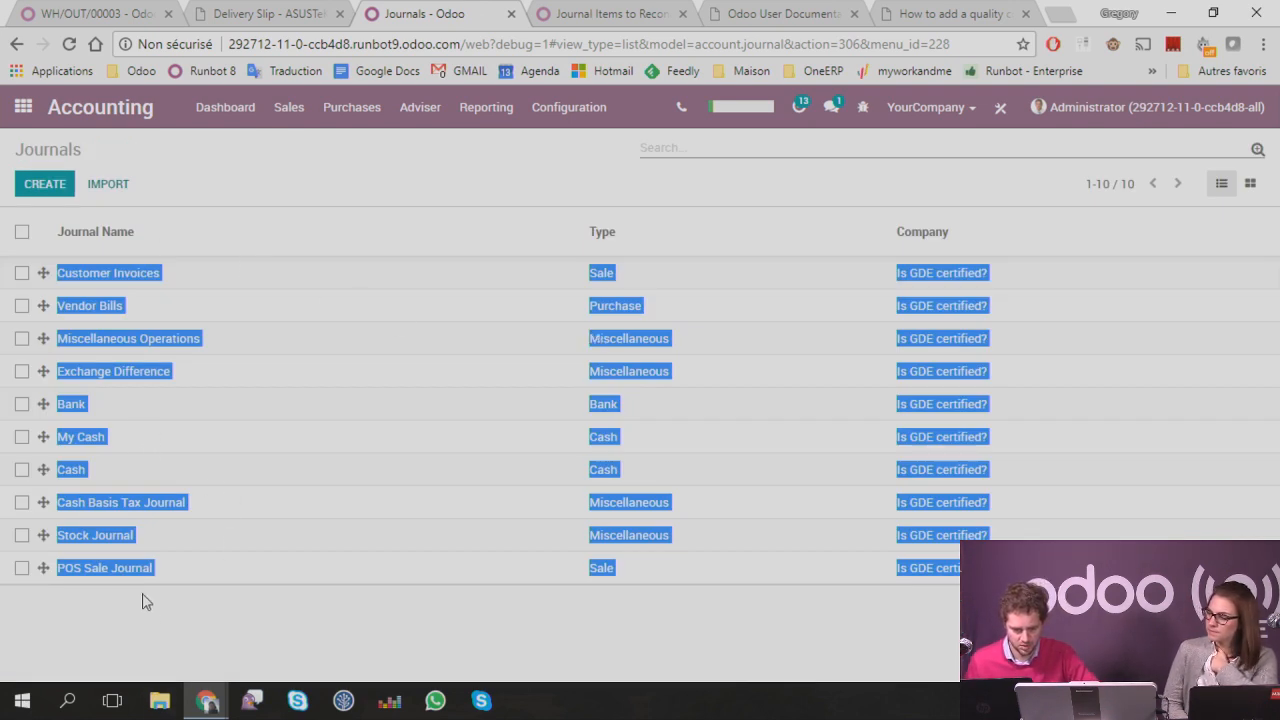
left_click(82, 437)
left_click(36, 179)
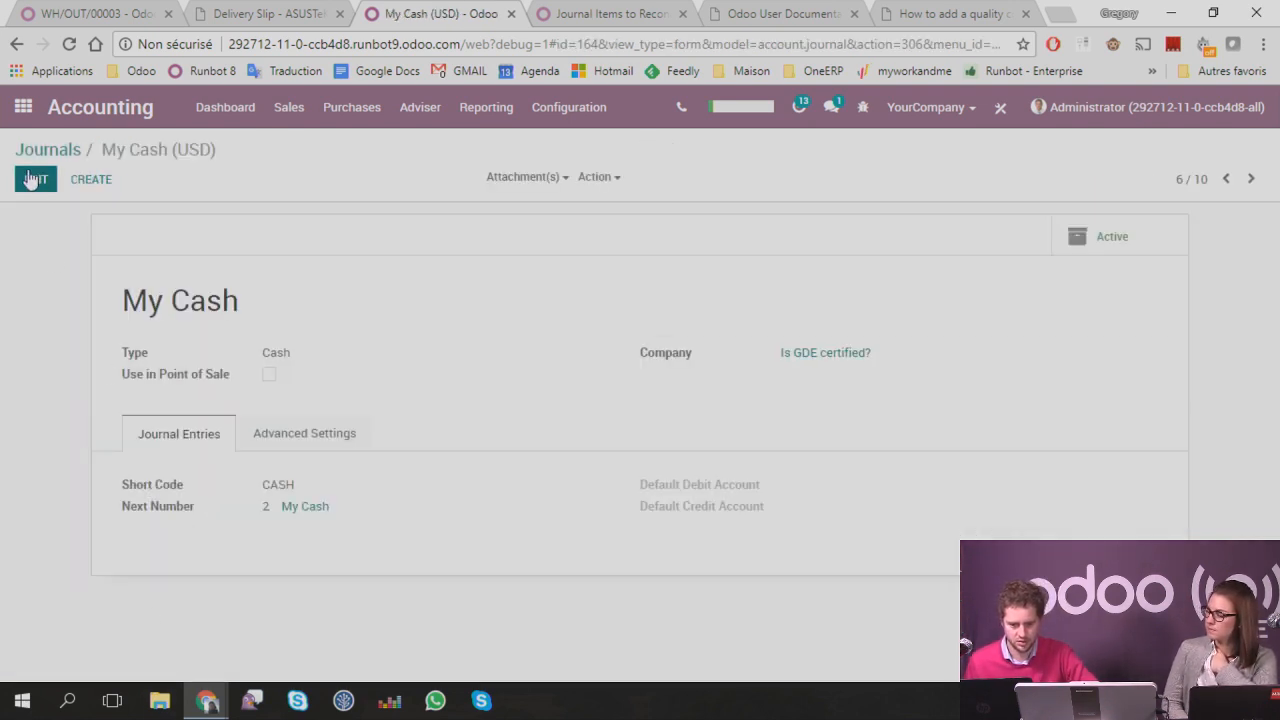
left_click(288, 457)
scroll(66, 420, "down", 3)
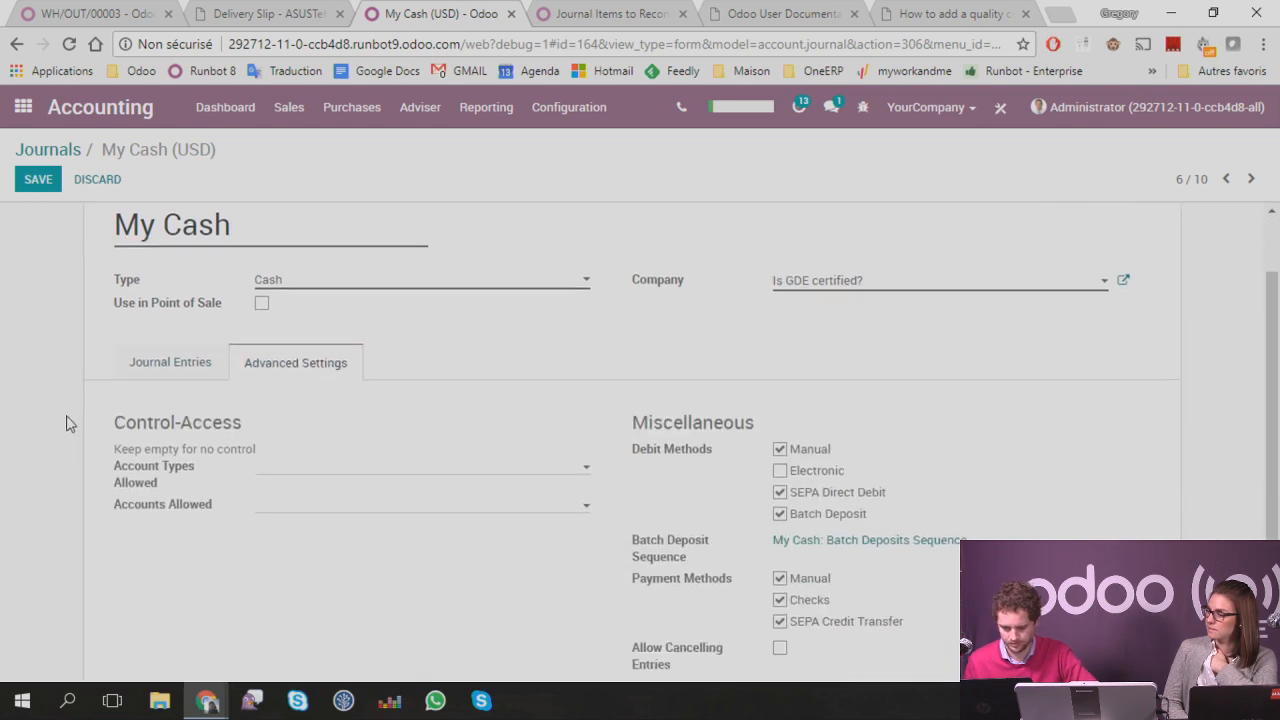
scroll(66, 424, "up", 3)
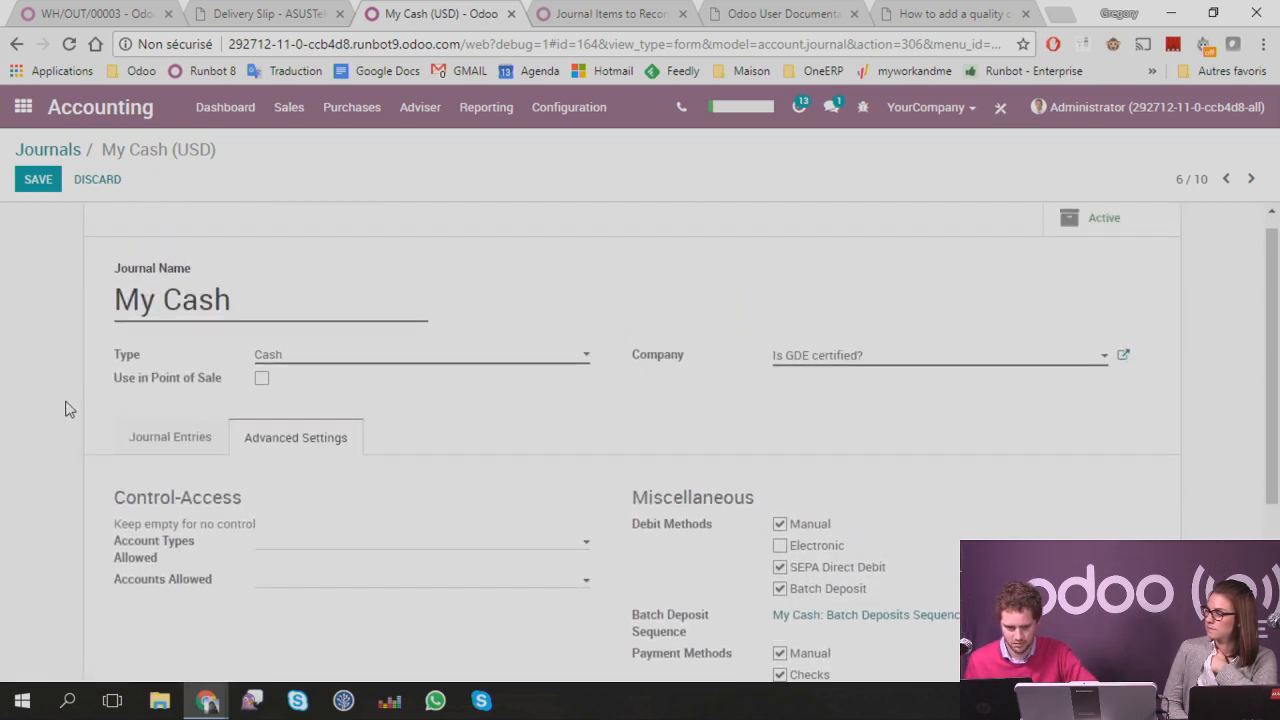
Step: Try enabling Use in Point of Sale on the My Cash journal, check its settings, and discard the changes
left_click(199, 377)
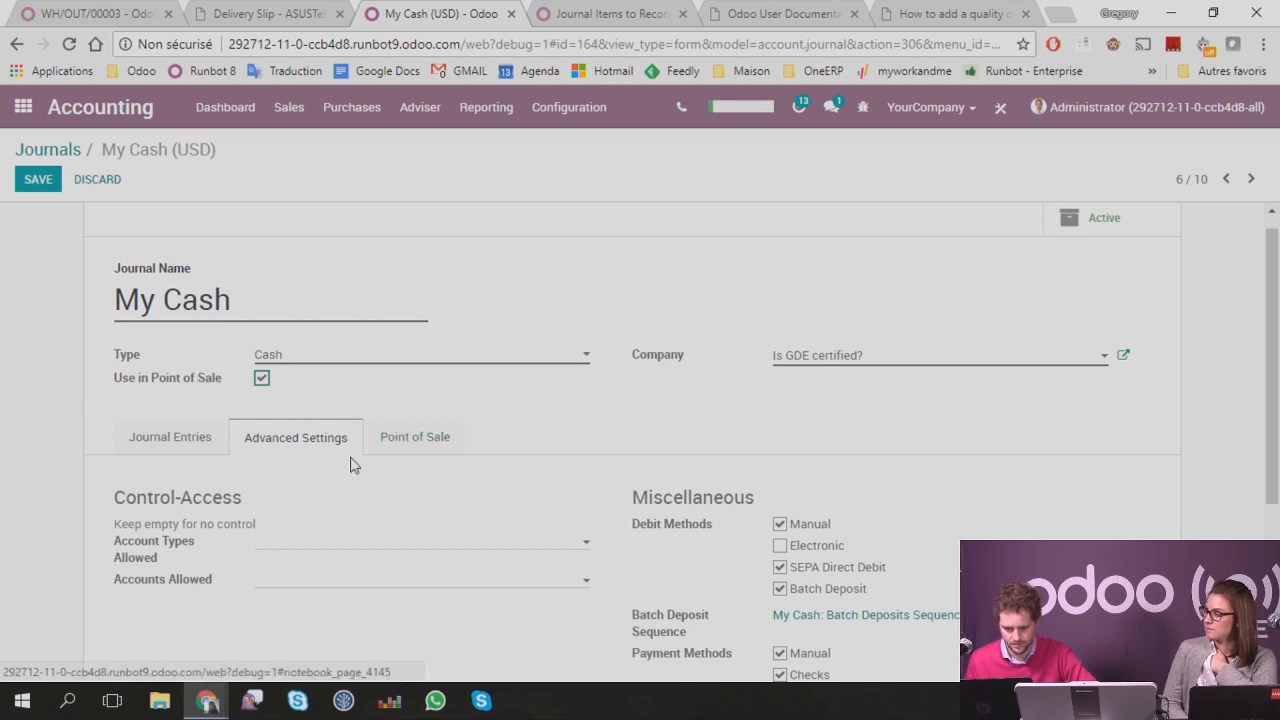
scroll(350, 464, "down", 1)
left_click(209, 345)
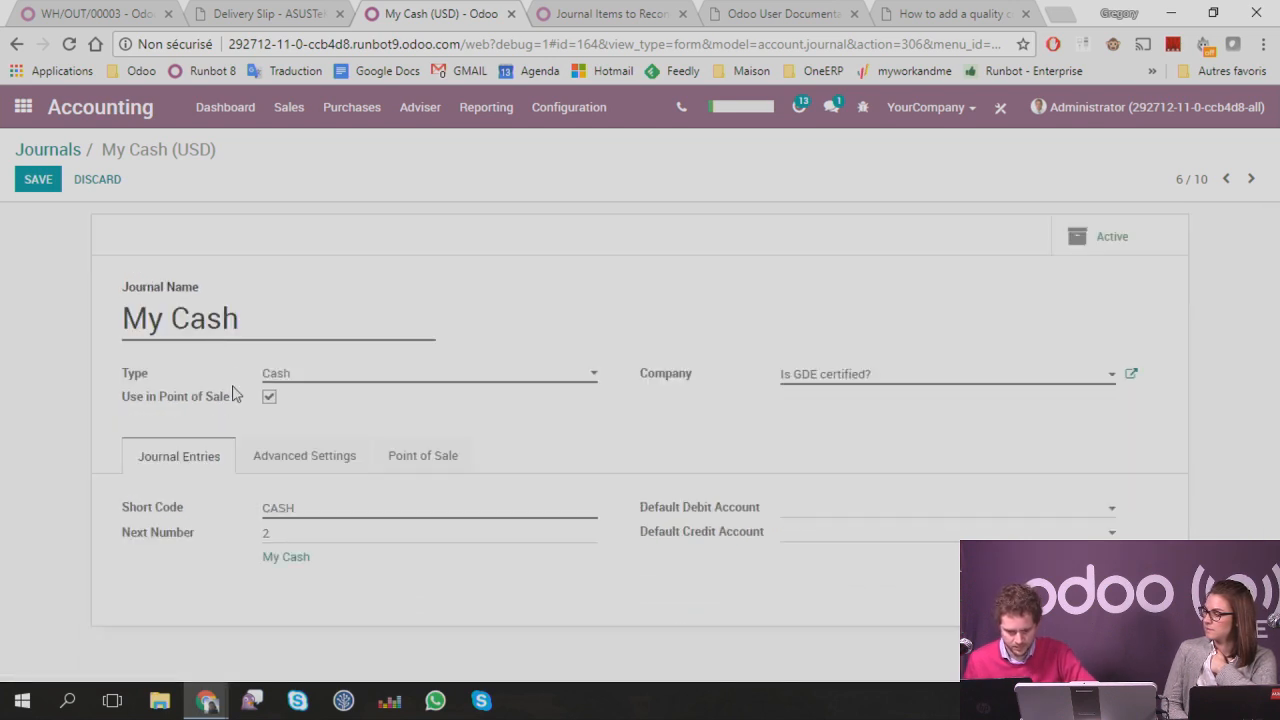
left_click(340, 448)
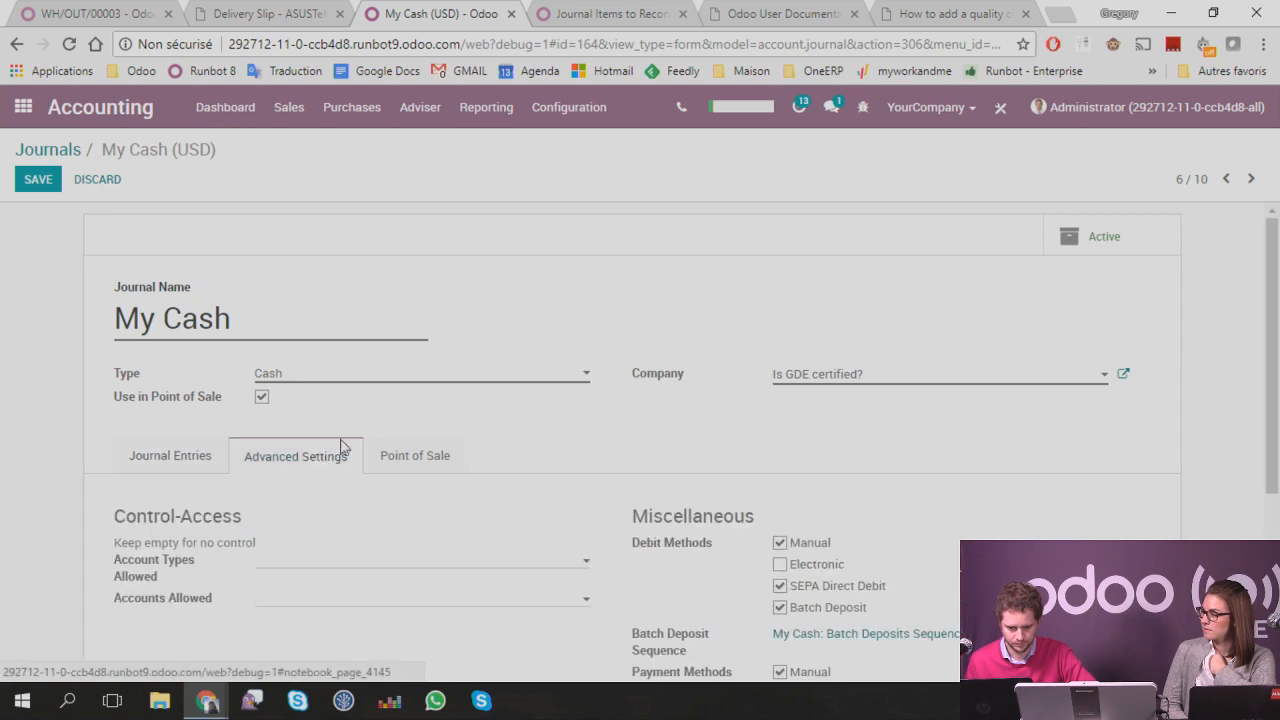
scroll(331, 423, "down", 2)
scroll(329, 414, "down", 1)
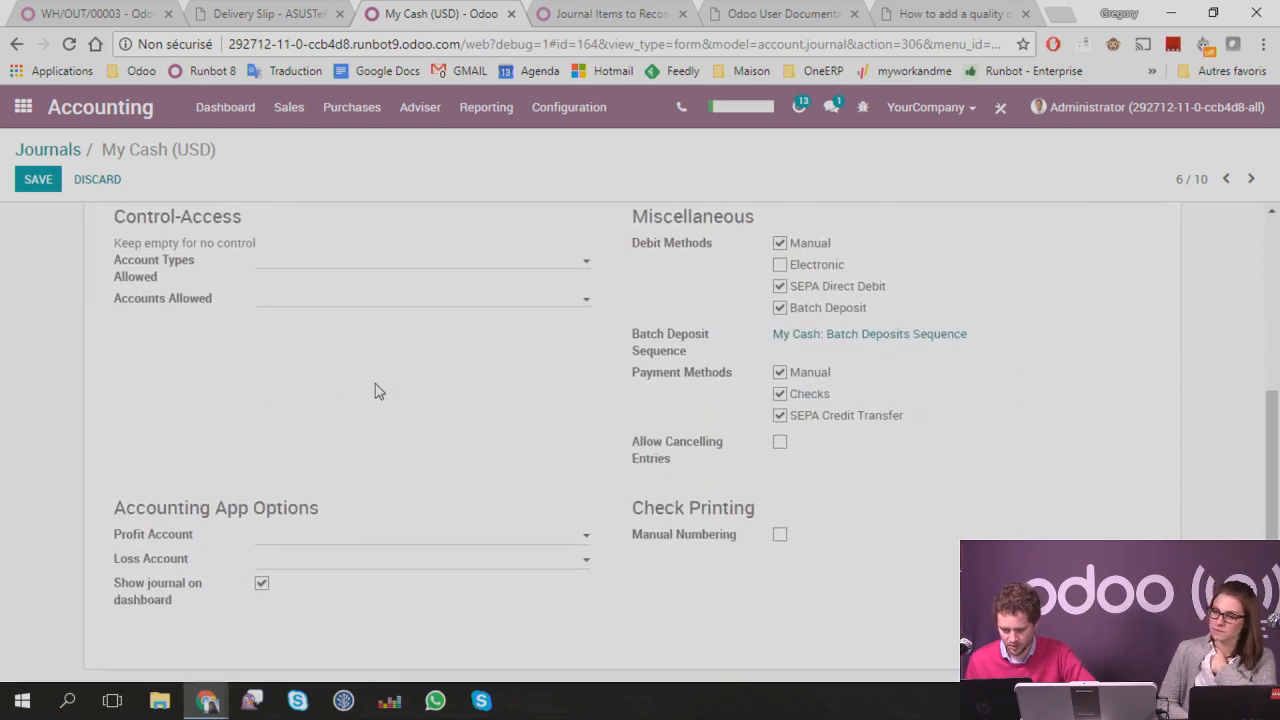
scroll(372, 385, "up", 3)
left_click(438, 450)
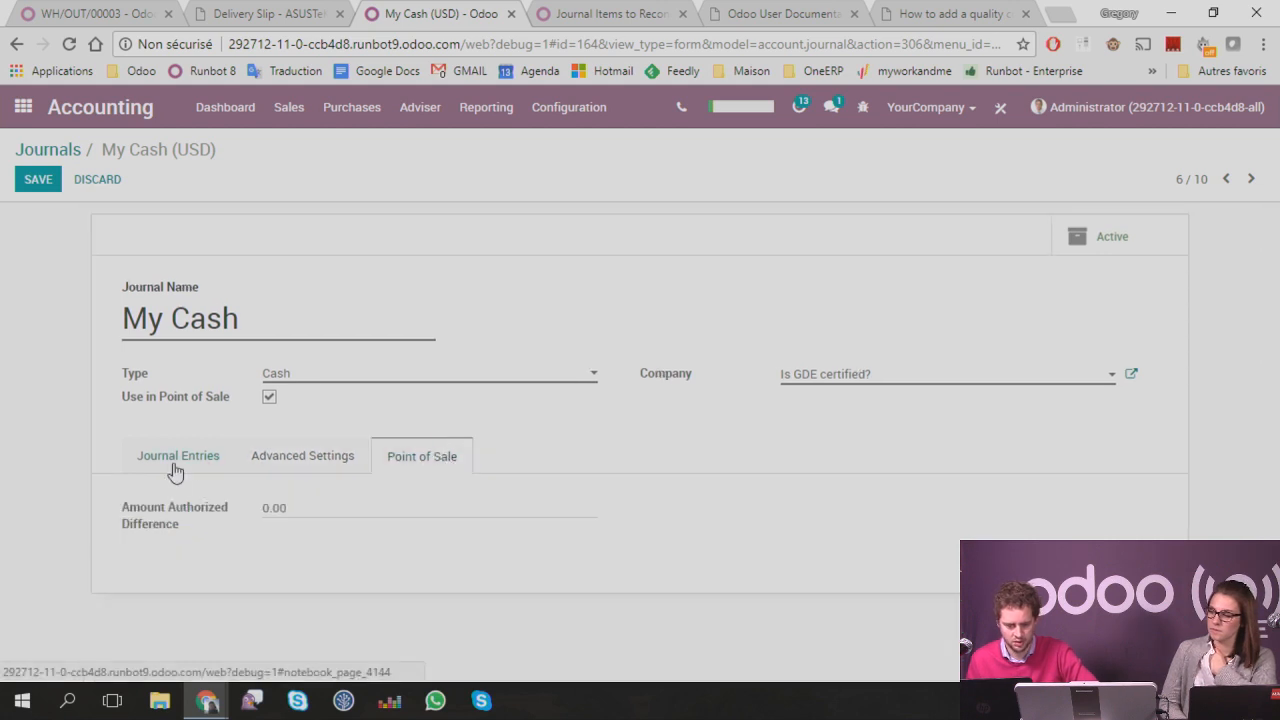
left_click(263, 457)
left_click(185, 457)
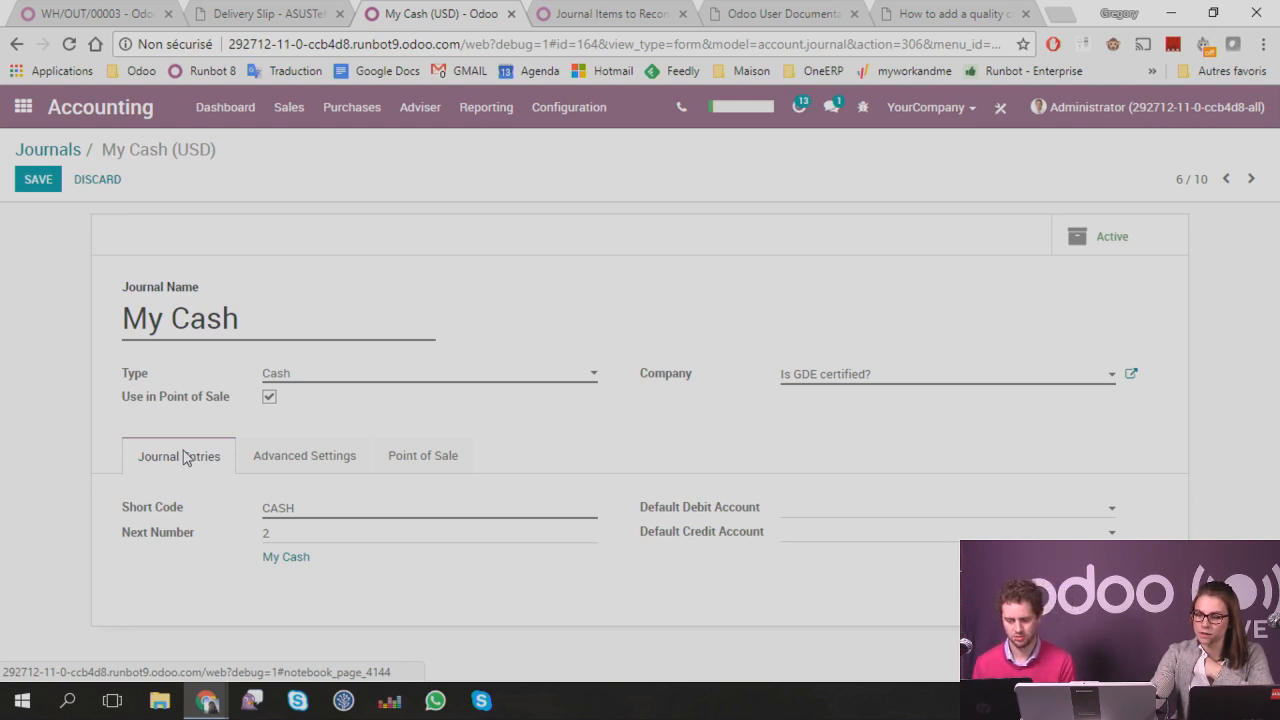
left_click(56, 152)
left_click(366, 241)
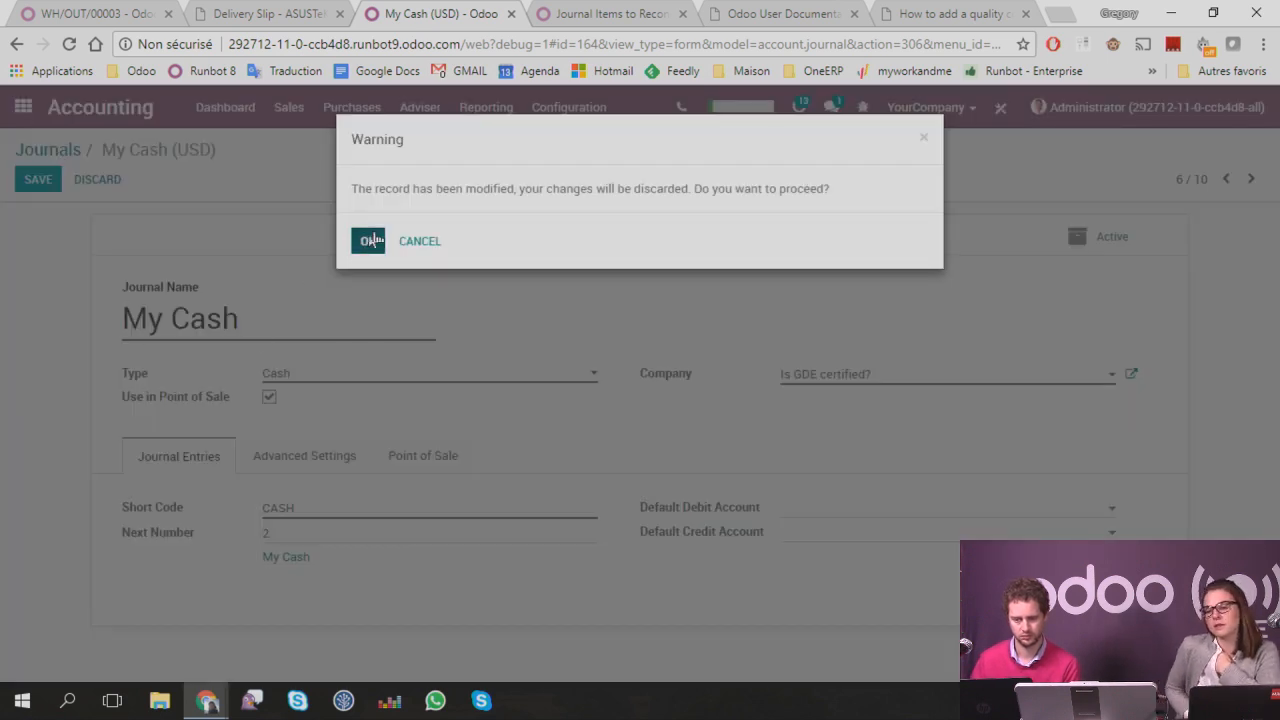
Step: Open the Cash journal for editing and examine its advanced settings
left_click(82, 470)
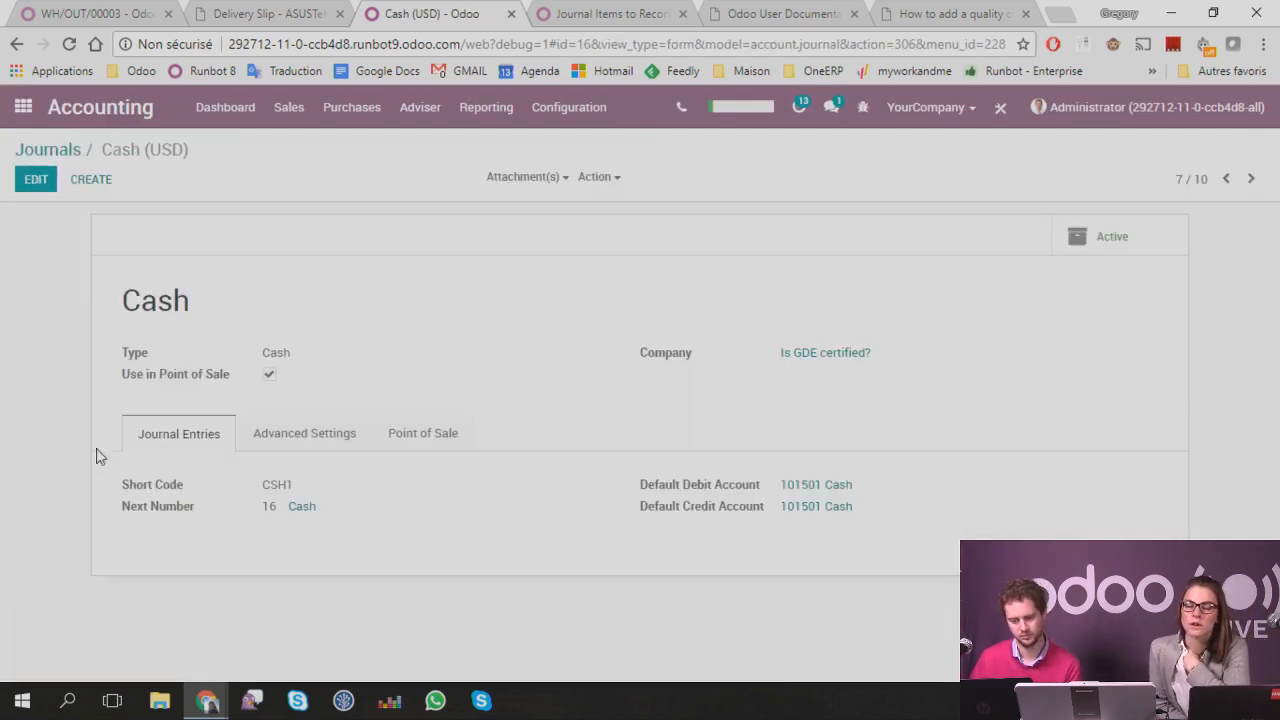
left_click(22, 180)
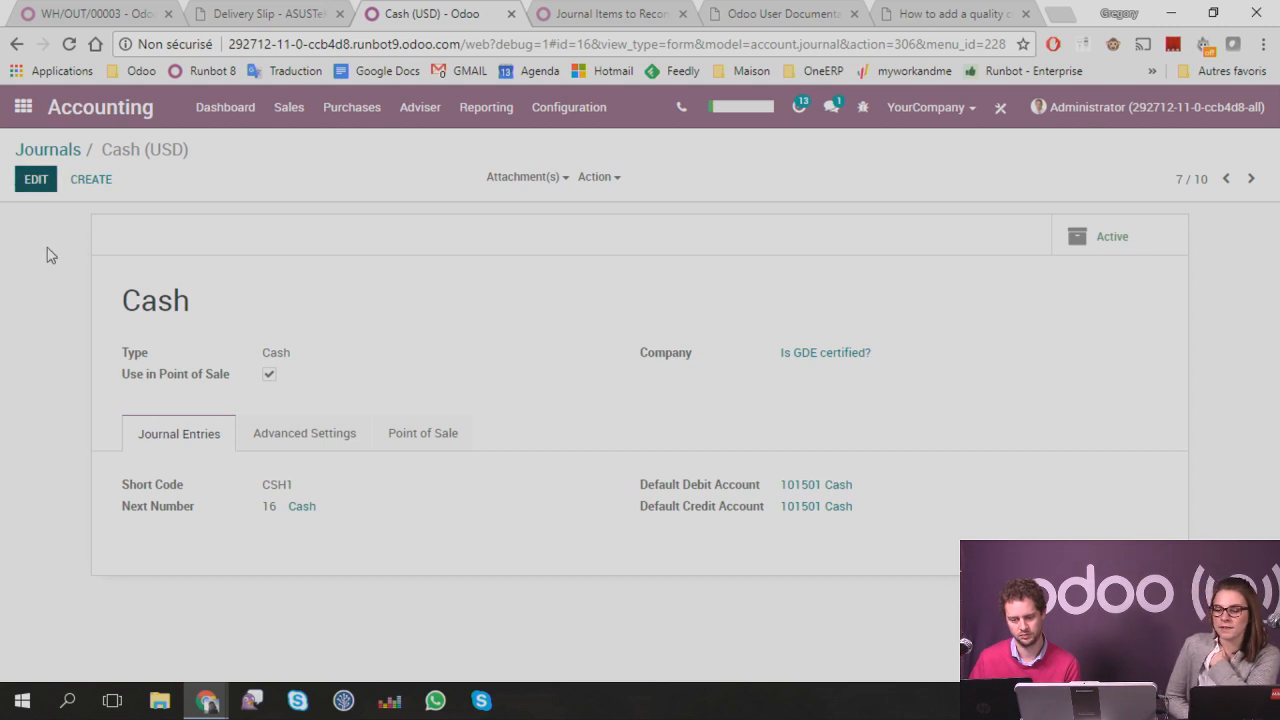
left_click(325, 458)
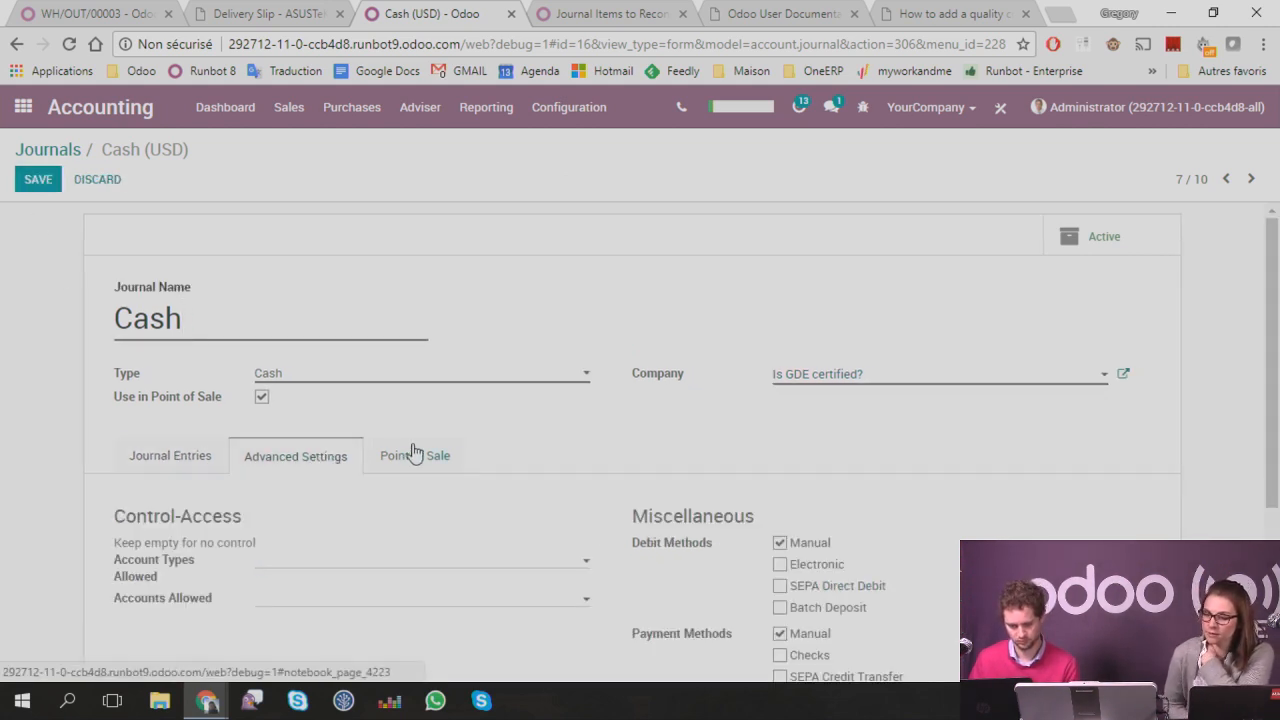
scroll(125, 485, "down", 1)
scroll(122, 485, "down", 1)
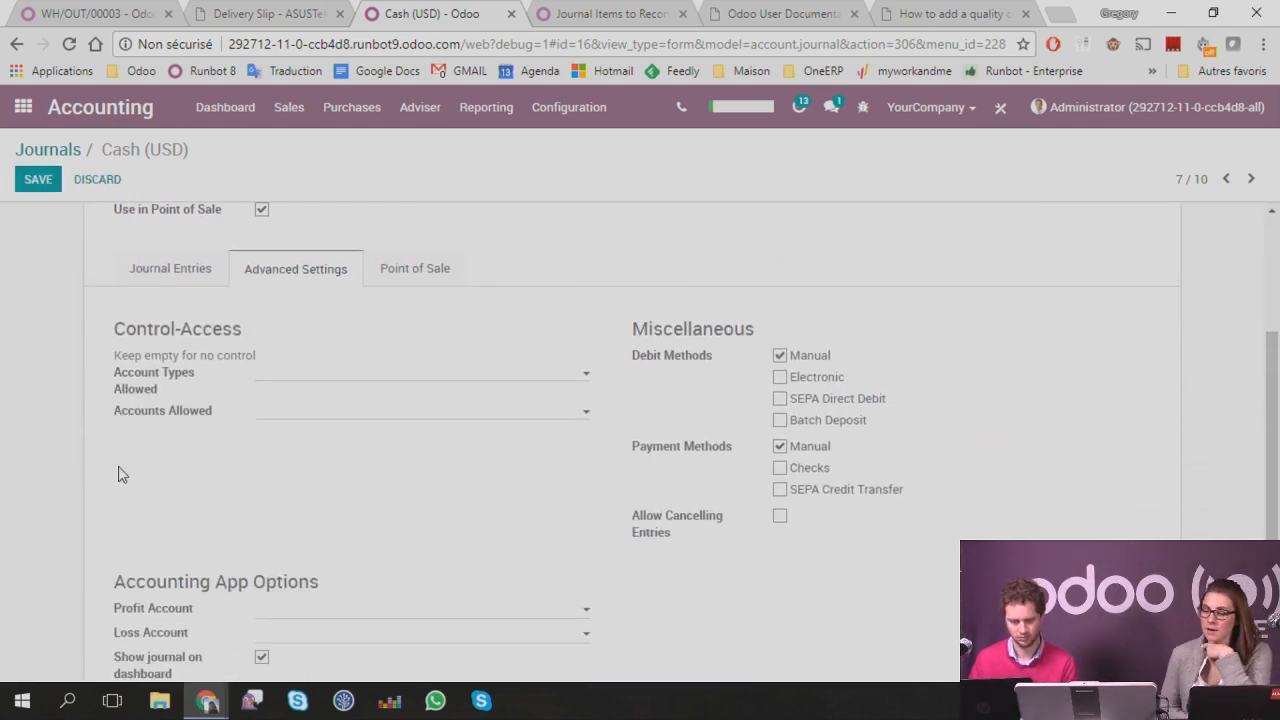
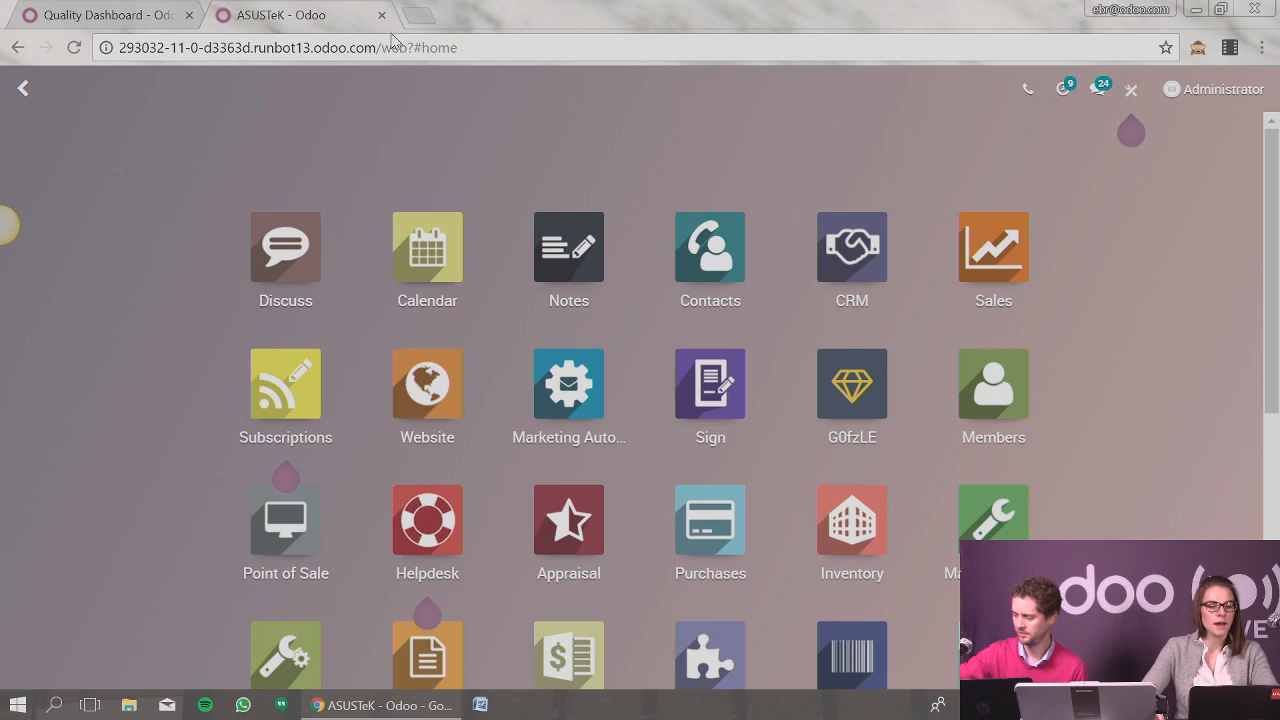
Step: Open upgrade.odoo.com in a new browser tab and review the database upgrade request form
left_click(419, 15)
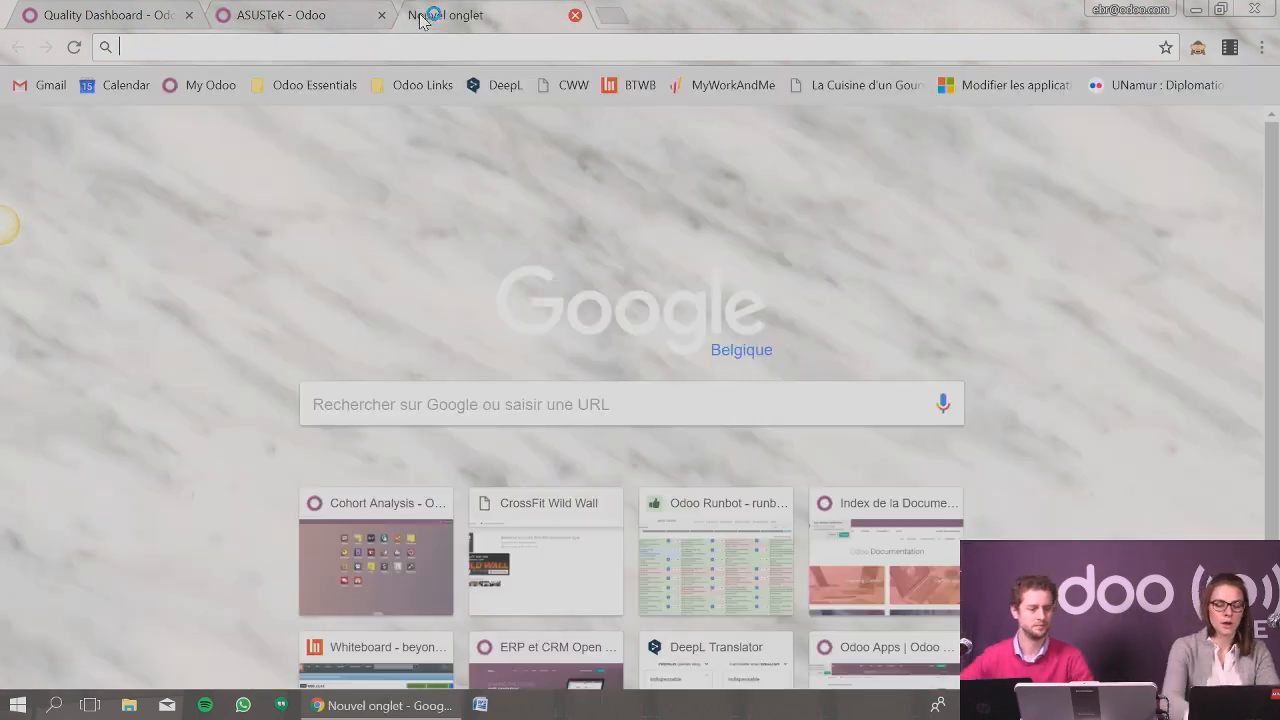
type("u")
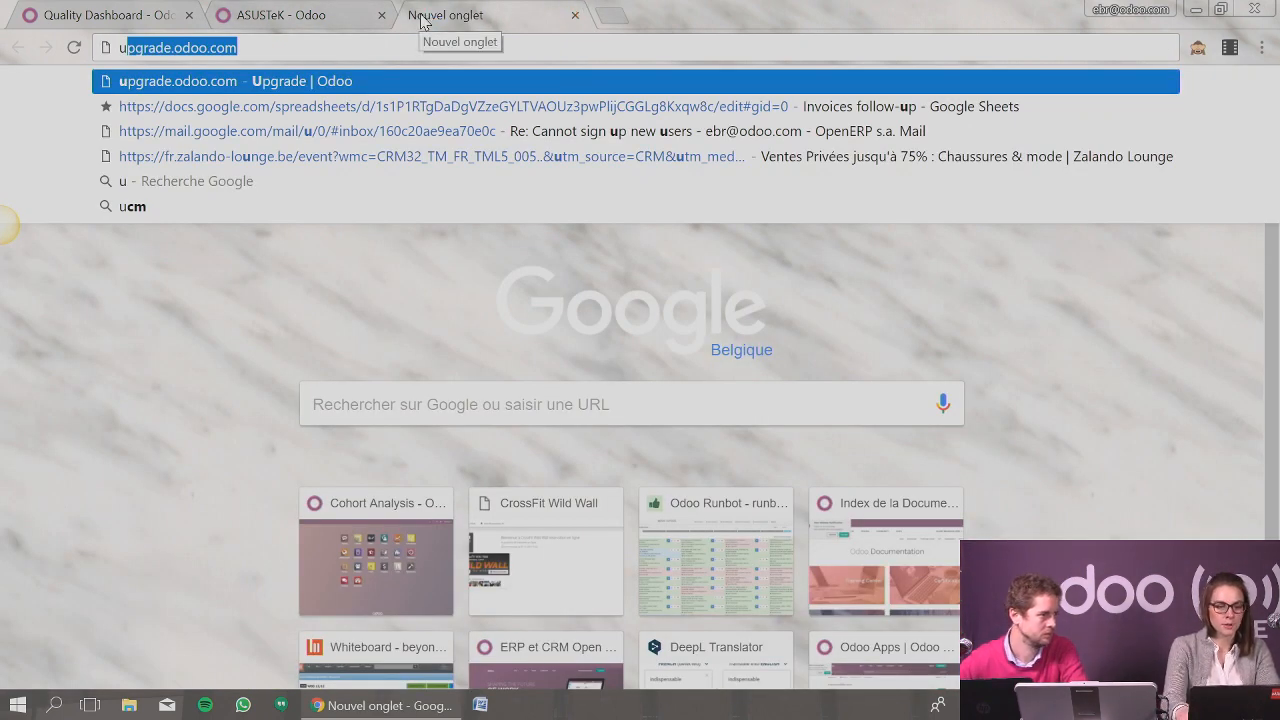
key("Return")
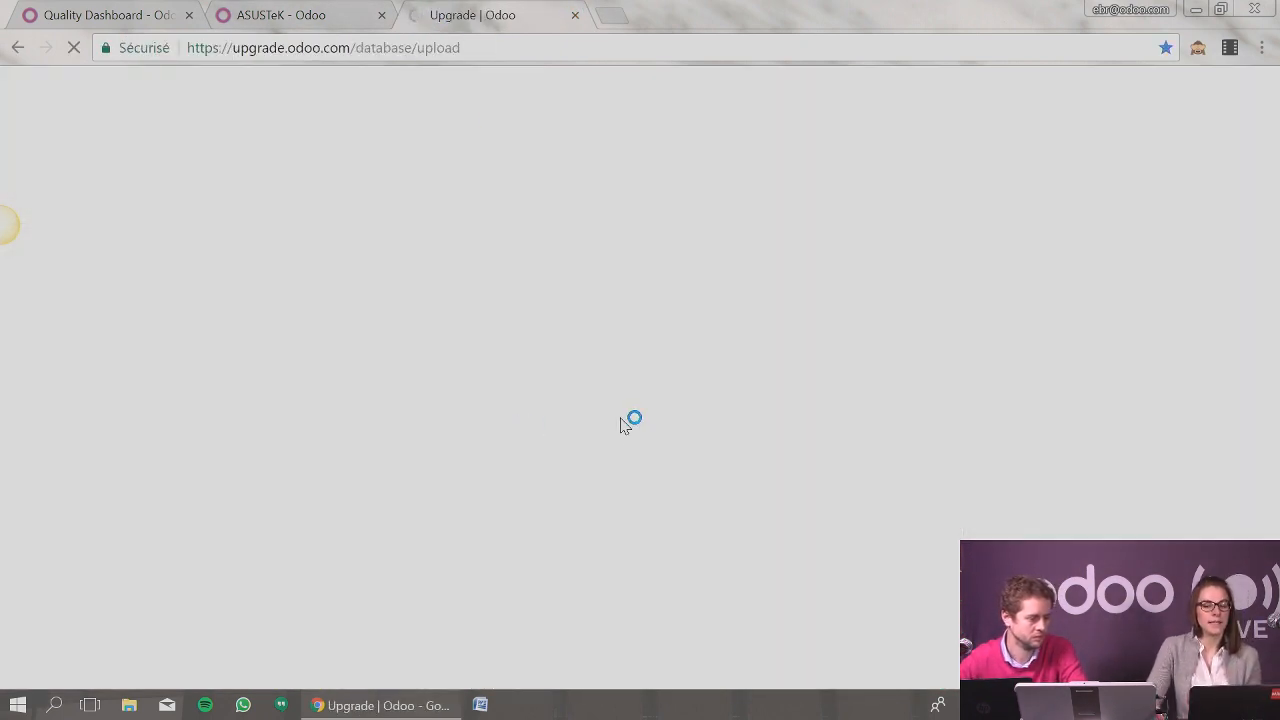
scroll(620, 426, "down", 3)
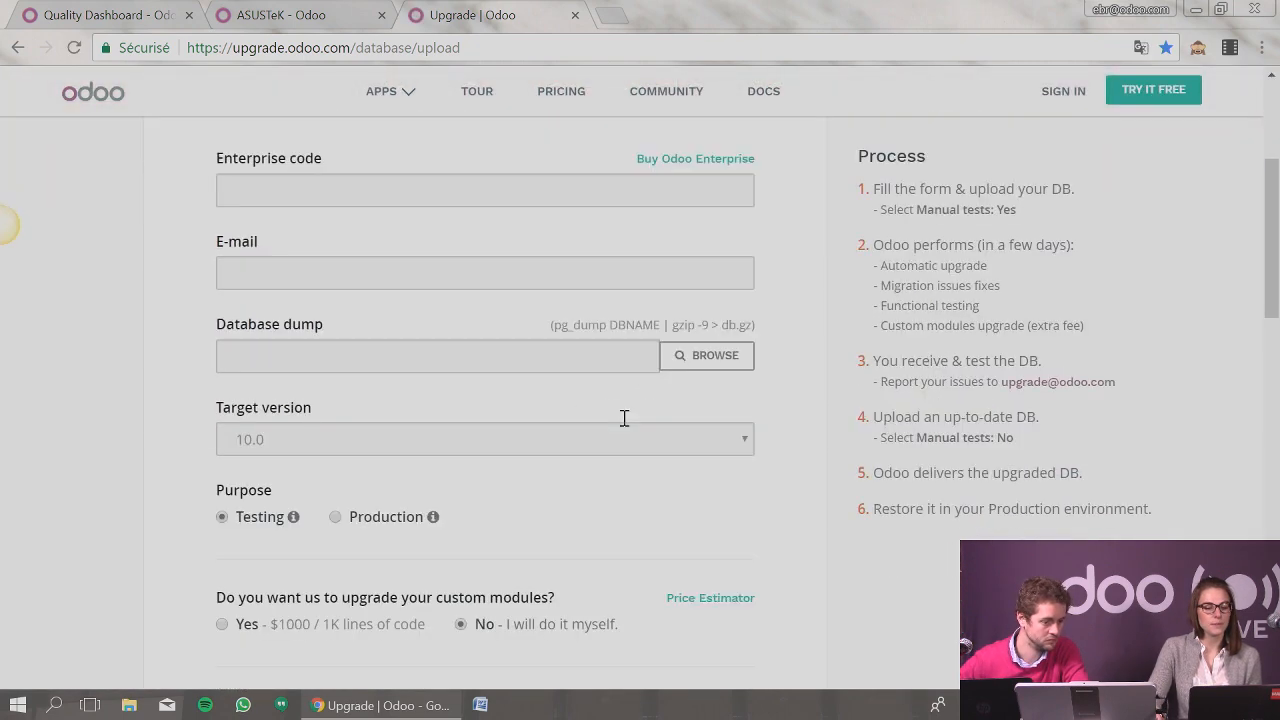
left_click_drag(227, 325, 343, 327)
left_click(320, 357)
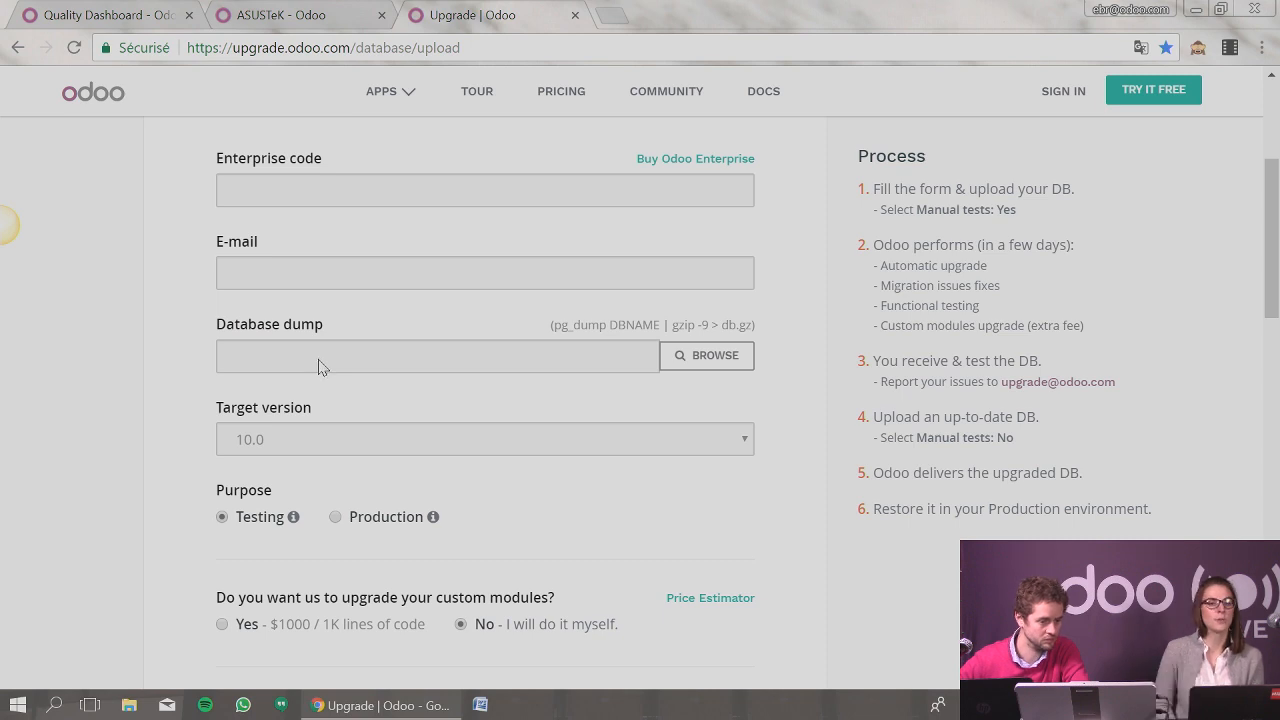
scroll(320, 360, "down", 3)
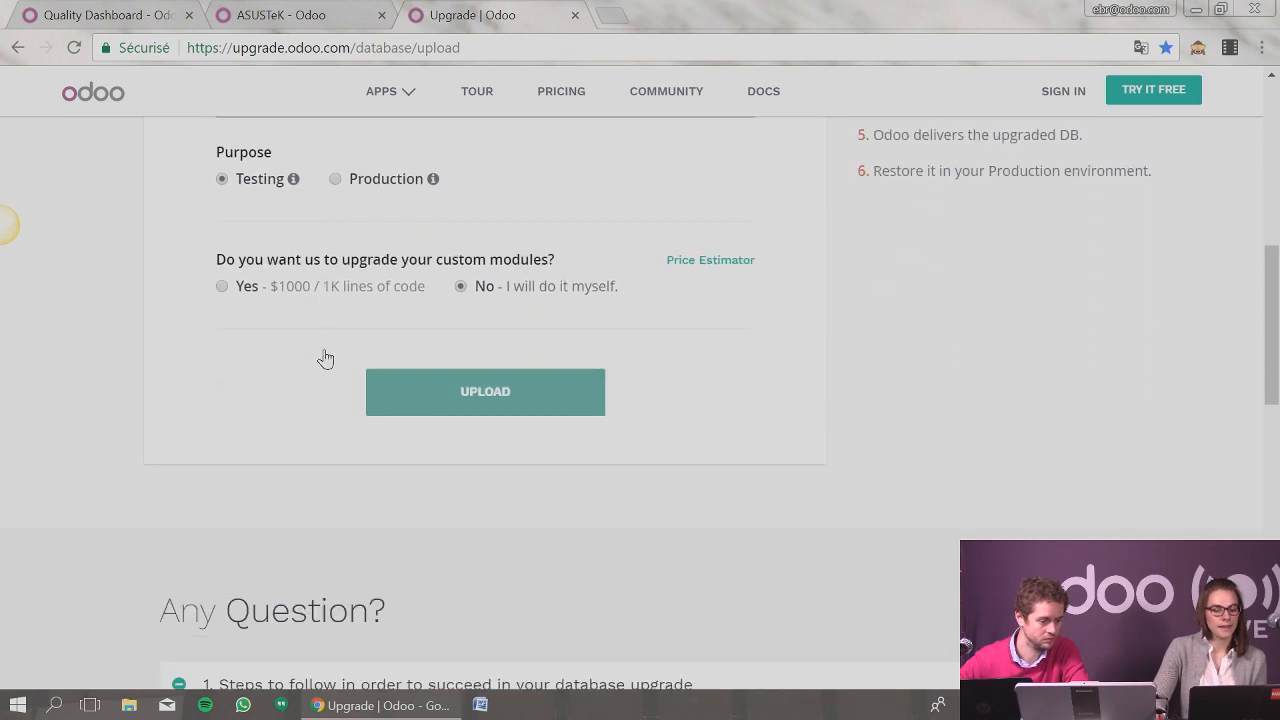
scroll(329, 357, "up", 5)
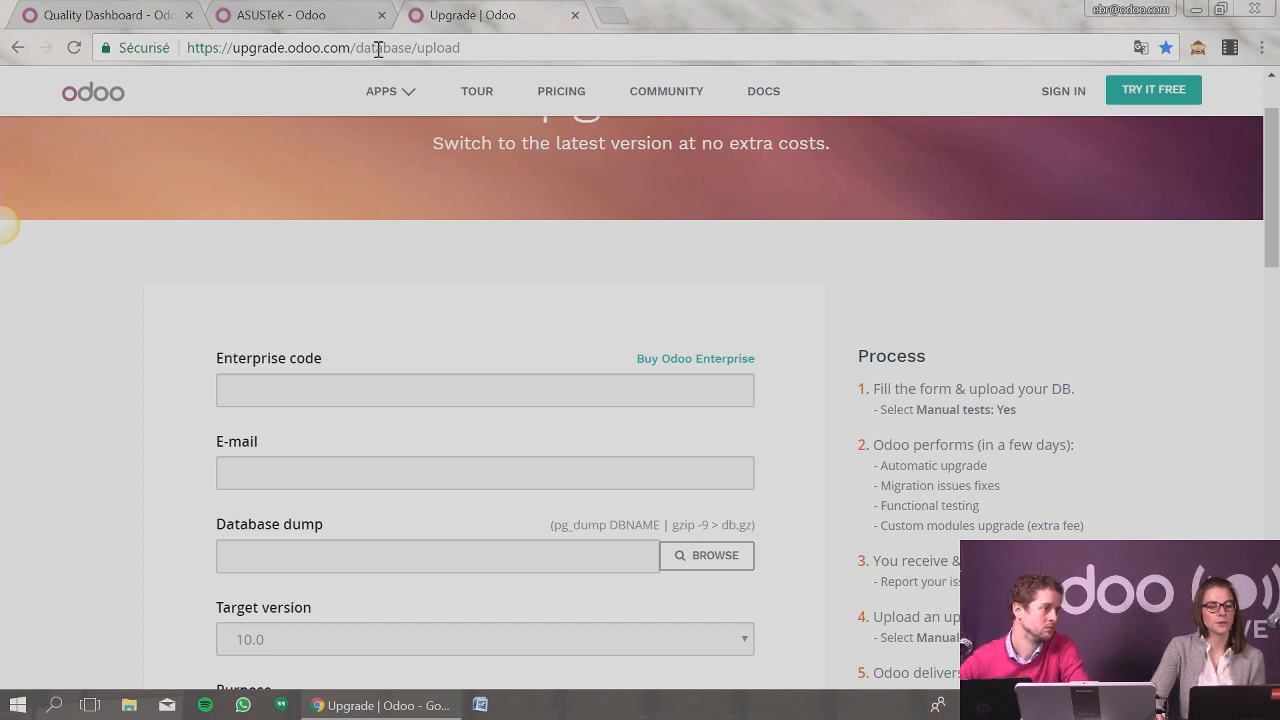
Step: Open the odoo.com/help support ticket page in another new browser tab
left_click(616, 22)
type("od")
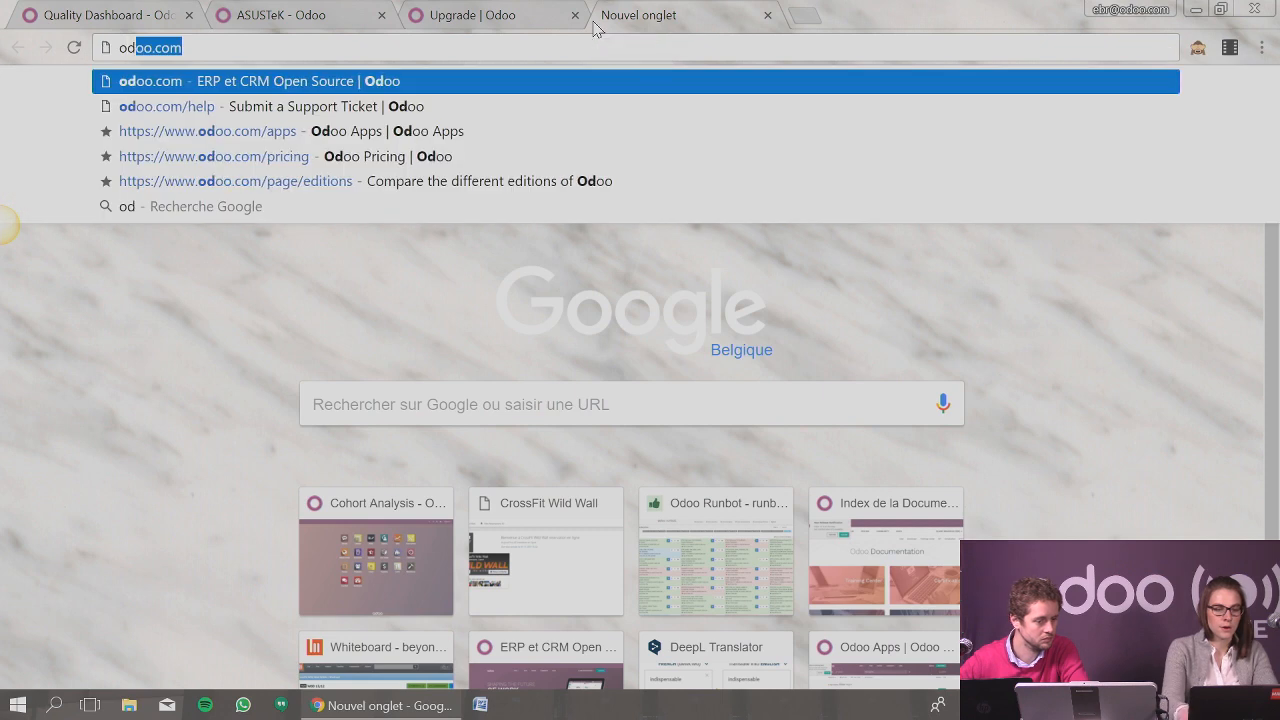
key("Down")
key("Return")
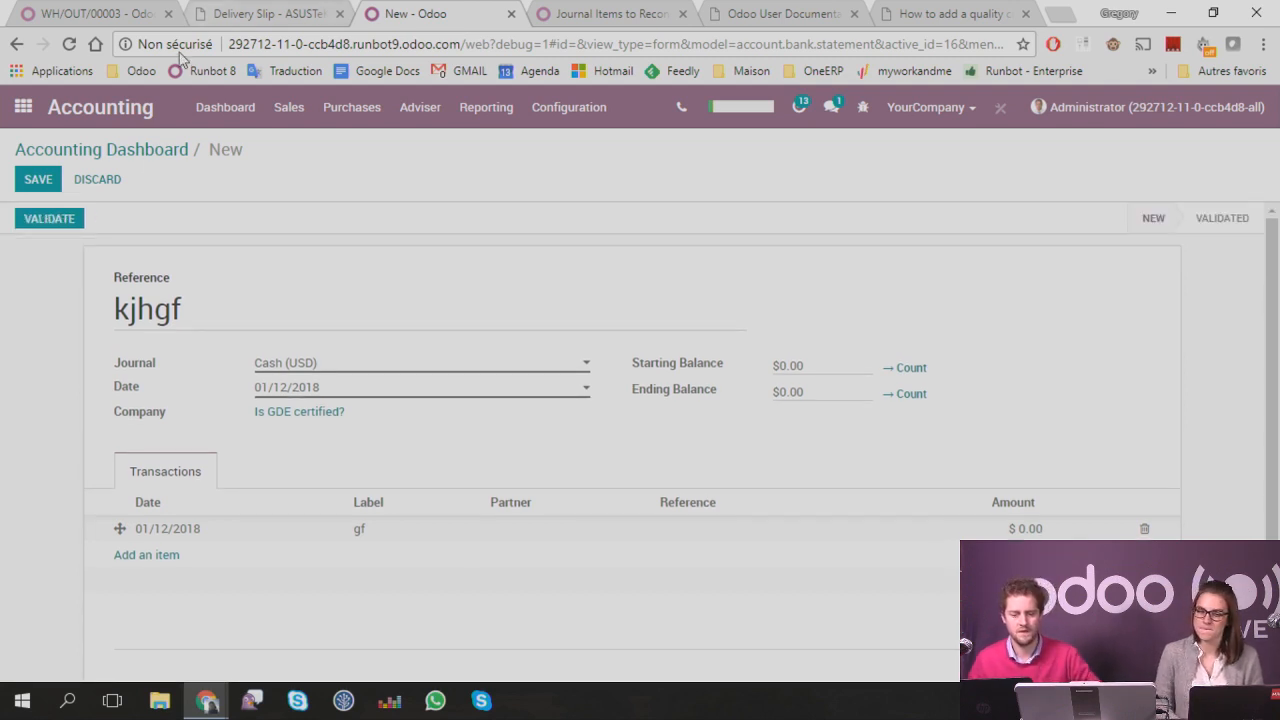
Step: Discard the unsaved cash statement and start a new transaction statement for the Cash journal from the accounting dashboard
left_click(158, 151)
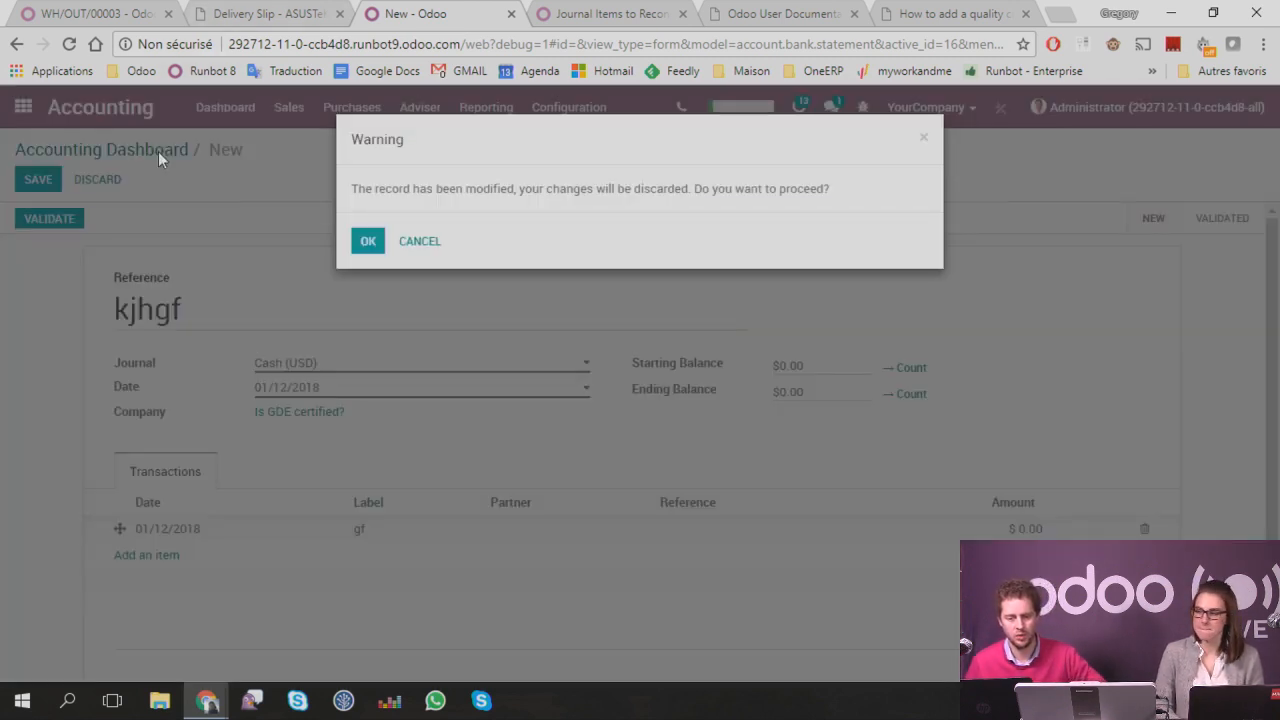
left_click(366, 240)
scroll(385, 394, "down", 2)
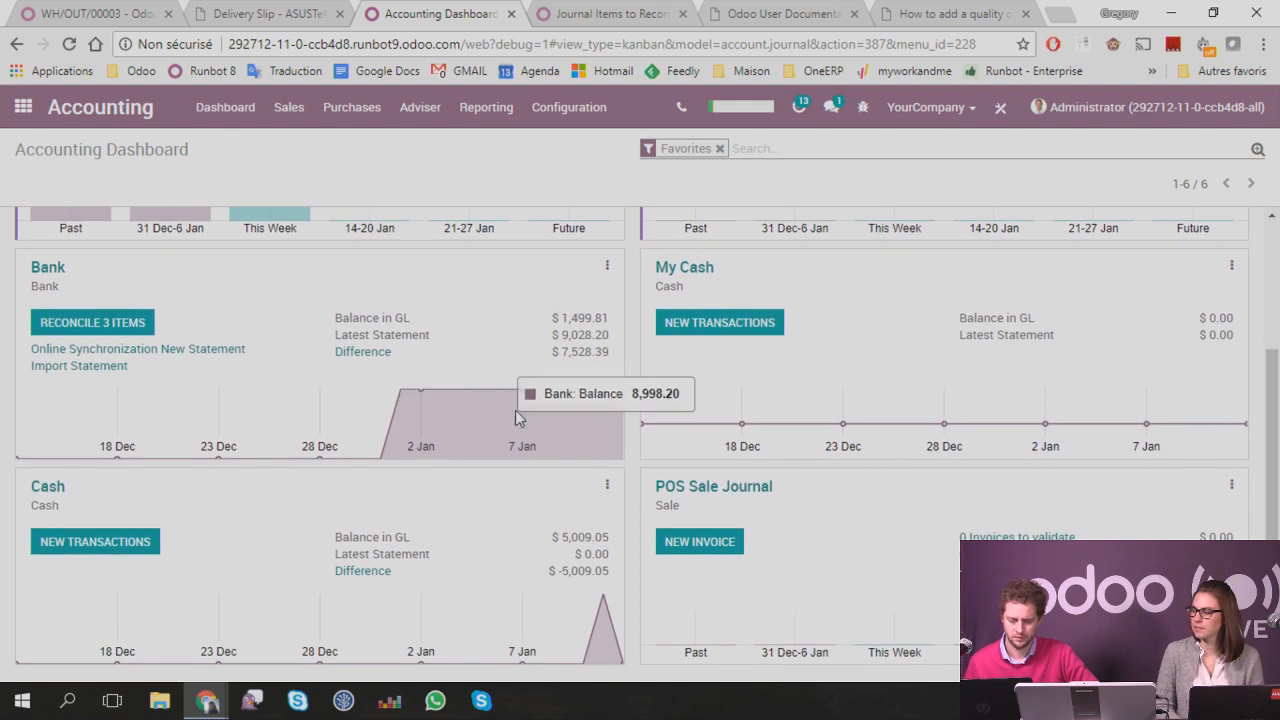
left_click(605, 482)
scroll(540, 491, "down", 1)
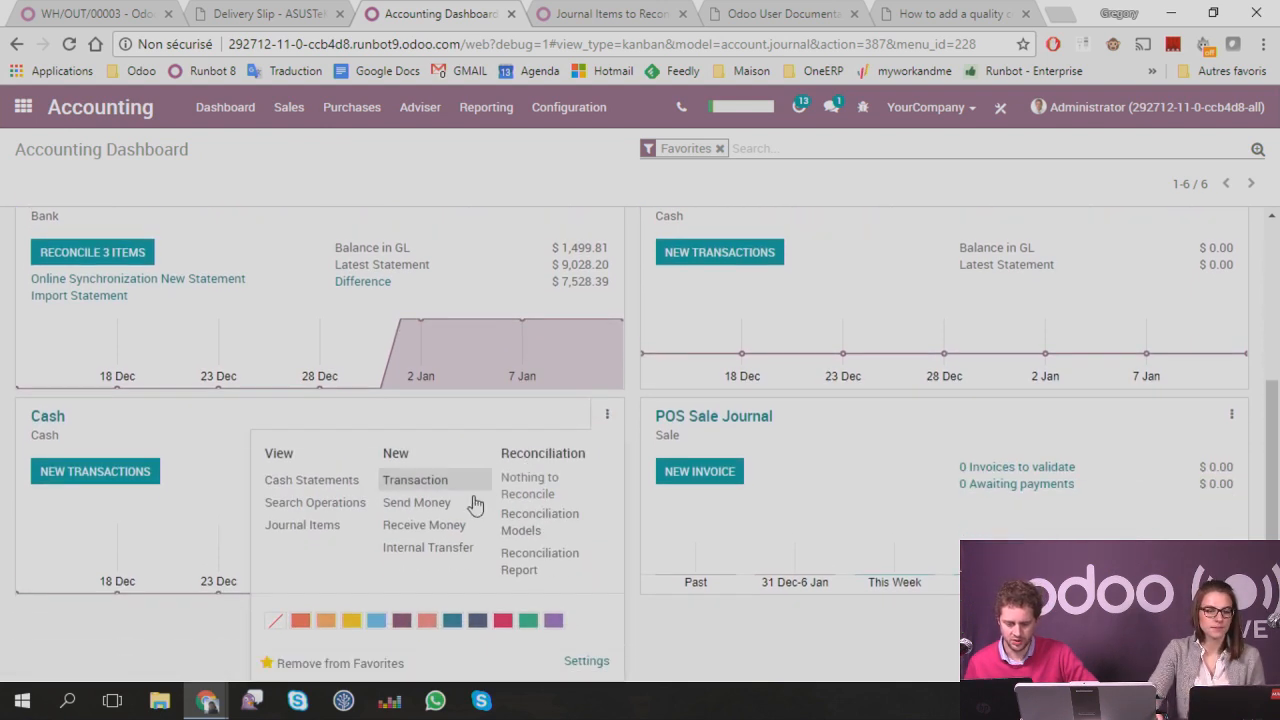
left_click(413, 482)
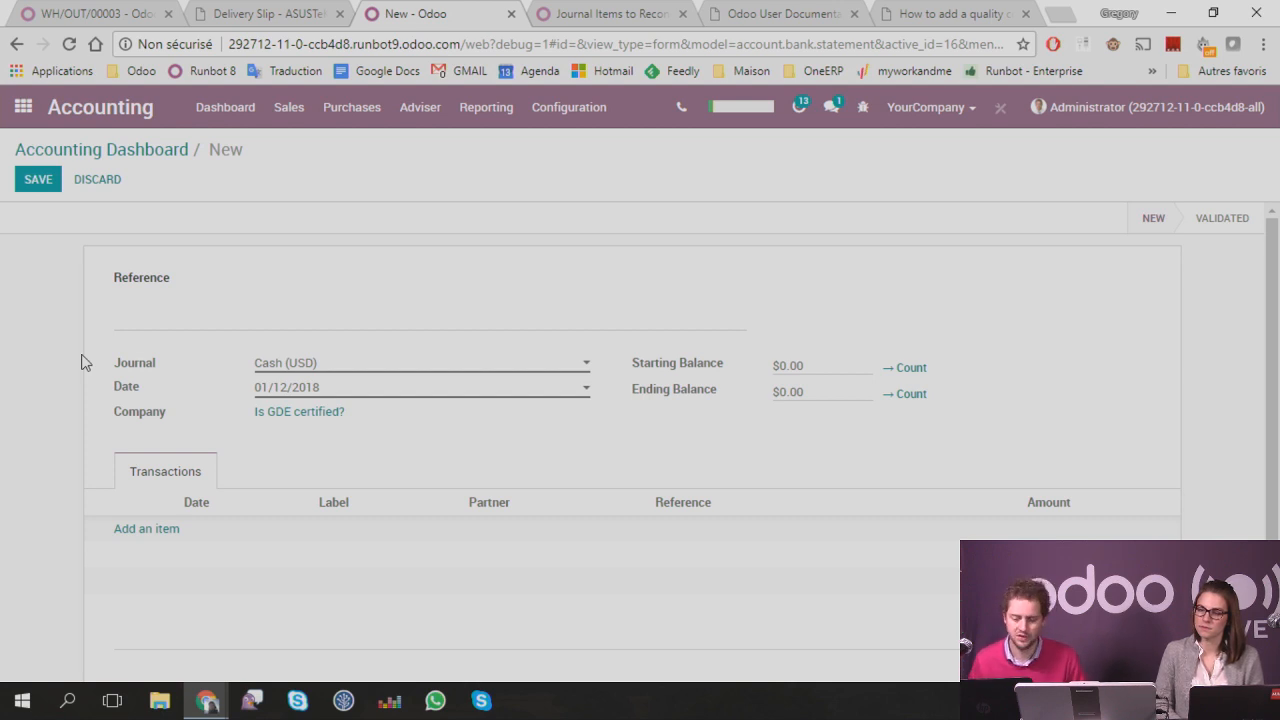
Step: Add a cash transaction line labelled "blah 1" with an amount of -10
left_click(140, 530)
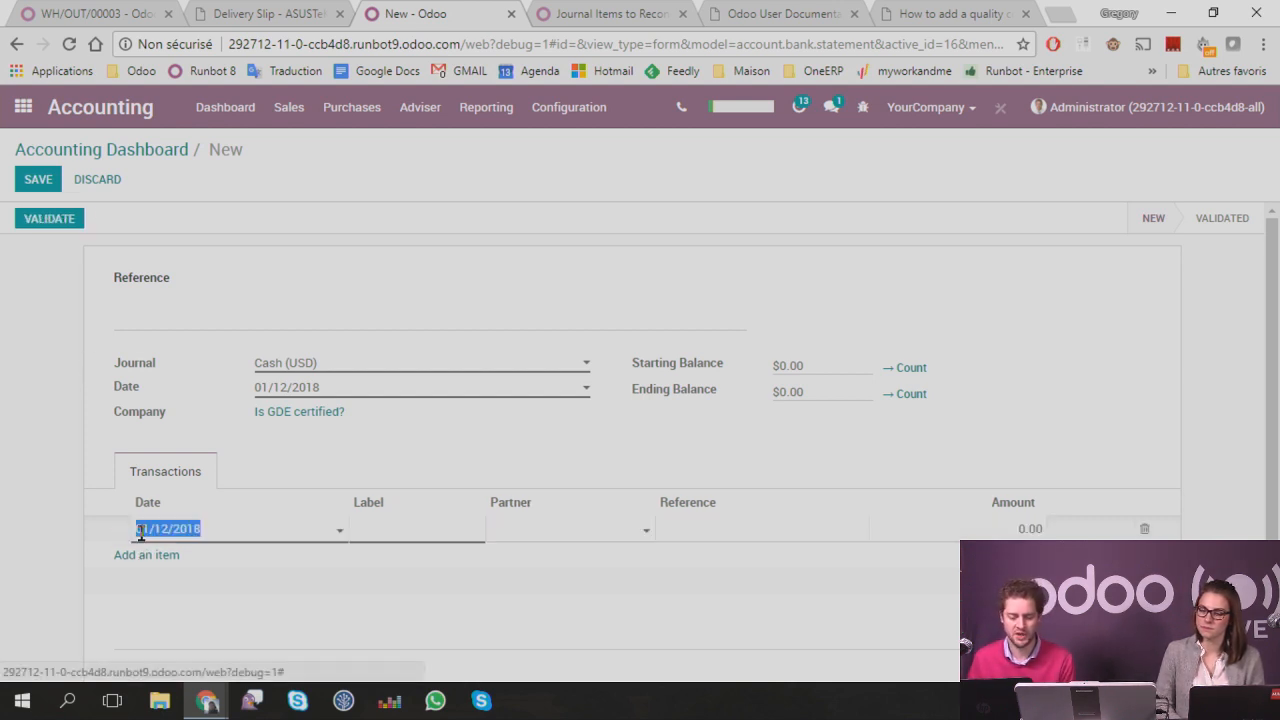
left_click(372, 532)
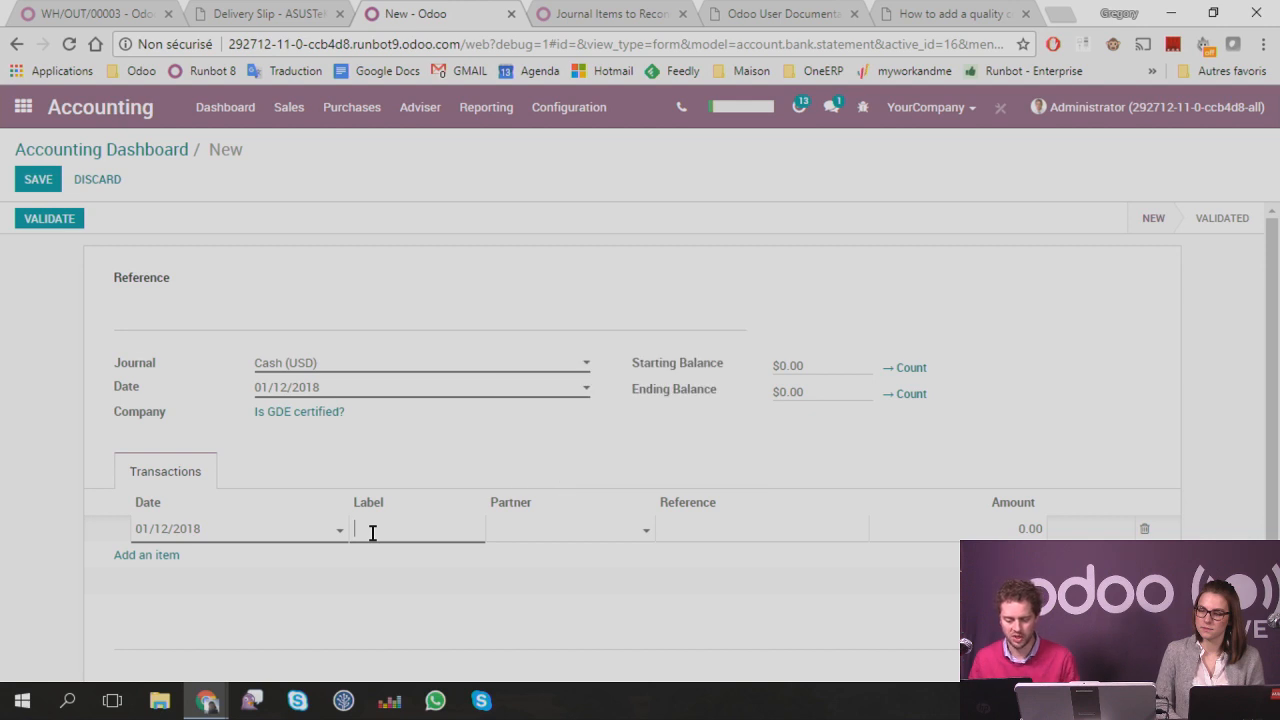
type("blah 1")
key("Tab")
key("Tab")
key("Tab")
type("-10")
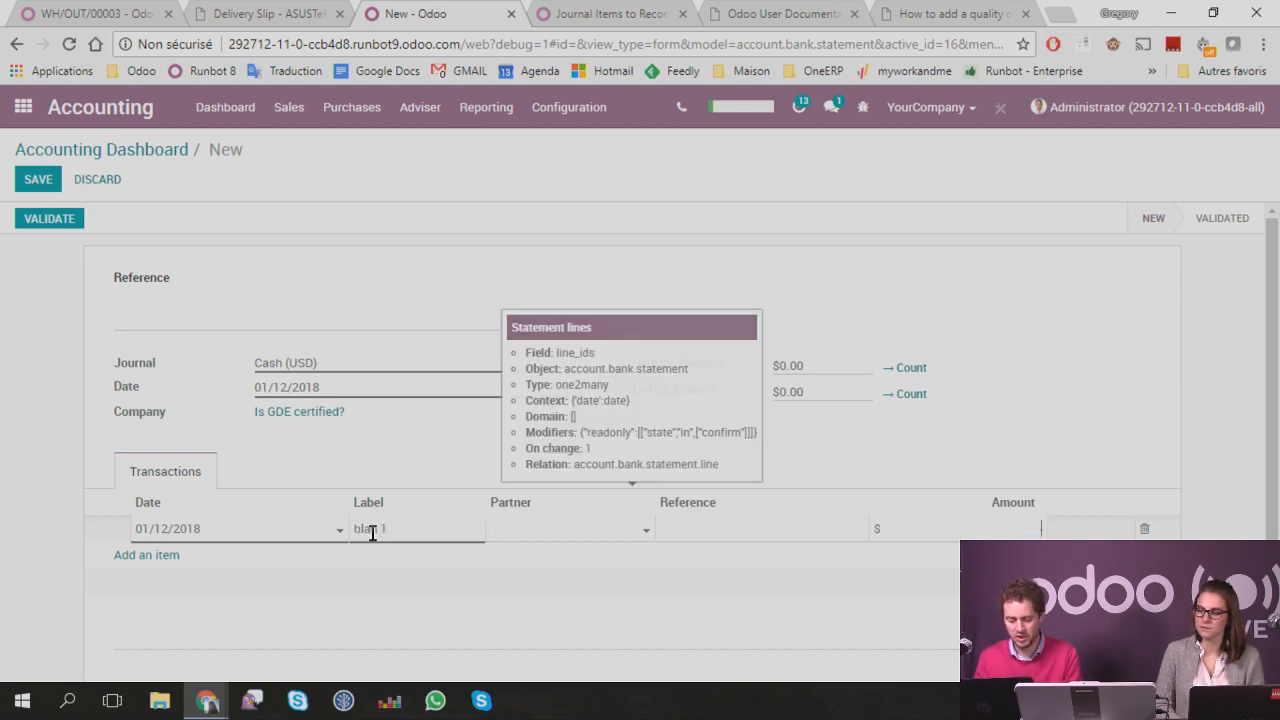
key("Return")
Step: Add a second transaction line labelled "blah 2" with an amount of 20 and save the cash statement
key("Tab")
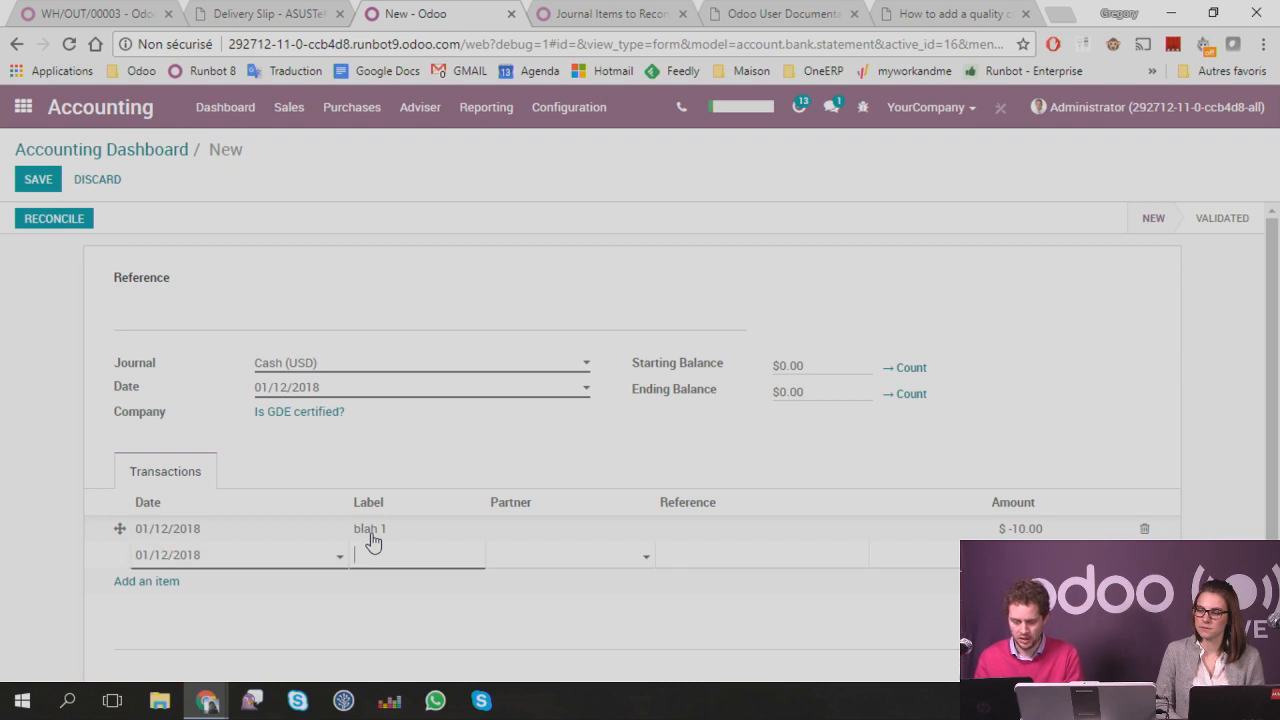
type("blah 2")
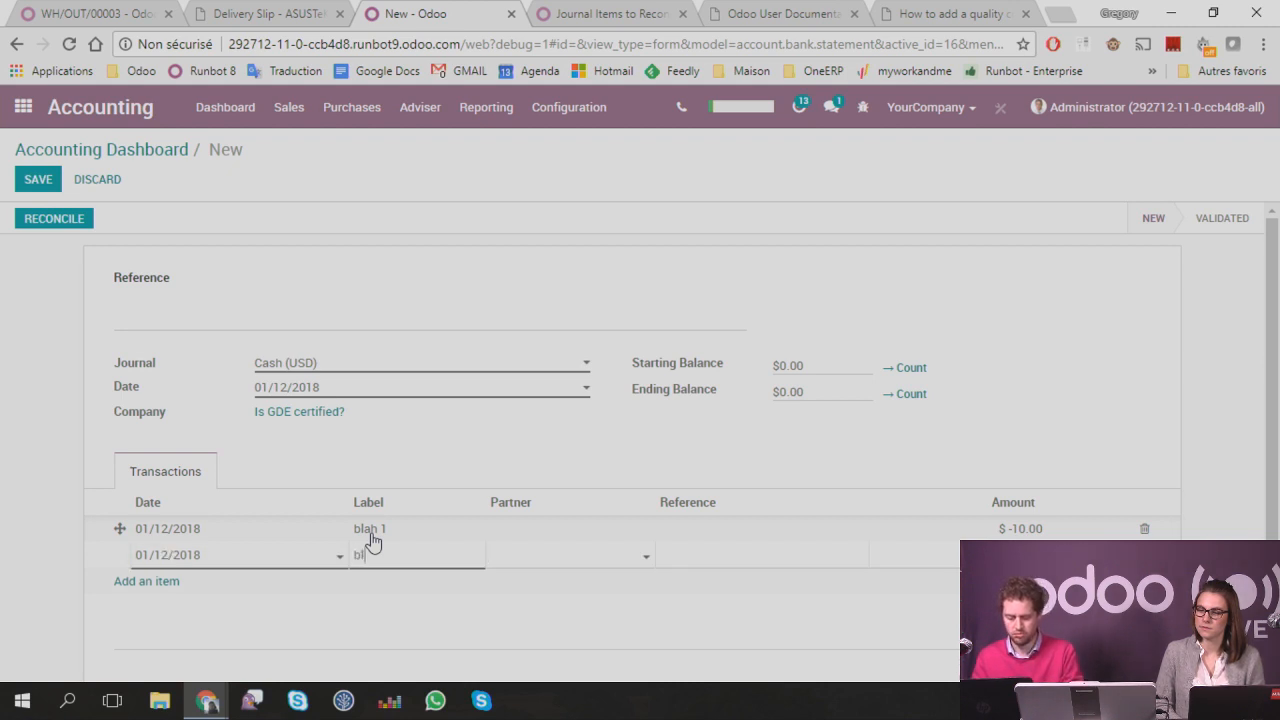
key("Tab")
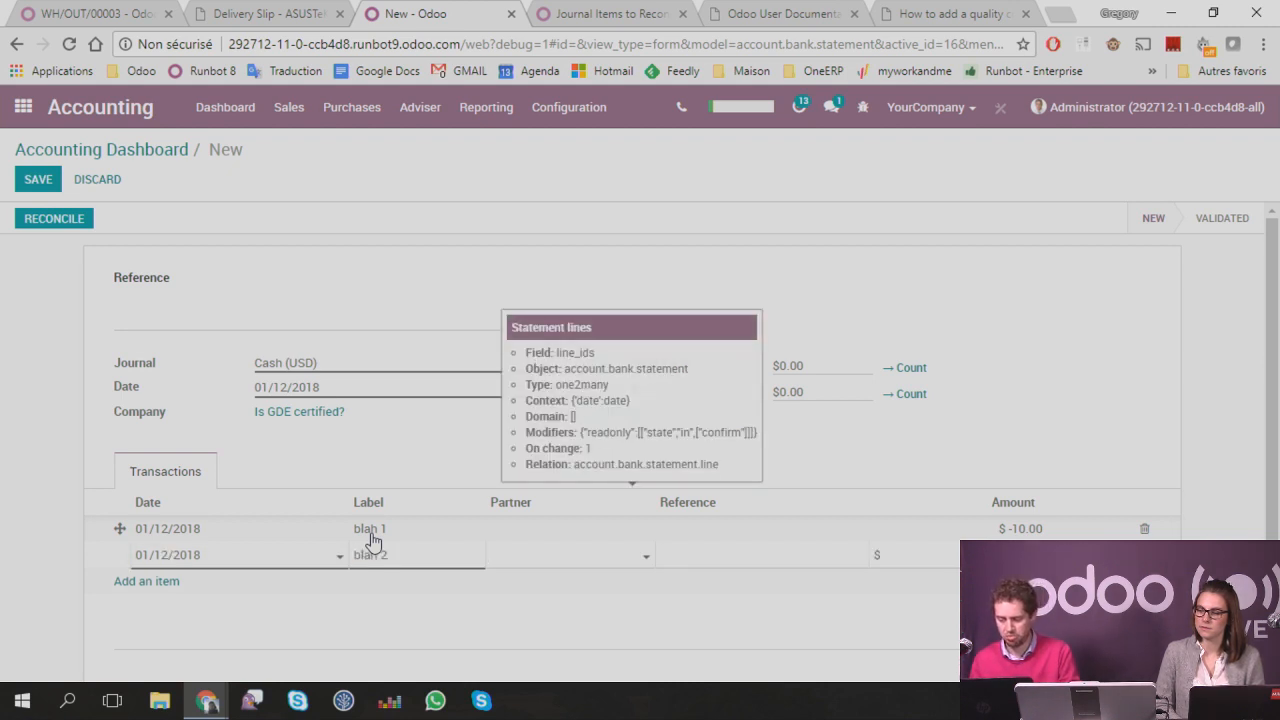
left_click(32, 486)
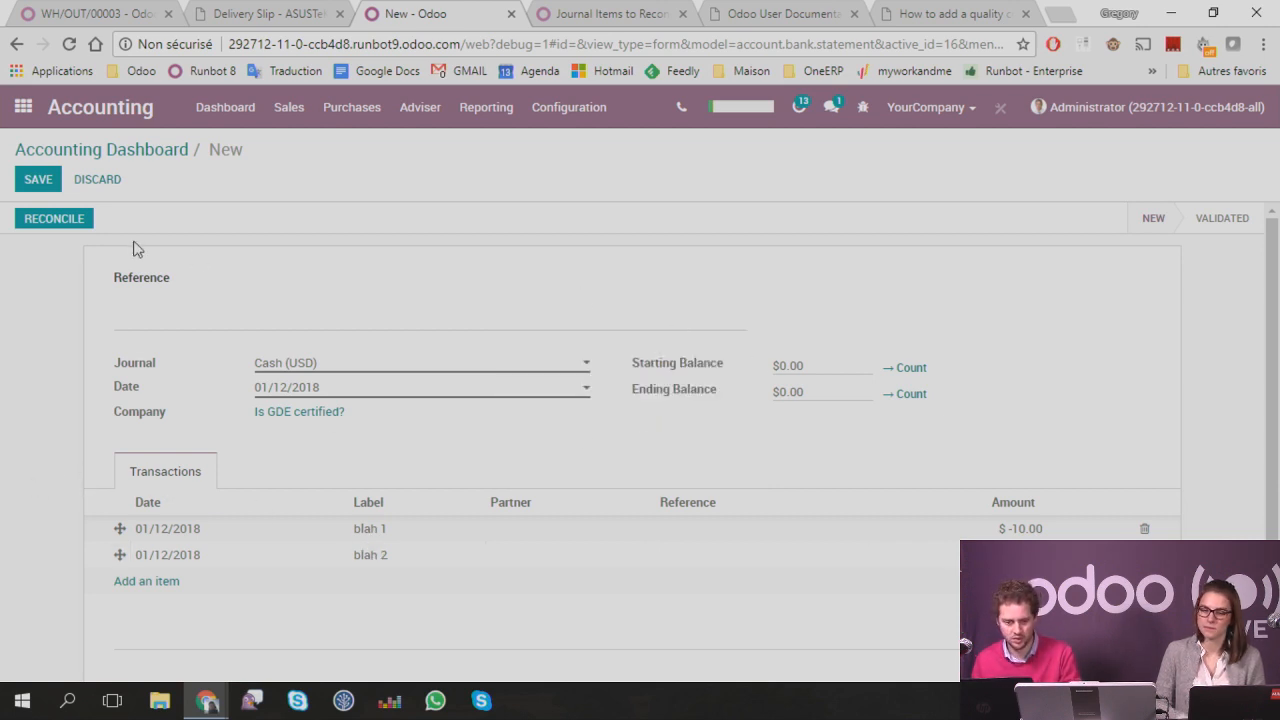
left_click(38, 182)
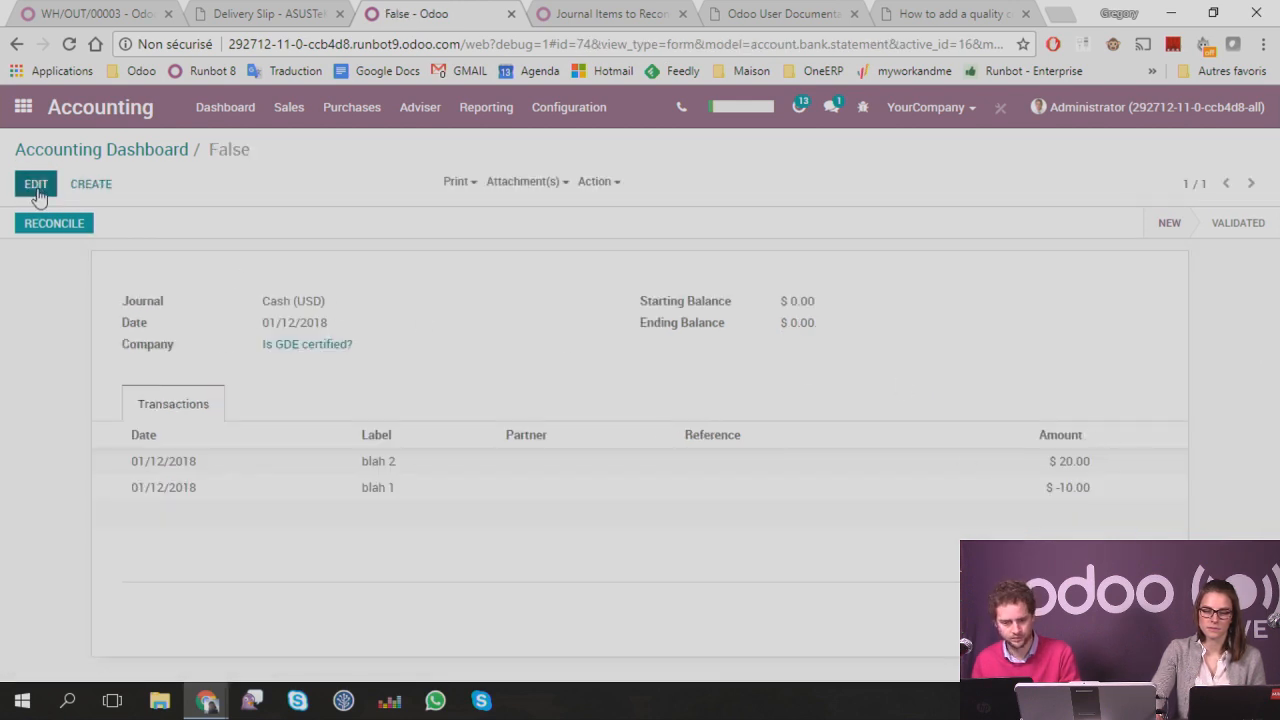
Step: Reopen the cash statement for editing and examine the coin and bill count for the ending balance, without keeping a count
left_click(36, 184)
left_click(908, 399)
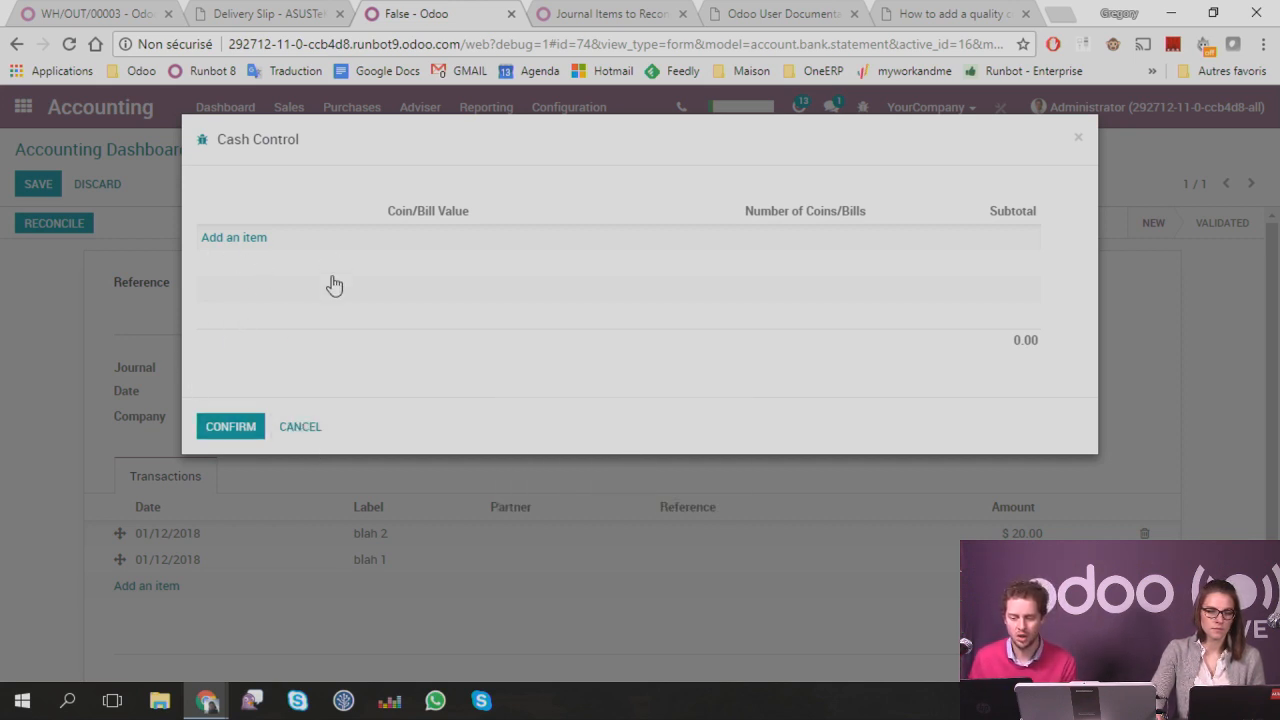
left_click(238, 238)
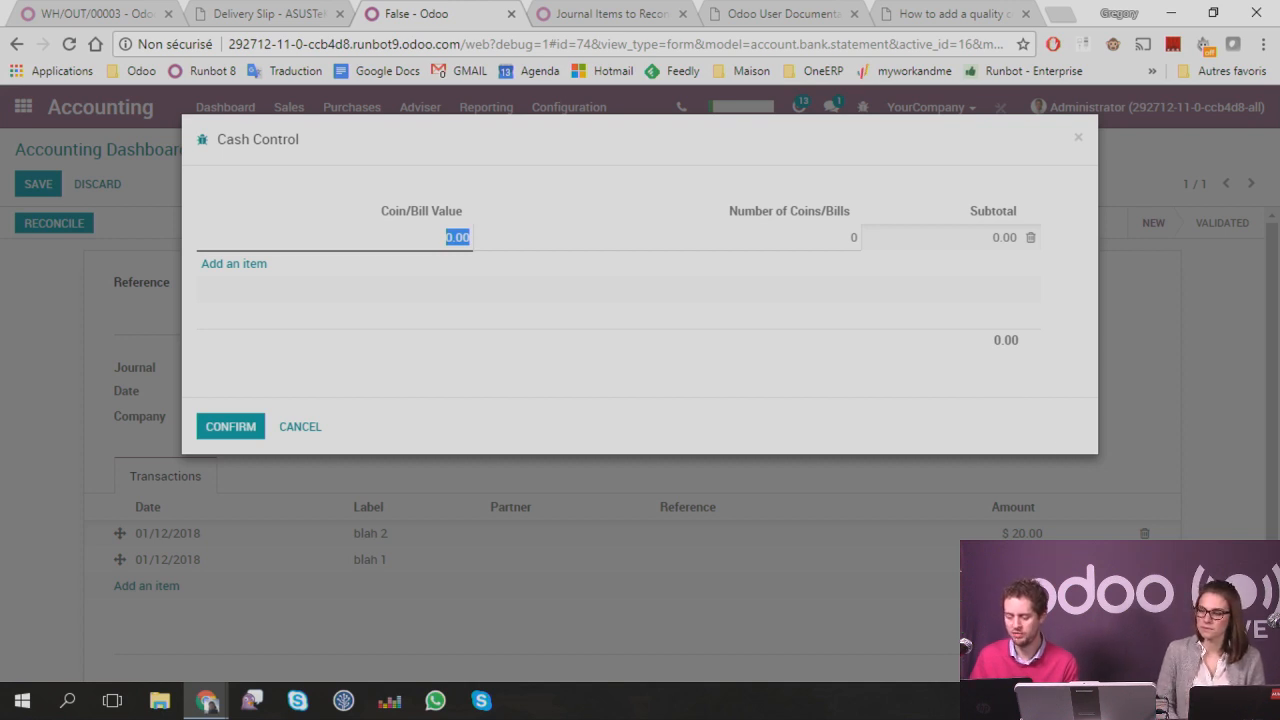
left_click(305, 426)
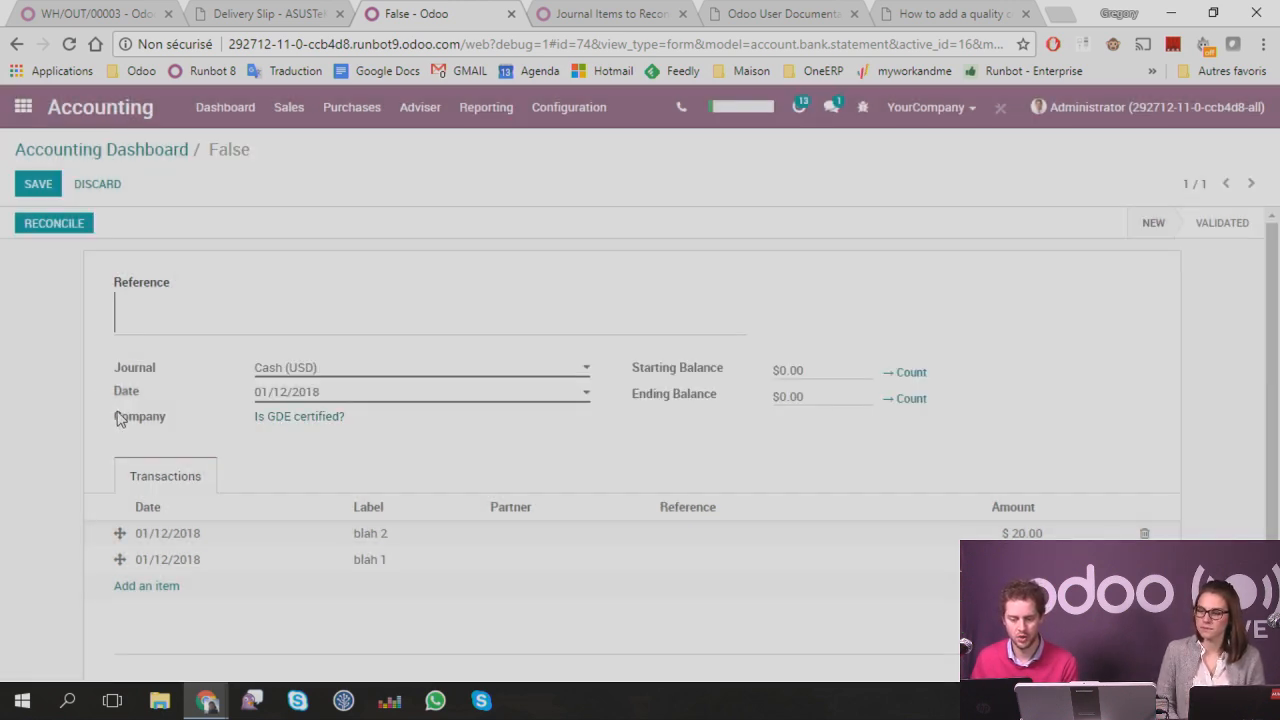
Step: Set the cash statement's ending balance to $10 and open the reconciliation of its transactions
scroll(119, 414, "down", 1)
left_click(861, 342)
left_click(663, 332)
type("10")
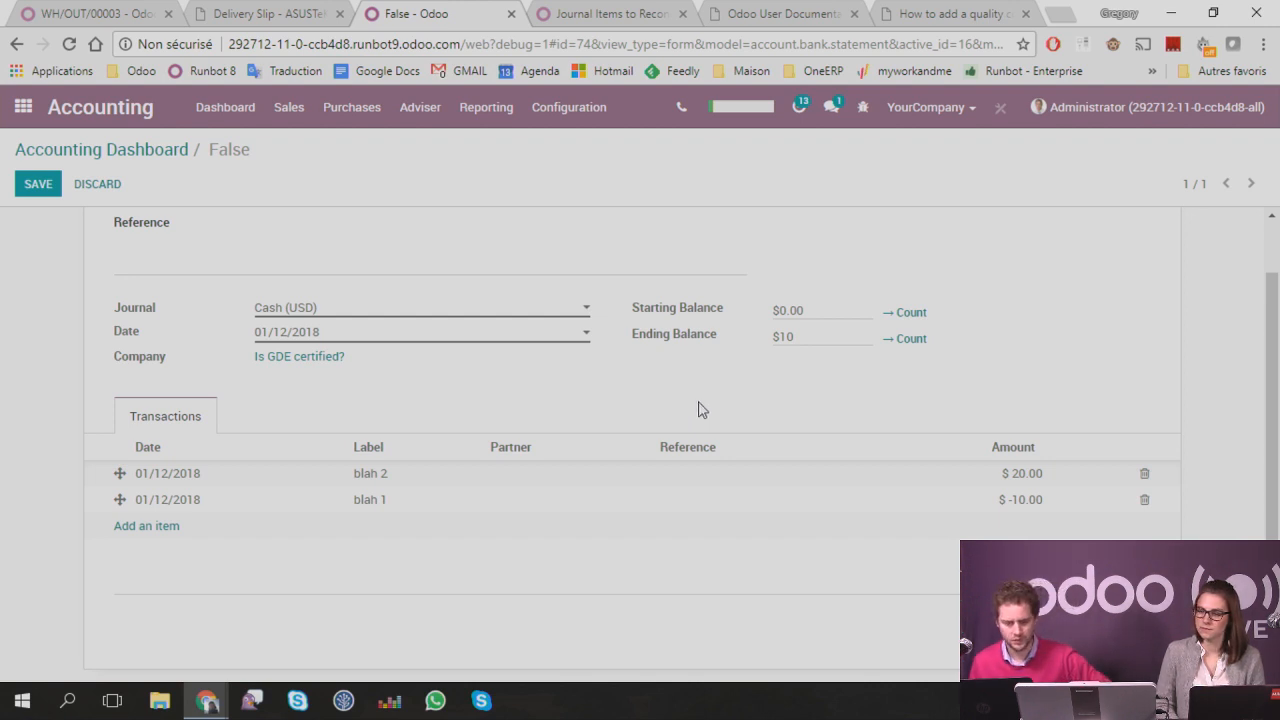
scroll(698, 408, "up", 1)
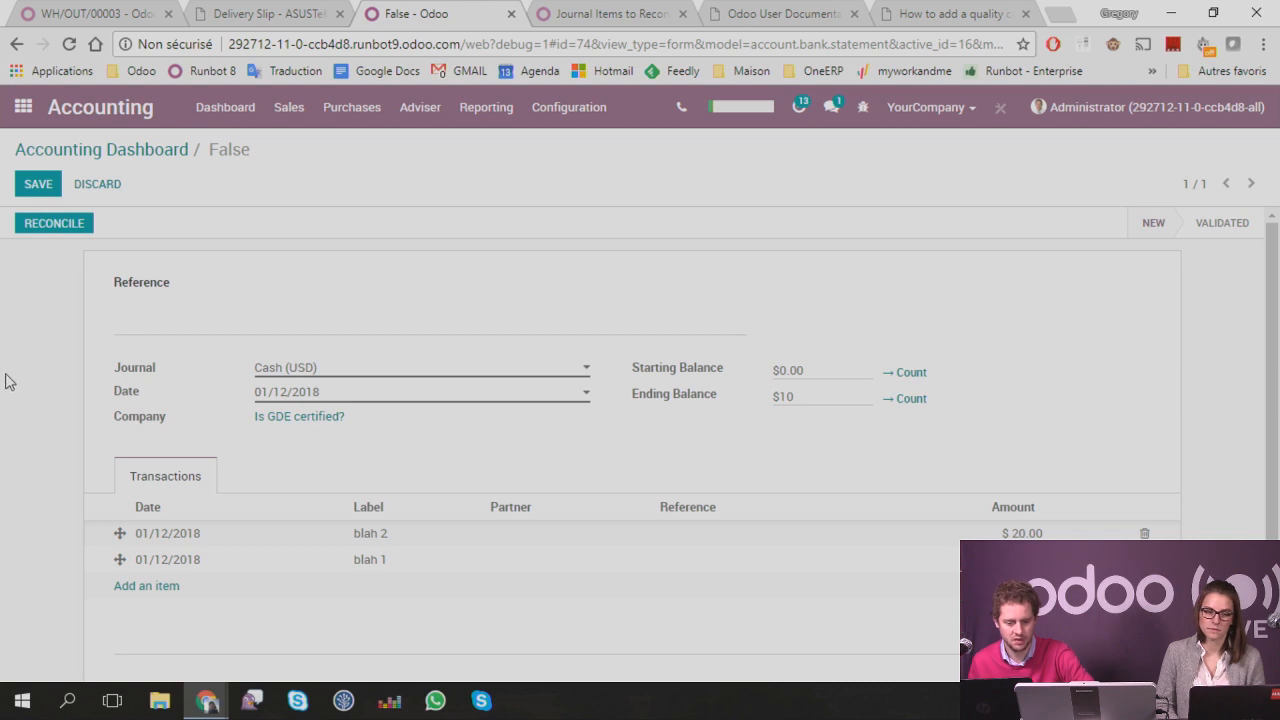
scroll(77, 500, "down", 1)
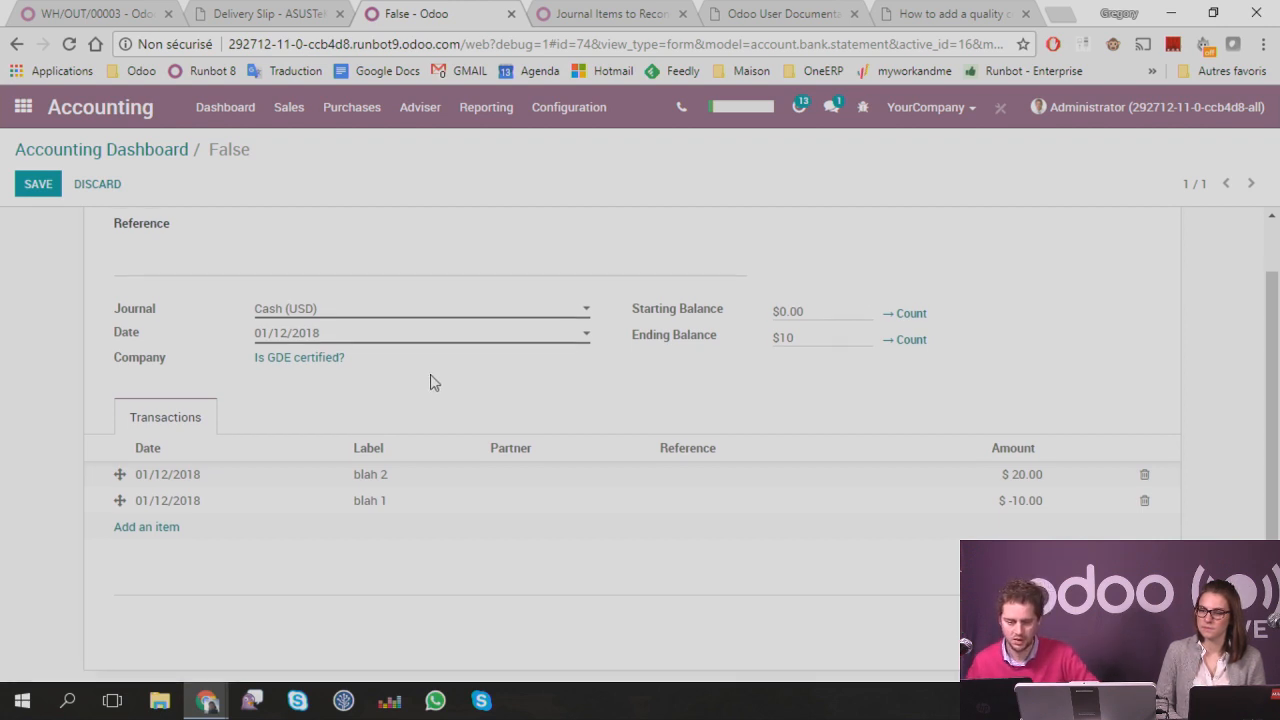
scroll(400, 360, "up", 1)
left_click(26, 224)
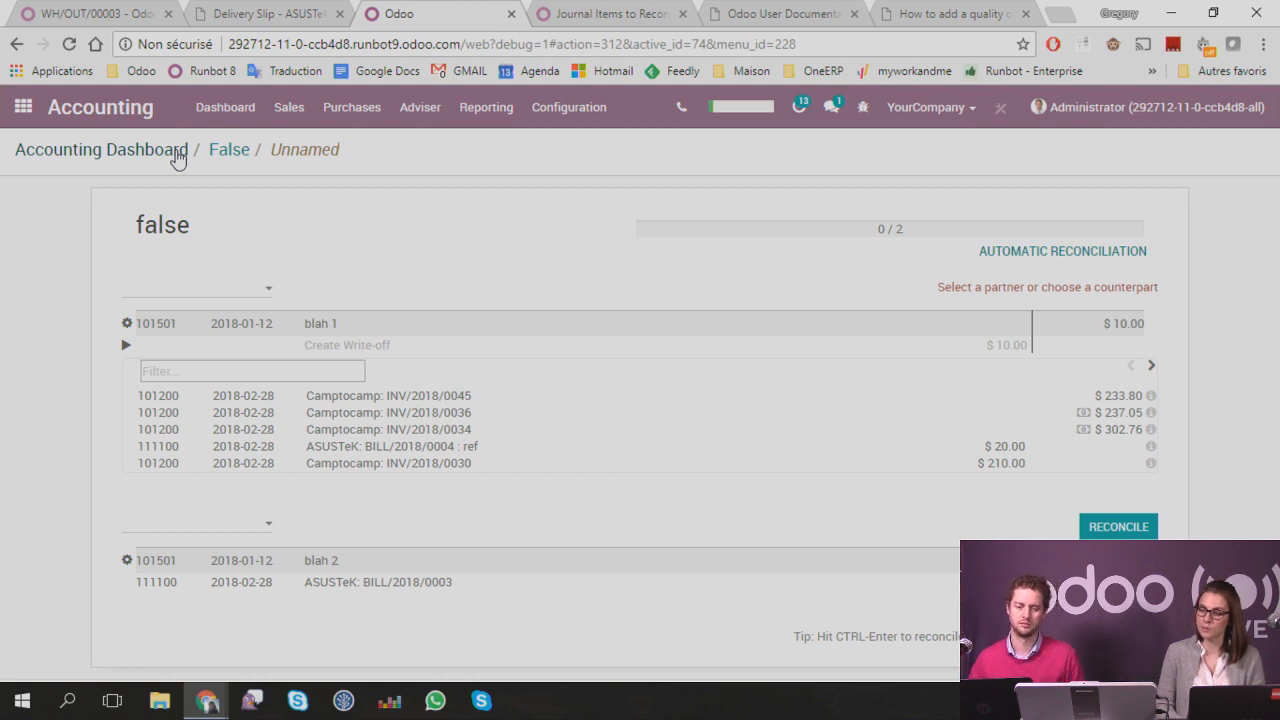
Step: Search the apps for "sorder", open the sales orders, switch to the quotations list and open SO119
left_click(30, 113)
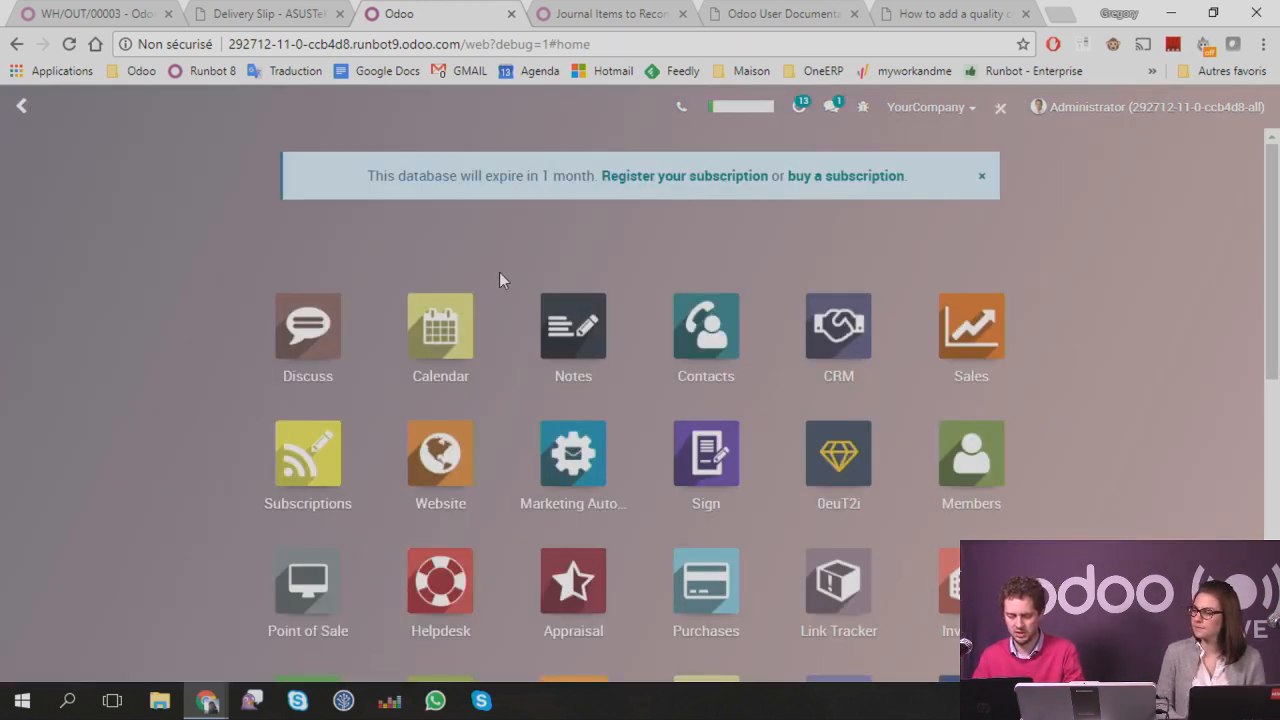
type("sorder")
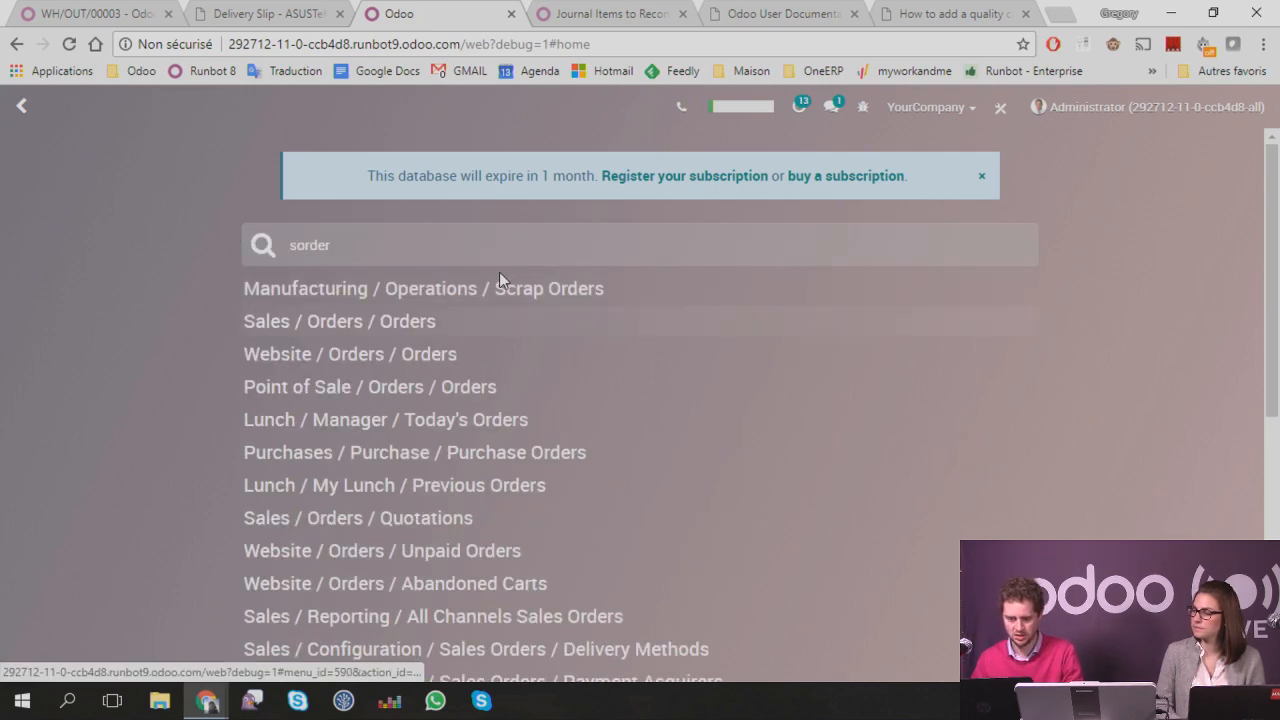
left_click(424, 310)
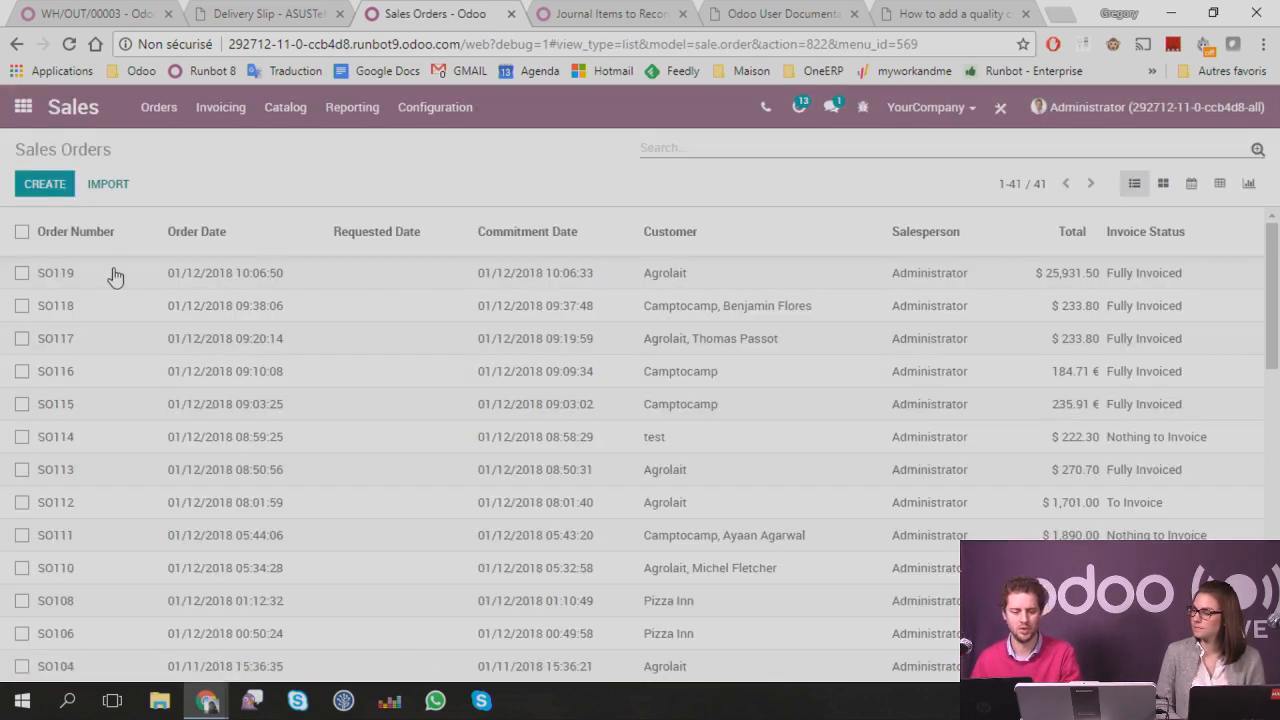
left_click(216, 119)
mouse_move(145, 110)
left_click(193, 153)
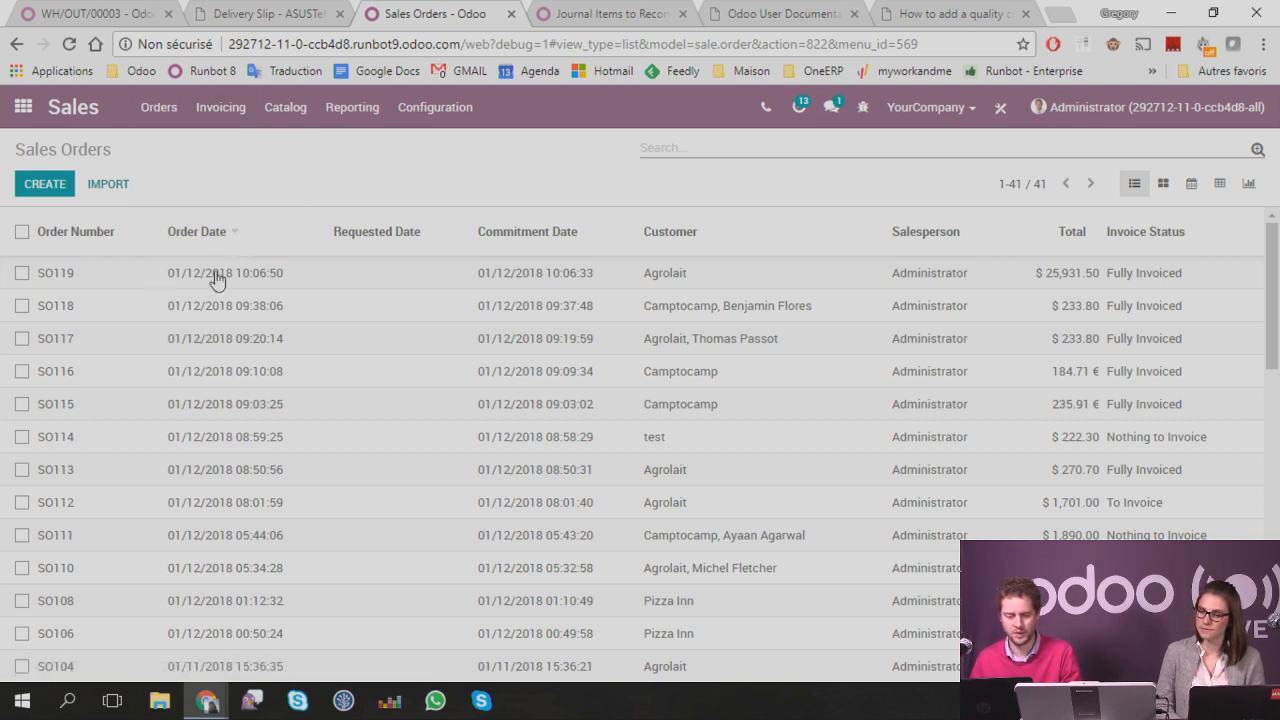
left_click(91, 261)
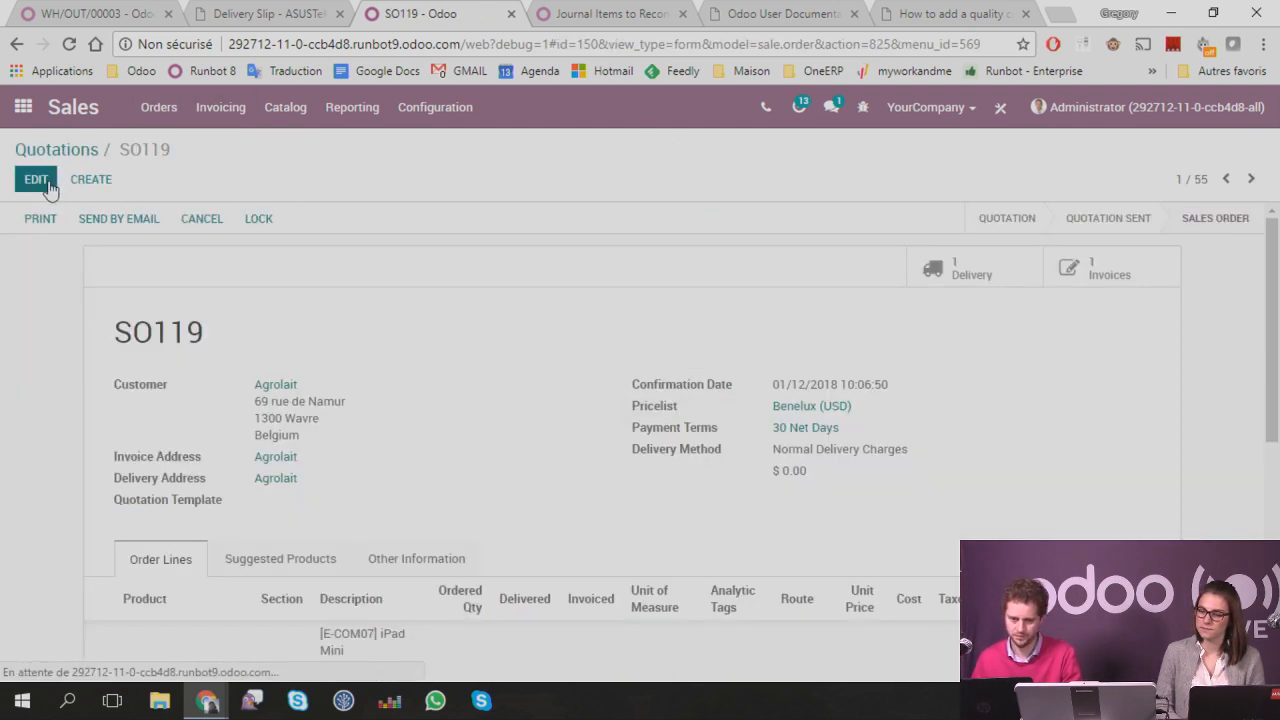
Step: Start editing order SO119 and examine the terms and conditions field below its order lines
left_click(40, 184)
scroll(63, 418, "down", 3)
scroll(63, 418, "down", 2)
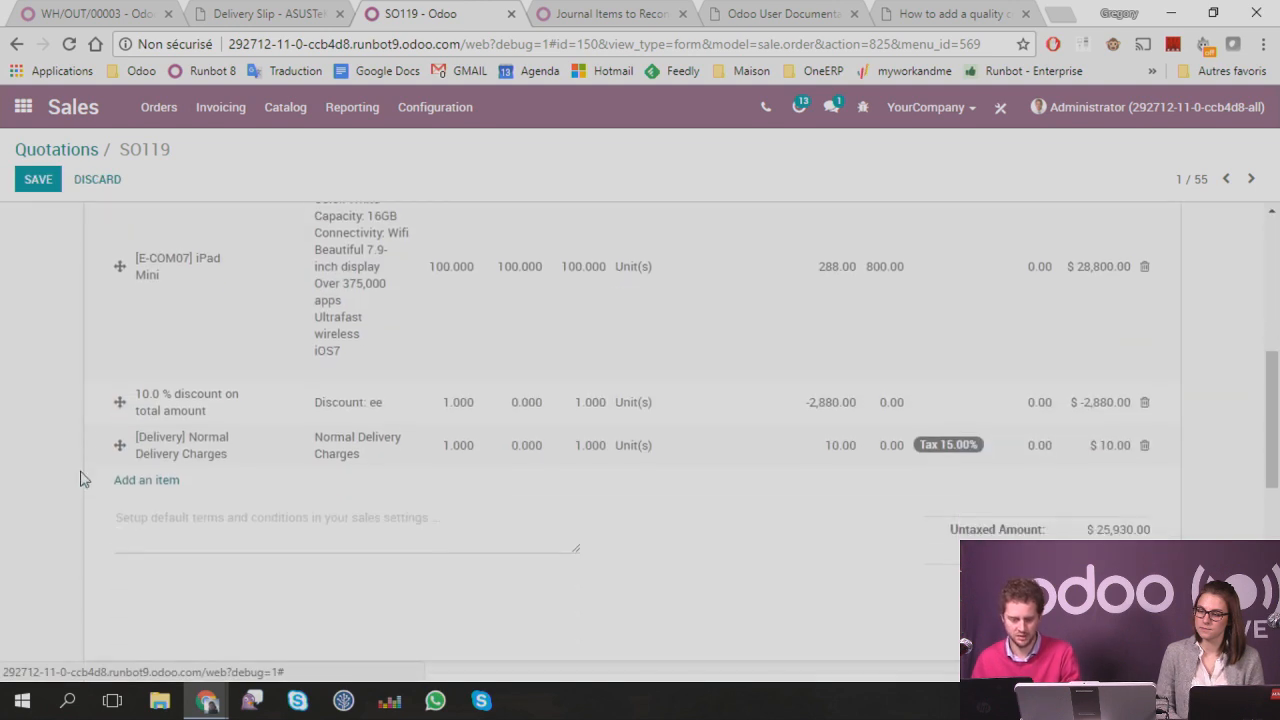
left_click(278, 521)
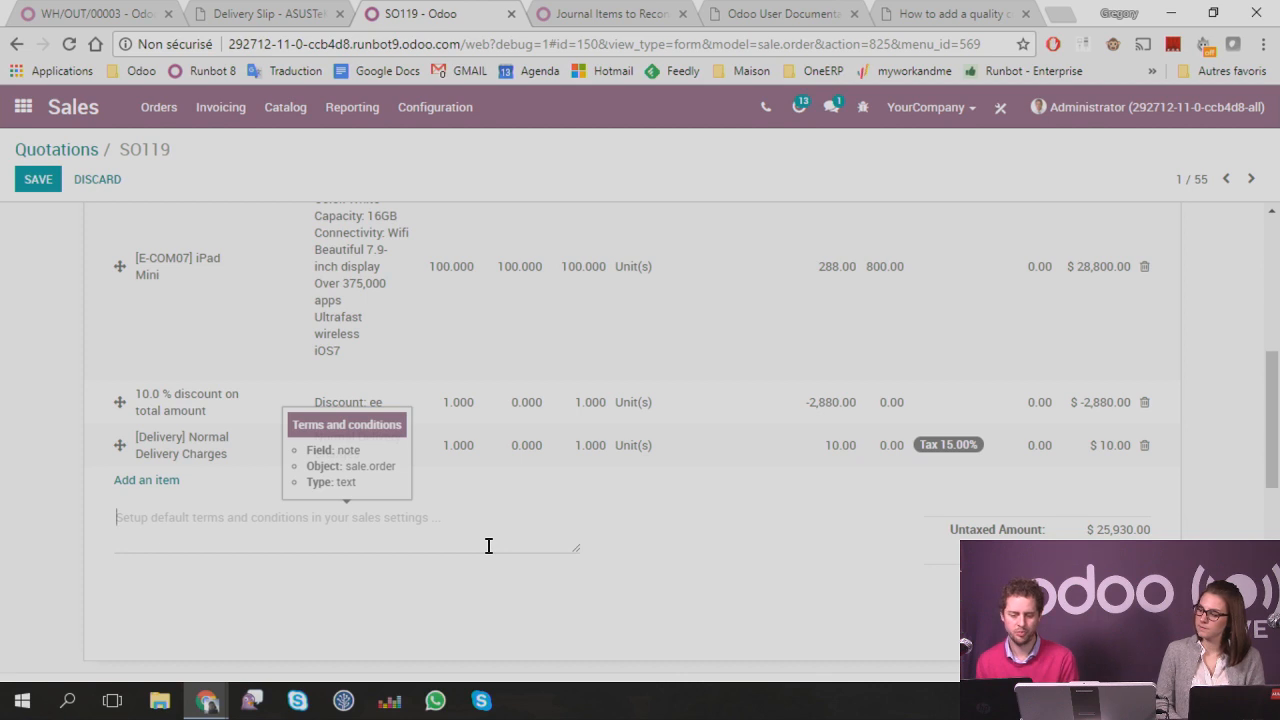
left_click(167, 479)
key("Escape")
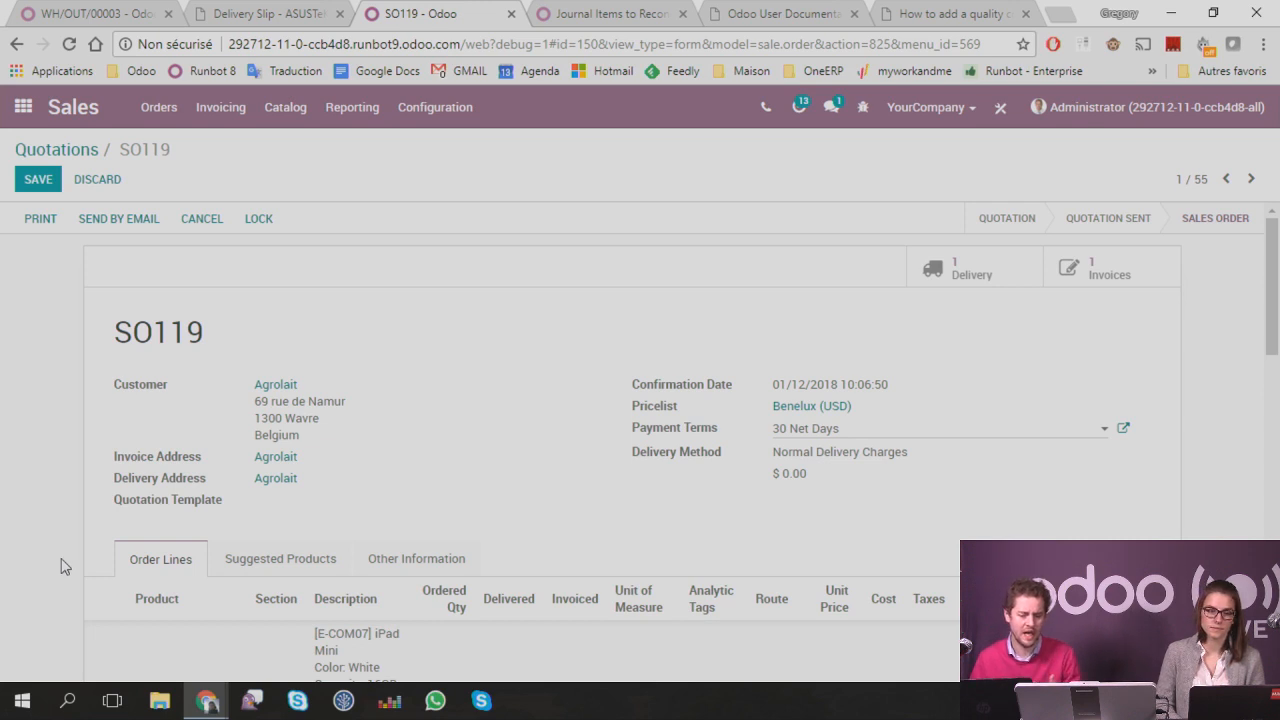
Step: Try adding placeholder text to the description of the iPad Mini order line, and close the line without saving
scroll(63, 562, "down", 5)
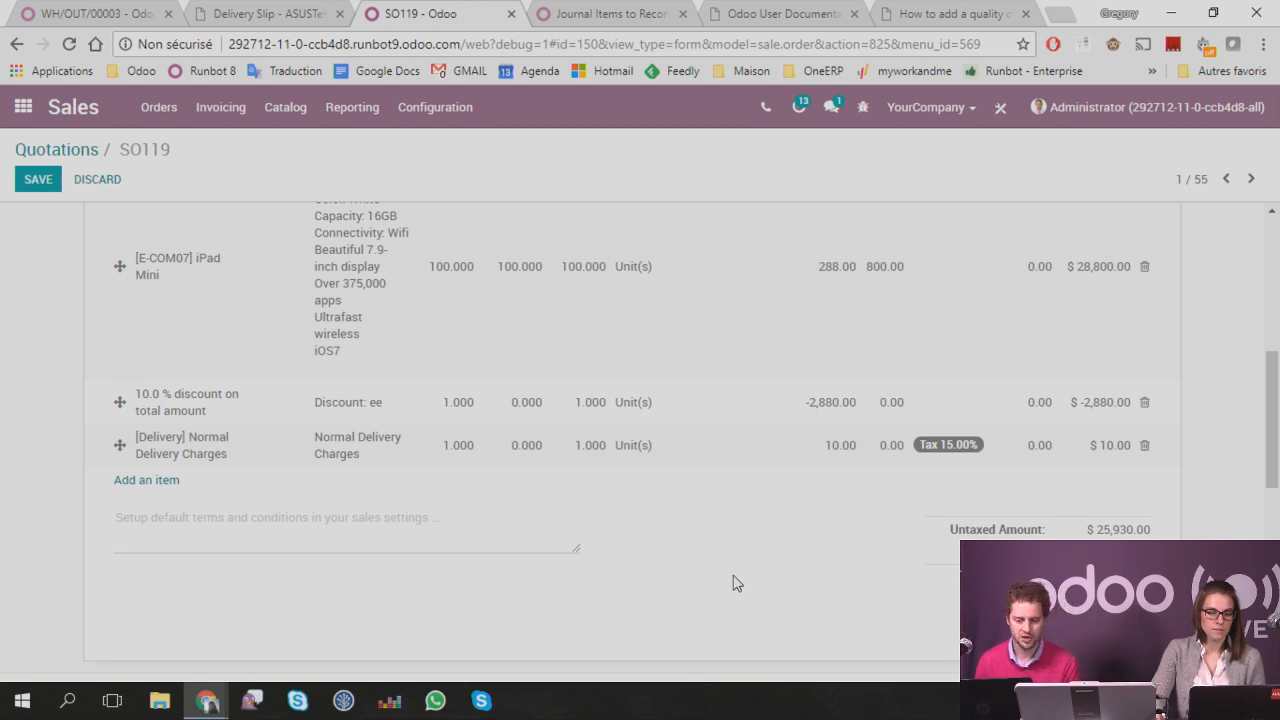
scroll(443, 486, "up", 2)
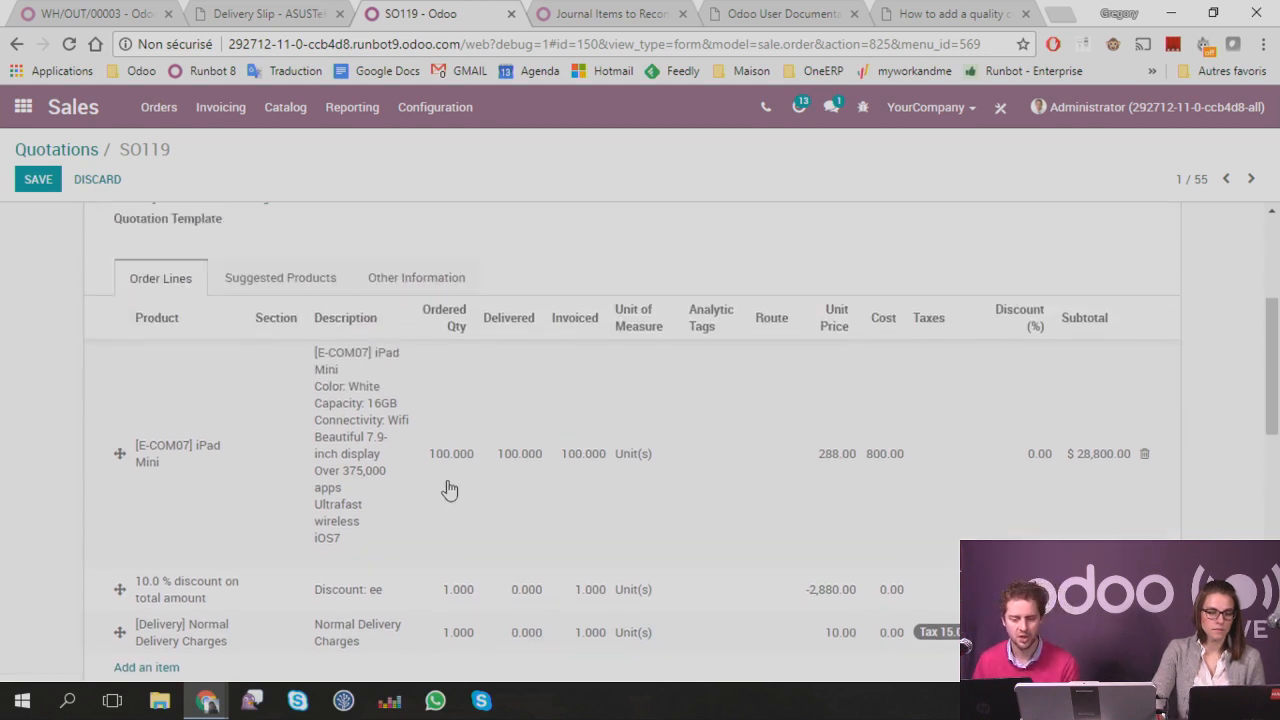
left_click(365, 445)
left_click(400, 522)
scroll(400, 522, "down", 4)
scroll(409, 354, "up", 3)
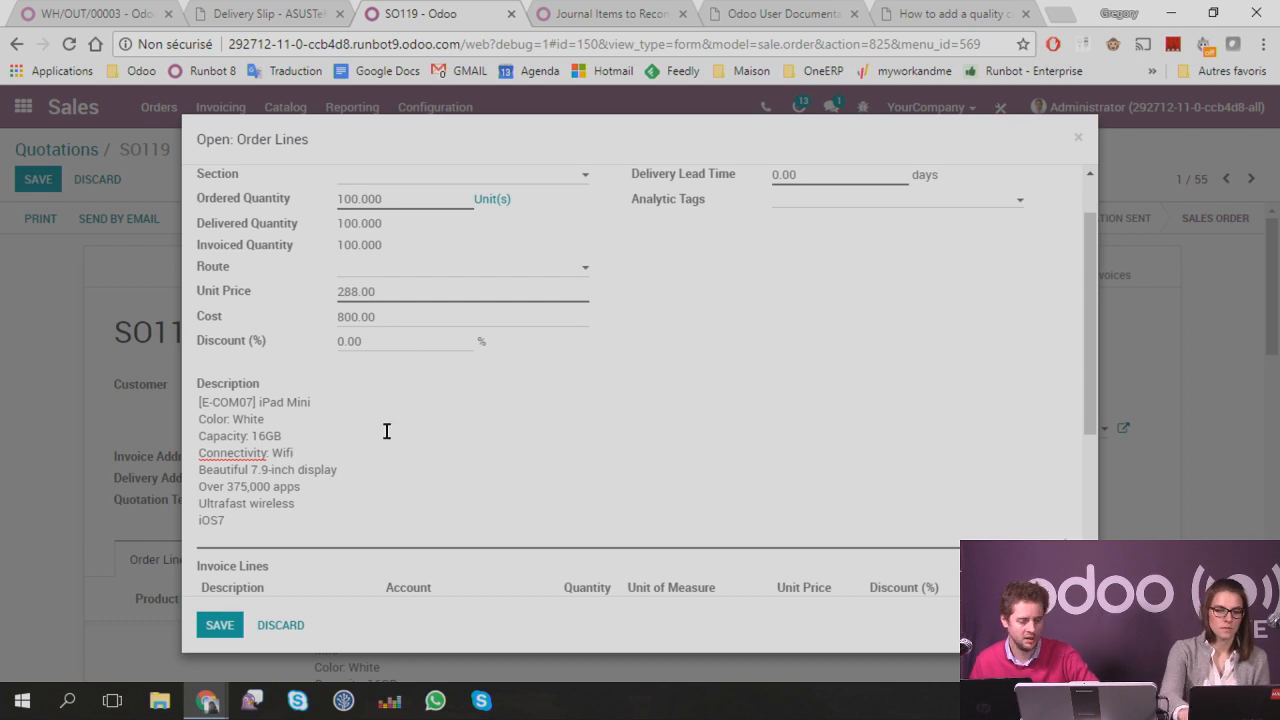
left_click(291, 531)
type("<sdfjklsdfjklsdfjklsdfjkljsdfjl")
key("Escape")
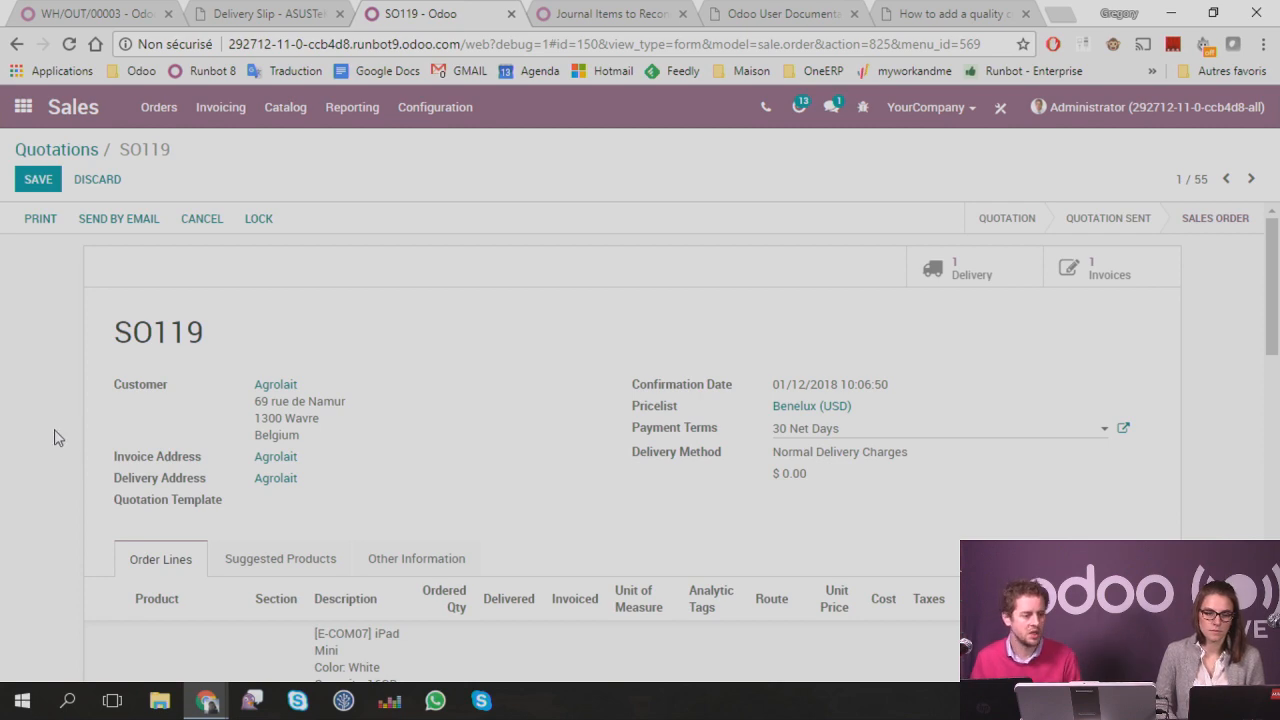
Step: Examine the order lines and the terms and conditions field of order SO119
scroll(55, 437, "down", 10)
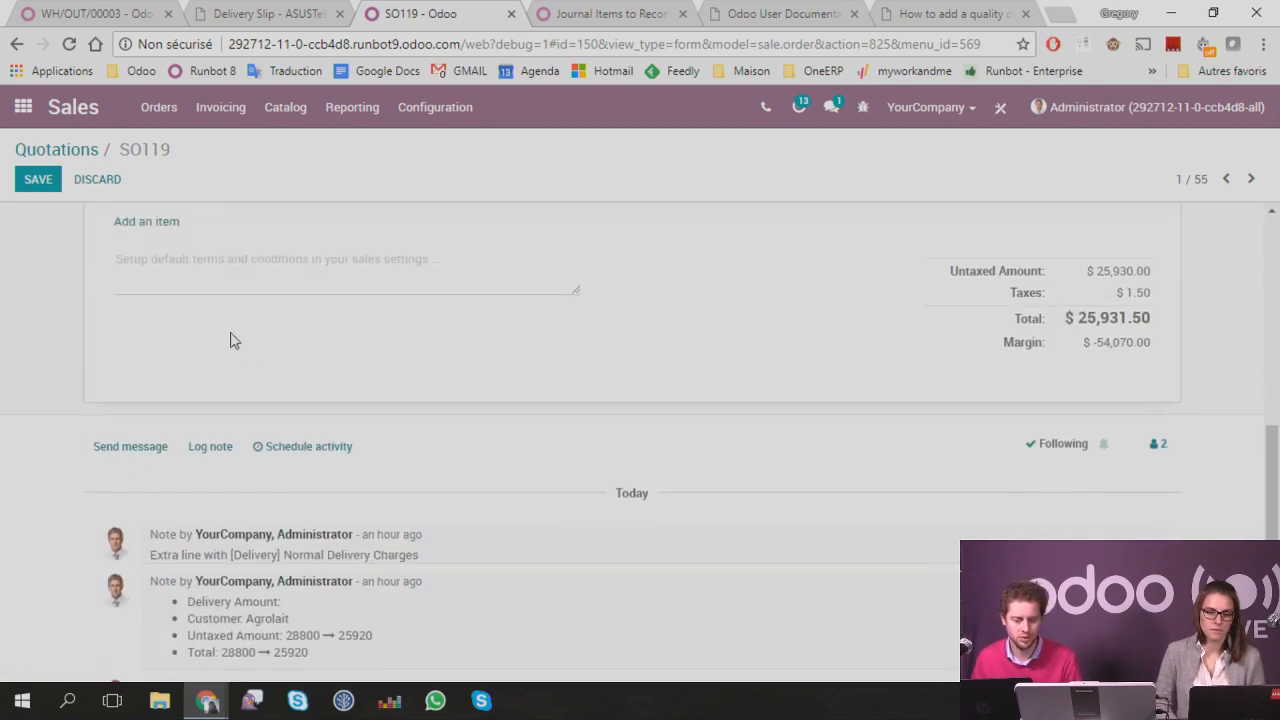
scroll(176, 350, "up", 1)
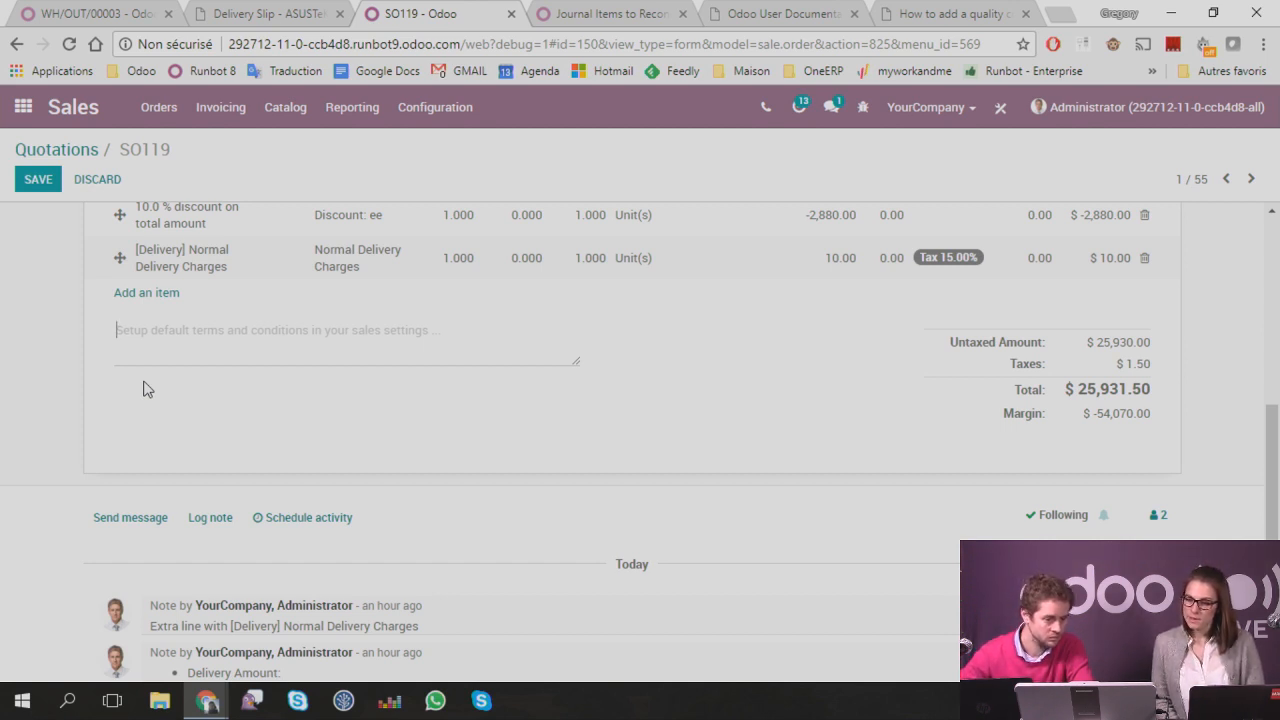
scroll(143, 389, "up", 3)
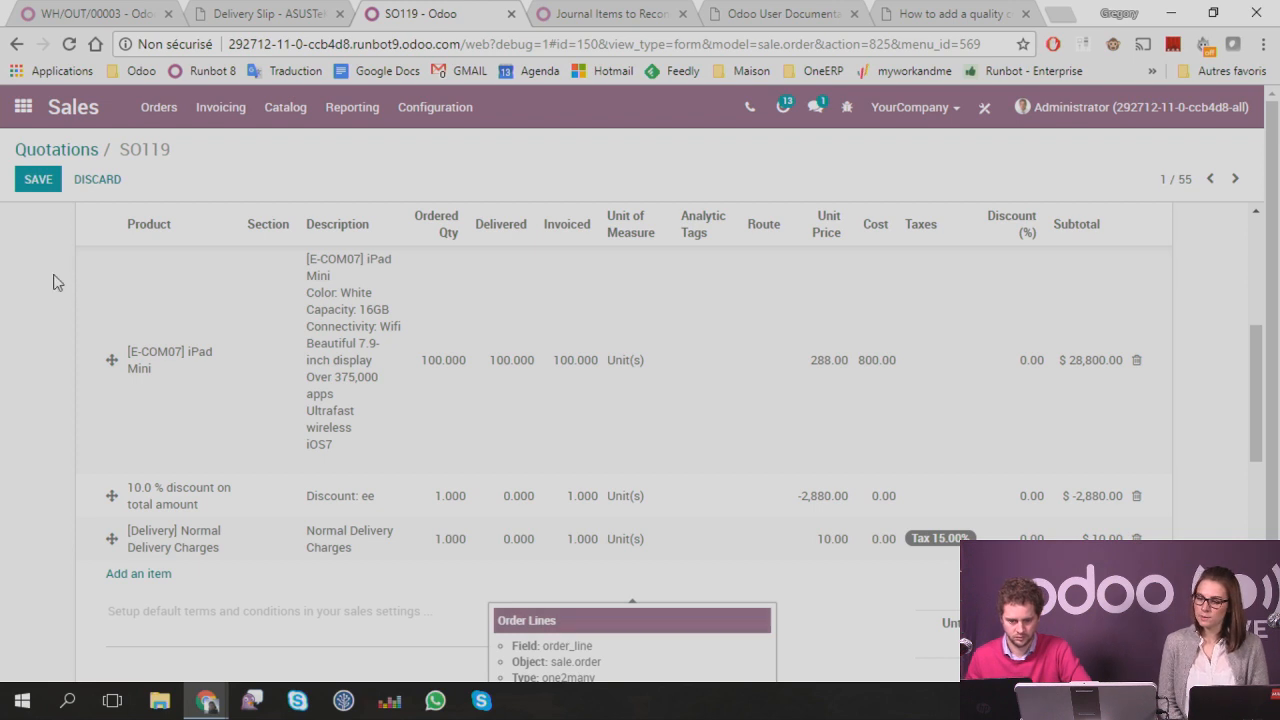
Step: Open the sales settings and review the Quotations & Orders options
left_click(440, 107)
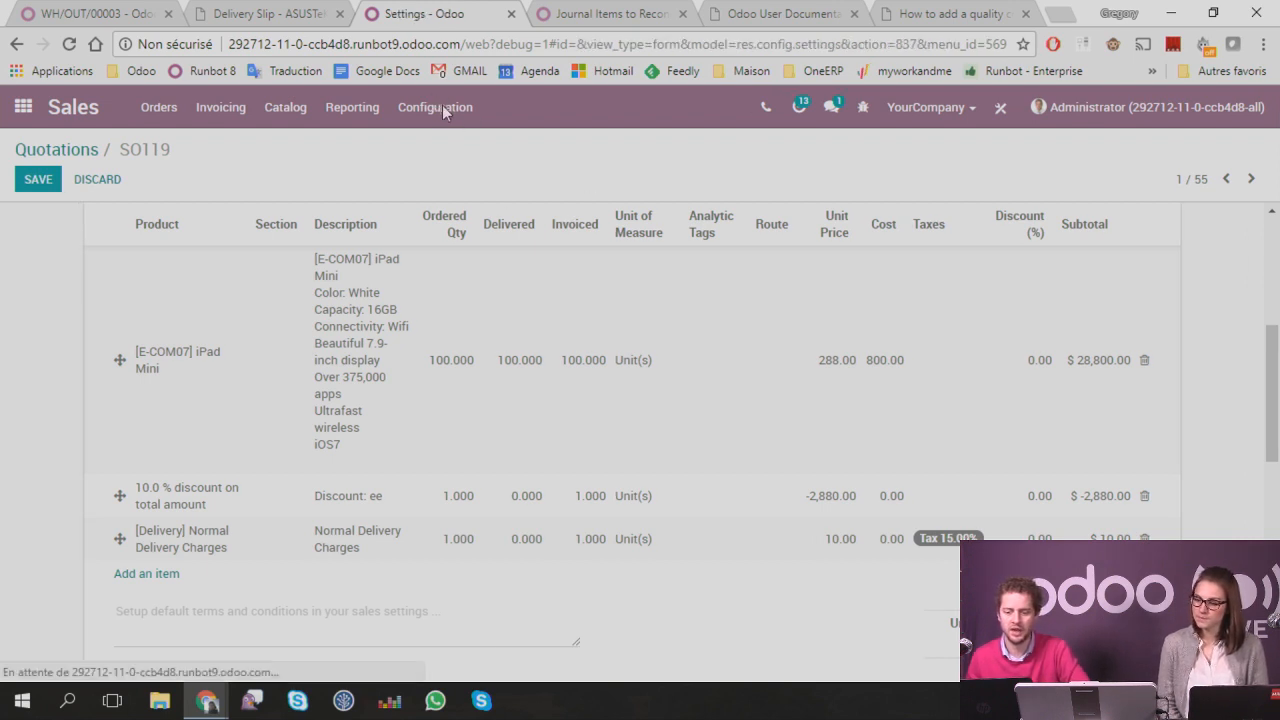
left_click(442, 107)
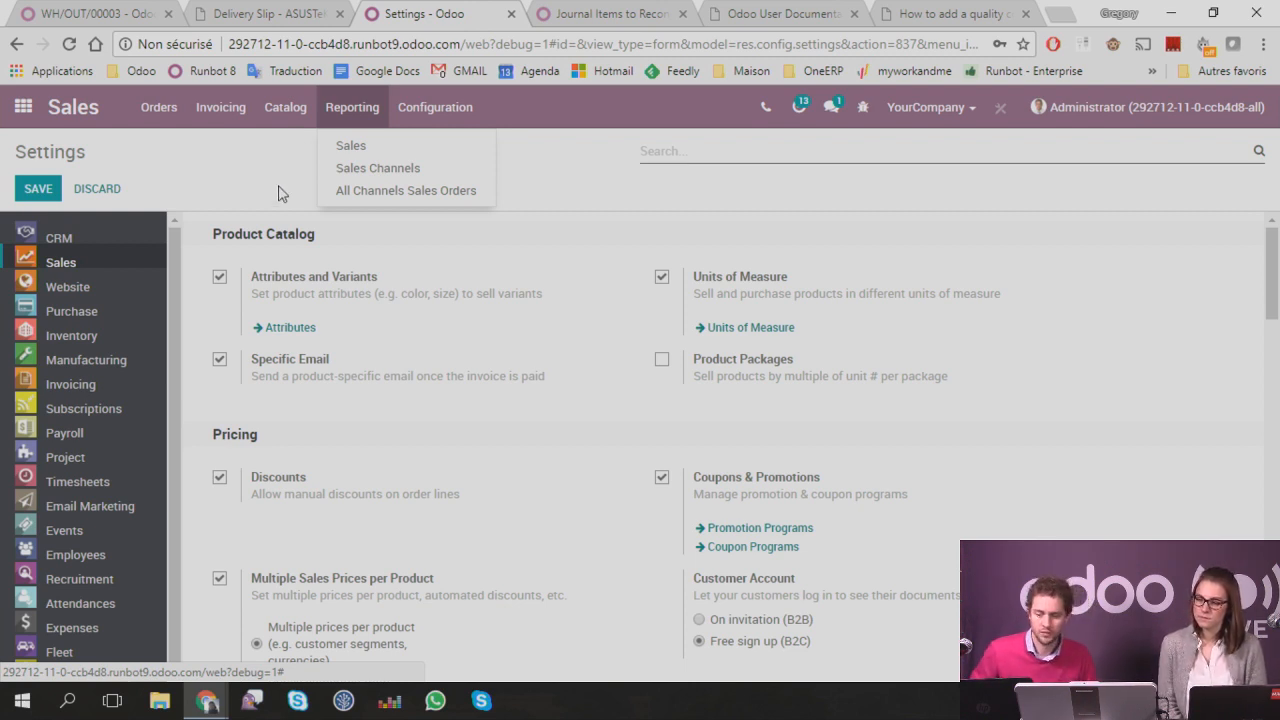
mouse_move(230, 120)
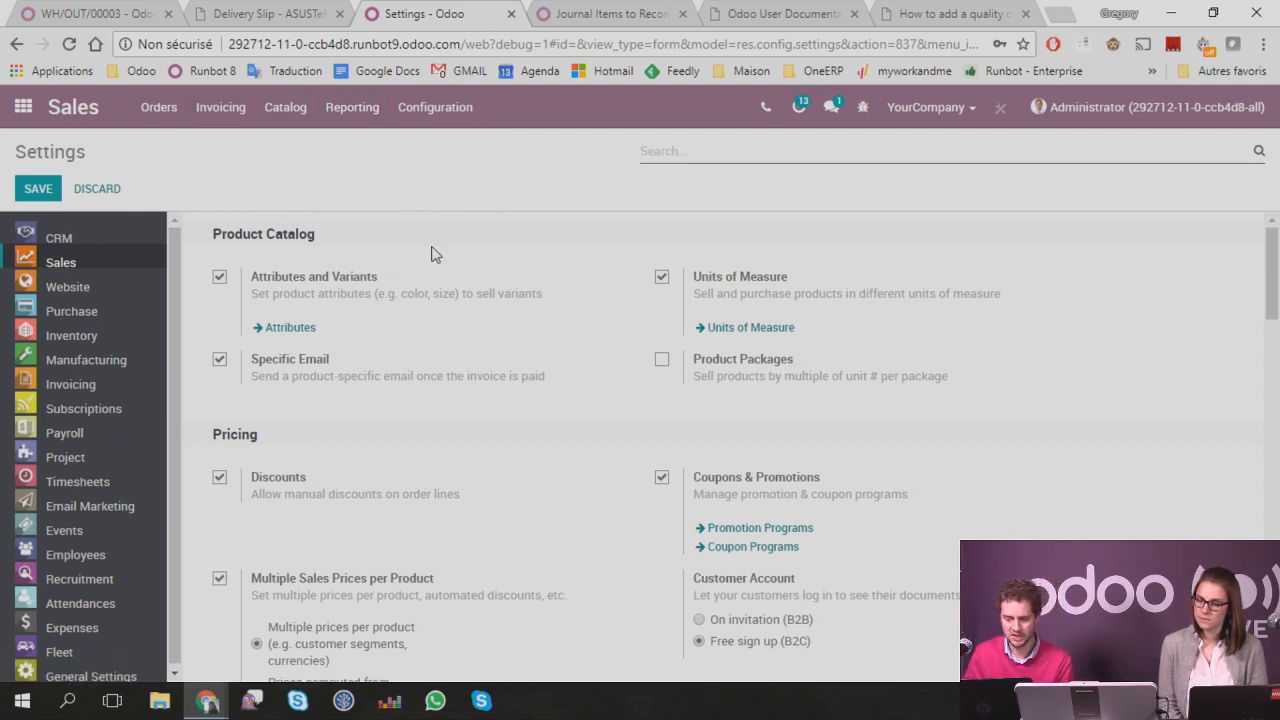
scroll(432, 245, "down", 2)
scroll(527, 335, "down", 4)
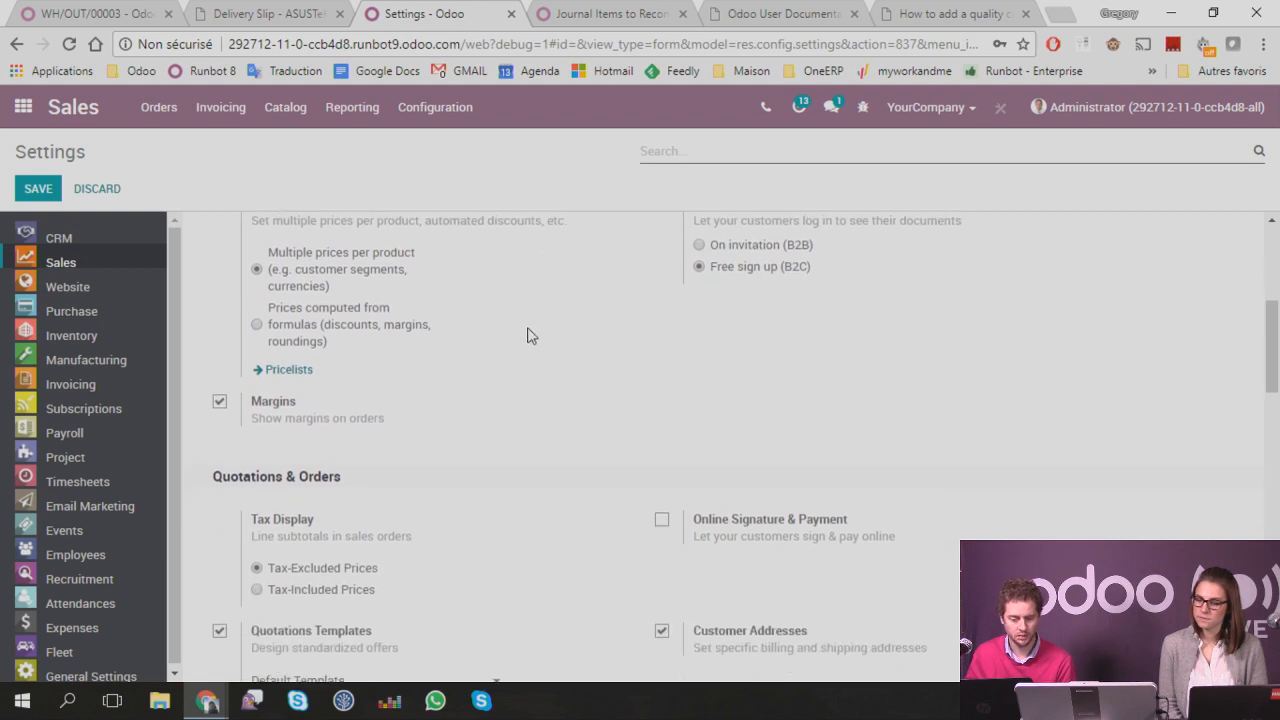
scroll(530, 337, "down", 1)
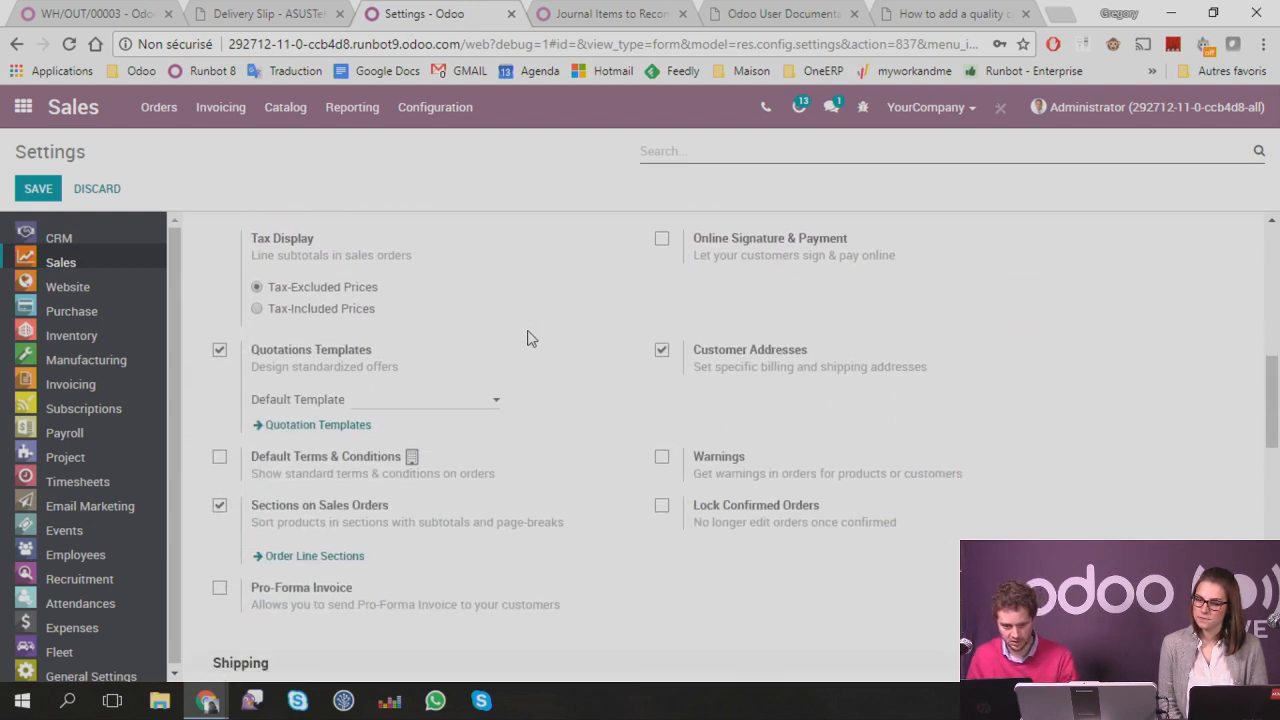
Step: Search the settings page for "sect" and open a blank form for a new order line section
key("ctrl+f")
type("sect")
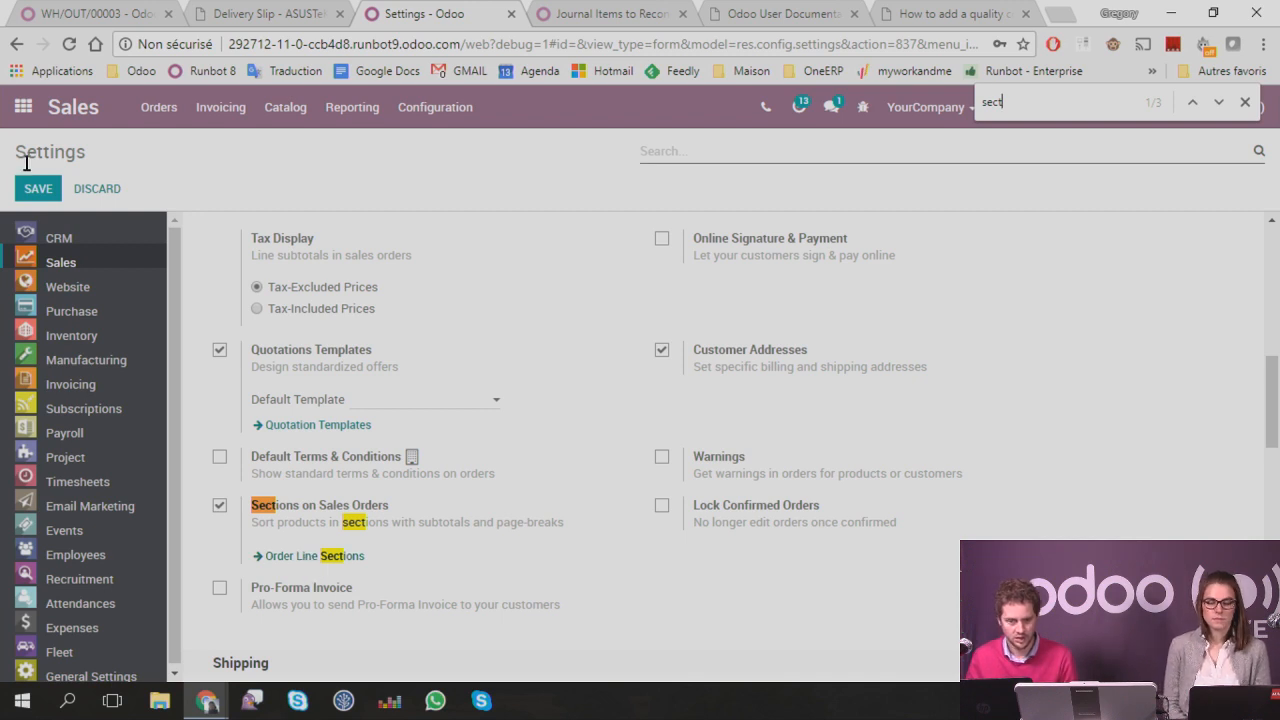
left_click(300, 555)
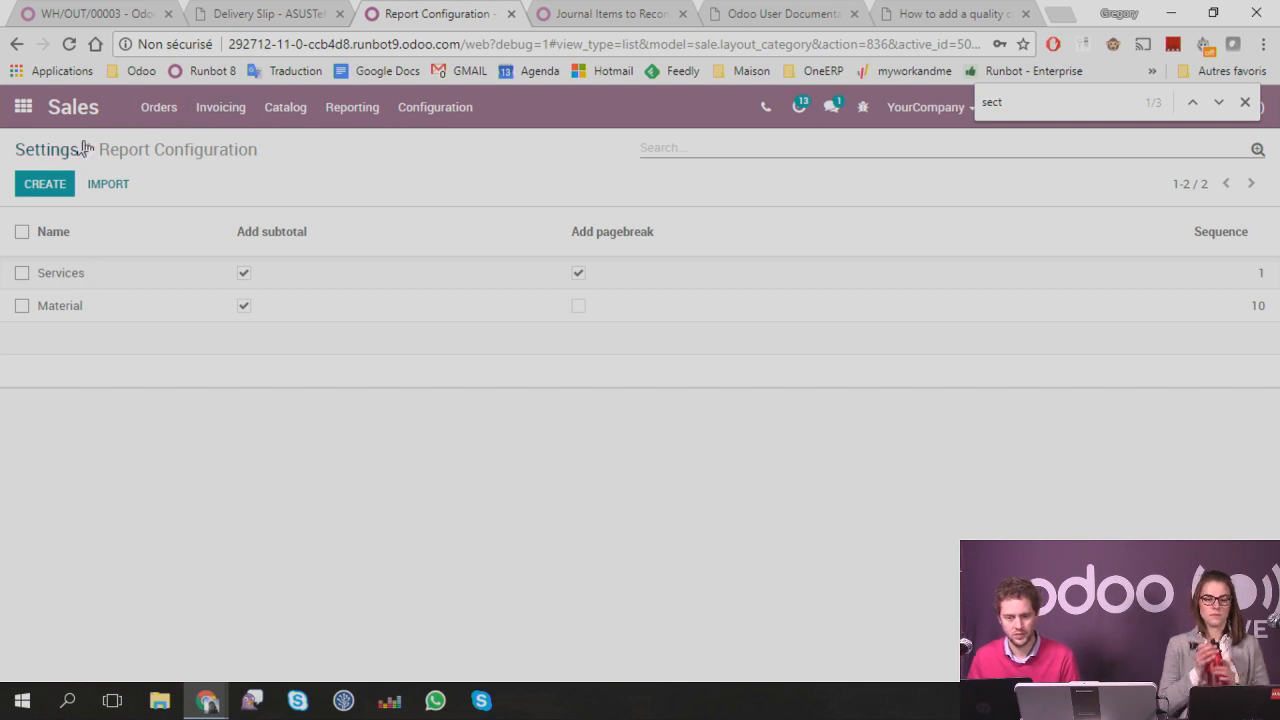
left_click(46, 188)
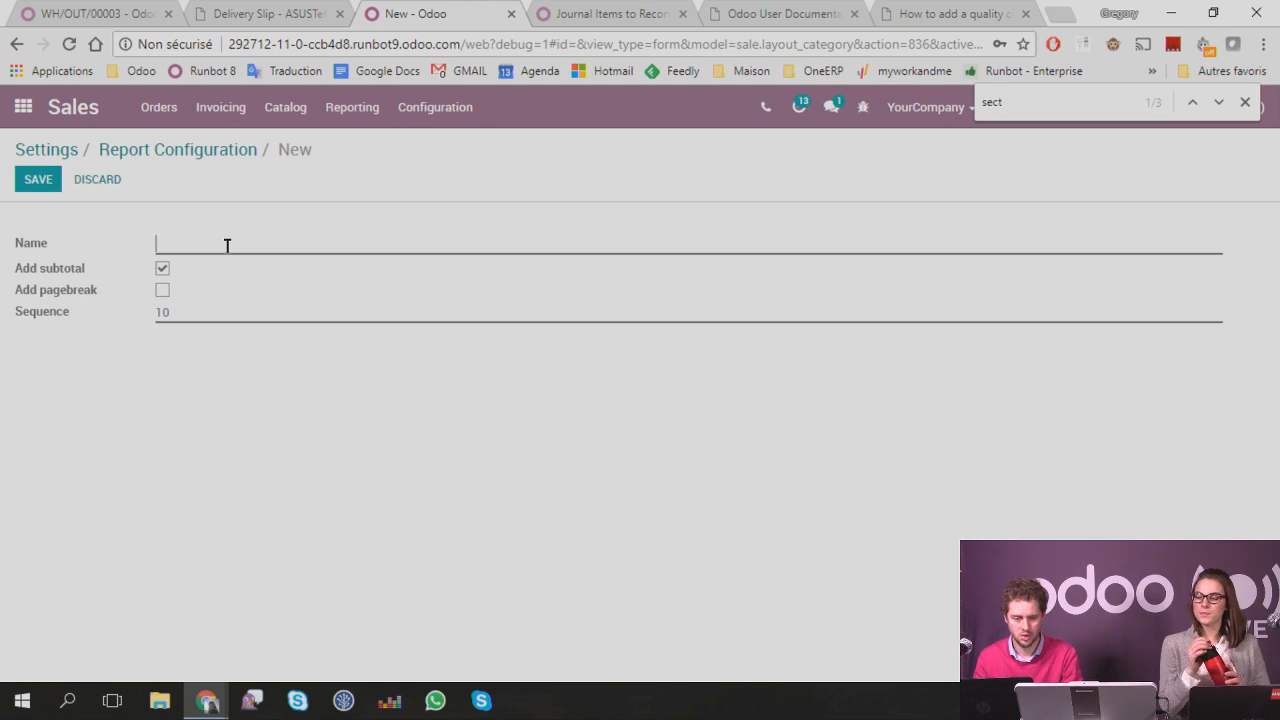
Step: Leave the section form unsaved, return to the quotations list and open order SO119 for editing
left_click(160, 110)
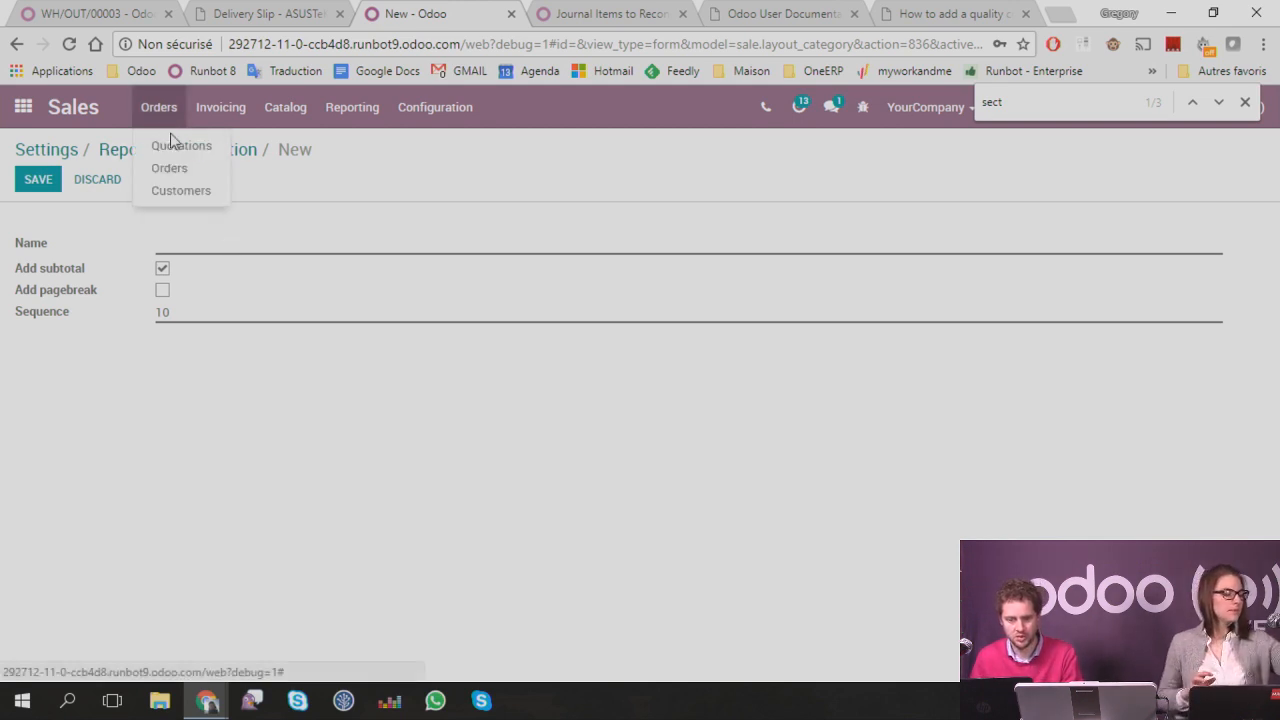
left_click(190, 162)
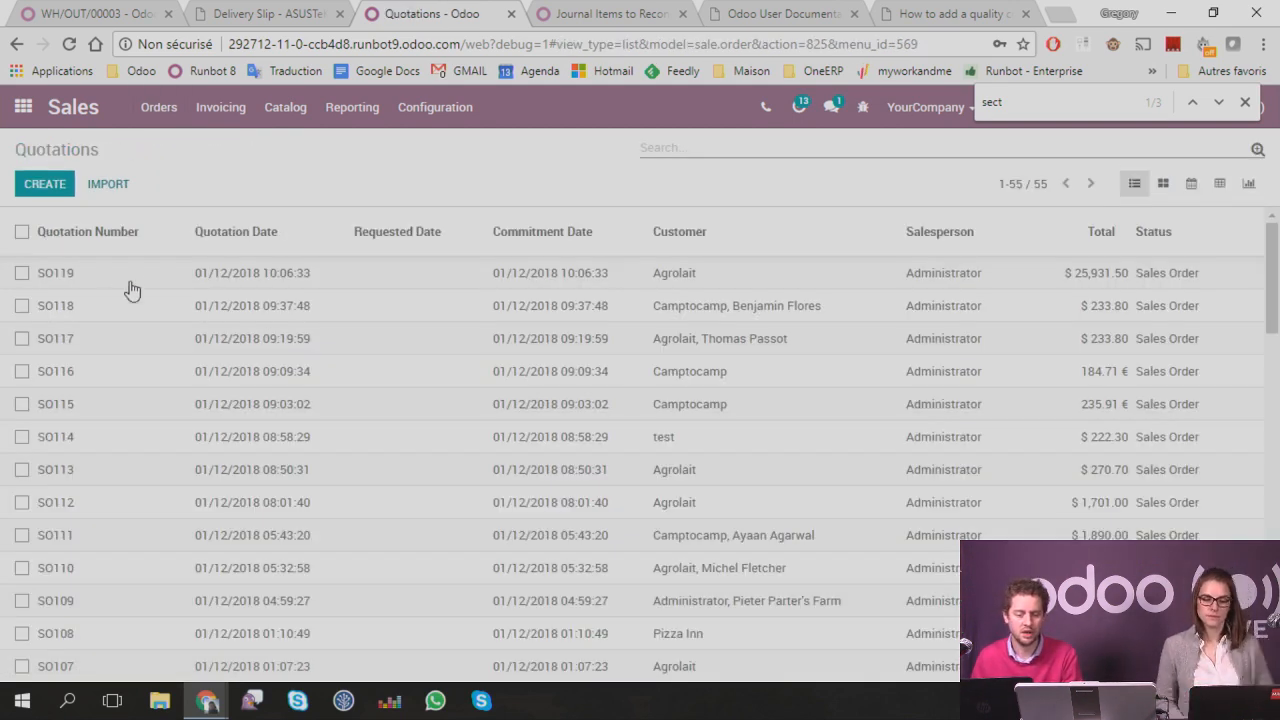
left_click(137, 288)
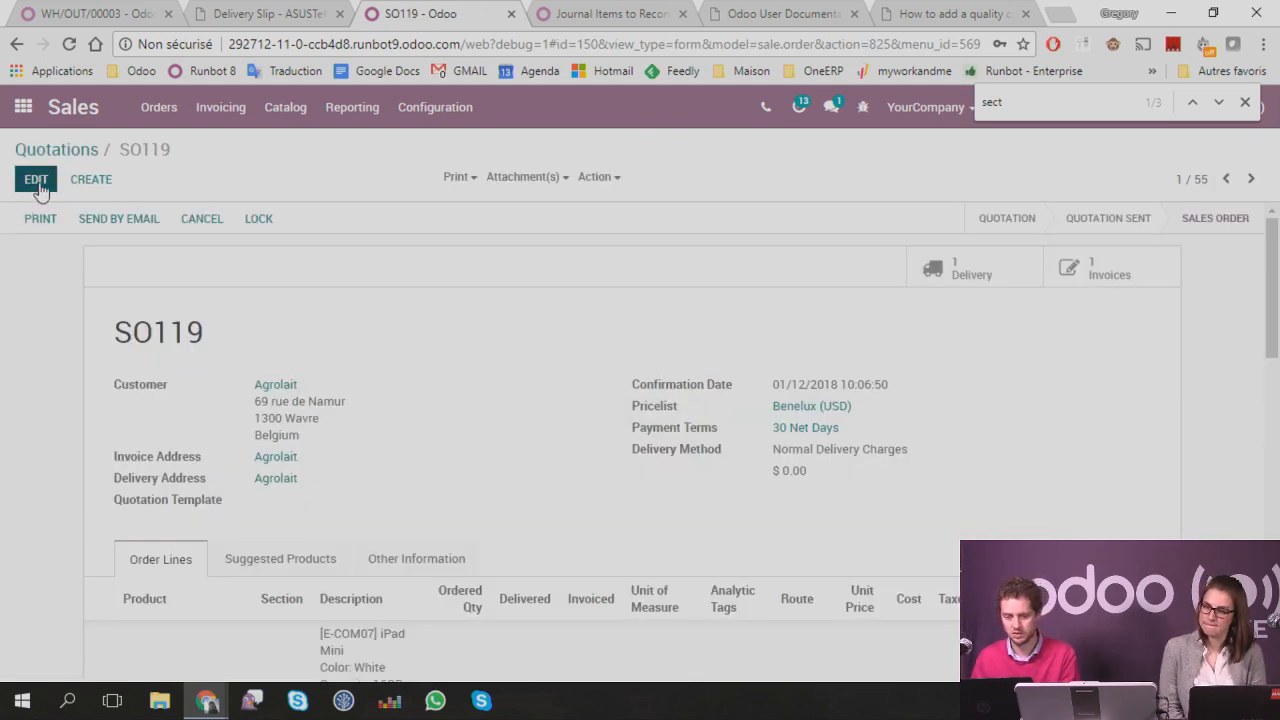
left_click(37, 186)
Step: Append "What is included: blah blah blah" to the iPad Mini order line's description, after a blank line, and save the line
scroll(234, 457, "down", 4)
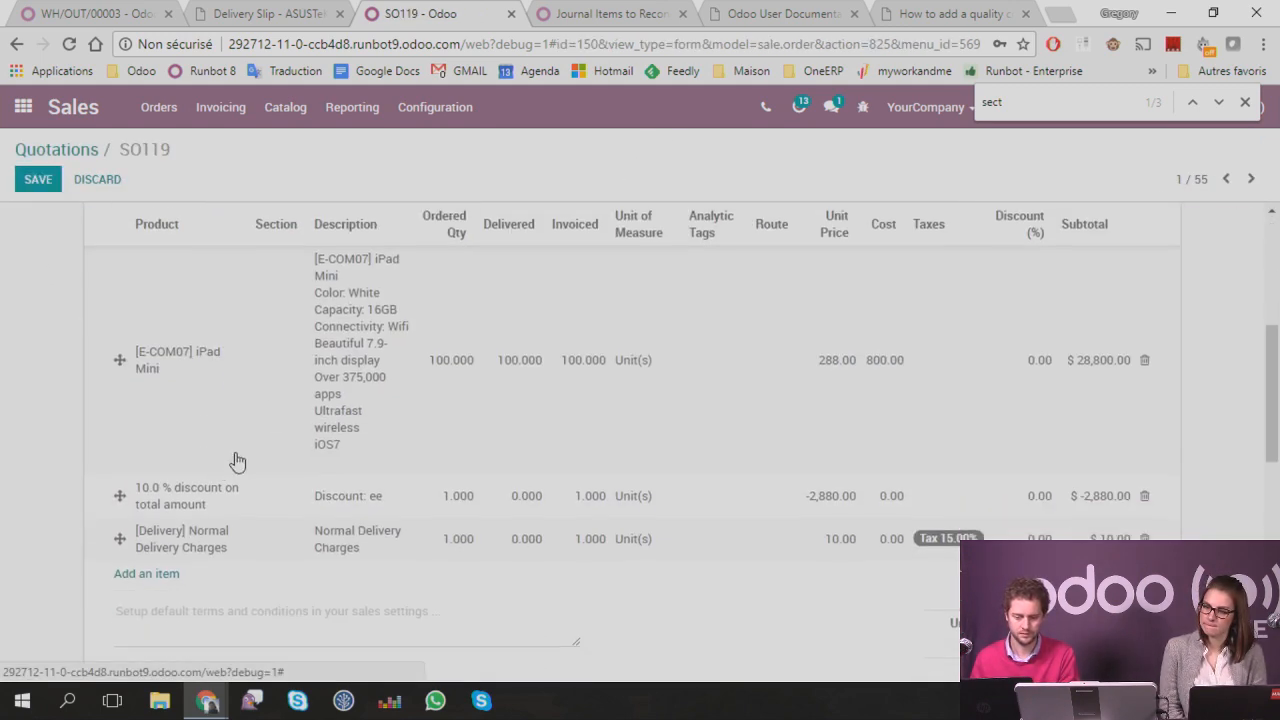
left_click(324, 385)
scroll(405, 385, "down", 2)
left_click(350, 419)
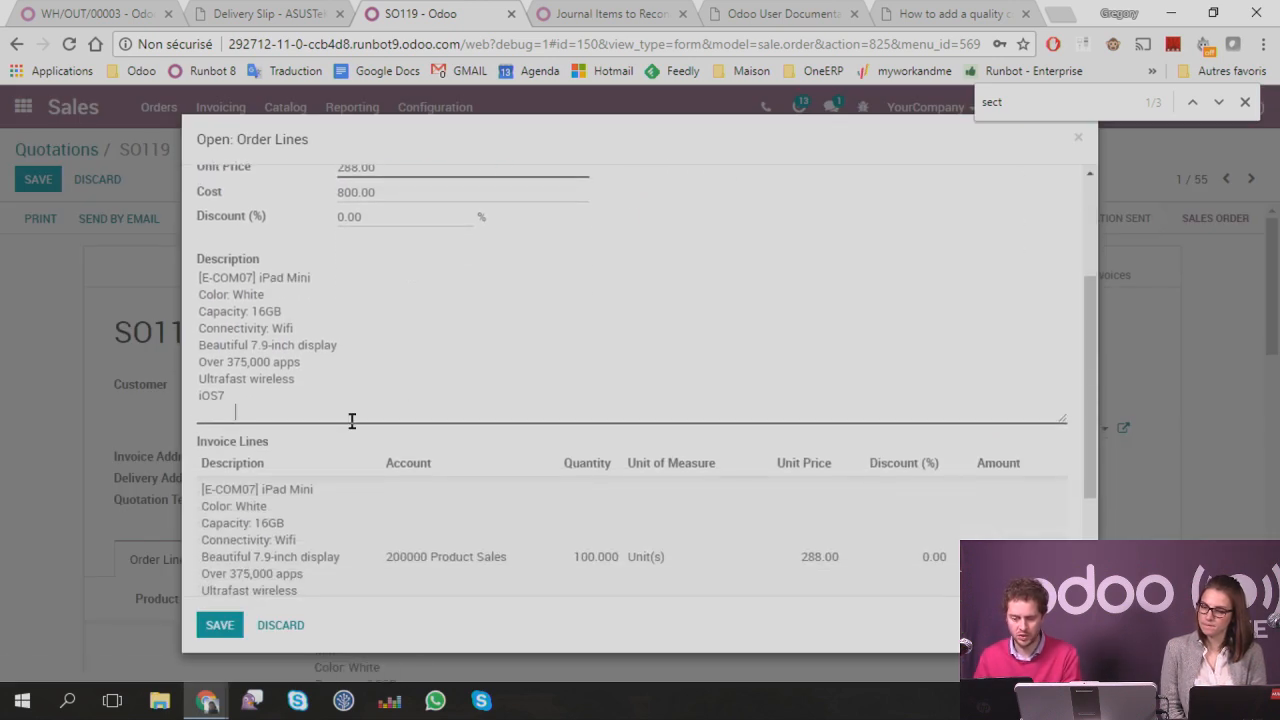
key("Return")
key("Return")
type("What is included : blah blah blah")
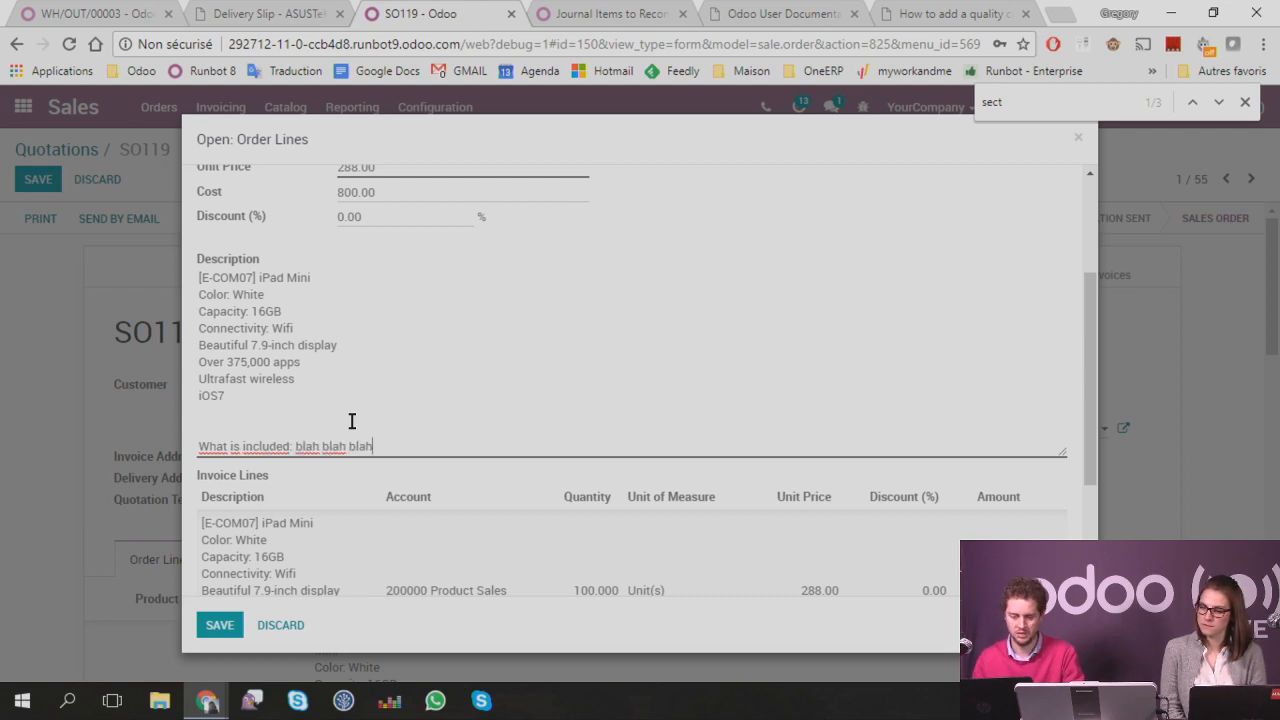
left_click(219, 625)
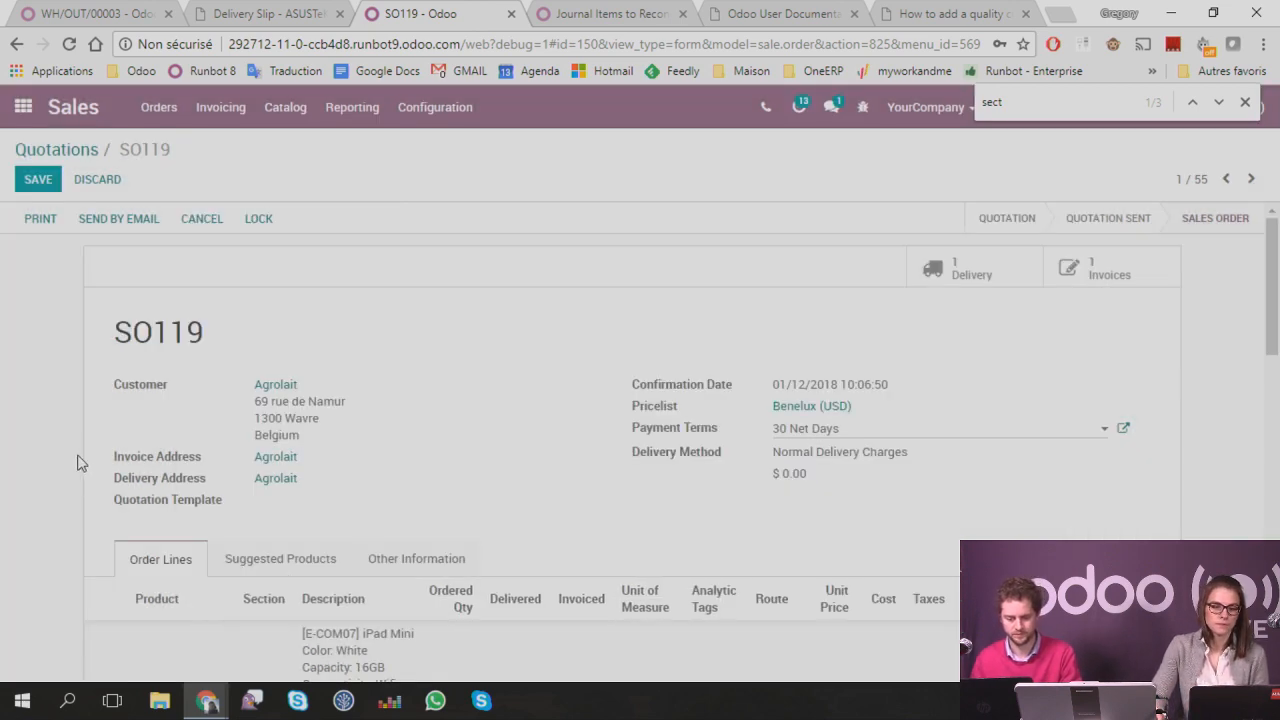
Step: Save sales order SO119, generate its Quotation / Order PDF, and highlight the "What is included: blah blah blah" line in it
scroll(80, 468, "down", 5)
scroll(251, 337, "up", 4)
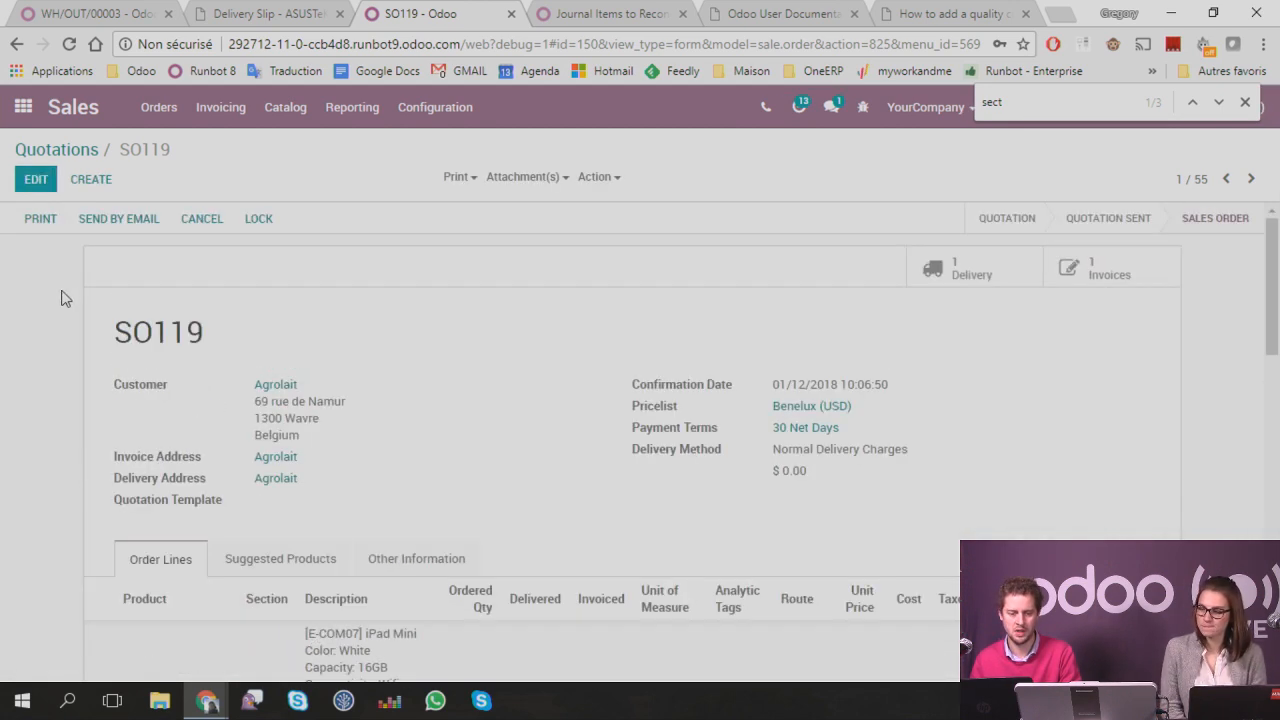
left_click(472, 182)
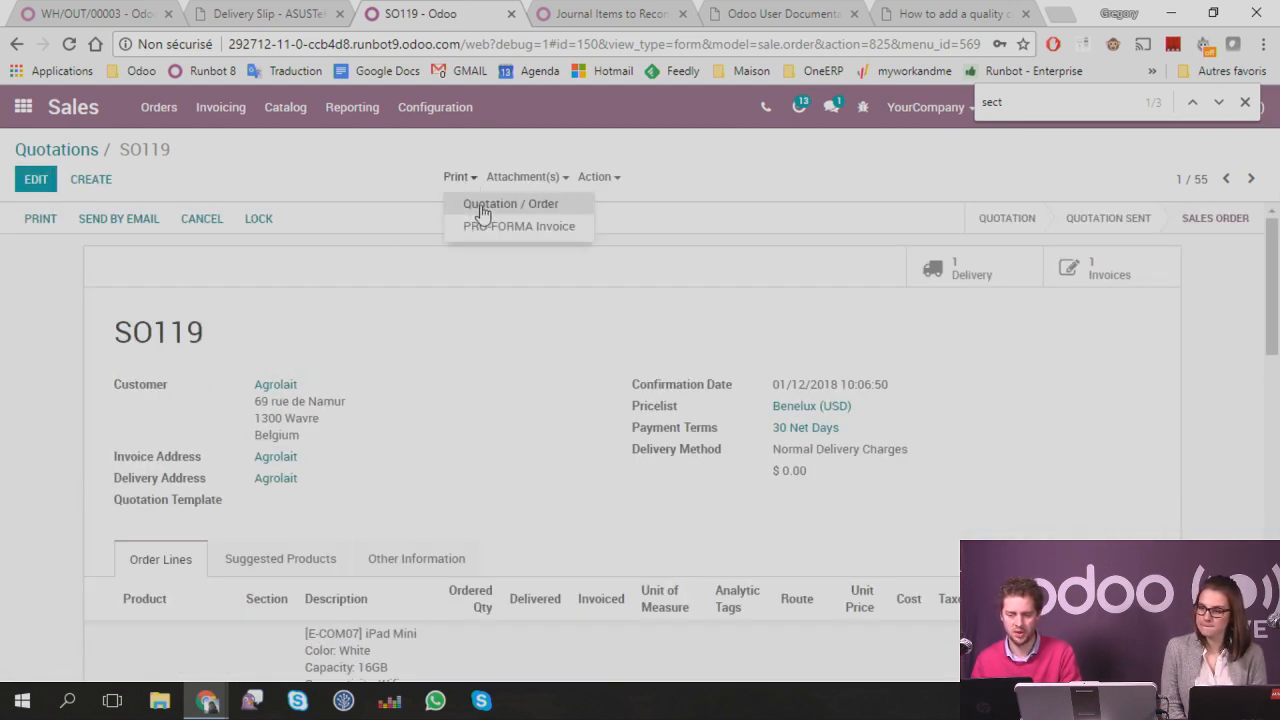
left_click(462, 216)
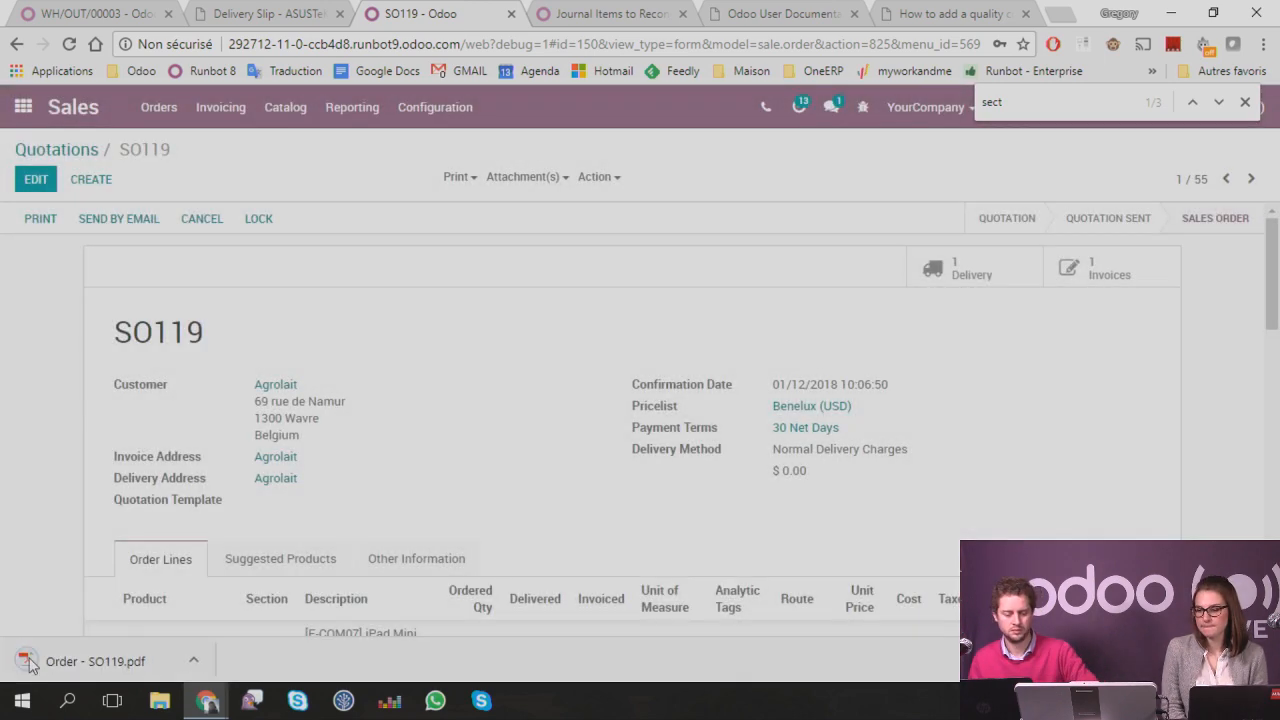
left_click(100, 645)
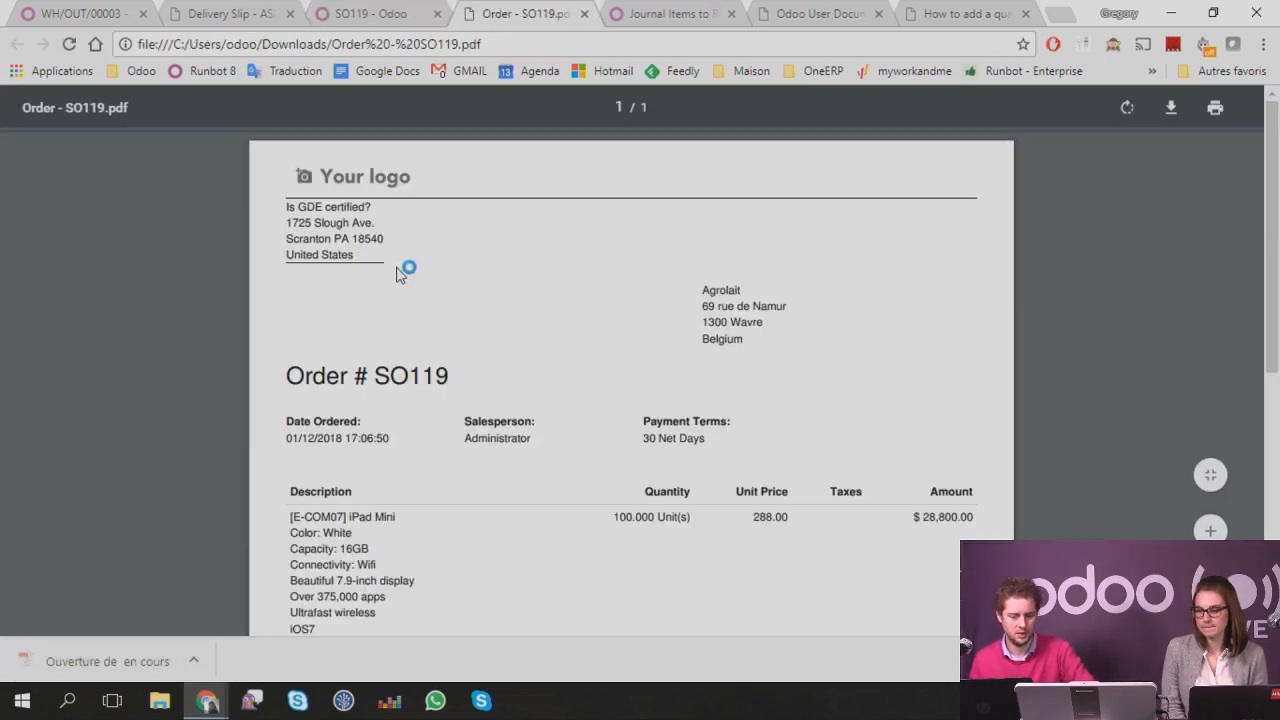
scroll(300, 350, "down", 3)
left_click_drag(464, 389, 290, 395)
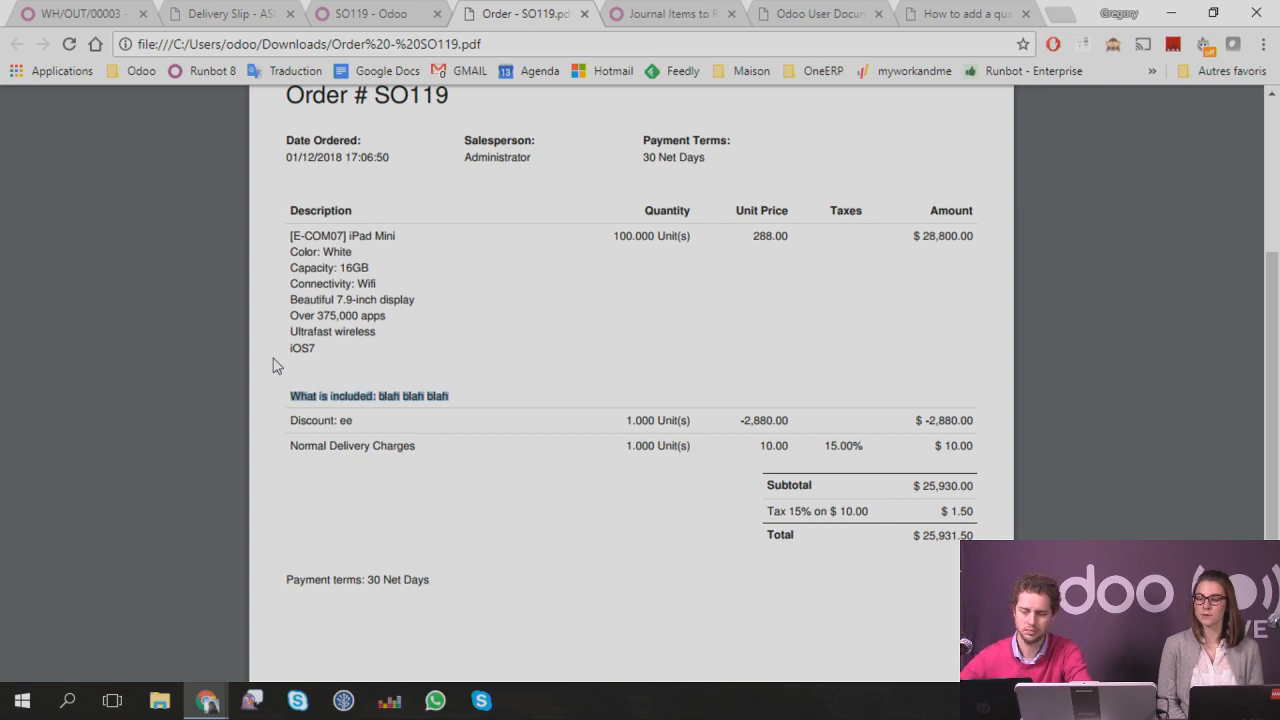
Step: Show the Odoo User Documentation page, and open demo.odoo.com in a new browser tab
left_click(790, 13)
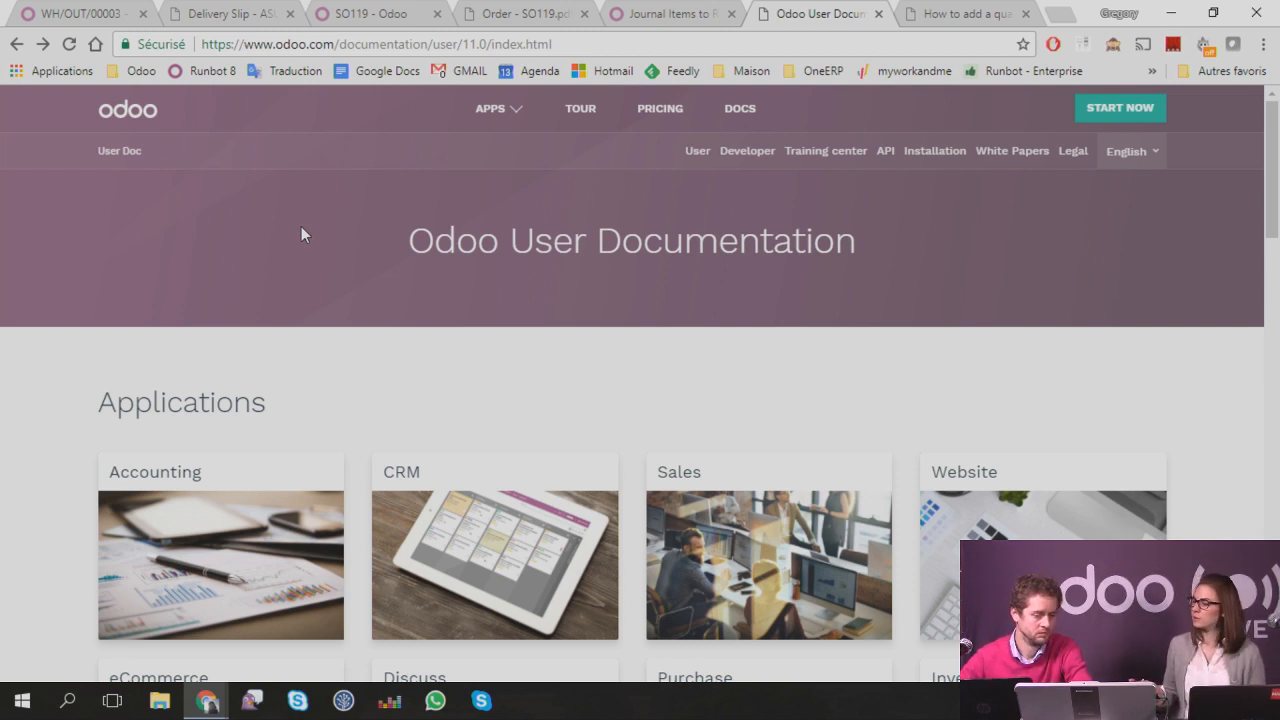
key("ctrl+t")
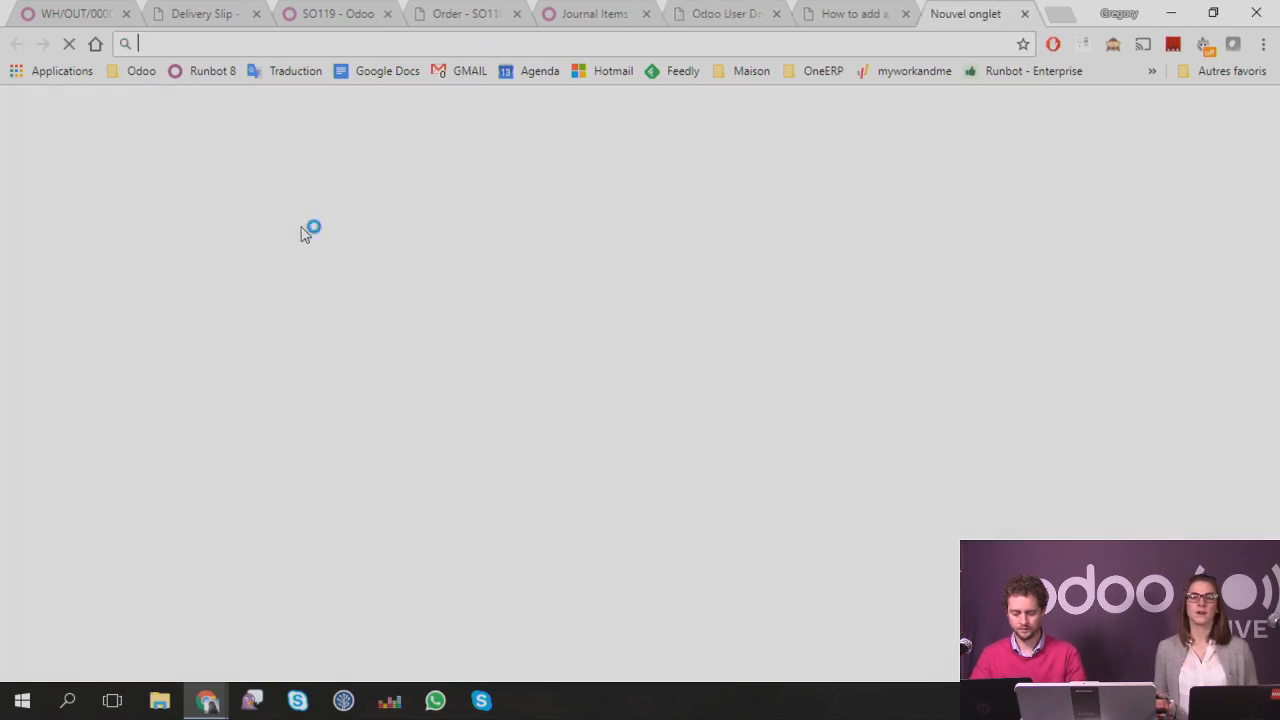
type("demo.odoo.com")
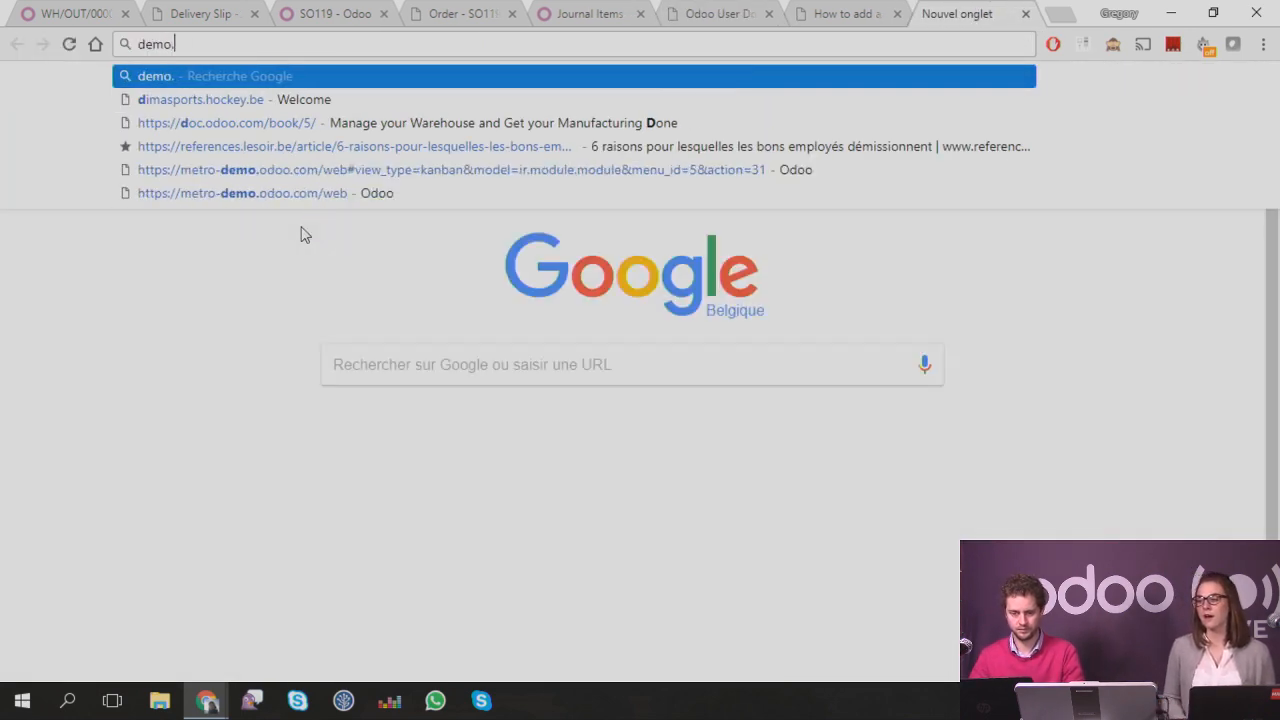
key("Return")
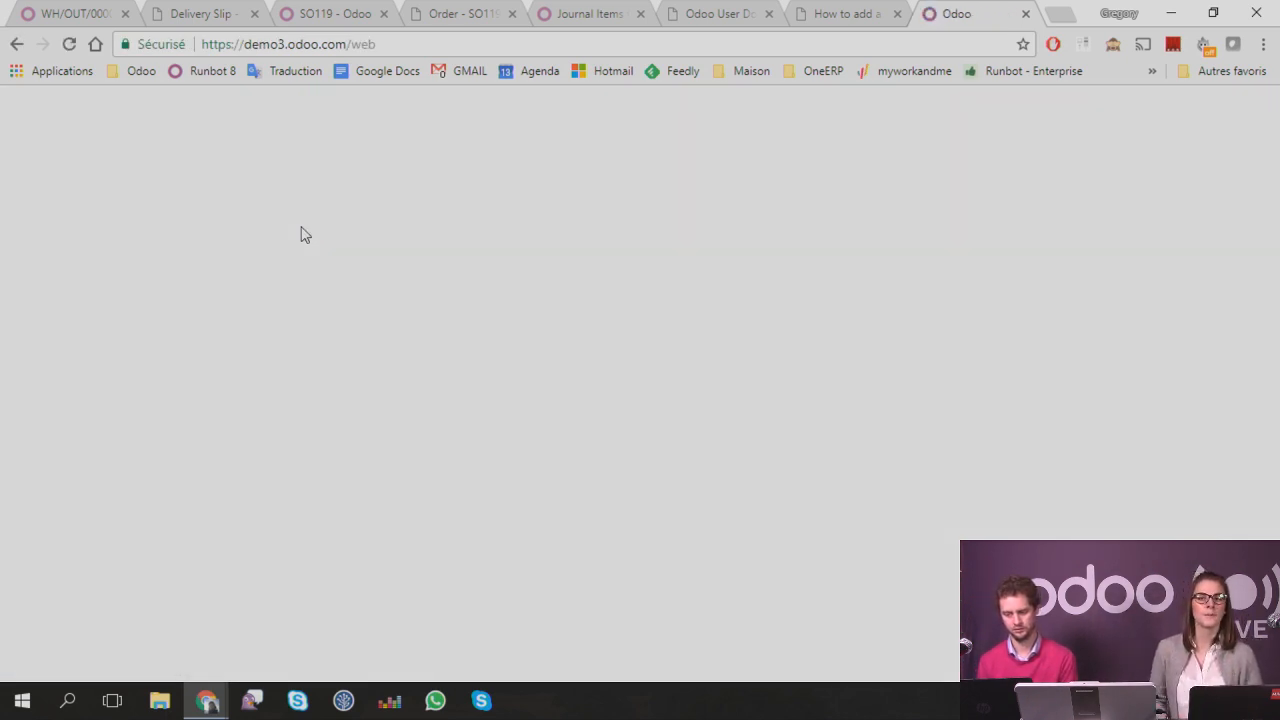
Step: Close the documentation page about adding a quality control step and return to the Odoo User Documentation page
left_click(828, 7)
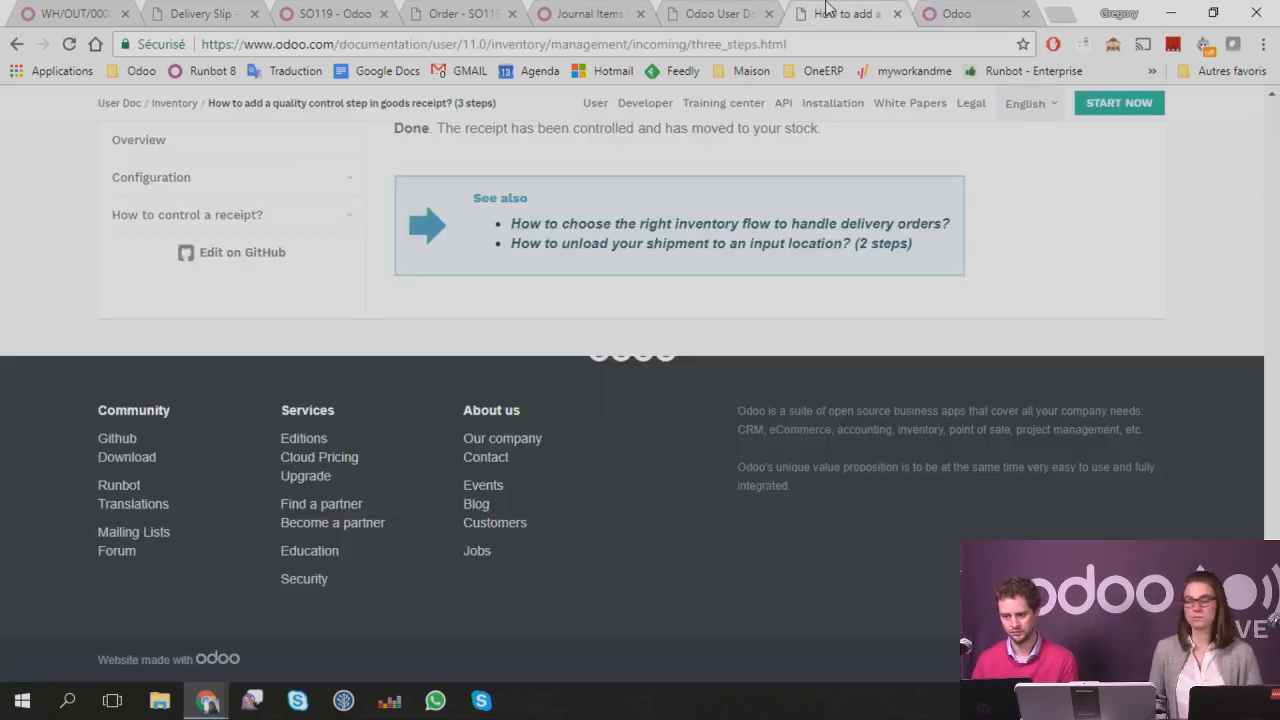
key("ctrl+w")
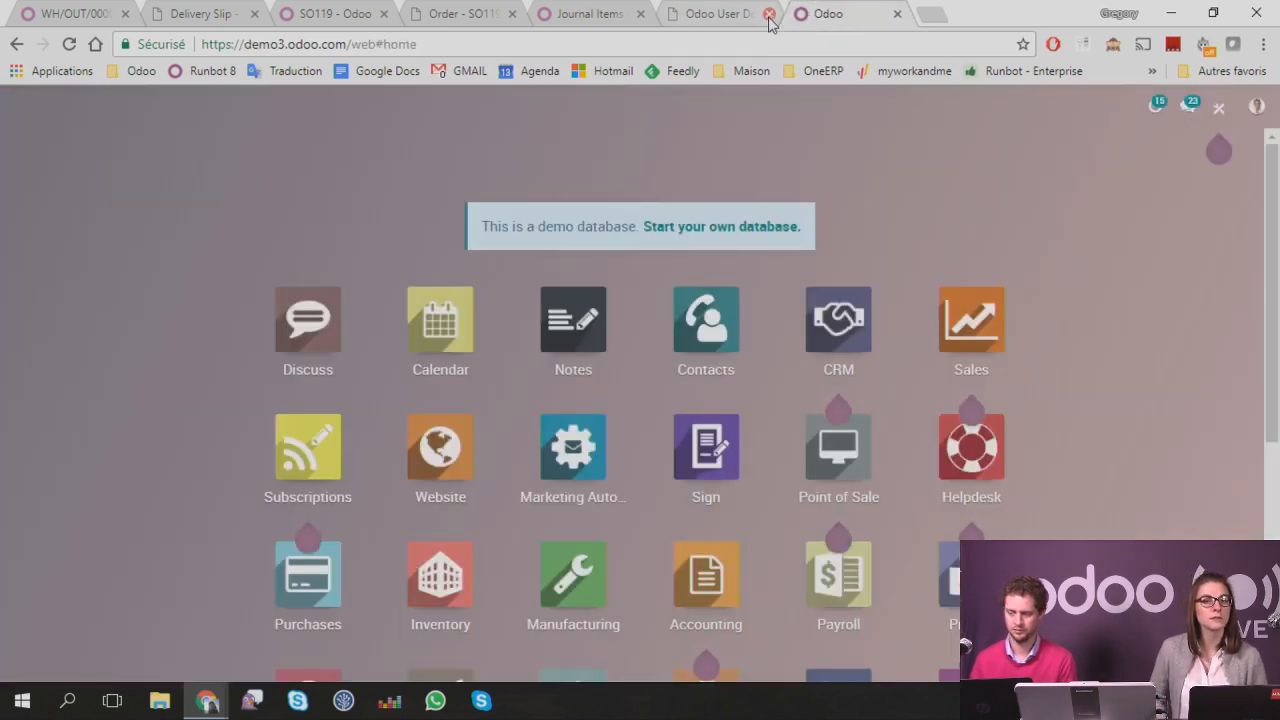
left_click(703, 13)
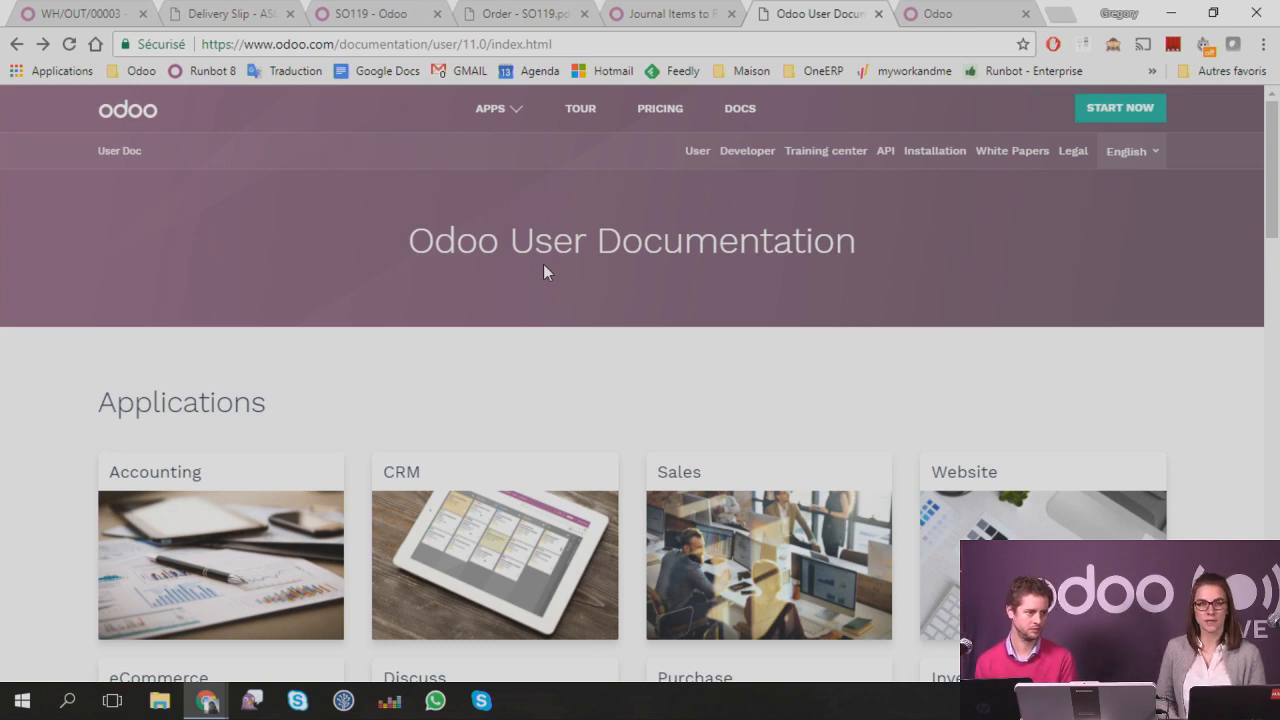
Step: Open the odoo.thinkific.com training site in a new browser tab and go to its Odoo Functional course
key("ctrl+t")
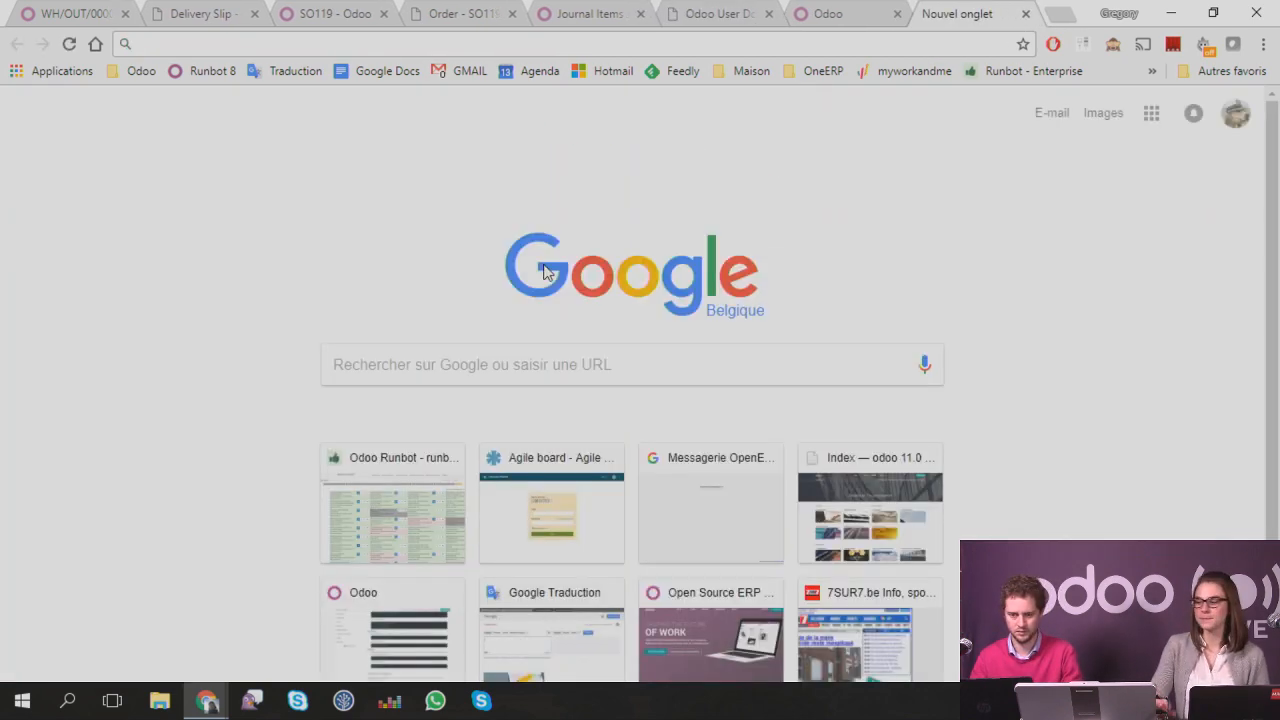
type("odoo.thi")
key("Return")
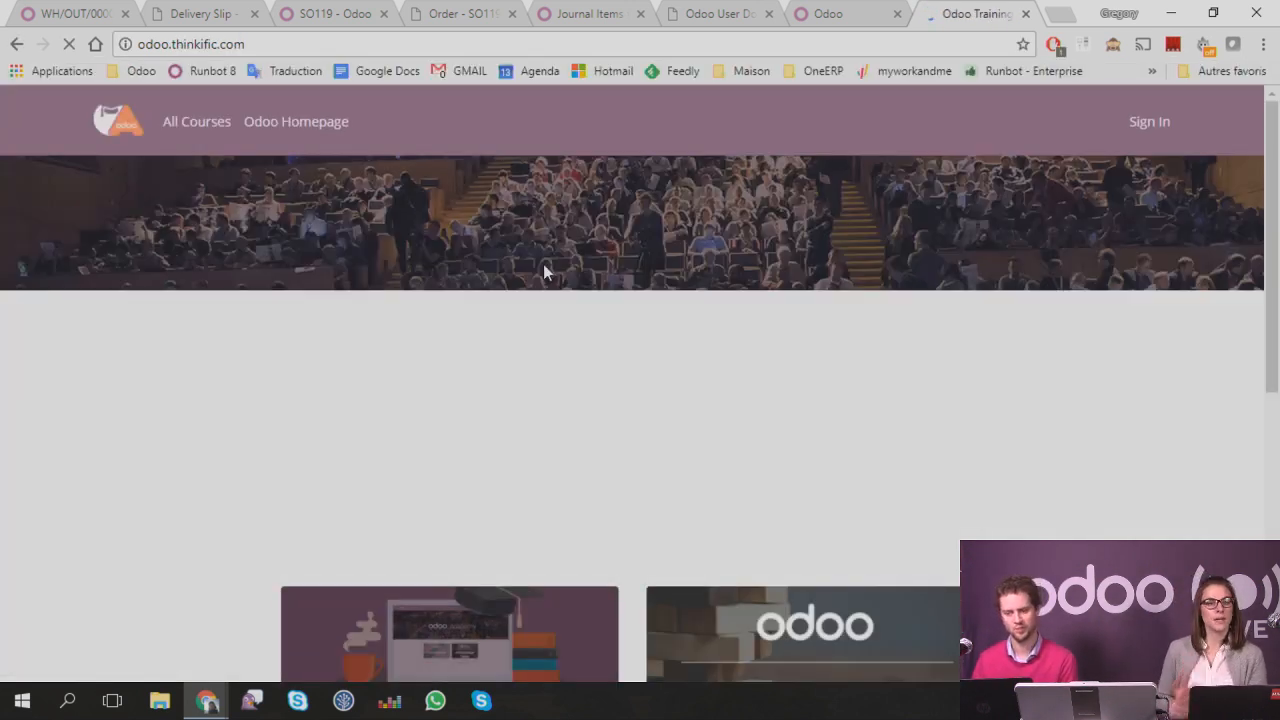
scroll(53, 363, "down", 1)
scroll(53, 363, "down", 3)
left_click(413, 276)
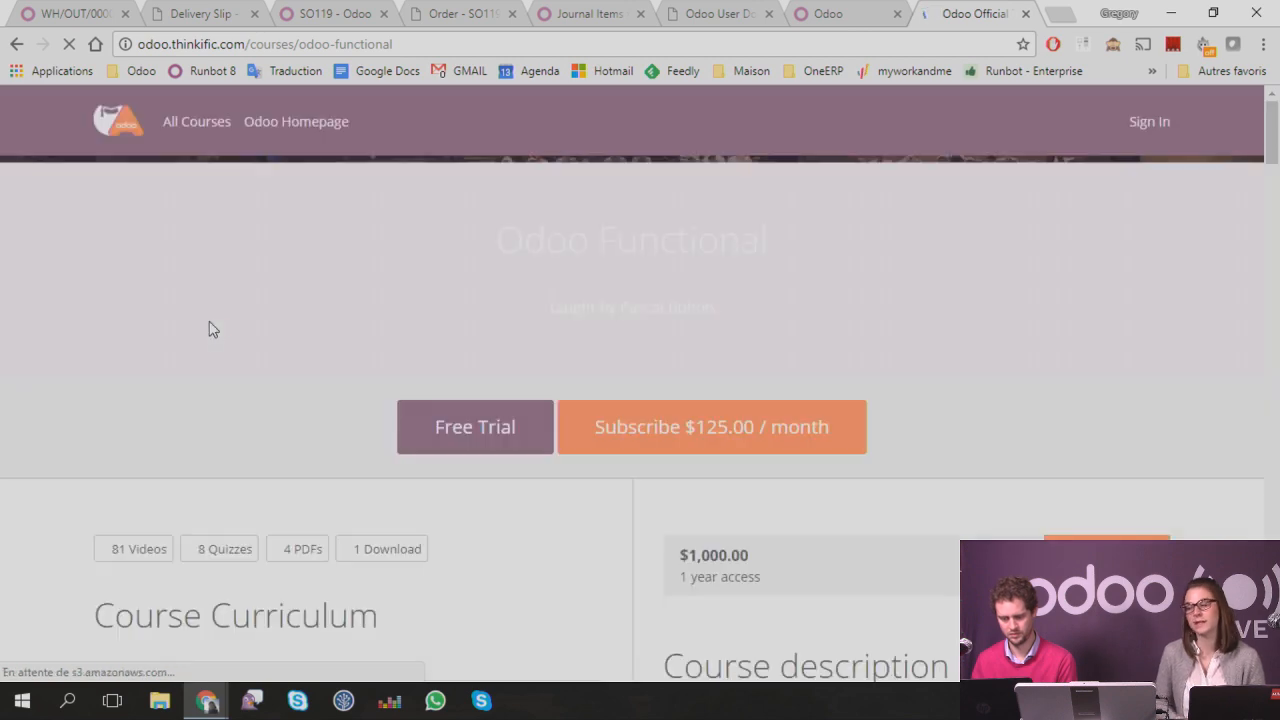
Step: Look through the Odoo Functional course curriculum from the Introduction section down to Helpdesk and back
scroll(420, 314, "down", 3)
scroll(455, 305, "down", 3)
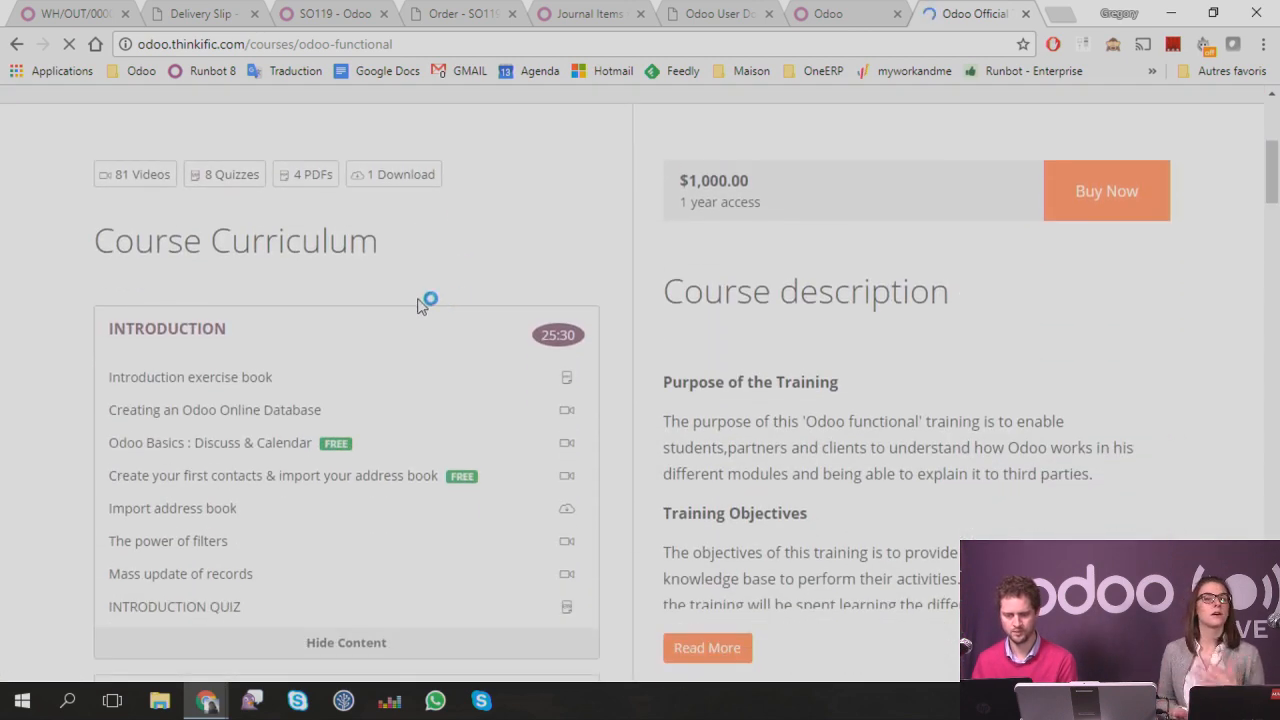
scroll(61, 249, "down", 3)
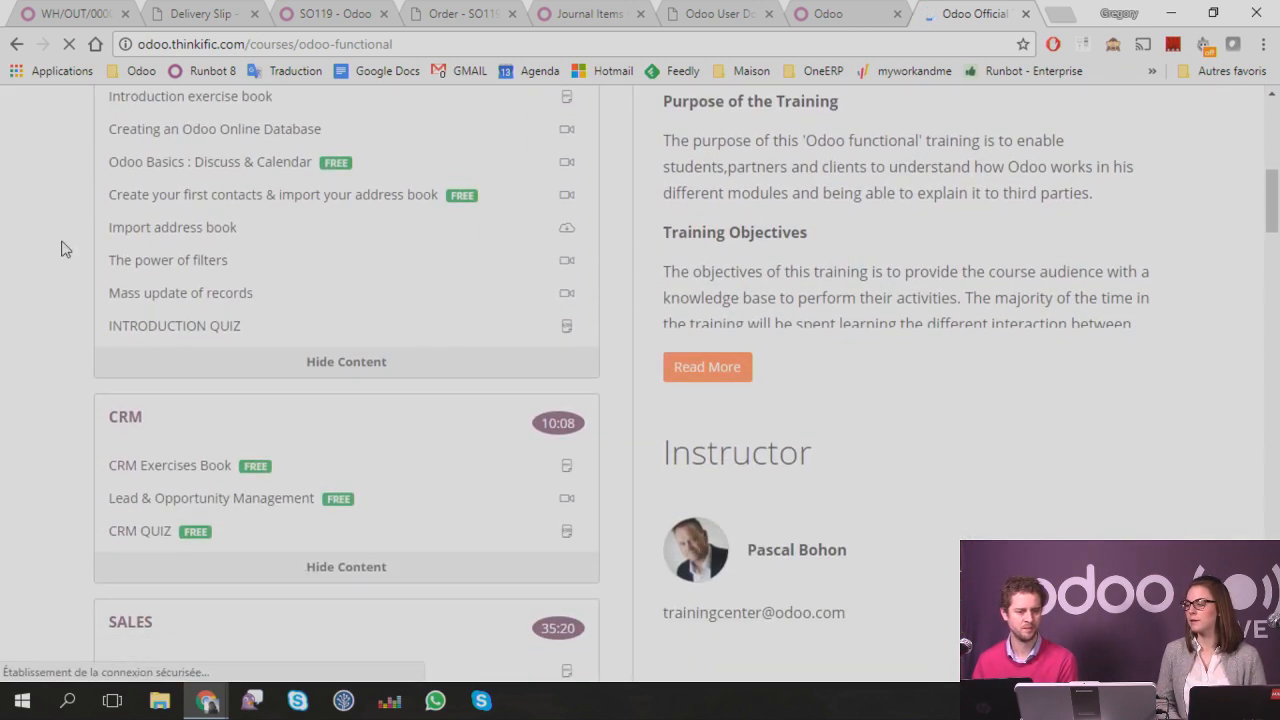
scroll(61, 249, "down", 3)
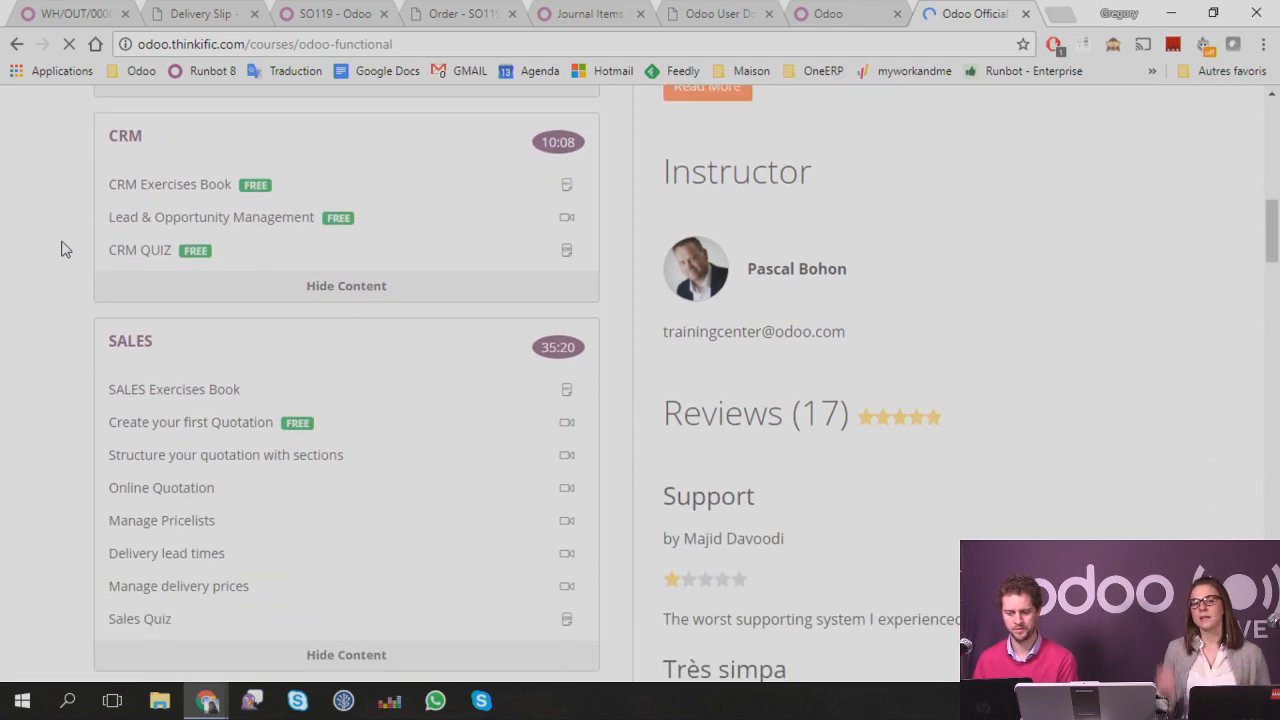
scroll(61, 249, "down", 1)
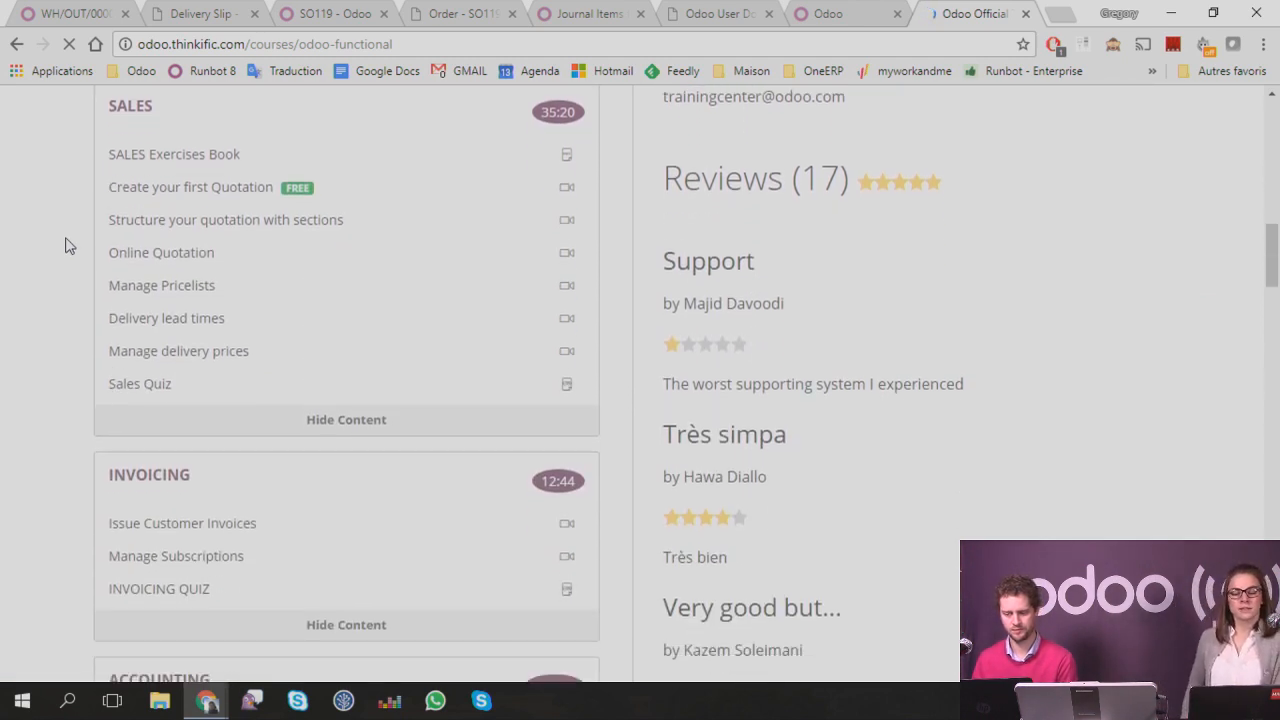
scroll(65, 246, "down", 2)
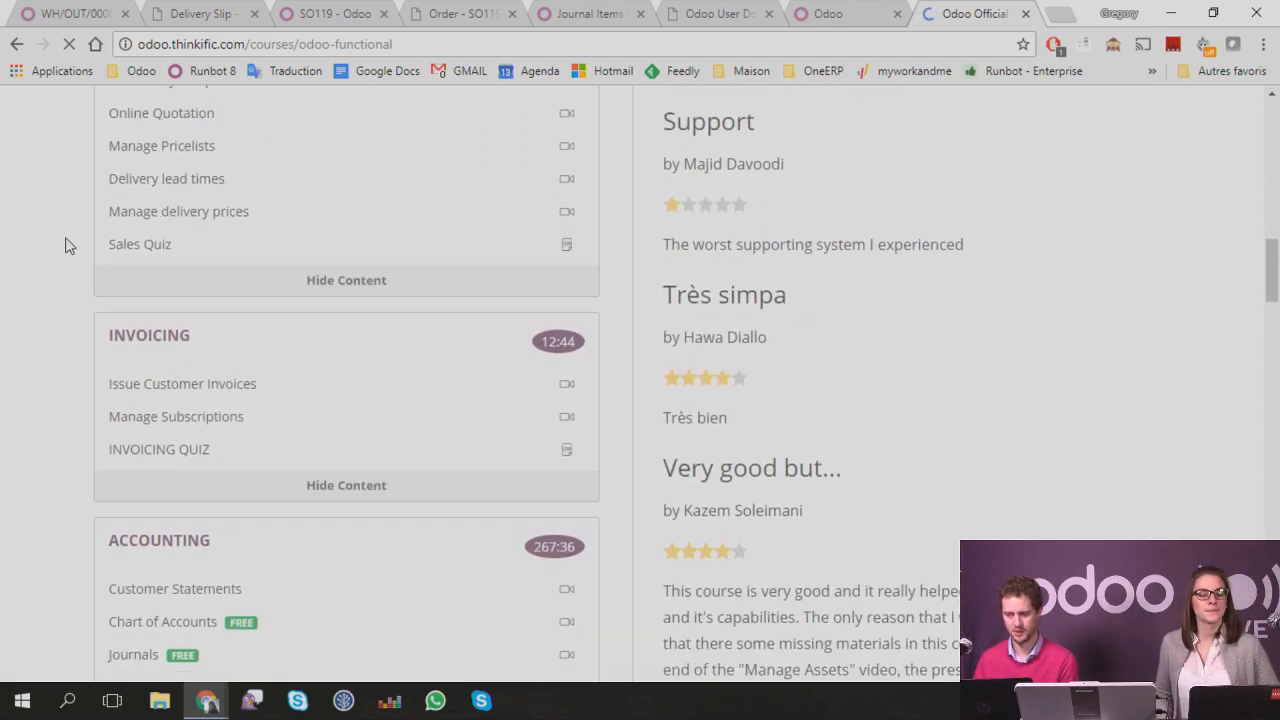
scroll(65, 246, "down", 1)
scroll(65, 246, "down", 6)
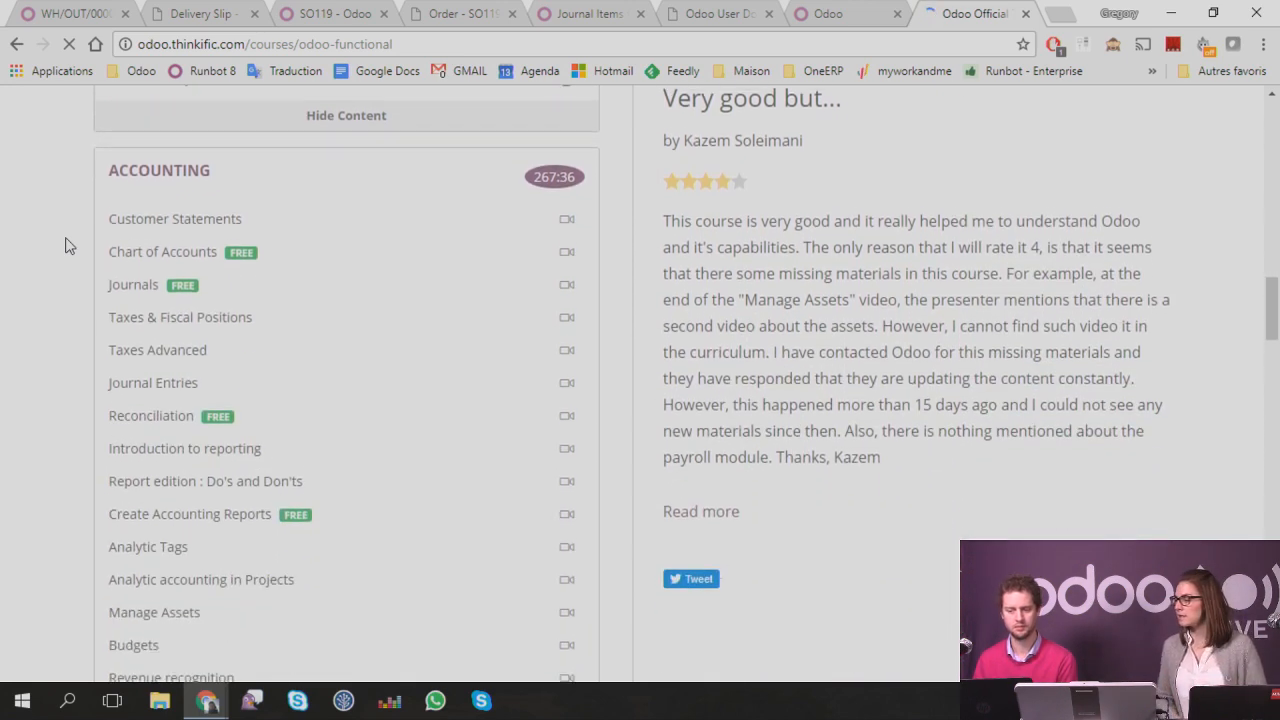
scroll(65, 246, "down", 3)
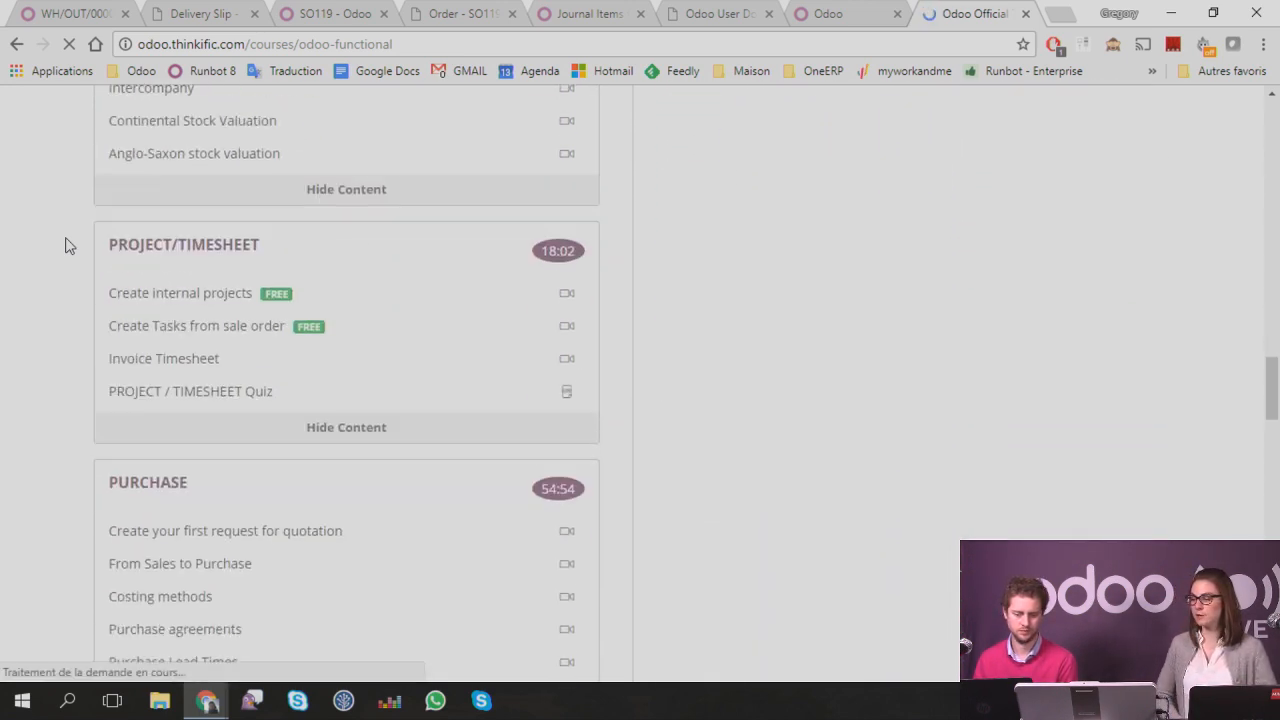
scroll(65, 246, "down", 3)
scroll(65, 246, "down", 6)
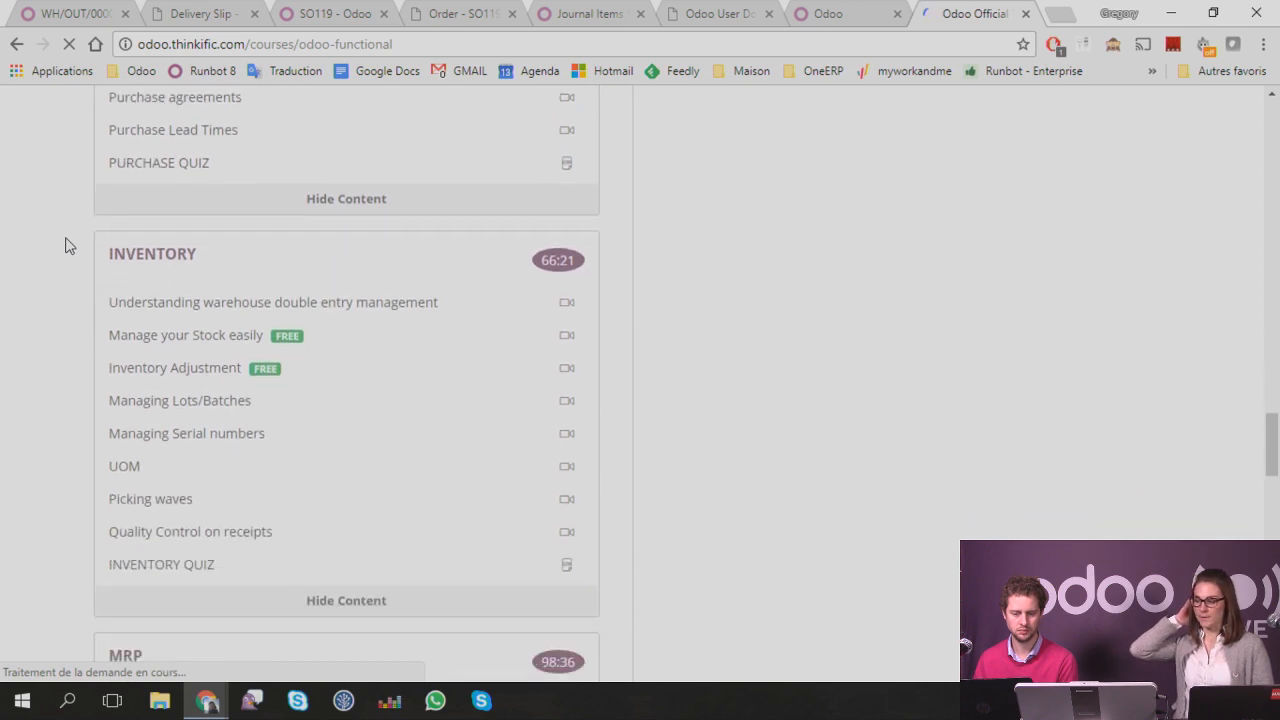
scroll(65, 246, "down", 5)
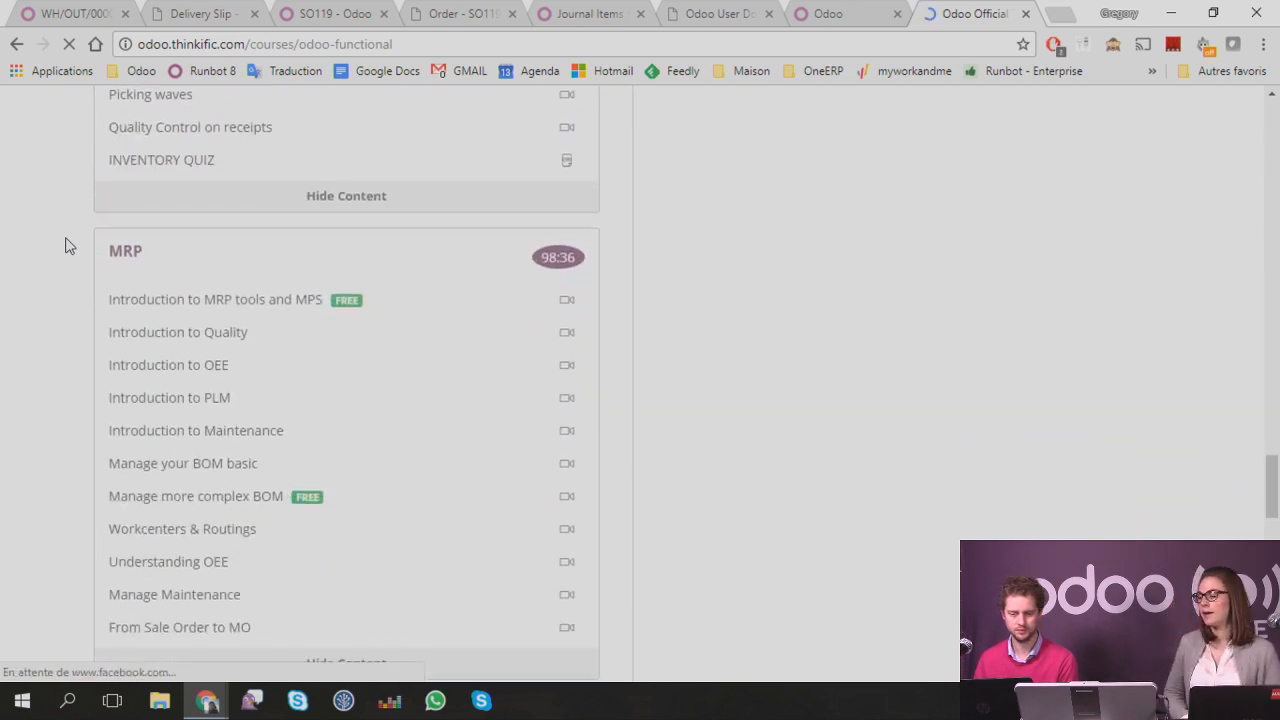
scroll(65, 246, "down", 4)
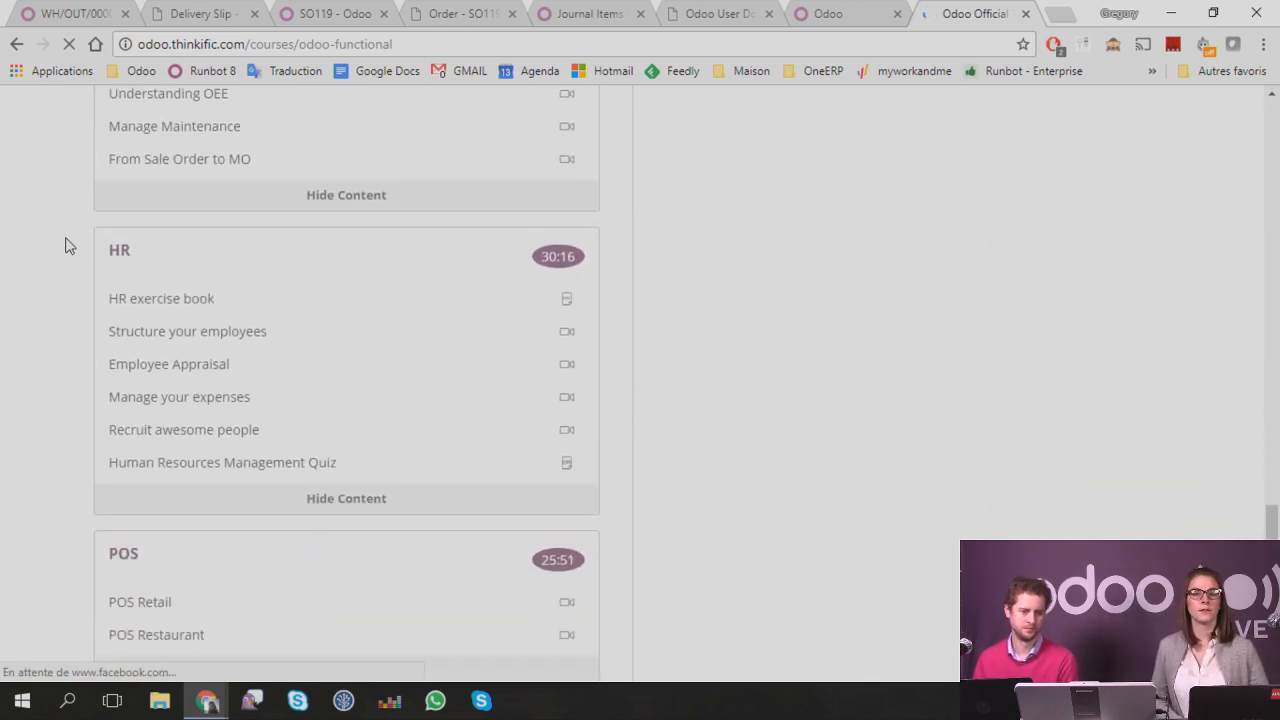
scroll(65, 246, "down", 5)
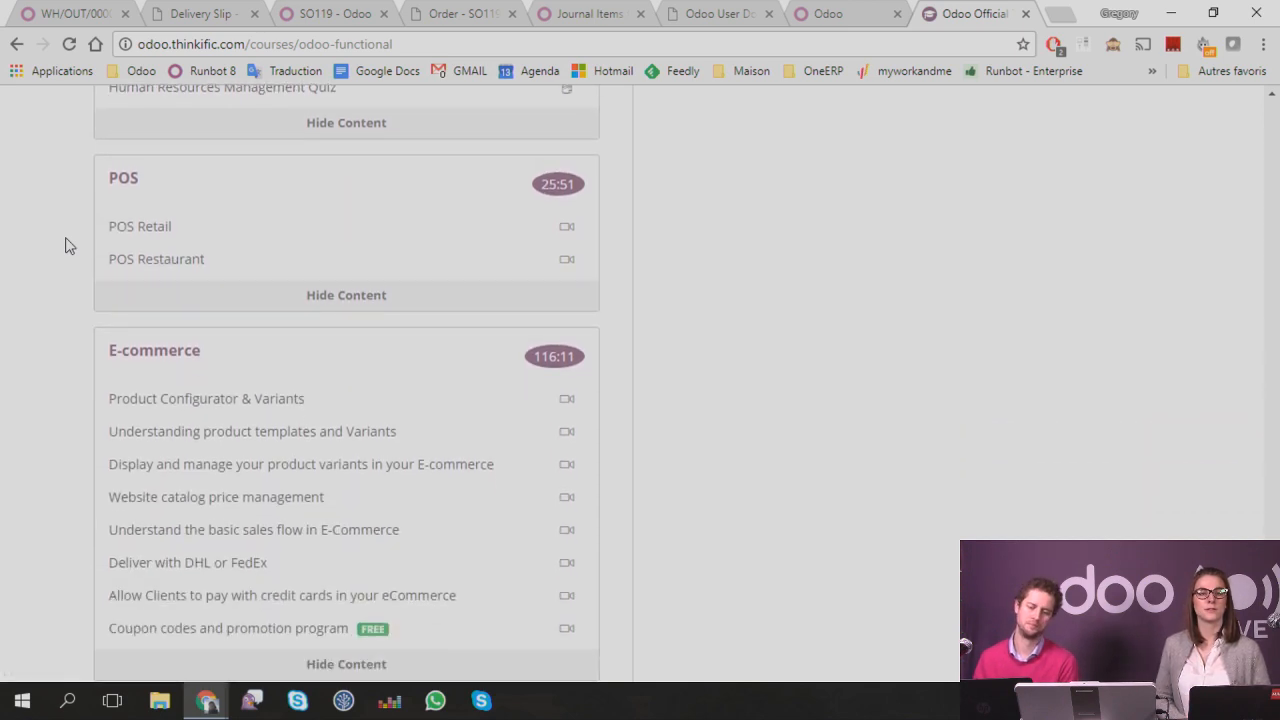
scroll(65, 246, "down", 1)
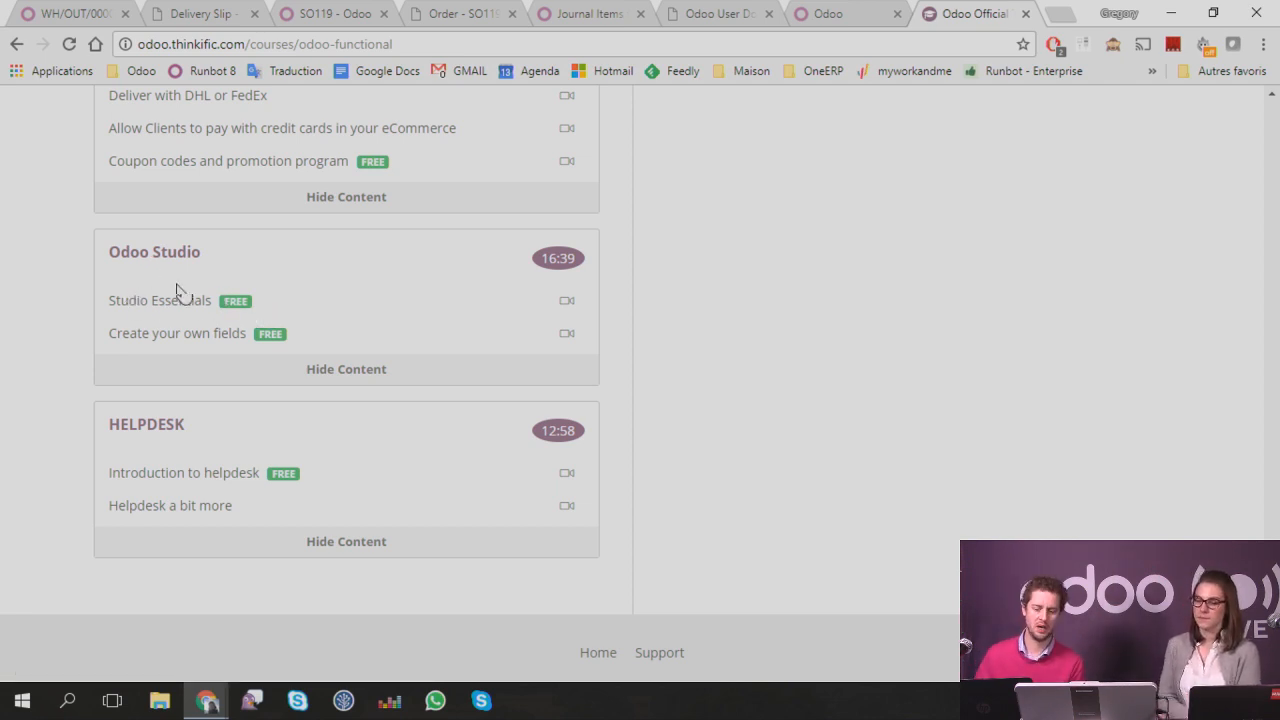
scroll(200, 206, "up", 2)
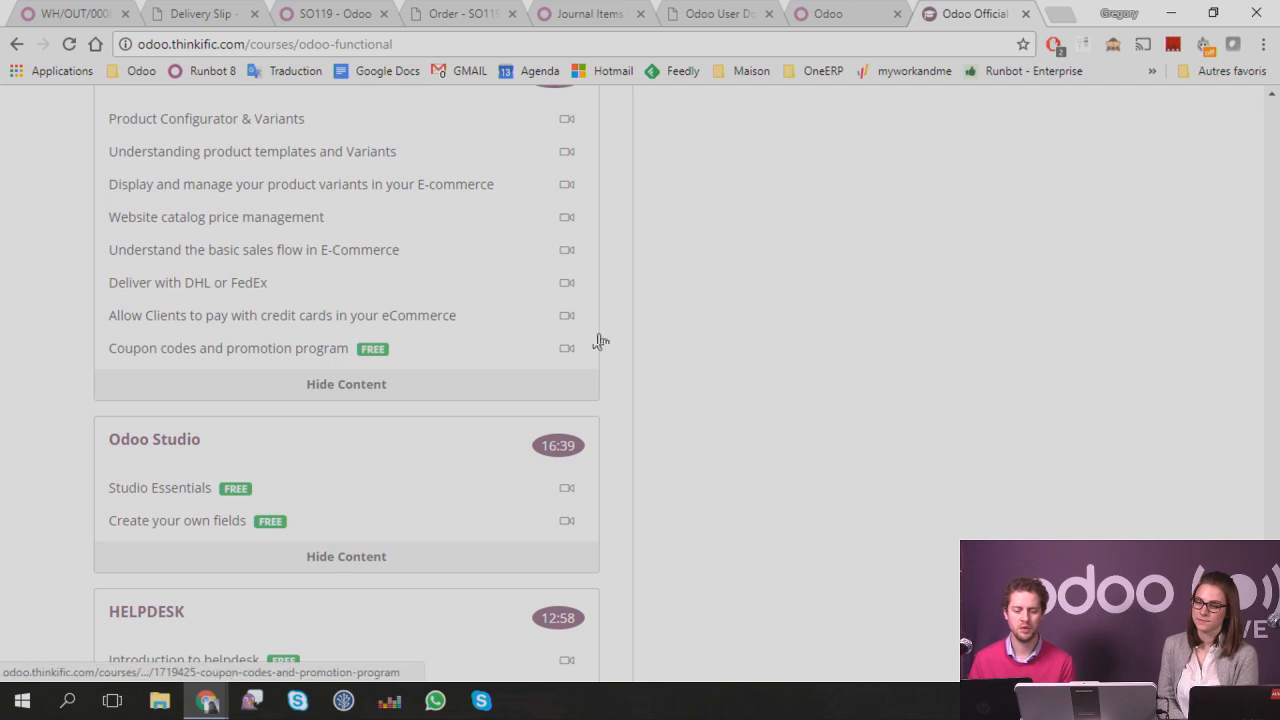
scroll(640, 363, "up", 15)
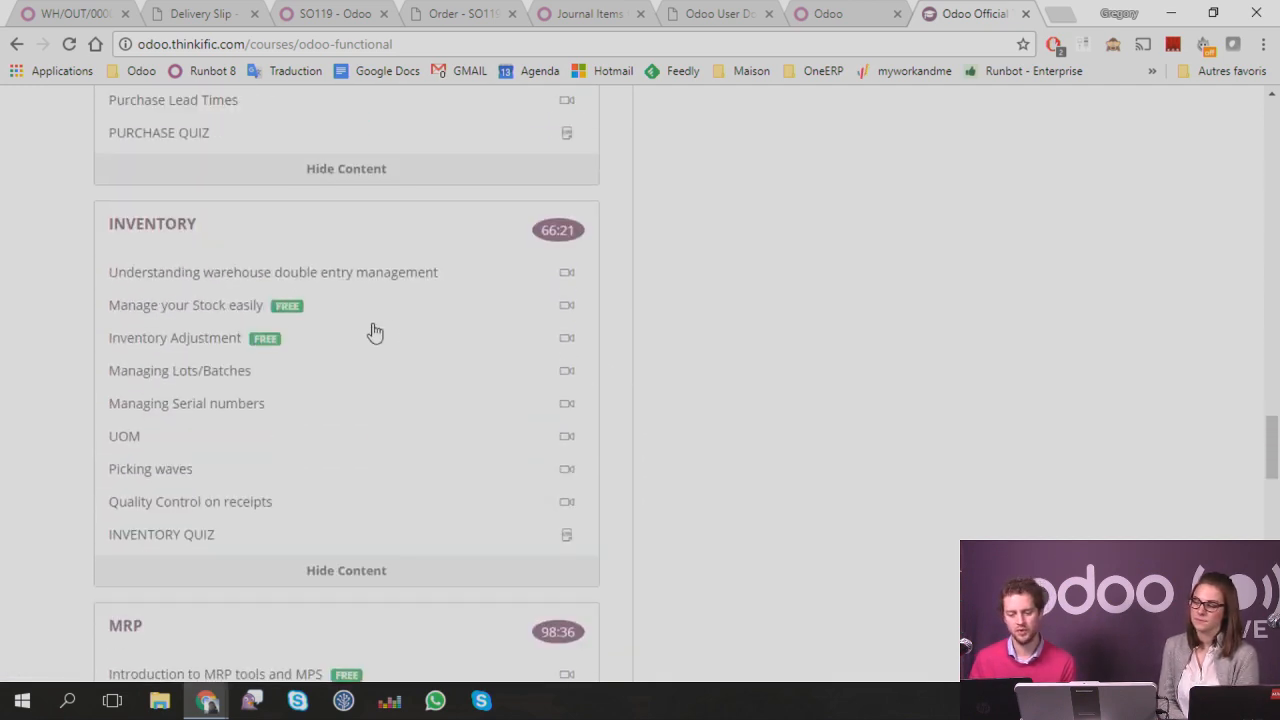
scroll(108, 264, "up", 3)
scroll(108, 264, "up", 4)
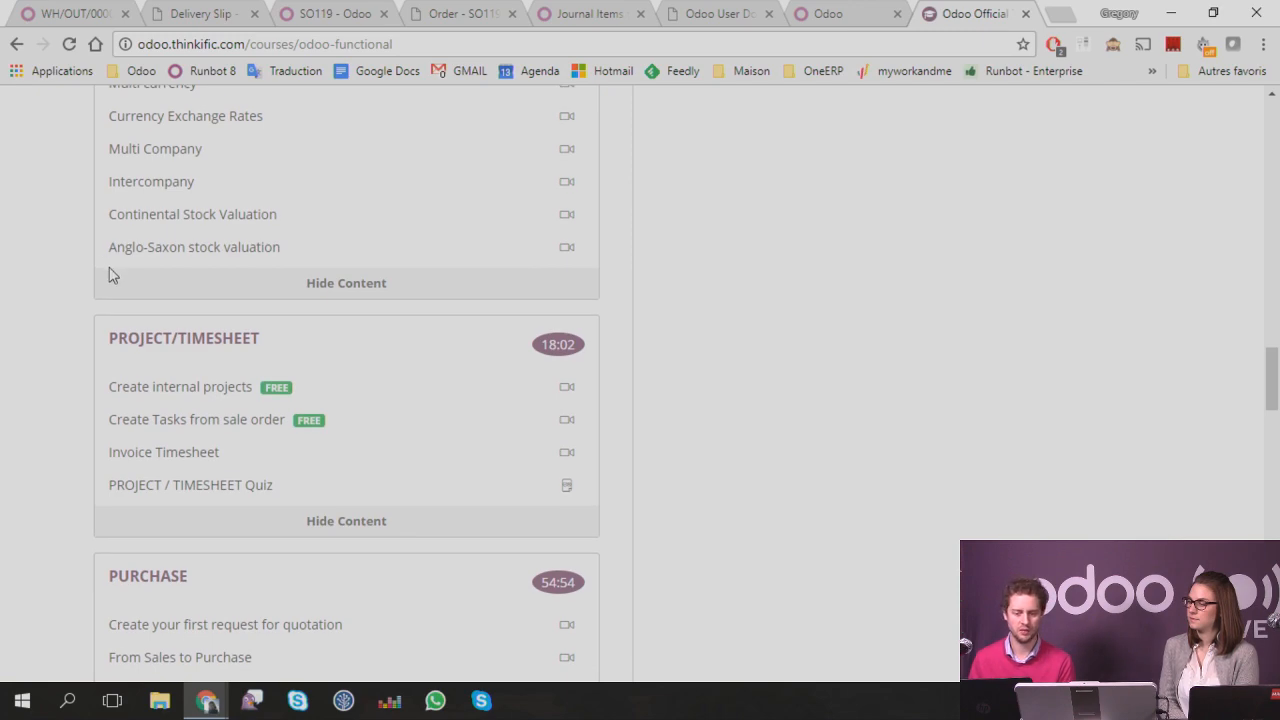
scroll(112, 275, "up", 9)
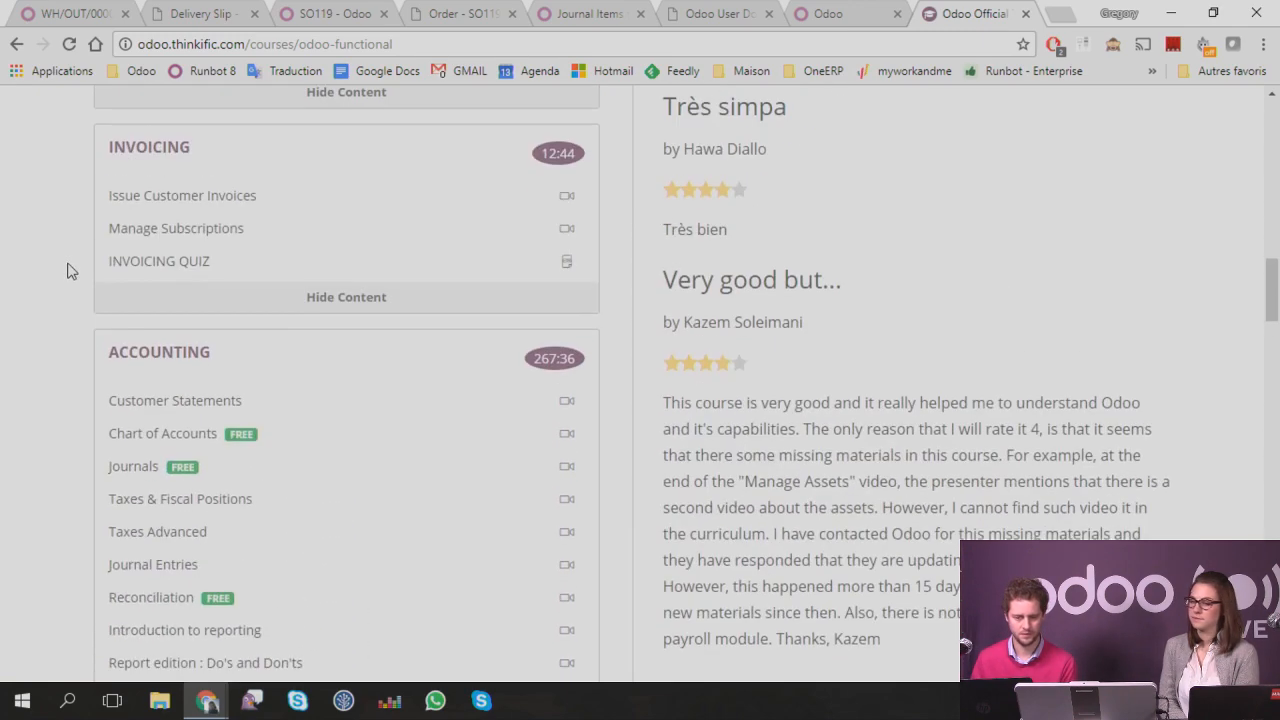
scroll(68, 270, "up", 15)
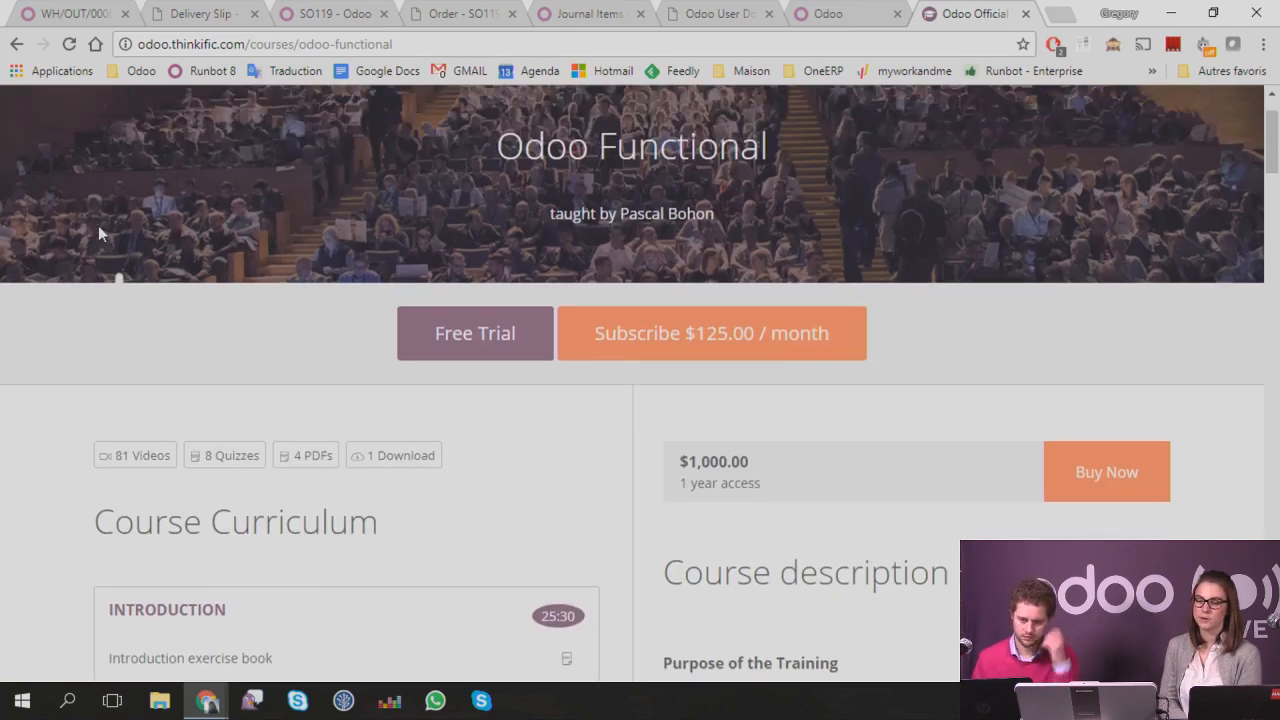
scroll(98, 233, "up", 1)
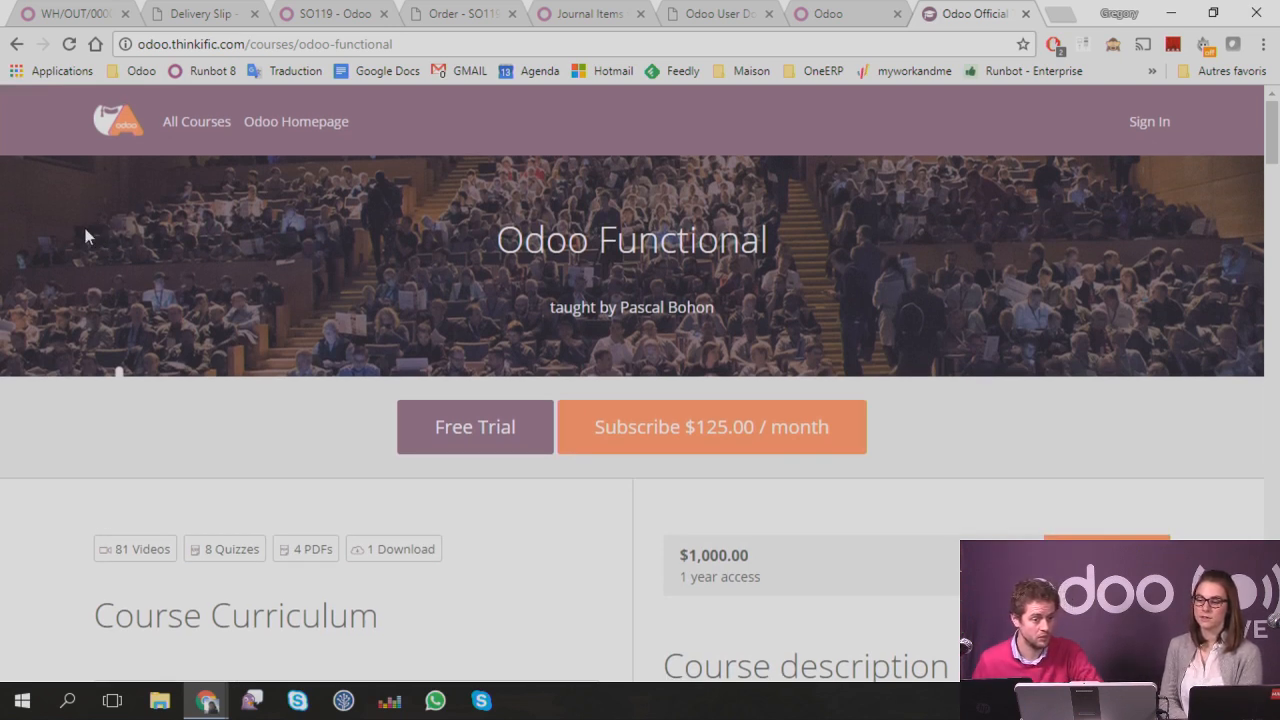
Step: Try to add an order line to sales order SO119 for a product matching "disc", and leave the order
left_click(315, 15)
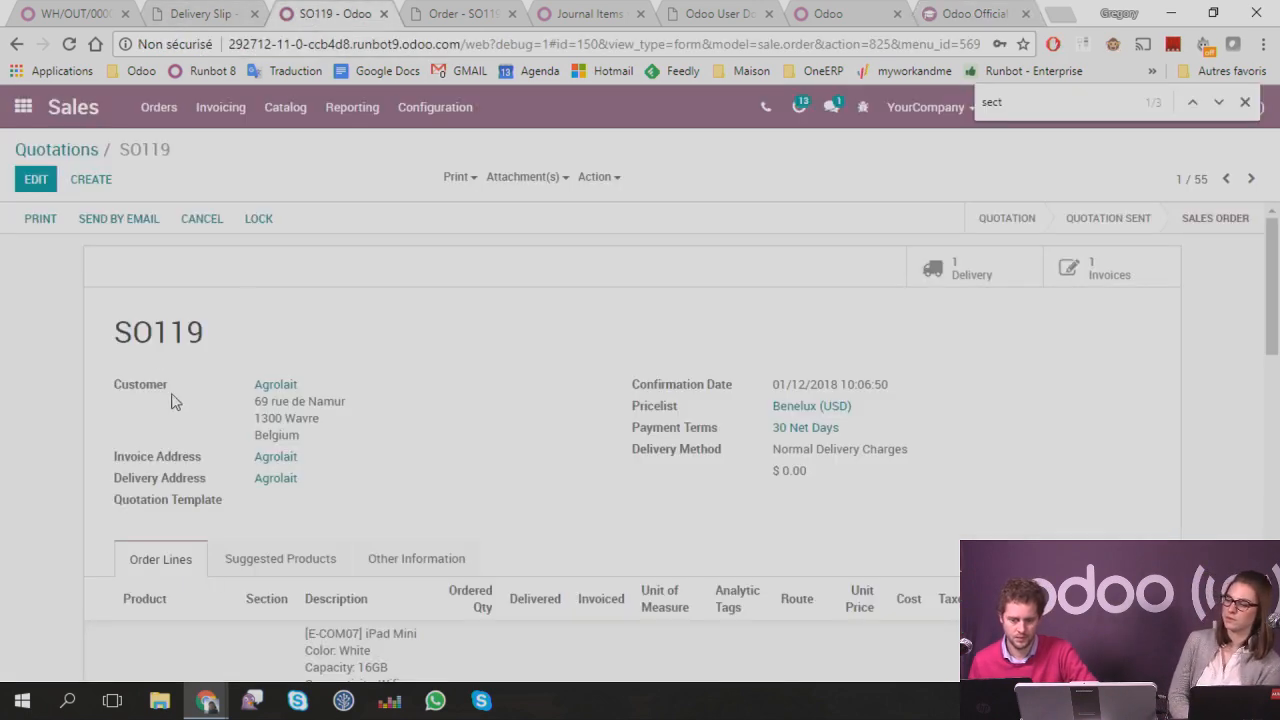
left_click(26, 185)
scroll(43, 360, "down", 4)
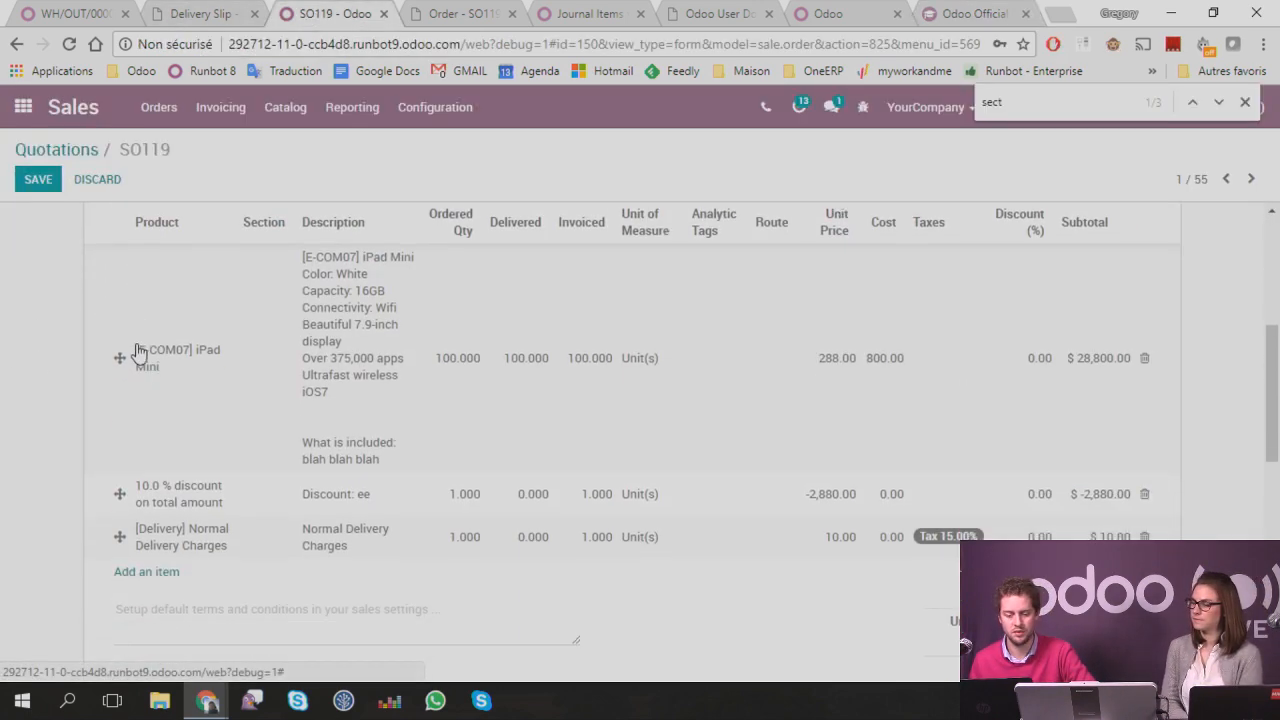
scroll(135, 400, "down", 1)
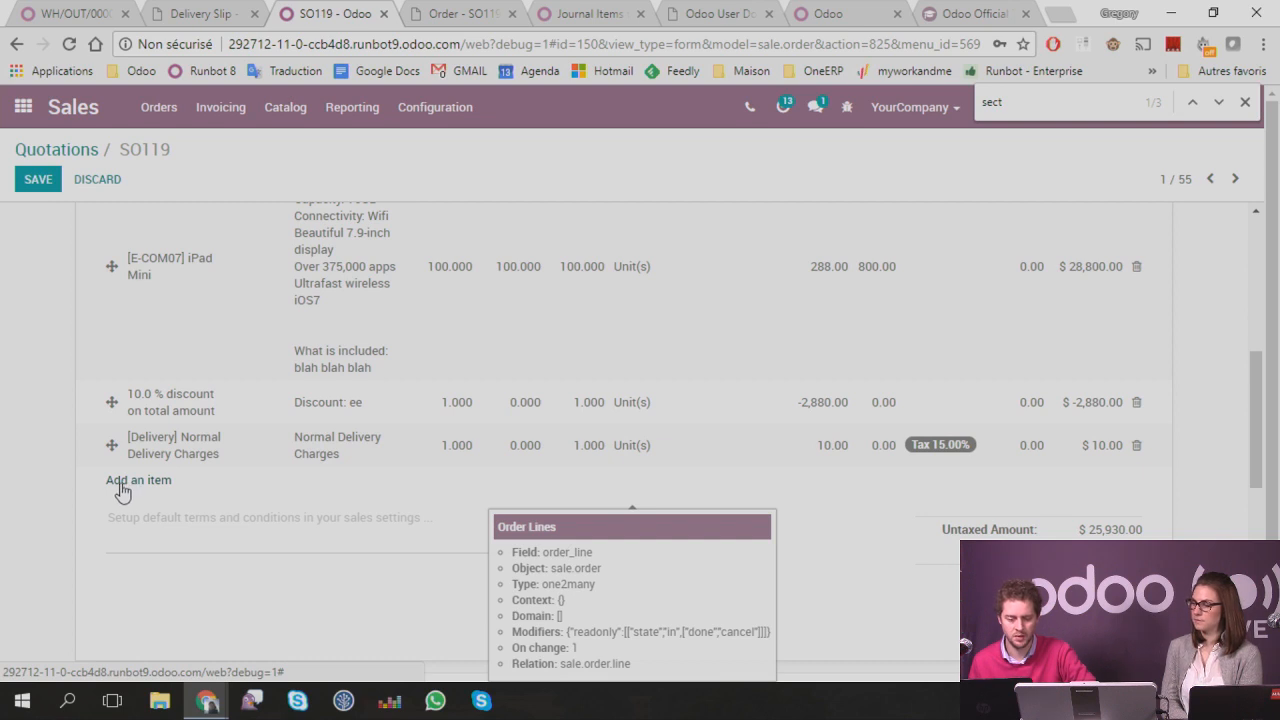
left_click(138, 480)
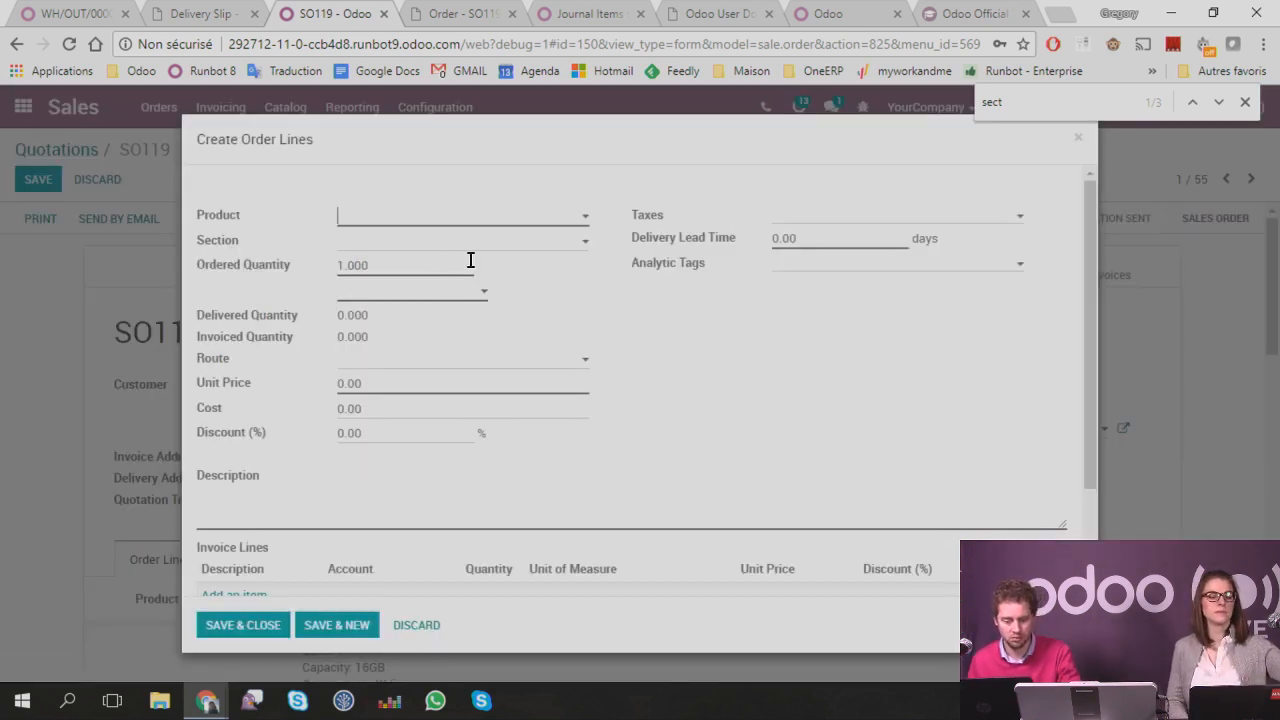
type("dis")
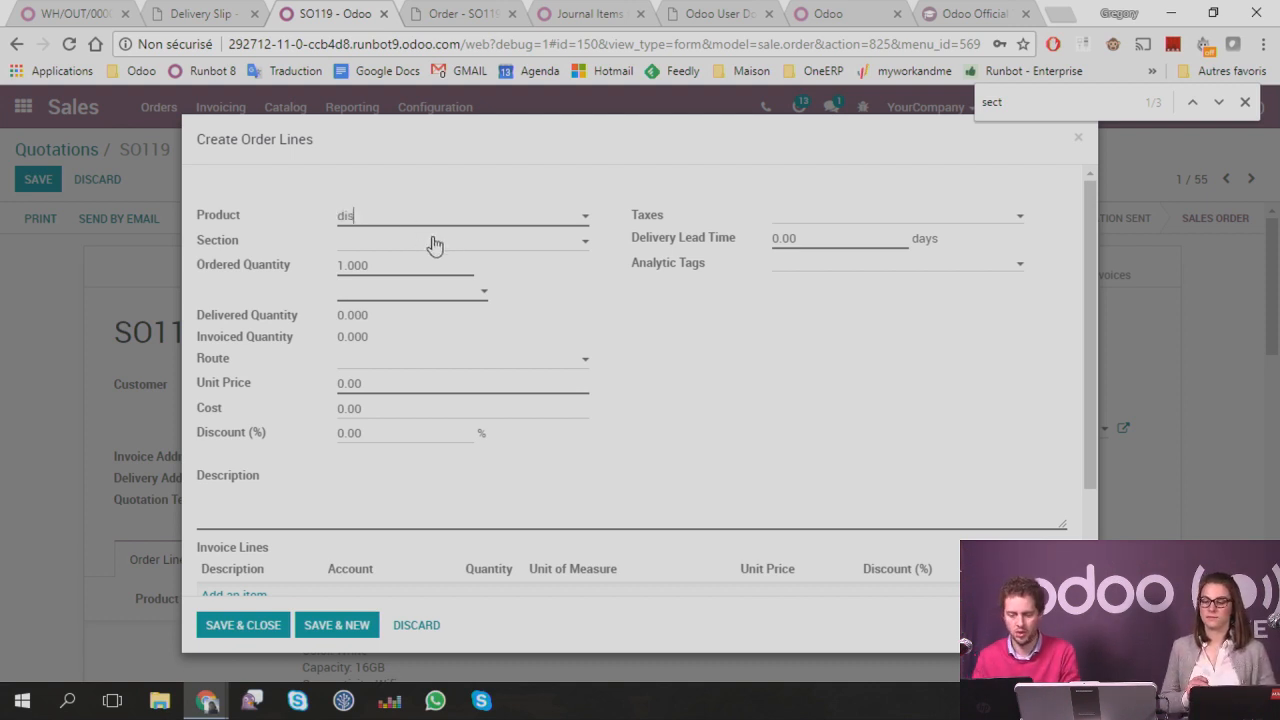
type("c")
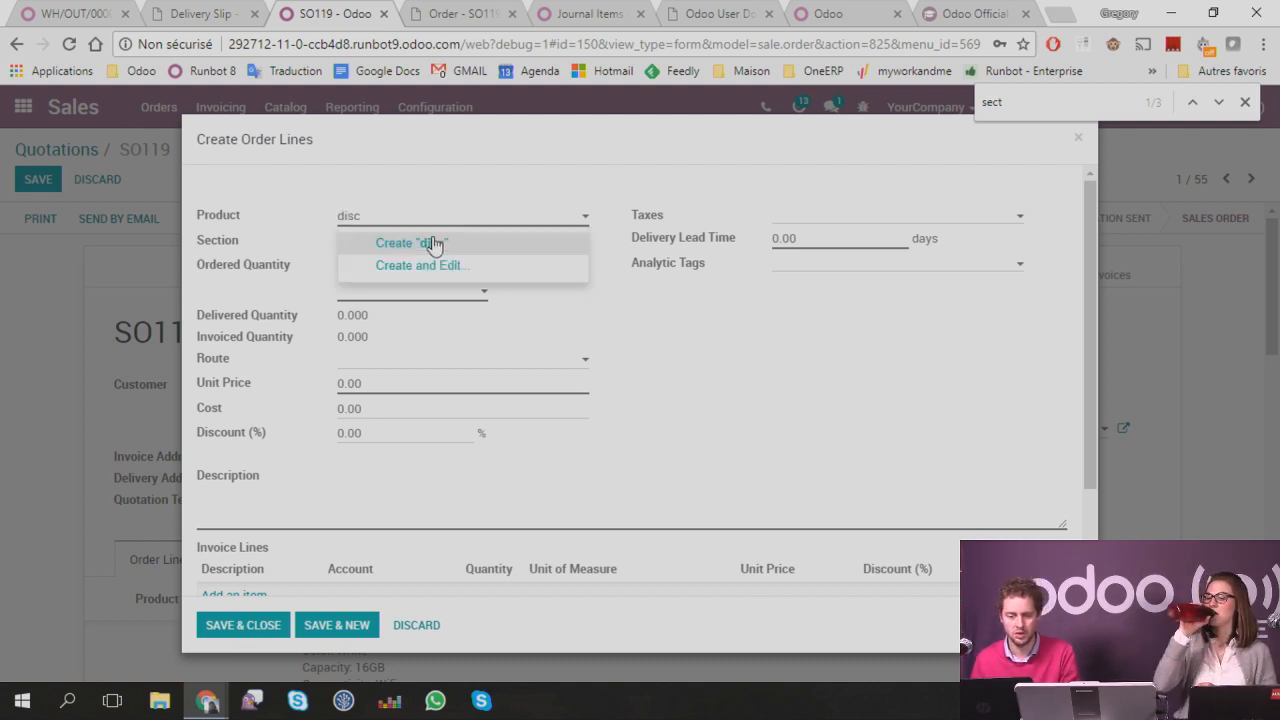
key("Escape")
key("Escape")
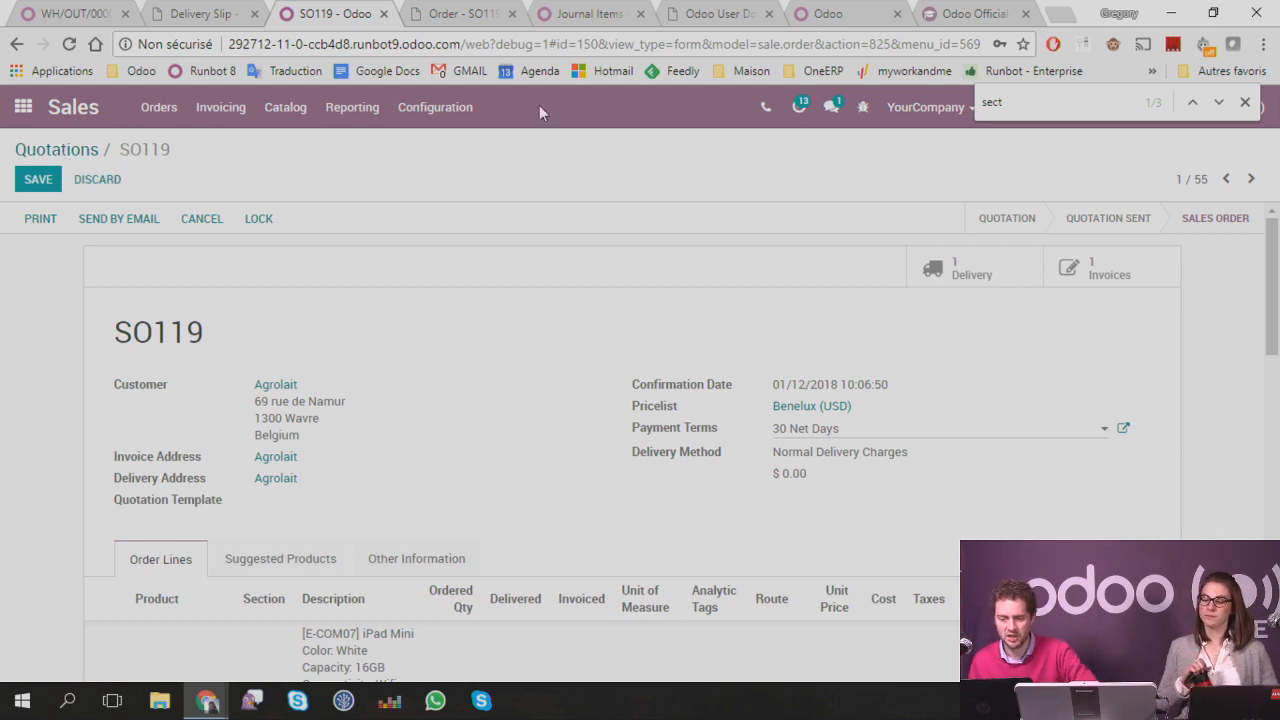
left_click(458, 110)
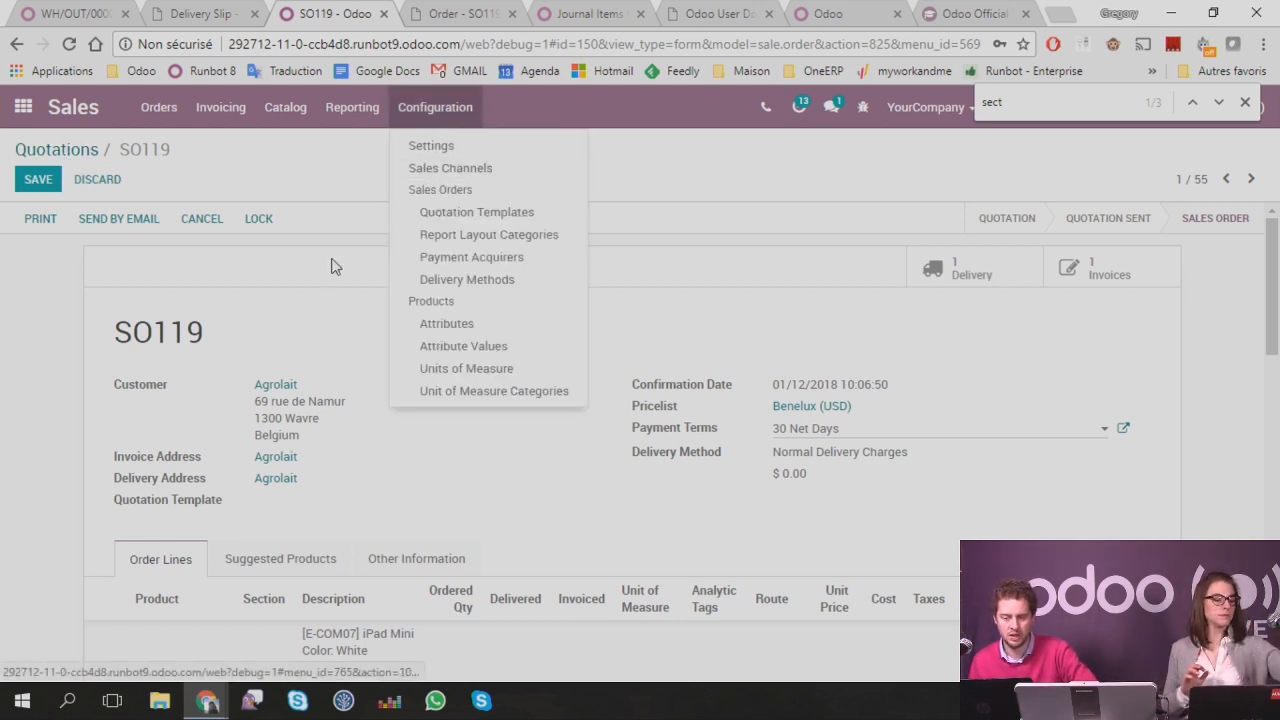
left_click(42, 152)
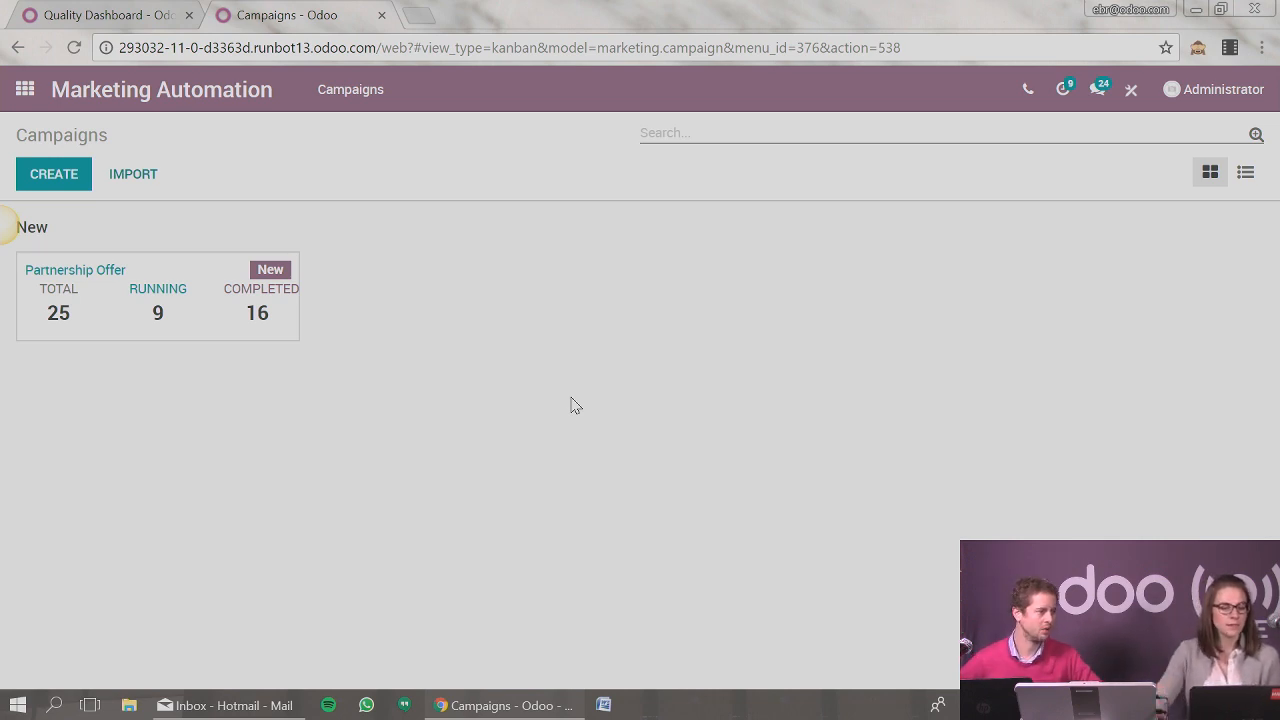
Step: Create a marketing automation campaign named Campaign 1 and review the target model choices, keeping Contact
left_click(53, 176)
left_click(352, 350)
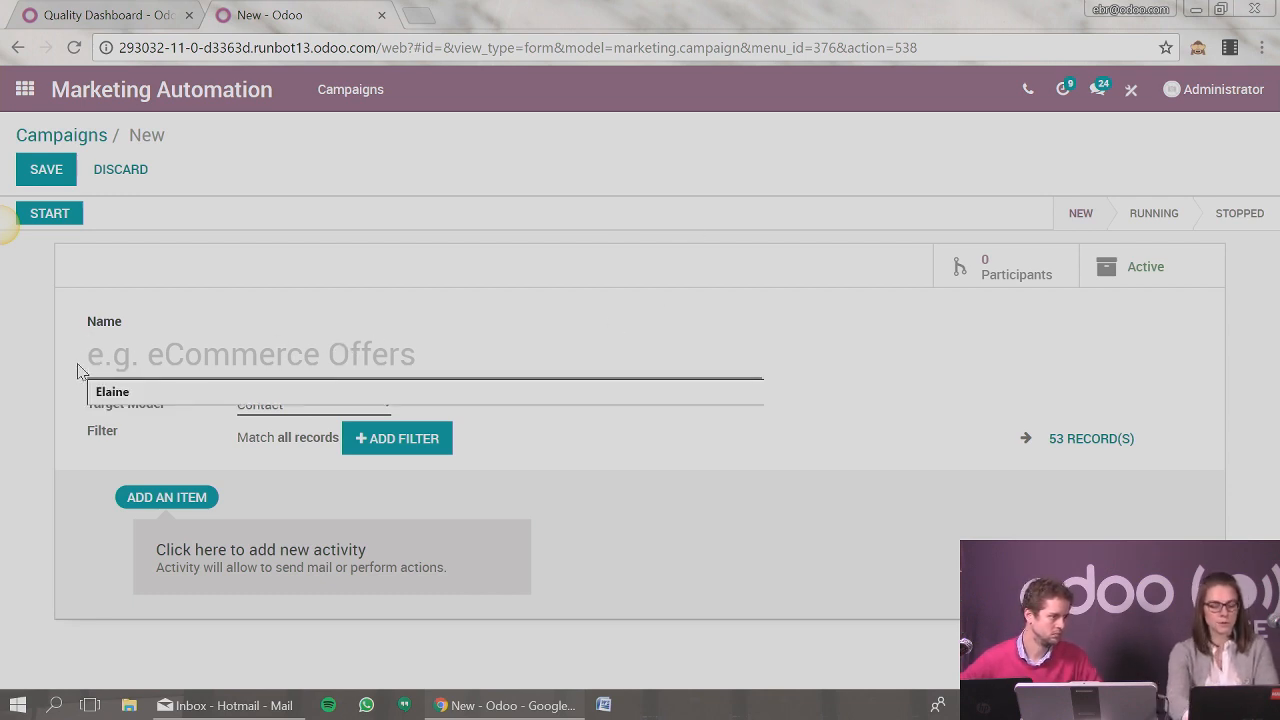
type("Campaign 1")
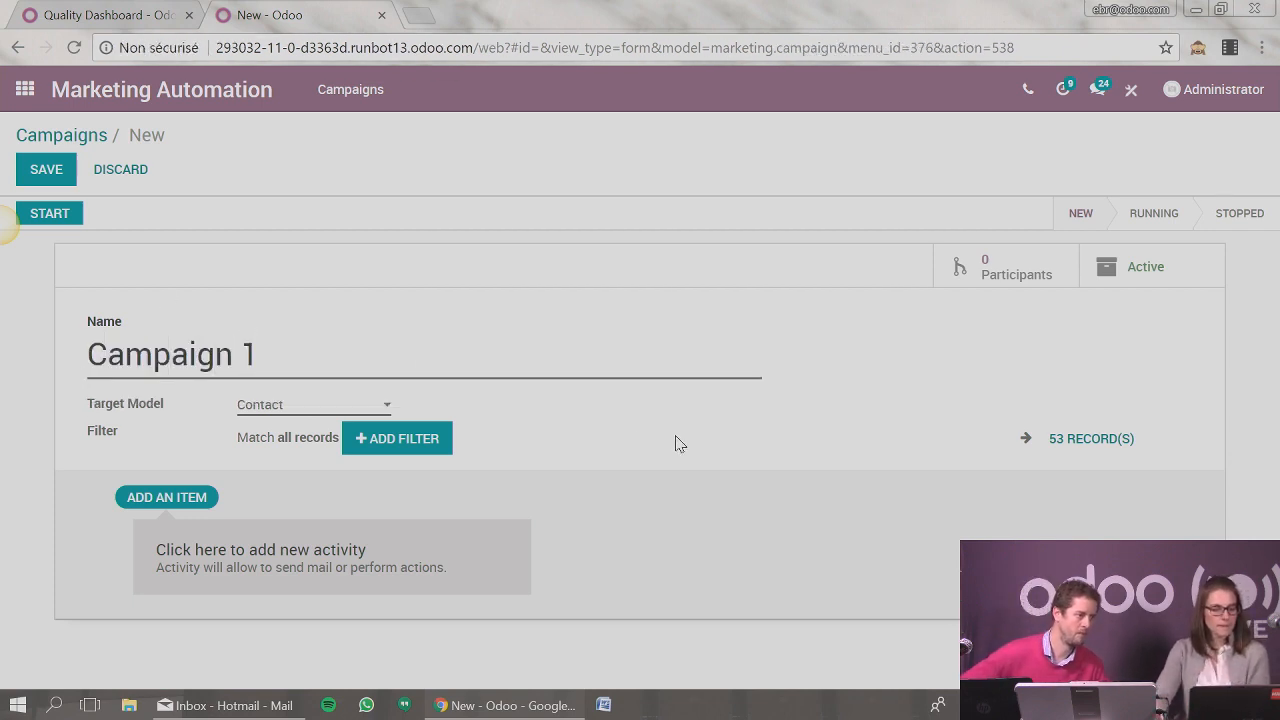
left_click(370, 413)
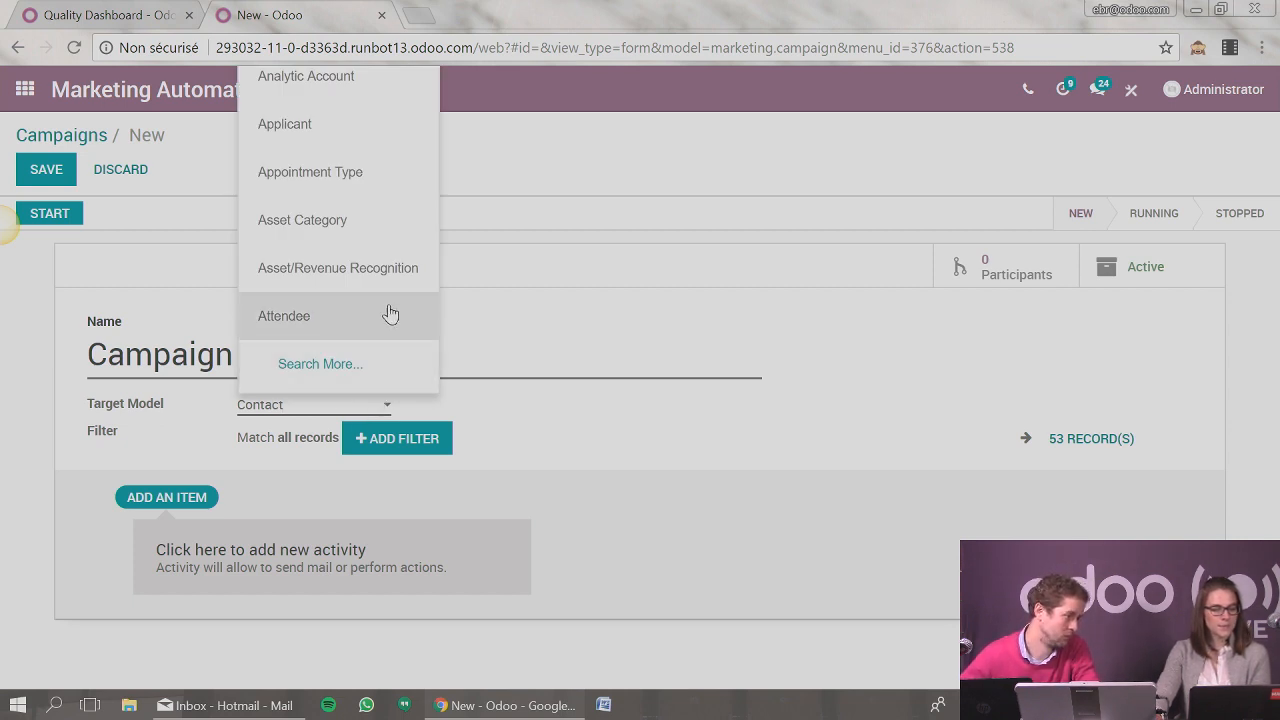
left_click(312, 414)
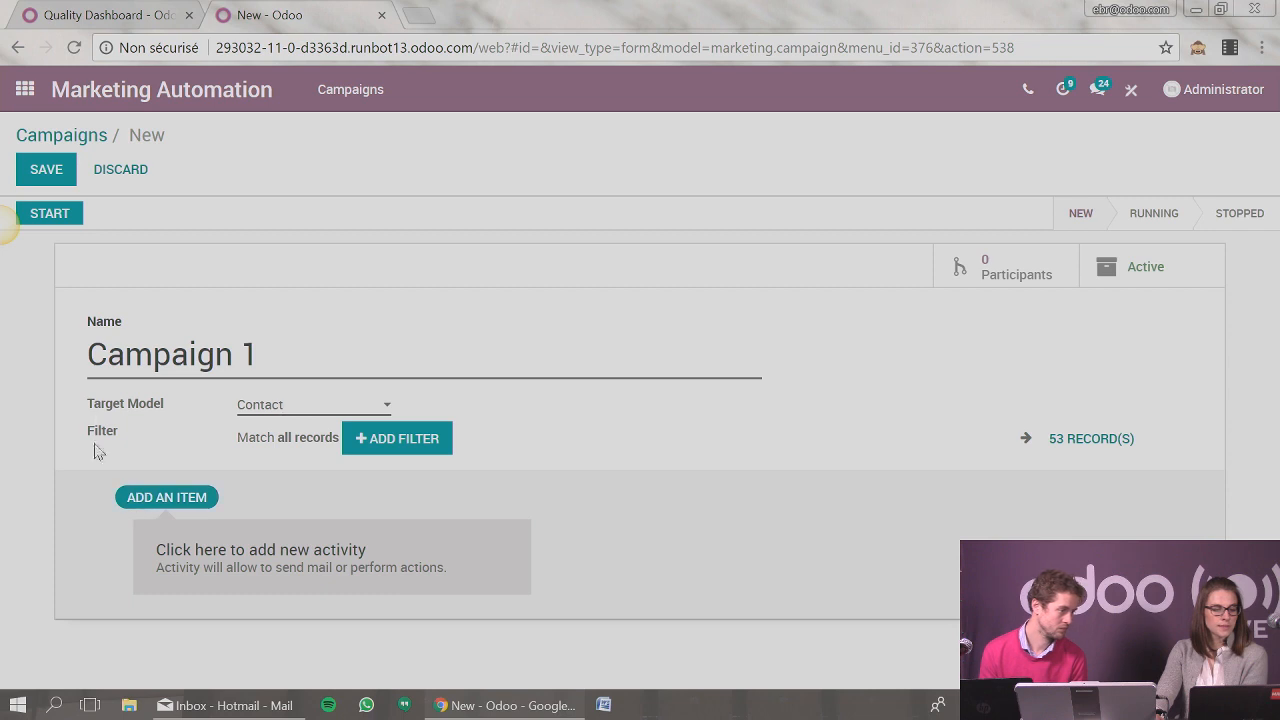
Step: Add a filter to Campaign 1 so it targets contacts whose Country > Country Name = Belgium
left_click_drag(85, 430, 131, 435)
left_click(151, 437)
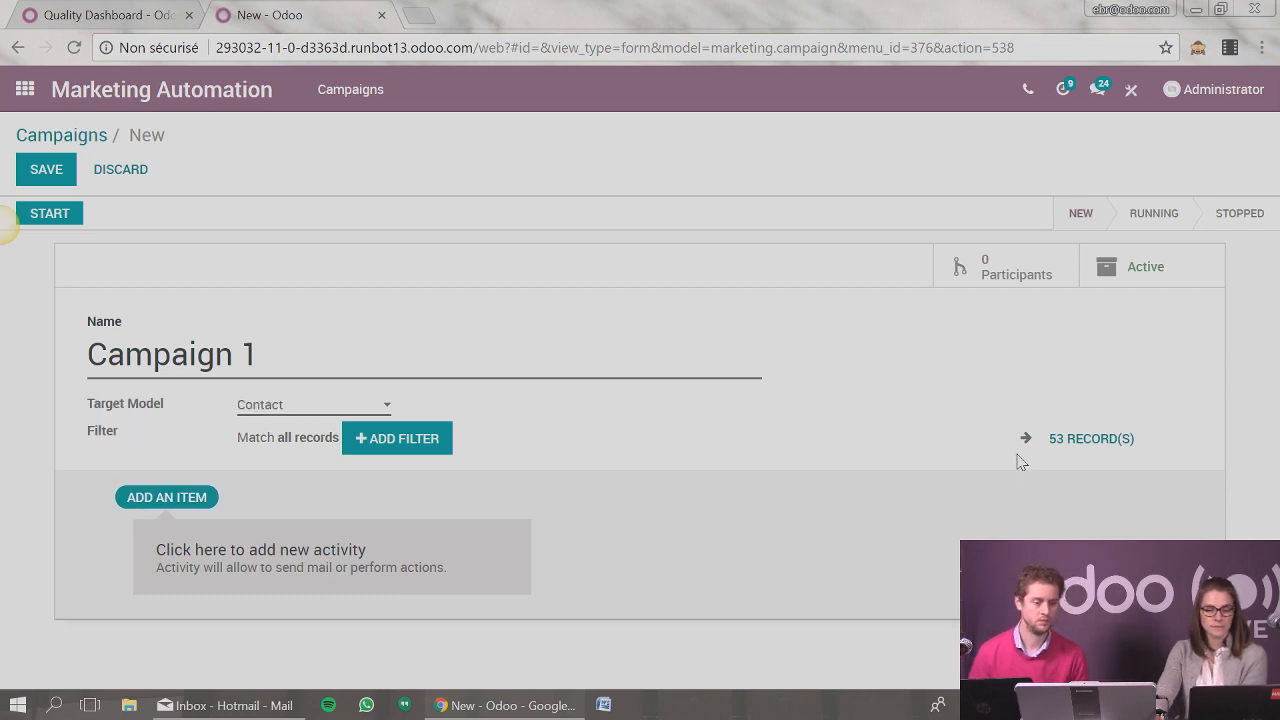
left_click(405, 445)
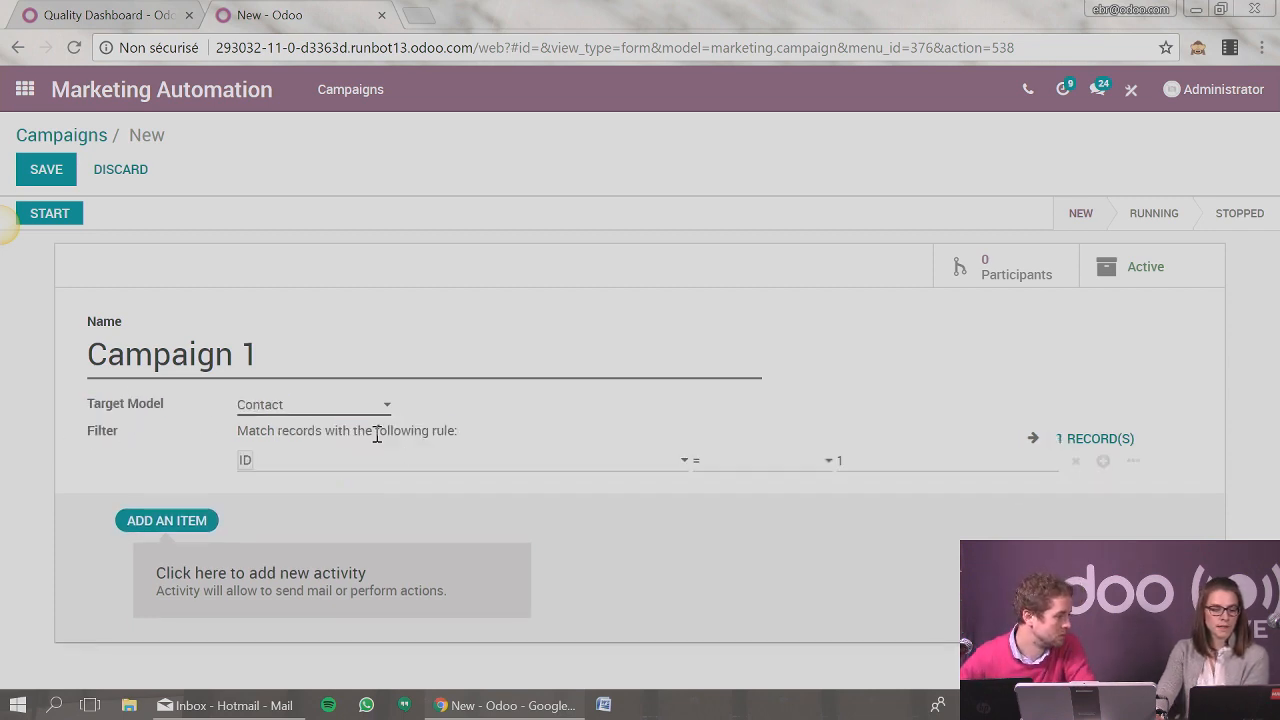
left_click(403, 462)
scroll(660, 455, "down", 2)
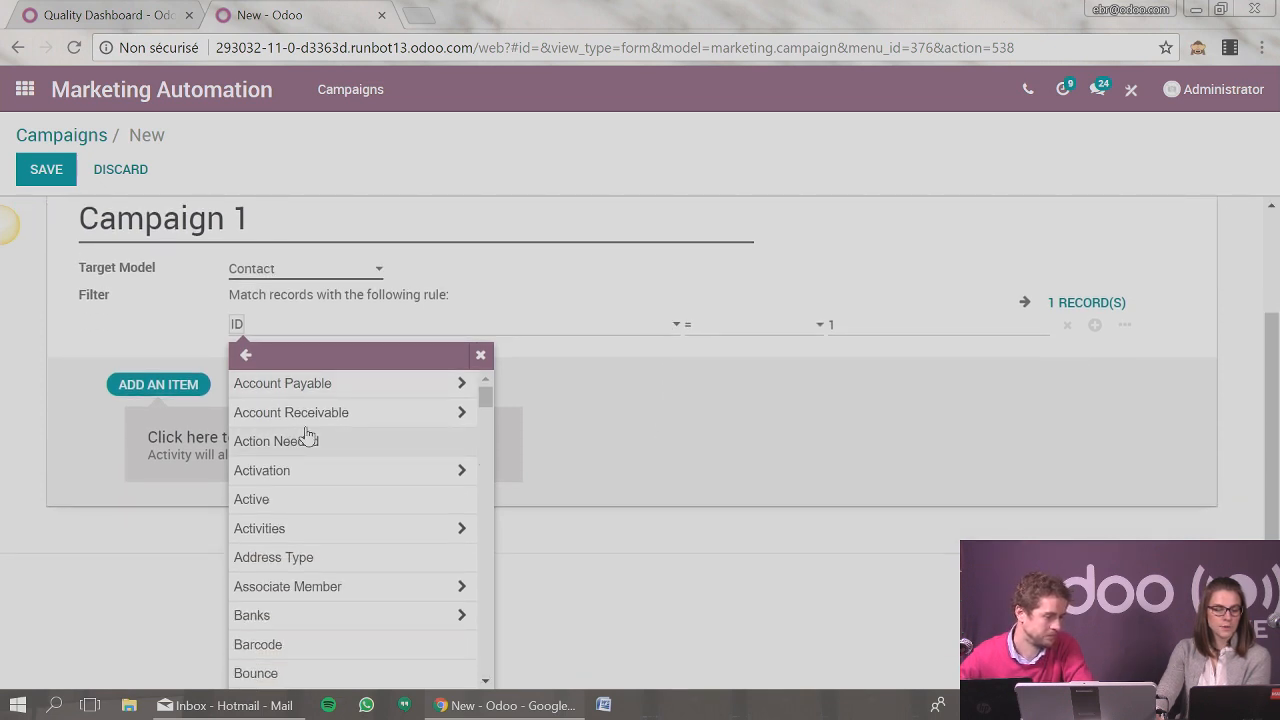
scroll(317, 422, "down", 6)
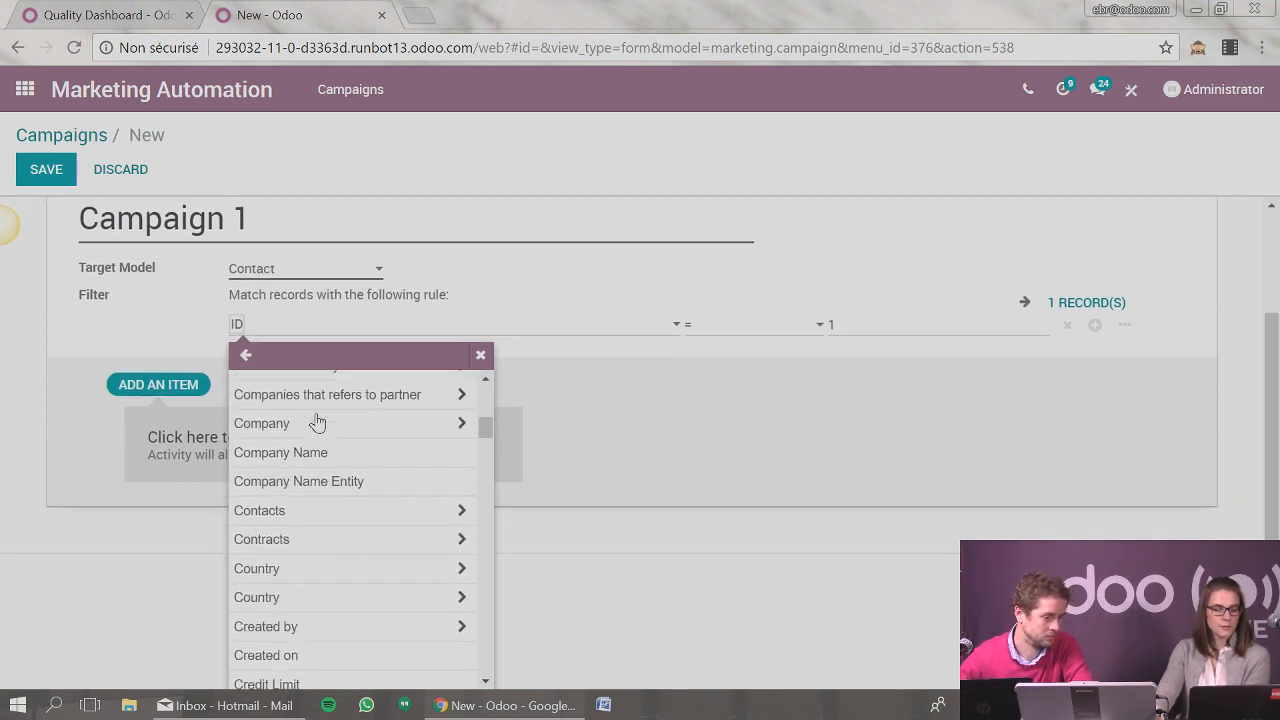
scroll(317, 422, "down", 6)
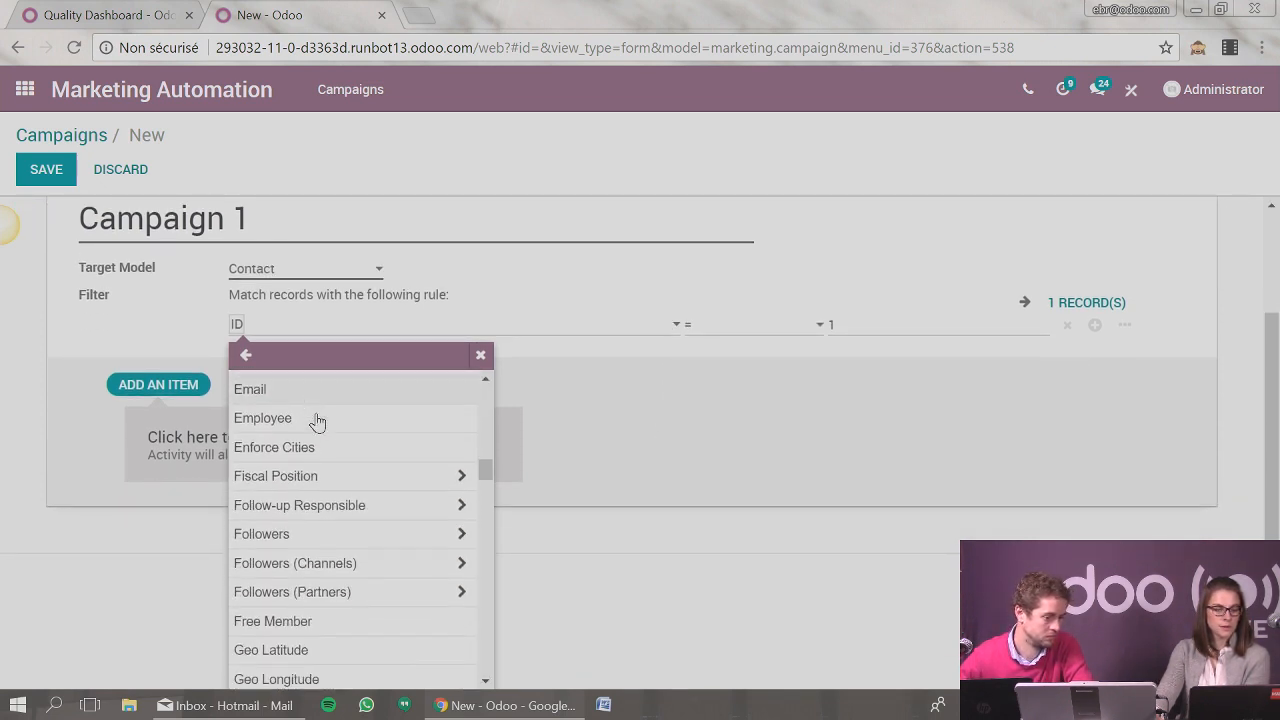
scroll(317, 422, "down", 6)
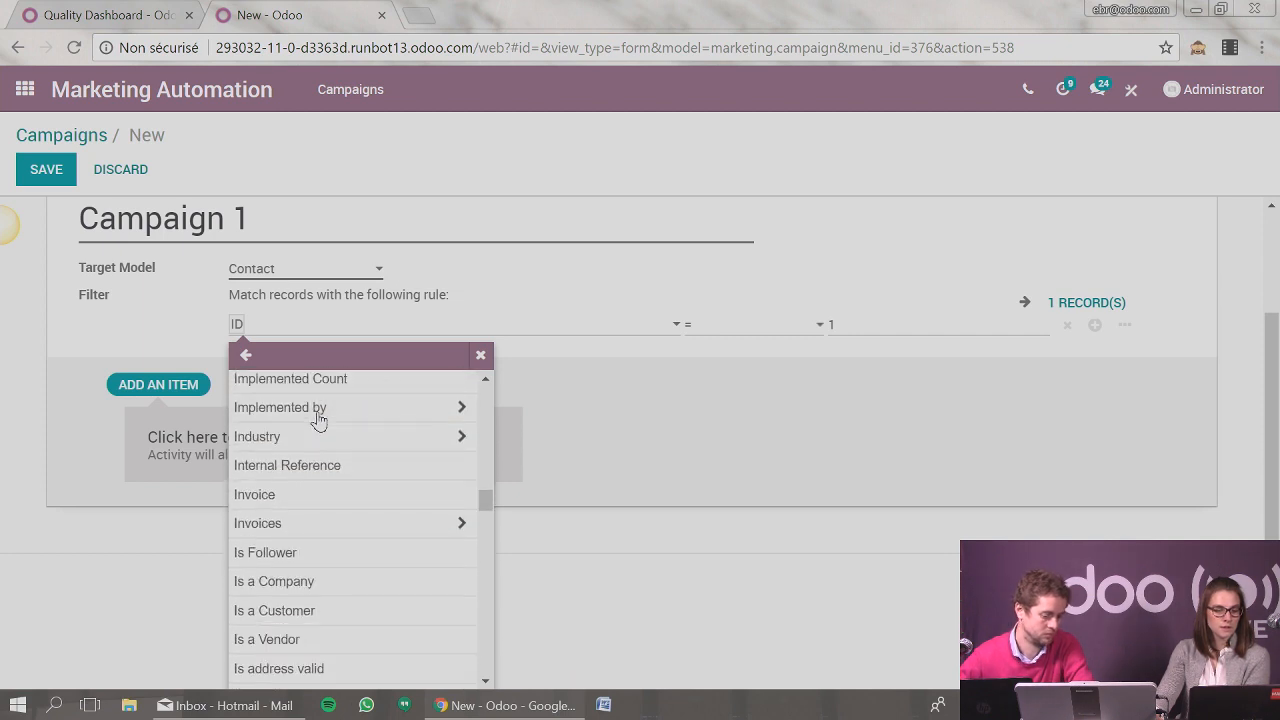
scroll(317, 420, "up", 8)
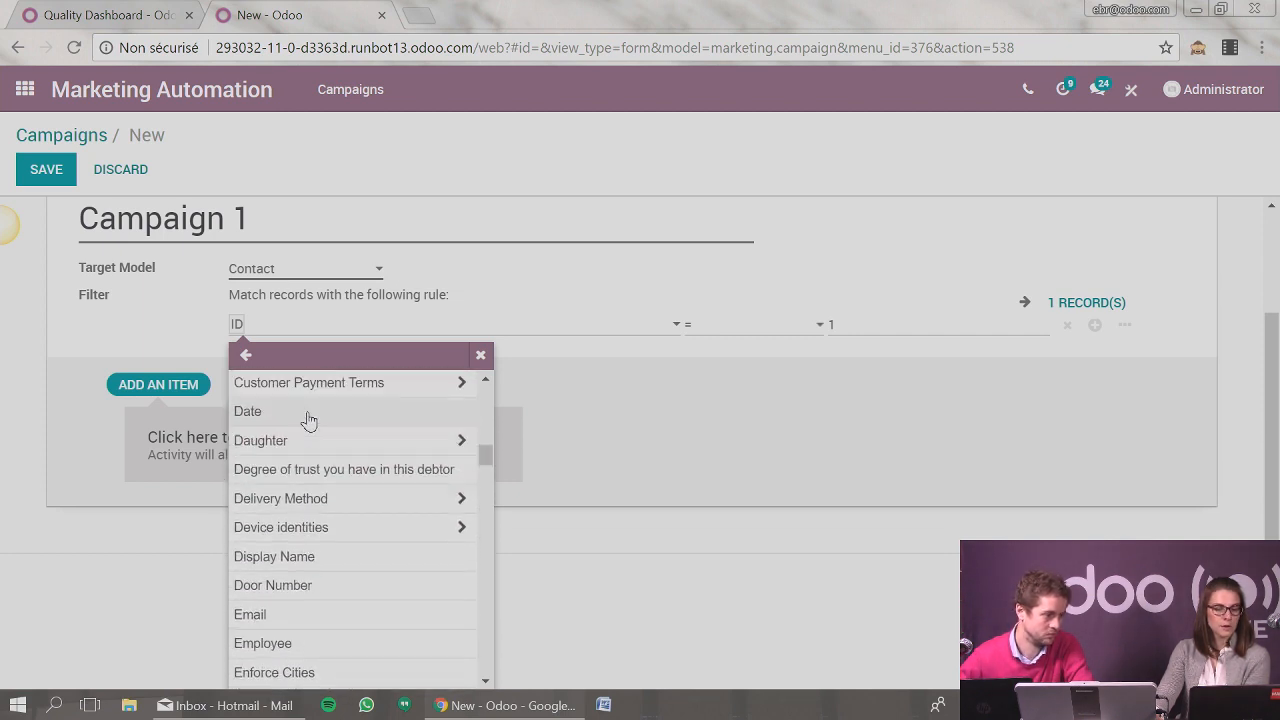
scroll(312, 422, "up", 3)
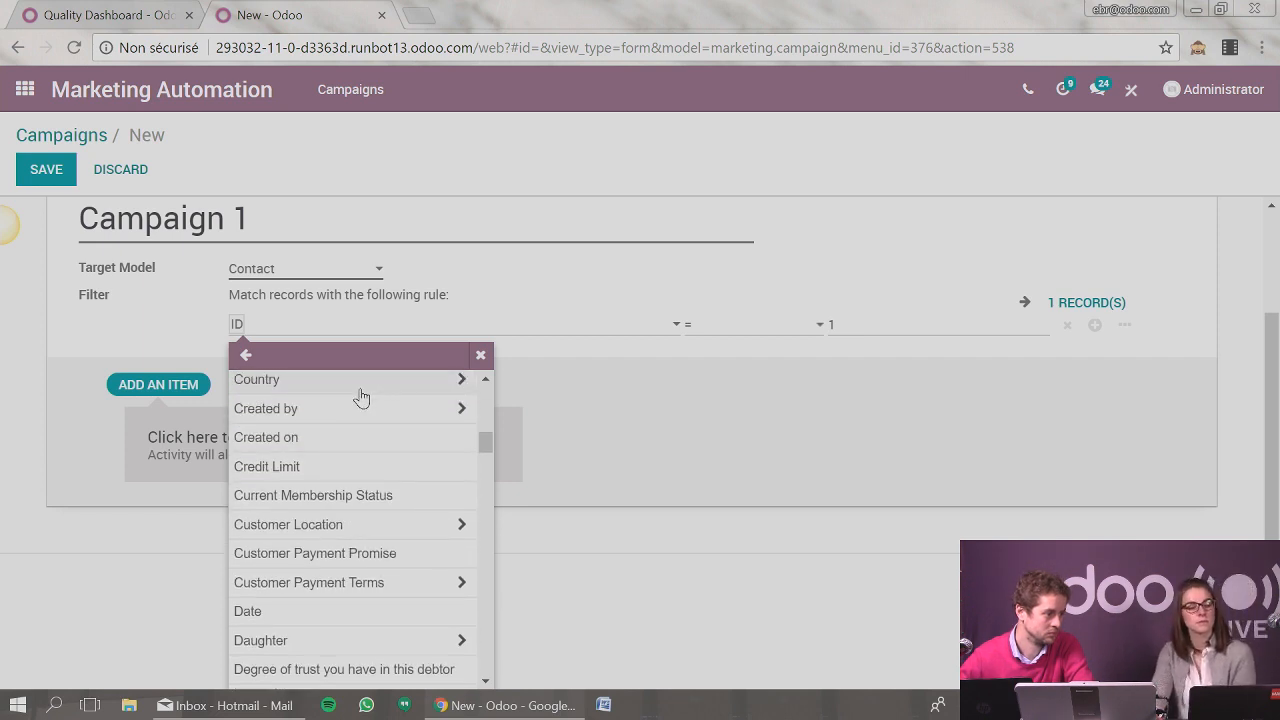
scroll(397, 431, "up", 2)
scroll(411, 450, "up", 2)
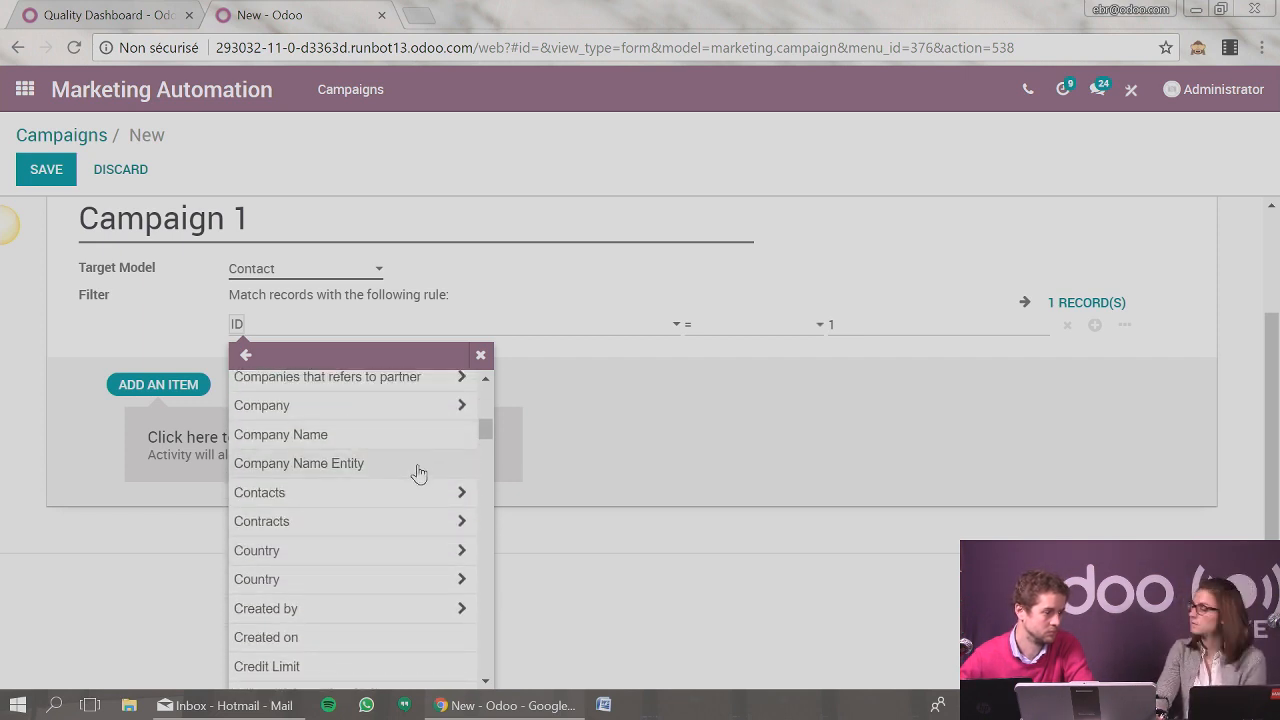
left_click(400, 548)
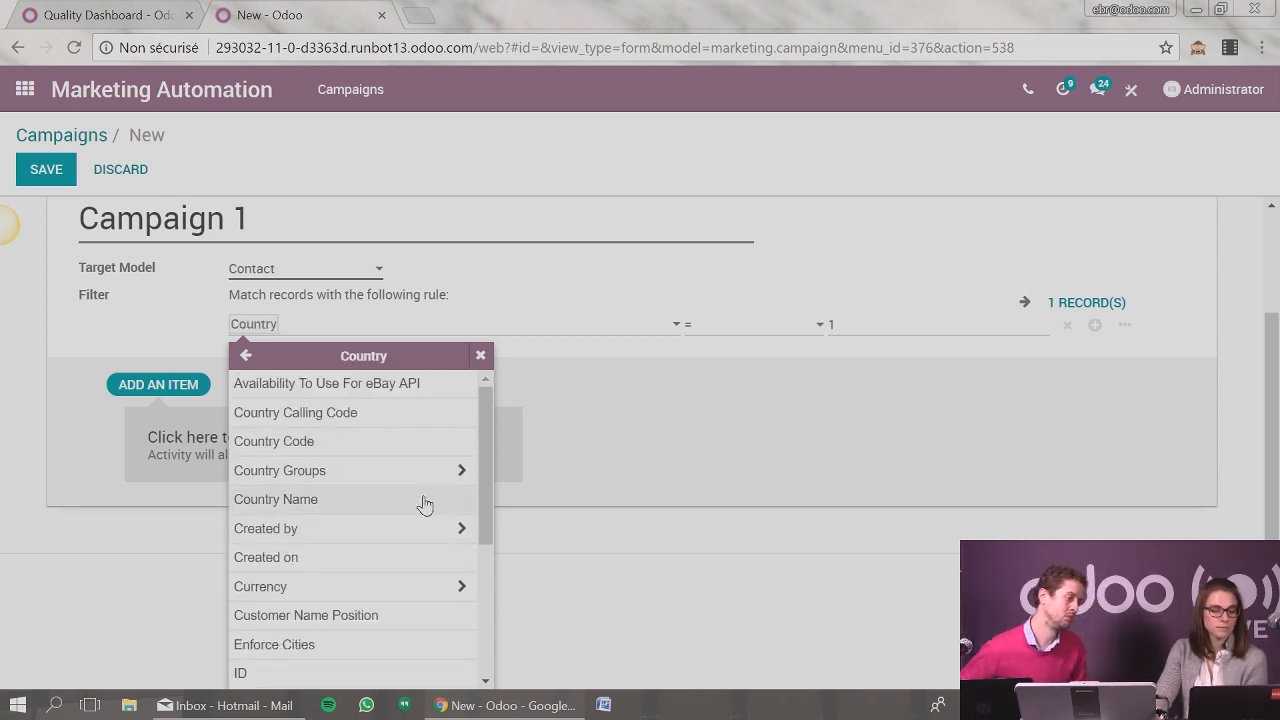
left_click(424, 500)
left_click(857, 460)
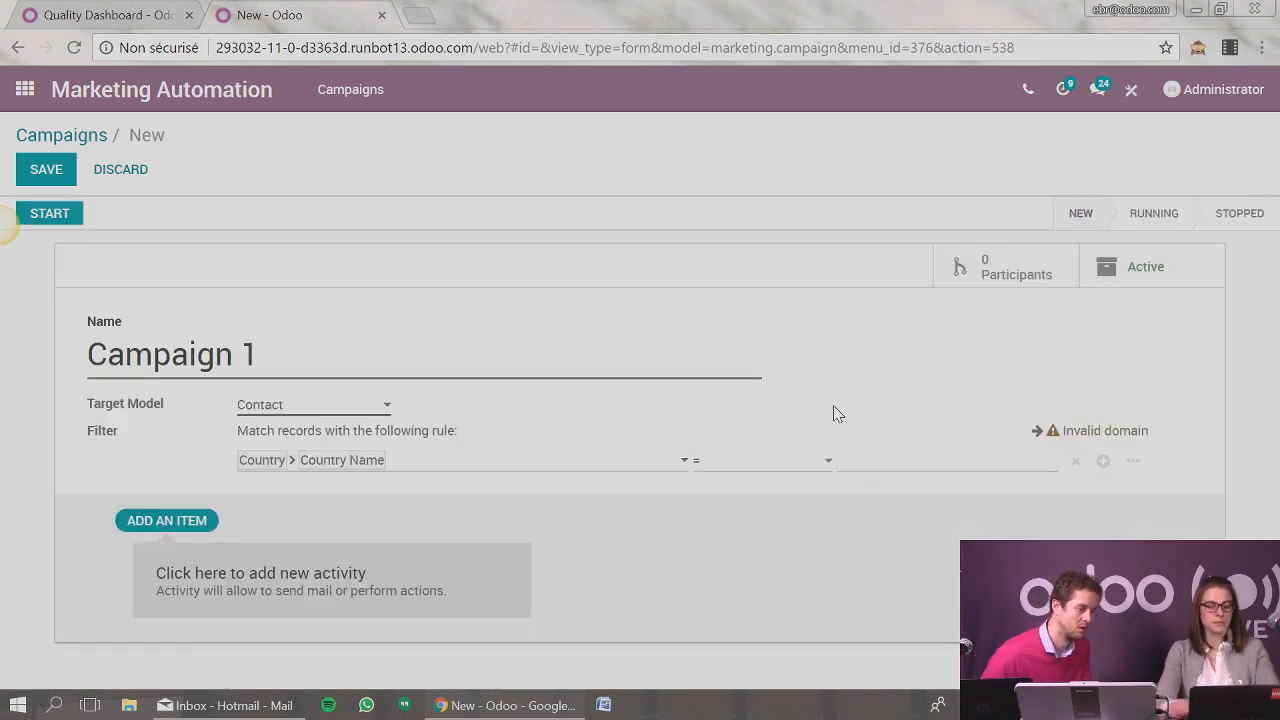
type("Belgium")
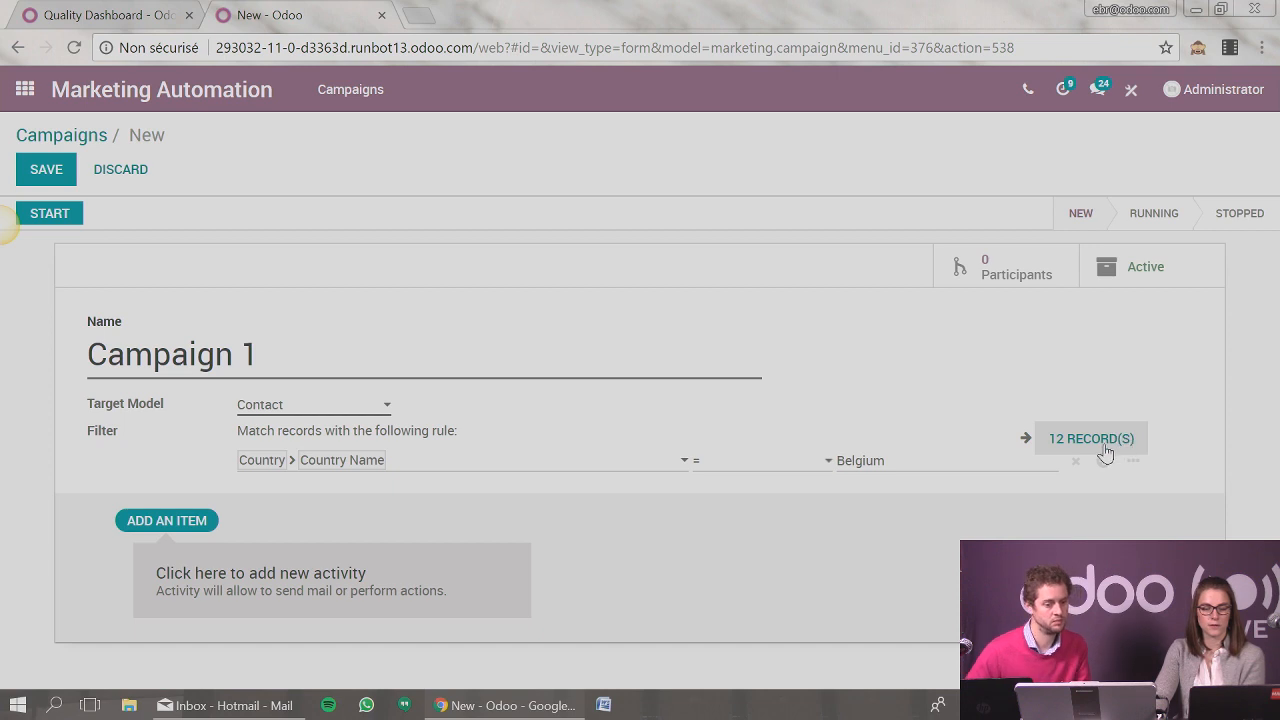
left_click(145, 520)
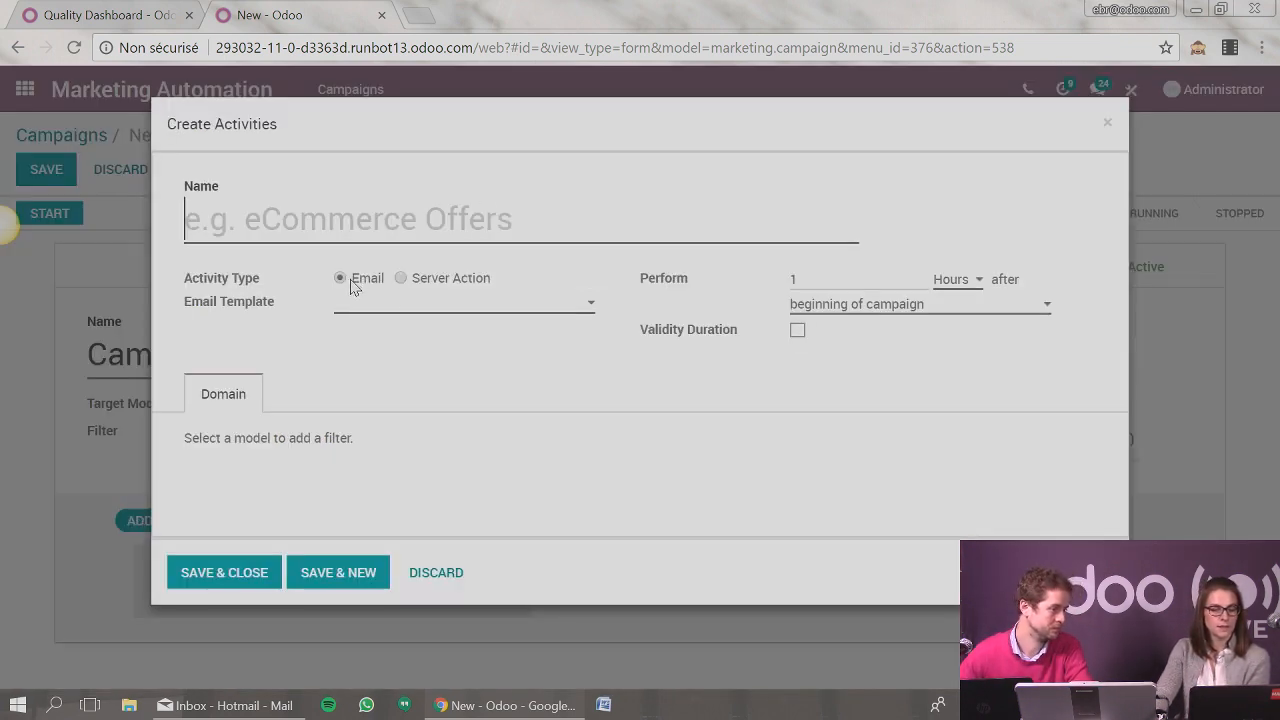
left_click(508, 305)
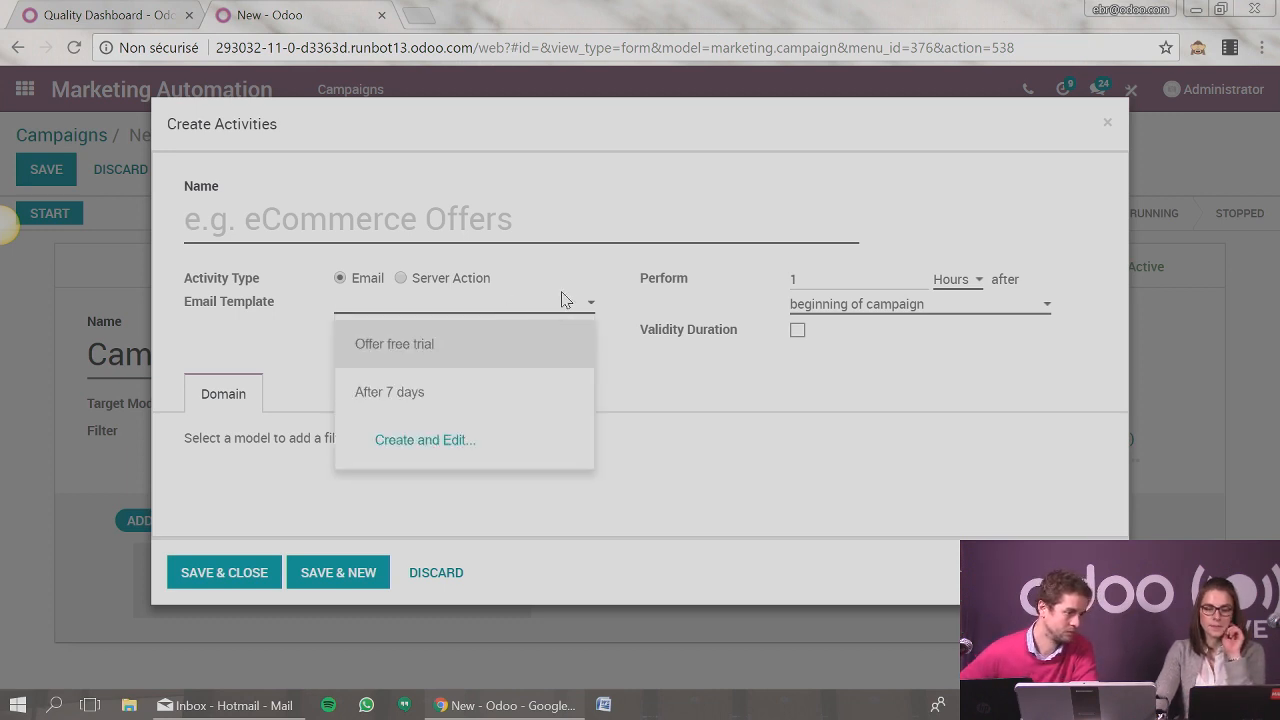
left_click(806, 374)
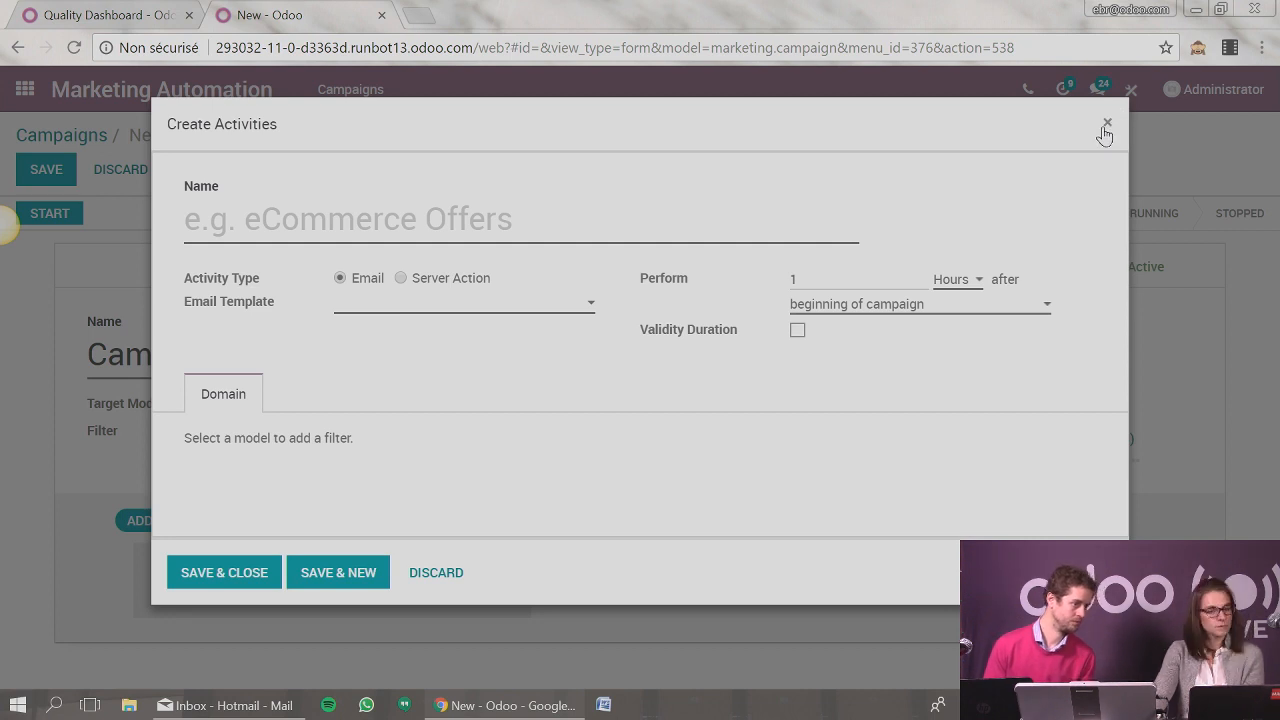
left_click(1107, 123)
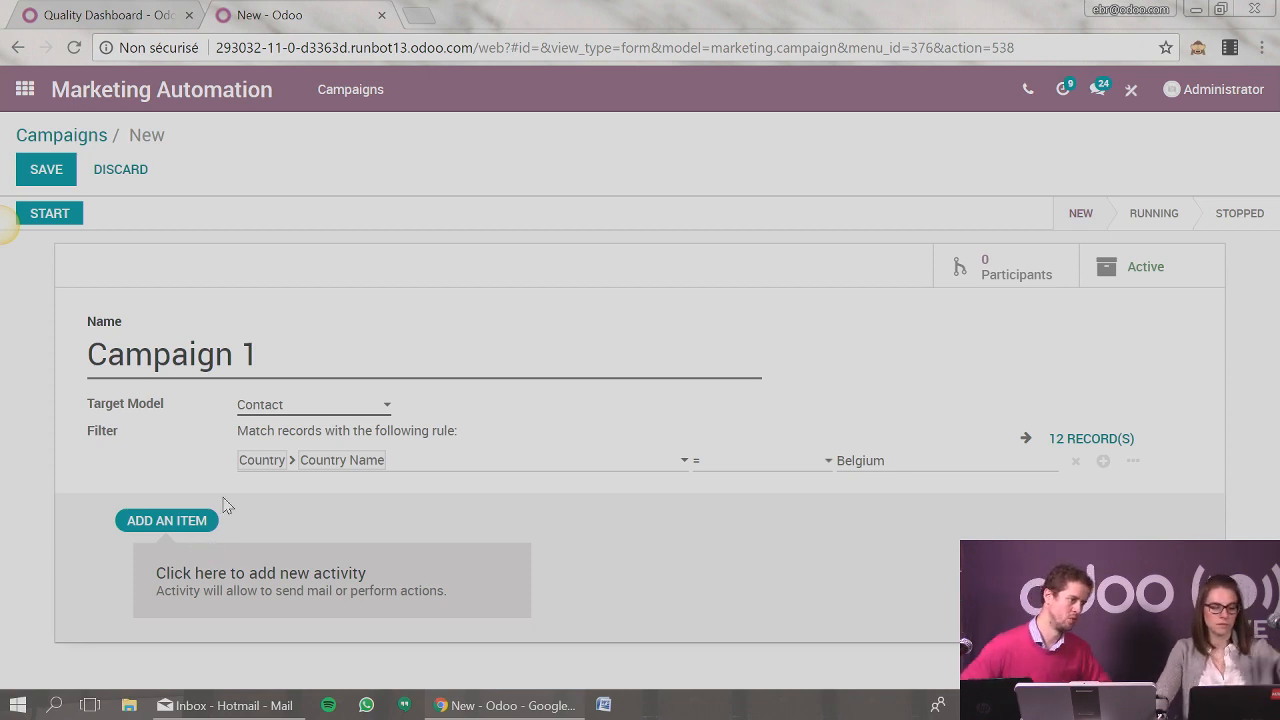
Step: Add an email activity named Mail to the campaign workflow, using the After 7 days email template
left_click(200, 522)
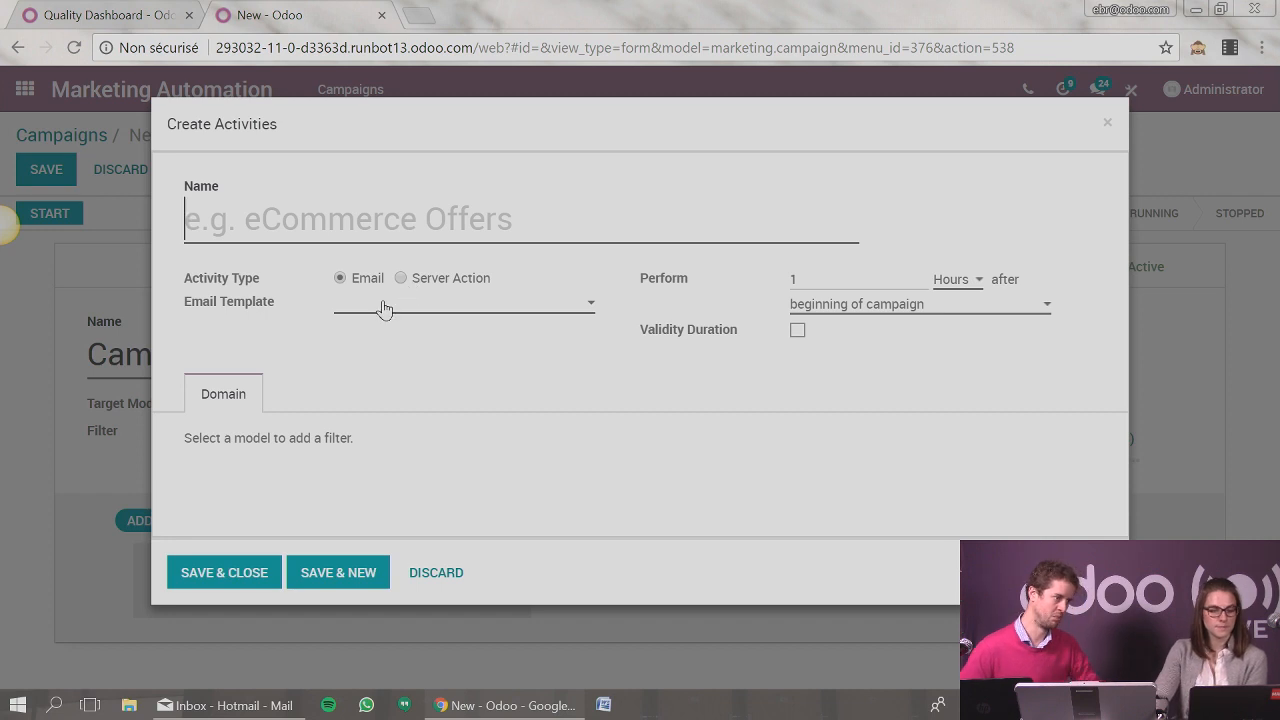
left_click(418, 306)
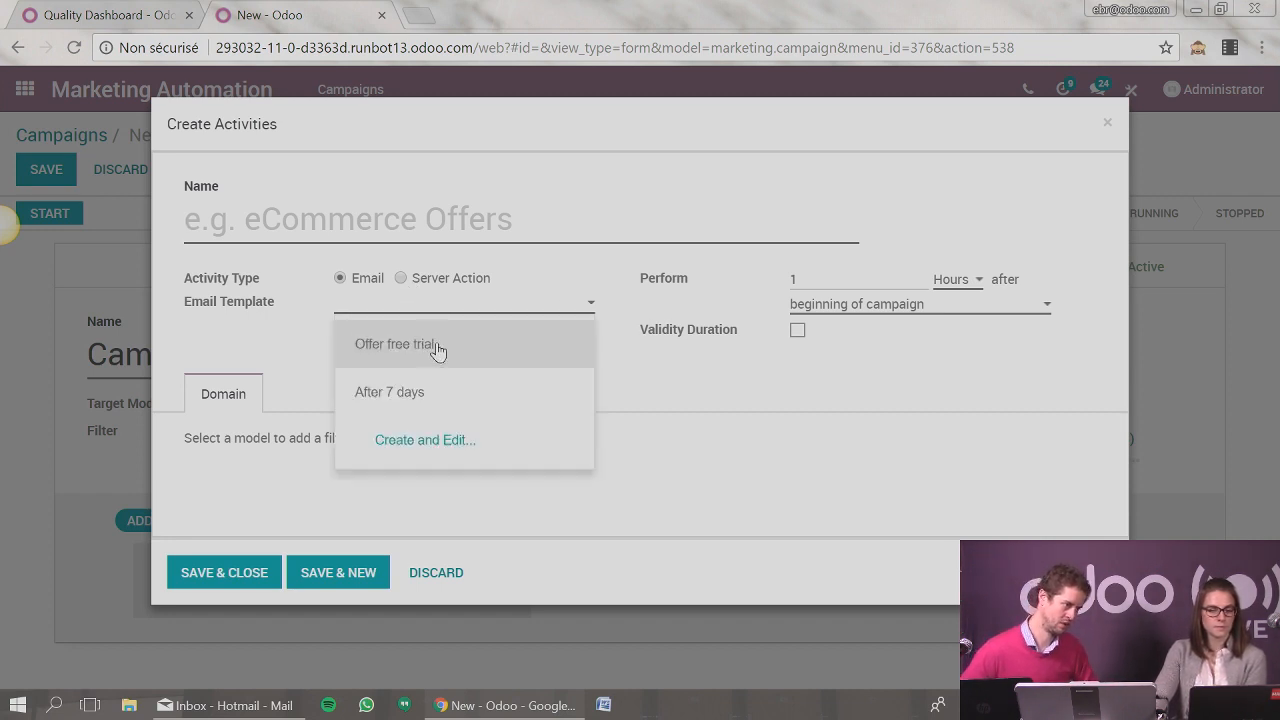
left_click(434, 388)
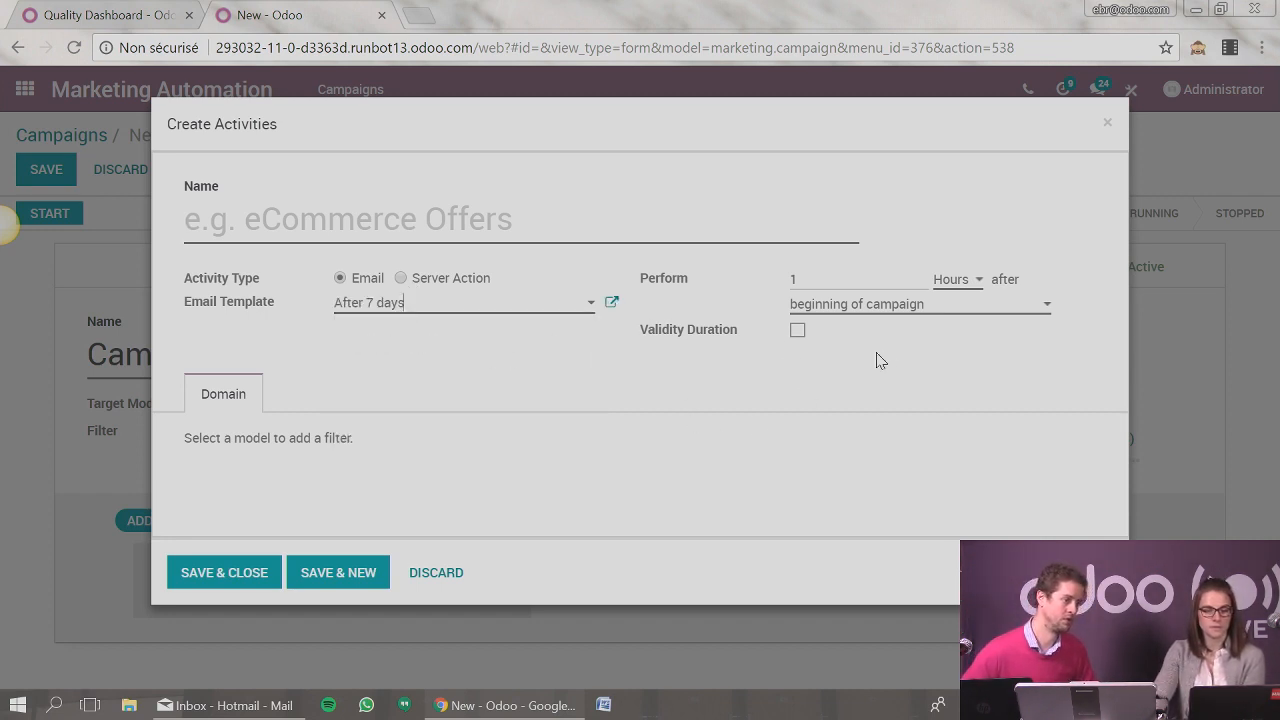
left_click(534, 210)
type("Mail")
left_click(224, 572)
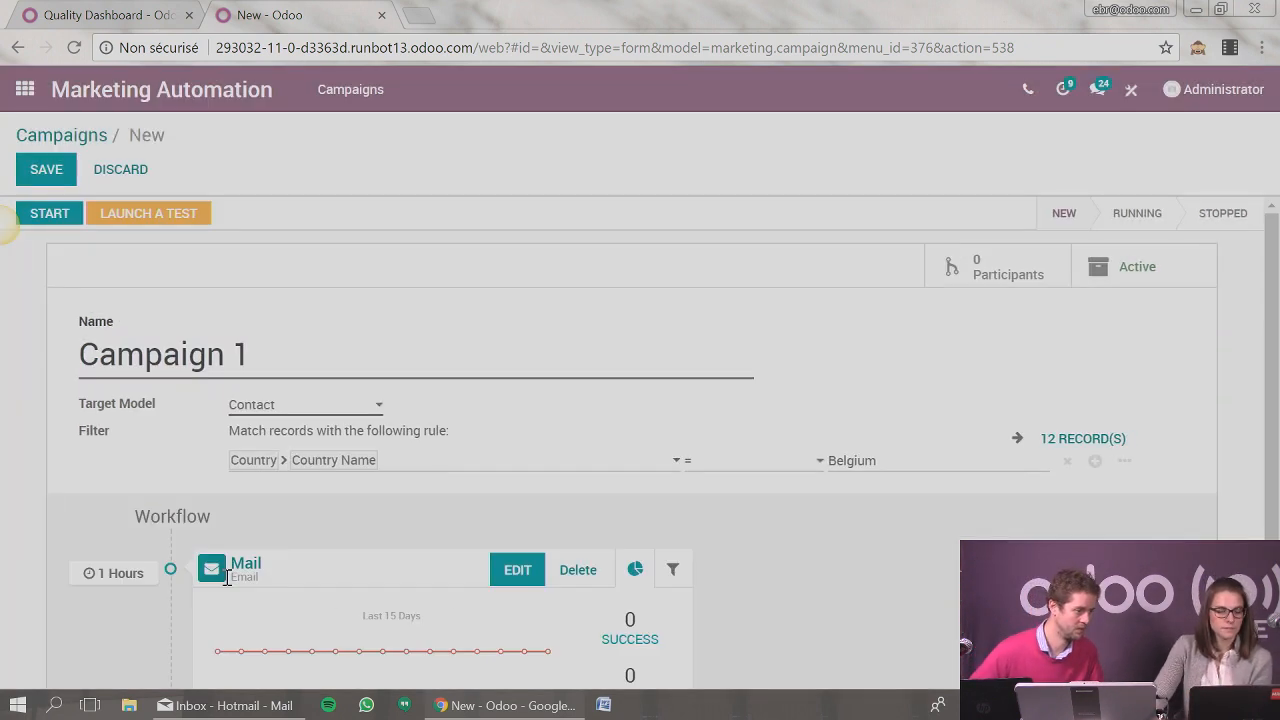
Step: Show the child activity options of the Mail activity in the campaign workflow
scroll(1045, 568, "down", 2)
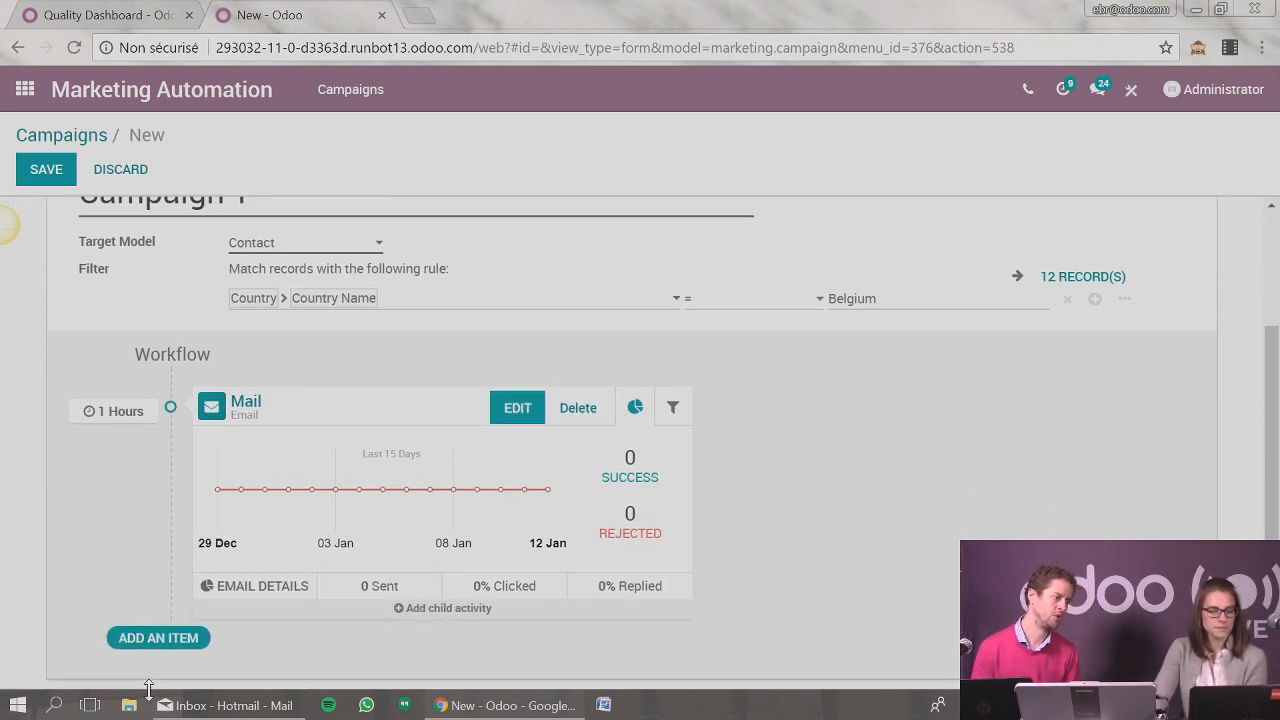
left_click(446, 608)
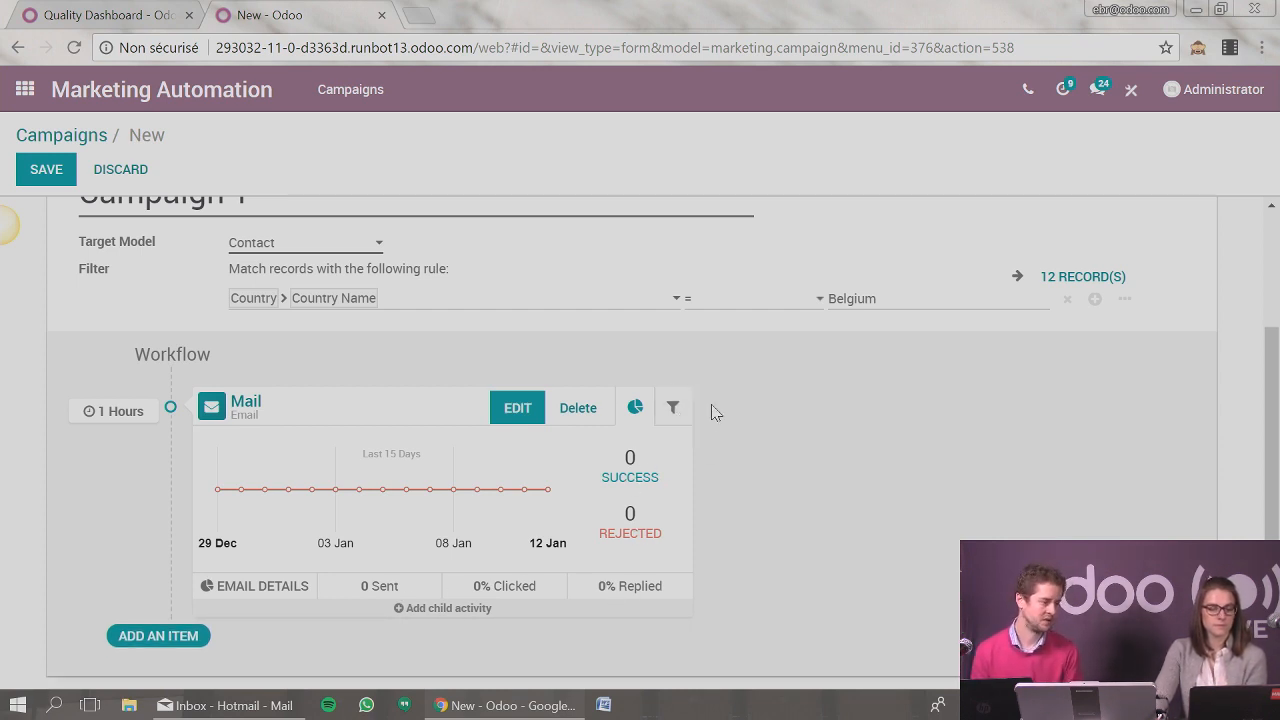
Step: Check the filter and statistics views of the Mail activity, and save Campaign 1
left_click(674, 408)
left_click(635, 408)
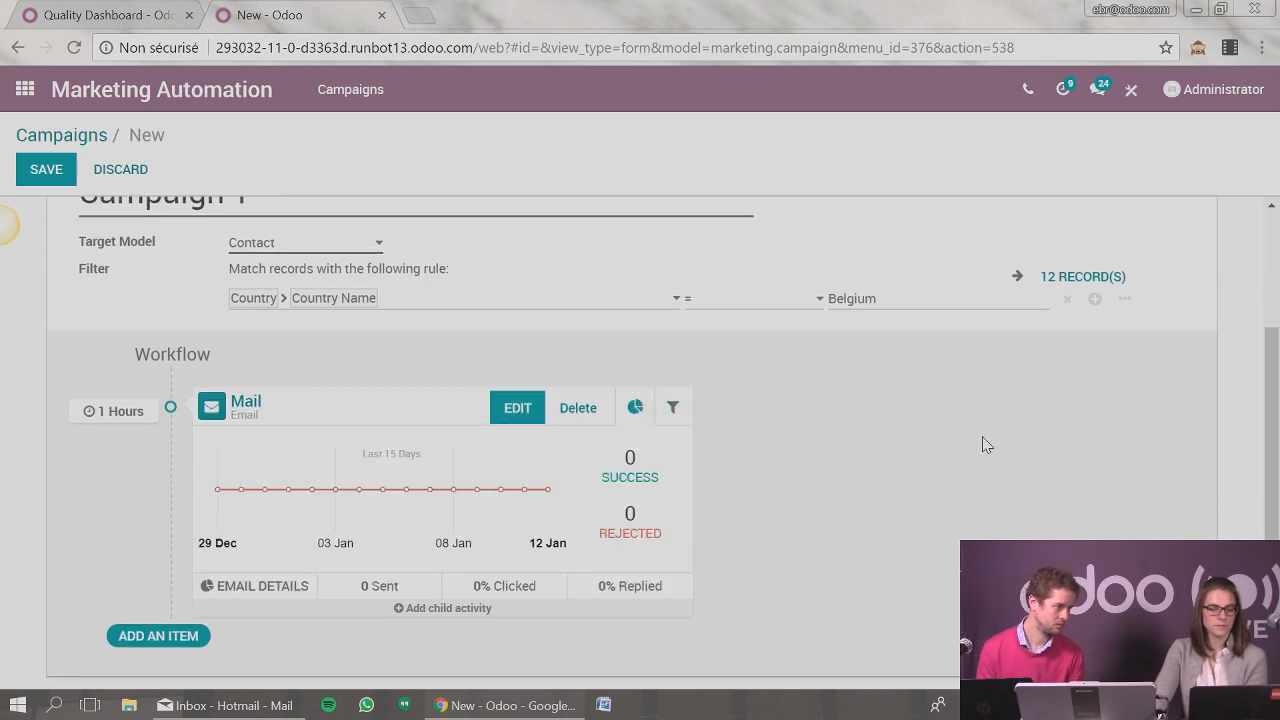
scroll(982, 445, "up", 3)
left_click(40, 178)
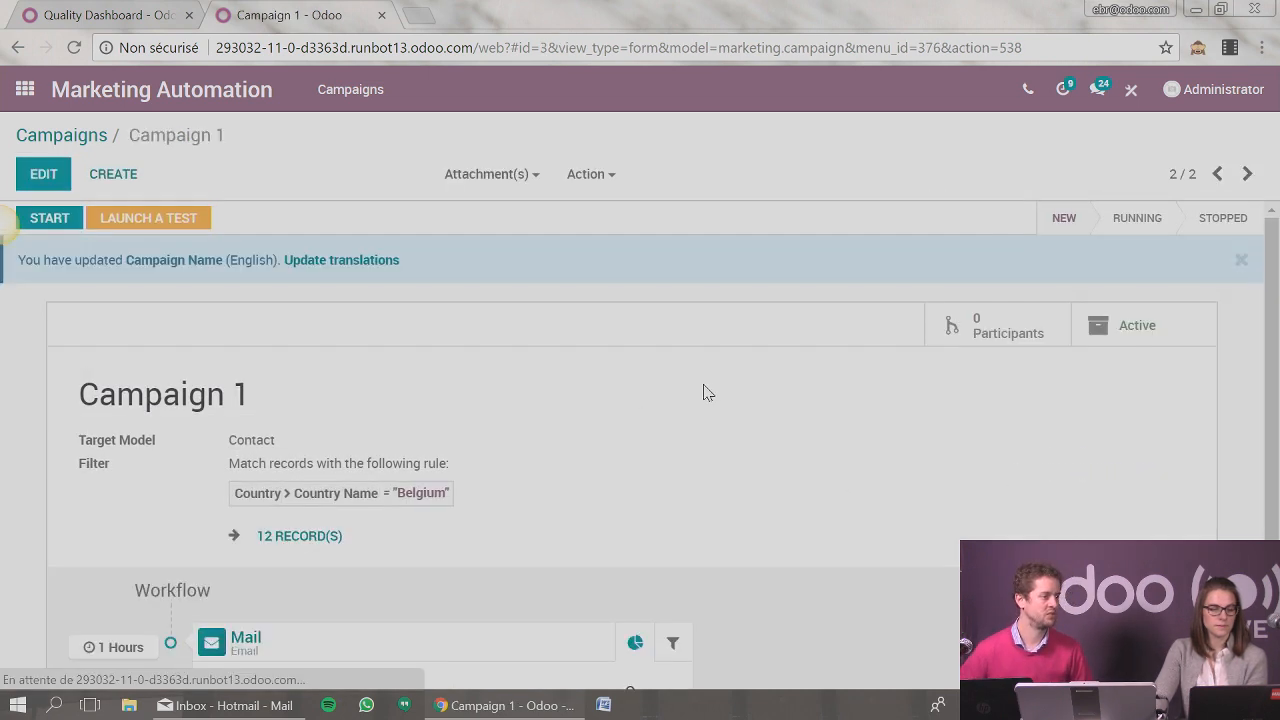
Step: Start Campaign 1 and review its Mail activity in the workflow
scroll(703, 393, "down", 2)
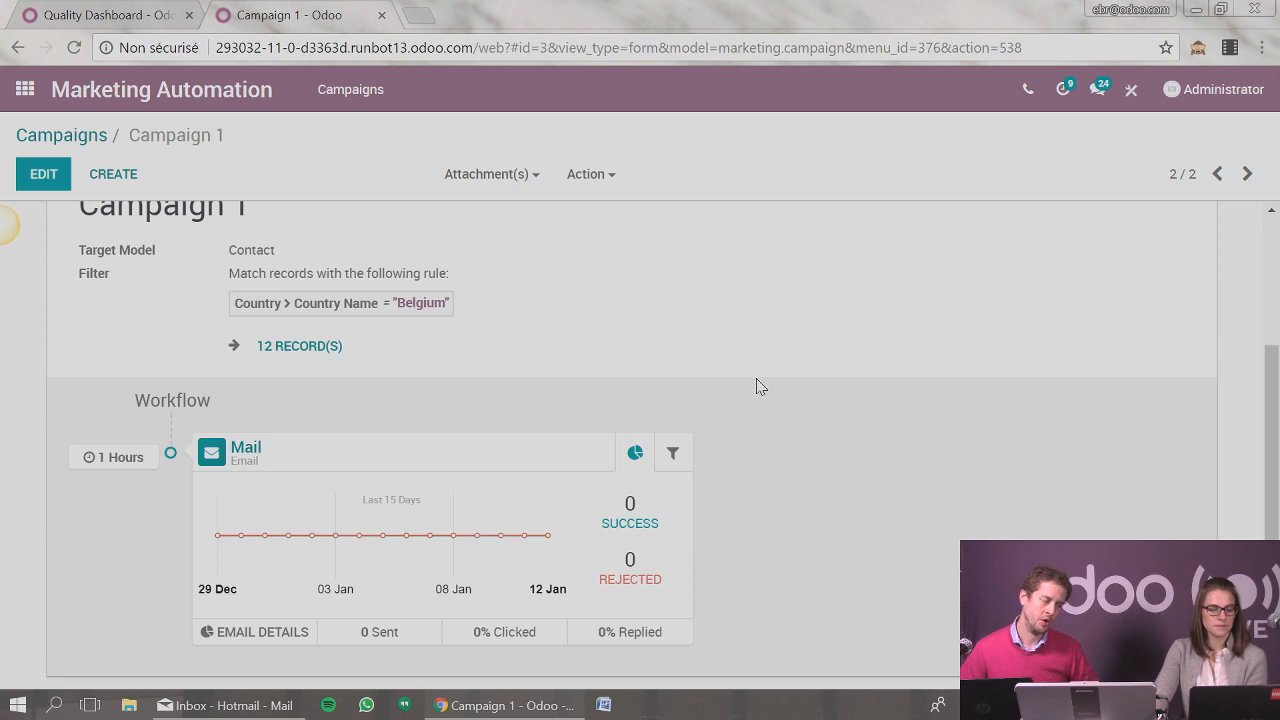
scroll(757, 385, "up", 2)
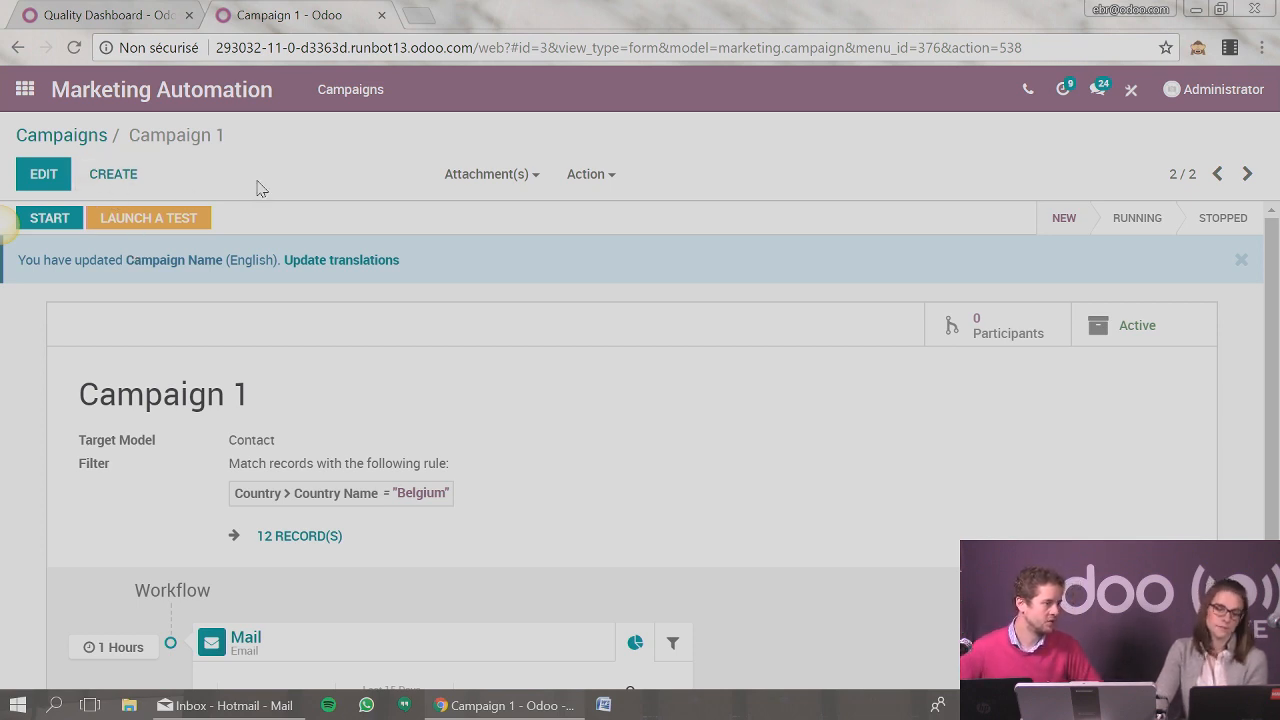
left_click(48, 218)
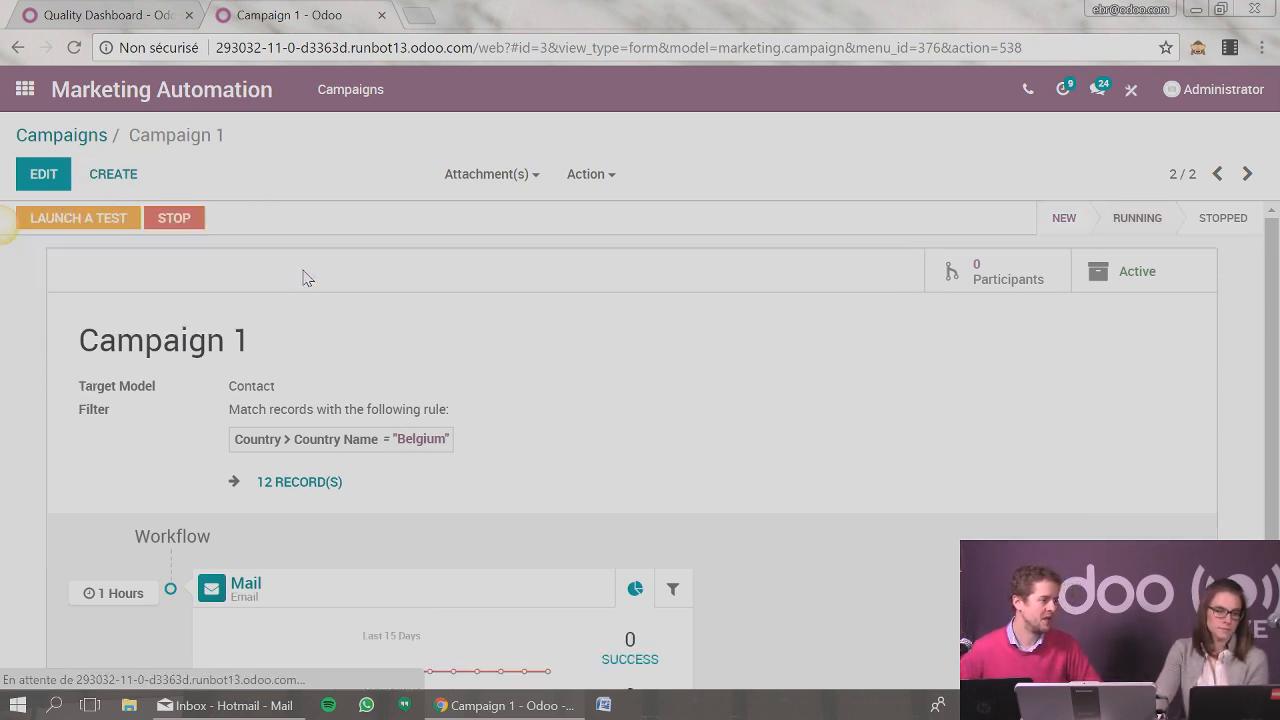
scroll(318, 254, "down", 3)
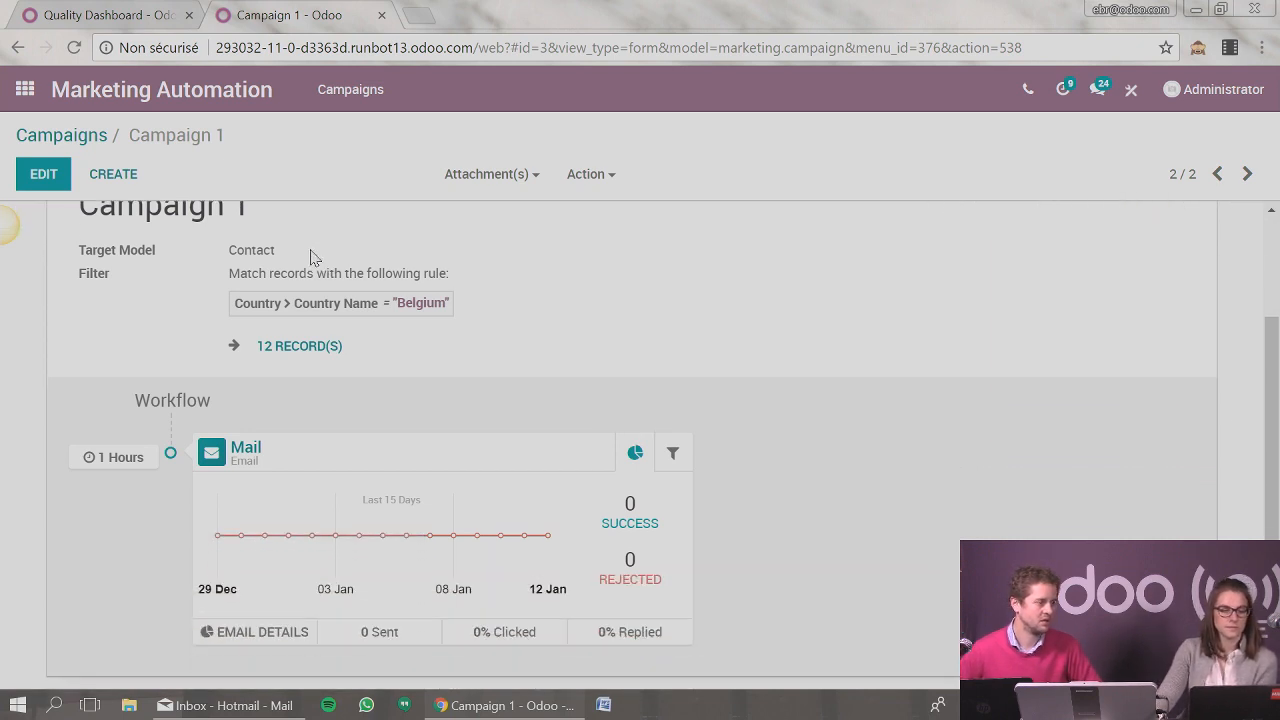
scroll(300, 260, "up", 3)
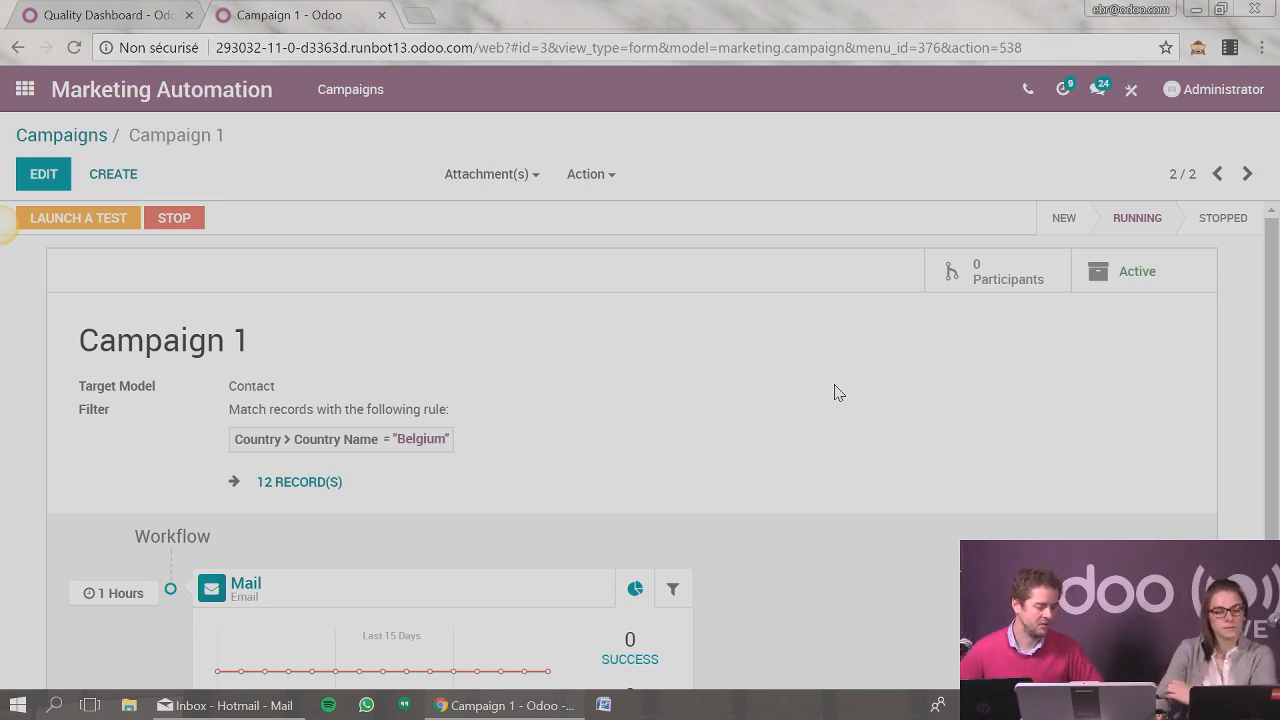
scroll(840, 390, "down", 3)
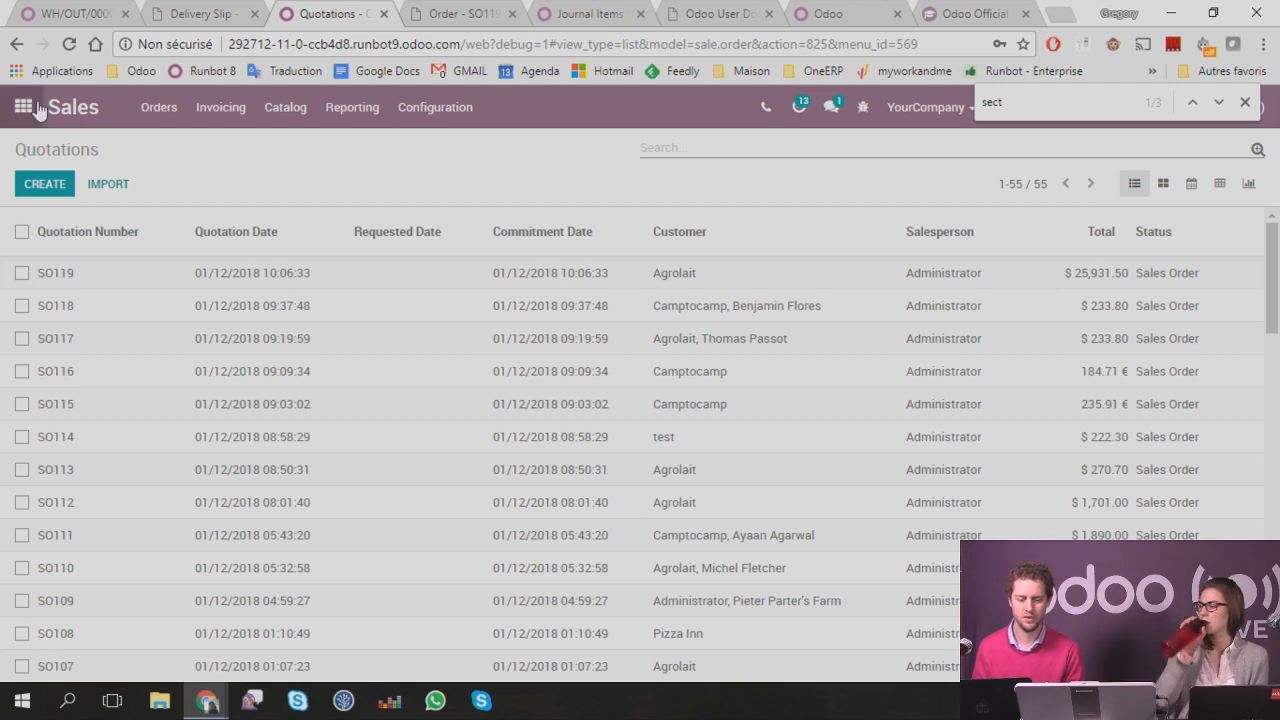
Step: Open the technical Views list in Settings and filter it by view name order and view type QWeb
left_click(27, 107)
type("views")
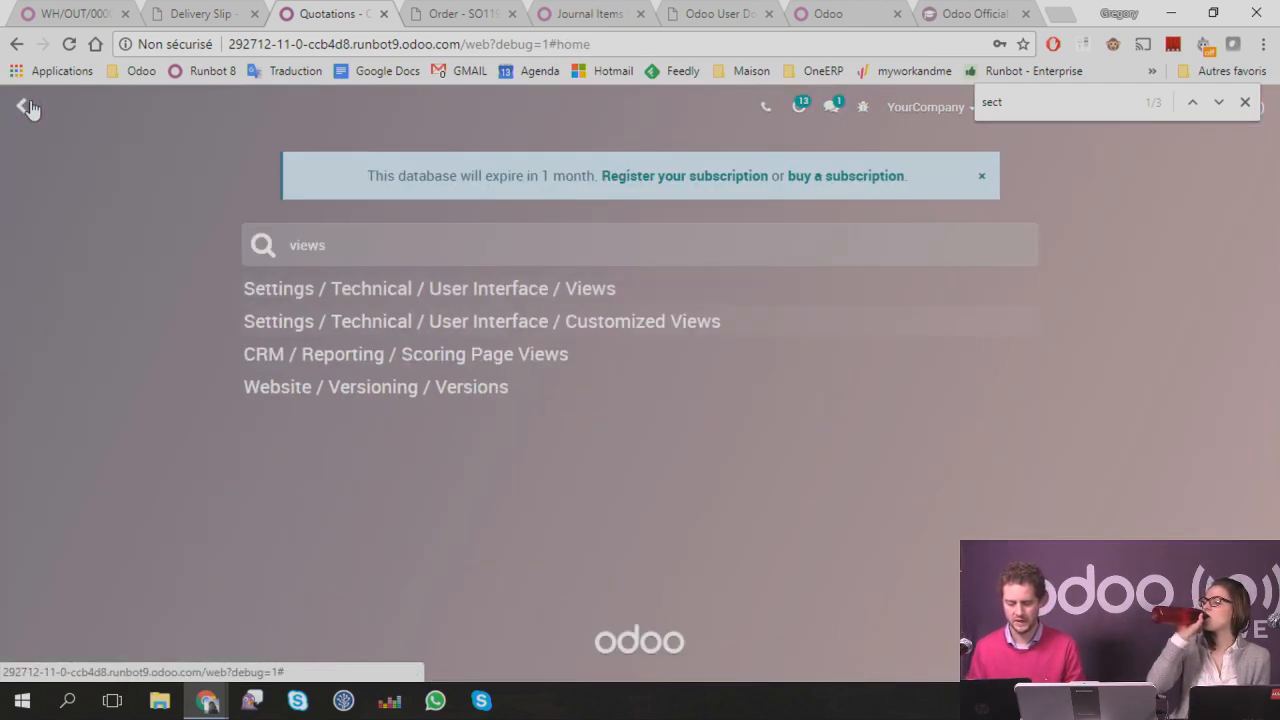
key("Return")
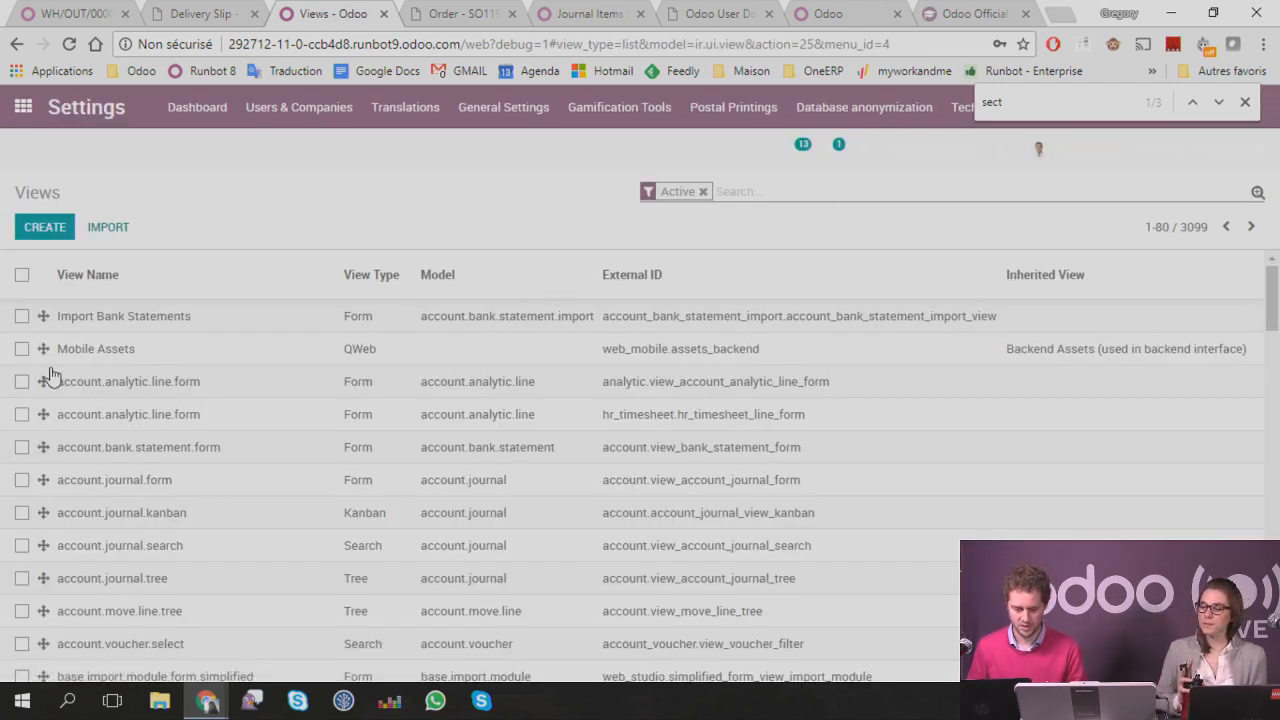
type("order")
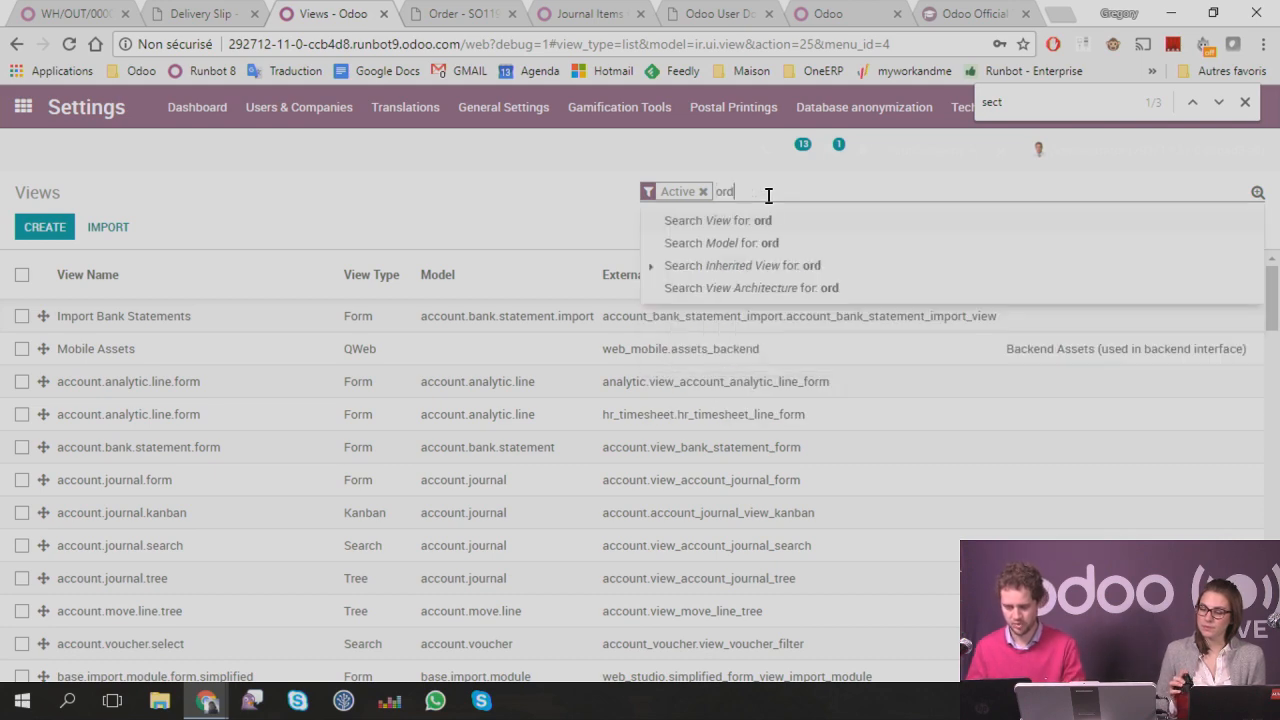
key("Return")
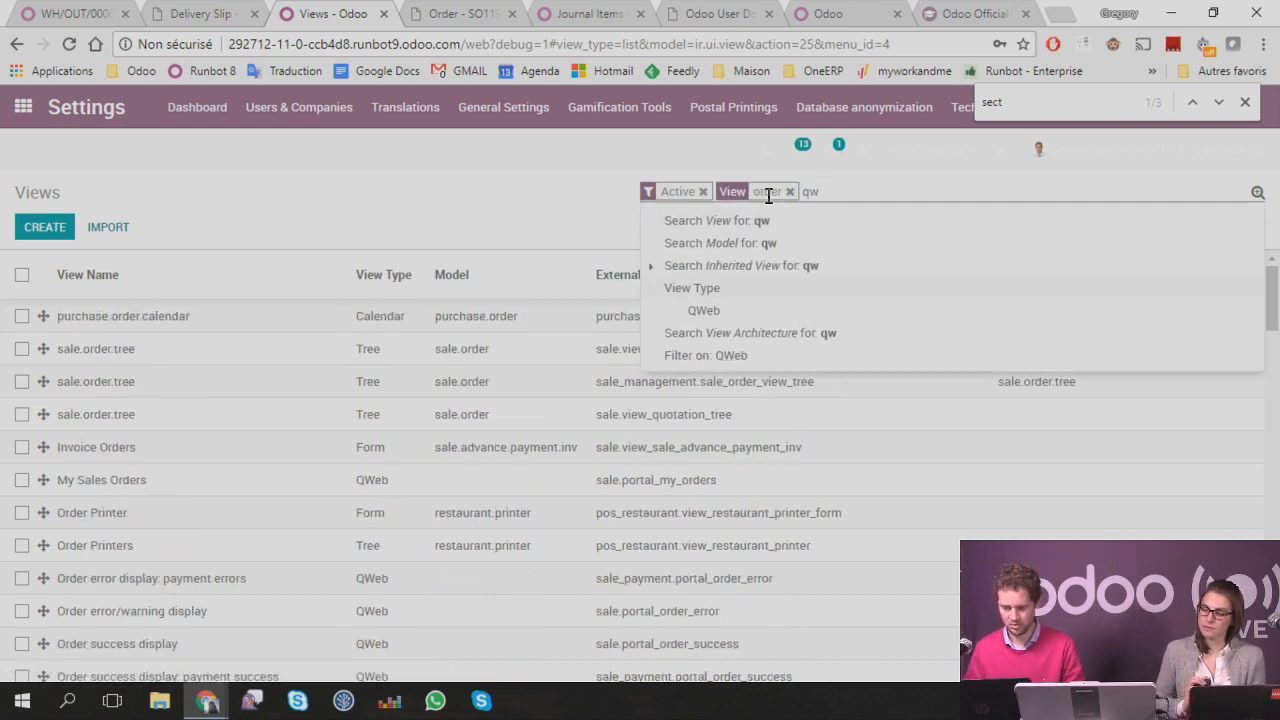
key("Return")
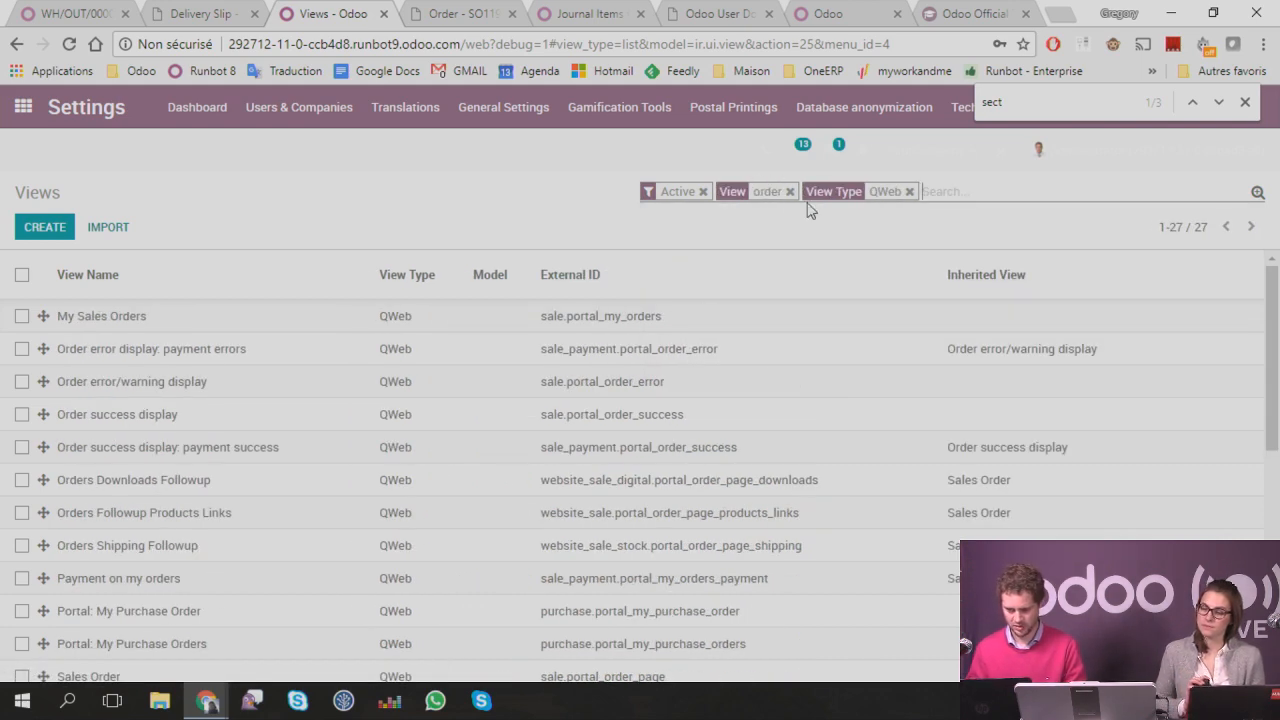
Step: Replace the order name filter in the Views list with invoice, keeping the QWeb view type filter
left_click(790, 192)
type("invoice")
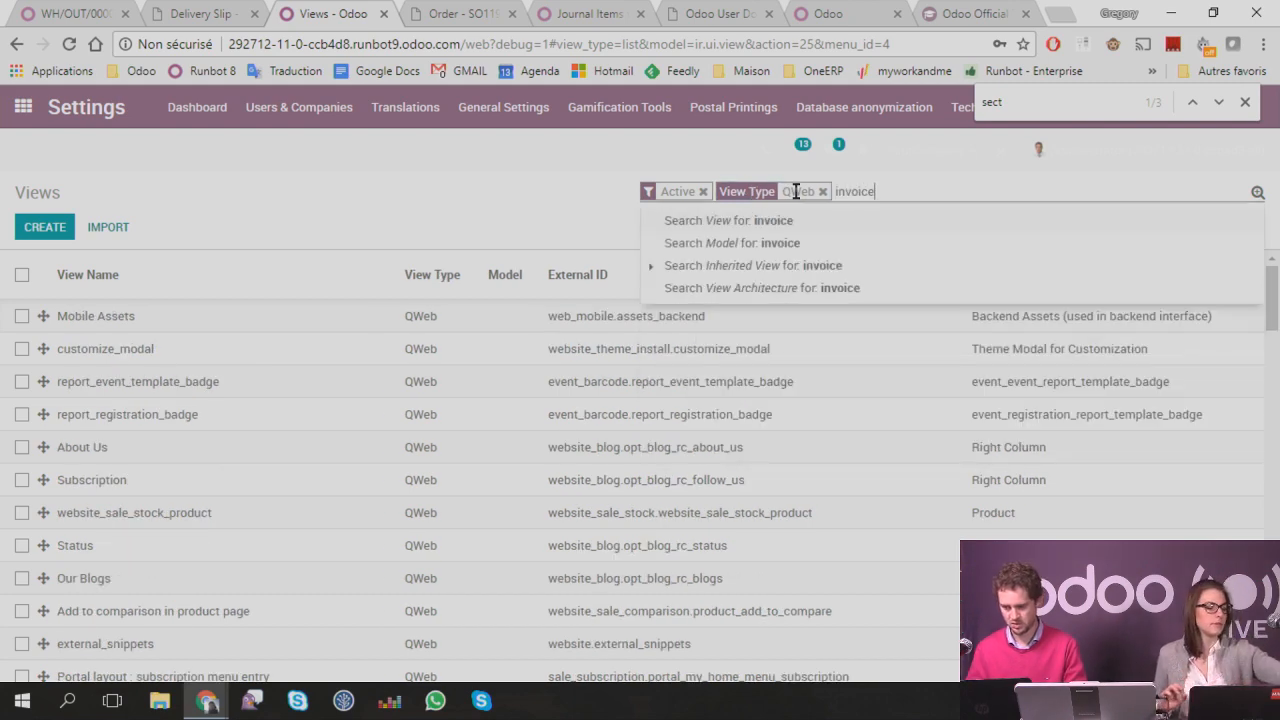
key("Return")
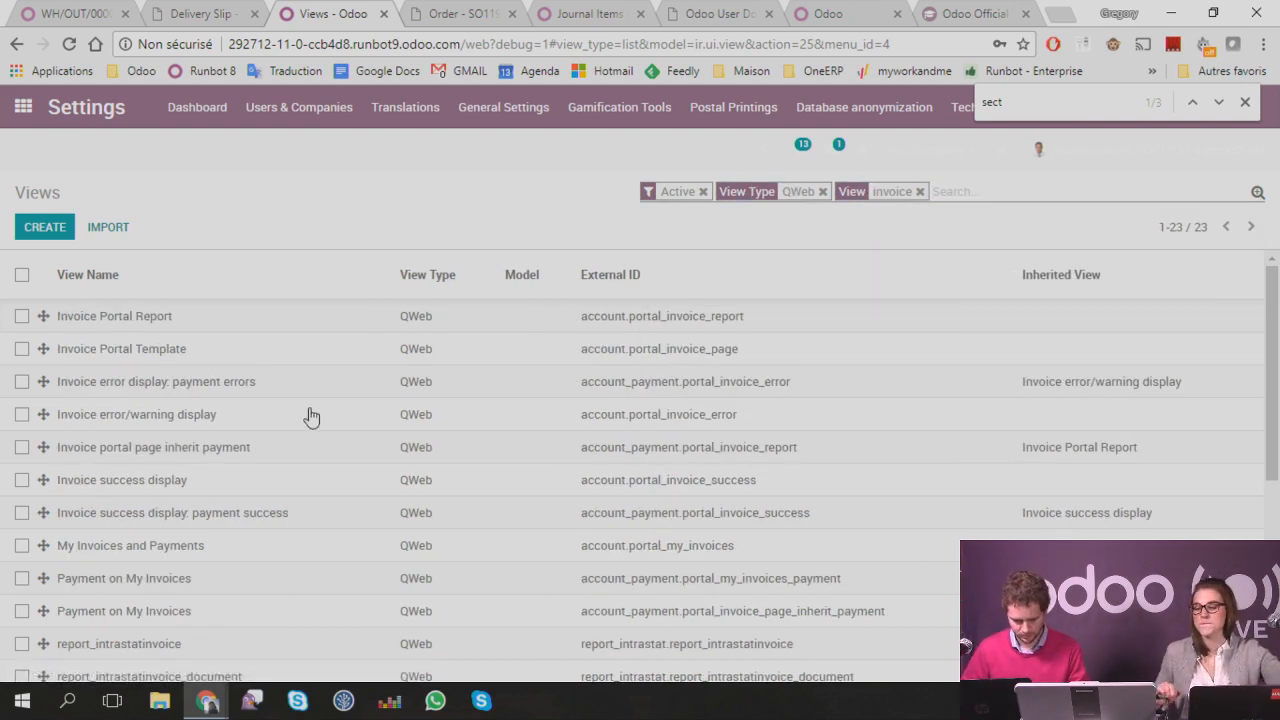
Step: Open the report_invoice_document view and examine its QWeb architecture code down to the invoice total section
scroll(310, 416, "down", 3)
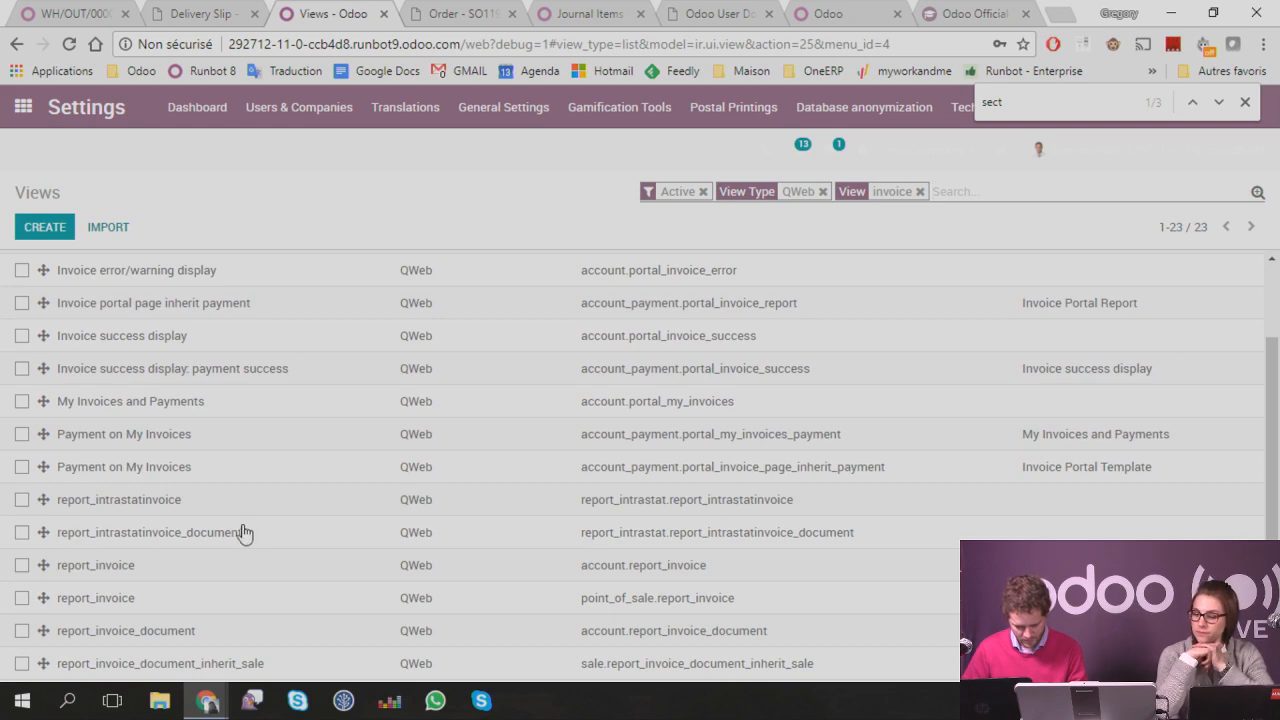
scroll(189, 534, "down", 2)
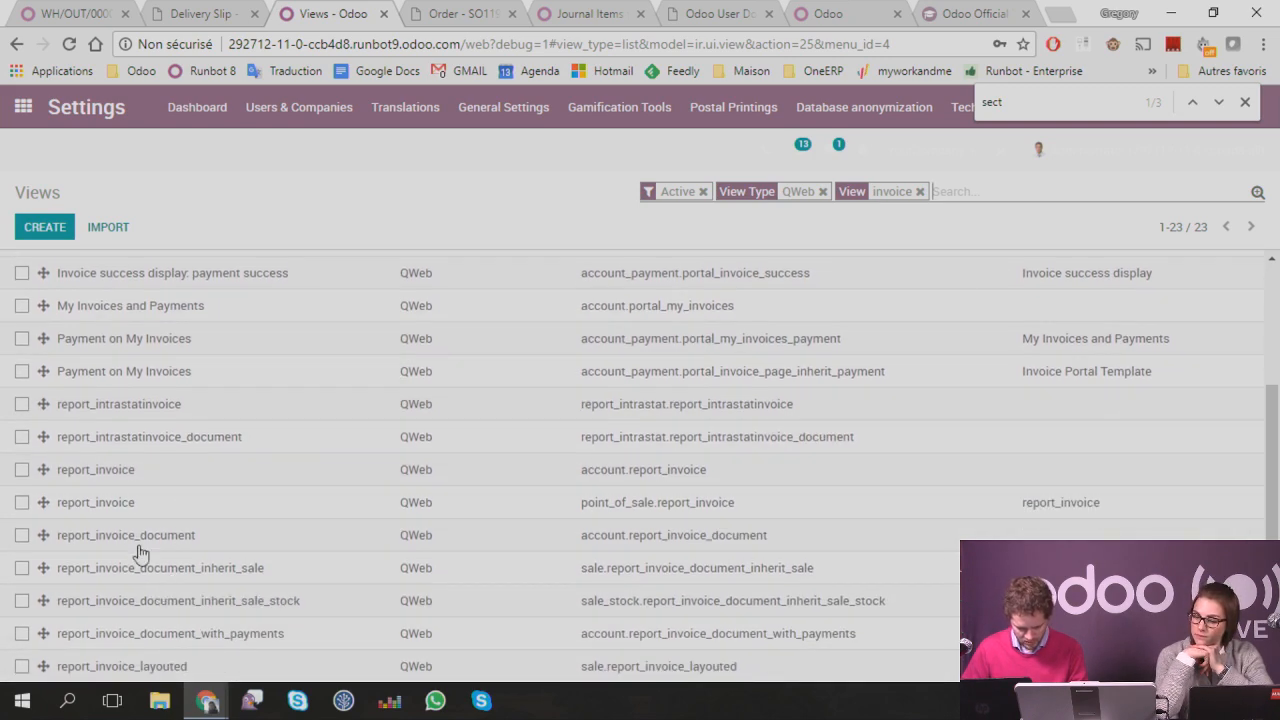
left_click(116, 538)
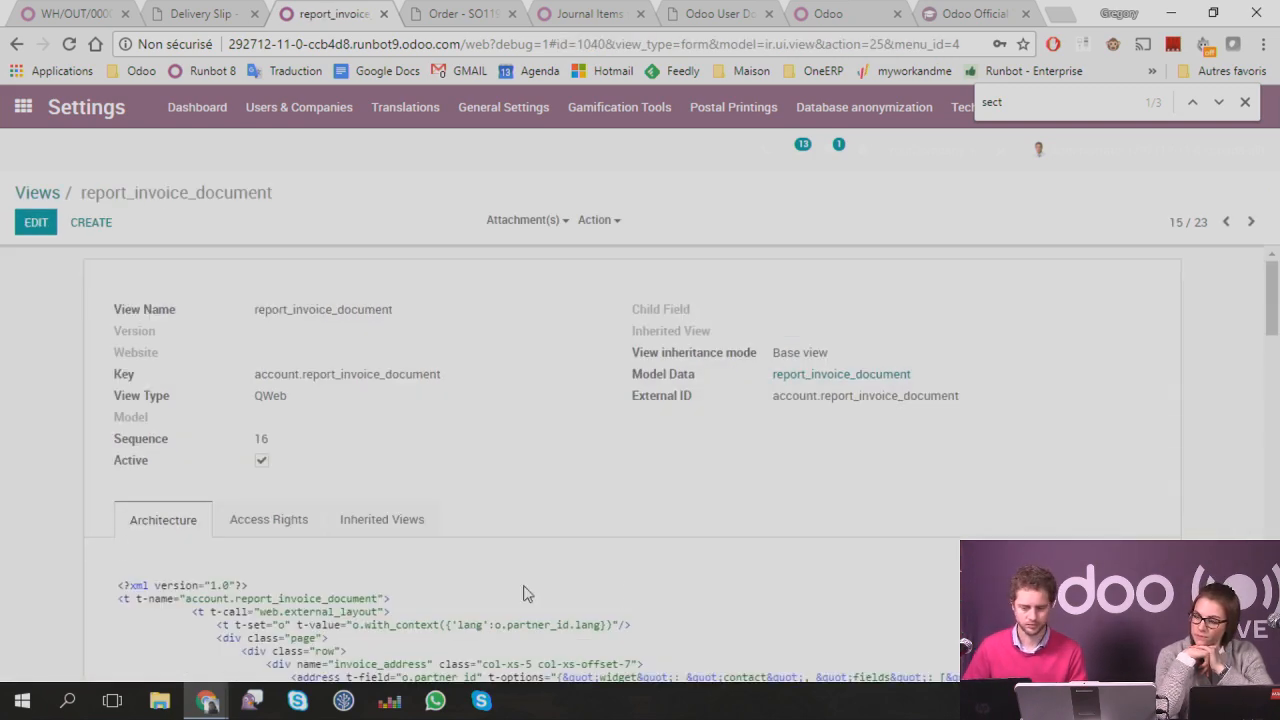
scroll(640, 586, "down", 1)
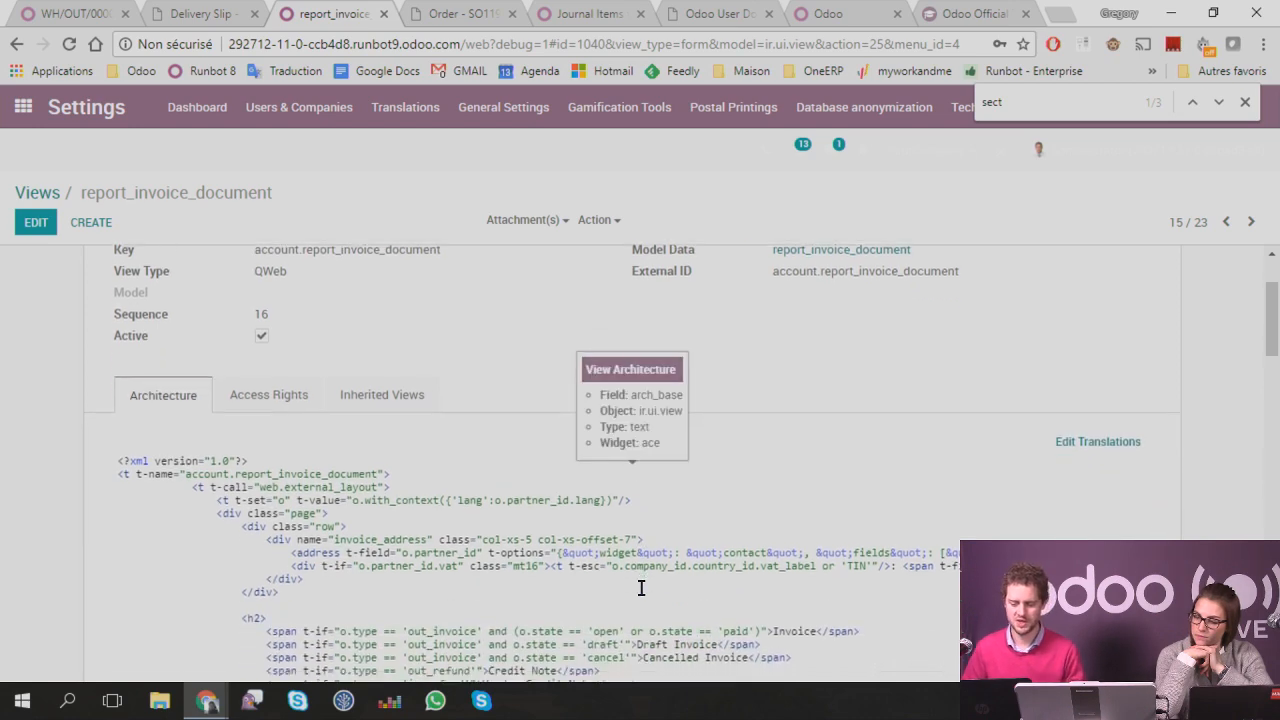
scroll(641, 588, "down", 9)
scroll(641, 588, "down", 15)
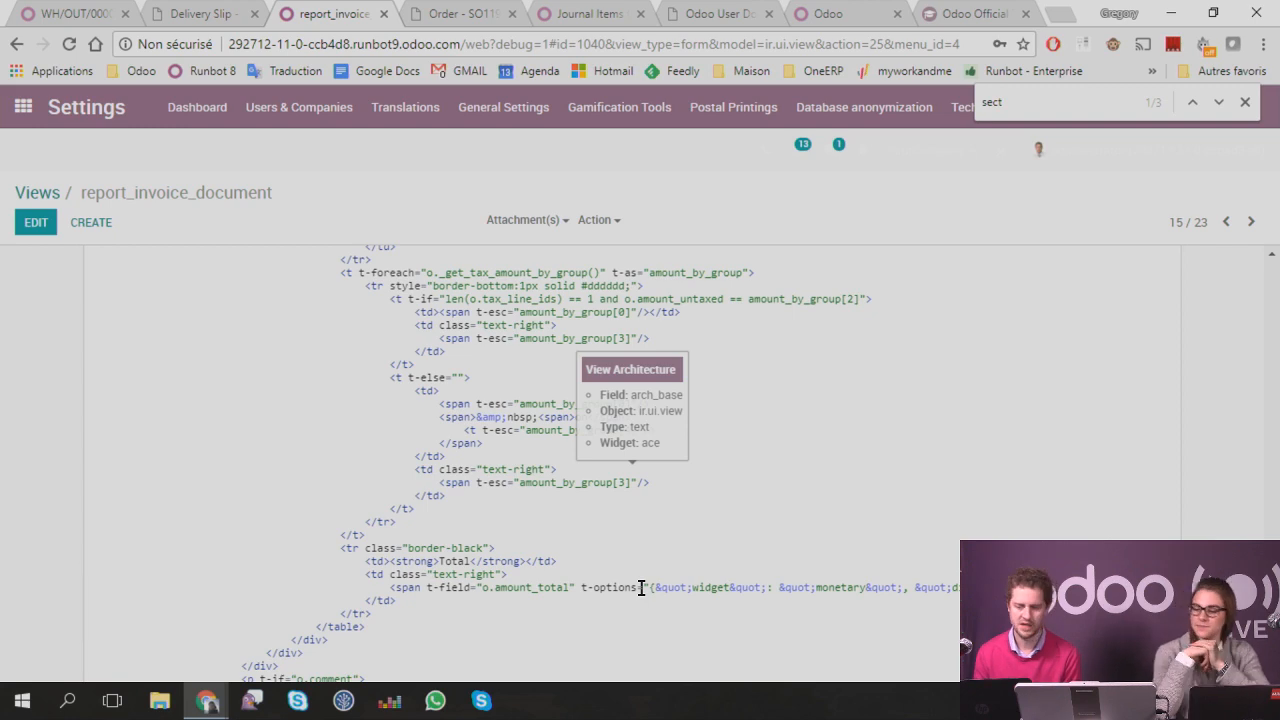
Step: Switch to the Odoo documentation, open the Developer documentation and examine its Reference topics, including Views, QWeb and QWeb Reports
left_click(718, 16)
scroll(662, 270, "down", 5)
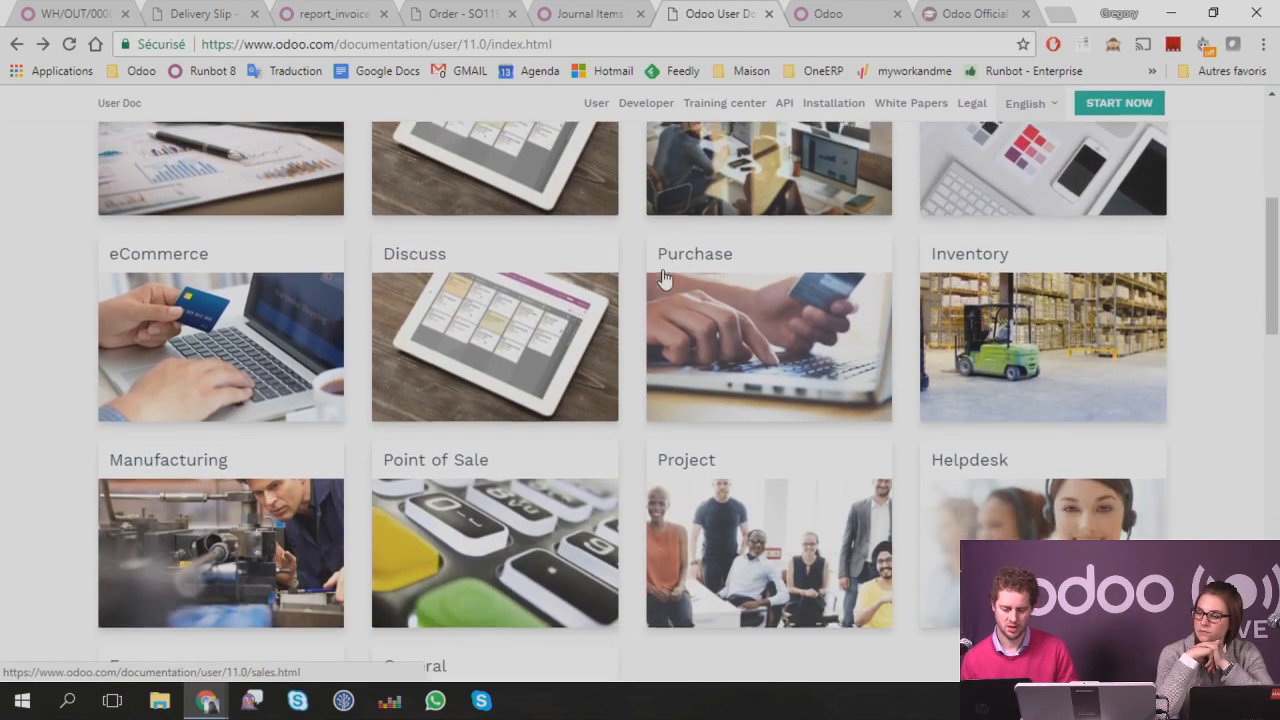
scroll(662, 278, "up", 5)
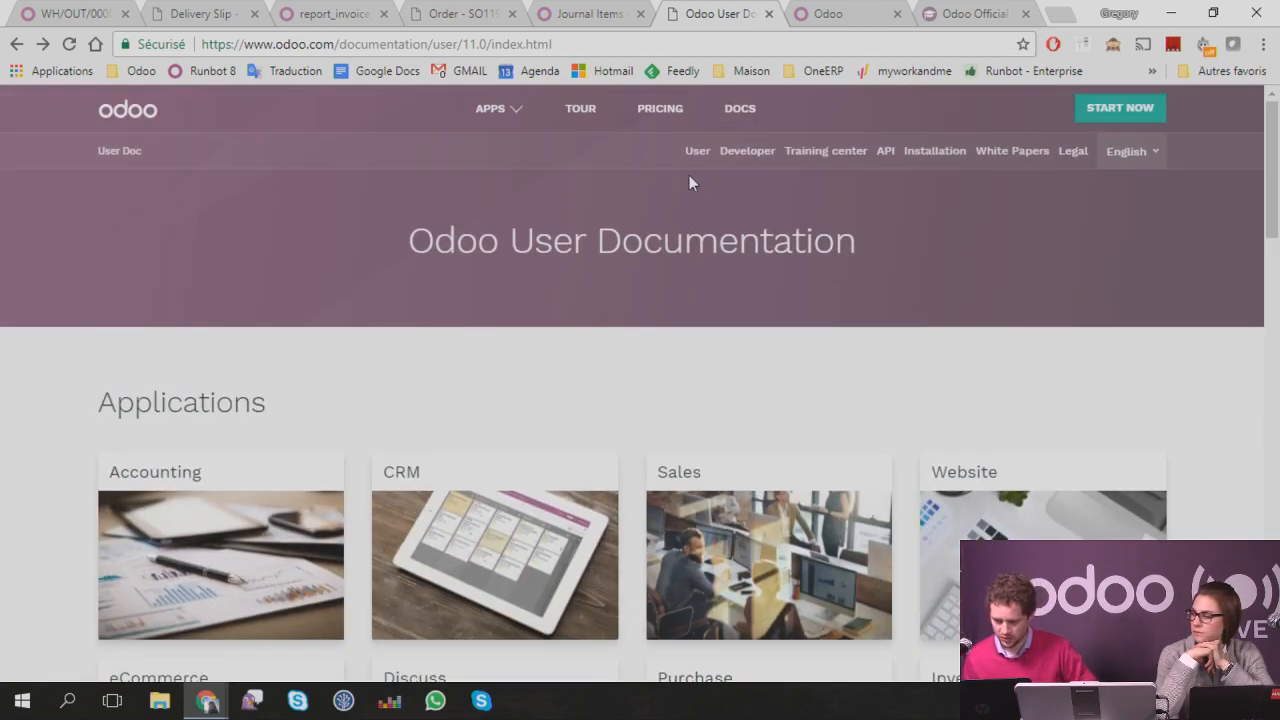
left_click(735, 150)
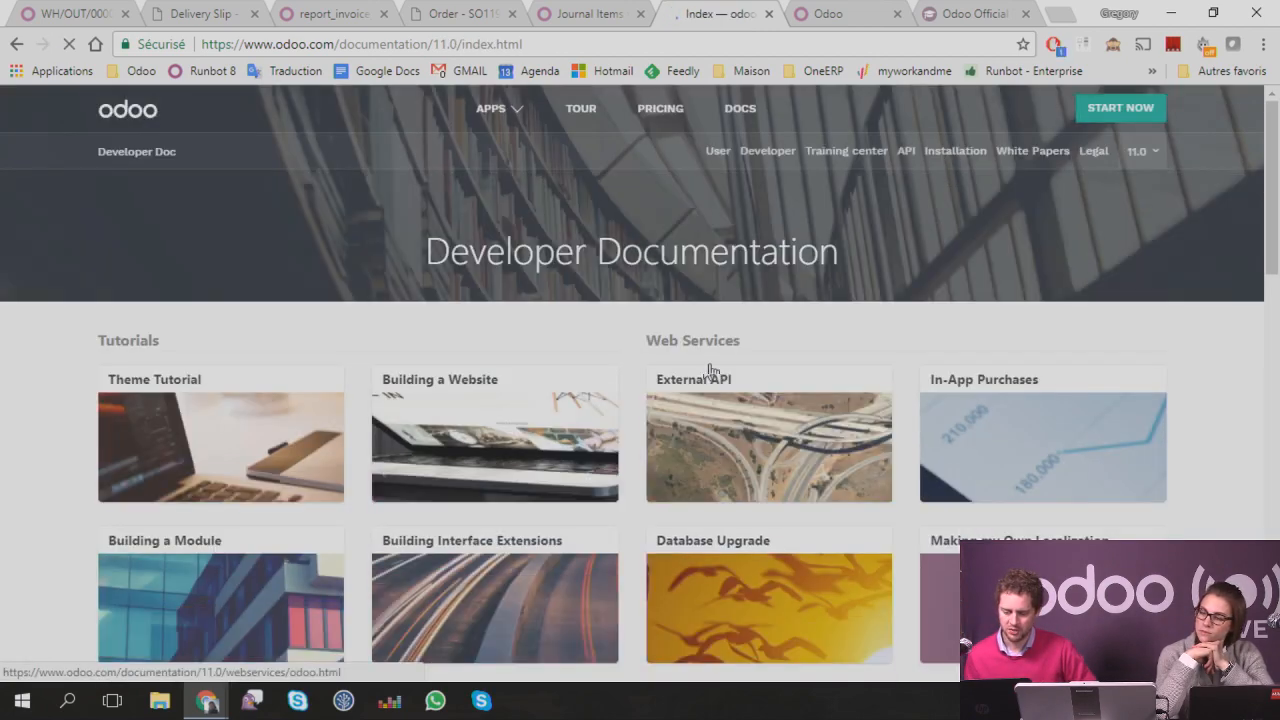
scroll(705, 358, "down", 6)
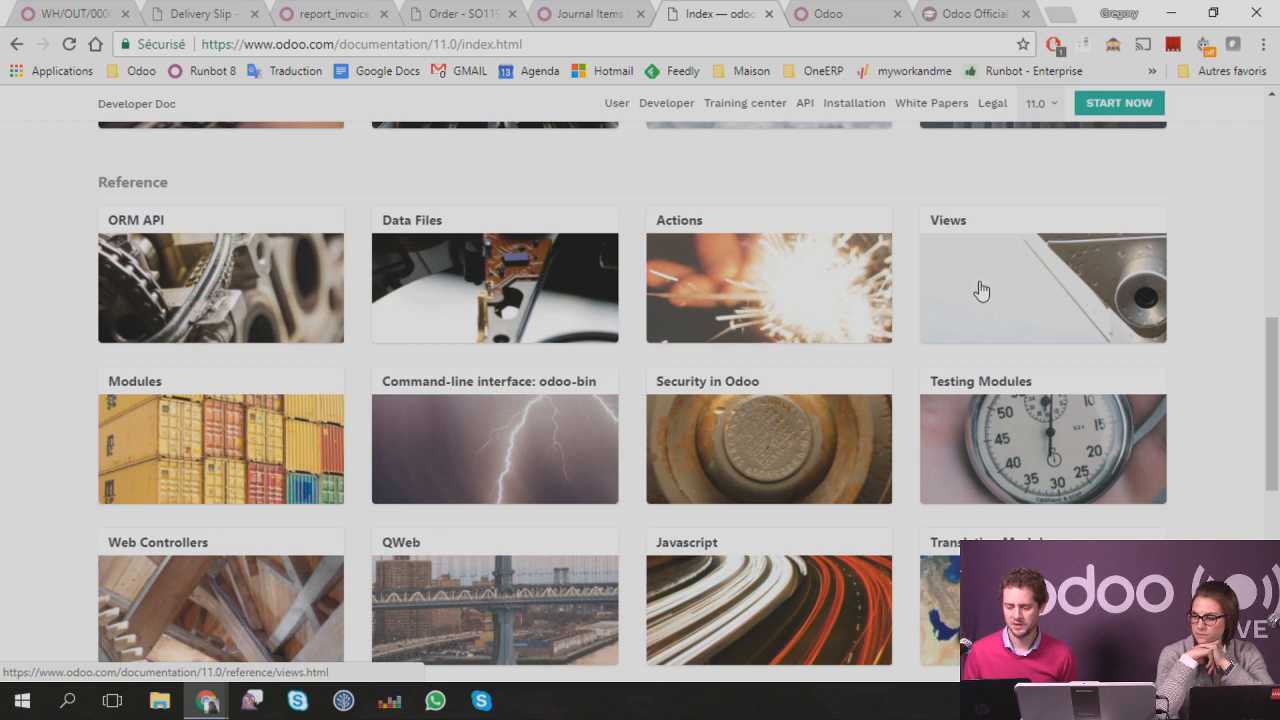
scroll(981, 290, "down", 1)
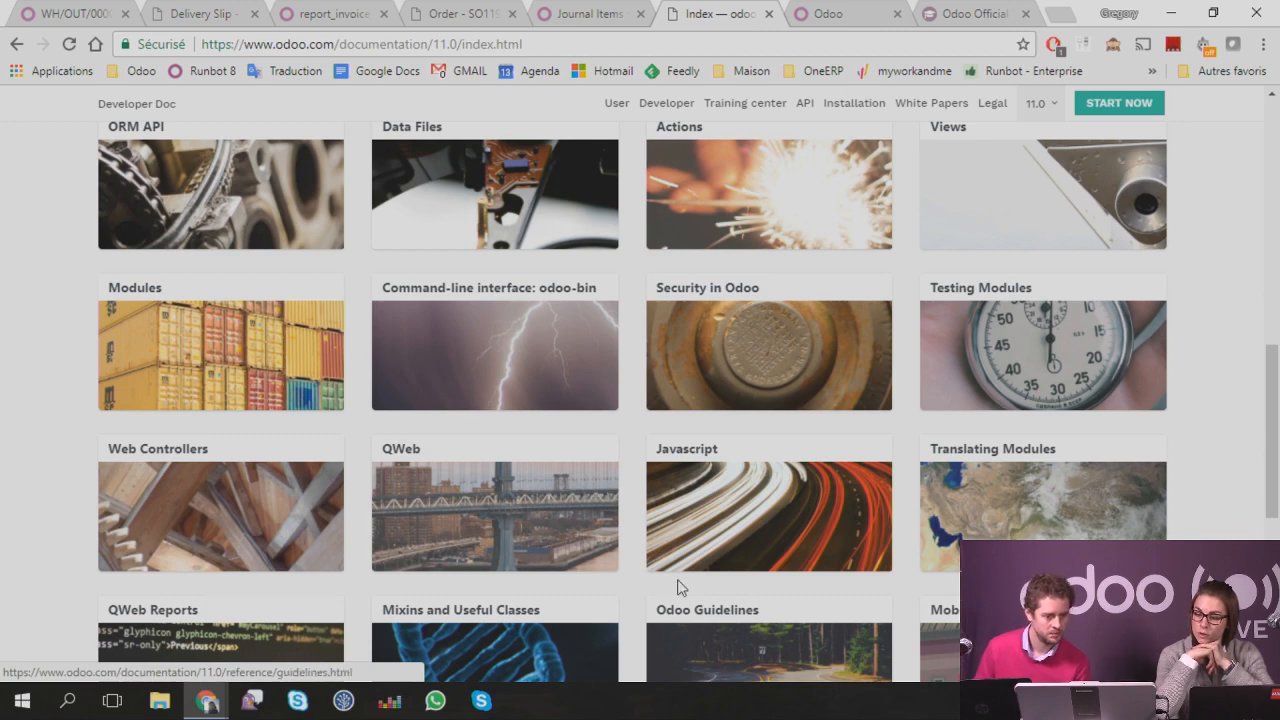
scroll(634, 514, "up", 8)
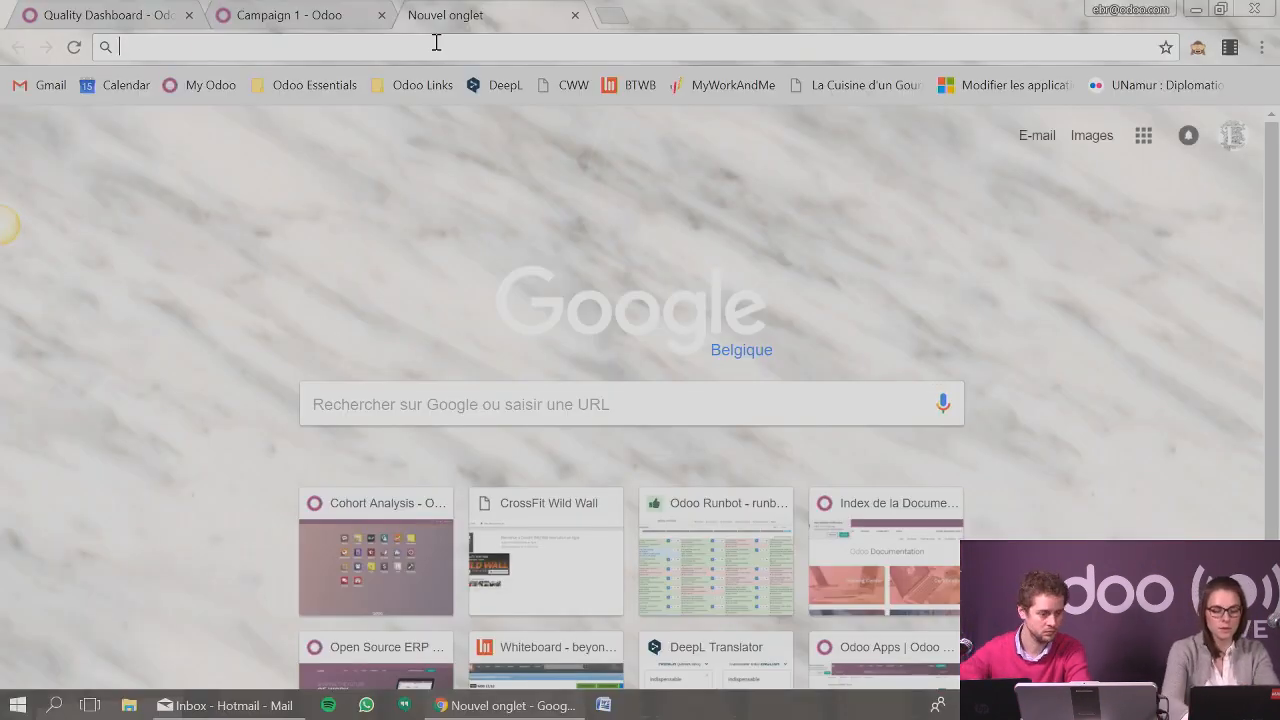
Step: Open the odoo.com/editions address and go to the Odoo Editions comparison page
type("odoo.com")
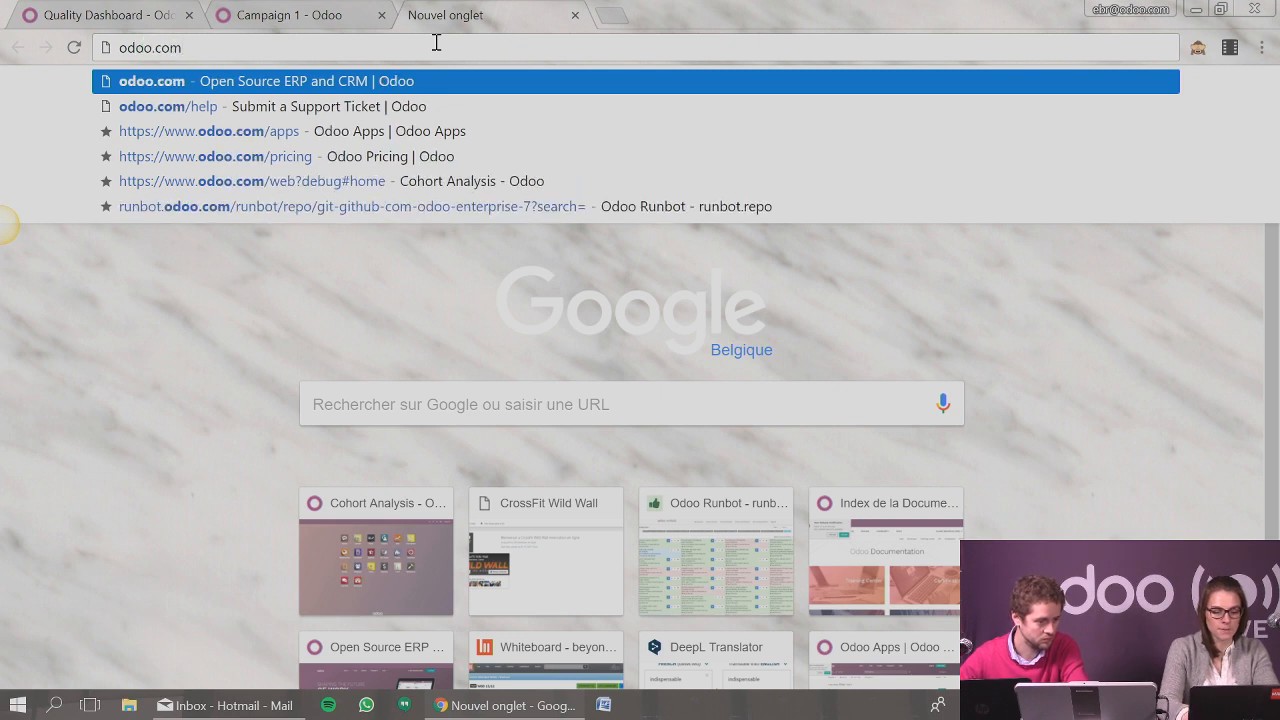
type("/ed")
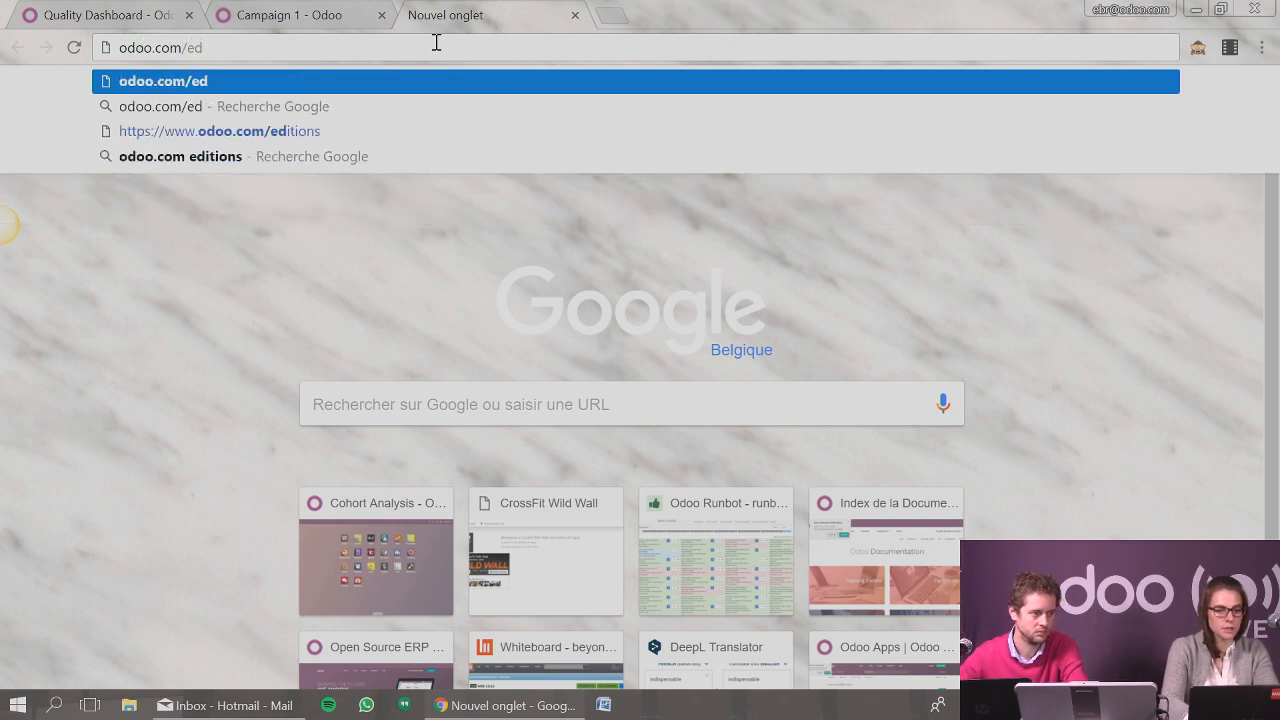
left_click(330, 131)
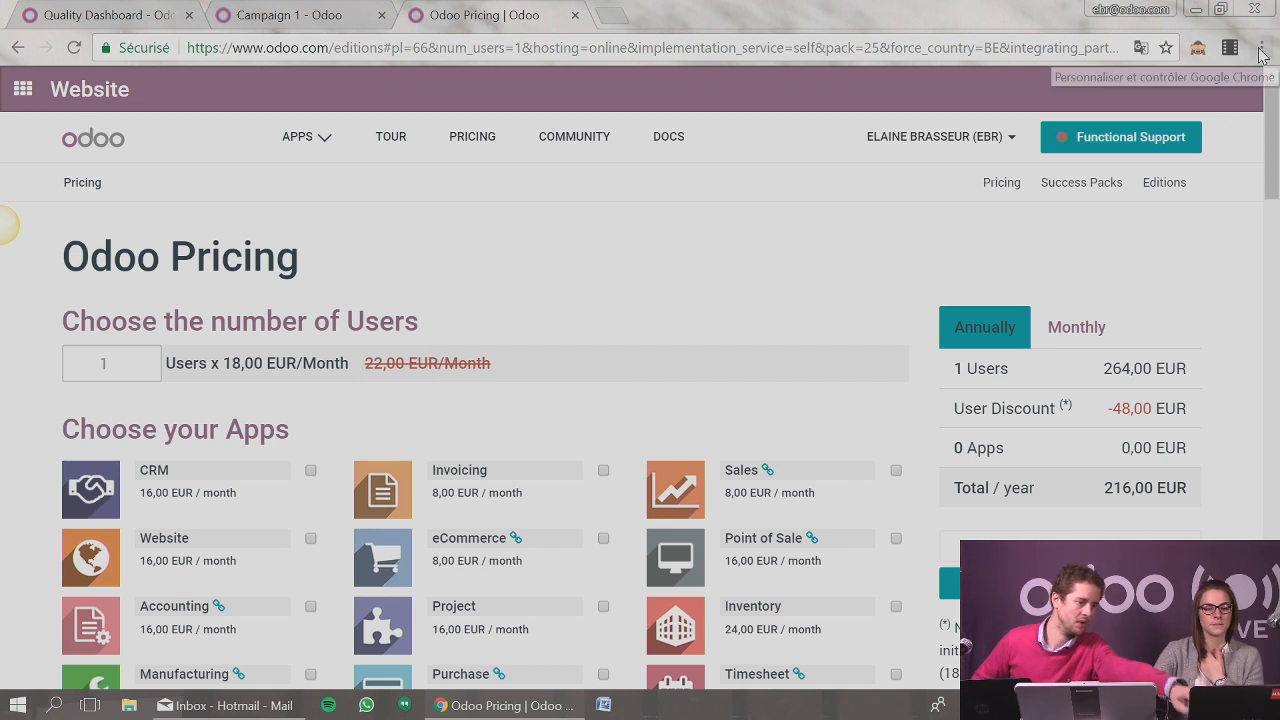
left_click(1164, 184)
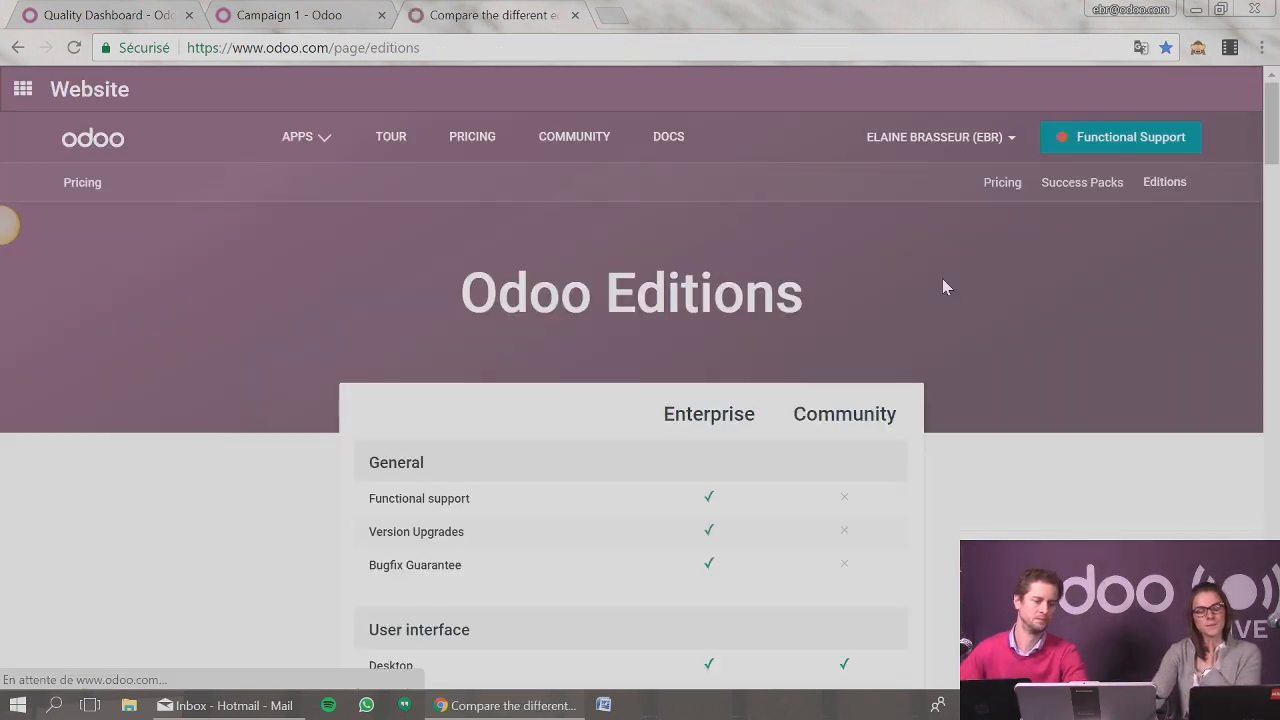
Step: Highlight the Enterprise and Community column headings and examine the feature comparison between the two editions
left_click_drag(664, 414, 894, 417)
left_click(894, 417)
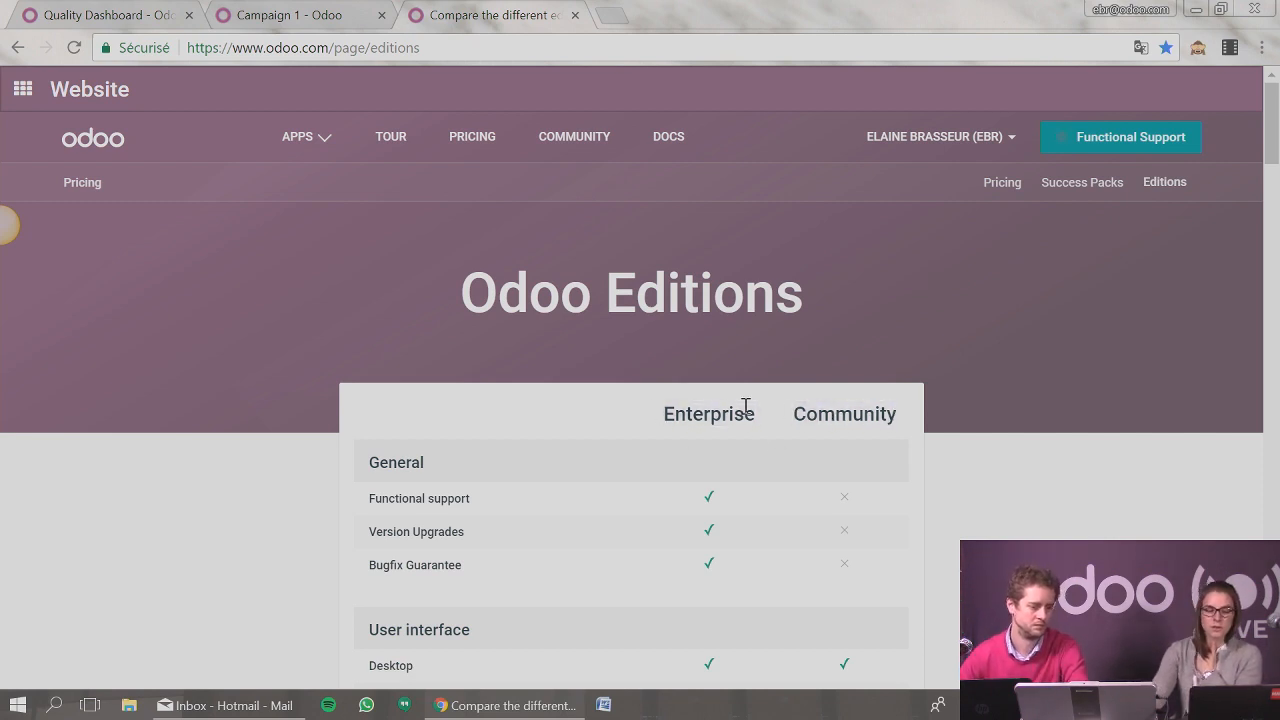
left_click_drag(665, 414, 756, 419)
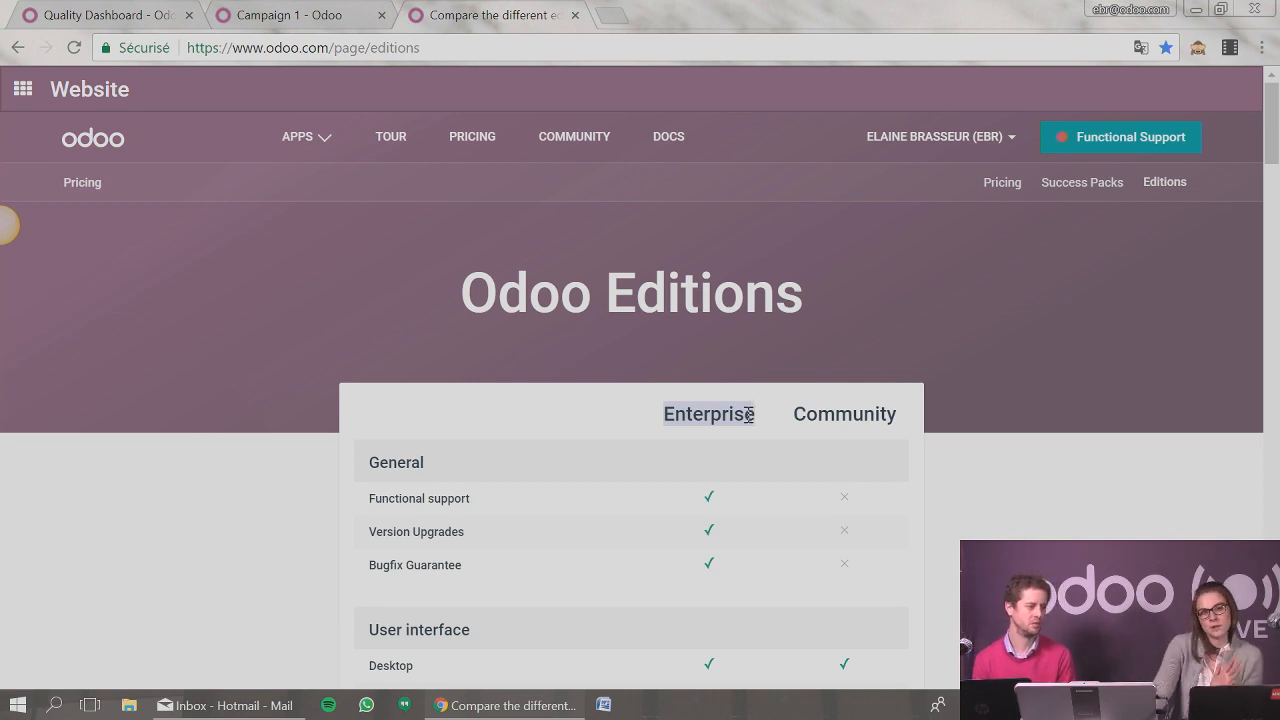
scroll(754, 445, "down", 3)
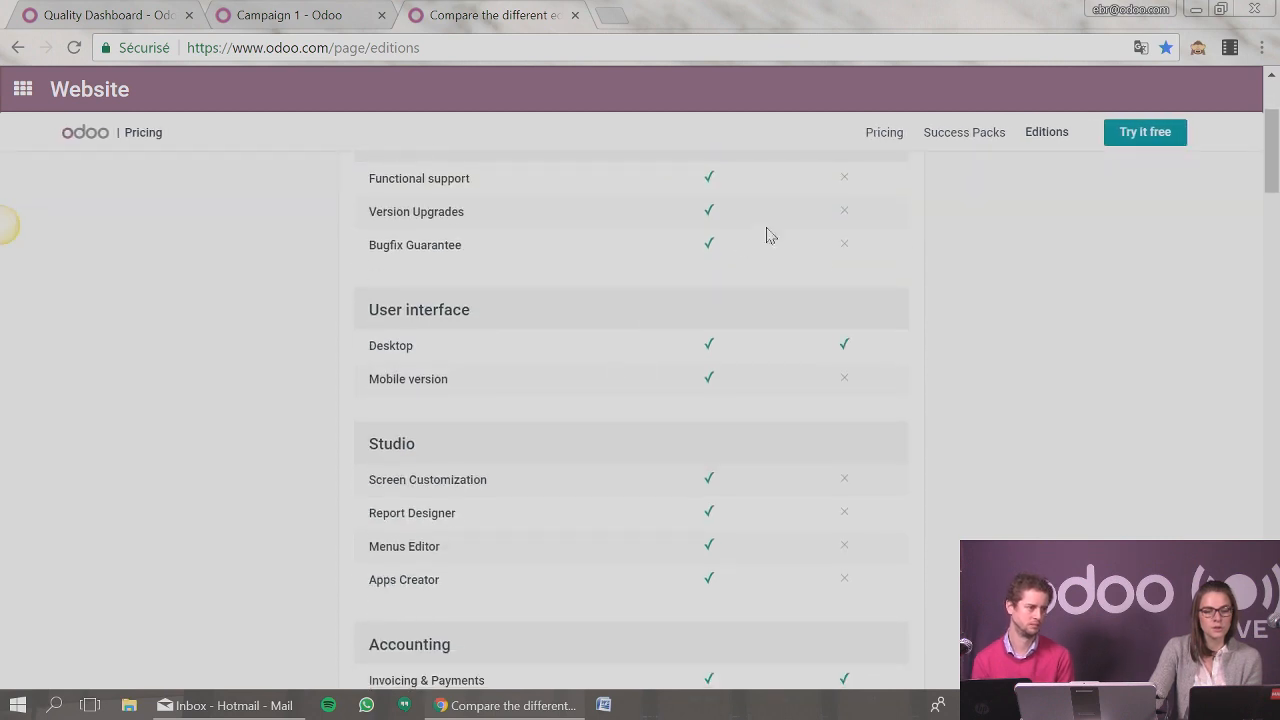
scroll(820, 260, "up", 3)
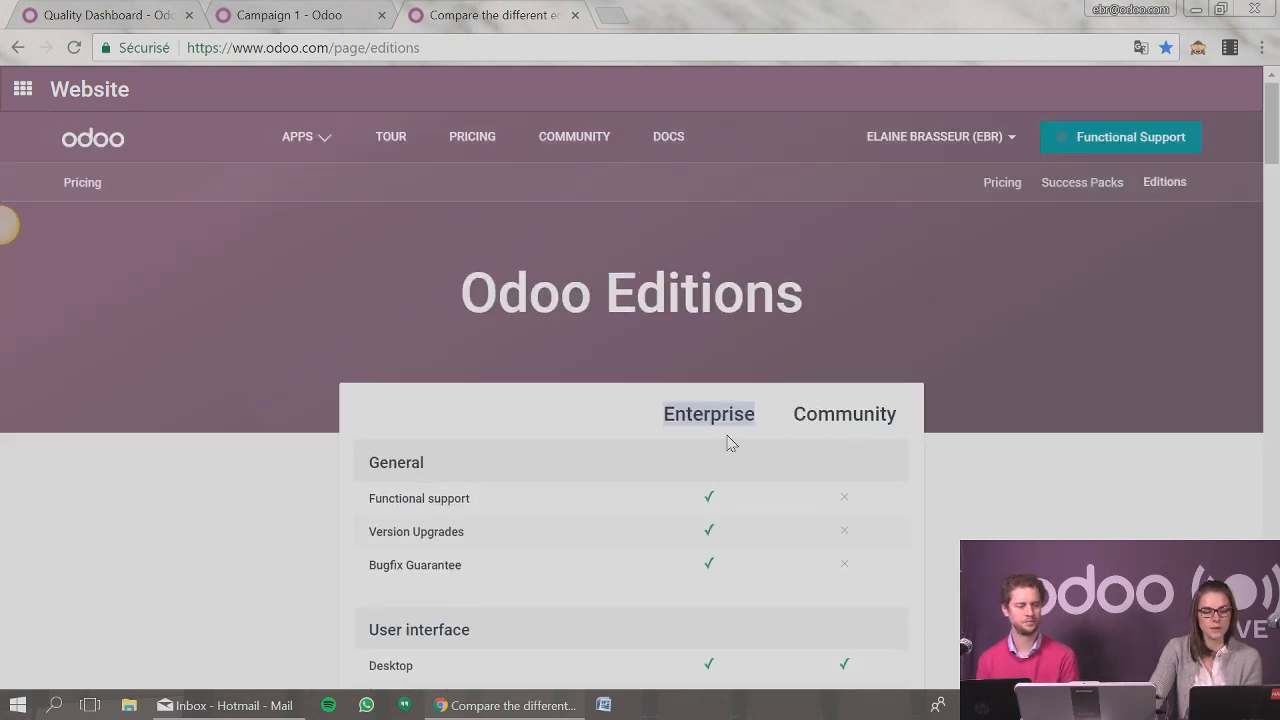
left_click(700, 506)
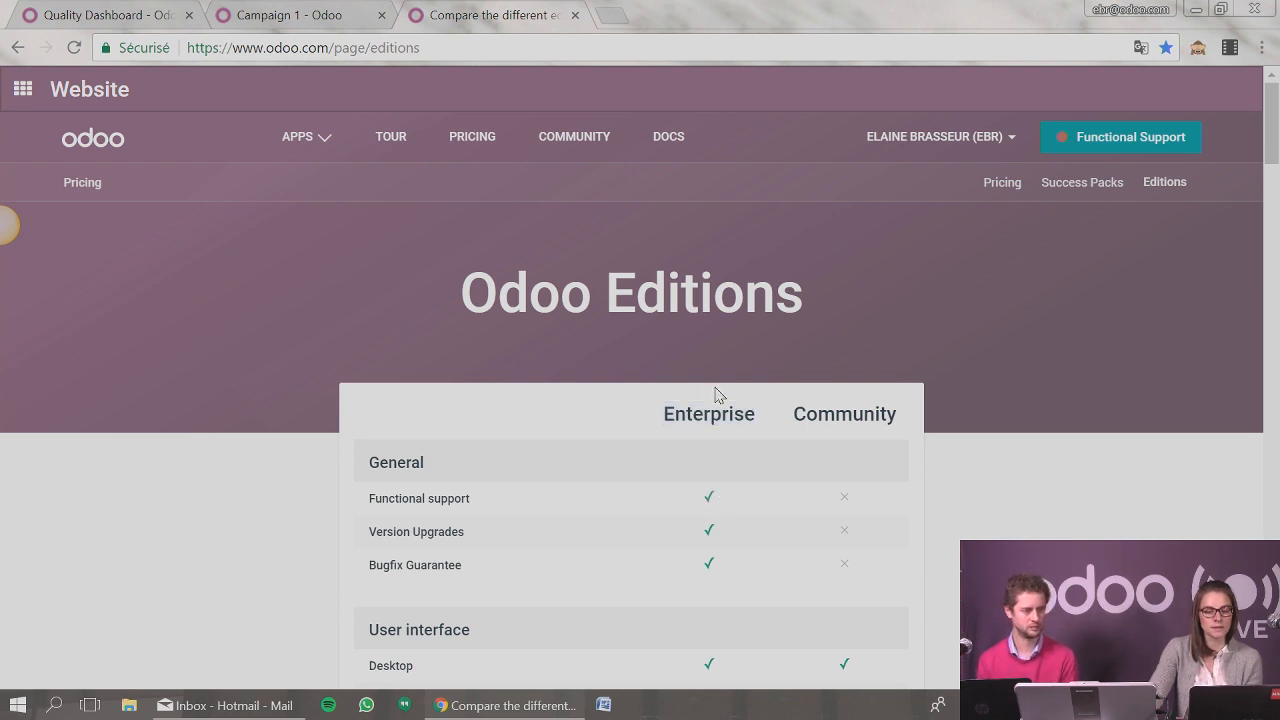
Step: Examine the Enterprise and Community feature comparison from User interface down to Website Builder, and return to its beginning
scroll(850, 500, "down", 5)
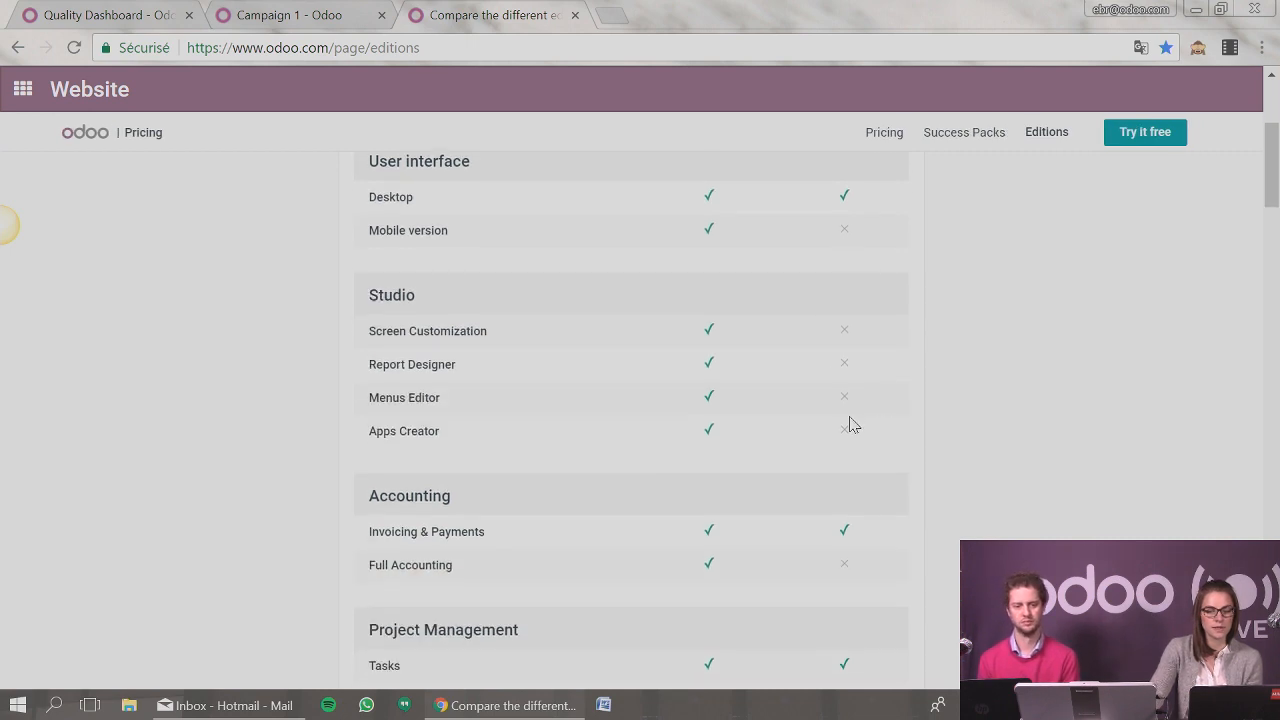
scroll(849, 423, "up", 3)
scroll(880, 500, "down", 3)
scroll(880, 500, "down", 6)
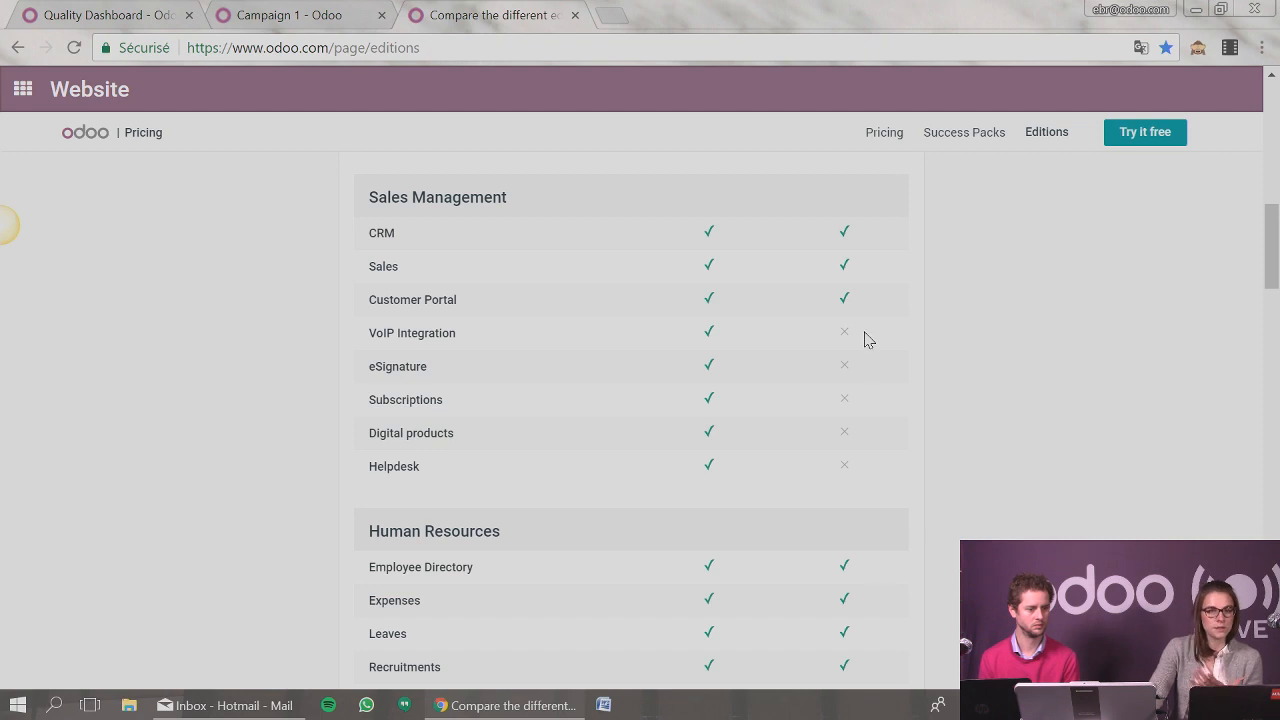
scroll(868, 371, "down", 1)
scroll(900, 480, "down", 5)
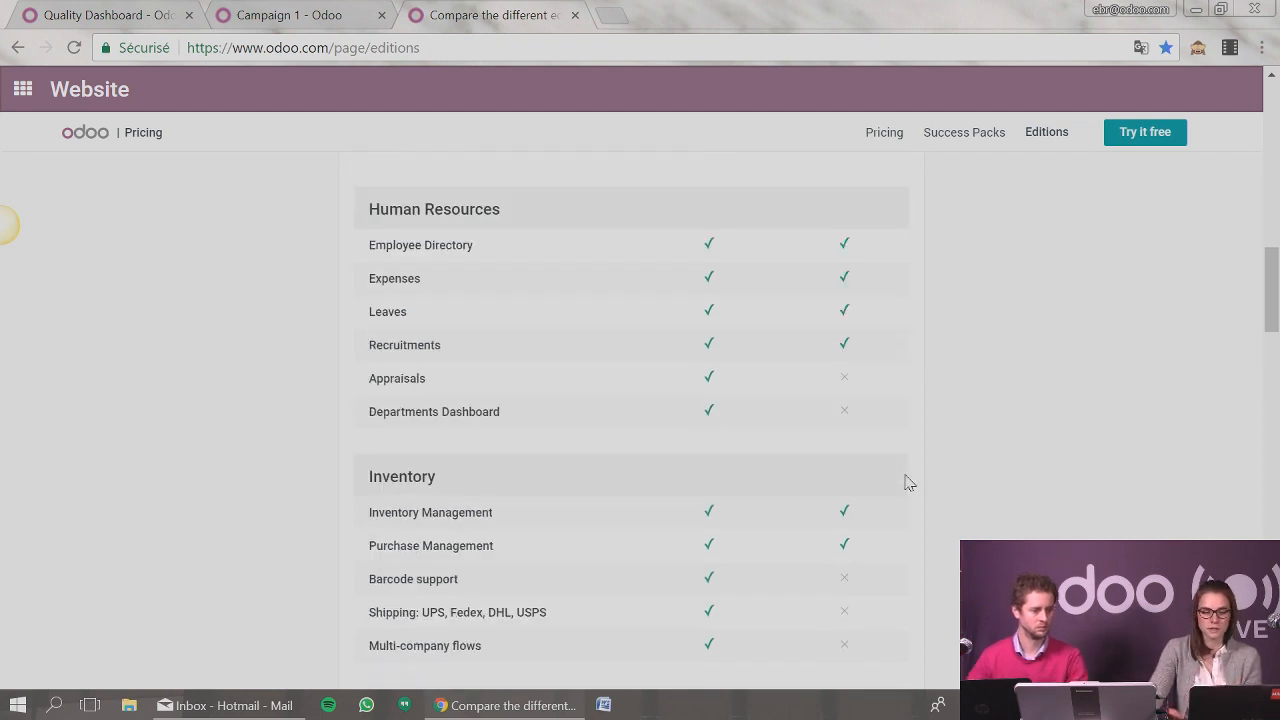
scroll(898, 487, "down", 4)
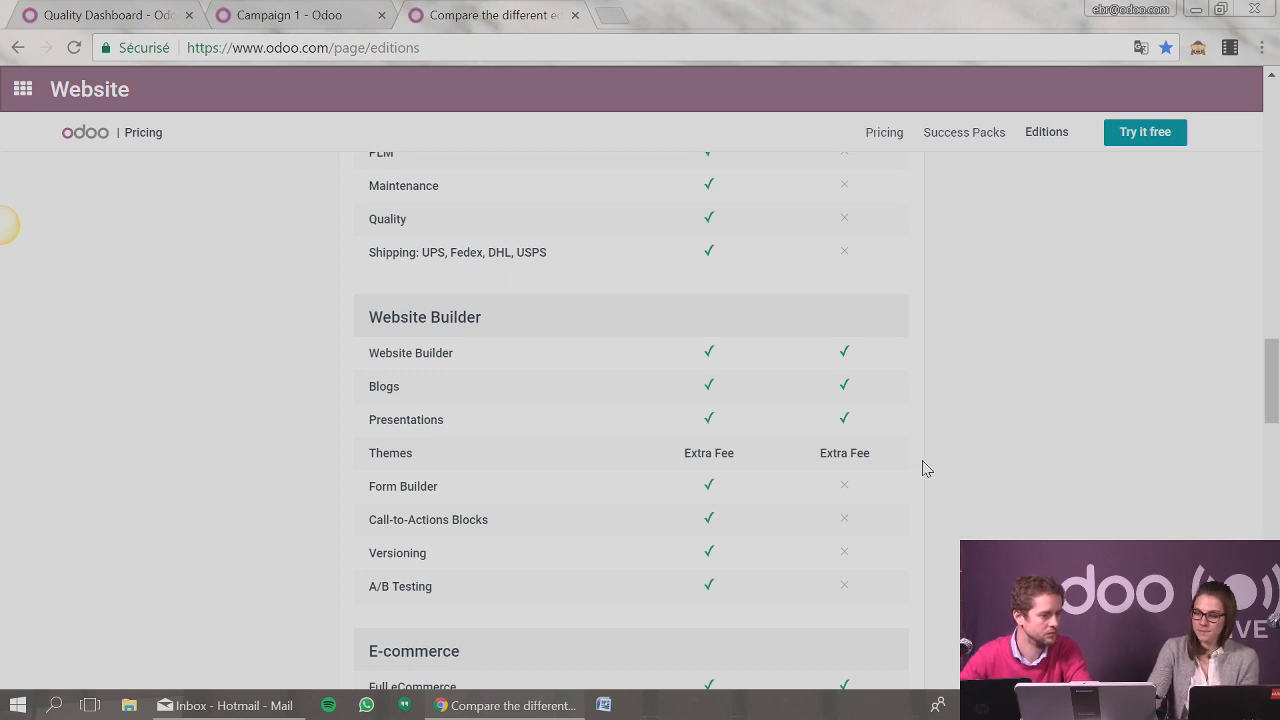
scroll(931, 471, "up", 20)
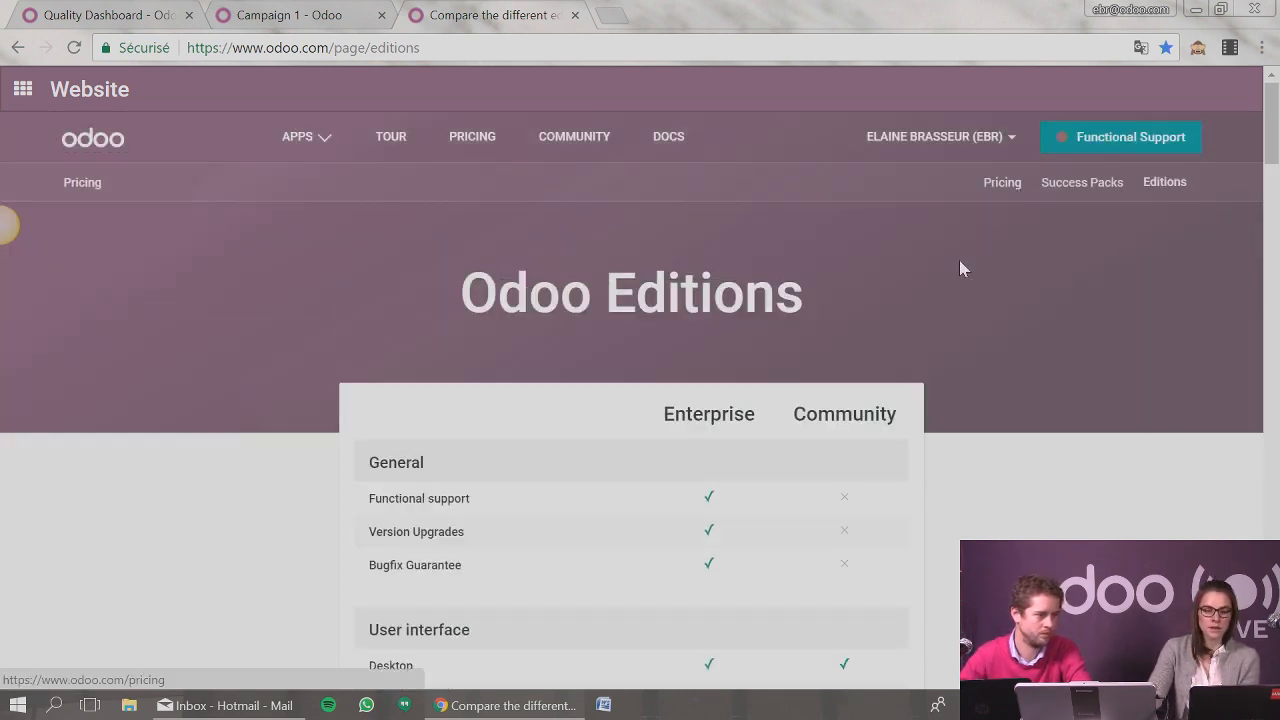
Step: Open the Odoo Pricing page and examine the annual user price, the app prices and the new customer discount
left_click(1004, 196)
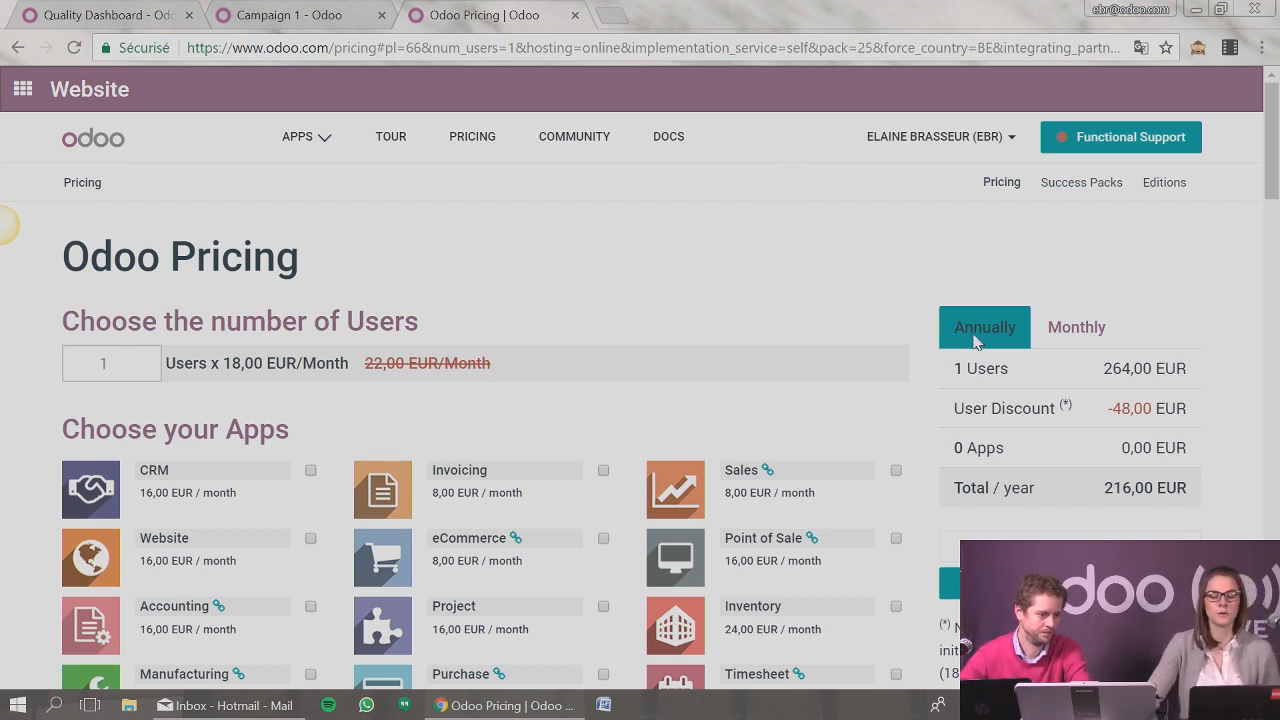
left_click_drag(962, 330, 920, 232)
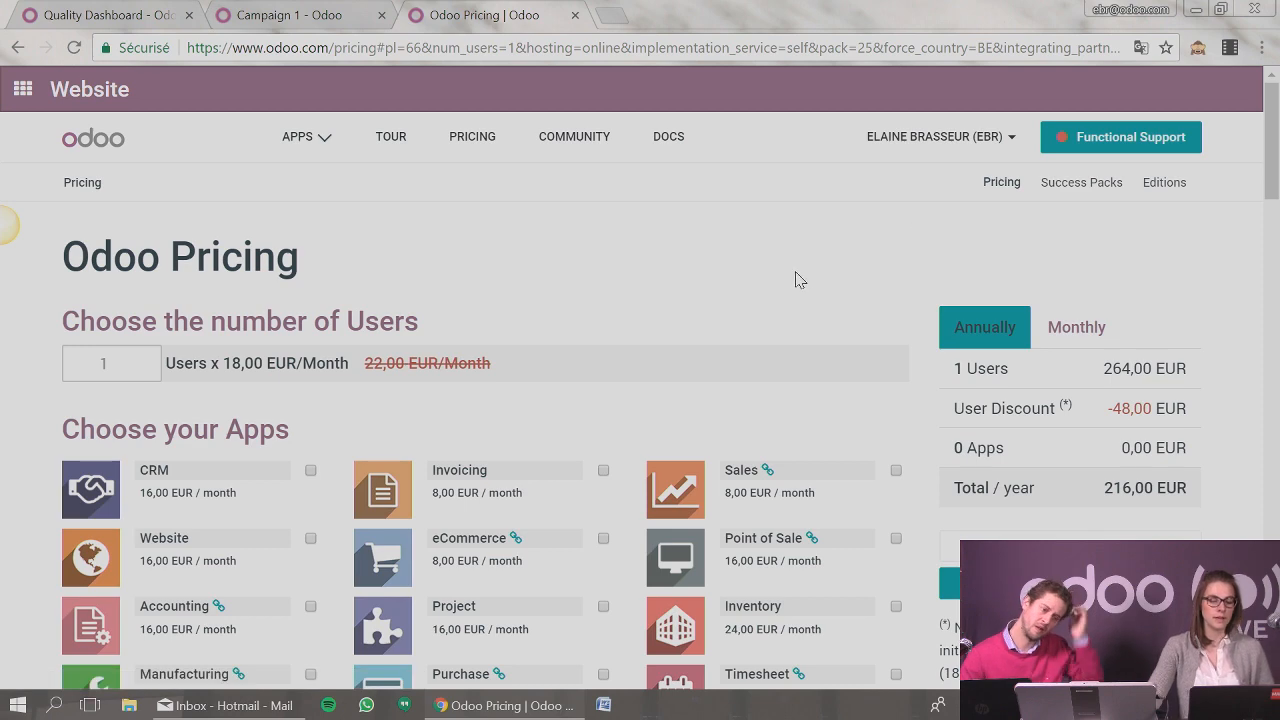
scroll(796, 282, "down", 1)
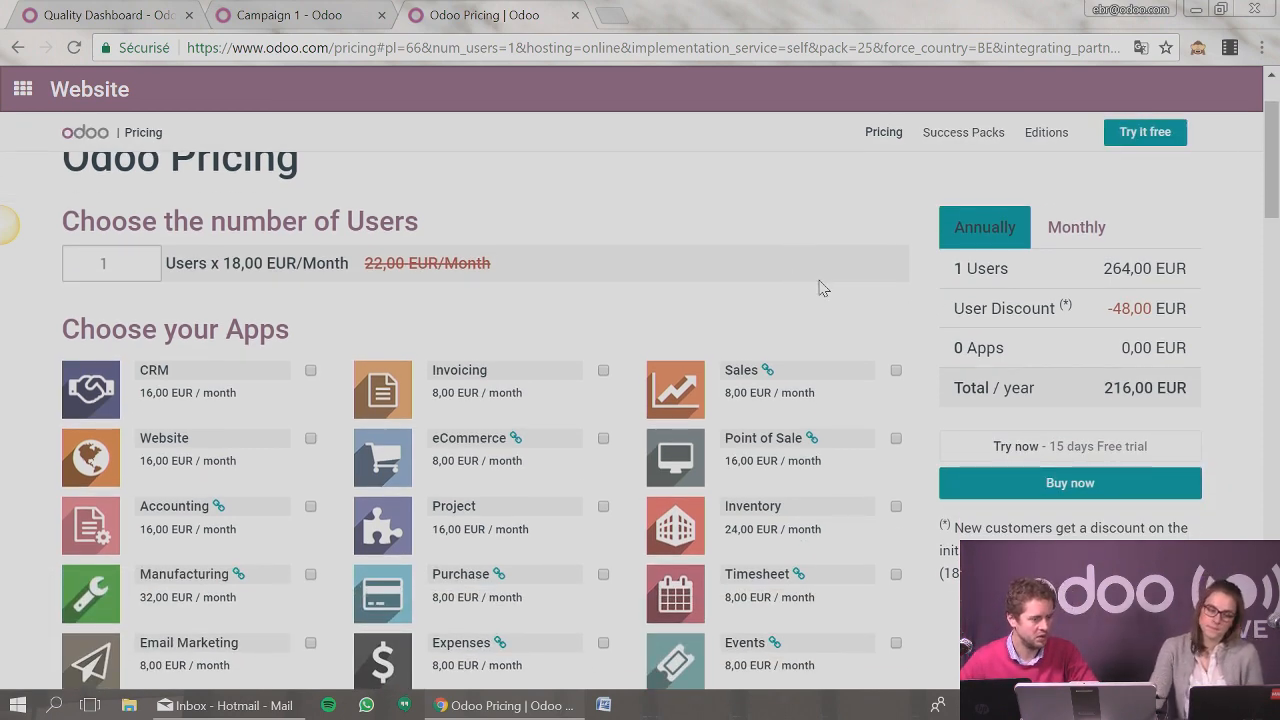
scroll(816, 288, "down", 1)
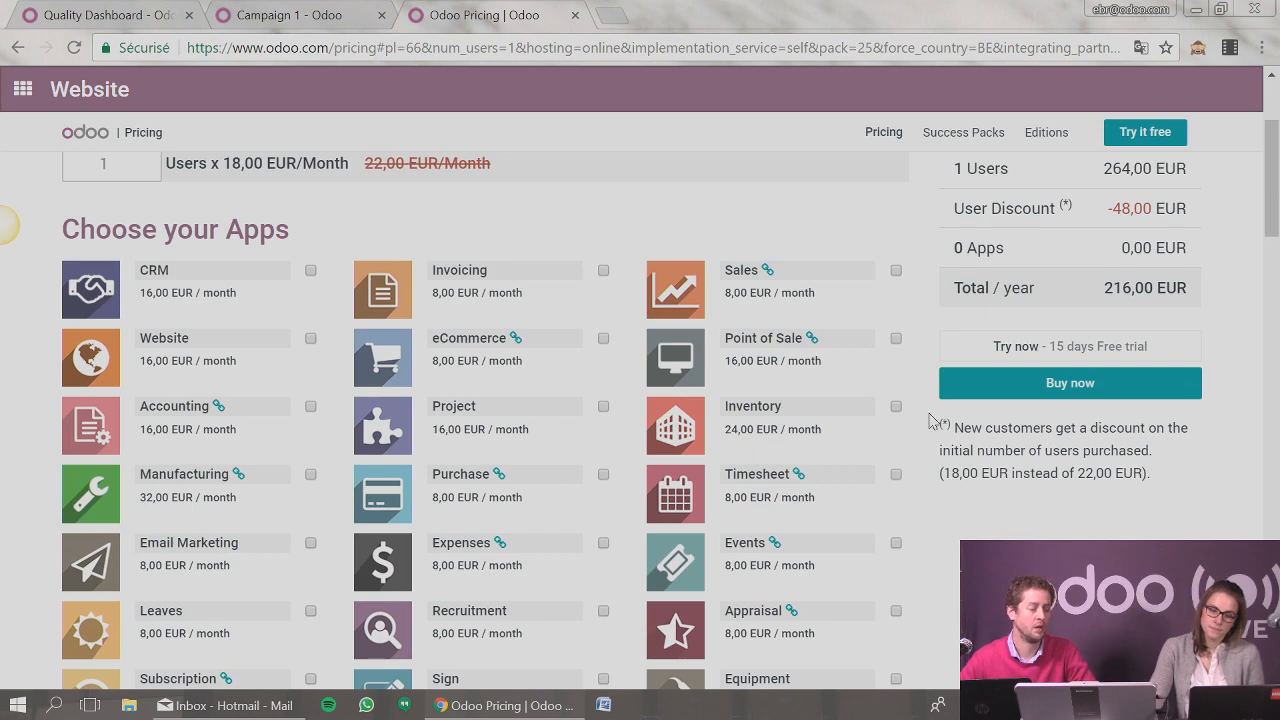
scroll(929, 420, "up", 2)
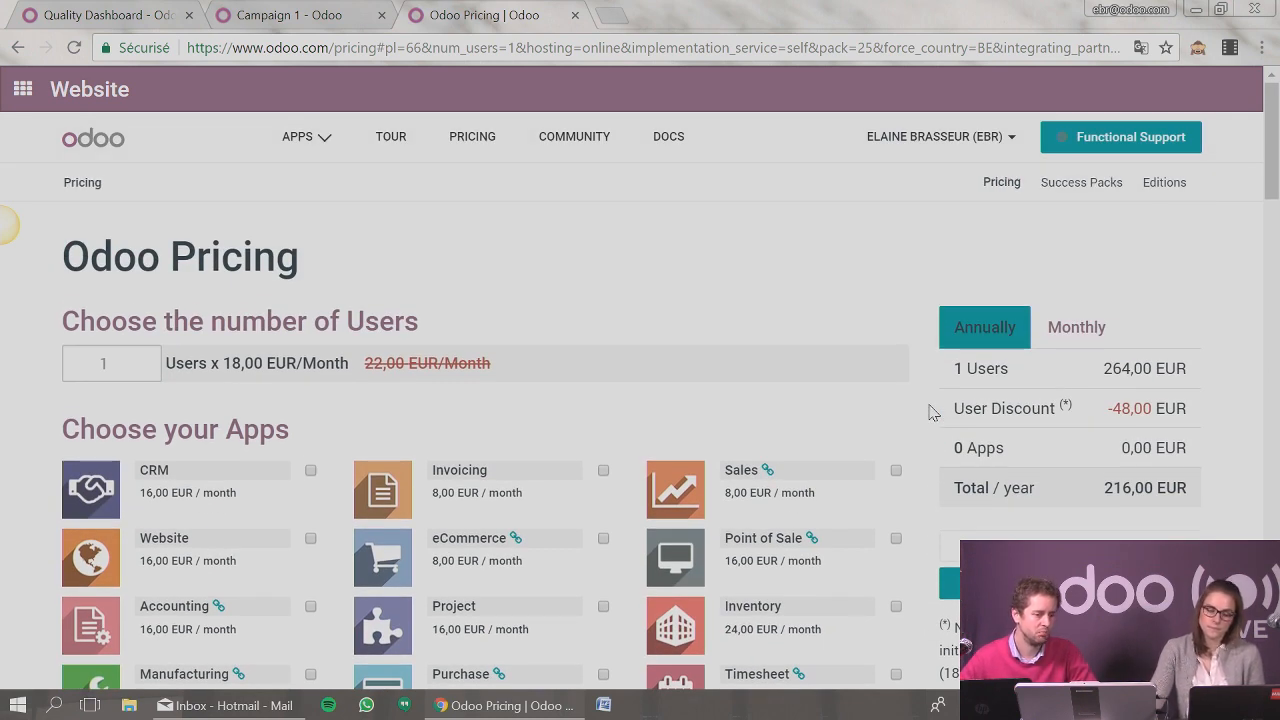
scroll(929, 412, "down", 1)
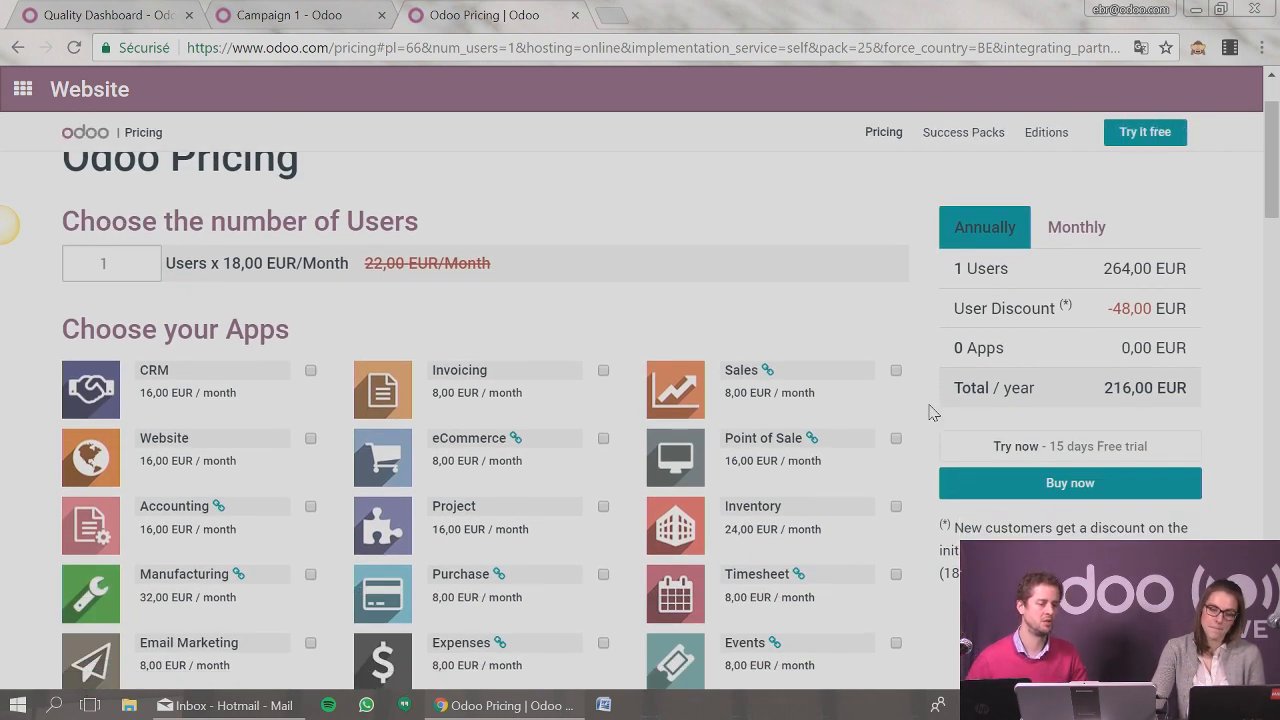
scroll(929, 410, "up", 1)
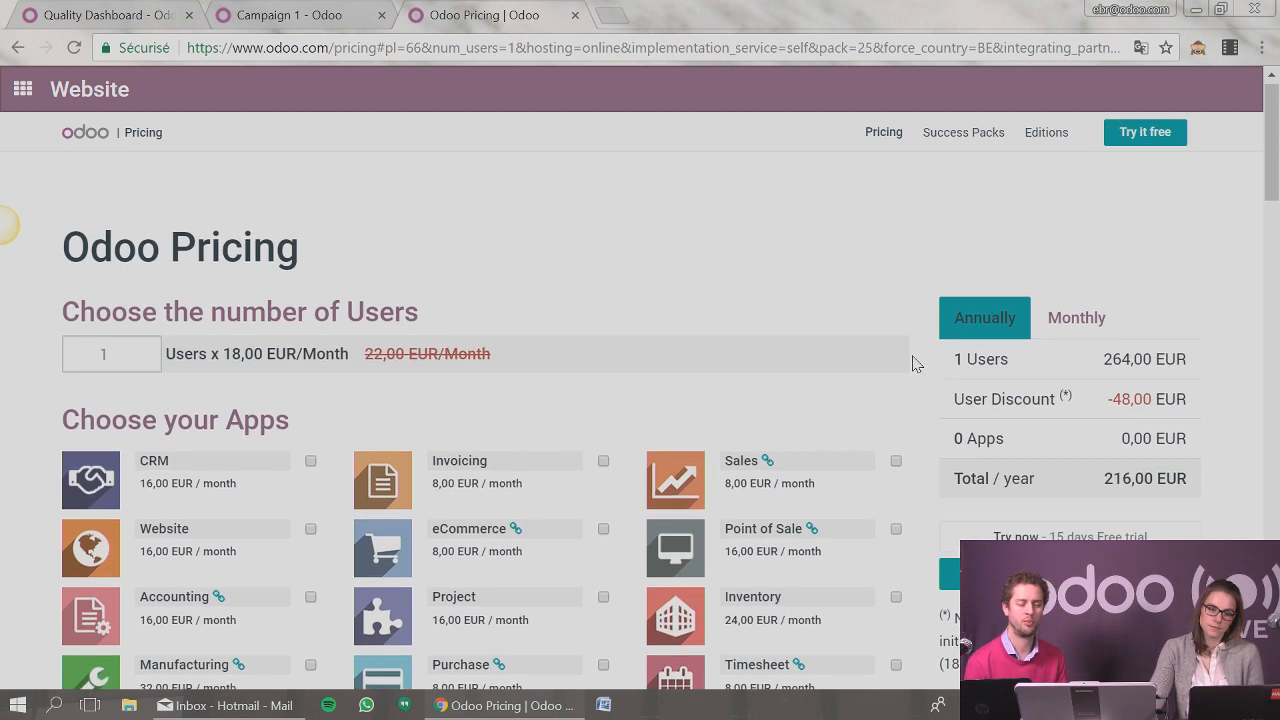
Step: Return to the Editions page, find "account" to examine the Accounting rows, and close the search
left_click(1161, 194)
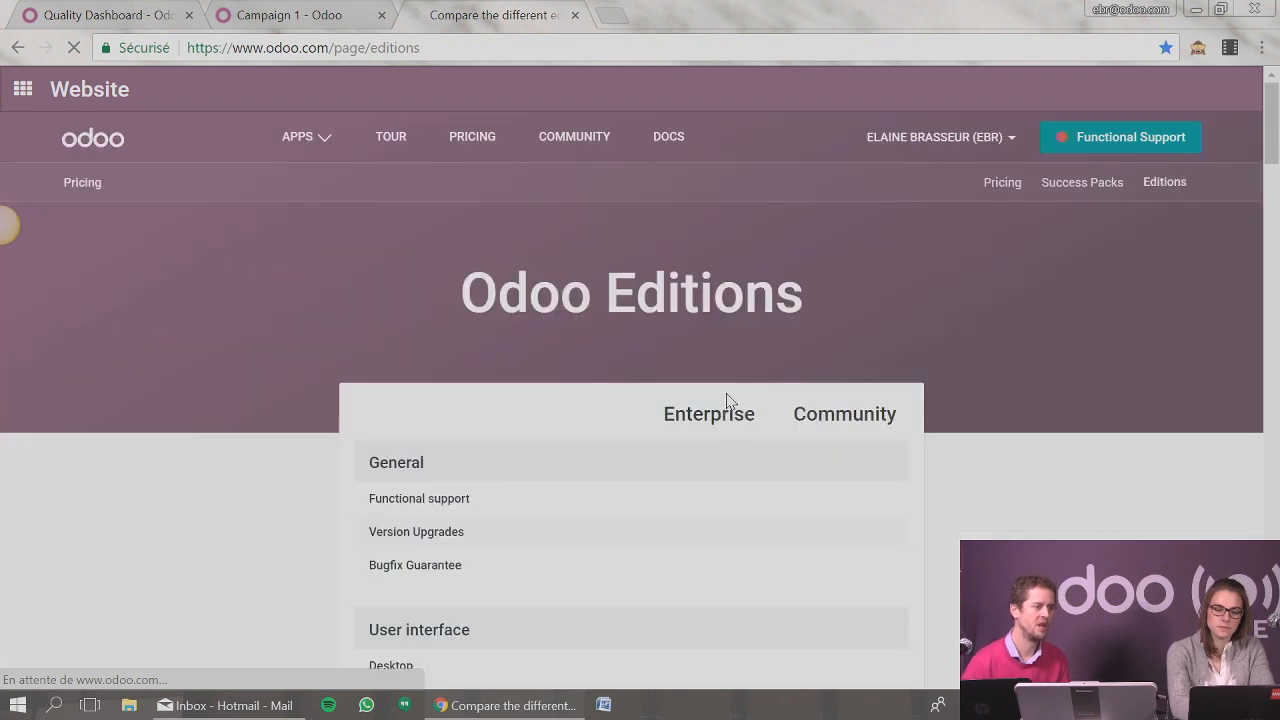
key("ctrl+f")
type("account")
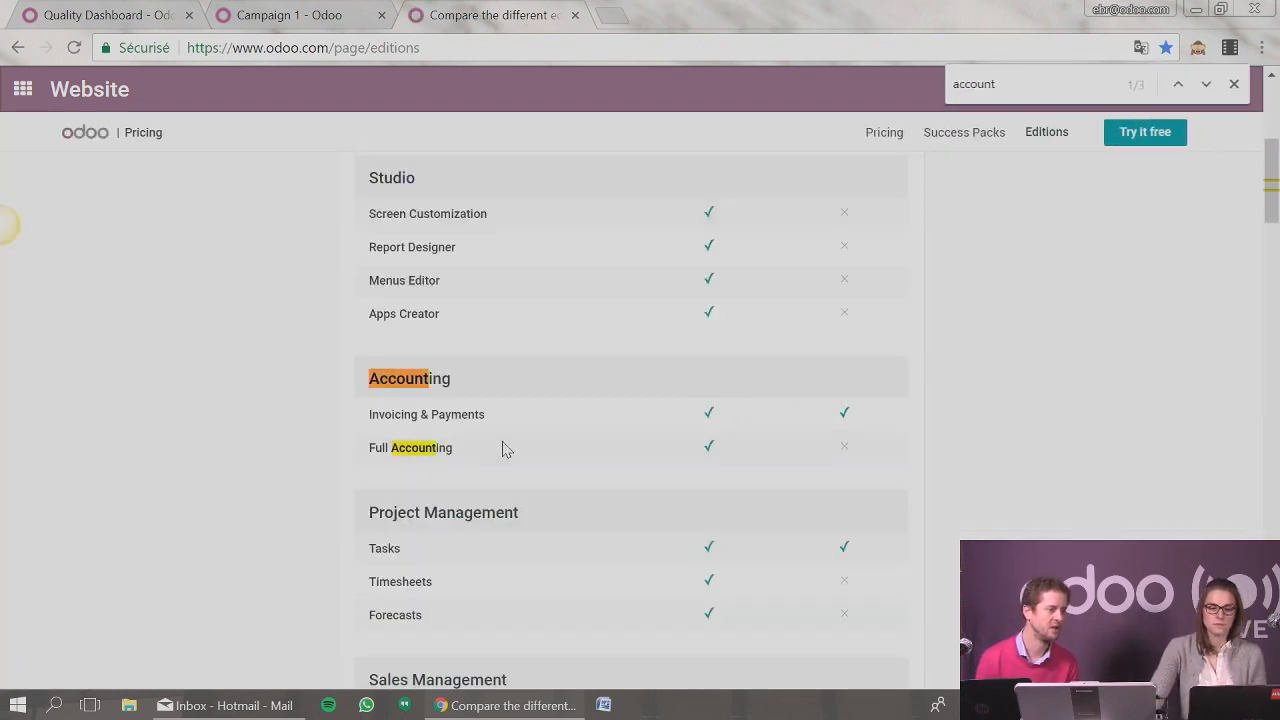
left_click(1234, 84)
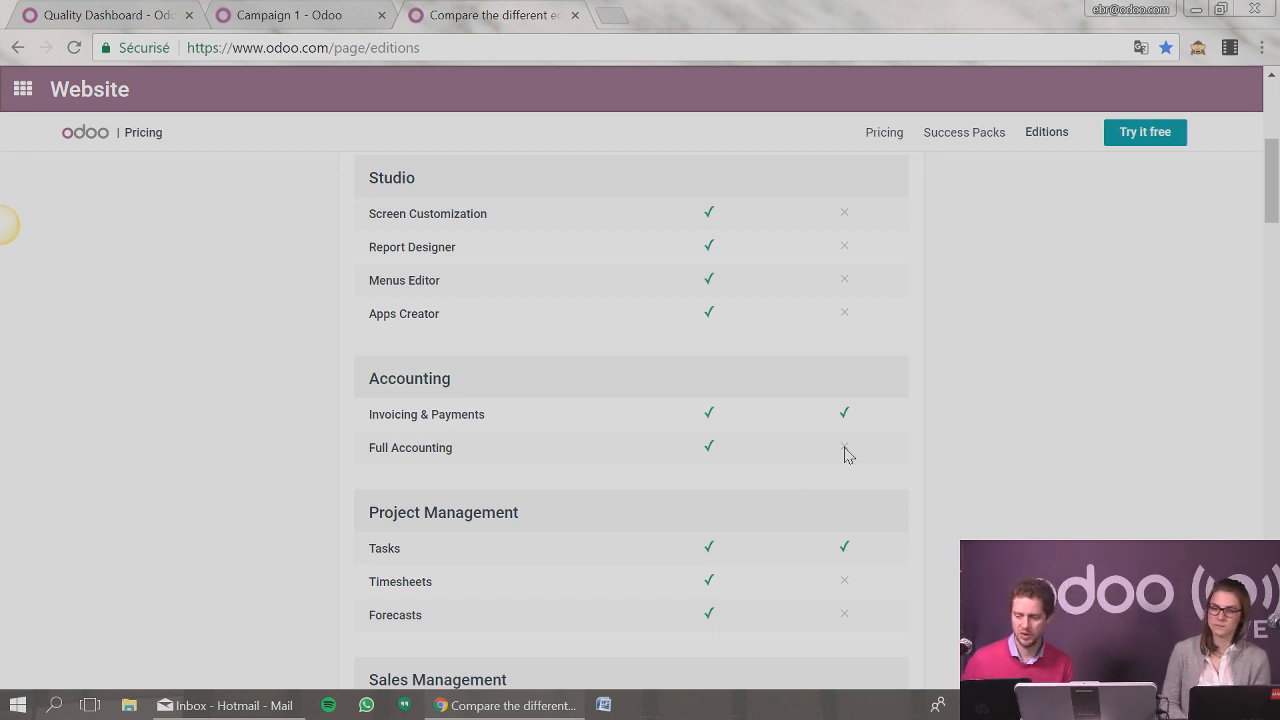
Step: Switch back to the Campaign 1 database and go to its apps overview
left_click(318, 14)
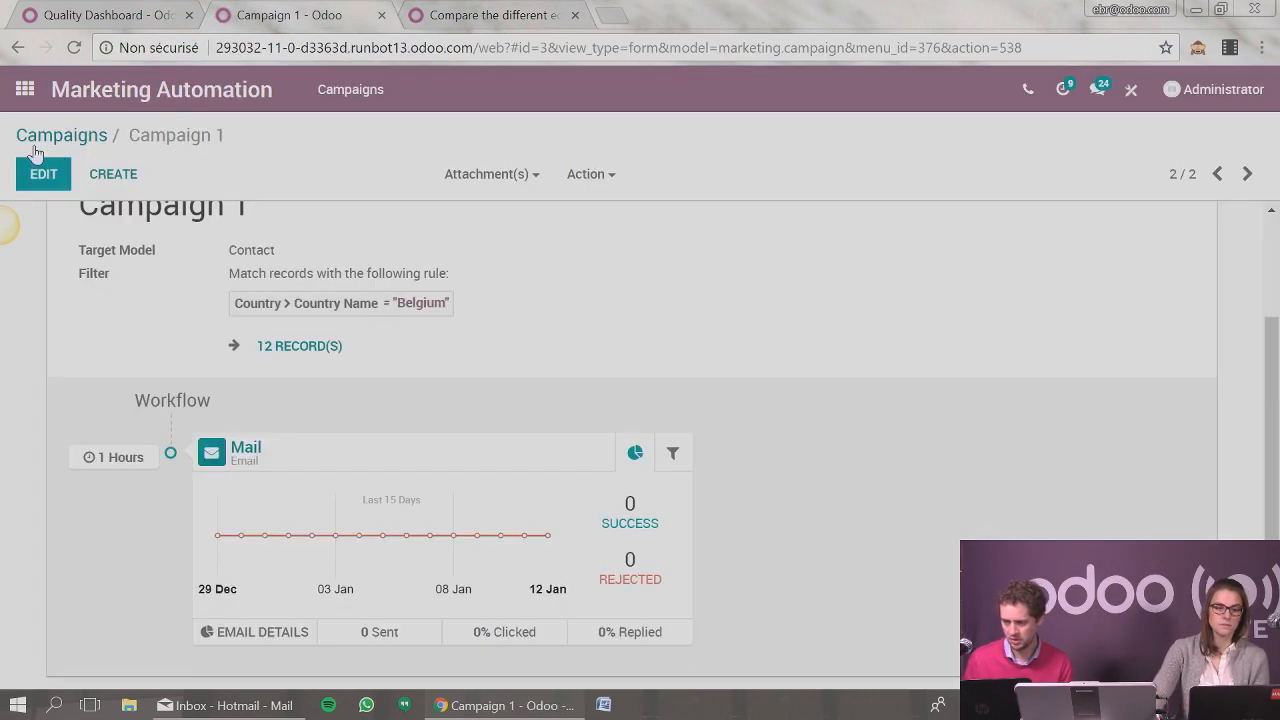
left_click(25, 89)
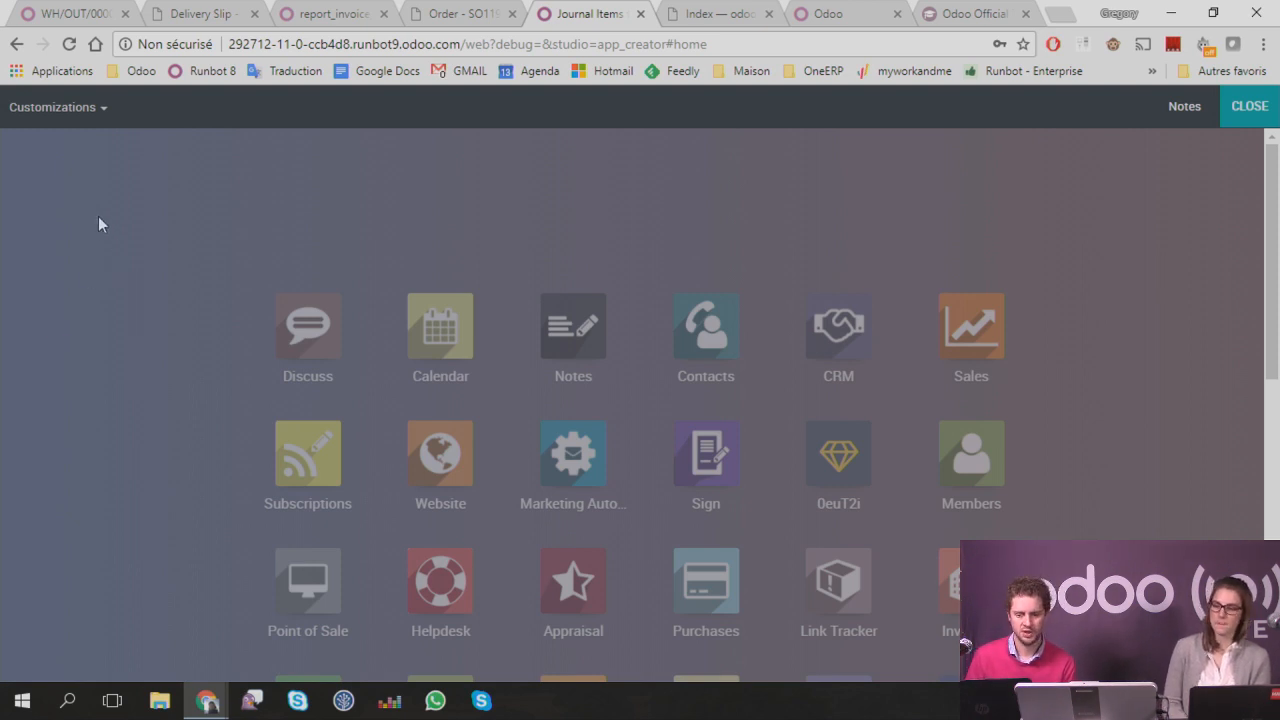
Step: Close and reopen Studio on the apps home screen and export the customizations as a zip file
left_click(1249, 106)
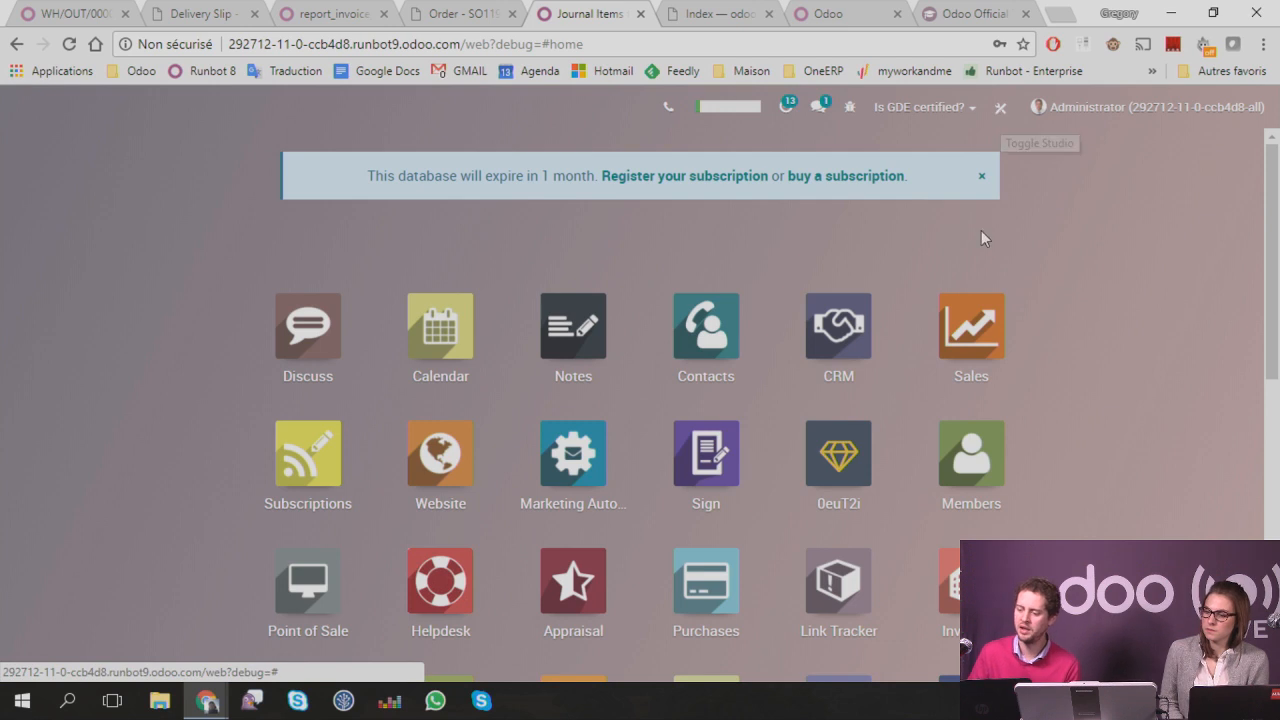
left_click(1003, 110)
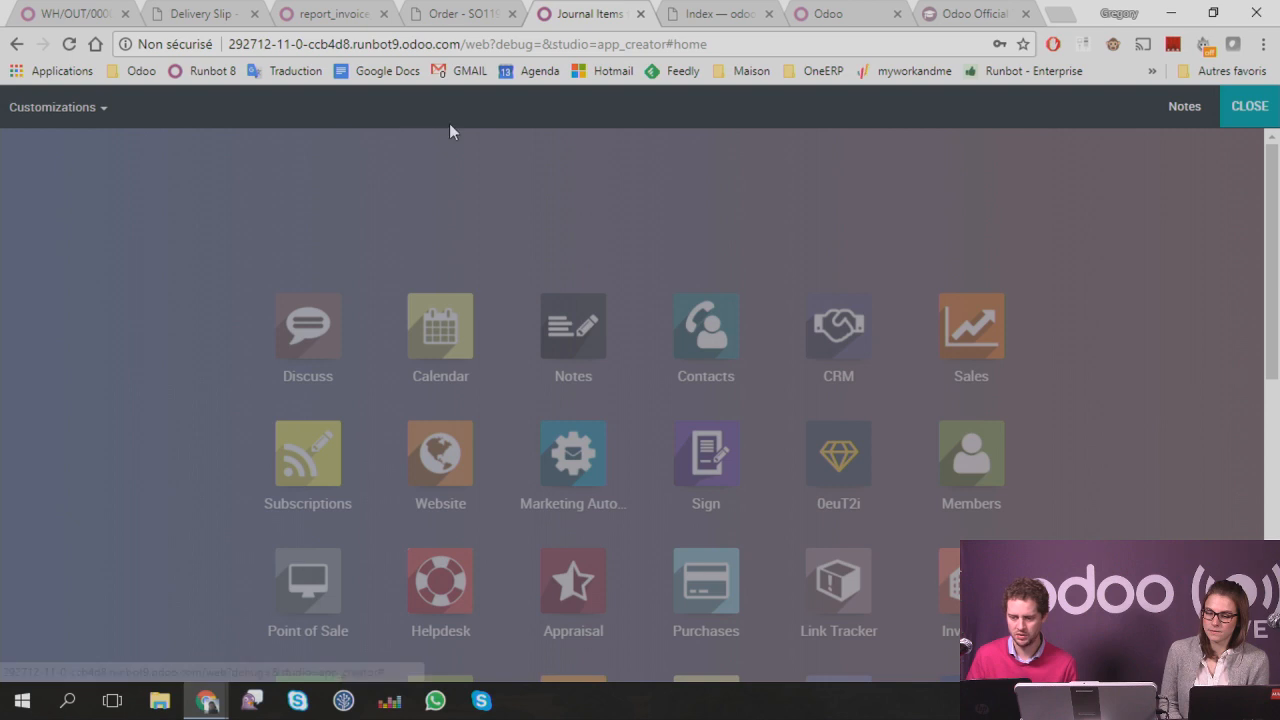
left_click(60, 106)
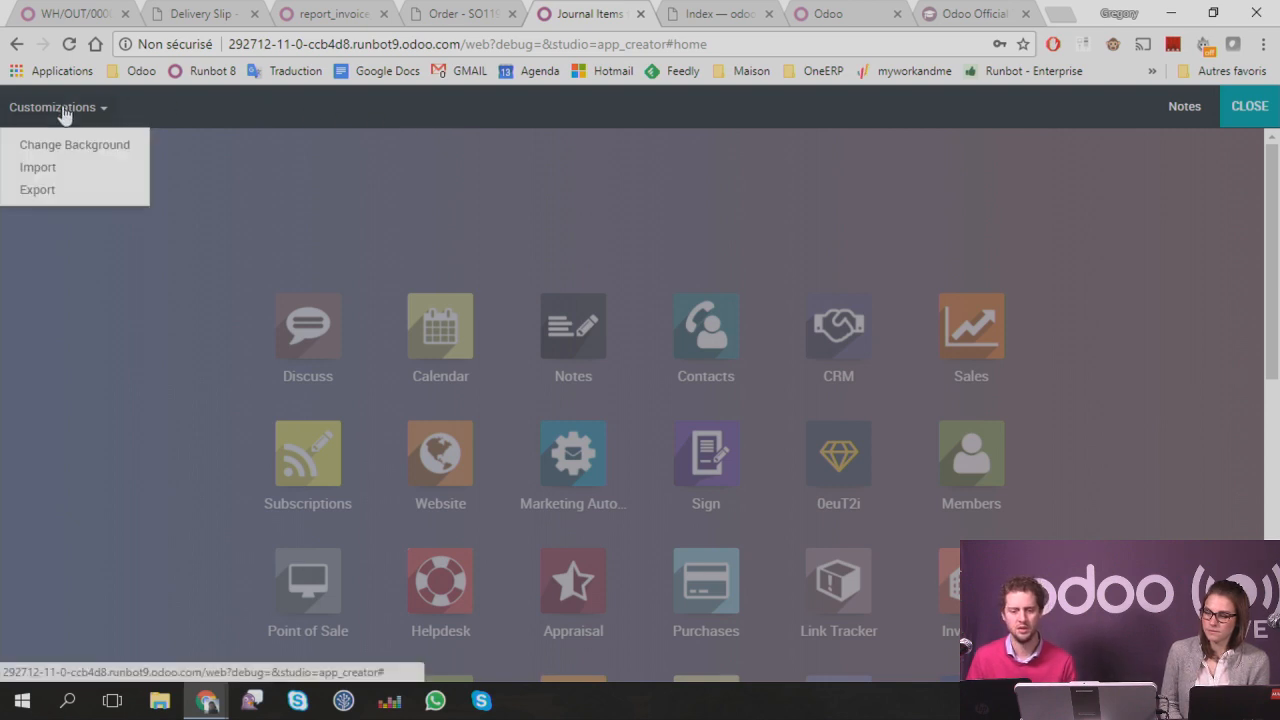
left_click(60, 190)
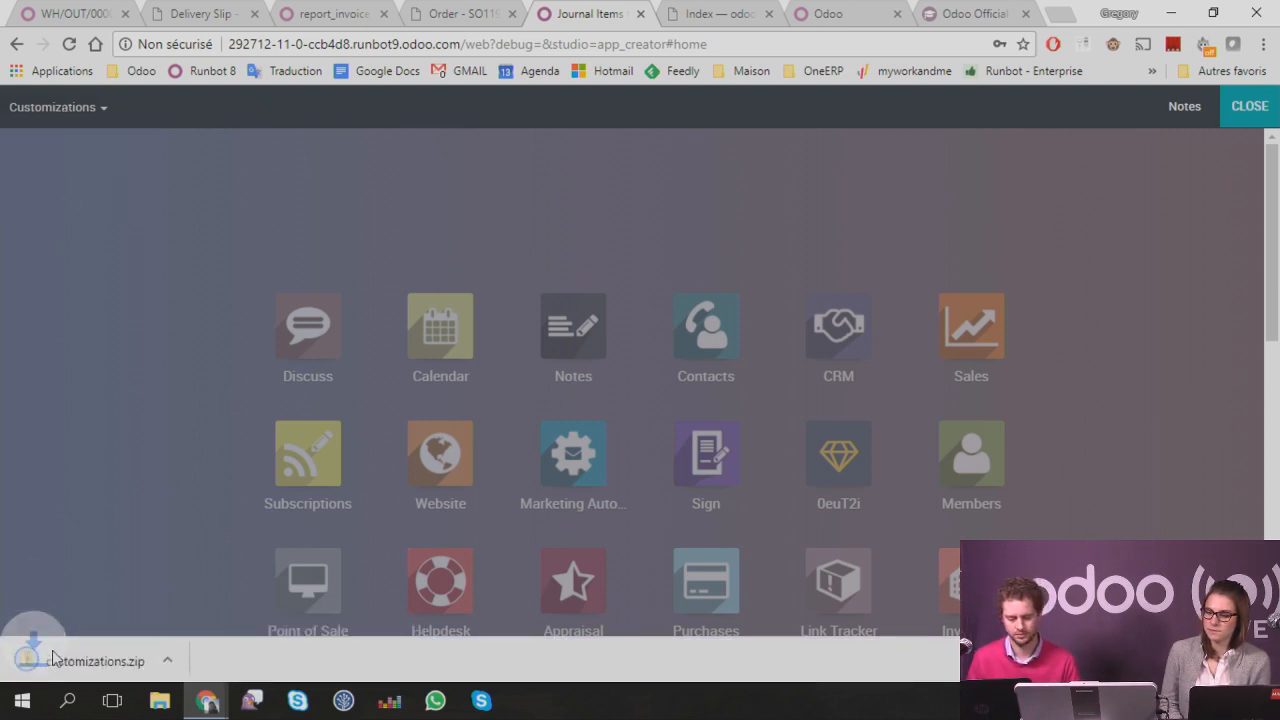
Step: Open customizations.zip, examine the XML files in the data folder of studio_customization, and close the file window
left_click(105, 656)
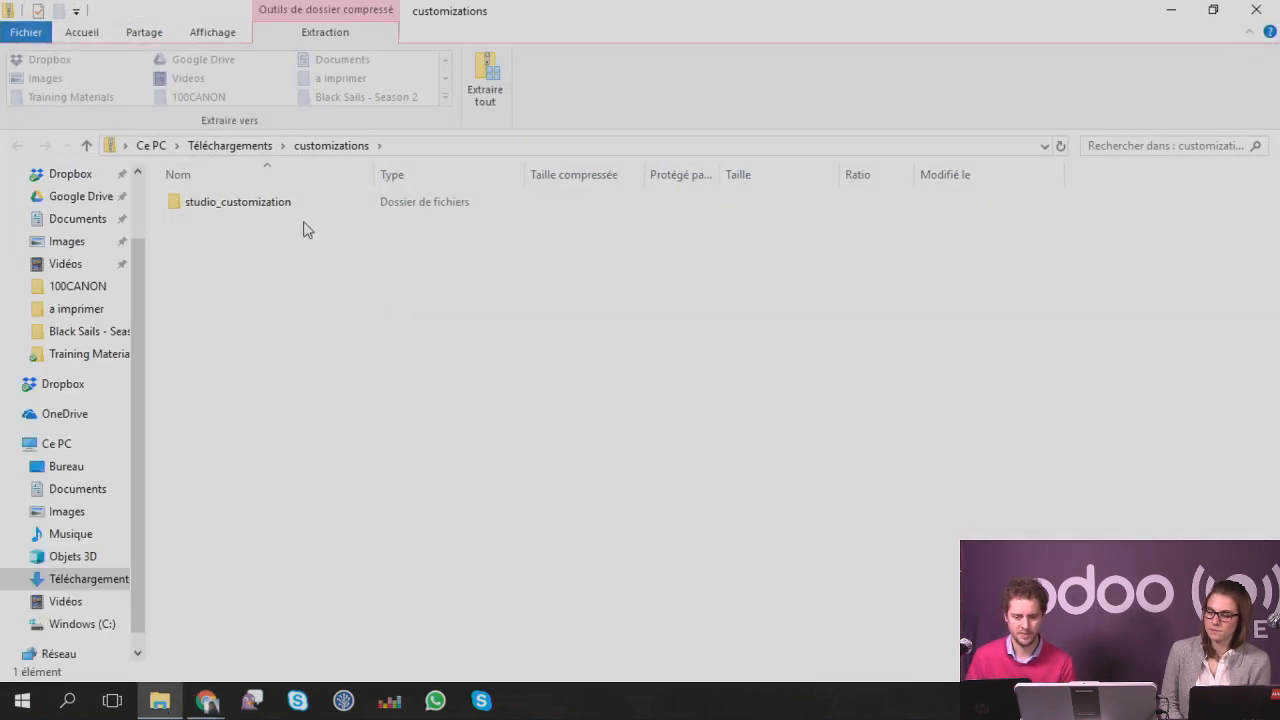
double_click(272, 206)
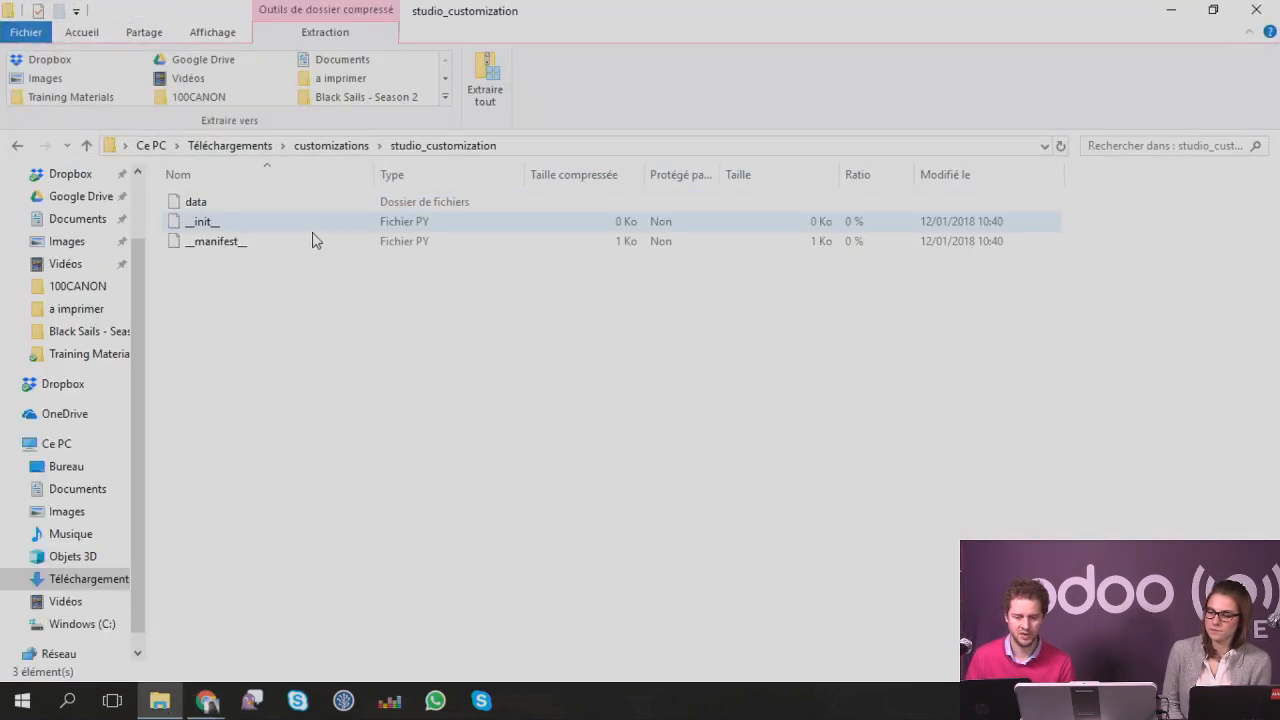
double_click(220, 200)
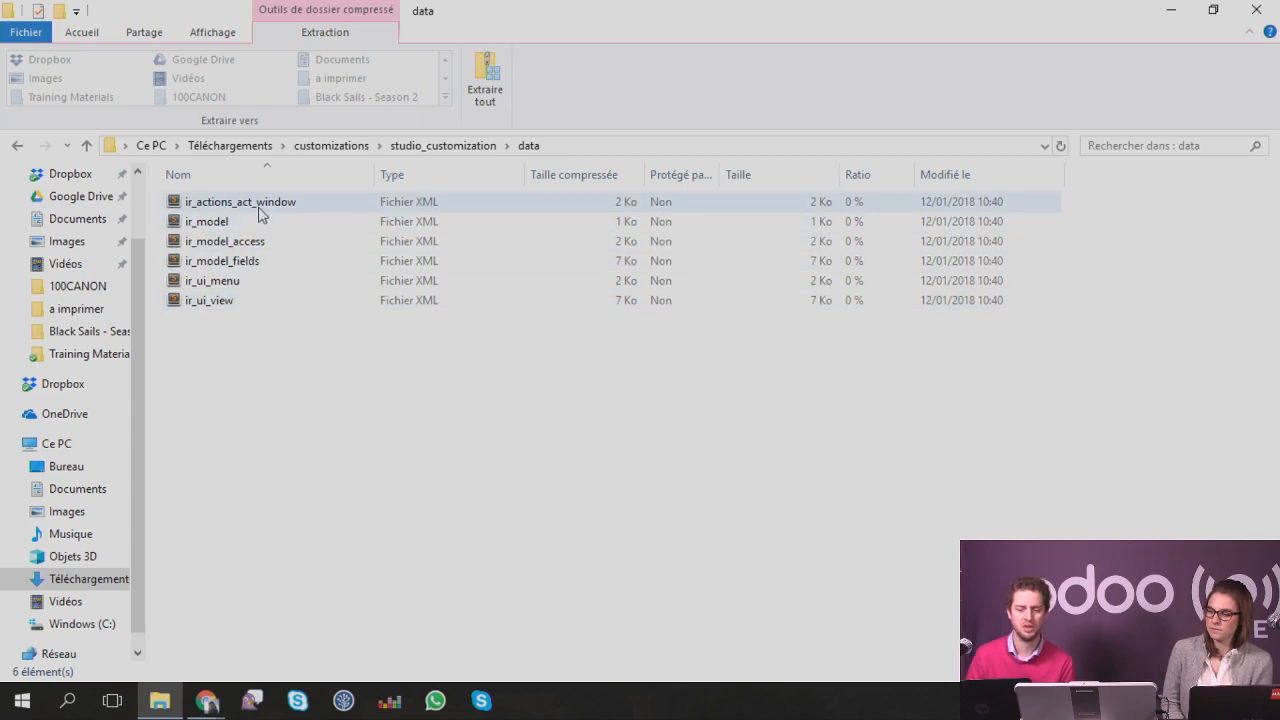
left_click(1254, 14)
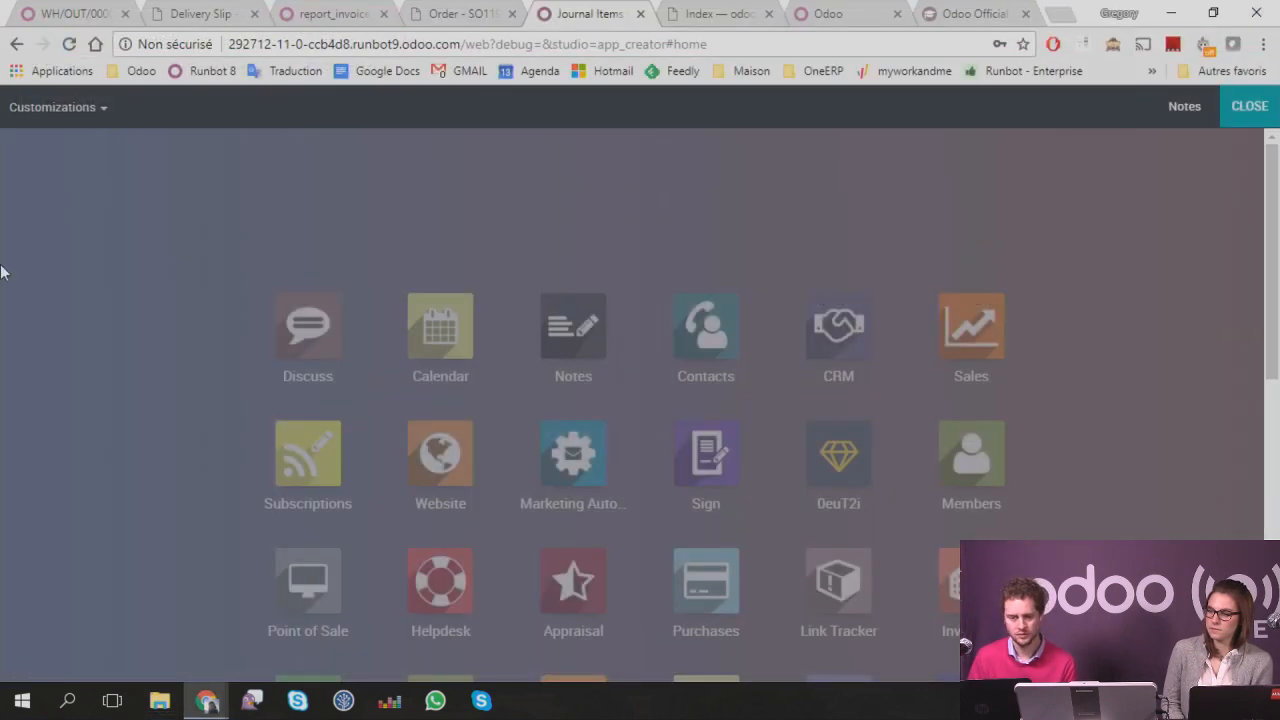
Step: Show the Studio import dialog for modules and its file upload, cancel both without choosing a file, and leave Studio
left_click(50, 107)
left_click(40, 167)
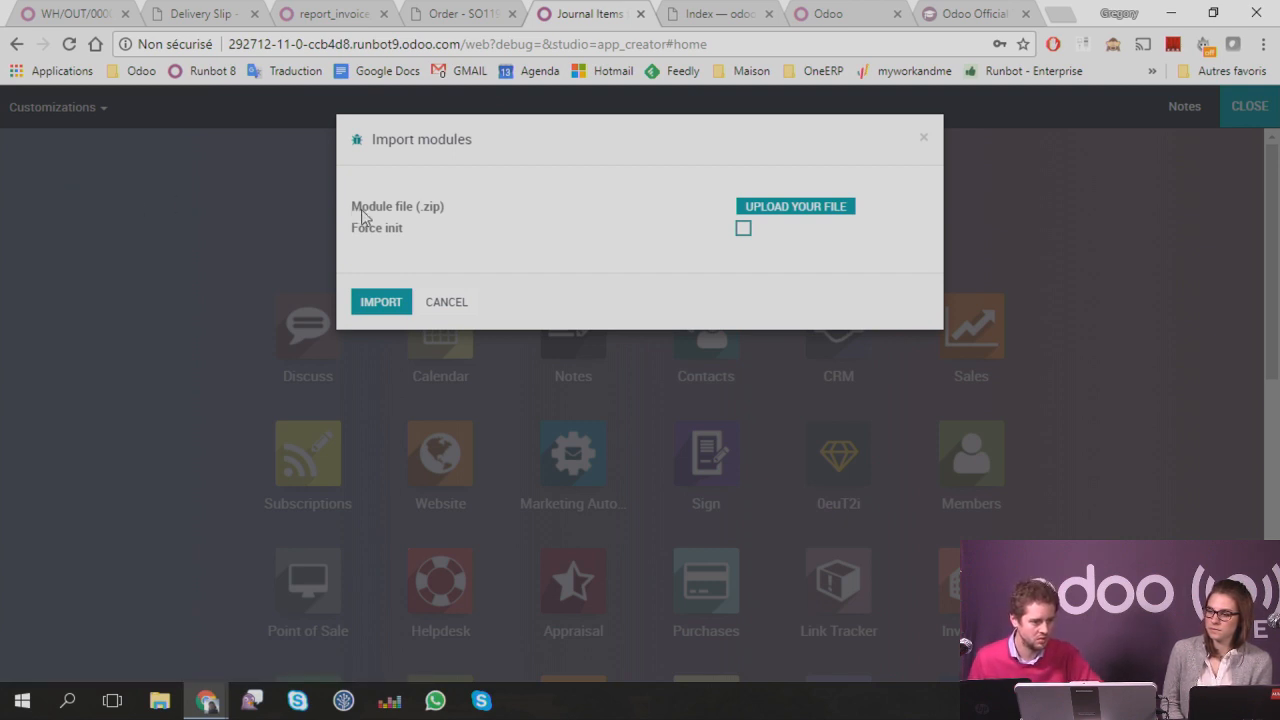
left_click(834, 208)
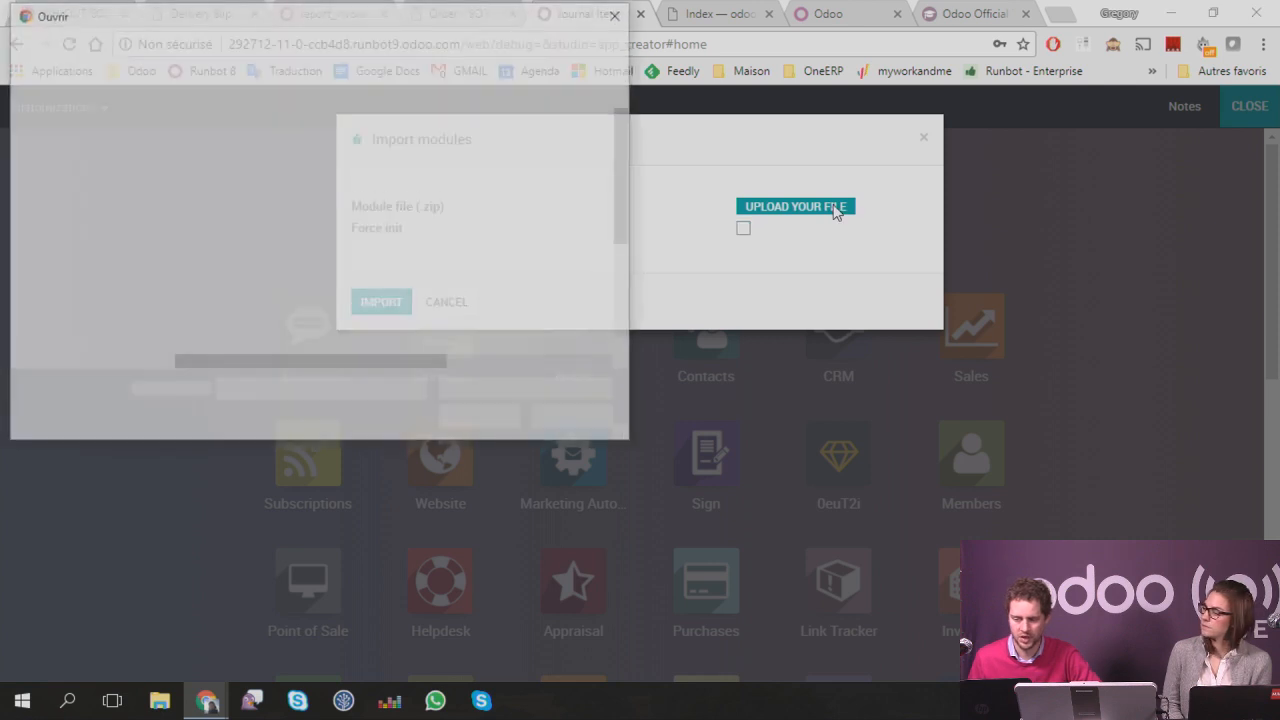
left_click(620, 17)
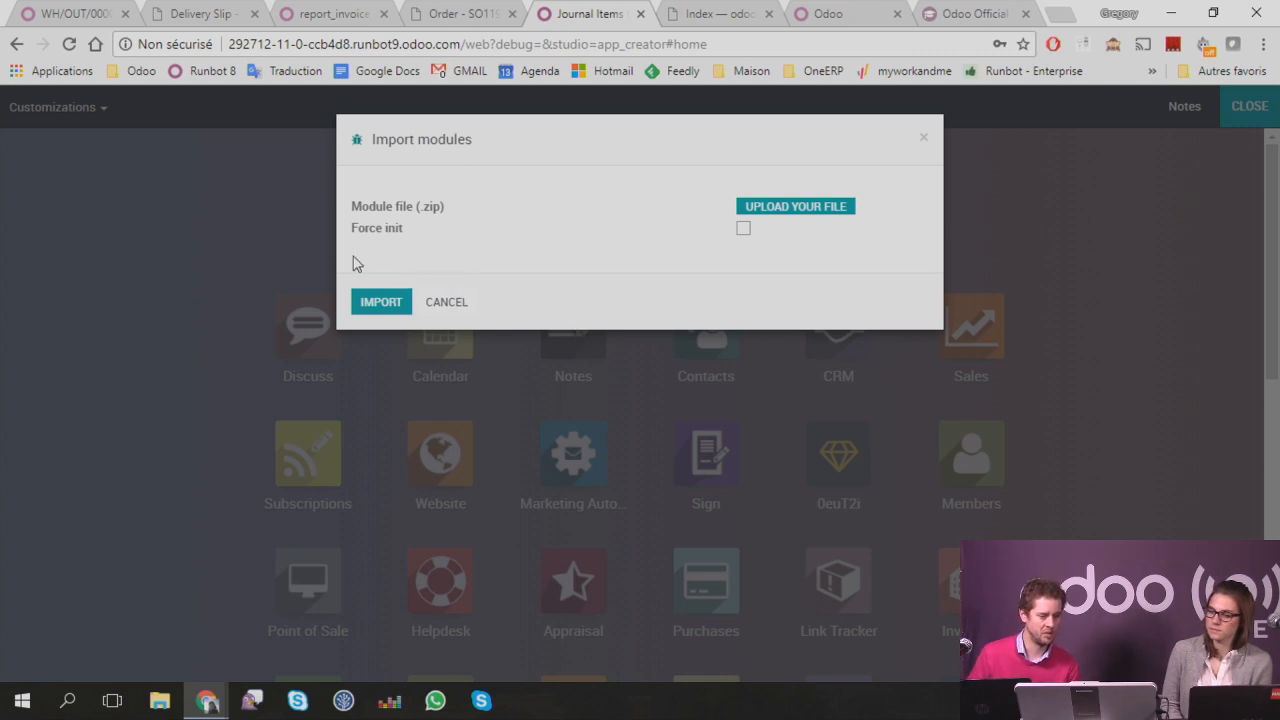
left_click(455, 304)
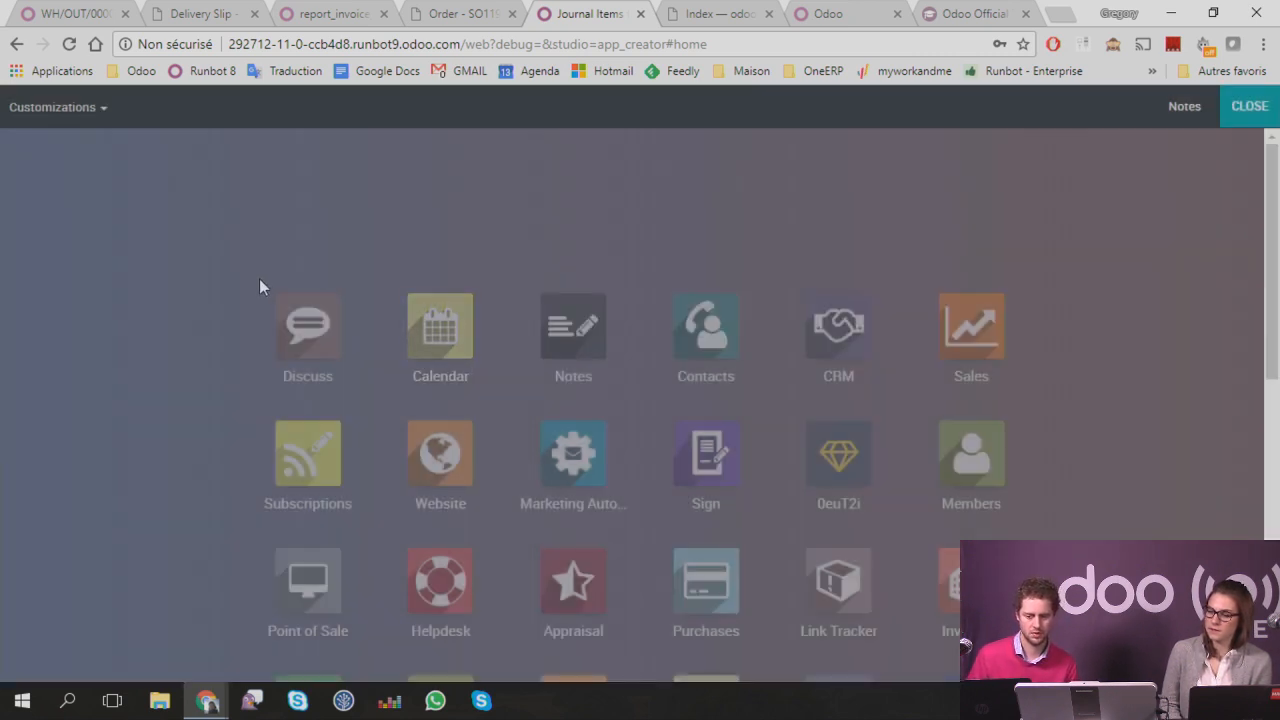
left_click(1249, 106)
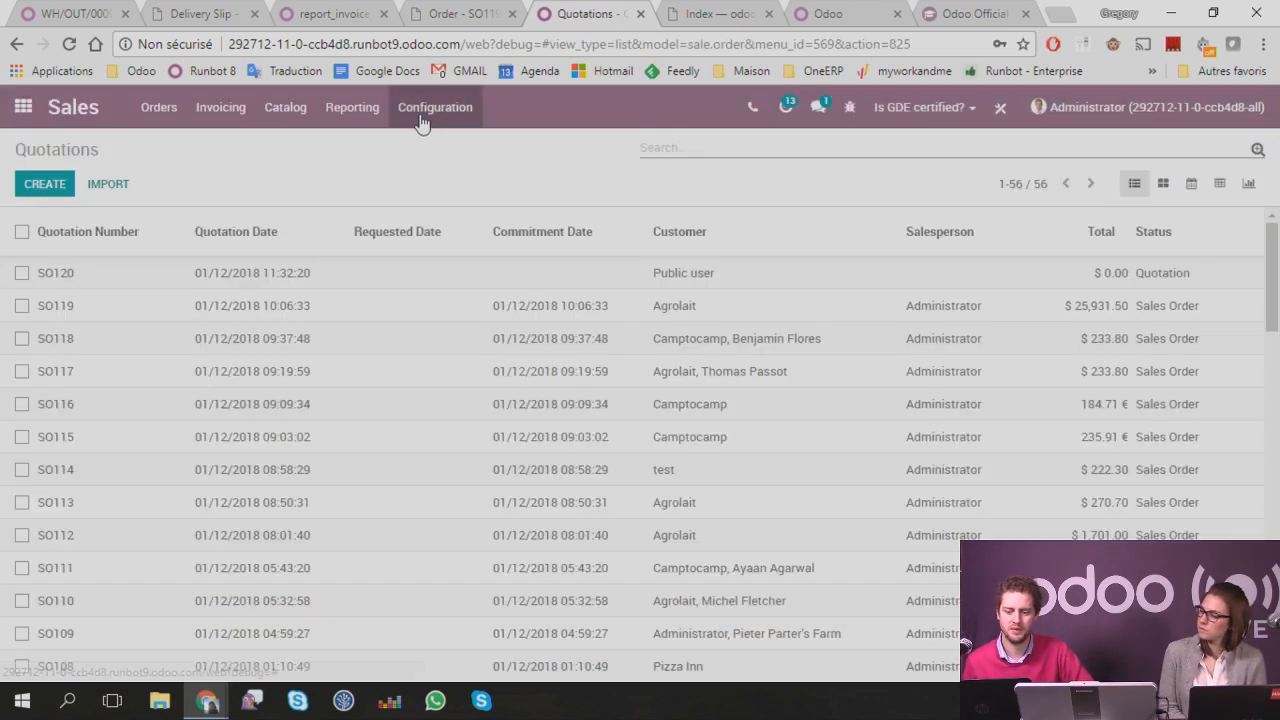
Step: Open the Sales report in the Sales app and show it as a pivot table
left_click(370, 112)
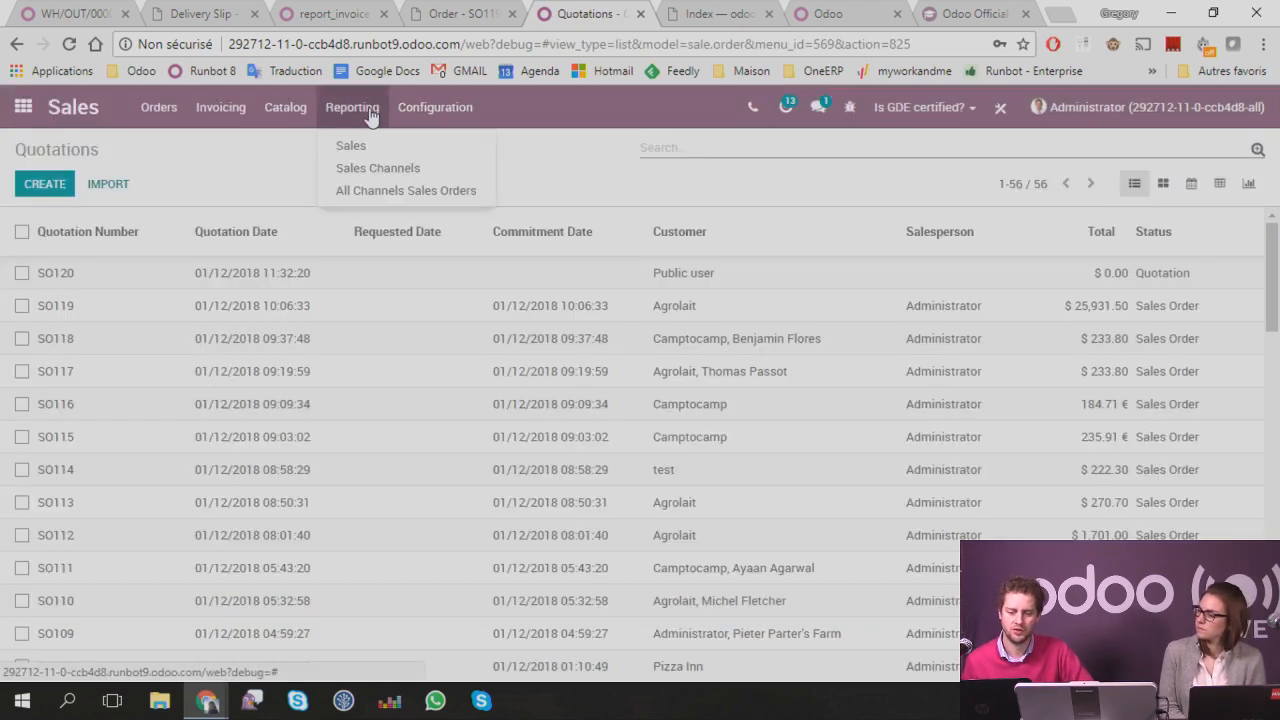
left_click(355, 146)
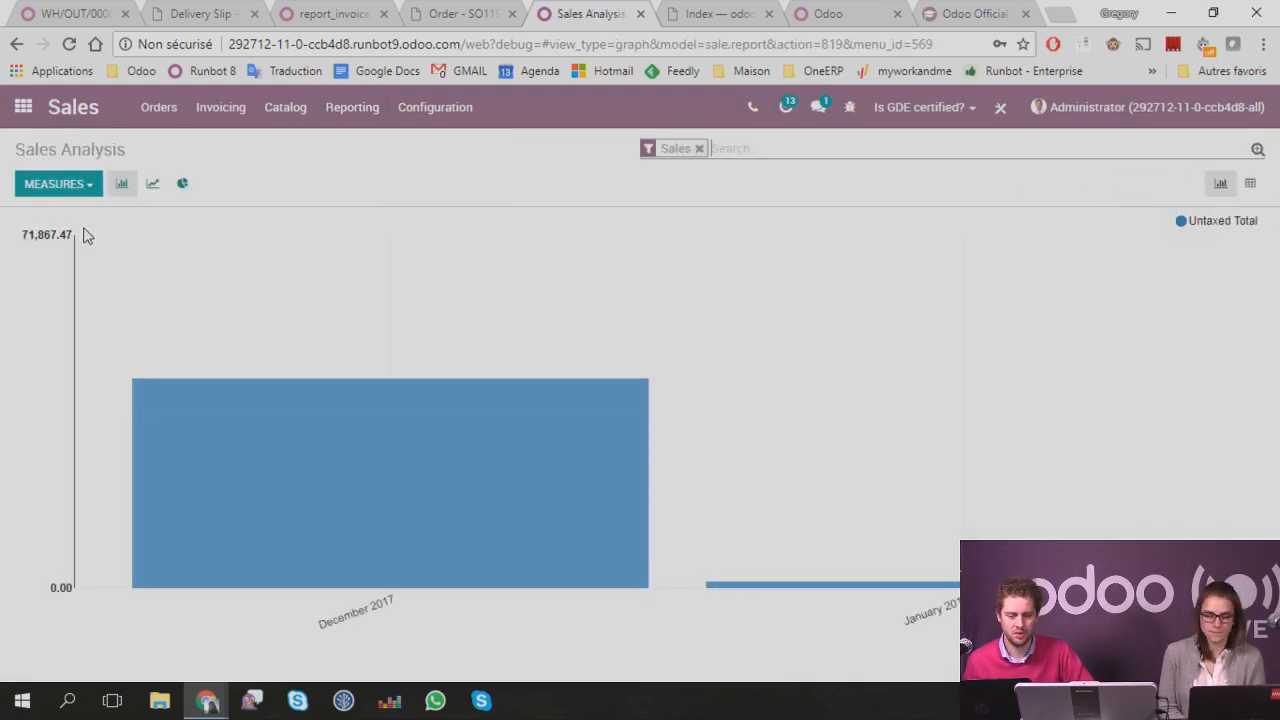
left_click(1250, 183)
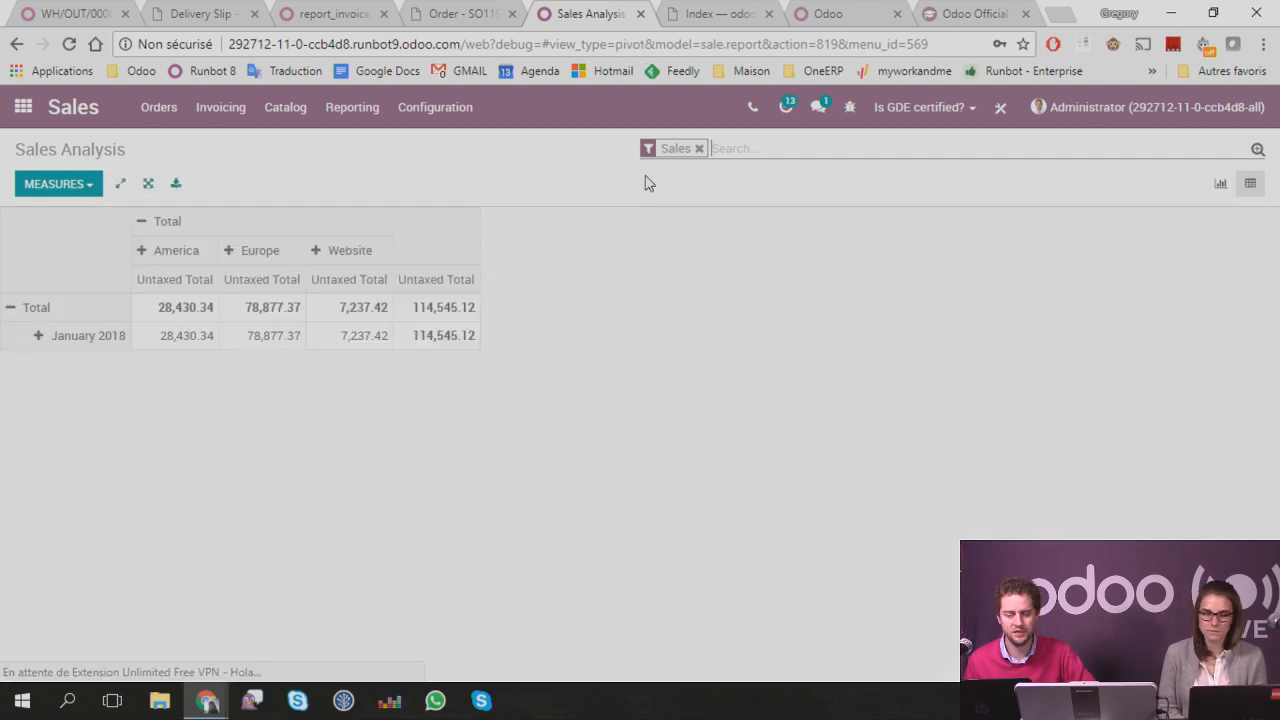
Step: Open the sales orders list in the Sales app and show it as a pivot table
left_click(158, 107)
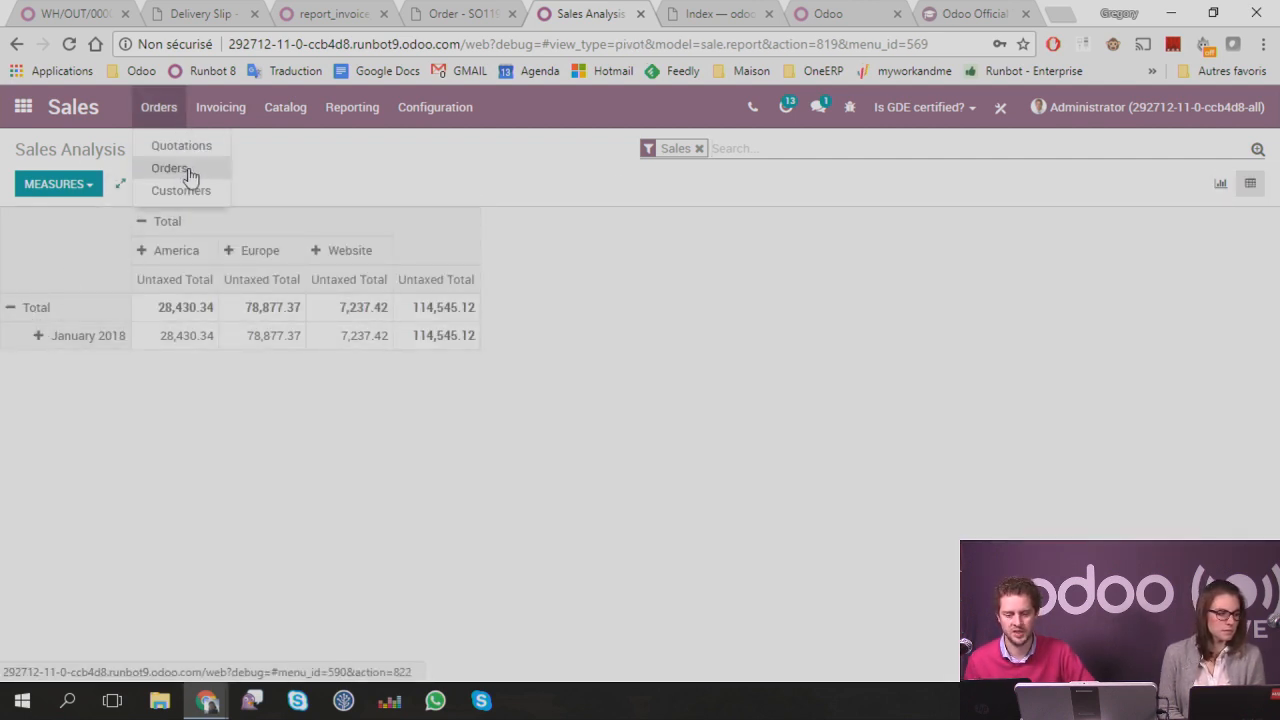
left_click(185, 174)
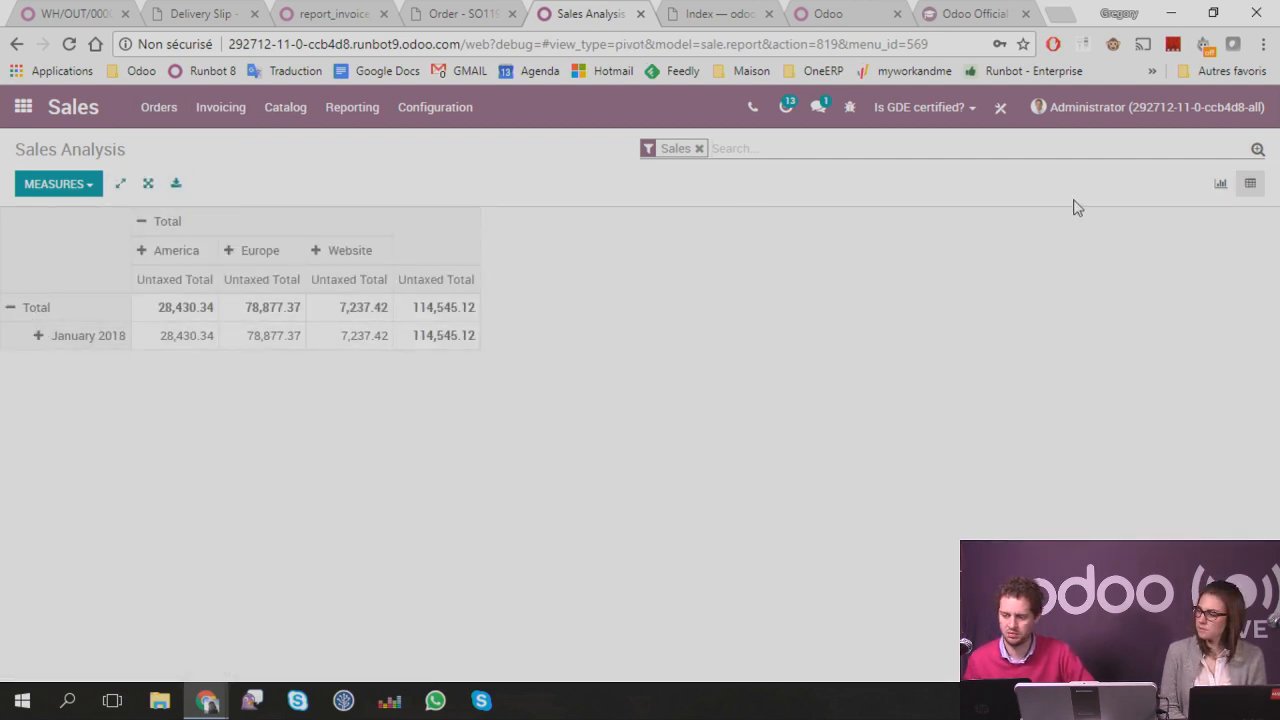
left_click(1222, 184)
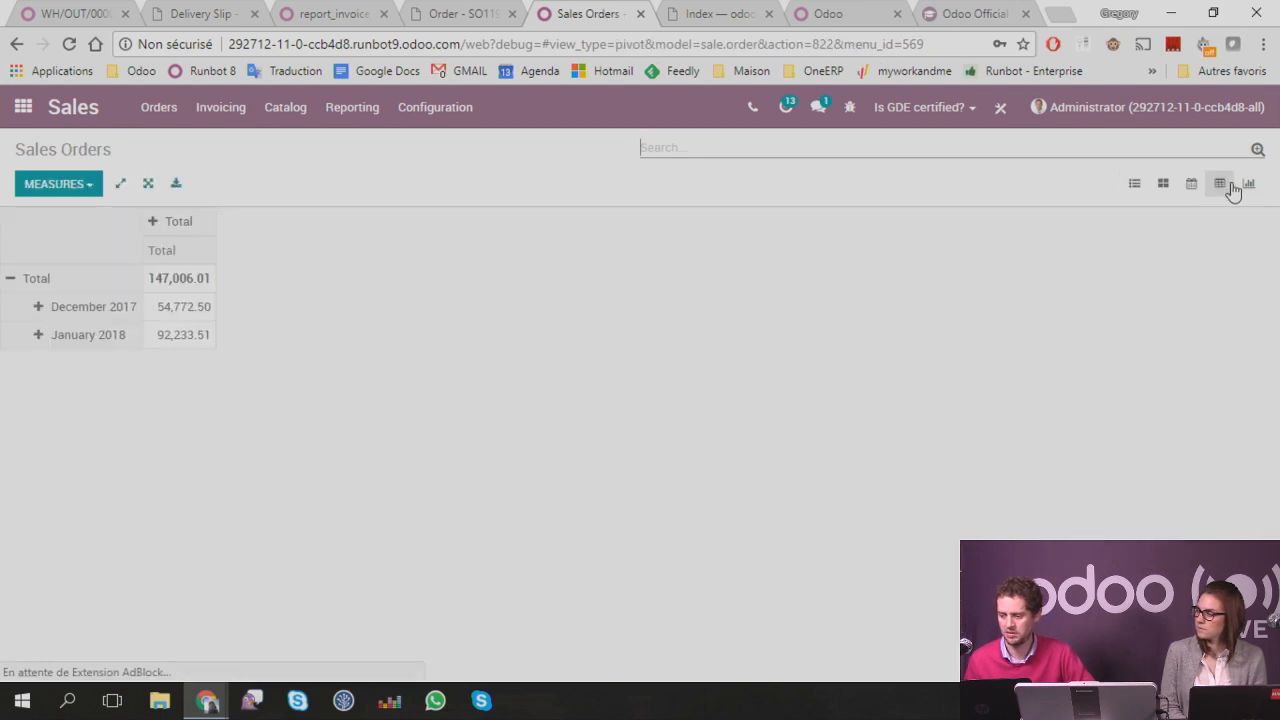
Step: Collapse the pivot table's total row and regroup the rows by Salesperson
left_click(10, 279)
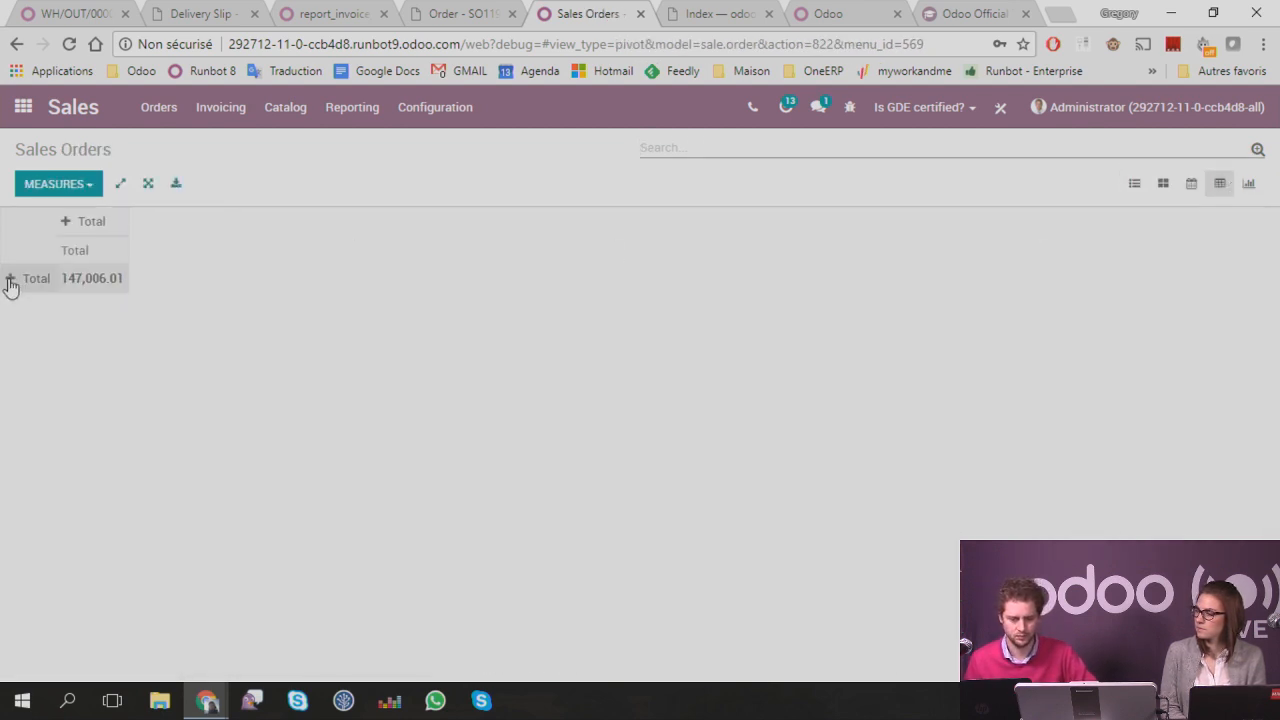
left_click(10, 281)
scroll(126, 366, "down", 5)
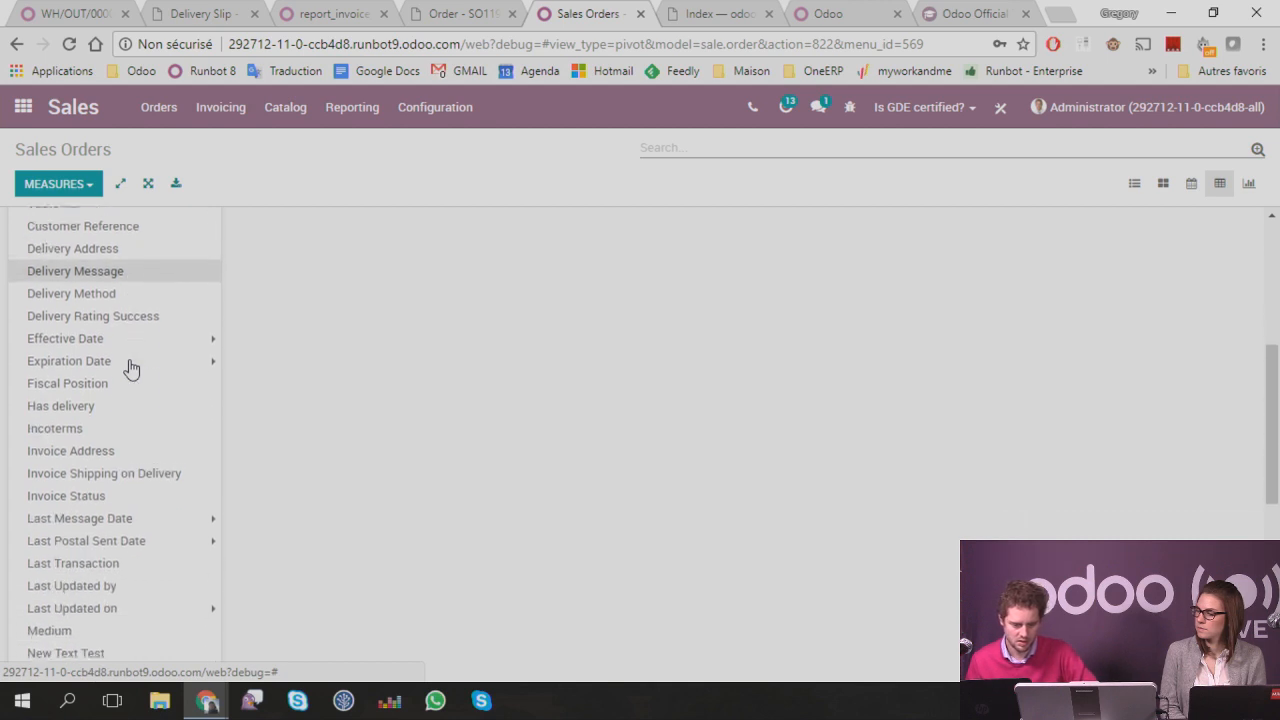
scroll(130, 368, "down", 4)
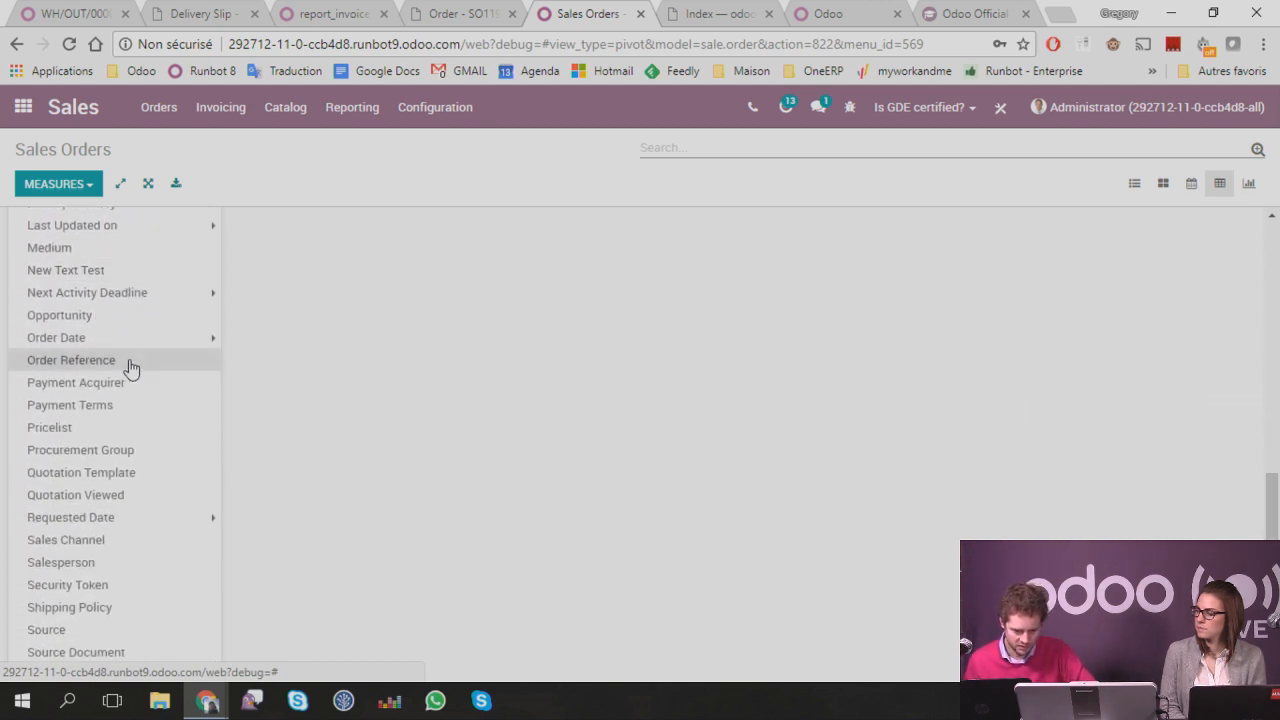
left_click(87, 561)
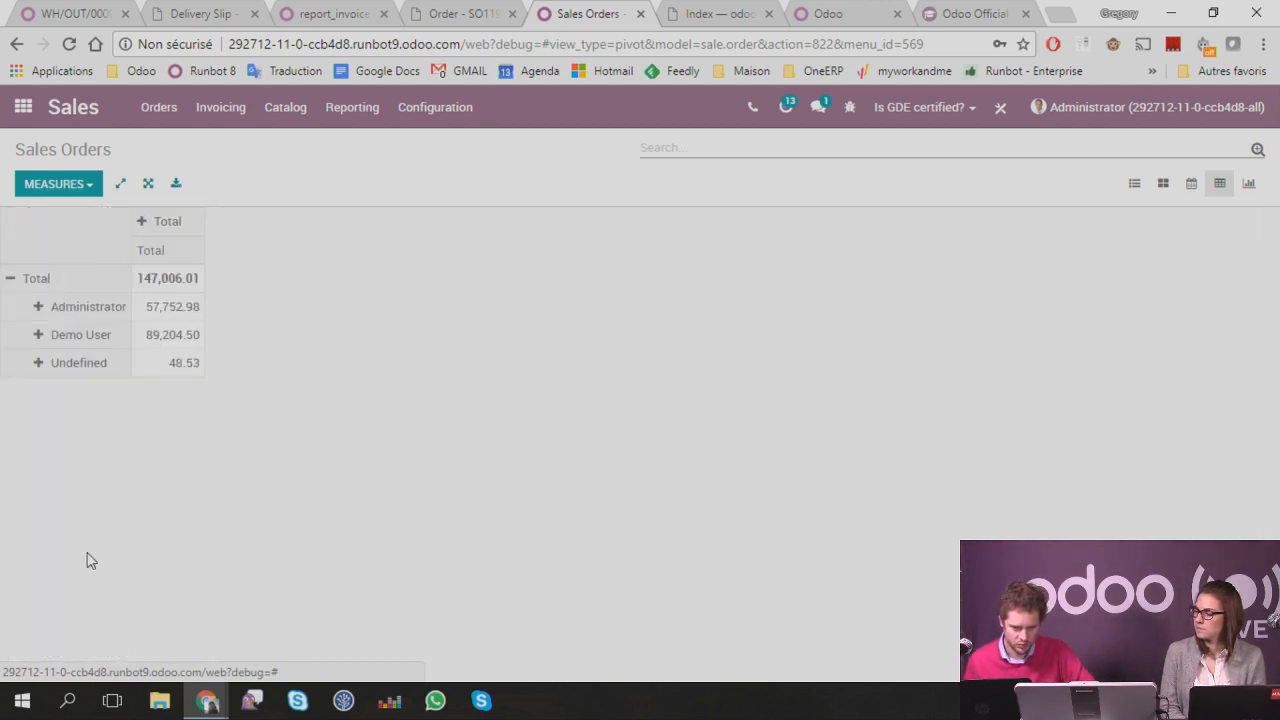
Step: Group the pivot columns by Confirmation Date month and break January 2018 down by Confirmation Date day
left_click(141, 224)
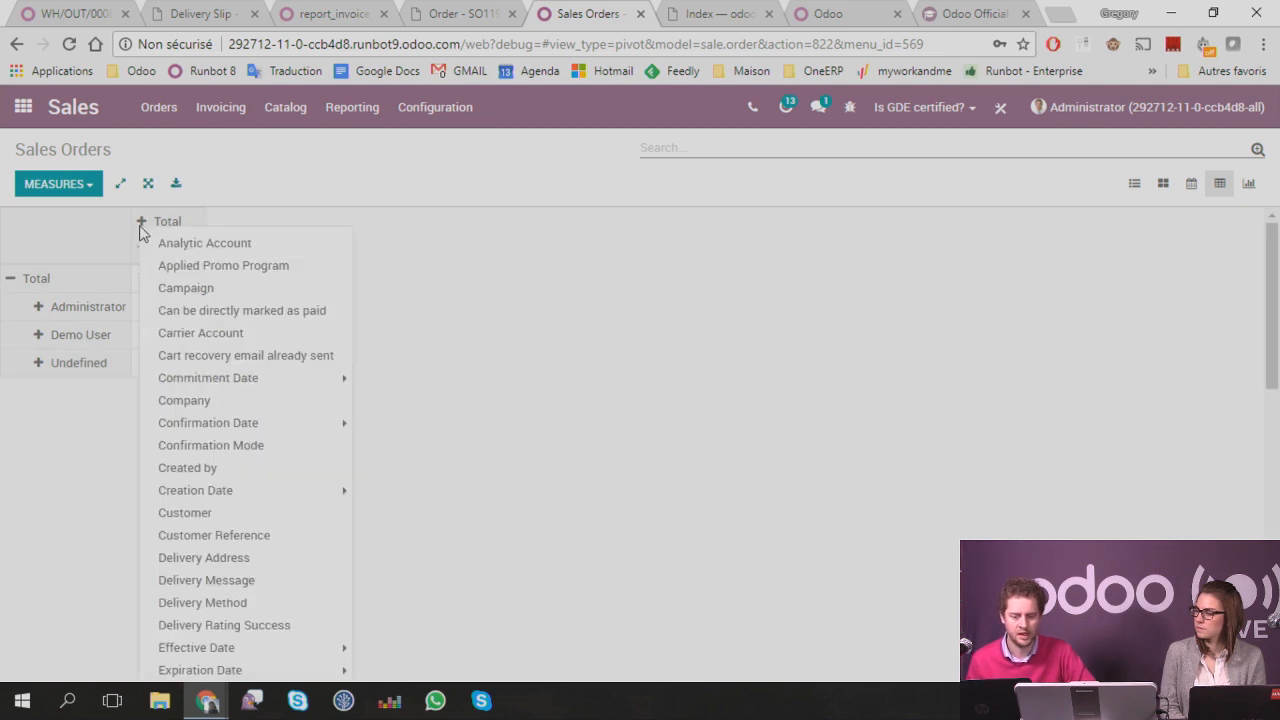
mouse_move(276, 430)
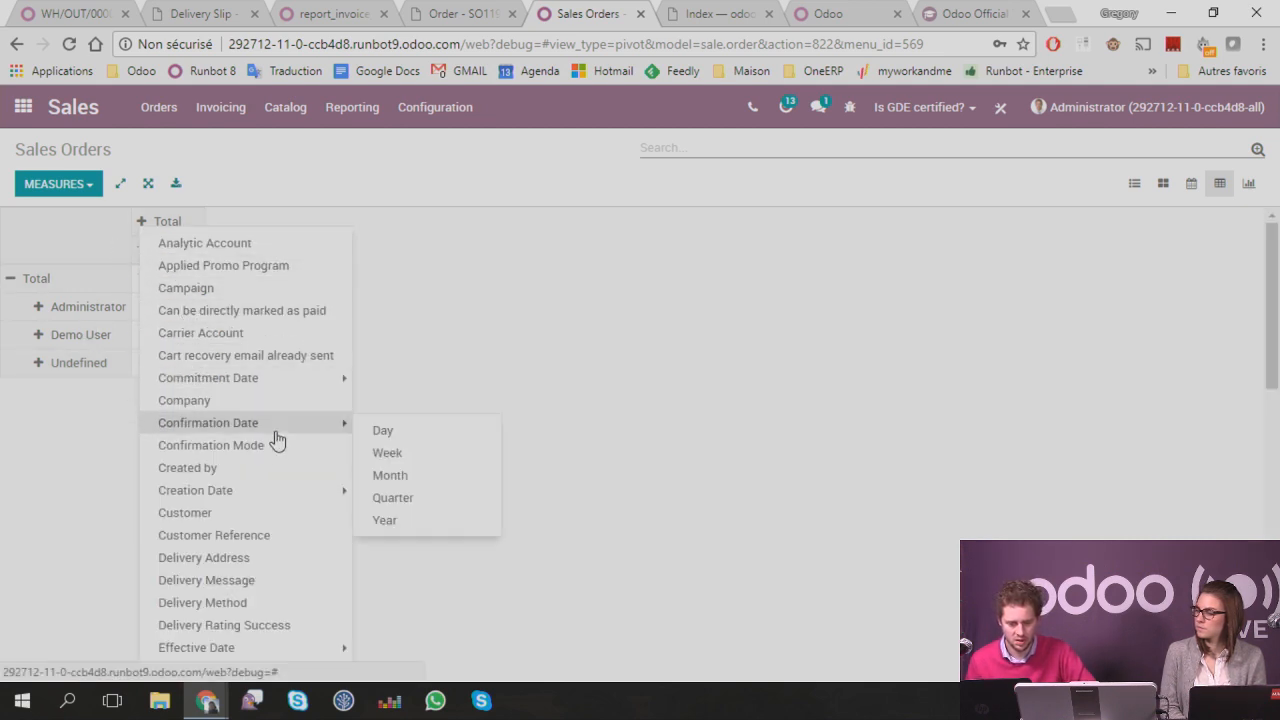
left_click(399, 482)
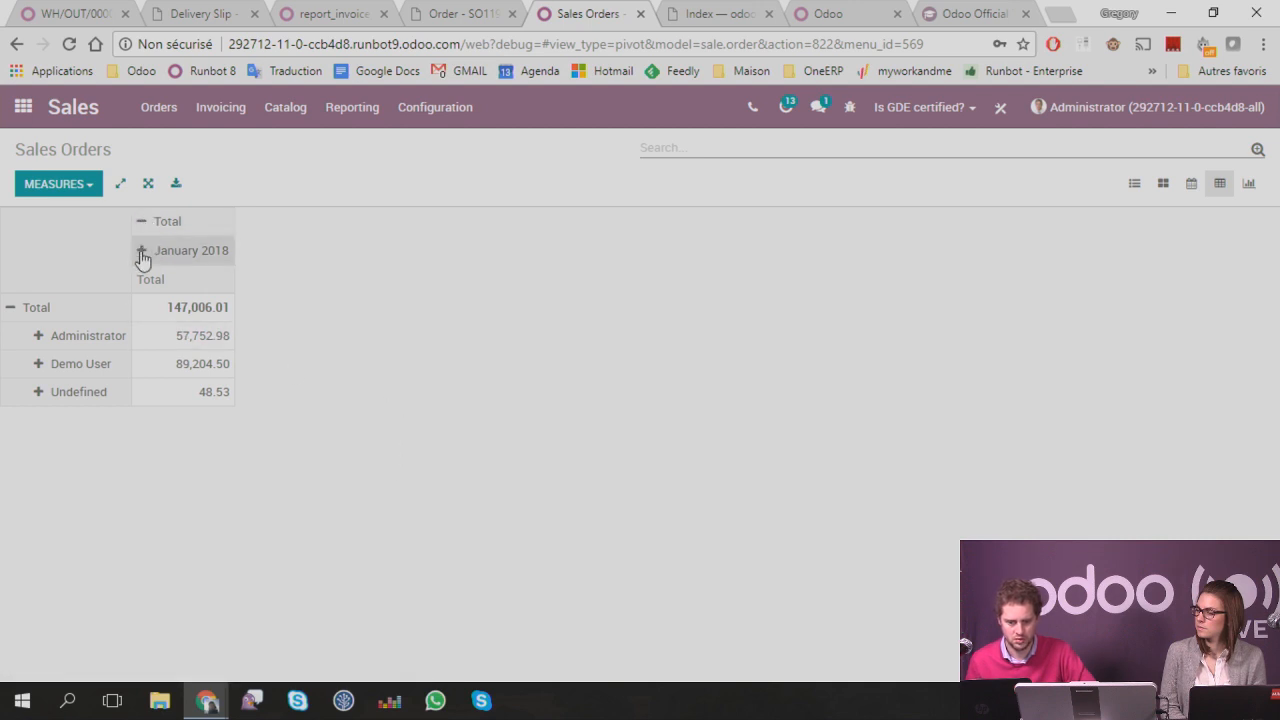
left_click(142, 258)
mouse_move(271, 457)
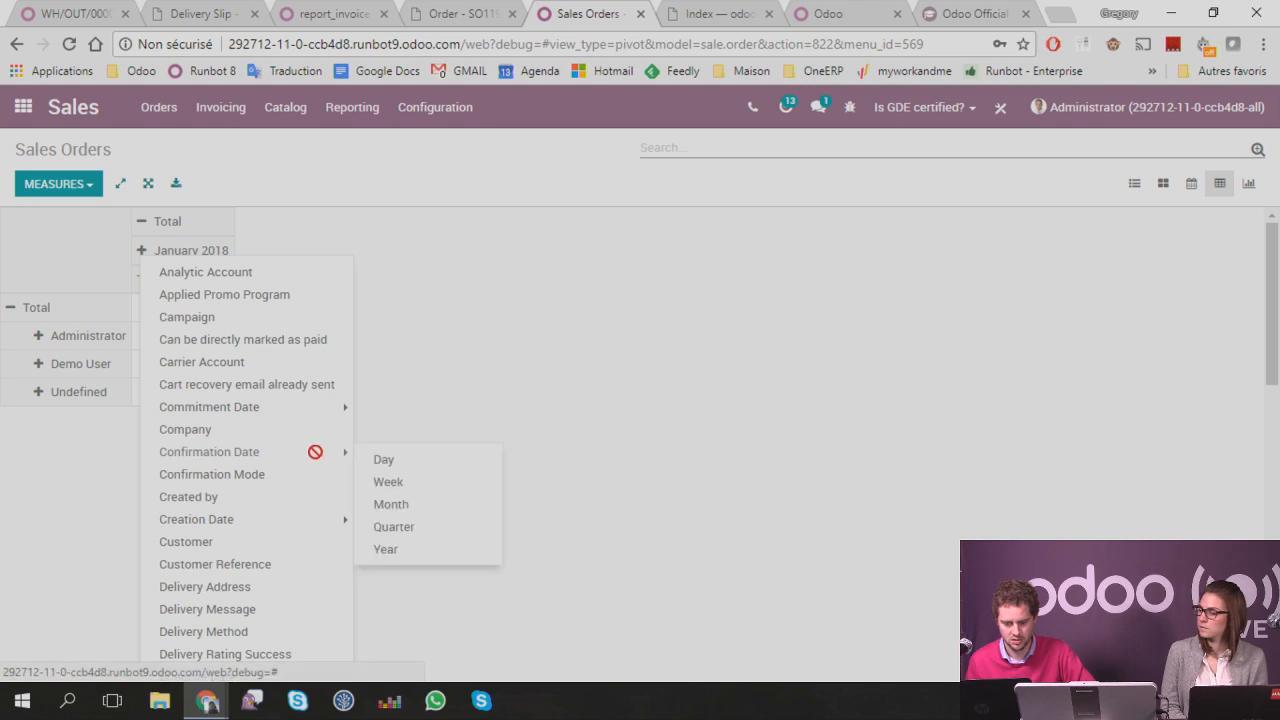
left_click(408, 463)
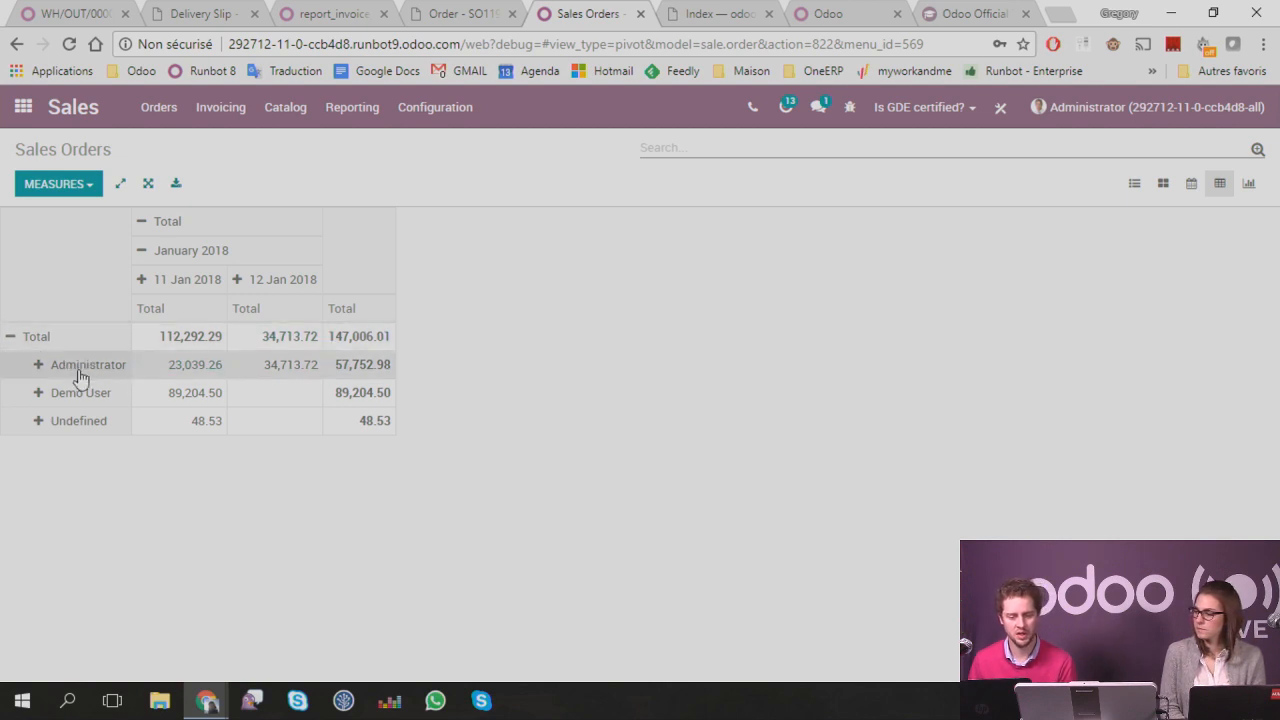
Step: Break each salesperson row down by Status and open the Administrator's sales orders confirmed on 11 Jan 2018
left_click(38, 368)
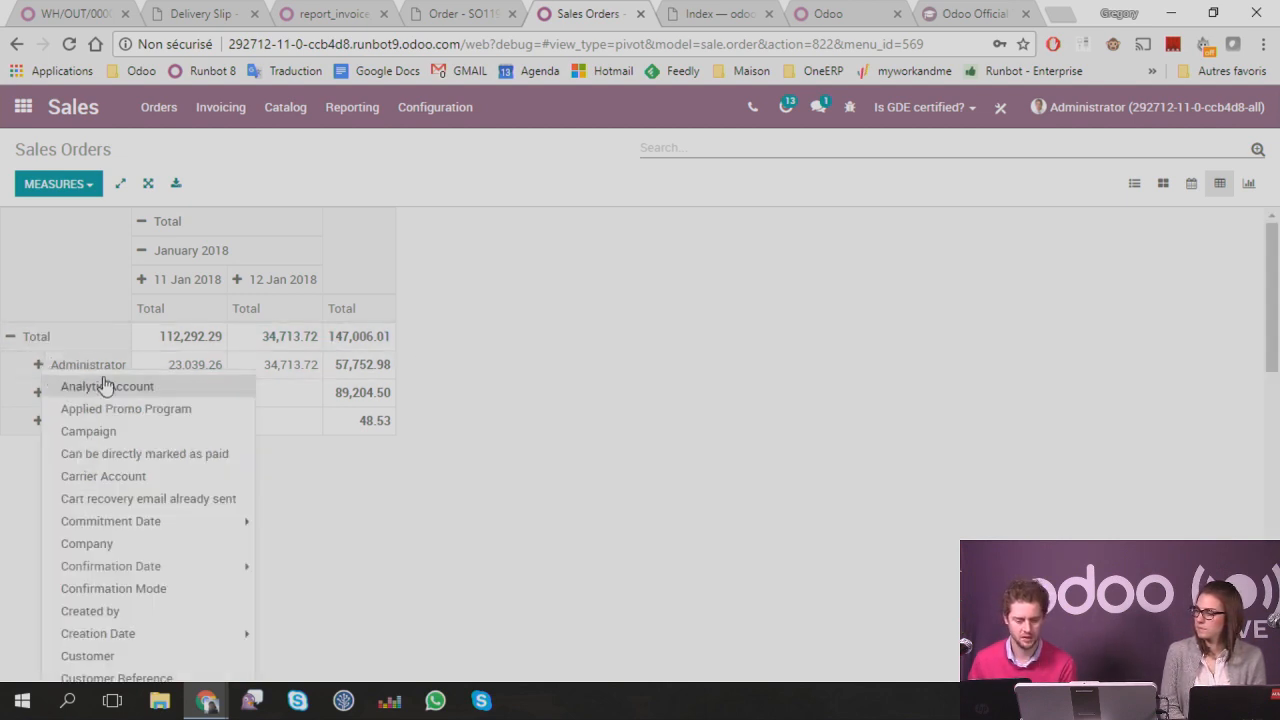
scroll(180, 437, "down", 2)
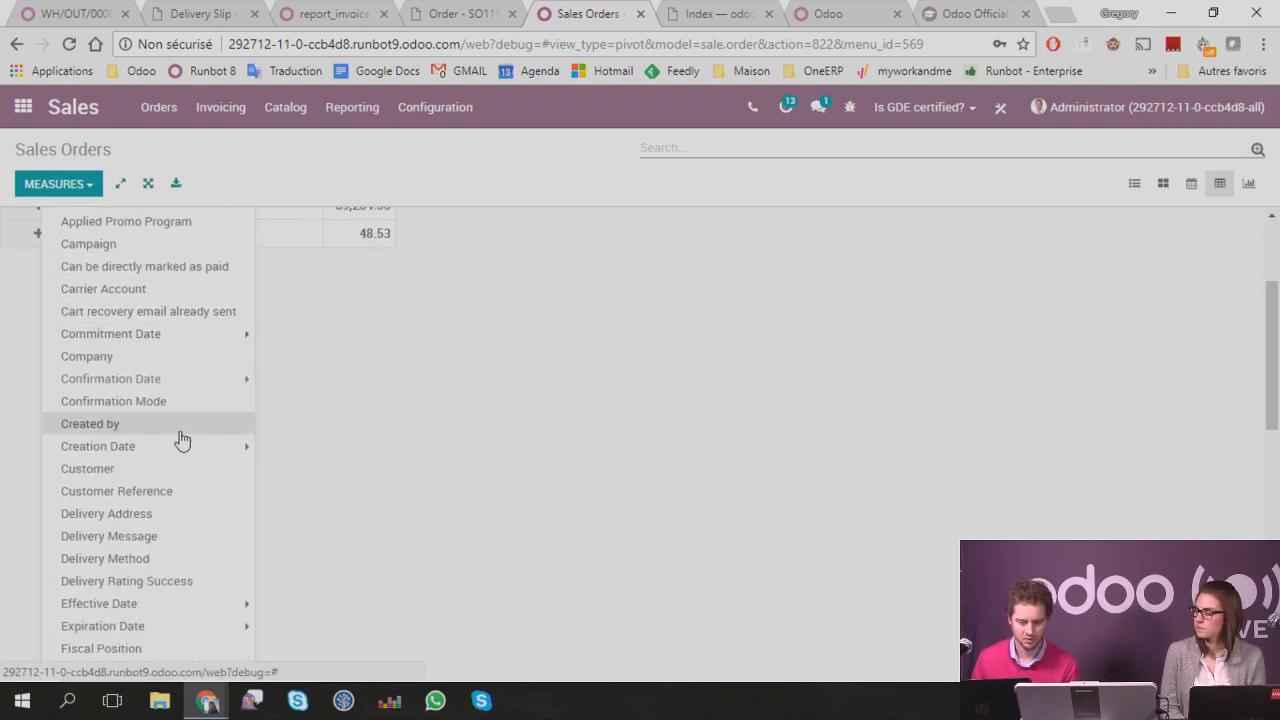
scroll(181, 440, "down", 3)
scroll(143, 376, "down", 4)
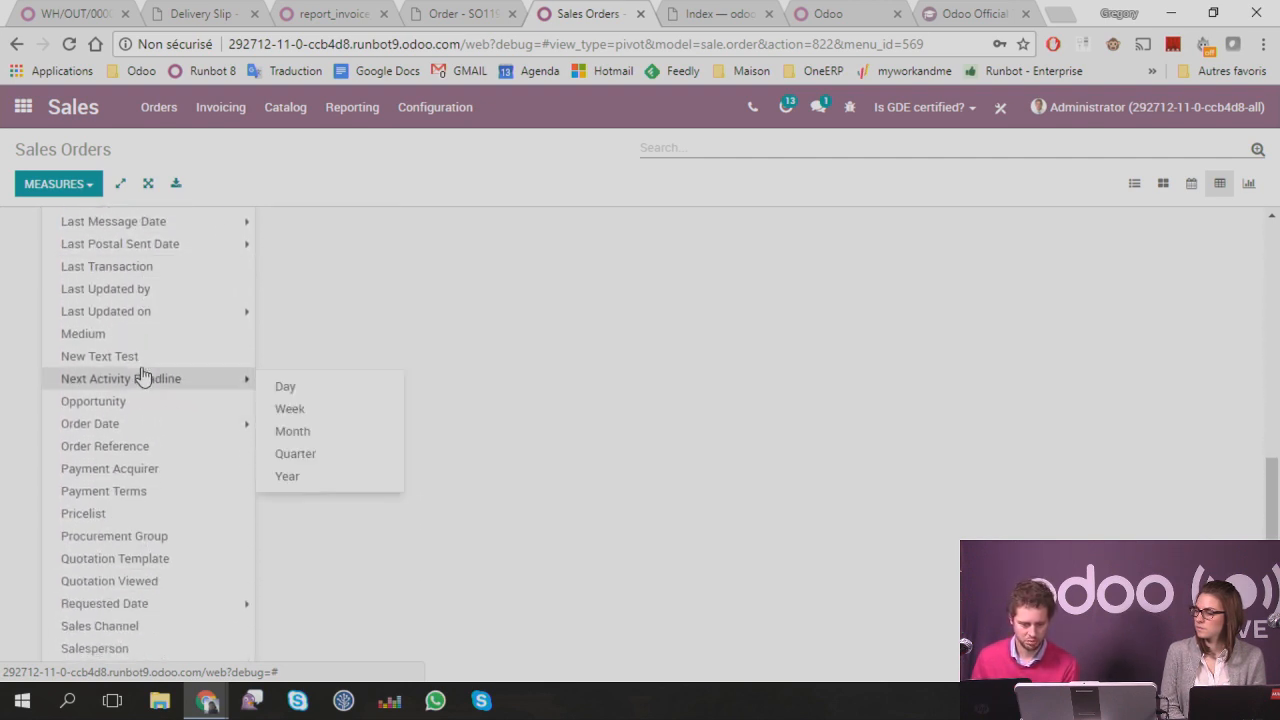
scroll(143, 376, "down", 1)
scroll(164, 358, "down", 1)
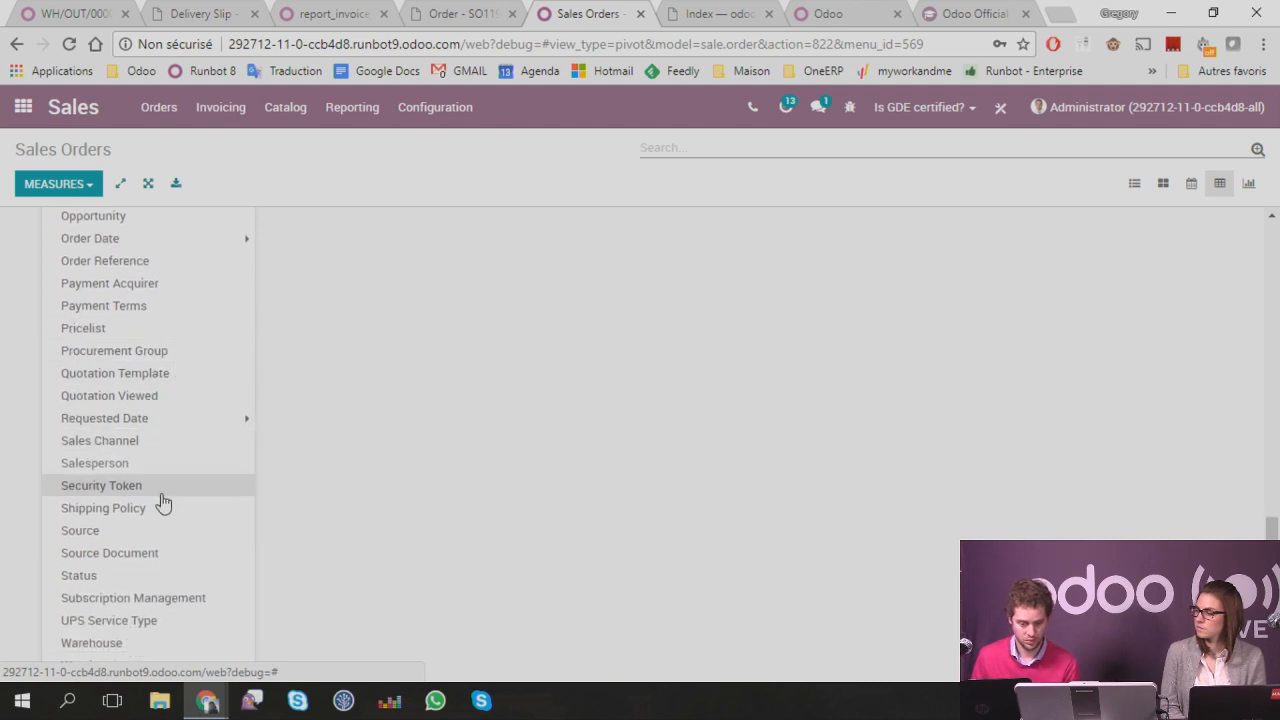
left_click(120, 575)
left_click(74, 428)
left_click(84, 481)
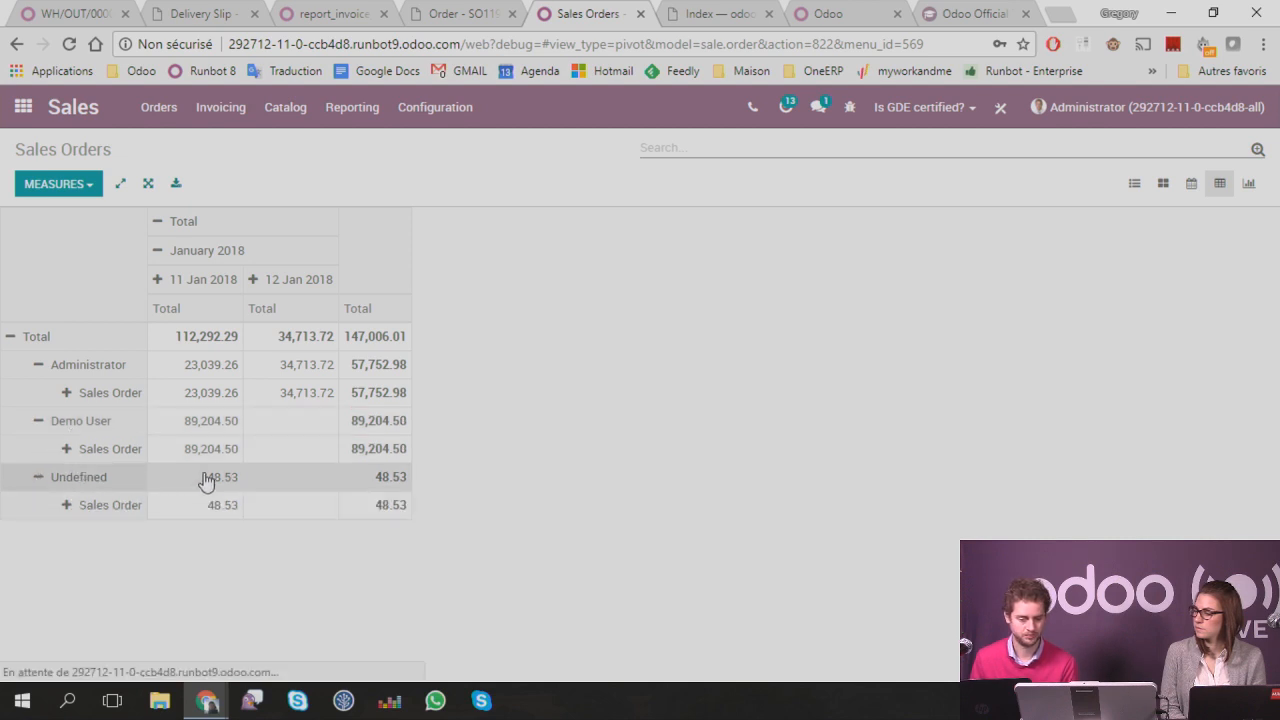
left_click(218, 395)
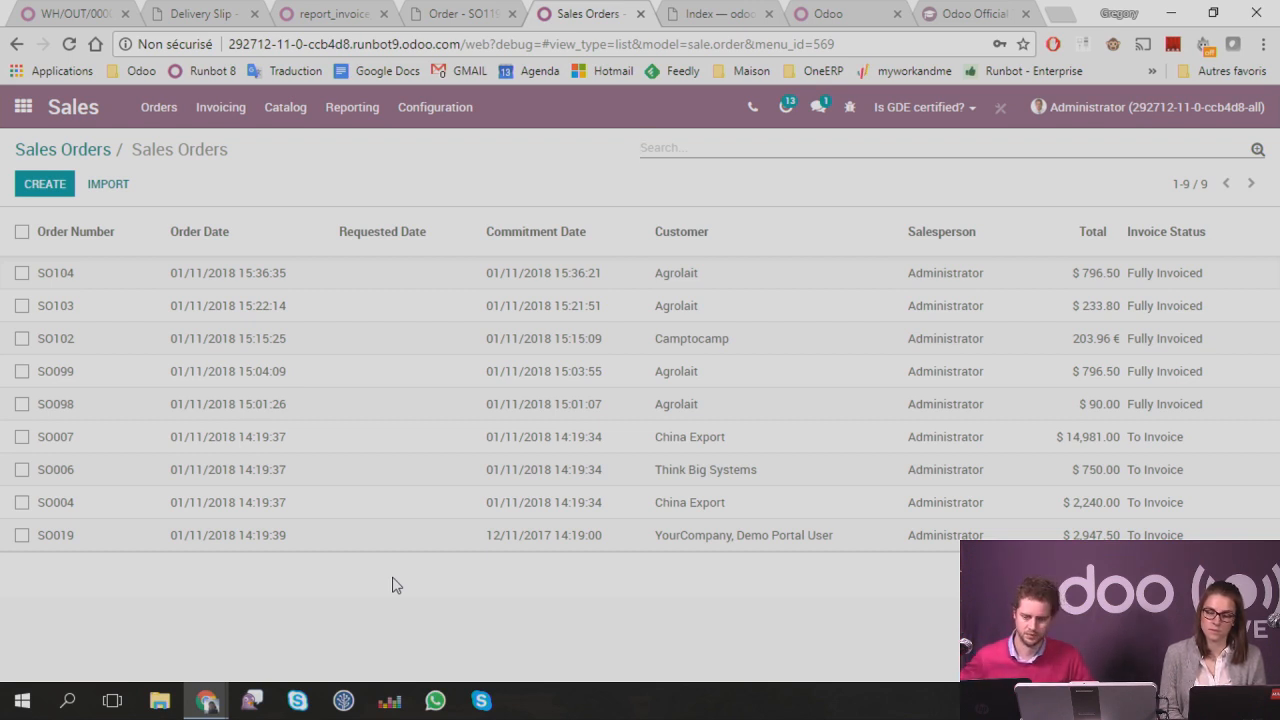
Step: Search the apps home screen for "views" and open the technical user interface Views list in Settings
left_click(22, 106)
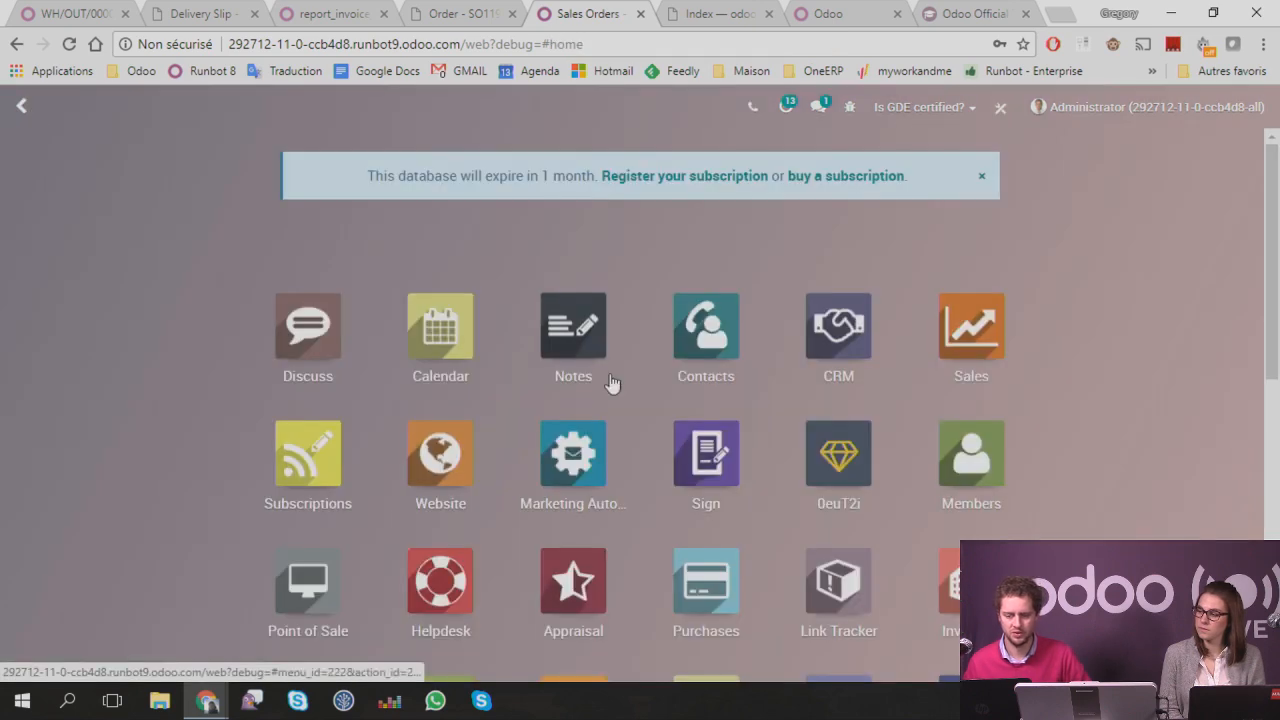
type("views")
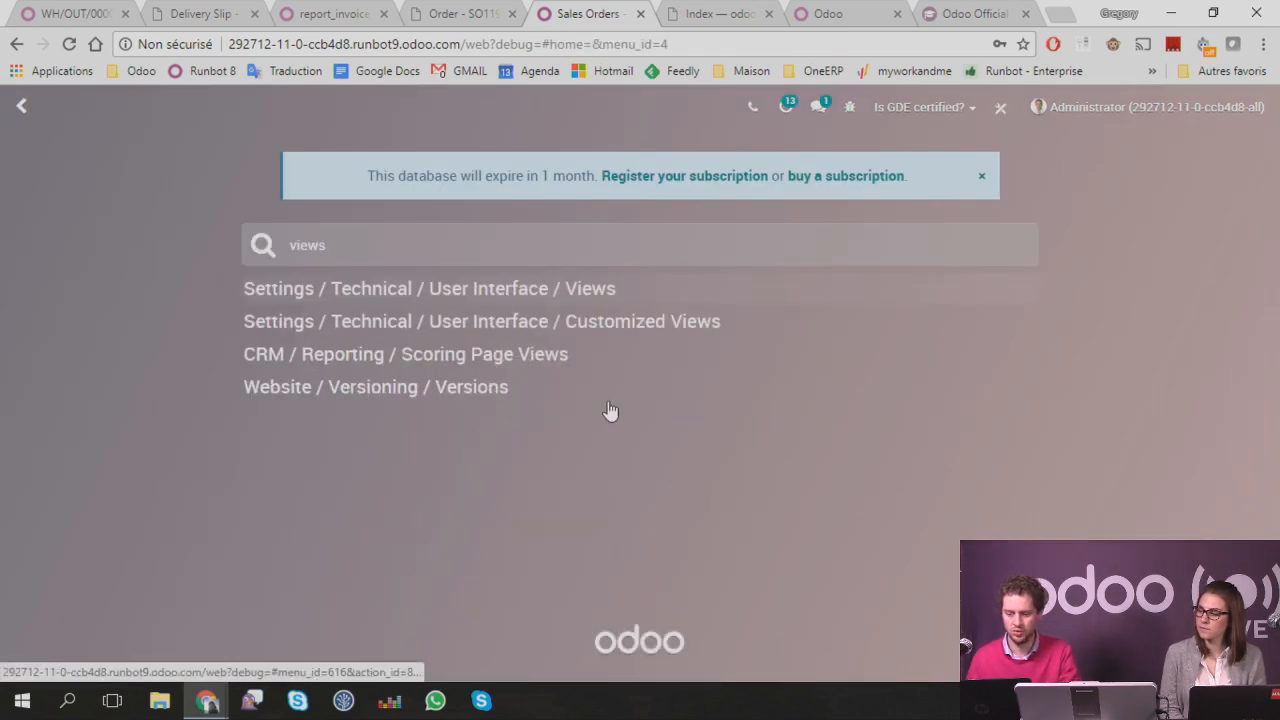
key("Return")
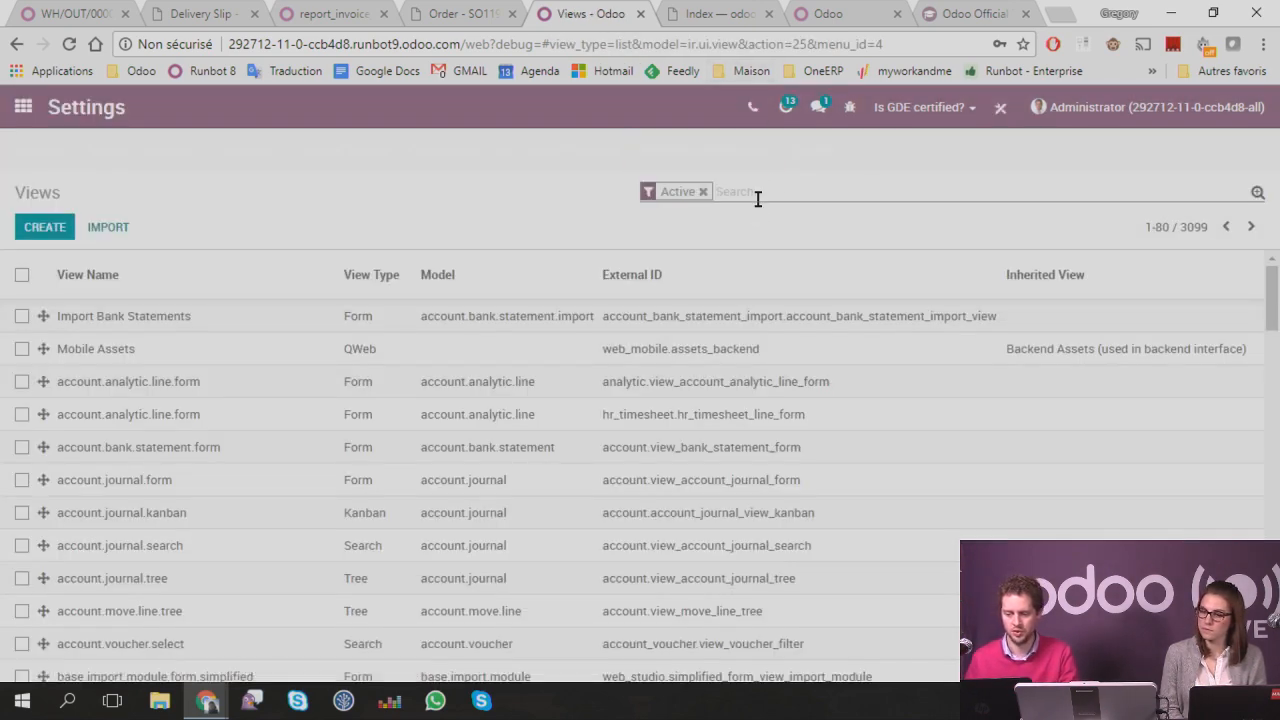
Step: Filter the Views list by view name "invoice" and by view type QWeb
type("invoice")
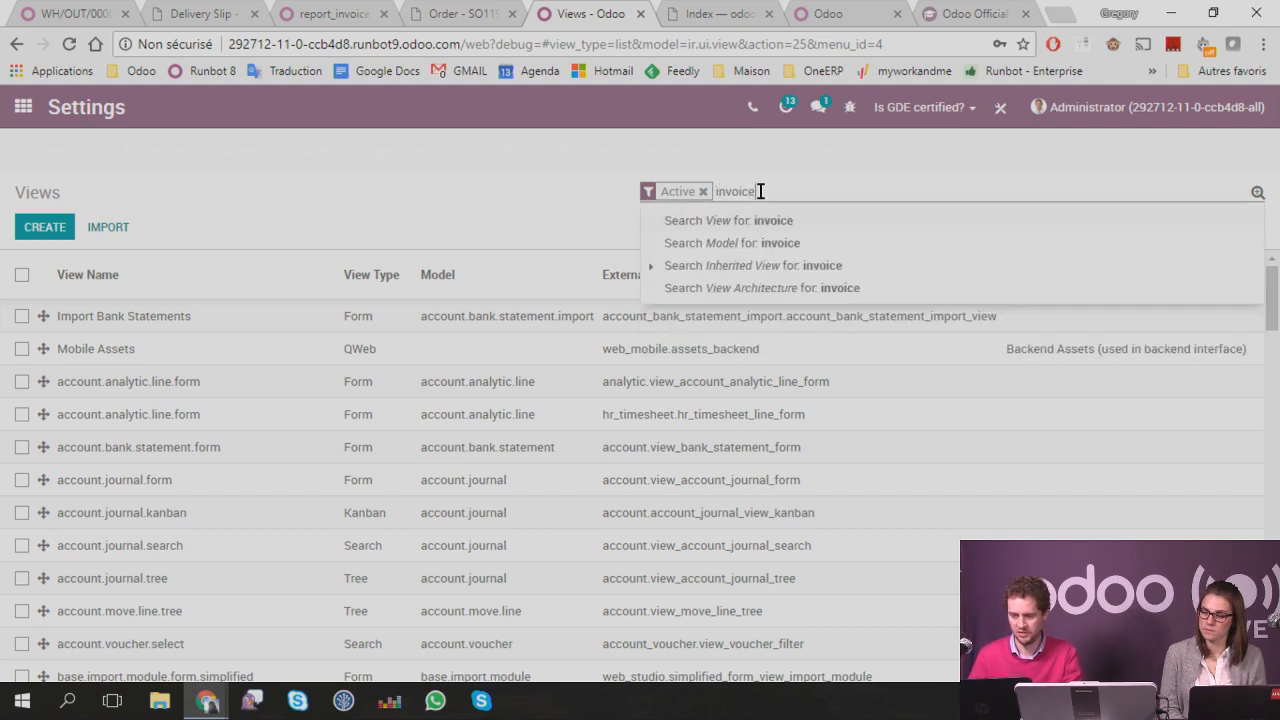
key("Return")
type("qw")
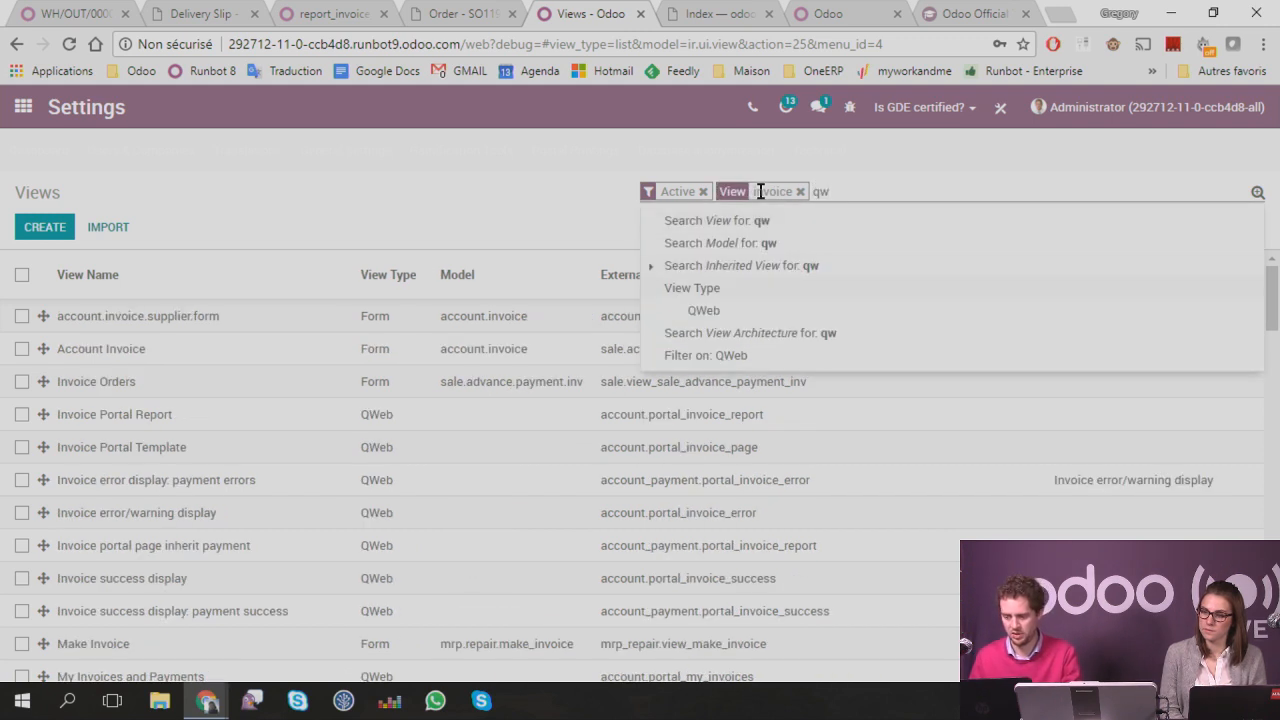
key("Down")
key("Down")
key("Down")
key("Down")
key("Return")
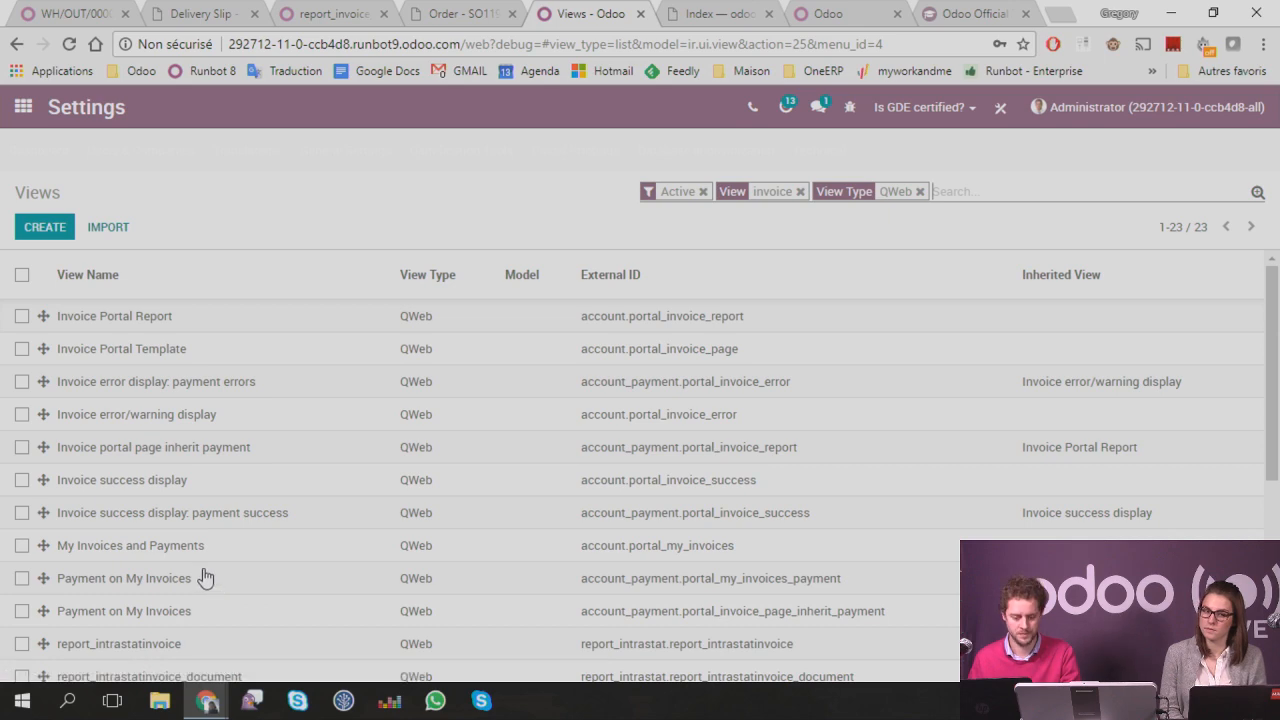
Step: Open the account module's report_invoice_document view and put it in edit mode
scroll(200, 563, "down", 3)
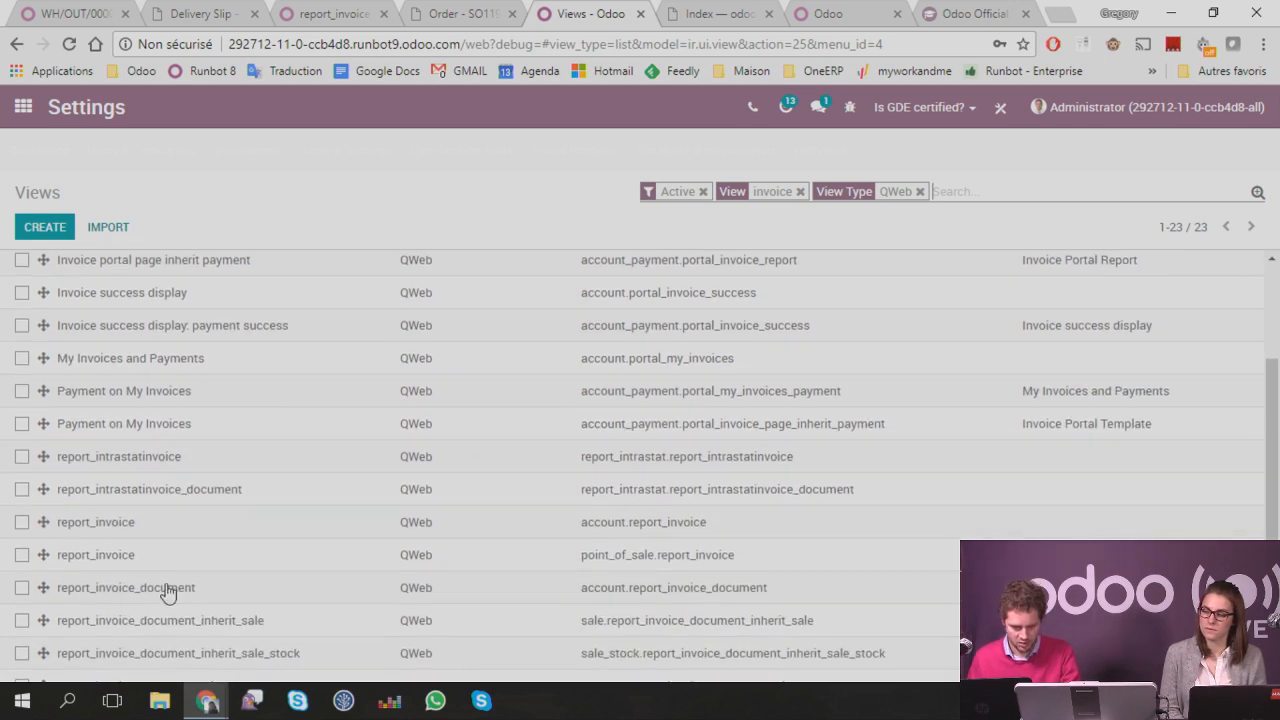
left_click(126, 587)
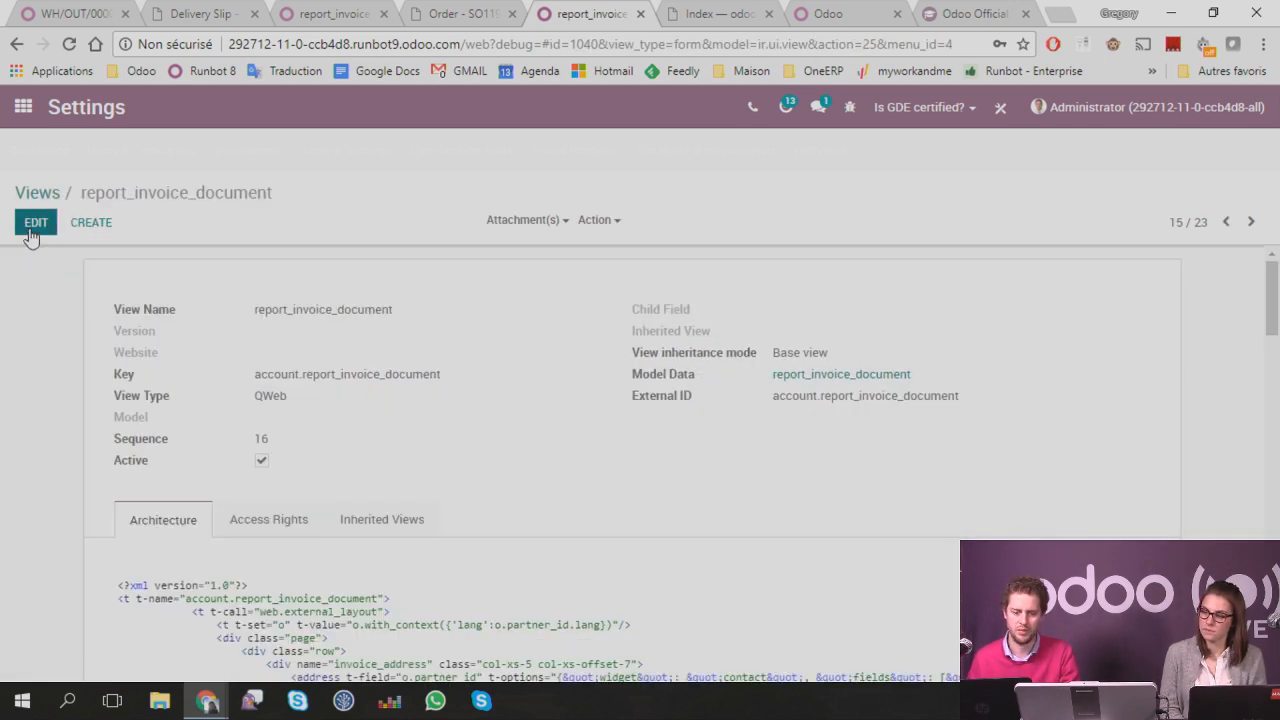
key("alt+a")
scroll(380, 471, "down", 1)
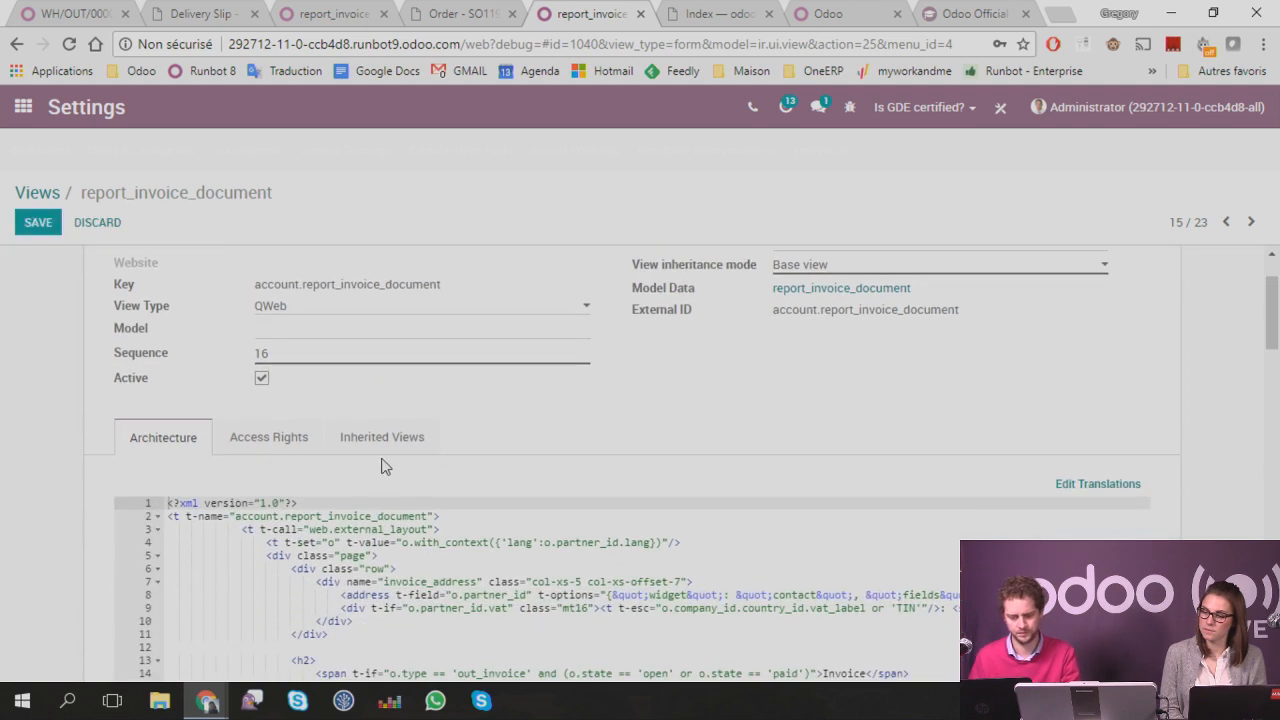
Step: Start a new inherited view named jhgfd under report_invoice_document and close its dialog without saving
left_click(395, 432)
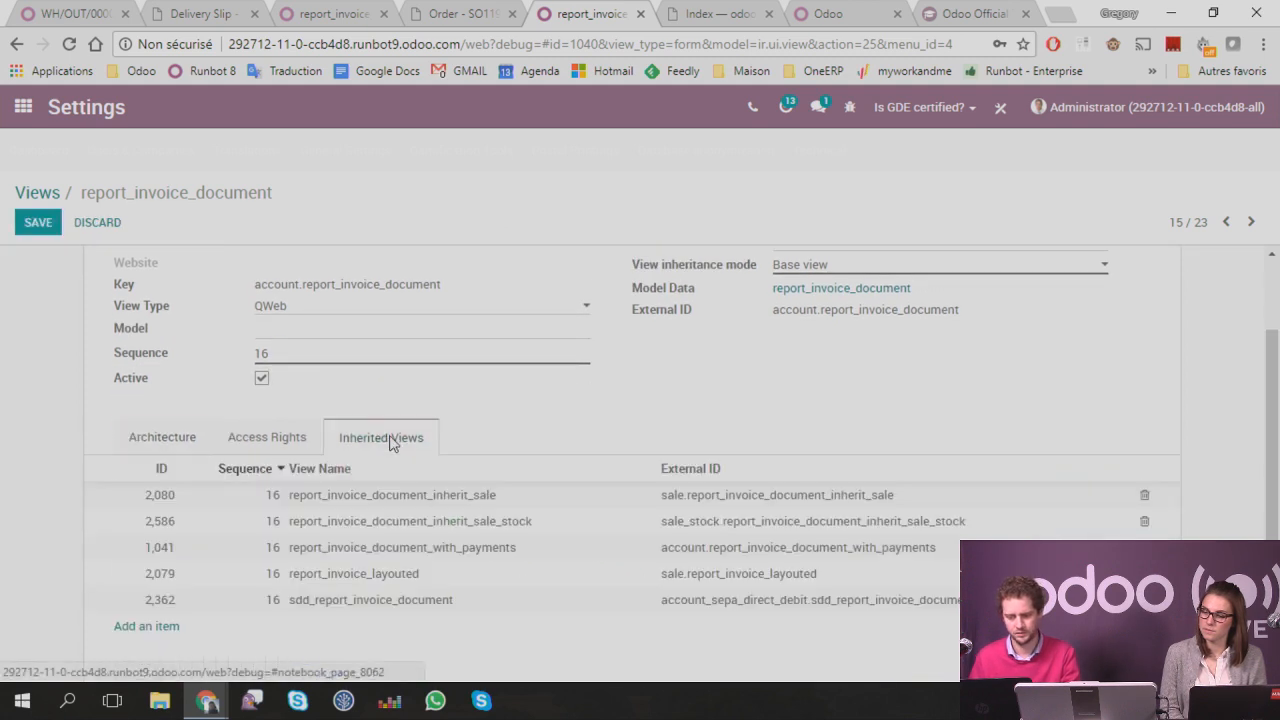
left_click(133, 615)
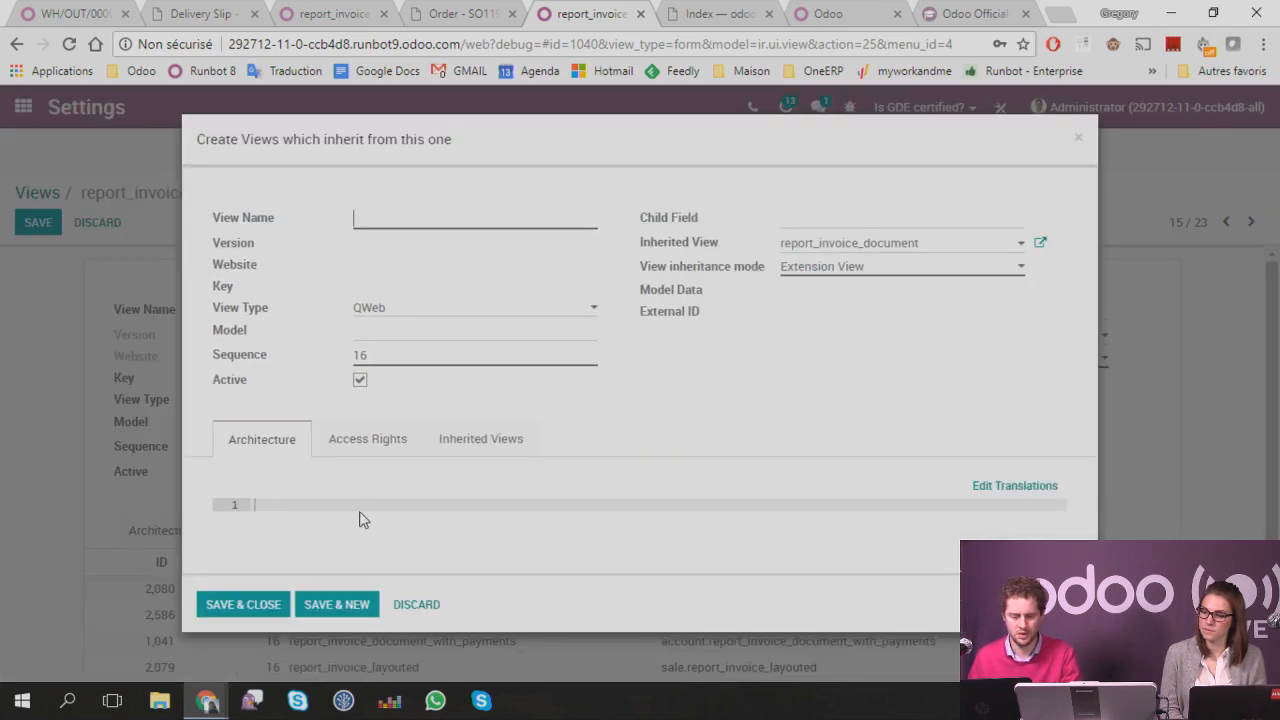
type("jhgfd")
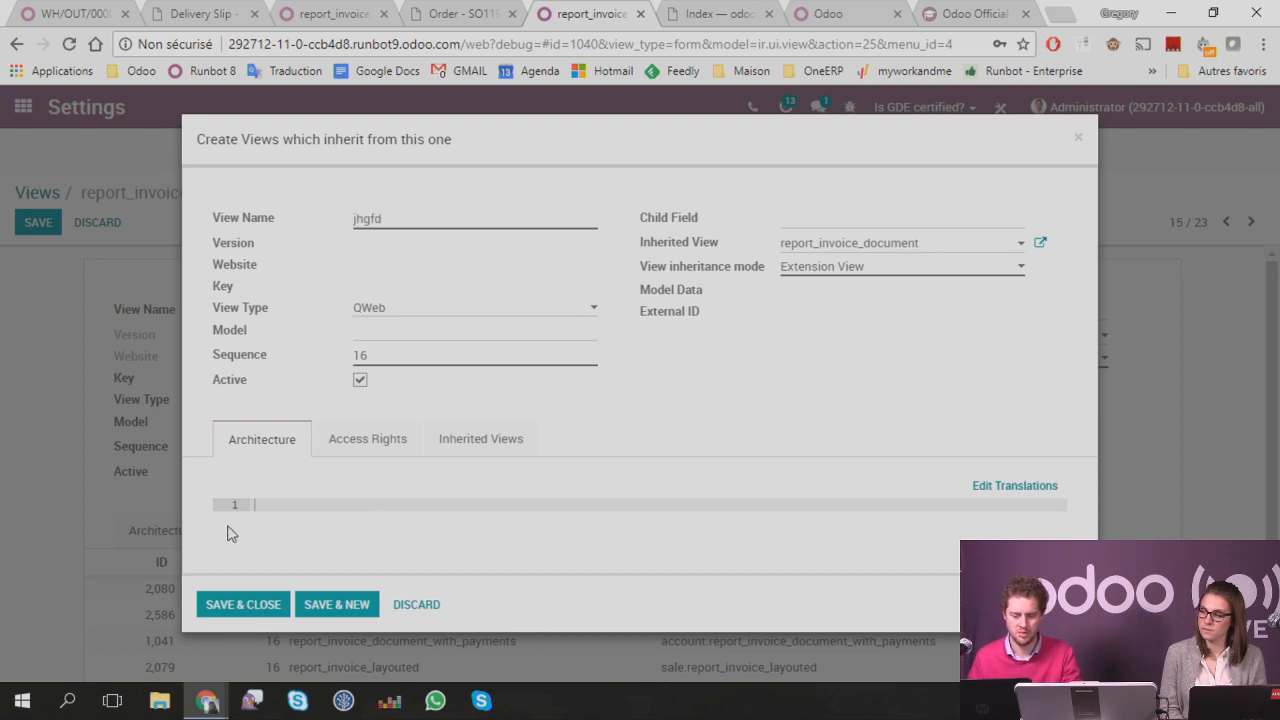
left_click(298, 507)
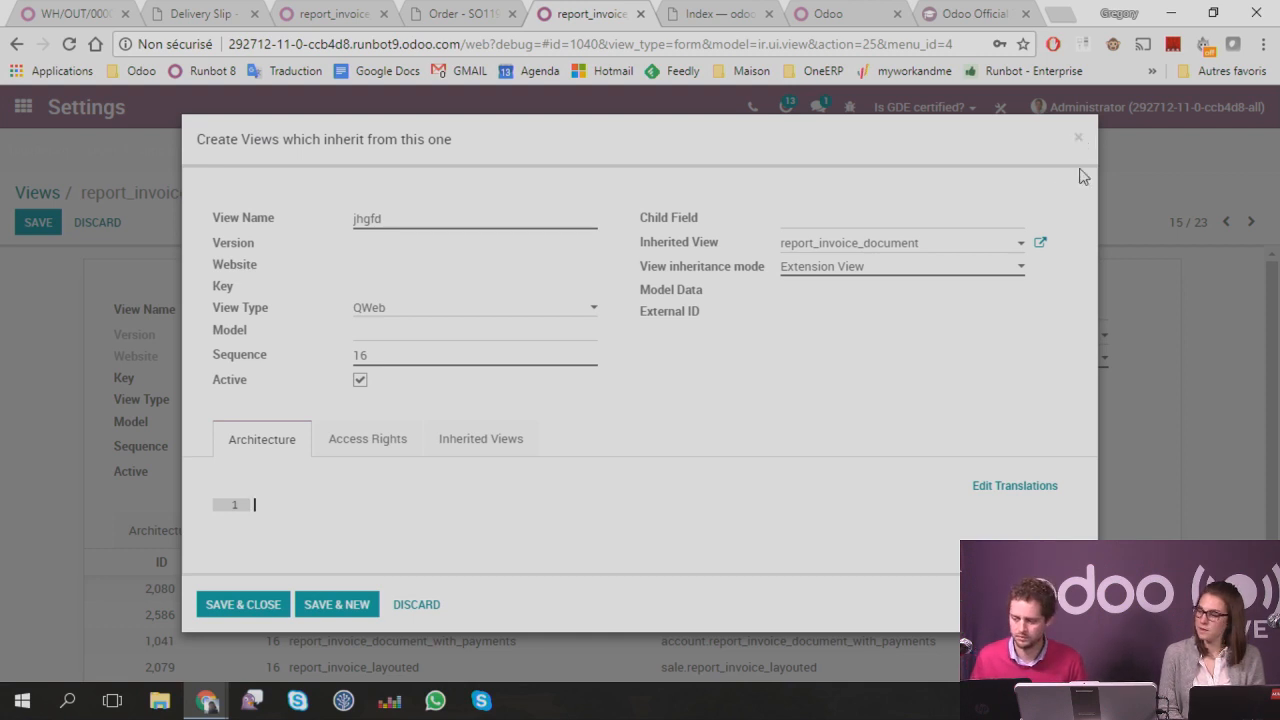
left_click(1078, 137)
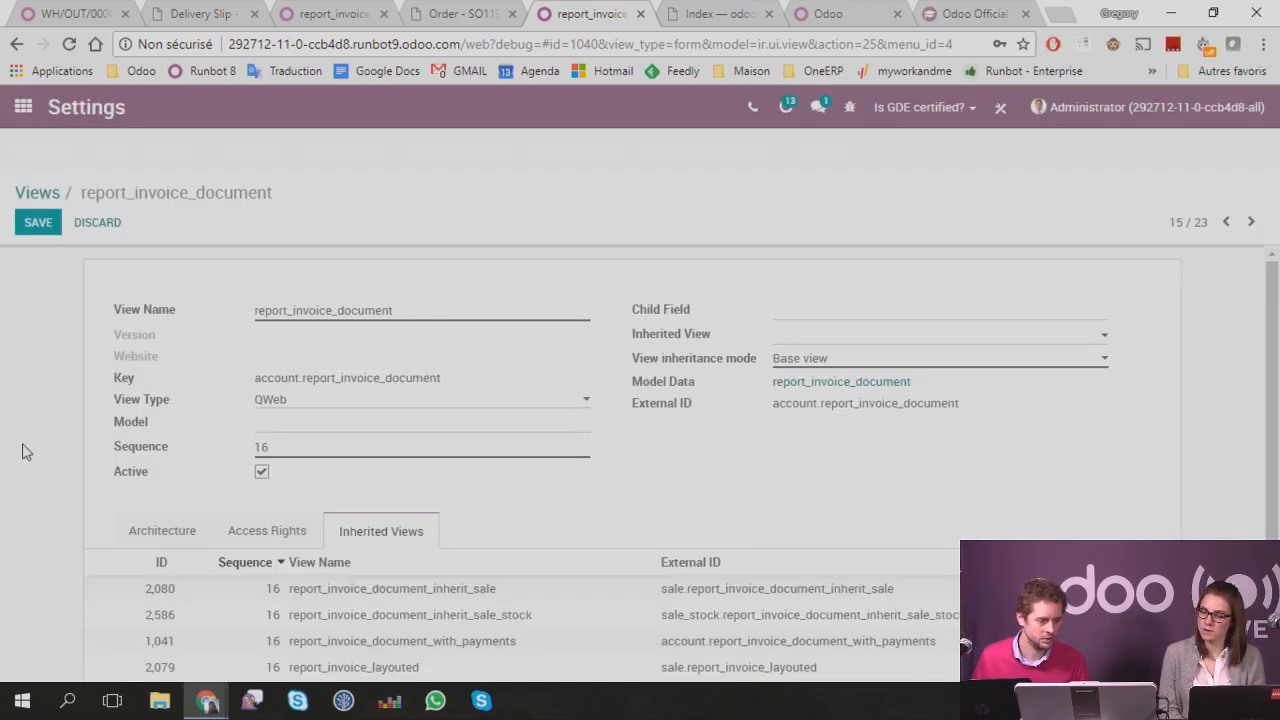
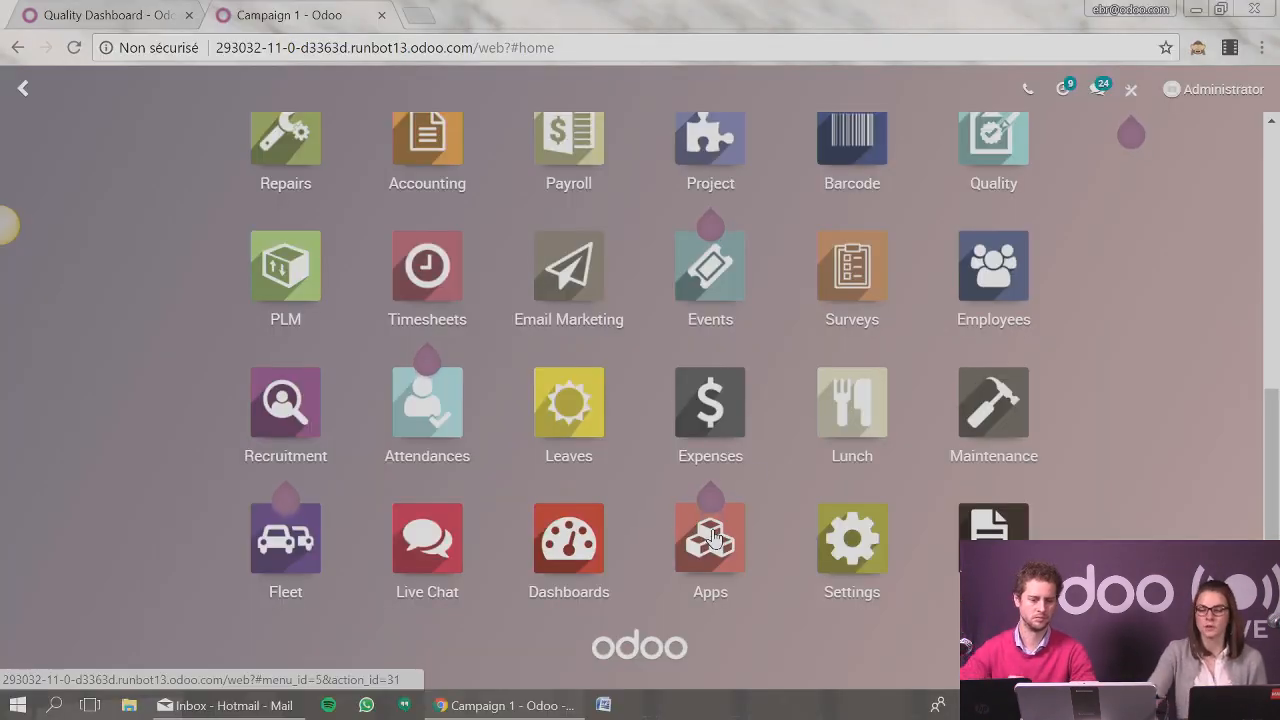
Step: Open the Apps list, remove its default search filter and look through all available modules
scroll(766, 449, "up", 1)
scroll(659, 478, "down", 1)
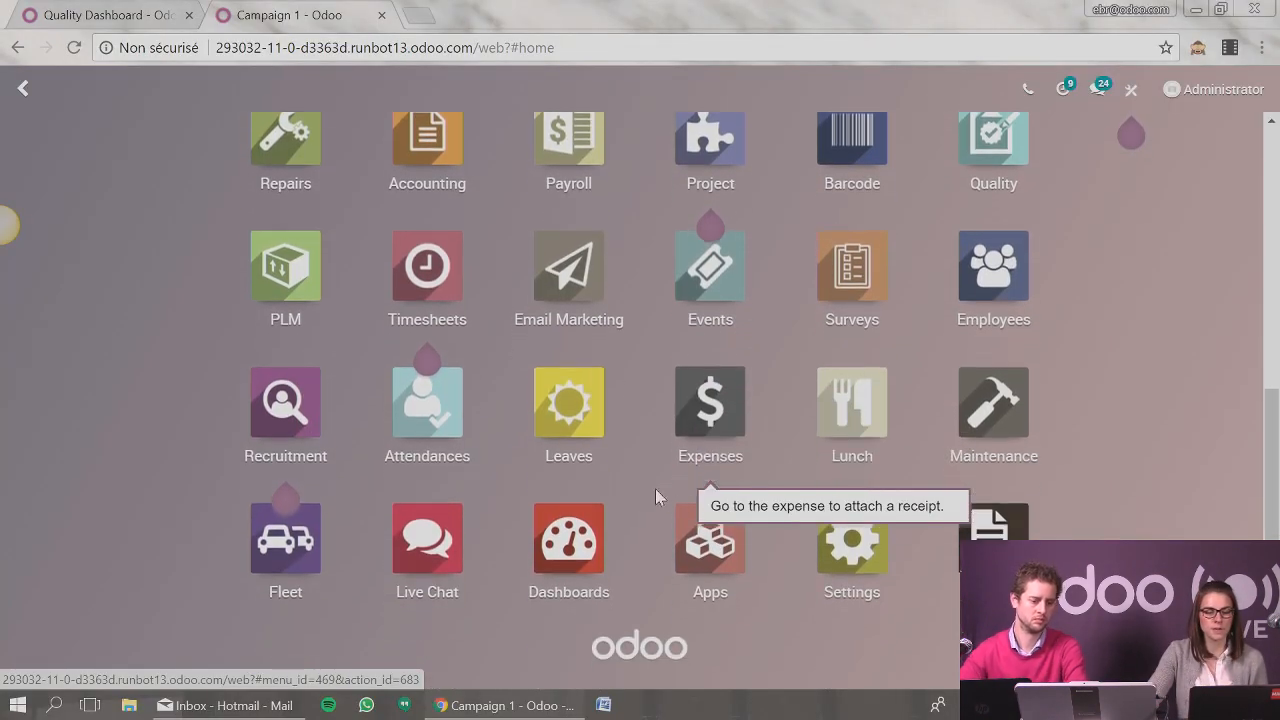
left_click(716, 546)
left_click(704, 133)
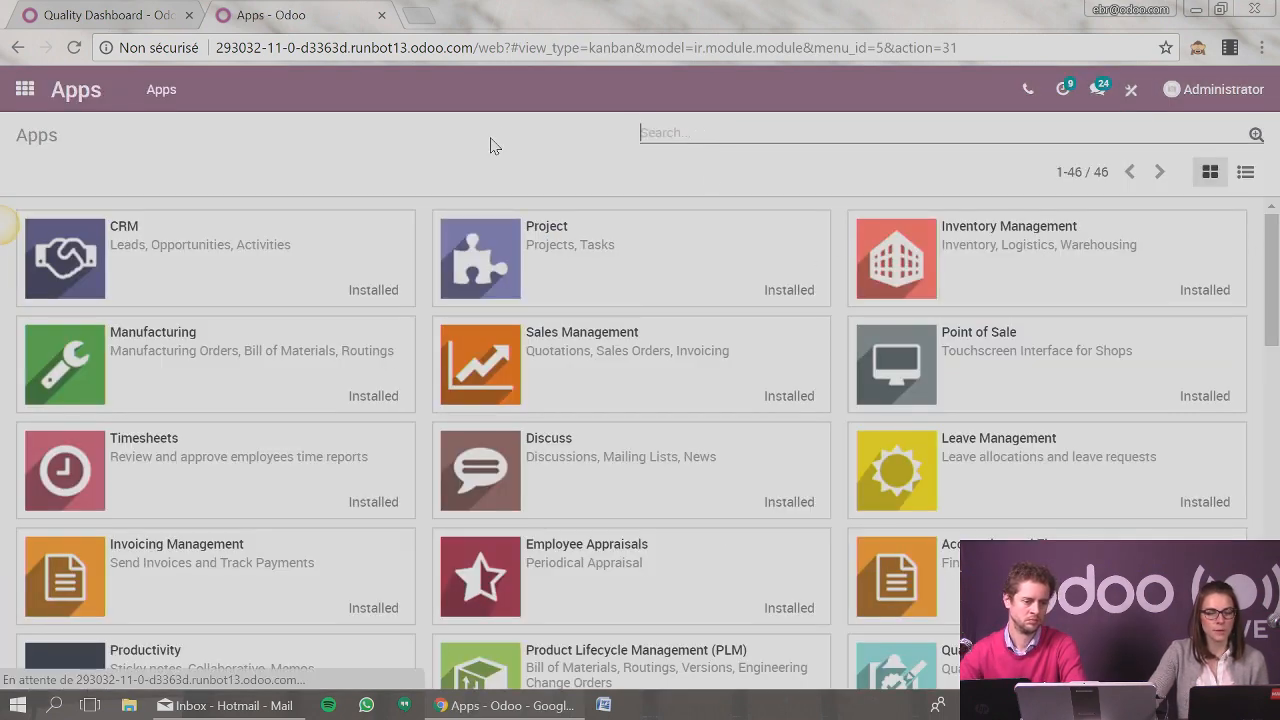
scroll(791, 317, "down", 8)
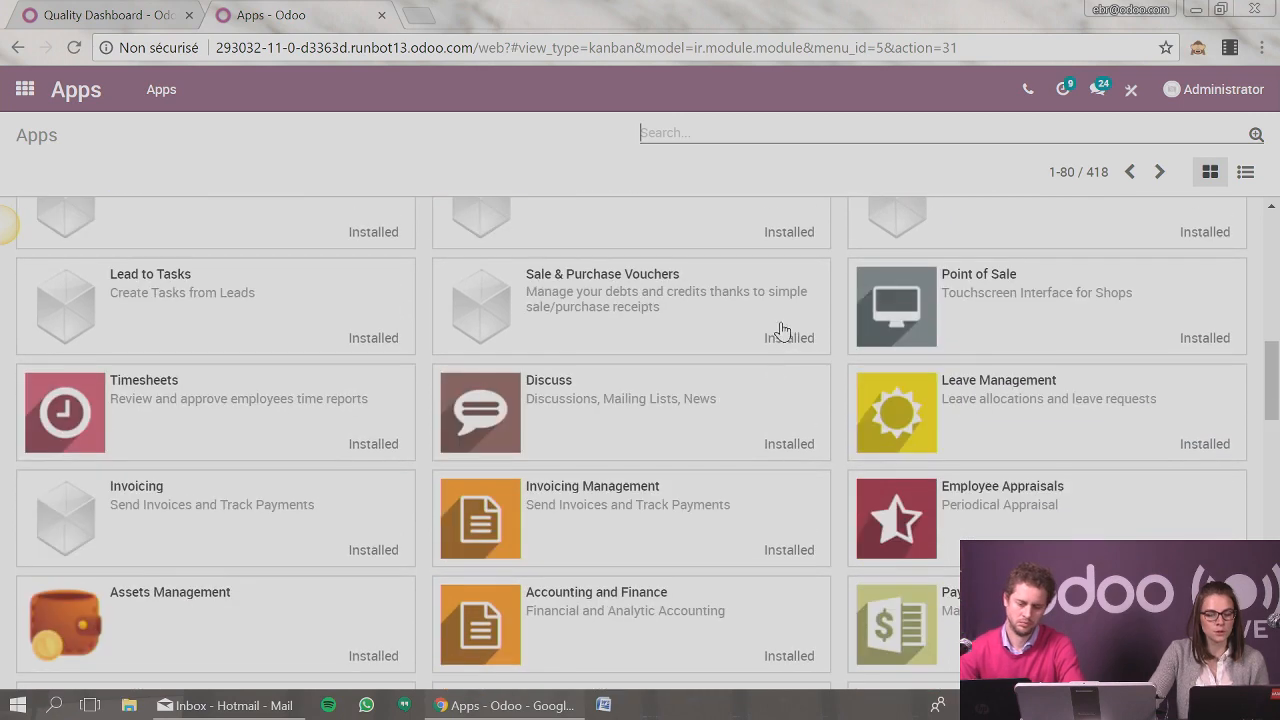
scroll(763, 412, "down", 3)
scroll(760, 463, "up", 5)
scroll(725, 472, "up", 5)
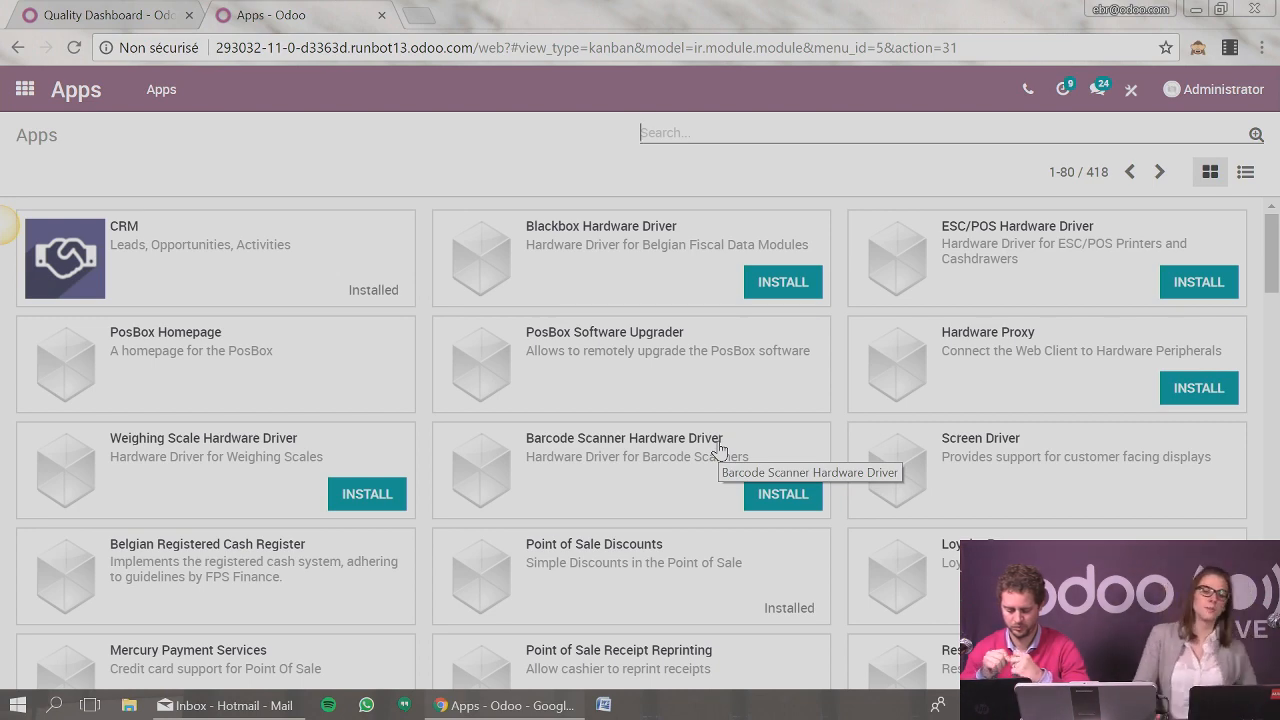
Step: Load odoo.com in a new browser tab and open the Odoo Apps store
left_click(420, 17)
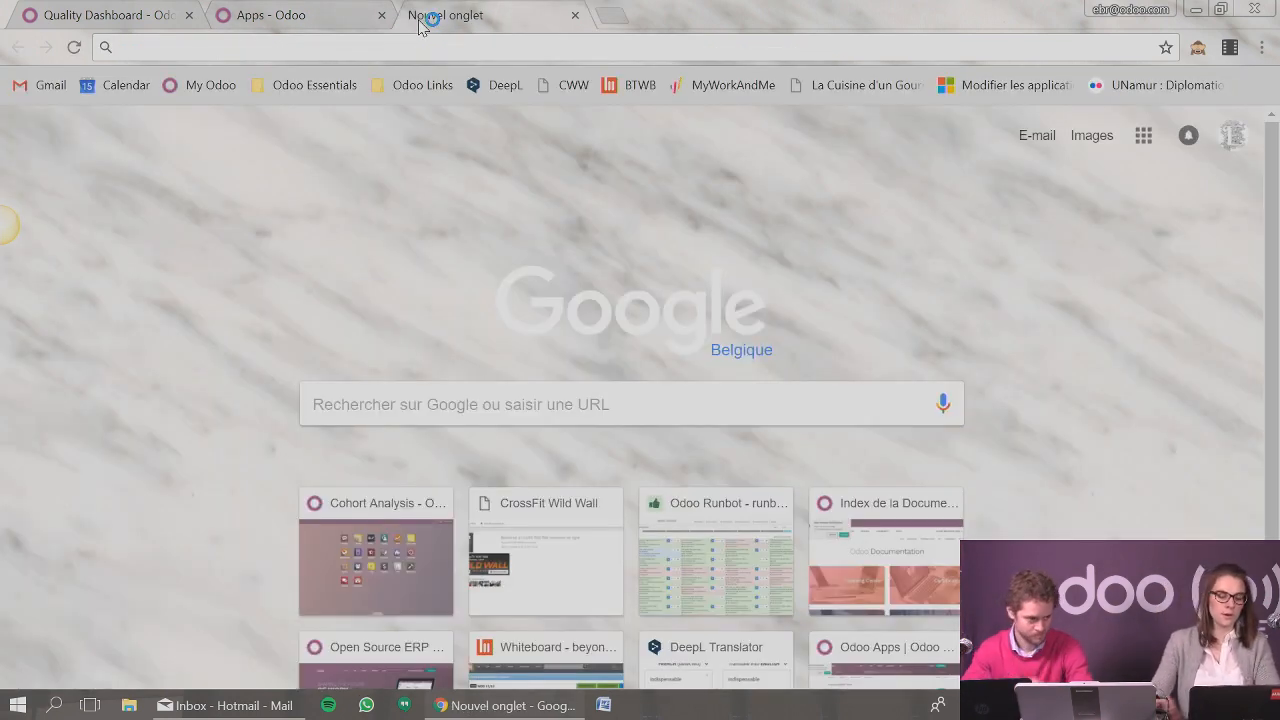
type("odoo.com")
key("Return")
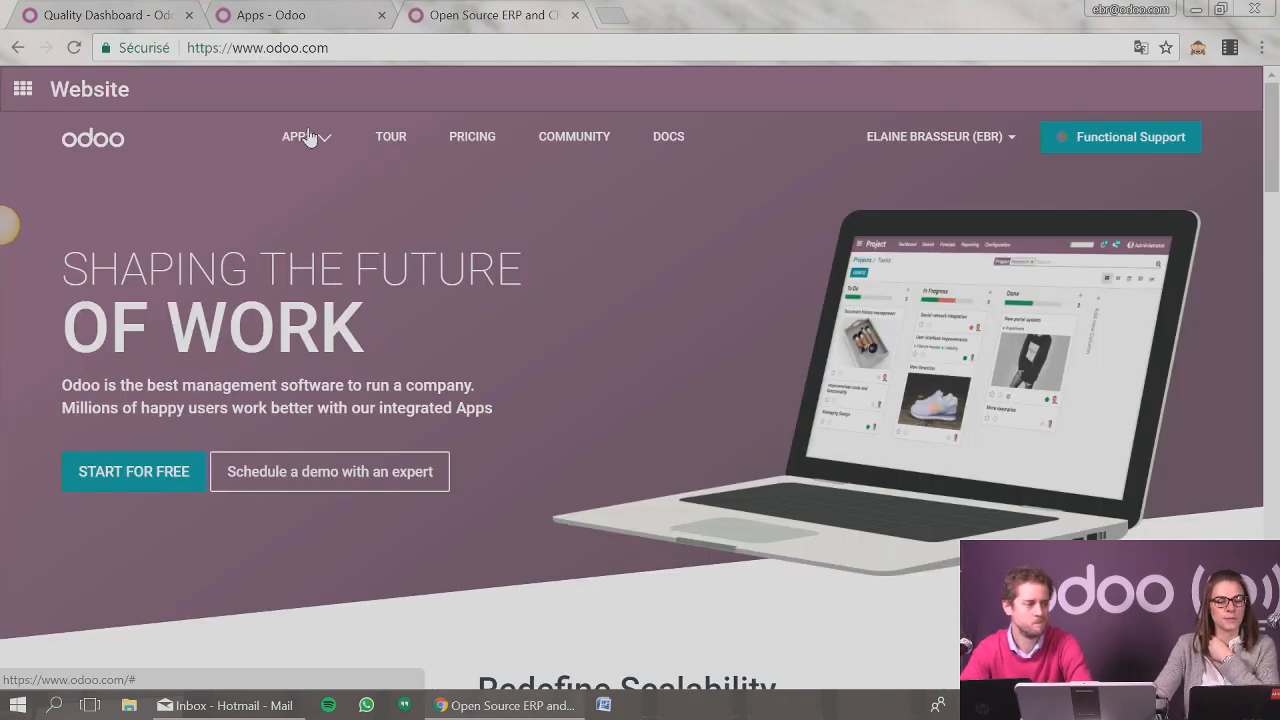
left_click(325, 143)
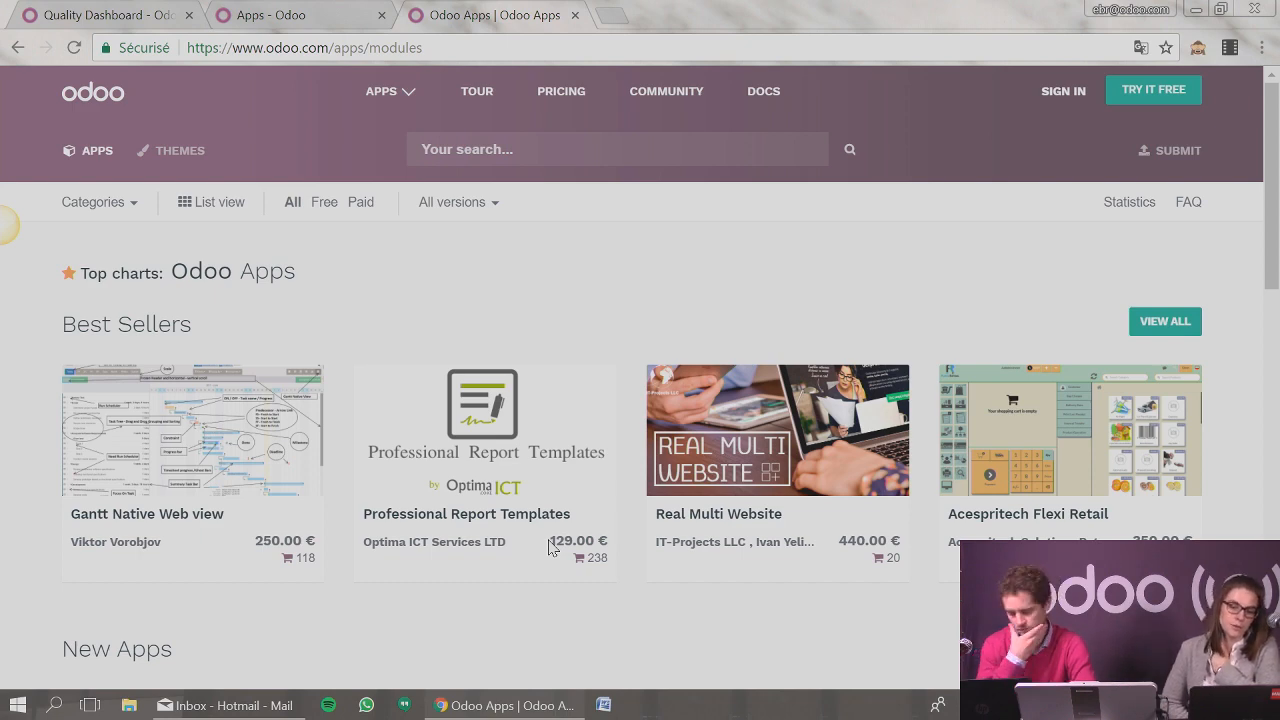
Step: Examine the store's top charts, its version and category filter options, and its Themes section
scroll(549, 547, "down", 3)
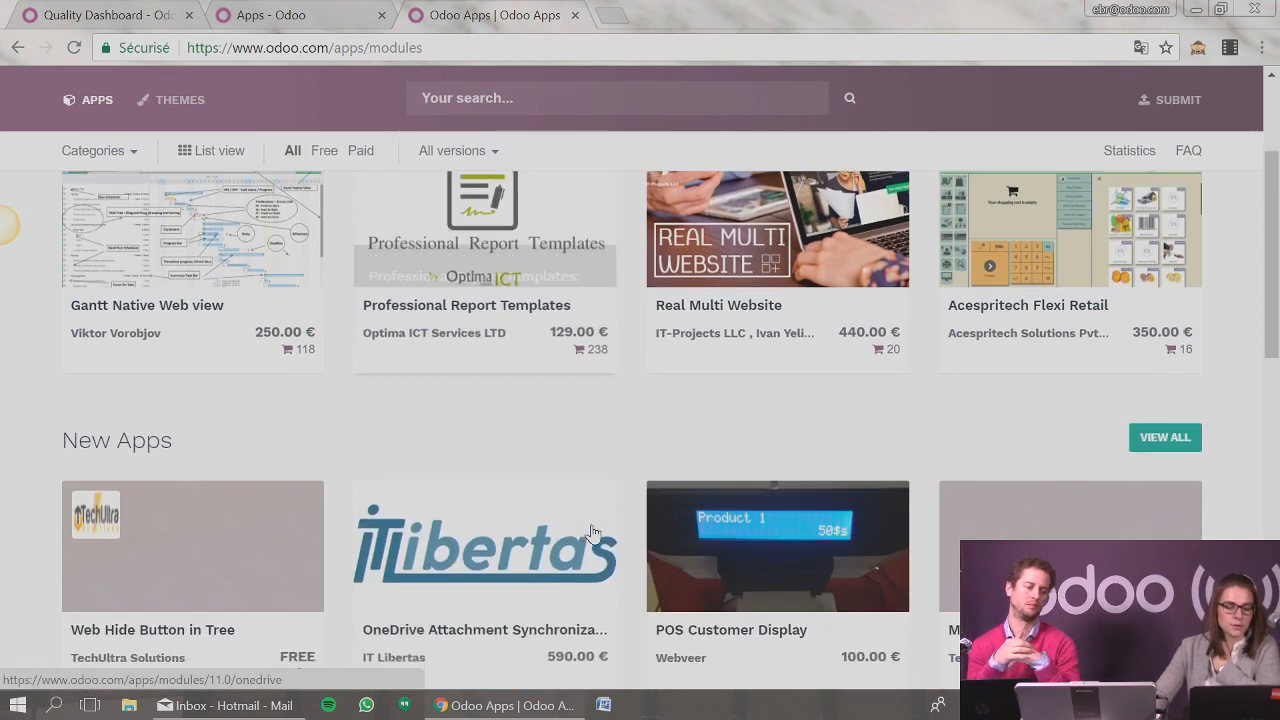
scroll(48, 447, "down", 4)
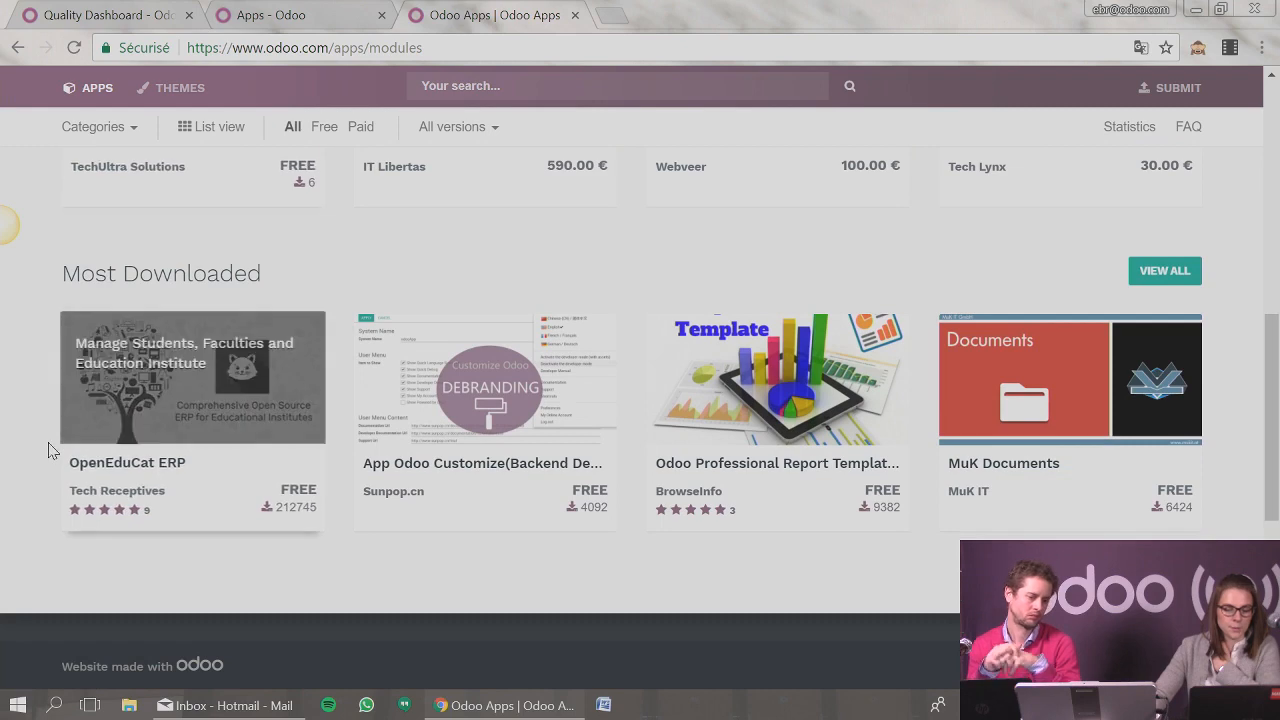
scroll(49, 444, "up", 7)
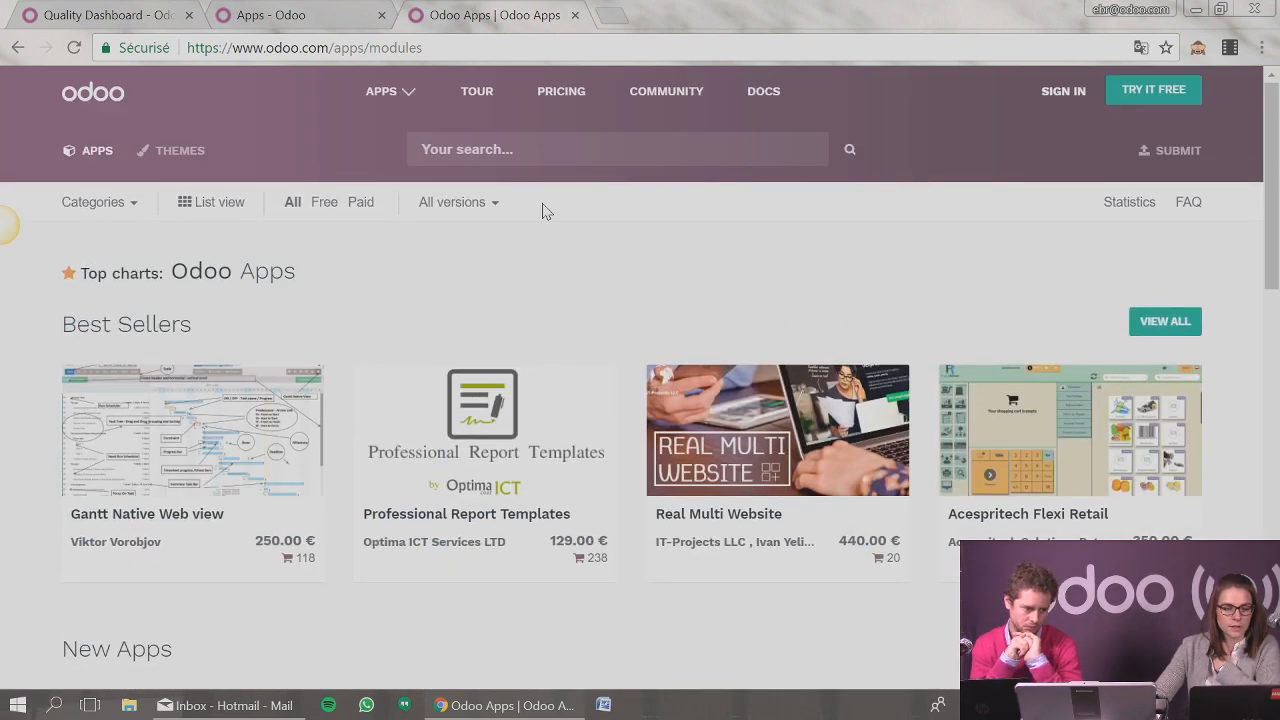
left_click(490, 203)
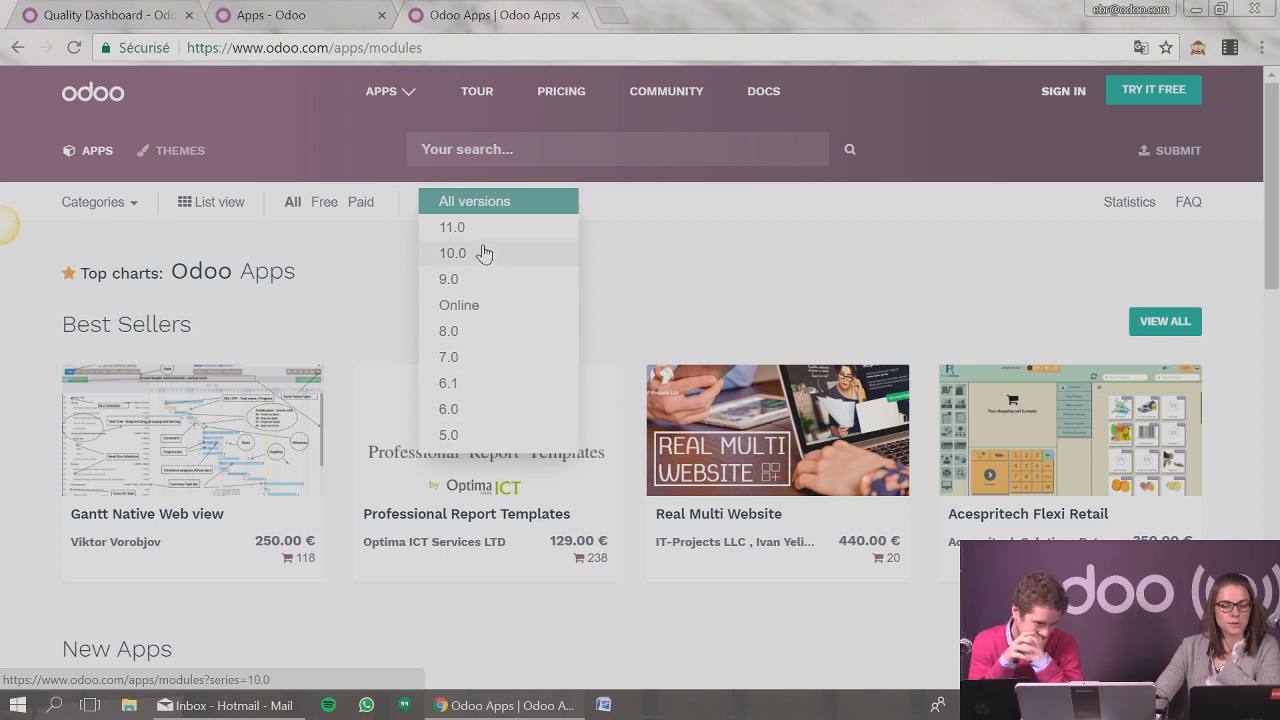
left_click(340, 248)
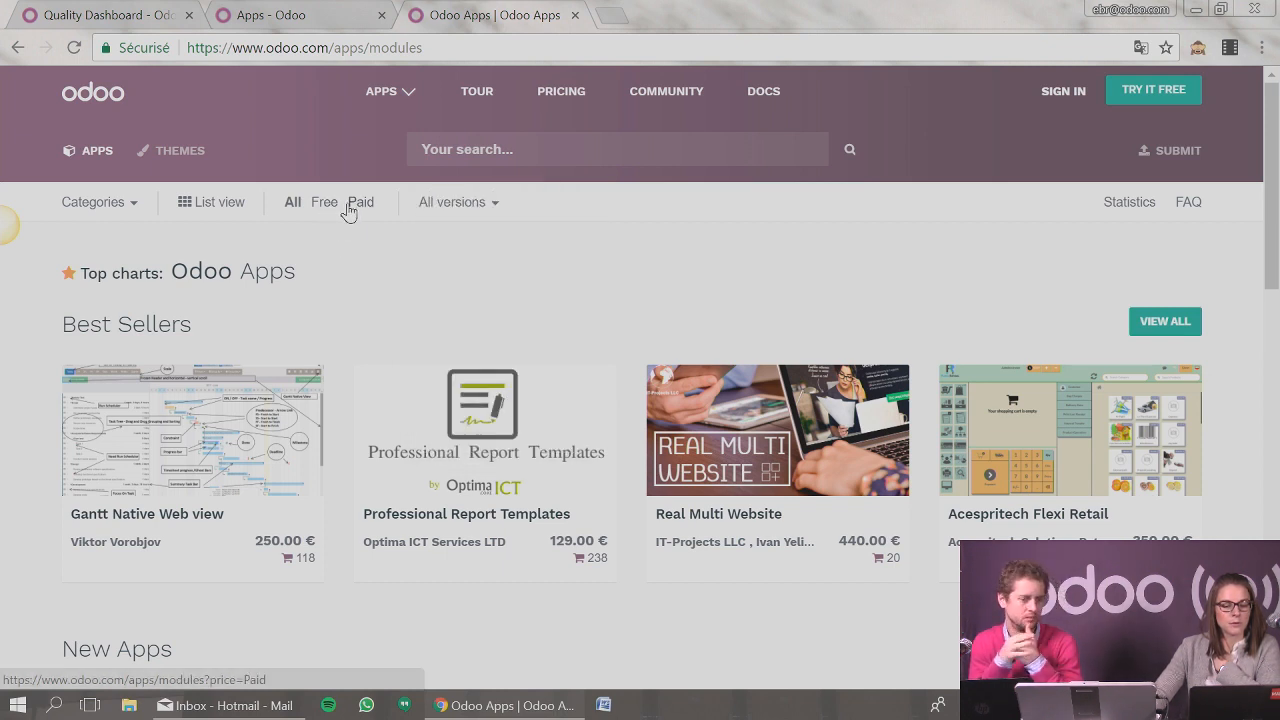
left_click(121, 206)
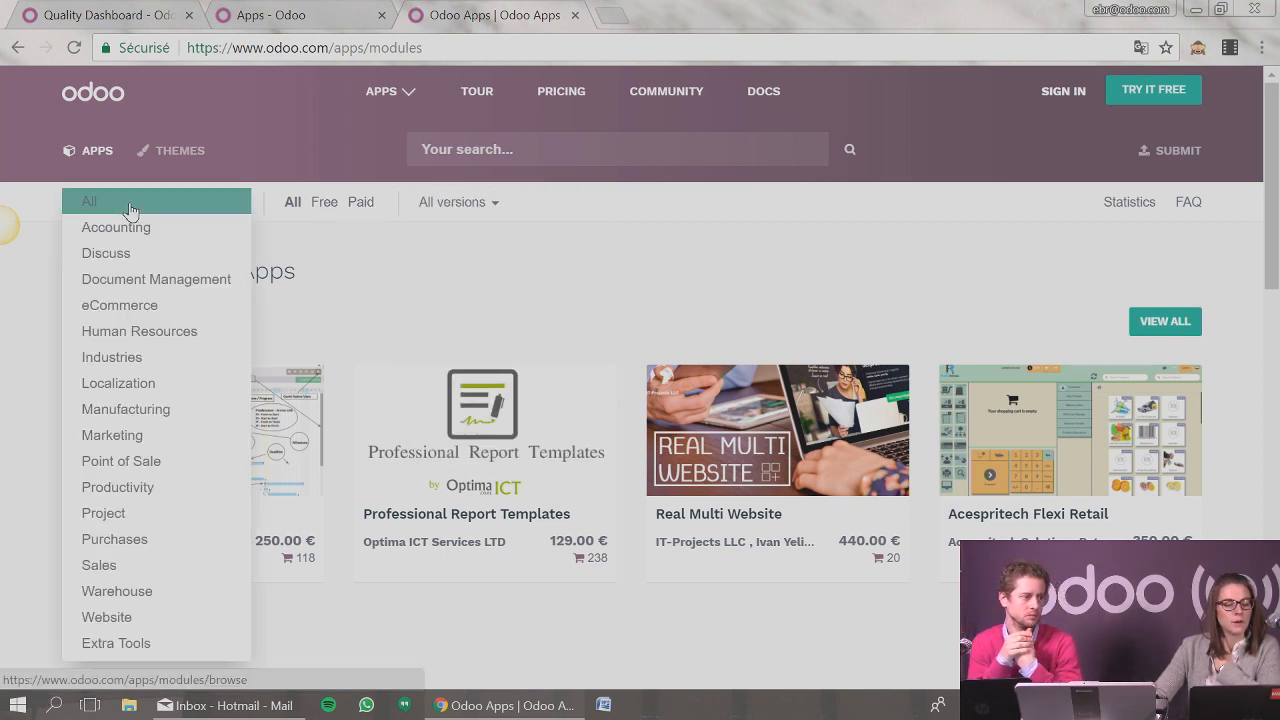
left_click(37, 257)
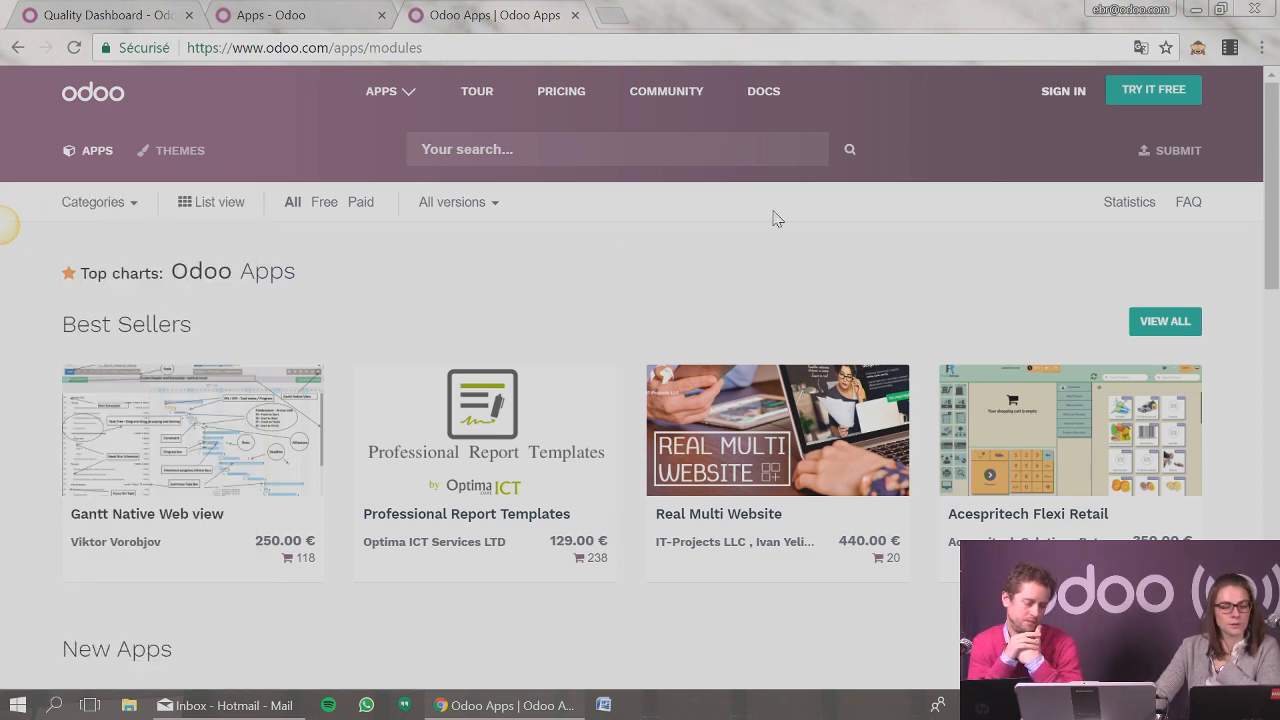
left_click(197, 152)
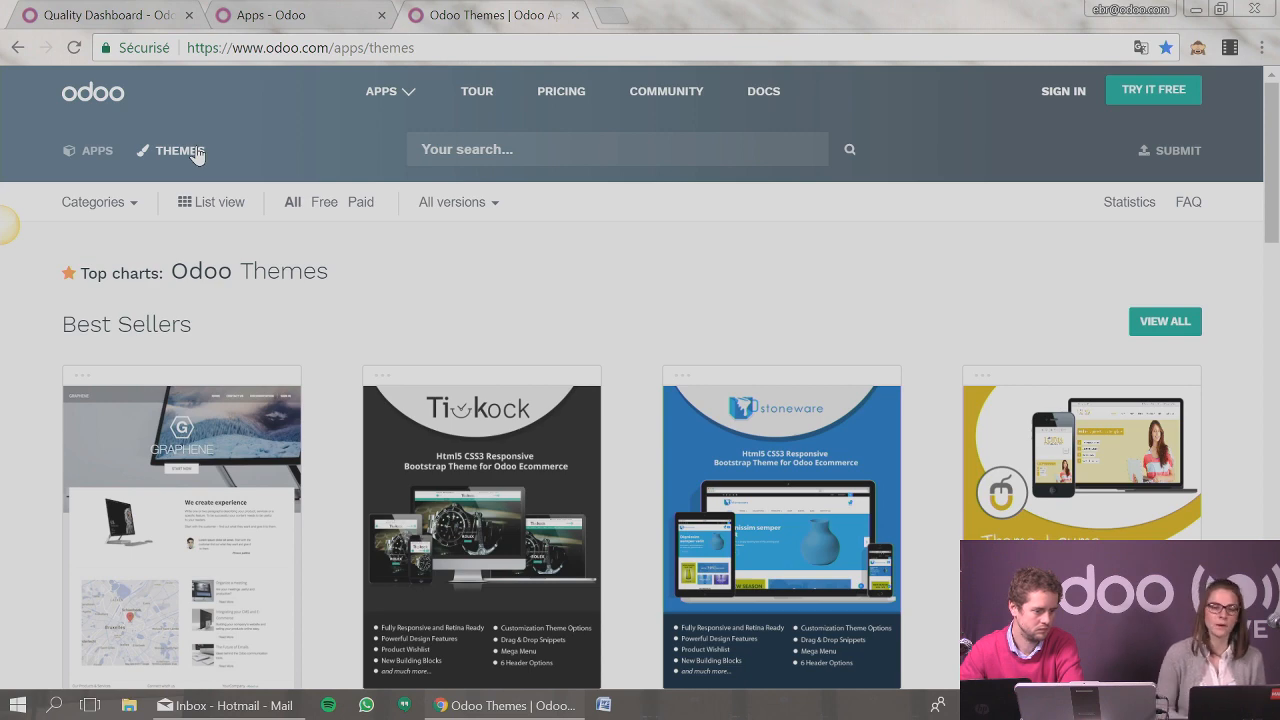
Step: Switch back to the Odoo database, go to its home screen and close the Odoo store tab
left_click(270, 12)
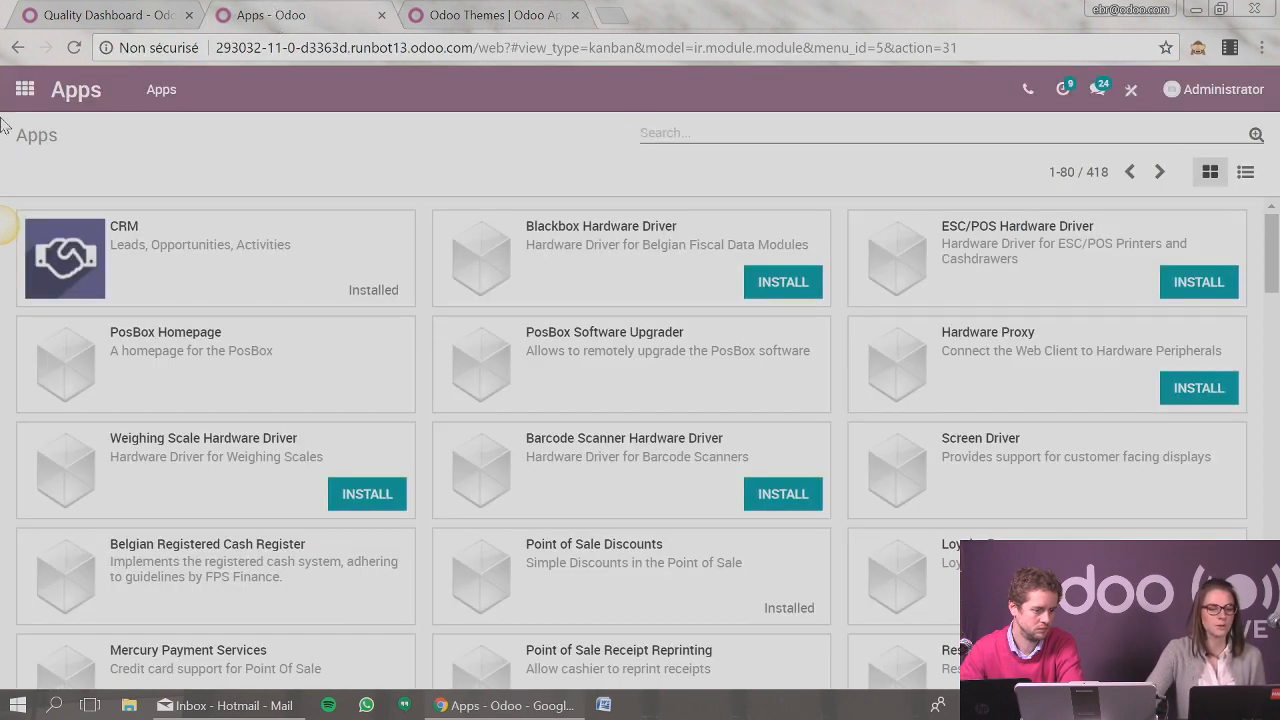
left_click(36, 90)
left_click(583, 15)
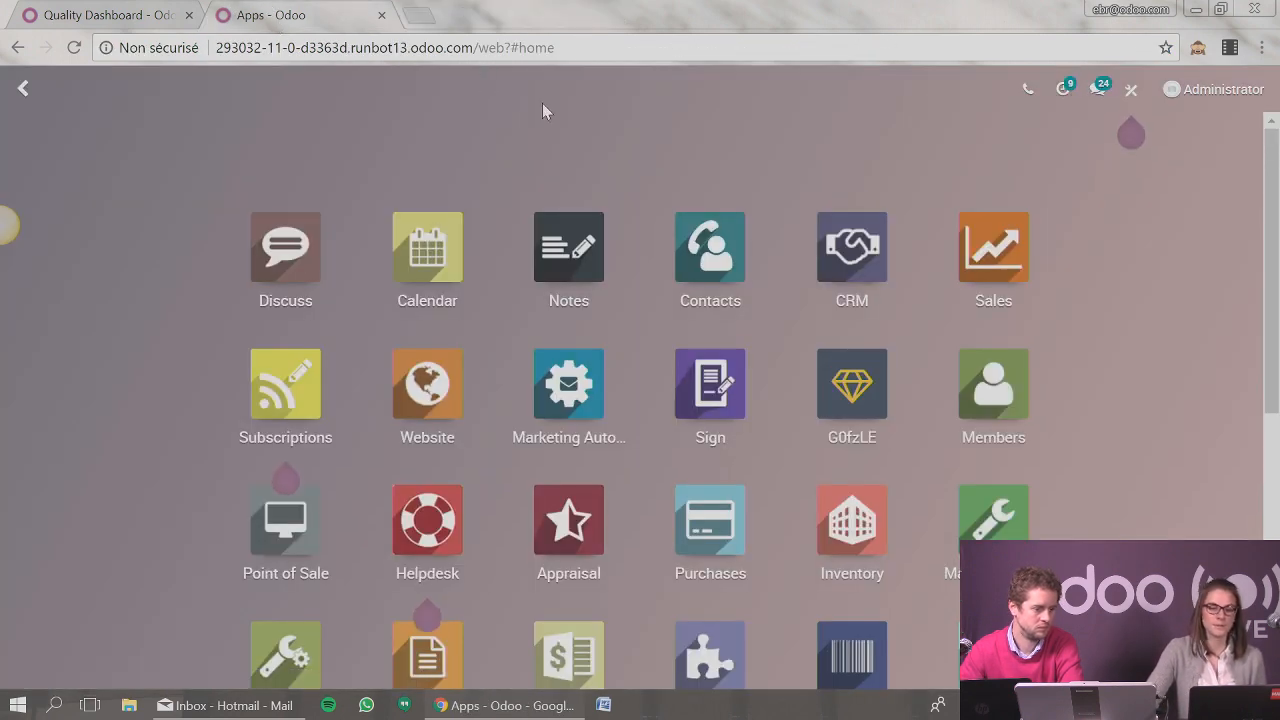
Step: Look over the home screen's apps and the customization options Studio offers there, and leave Studio
scroll(40, 380, "down", 5)
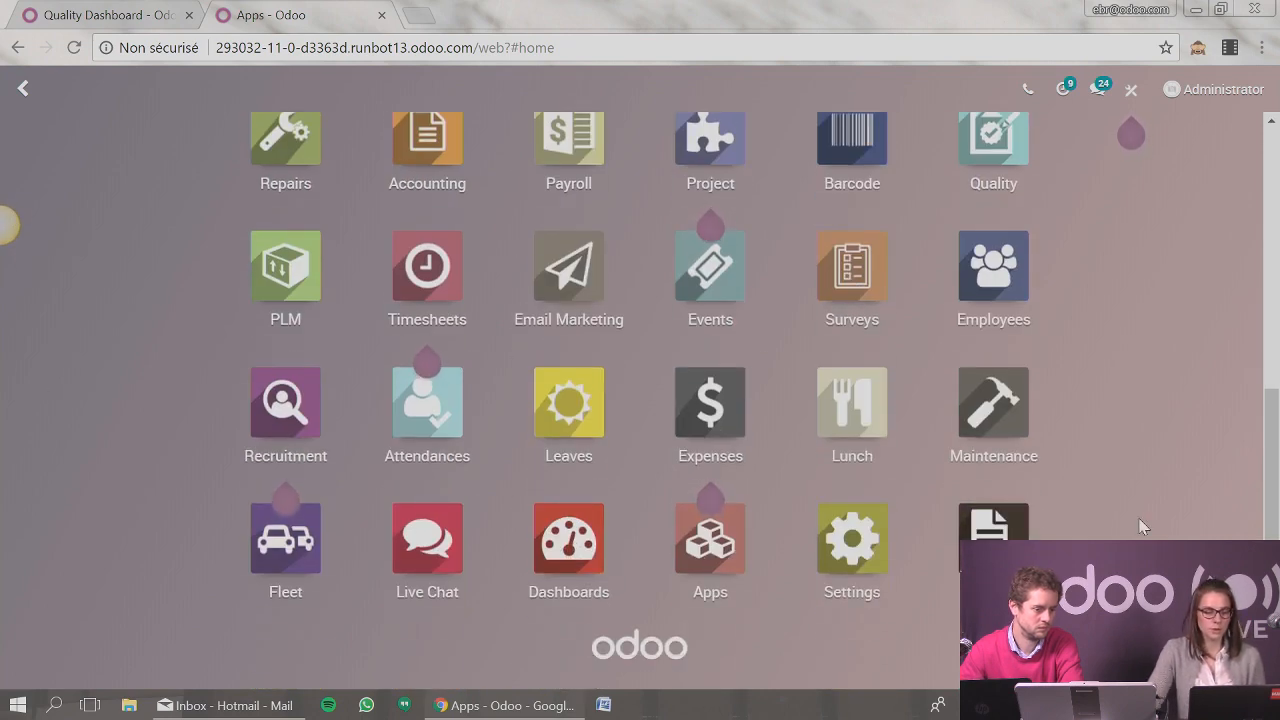
scroll(1143, 525, "up", 1)
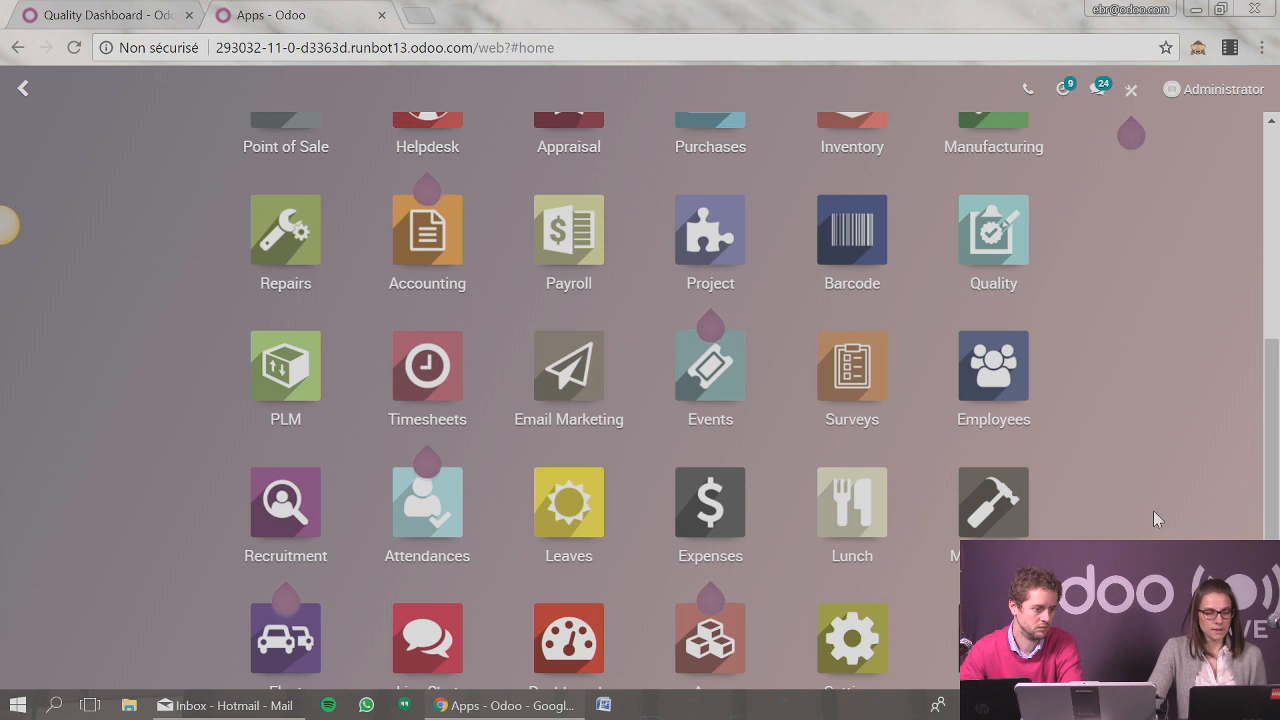
scroll(1155, 515, "up", 4)
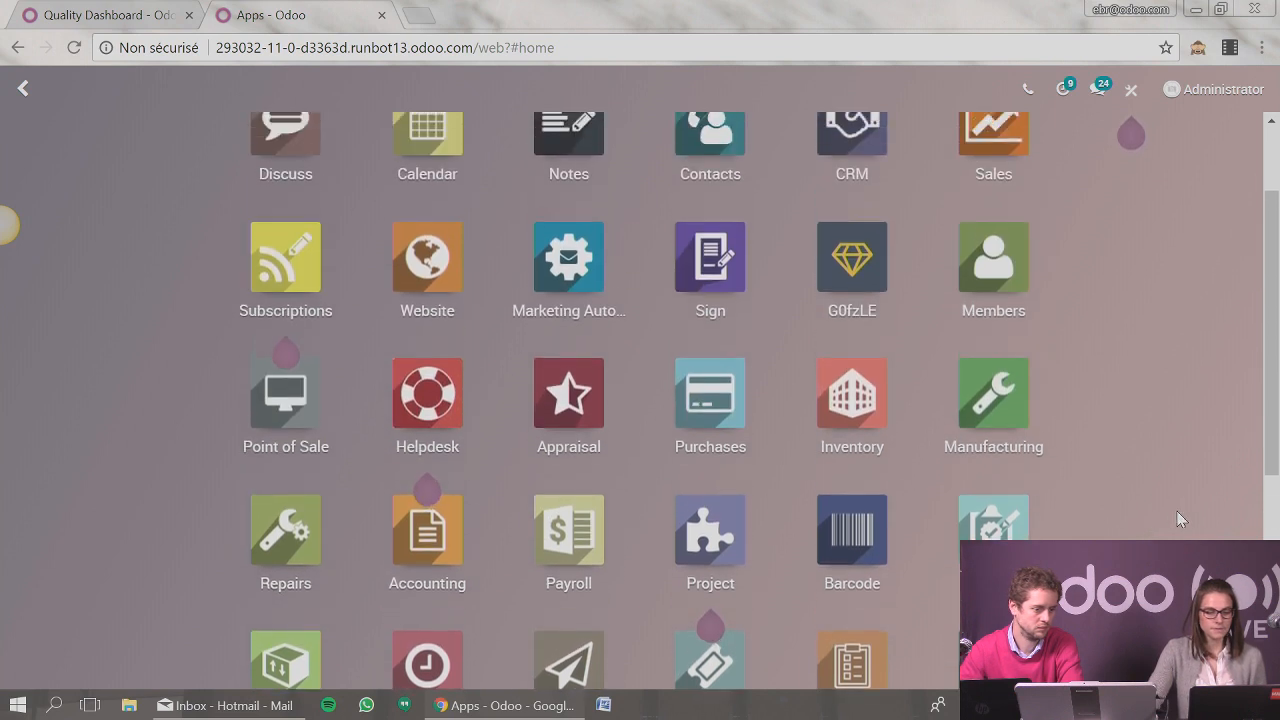
scroll(1179, 519, "up", 1)
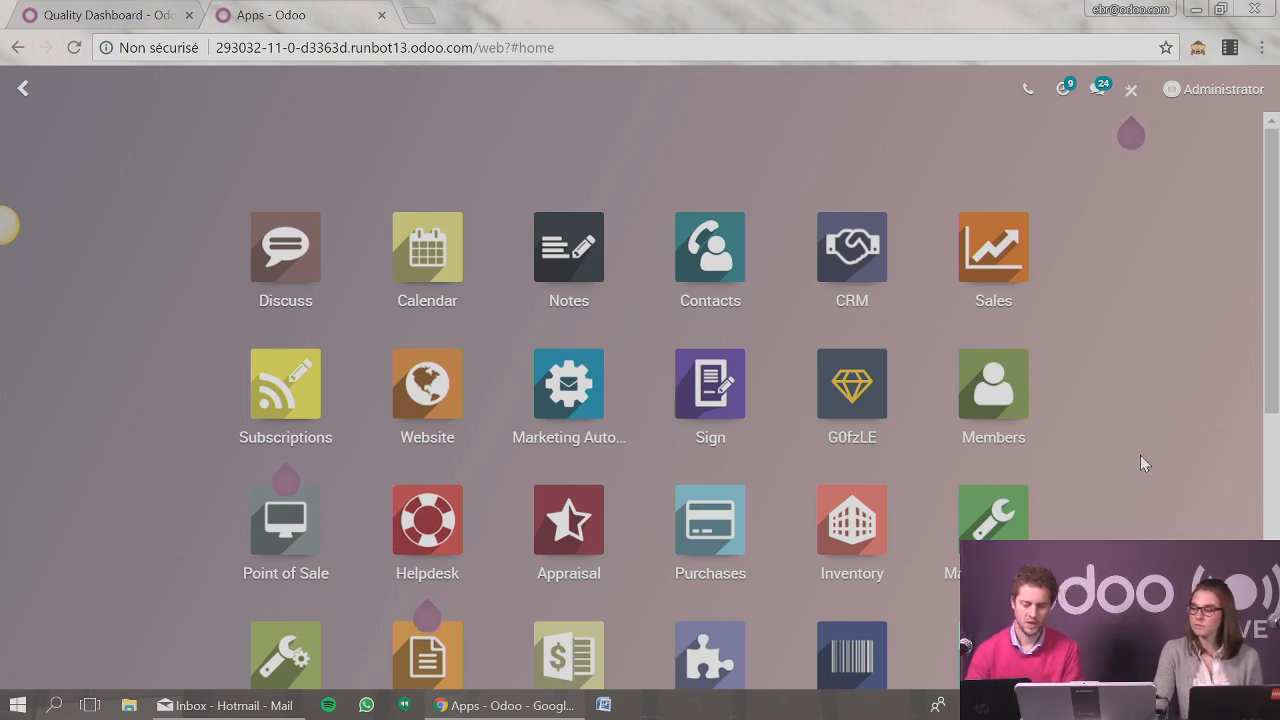
left_click(1131, 90)
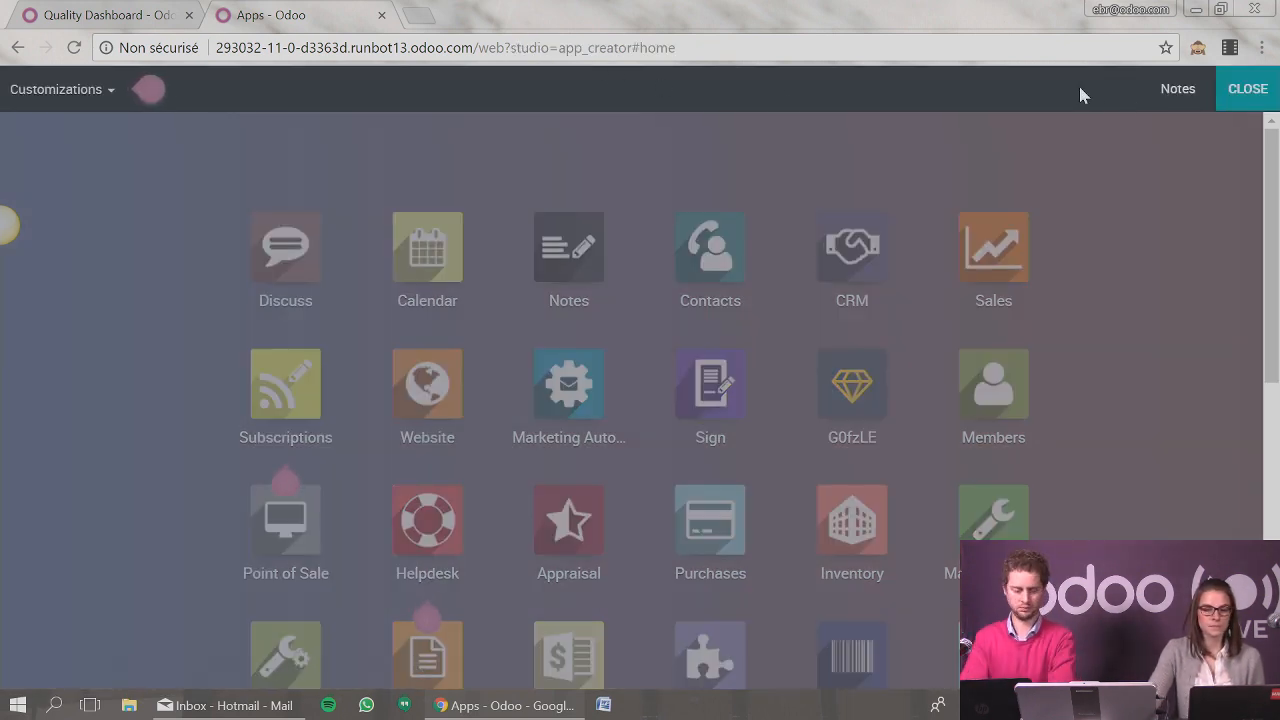
left_click(57, 93)
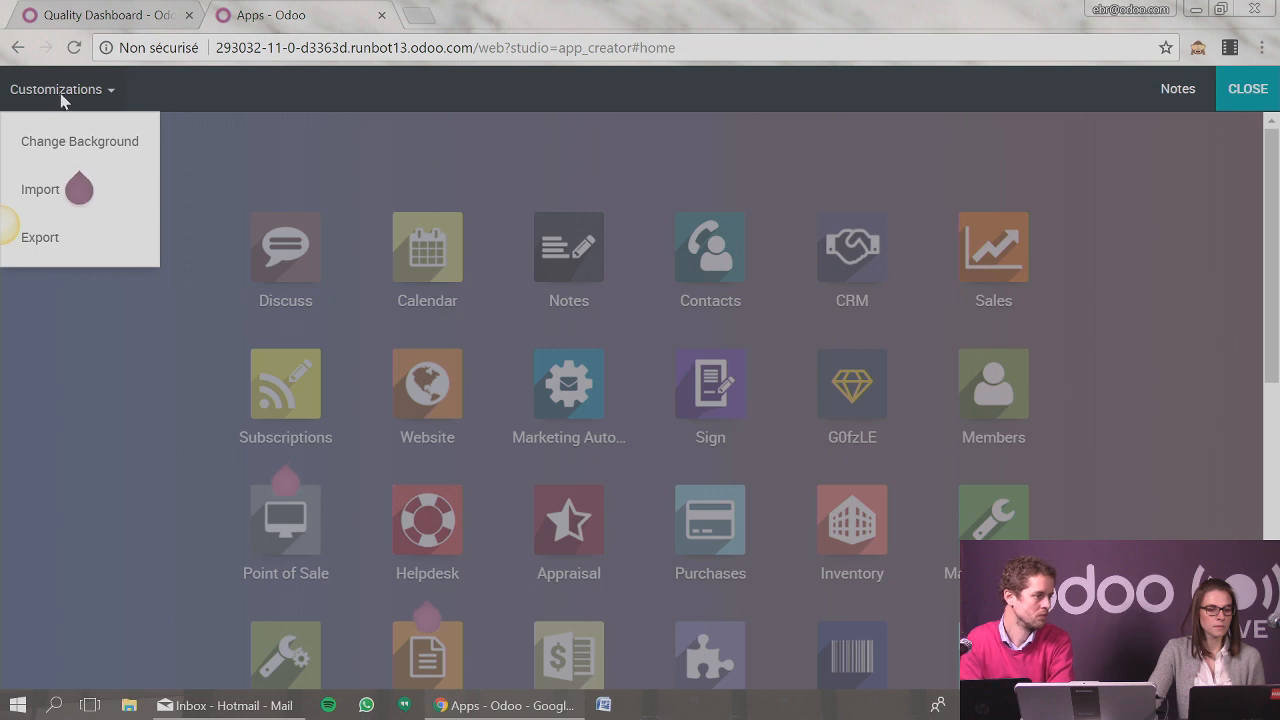
left_click(1252, 98)
scroll(1180, 260, "down", 5)
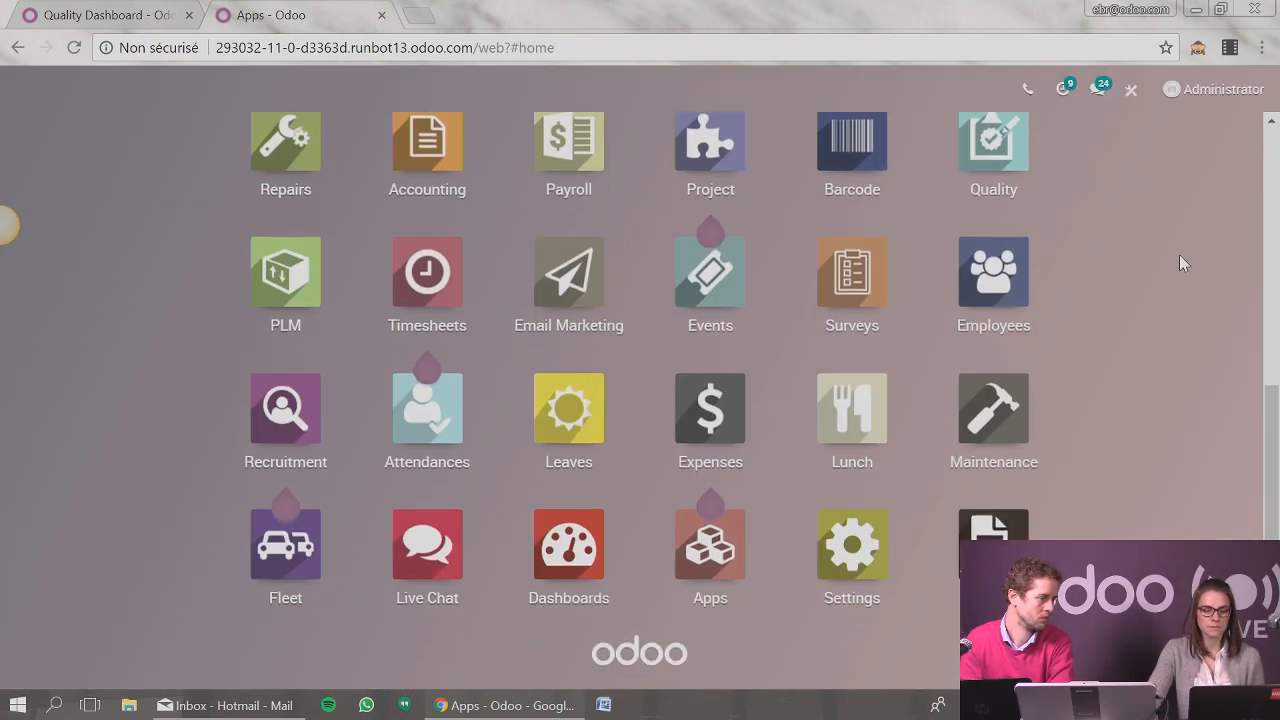
scroll(1180, 262, "up", 5)
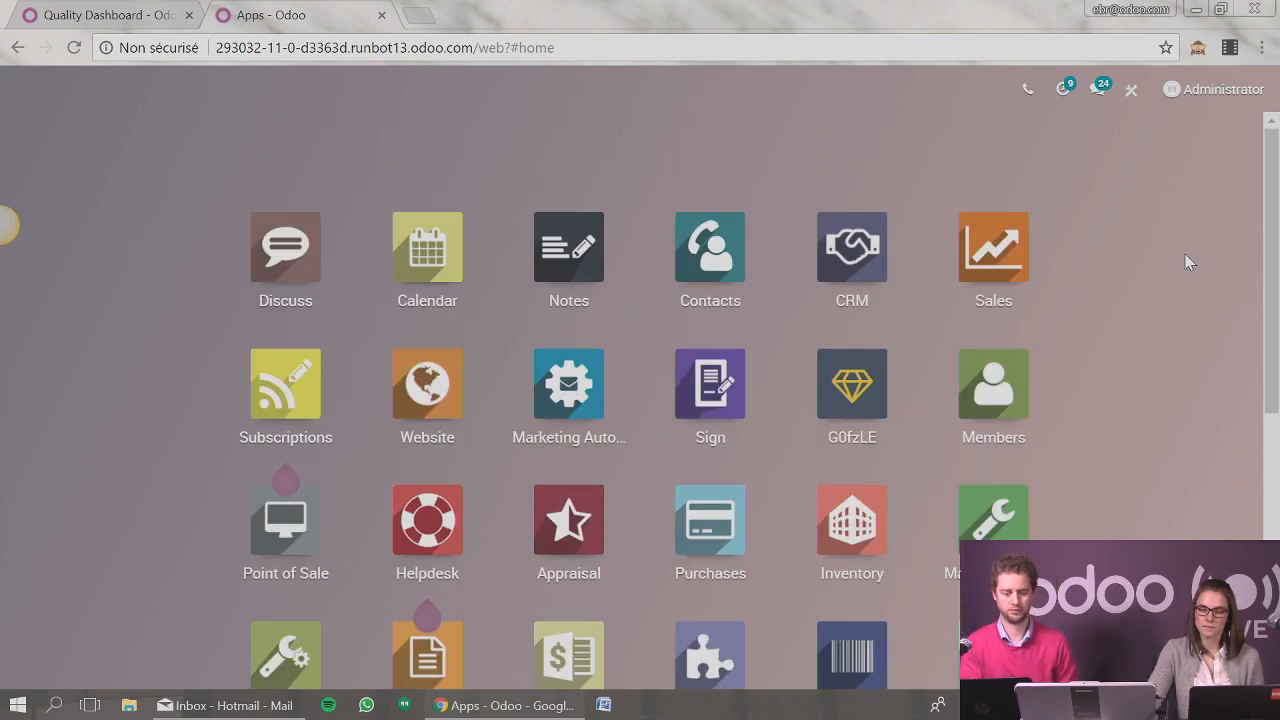
left_click(1131, 89)
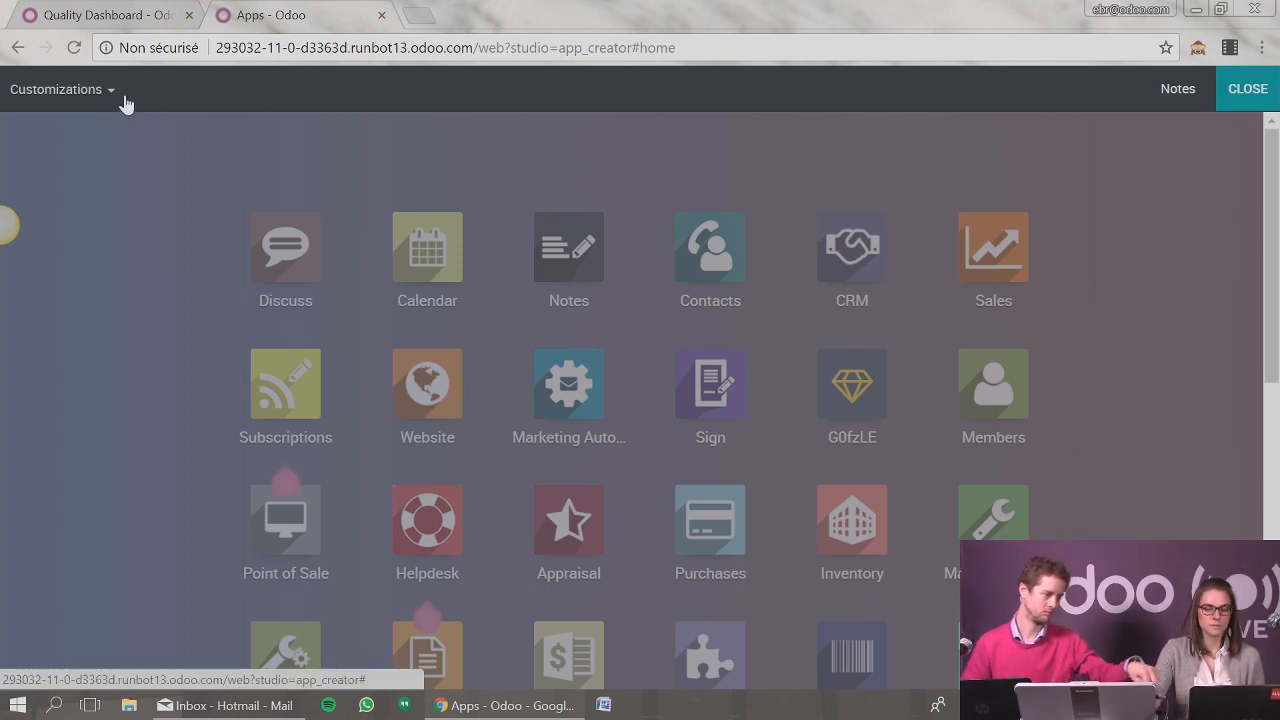
scroll(251, 571, "down", 6)
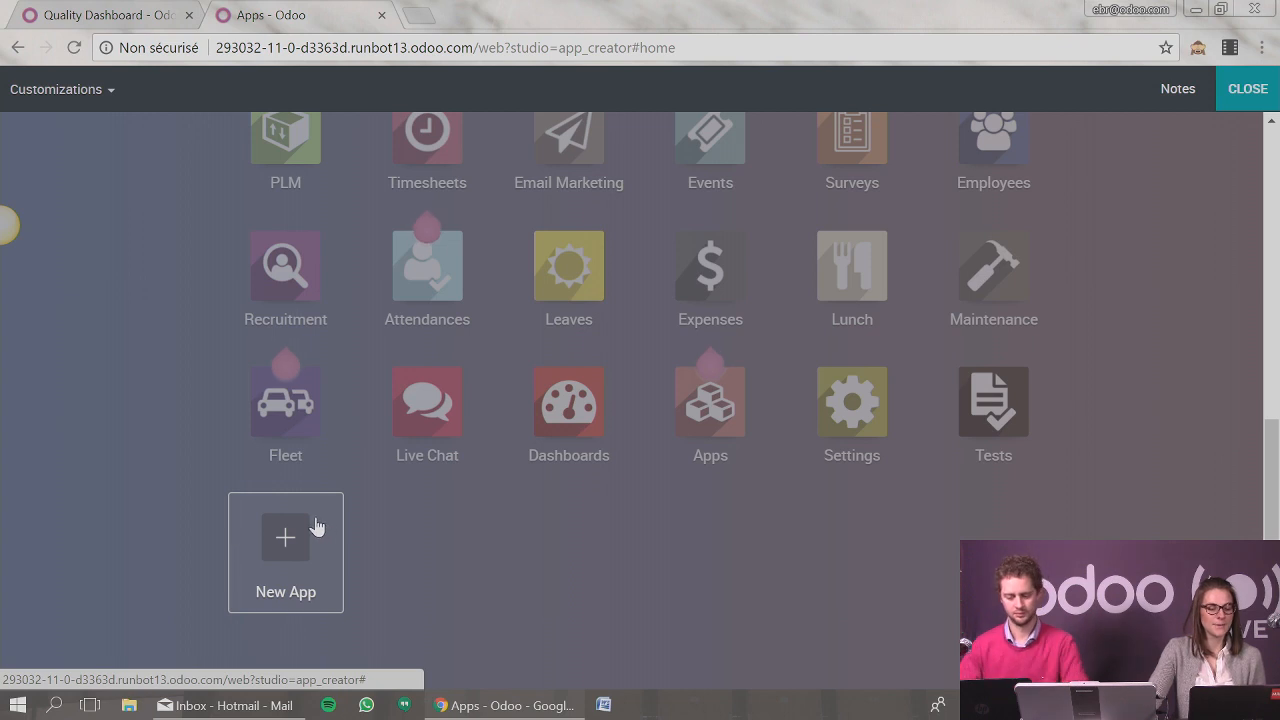
left_click(1247, 94)
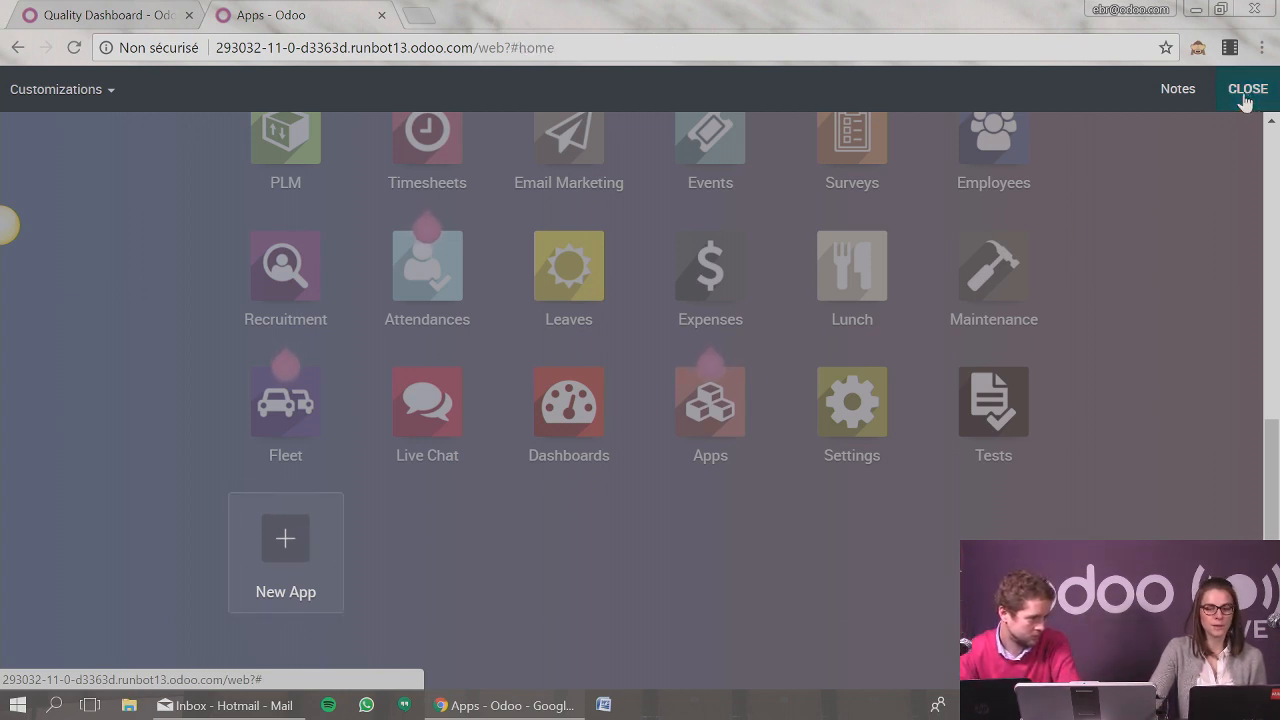
Step: Start a new app in Studio, name it School Supplies and continue to its first menu setup
left_click(1131, 89)
scroll(949, 500, "down", 5)
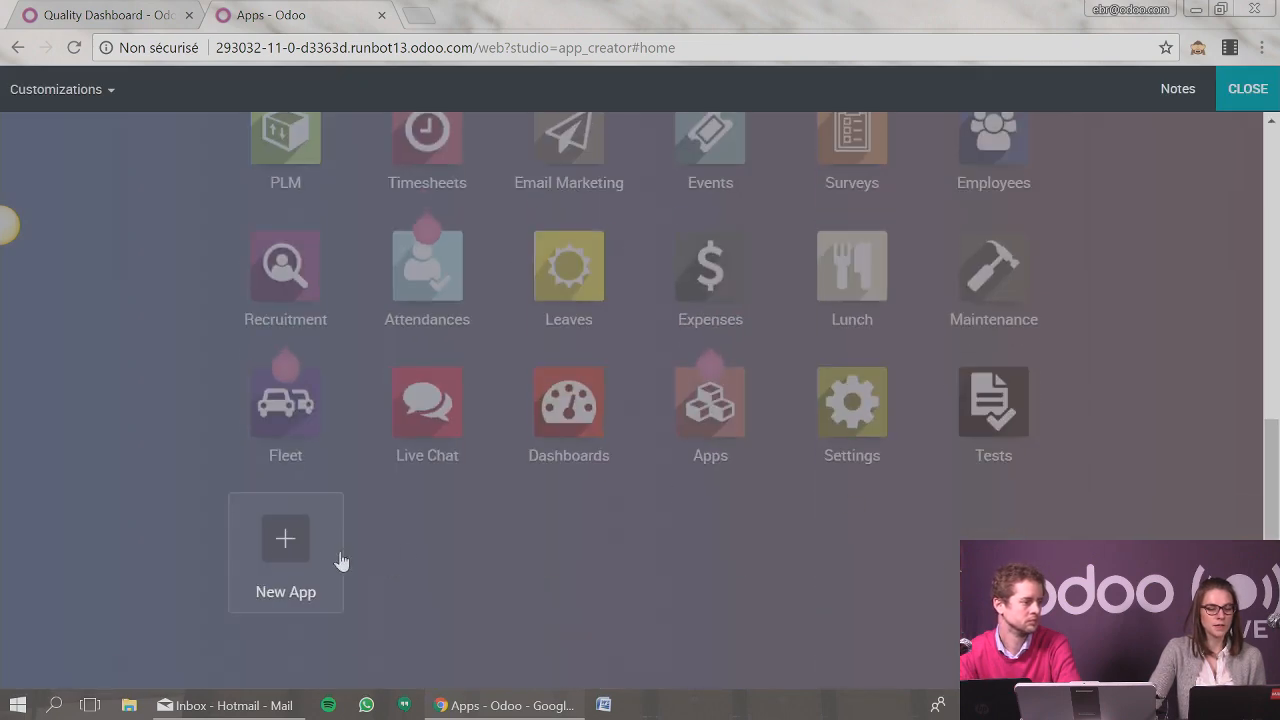
left_click(284, 536)
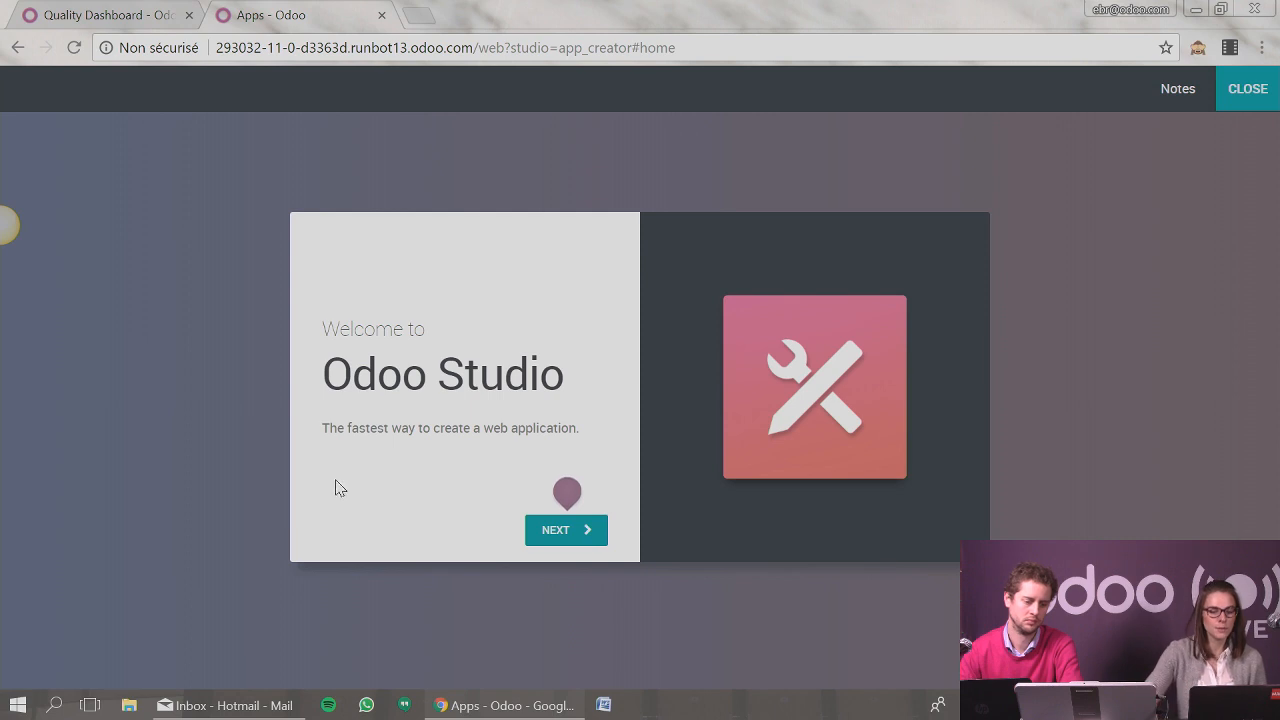
left_click(548, 530)
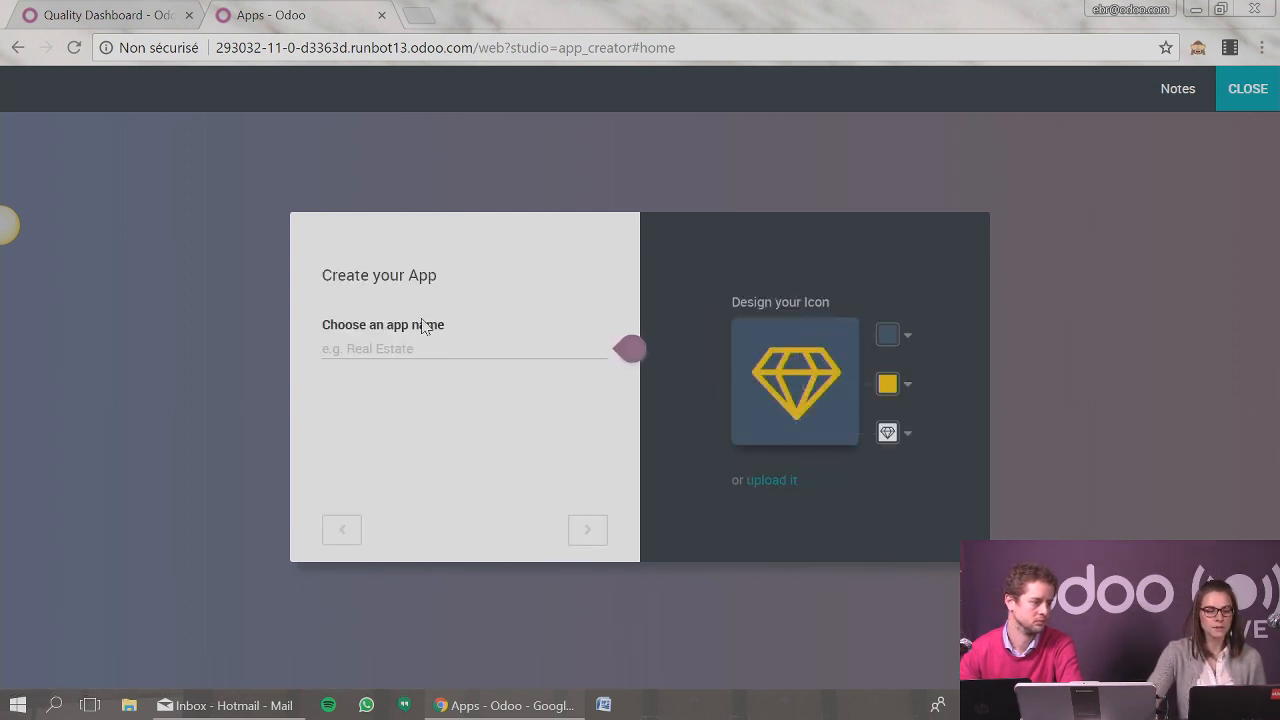
mouse_move(391, 354)
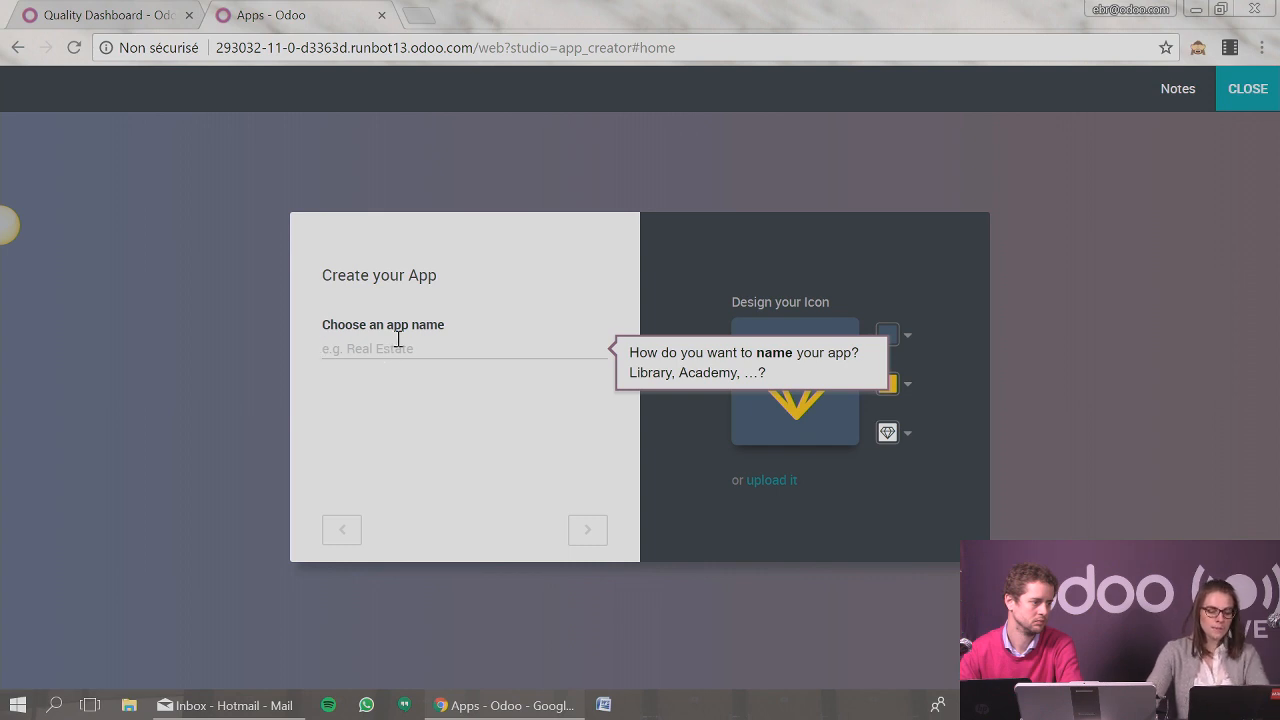
type("School")
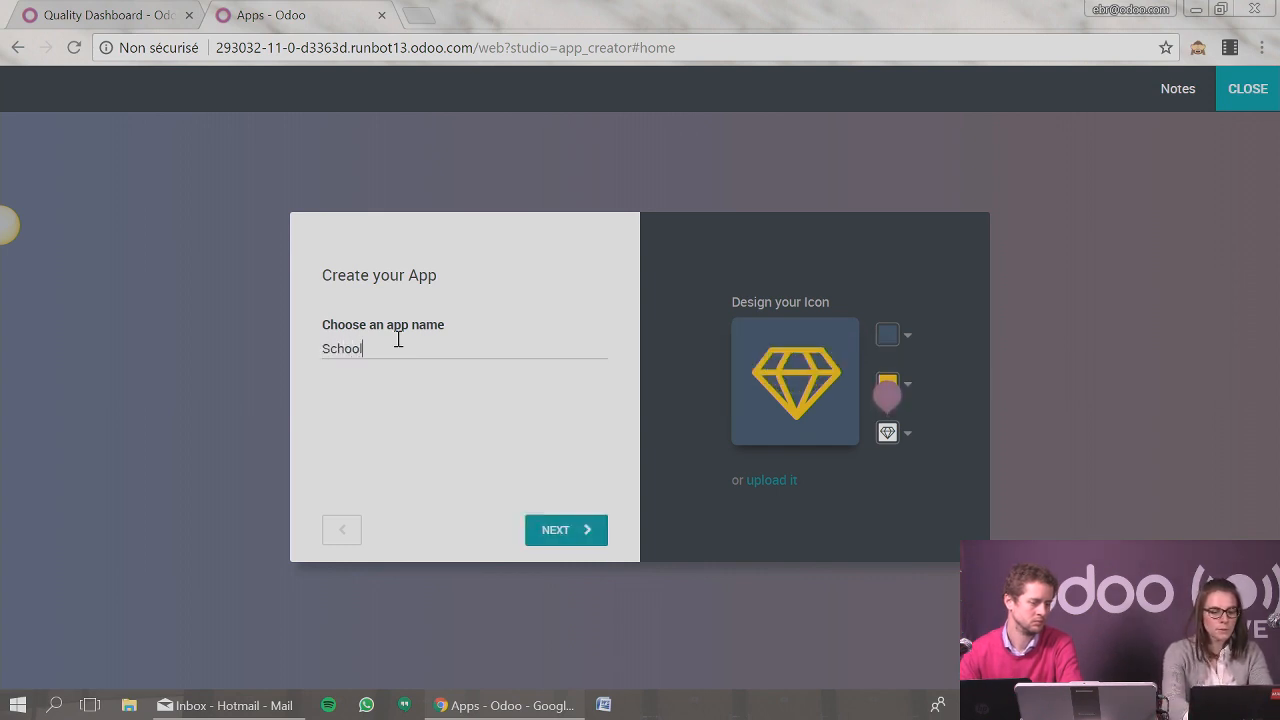
type(" Supp")
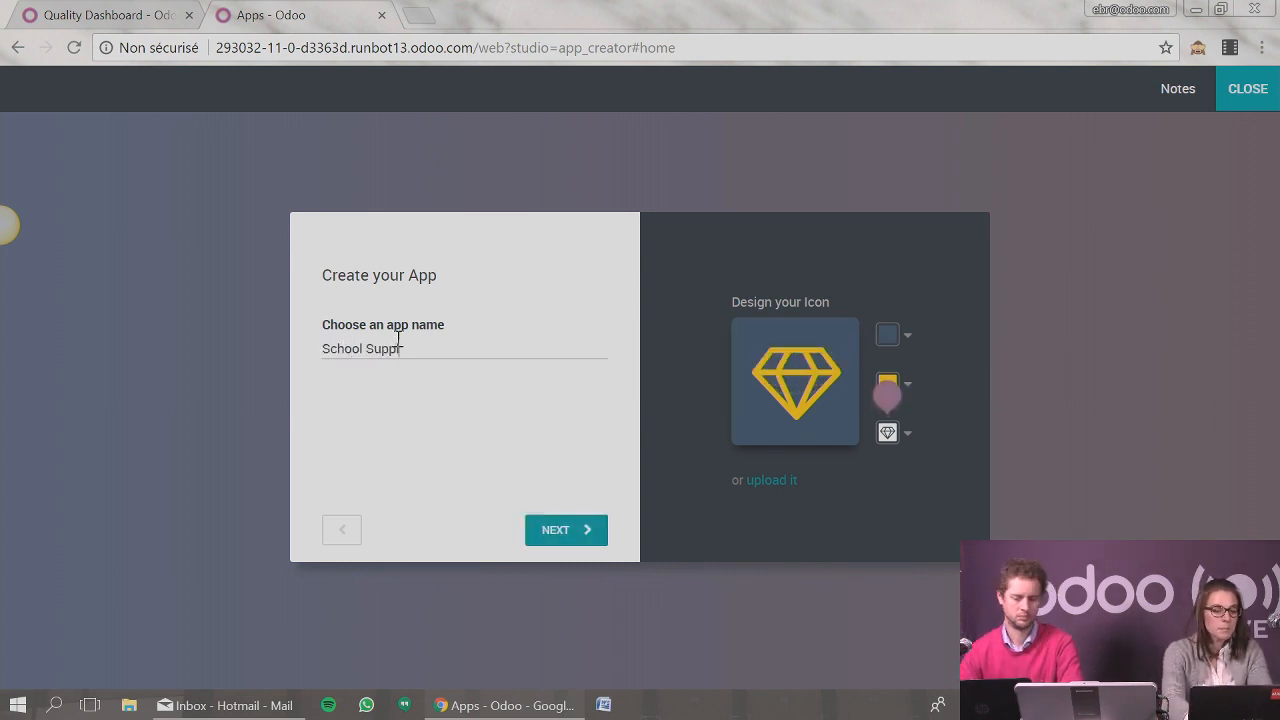
type("lies")
left_click(545, 530)
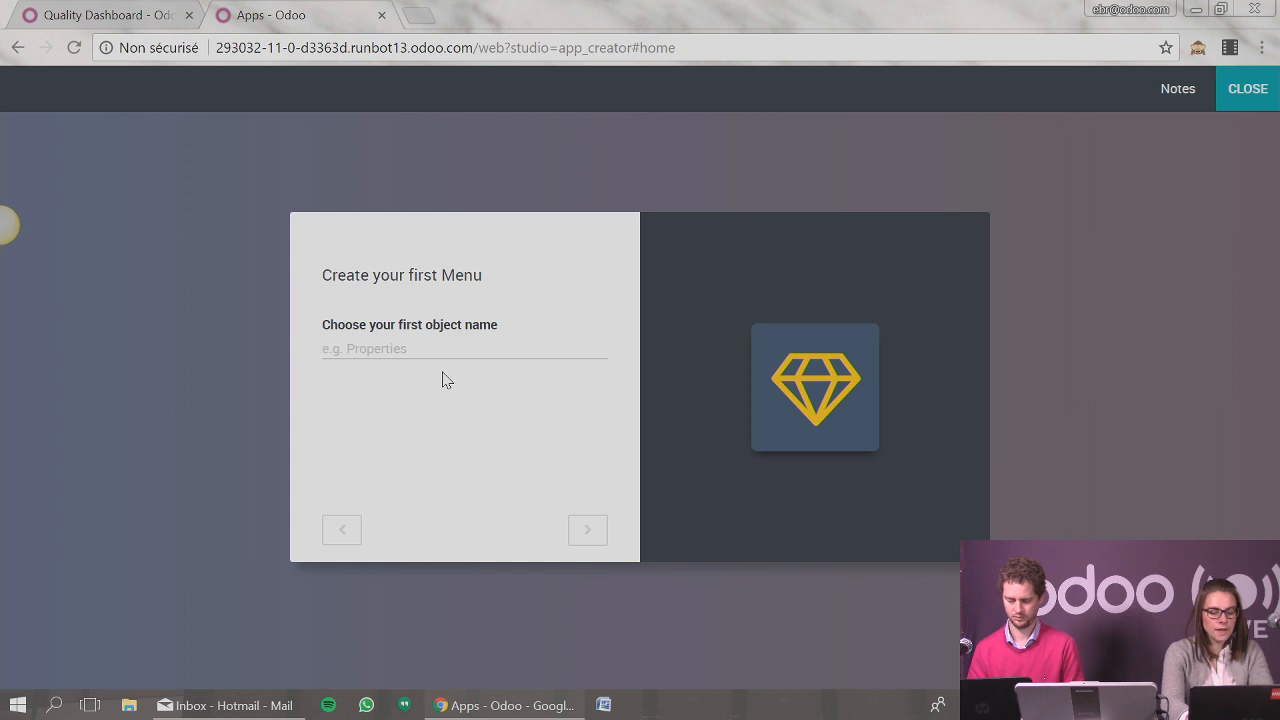
Step: Name the app's first object Objects, create the app, and look over the fields available for its form
type("Objects")
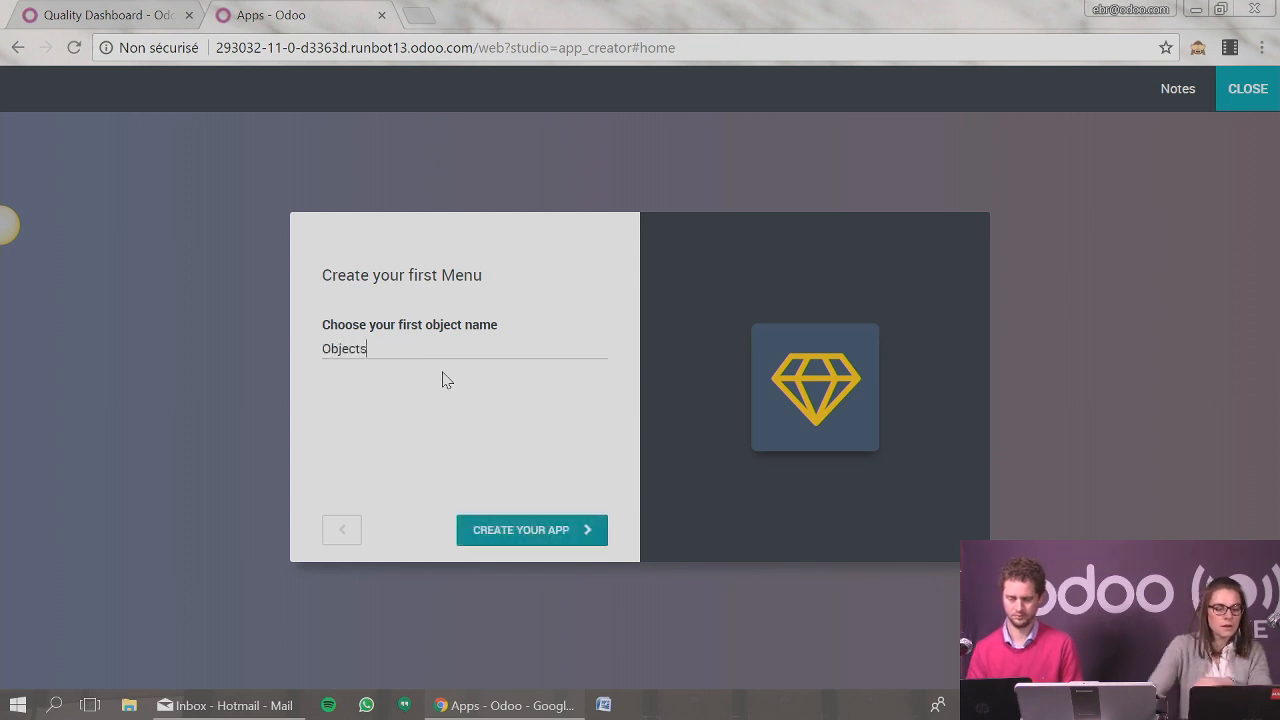
left_click(563, 527)
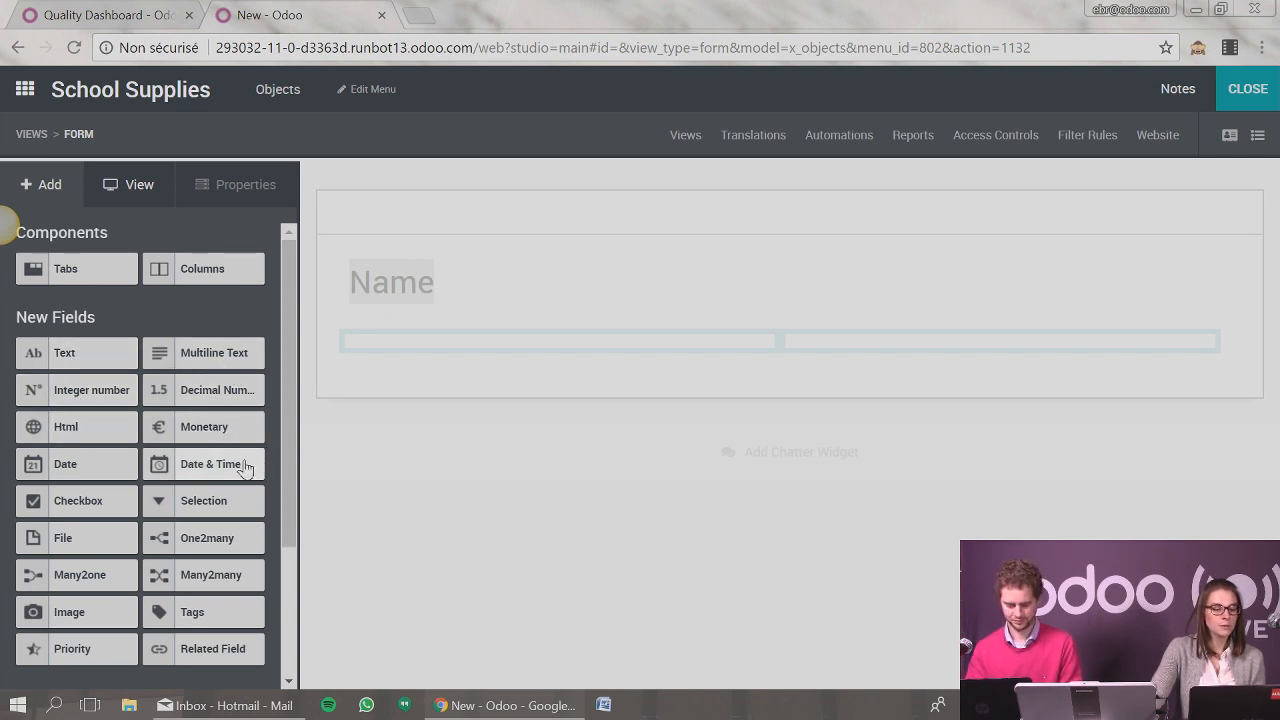
scroll(208, 508, "down", 2)
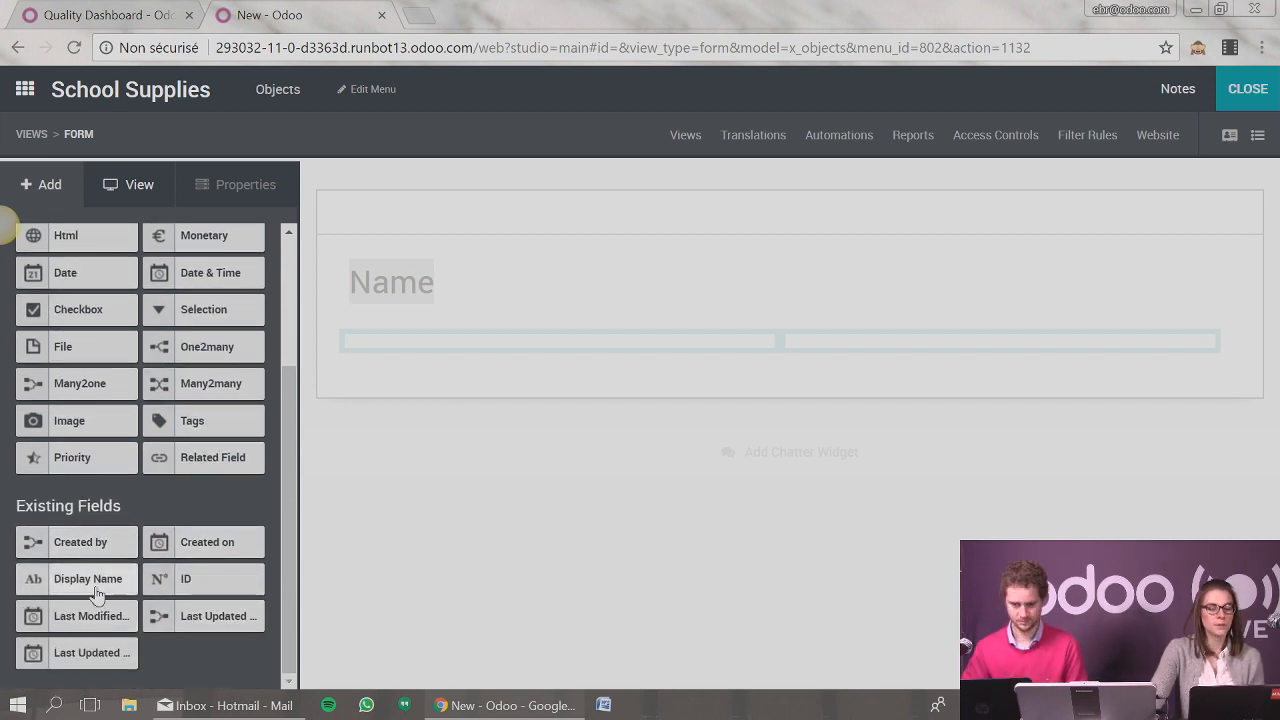
scroll(200, 580, "up", 2)
scroll(206, 549, "down", 2)
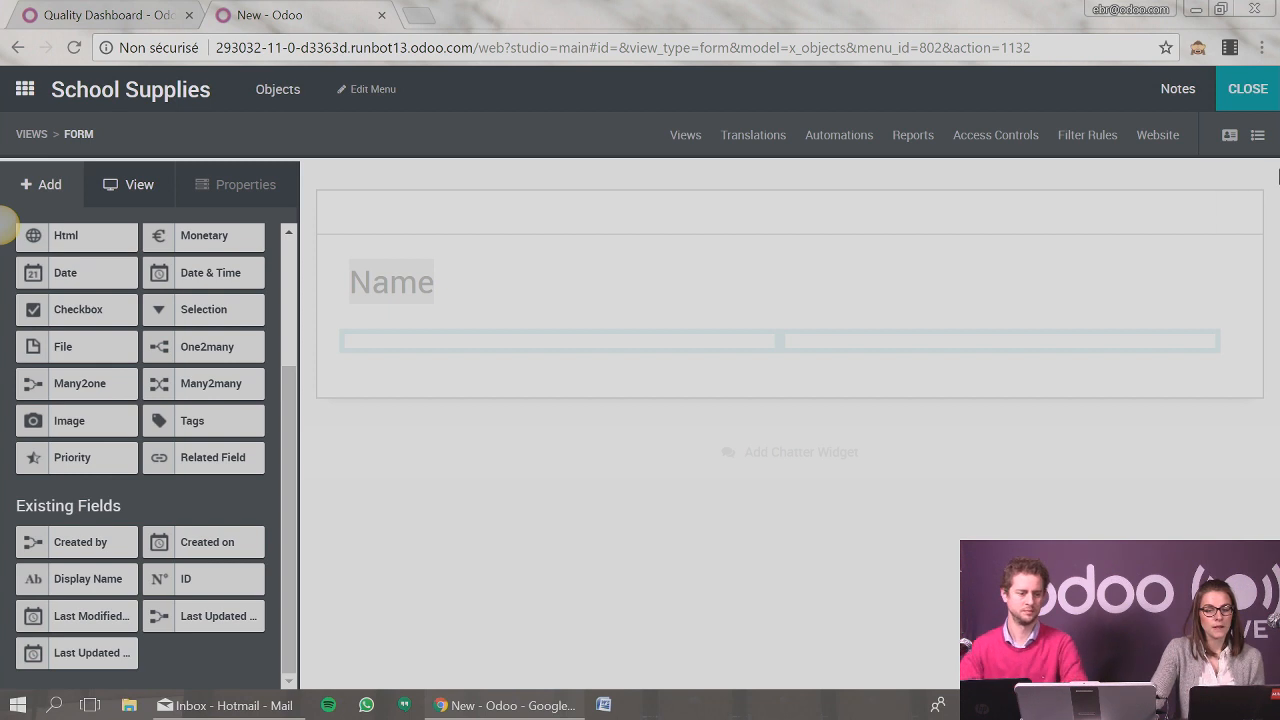
Step: Look over the Objects list view and its available fields in Studio, and leave Studio
left_click(1258, 137)
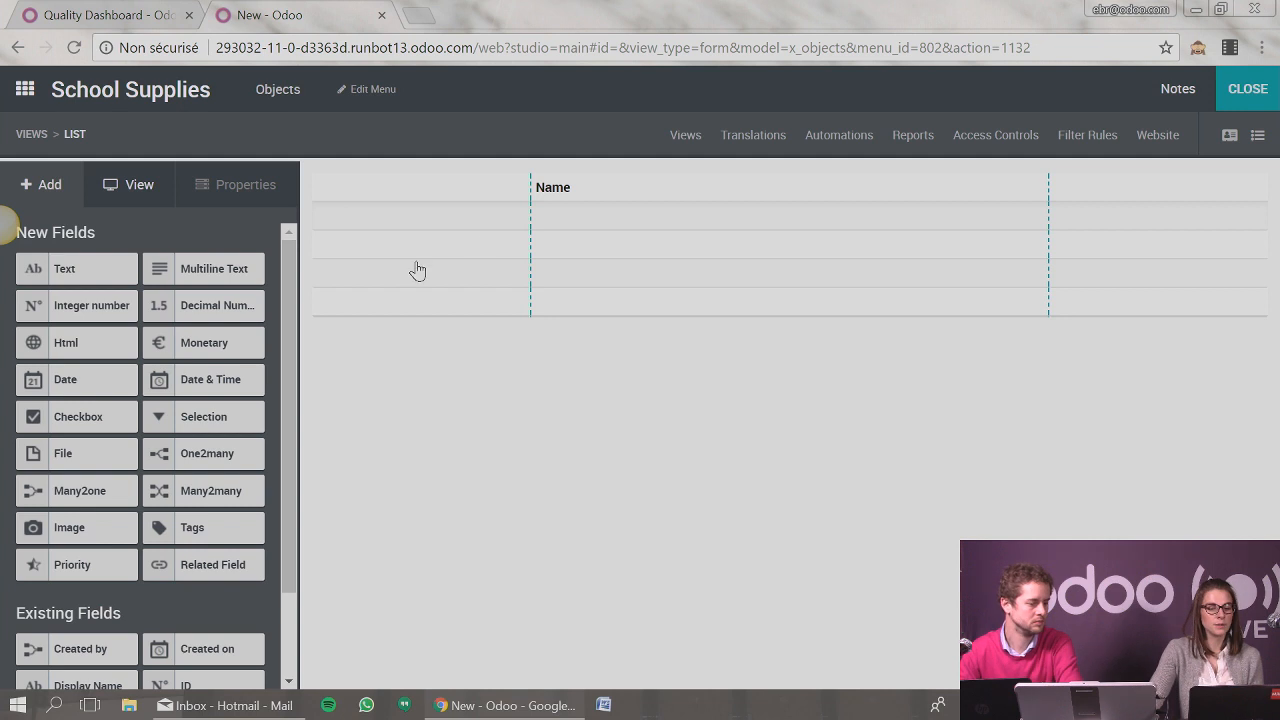
scroll(203, 466, "down", 1)
scroll(203, 466, "up", 1)
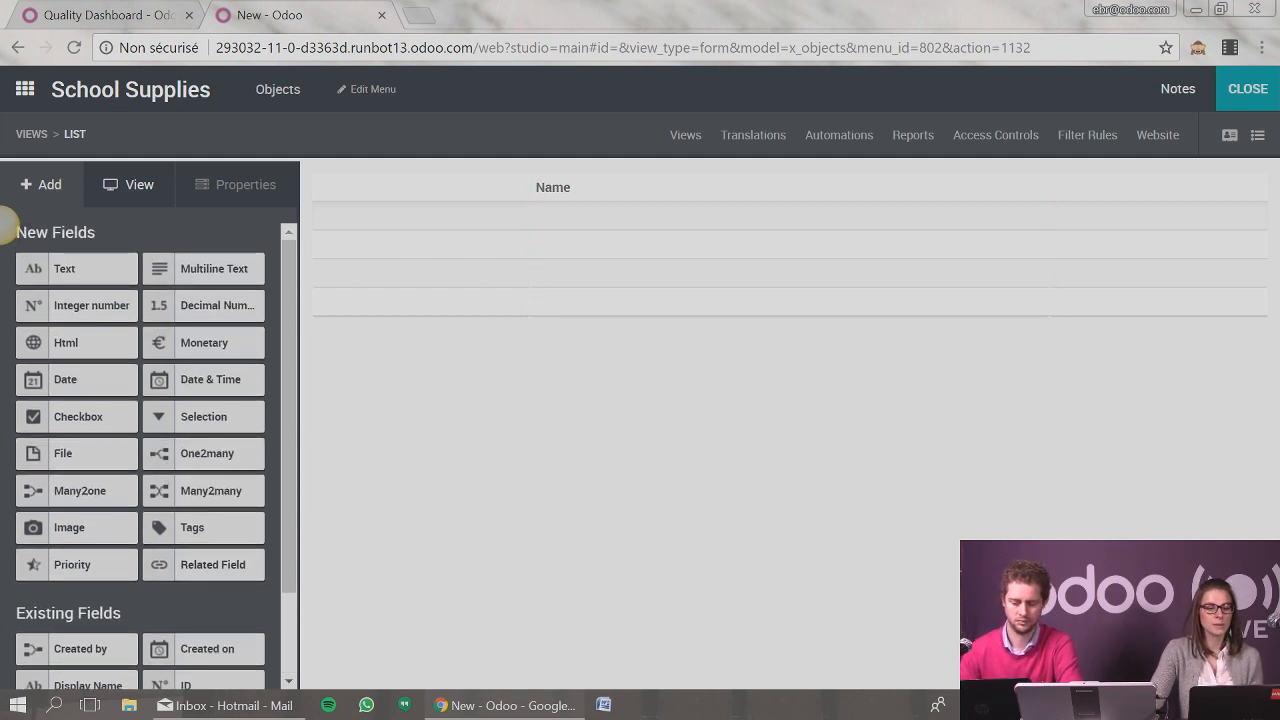
left_click(1250, 92)
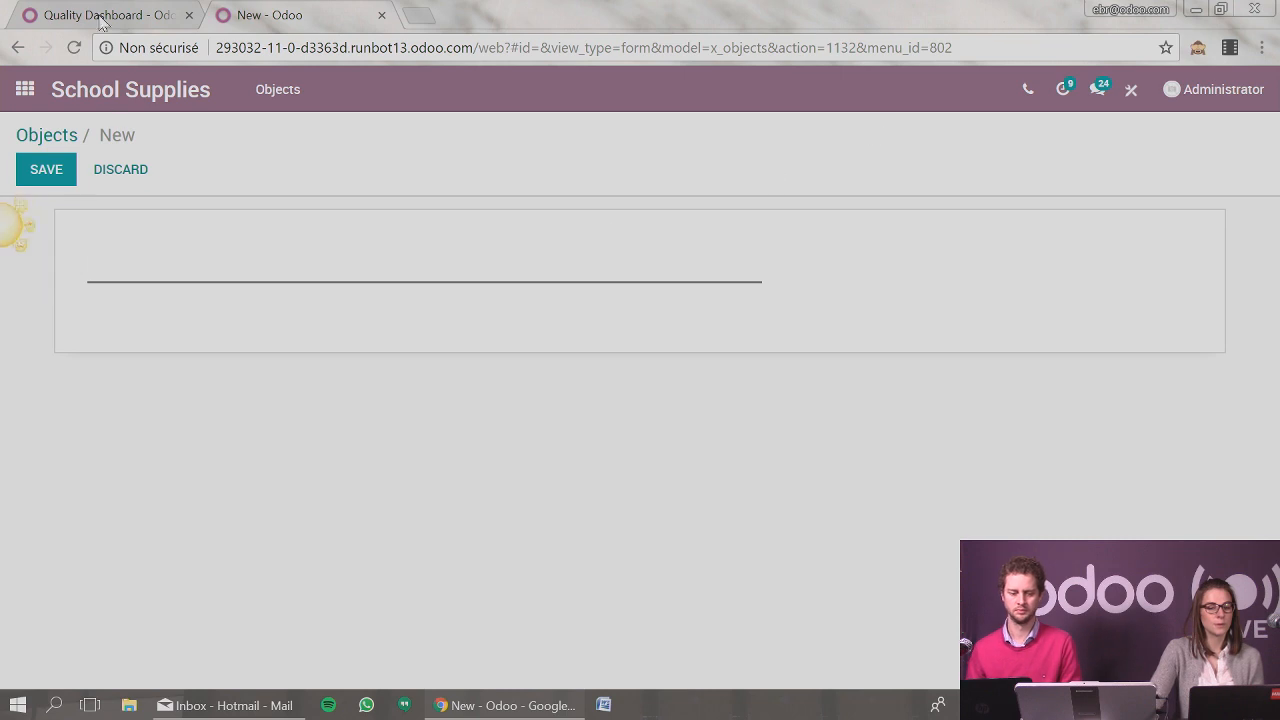
Step: Open School Supplies from the home screen, view a blank Objects record and return to the home screen
left_click(25, 89)
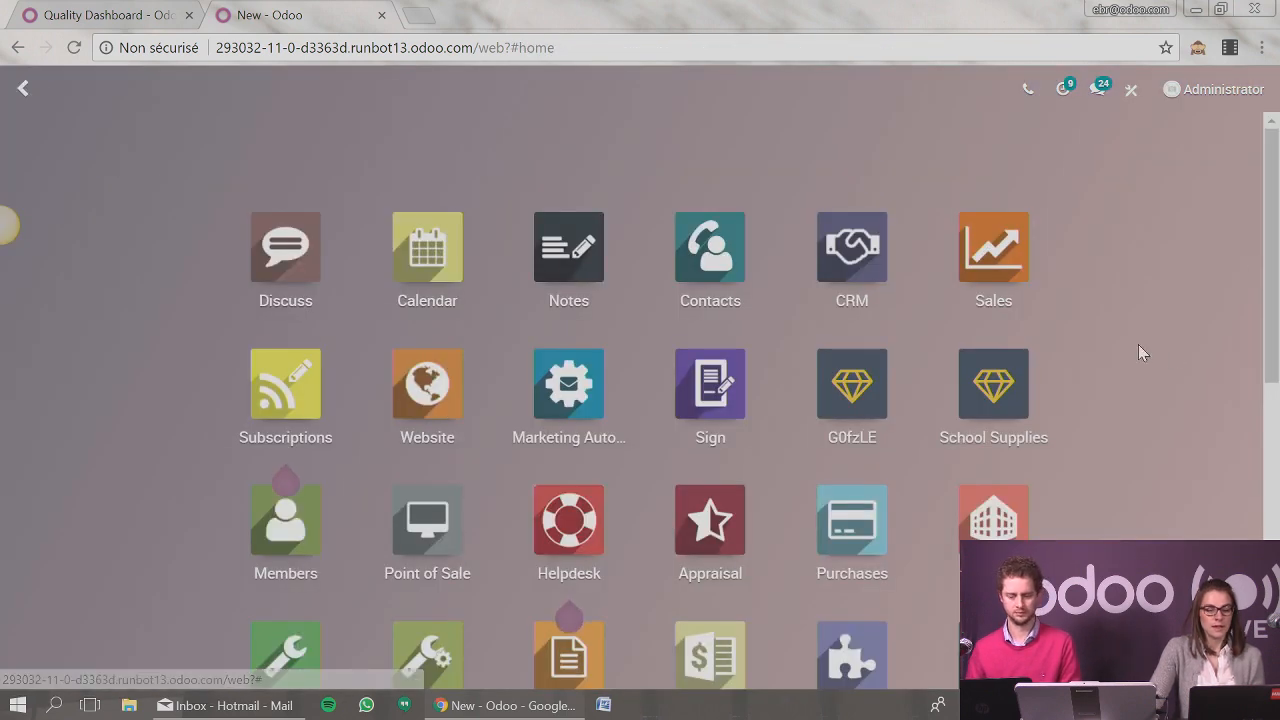
scroll(1090, 330, "down", 1)
left_click(1008, 290)
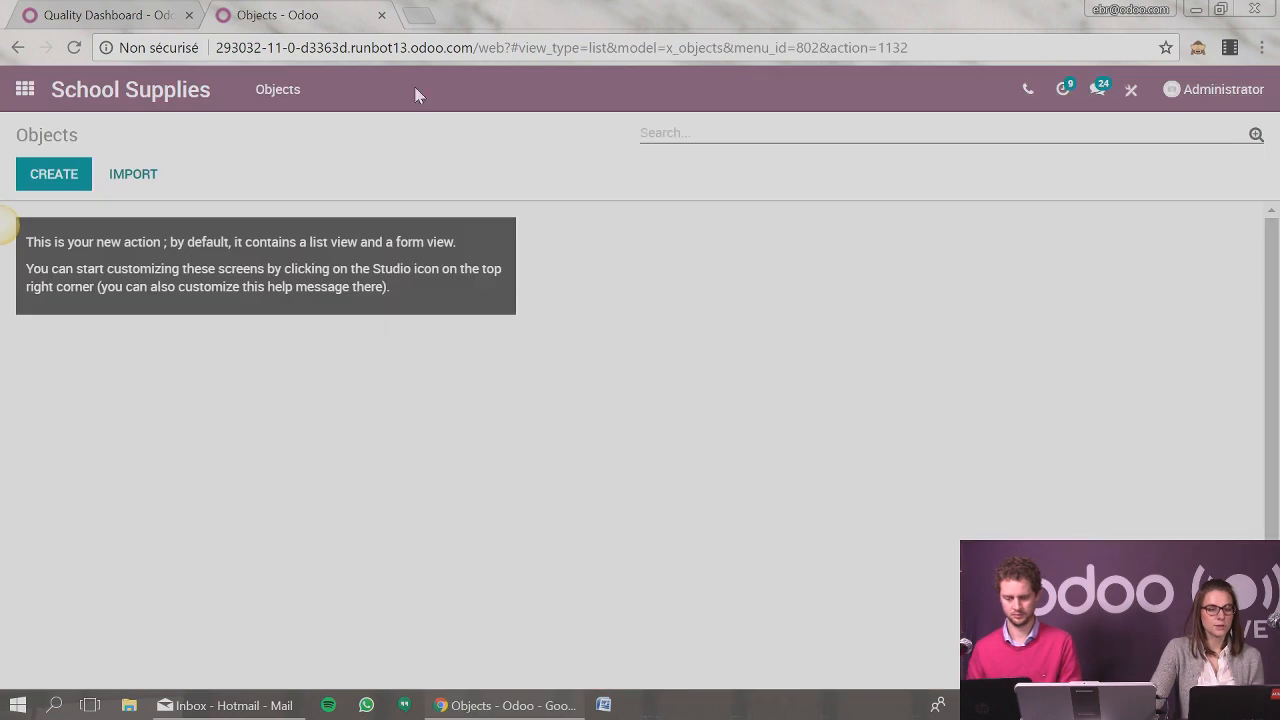
left_click(82, 186)
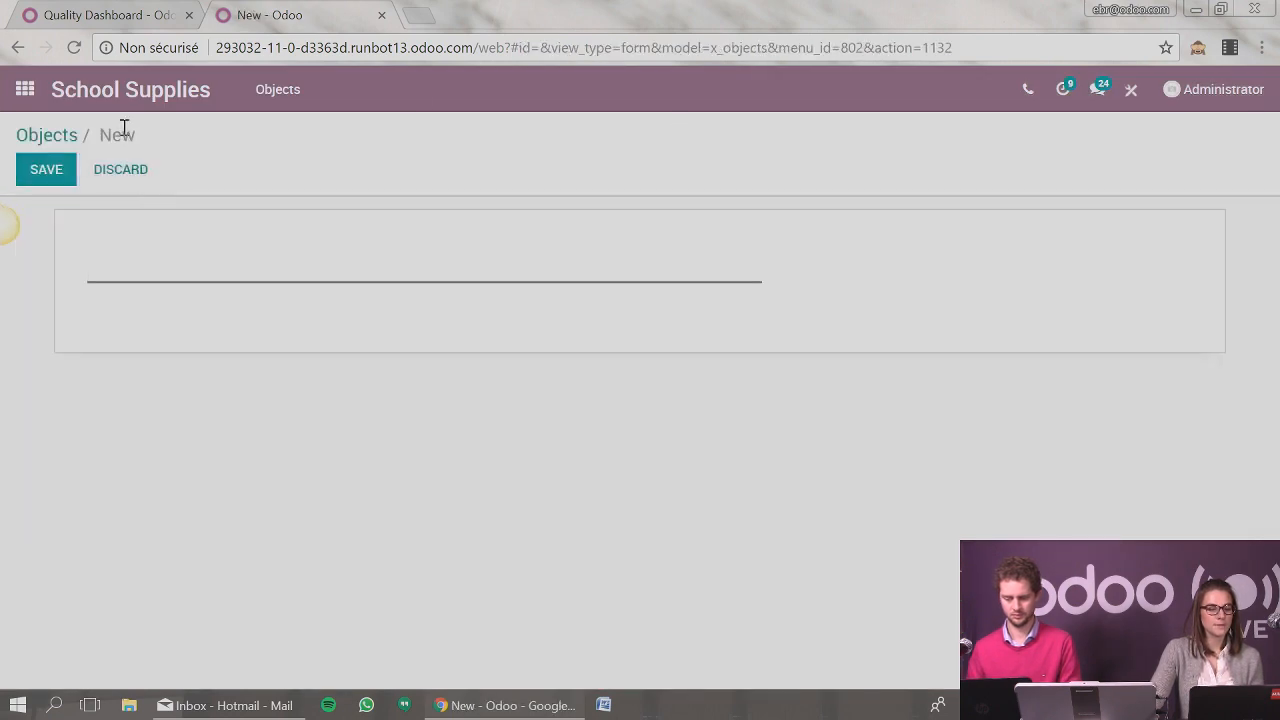
left_click(25, 90)
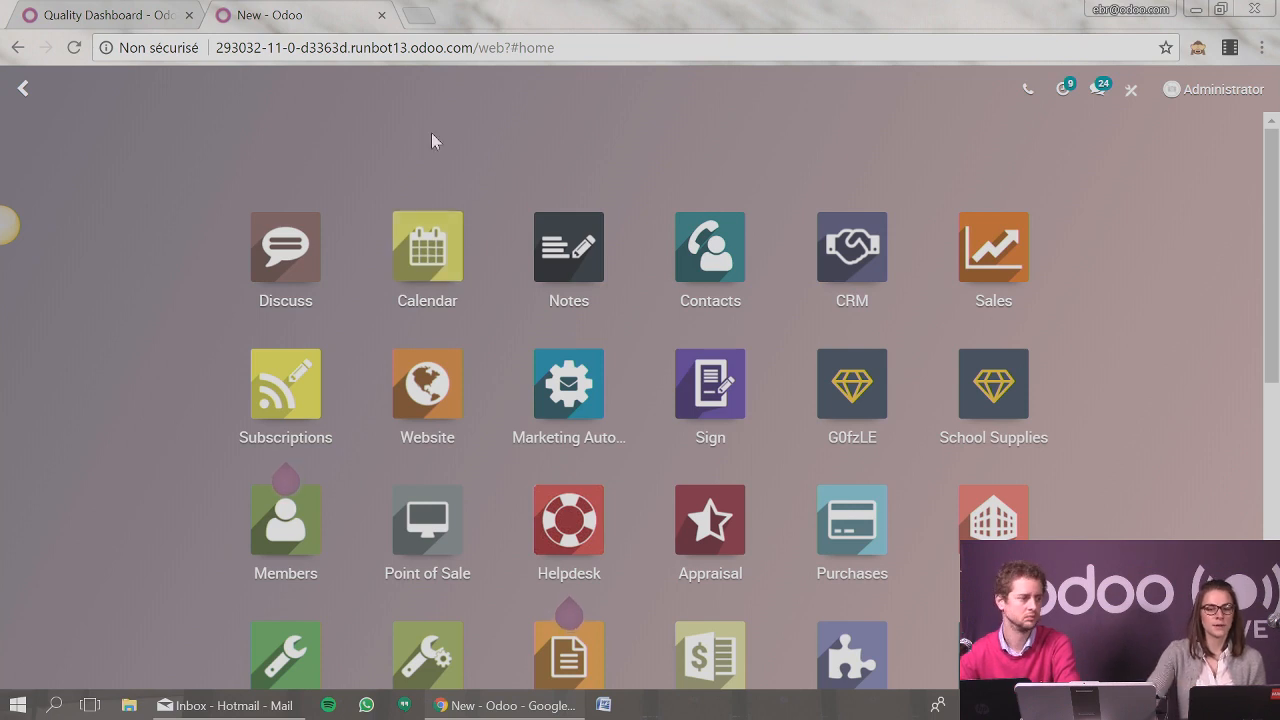
Step: Open the odoo.com/help support ticket page in a new browser tab
left_click(424, 16)
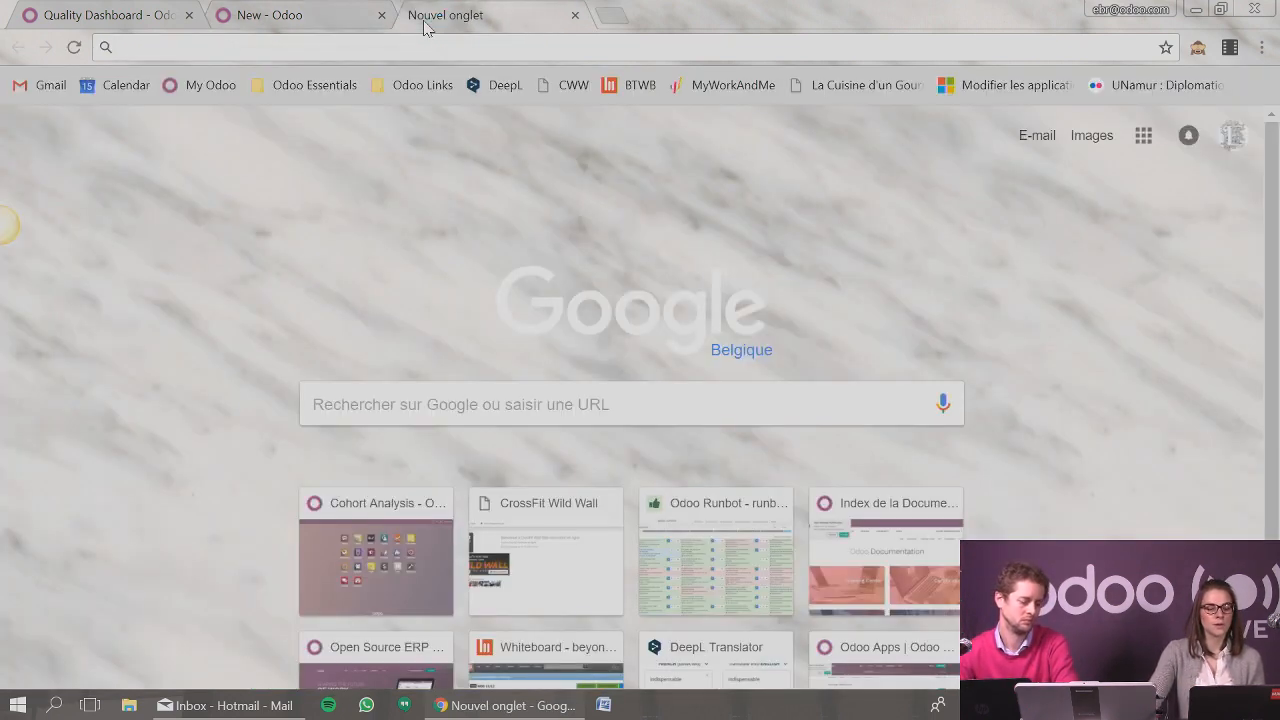
type("p")
key("BackSpace")
key("BackSpace")
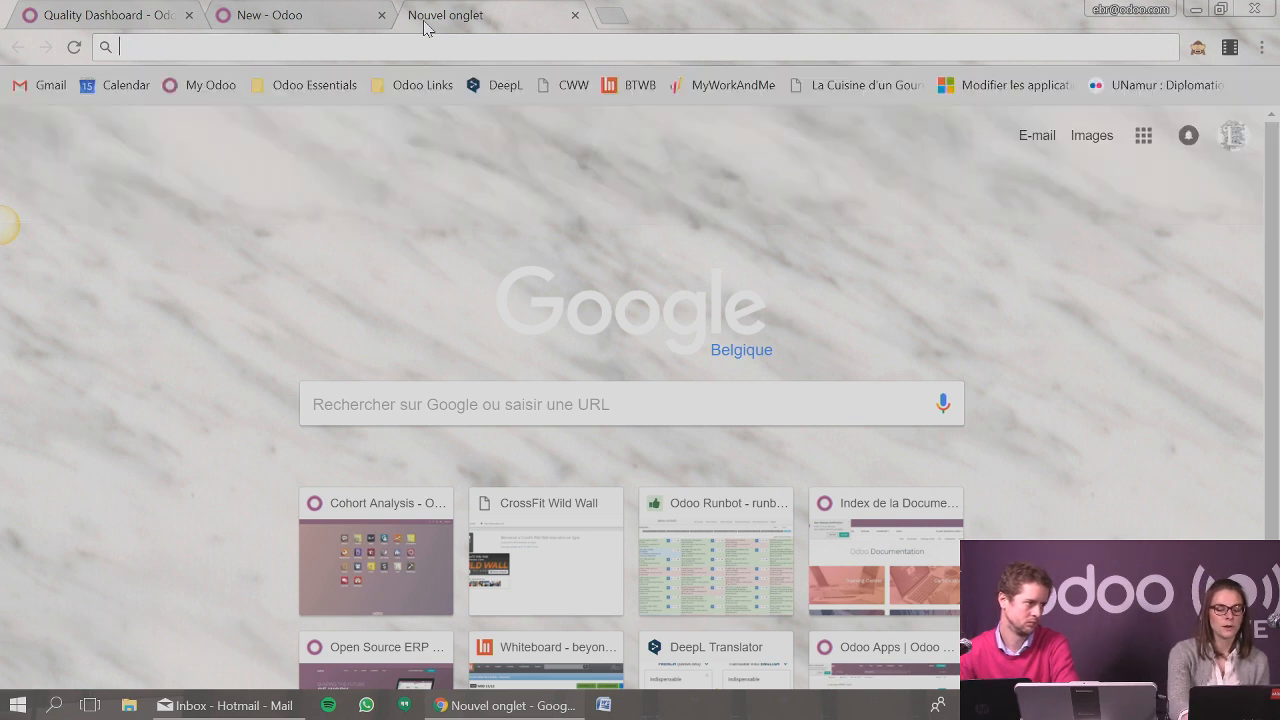
type("odoo.com")
key("Down")
key("Return")
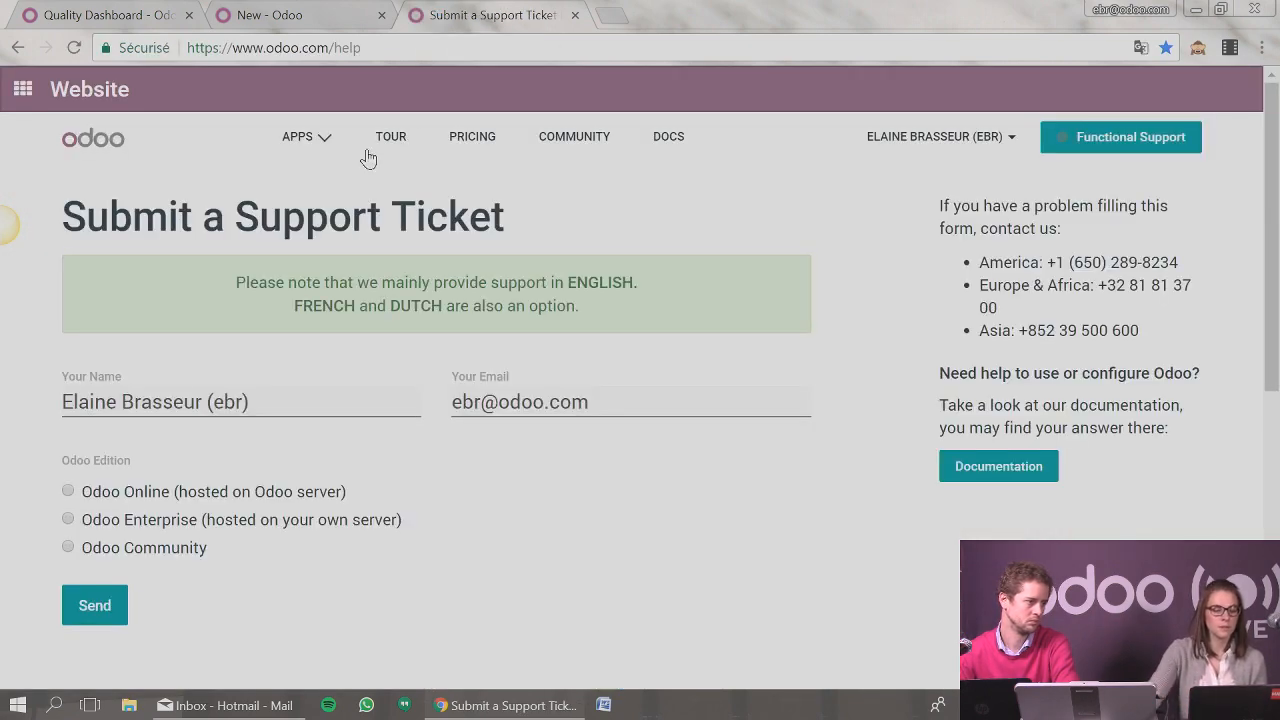
Step: Review the support ticket form for the Odoo Online edition, including the detailed issue description, and close the tab
left_click(125, 491)
scroll(338, 497, "down", 5)
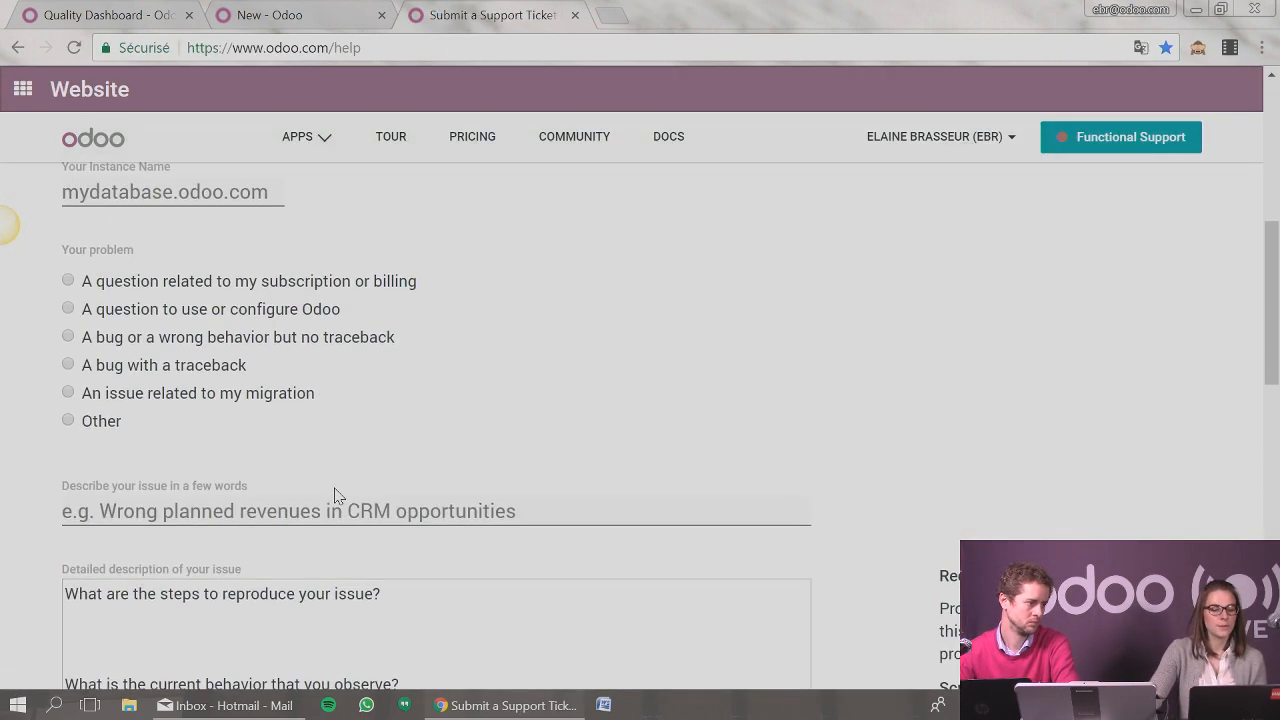
scroll(338, 497, "down", 4)
left_click_drag(489, 517, 90, 208)
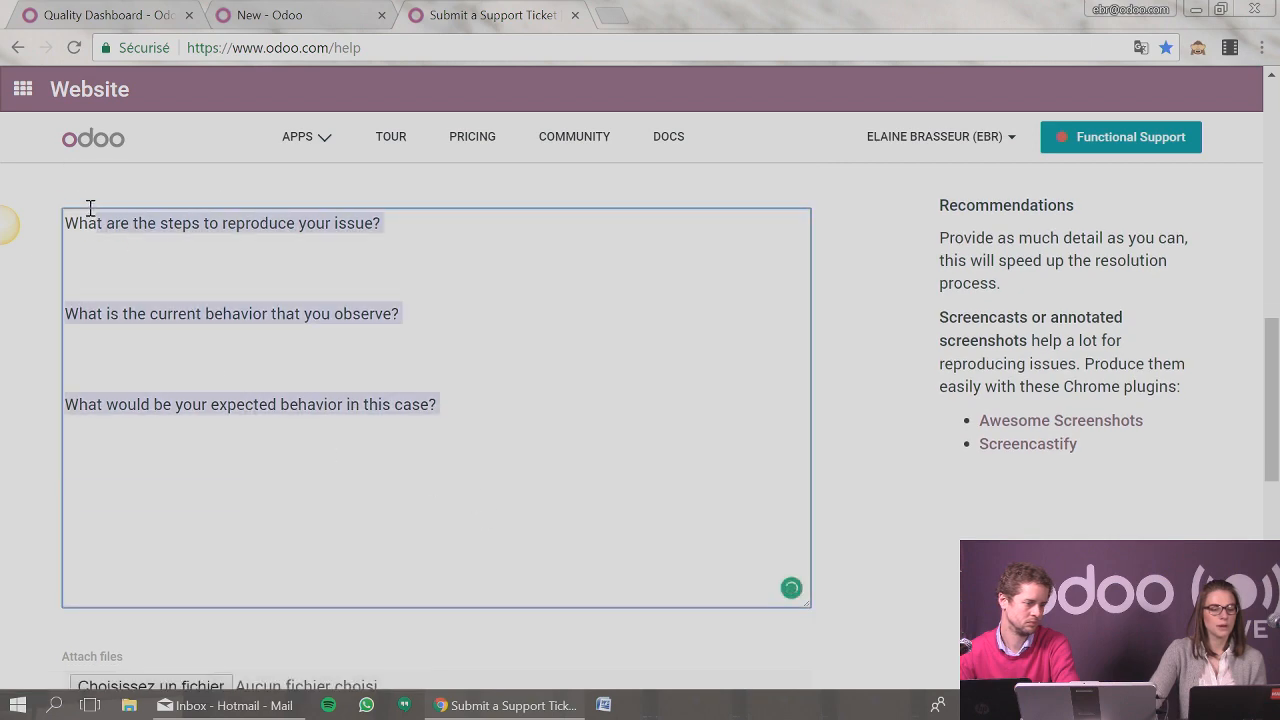
scroll(325, 345, "down", 4)
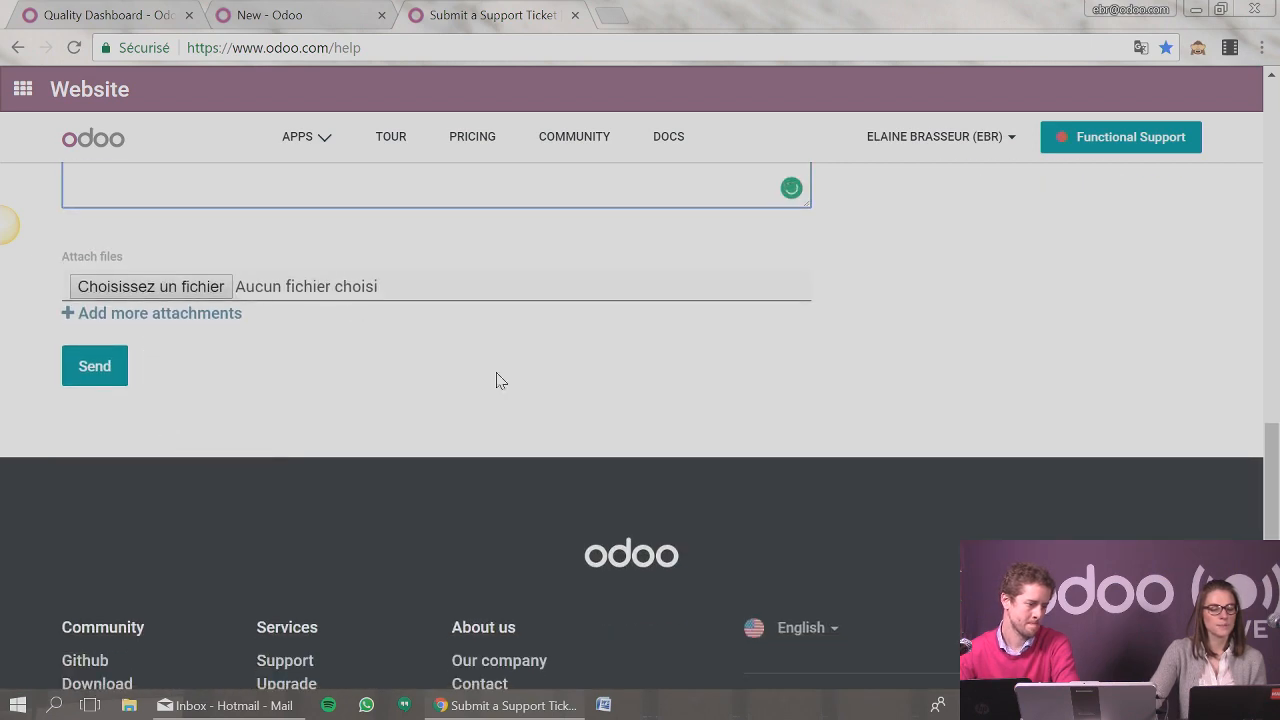
scroll(498, 378, "up", 6)
scroll(494, 378, "down", 2)
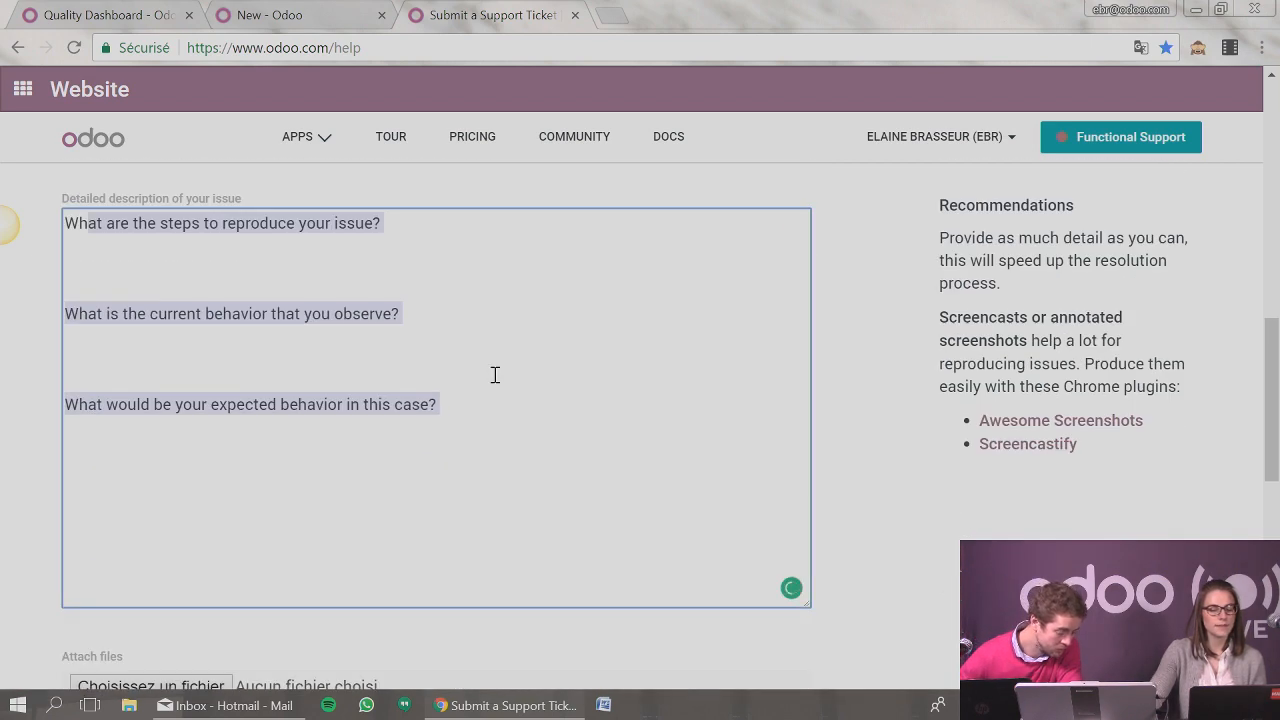
scroll(546, 377, "up", 10)
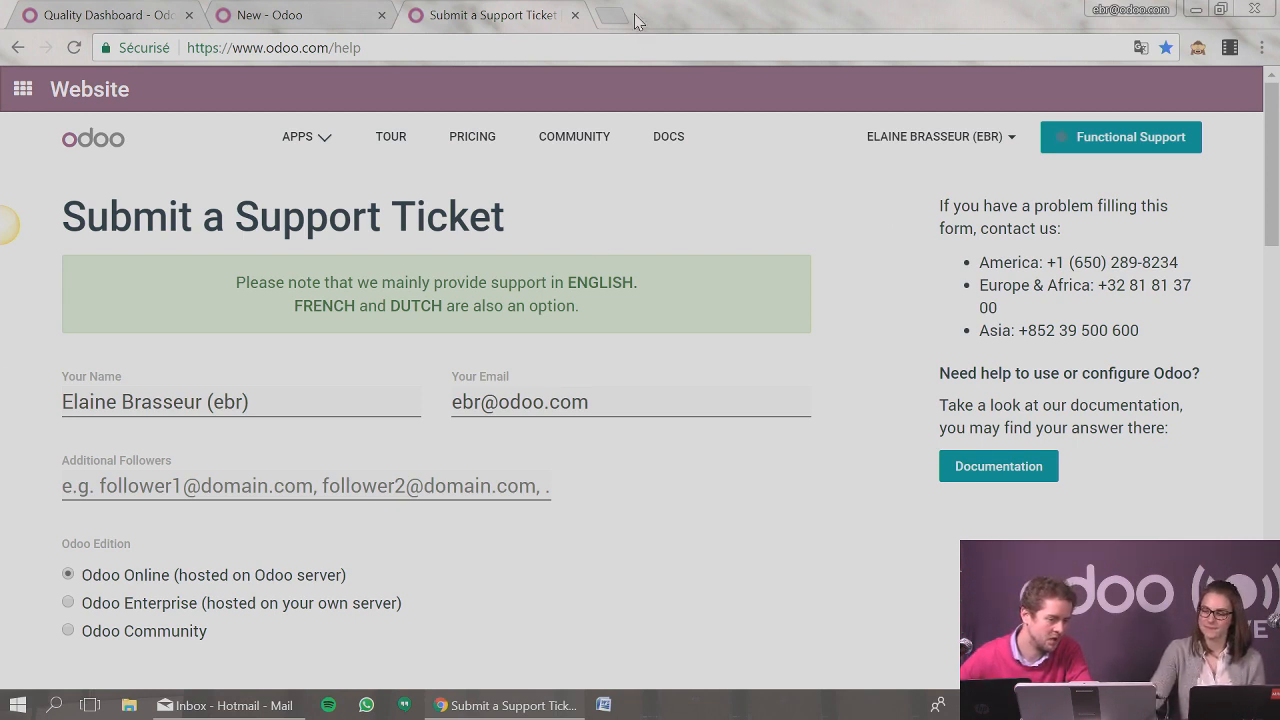
left_click(575, 15)
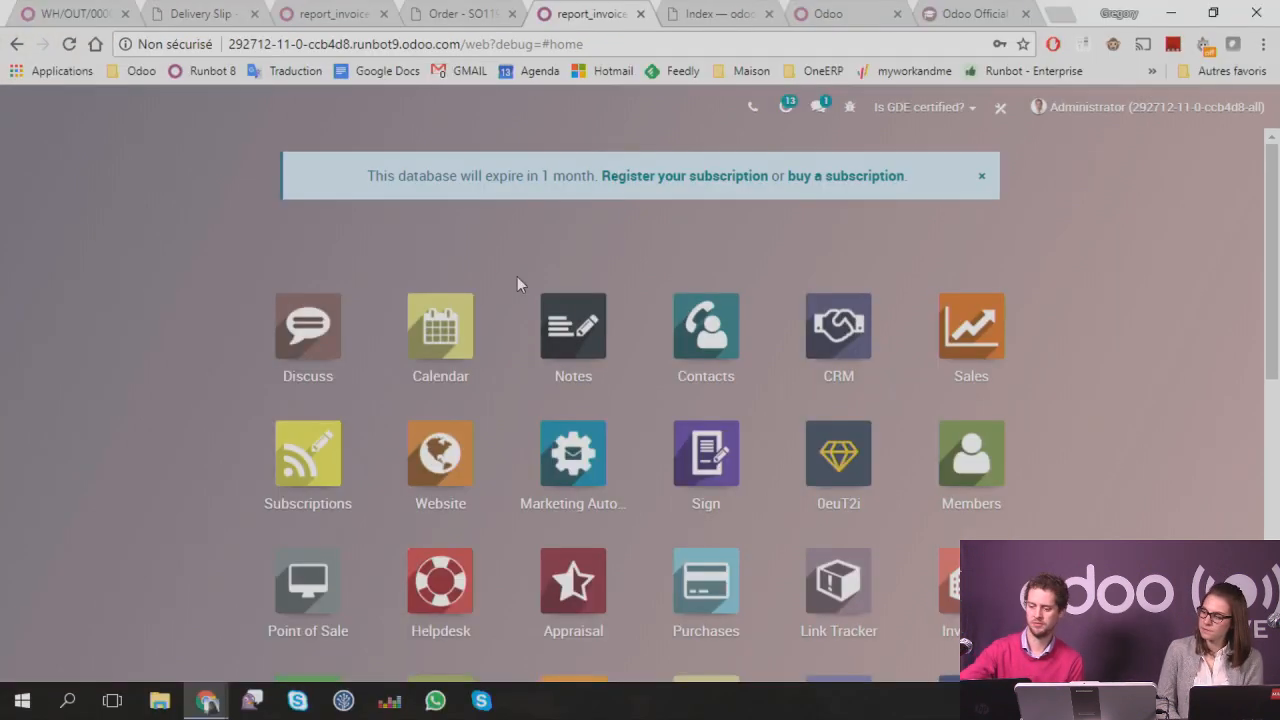
Step: In the Sales settings, set Multiple Sales Prices per Product to prices computed from formulas (discounts, margins, roundings) and save
left_click(960, 335)
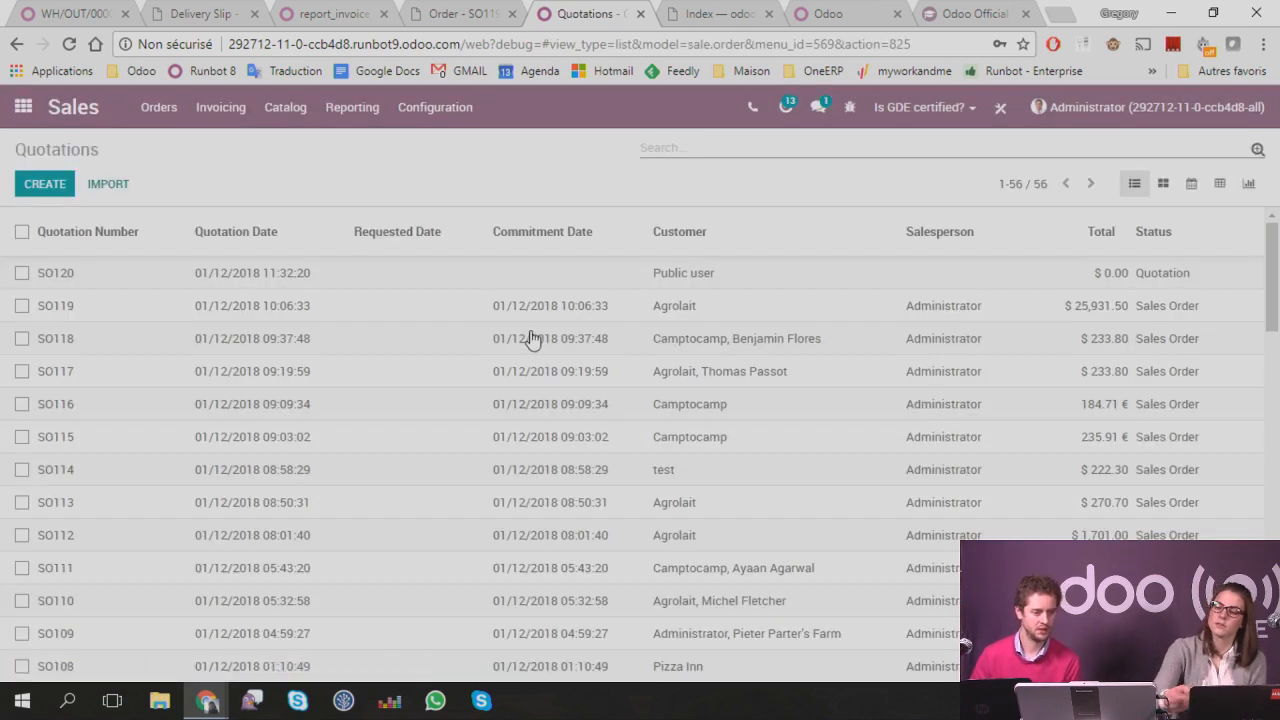
left_click(416, 108)
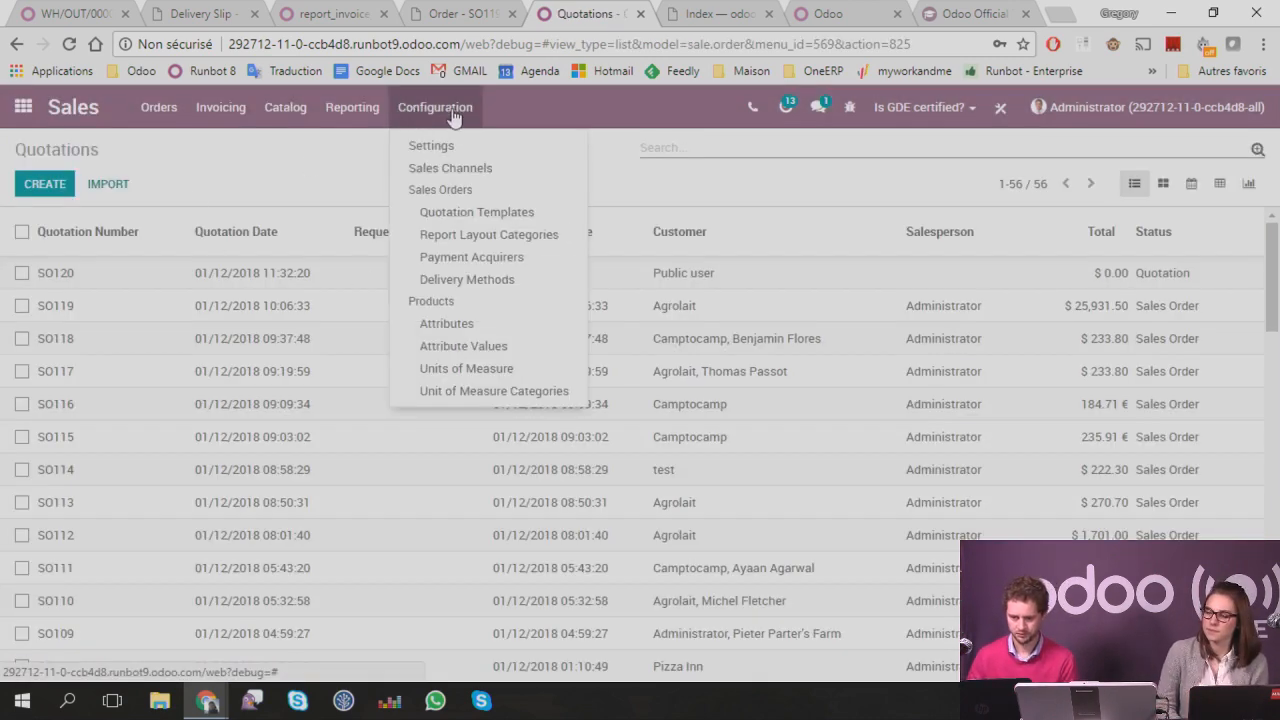
left_click(419, 150)
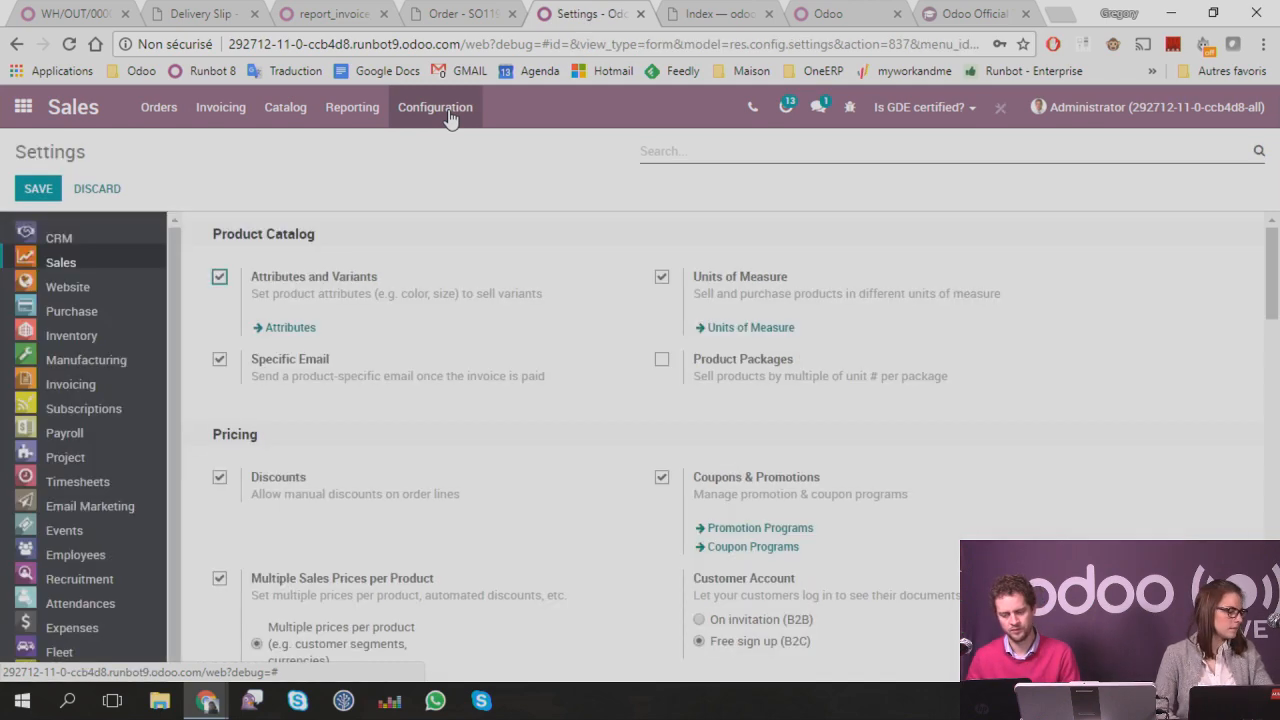
scroll(507, 275, "down", 4)
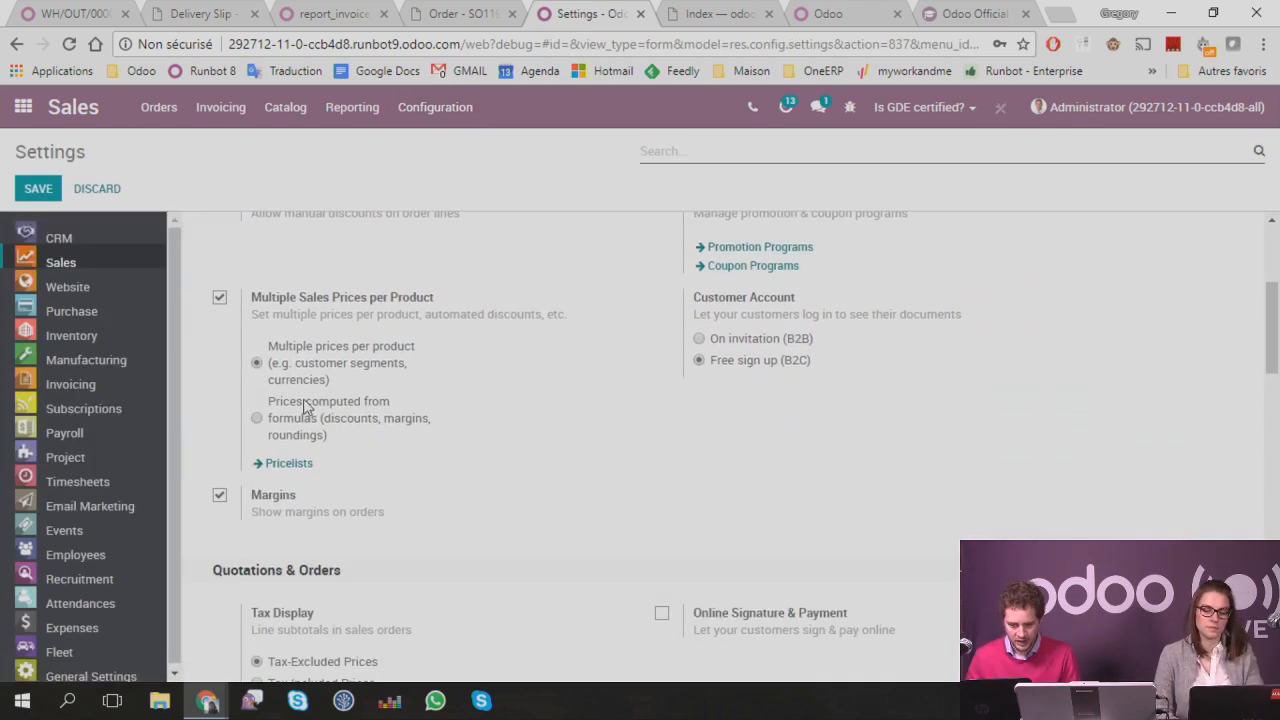
left_click(257, 419)
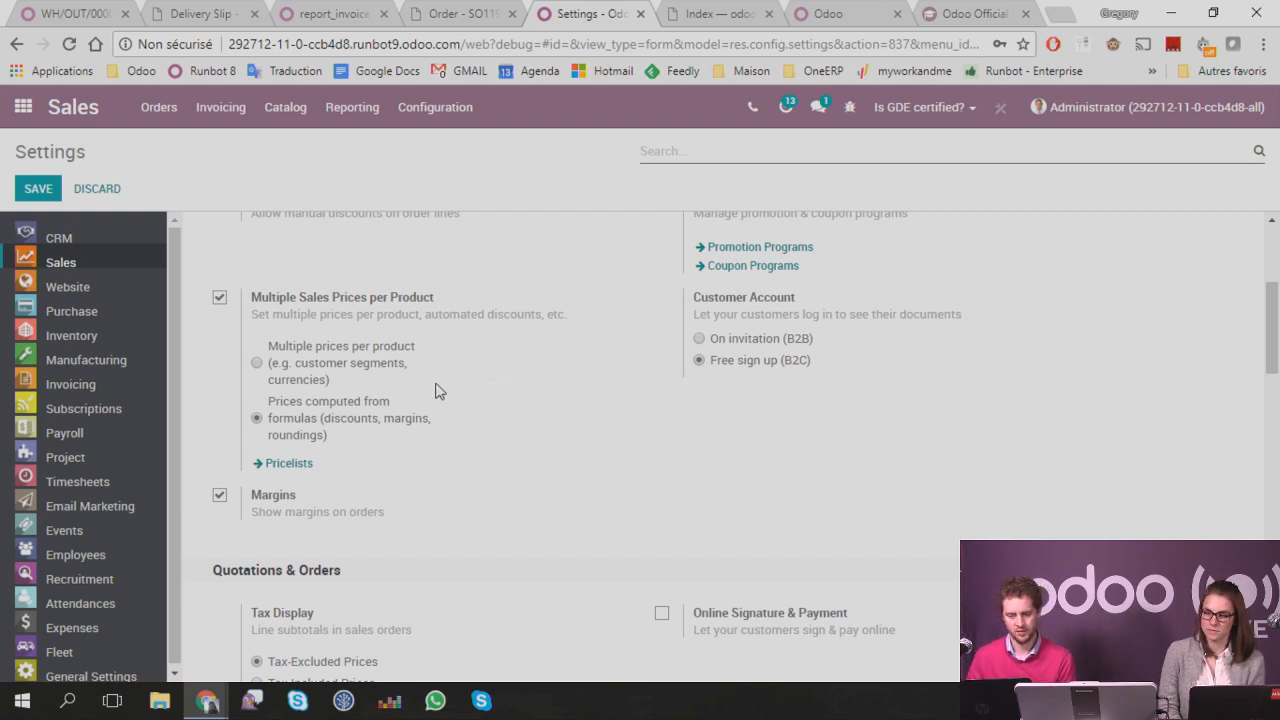
scroll(216, 226, "up", 3)
left_click(38, 189)
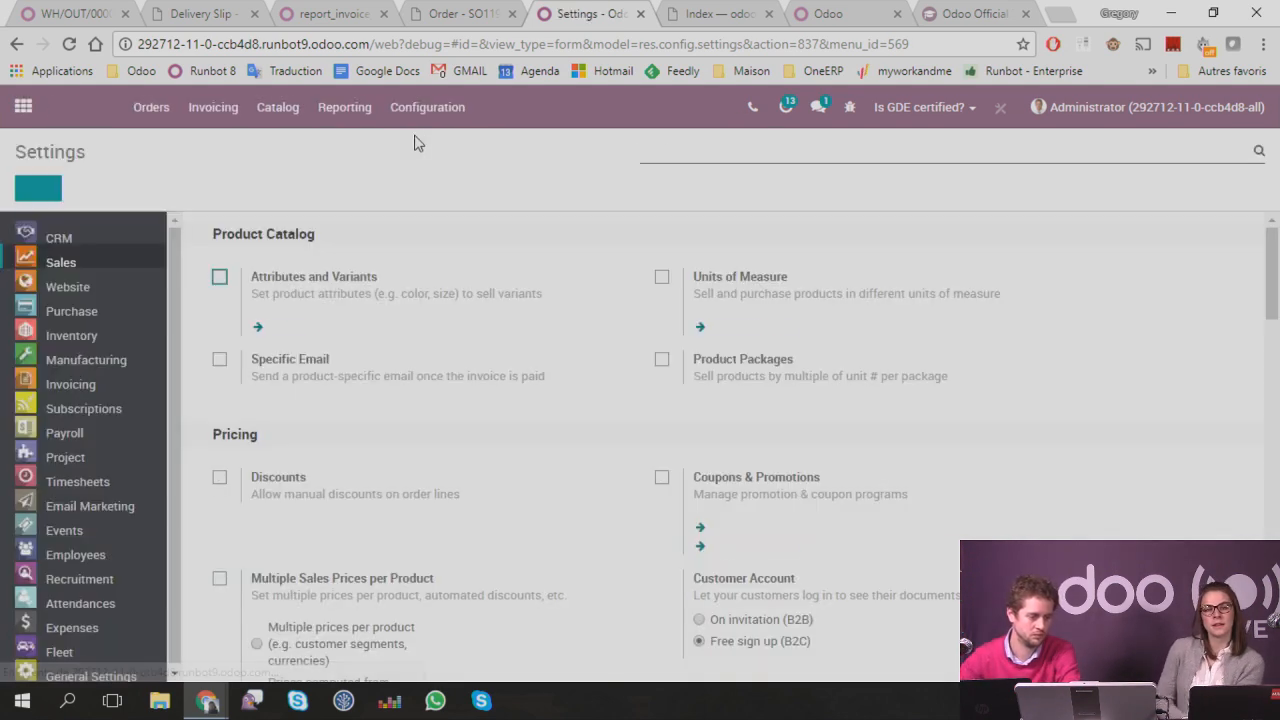
Step: Create a Sales pricelist named B2B with the discount policy Show public price & discount to the customer
left_click(429, 122)
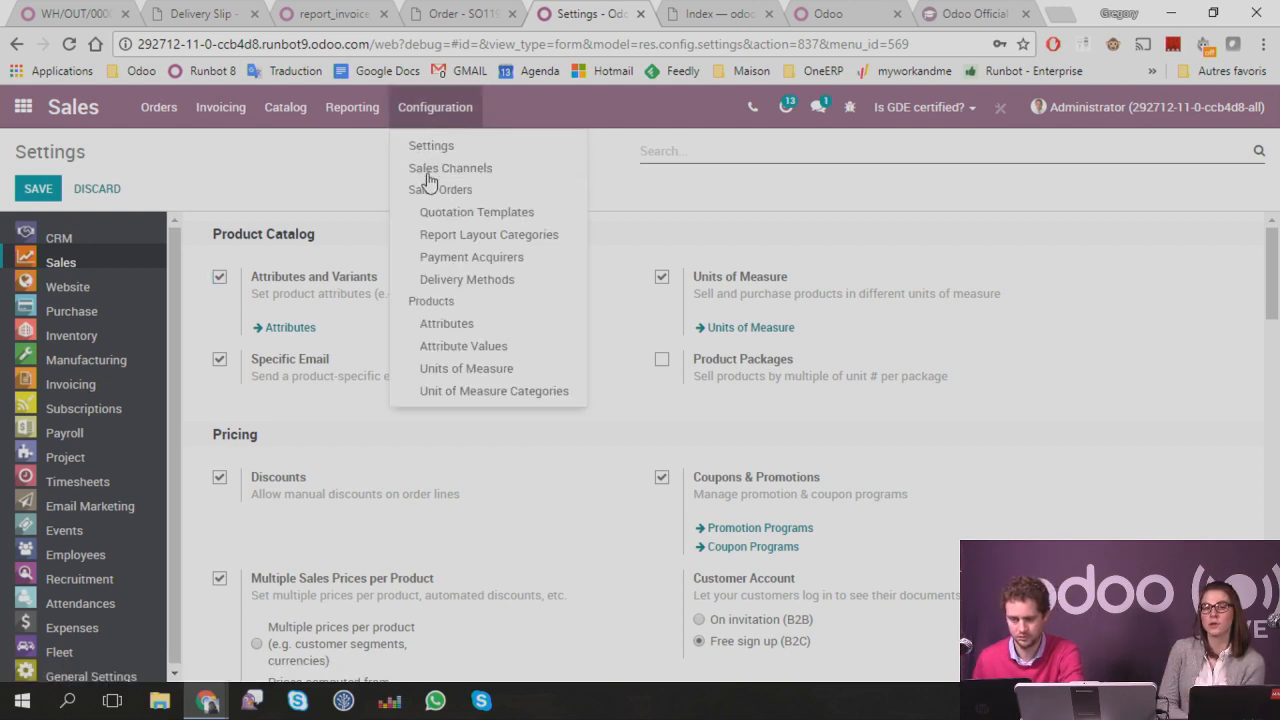
mouse_move(373, 104)
mouse_move(298, 112)
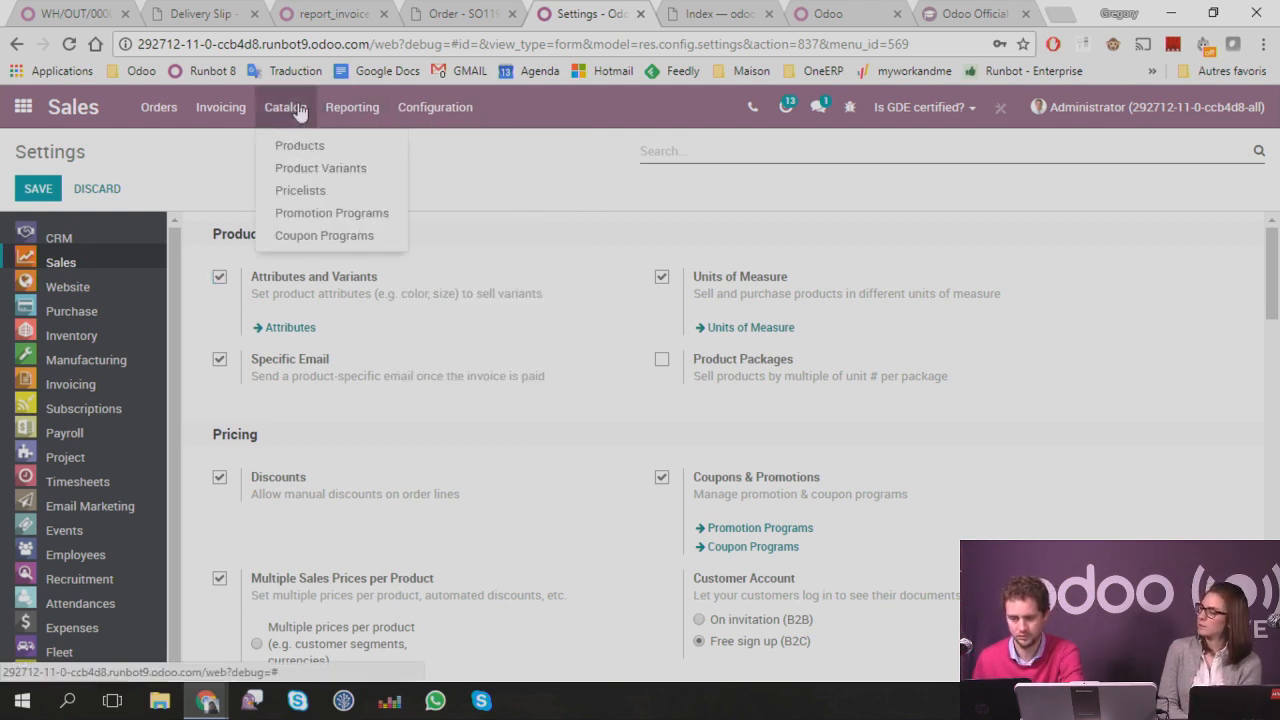
left_click(302, 192)
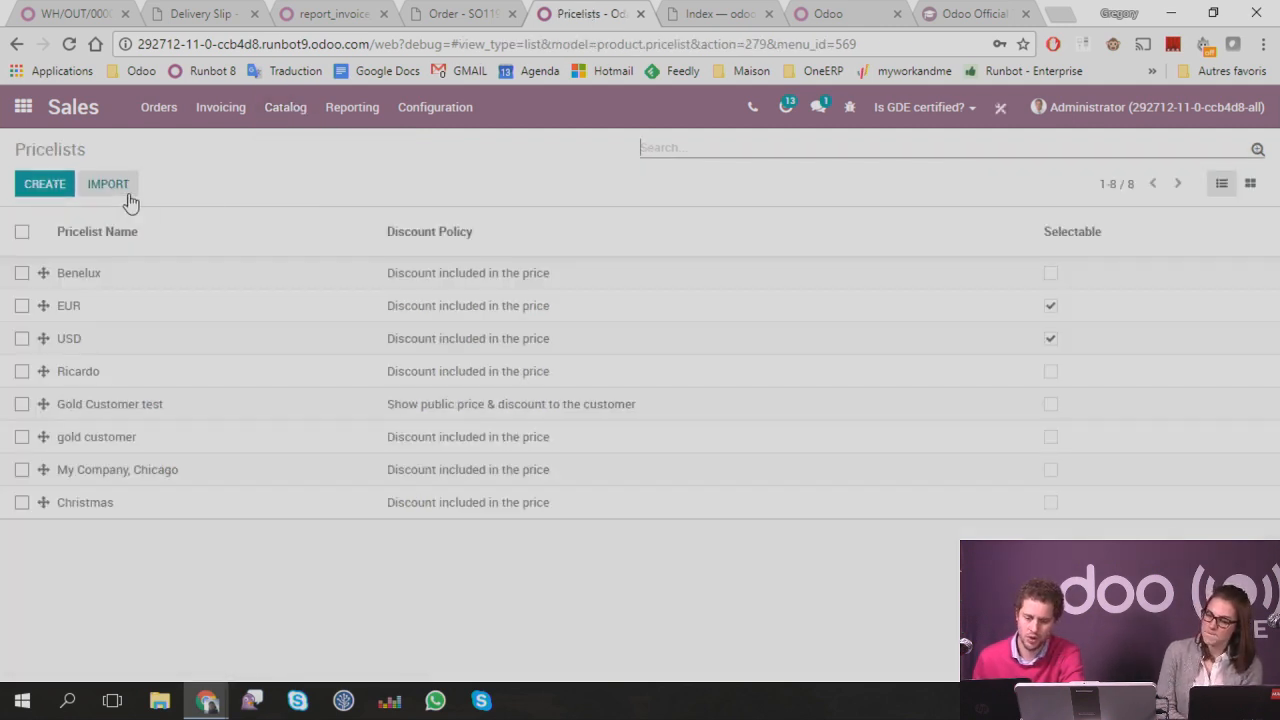
left_click(64, 183)
type("B2B")
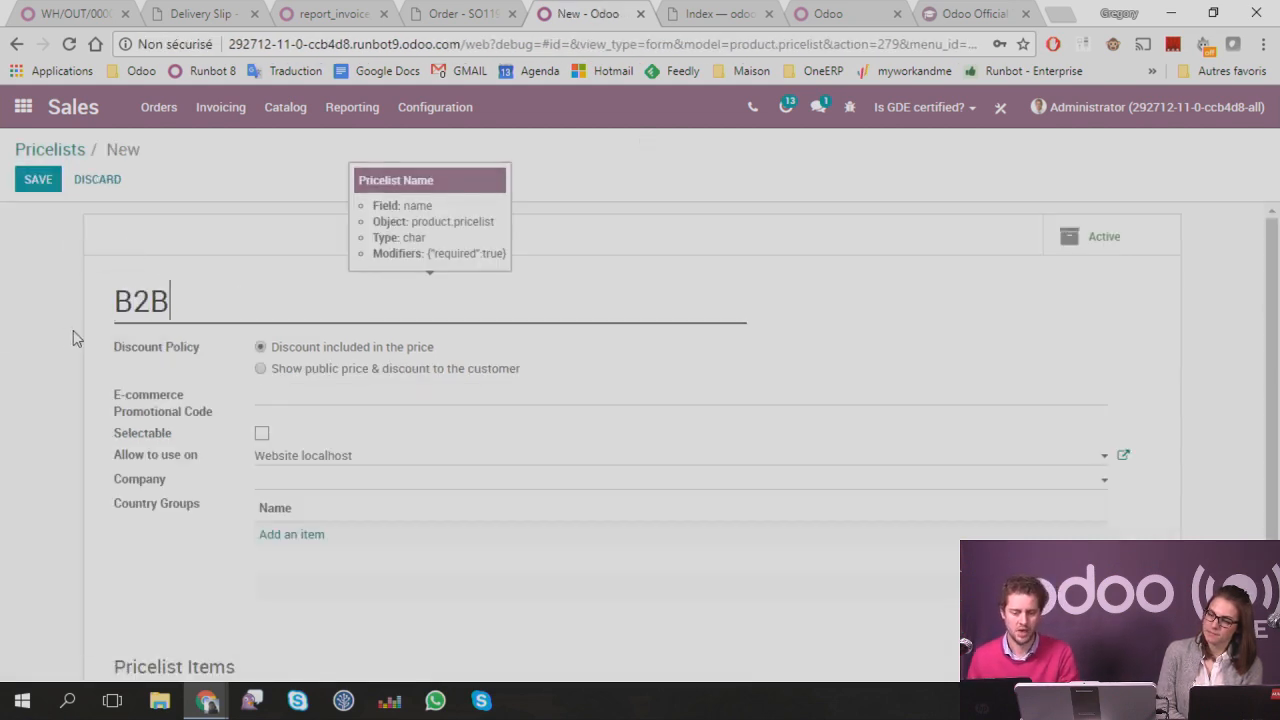
scroll(72, 337, "down", 1)
scroll(29, 323, "up", 1)
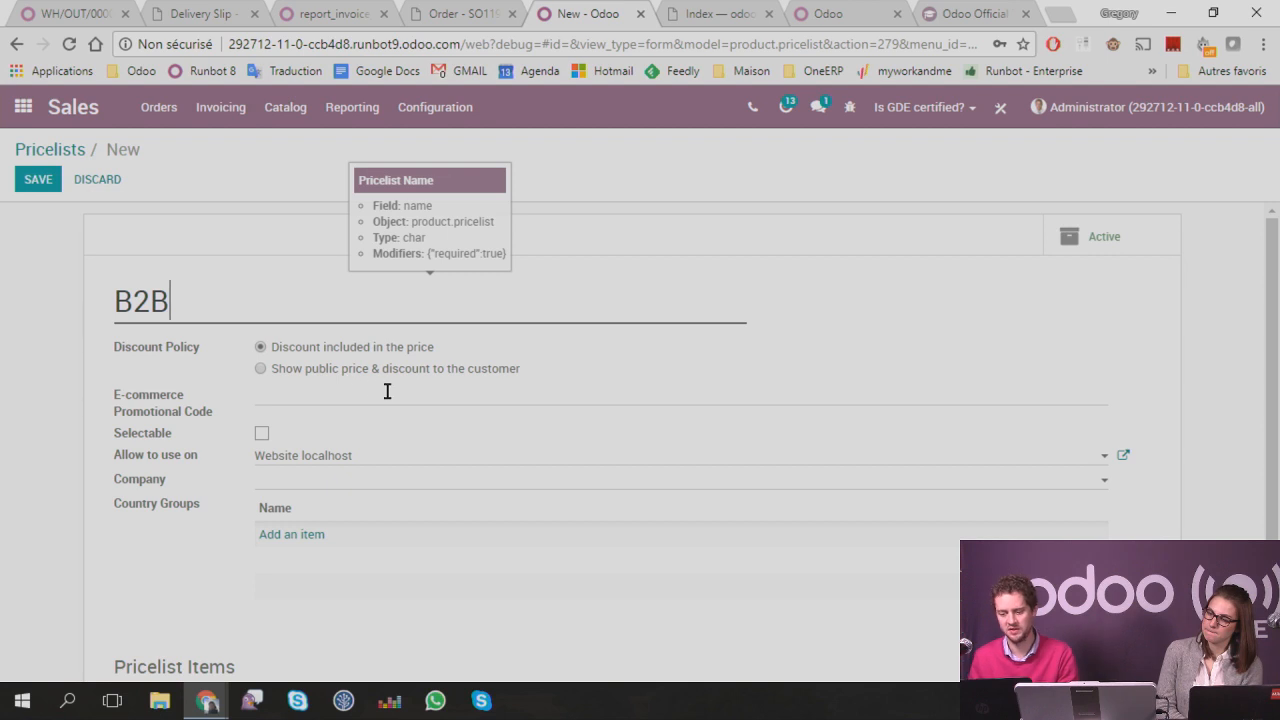
left_click(434, 372)
Step: Add a pricelist item to B2B that applies to the product [E-COM07] iPad Mini
scroll(29, 451, "down", 2)
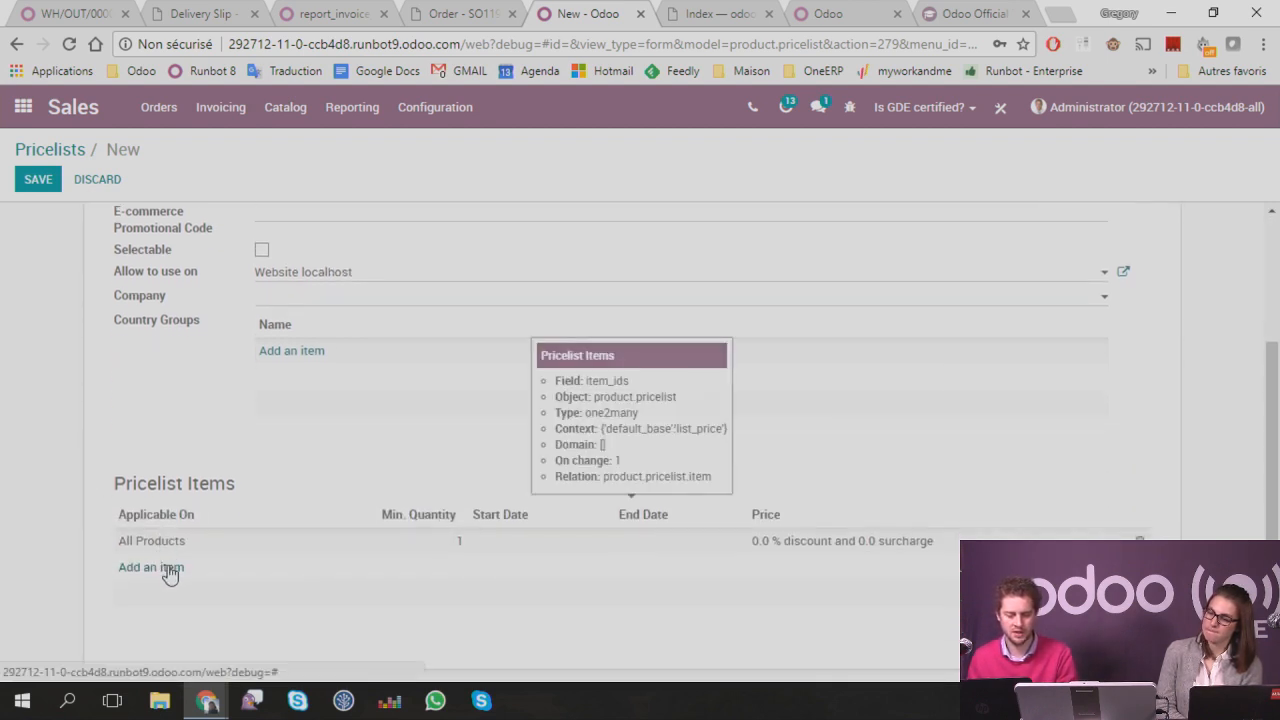
left_click(166, 568)
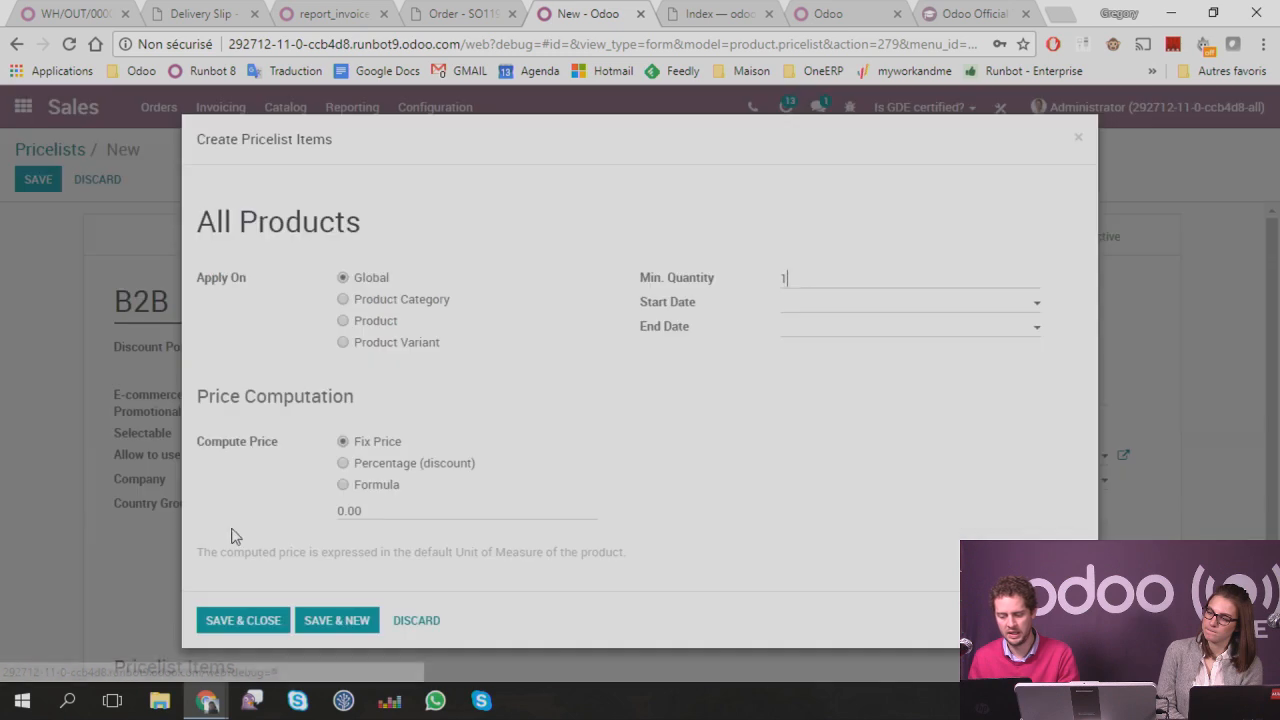
left_click(386, 324)
left_click(372, 370)
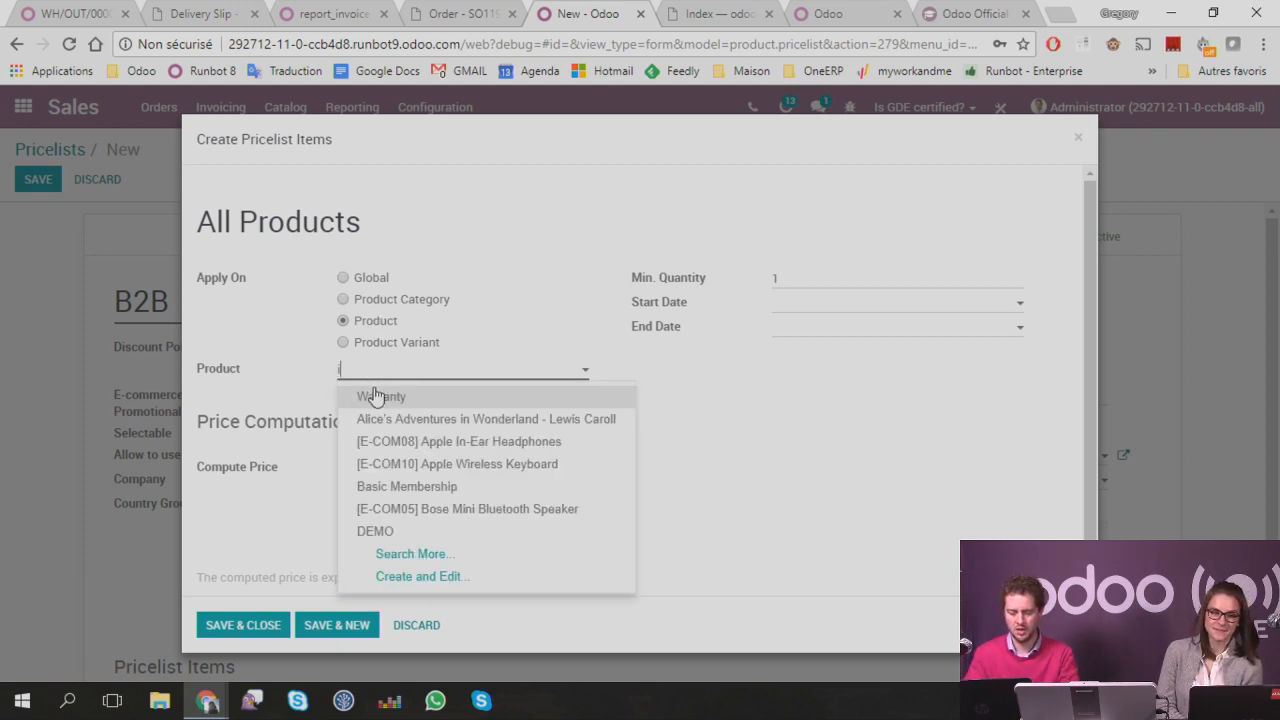
left_click(375, 396)
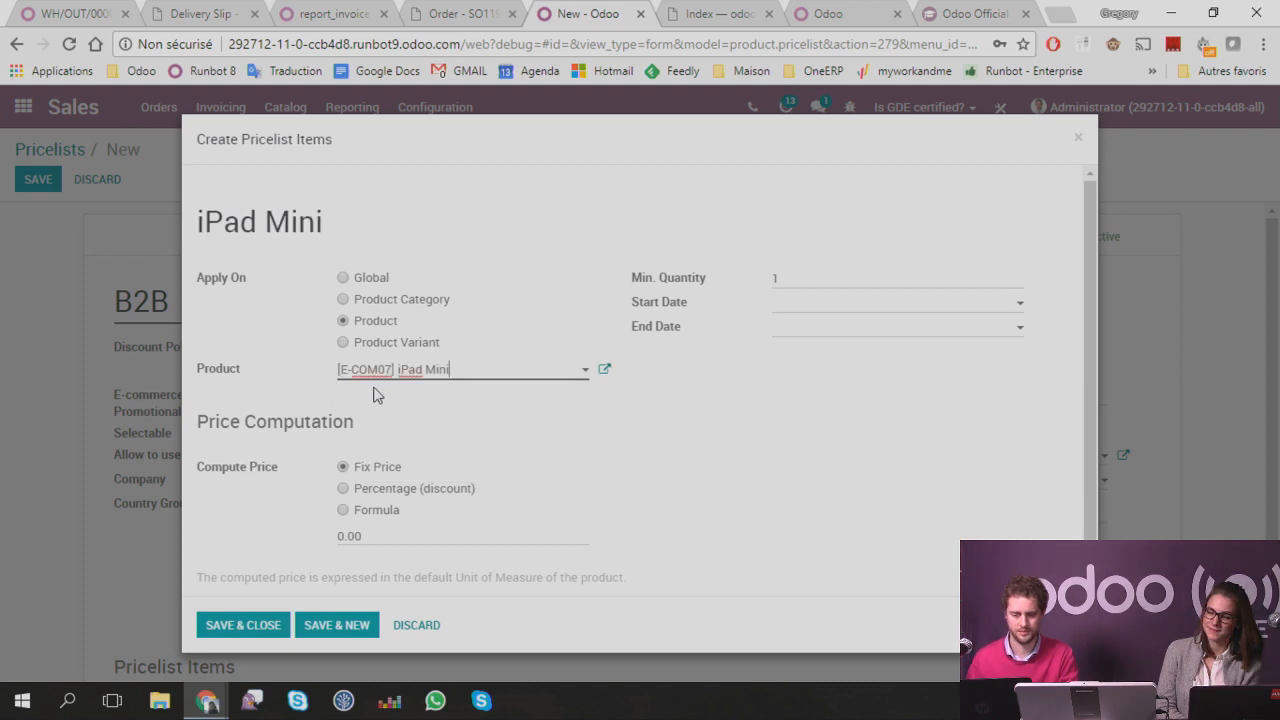
Step: Set a fixed price of 80 for the iPad Mini item
scroll(400, 410, "down", 1)
left_click_drag(390, 514, 320, 519)
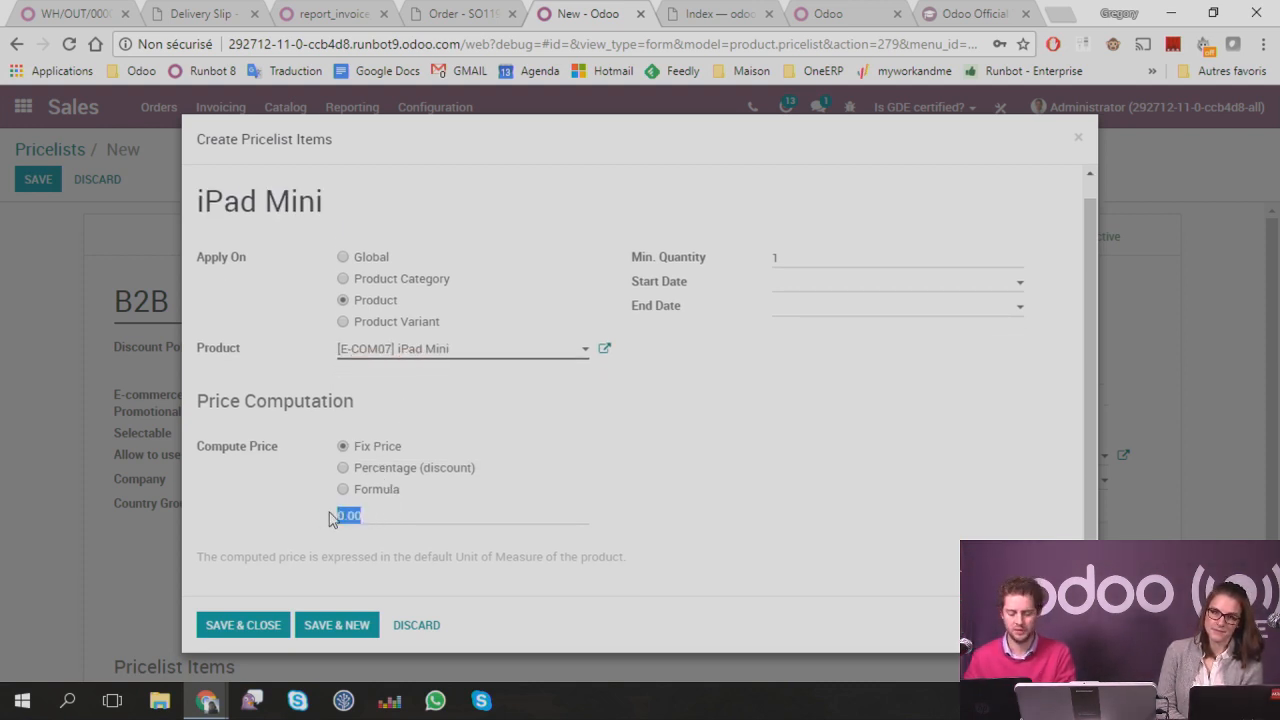
type("80")
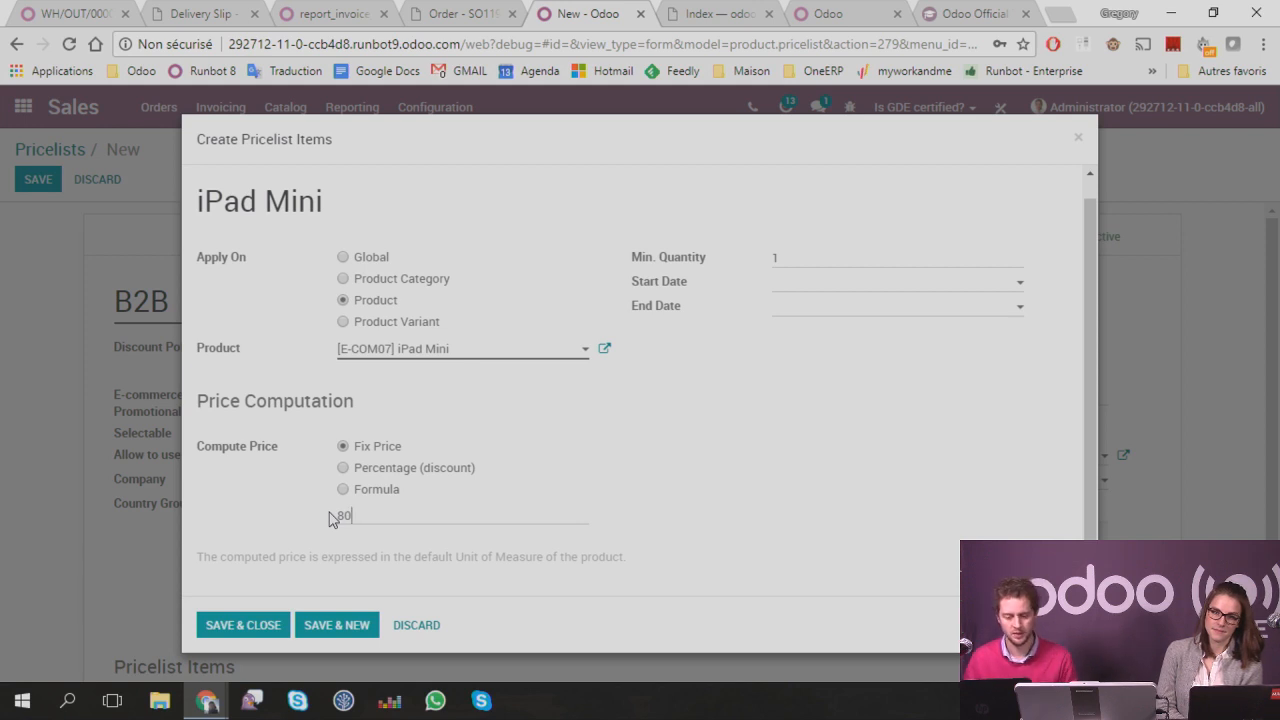
Step: Switch the iPad Mini item's price computation to a percentage discount of 10%
left_click(380, 470)
left_click_drag(389, 514, 268, 512)
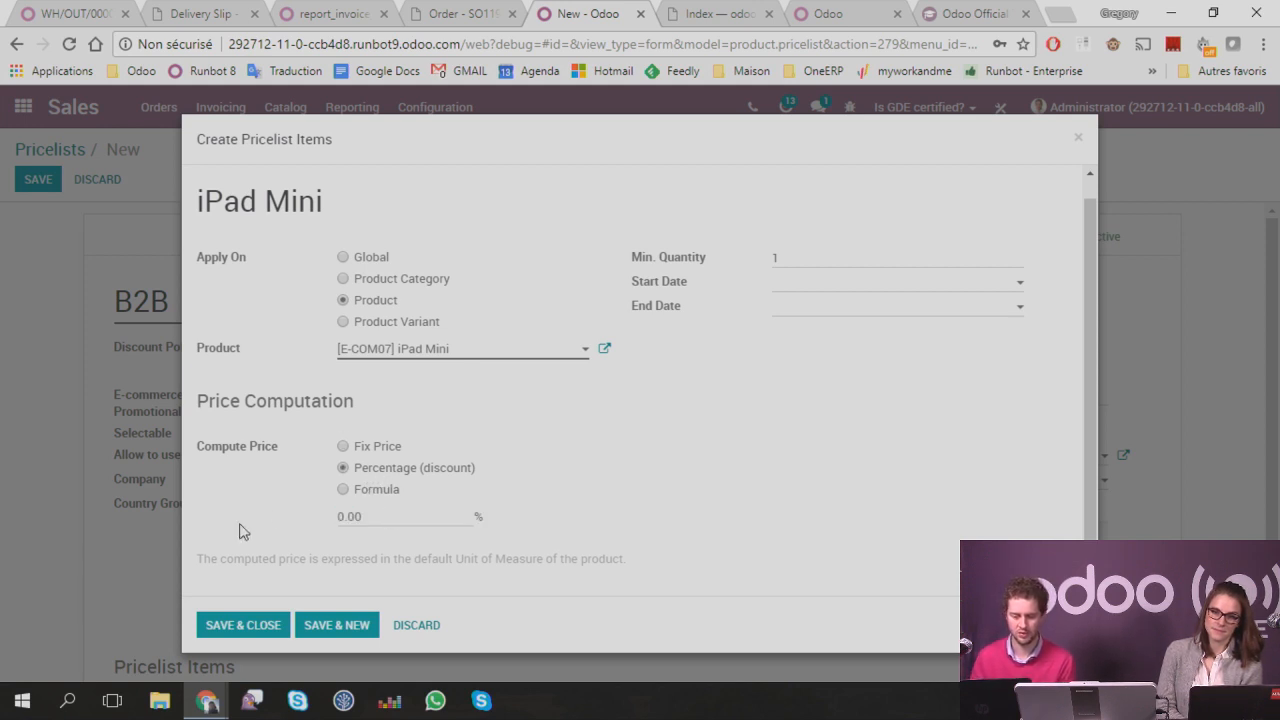
left_click_drag(373, 514, 199, 510)
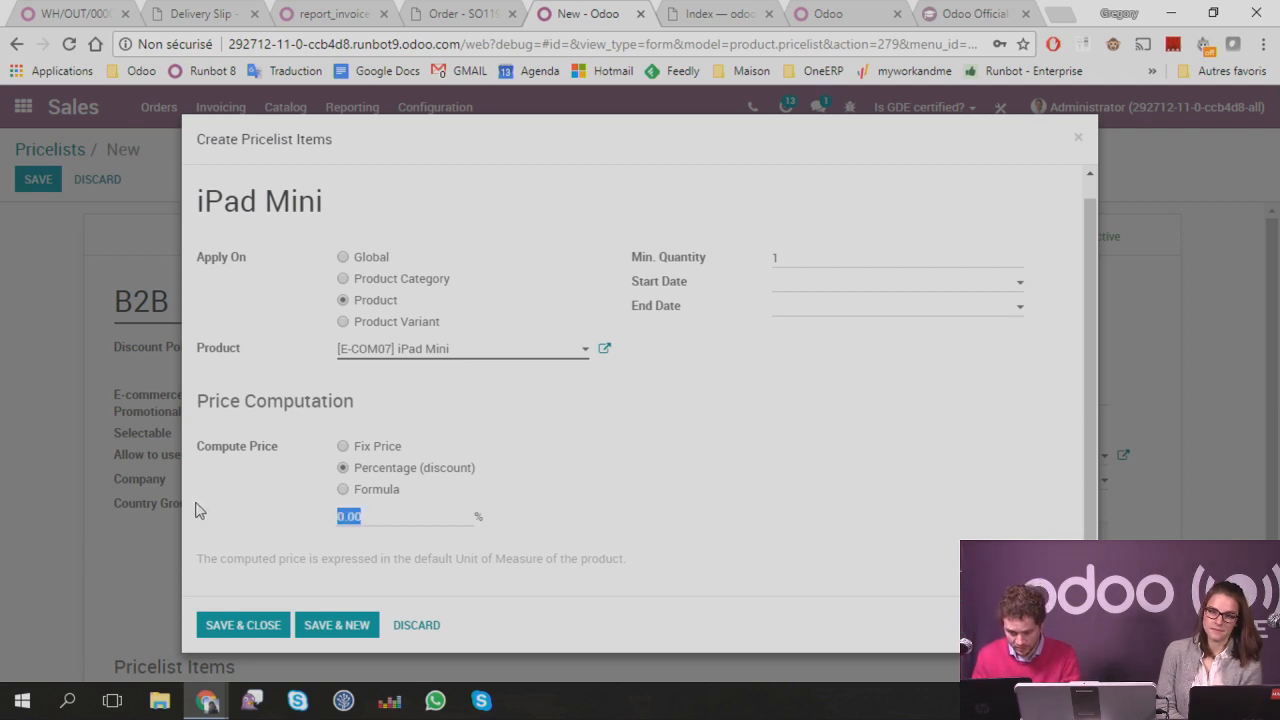
type("10")
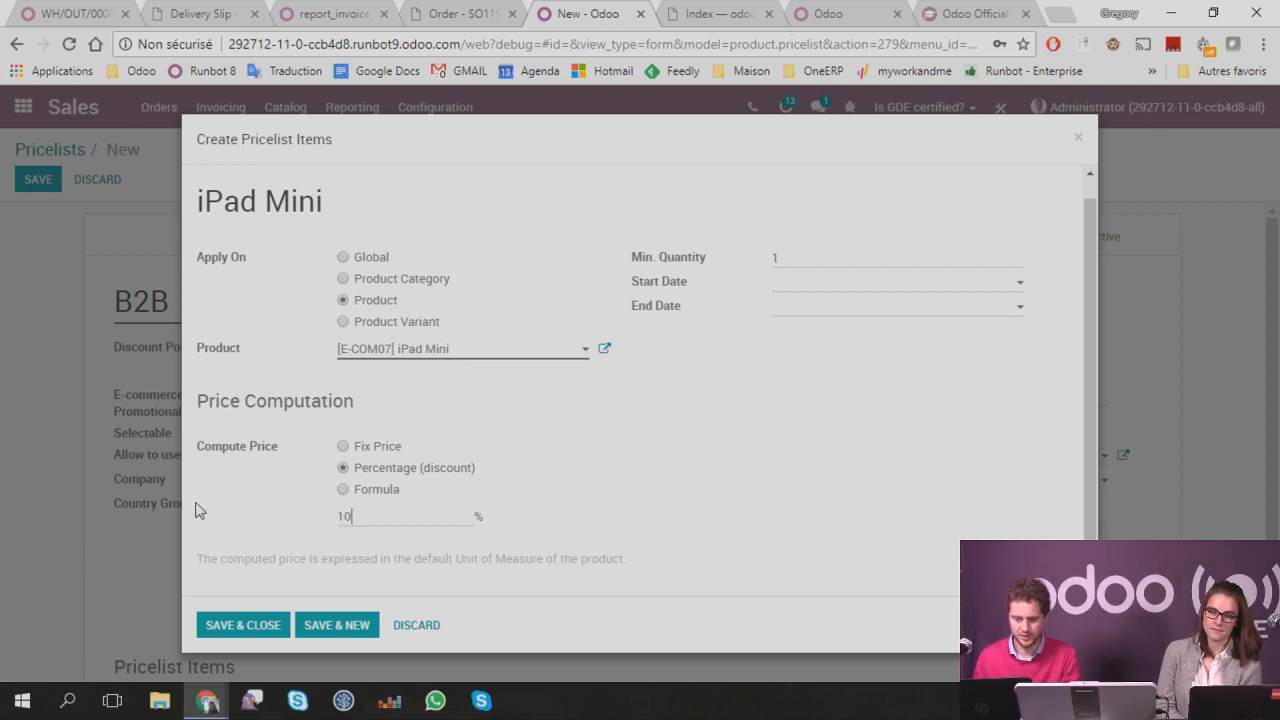
Step: Compute the iPad Mini price by formula, try basing it on Other Pricelist, and look through the available pricelists
left_click(343, 489)
scroll(519, 501, "down", 1)
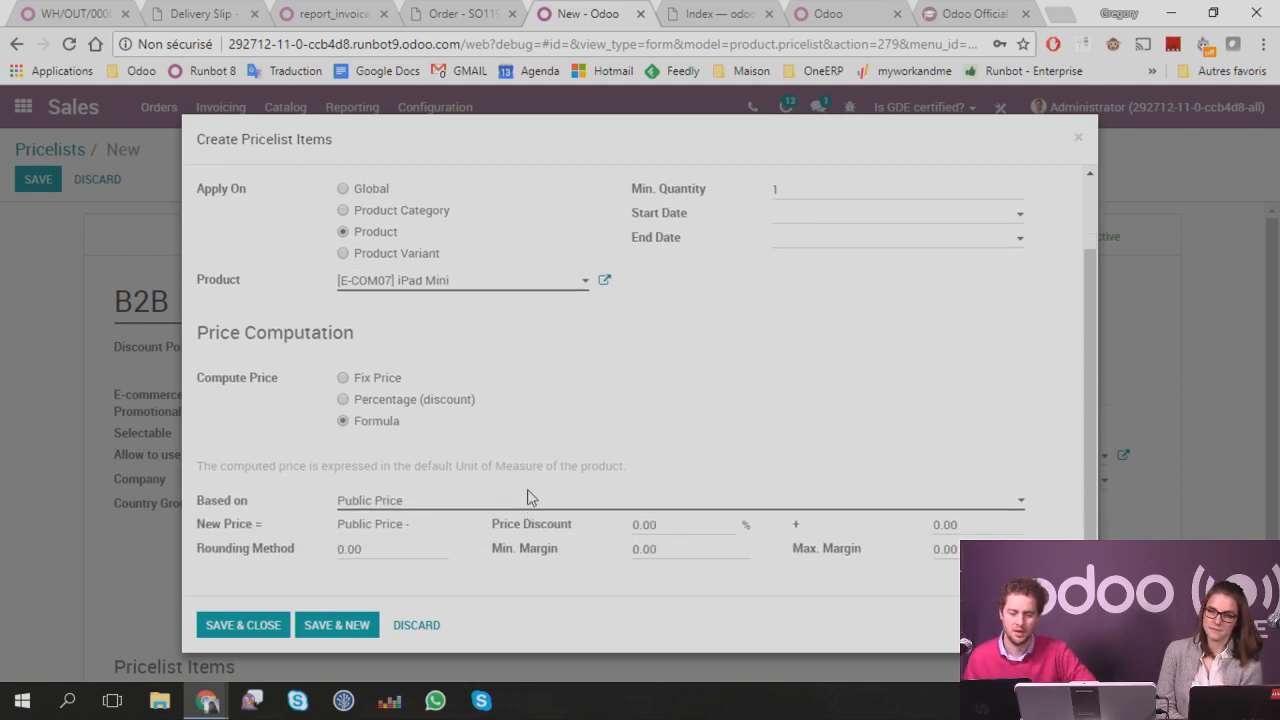
left_click(434, 503)
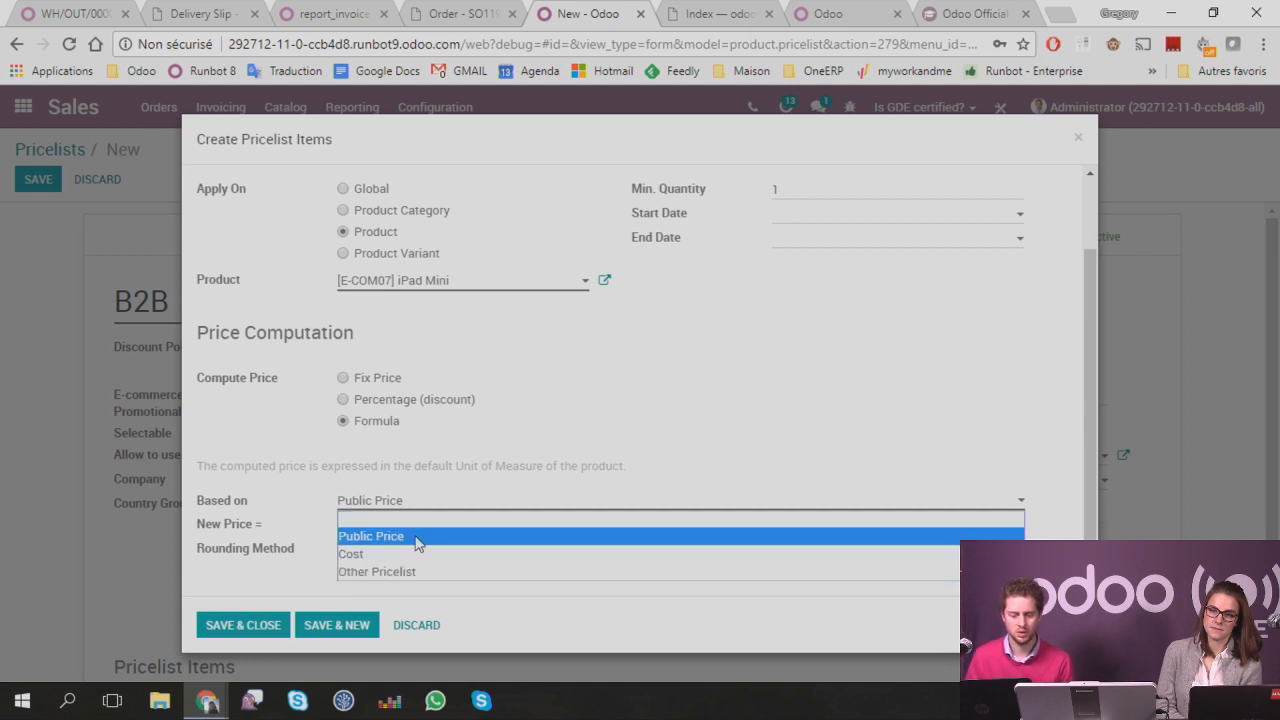
left_click(392, 569)
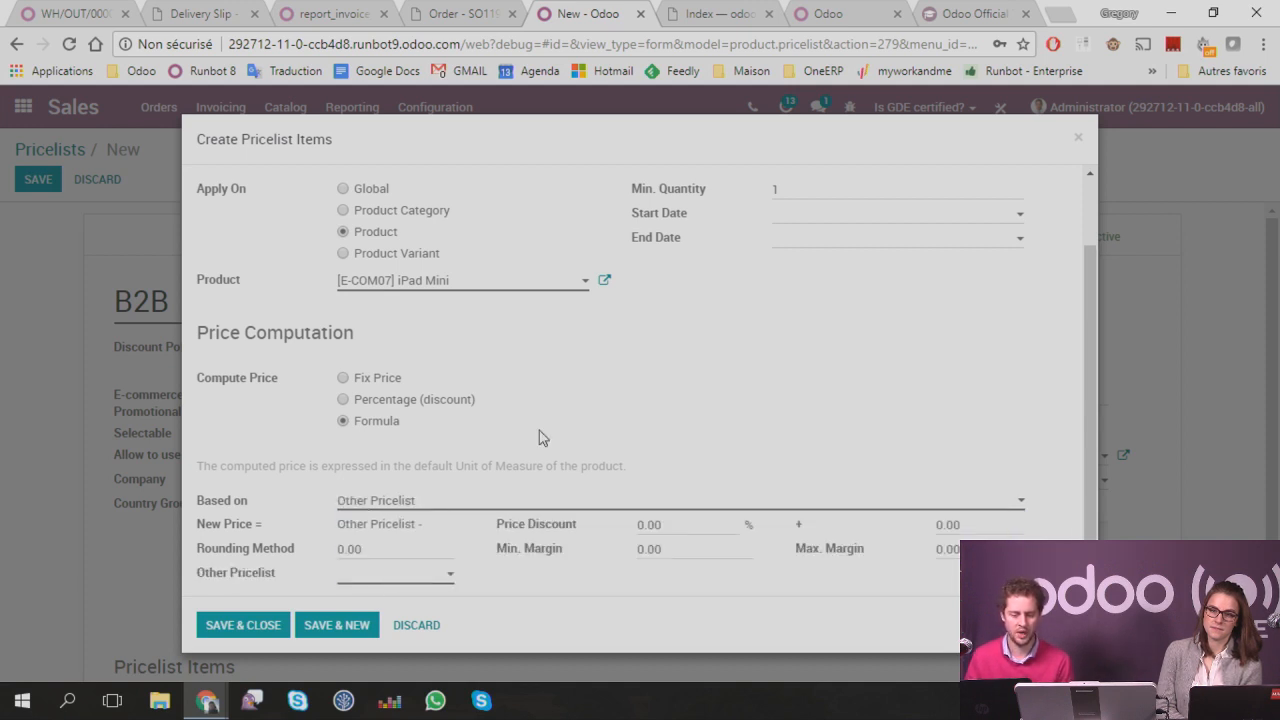
scroll(443, 514, "down", 1)
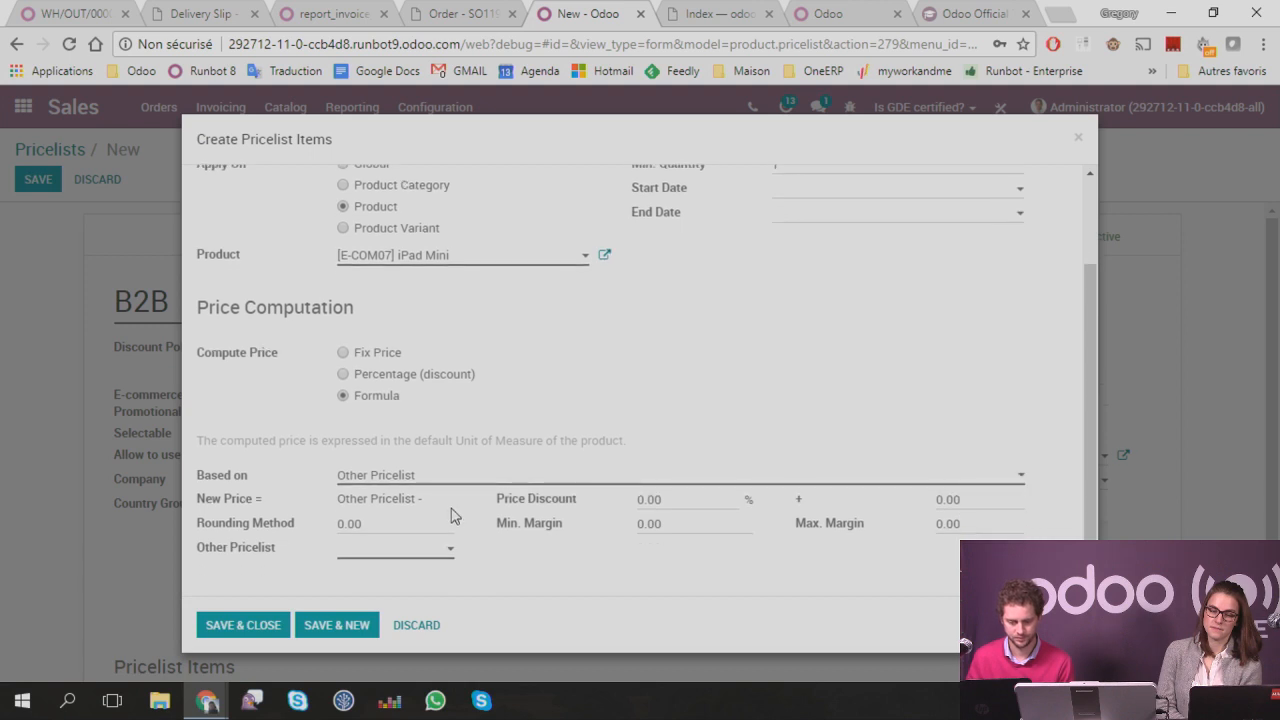
left_click(400, 558)
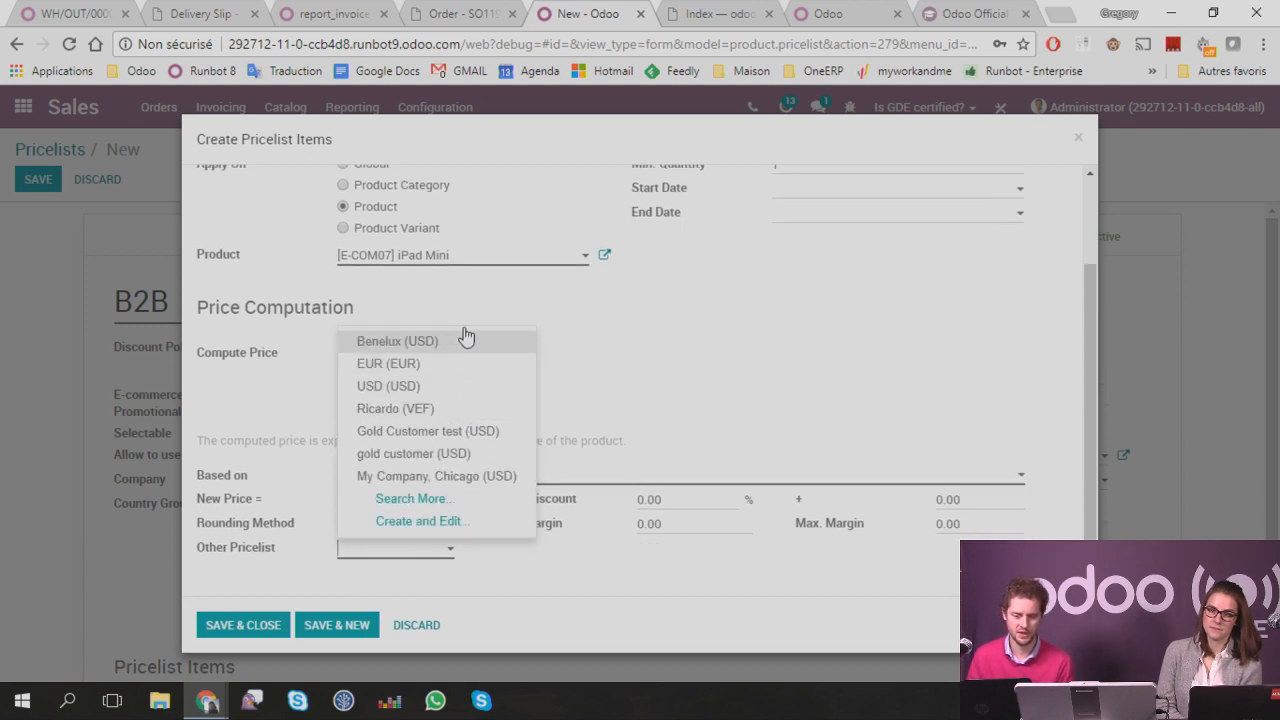
left_click(737, 399)
Step: Base the formula on Public Price with a 10% discount and a surcharge of -5, and save both the item and the pricelist
left_click(500, 478)
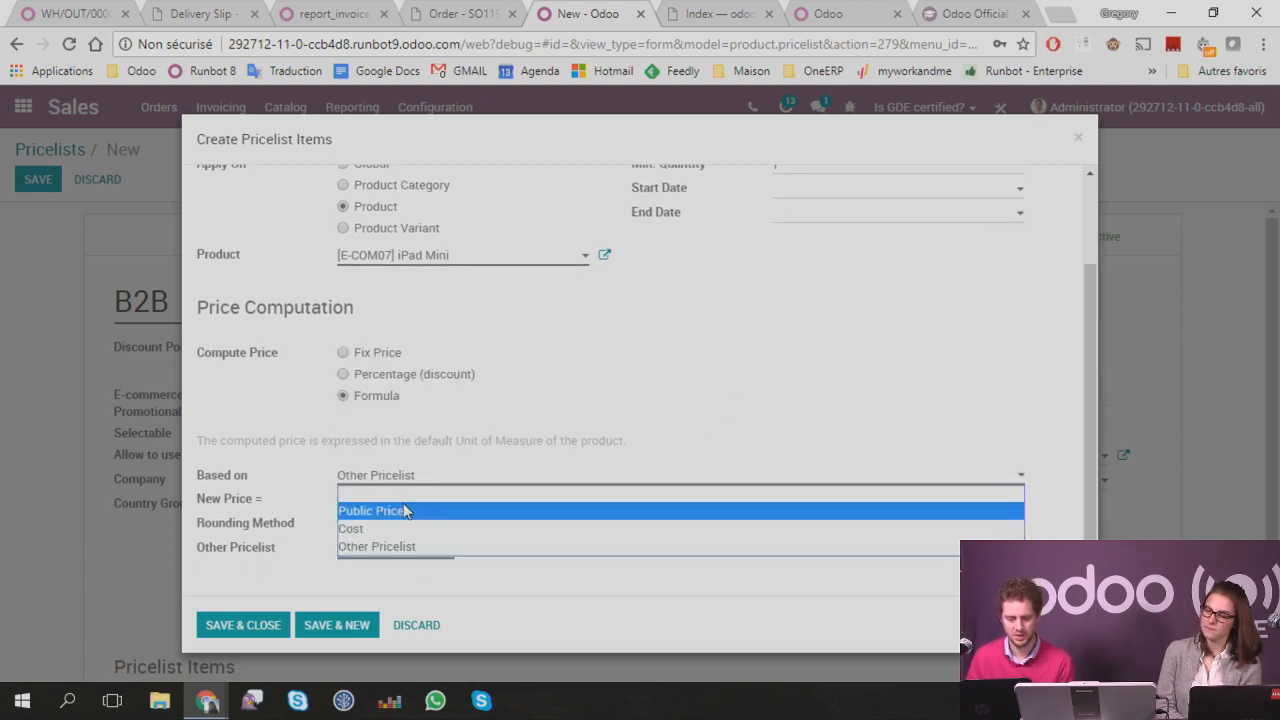
left_click(400, 509)
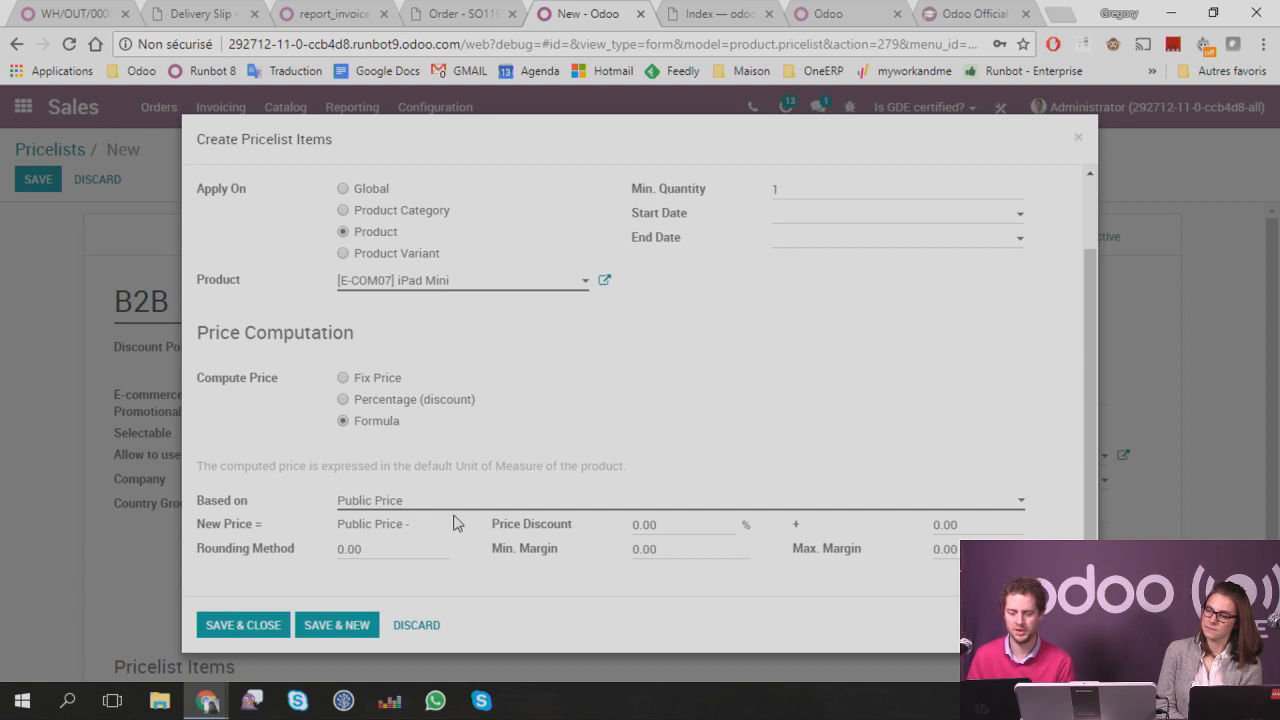
left_click(641, 518)
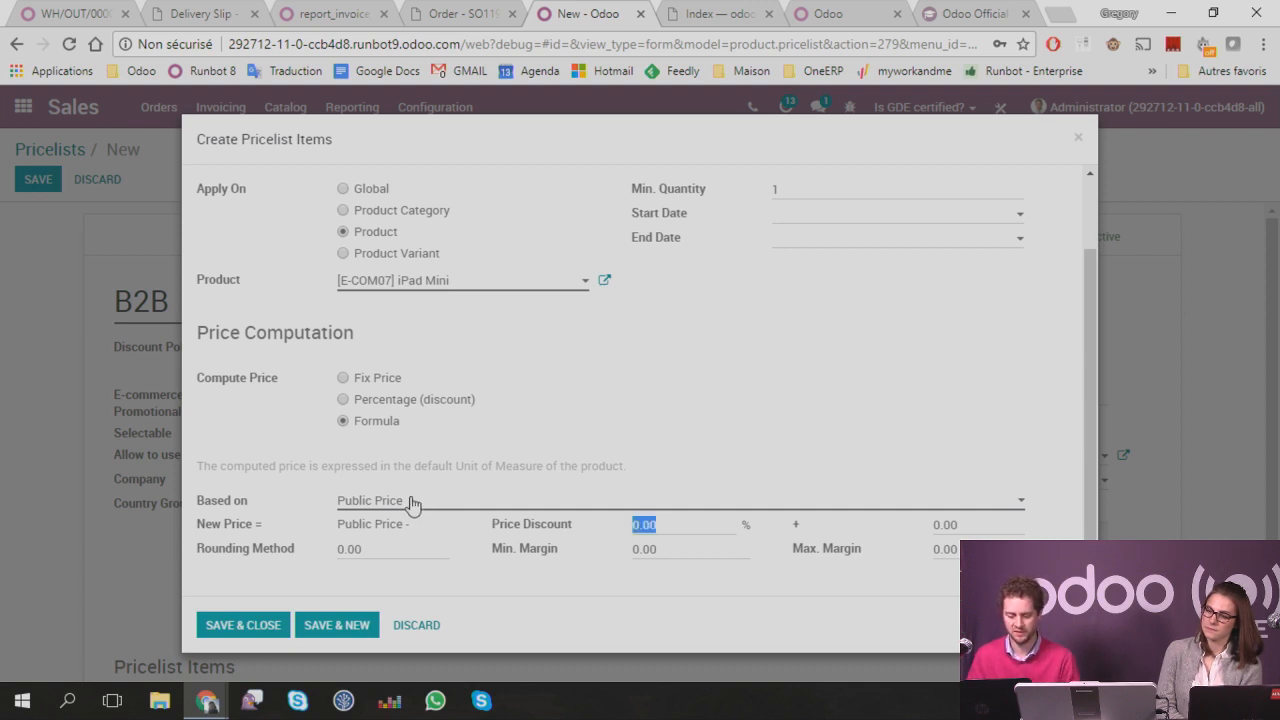
type("10")
left_click(955, 524)
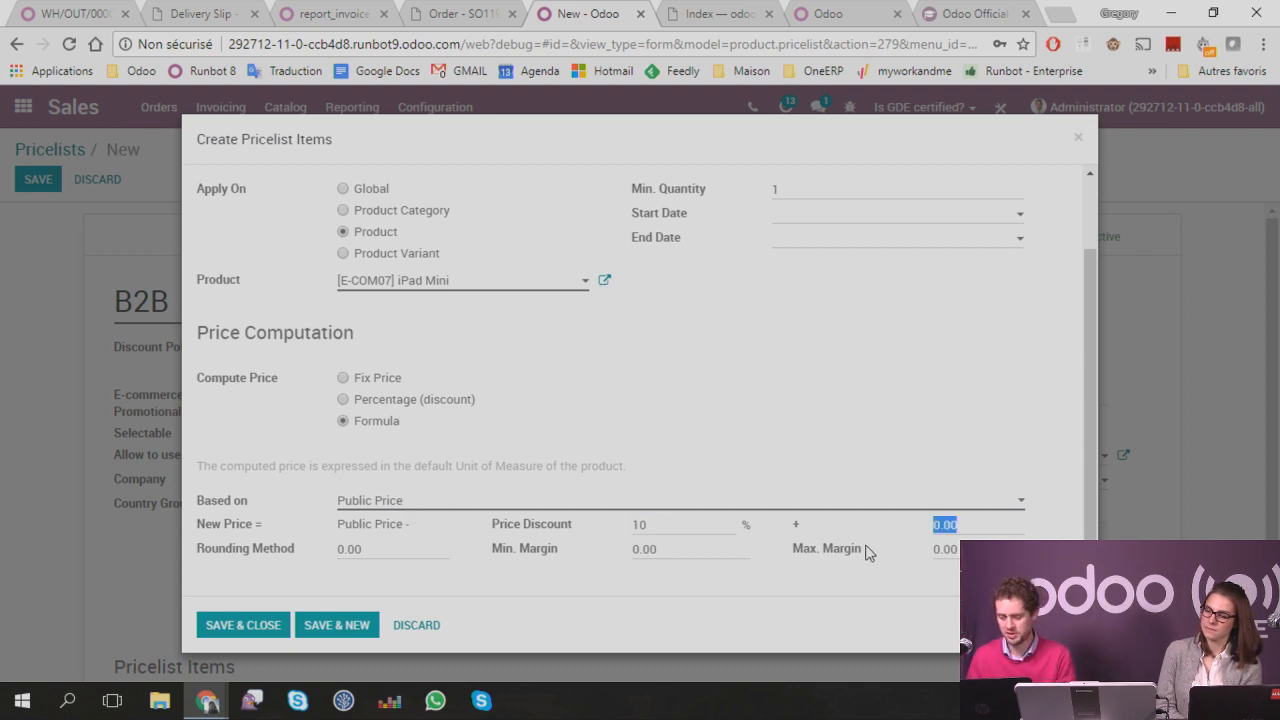
type("-5")
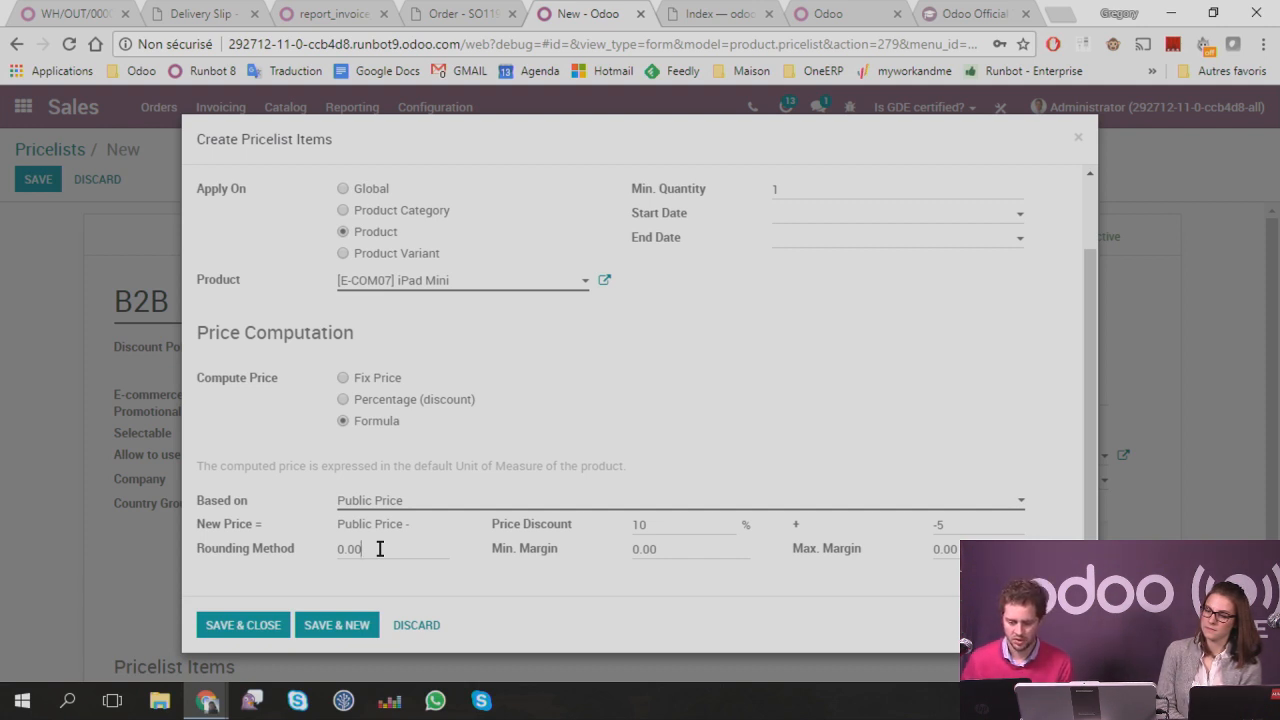
left_click(280, 628)
left_click(37, 182)
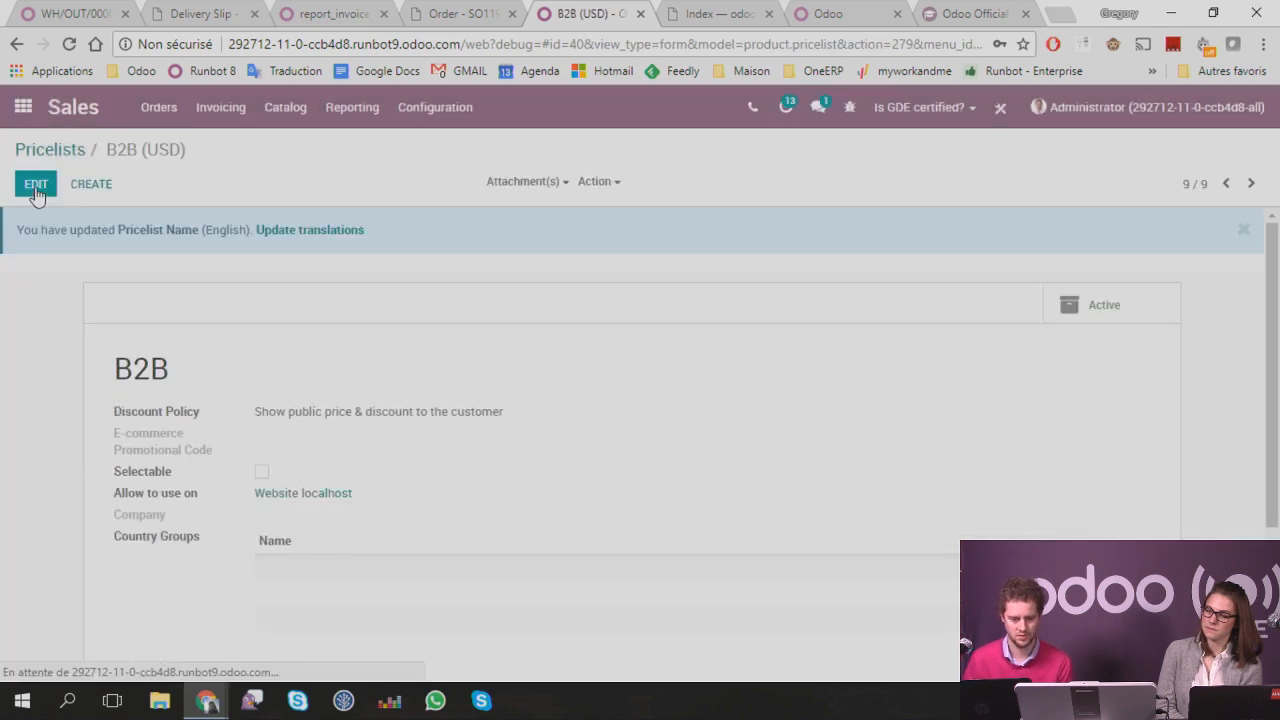
Step: Duplicate the B2B pricelist and name the copy "B2B For my prefered customers"
left_click(603, 187)
left_click(631, 232)
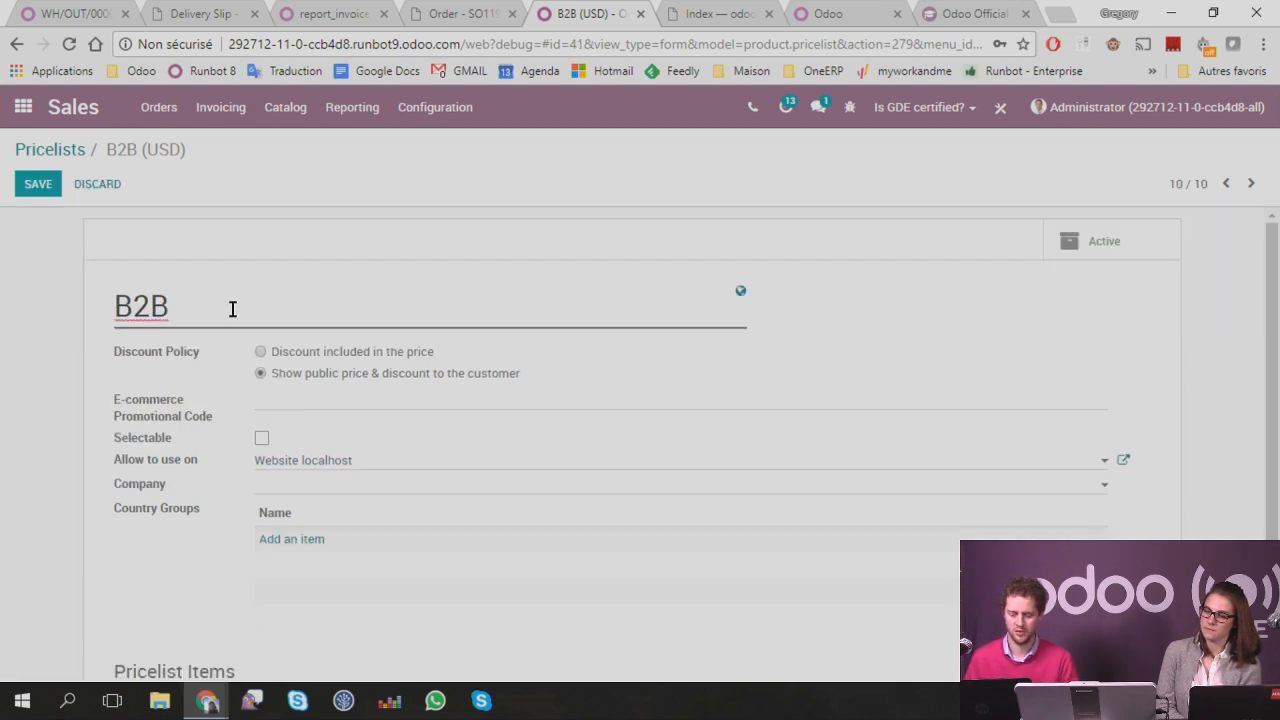
type("For my")
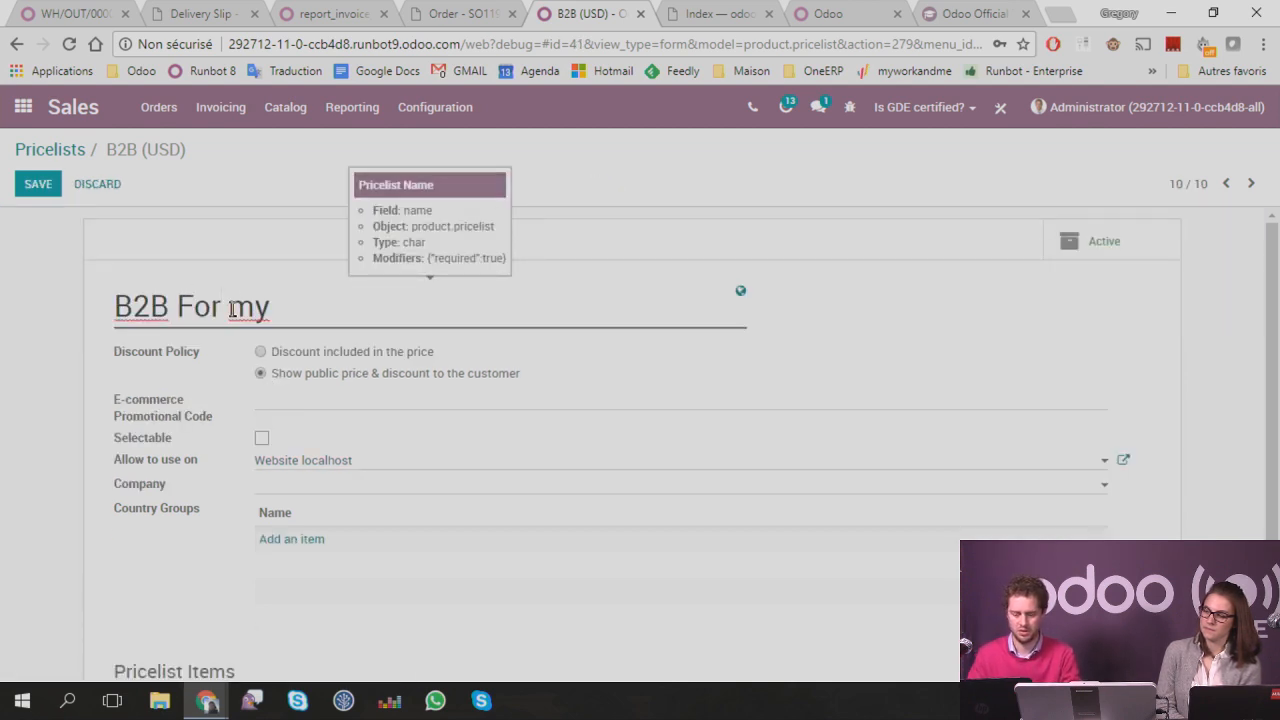
type(" prefere")
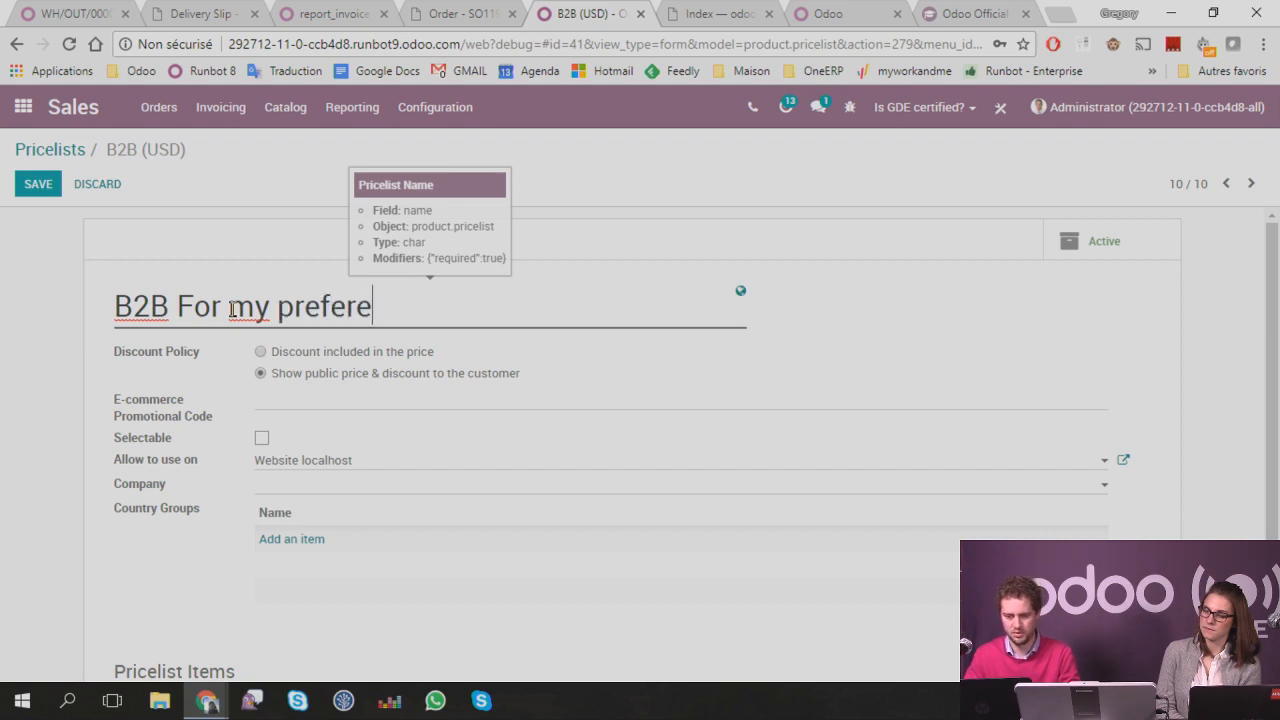
type("d customers")
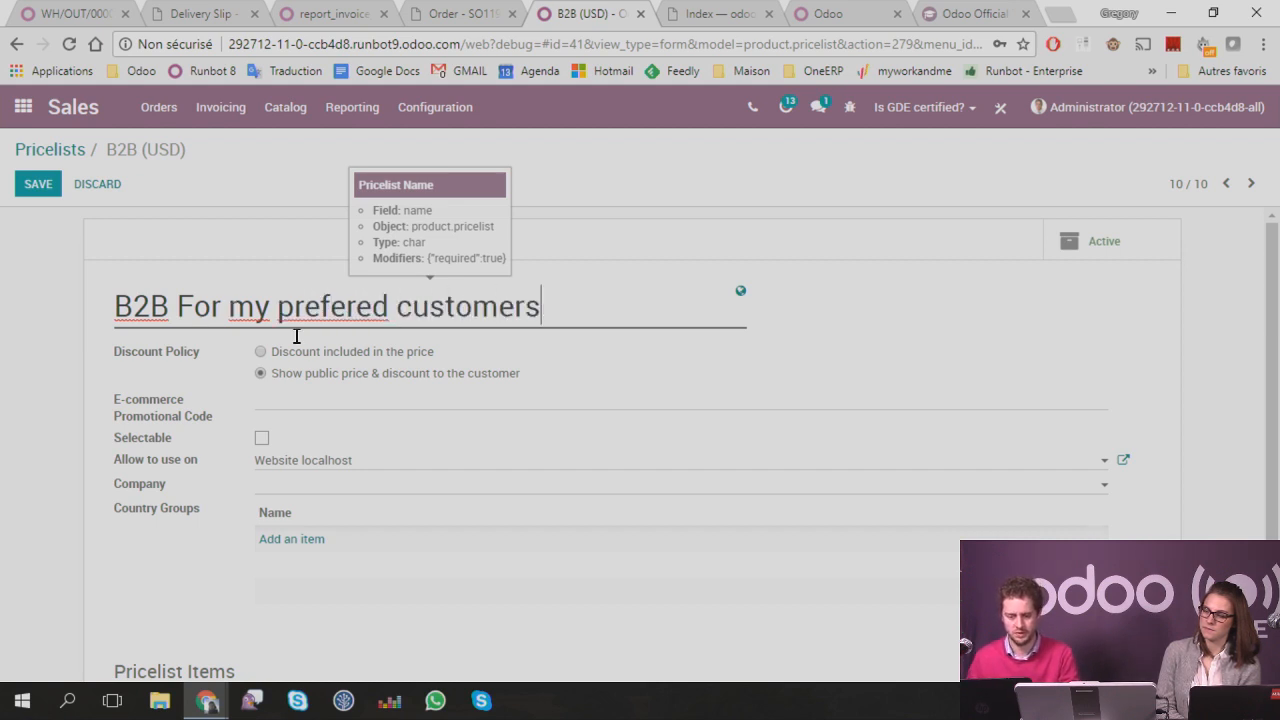
Step: Remove the iPad Mini item from the copied pricelist and base the All Products item's formula on Other Pricelist
scroll(366, 443, "down", 2)
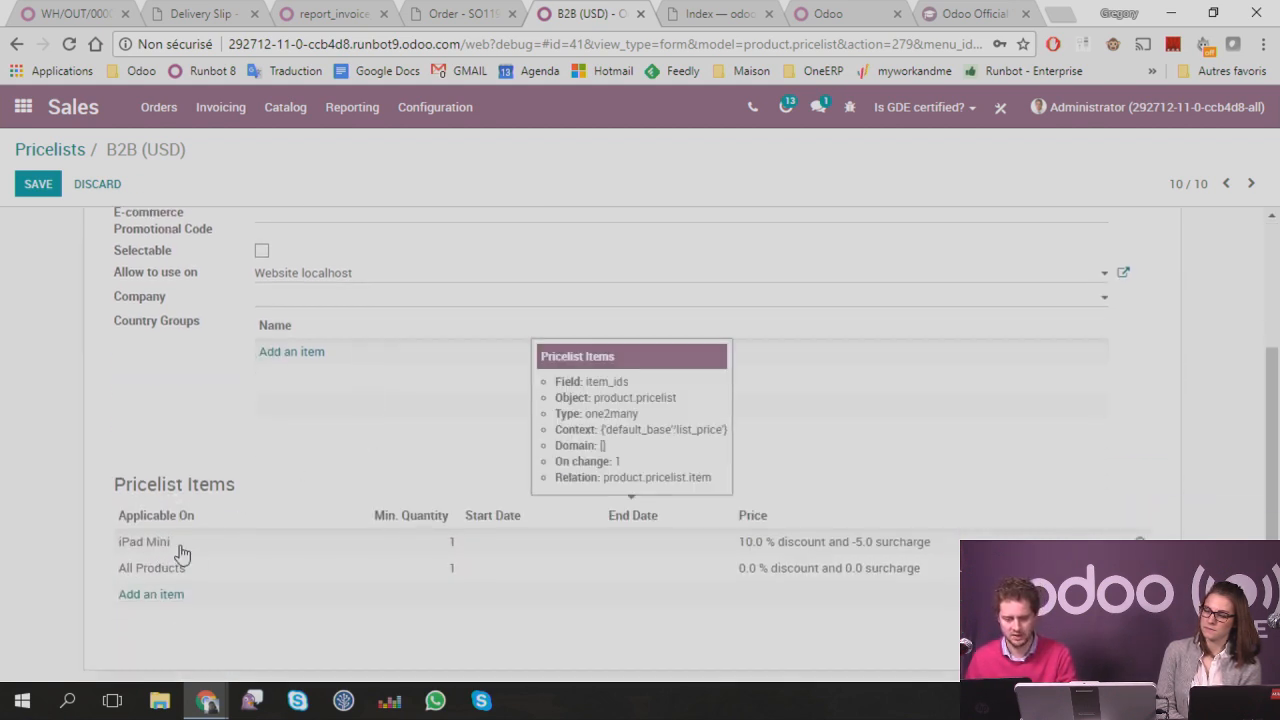
left_click(1139, 541)
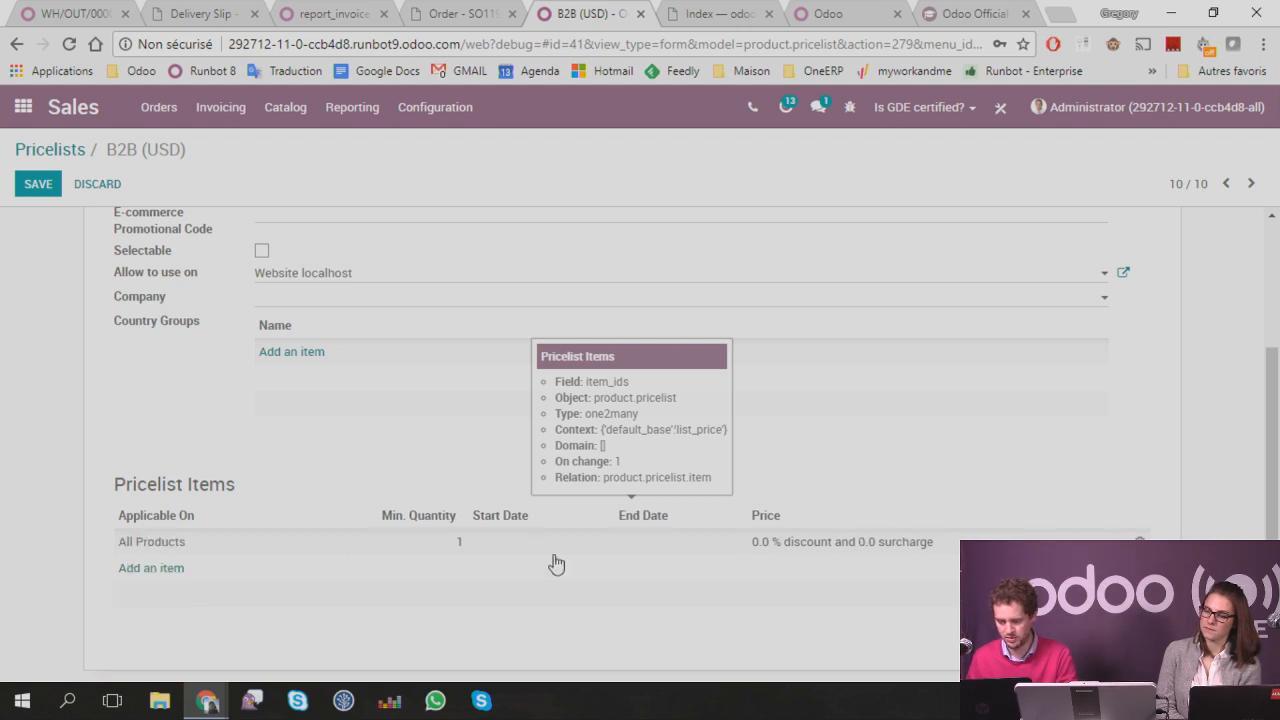
left_click(147, 545)
scroll(313, 513, "down", 1)
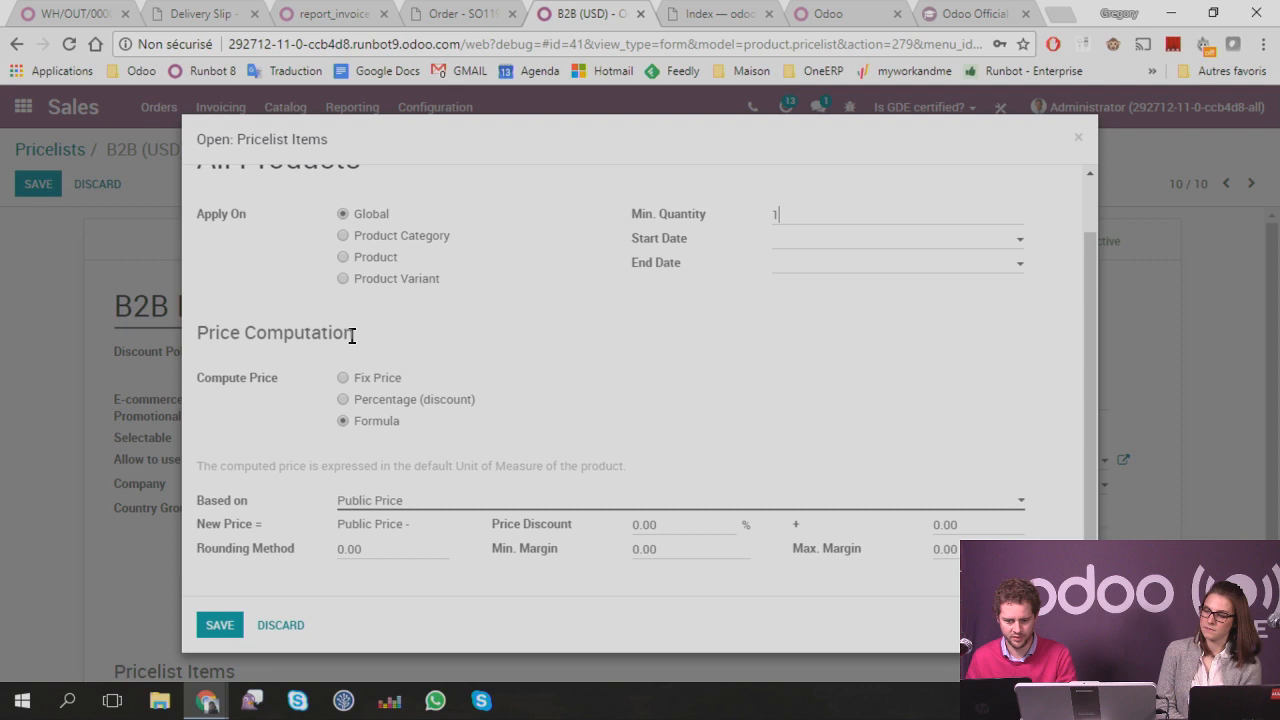
left_click(383, 501)
left_click(384, 567)
scroll(269, 520, "down", 1)
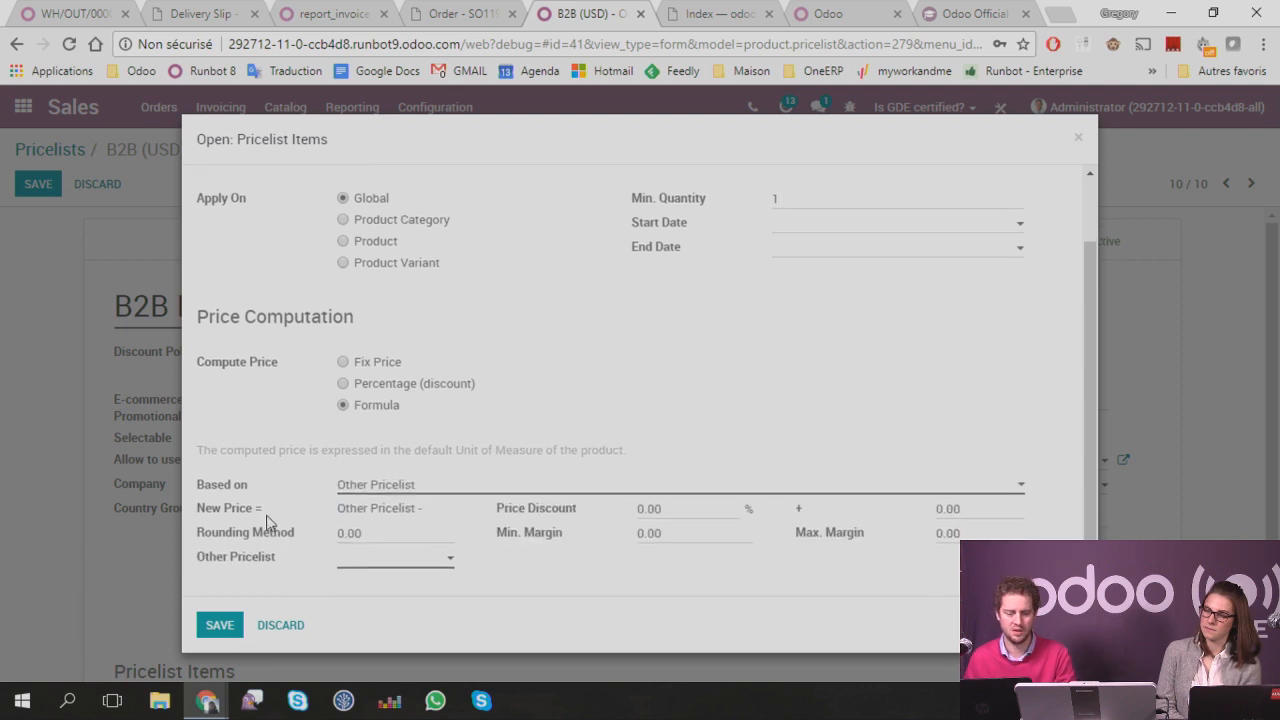
Step: Try to save the copied pricelist with the first B2B (USD) entry as the All Products item's other pricelist
left_click(403, 553)
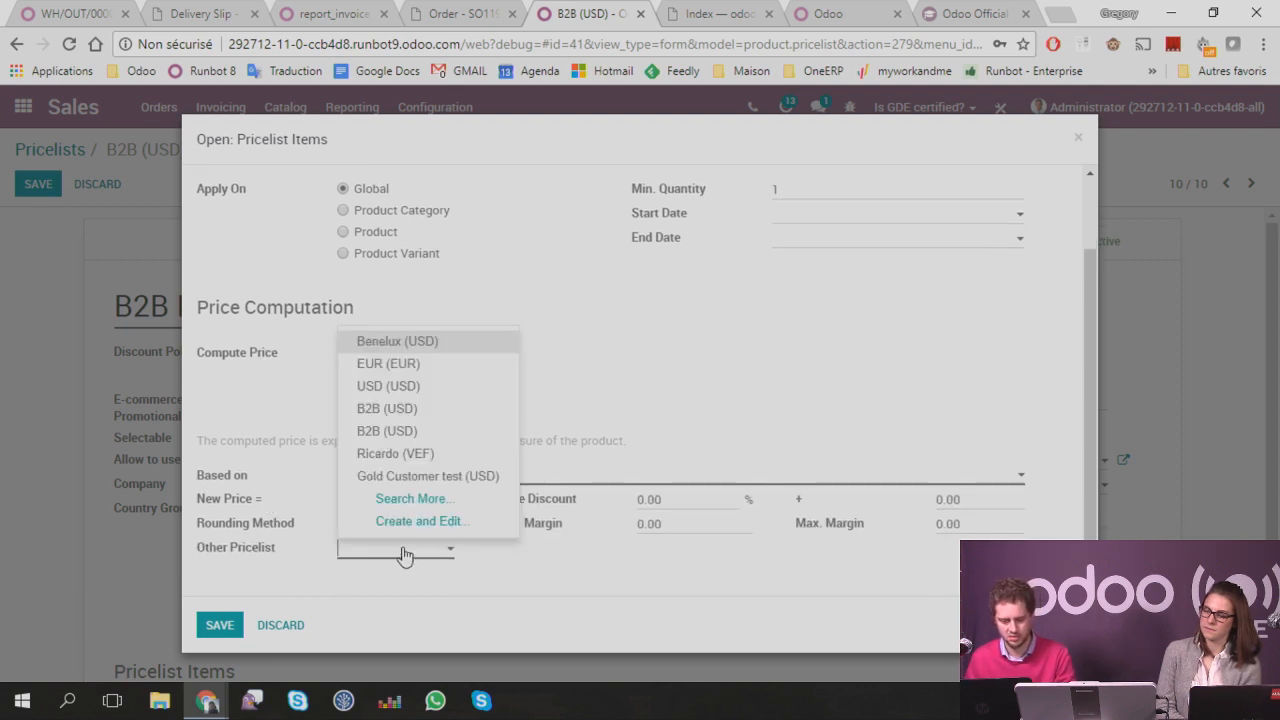
left_click(408, 414)
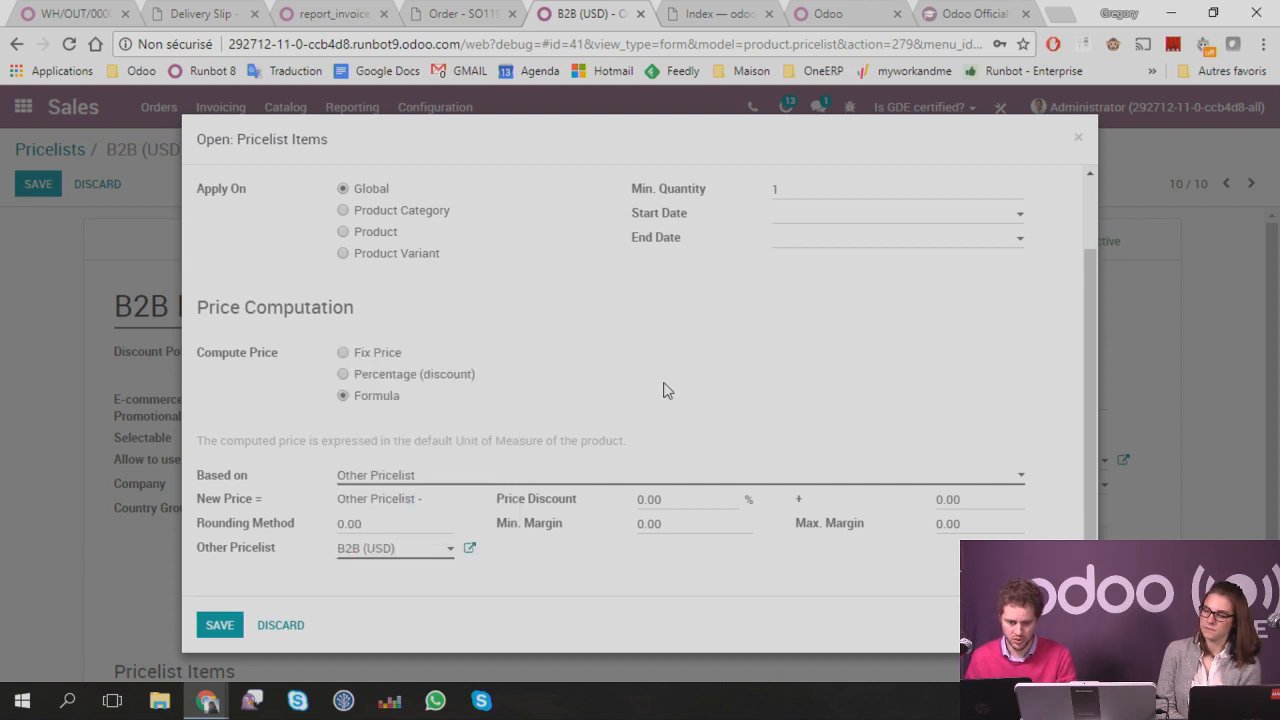
left_click(232, 625)
left_click(38, 184)
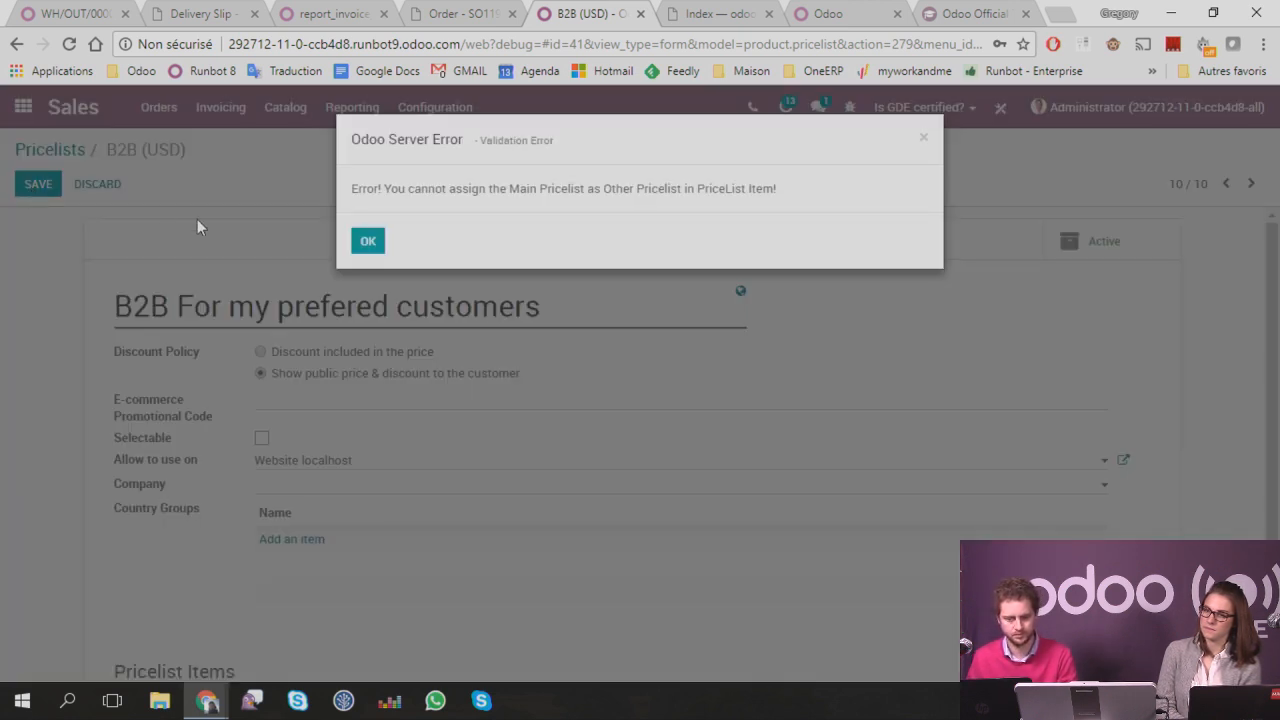
left_click(362, 244)
Step: Change the All Products item's other pricelist to the second B2B (USD) entry and save the item
scroll(362, 244, "down", 2)
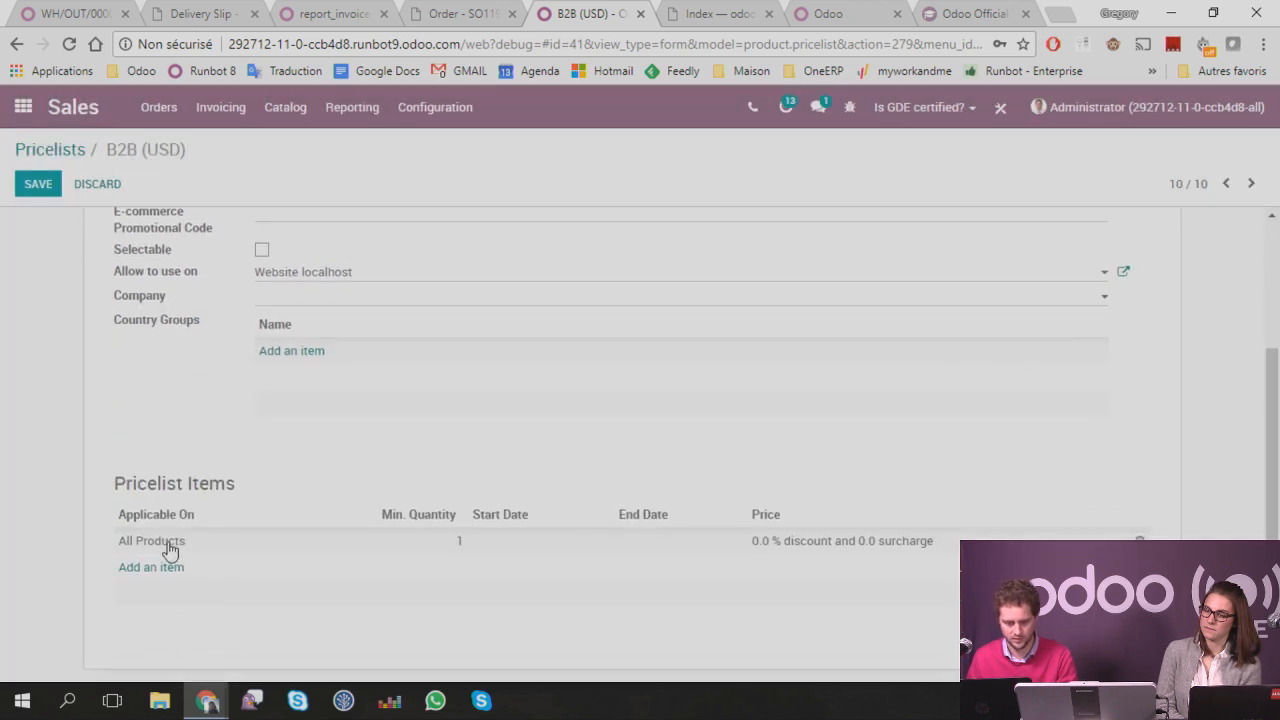
left_click(171, 541)
scroll(300, 520, "down", 1)
scroll(412, 510, "down", 1)
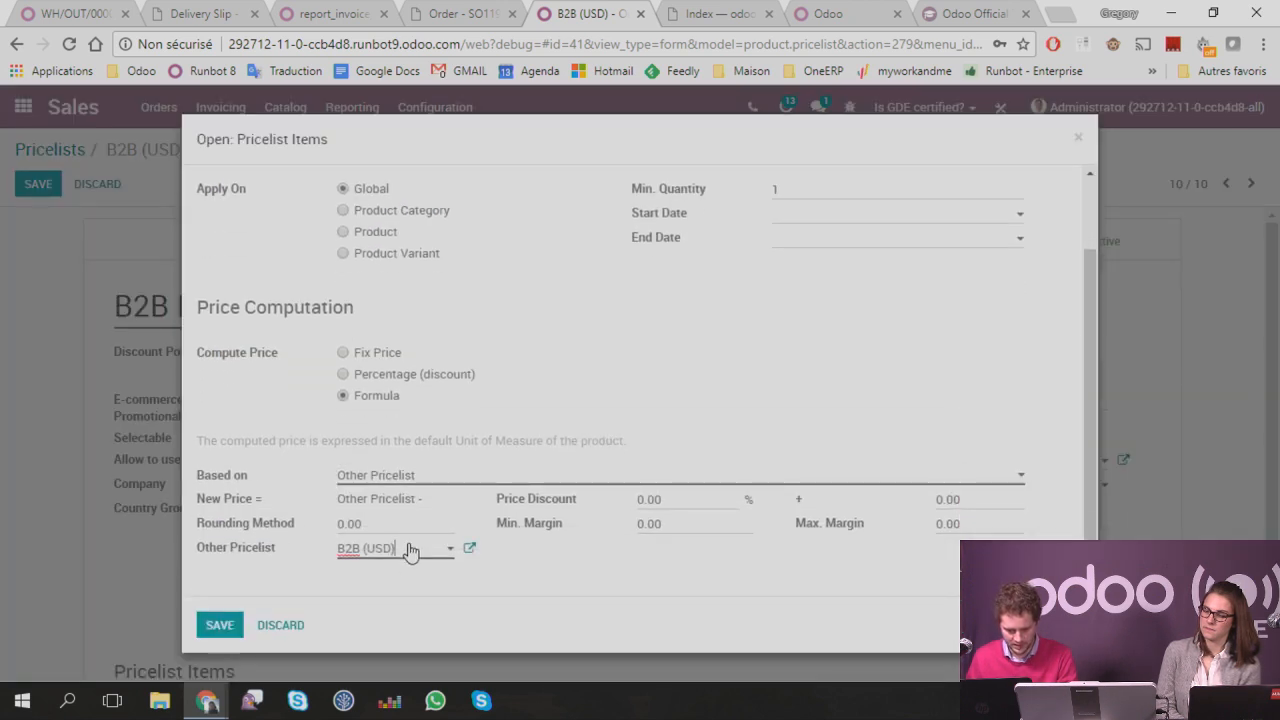
double_click(409, 554)
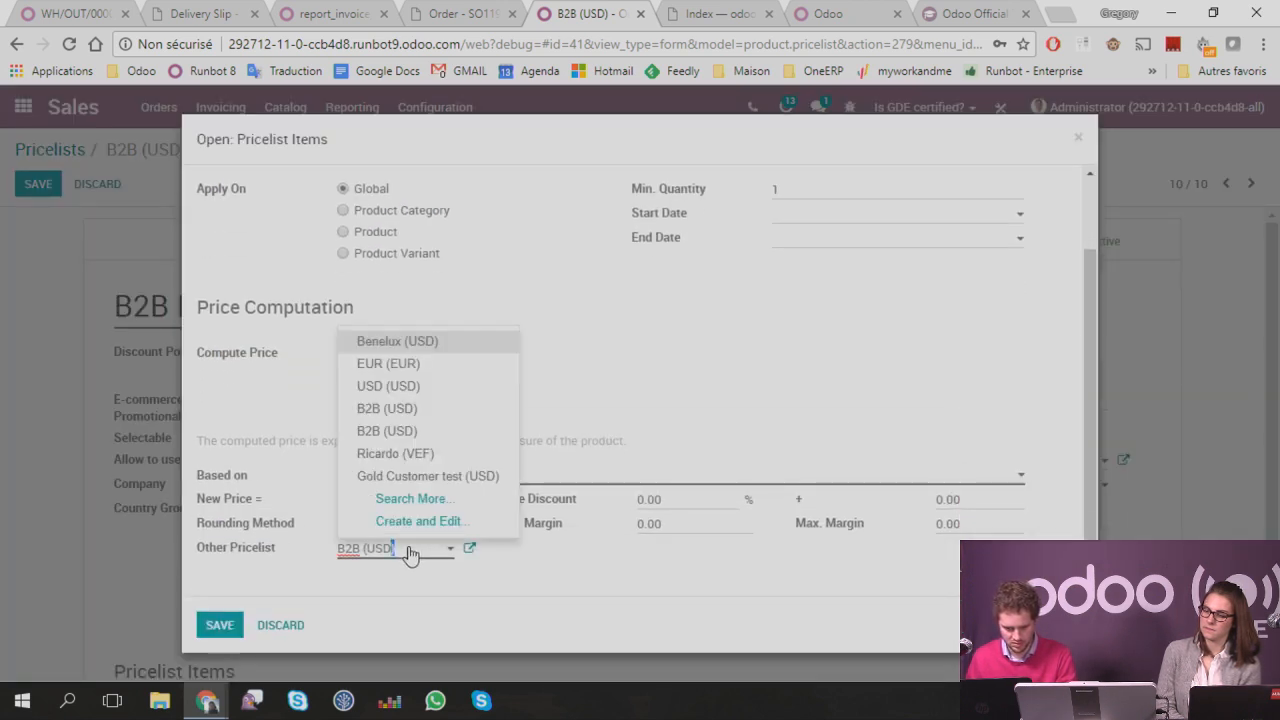
left_click(390, 430)
left_click(220, 625)
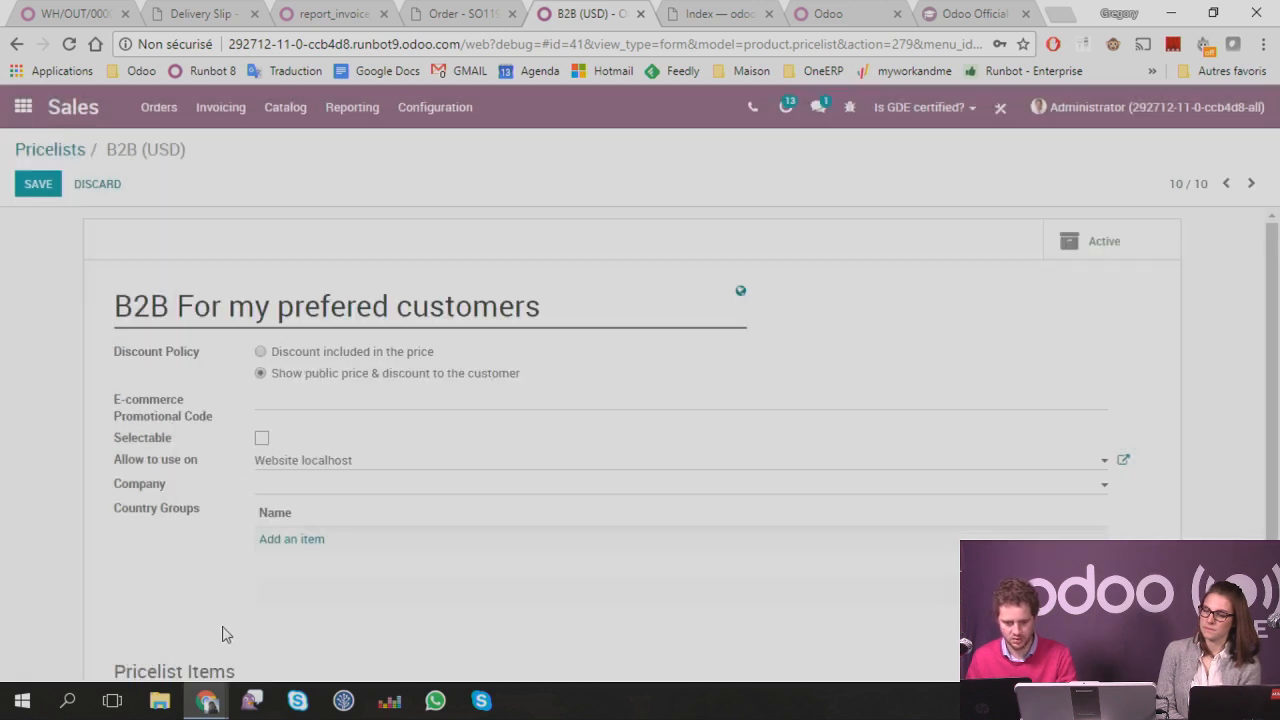
Step: Save the copied pricelist "B2B For my prefered customers"
left_click(38, 184)
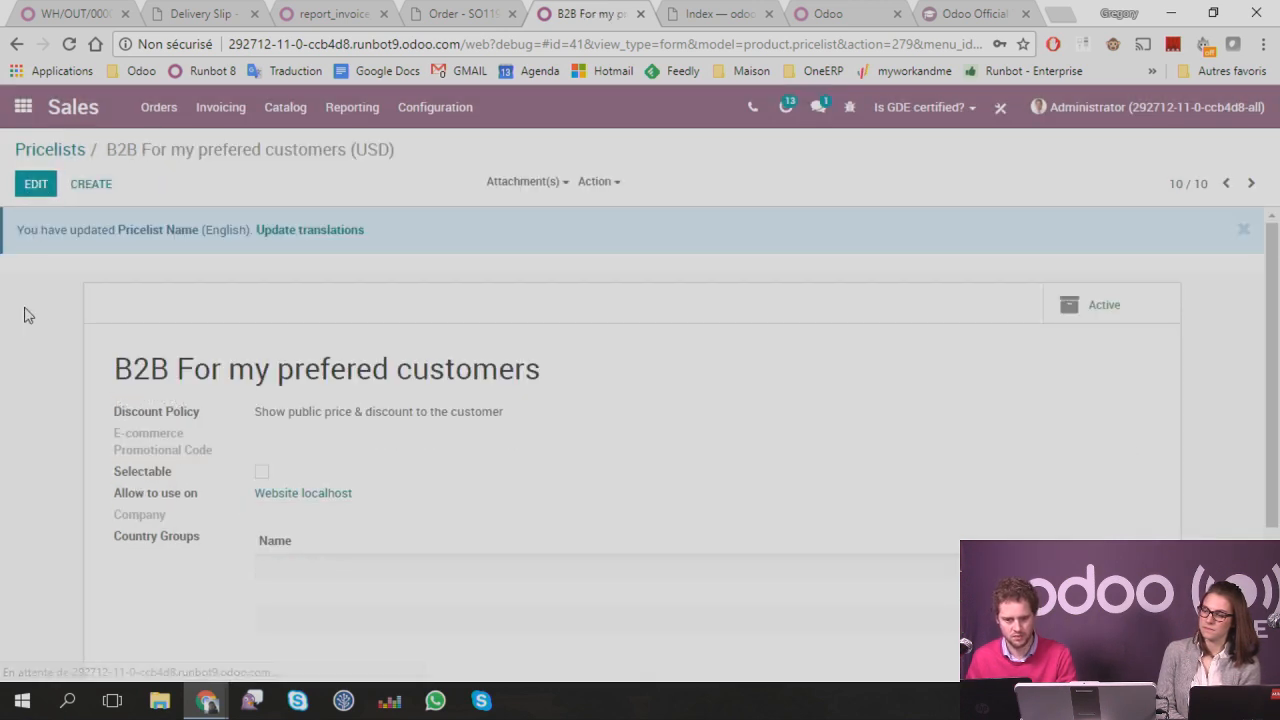
scroll(80, 397, "down", 3)
scroll(80, 404, "up", 3)
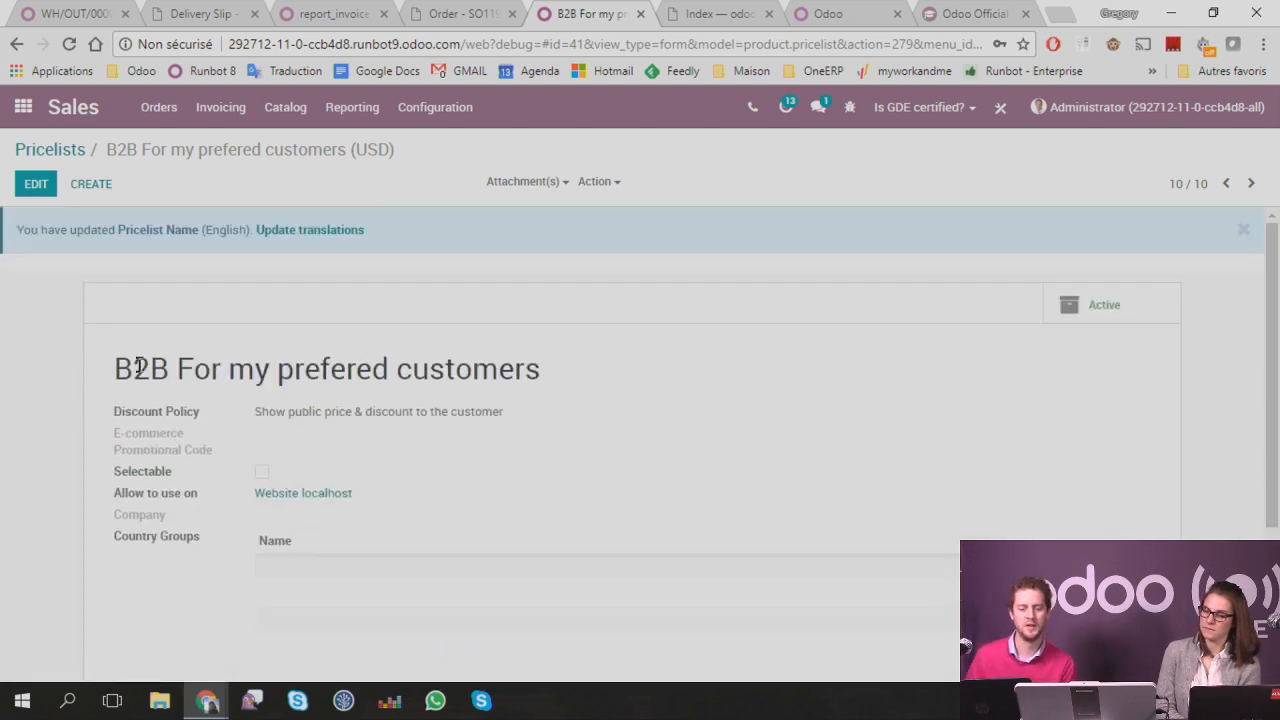
left_click_drag(114, 368, 553, 343)
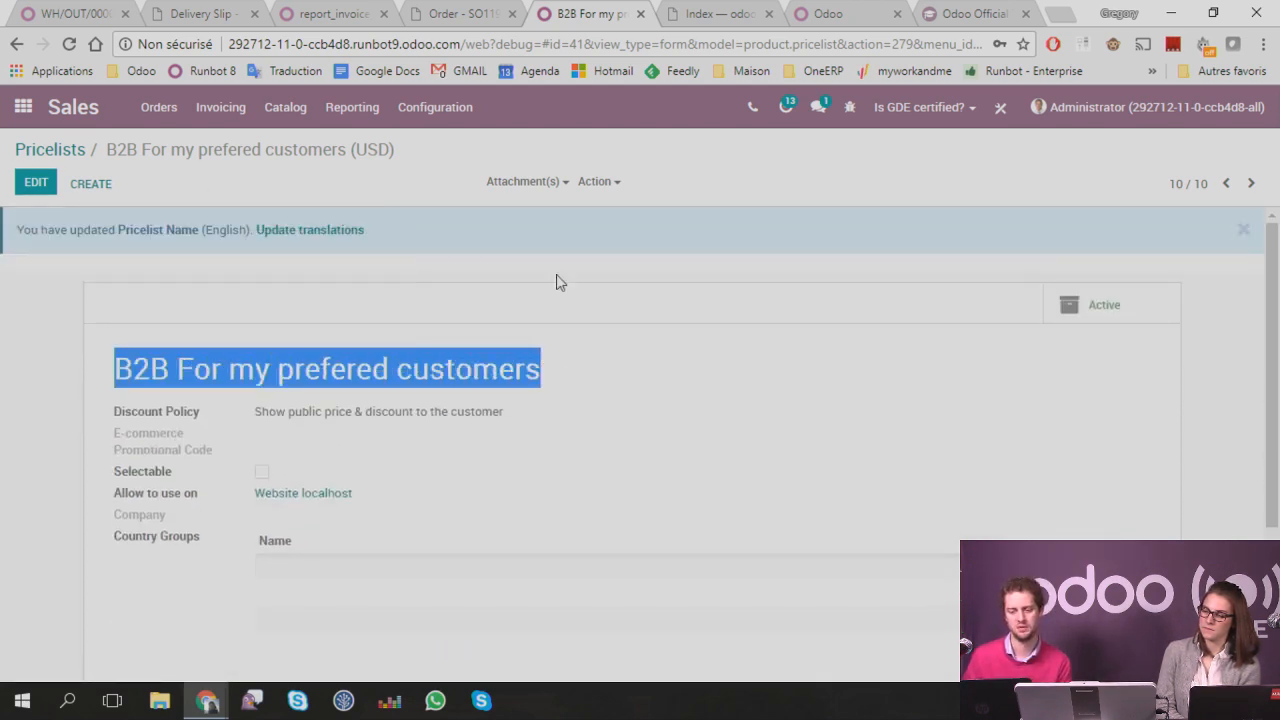
Step: Set the price discount of the All Products item to 50% in "B2B For my prefered customers" and save the item and pricelist
left_click(30, 180)
scroll(60, 298, "down", 3)
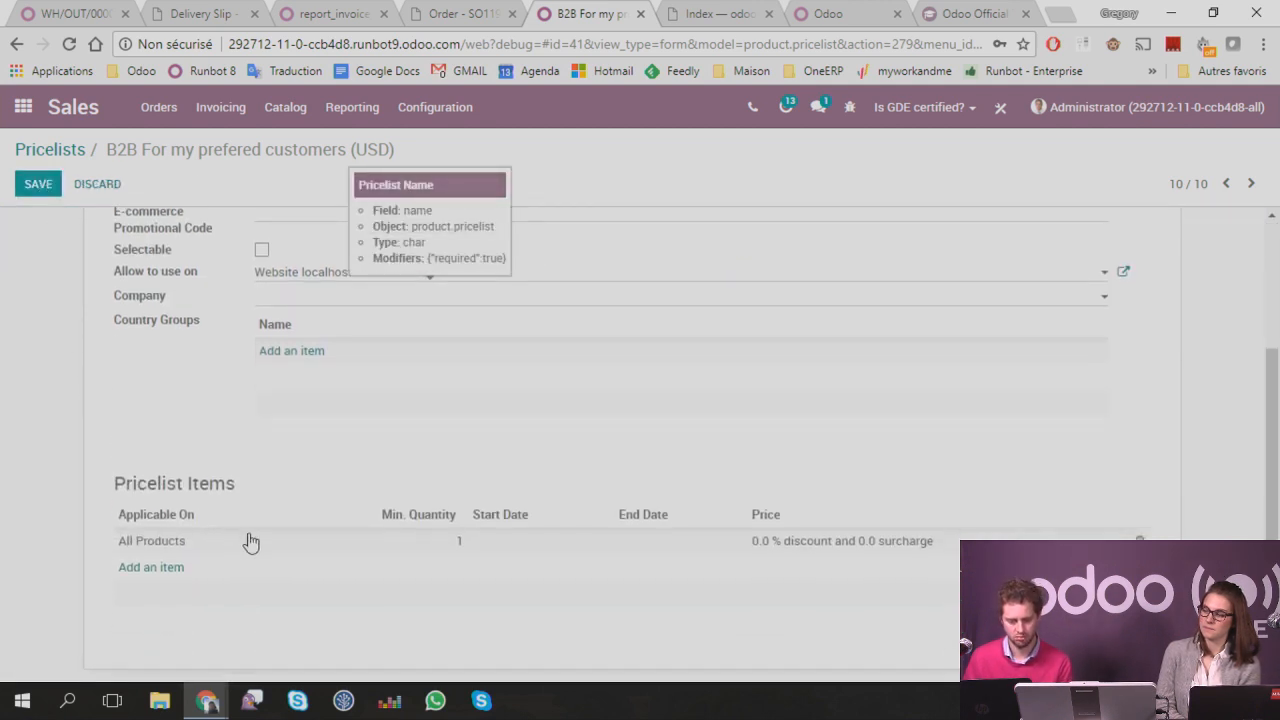
left_click(200, 542)
scroll(427, 461, "down", 1)
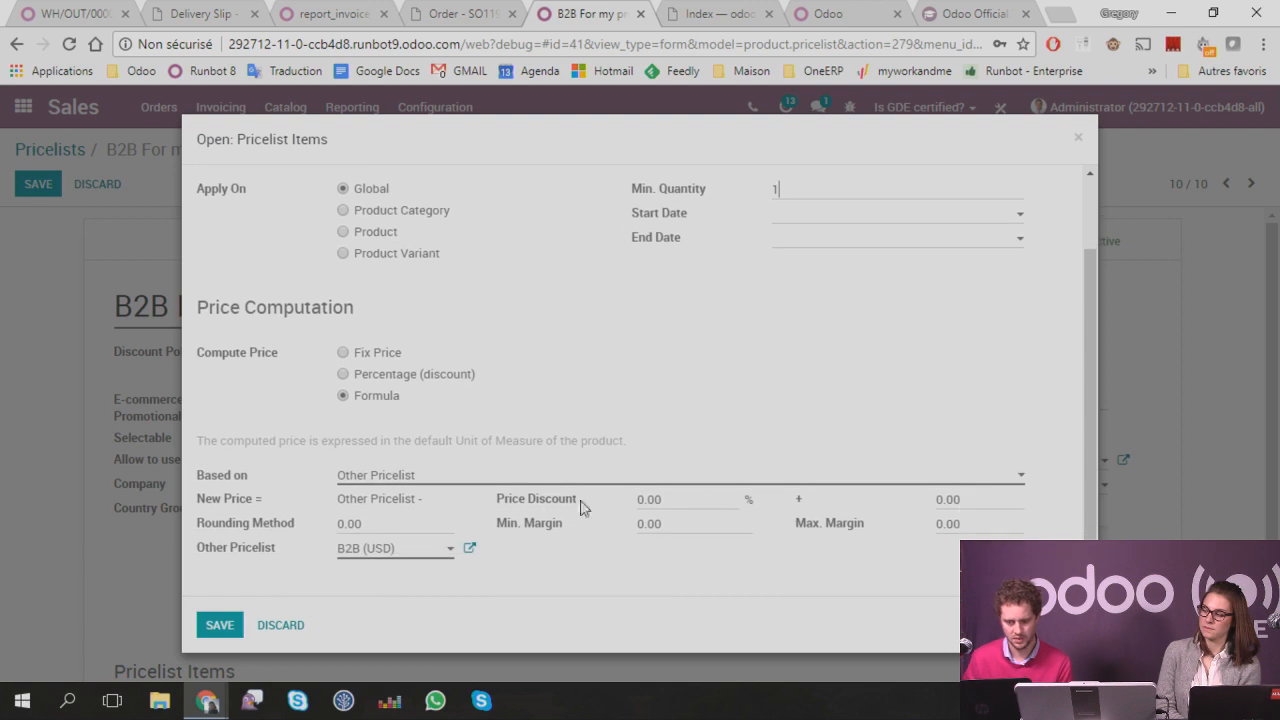
left_click(665, 500)
type("50")
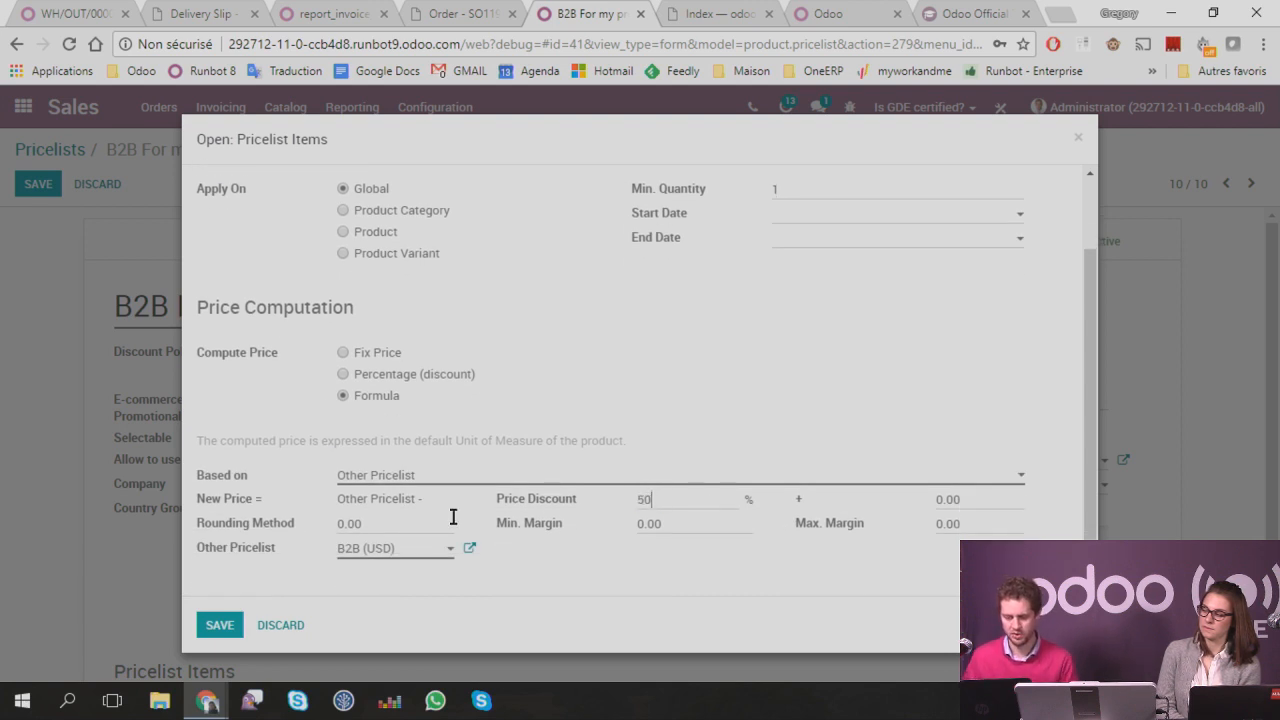
left_click(222, 625)
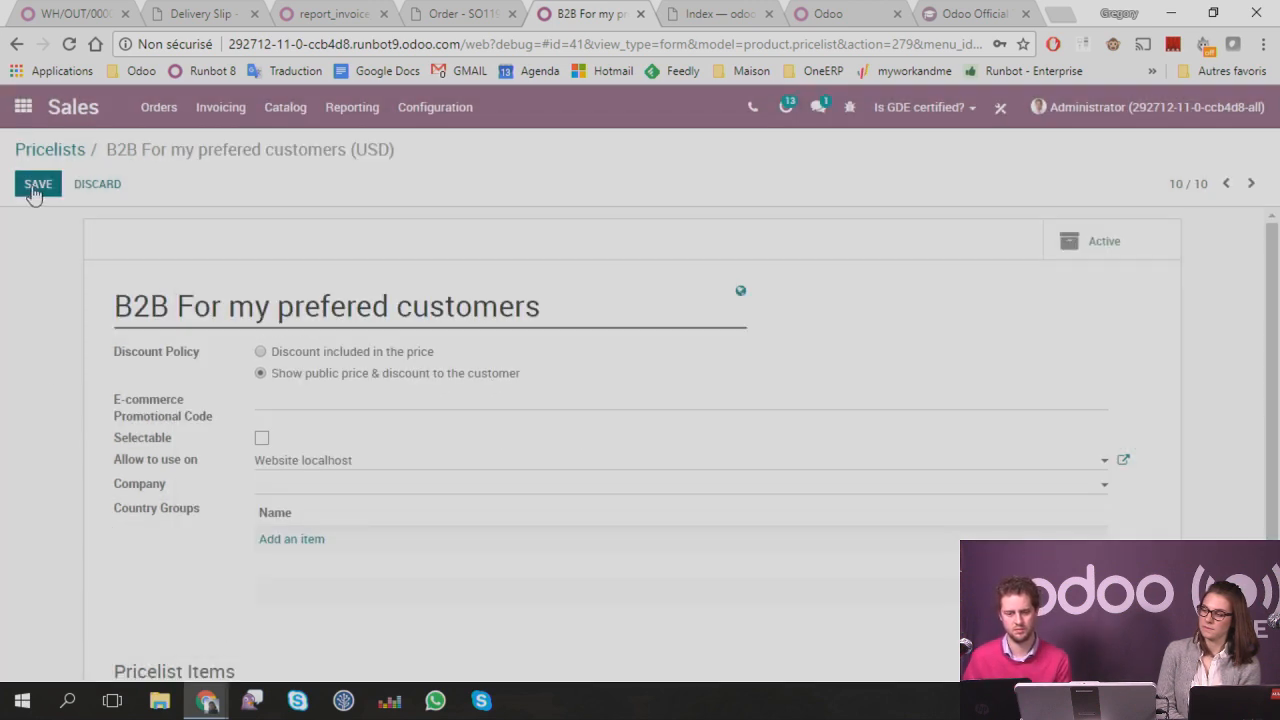
Step: Set the sale pricelist of the customer Agrolait to "B2B For my prefered customers (USD)" and save the customer
left_click(157, 119)
left_click(181, 141)
left_click(168, 122)
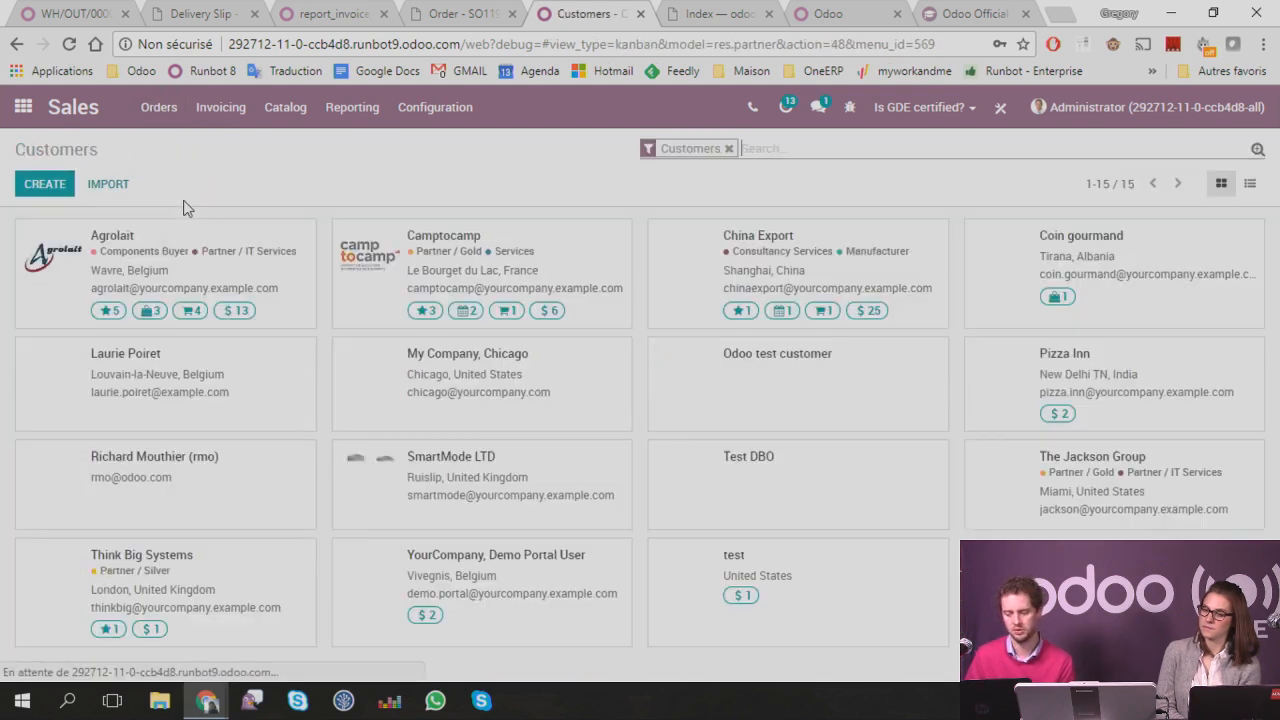
left_click(130, 224)
left_click(45, 183)
scroll(398, 518, "down", 3)
left_click(472, 369)
scroll(472, 360, "down", 2)
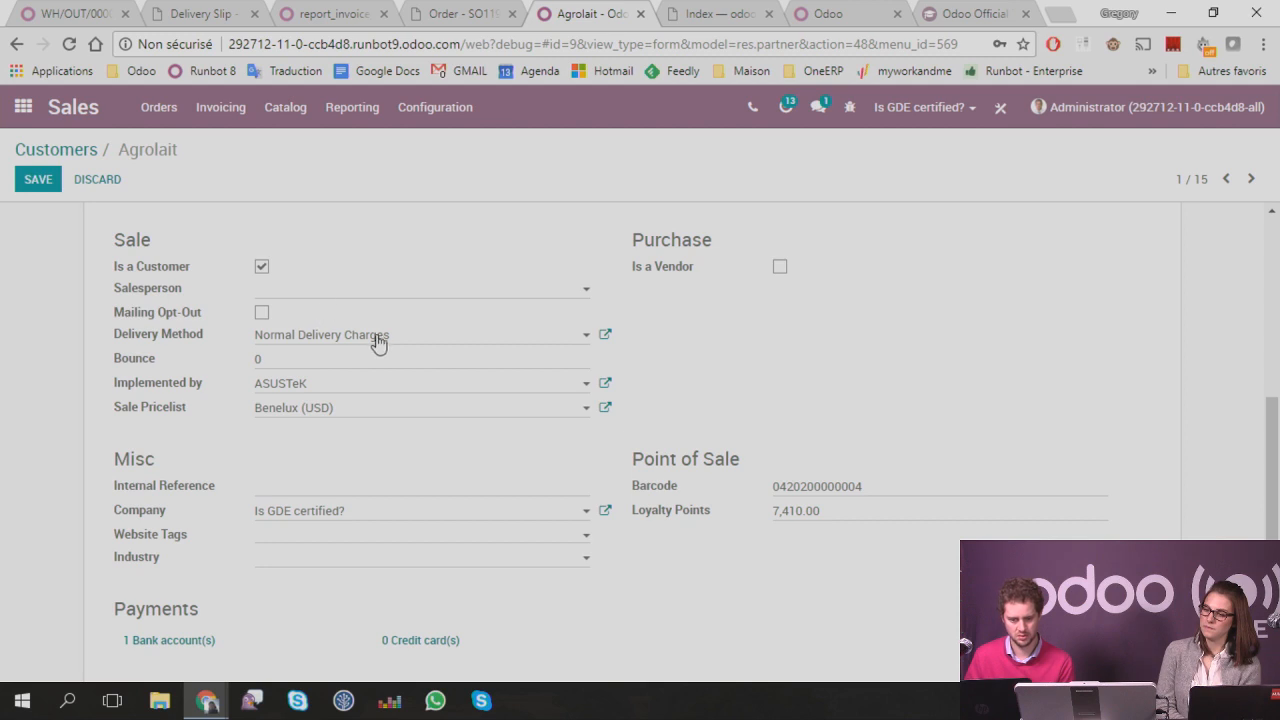
left_click(369, 410)
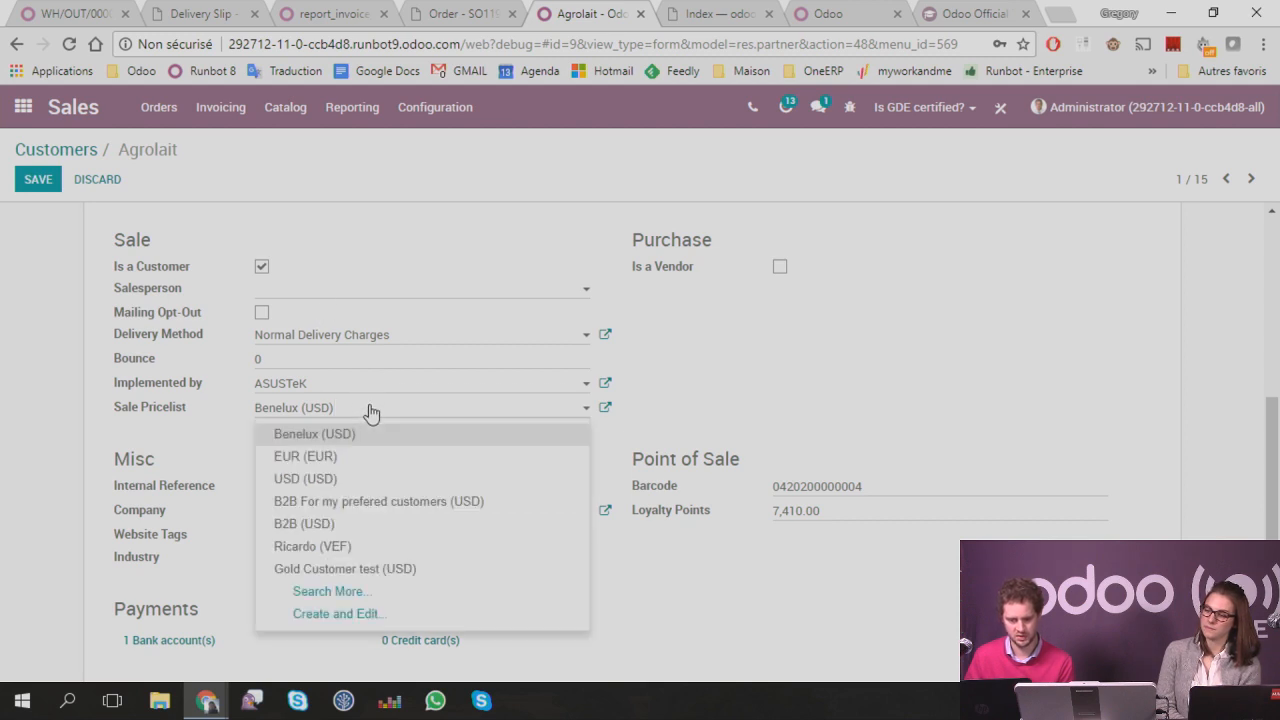
left_click(426, 502)
left_click(17, 168)
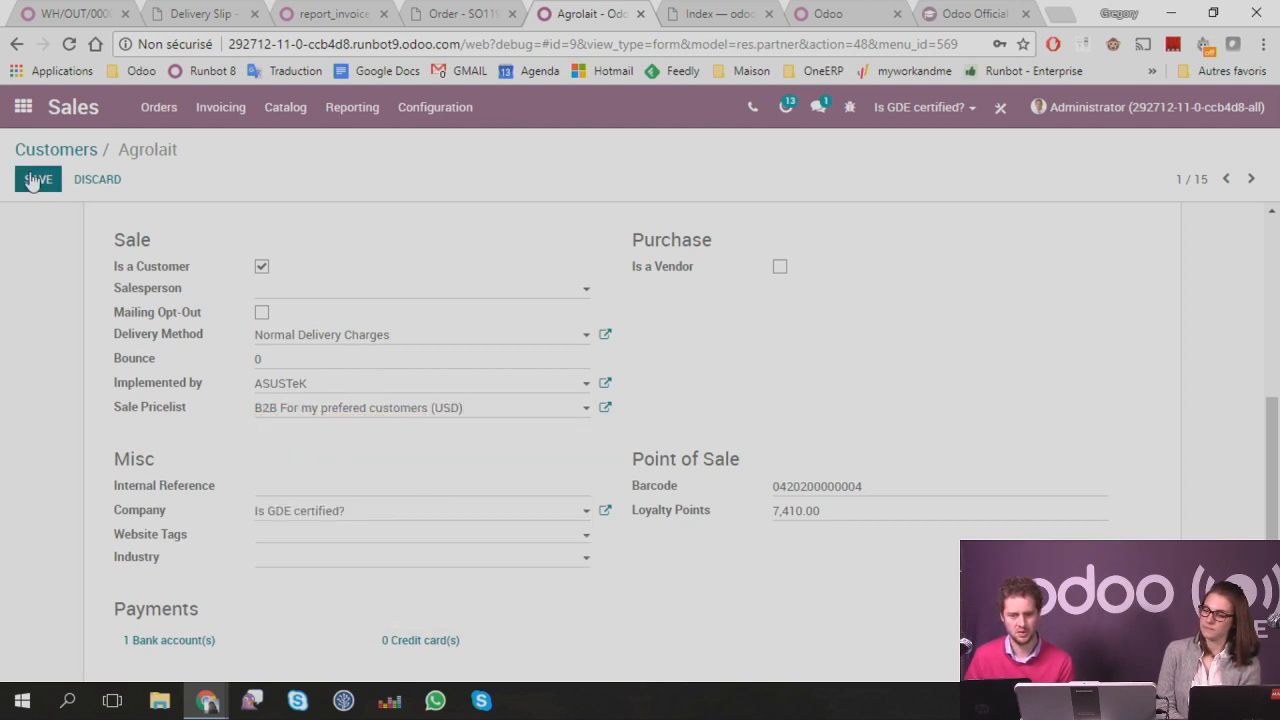
Step: Create a new sales order for the customer Agrolait
left_click(172, 117)
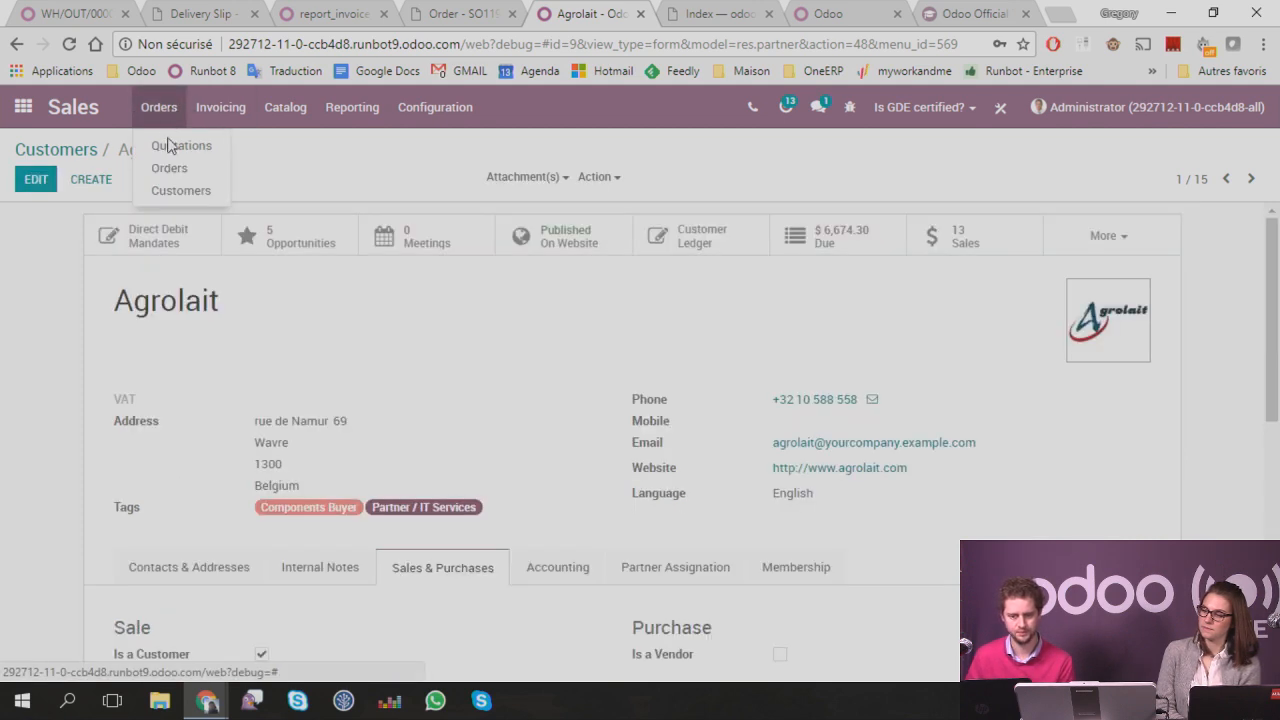
left_click(170, 166)
left_click(23, 188)
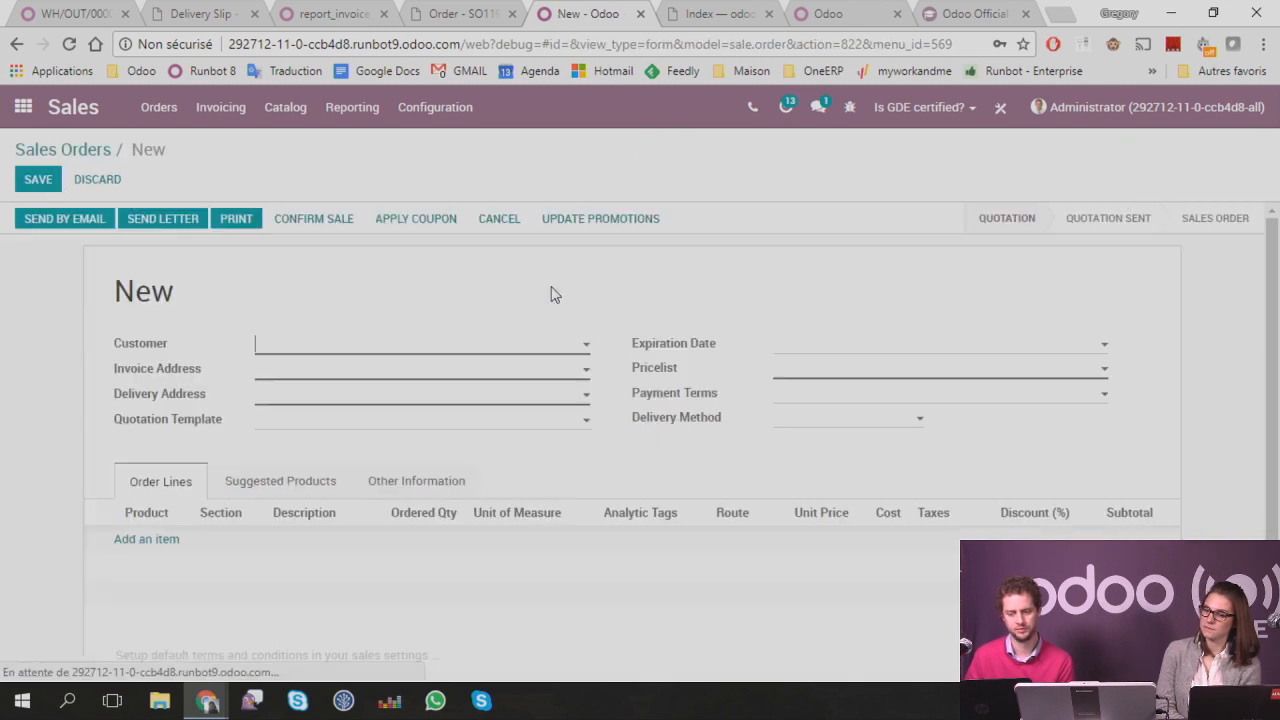
left_click(360, 349)
left_click(334, 403)
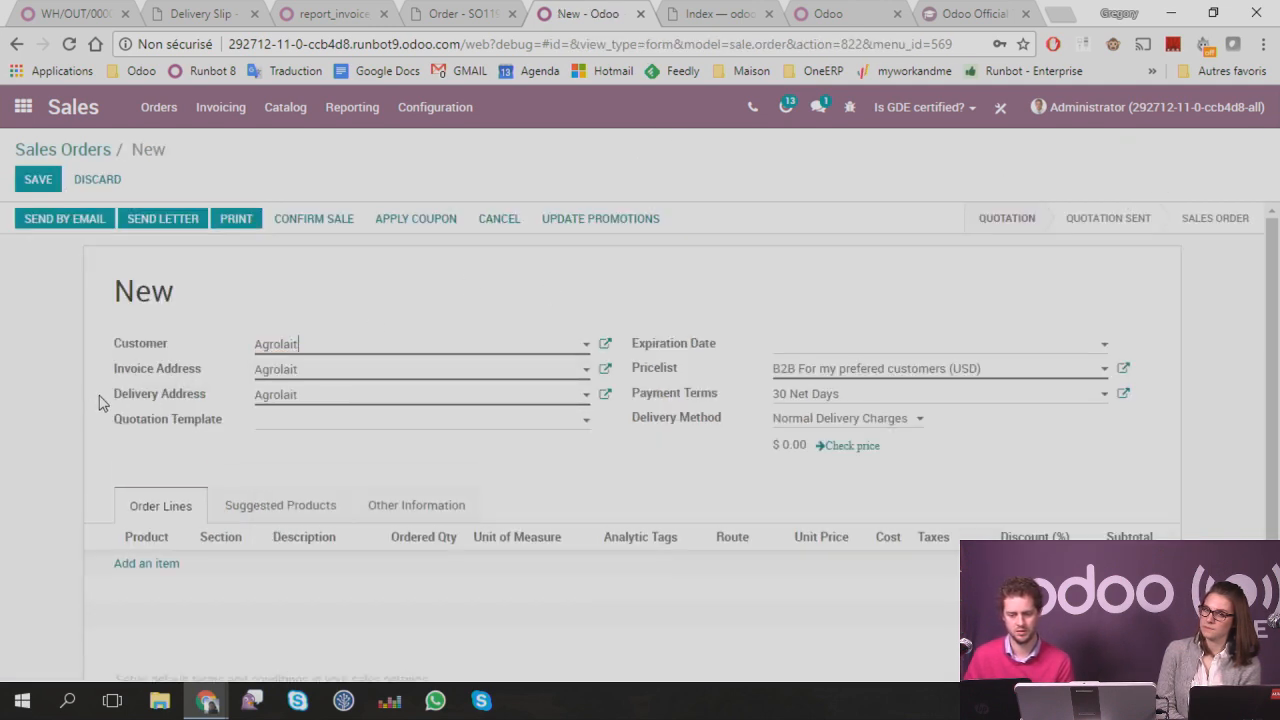
Step: Add an order line for one [E-COM07] iPad Mini and check the discount and subtotal applied to it
scroll(103, 420, "down", 1)
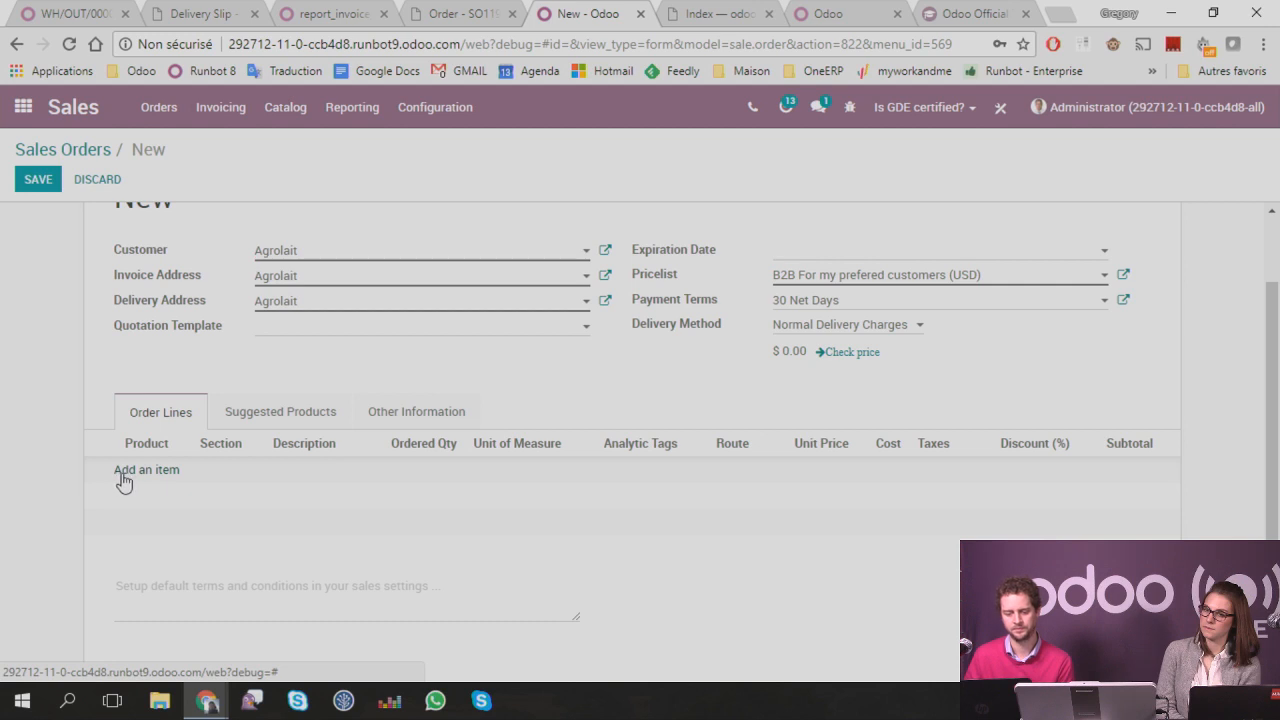
left_click(123, 478)
left_click(421, 229)
type("i")
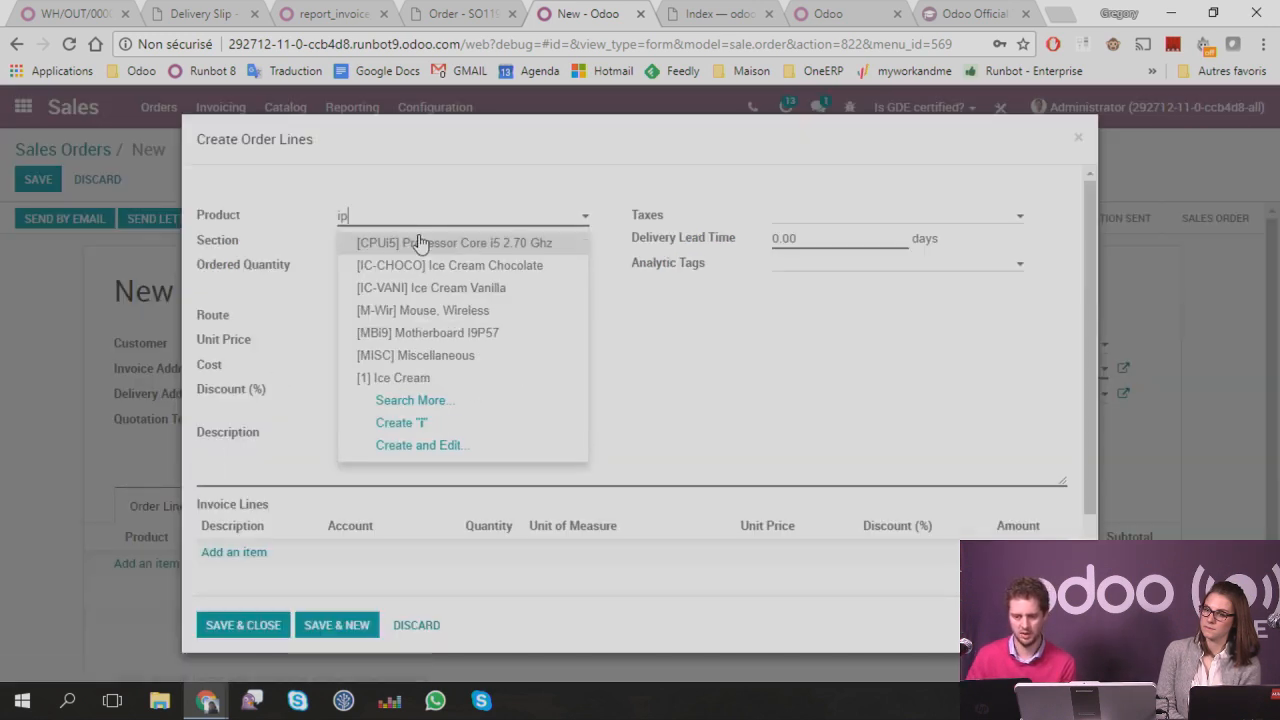
type("p")
left_click(448, 310)
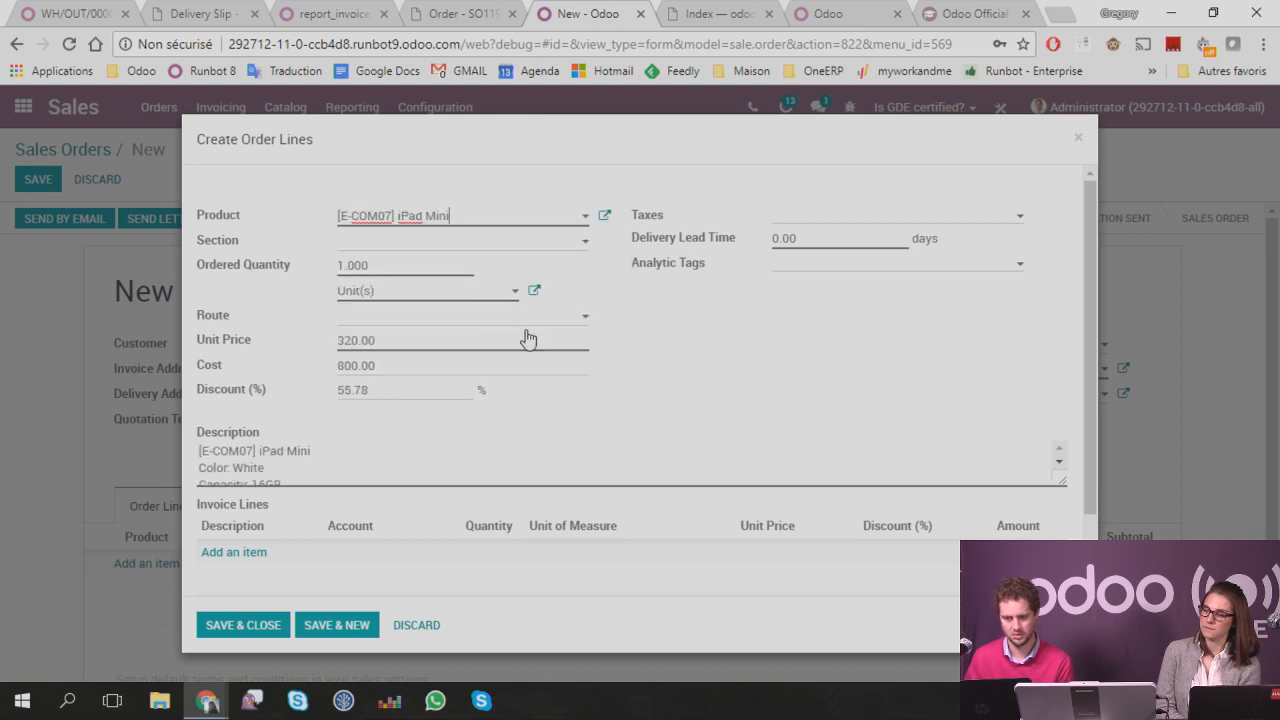
left_click(259, 625)
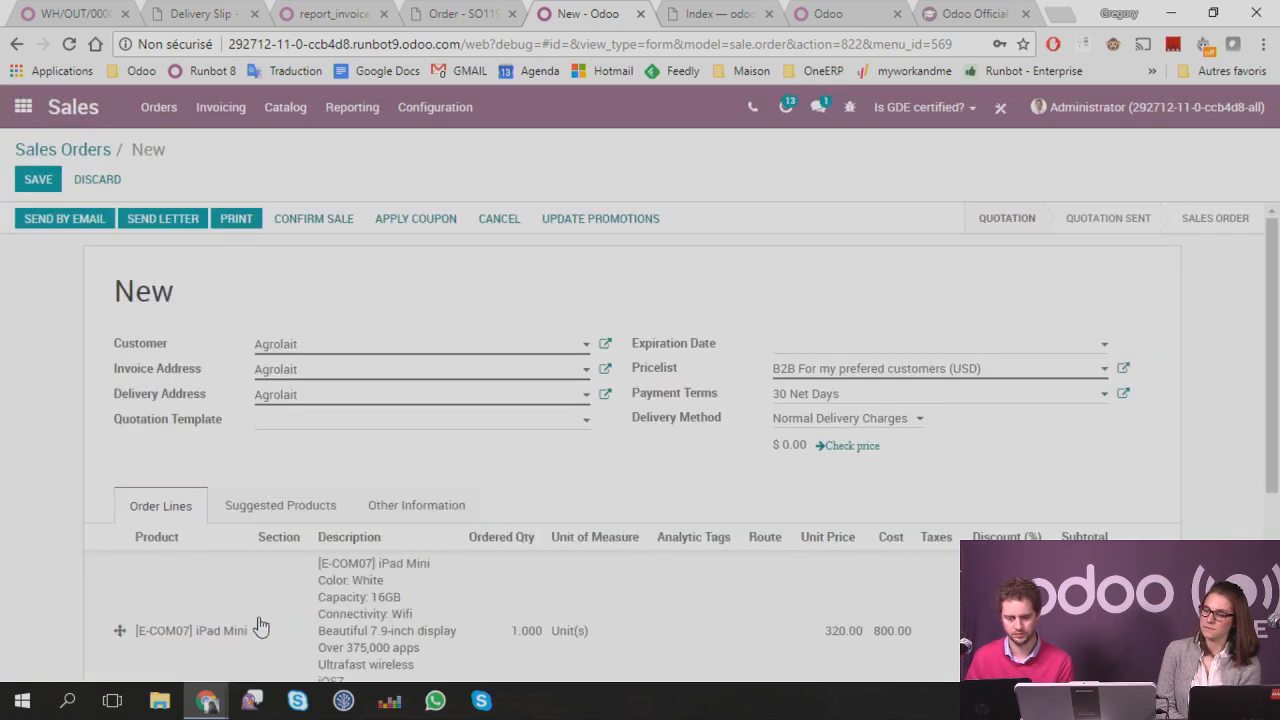
scroll(130, 500, "down", 2)
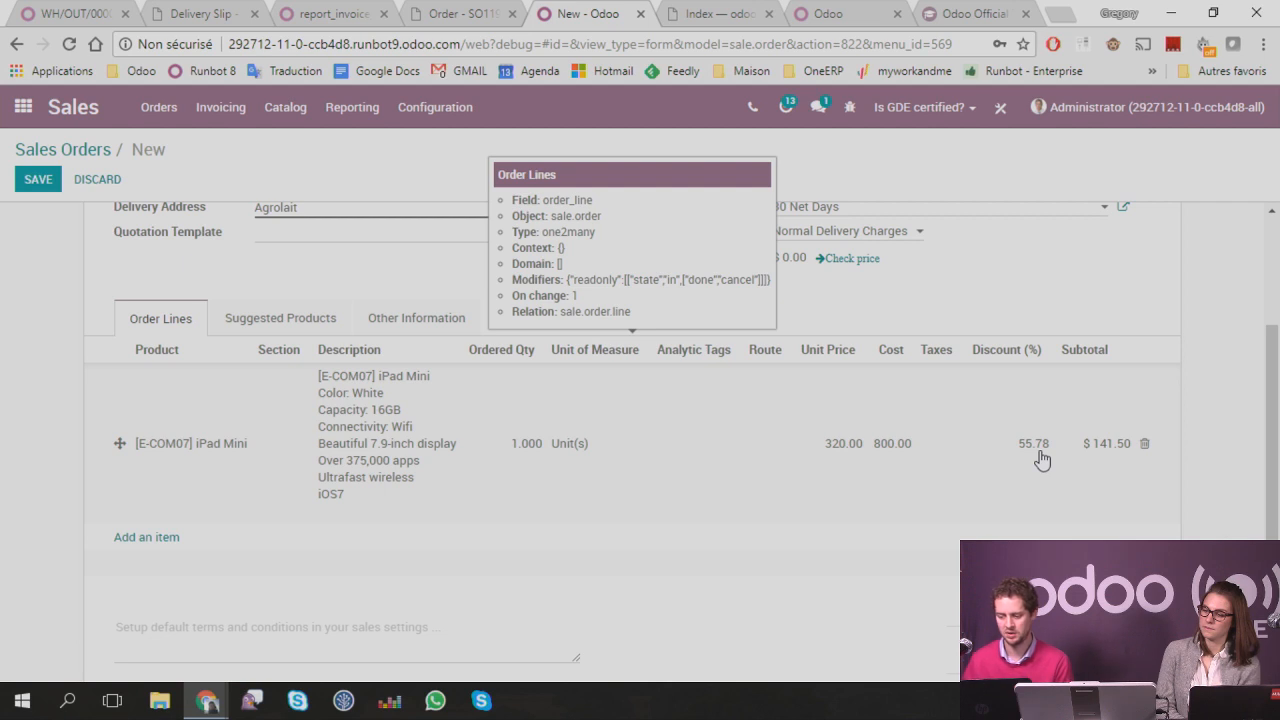
scroll(1040, 458, "down", 1)
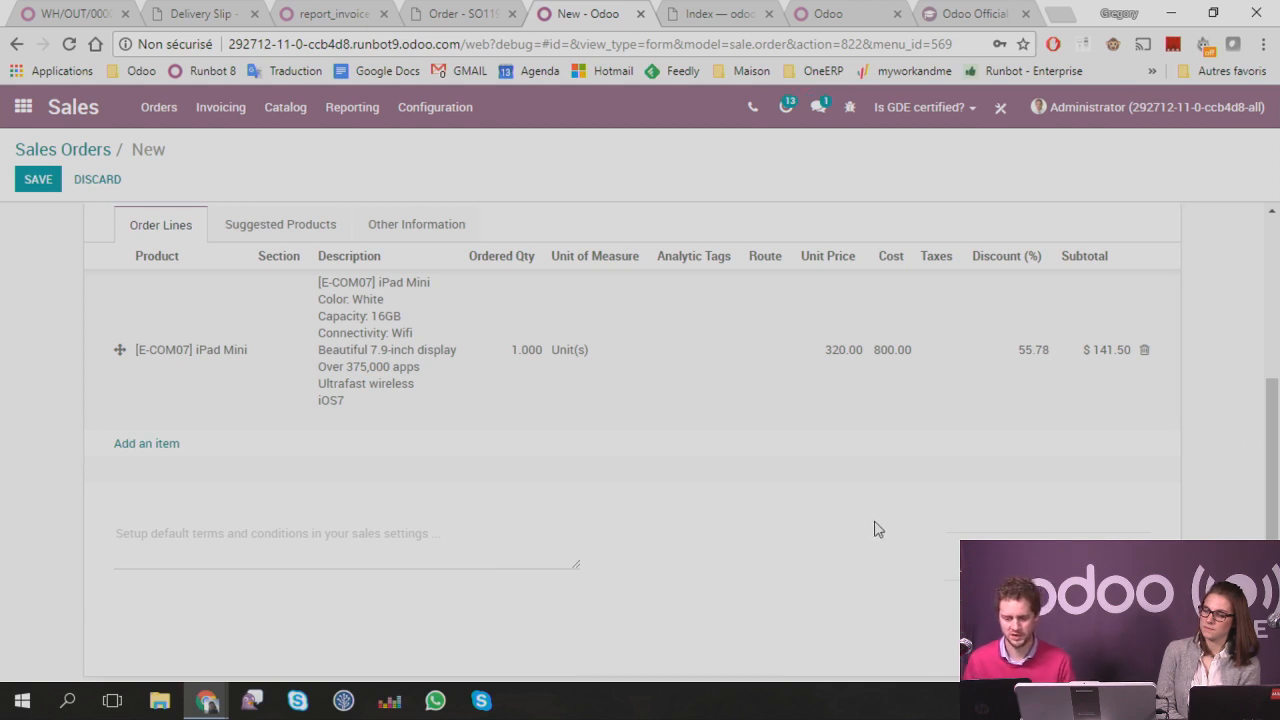
mouse_move(571, 400)
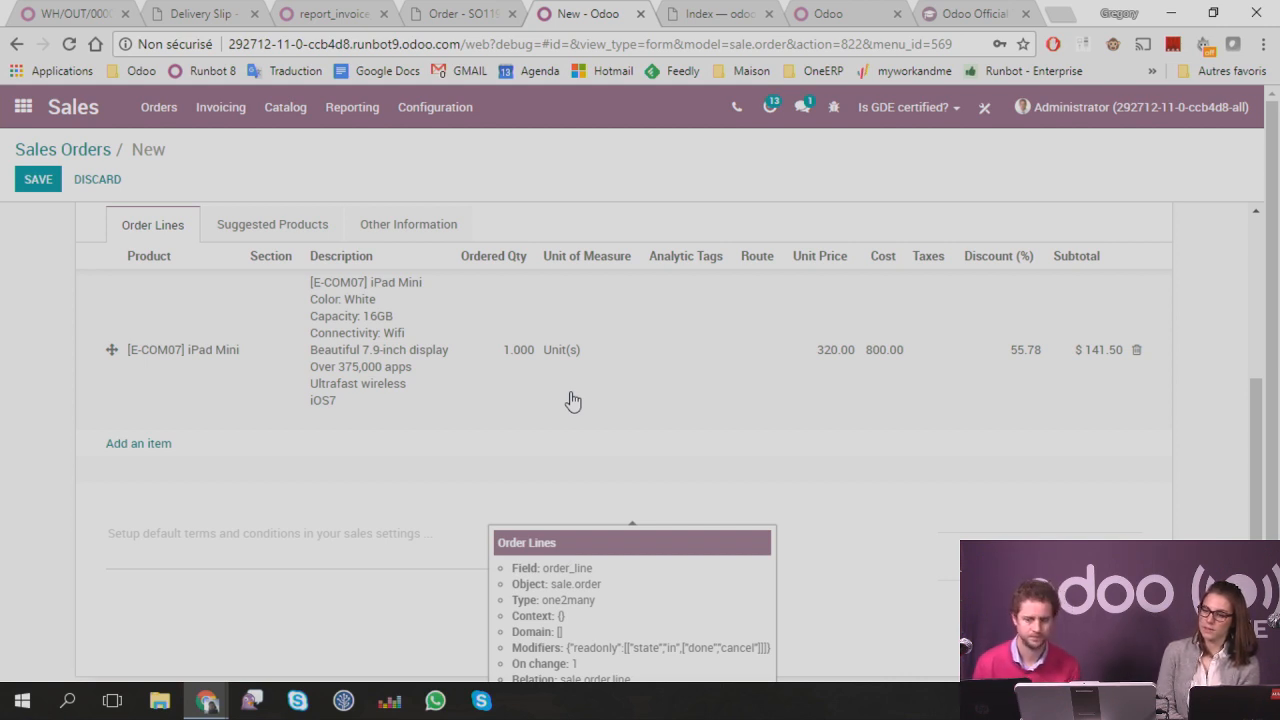
Step: Go to the list of pricelists, discarding the unsaved sales order
left_click(428, 106)
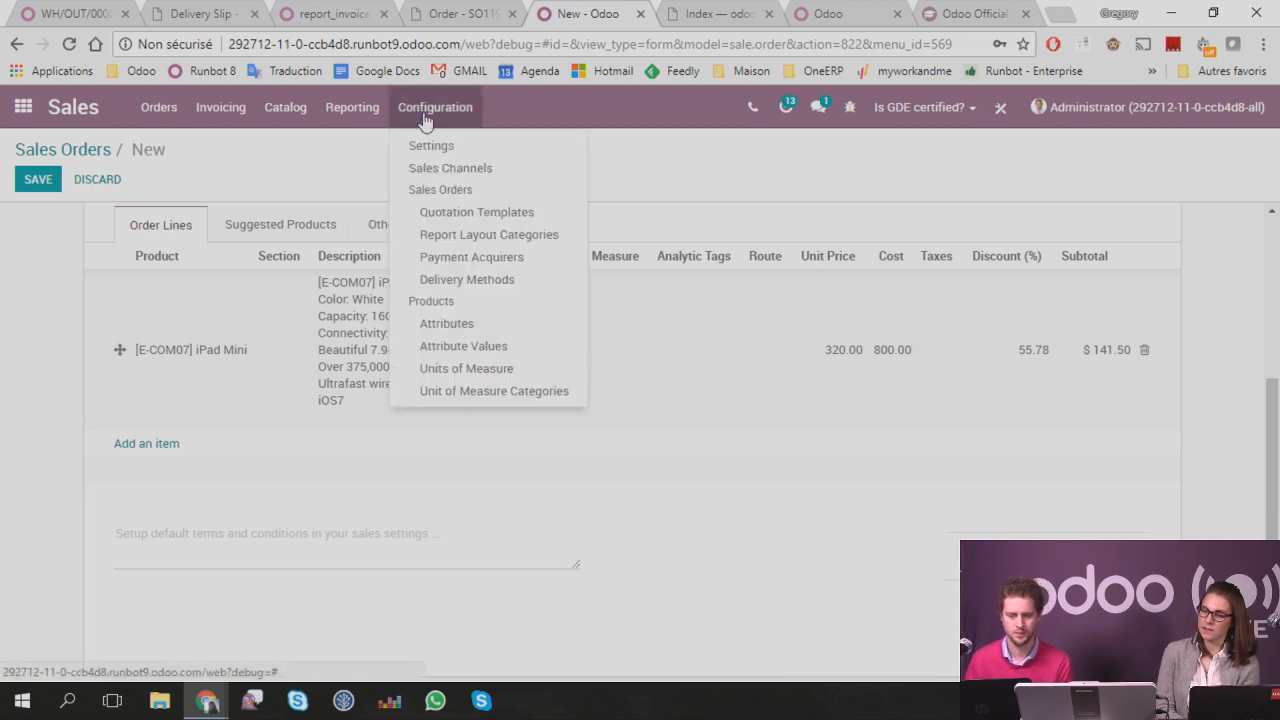
mouse_move(340, 107)
mouse_move(285, 107)
left_click(297, 145)
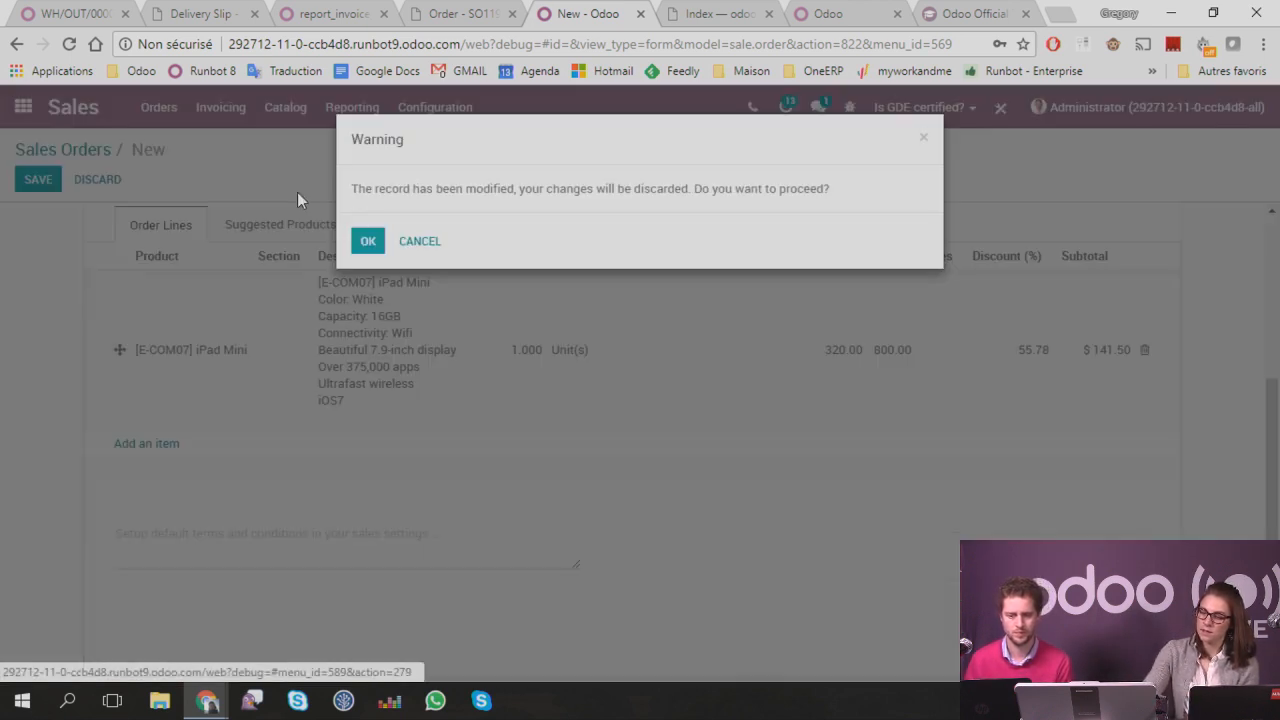
left_click(366, 242)
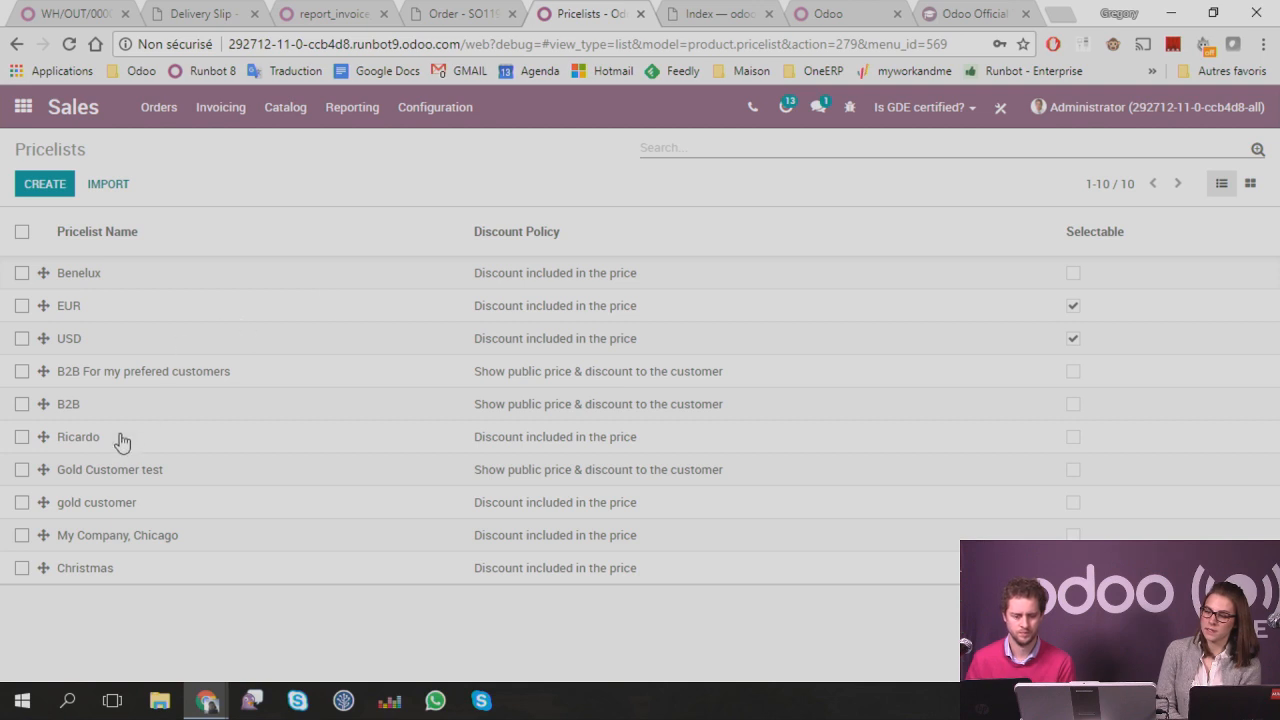
Step: Set the price discount of the B2B pricelist's All Products item to 10% and save the item
left_click(68, 406)
scroll(91, 432, "down", 2)
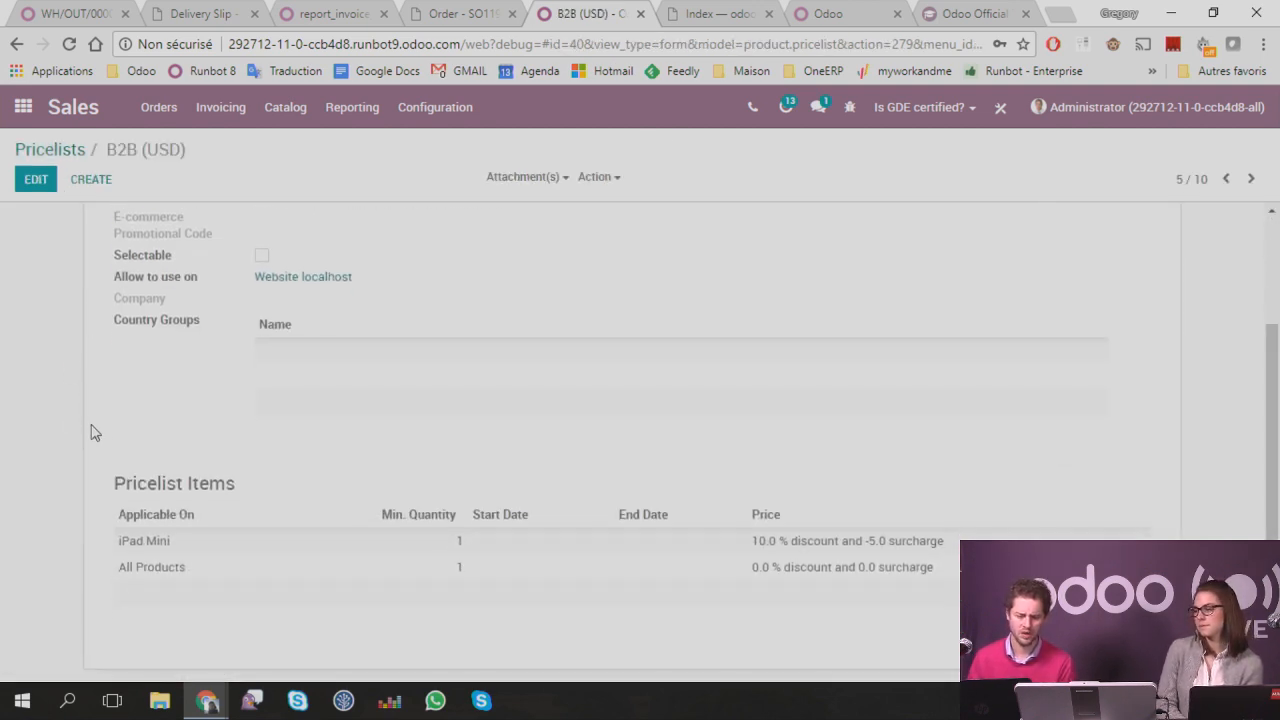
left_click(36, 179)
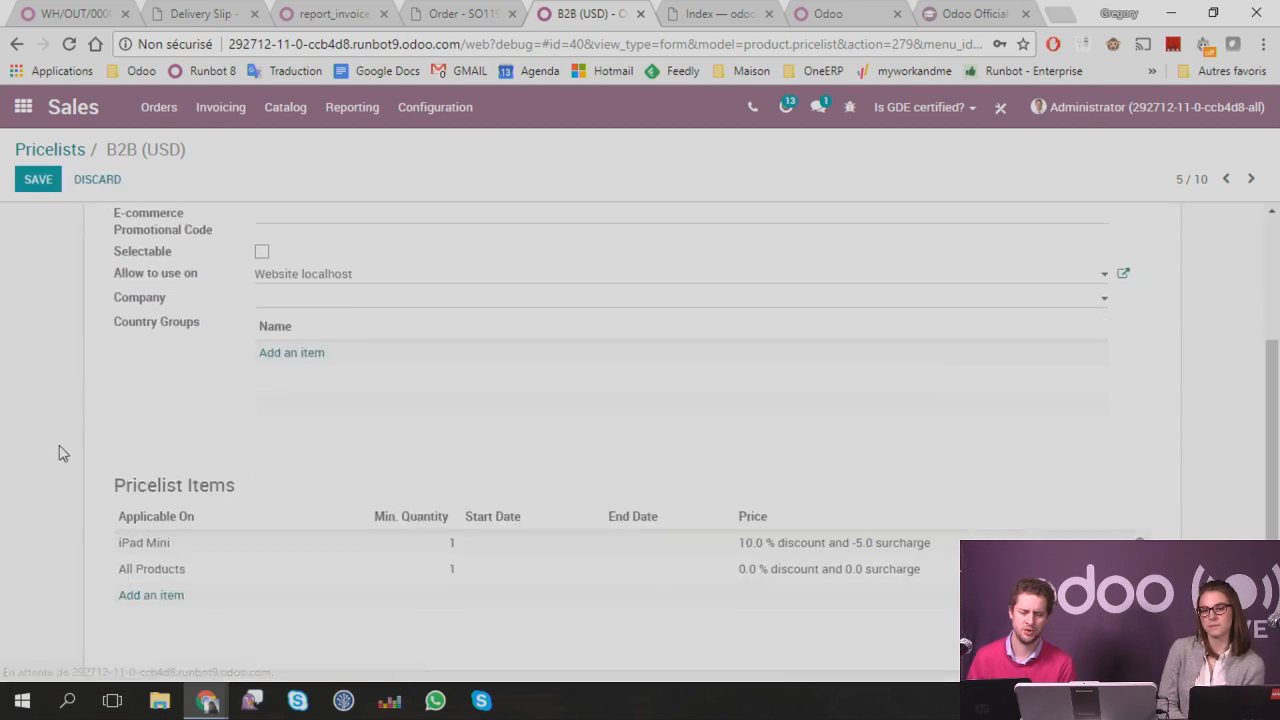
left_click(139, 572)
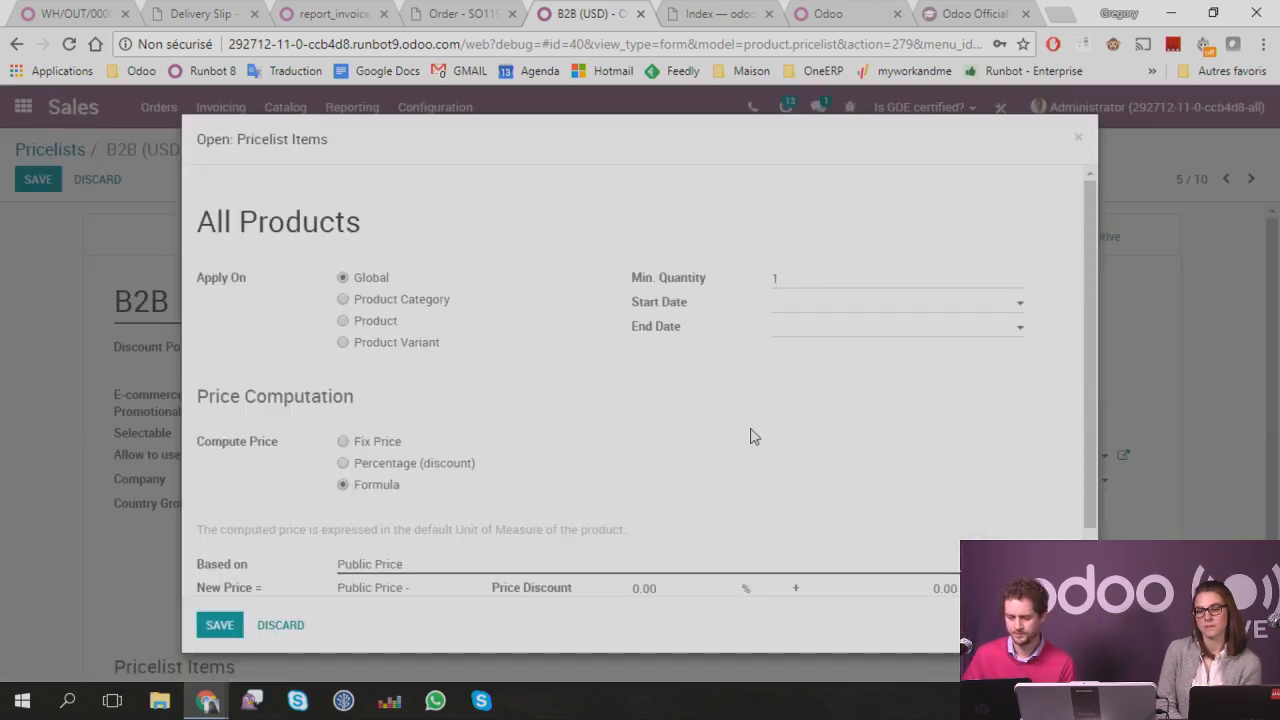
scroll(365, 455, "down", 1)
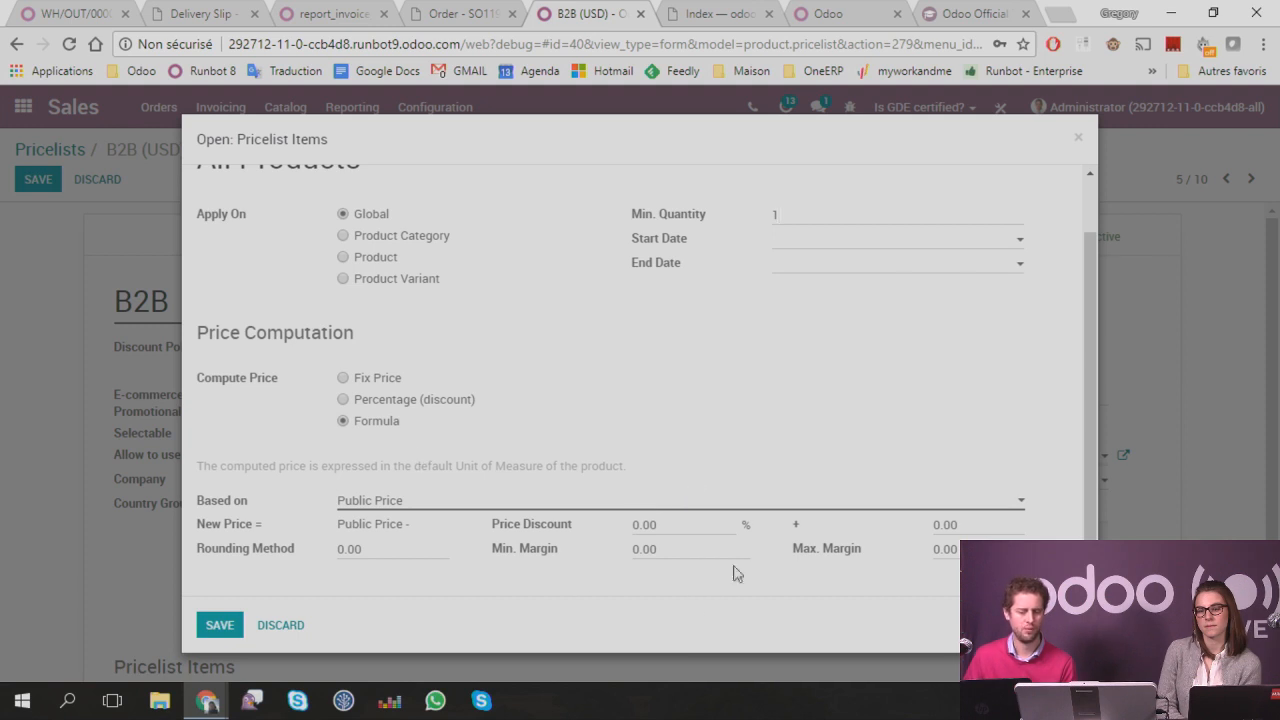
left_click(664, 519)
type("1")
left_click(221, 626)
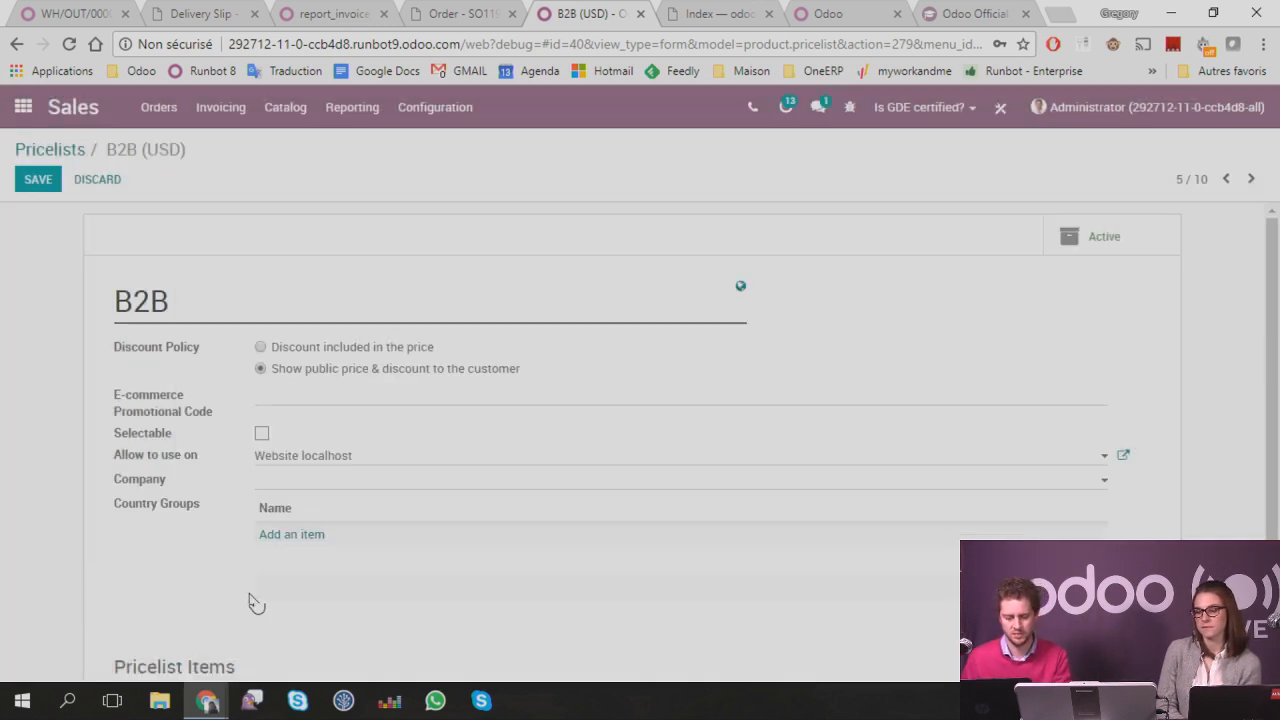
Step: Remove the iPad Mini item from the B2B pricelist and save the pricelist
scroll(580, 560, "down", 2)
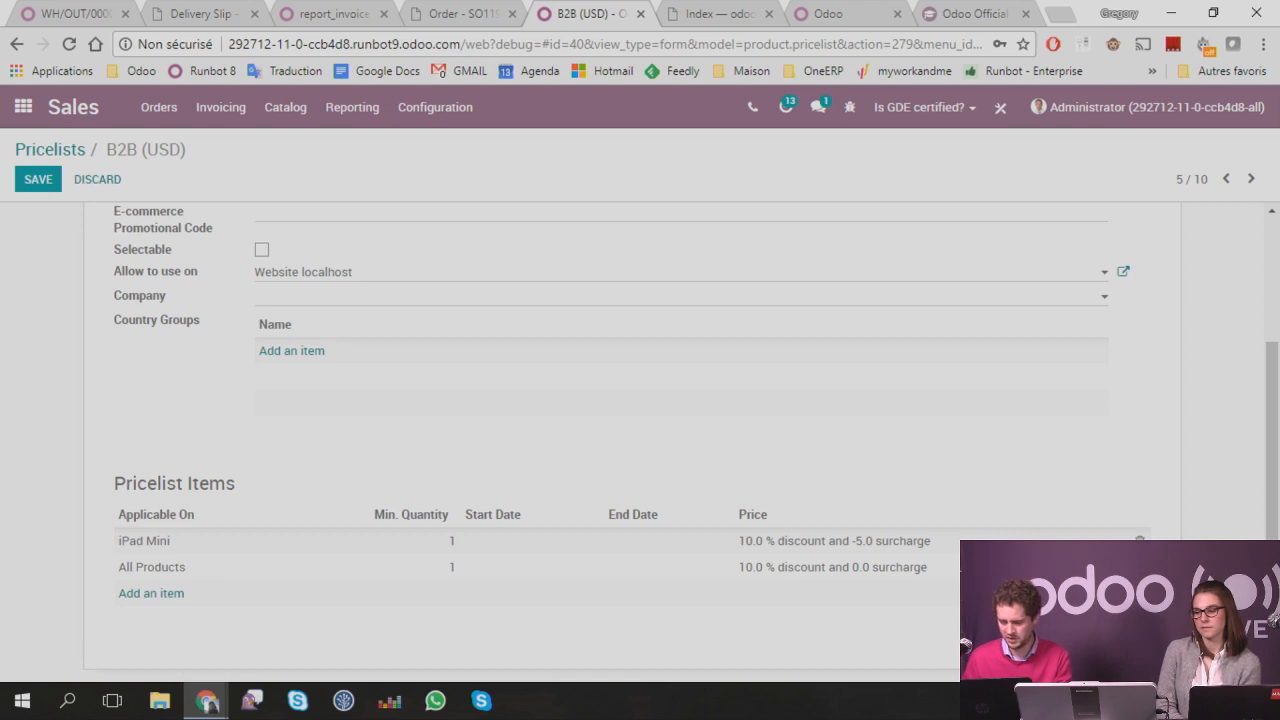
left_click(1140, 541)
left_click(36, 182)
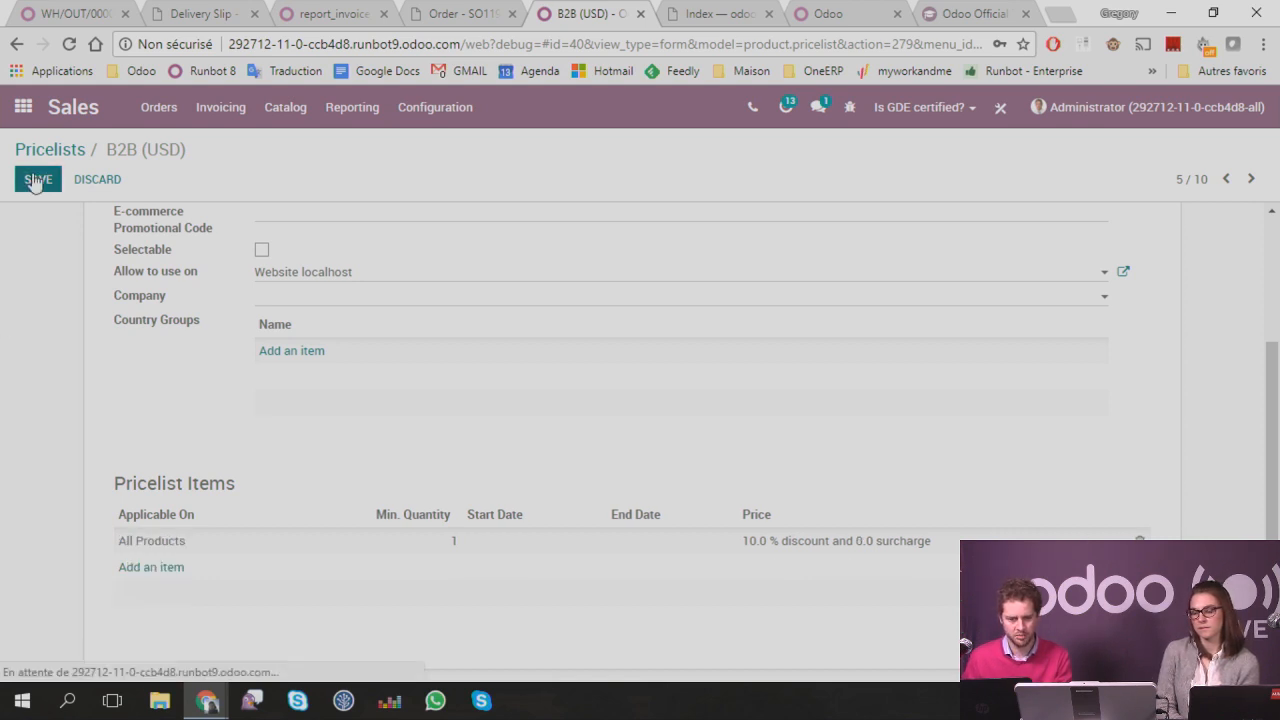
left_click(34, 183)
scroll(17, 320, "down", 2)
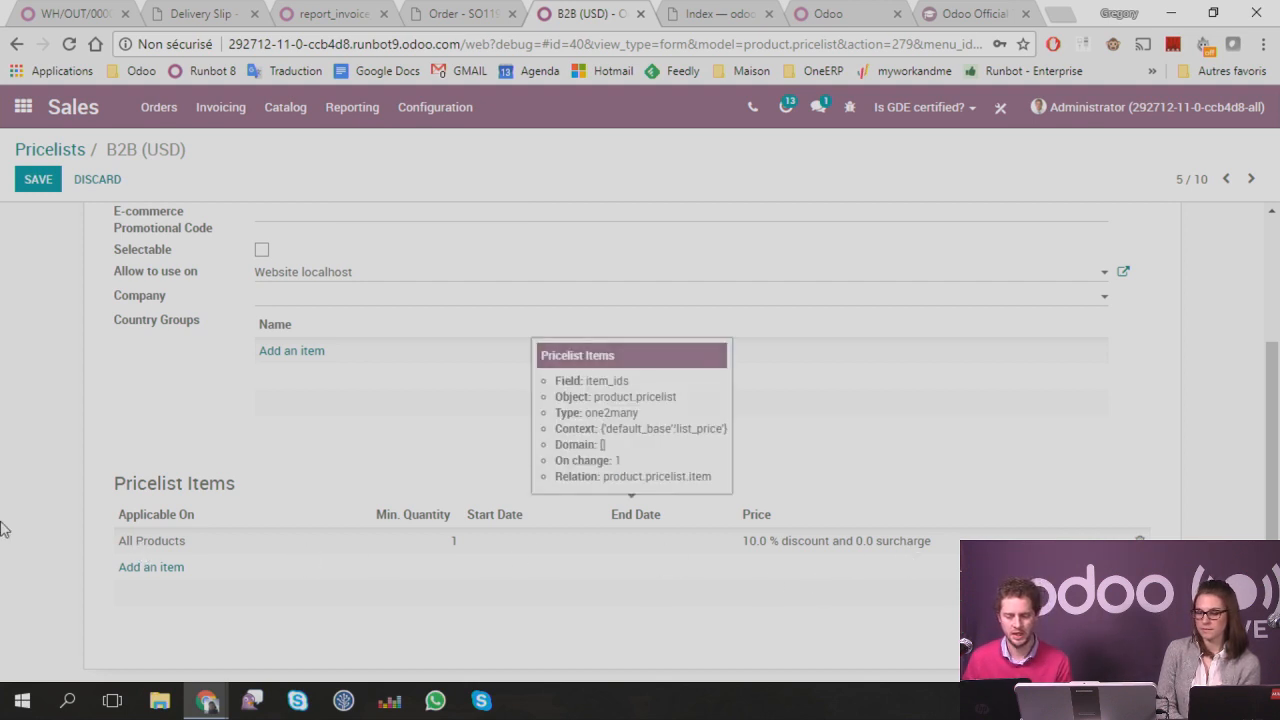
left_click(38, 179)
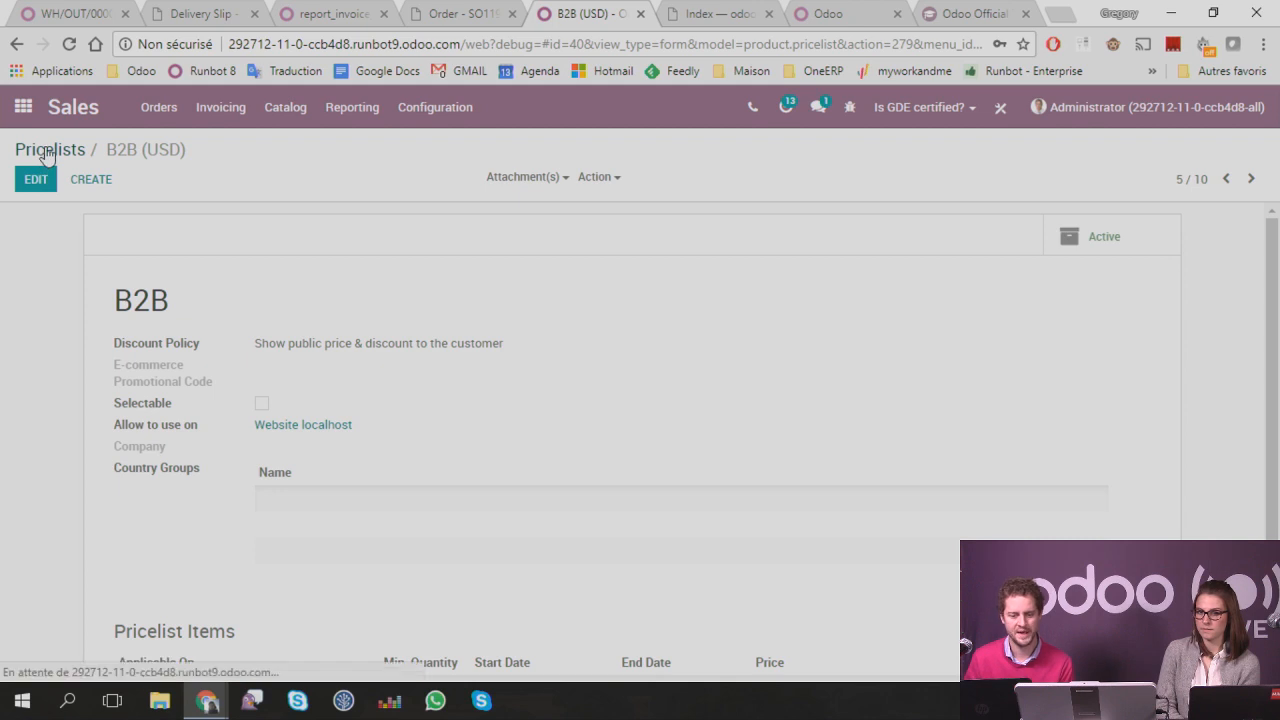
Step: Open the "B2B For my prefered customers" pricelist for editing and go to its pricelist items
left_click(43, 151)
left_click(131, 378)
left_click(42, 186)
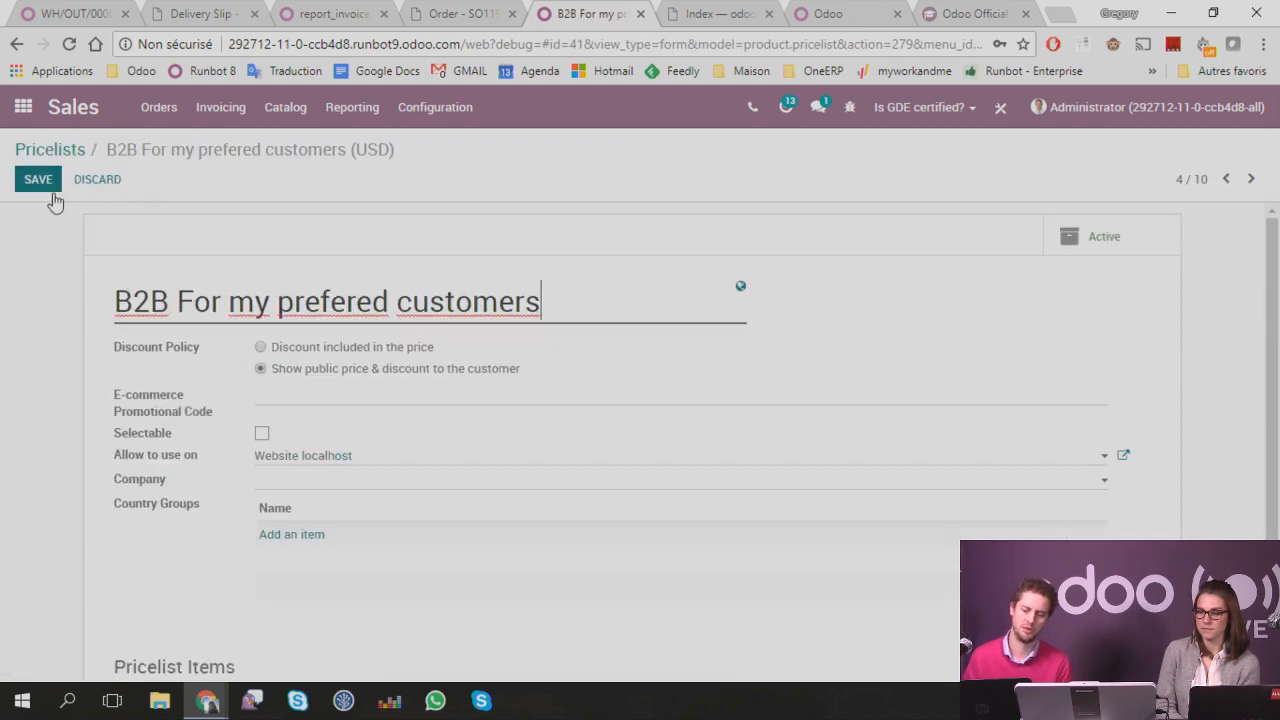
scroll(126, 437, "down", 2)
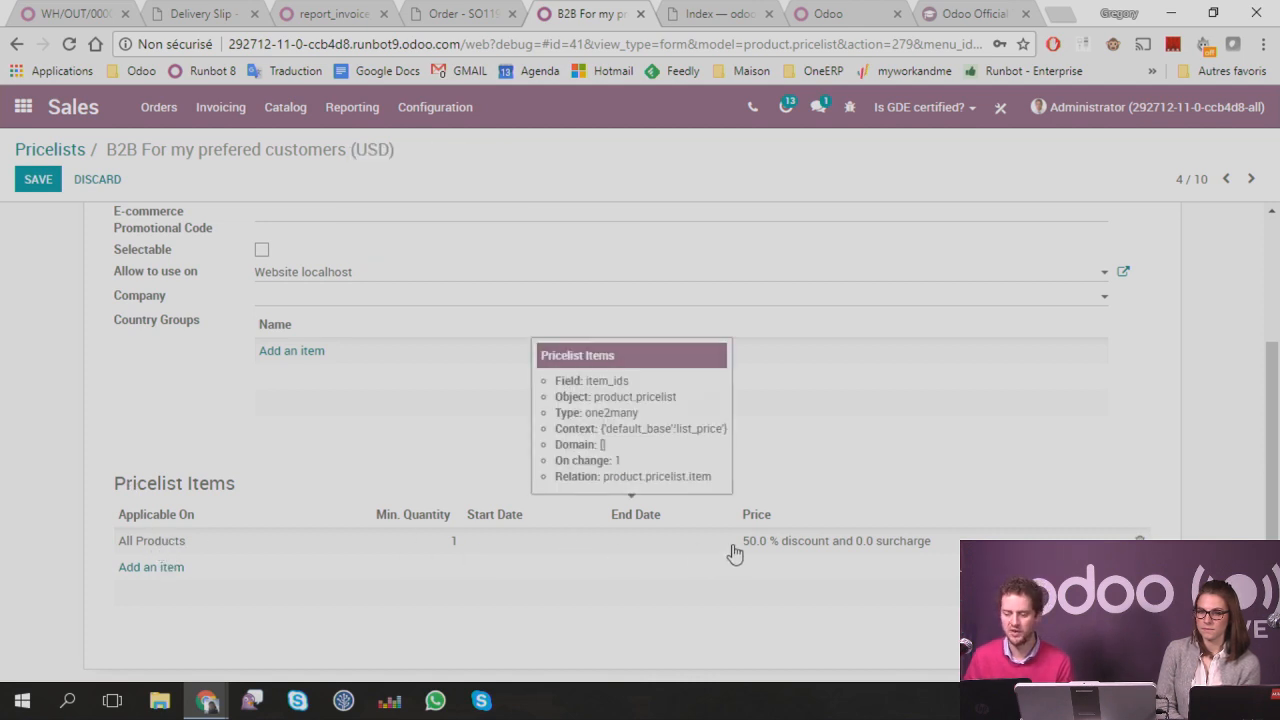
Step: Start a new pricelist item that applies to the product [E-COM07] iPad Mini
left_click(165, 576)
left_click(344, 319)
scroll(397, 388, "down", 1)
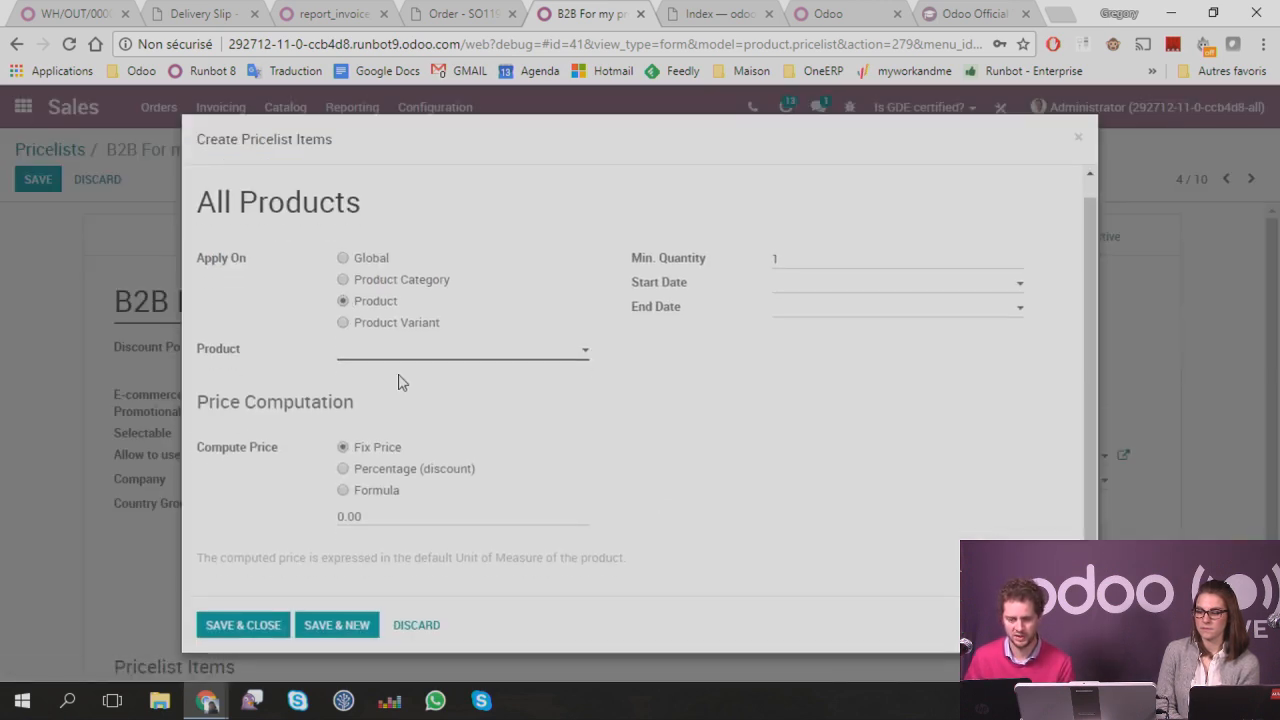
left_click(405, 358)
type("ipa")
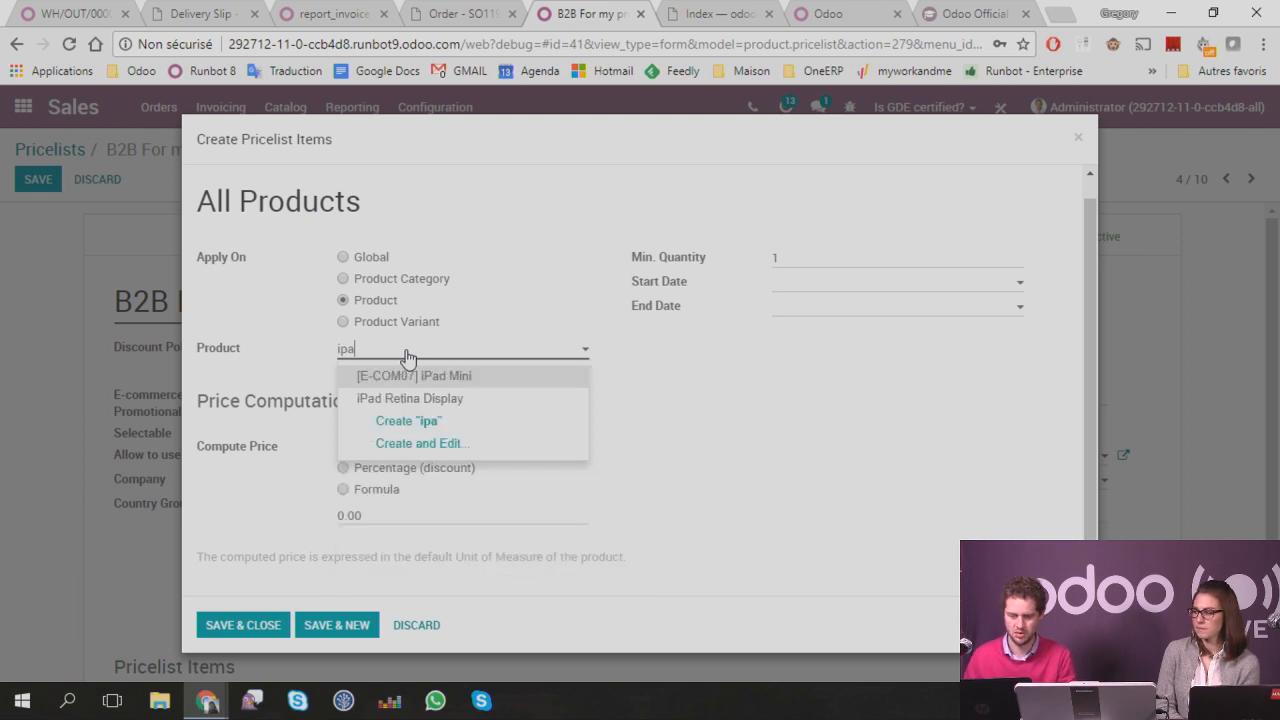
left_click(360, 375)
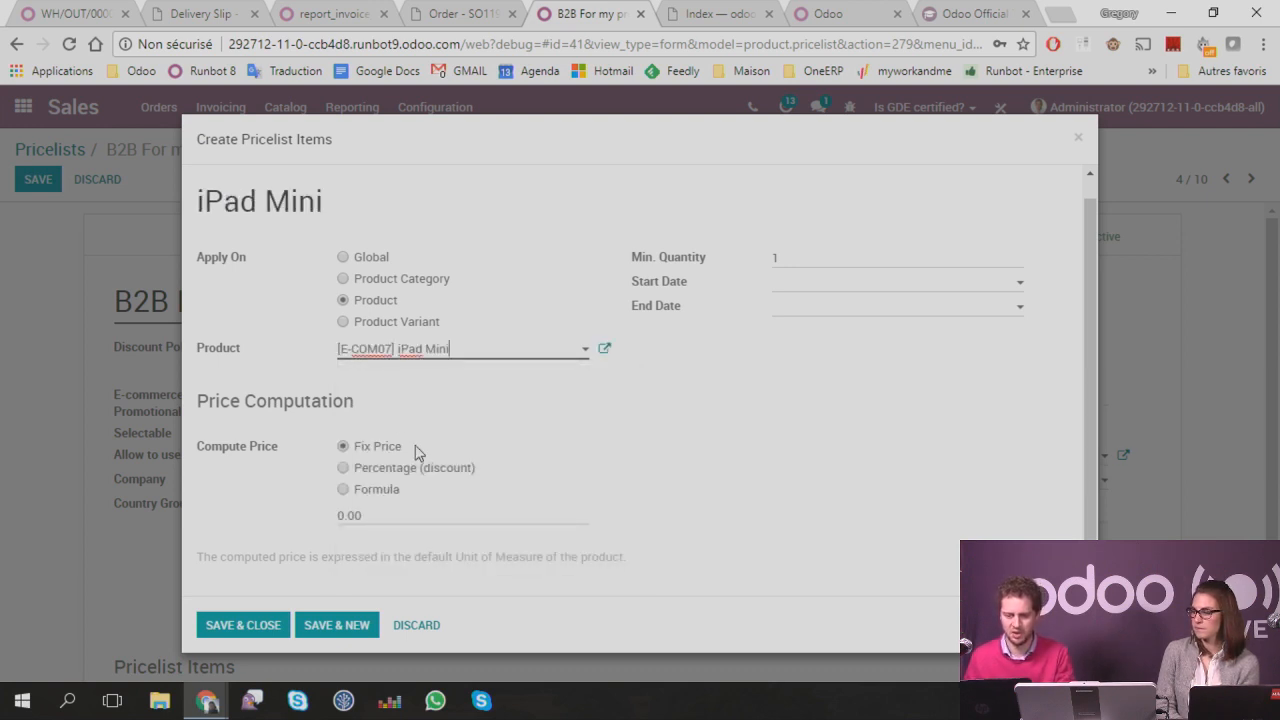
Step: Set the iPad Mini item's fixed price to 10, then save the item and the pricelist
left_click(383, 514)
type("10")
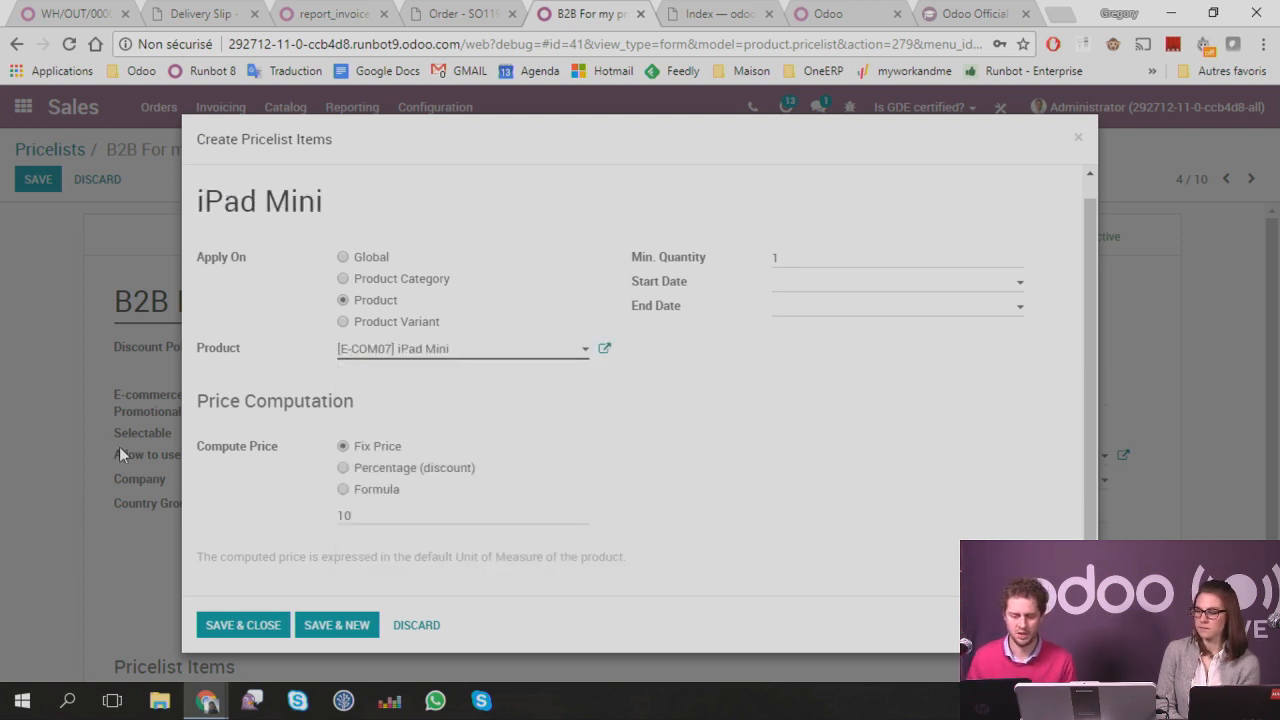
left_click(199, 625)
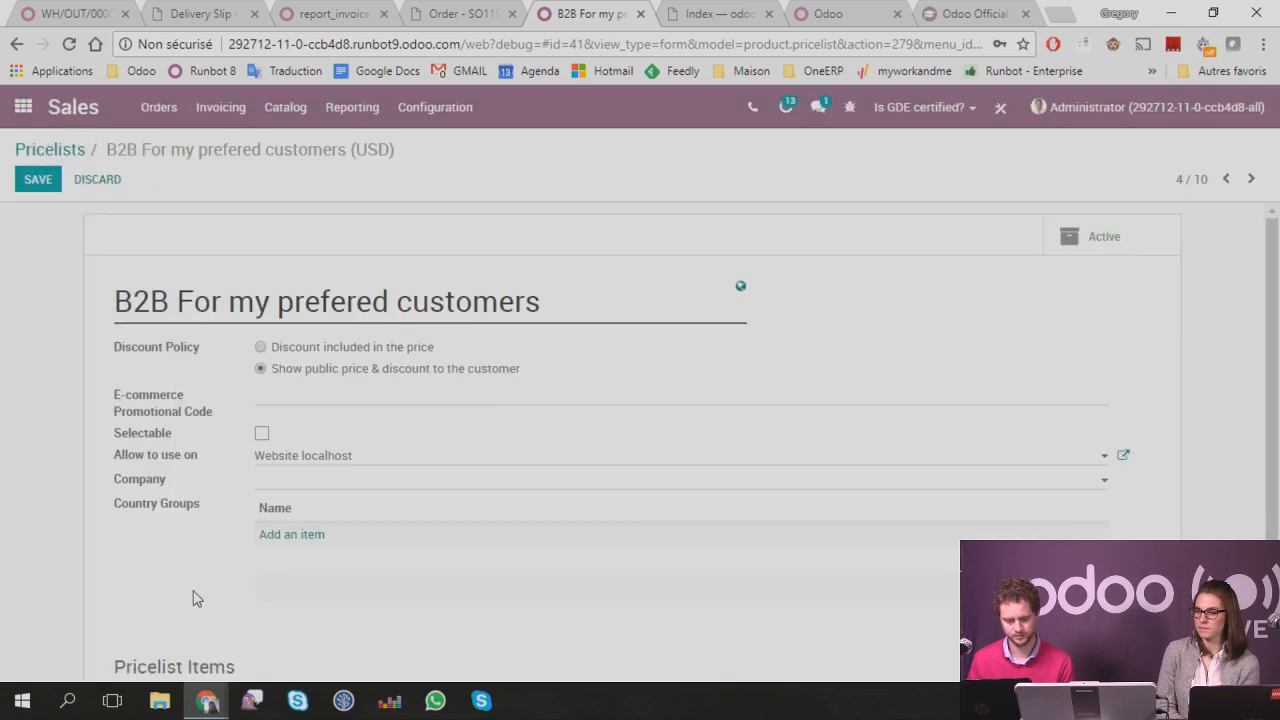
left_click(34, 179)
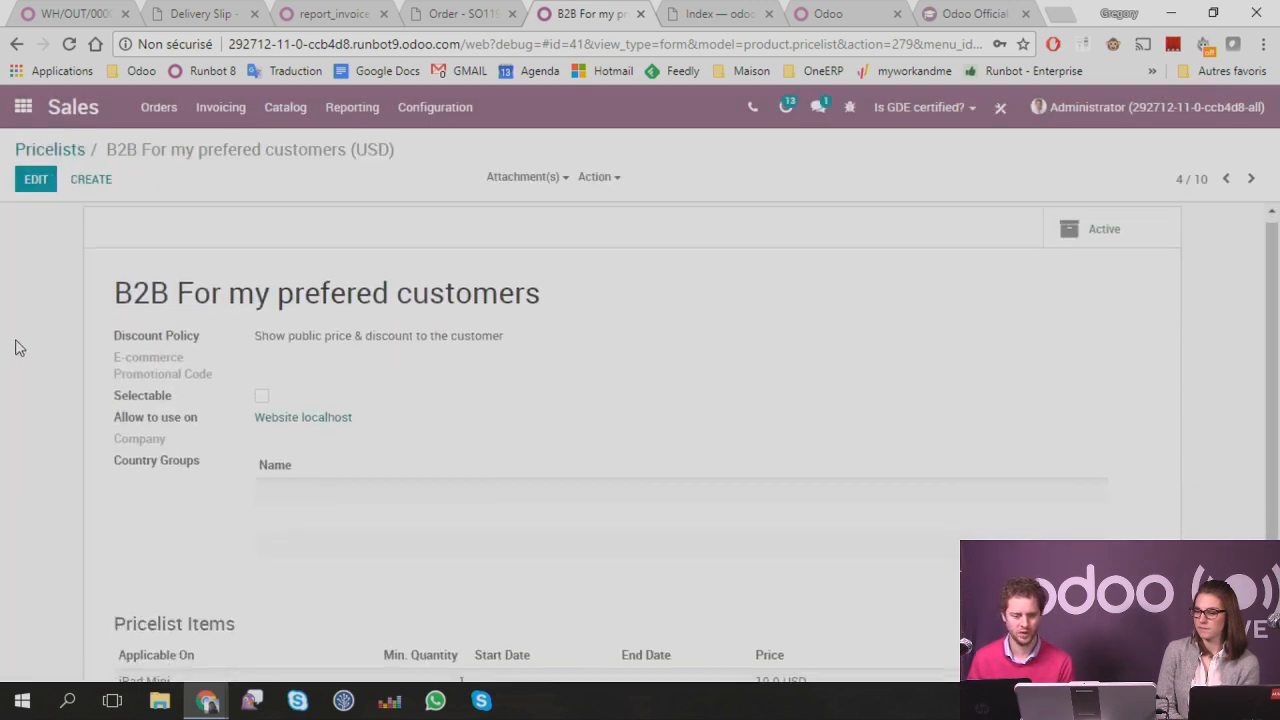
scroll(15, 347, "down", 3)
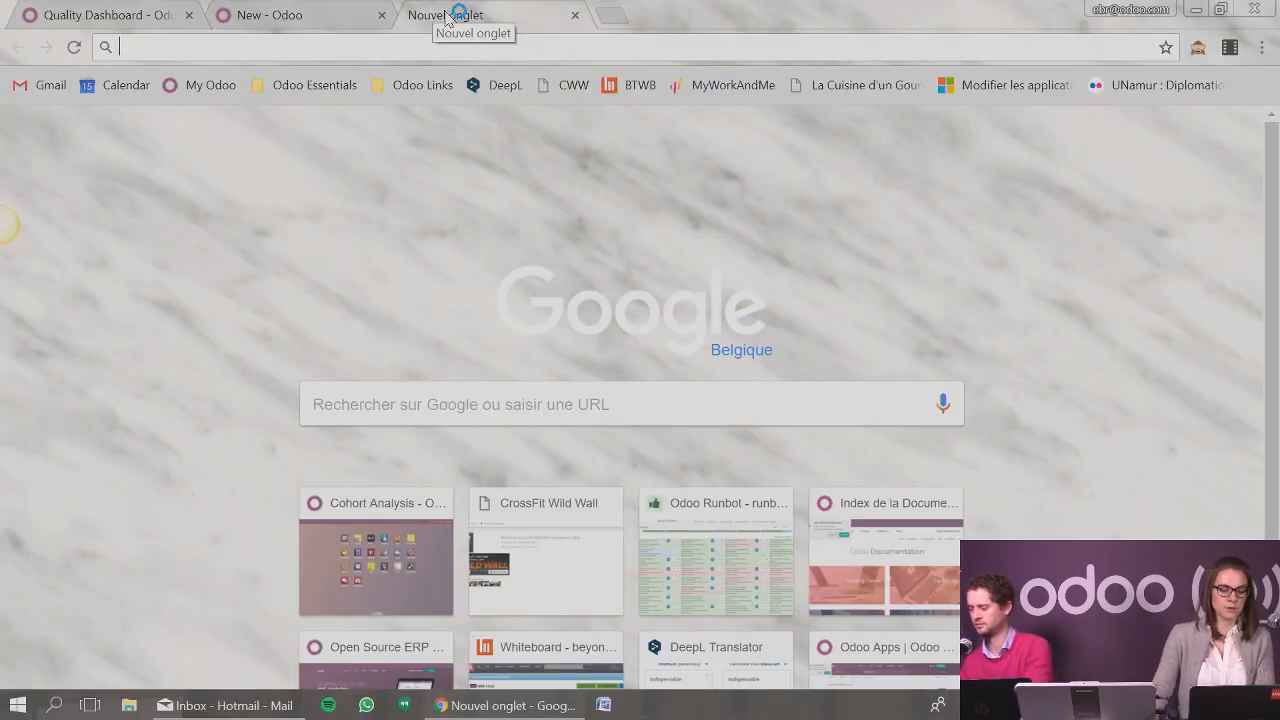
Step: Go to the Odoo Upgrade Service at upgrade.odoo.com and look through the fields of its database upload form
type("up")
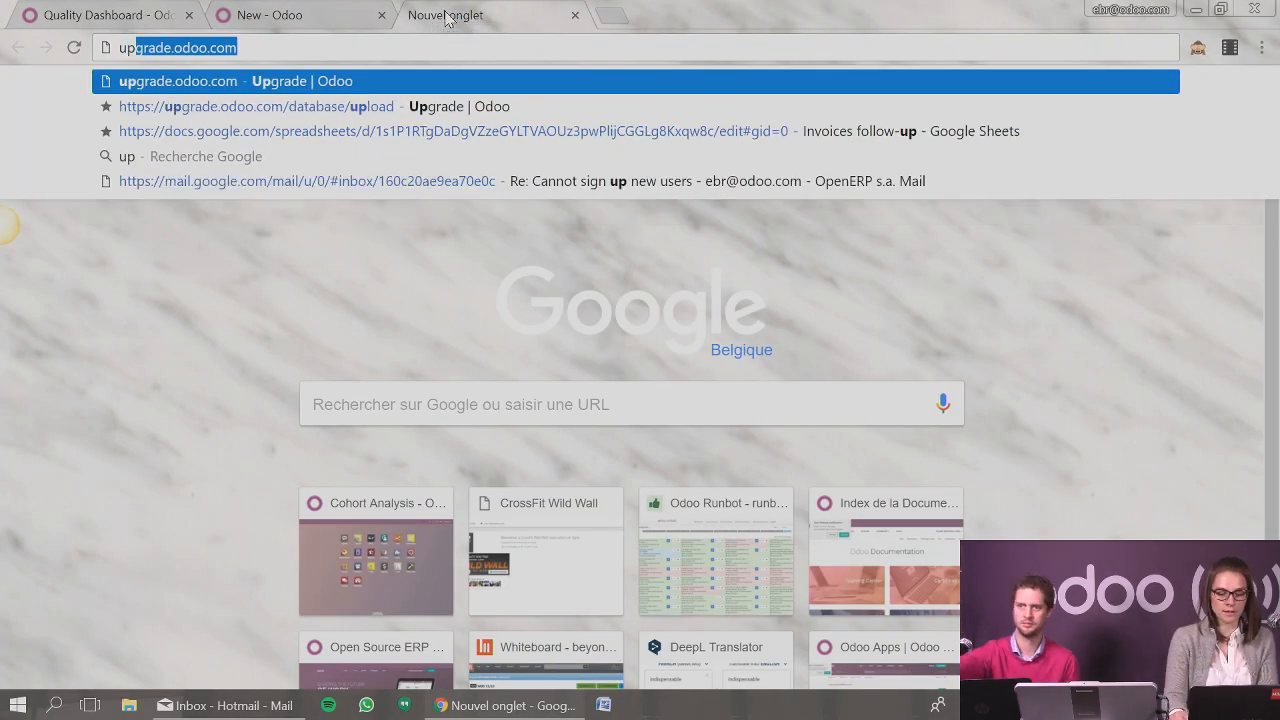
key("Return")
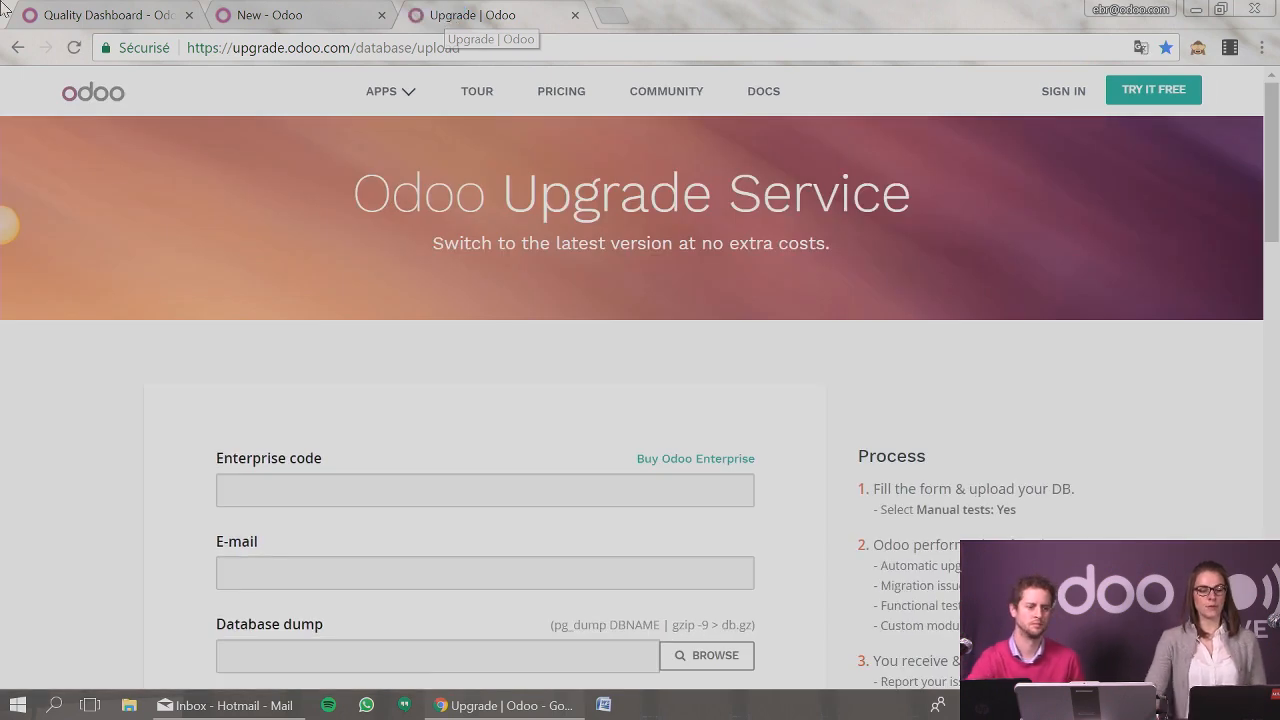
left_click(233, 490)
scroll(238, 500, "down", 1)
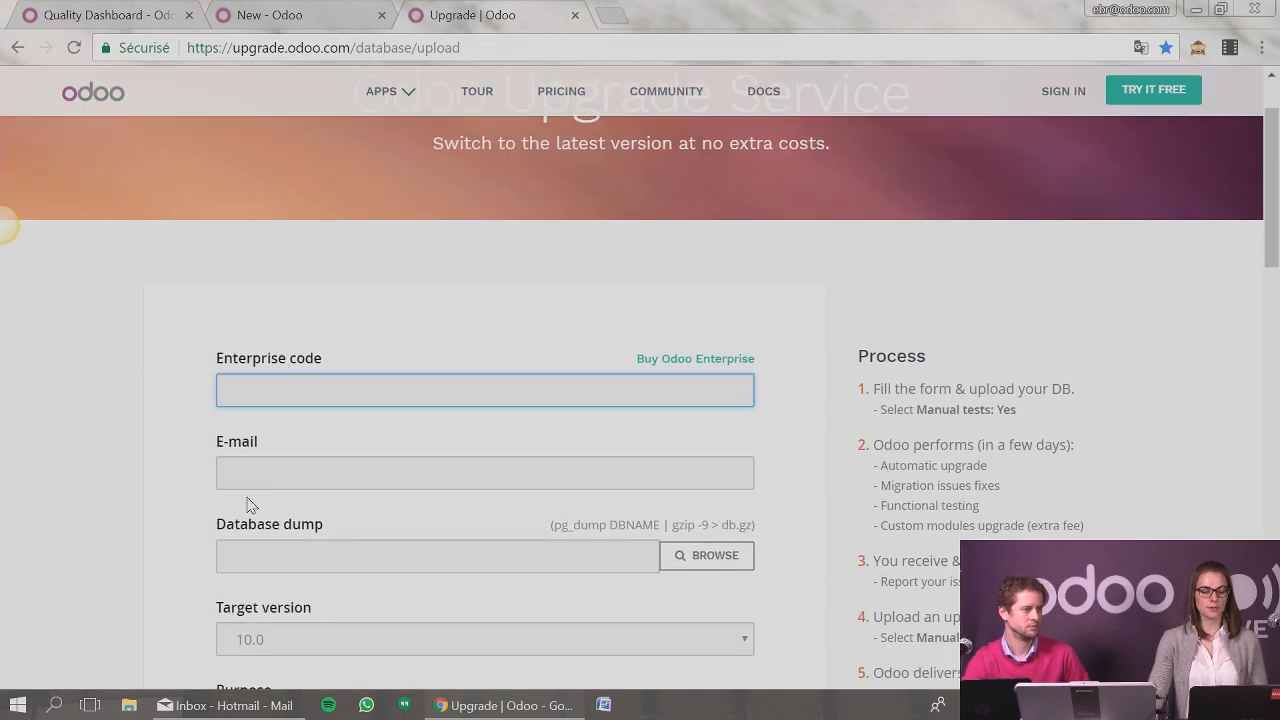